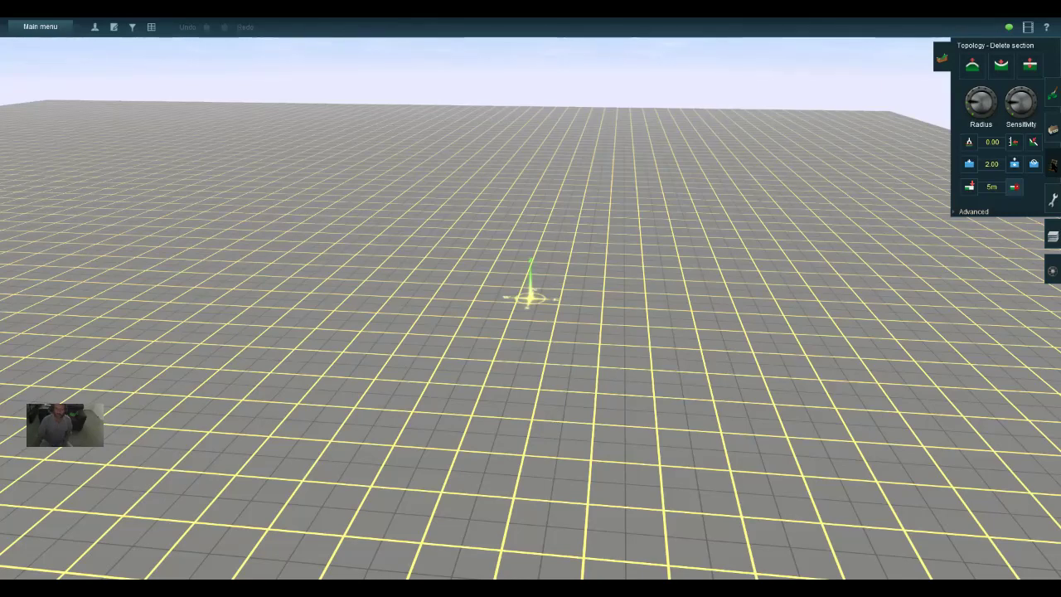
Choose the TANE 1Trk Wood track and lay a long straight piece diagonally across the grid
{"action": "left_click", "coordinate": [1052, 165]}
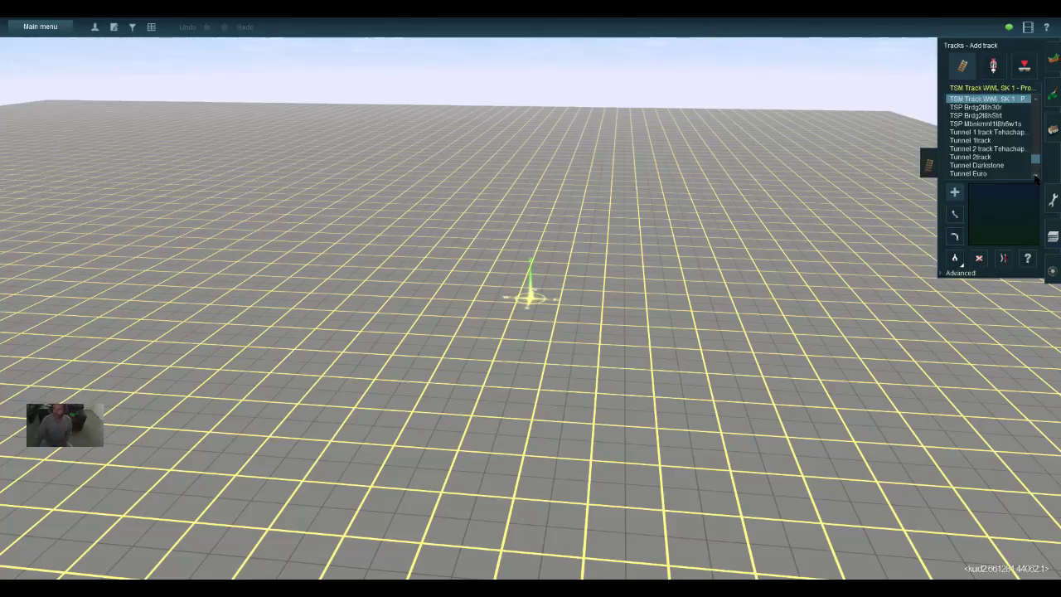
{"action": "left_click", "coordinate": [983, 86]}
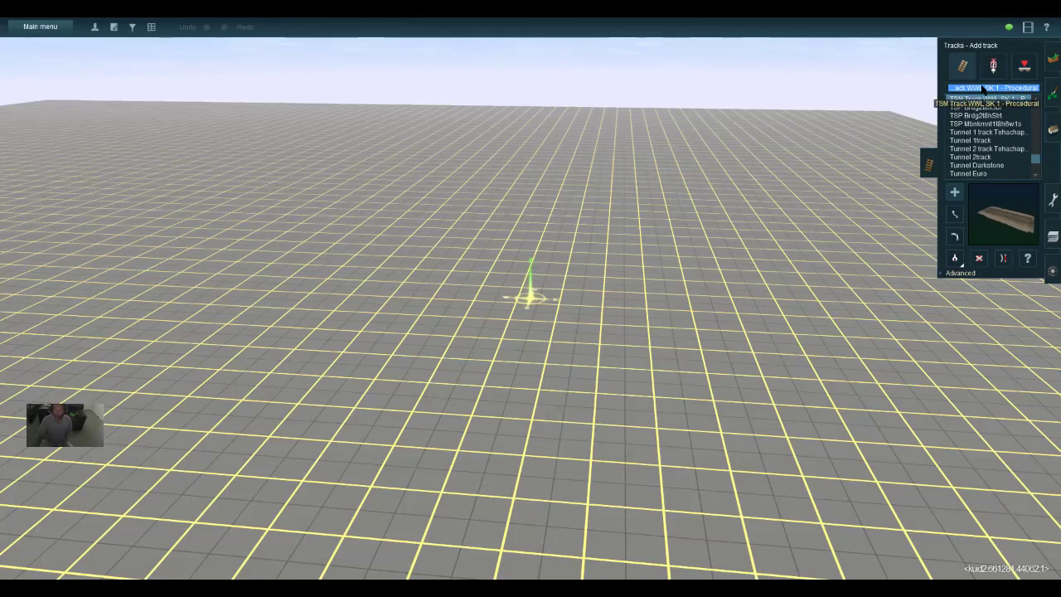
{"action": "type", "text": "t"}
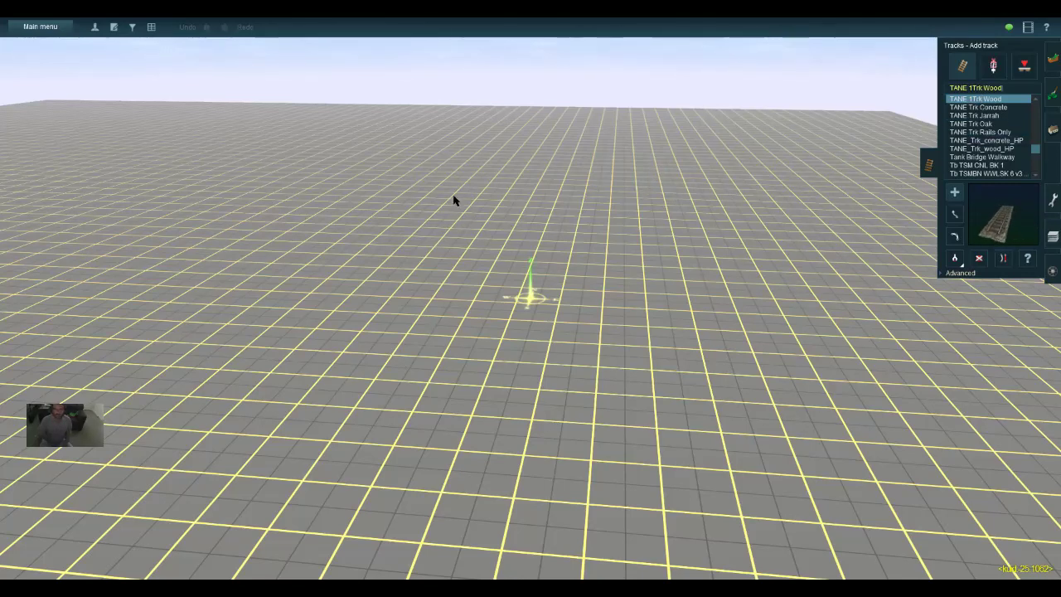
{"action": "left_click_drag", "start_coordinate": [561, 286], "coordinate": [808, 481]}
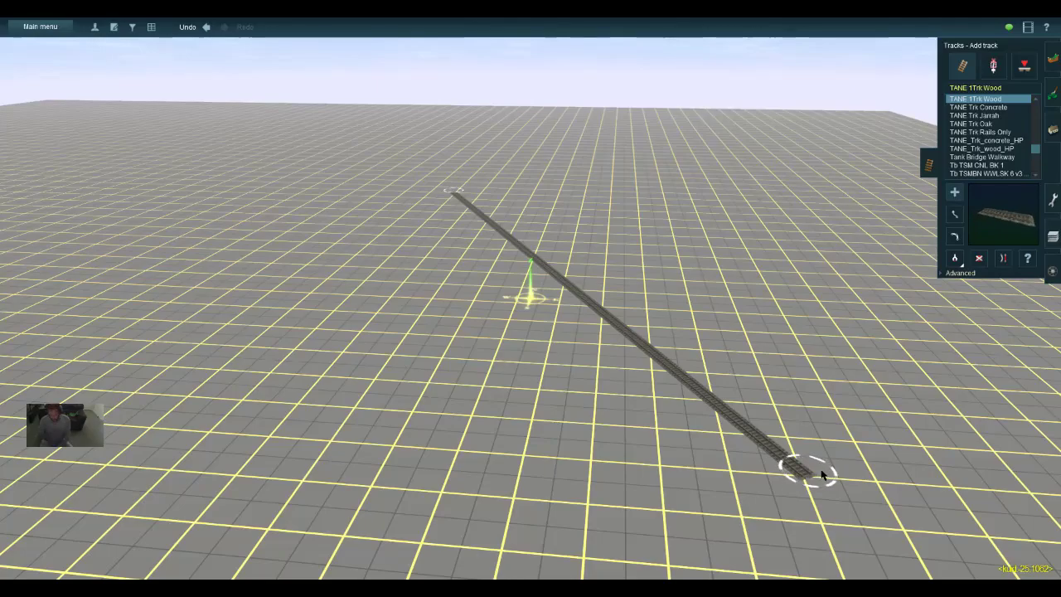
Set the vertex height to 0.75 and apply it to both ends of the track
{"action": "key", "text": "Right"}
{"action": "key", "text": "Left"}
{"action": "key", "text": "Left"}
{"action": "key", "text": "Up"}
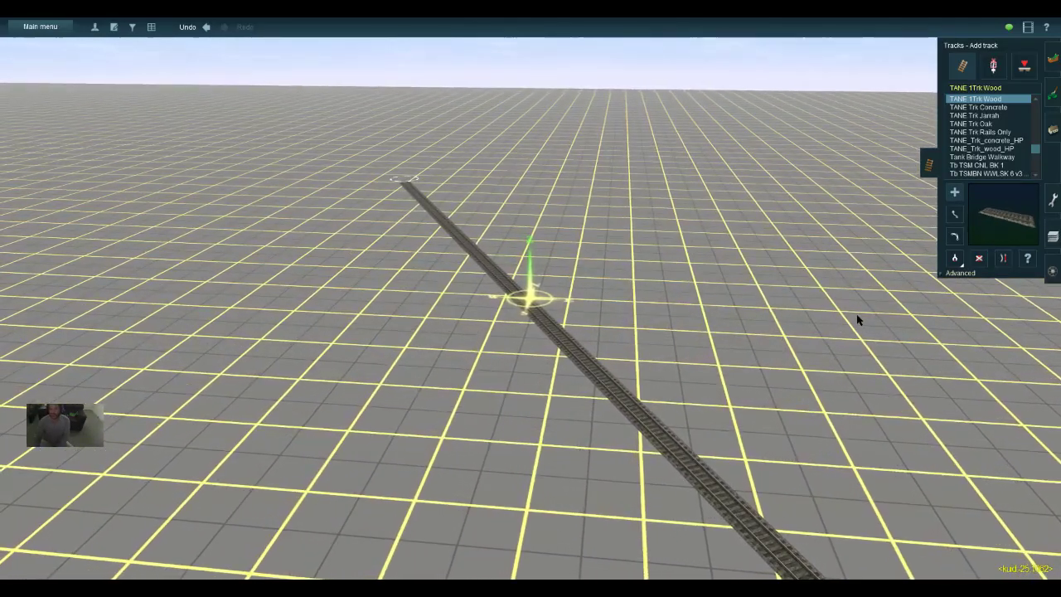
{"action": "key", "text": "Right"}
{"action": "key", "text": "Right"}
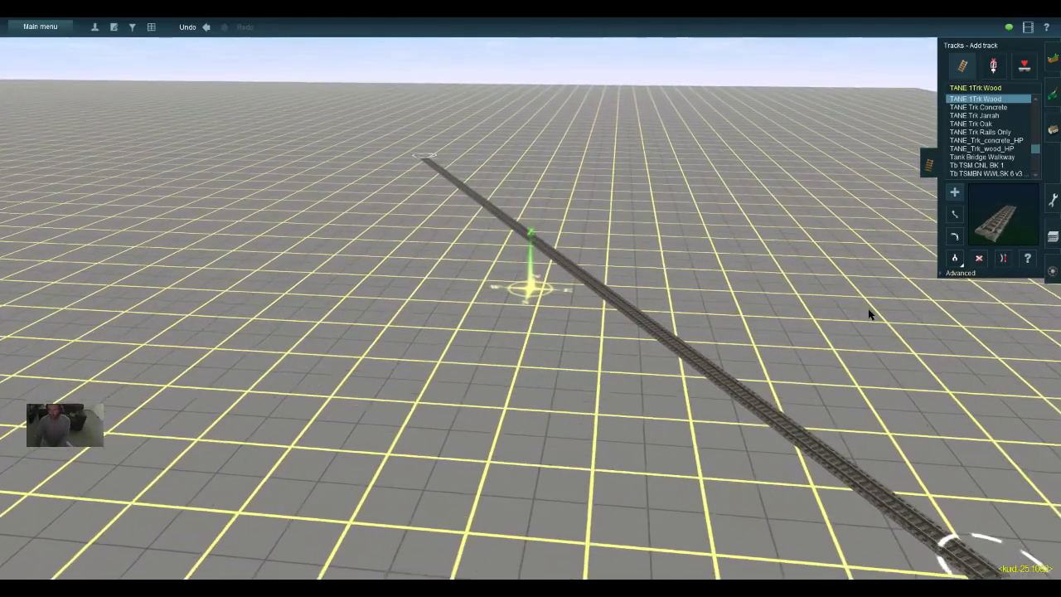
{"action": "key", "text": "Right"}
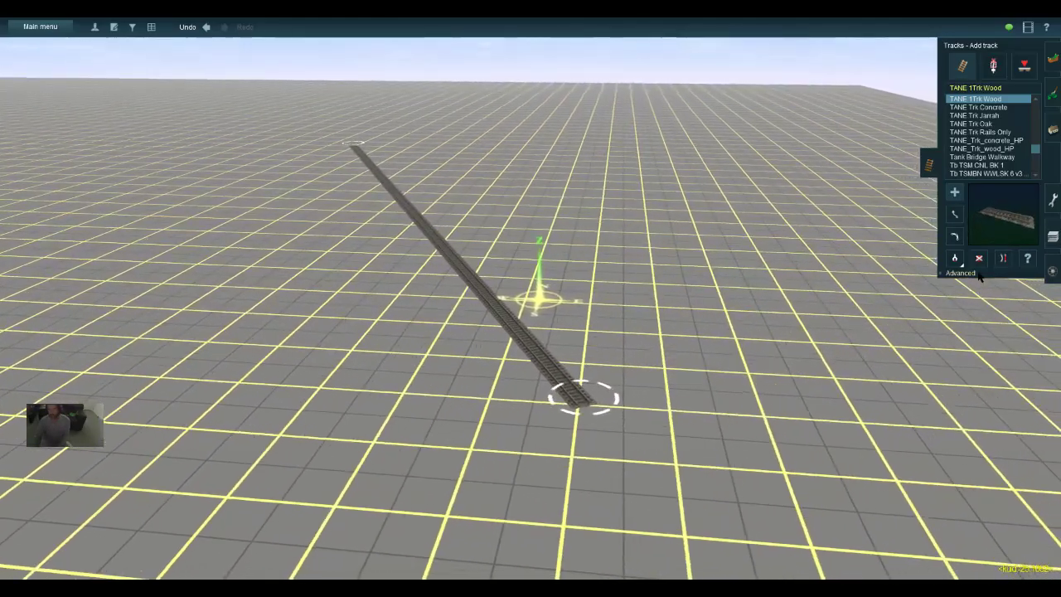
{"action": "left_click", "coordinate": [959, 273]}
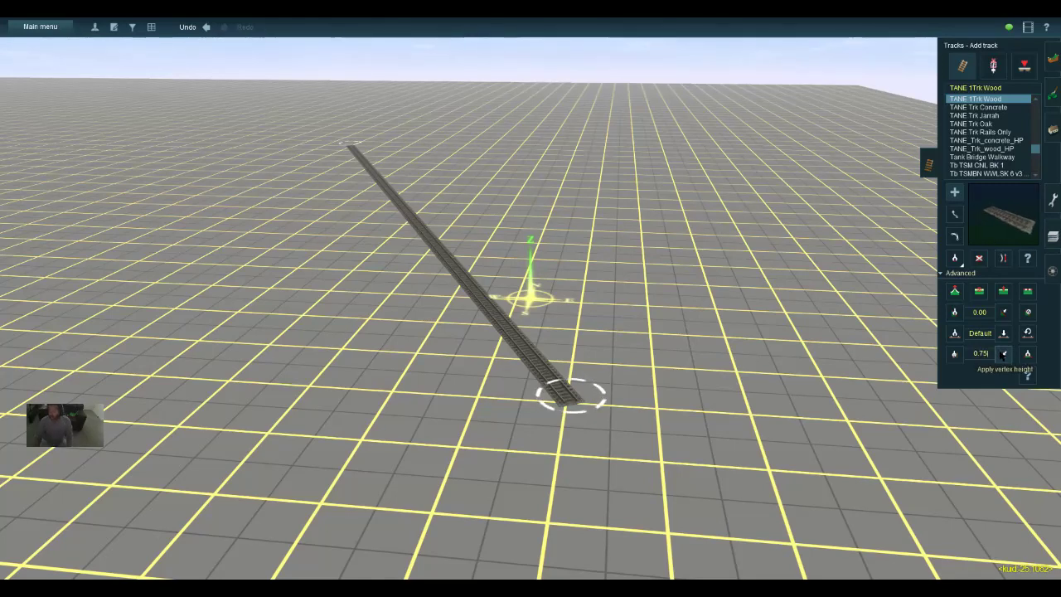
{"action": "left_click", "coordinate": [349, 144]}
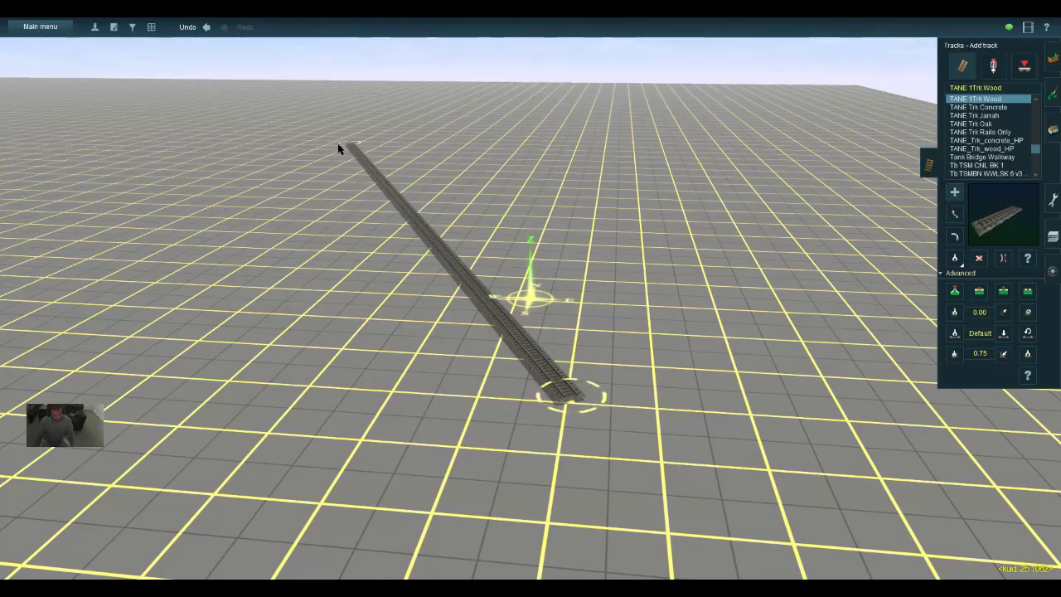
Lay a second track closely parallel to the first and apply the 0.75 vertex height to both its ends
{"action": "left_click_drag", "start_coordinate": [338, 148], "coordinate": [534, 415]}
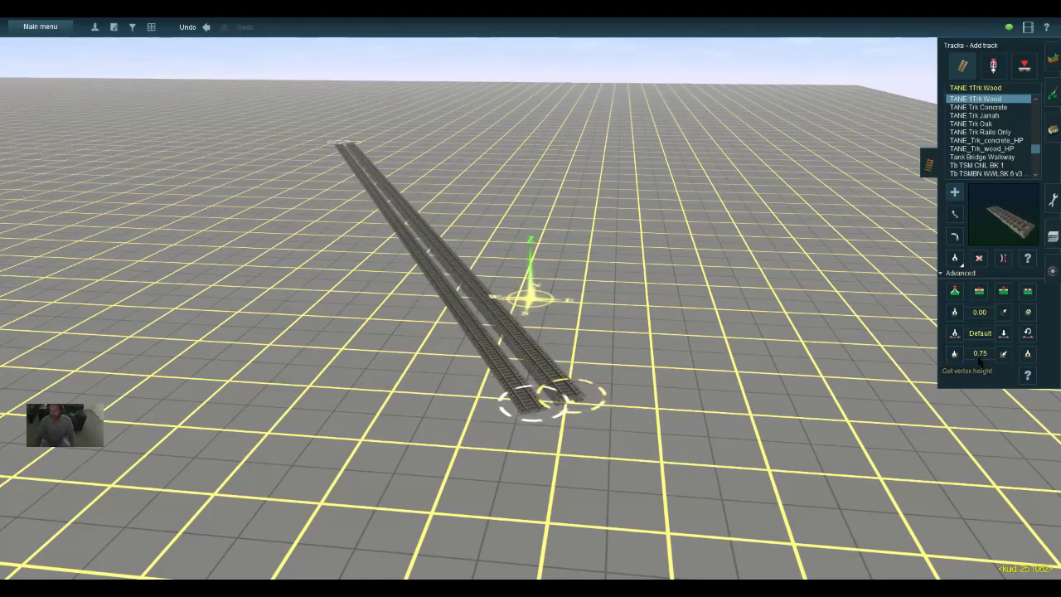
{"action": "left_click", "coordinate": [1003, 354]}
{"action": "left_click", "coordinate": [550, 419]}
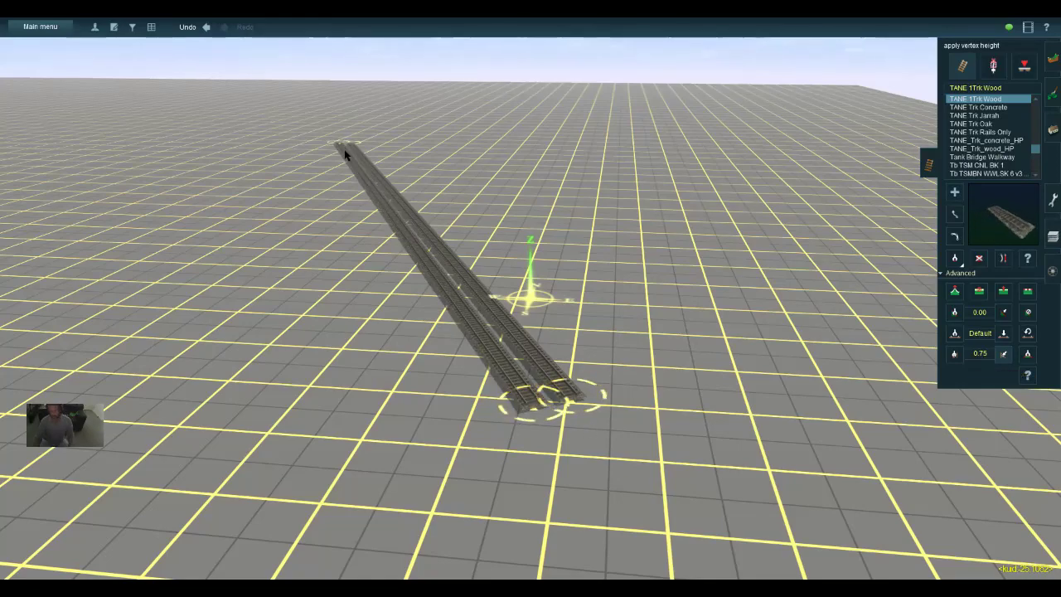
Move one end of a parallel track slightly outward to widen the gap between the two tracks
{"action": "key", "text": "Left"}
{"action": "key", "text": "w"}
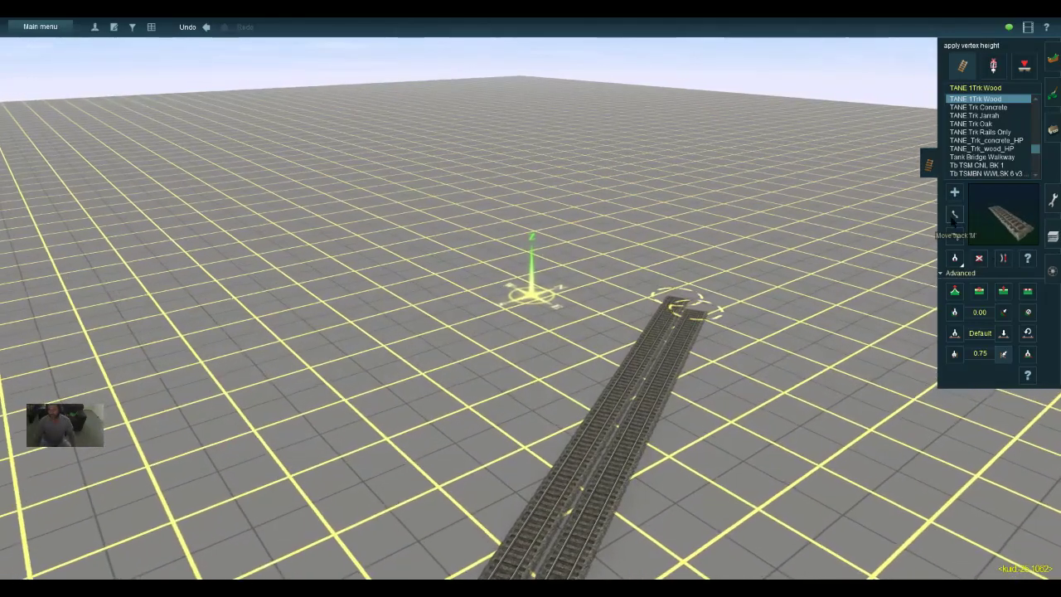
{"action": "left_click", "coordinate": [953, 215]}
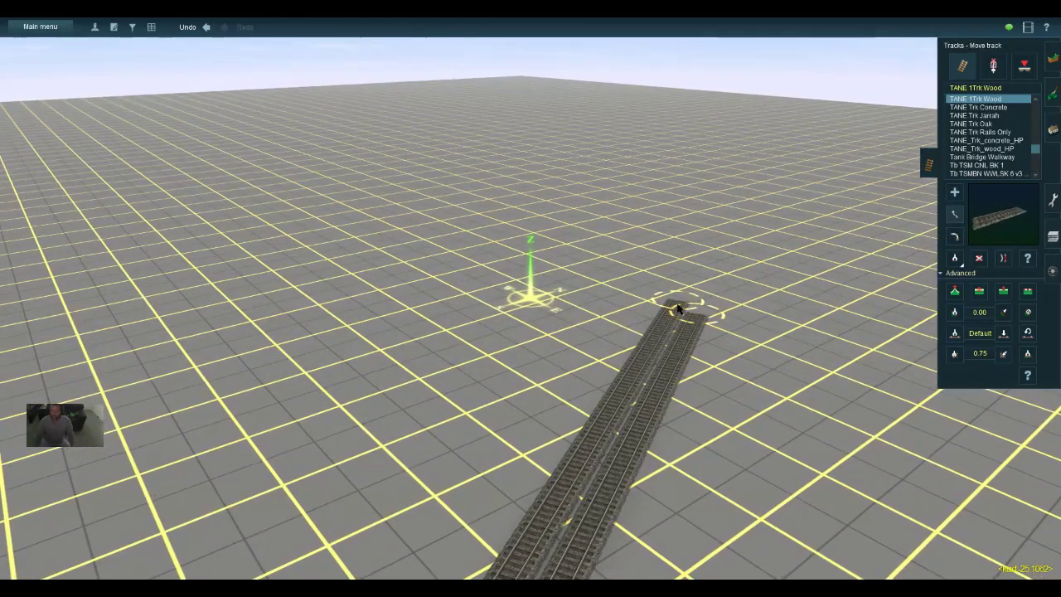
{"action": "left_click_drag", "start_coordinate": [678, 308], "coordinate": [663, 315]}
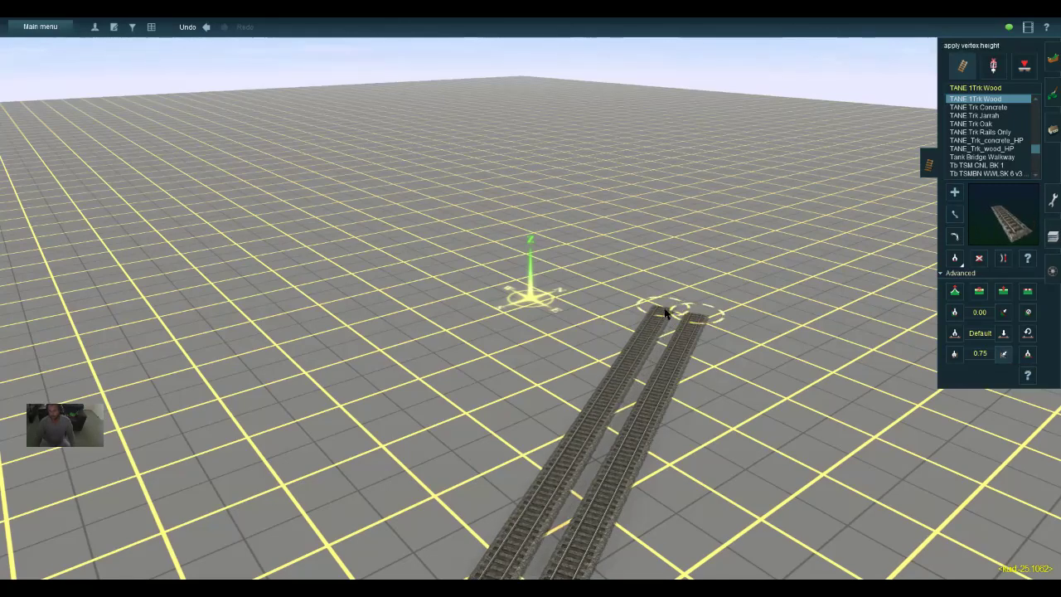
{"action": "key", "text": "s"}
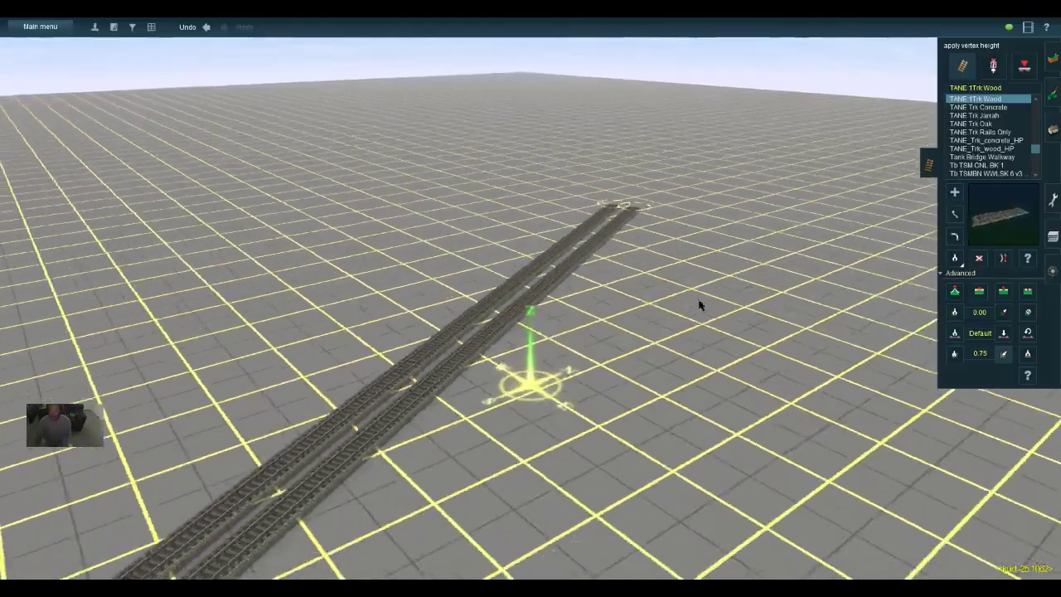
{"action": "key", "text": "a"}
{"action": "key", "text": "s"}
{"action": "key", "text": "Left"}
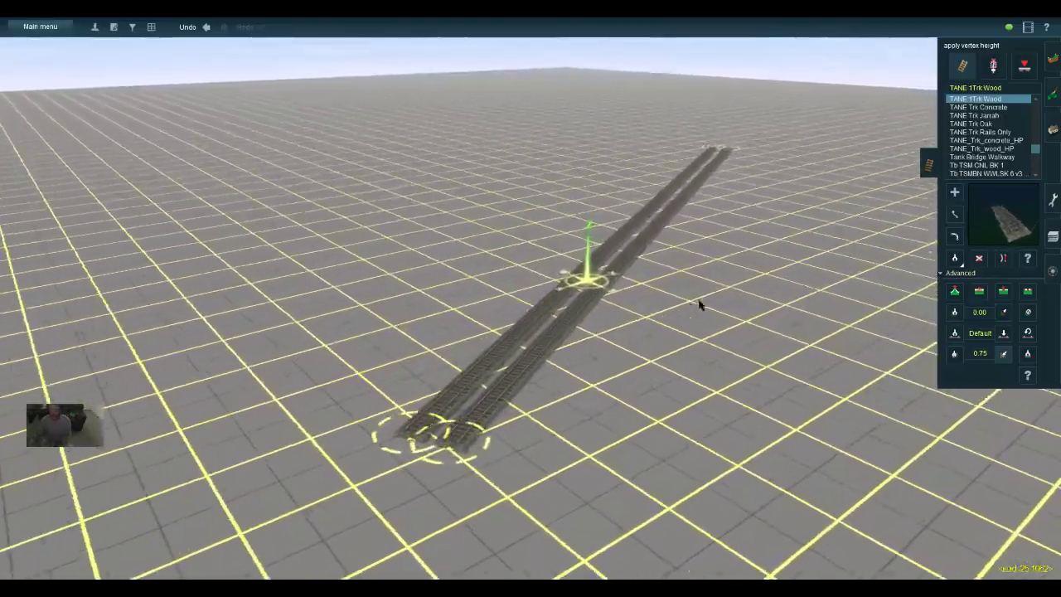
{"action": "key", "text": "Left"}
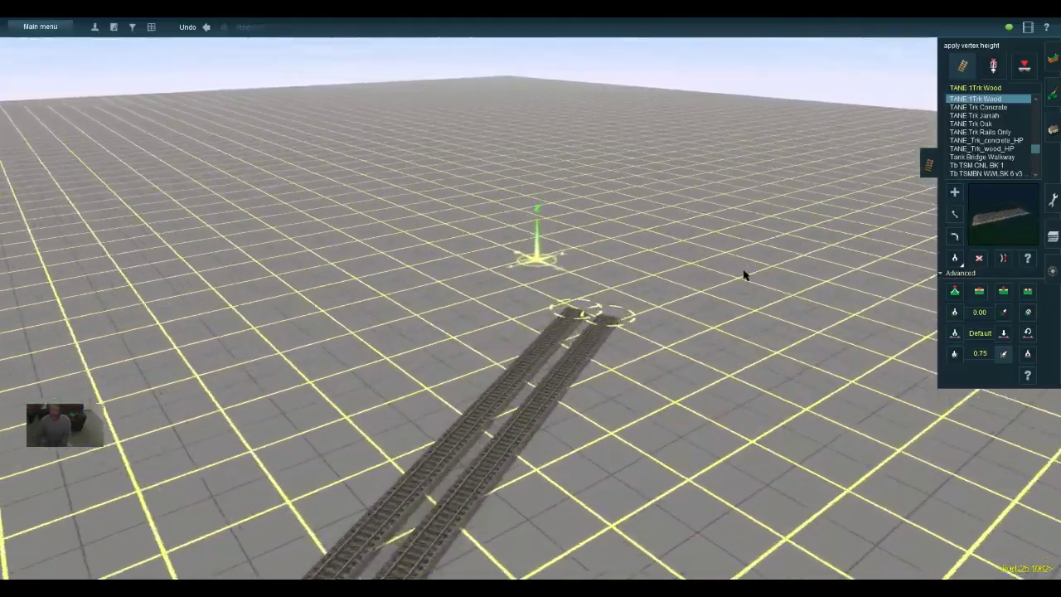
{"action": "left_click", "coordinate": [954, 192]}
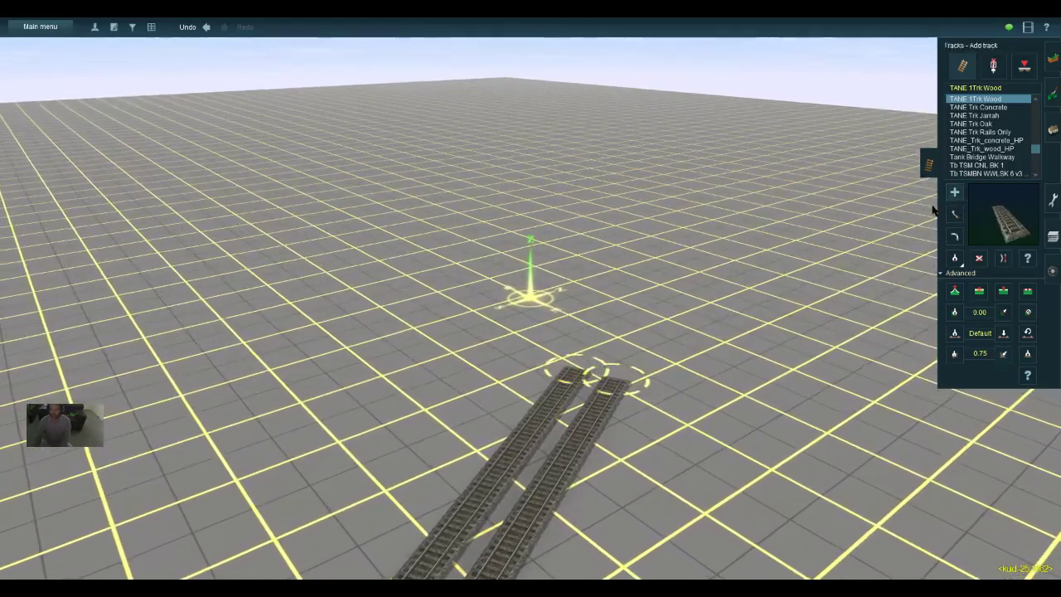
{"action": "key", "text": "Up"}
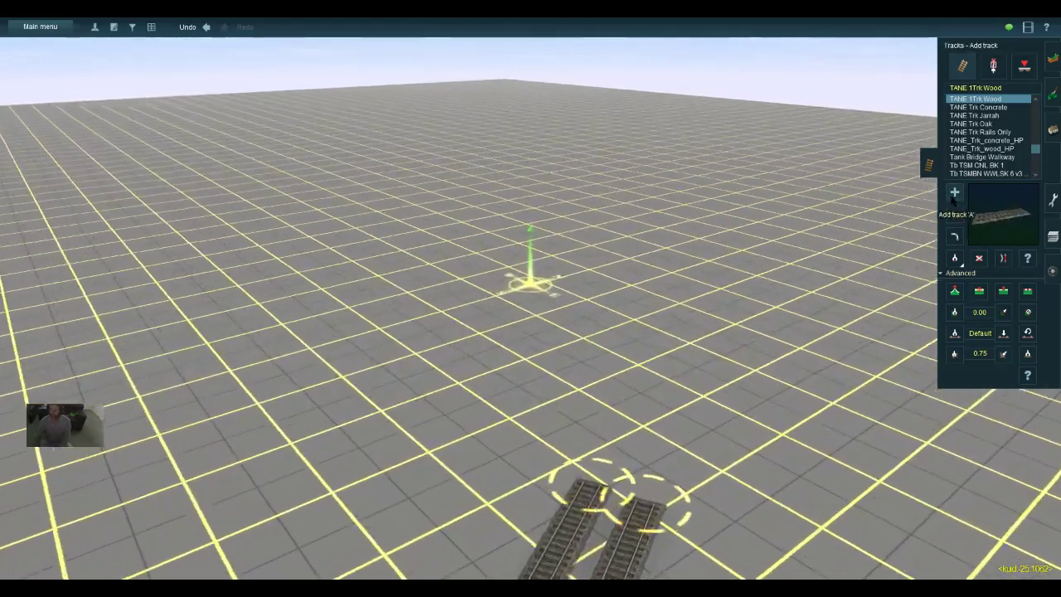
{"action": "key", "text": "Down"}
{"action": "key", "text": "Up"}
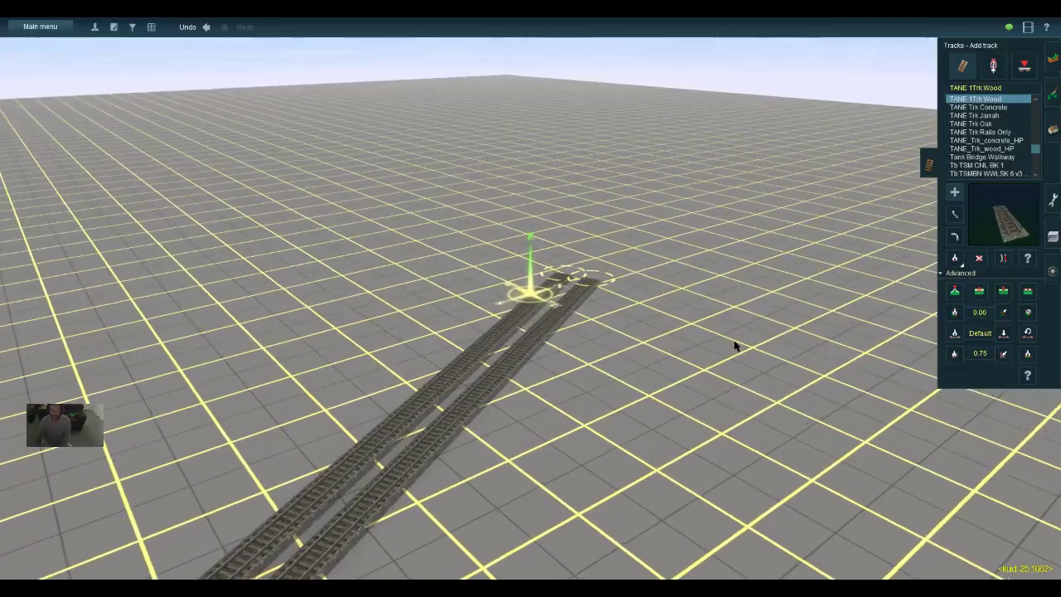
{"action": "key", "text": "Left"}
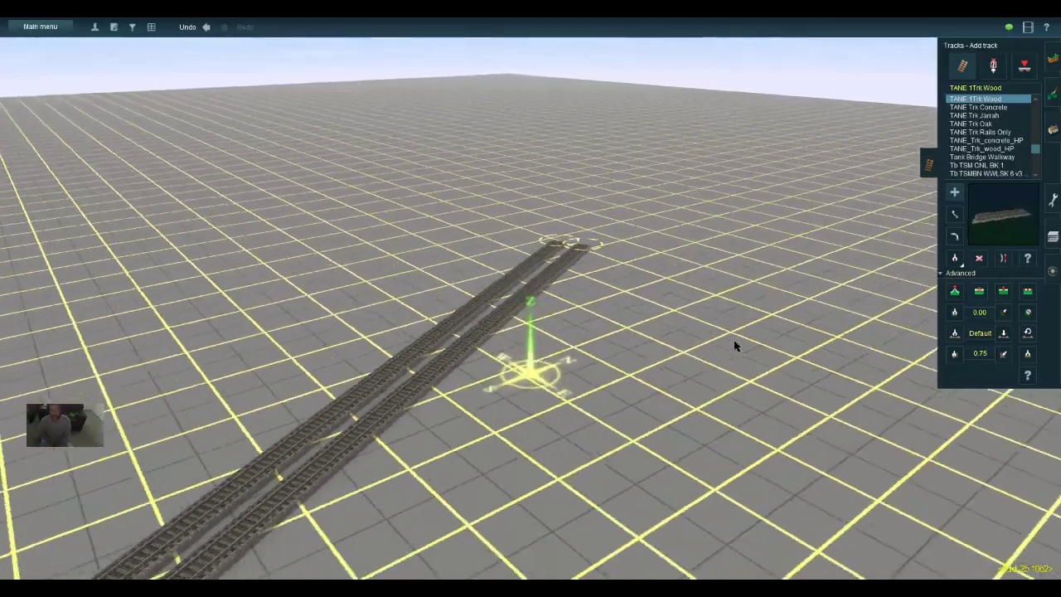
{"action": "key", "text": "Left"}
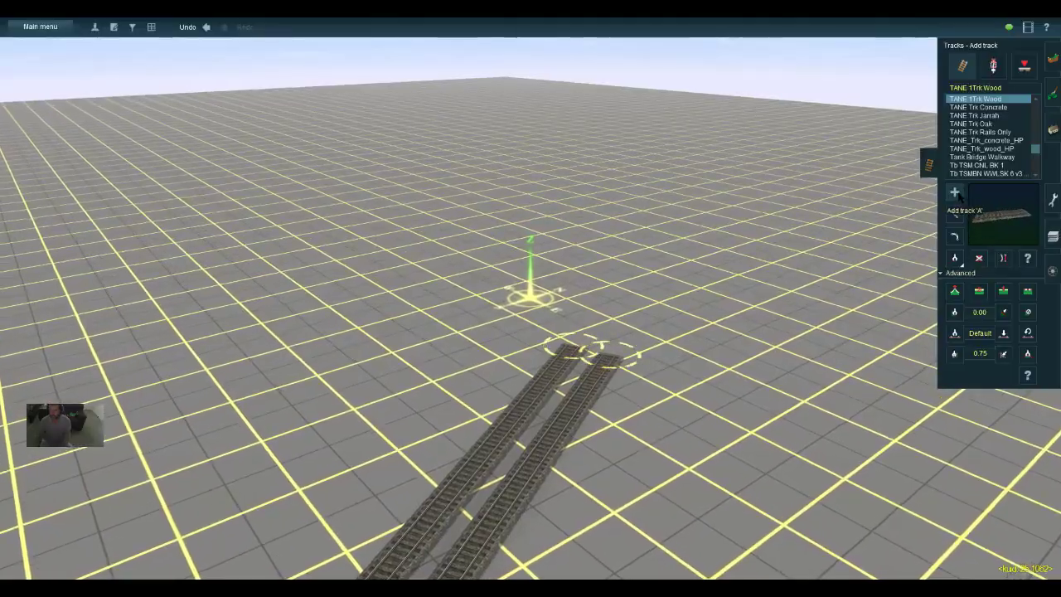
Shorten one of the parallel tracks by pulling its far end back alongside the other track
{"action": "key", "text": "Left"}
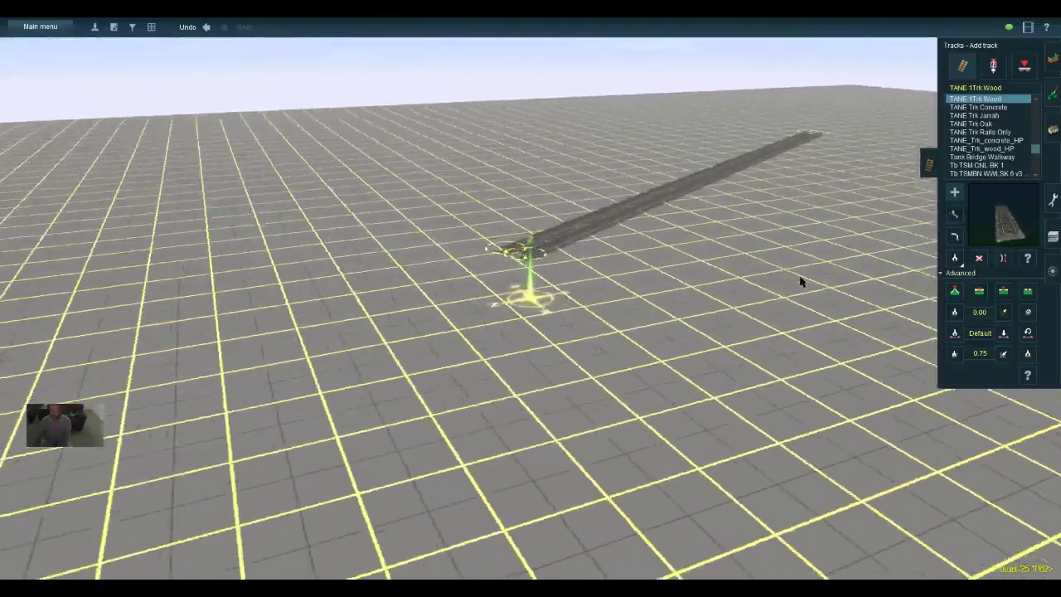
{"action": "key", "text": "Left"}
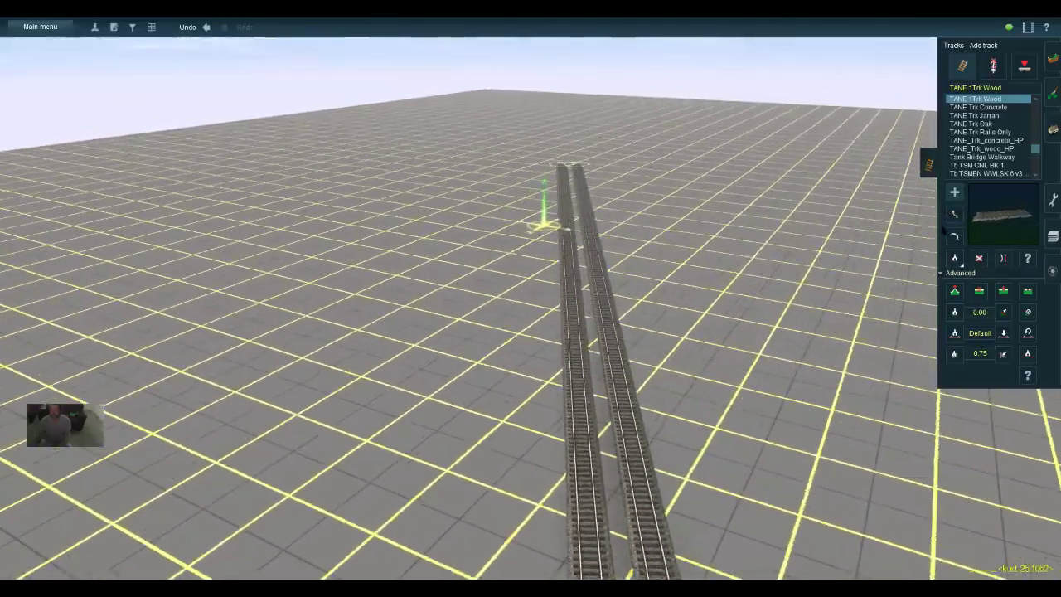
{"action": "left_click", "coordinate": [953, 213]}
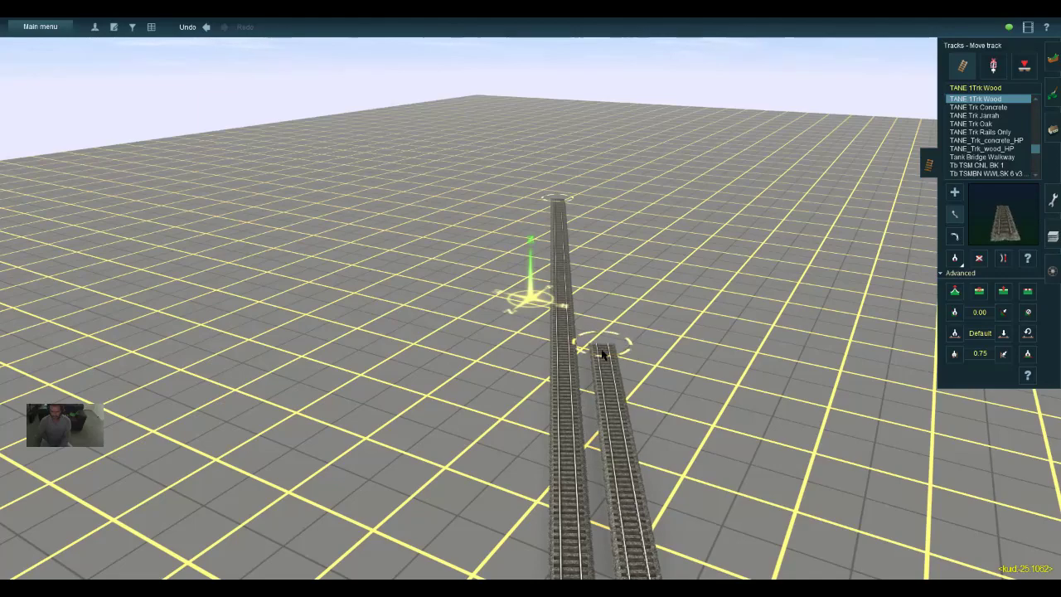
Try to reposition the near end of the shortened track, and undo the move
{"action": "key", "text": "s"}
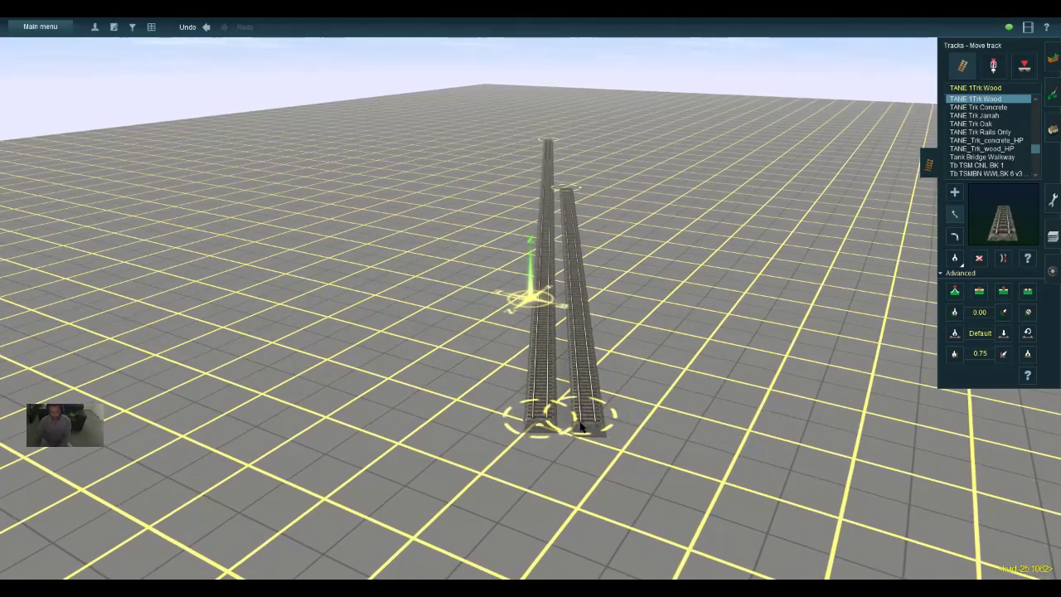
{"action": "left_click_drag", "start_coordinate": [587, 423], "coordinate": [590, 428]}
{"action": "key", "text": "w"}
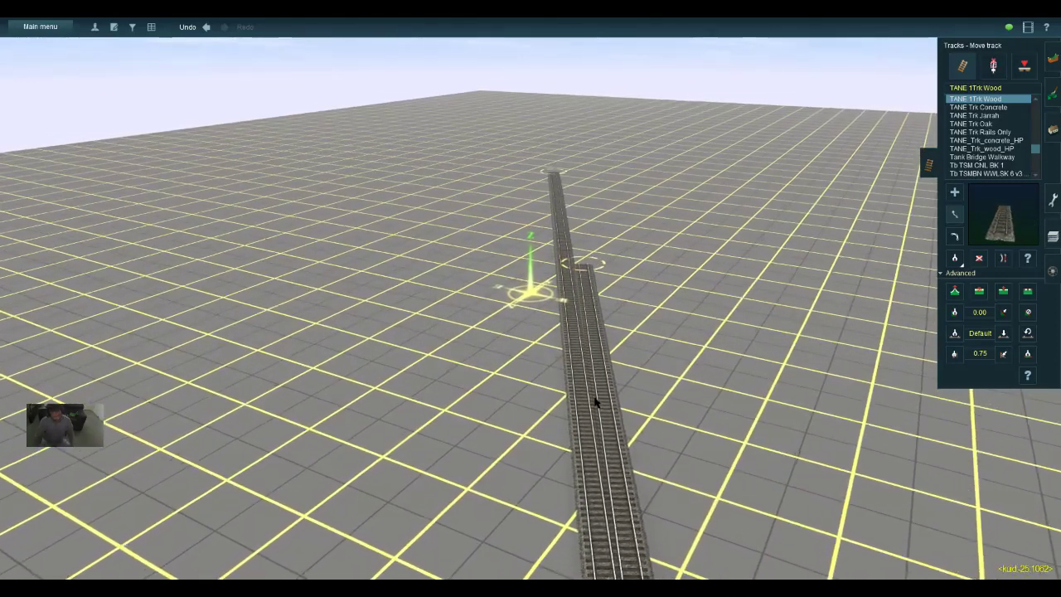
{"action": "key", "text": "ctrl+z"}
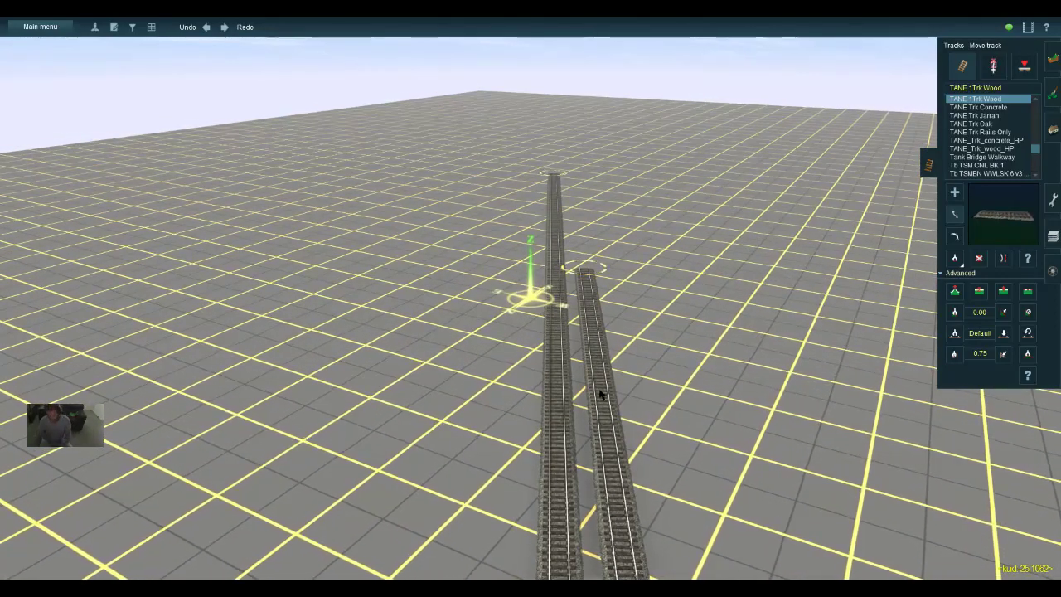
Nudge the near end of the shortened track, keeping it beside the longer track's near end
{"action": "key", "text": "s"}
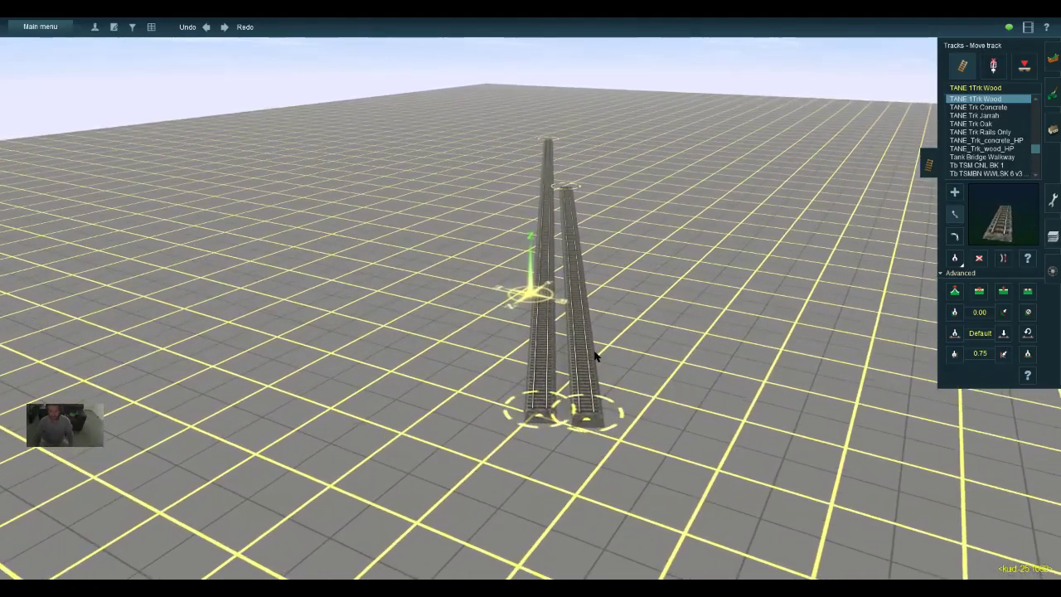
{"action": "scroll", "coordinate": [593, 369], "scroll_direction": "up", "scroll_amount": 2}
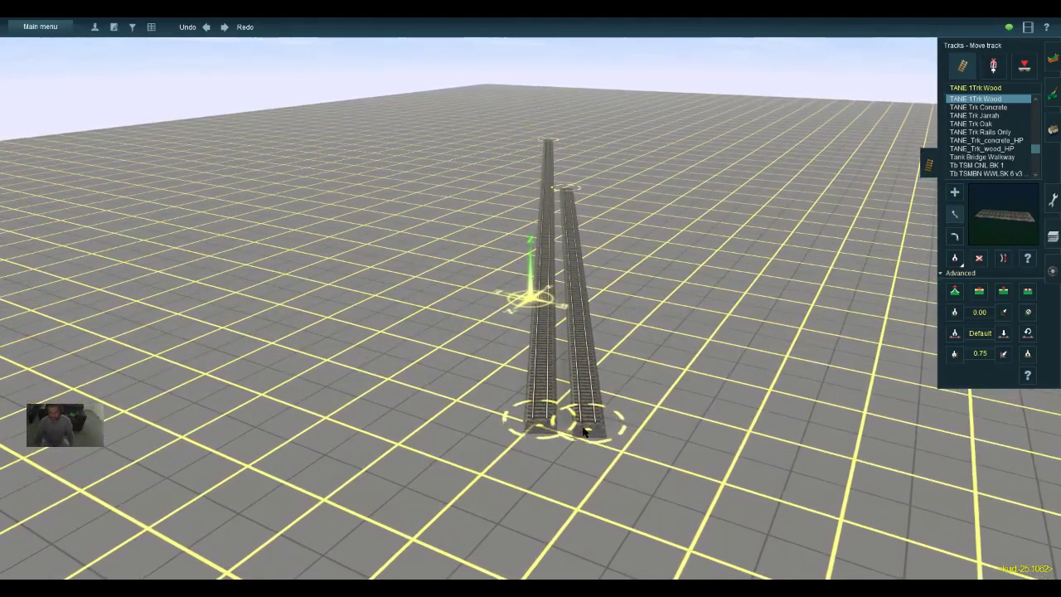
{"action": "left_click_drag", "start_coordinate": [584, 431], "coordinate": [588, 429]}
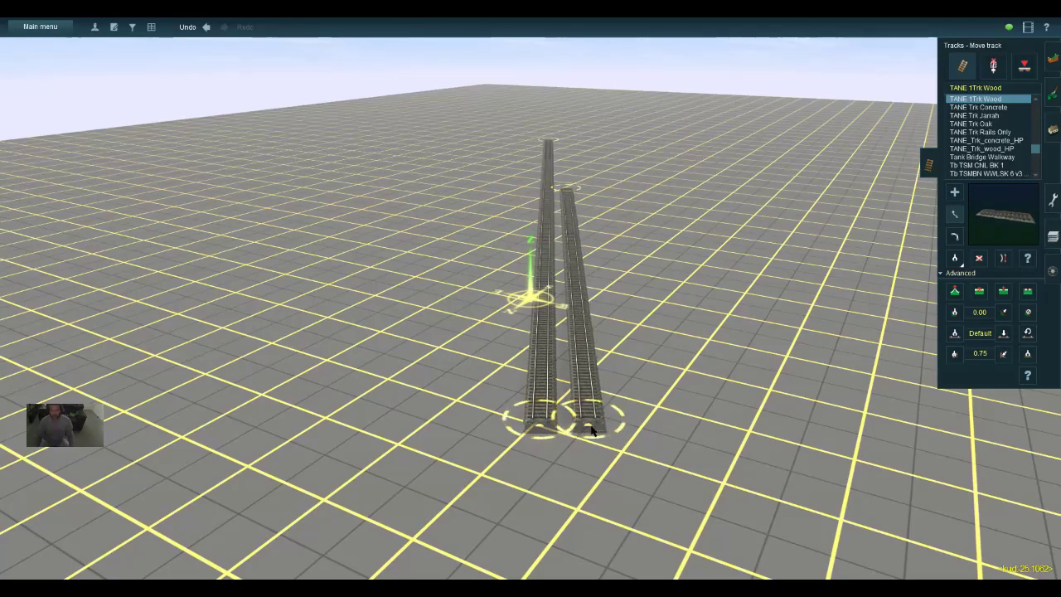
Lay a connecting track from the longer track to the shortened track's far end, and straighten the track at this junction
{"action": "key", "text": "Up"}
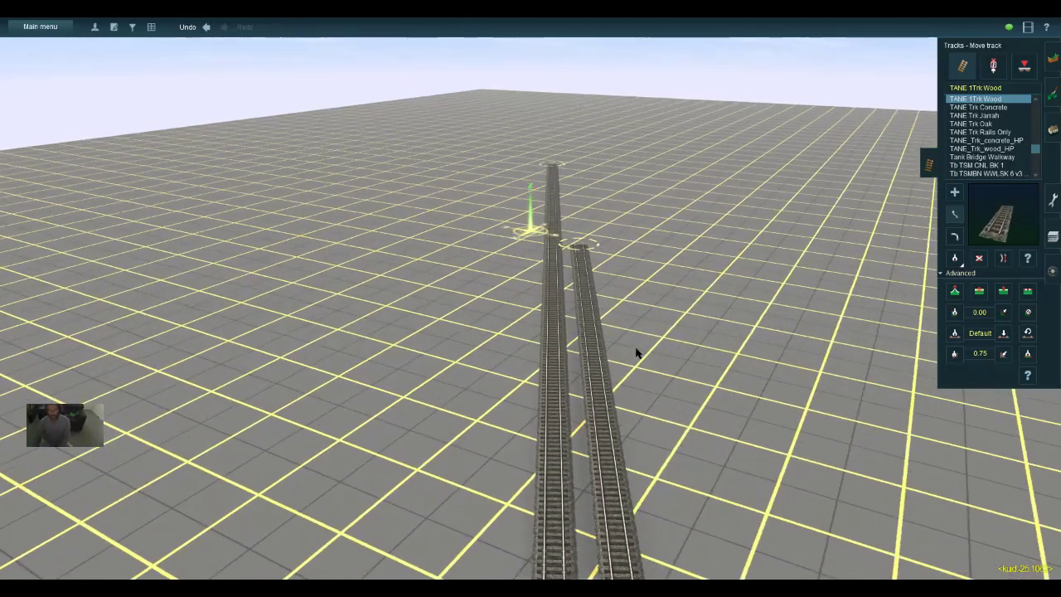
{"action": "key", "text": "Down"}
{"action": "key", "text": "Up"}
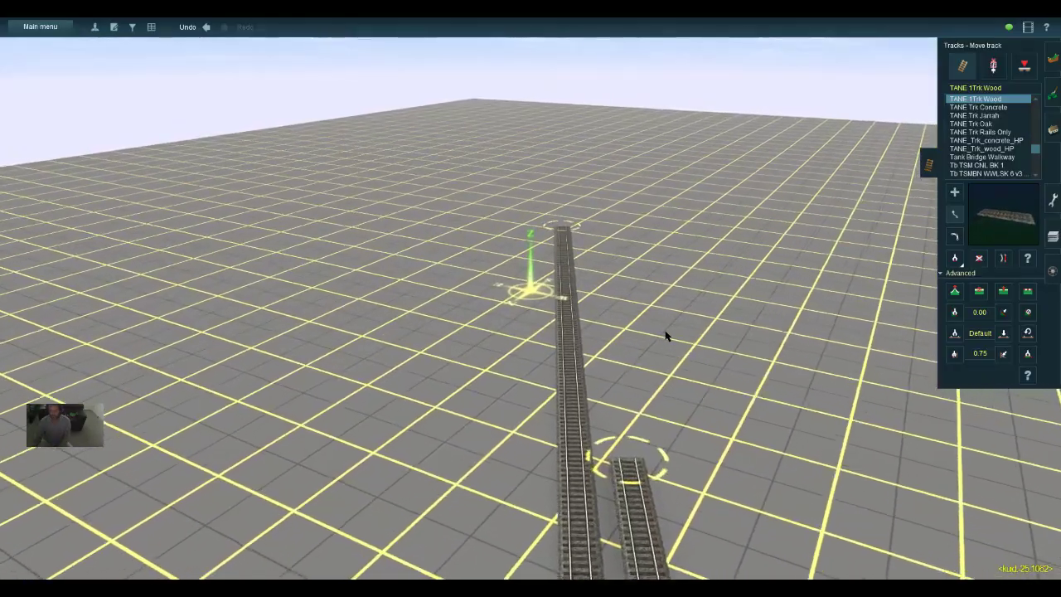
{"action": "key", "text": "Down"}
{"action": "key", "text": "Up"}
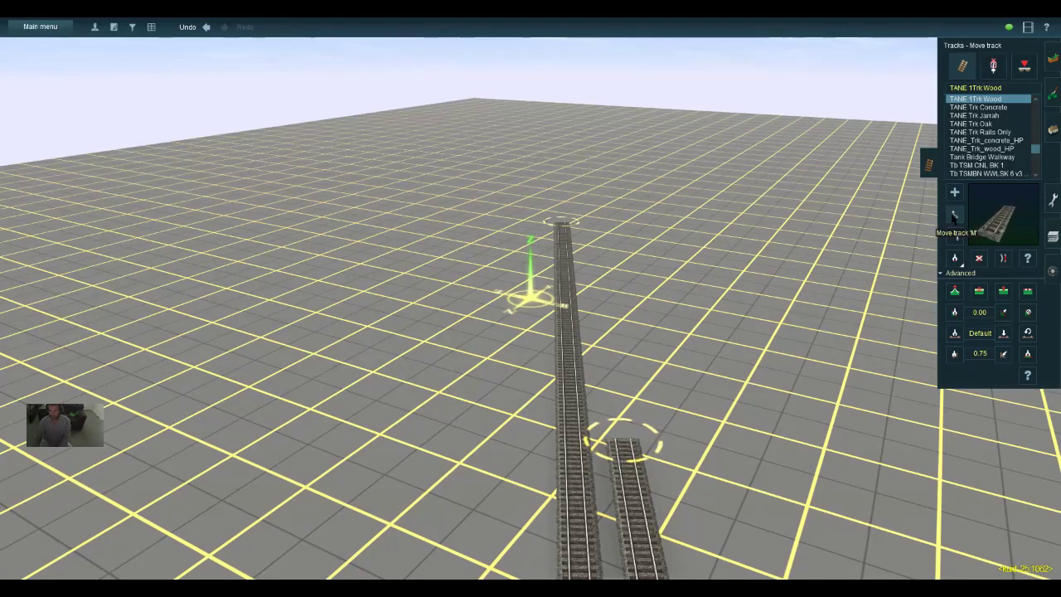
{"action": "left_click", "coordinate": [1004, 291]}
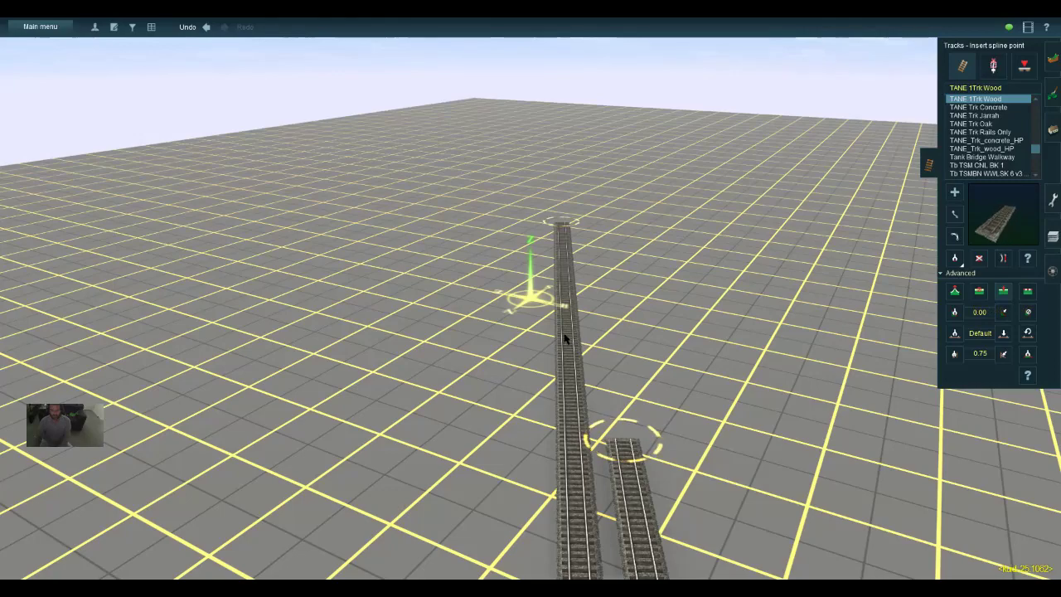
{"action": "key", "text": "Down"}
{"action": "scroll", "coordinate": [685, 457], "scroll_direction": "up", "scroll_amount": 8}
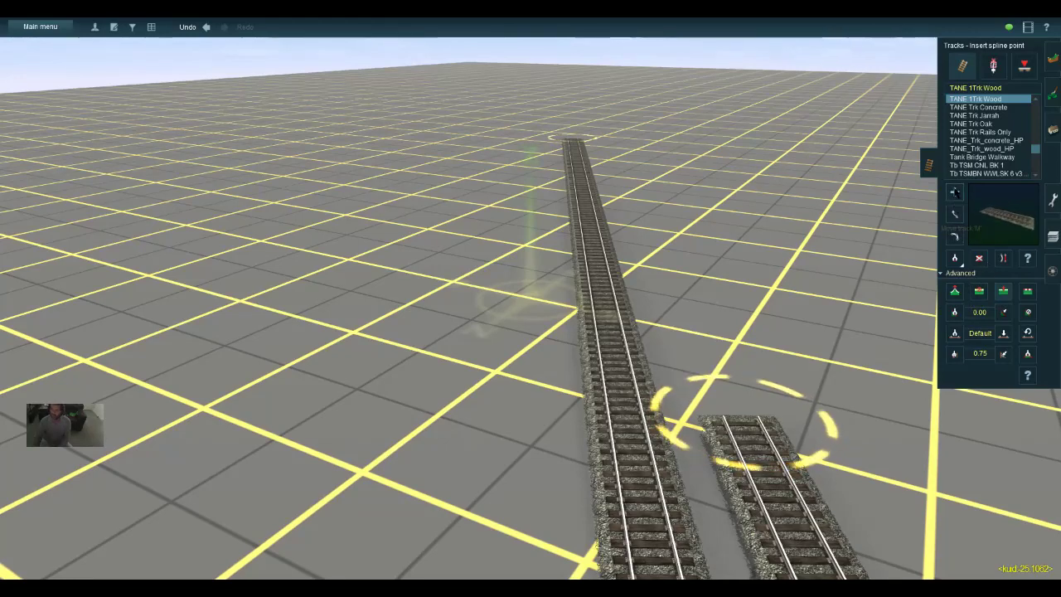
{"action": "left_click", "coordinate": [954, 191]}
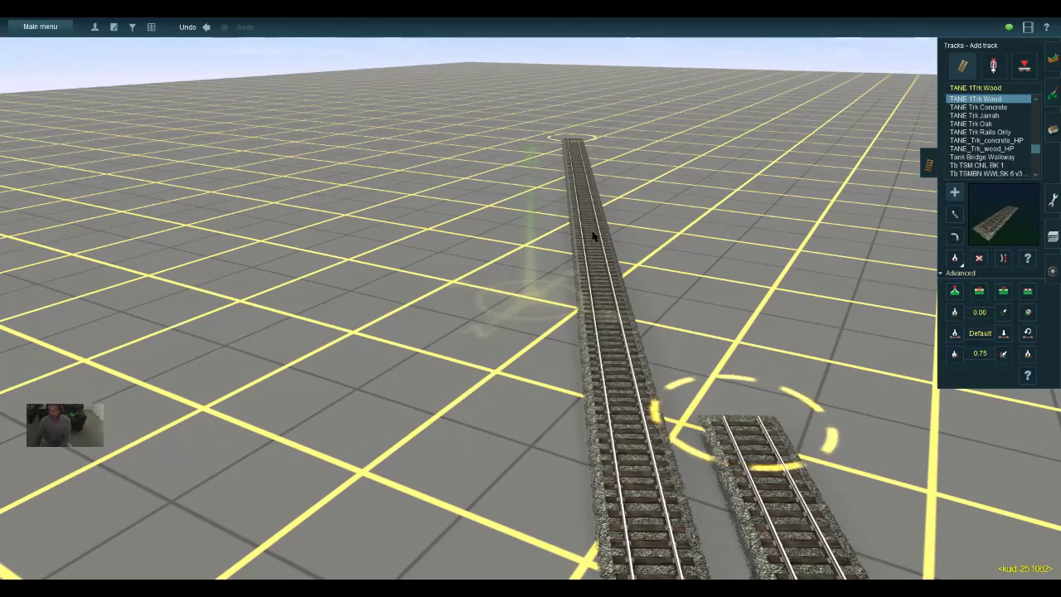
{"action": "left_click_drag", "start_coordinate": [590, 222], "coordinate": [737, 447]}
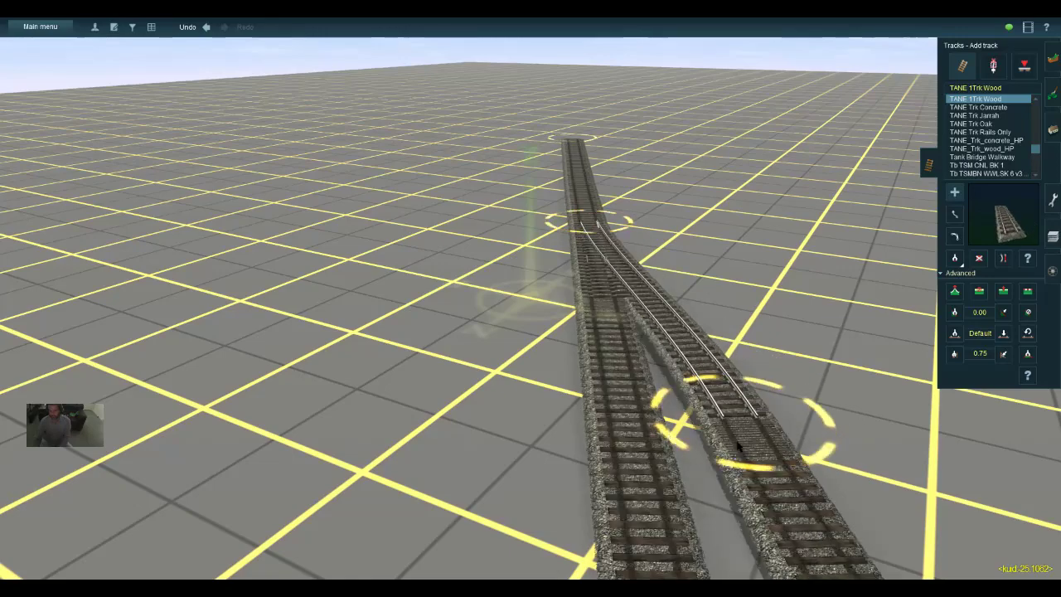
{"action": "left_click", "coordinate": [1002, 259]}
{"action": "key", "text": "ctrl+z"}
Examine the new junction up close, checking how the rails of the connecting piece merge into the longer track
{"action": "key", "text": "Up"}
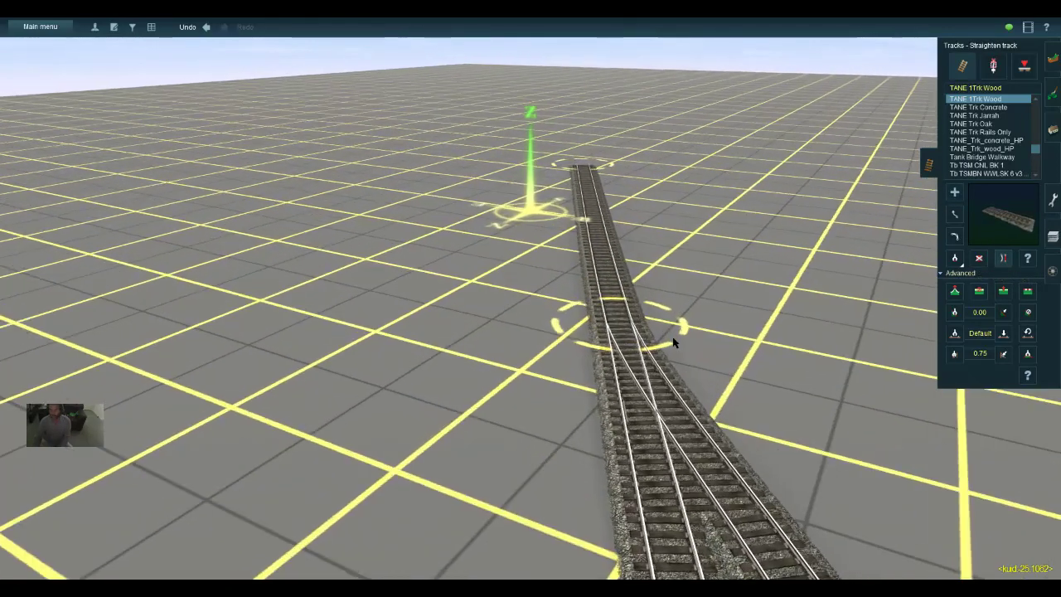
{"action": "key", "text": "Right"}
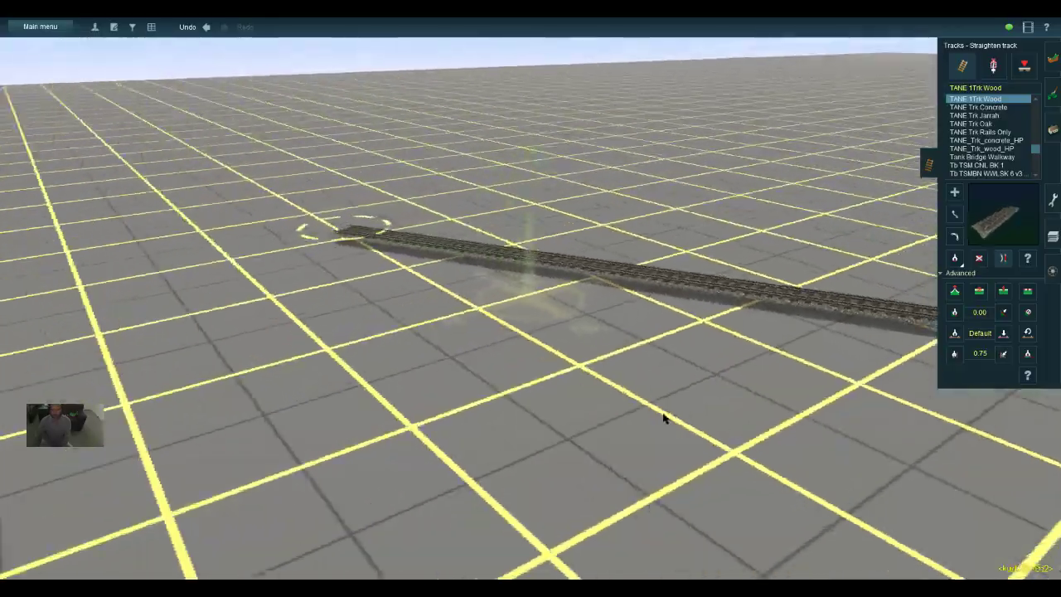
{"action": "key", "text": "Right"}
{"action": "key", "text": "Left"}
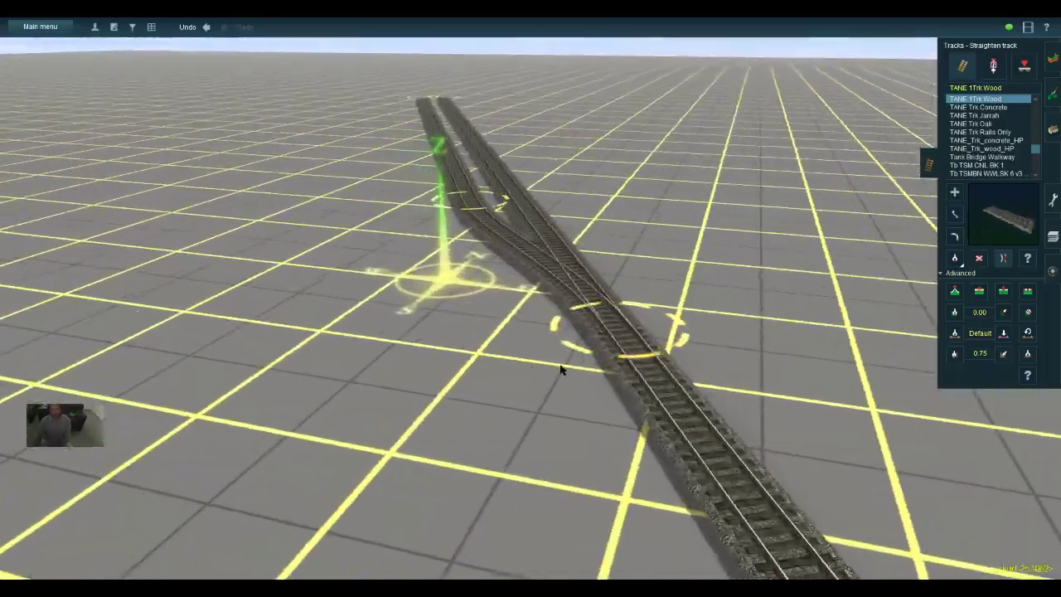
{"action": "key", "text": "Right"}
{"action": "key", "text": "Up"}
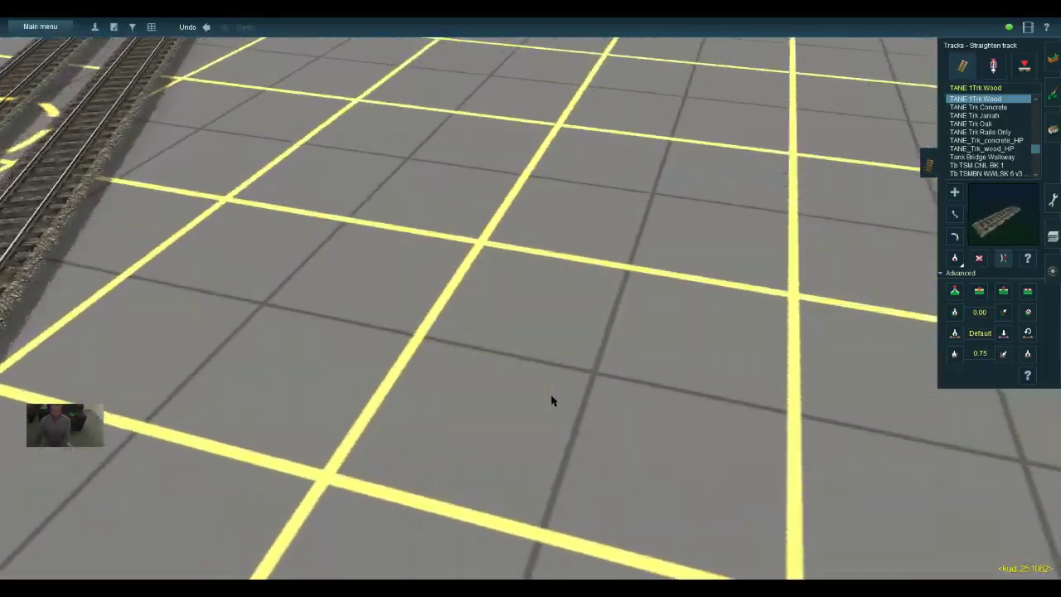
{"action": "key", "text": "Left"}
{"action": "key", "text": "s"}
{"action": "key", "text": "d"}
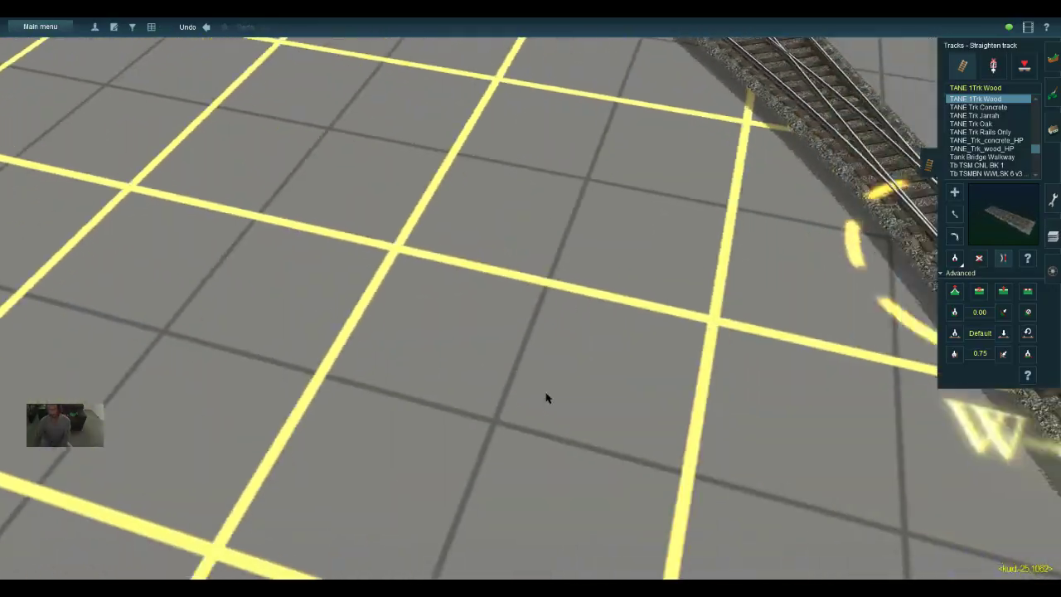
{"action": "key", "text": "w"}
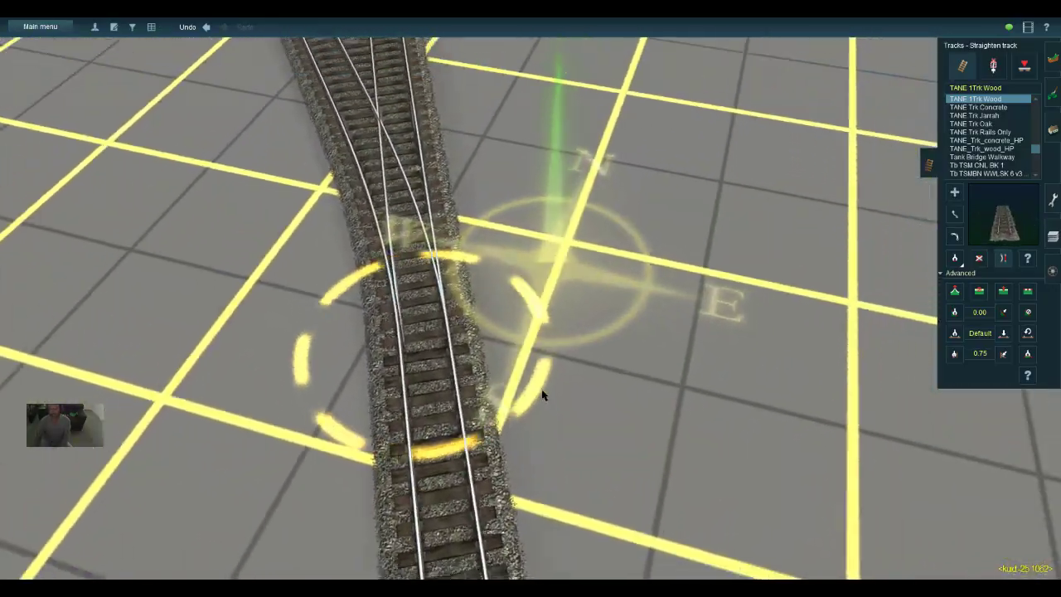
{"action": "key", "text": "a"}
{"action": "key", "text": "w"}
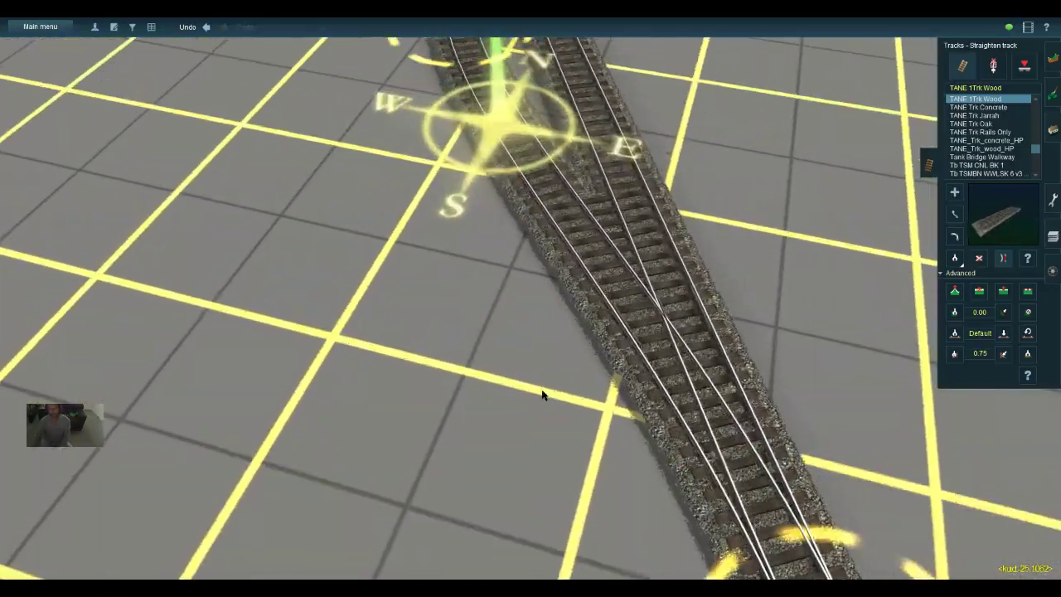
{"action": "key", "text": "s"}
{"action": "key", "text": "Right"}
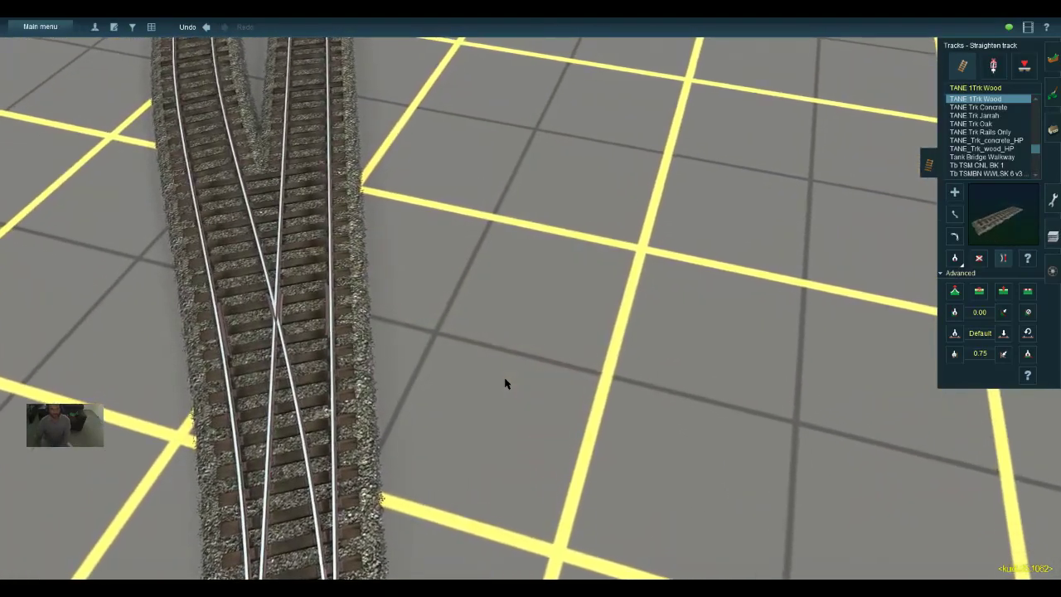
{"action": "key", "text": "s"}
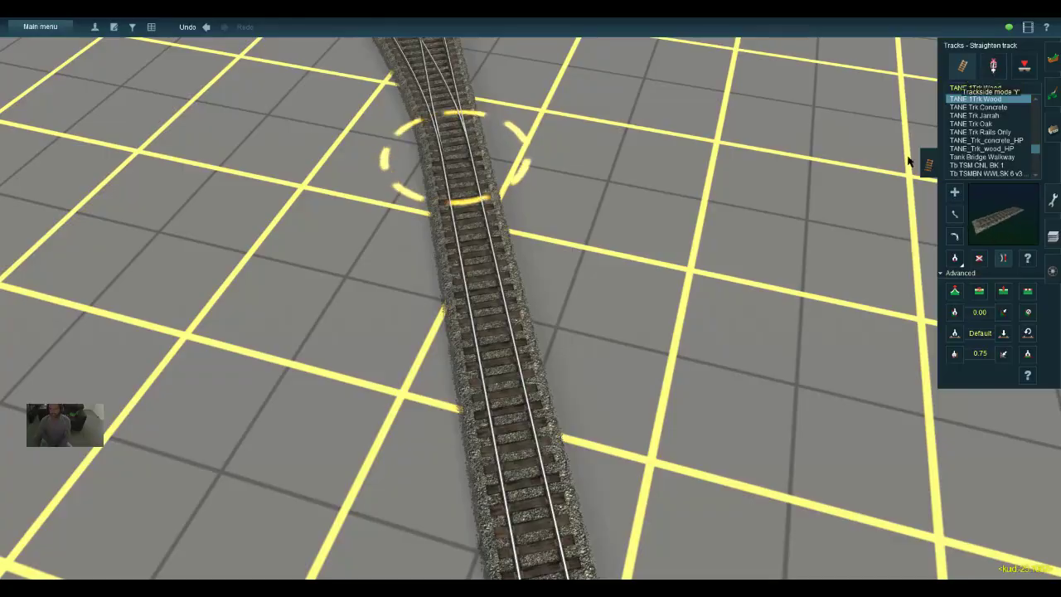
Extend the longer track from its open end at the opposite side, well past the end of the parallel track
{"action": "key", "text": "w"}
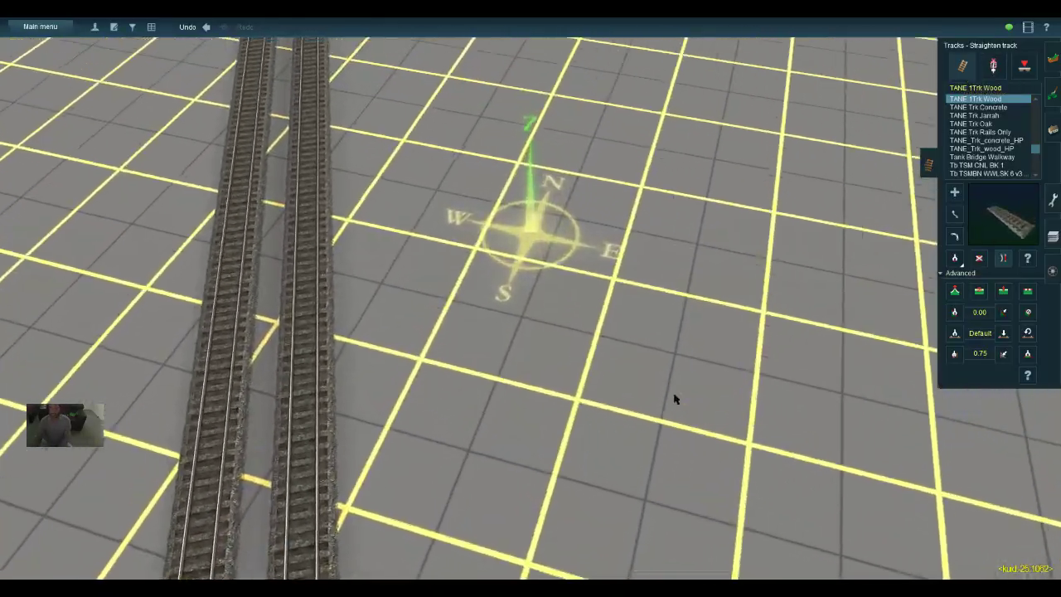
{"action": "key", "text": "Down"}
{"action": "key", "text": "Up"}
{"action": "key", "text": "a"}
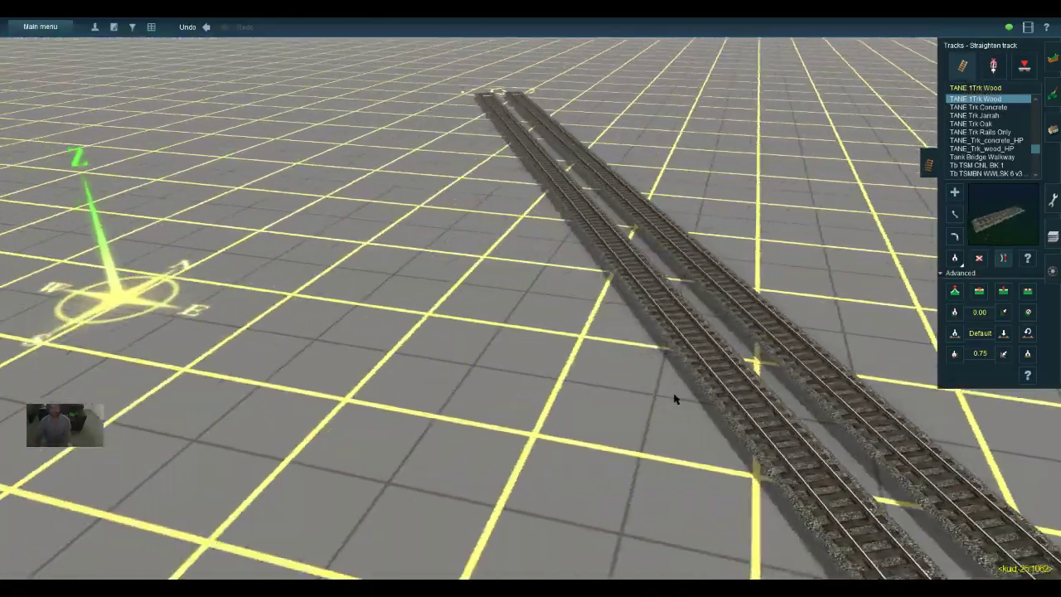
{"action": "key", "text": "w"}
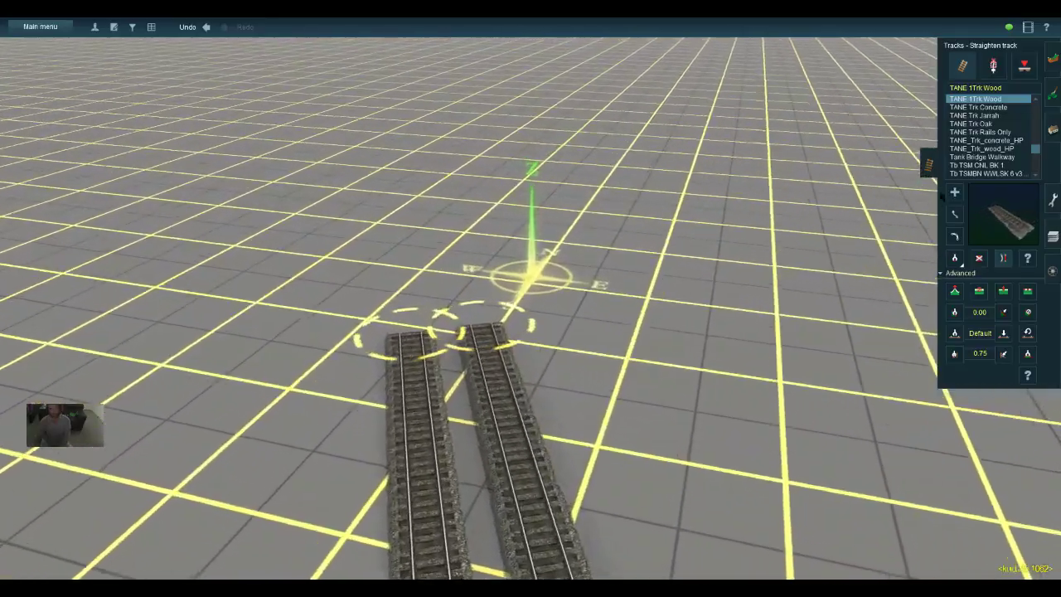
{"action": "left_click", "coordinate": [953, 196]}
{"action": "scroll", "coordinate": [679, 275], "scroll_direction": "down", "scroll_amount": 5}
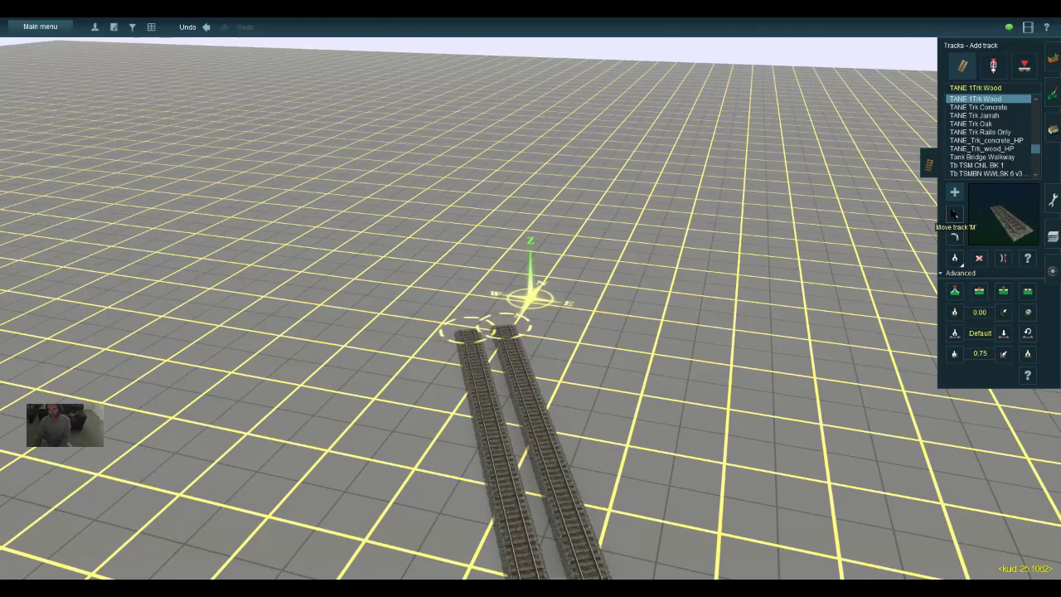
{"action": "left_click", "coordinate": [954, 215]}
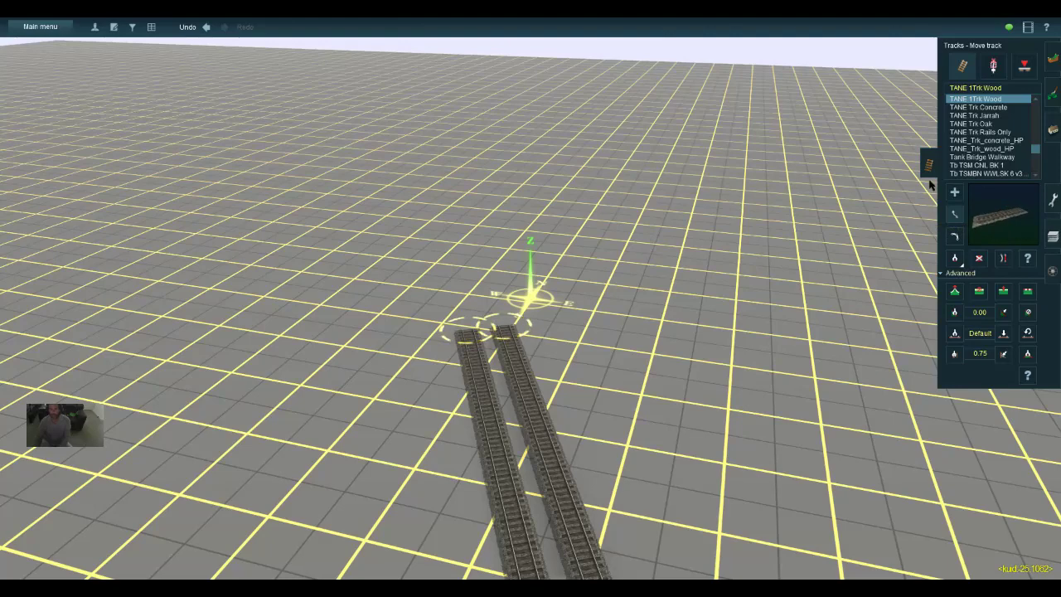
{"action": "left_click_drag", "start_coordinate": [499, 325], "coordinate": [431, 128]}
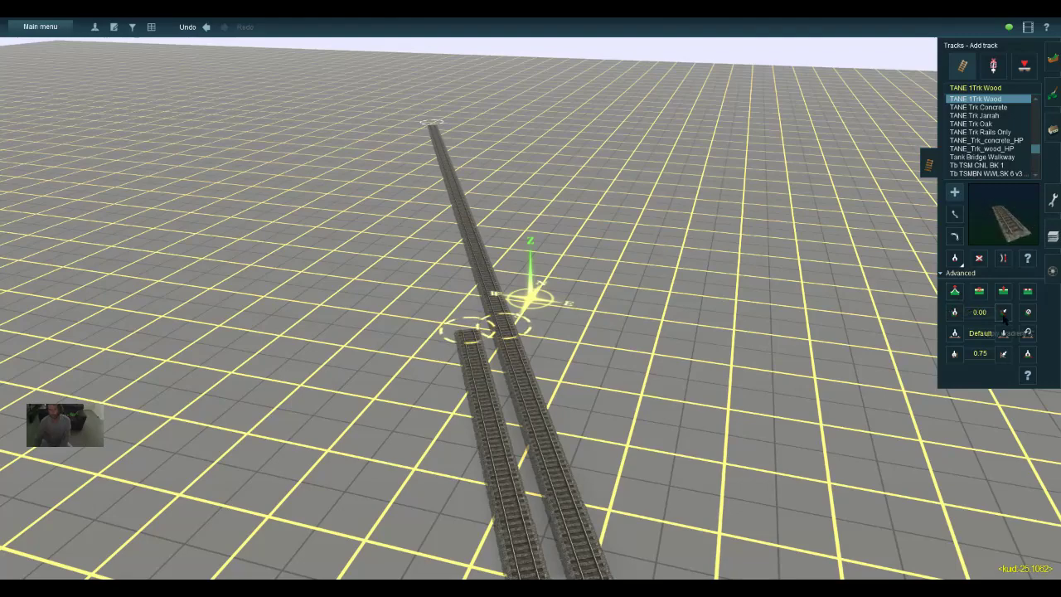
Apply the 0.00 gradient to the new extension and connect the parallel track's open end to it, forming a second junction
{"action": "left_click", "coordinate": [1003, 313]}
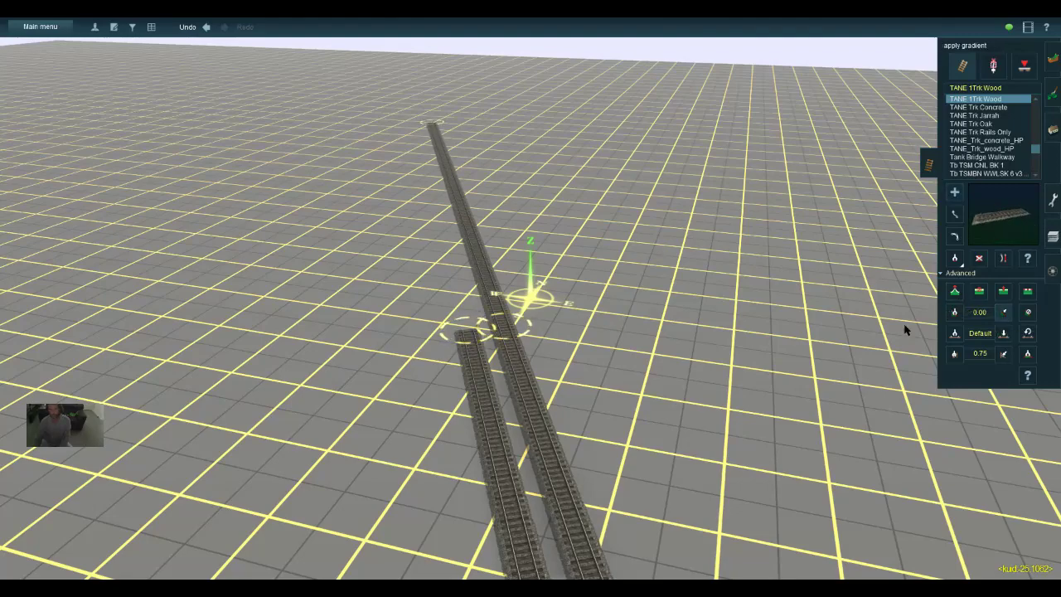
{"action": "key", "text": "Up"}
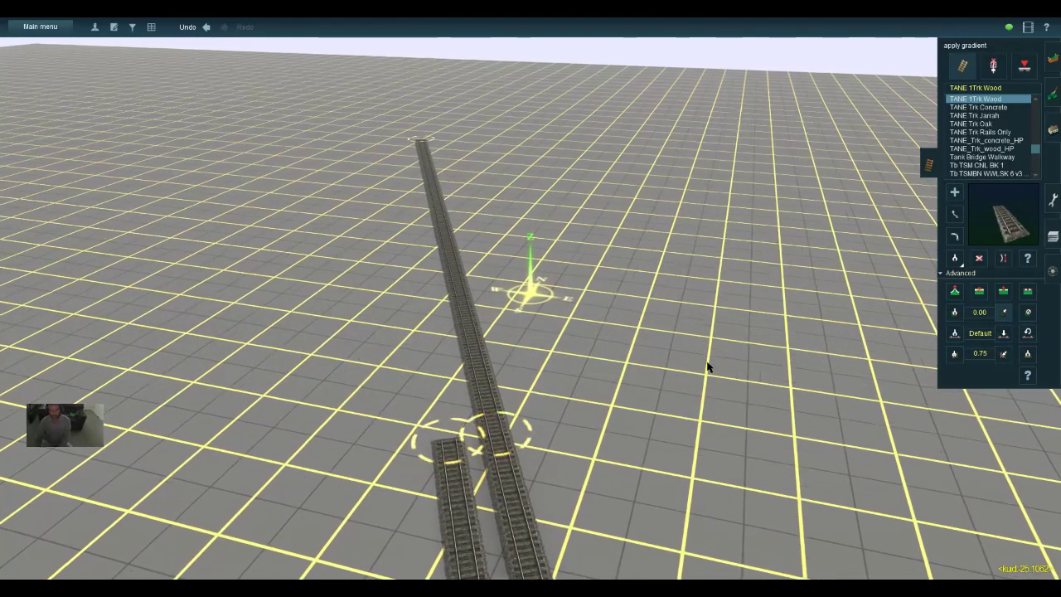
{"action": "key", "text": "Left"}
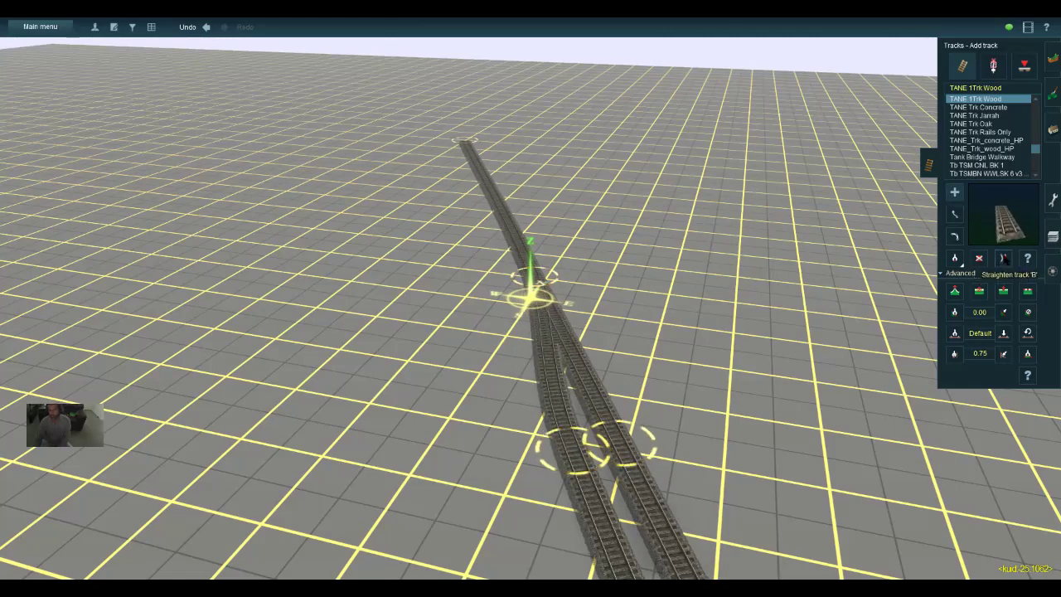
{"action": "left_click", "coordinate": [1003, 257]}
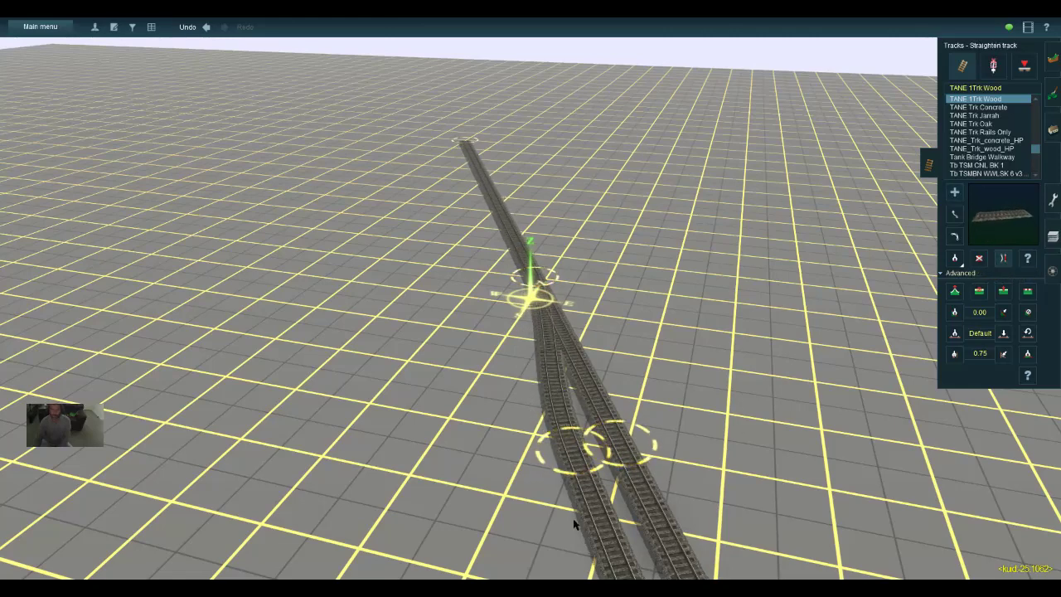
Continue the track from the extension's open end with a gently curving section, and apply the 0.75 height to its new end
{"action": "key", "text": "Up"}
{"action": "key", "text": "Down"}
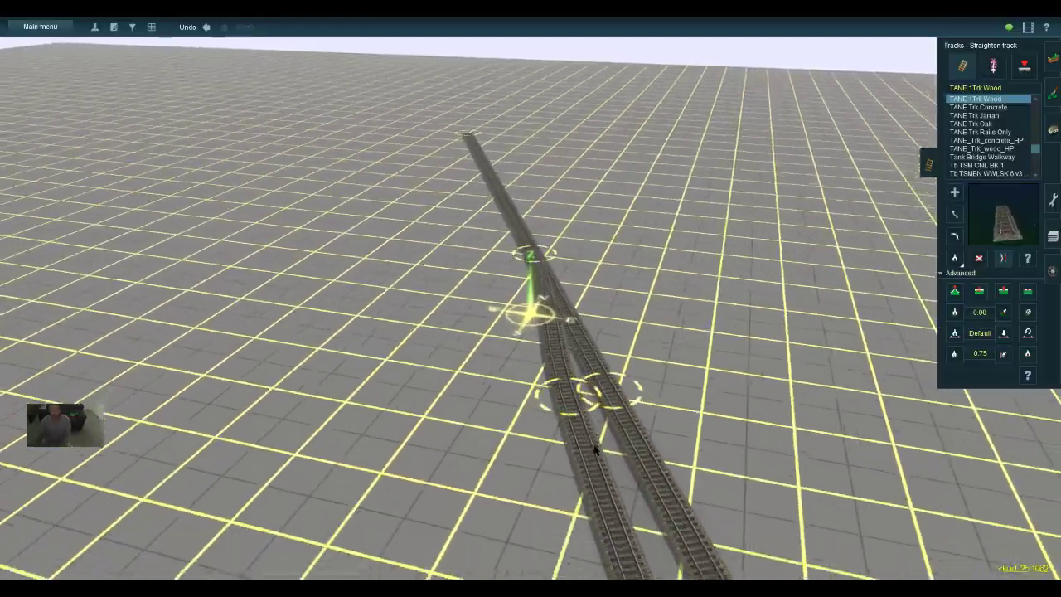
{"action": "key", "text": "Up"}
{"action": "key", "text": "Left"}
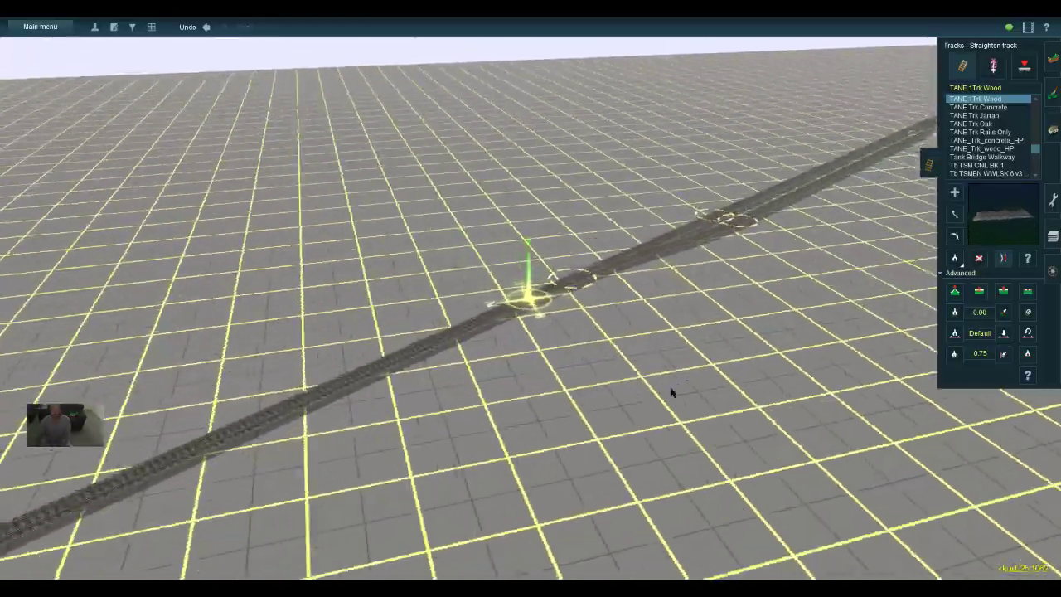
{"action": "key", "text": "Up"}
{"action": "key", "text": "Right"}
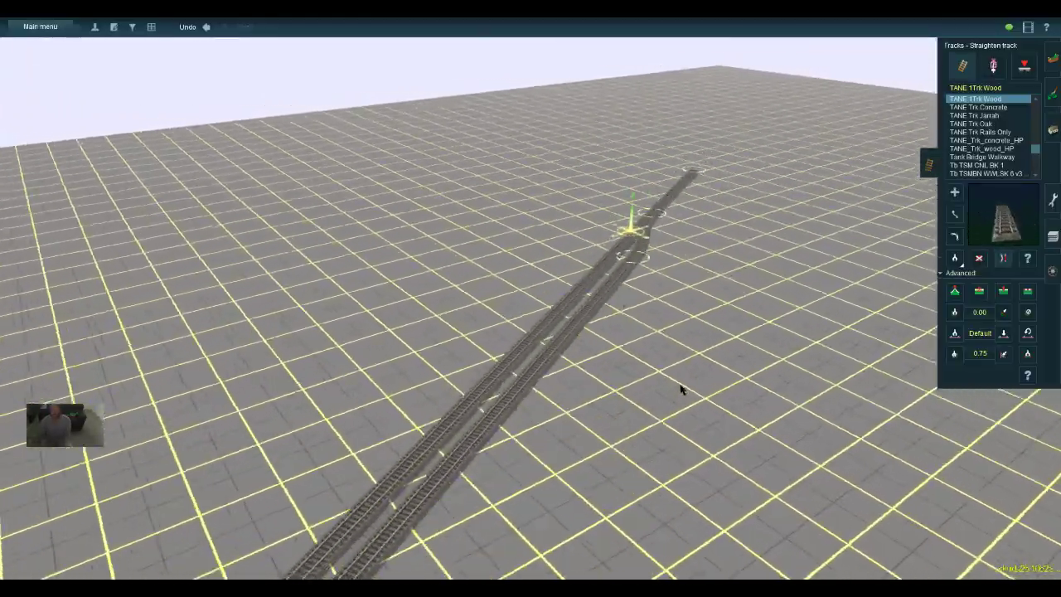
{"action": "key", "text": "Left"}
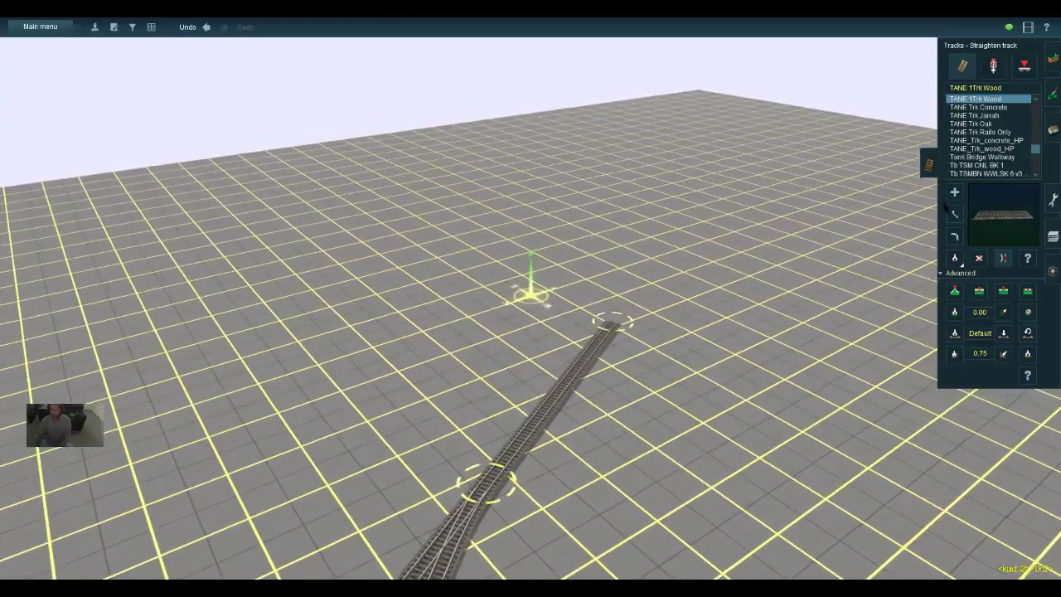
{"action": "left_click", "coordinate": [955, 194]}
{"action": "left_click", "coordinate": [623, 330]}
{"action": "right_click", "coordinate": [743, 247]}
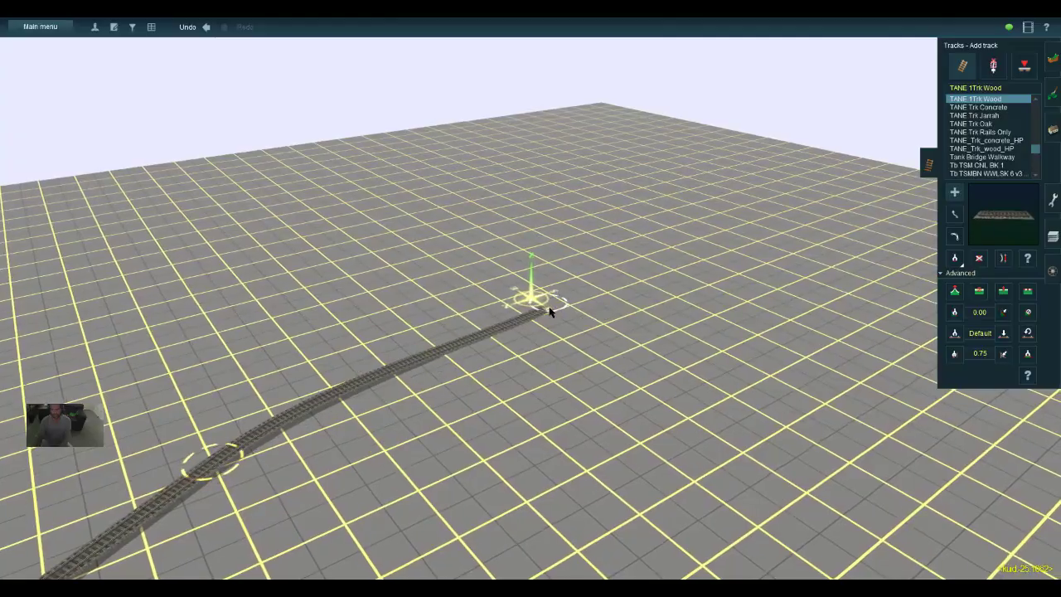
{"action": "left_click", "coordinate": [550, 310]}
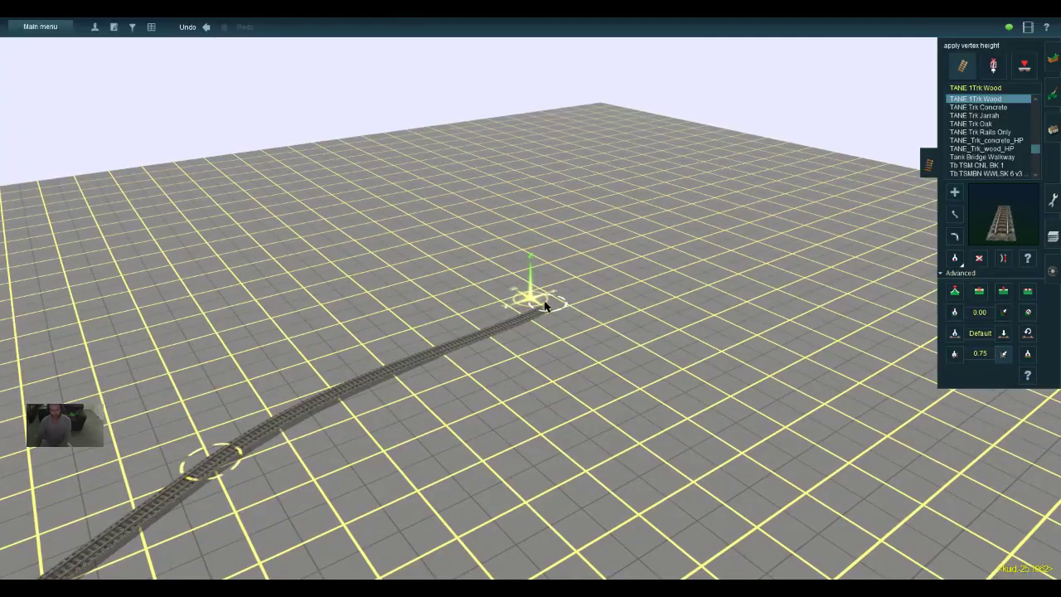
Add another track section from the new open end, curving back in the opposite direction
{"action": "key", "text": "Left"}
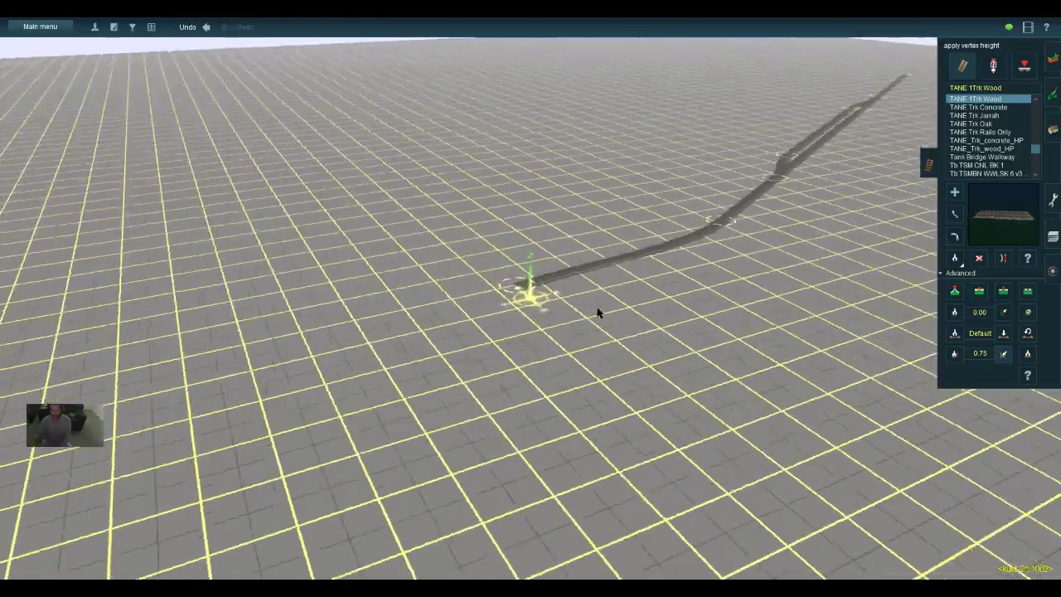
{"action": "key", "text": "a"}
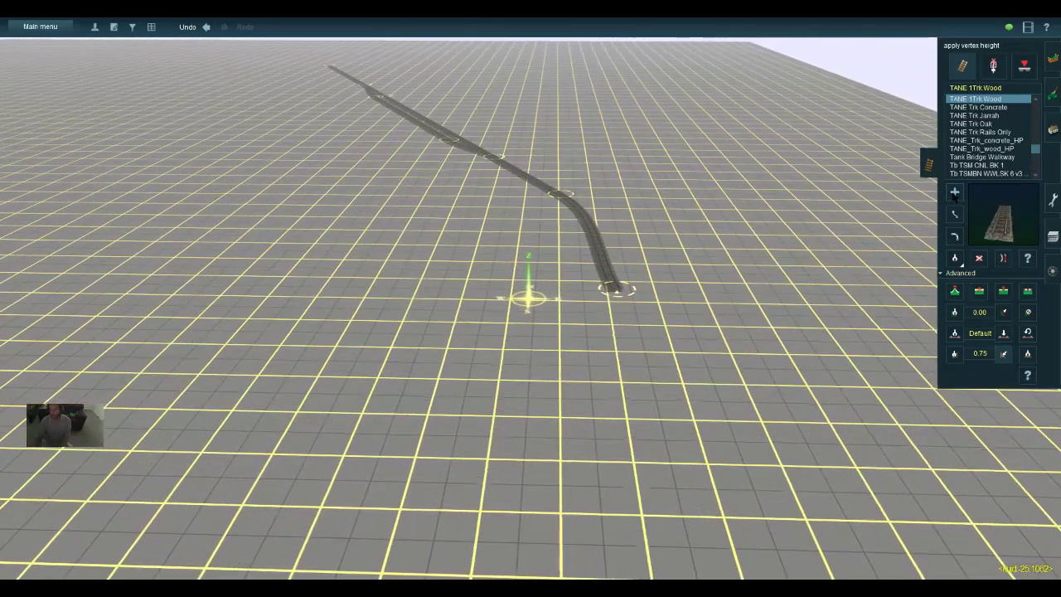
{"action": "left_click_drag", "start_coordinate": [627, 300], "coordinate": [571, 339]}
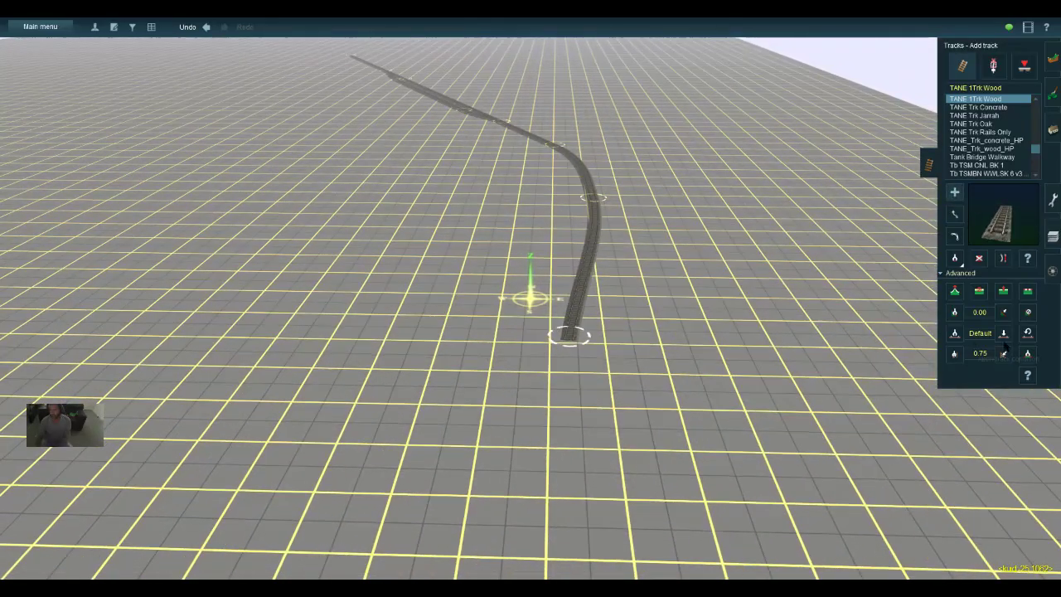
Add another curving track section from the open end and apply the 0.75 height to its new end
{"action": "key", "text": "w"}
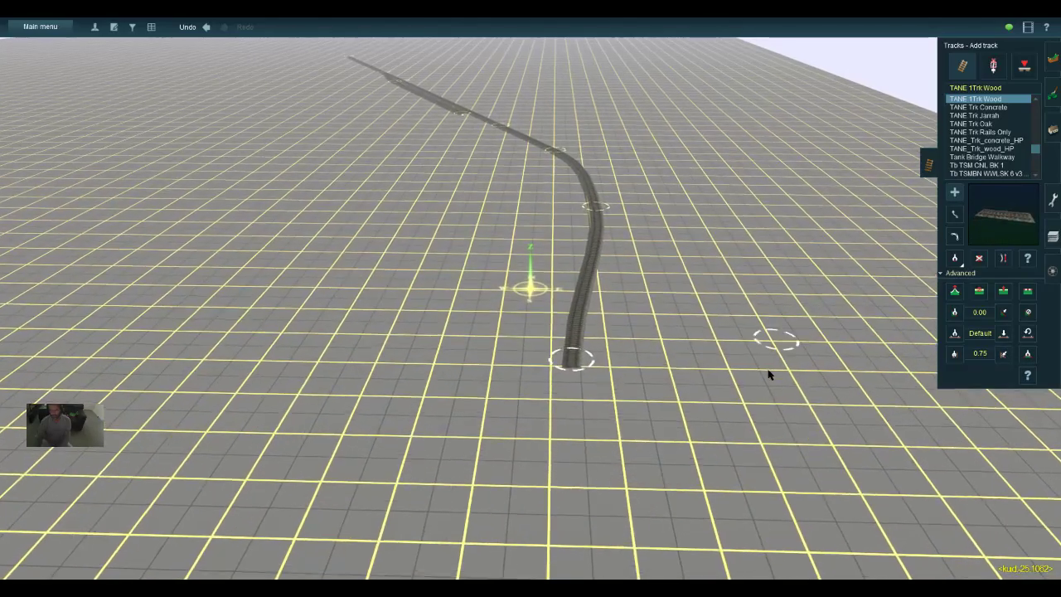
{"action": "key", "text": "s"}
{"action": "key", "text": "a"}
{"action": "left_click_drag", "start_coordinate": [546, 330], "coordinate": [451, 356]}
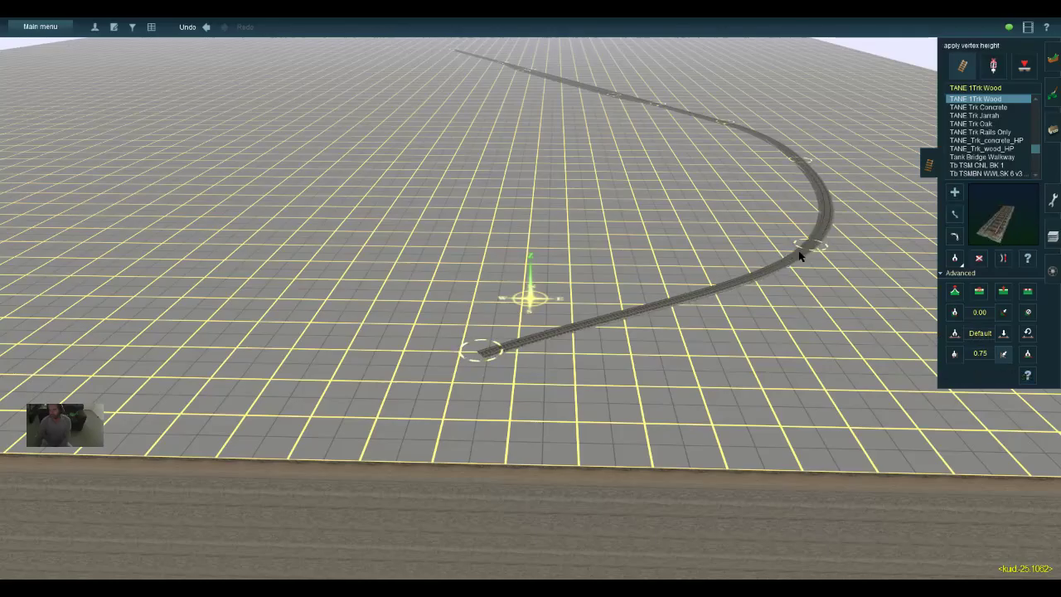
Reposition the spline points along the newly added curve to smooth out its bend
{"action": "key", "text": "Right"}
{"action": "key", "text": "Up"}
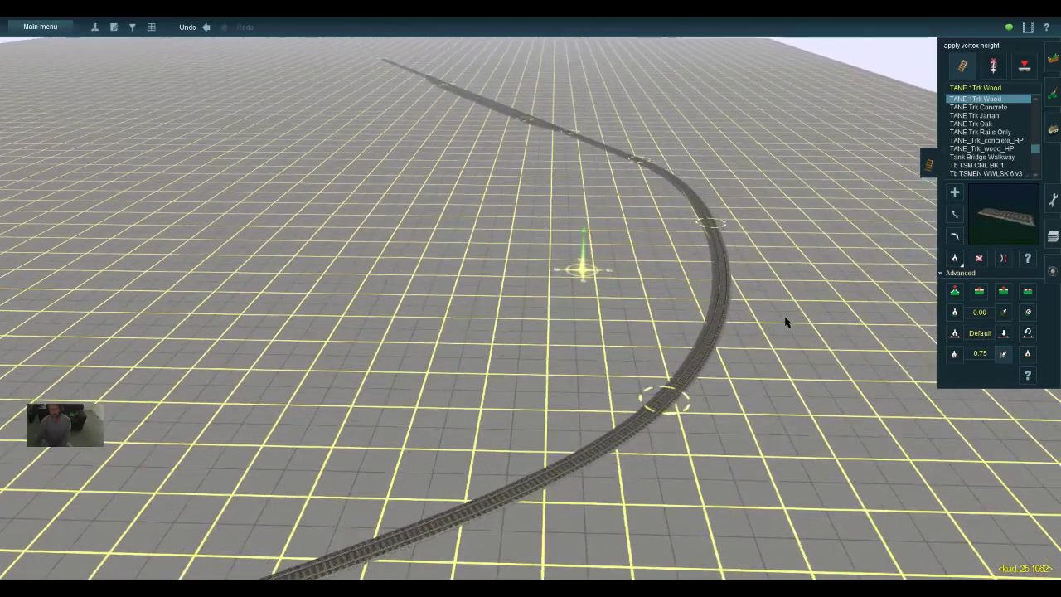
{"action": "left_click", "coordinate": [956, 215]}
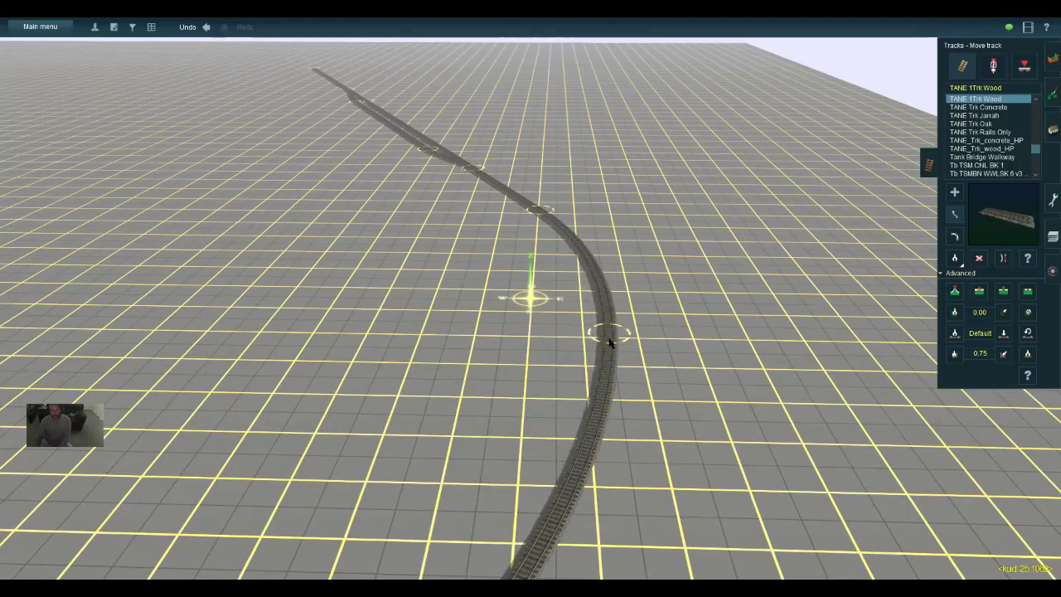
{"action": "key", "text": "Up"}
{"action": "key", "text": "Down"}
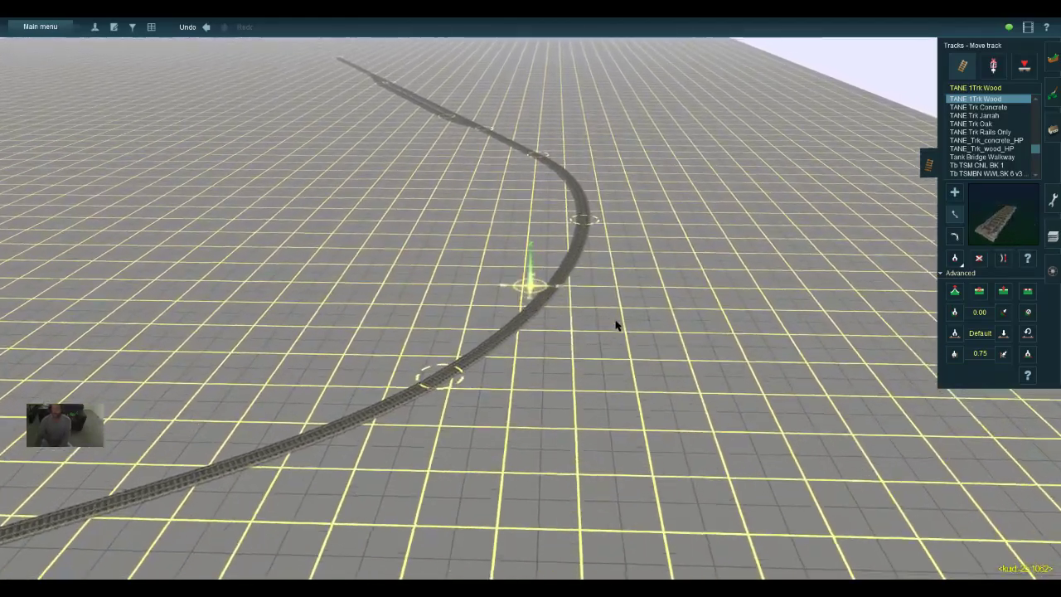
{"action": "key", "text": "Left"}
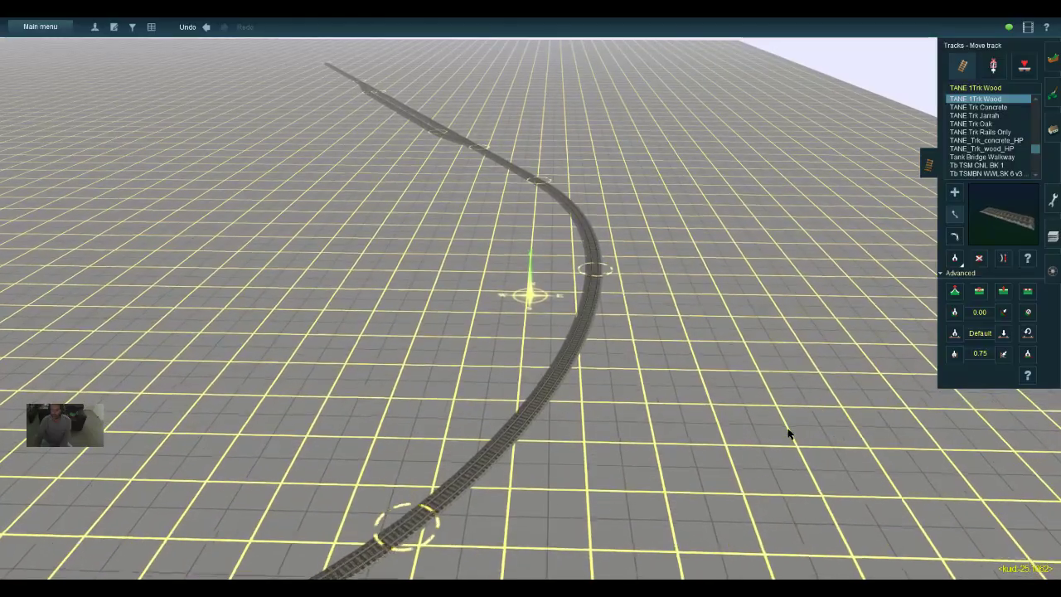
{"action": "key", "text": "Up"}
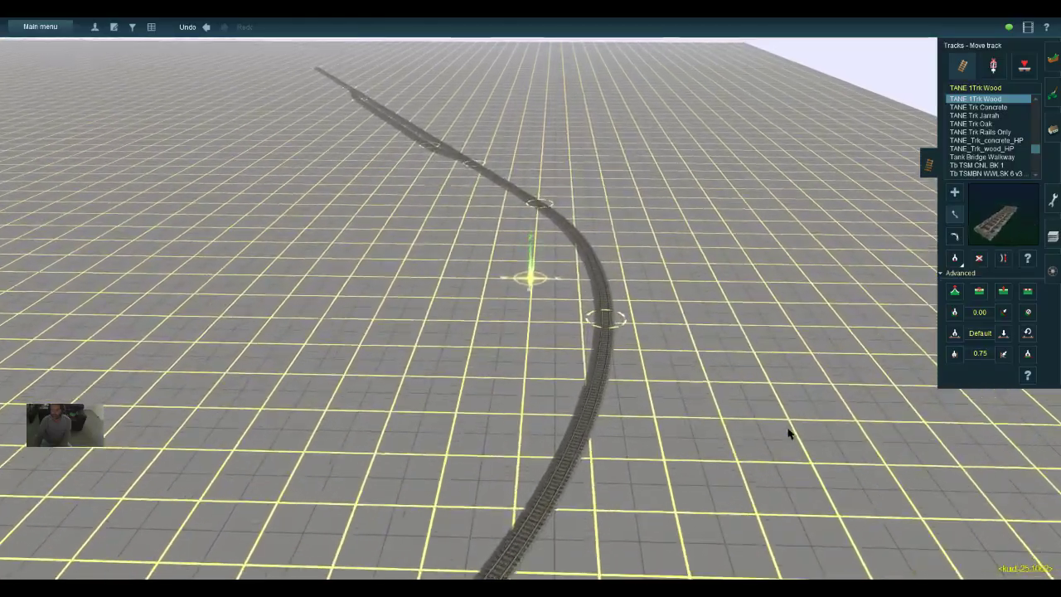
{"action": "key", "text": "Right"}
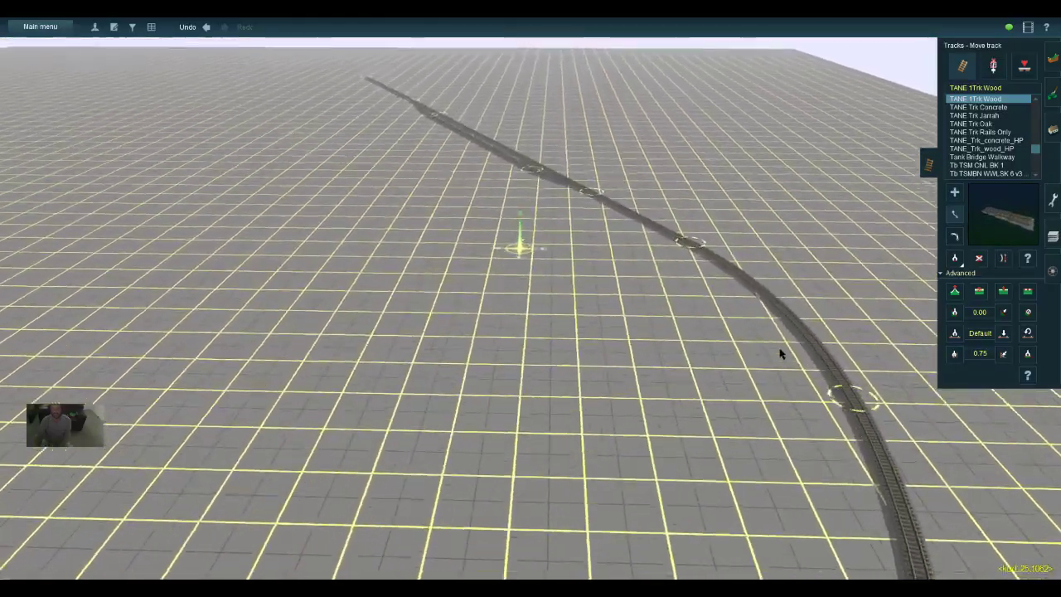
Line up the track's open end beyond the junction on the passing loop's opposite side
{"action": "key", "text": "Up"}
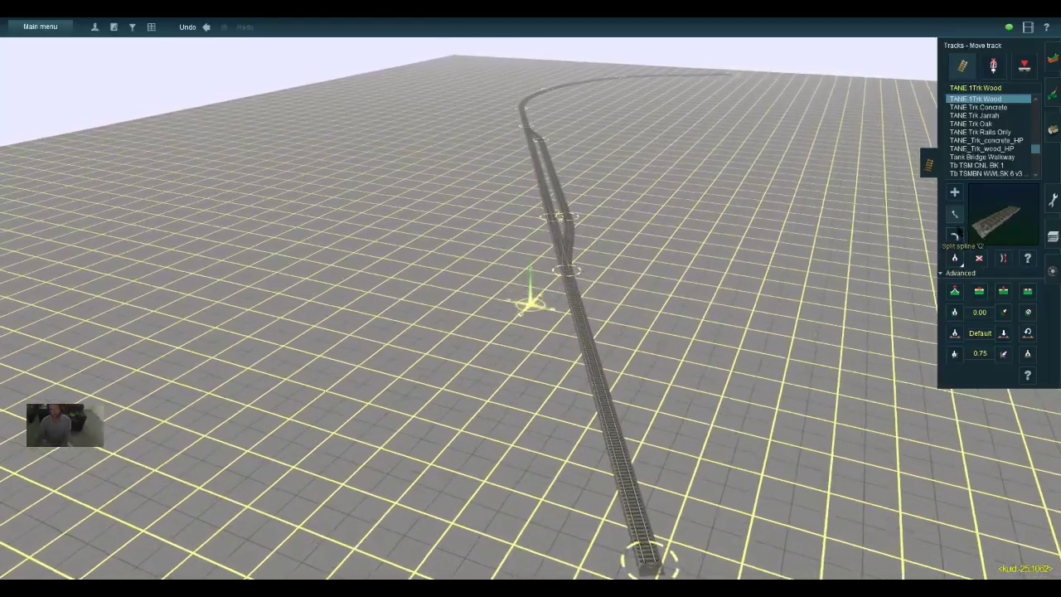
{"action": "key", "text": "Right"}
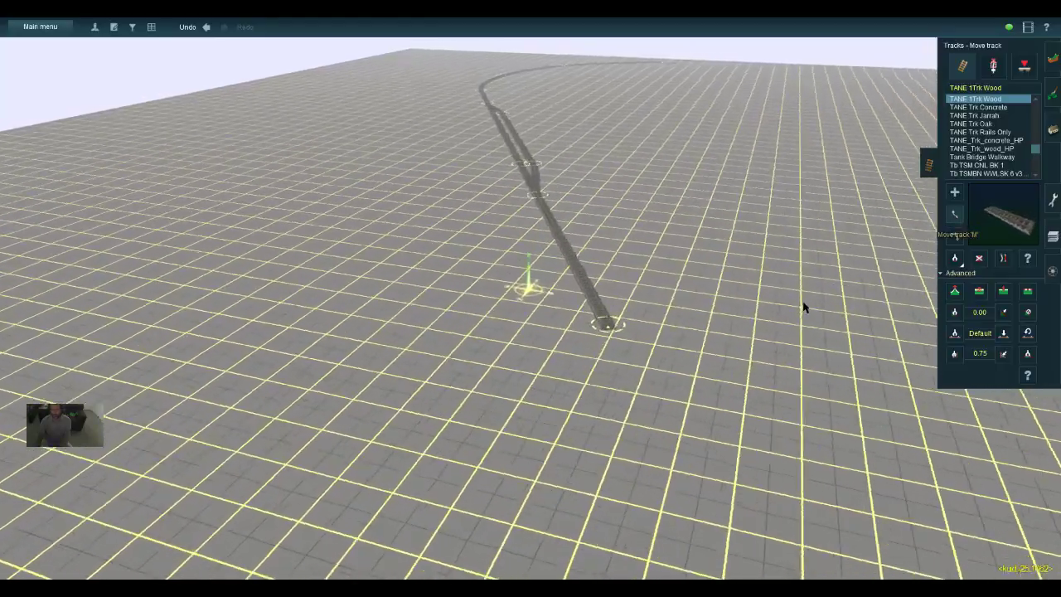
{"action": "key", "text": "Right"}
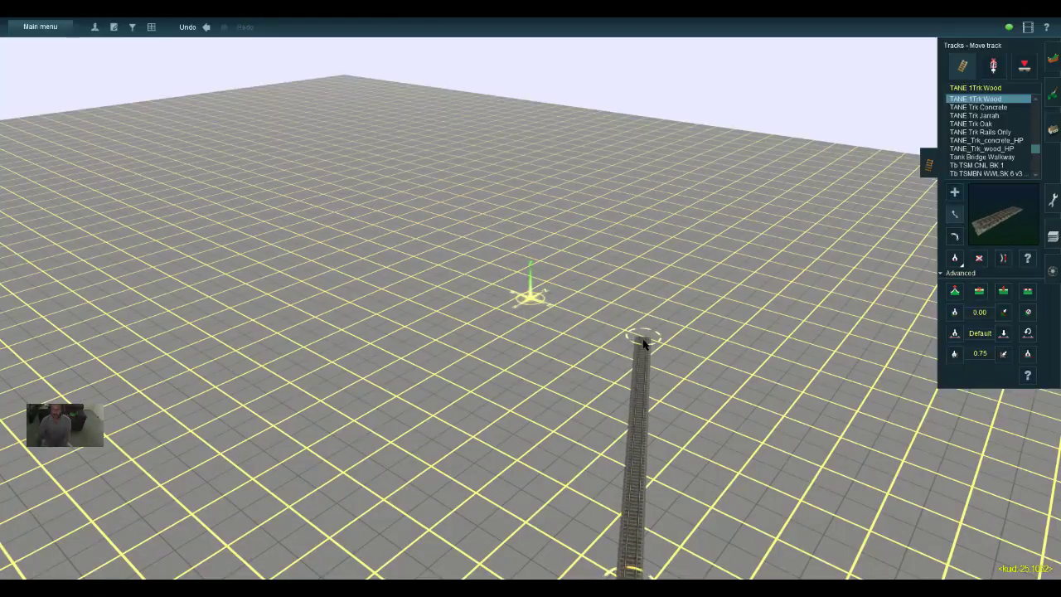
{"action": "key", "text": "Right"}
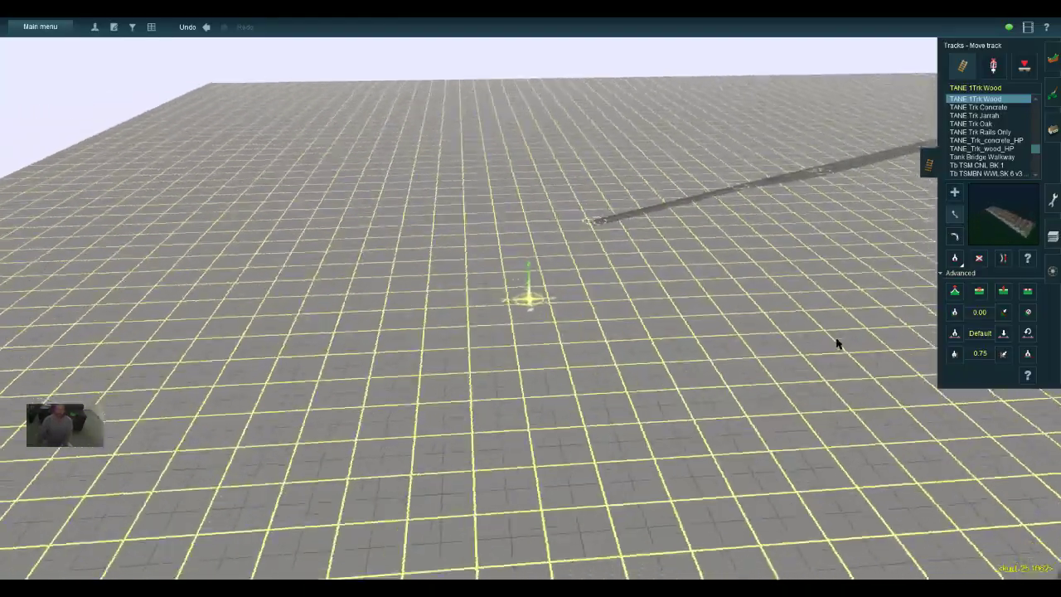
{"action": "key", "text": "Right"}
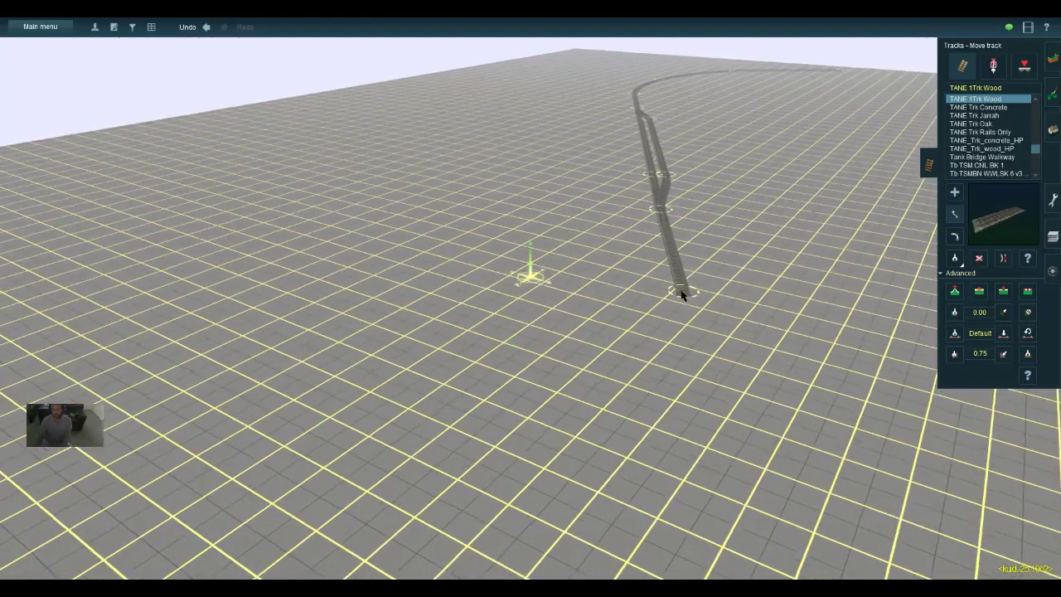
{"action": "left_click_drag", "start_coordinate": [682, 293], "coordinate": [689, 301]}
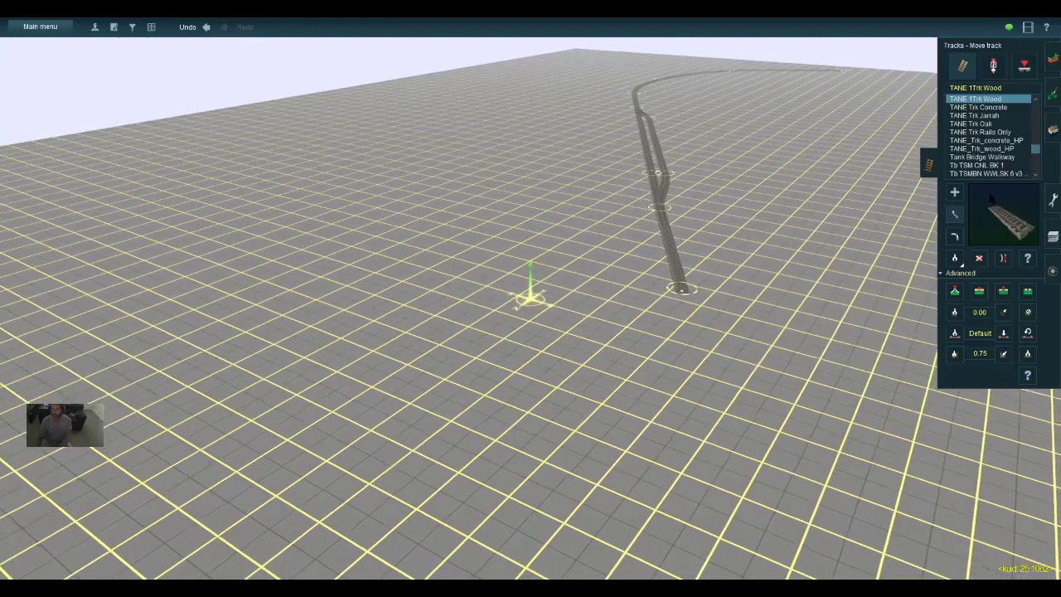
Extend the track from that open end with a curving section and apply the 0.75 height to its new end
{"action": "left_click", "coordinate": [955, 192]}
{"action": "left_click_drag", "start_coordinate": [688, 293], "coordinate": [660, 340]}
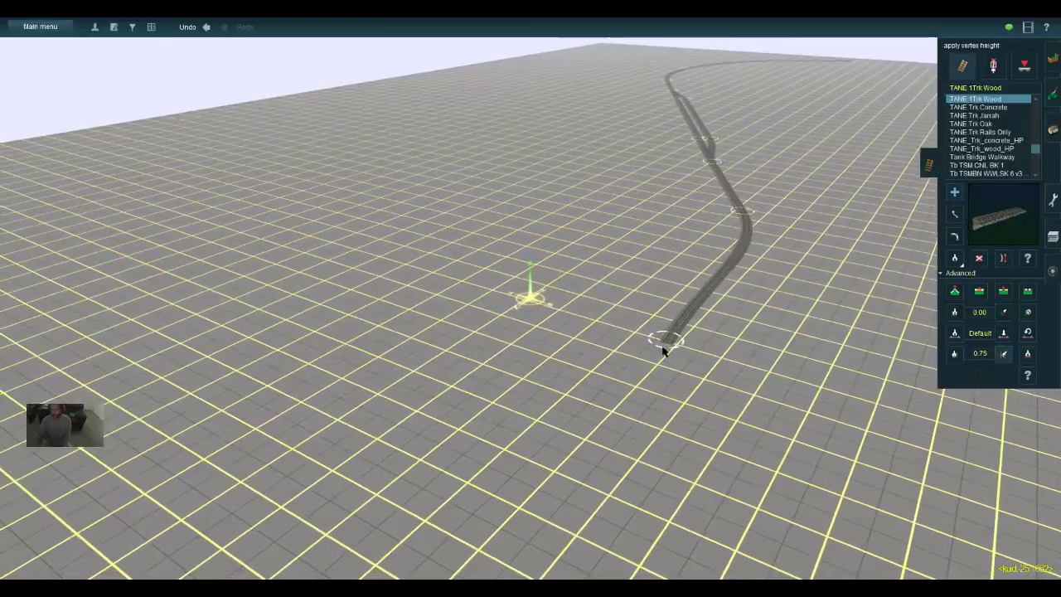
Insert a spline point in the new curved section and reposition its open end to shape the bend
{"action": "key", "text": "w"}
{"action": "key", "text": "Right"}
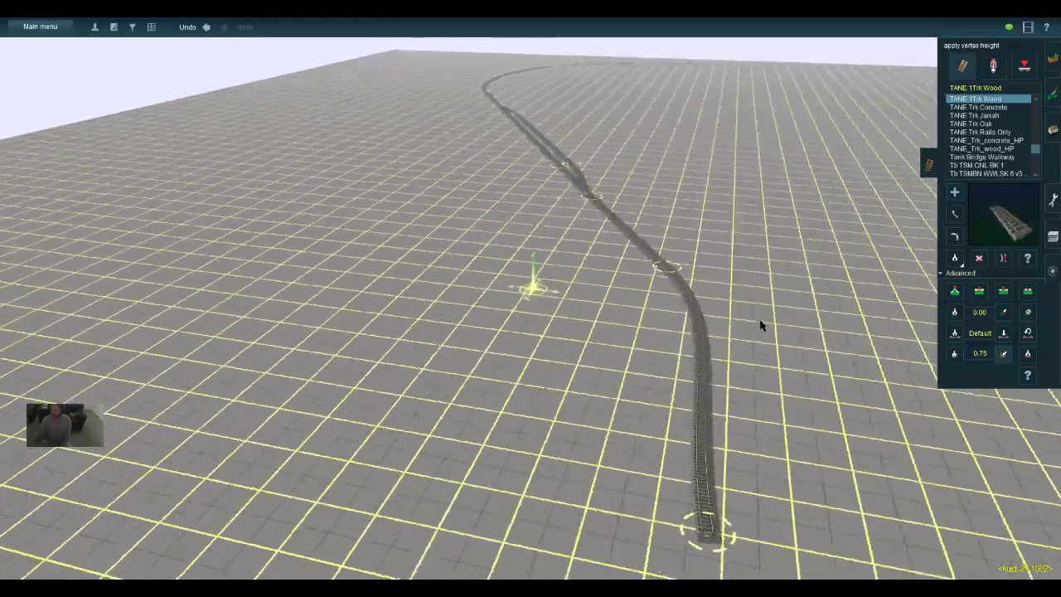
{"action": "key", "text": "Right"}
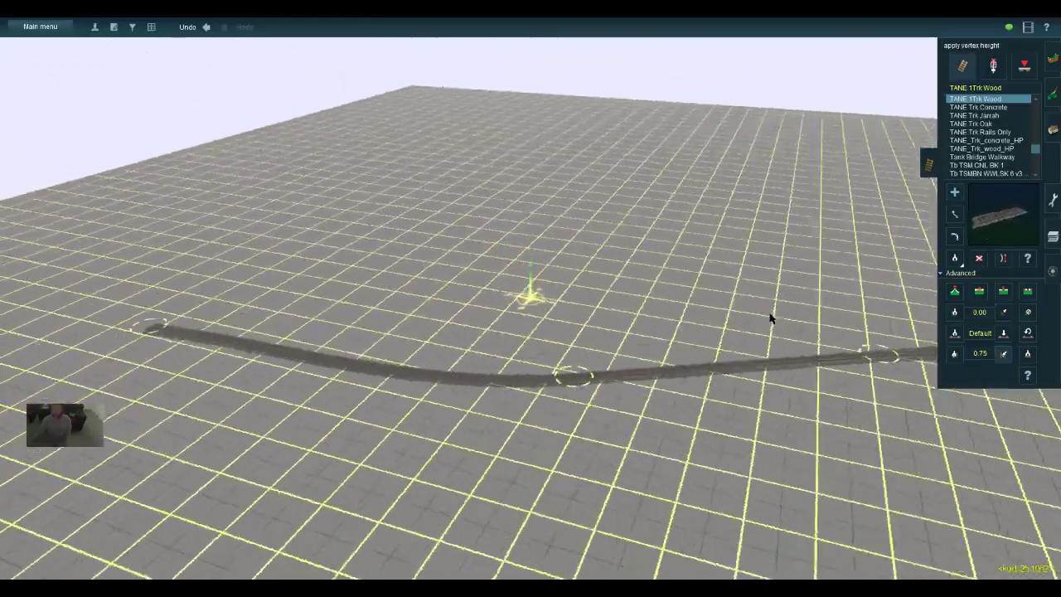
{"action": "key", "text": "Right"}
{"action": "key", "text": "s"}
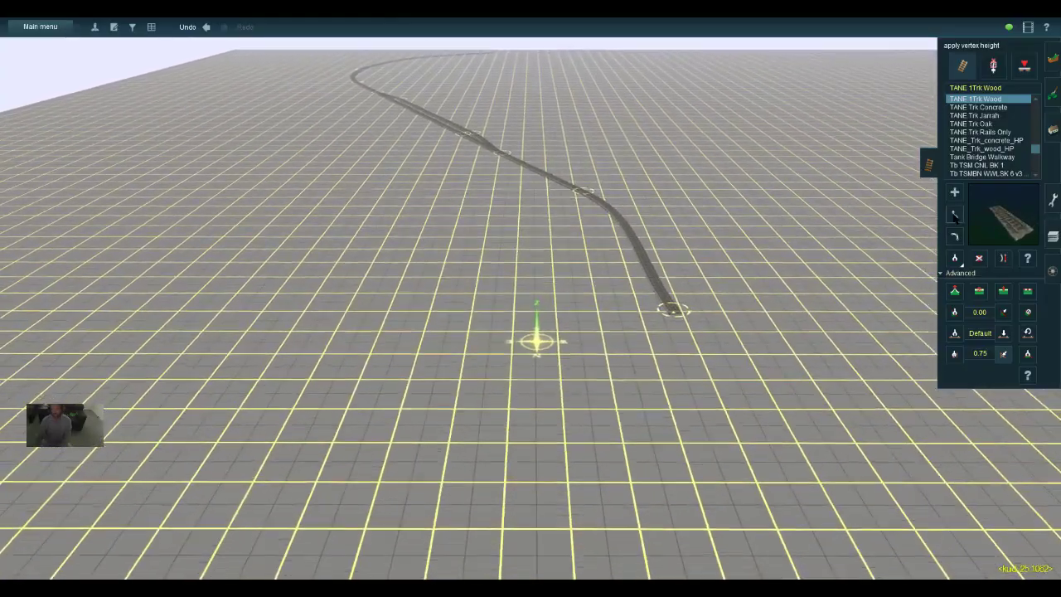
{"action": "left_click", "coordinate": [1002, 290]}
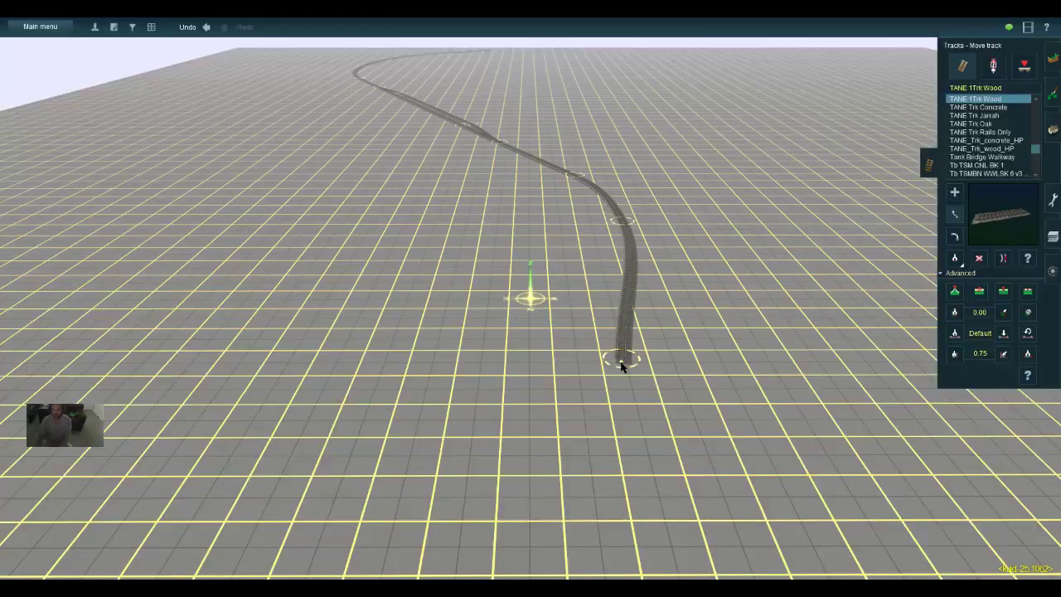
{"action": "key", "text": "Left"}
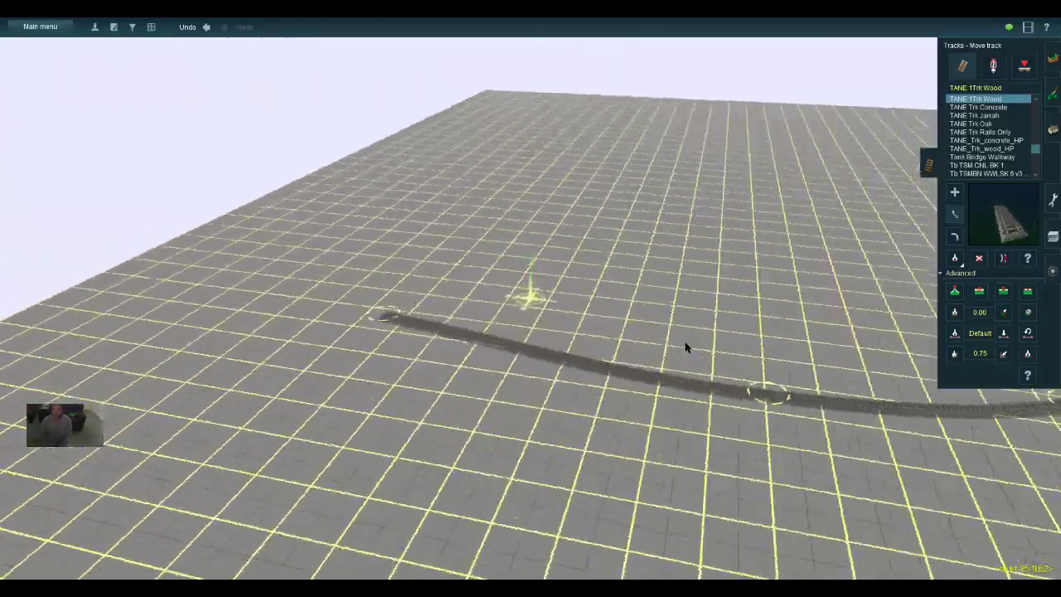
{"action": "key", "text": "Left"}
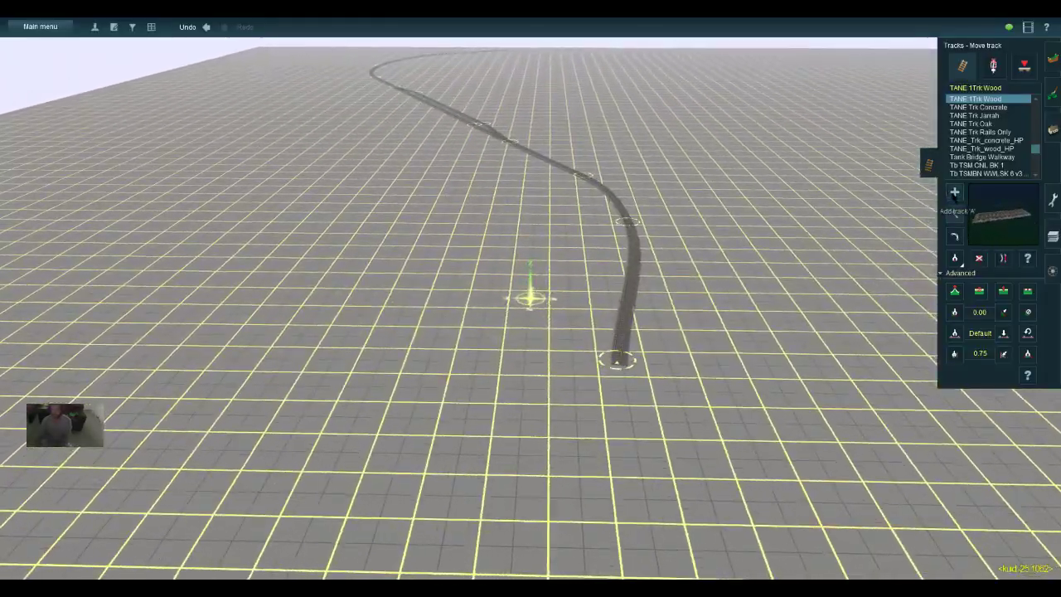
Continue the bend with two more curving sections from the open end, applying the 0.75 height to the new ends
{"action": "left_click", "coordinate": [954, 208]}
{"action": "right_click_drag", "start_coordinate": [603, 396], "coordinate": [607, 350]}
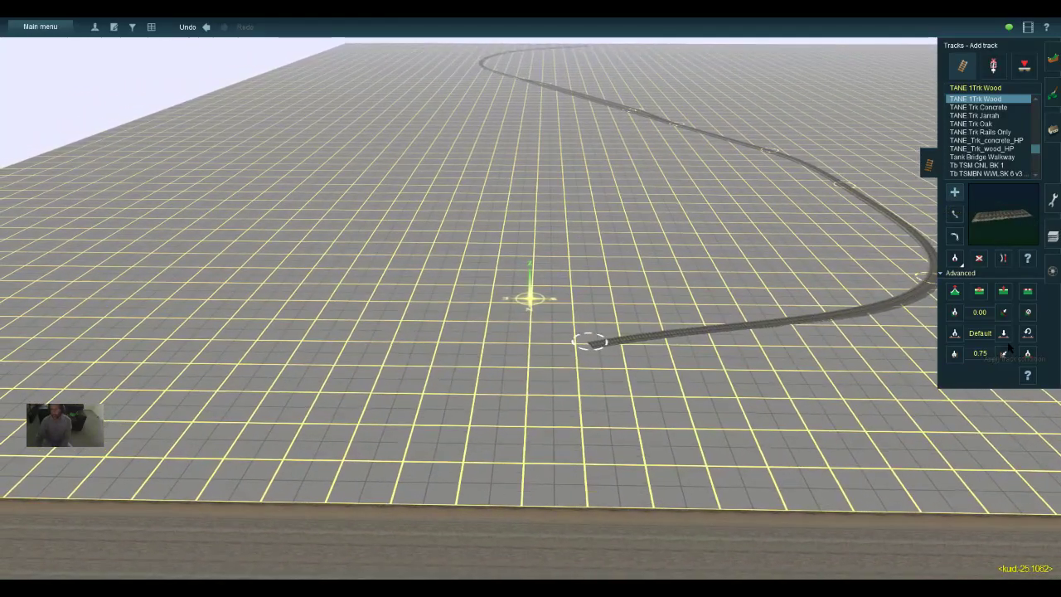
{"action": "left_click", "coordinate": [577, 348]}
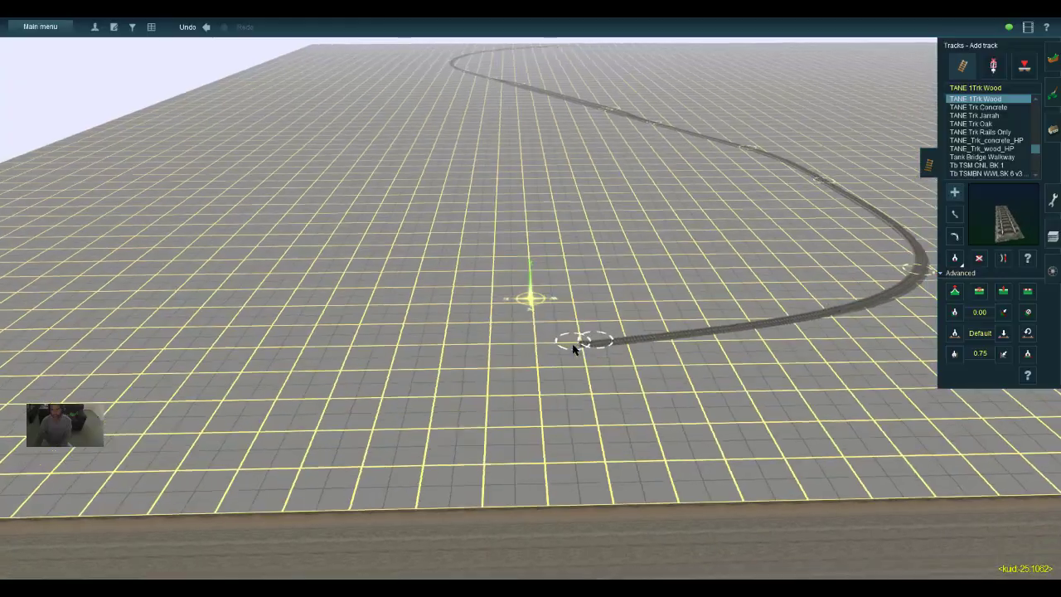
{"action": "key", "text": "Right"}
{"action": "key", "text": "Right"}
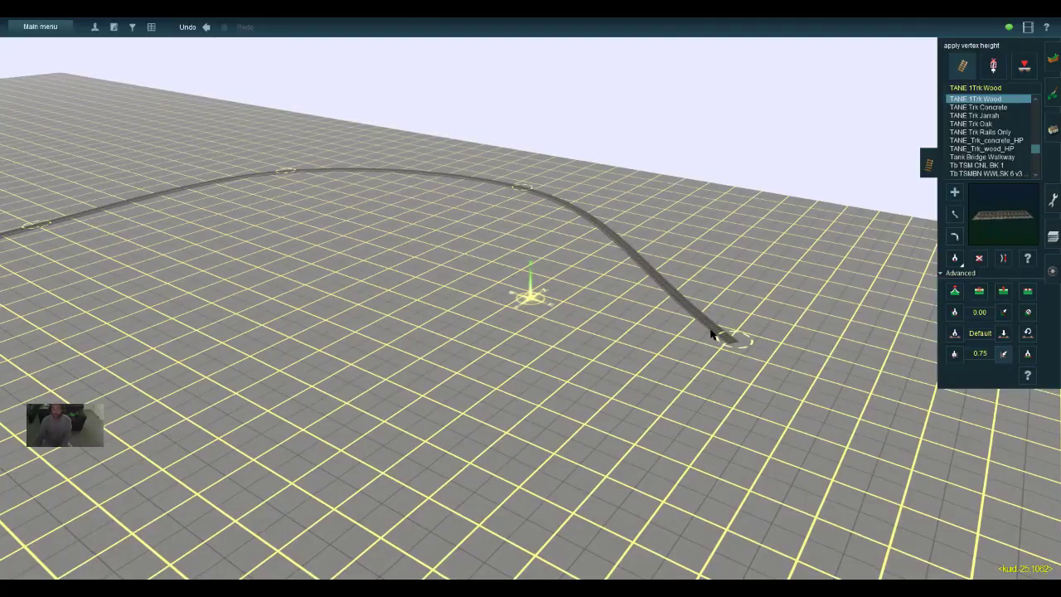
Reposition the wide bend's spline point and the track's open end, and insert a spline point midway along the last section
{"action": "key", "text": "Right"}
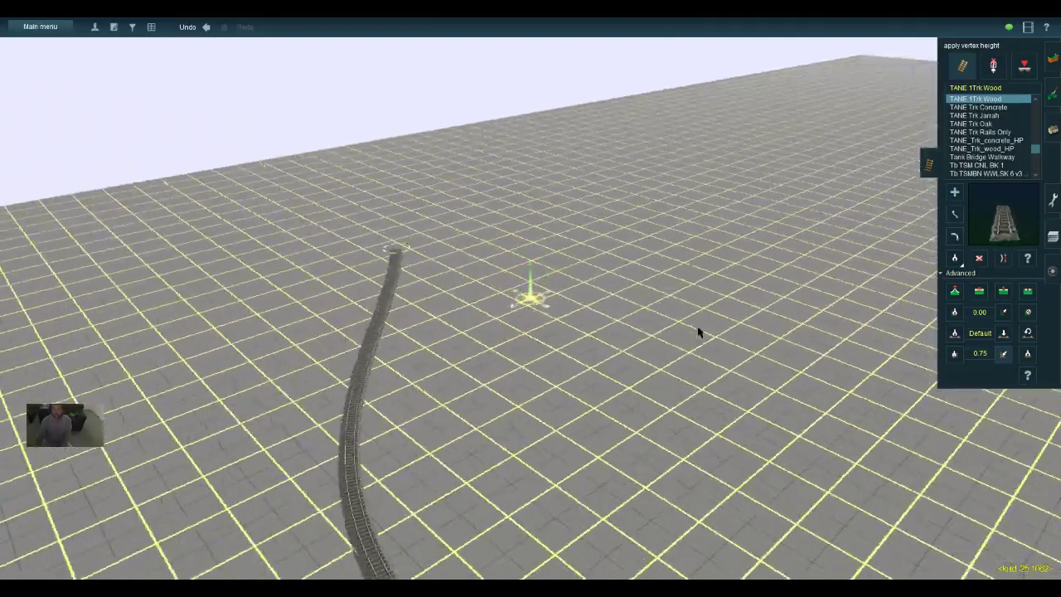
{"action": "right_click_drag", "start_coordinate": [698, 332], "coordinate": [692, 239]}
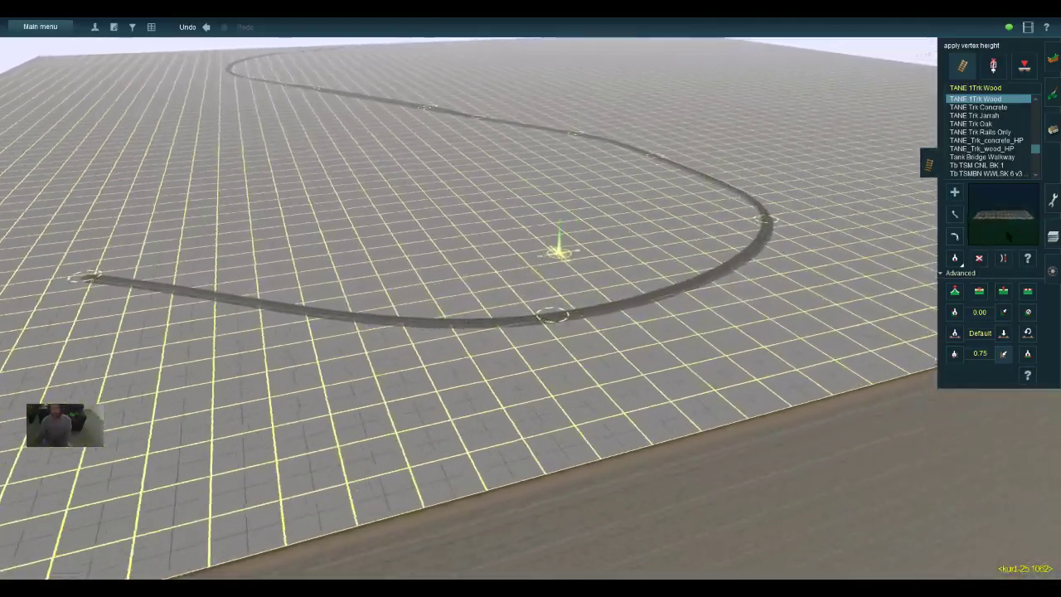
{"action": "left_click", "coordinate": [954, 215]}
{"action": "left_click_drag", "start_coordinate": [785, 259], "coordinate": [706, 273]}
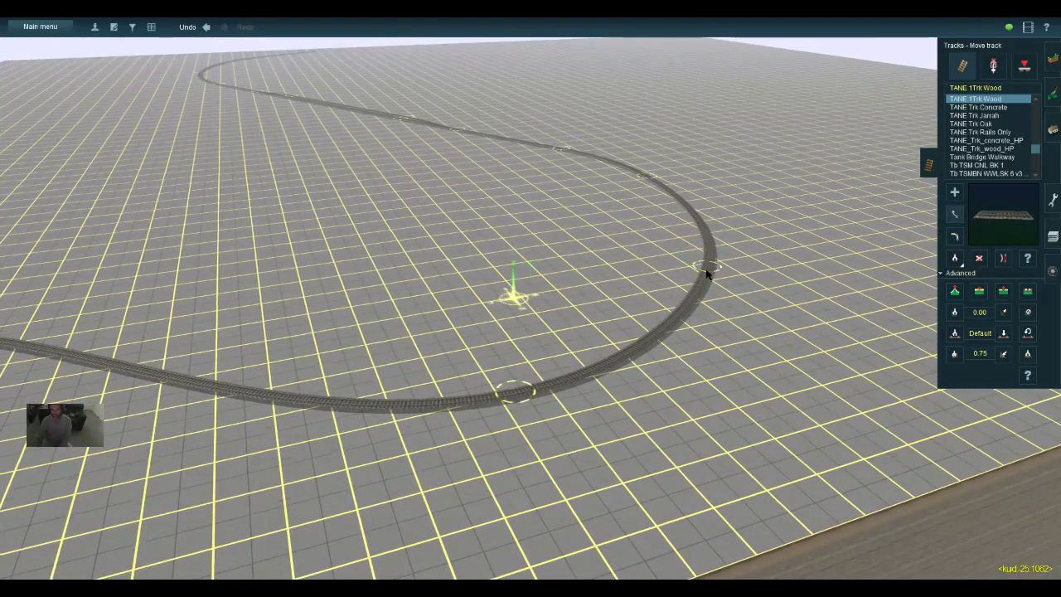
{"action": "key", "text": "Right"}
{"action": "left_click_drag", "start_coordinate": [415, 337], "coordinate": [220, 240]}
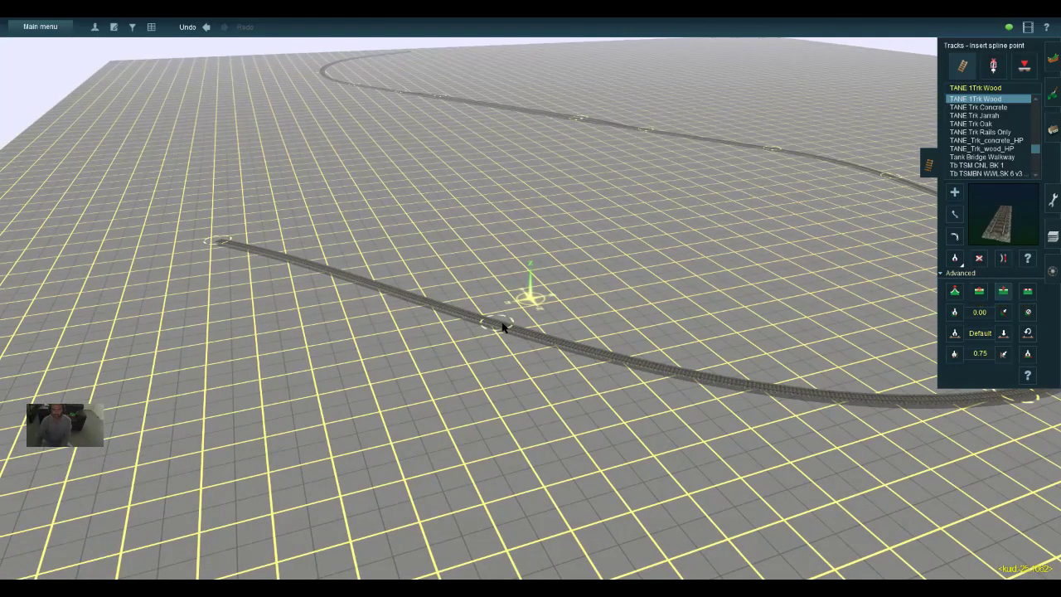
Straighten the track section between the inserted spline point and the open end
{"action": "key", "text": "w"}
{"action": "key", "text": "Right"}
{"action": "key", "text": "s"}
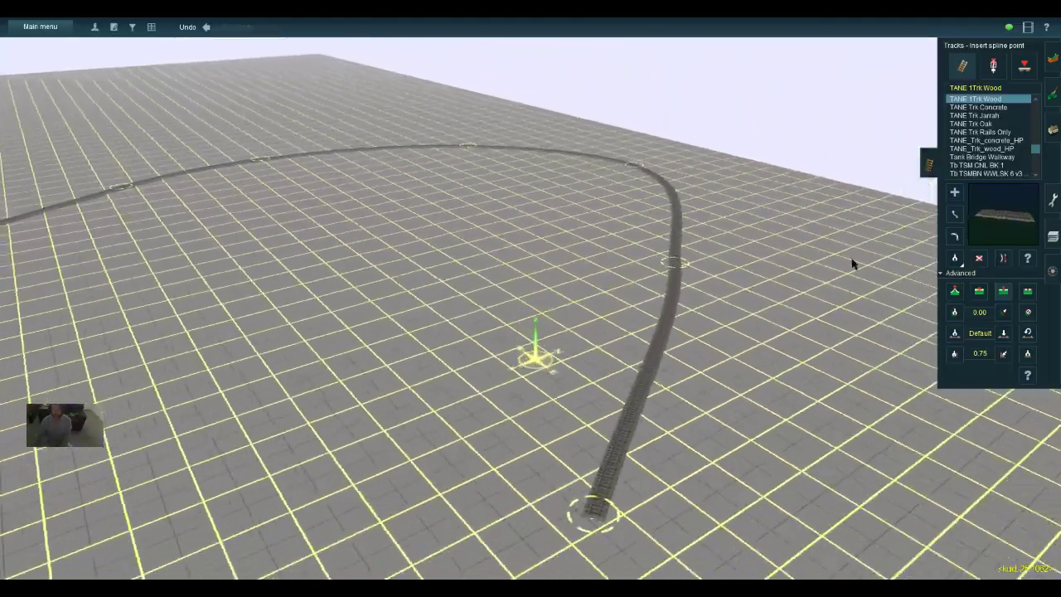
{"action": "left_click", "coordinate": [1003, 258]}
{"action": "left_click", "coordinate": [637, 284]}
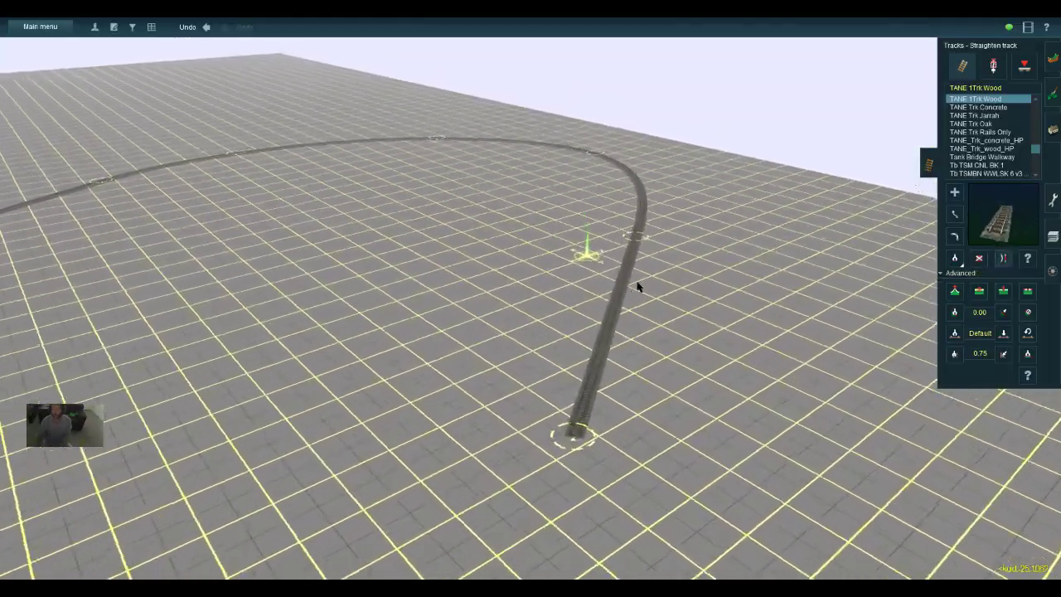
Adjust the spline points around the wide bend and move the straight section's open end farther out to lengthen it
{"action": "left_click", "coordinate": [953, 214]}
{"action": "left_click_drag", "start_coordinate": [595, 362], "coordinate": [622, 392]}
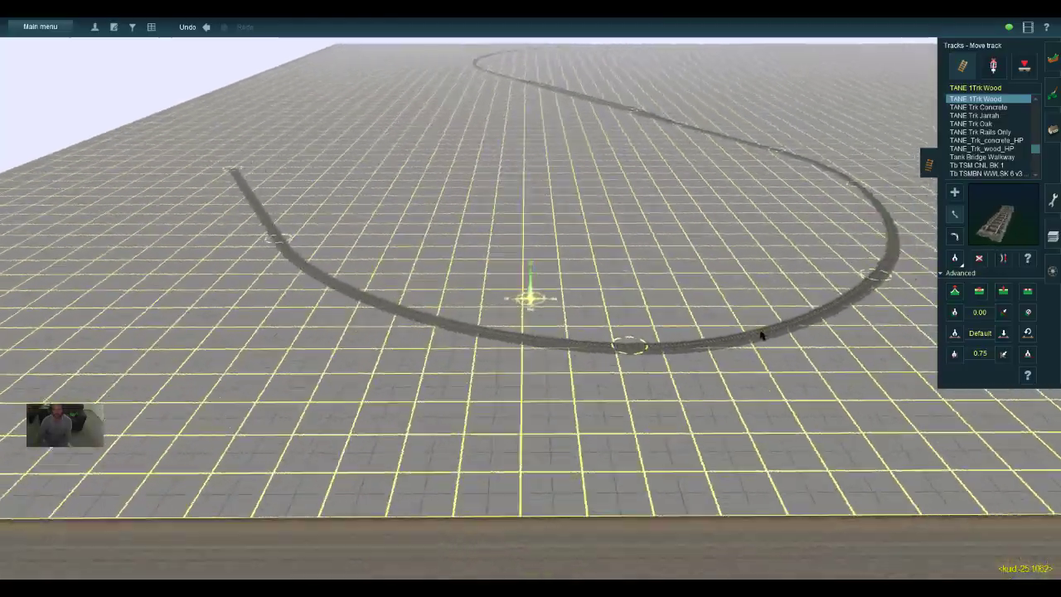
{"action": "key", "text": "w"}
{"action": "key", "text": "a"}
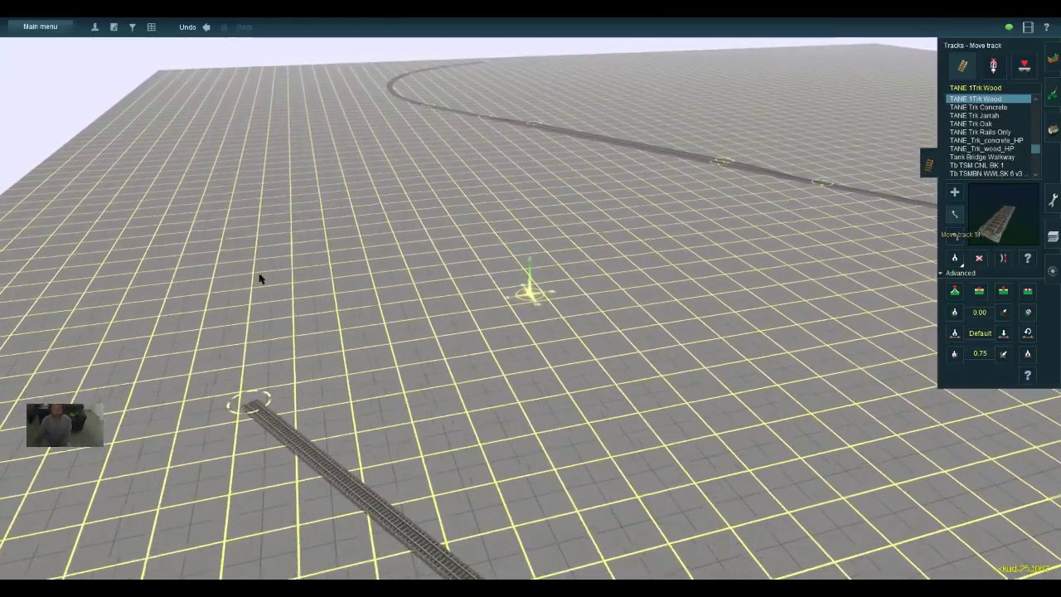
{"action": "left_click_drag", "start_coordinate": [222, 324], "coordinate": [260, 322]}
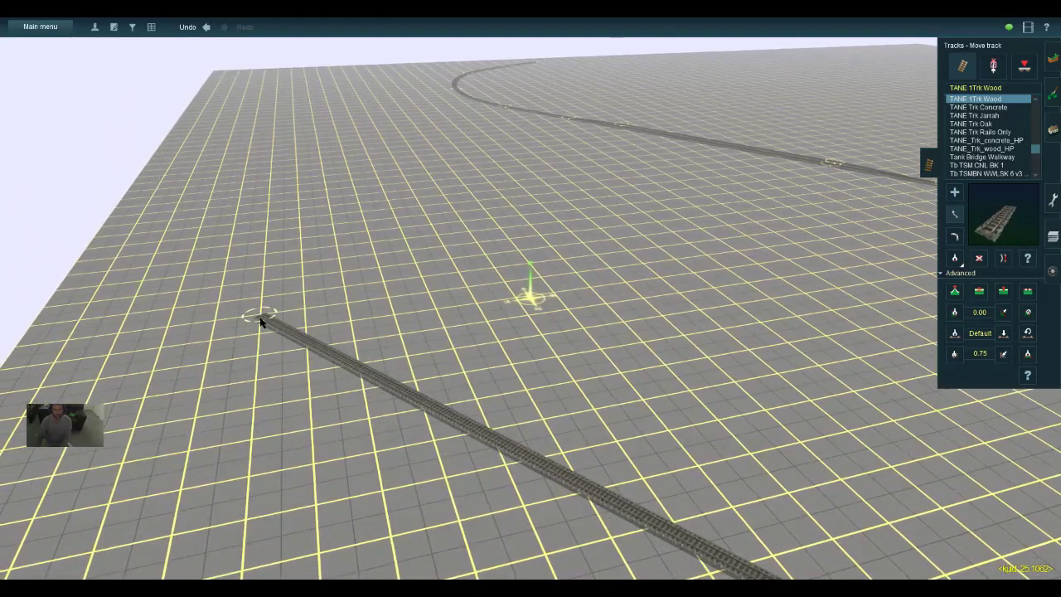
Insert a spline point a short way back from the straight's open end and straighten the section leading to it
{"action": "key", "text": "Left"}
{"action": "key", "text": "Right"}
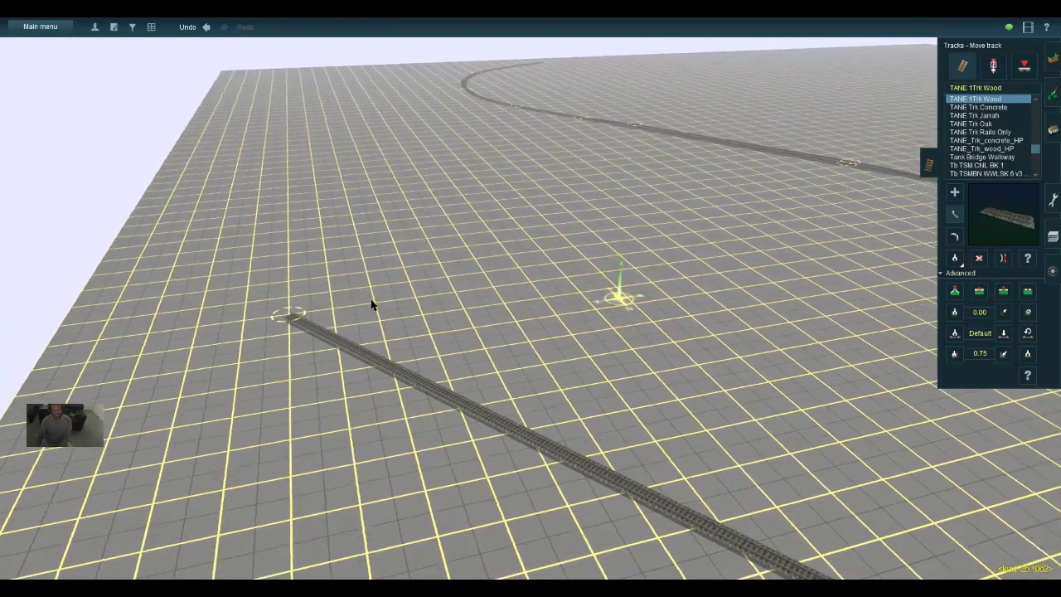
{"action": "left_click", "coordinate": [1003, 291]}
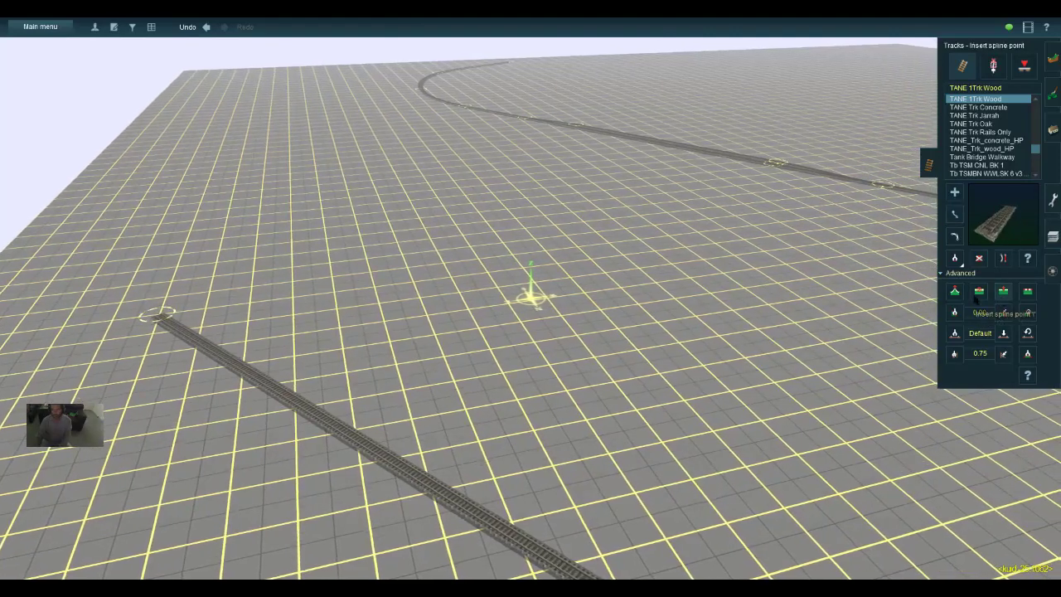
{"action": "left_click", "coordinate": [306, 409]}
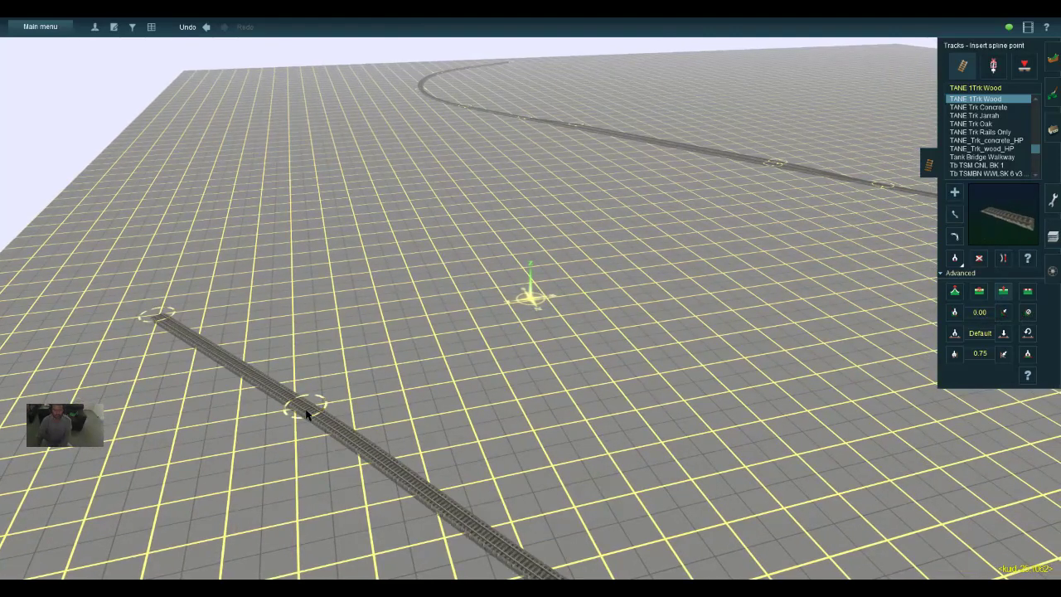
{"action": "left_click", "coordinate": [1002, 258]}
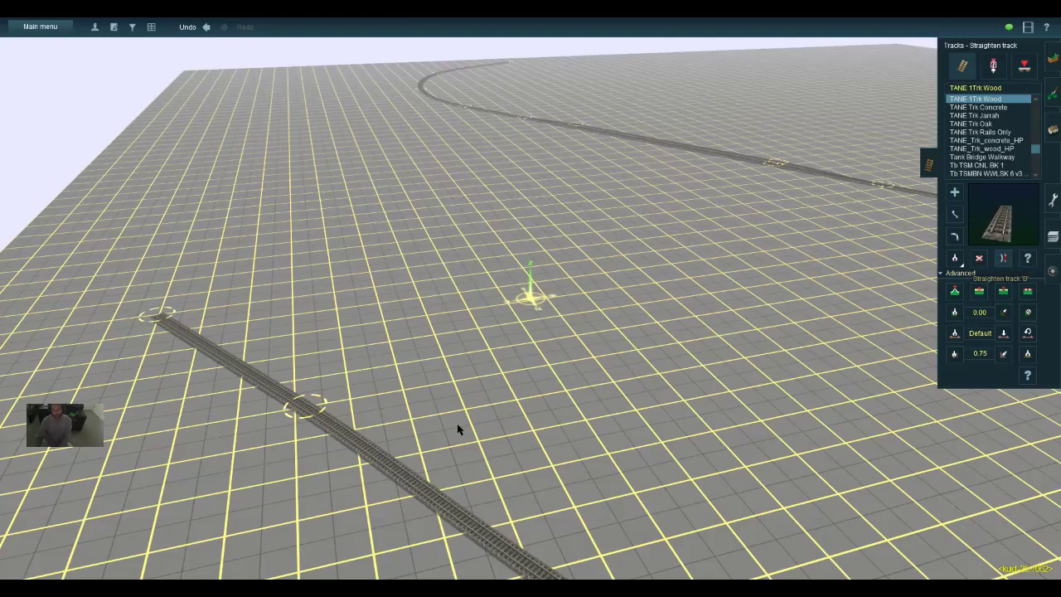
{"action": "left_click", "coordinate": [413, 476]}
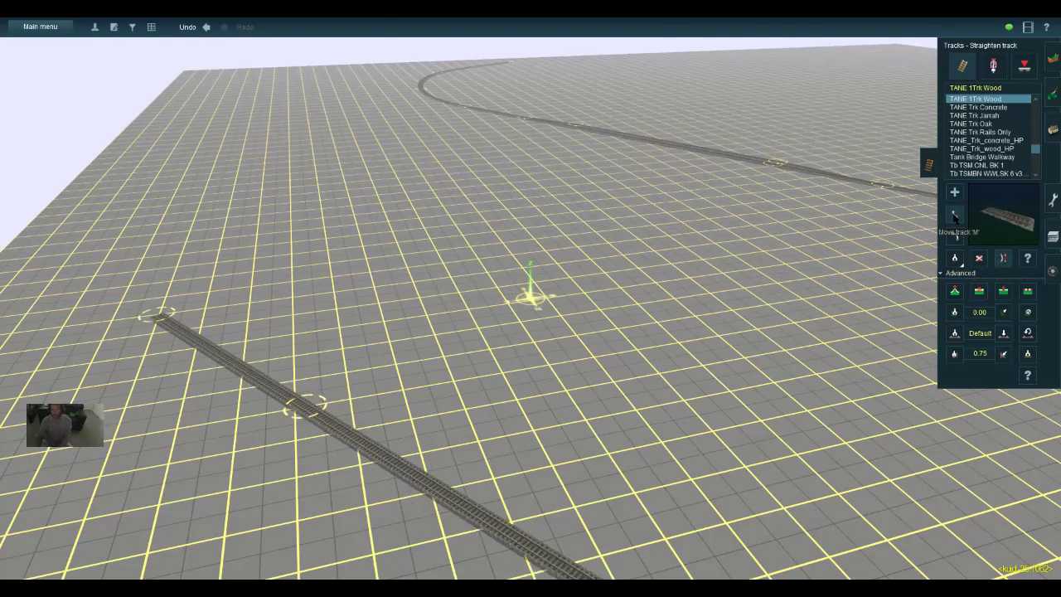
Swing the track's open end around into a curve and insert a spline point partway along the curved end section
{"action": "left_click_drag", "start_coordinate": [164, 239], "coordinate": [203, 133]}
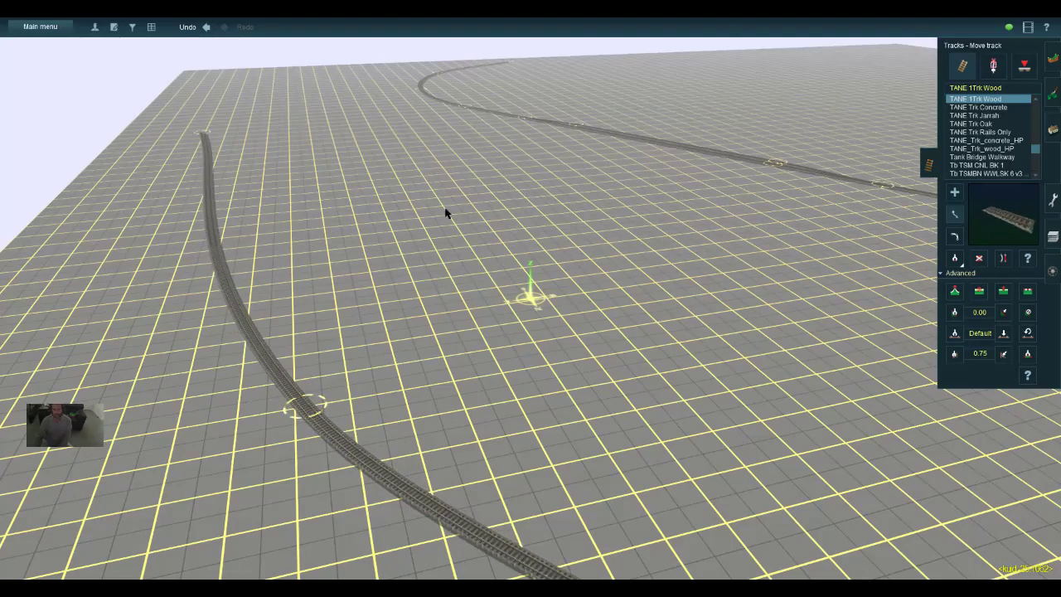
{"action": "left_click", "coordinate": [1003, 289]}
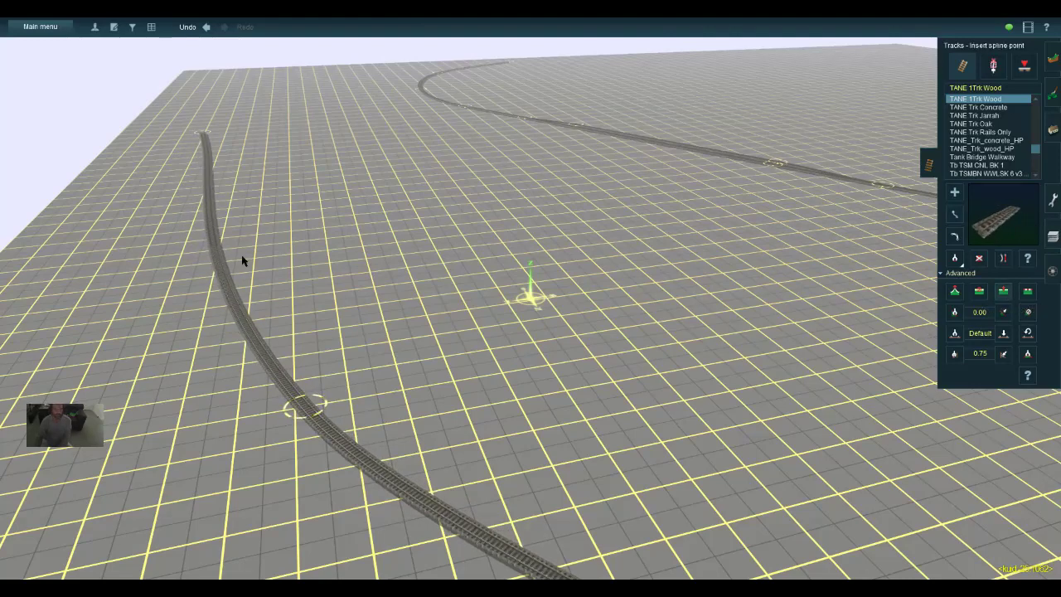
{"action": "key", "text": "a"}
{"action": "key", "text": "w"}
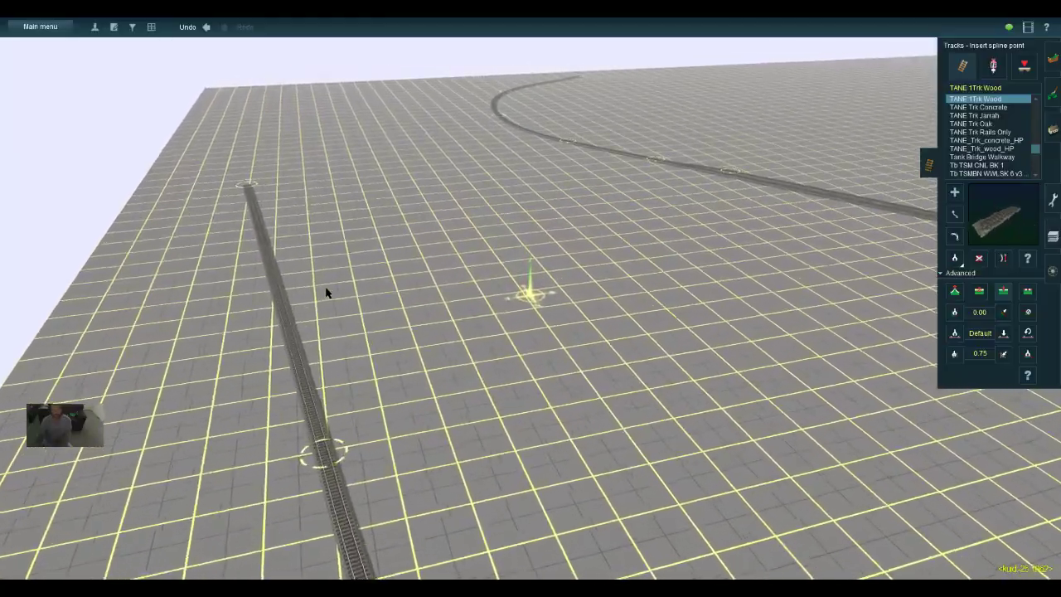
Move the track's open end farther along to lengthen the section, and shift the bend's spline point slightly toward it
{"action": "key", "text": "Left"}
{"action": "key", "text": "Left"}
{"action": "key", "text": "s"}
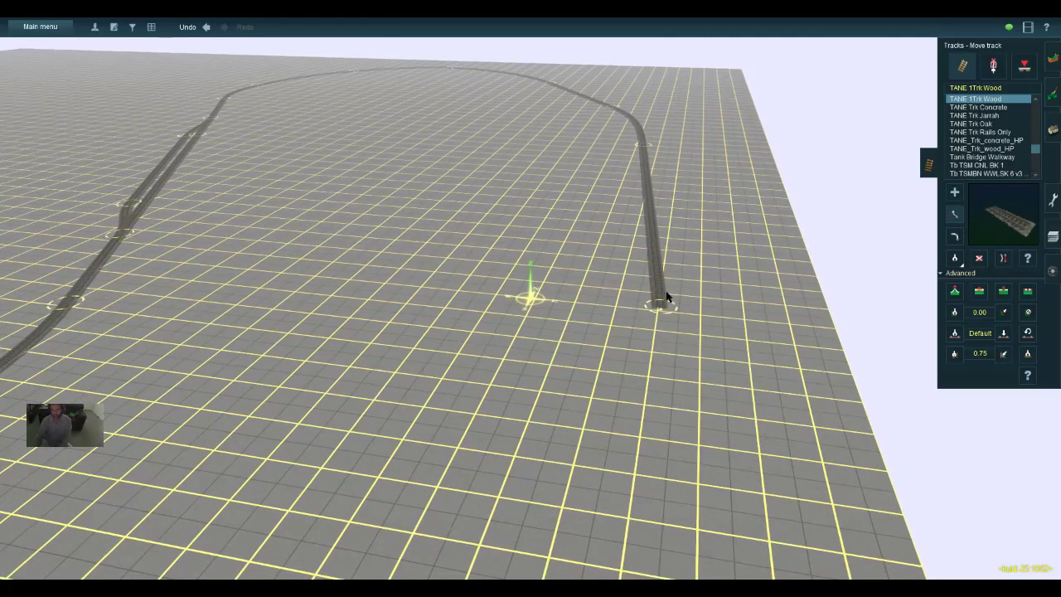
{"action": "left_click_drag", "start_coordinate": [651, 317], "coordinate": [557, 394]}
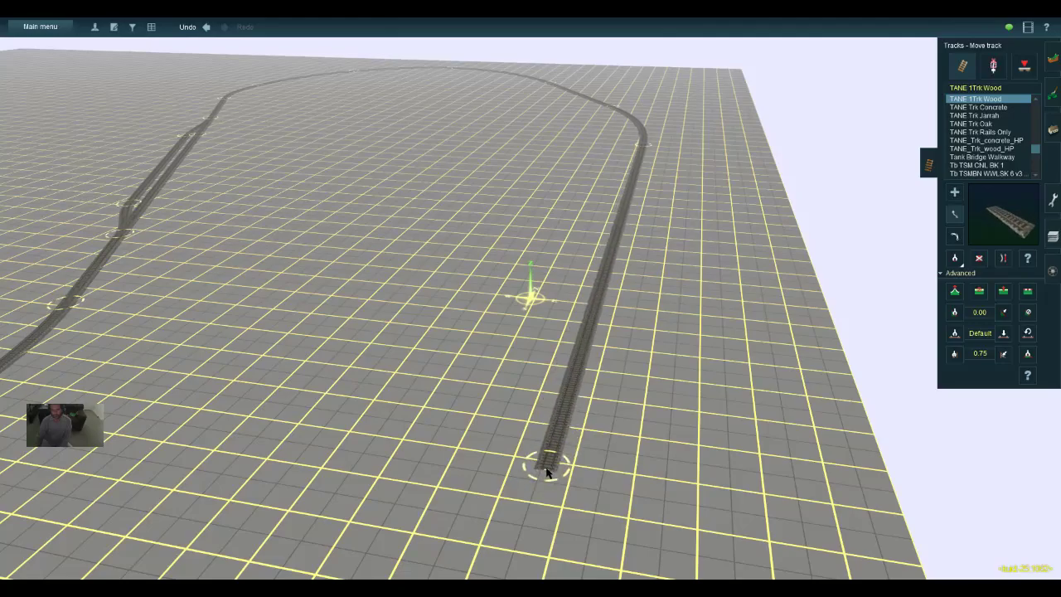
{"action": "key", "text": "d"}
{"action": "key", "text": "w"}
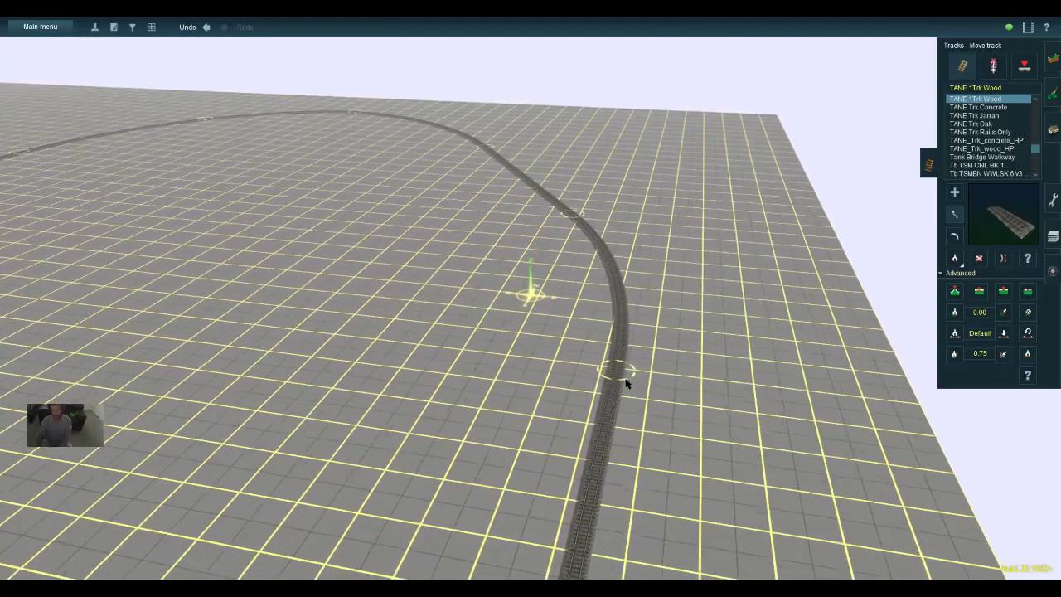
{"action": "left_click_drag", "start_coordinate": [622, 383], "coordinate": [622, 399]}
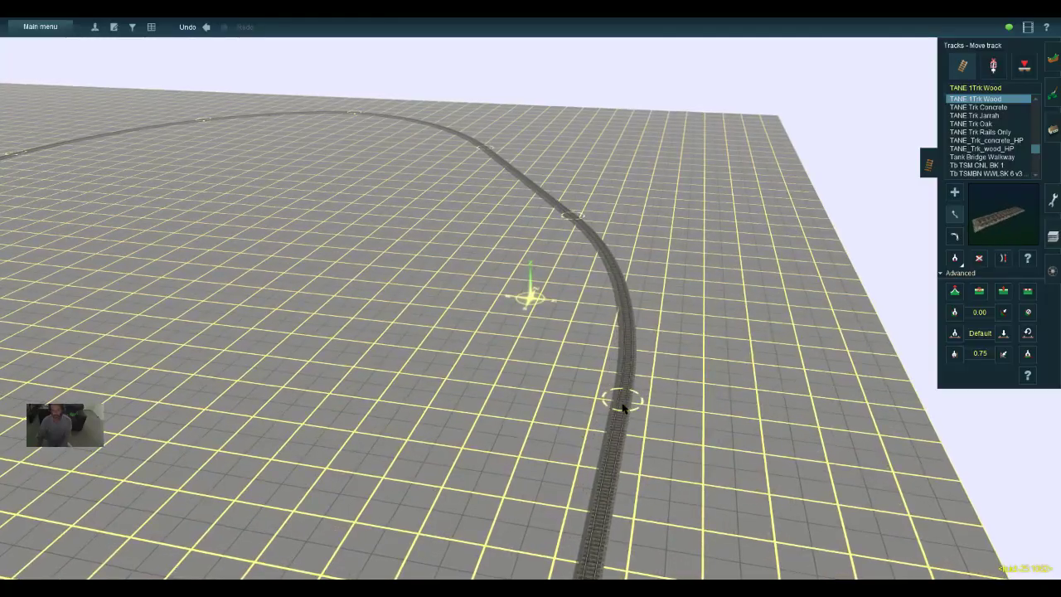
Lay a parallel TANE 1Trk Wood track alongside the end section and apply the 0.75 height to its ends
{"action": "key", "text": "Up"}
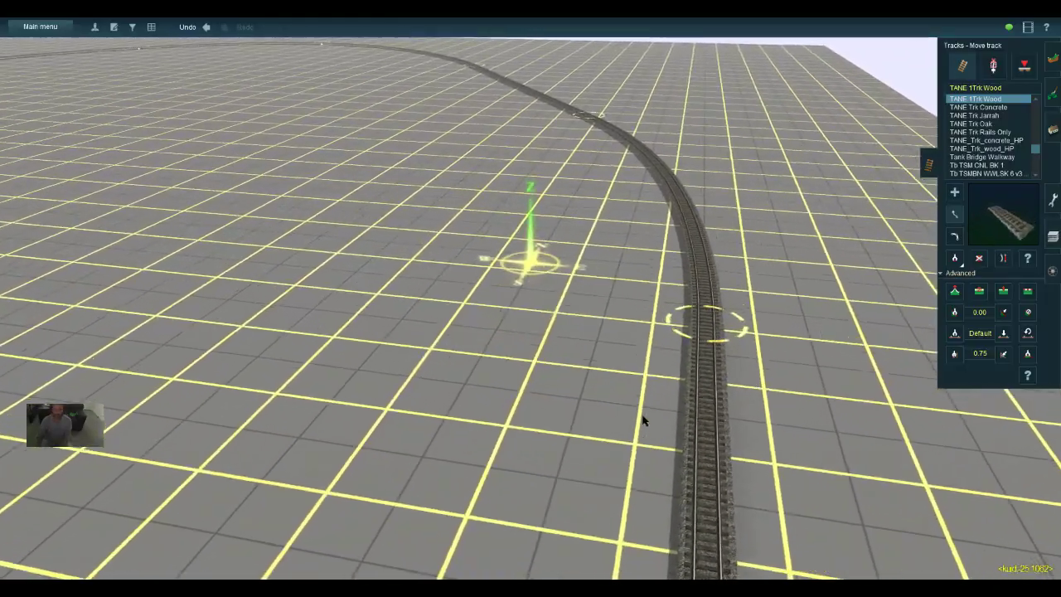
{"action": "key", "text": "Down"}
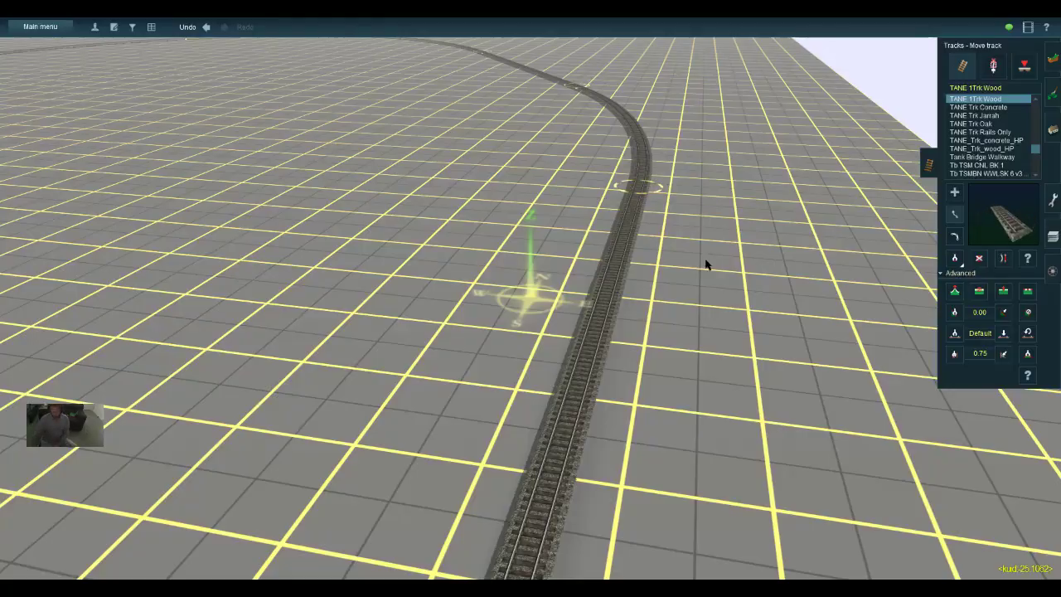
{"action": "key", "text": "Down"}
{"action": "key", "text": "Left"}
{"action": "key", "text": "Down"}
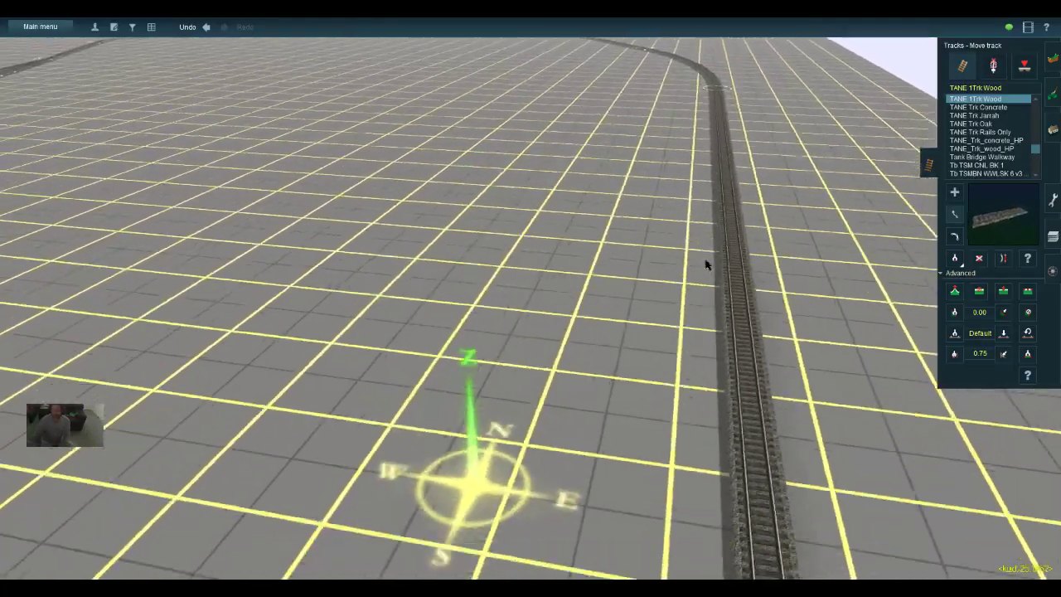
{"action": "key", "text": "Up"}
{"action": "key", "text": "Right"}
{"action": "key", "text": "Up"}
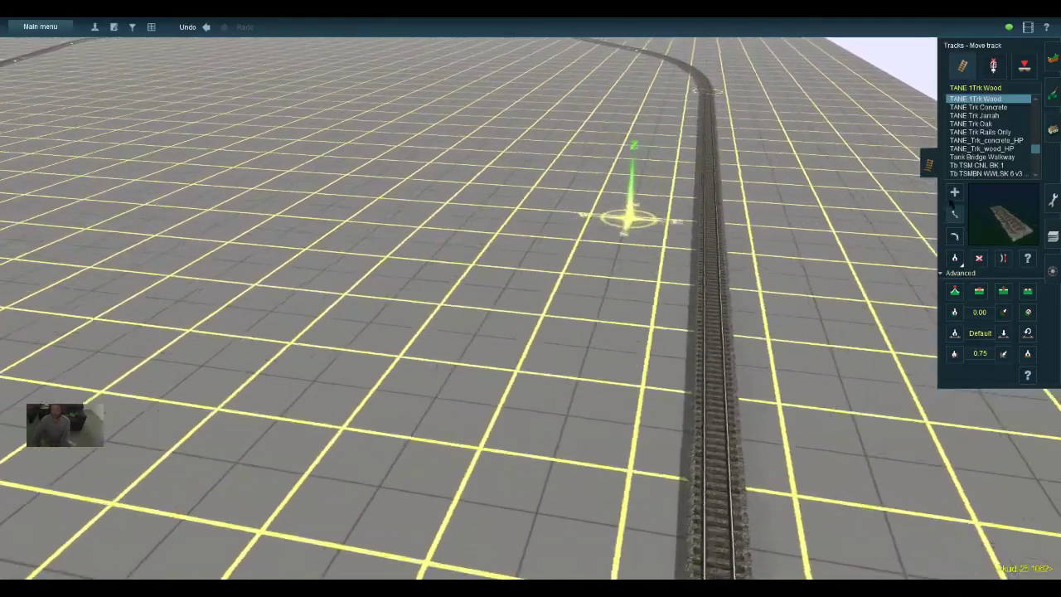
{"action": "left_click", "coordinate": [954, 193]}
{"action": "key", "text": "Left"}
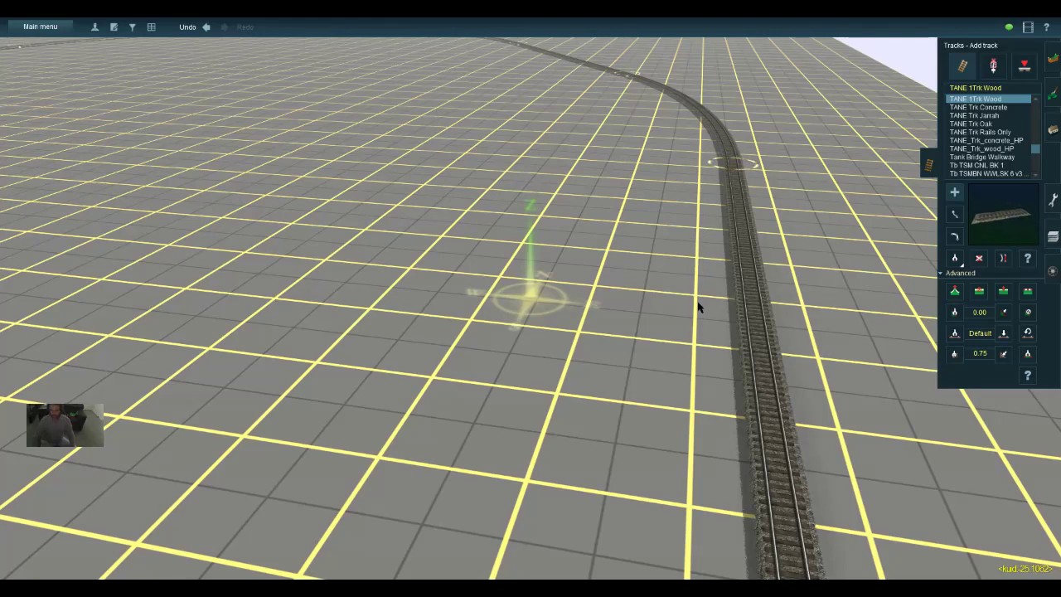
{"action": "left_click_drag", "start_coordinate": [696, 346], "coordinate": [550, 392]}
{"action": "key", "text": "Down"}
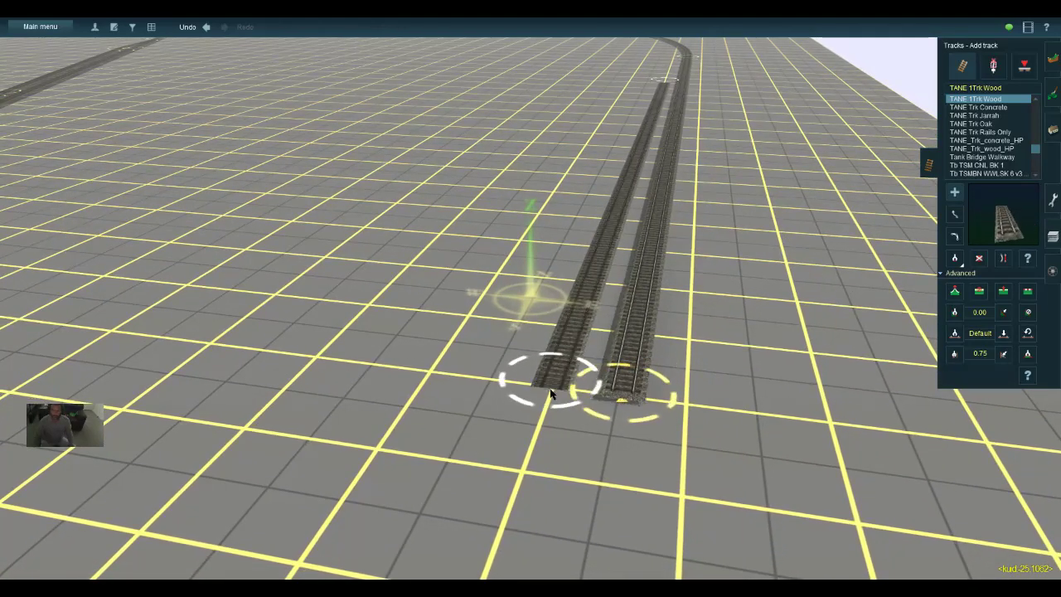
{"action": "left_click", "coordinate": [1006, 357]}
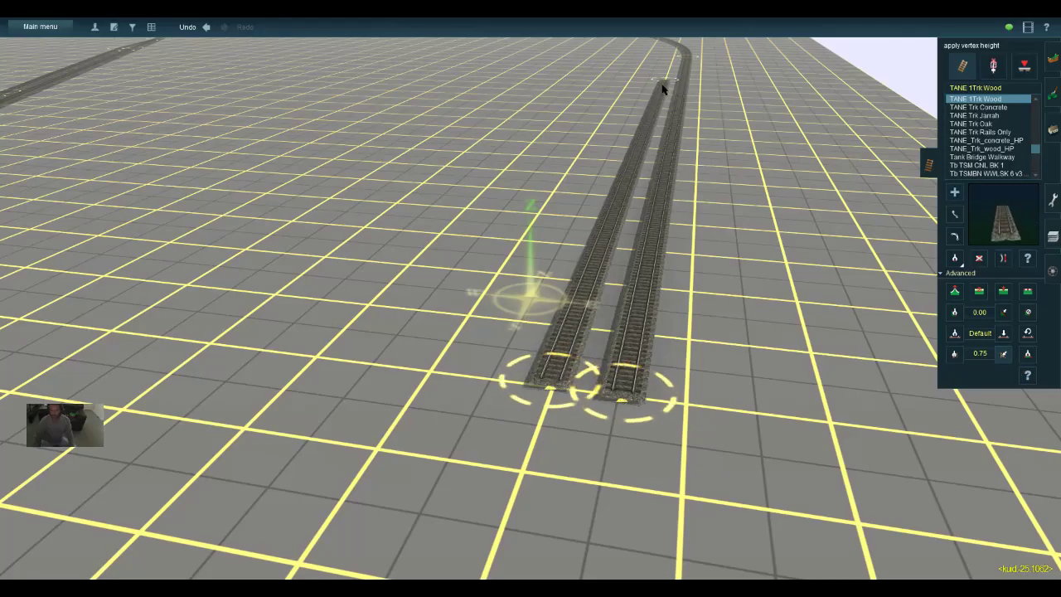
Shift the spline point inward on the wide curve near the edge of the baseboard to smooth the bend
{"action": "key", "text": "Up"}
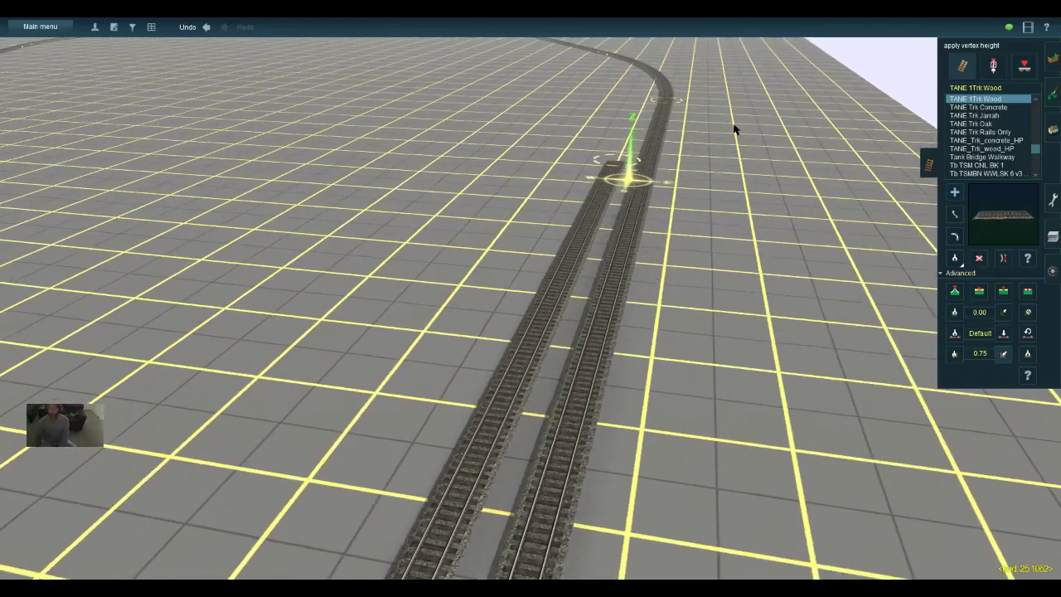
{"action": "key", "text": "Left"}
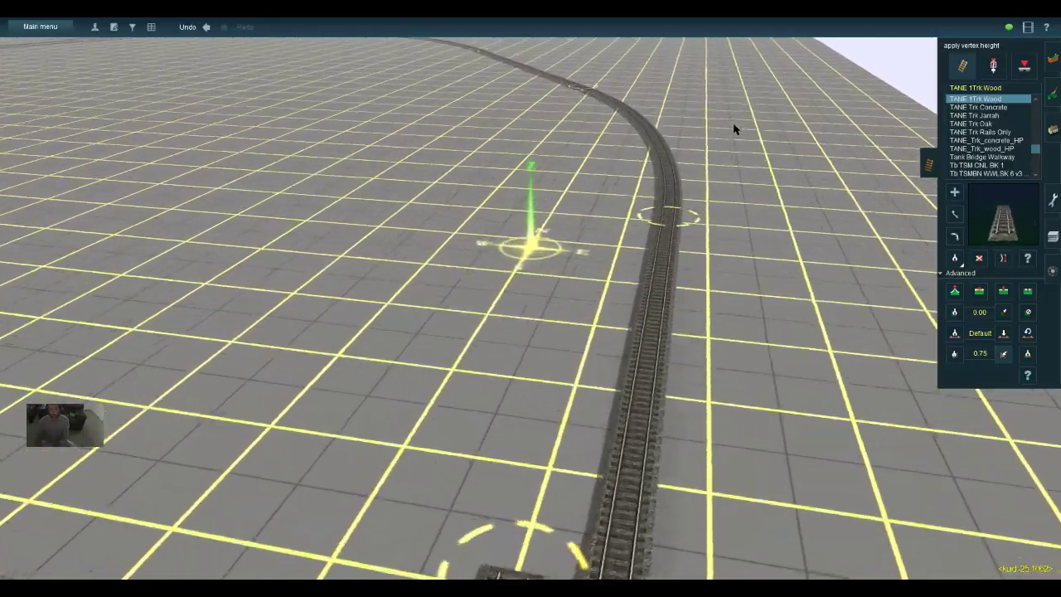
{"action": "key", "text": "Left"}
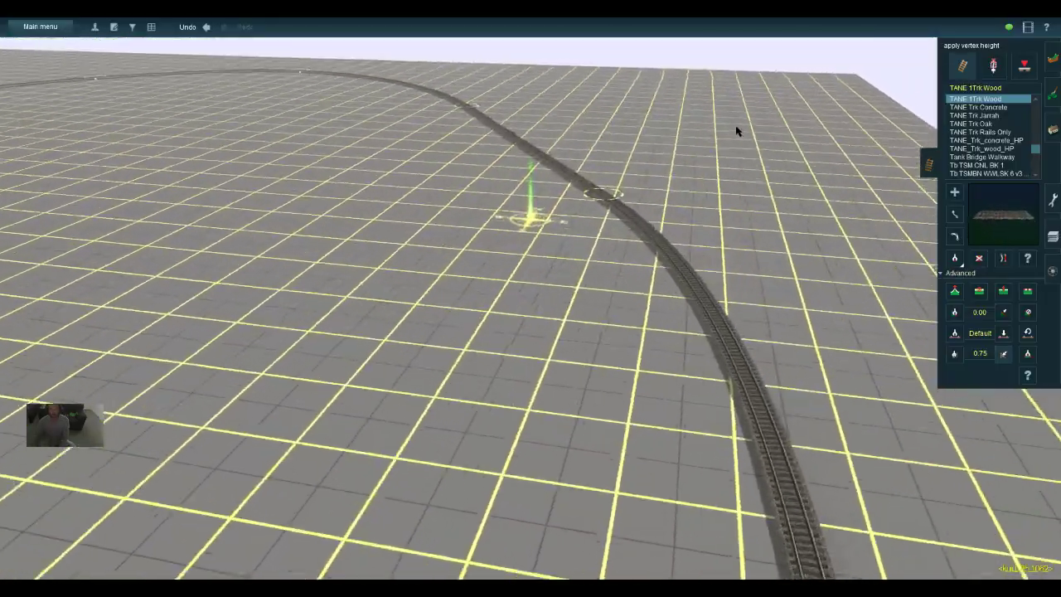
{"action": "key", "text": "Left"}
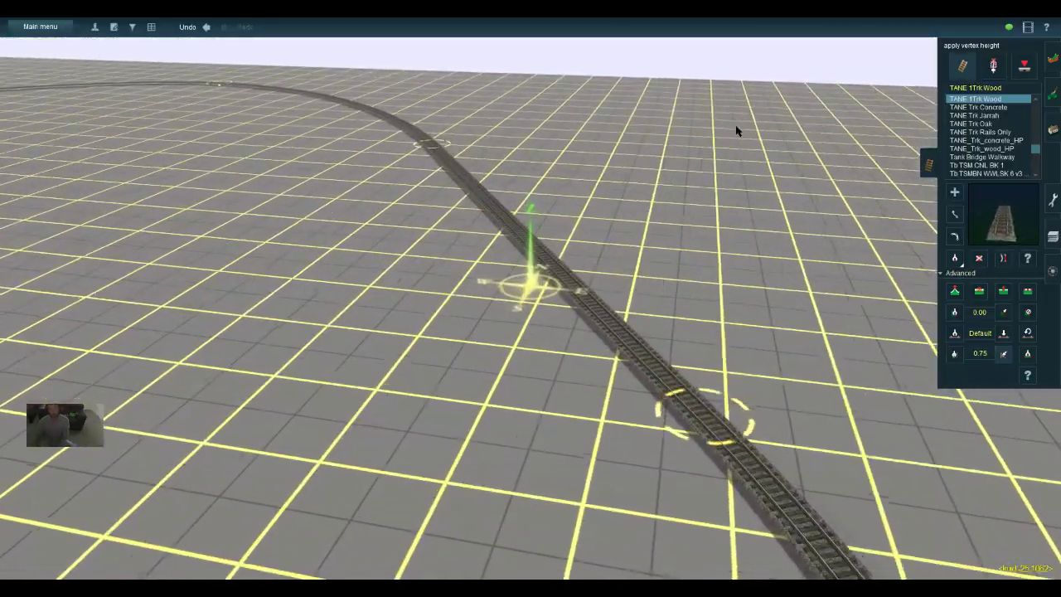
{"action": "key", "text": "Left"}
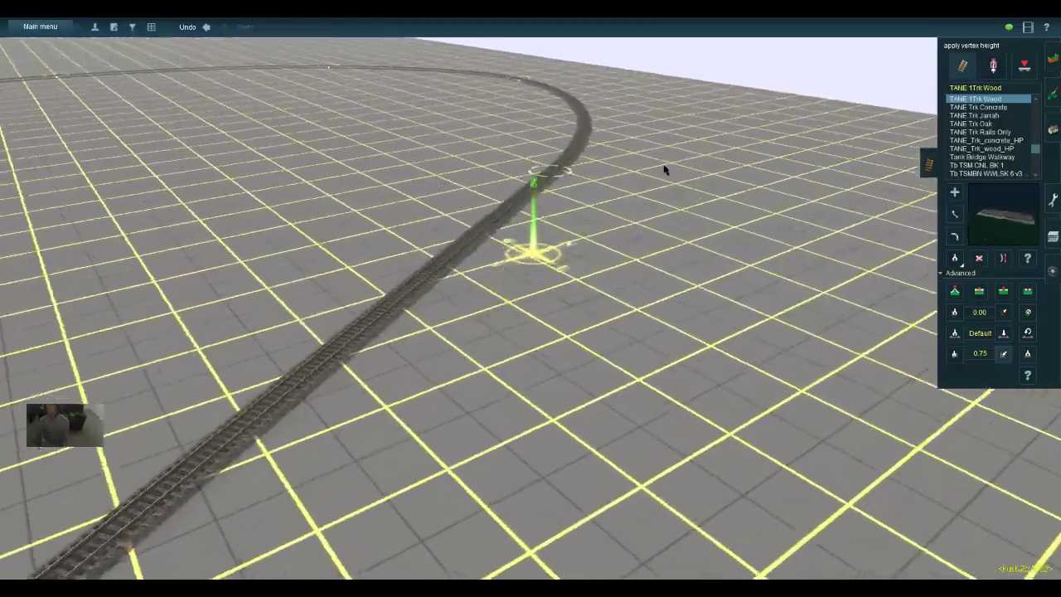
{"action": "key", "text": "Left"}
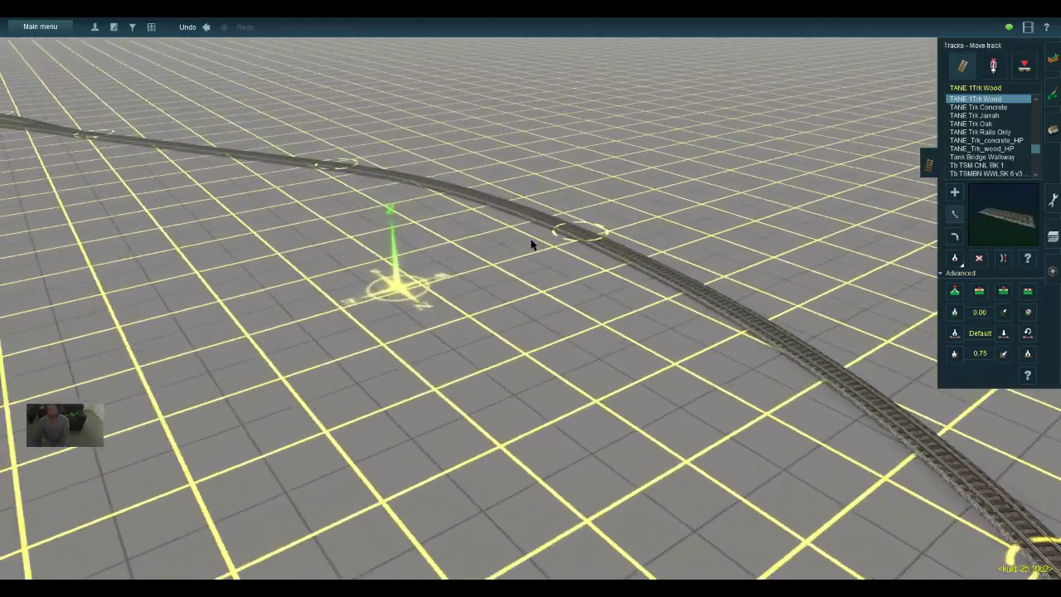
{"action": "key", "text": "Down"}
{"action": "key", "text": "Down"}
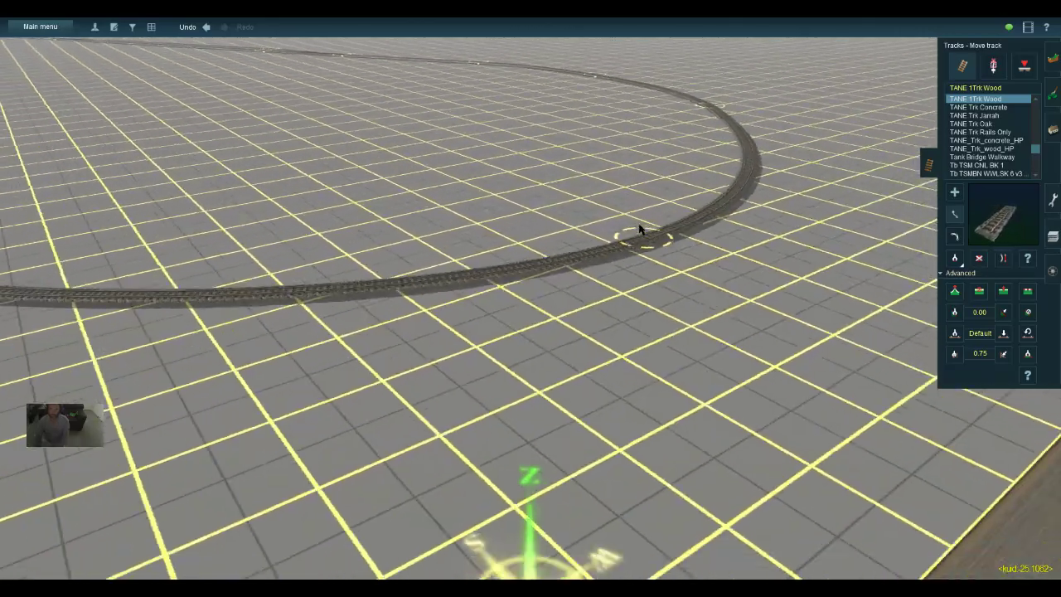
{"action": "key", "text": "Up"}
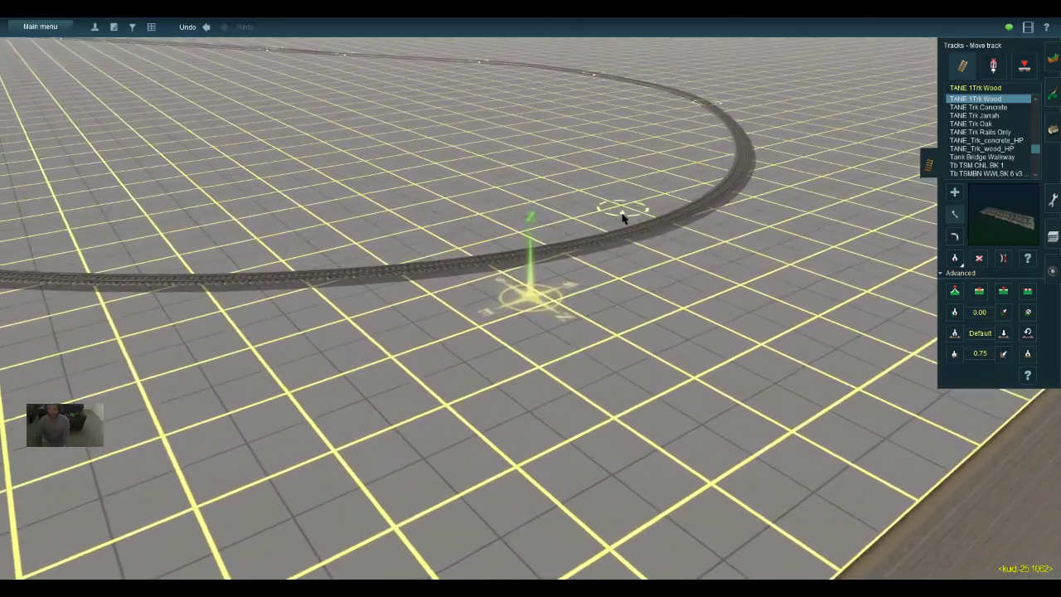
{"action": "left_click_drag", "start_coordinate": [608, 220], "coordinate": [585, 219]}
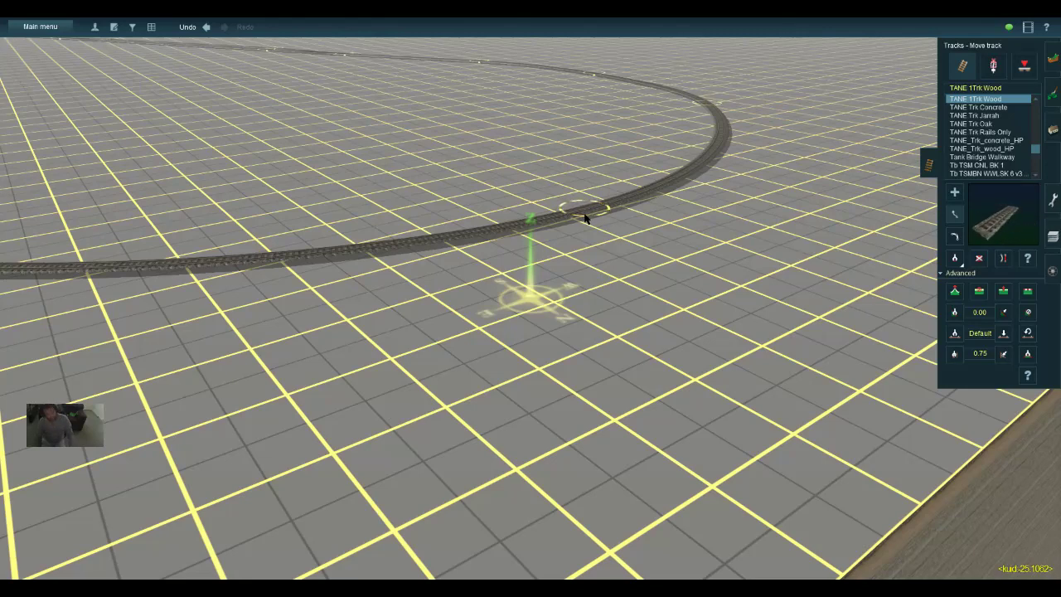
Examine the route's curves and spline points along the rest of the track for smoothness
{"action": "left_click", "coordinate": [20, 27]}
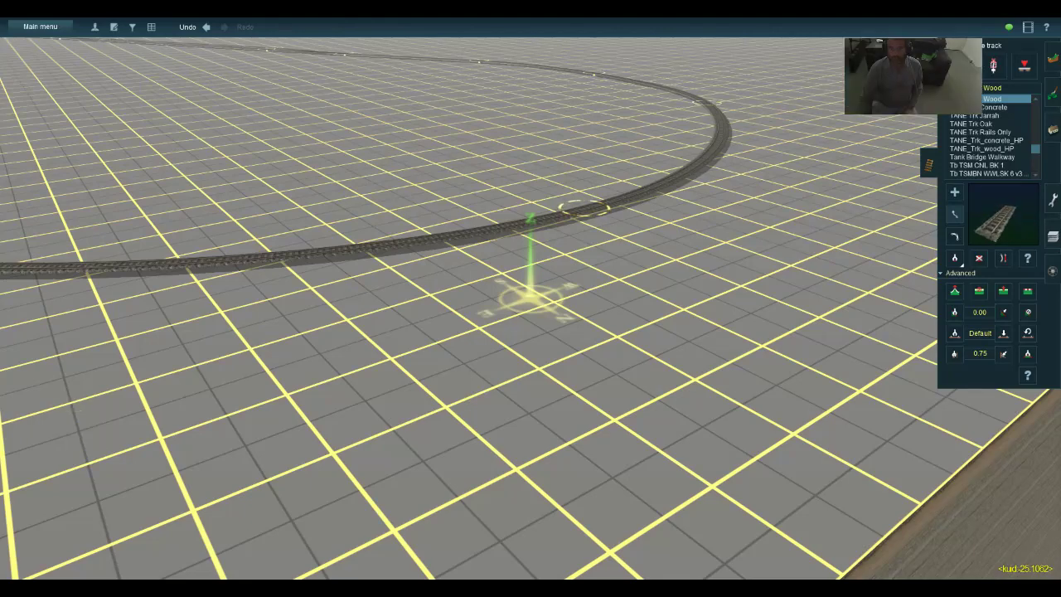
{"action": "key", "text": "a"}
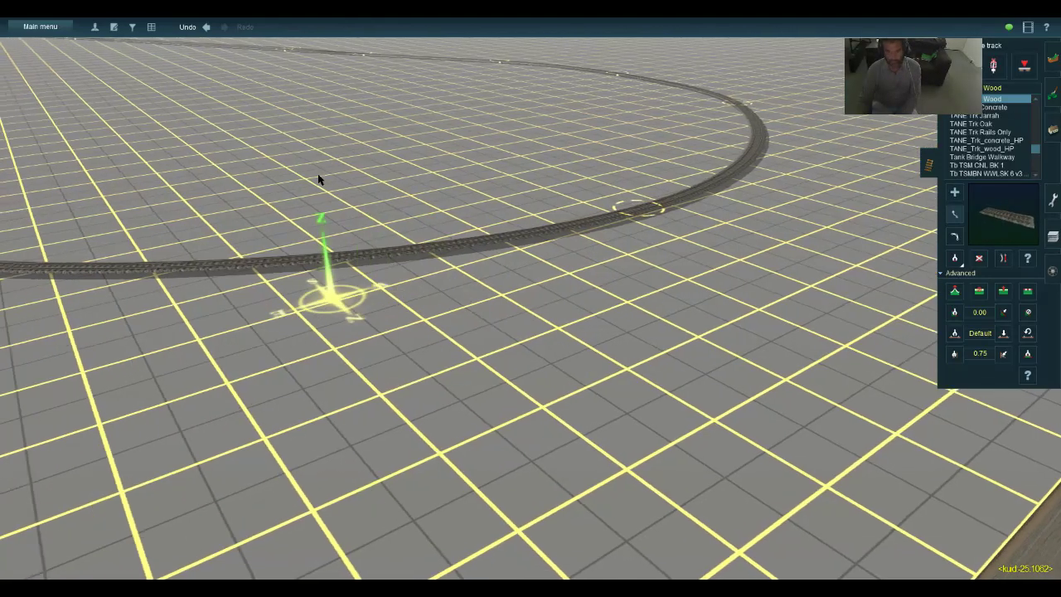
{"action": "key", "text": "w"}
{"action": "key", "text": "Left"}
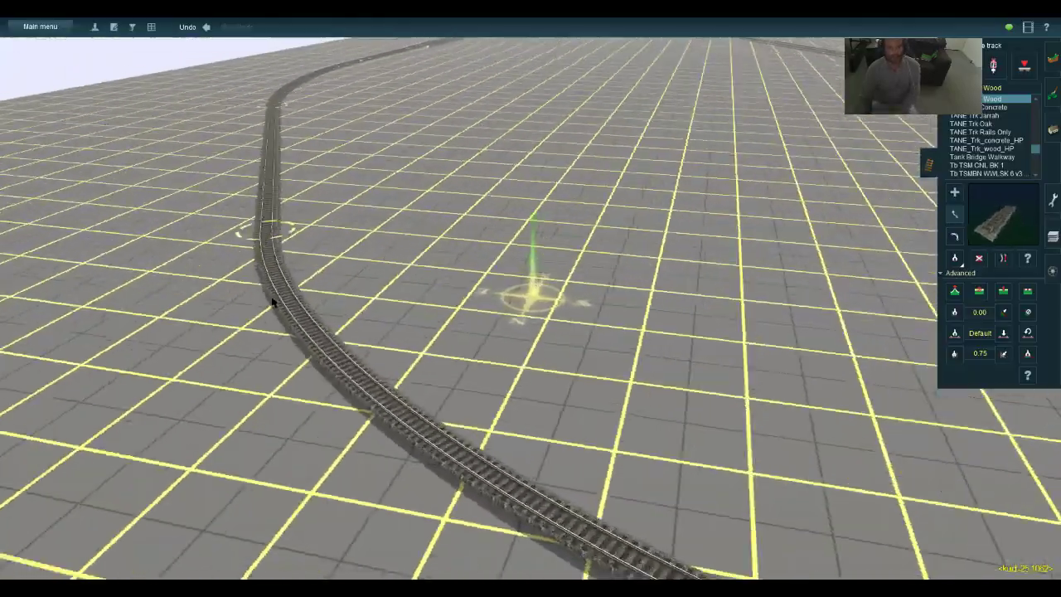
{"action": "key", "text": "Left"}
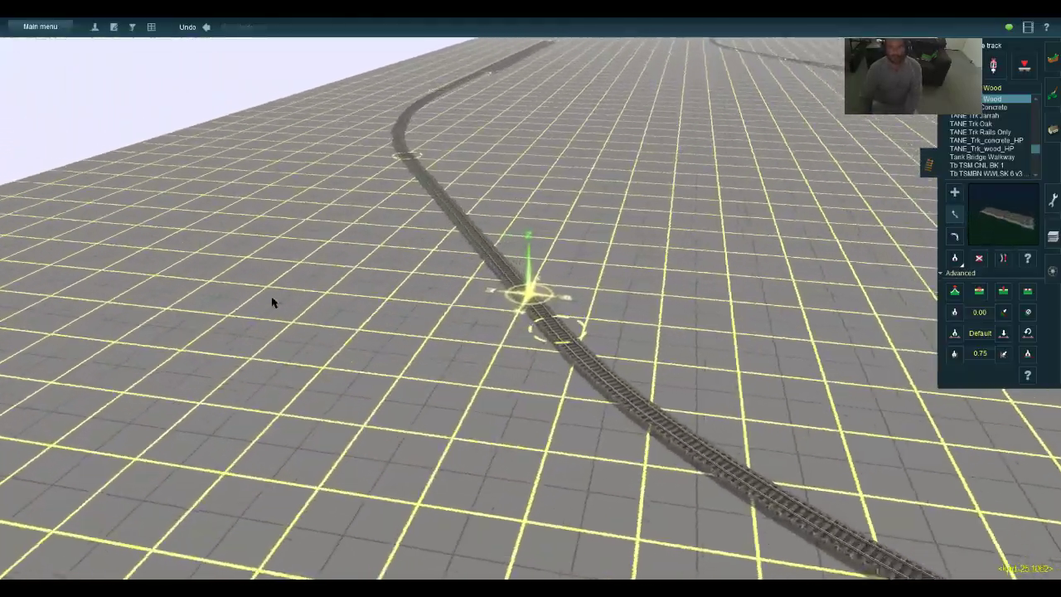
{"action": "key", "text": "Left"}
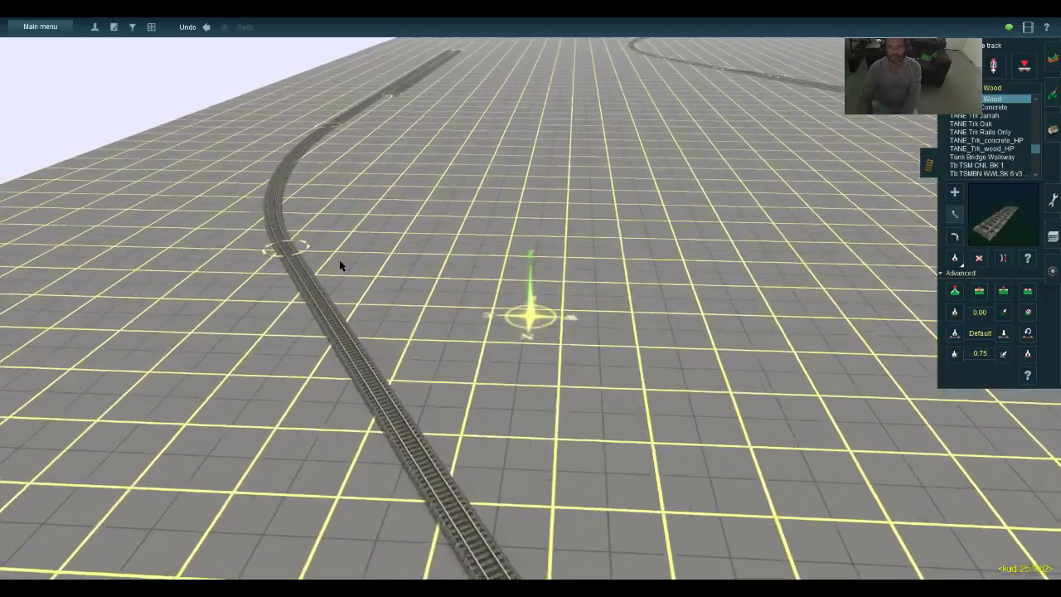
{"action": "key", "text": "Left"}
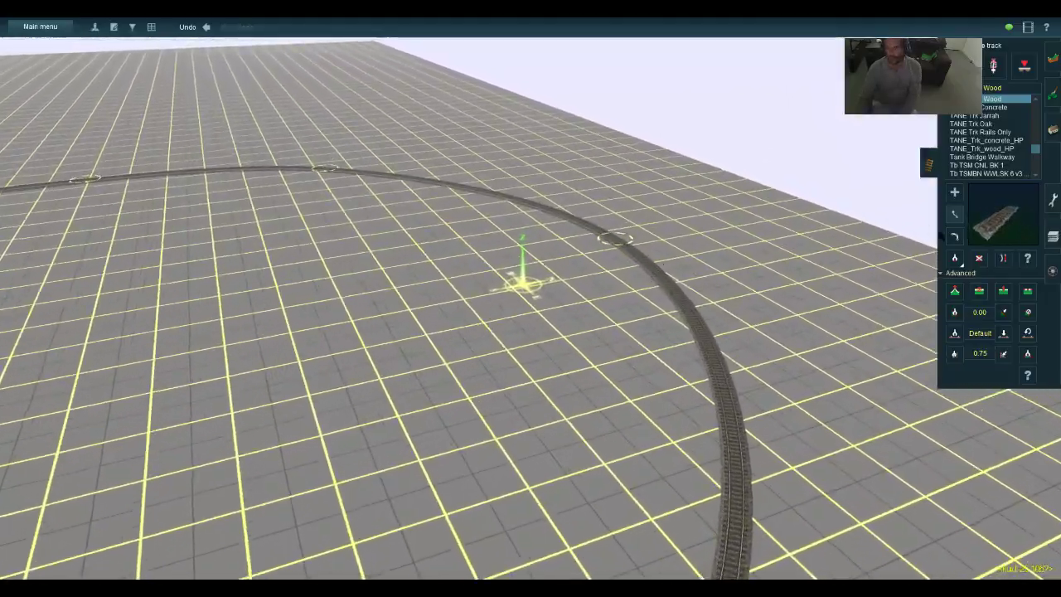
{"action": "right_click", "coordinate": [311, 294]}
{"action": "key", "text": "Left"}
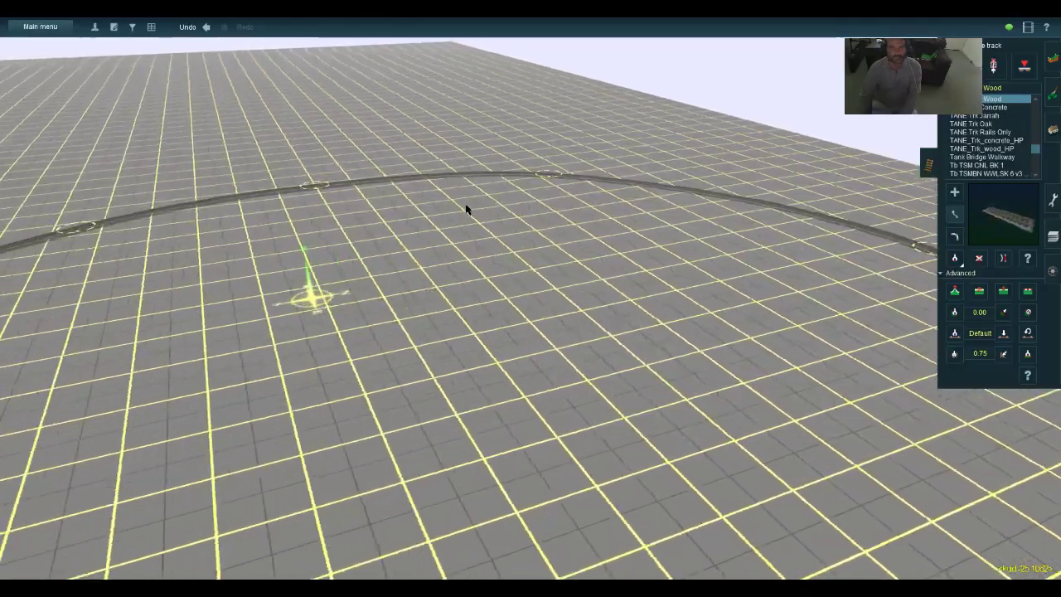
Shift the spline point on the bend ahead of the passing loop to smooth the curve
{"action": "key", "text": "Left"}
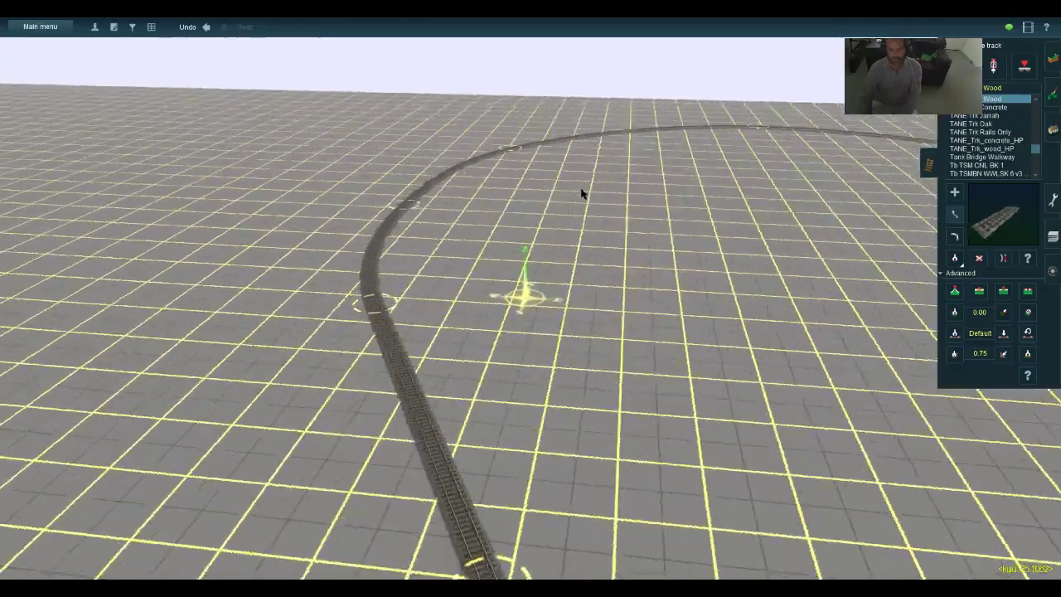
{"action": "right_click", "coordinate": [329, 270]}
{"action": "key", "text": "Left"}
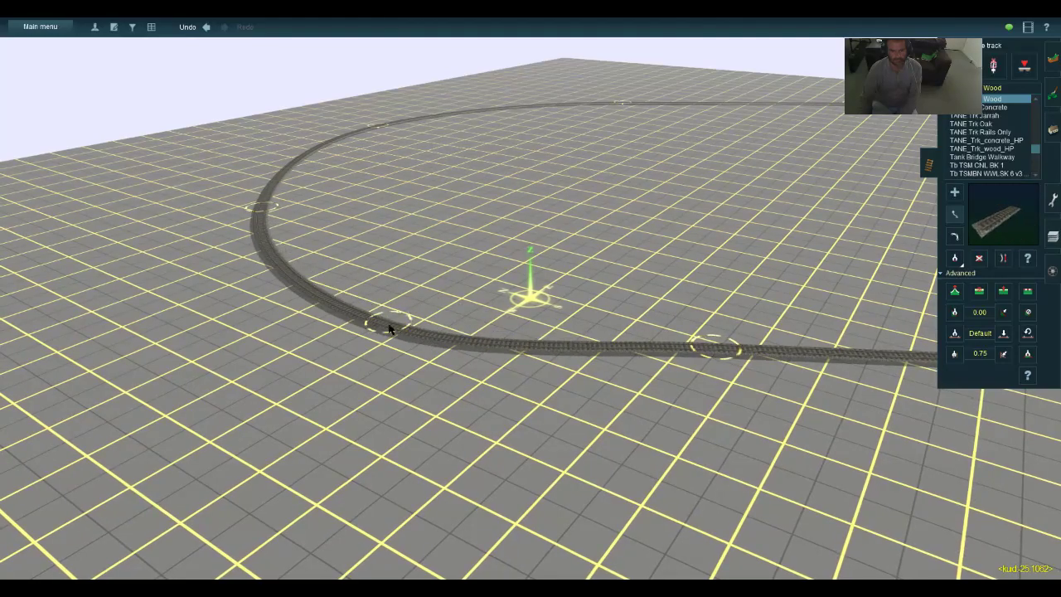
{"action": "key", "text": "Left"}
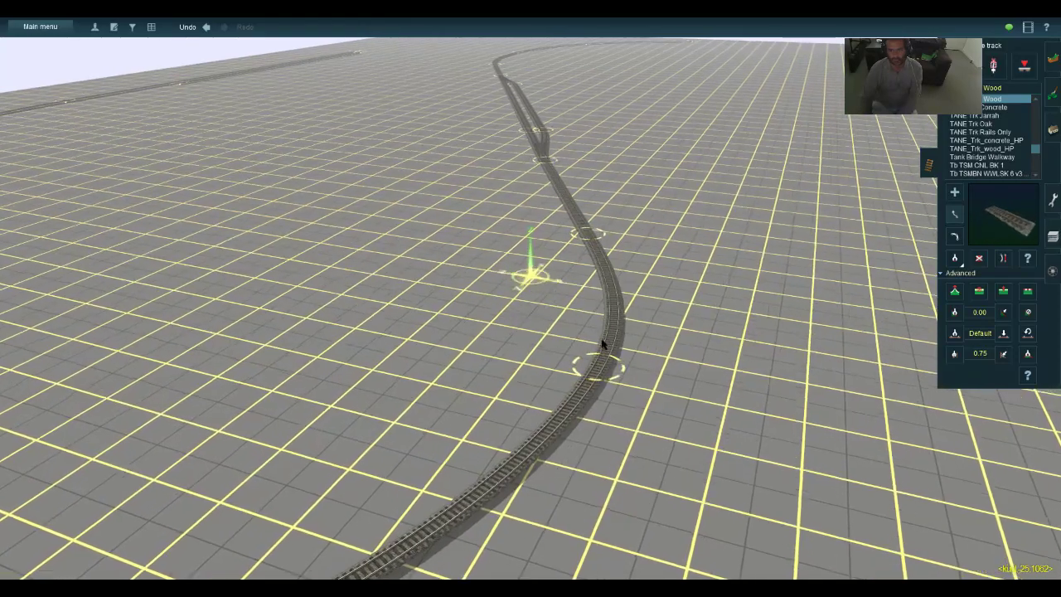
{"action": "key", "text": "Up"}
{"action": "left_click", "coordinate": [600, 330]}
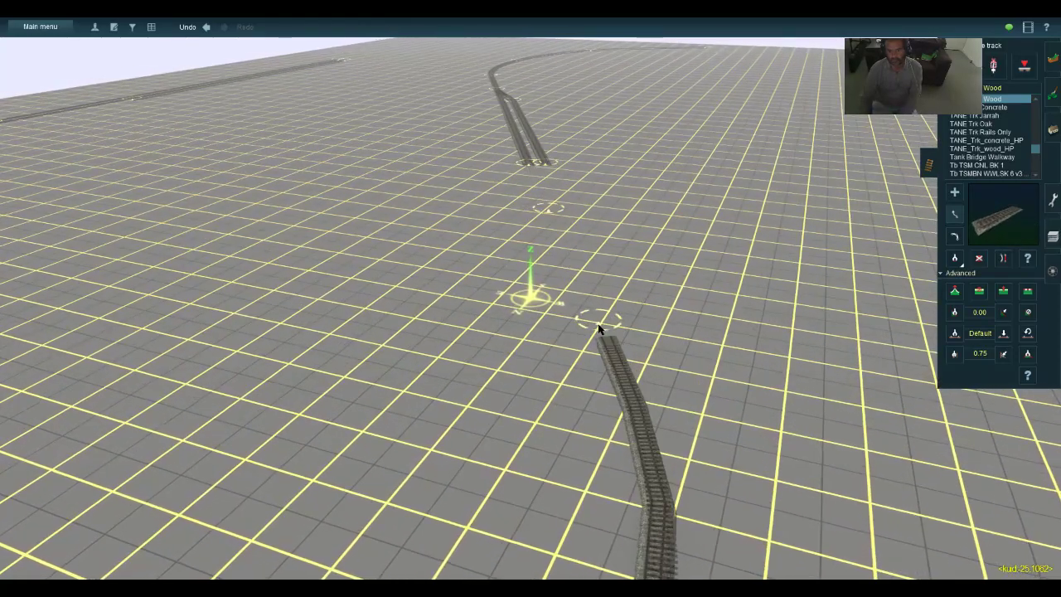
{"action": "key", "text": "Down"}
{"action": "key", "text": "Left"}
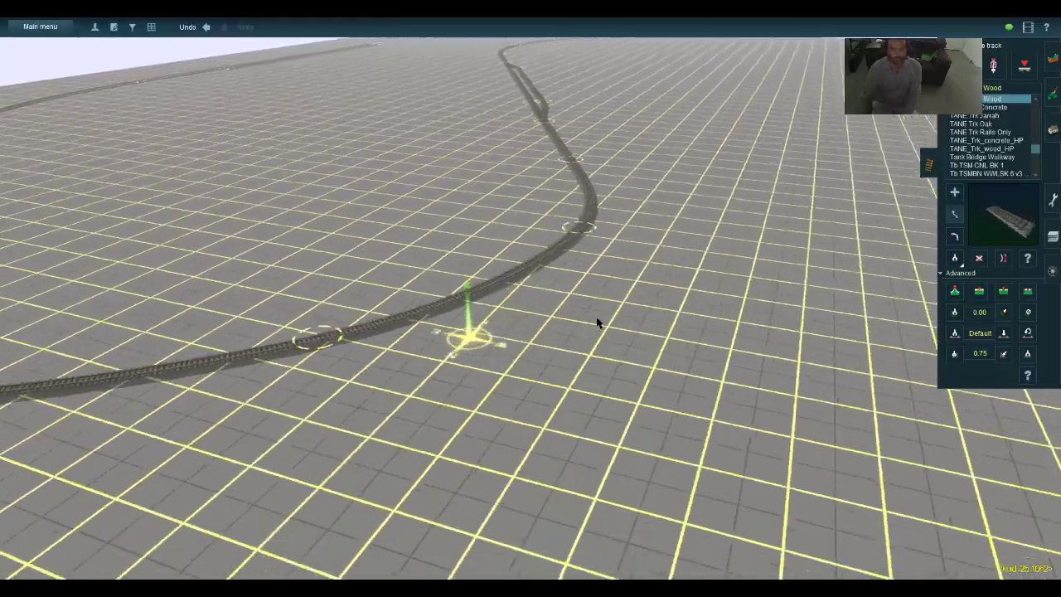
Examine the curves from the passing loop bend around to the parallel tracks for smoothness
{"action": "key", "text": "Up"}
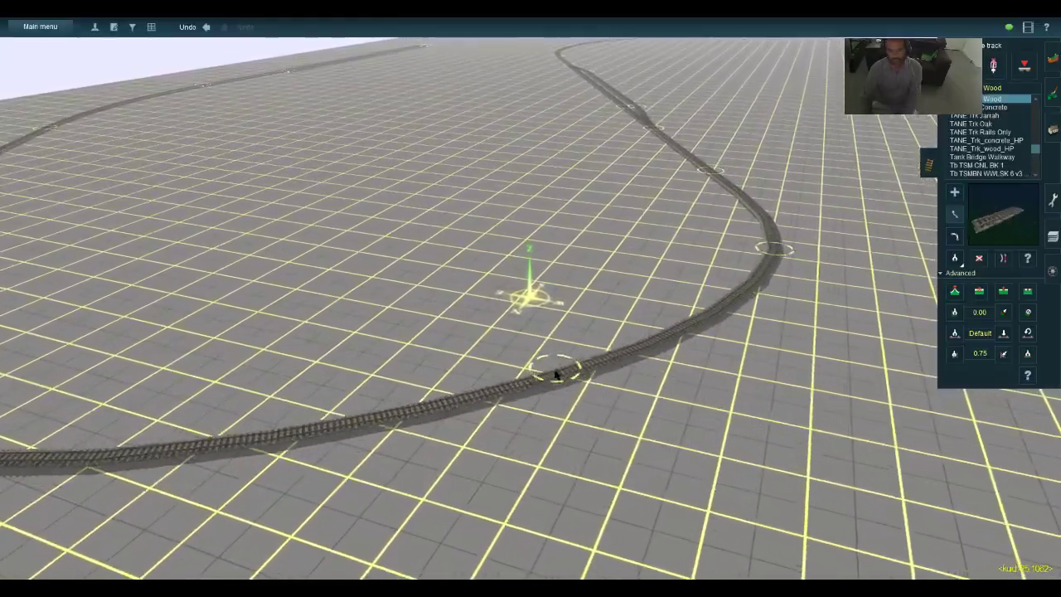
{"action": "key", "text": "Up"}
{"action": "key", "text": "Down"}
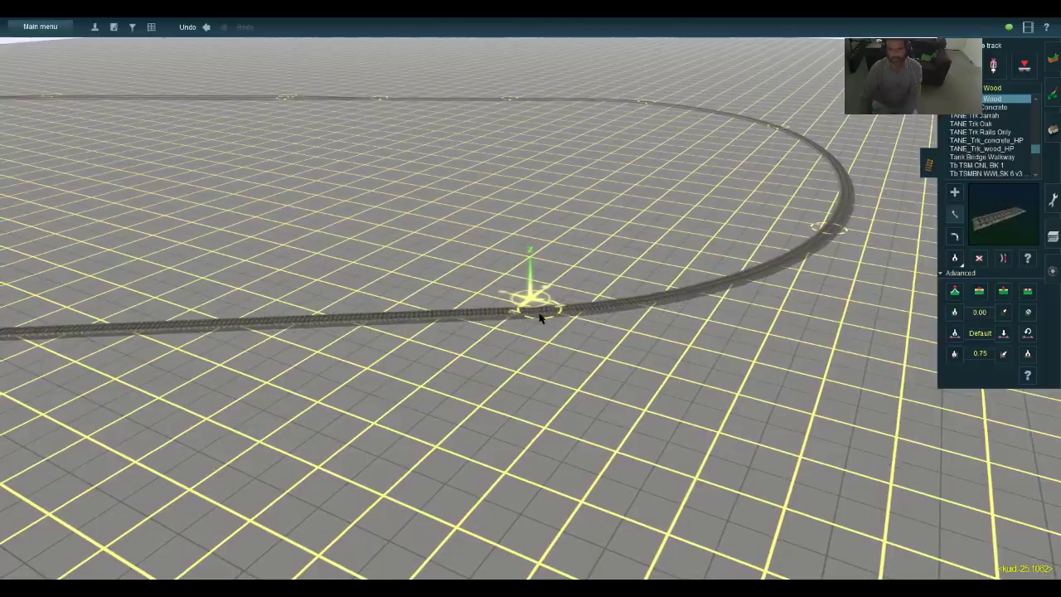
{"action": "key", "text": "Right"}
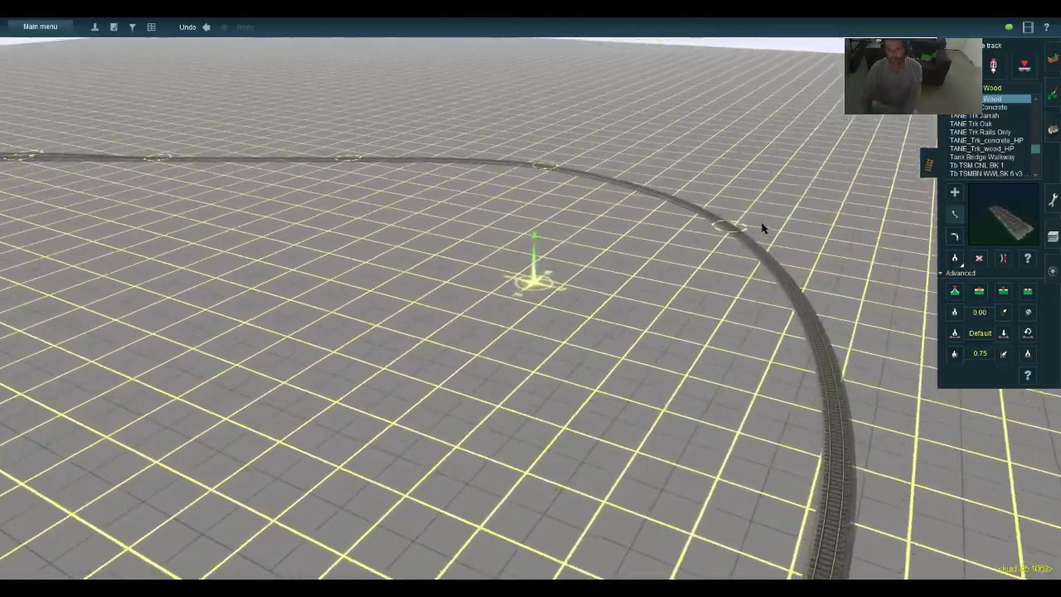
{"action": "key", "text": "Right"}
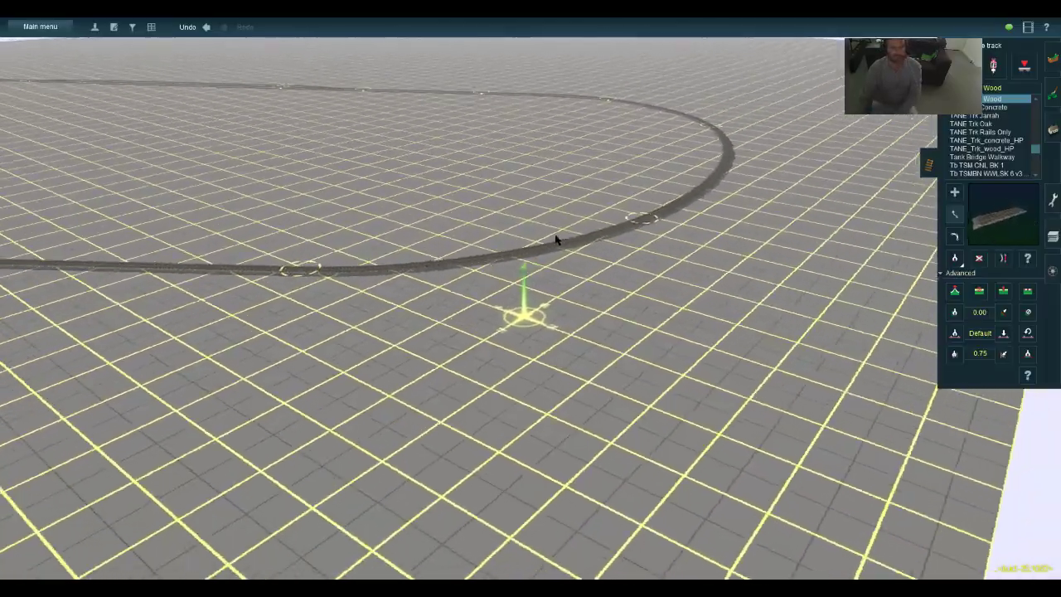
{"action": "key", "text": "Right"}
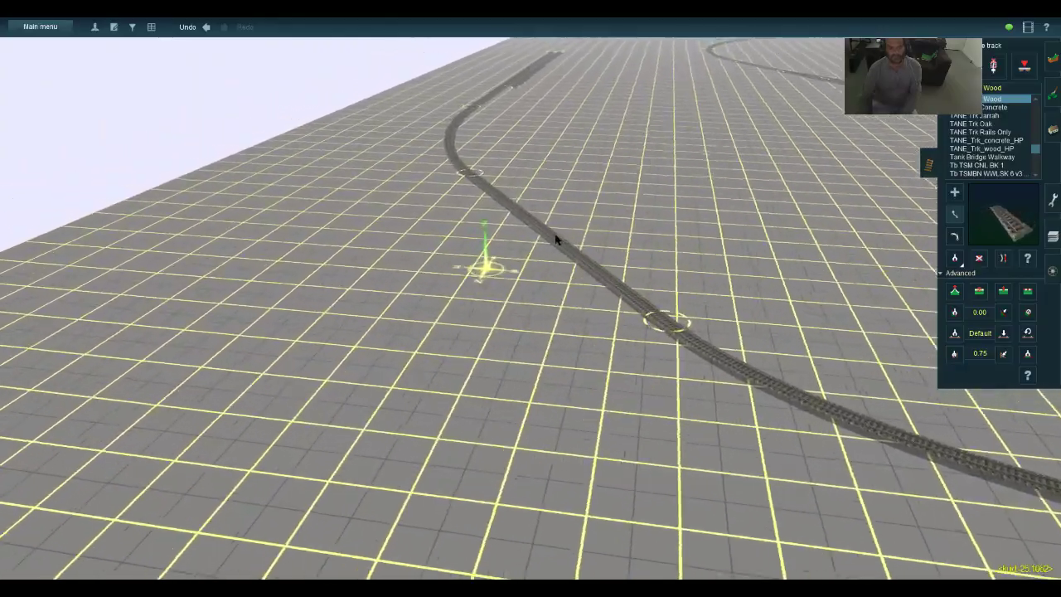
{"action": "key", "text": "Right"}
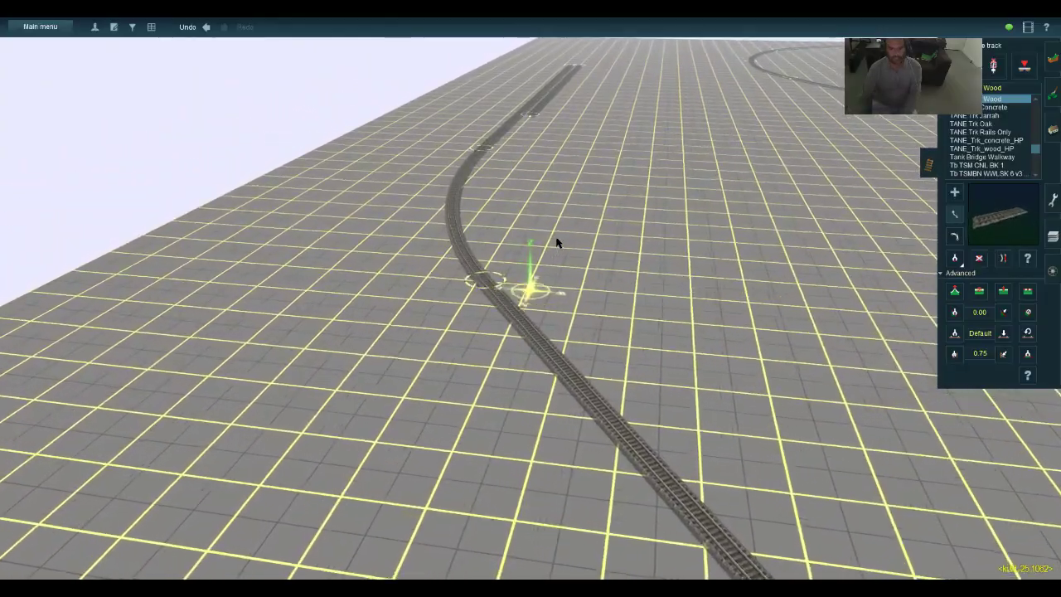
{"action": "key", "text": "Right"}
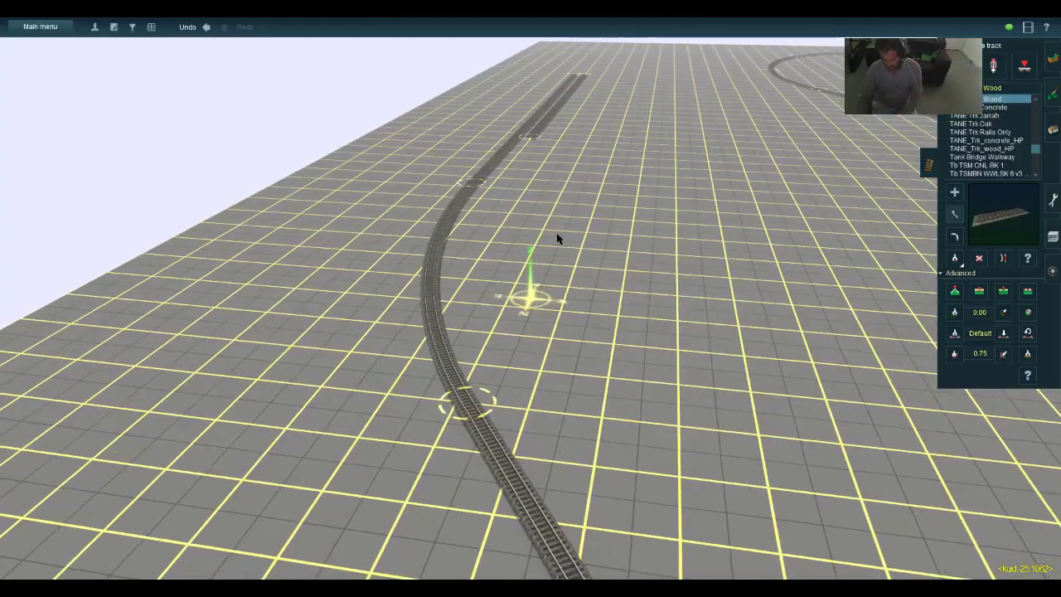
{"action": "key", "text": "Right"}
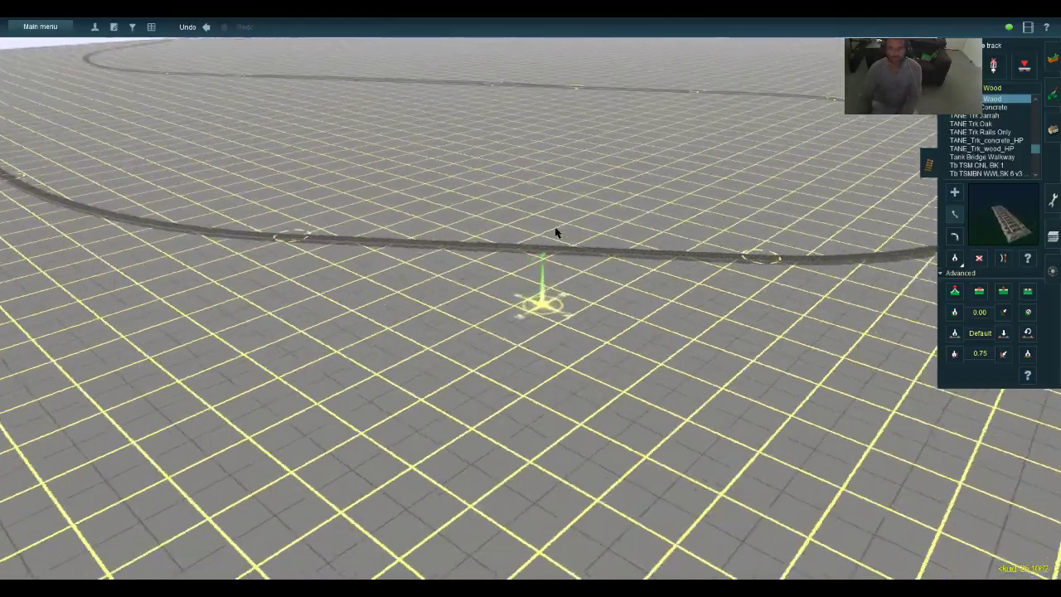
{"action": "key", "text": "Right"}
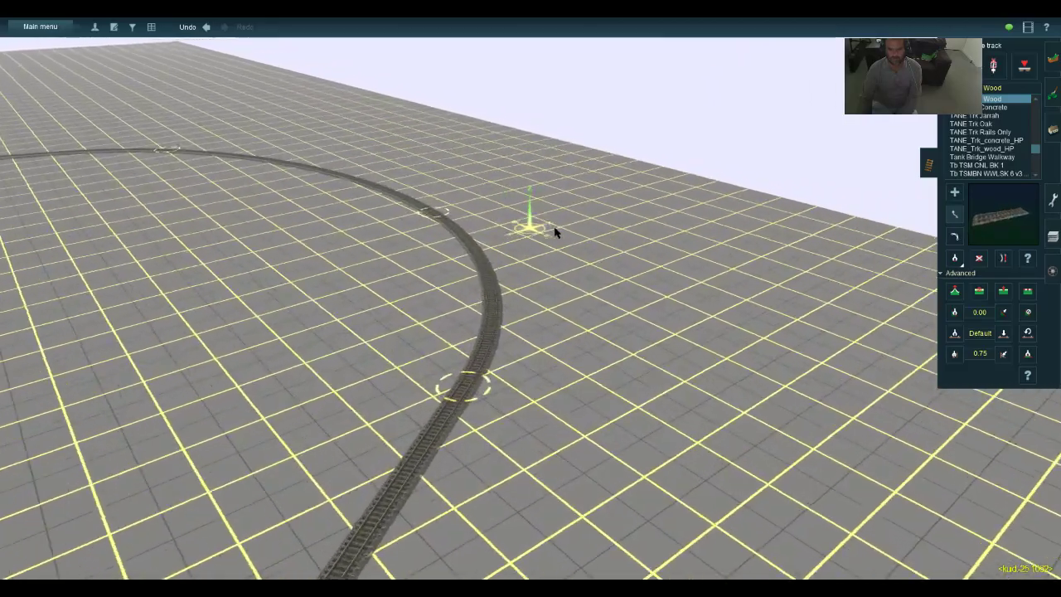
Inspect the wide bend's spline points and the free space between the track and the baseboard edge
{"action": "key", "text": "w"}
{"action": "key", "text": "d"}
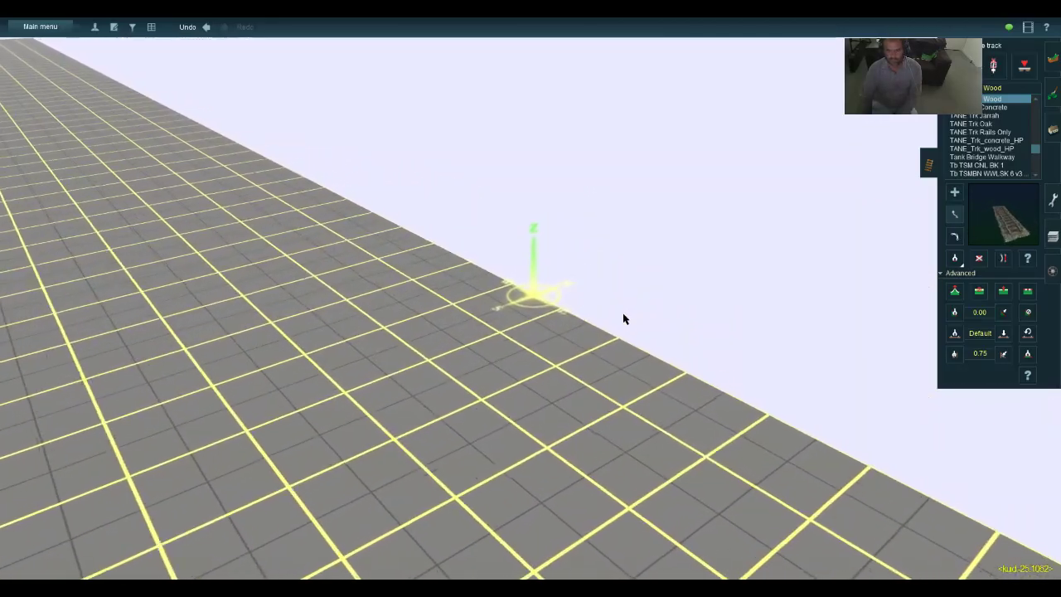
{"action": "key", "text": "Right"}
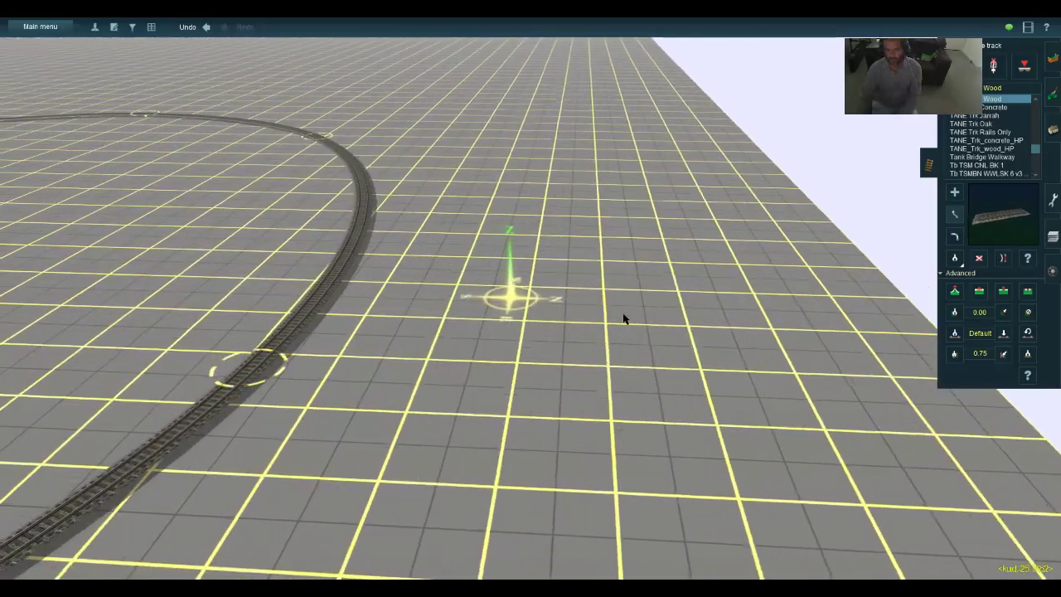
{"action": "key", "text": "Right"}
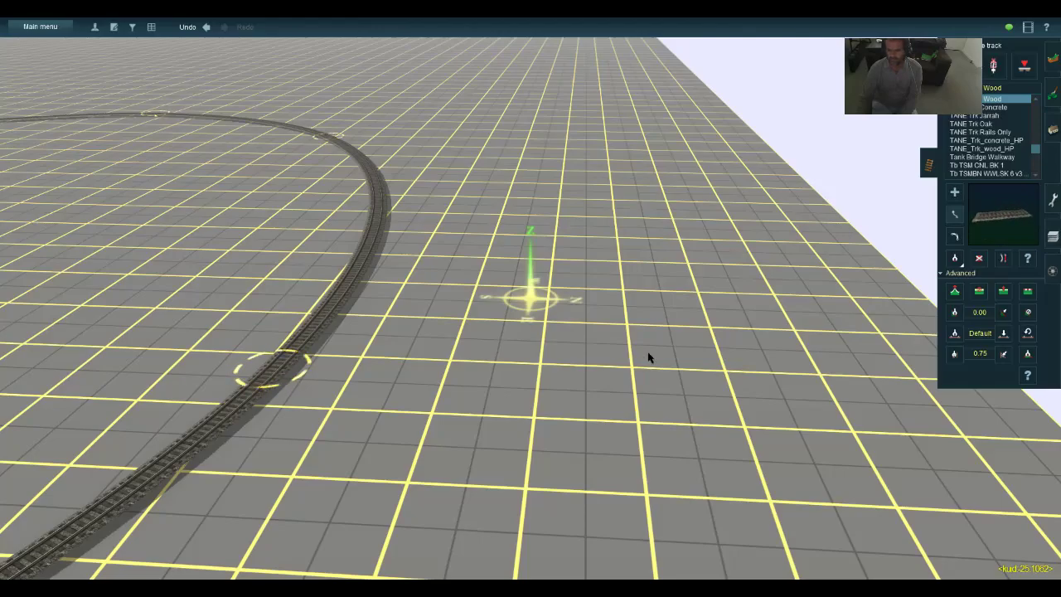
{"action": "key", "text": "Left"}
{"action": "key", "text": "Down"}
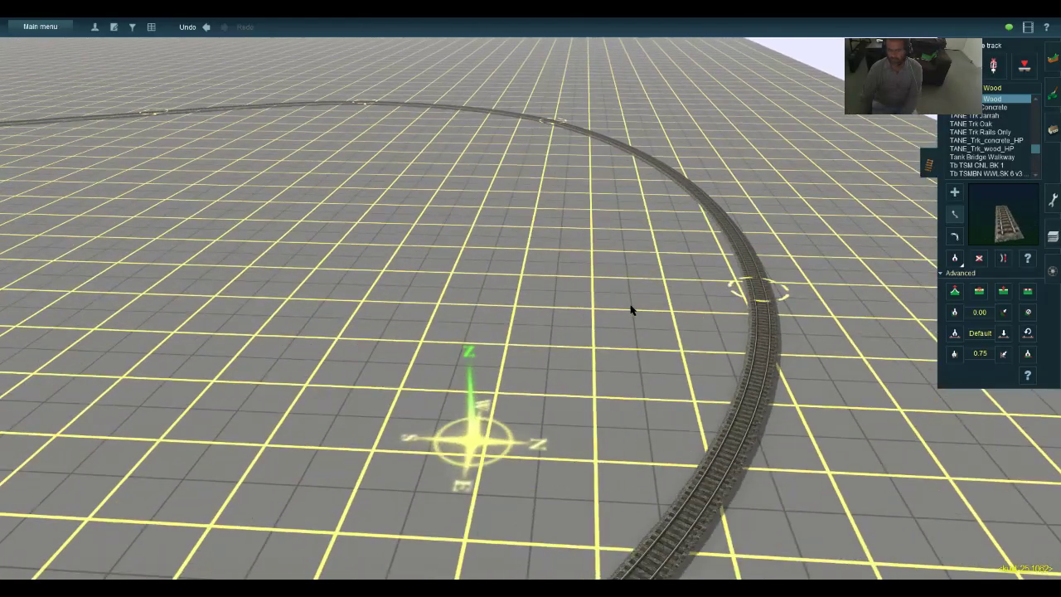
{"action": "key", "text": "Right"}
{"action": "key", "text": "Right"}
{"action": "key", "text": "Up"}
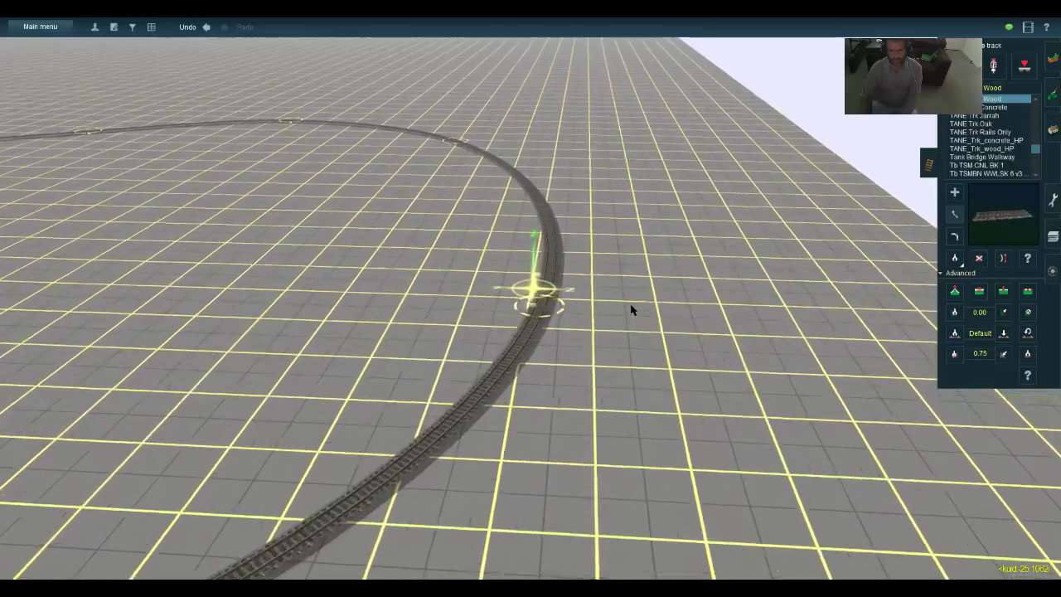
{"action": "key", "text": "Right"}
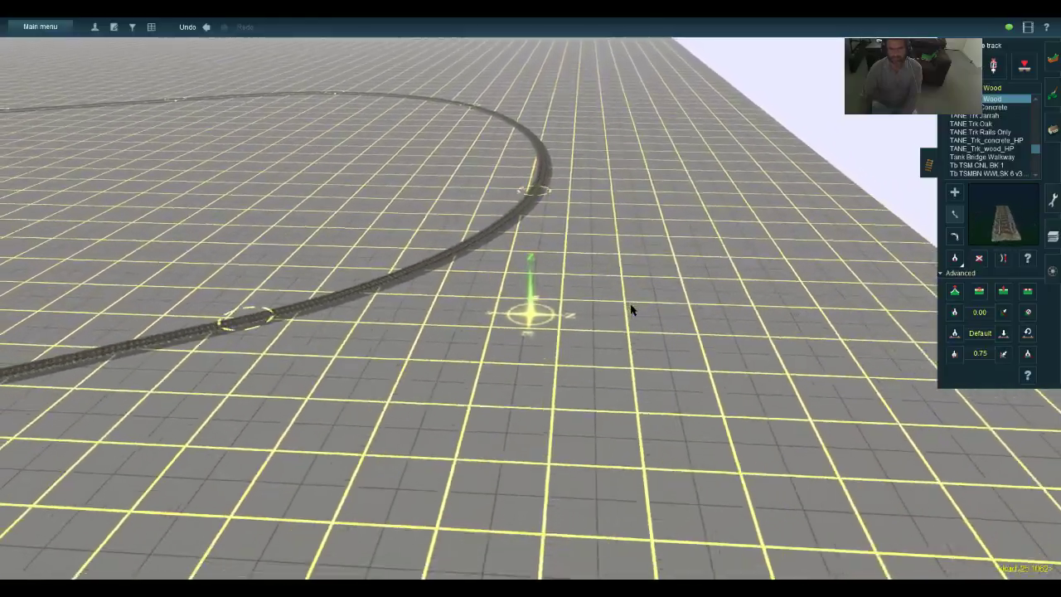
{"action": "key", "text": "Right"}
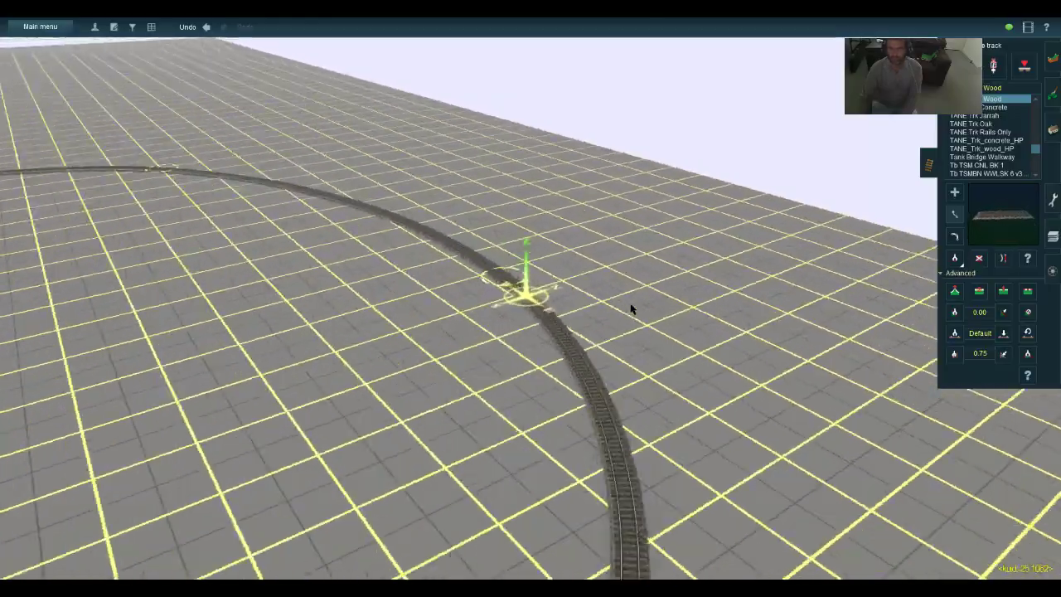
{"action": "key", "text": "Right"}
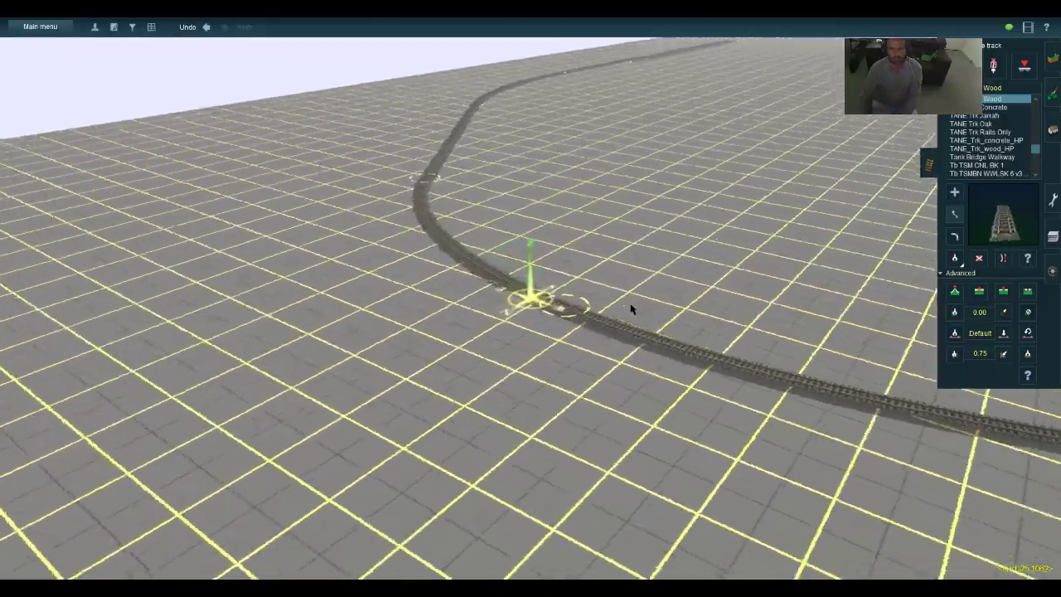
{"action": "key", "text": "Right"}
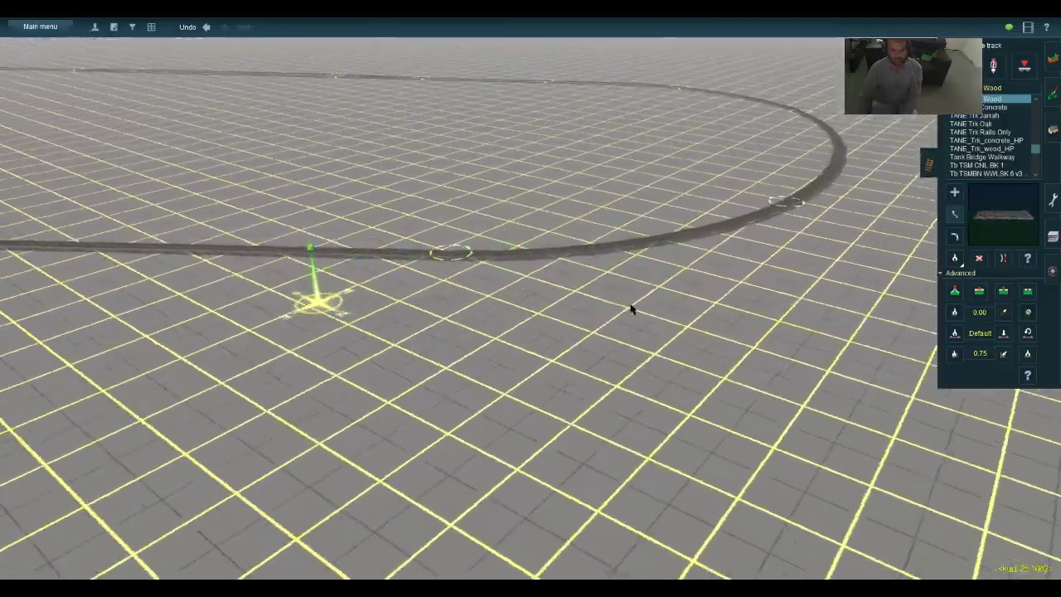
{"action": "key", "text": "Right"}
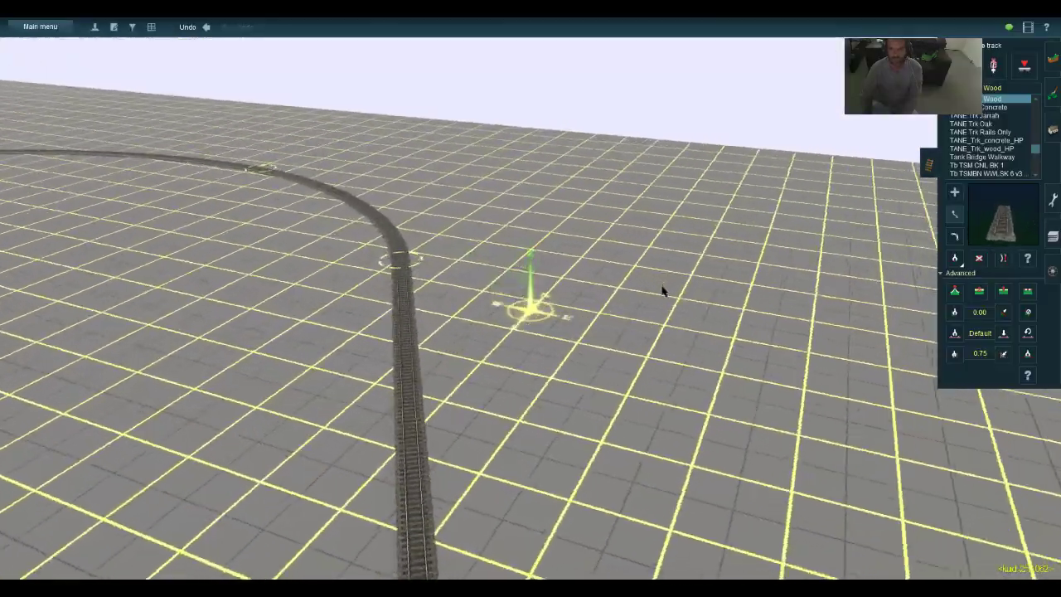
{"action": "right_click", "coordinate": [643, 256]}
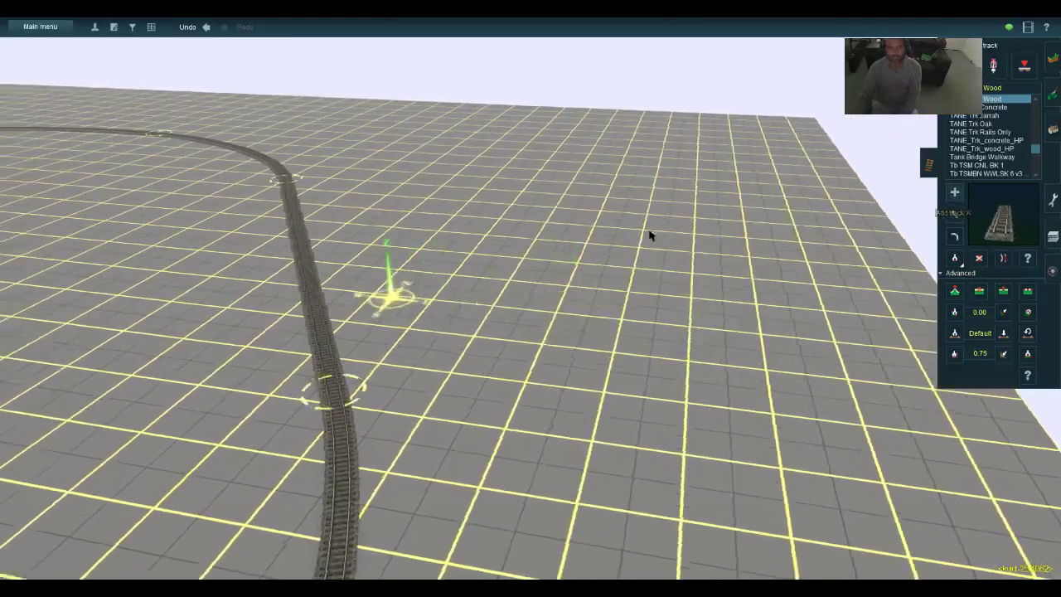
{"action": "key", "text": "Up"}
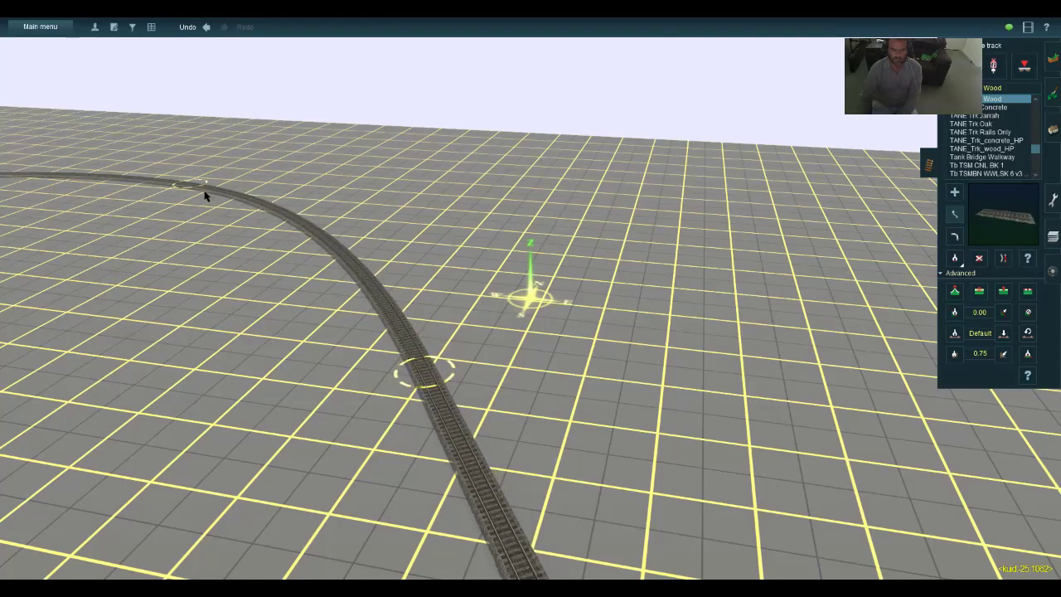
Delete the track section on the wide bend and lay a new piece joining the two open ends
{"action": "key", "text": "Left"}
{"action": "right_click", "coordinate": [435, 133]}
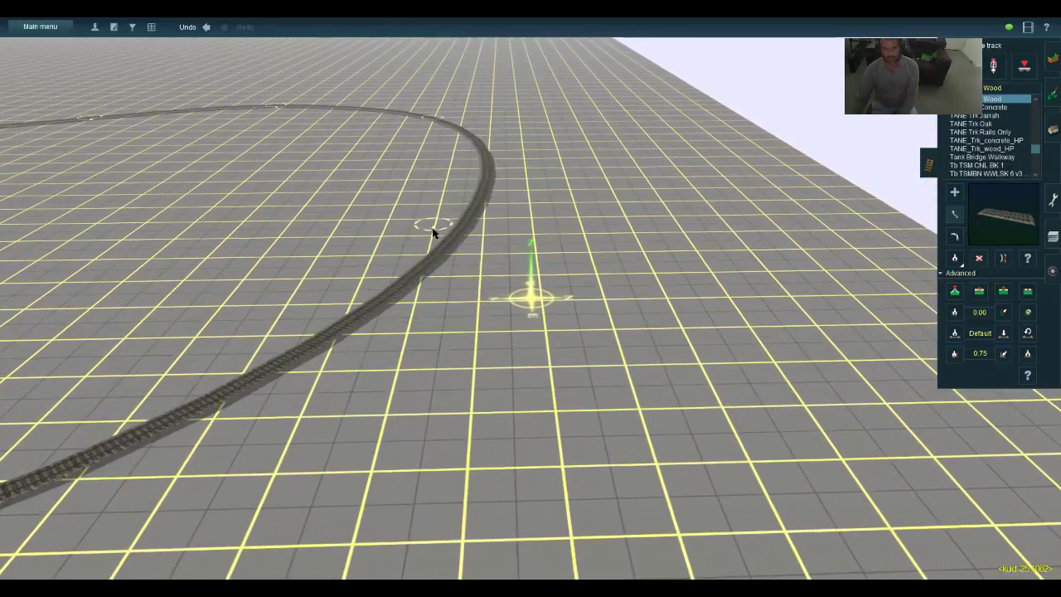
{"action": "right_click_drag", "start_coordinate": [426, 234], "coordinate": [992, 259]}
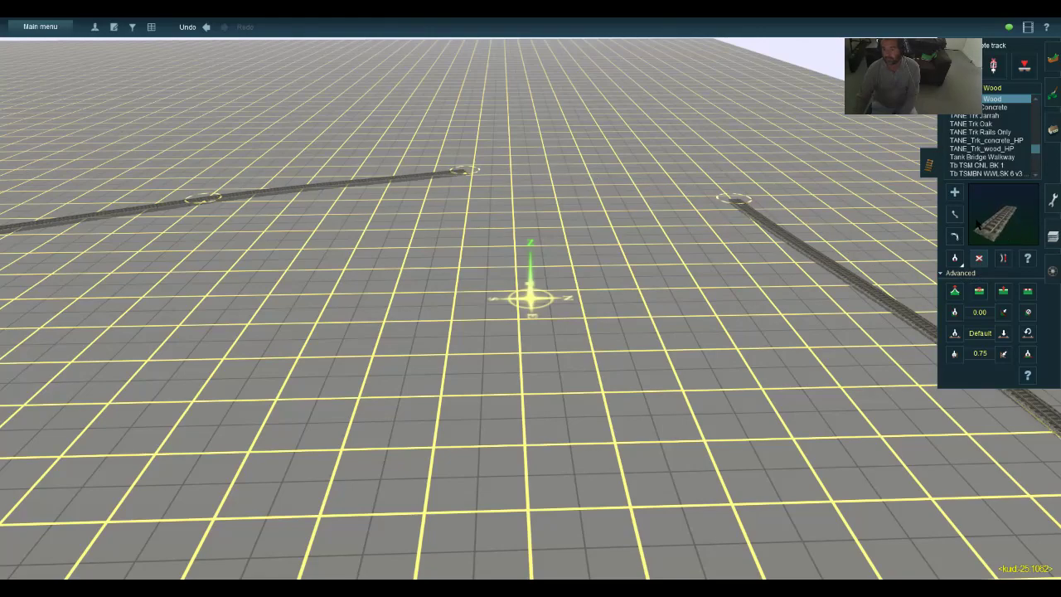
{"action": "left_click_drag", "start_coordinate": [676, 197], "coordinate": [485, 178]}
{"action": "key", "text": "Down"}
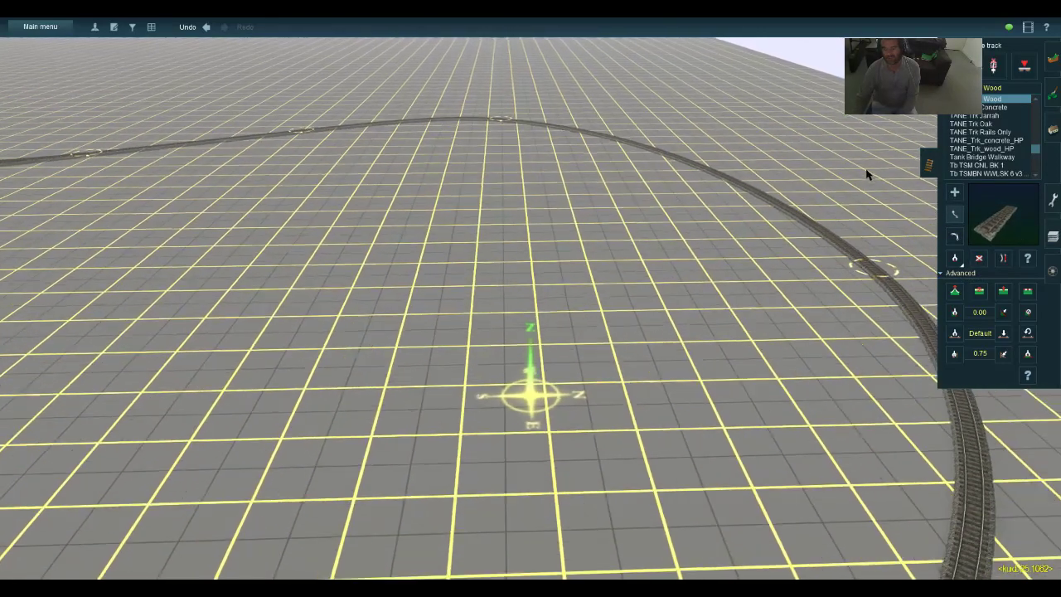
Reposition the spline point where the relaid bend meets the straighter section to even out the curve
{"action": "right_click_drag", "start_coordinate": [802, 222], "coordinate": [693, 177]}
{"action": "key", "text": "Down"}
{"action": "key", "text": "Left"}
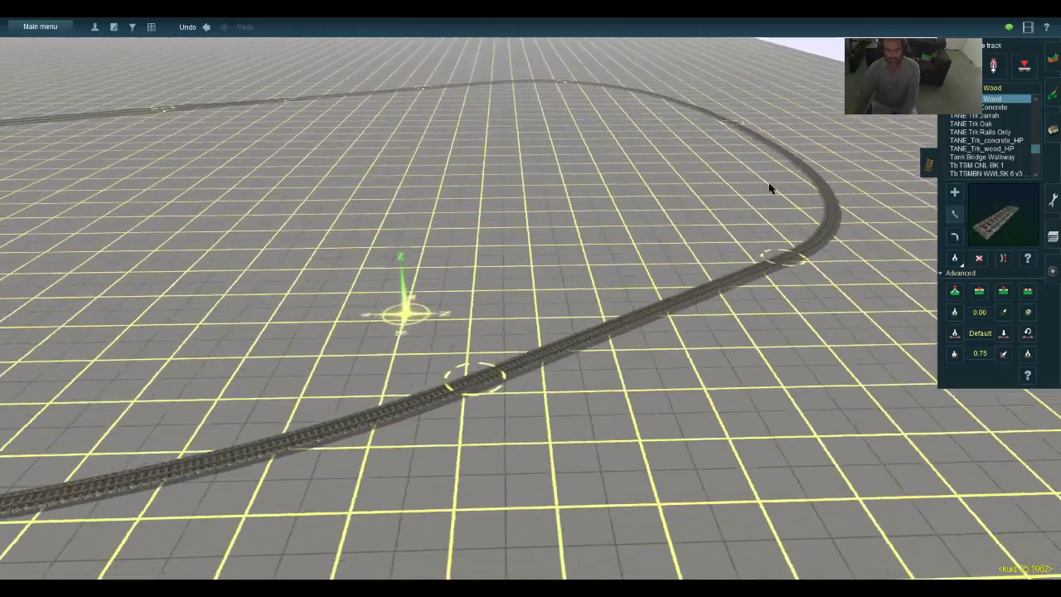
{"action": "right_click_drag", "start_coordinate": [769, 188], "coordinate": [775, 230]}
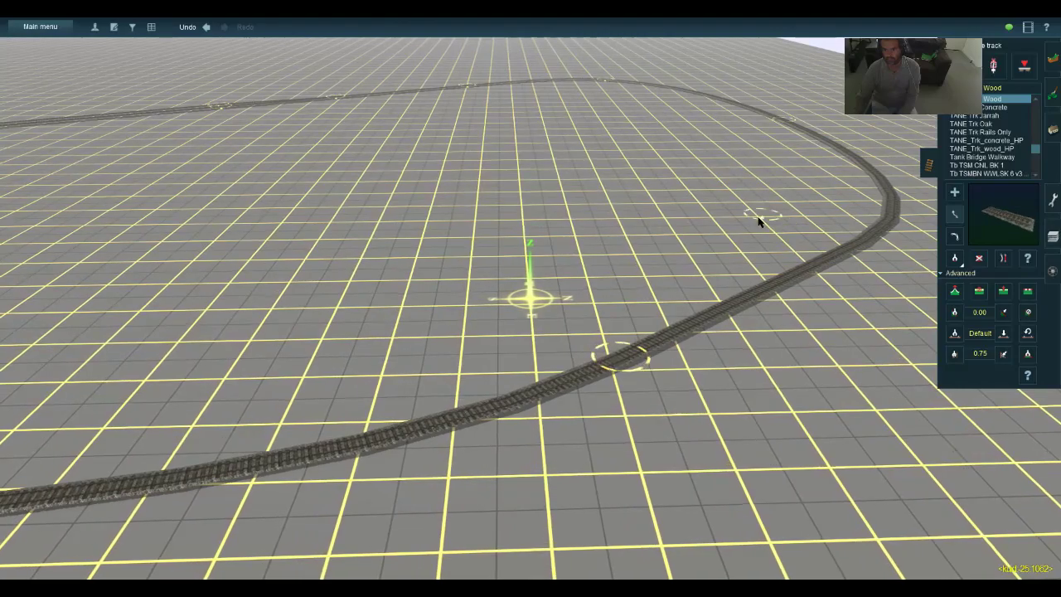
{"action": "left_click_drag", "start_coordinate": [758, 220], "coordinate": [863, 300]}
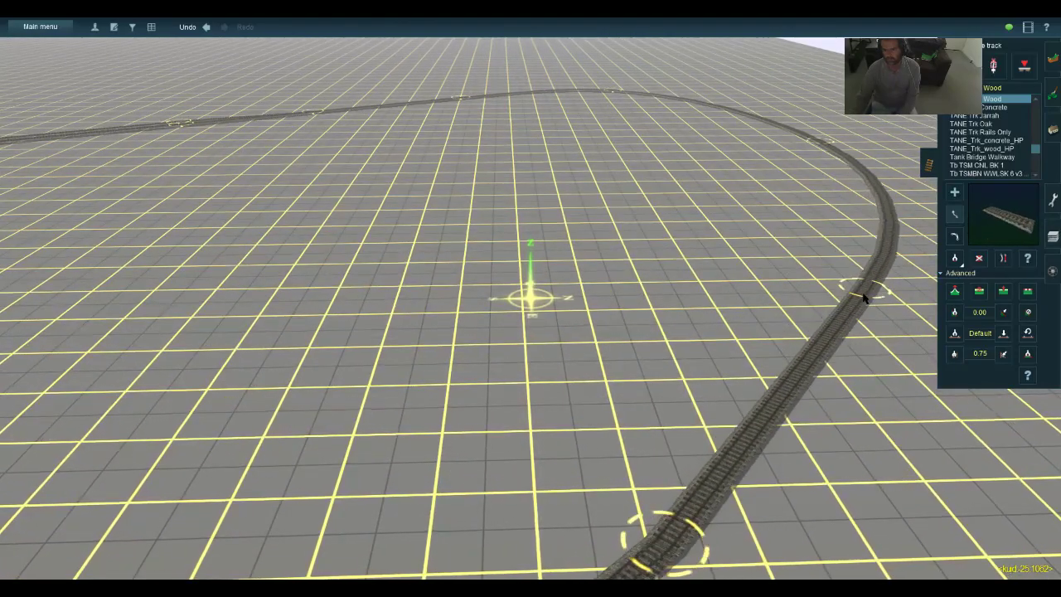
{"action": "key", "text": "Down"}
{"action": "key", "text": "Up"}
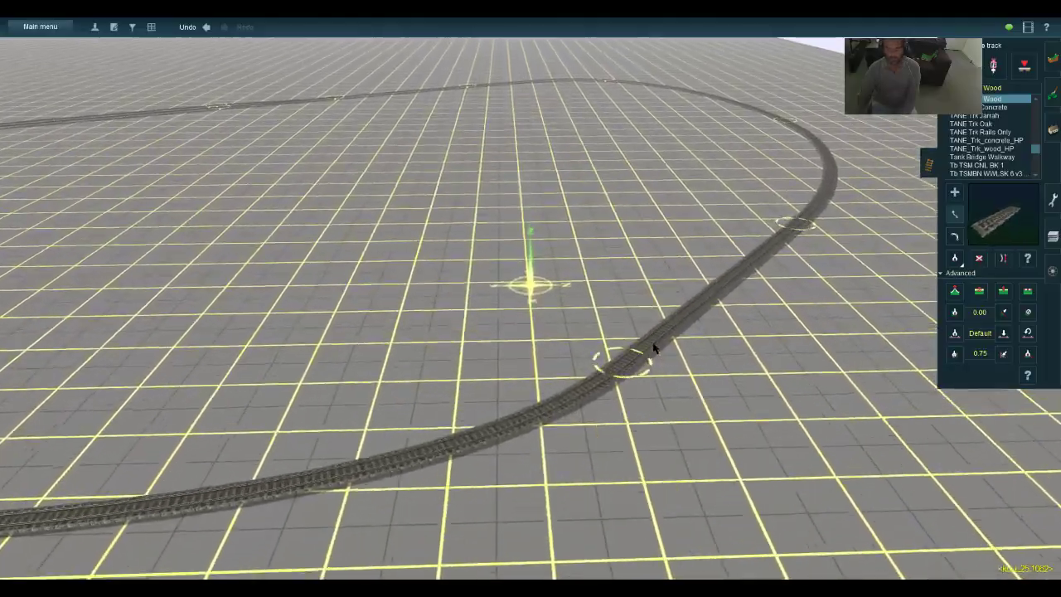
{"action": "key", "text": "Up"}
{"action": "key", "text": "Right"}
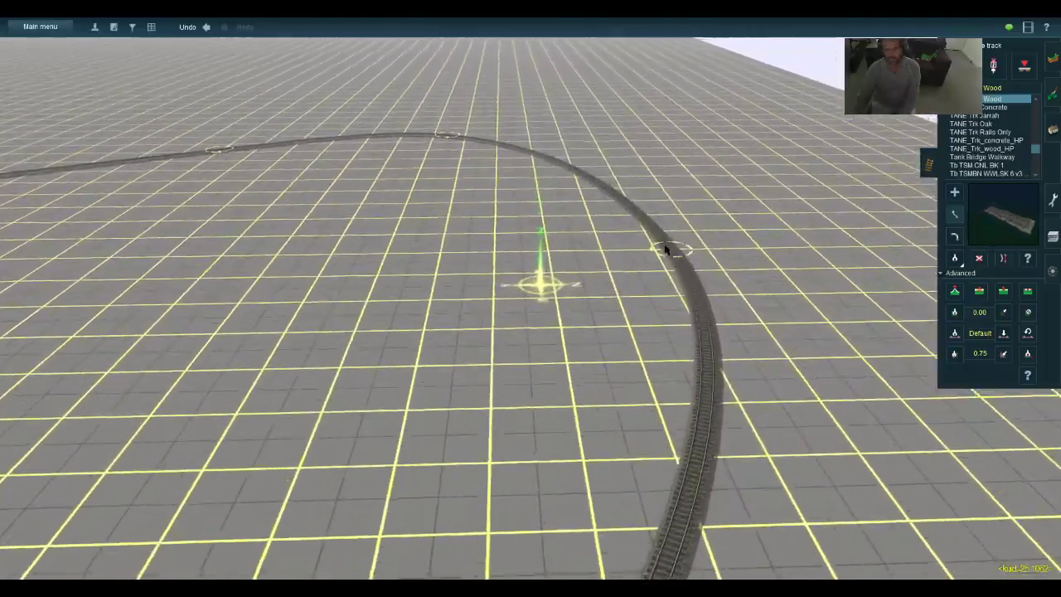
{"action": "key", "text": "Left"}
{"action": "key", "text": "Up"}
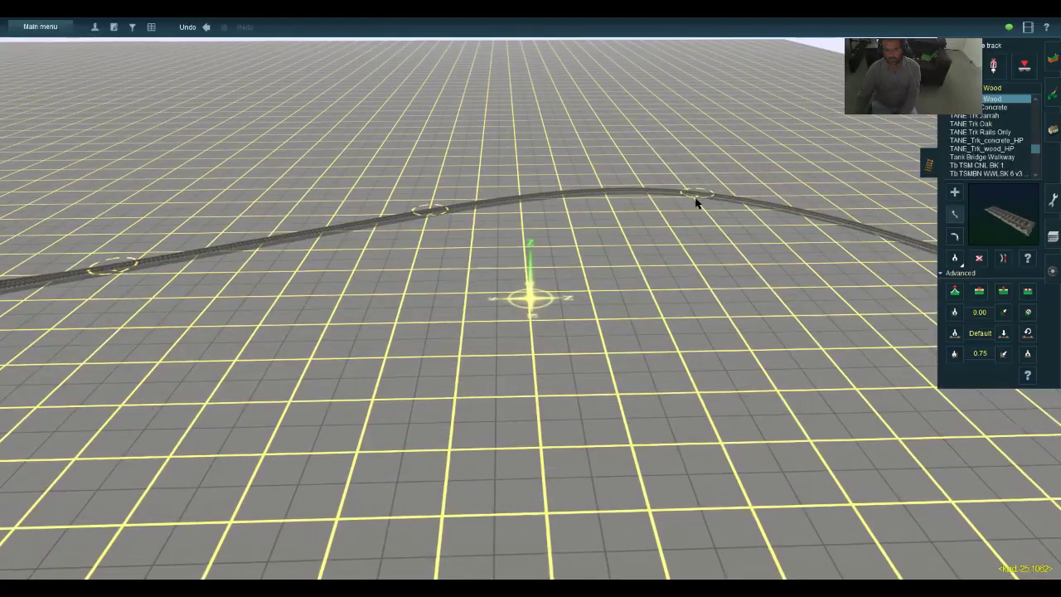
Reposition the spline points on the wide bend and where it leaves the passing loop to smooth the curve between them
{"action": "left_click_drag", "start_coordinate": [696, 202], "coordinate": [691, 209]}
{"action": "key", "text": "Right"}
{"action": "key", "text": "s"}
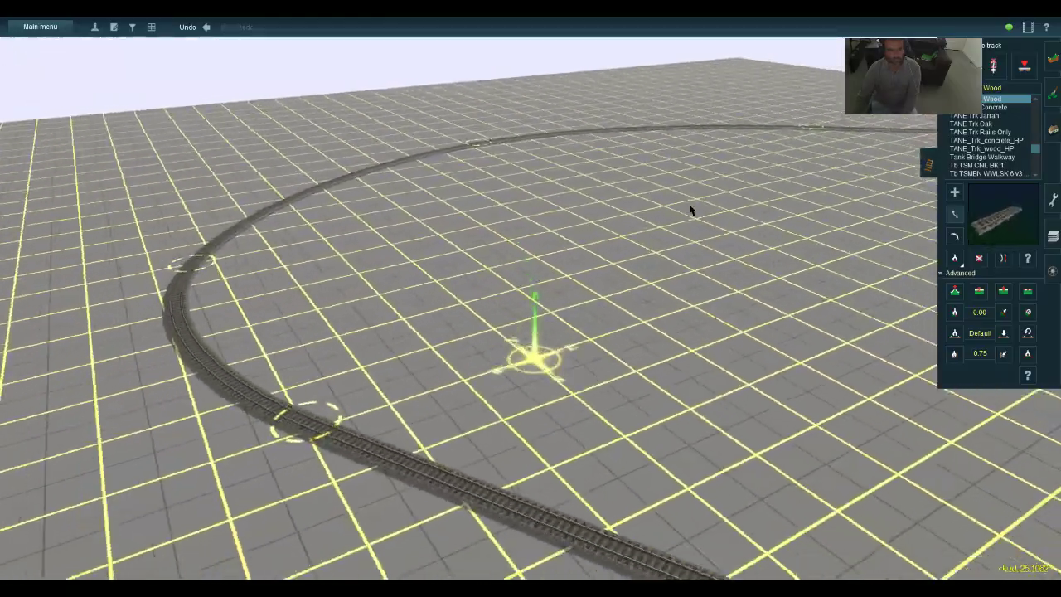
{"action": "key", "text": "Left"}
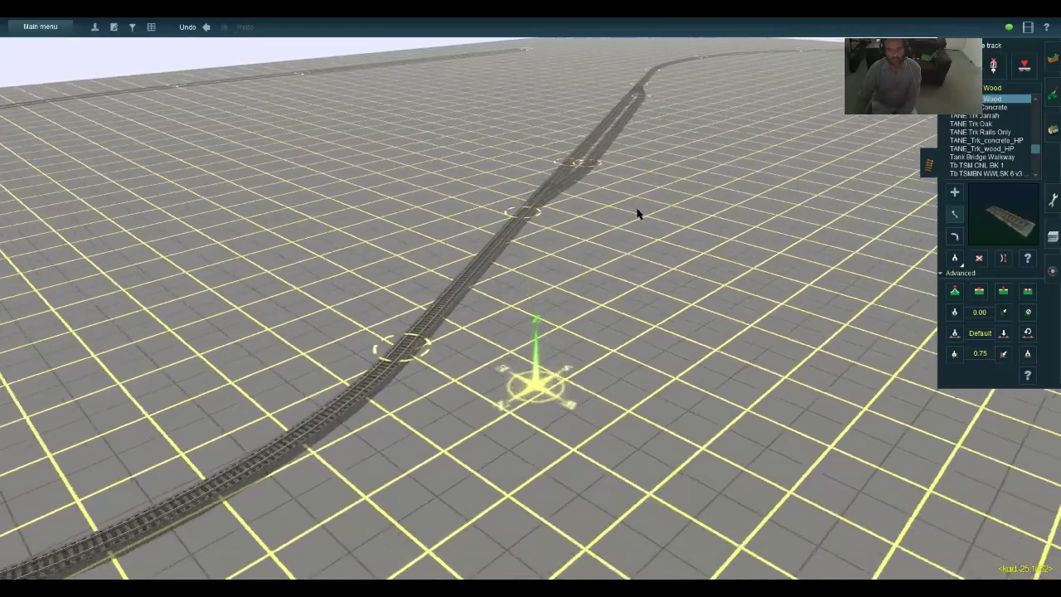
{"action": "key", "text": "Left"}
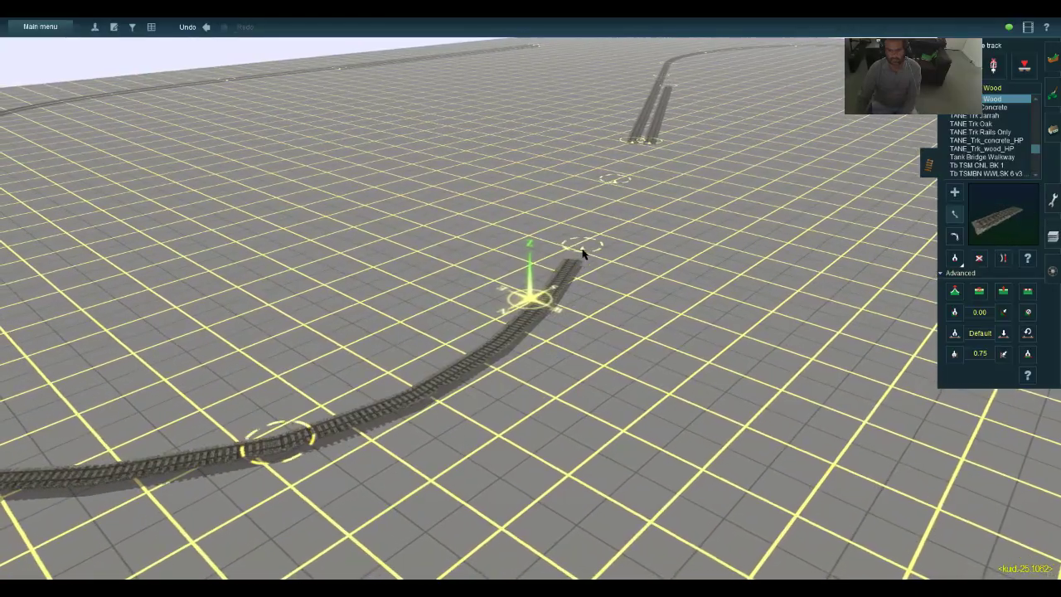
{"action": "key", "text": "Left"}
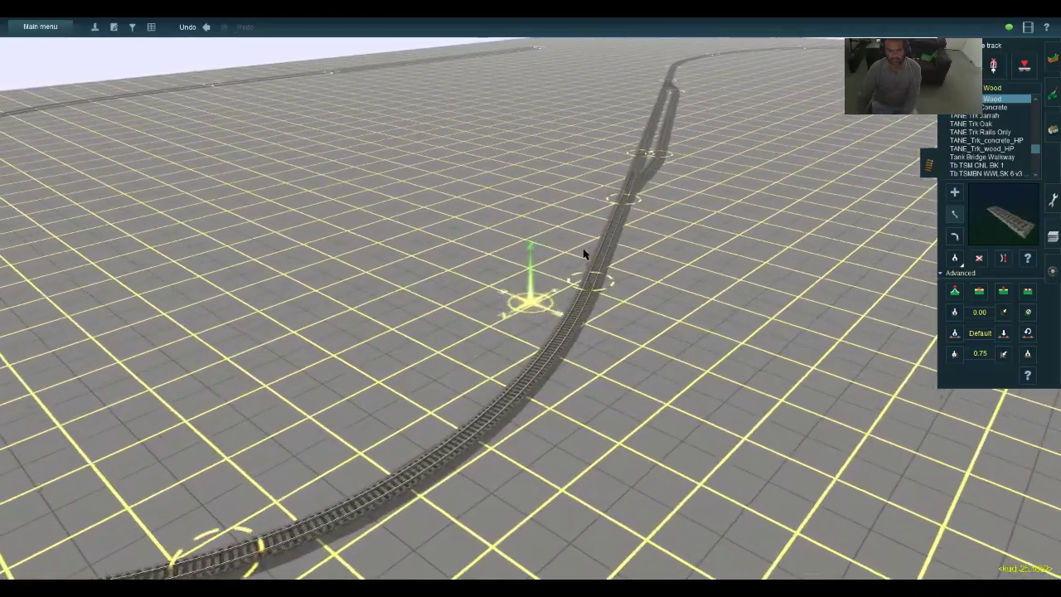
{"action": "key", "text": "Left"}
Adjust the spline points around the middle of the wide bend to give it a broader, more even curve
{"action": "key", "text": "Up"}
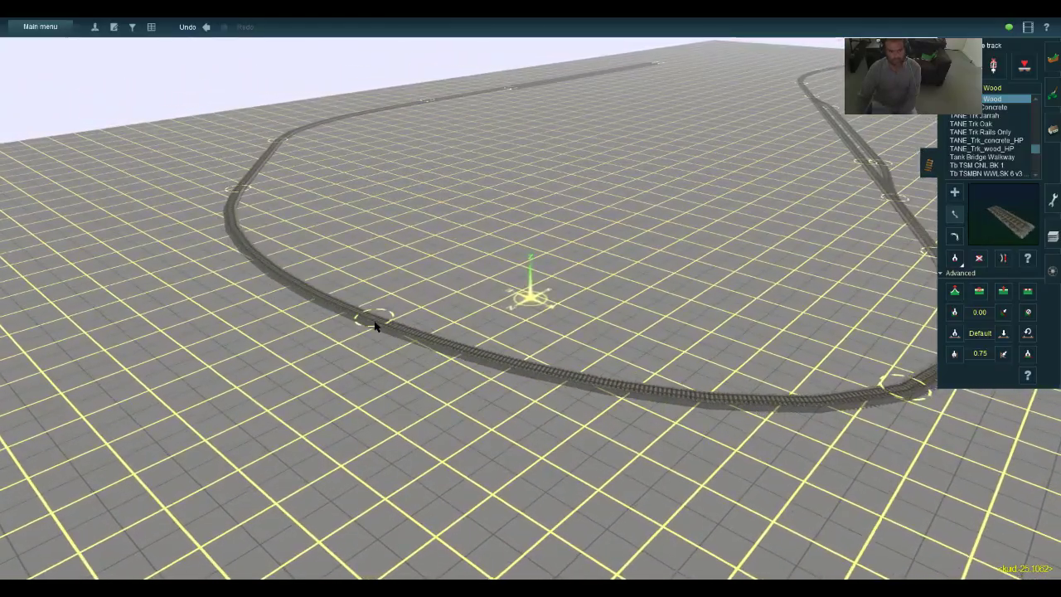
{"action": "key", "text": "Left"}
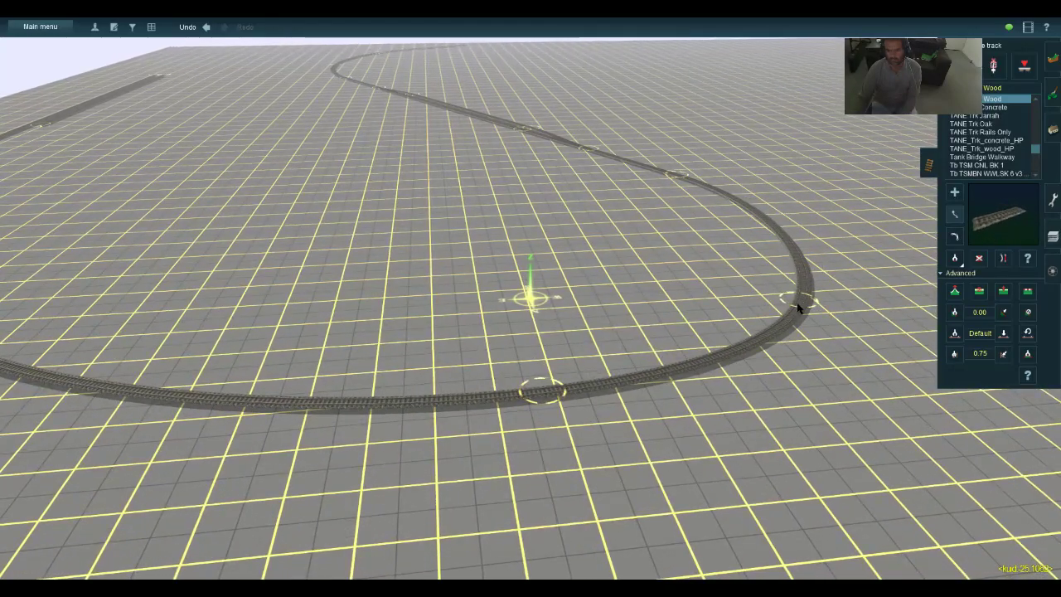
{"action": "key", "text": "Left"}
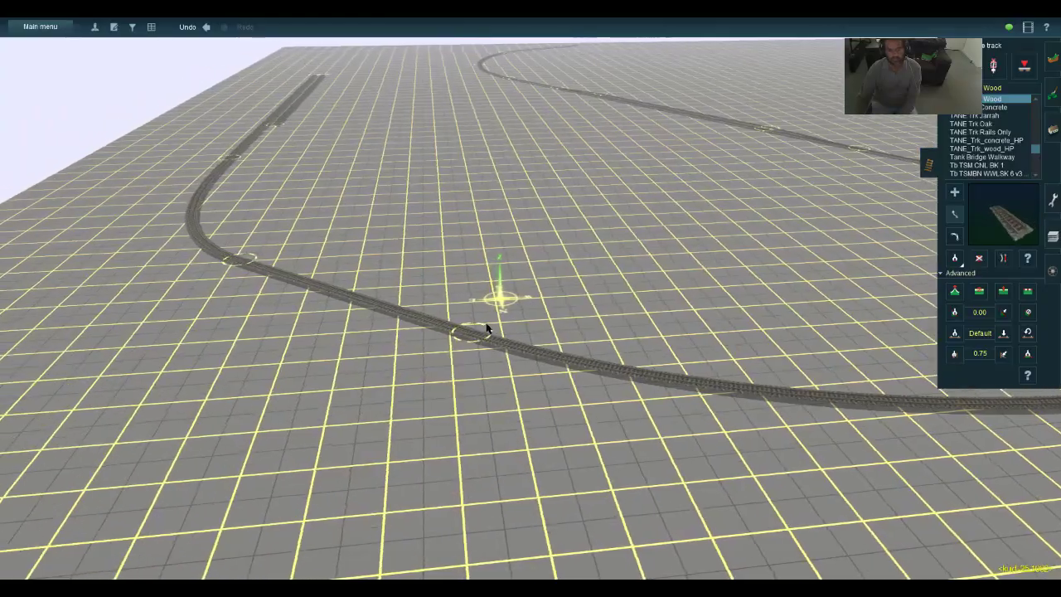
{"action": "key", "text": "Left"}
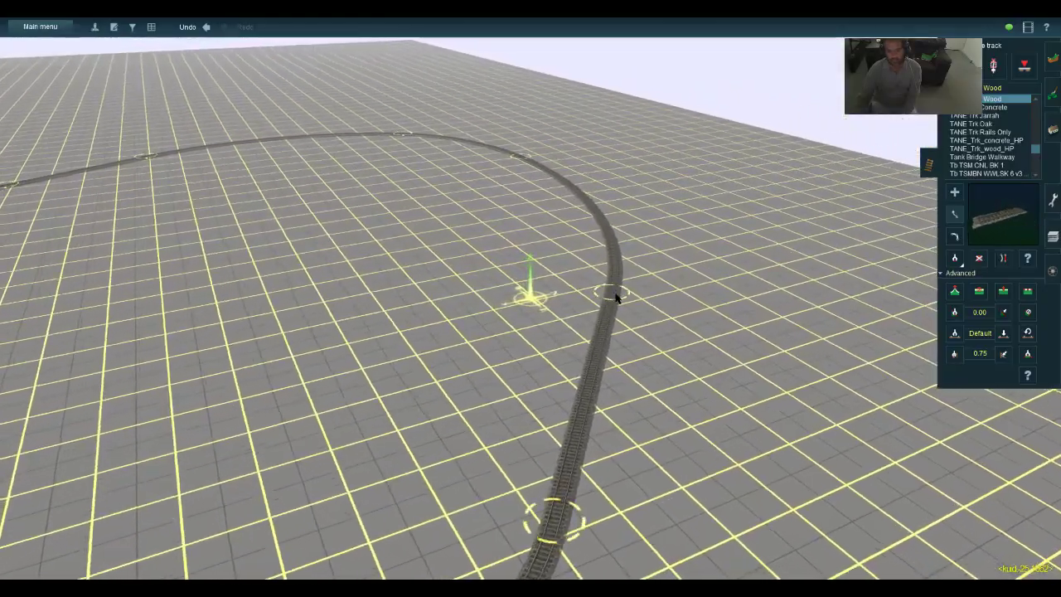
{"action": "left_click_drag", "start_coordinate": [632, 309], "coordinate": [635, 313]}
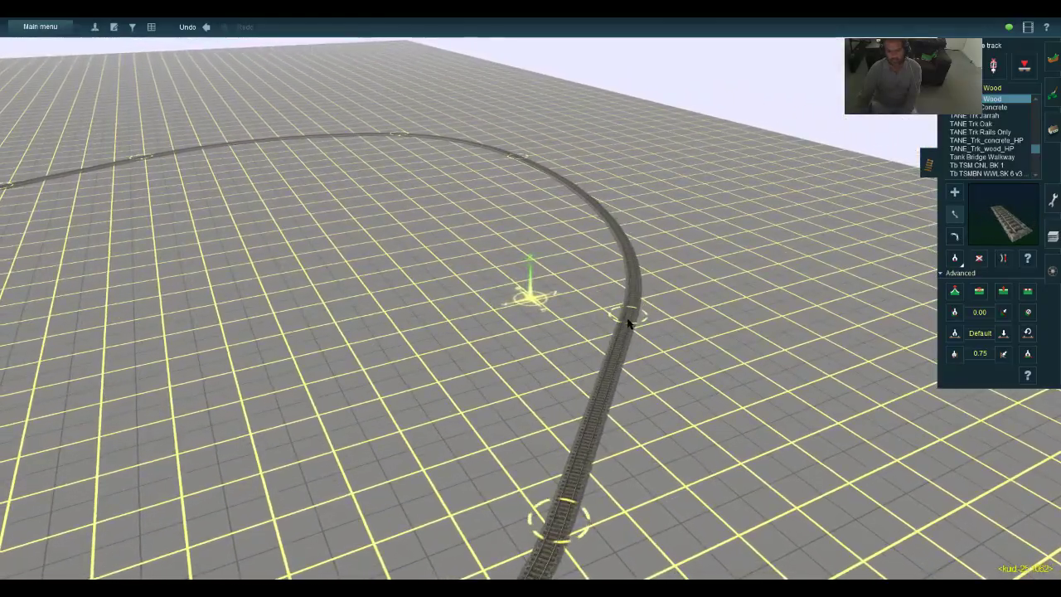
Pull the two spline points on the wide bend's far side inward to ease the curve toward the parallel tracks
{"action": "key", "text": "Left"}
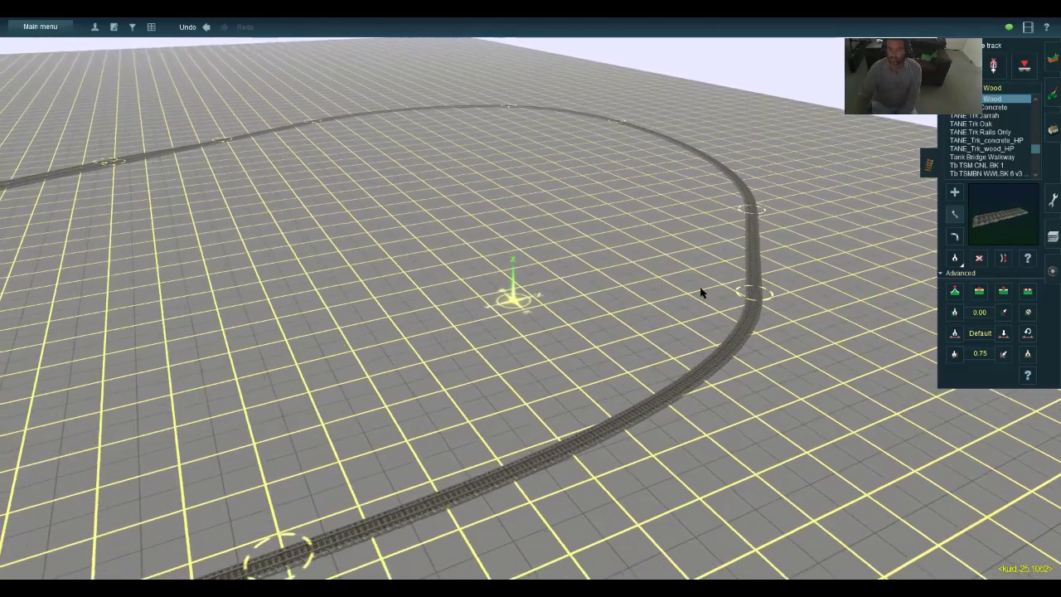
{"action": "left_click_drag", "start_coordinate": [753, 296], "coordinate": [672, 313]}
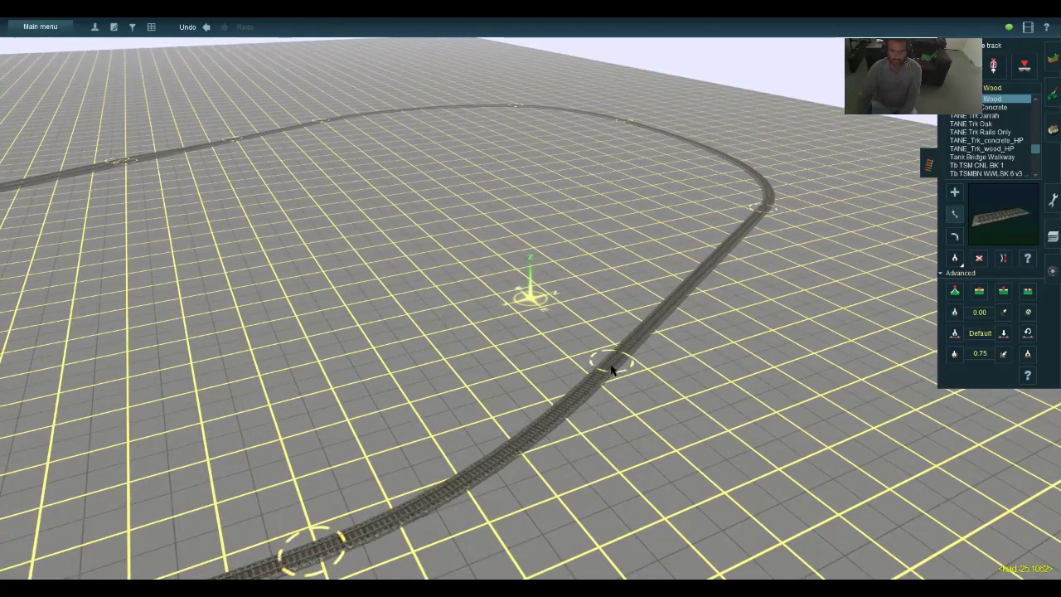
{"action": "key", "text": "s"}
{"action": "key", "text": "w"}
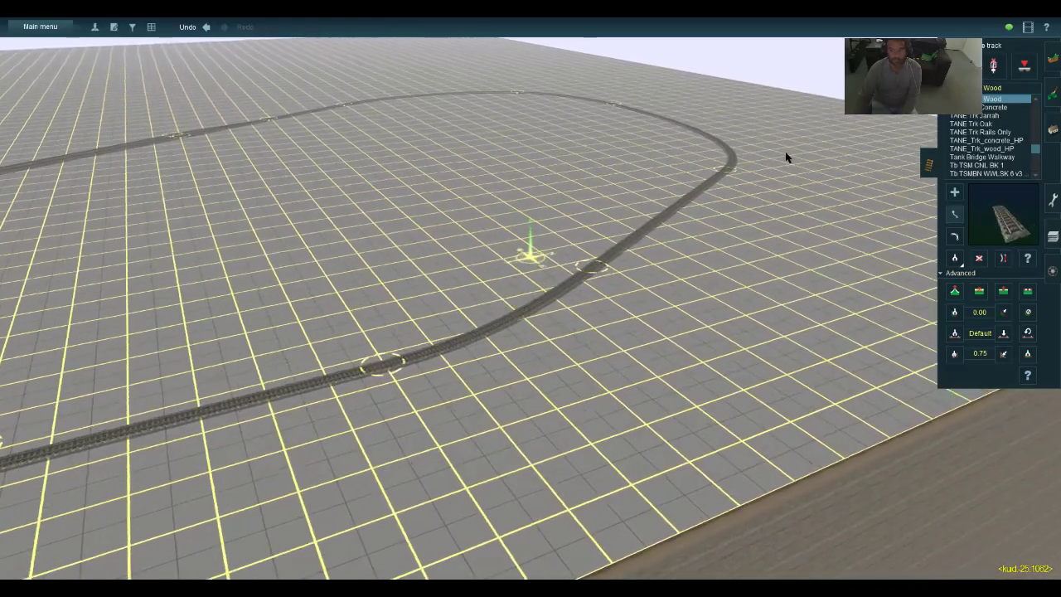
{"action": "left_click_drag", "start_coordinate": [753, 189], "coordinate": [661, 214]}
{"action": "key", "text": "w"}
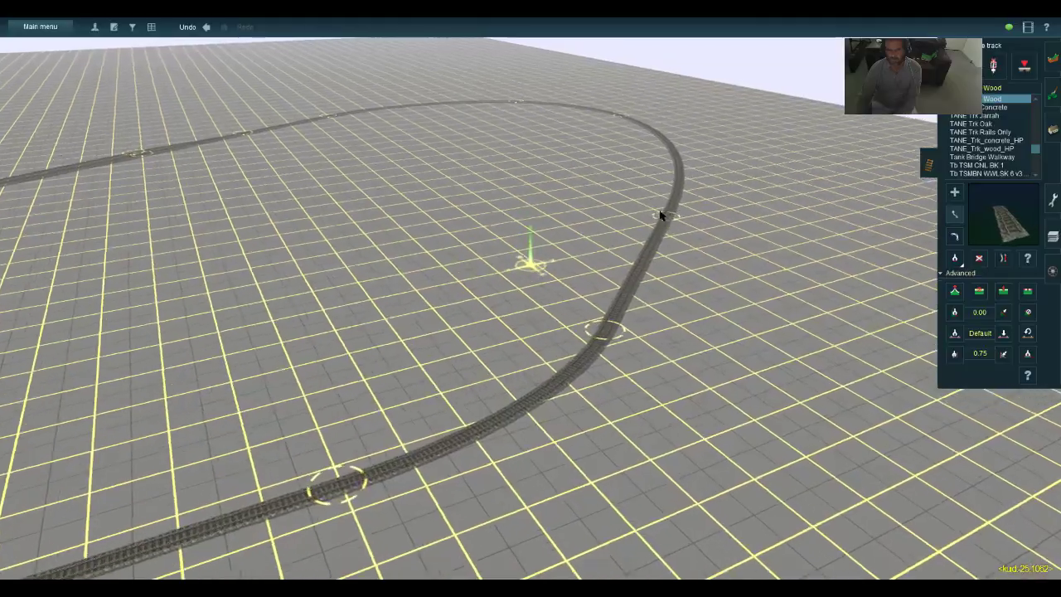
{"action": "key", "text": "s"}
{"action": "key", "text": "w"}
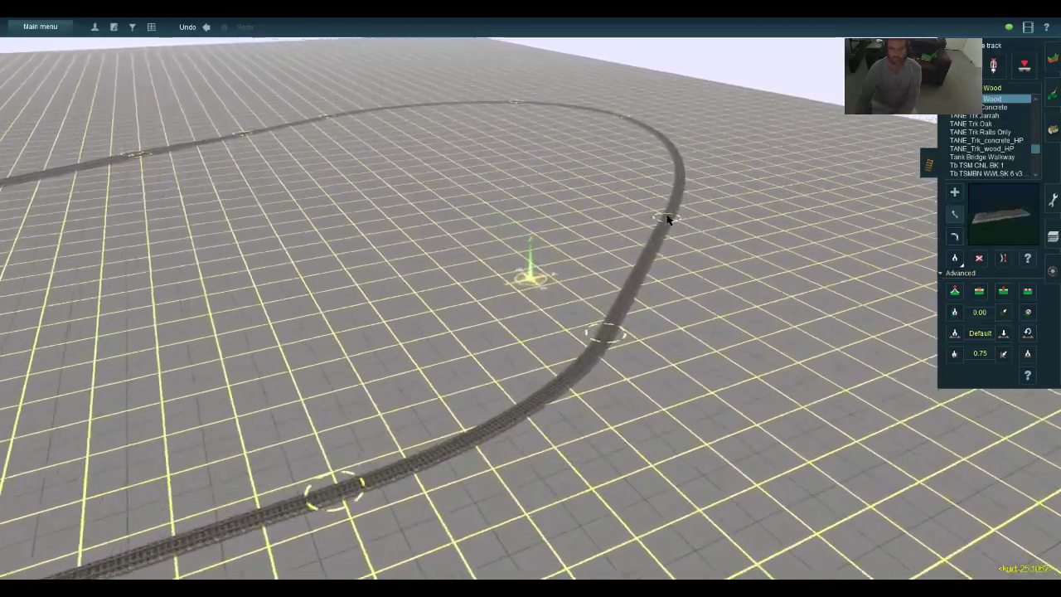
Examine the route from the wide bend along the parallel tracks and the passing loop to the open end for smoothness
{"action": "key", "text": "w"}
{"action": "key", "text": "s"}
{"action": "key", "text": "Right"}
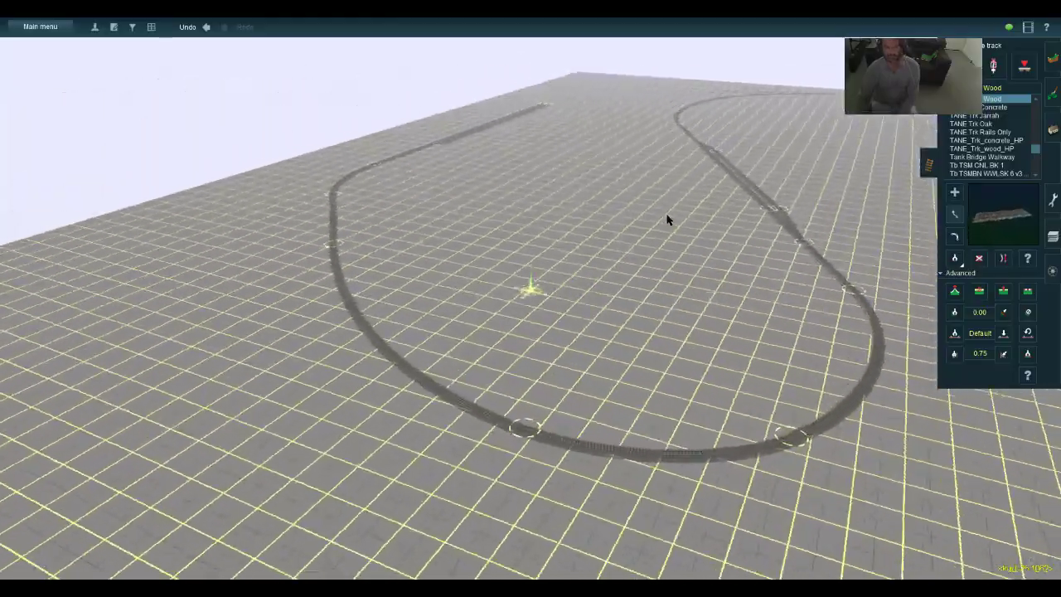
{"action": "key", "text": "w"}
{"action": "key", "text": "a"}
{"action": "key", "text": "Right"}
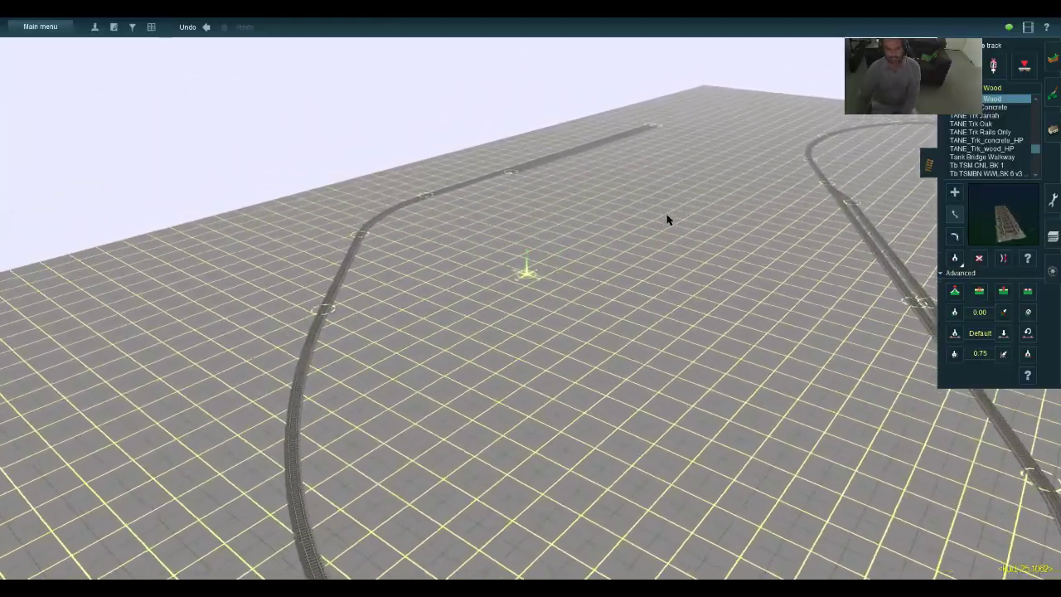
{"action": "key", "text": "Right"}
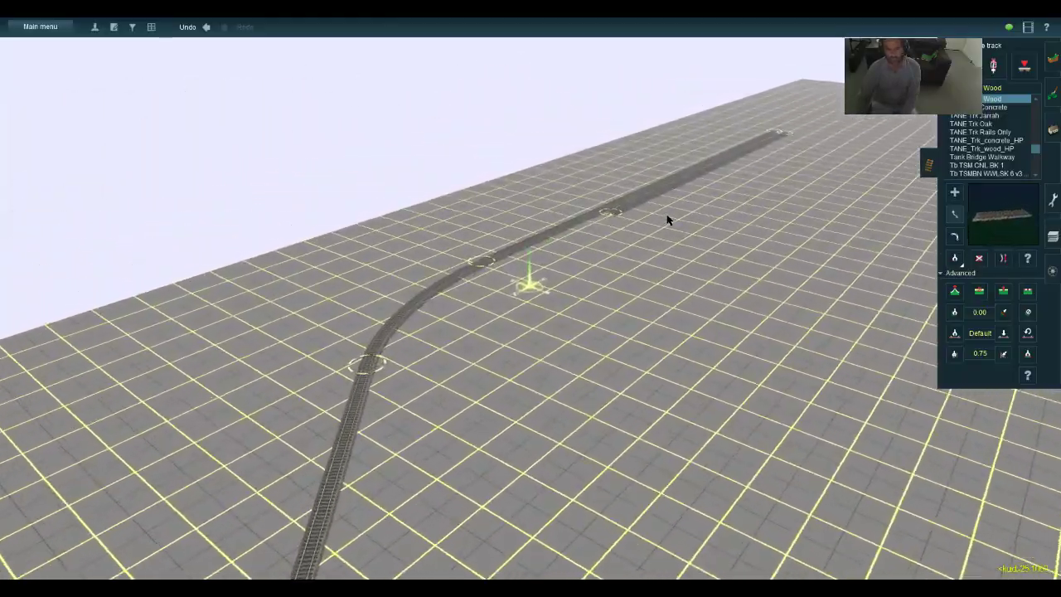
{"action": "key", "text": "Right"}
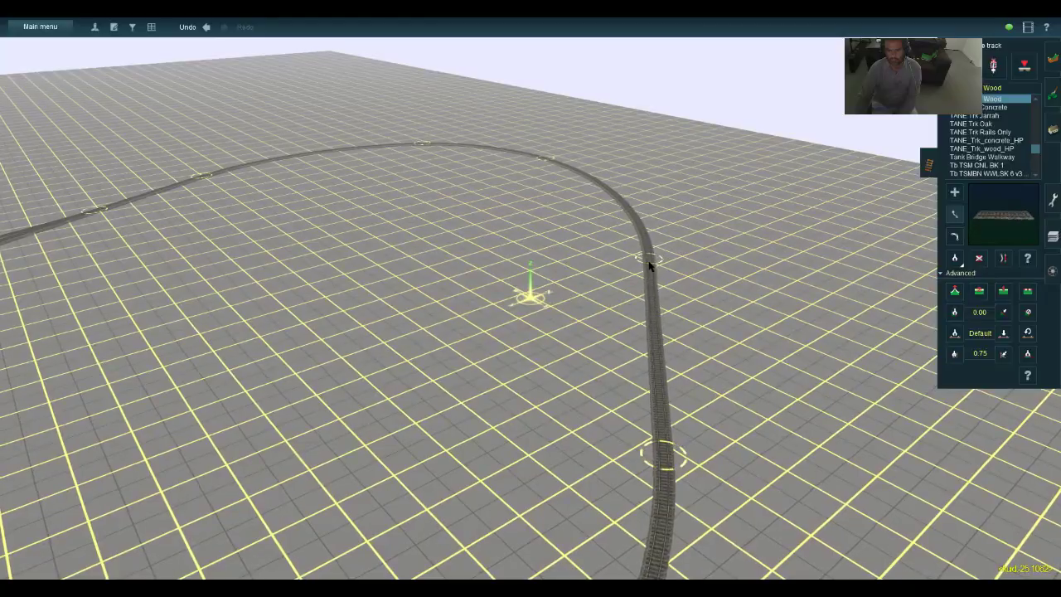
{"action": "key", "text": "Left"}
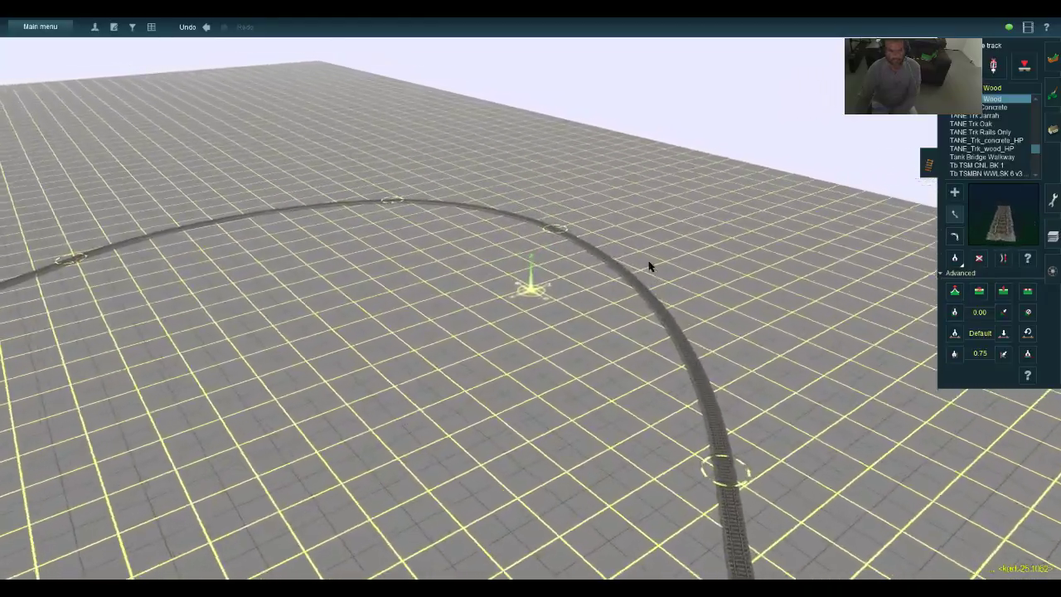
{"action": "key", "text": "Right"}
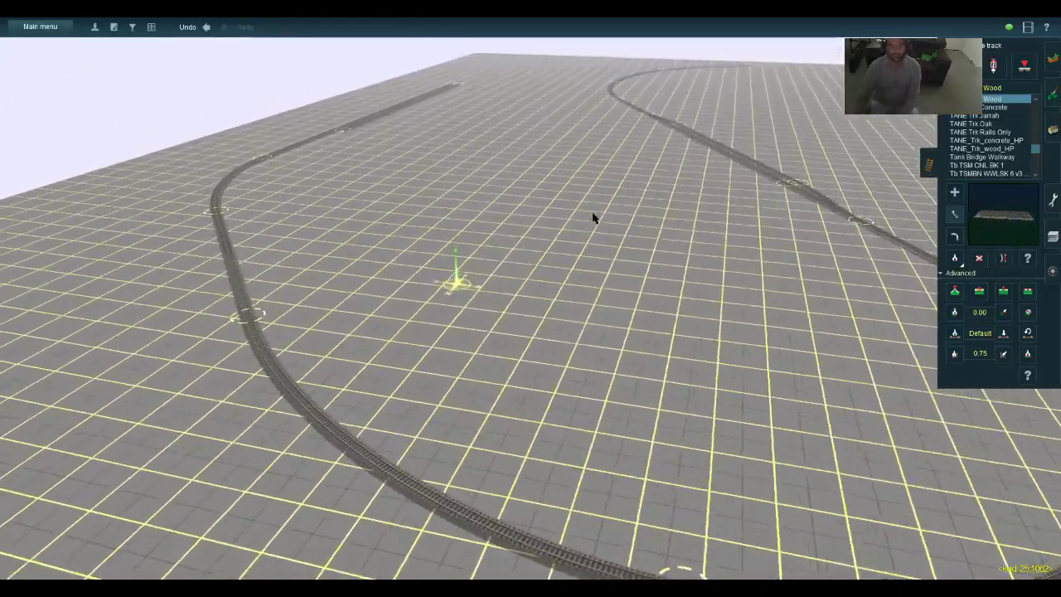
{"action": "key", "text": "Right"}
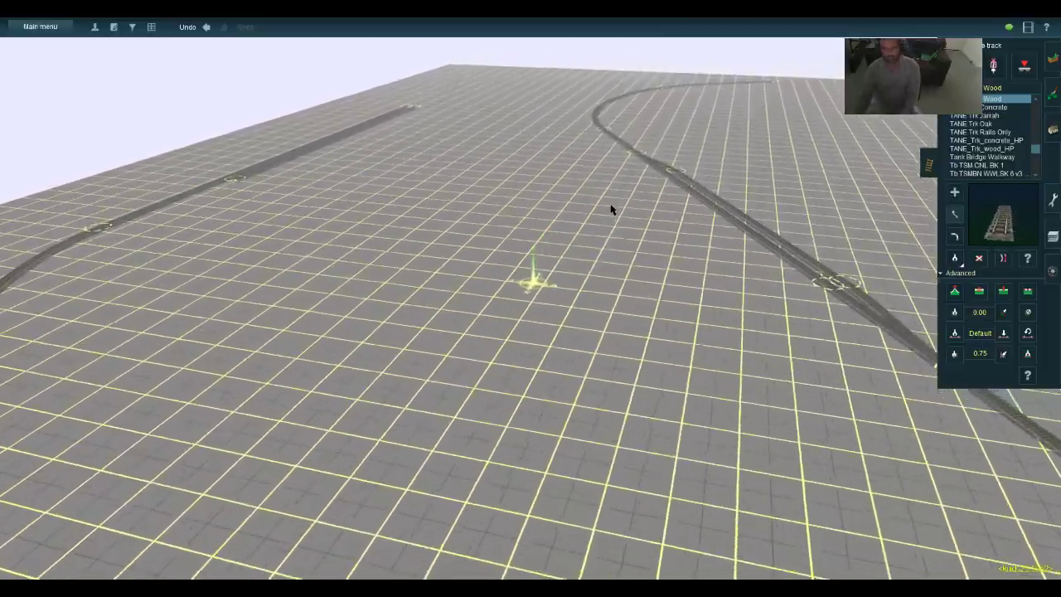
{"action": "key", "text": "Right"}
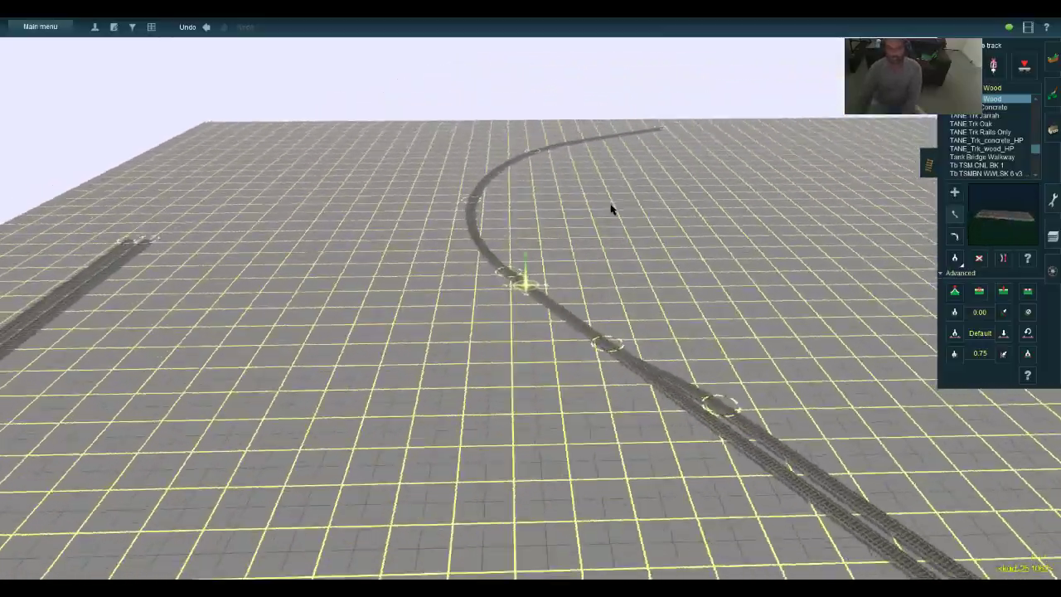
{"action": "key", "text": "Right"}
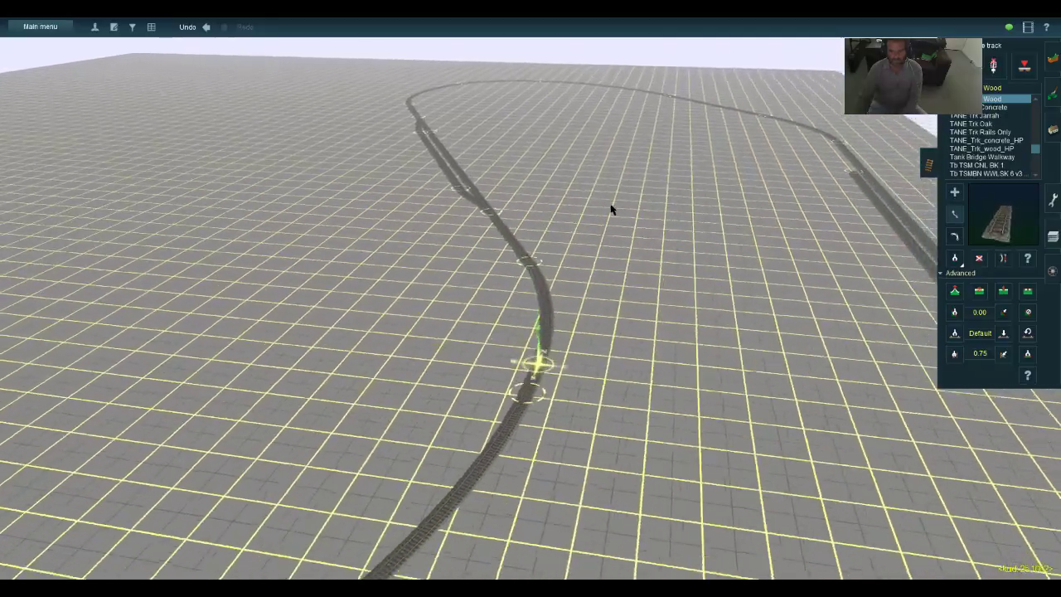
Reposition the spline point on the curve closest to the route's open end to soften the bend
{"action": "key", "text": "Right"}
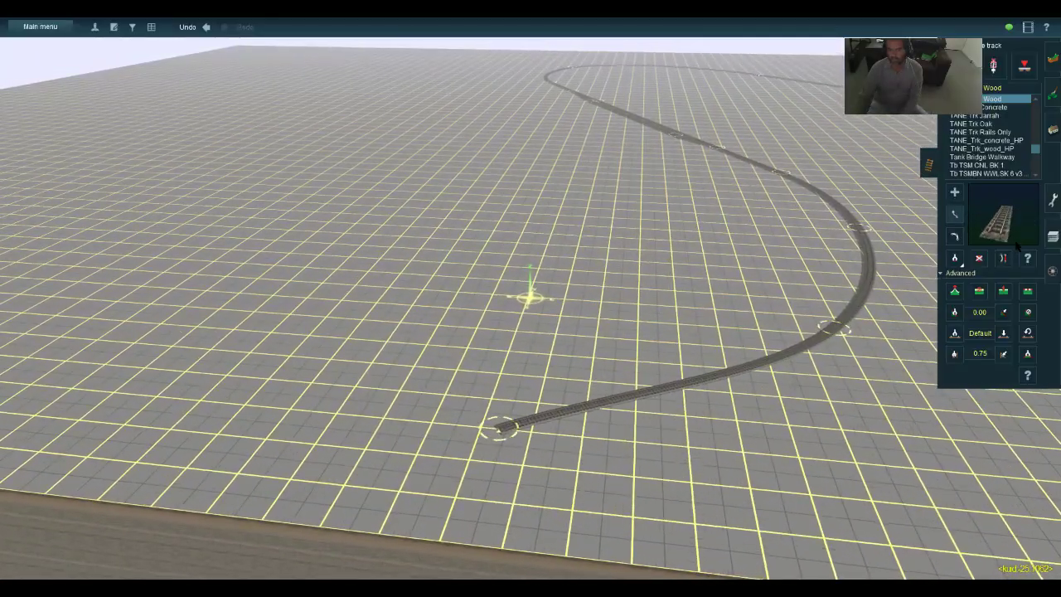
{"action": "key", "text": "Right"}
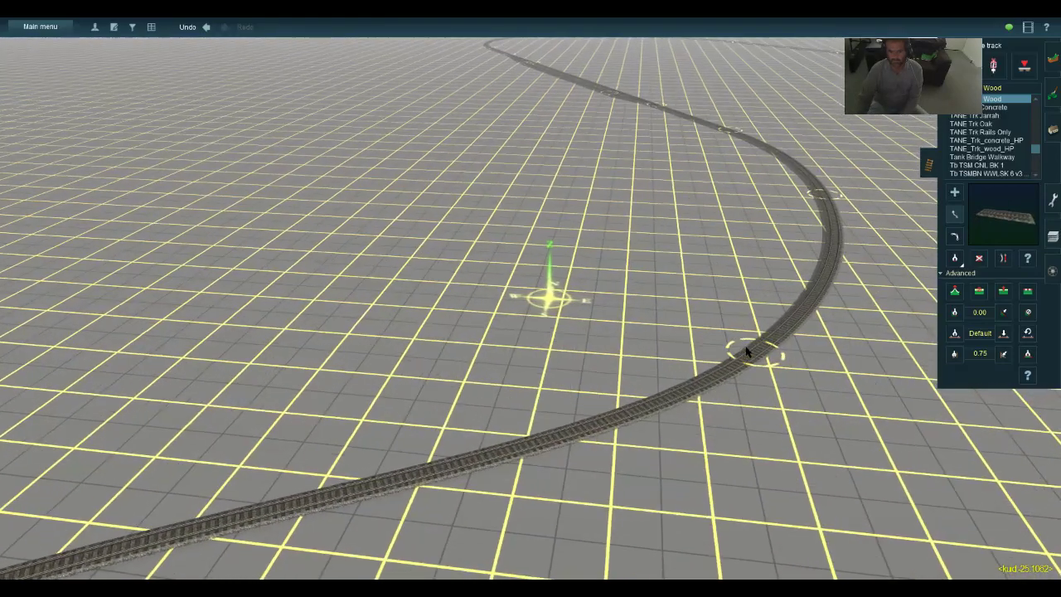
{"action": "key", "text": "Right"}
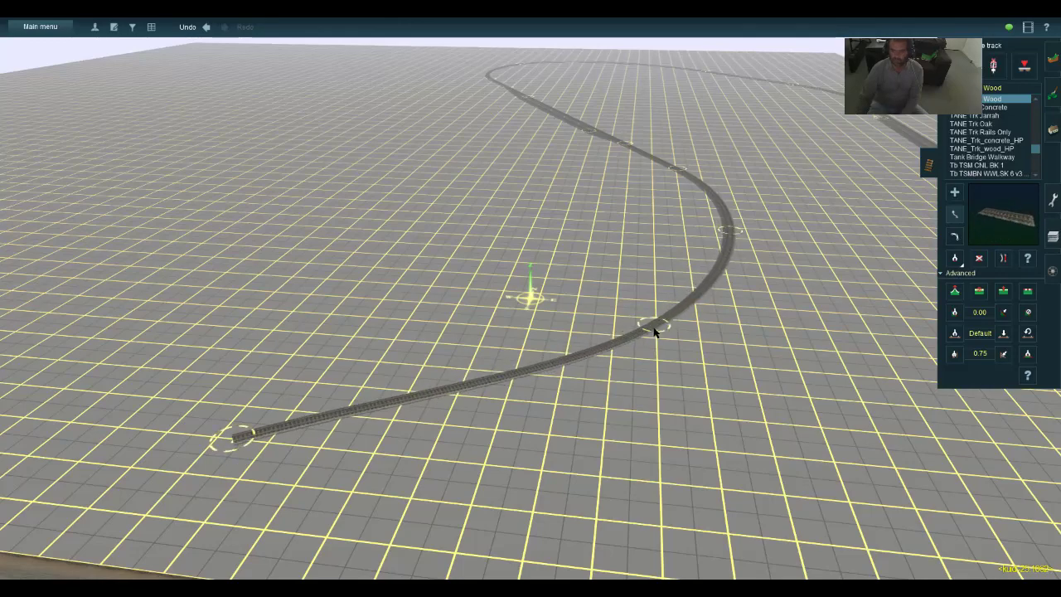
{"action": "key", "text": "Right"}
Extend the route's open end with a new track section and straighten that section
{"action": "right_click_drag", "start_coordinate": [685, 284], "coordinate": [688, 319]}
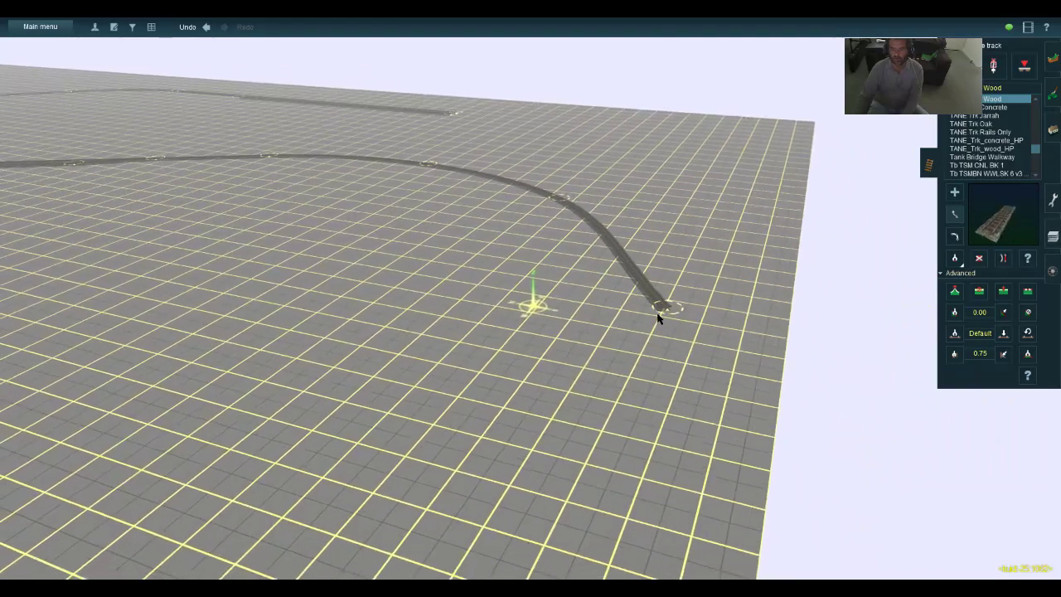
{"action": "left_click_drag", "start_coordinate": [658, 314], "coordinate": [467, 456]}
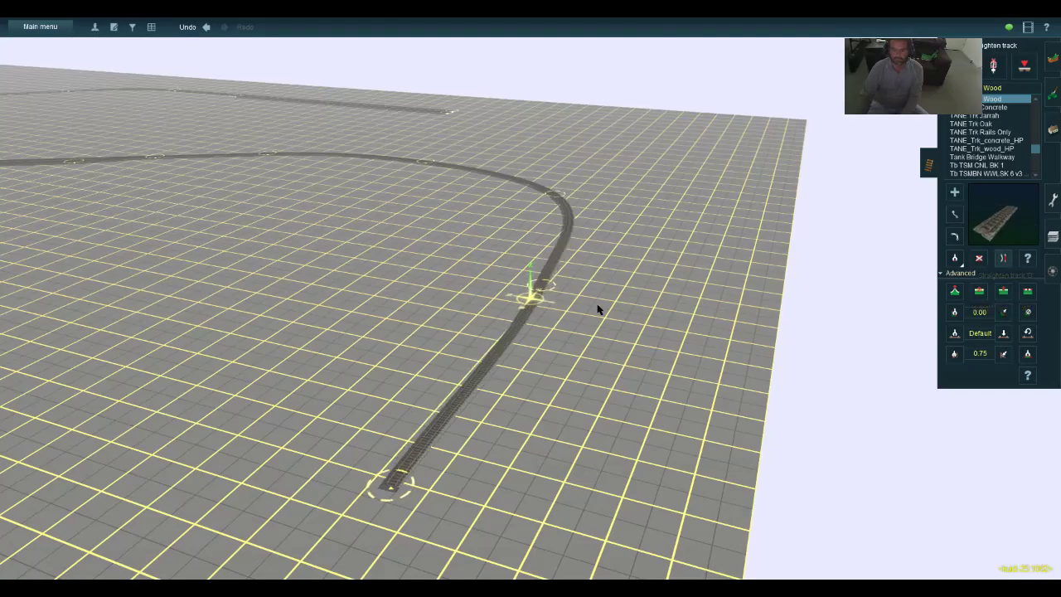
{"action": "key", "text": "Up"}
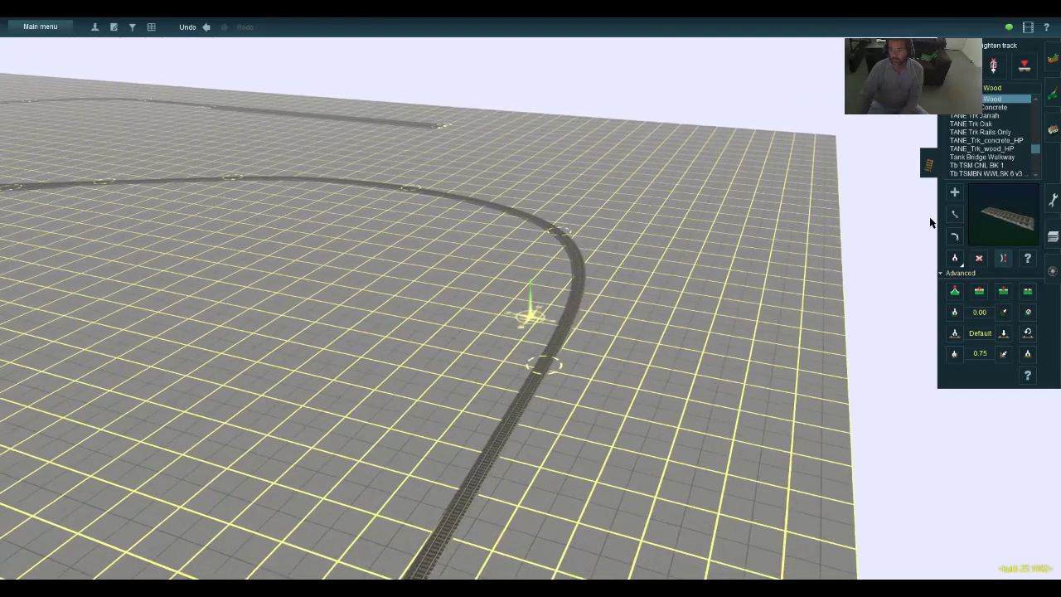
{"action": "key", "text": "Down"}
Move the spline points on the bend before the straightened extension to round out the curve
{"action": "left_click", "coordinate": [955, 215]}
{"action": "right_click_drag", "start_coordinate": [638, 246], "coordinate": [653, 205]}
{"action": "left_click_drag", "start_coordinate": [653, 205], "coordinate": [621, 191]}
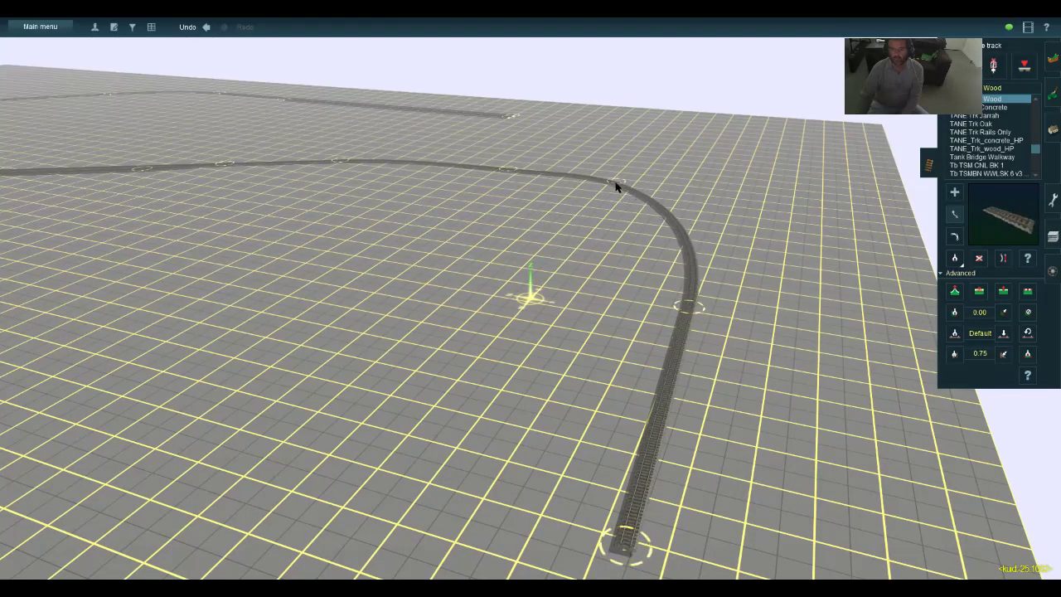
{"action": "right_click_drag", "start_coordinate": [615, 187], "coordinate": [640, 259]}
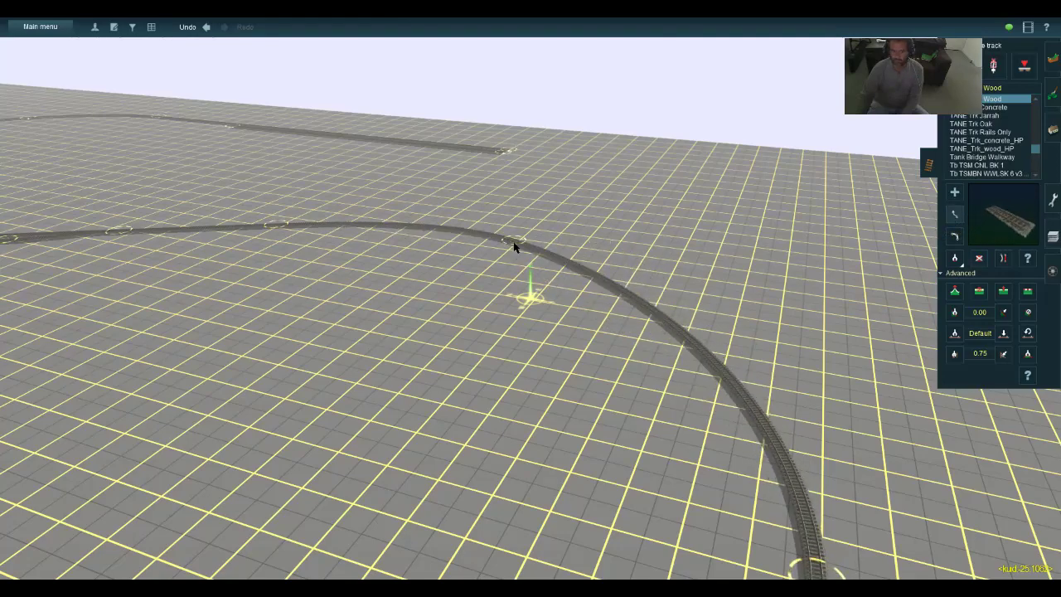
{"action": "key", "text": "Down"}
{"action": "left_click_drag", "start_coordinate": [720, 376], "coordinate": [654, 354]}
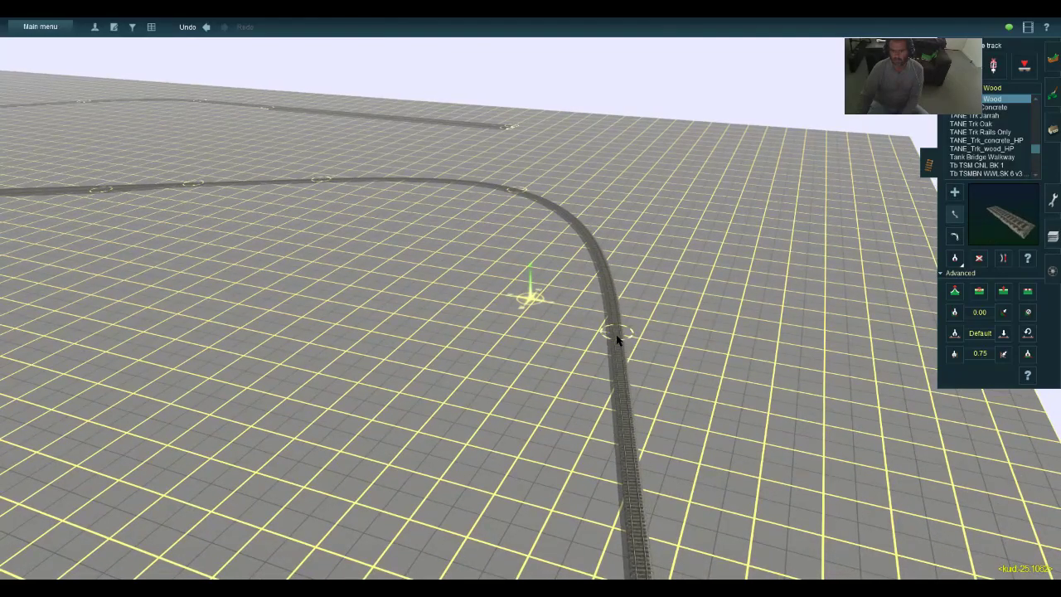
Swing the extension's open end inward and adjust the spline point before it to align with the bend
{"action": "key", "text": "Down"}
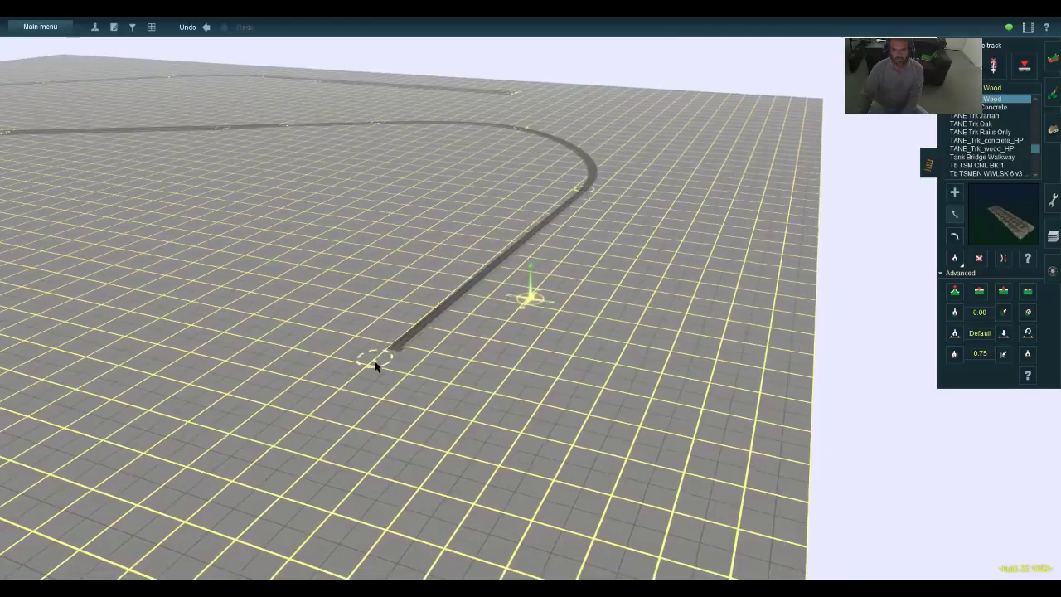
{"action": "key", "text": "Up"}
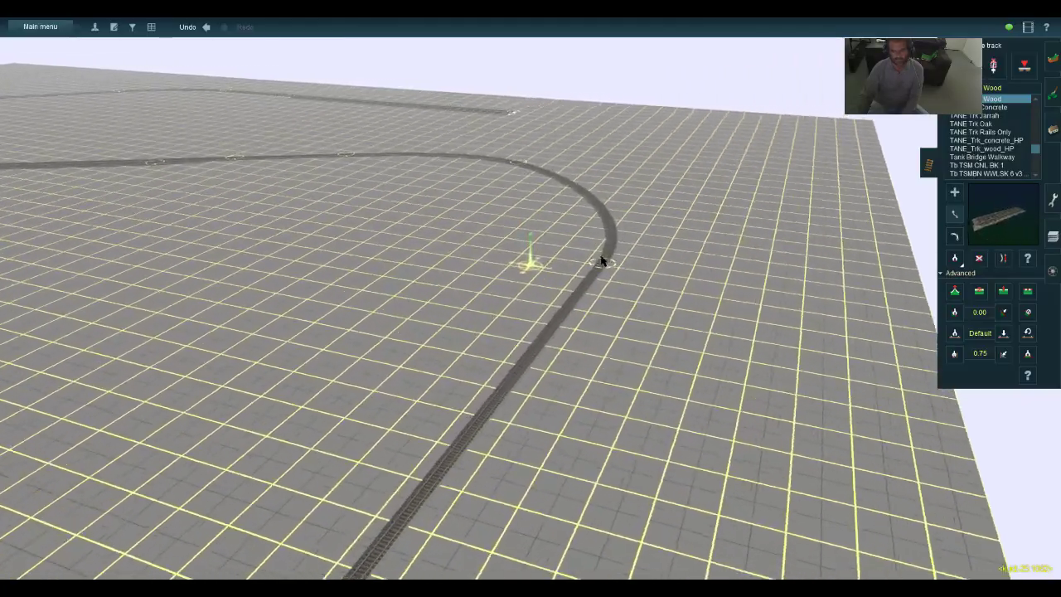
{"action": "key", "text": "Left"}
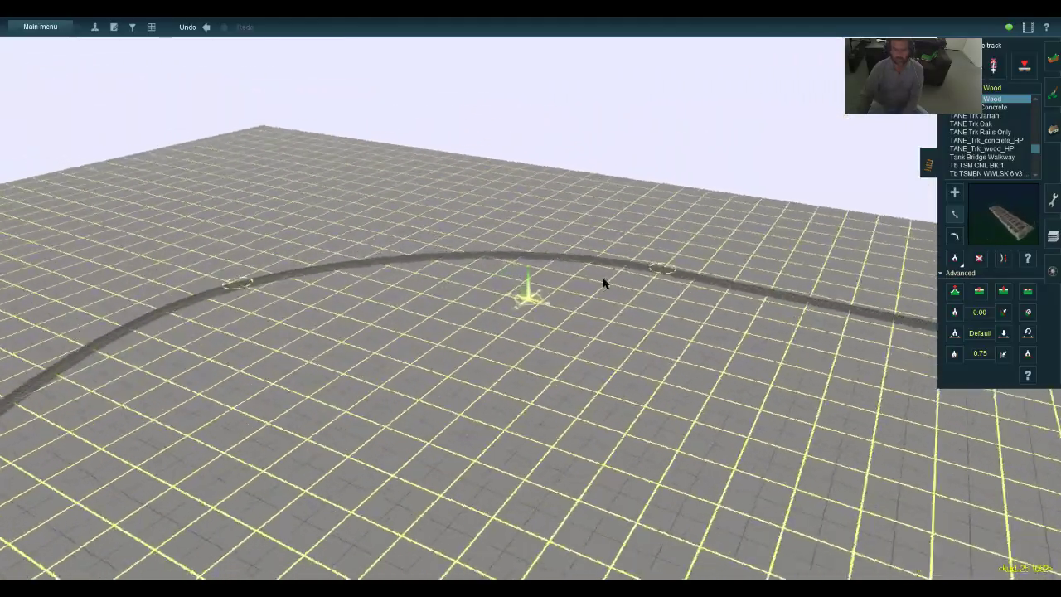
Inspect the route's bends and the extended section up to its open end for smooth alignment
{"action": "key", "text": "Left"}
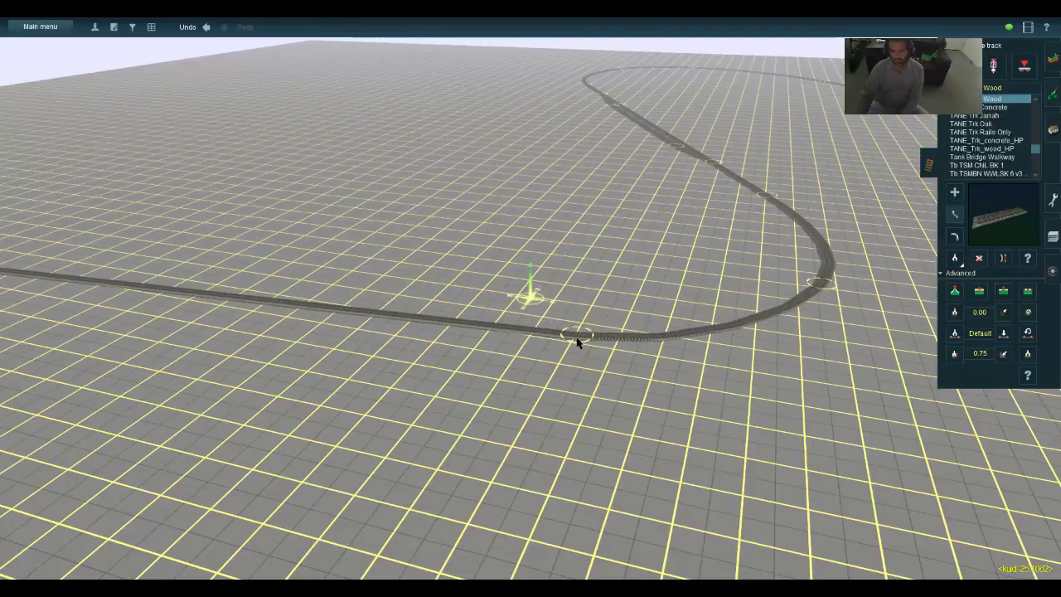
{"action": "key", "text": "Left"}
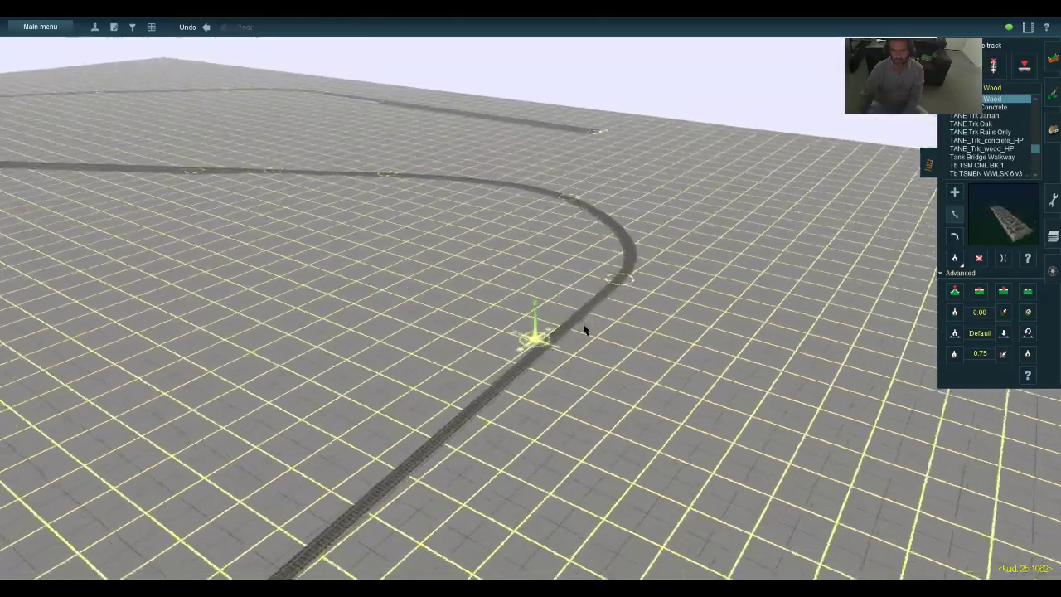
{"action": "key", "text": "Left"}
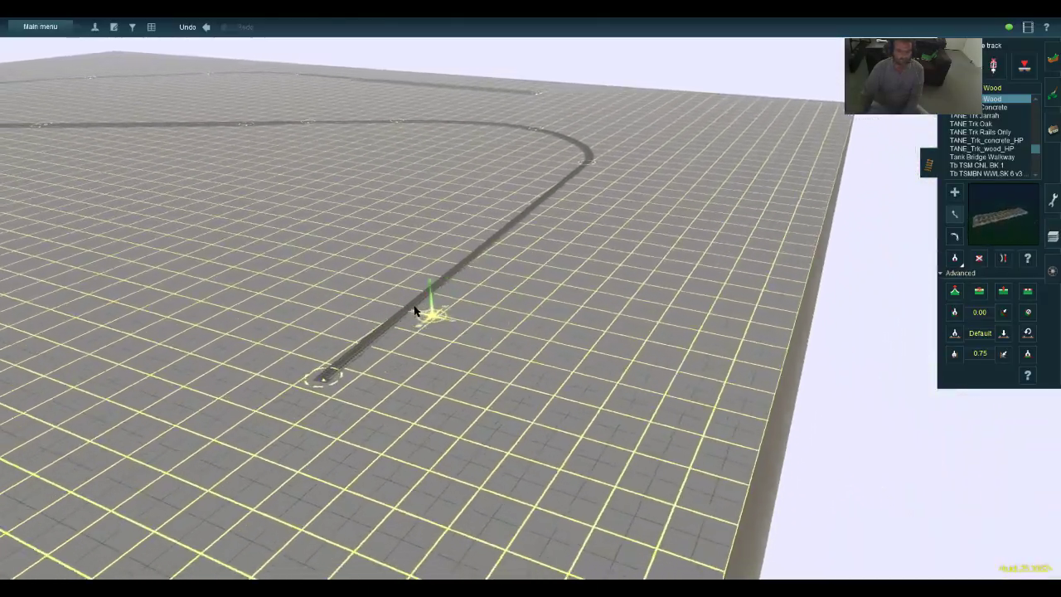
{"action": "key", "text": "Left"}
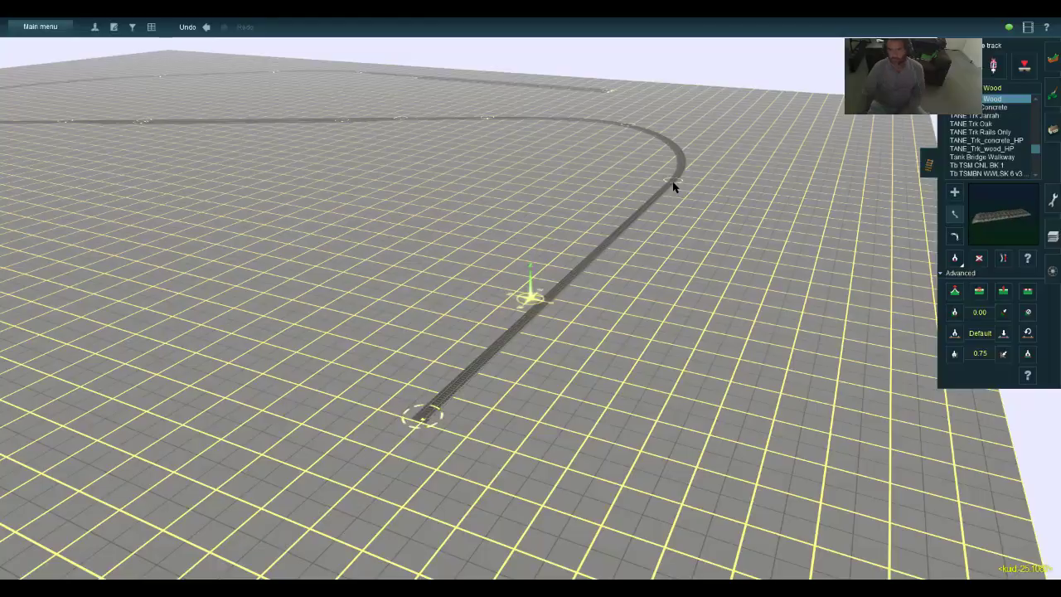
{"action": "key", "text": "Up"}
{"action": "key", "text": "Right"}
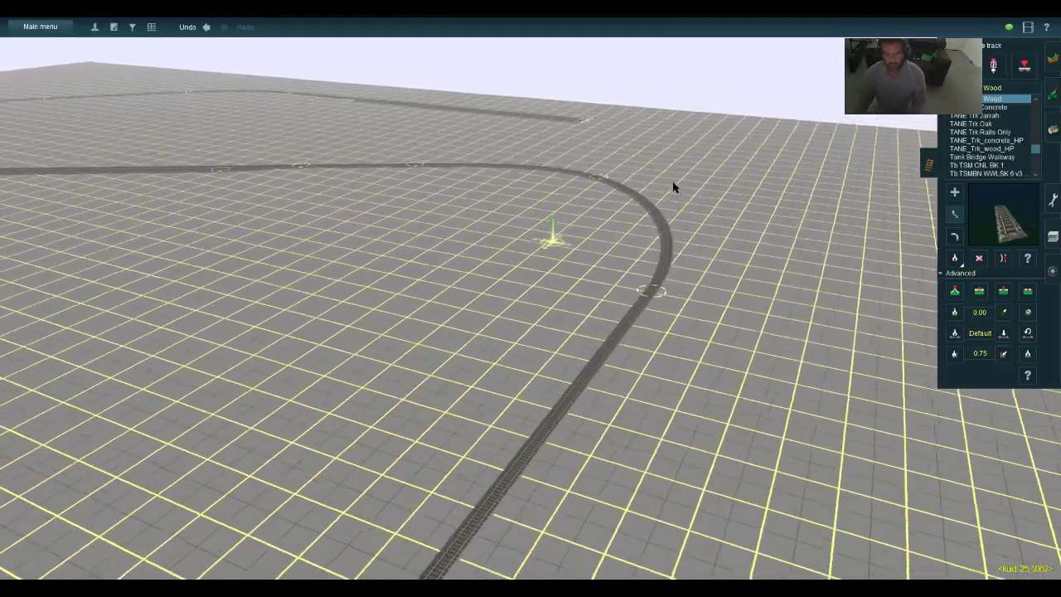
{"action": "key", "text": "Left"}
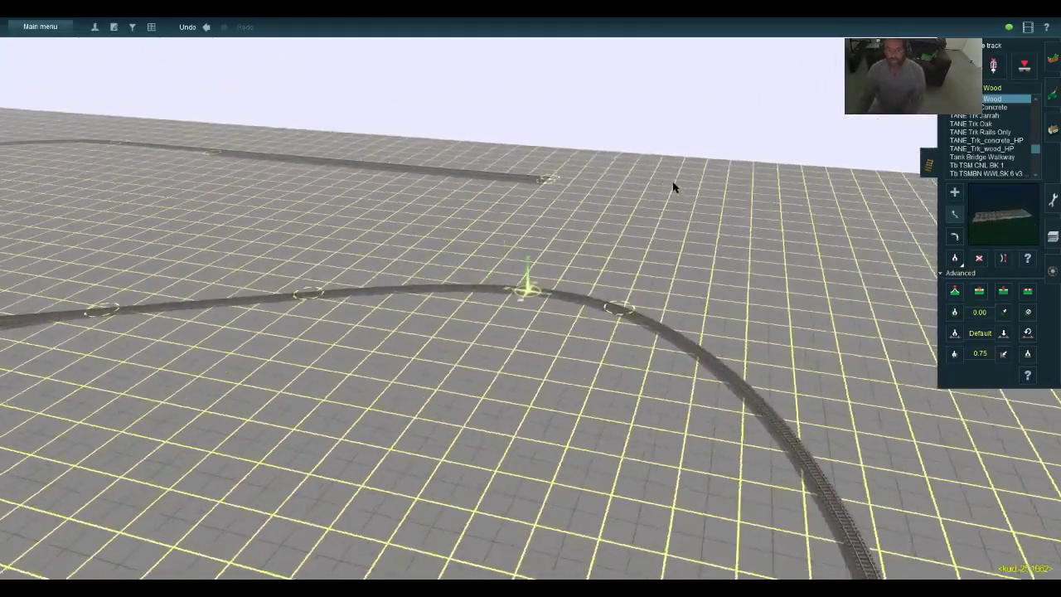
{"action": "key", "text": "Left"}
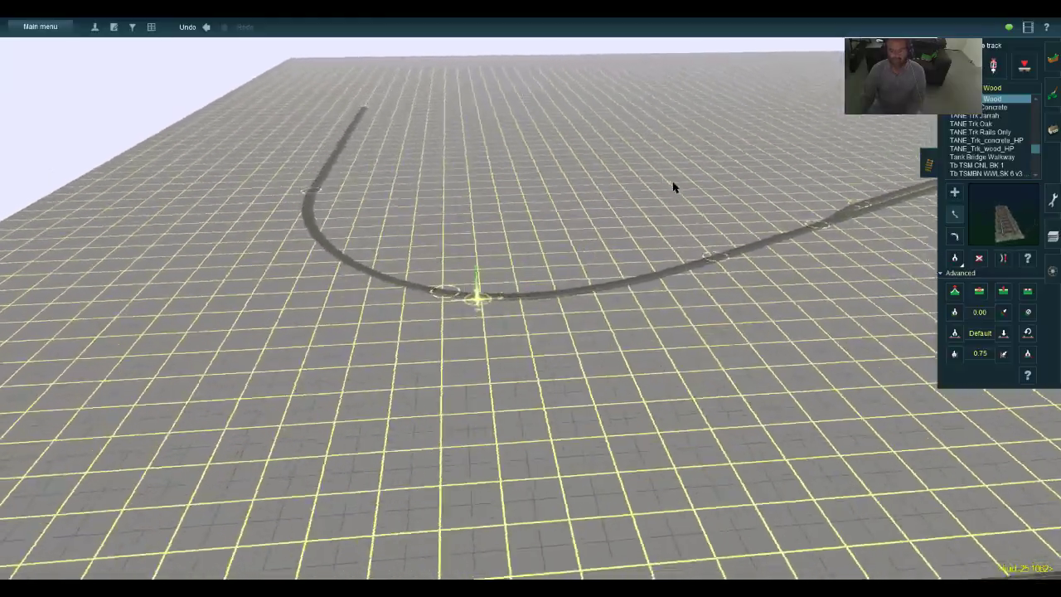
{"action": "key", "text": "Left"}
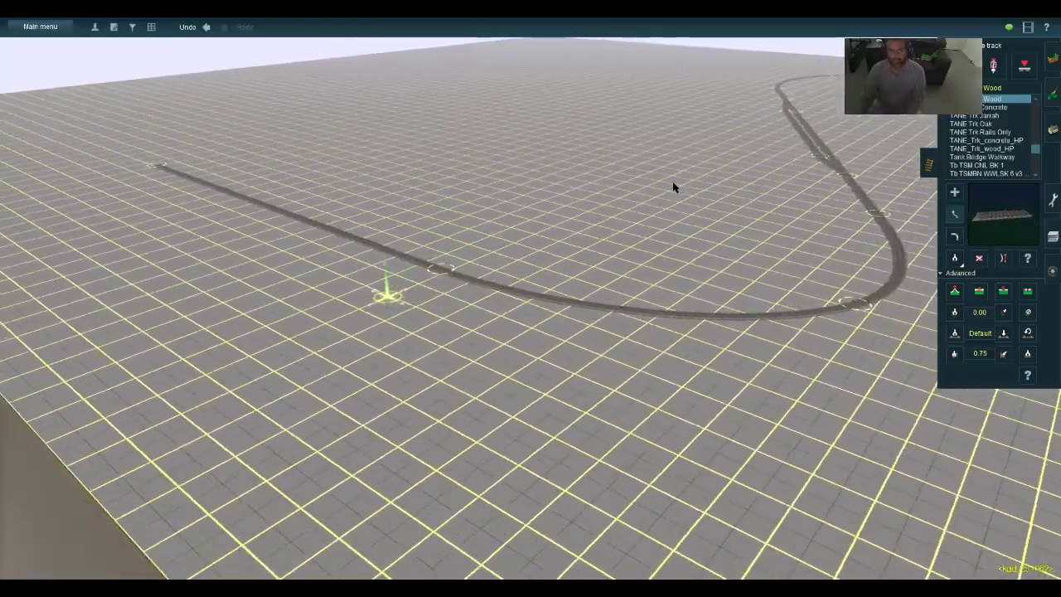
{"action": "key", "text": "w"}
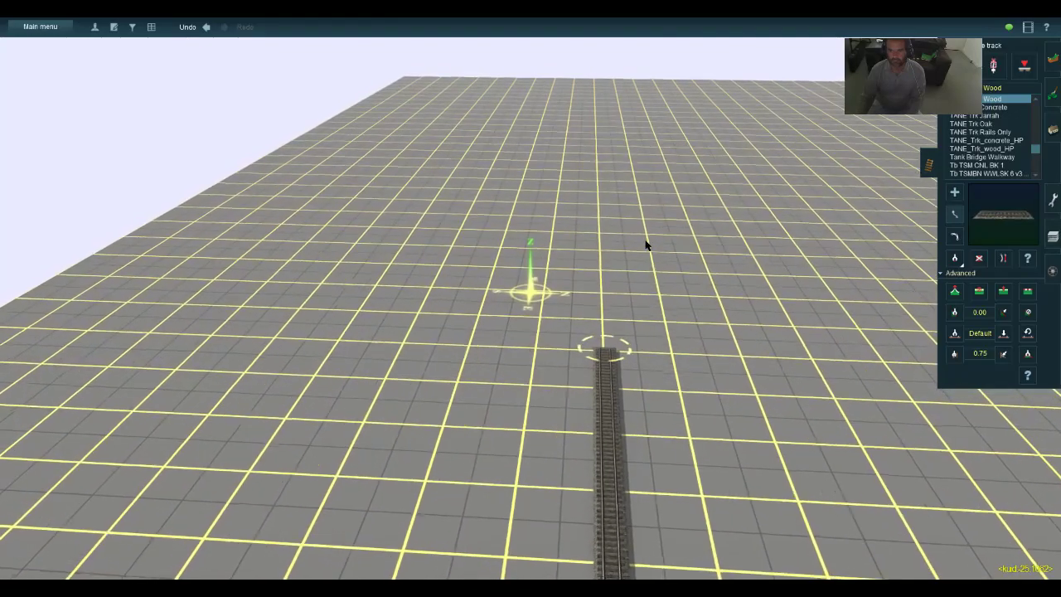
Move the passing loop's spline point closer to the junction so it sits level with the one on the parallel track
{"action": "key", "text": "Right"}
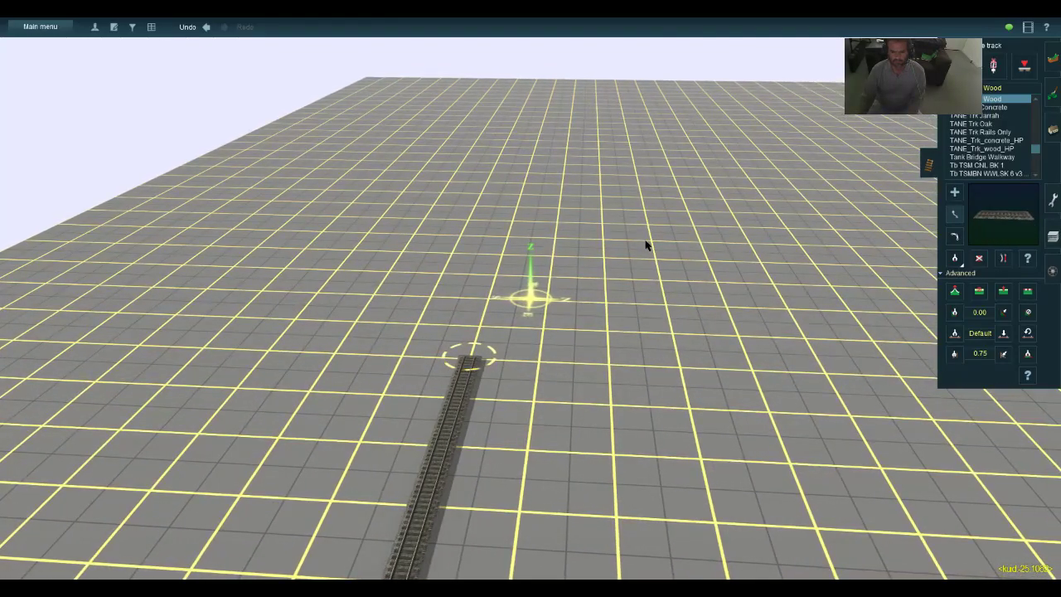
{"action": "key", "text": "Down"}
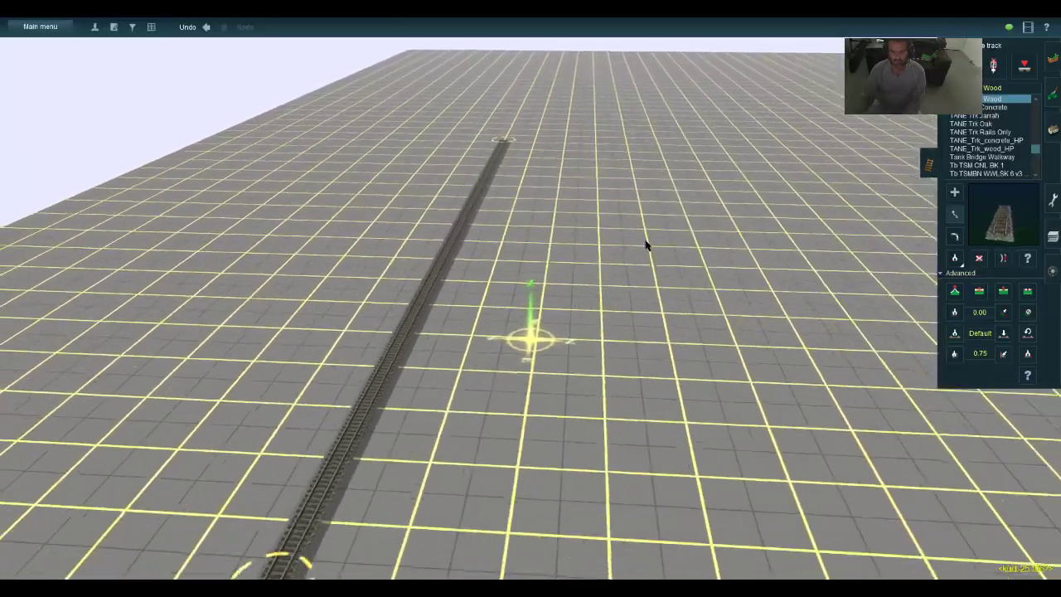
{"action": "key", "text": "Right"}
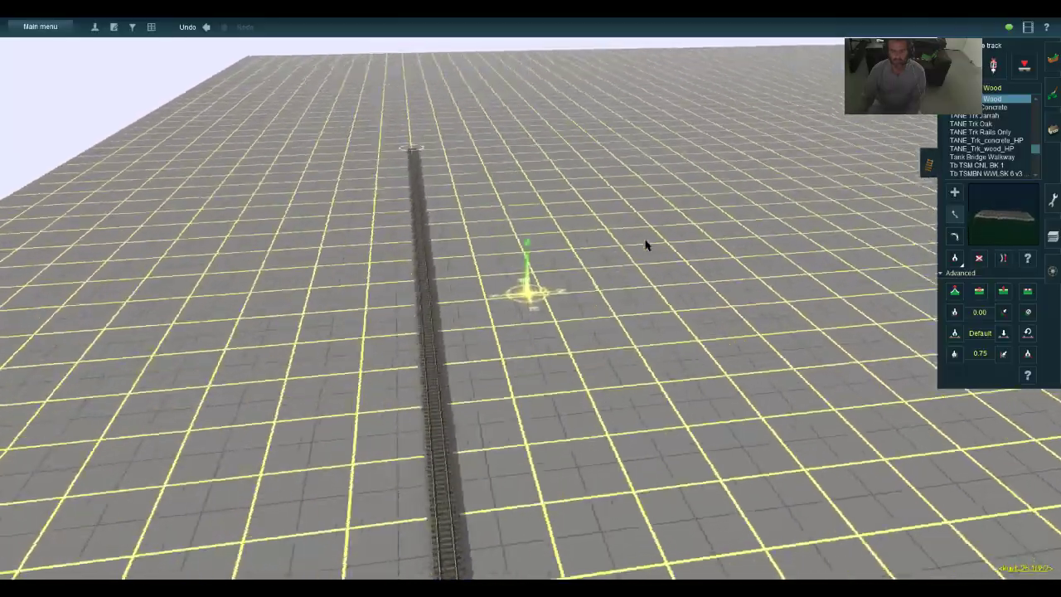
{"action": "key", "text": "Right"}
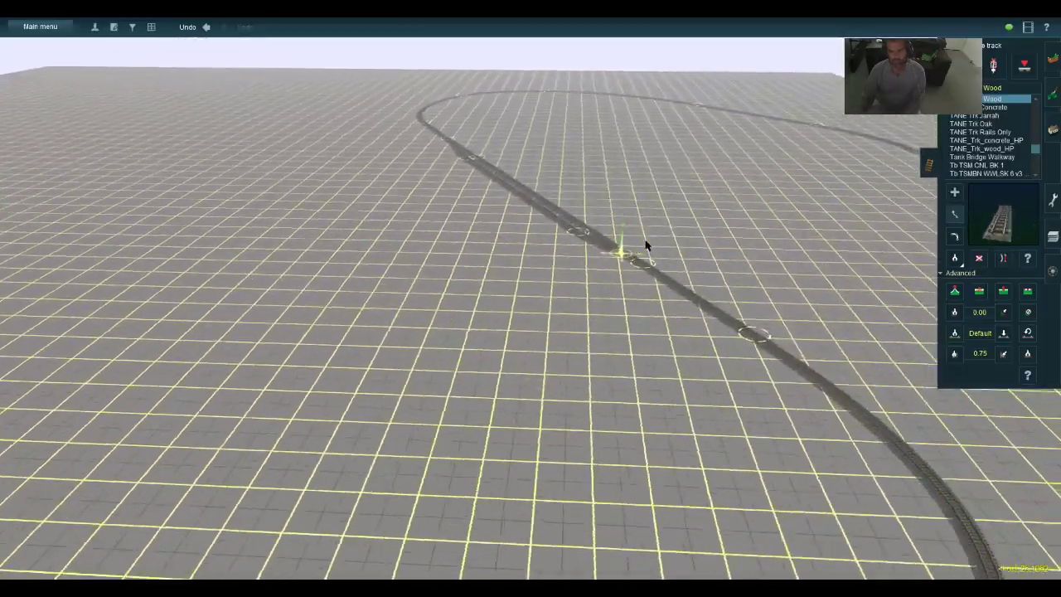
{"action": "key", "text": "Right"}
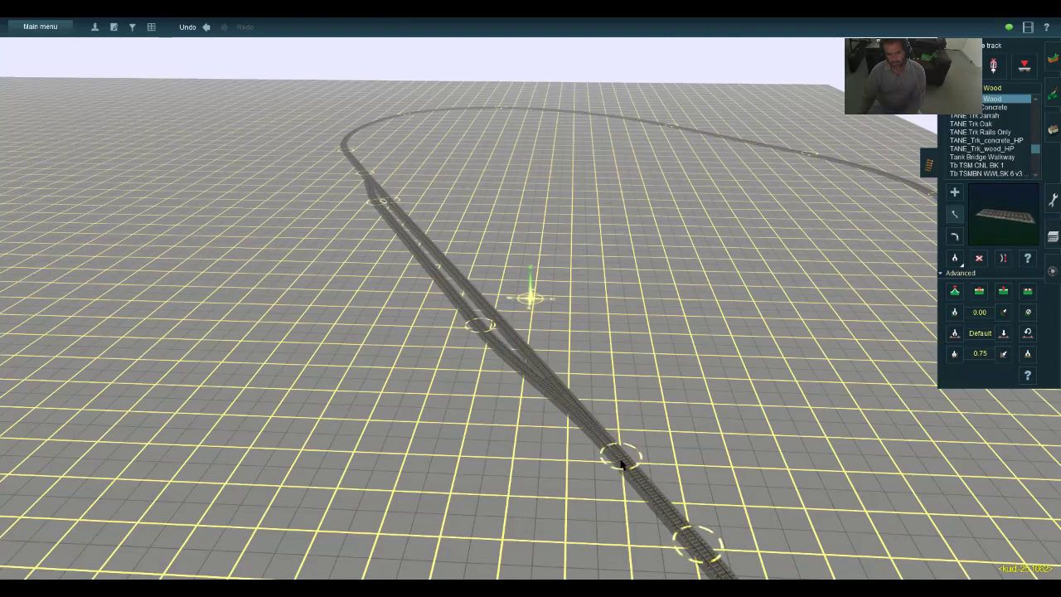
{"action": "left_click_drag", "start_coordinate": [485, 329], "coordinate": [501, 367]}
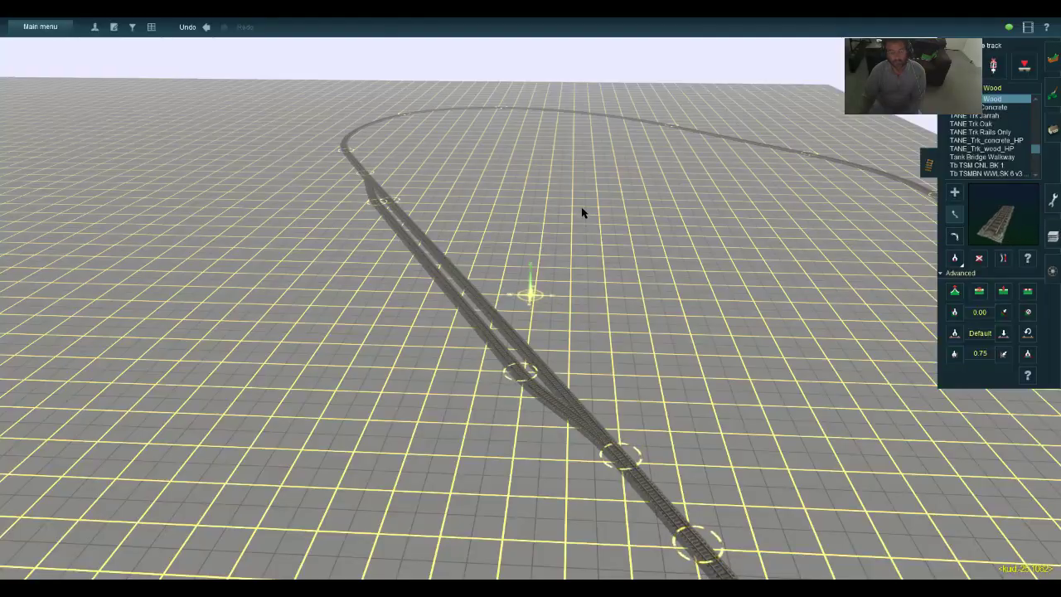
Nudge the spline point on the curve beyond the far end of the passing loop to smooth the bend
{"action": "key", "text": "w"}
{"action": "key", "text": "Right"}
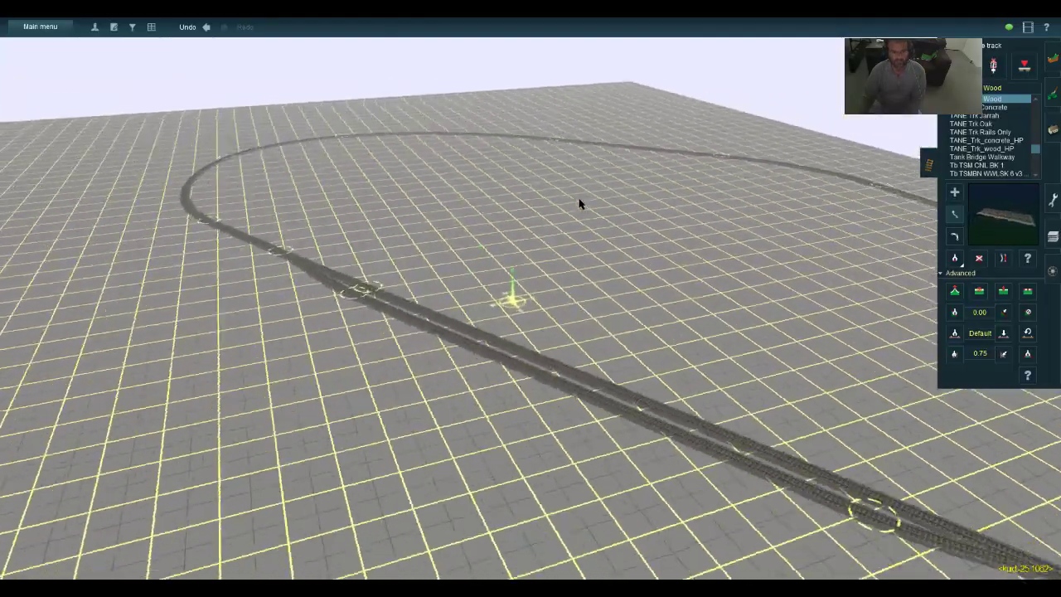
{"action": "key", "text": "Left"}
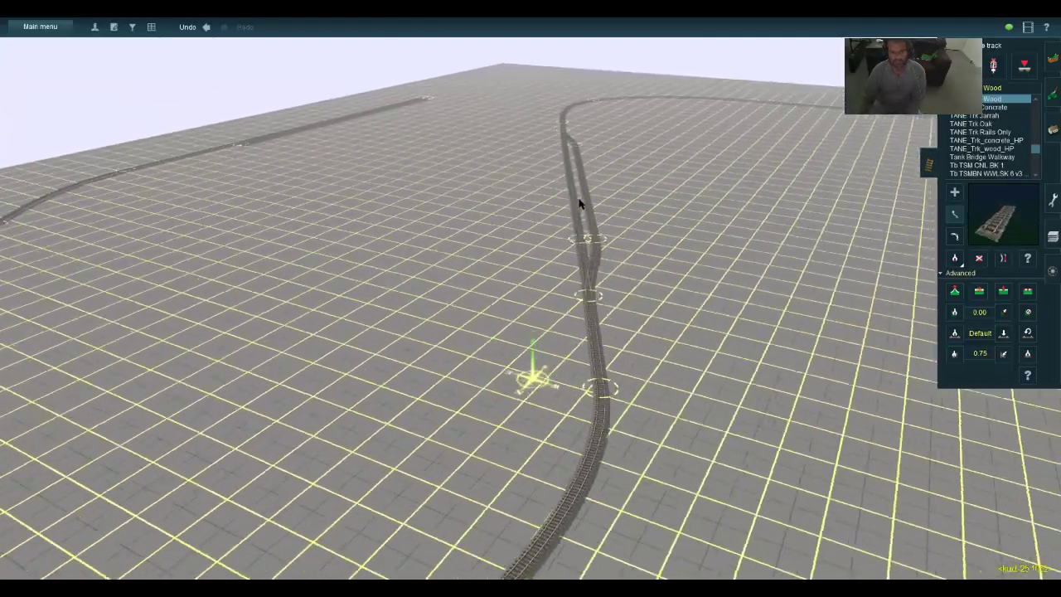
{"action": "key", "text": "s"}
{"action": "key", "text": "w"}
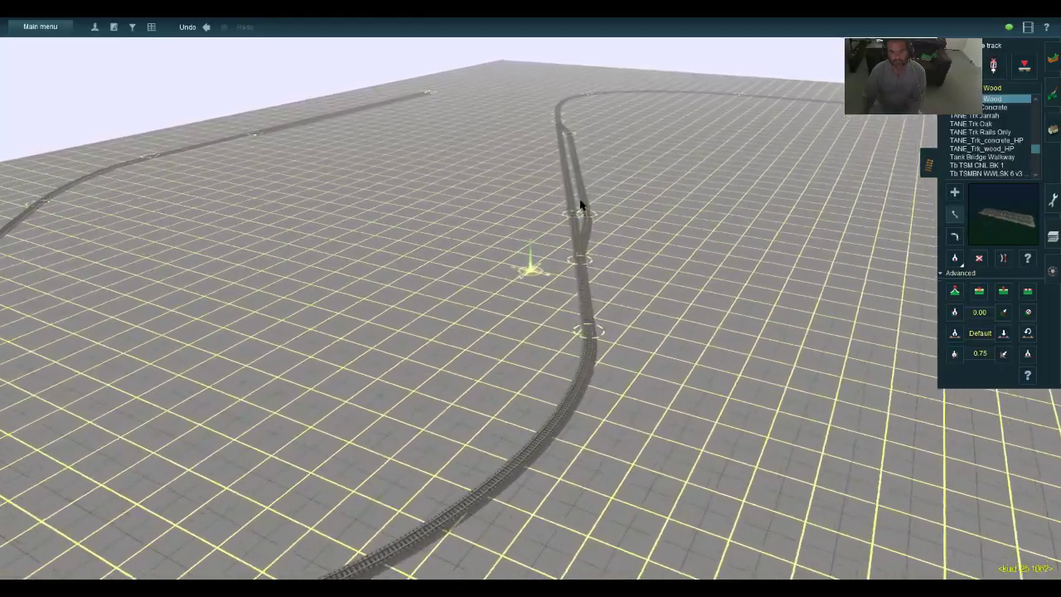
{"action": "key", "text": "w"}
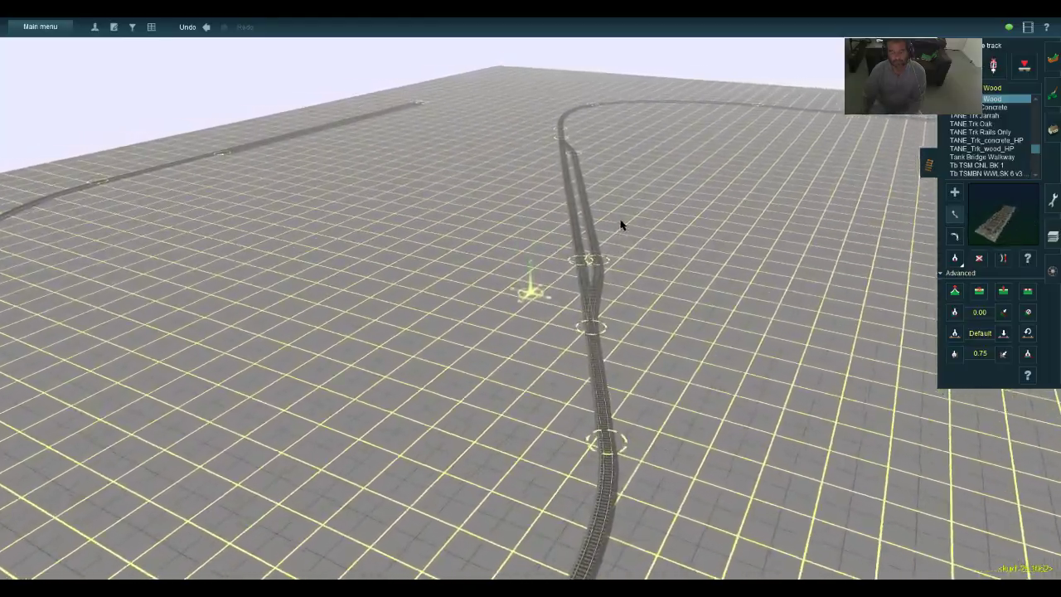
{"action": "key", "text": "w"}
{"action": "key", "text": "w"}
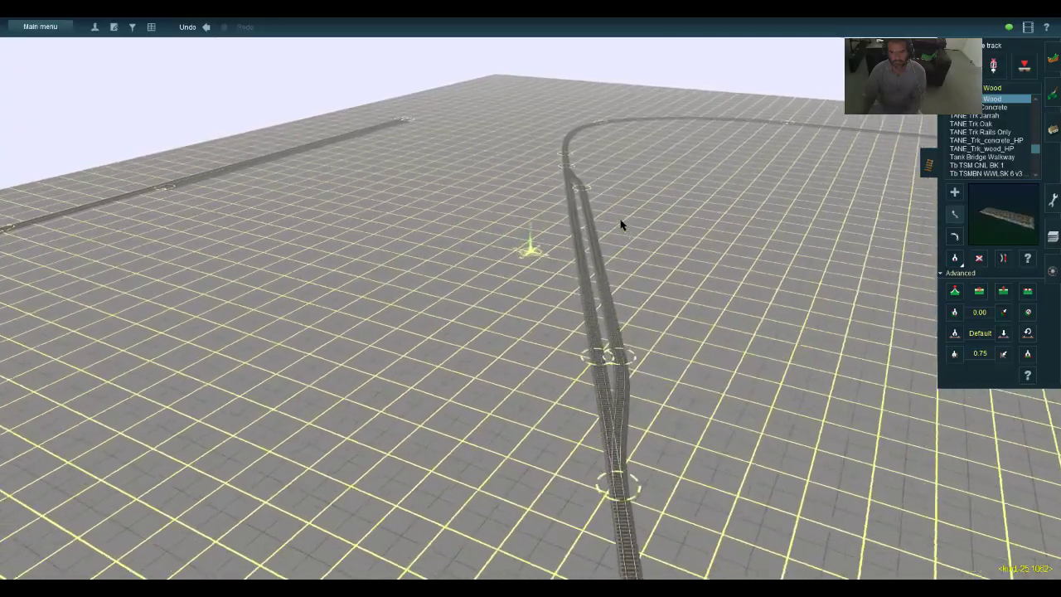
{"action": "key", "text": "w"}
{"action": "key", "text": "d"}
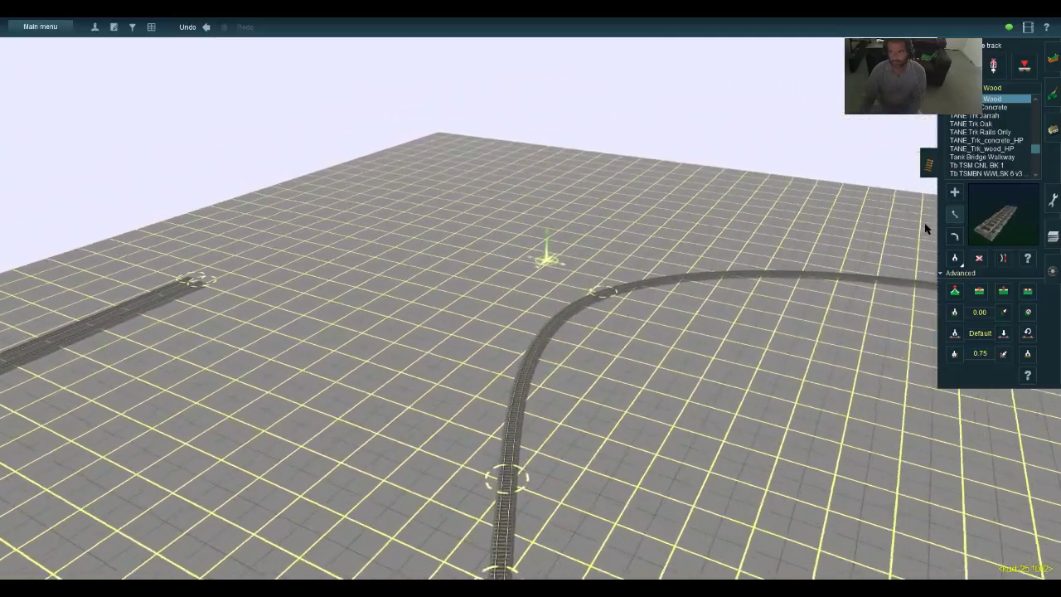
{"action": "left_click_drag", "start_coordinate": [592, 339], "coordinate": [610, 328]}
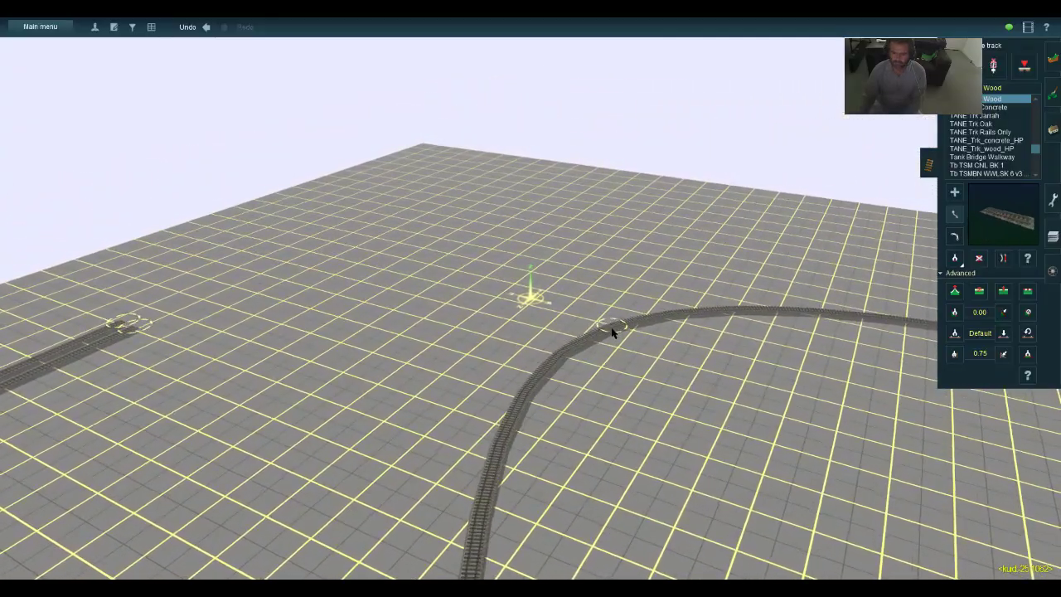
Shift the spline point outward on the bend between the passing loop and the extended open end to round the curve
{"action": "key", "text": "Right"}
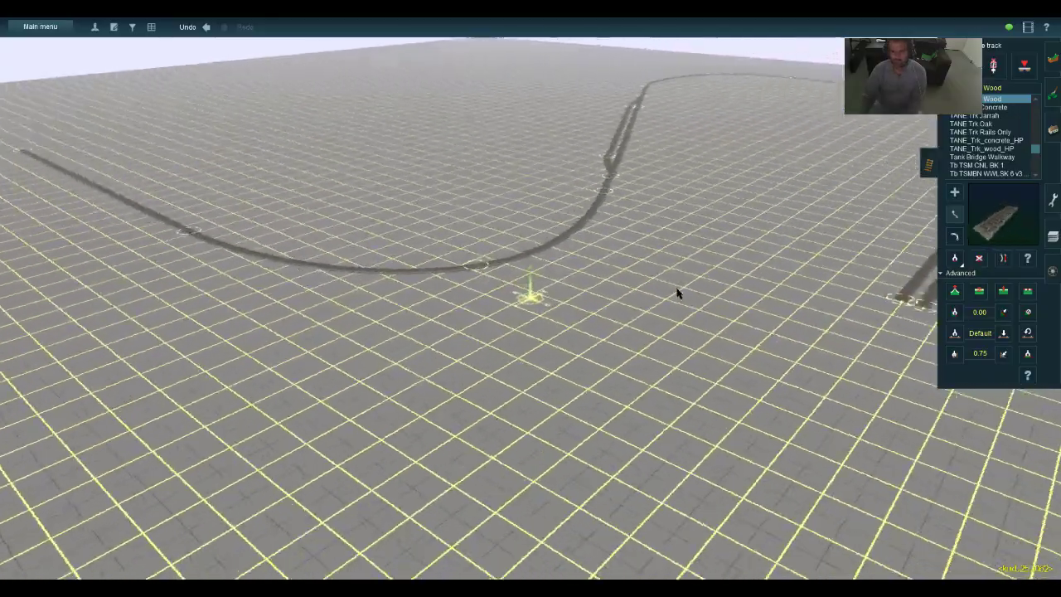
{"action": "key", "text": "a"}
{"action": "key", "text": "w"}
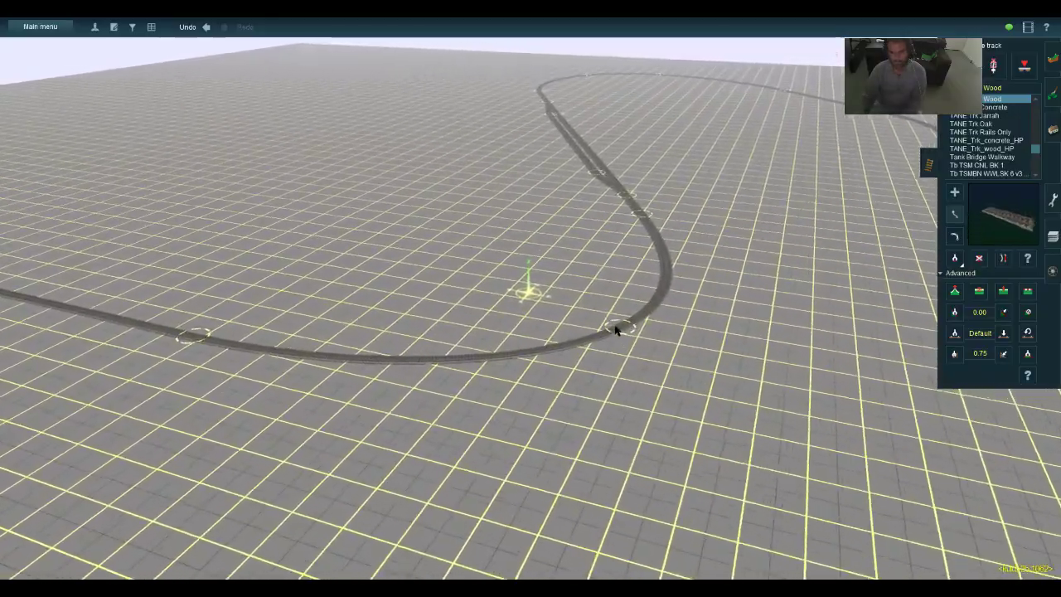
{"action": "mouse_move", "coordinate": [618, 353]}
{"action": "left_mouse_down"}
{"action": "mouse_move", "coordinate": [621, 377]}
{"action": "mouse_move", "coordinate": [618, 365]}
{"action": "left_mouse_up"}
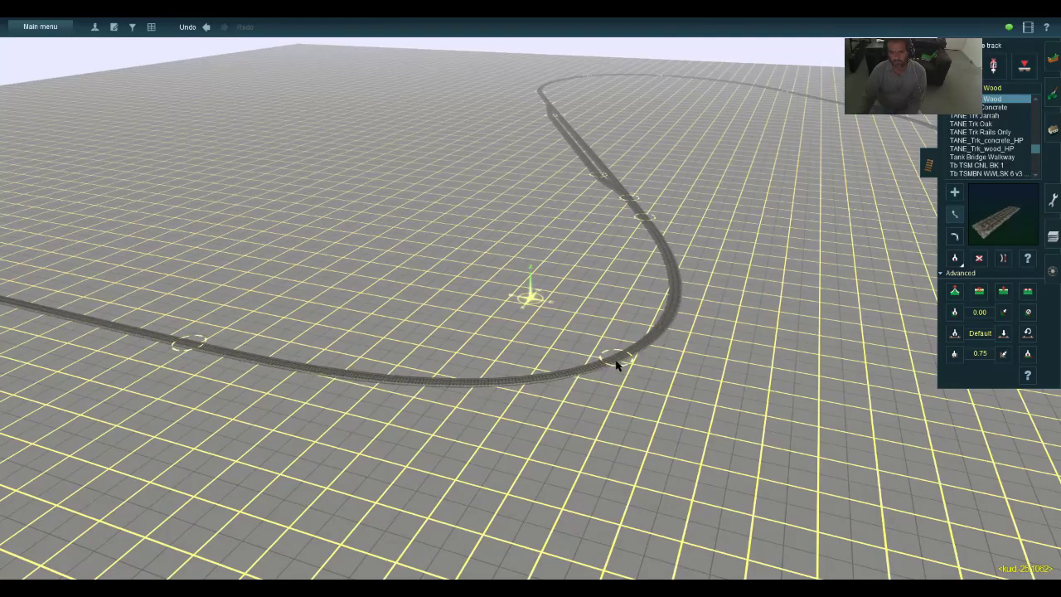
Review the whole route, from the parallel far-end tracks around the far curve and passing loop to the open end
{"action": "key", "text": "w"}
{"action": "key", "text": "d"}
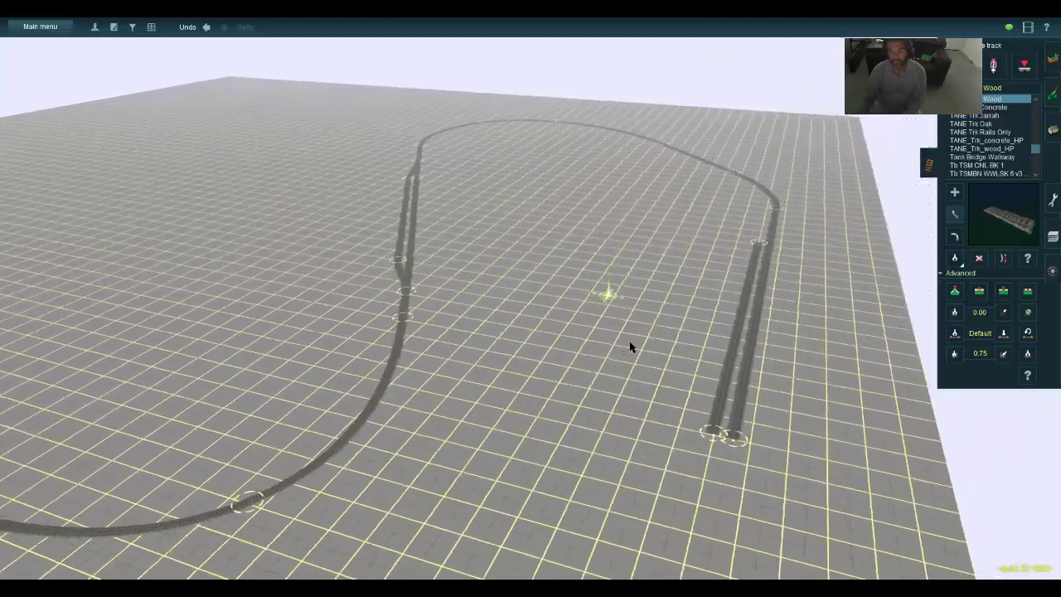
{"action": "key", "text": "w"}
{"action": "key", "text": "d"}
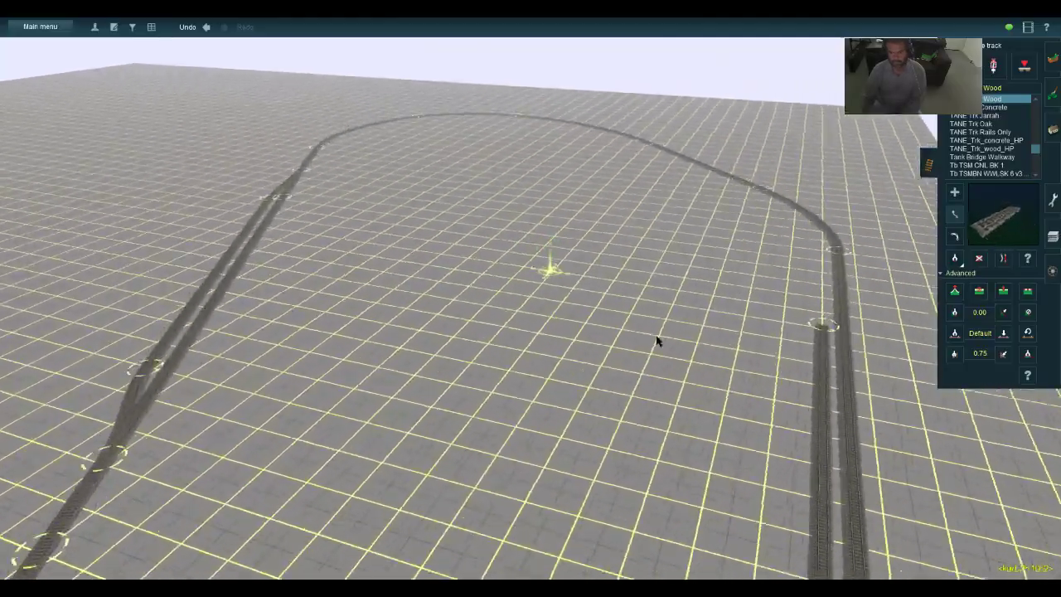
{"action": "key", "text": "w"}
{"action": "key", "text": "d"}
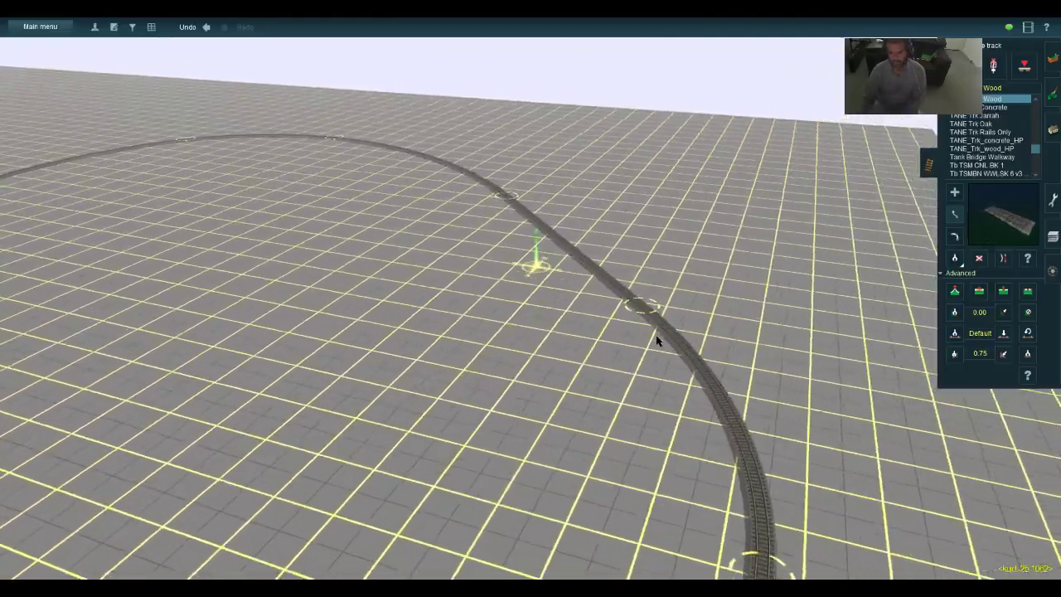
{"action": "key", "text": "w"}
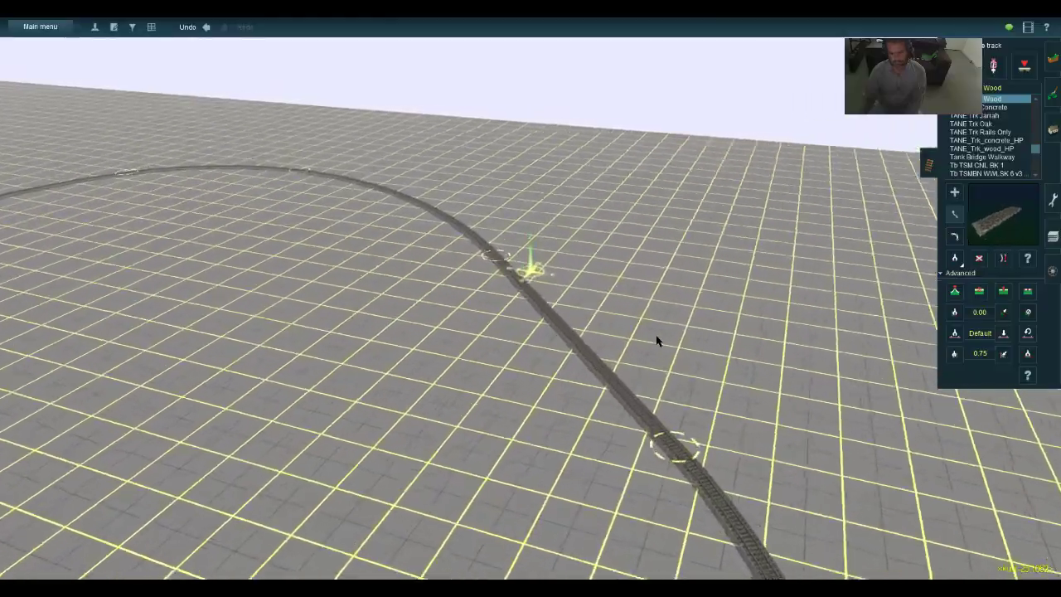
{"action": "key", "text": "Left"}
{"action": "key", "text": "a"}
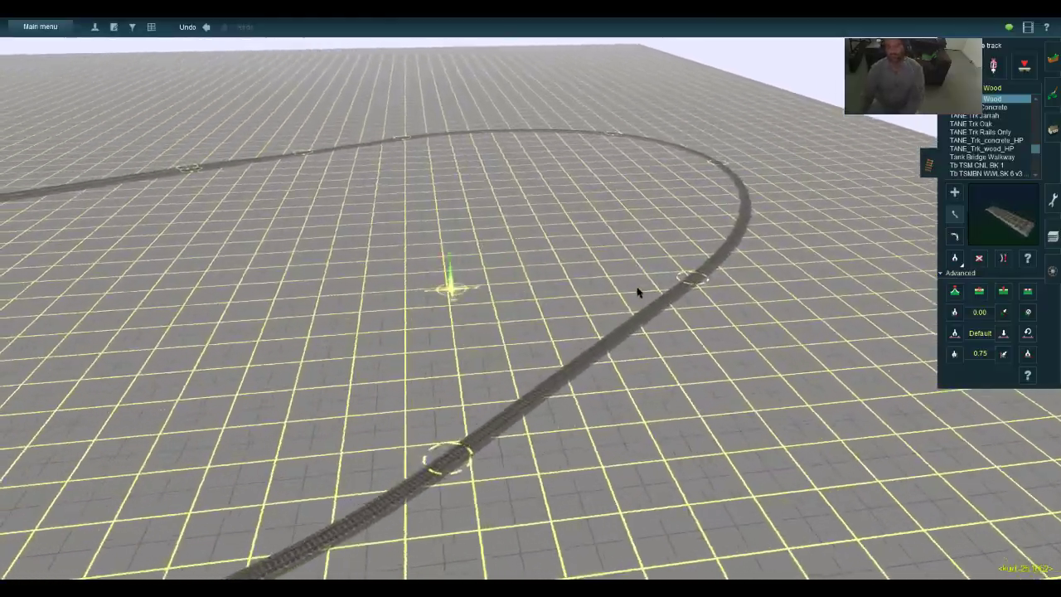
{"action": "key", "text": "Right"}
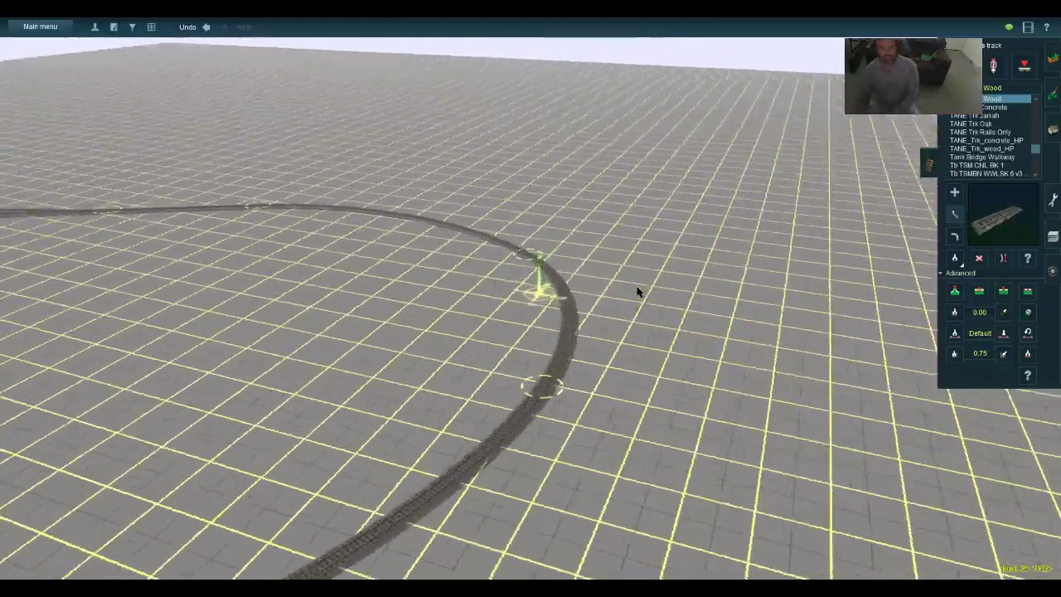
{"action": "key", "text": "Right"}
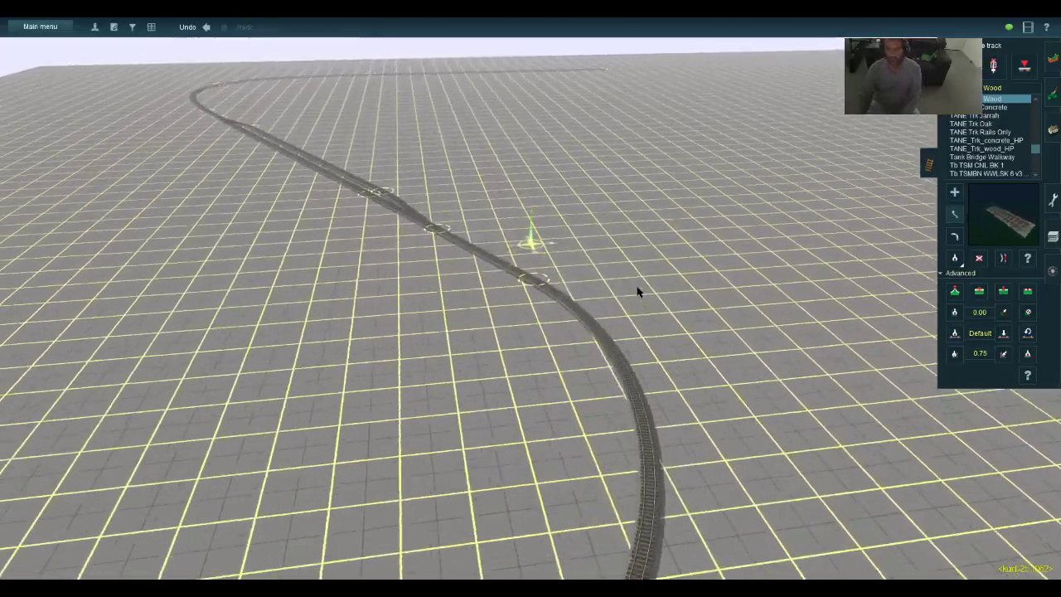
{"action": "key", "text": "Right"}
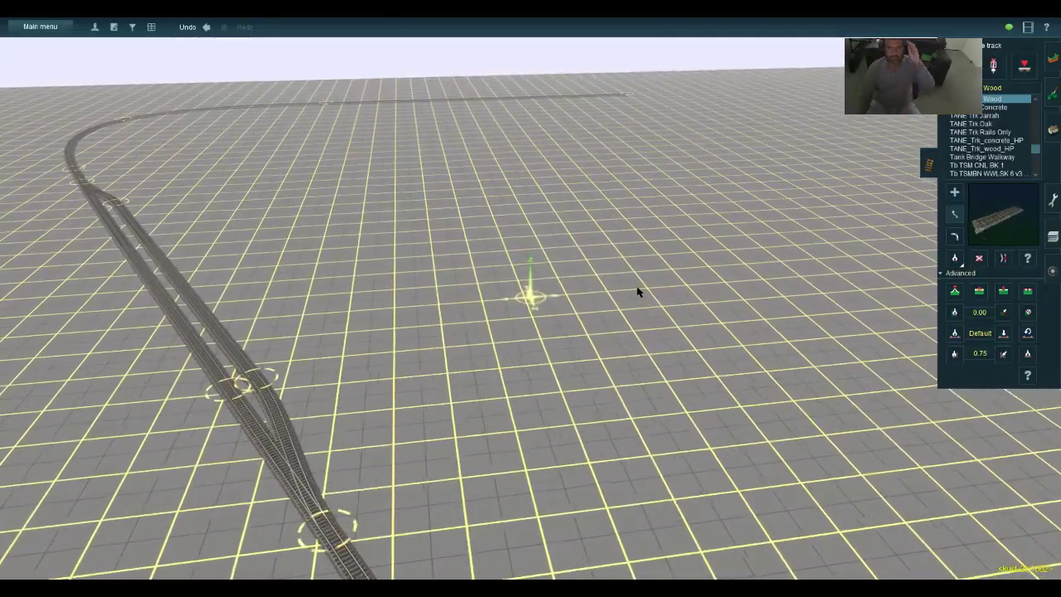
{"action": "key", "text": "Right"}
{"action": "key", "text": "Right"}
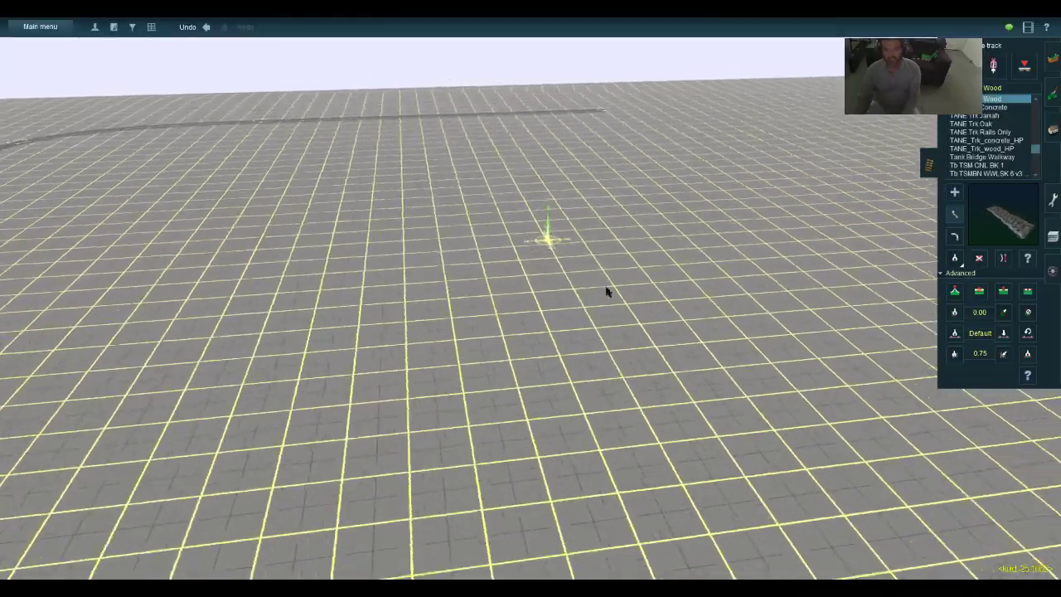
{"action": "key", "text": "Right"}
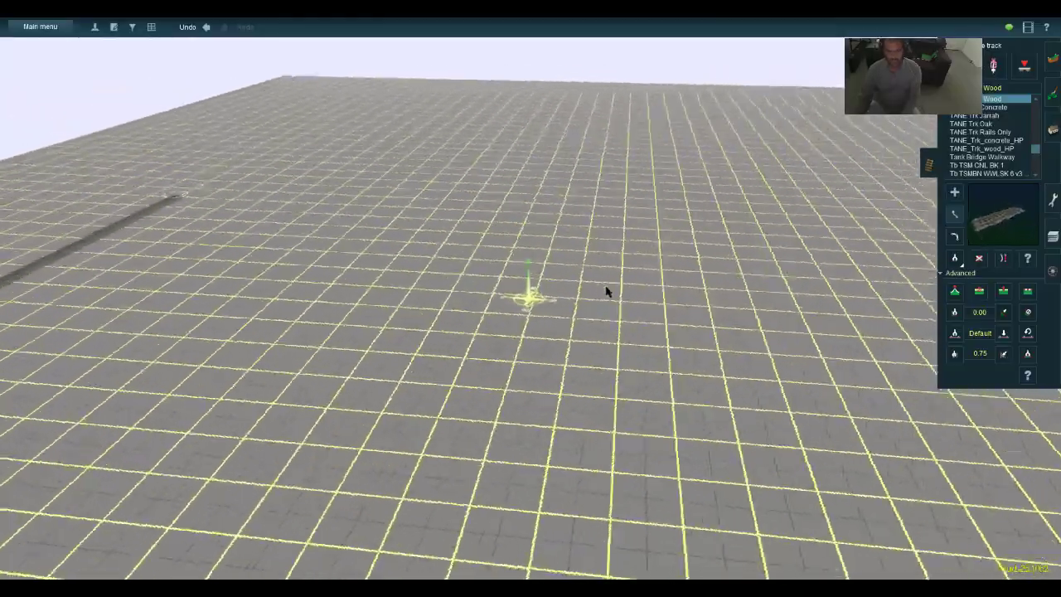
Lay a short straight track crossing the main line's curve and set its vertex height to 0.75
{"action": "key", "text": "Right"}
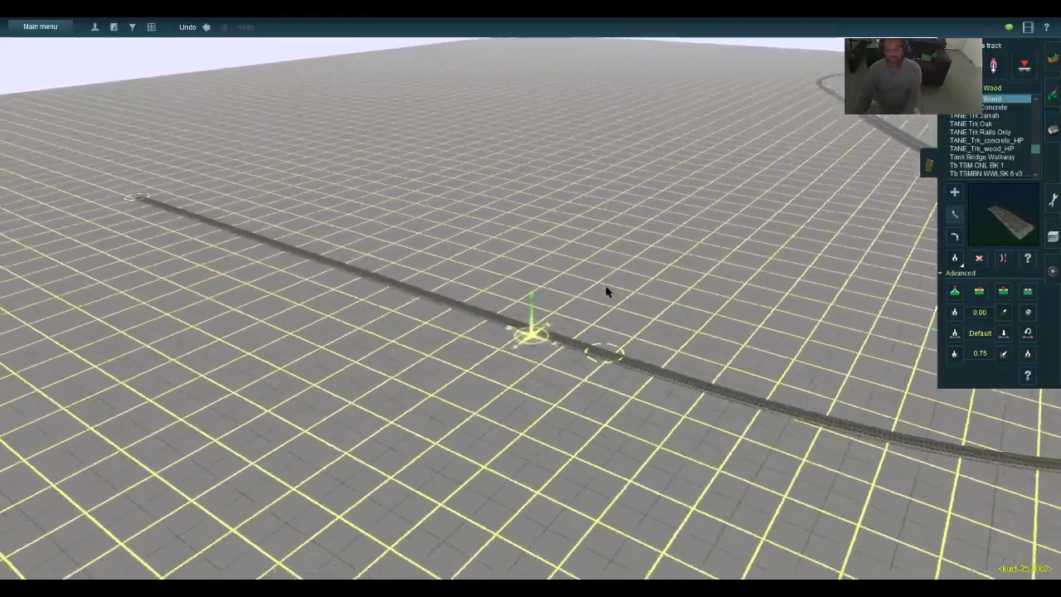
{"action": "key", "text": "Right"}
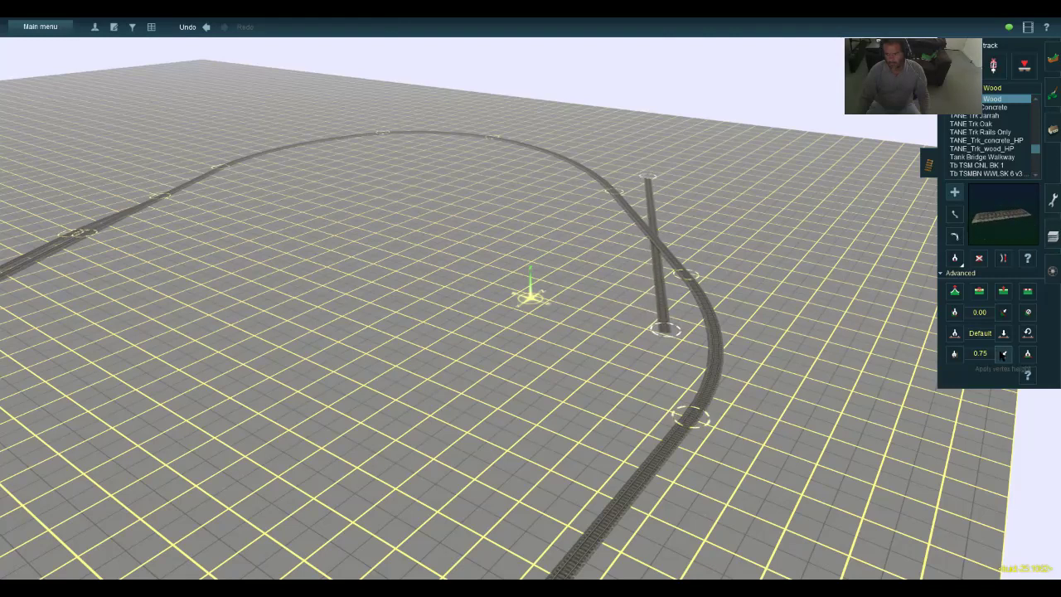
{"action": "right_click", "coordinate": [648, 184]}
{"action": "scroll", "coordinate": [647, 184], "scroll_direction": "up", "scroll_amount": 5}
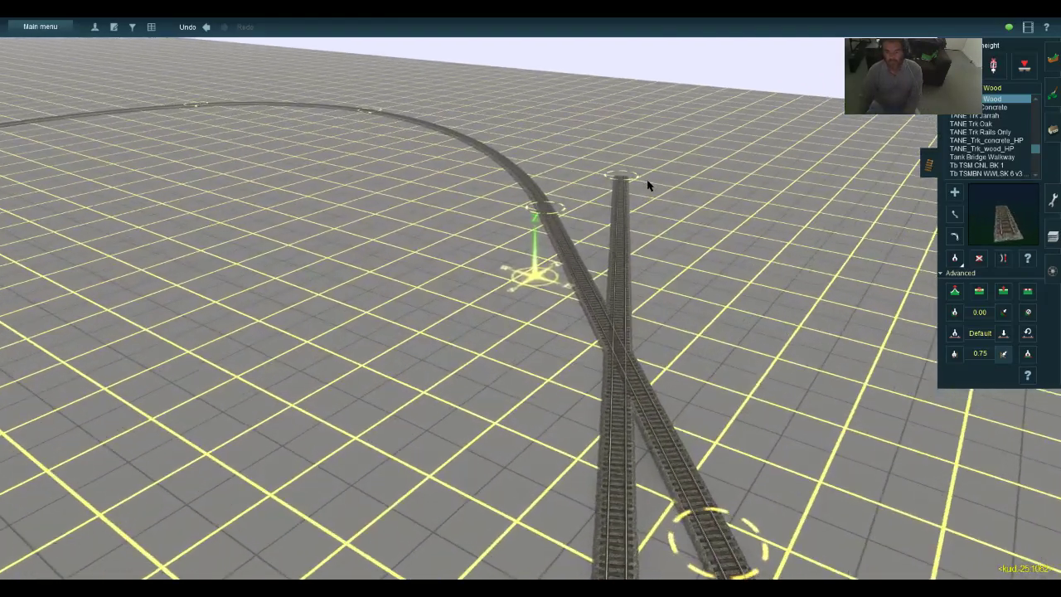
{"action": "key", "text": "s"}
{"action": "scroll", "coordinate": [647, 184], "scroll_direction": "up", "scroll_amount": 4}
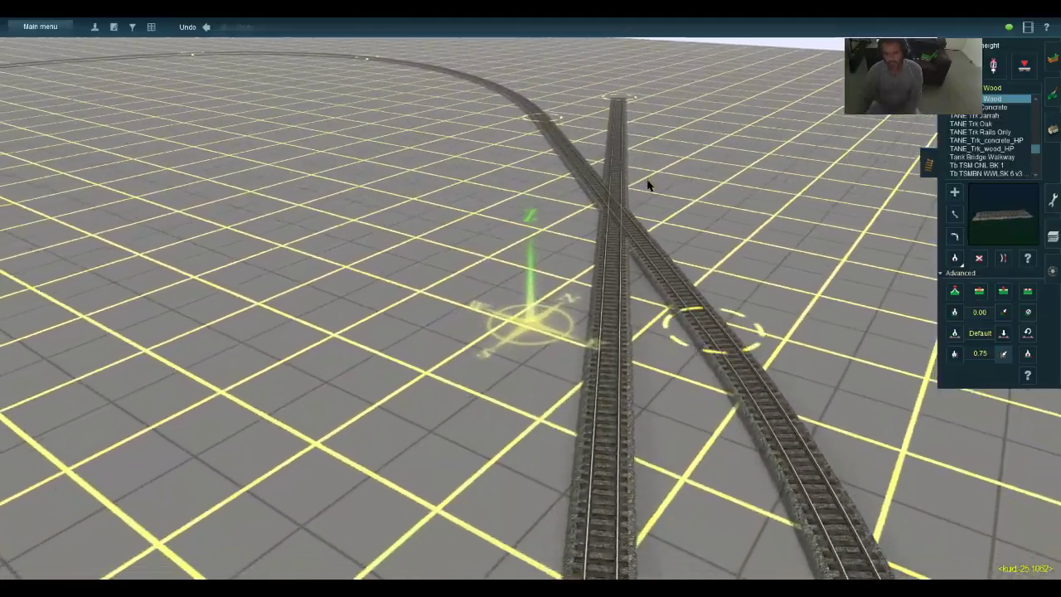
Move the parallel track's open end forward along the main line and join it to the crossing track's near end
{"action": "key", "text": "w"}
{"action": "right_click_drag", "start_coordinate": [648, 184], "coordinate": [649, 185]}
{"action": "key", "text": "w"}
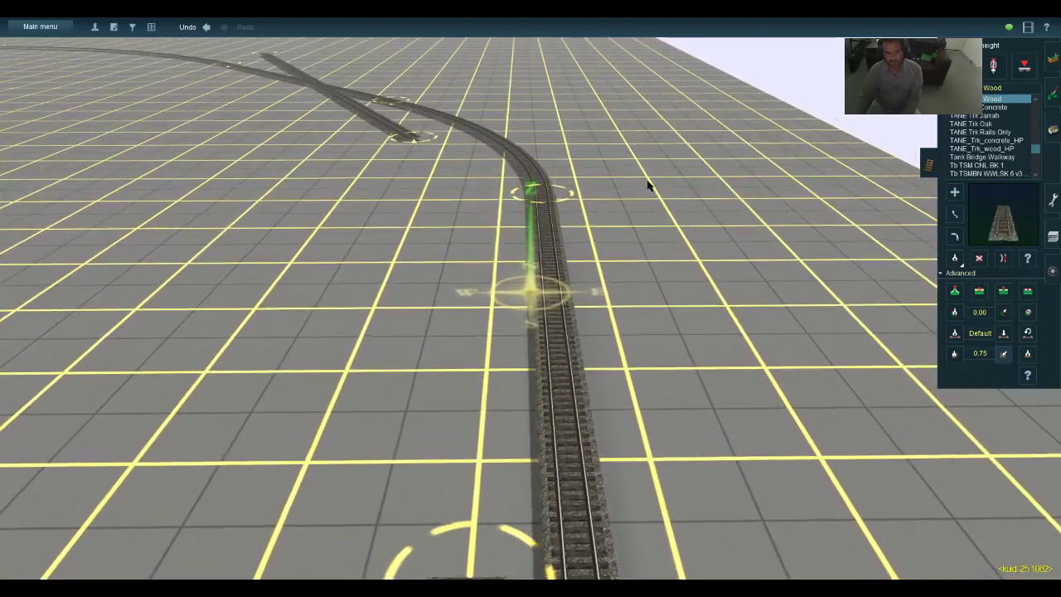
{"action": "left_click", "coordinate": [955, 215]}
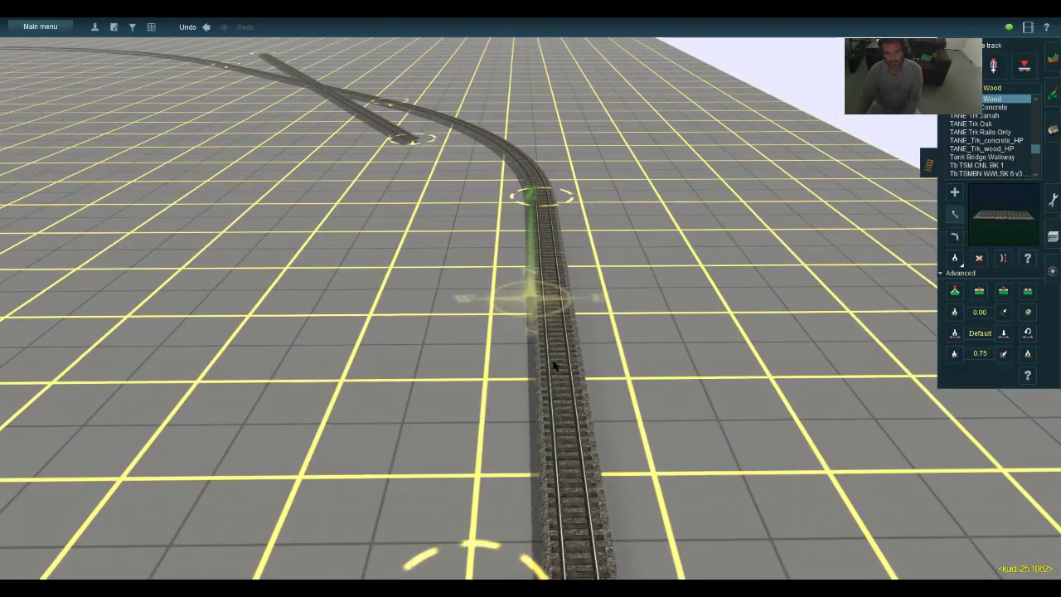
{"action": "key", "text": "Down"}
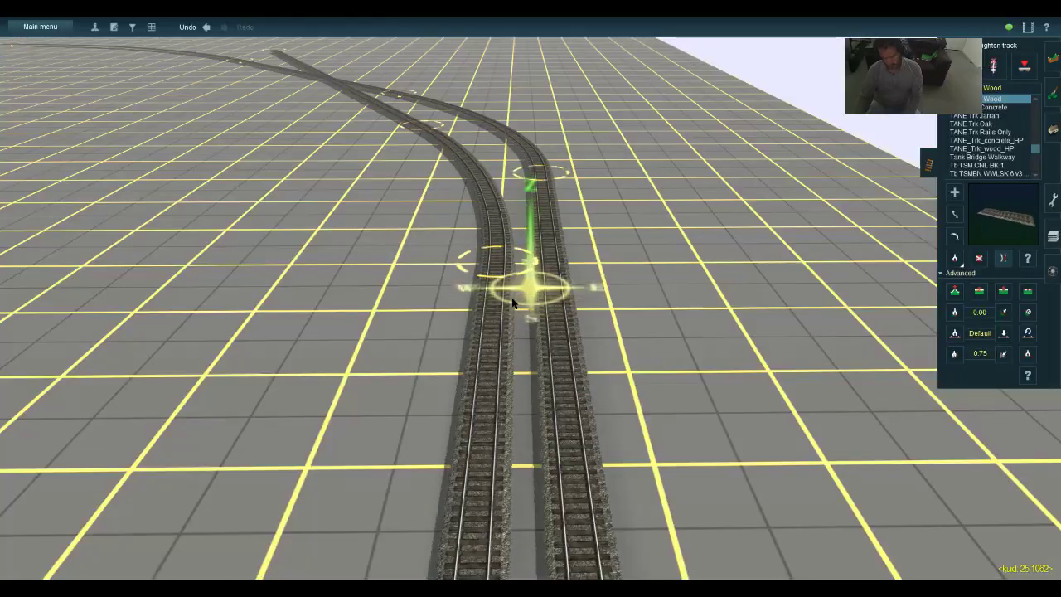
Examine the joined track where it runs beside the main line, crosses it and reaches its open end
{"action": "key", "text": "w"}
{"action": "key", "text": "Left"}
{"action": "key", "text": "a"}
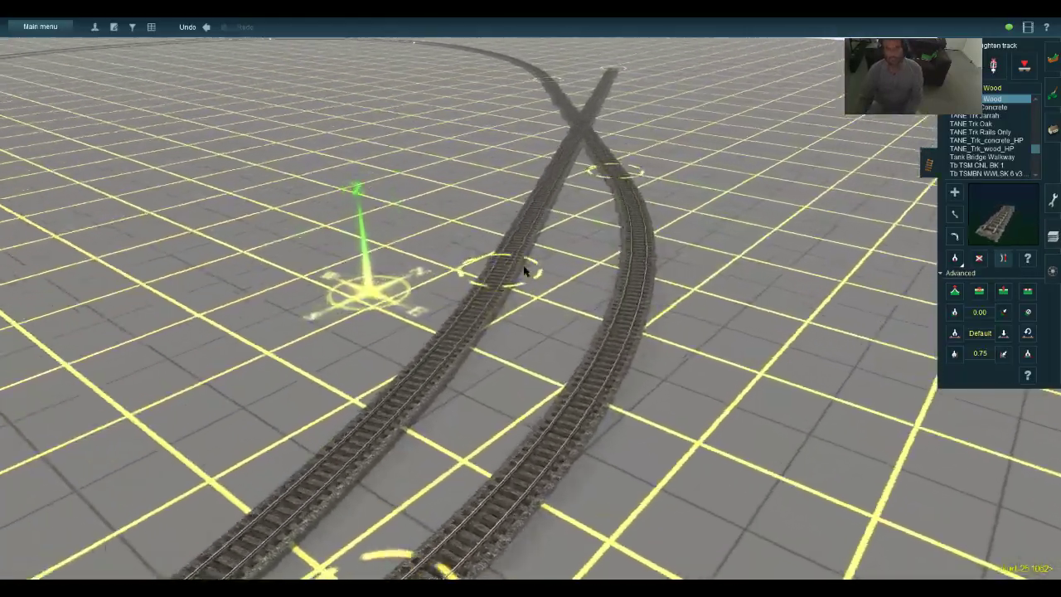
{"action": "key", "text": "w"}
{"action": "key", "text": "d"}
{"action": "key", "text": "w"}
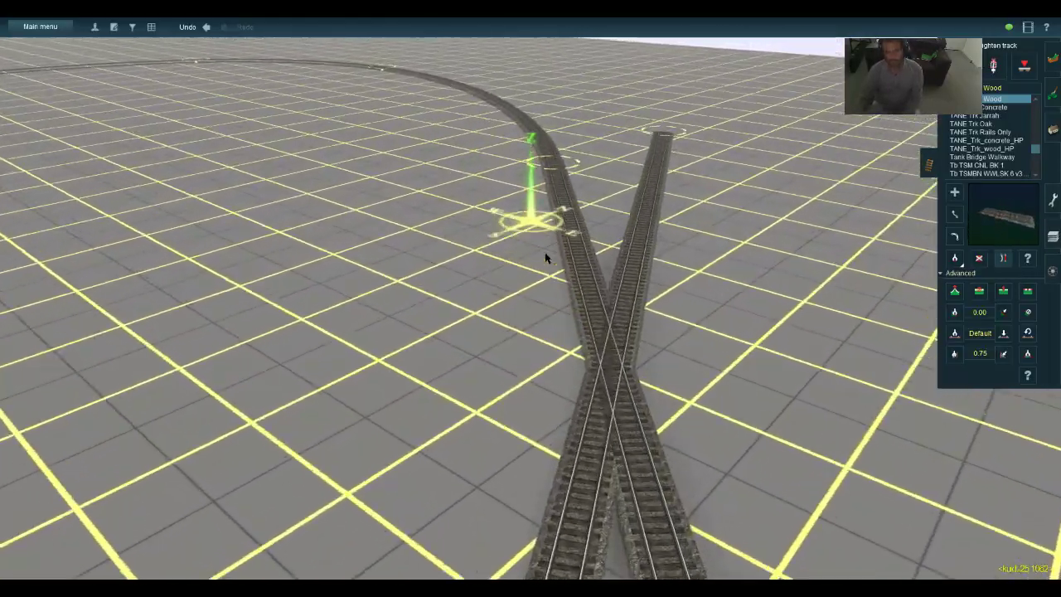
{"action": "key", "text": "Right"}
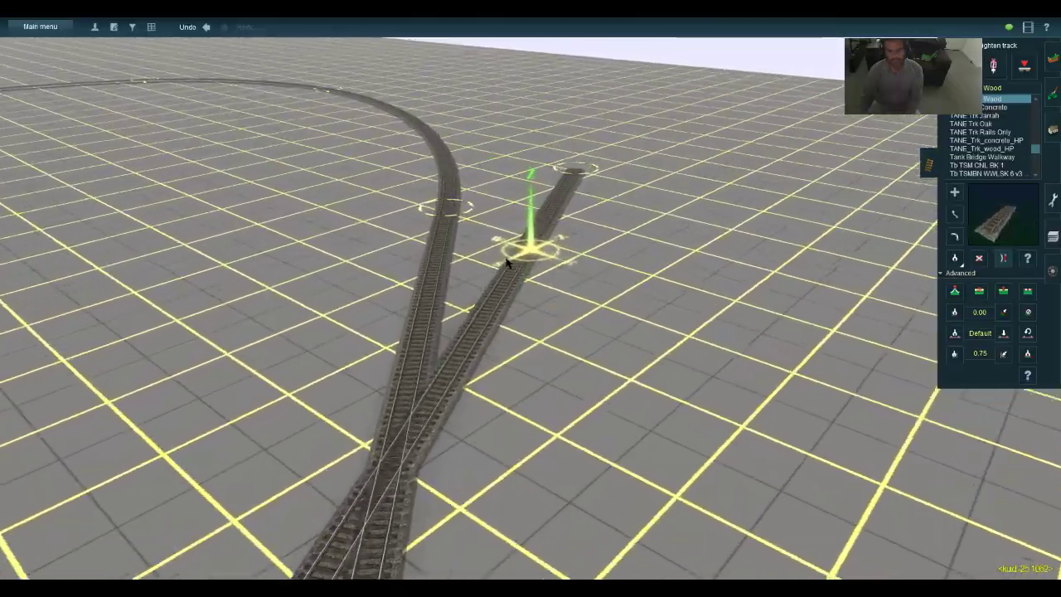
{"action": "key", "text": "Right"}
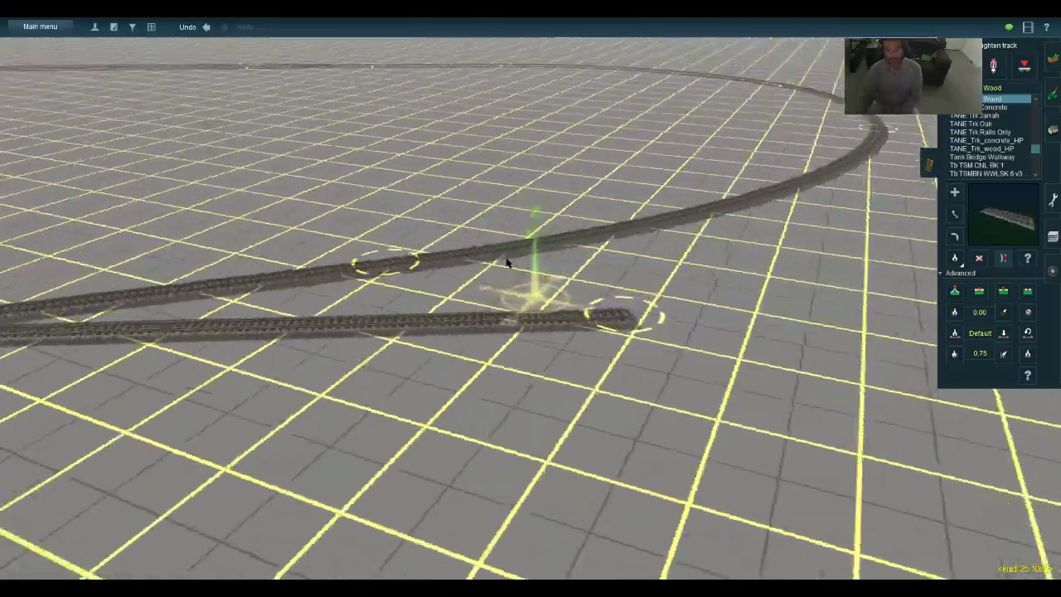
{"action": "key", "text": "Right"}
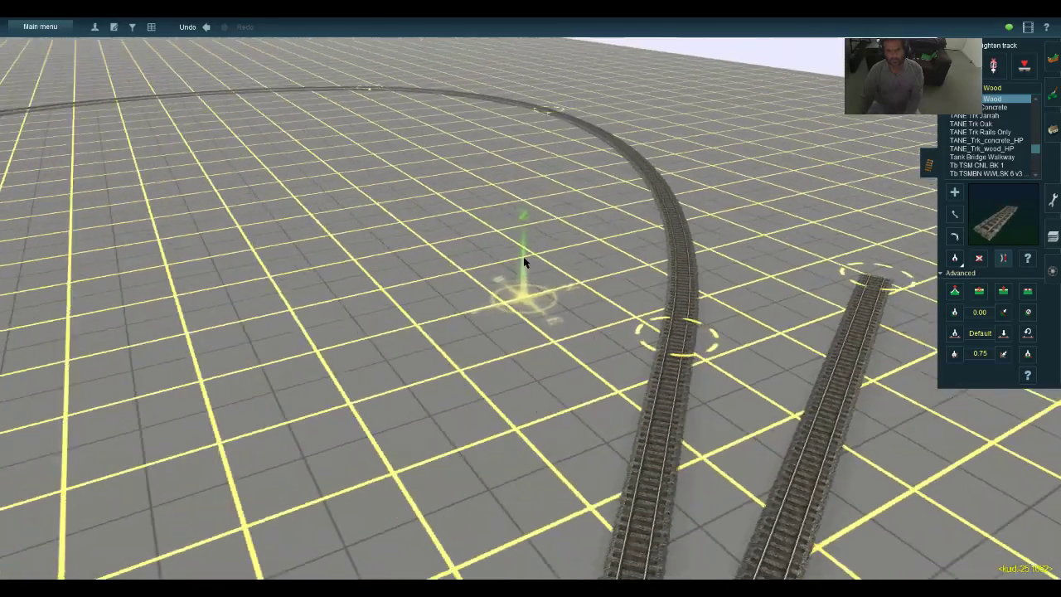
{"action": "key", "text": "Right"}
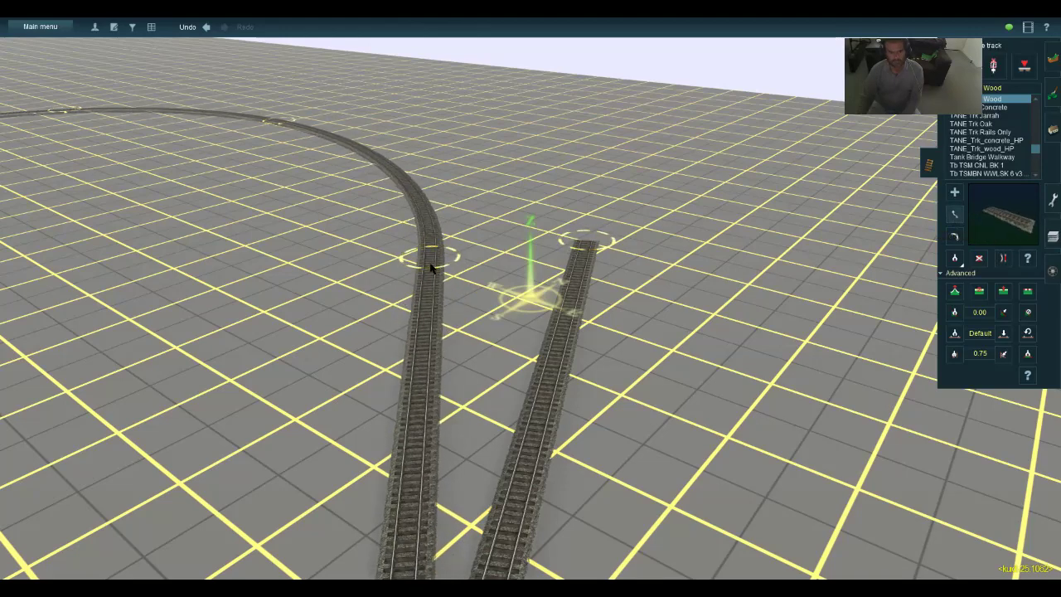
Insert a spline point on the branch track just beyond its crossing with the main line
{"action": "key", "text": "w"}
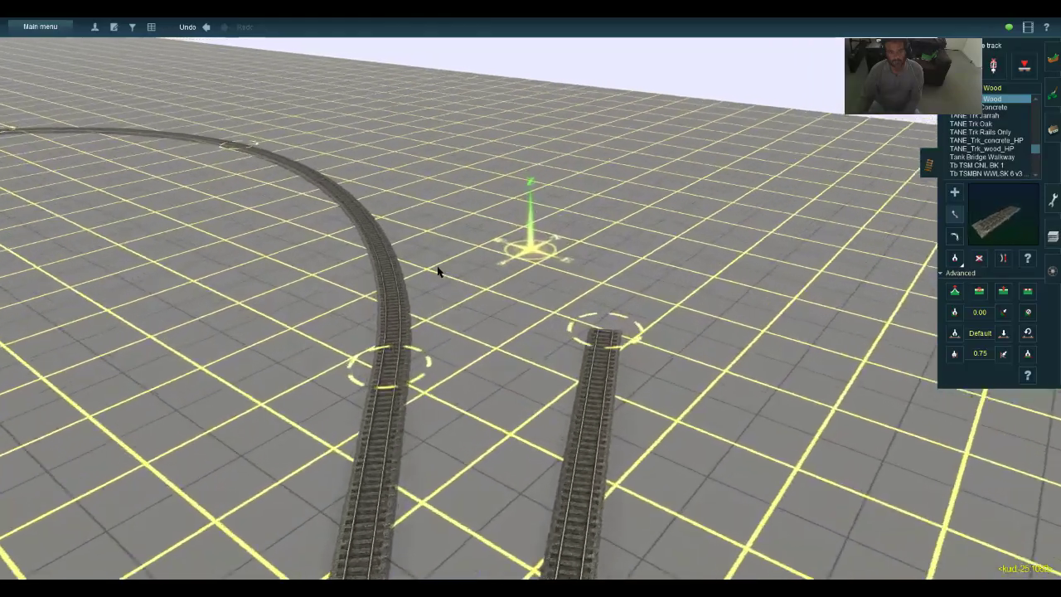
{"action": "scroll", "coordinate": [438, 270], "scroll_direction": "down", "scroll_amount": 3}
{"action": "key", "text": "s"}
{"action": "key", "text": "Up"}
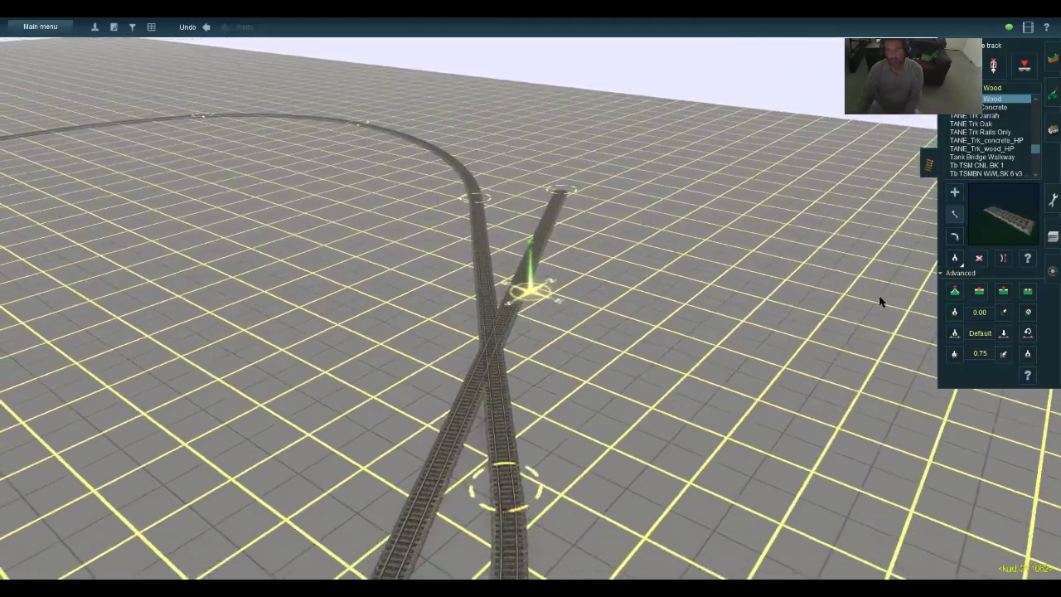
{"action": "left_click", "coordinate": [1003, 291]}
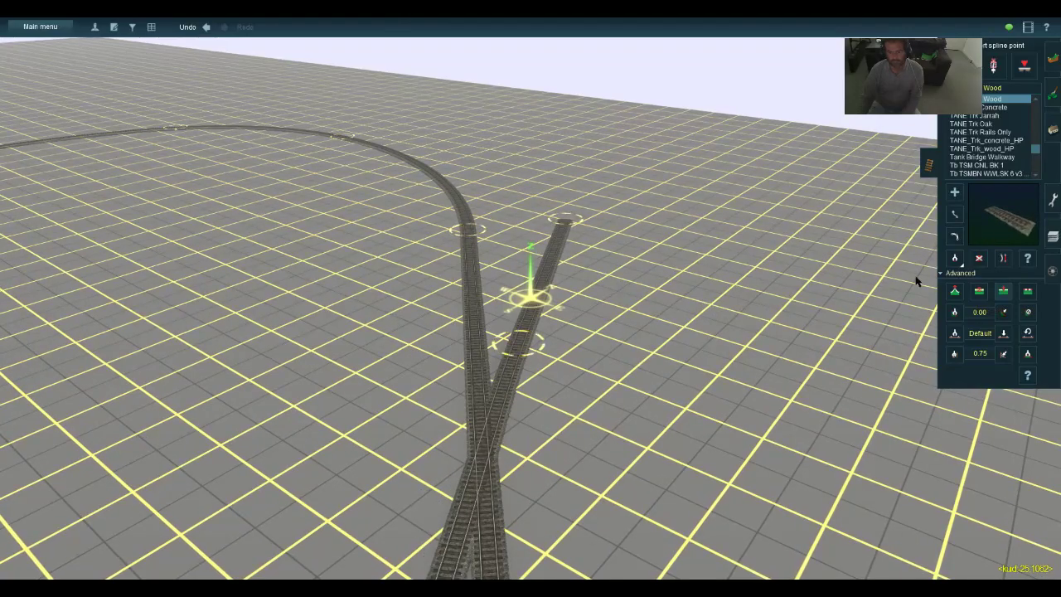
{"action": "key", "text": "Down"}
Move the branch track's open end toward the main line so it follows alongside the curve
{"action": "left_click", "coordinate": [1002, 257]}
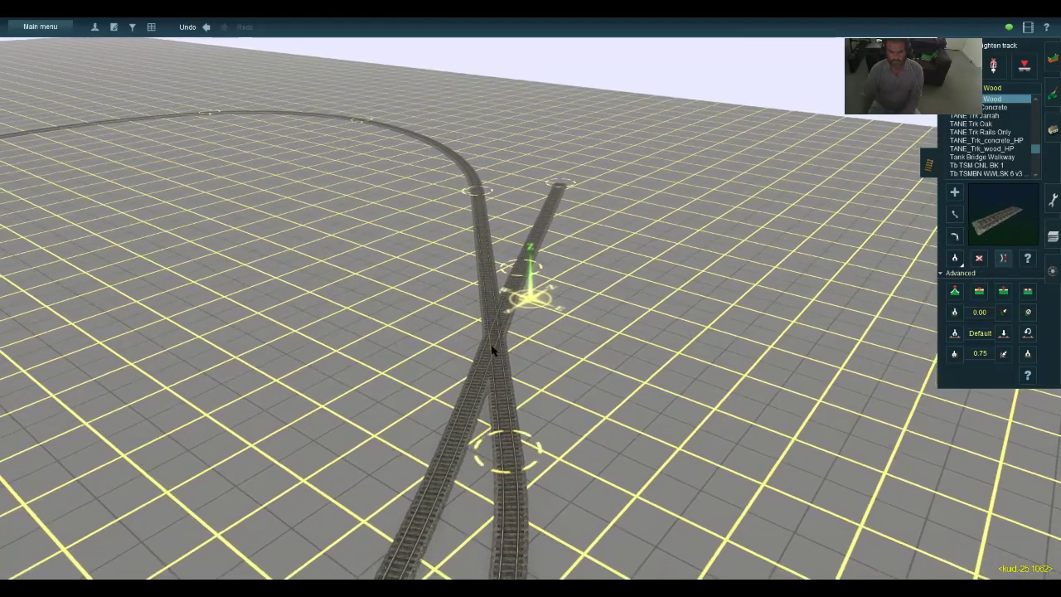
{"action": "key", "text": "Up"}
{"action": "left_click", "coordinate": [954, 213]}
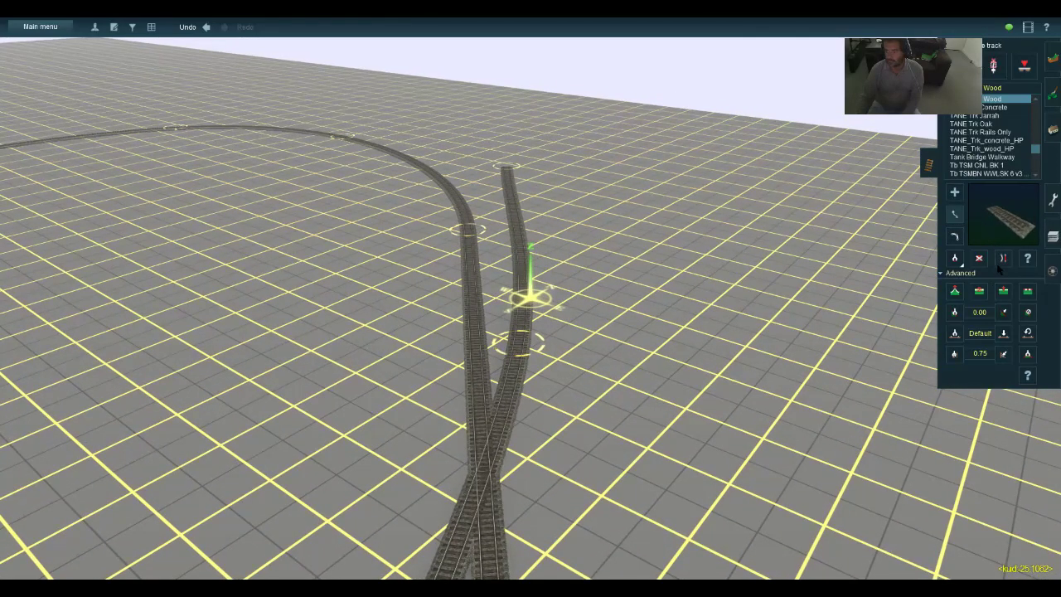
Try a different straightening setting on the branch segment between the crossing and the inserted spline point
{"action": "left_click", "coordinate": [511, 422]}
{"action": "key", "text": "Up"}
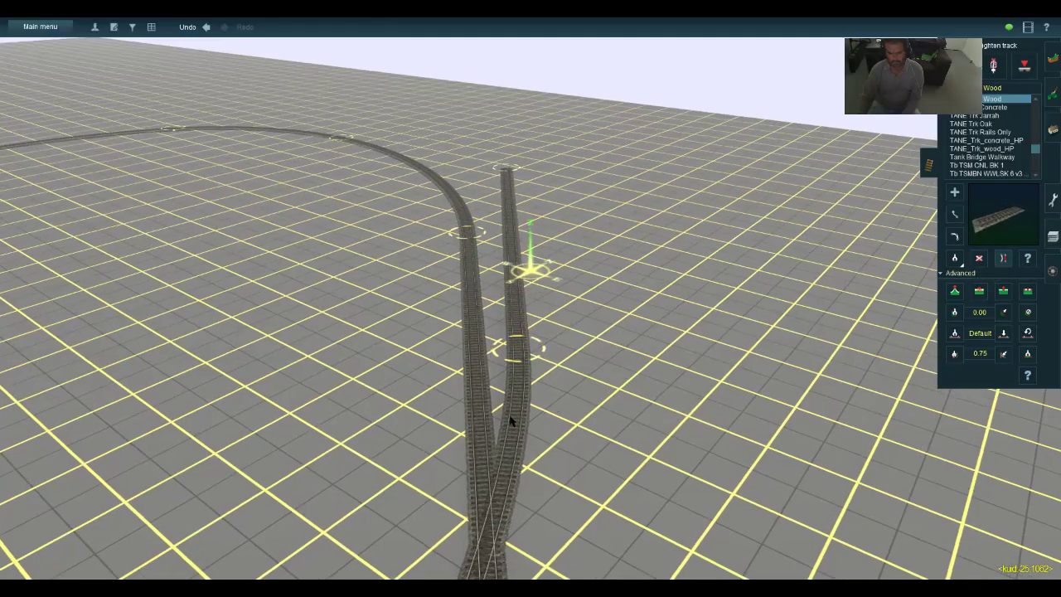
{"action": "key", "text": "Down"}
{"action": "left_click", "coordinate": [485, 512]}
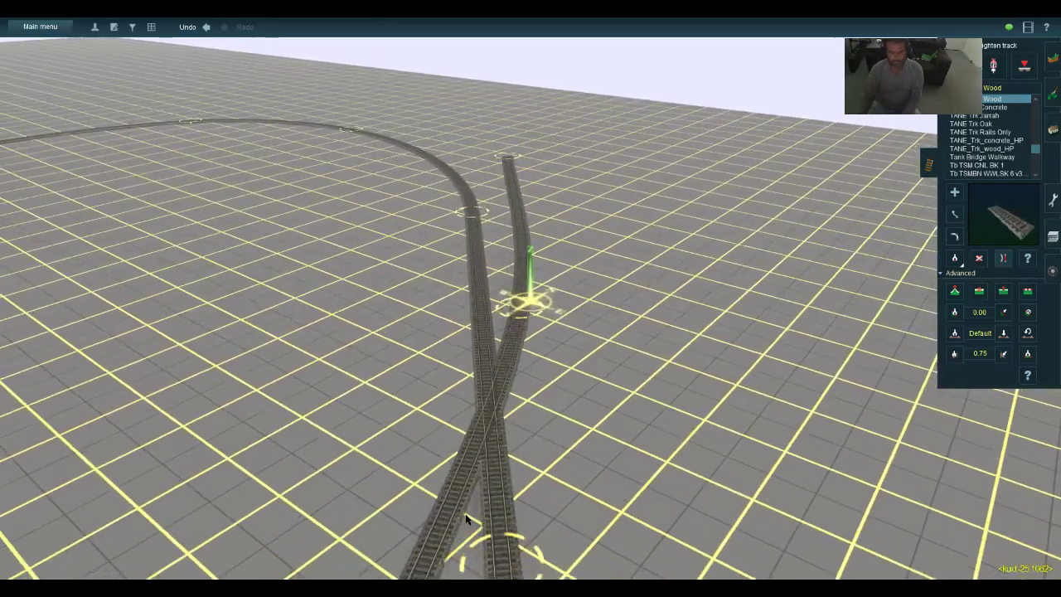
{"action": "key", "text": "Up"}
{"action": "left_click", "coordinate": [512, 450]}
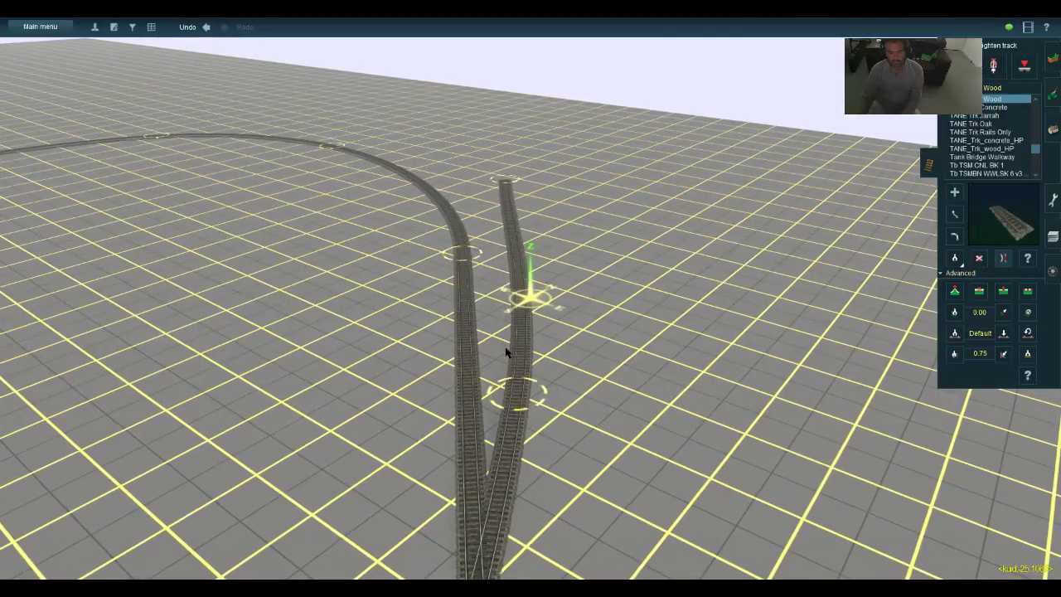
Straighten the inner track segment between its bend and the crossing at the opposite end of the parallel section
{"action": "key", "text": "w"}
{"action": "key", "text": "Left"}
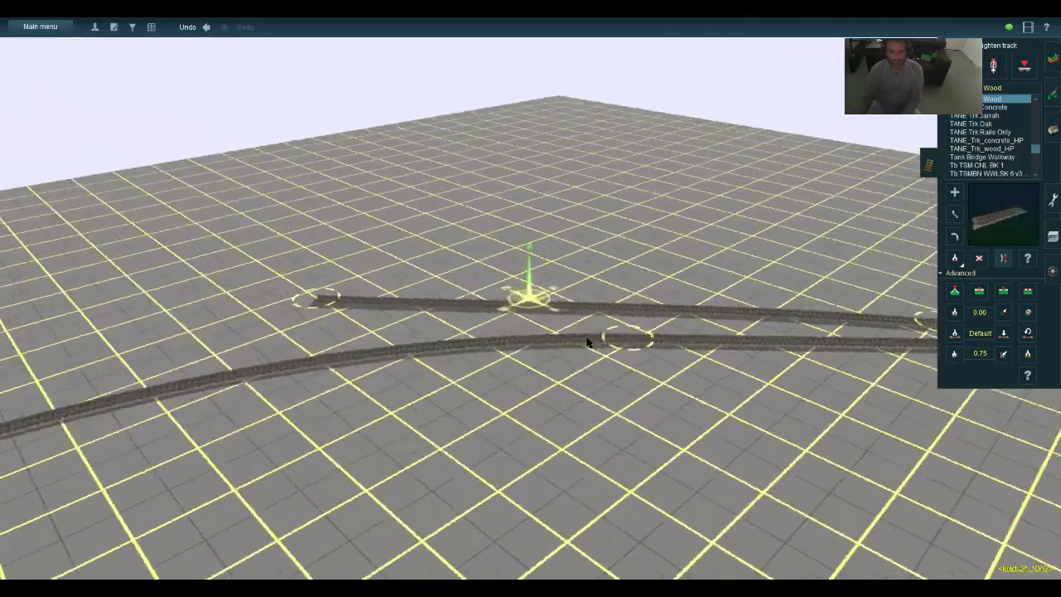
{"action": "key", "text": "Left"}
{"action": "key", "text": "w"}
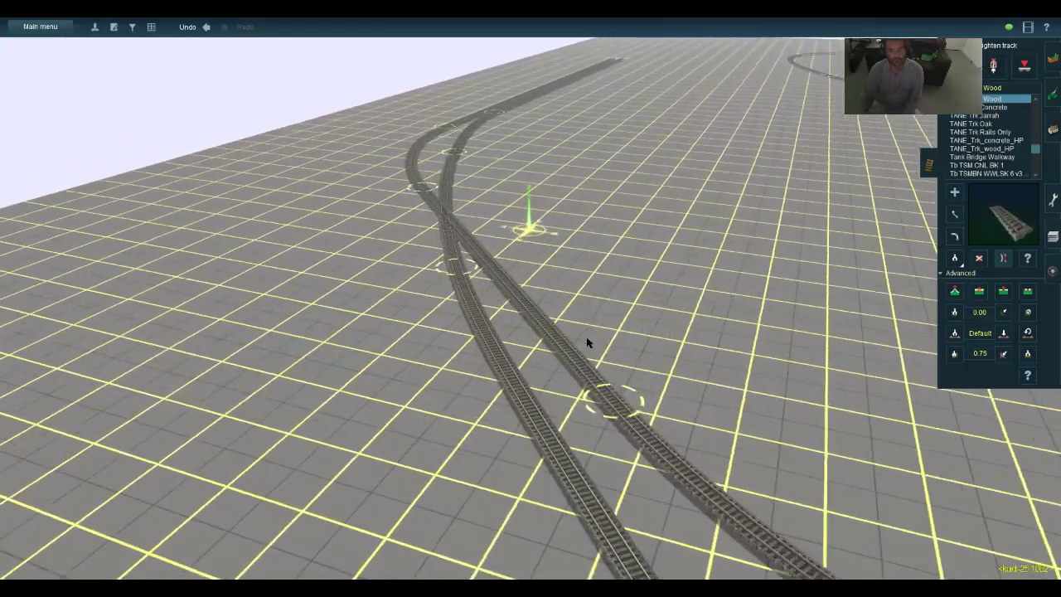
{"action": "key", "text": "w"}
{"action": "key", "text": "a"}
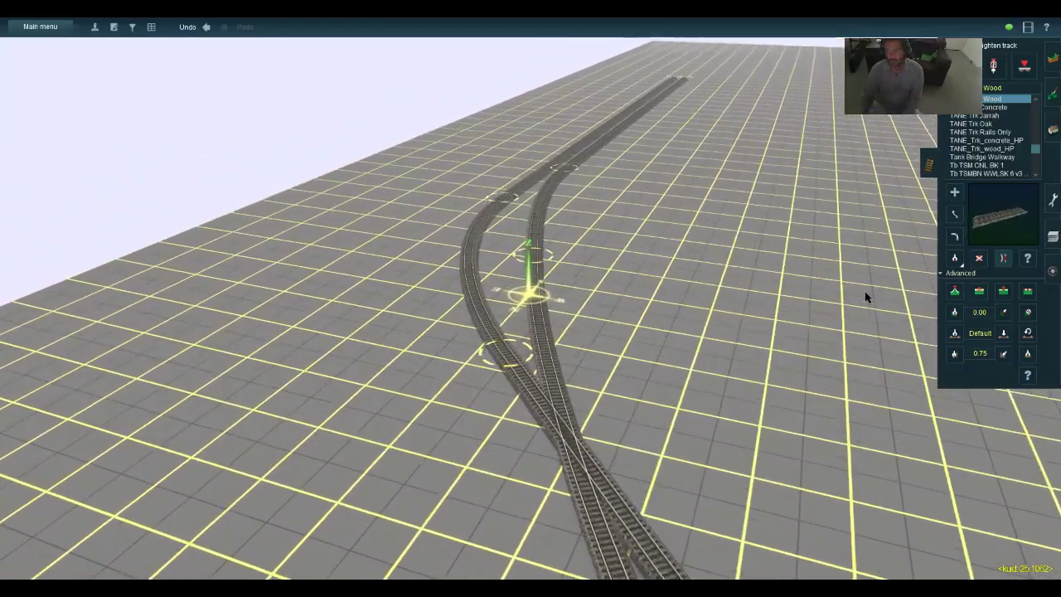
{"action": "left_click", "coordinate": [548, 358]}
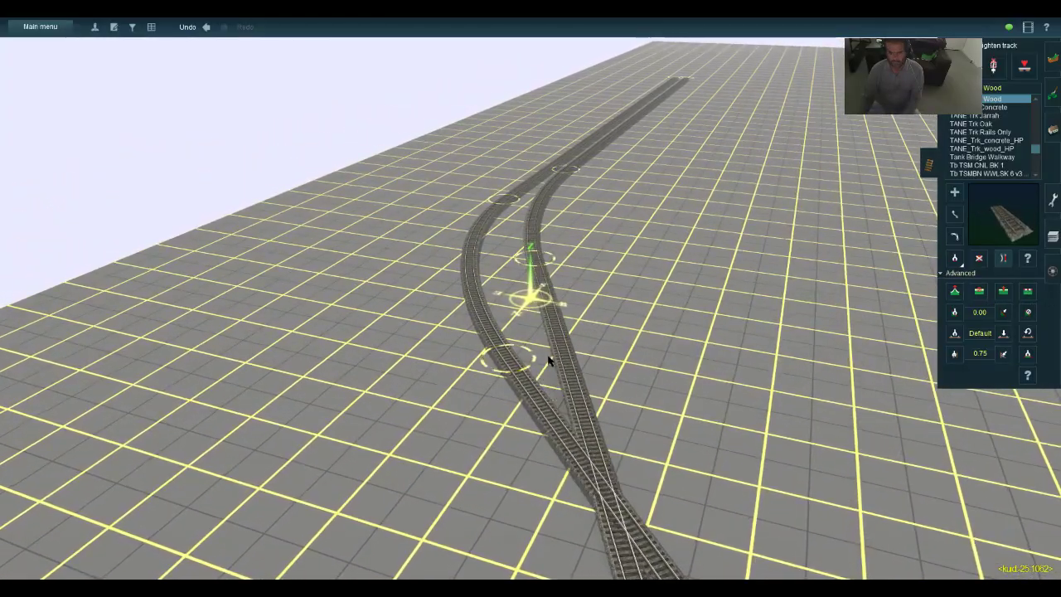
Insert a spline point partway along the branch's last segment and straighten the section from there to its open end
{"action": "key", "text": "Right"}
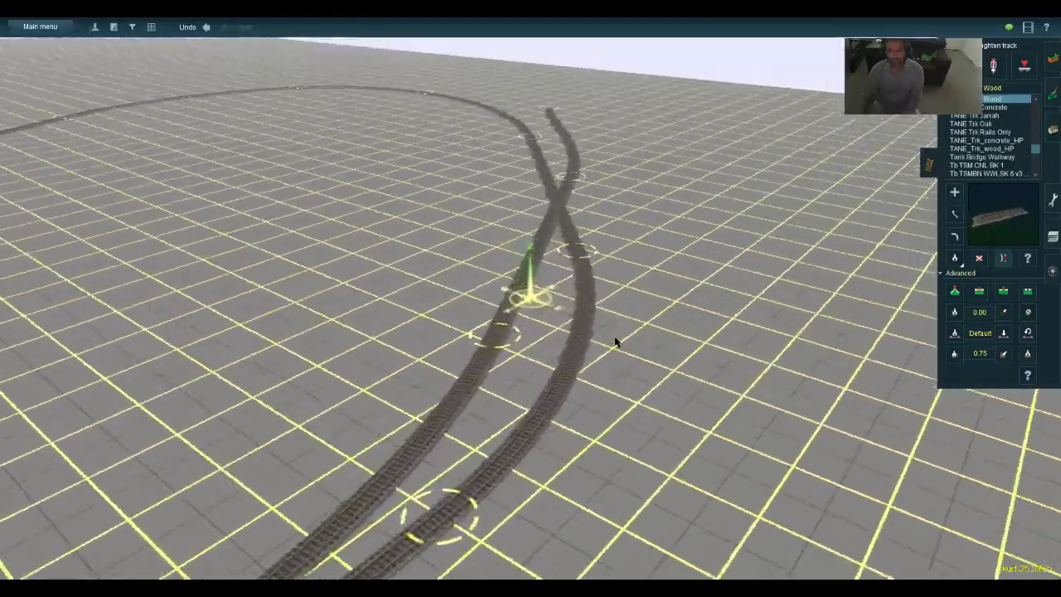
{"action": "key", "text": "Right"}
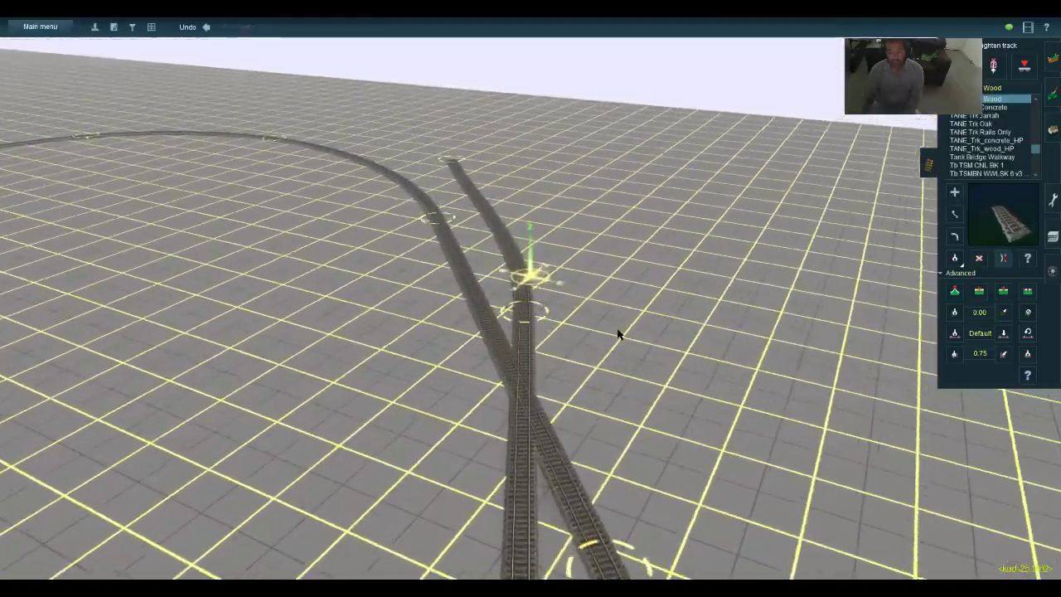
{"action": "key", "text": "s"}
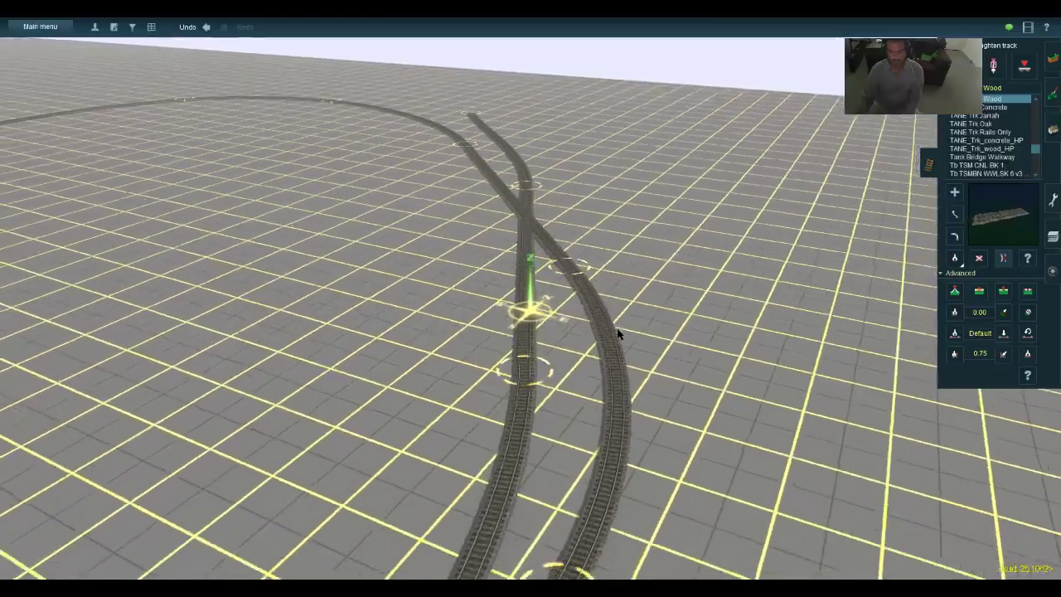
{"action": "key", "text": "w"}
{"action": "key", "text": "Right"}
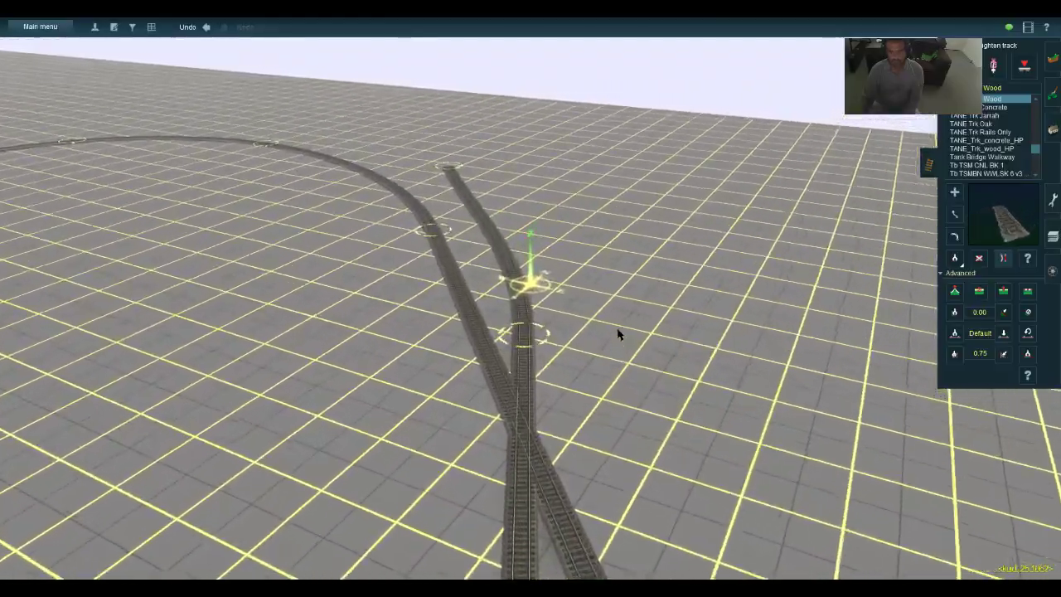
{"action": "key", "text": "Right"}
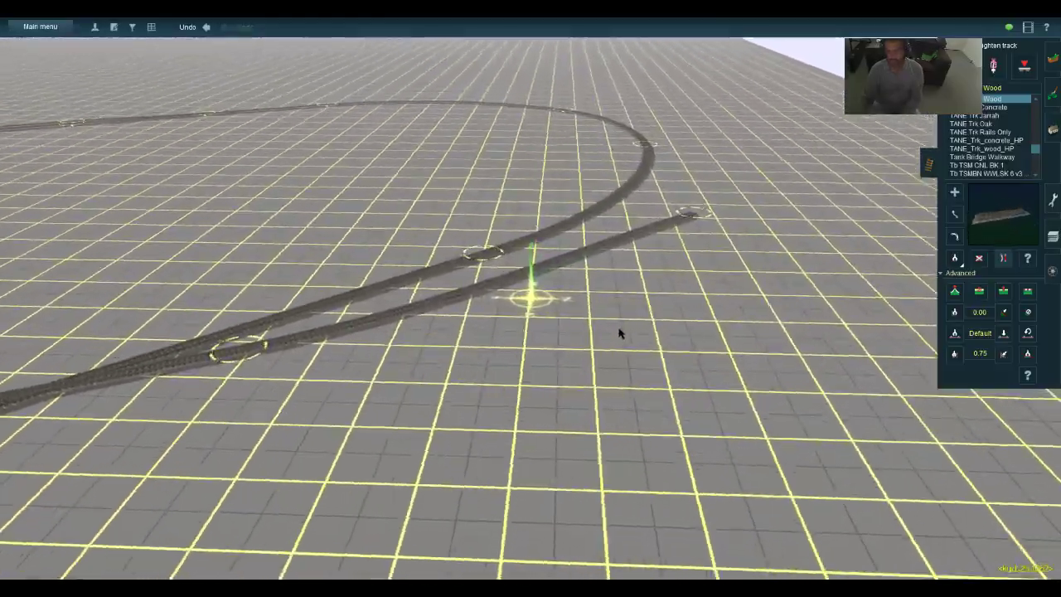
{"action": "key", "text": "Right"}
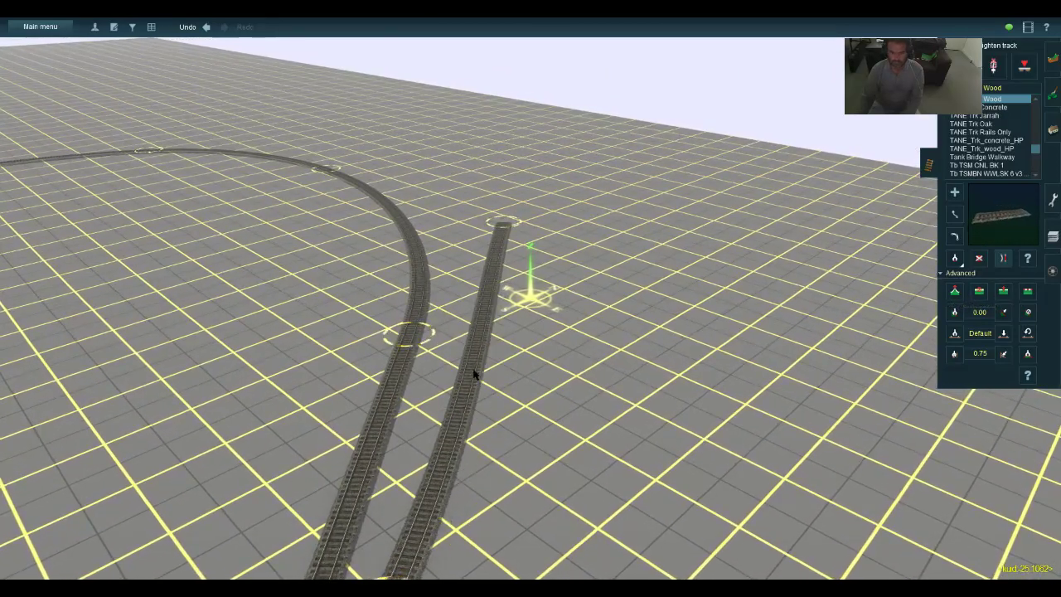
{"action": "left_click", "coordinate": [978, 291]}
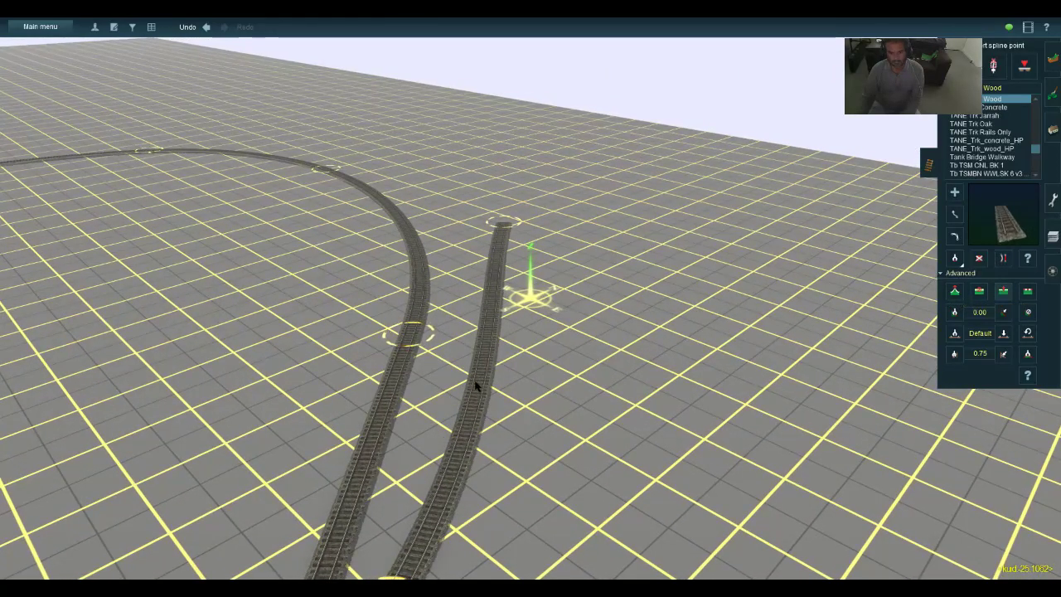
{"action": "scroll", "coordinate": [473, 396], "scroll_direction": "down", "scroll_amount": 2}
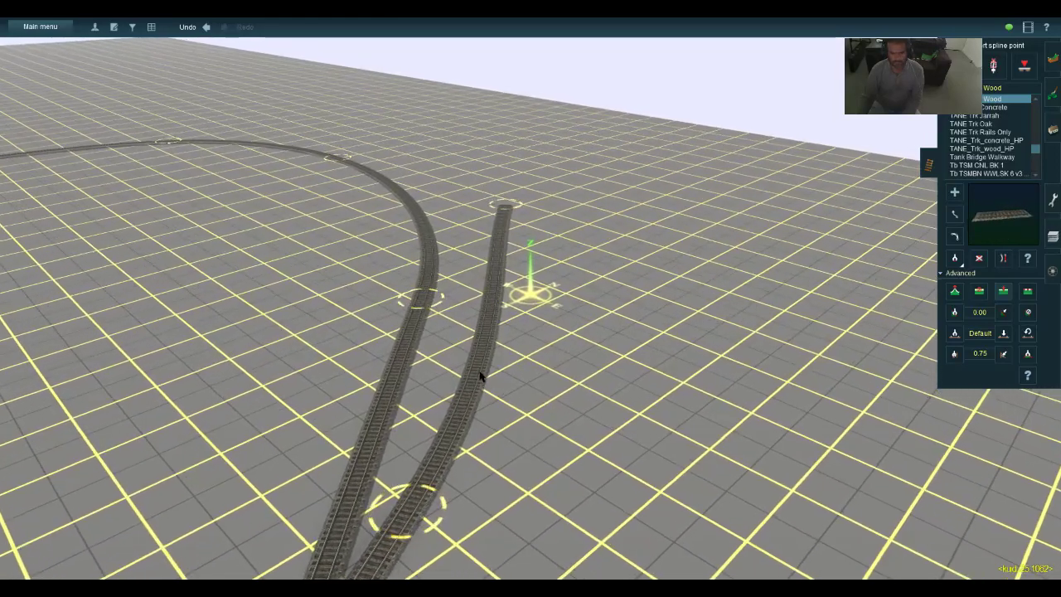
{"action": "left_click", "coordinate": [478, 369]}
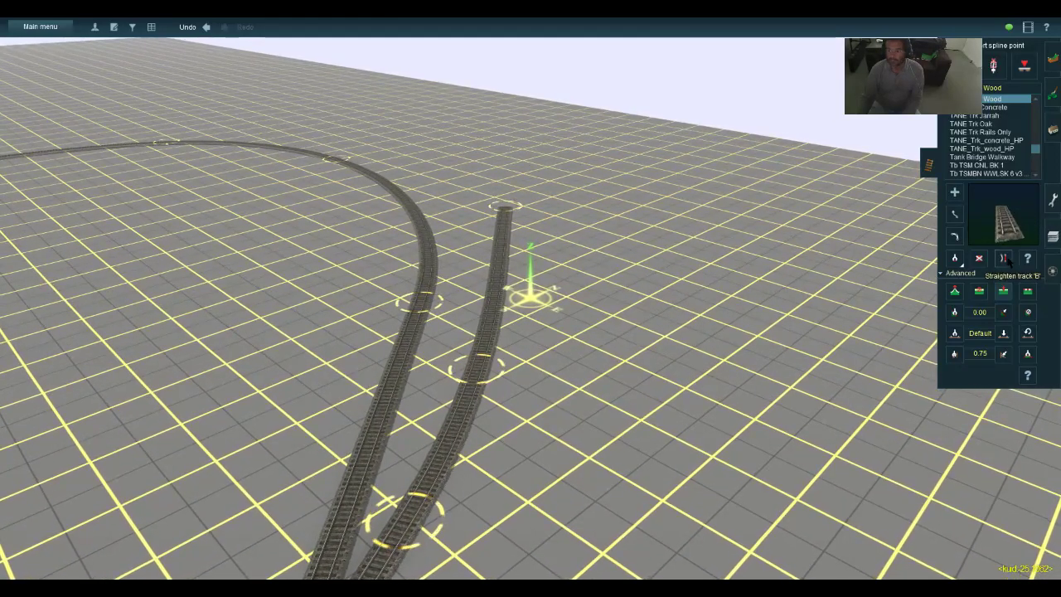
{"action": "left_click", "coordinate": [490, 330]}
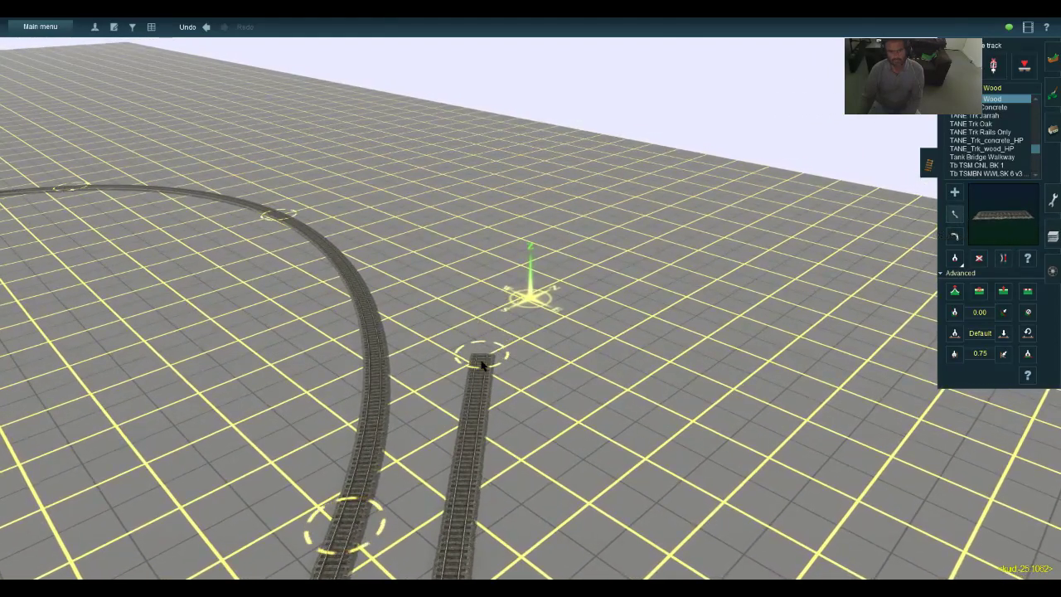
Fine-tune the position of the branch track's open end beside the curve
{"action": "key", "text": "Down"}
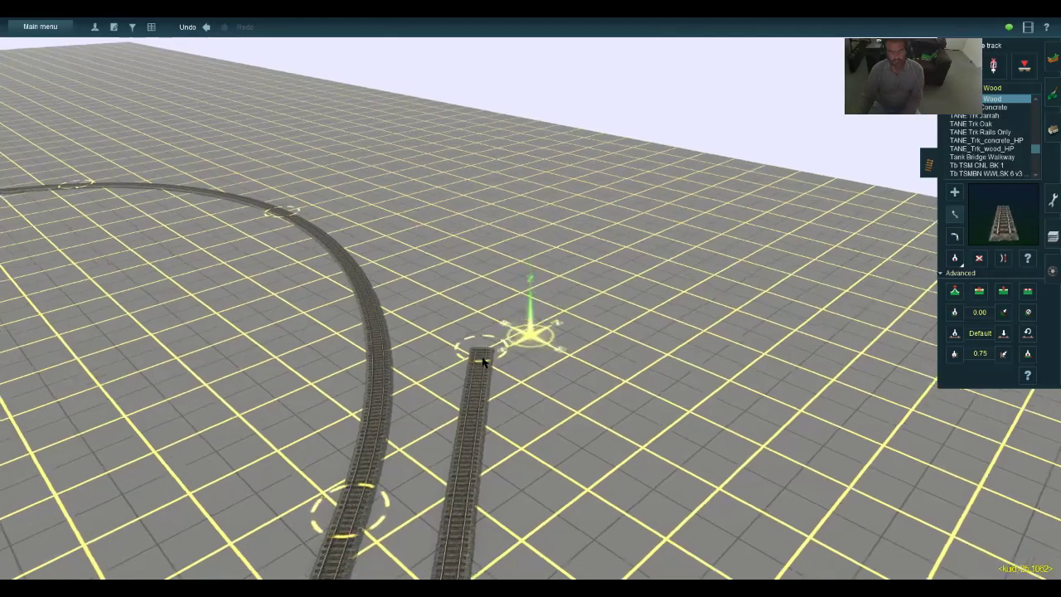
{"action": "scroll", "coordinate": [486, 356], "scroll_direction": "down", "scroll_amount": 2}
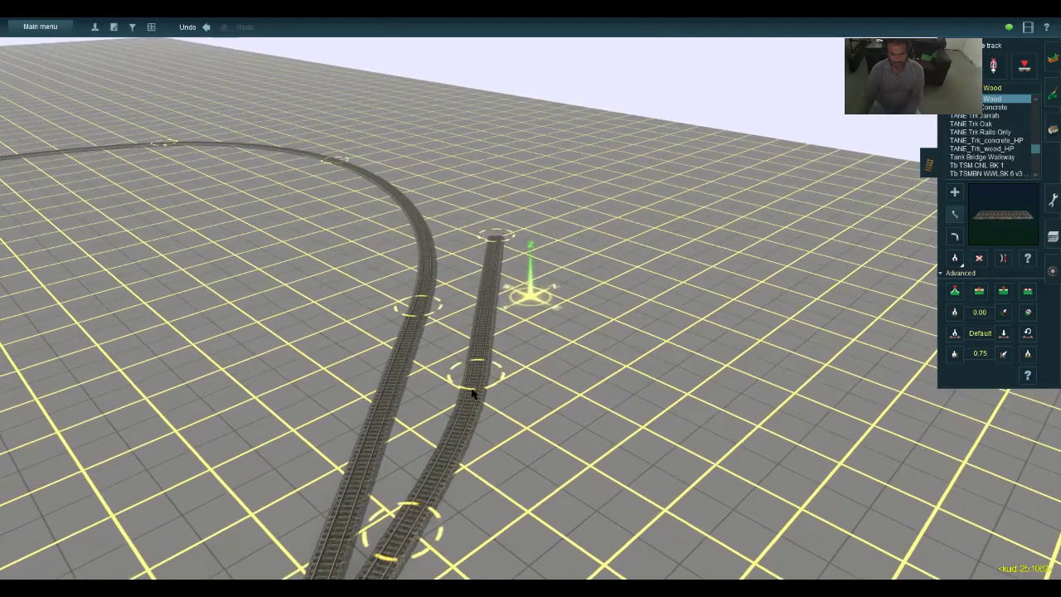
{"action": "key", "text": "Up"}
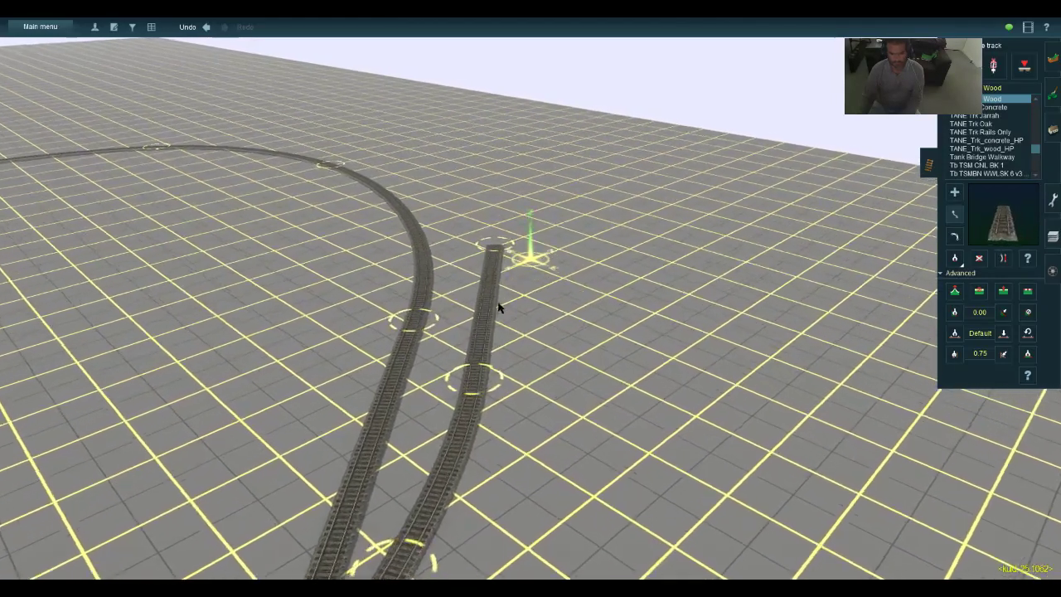
{"action": "left_click_drag", "start_coordinate": [487, 310], "coordinate": [478, 300]}
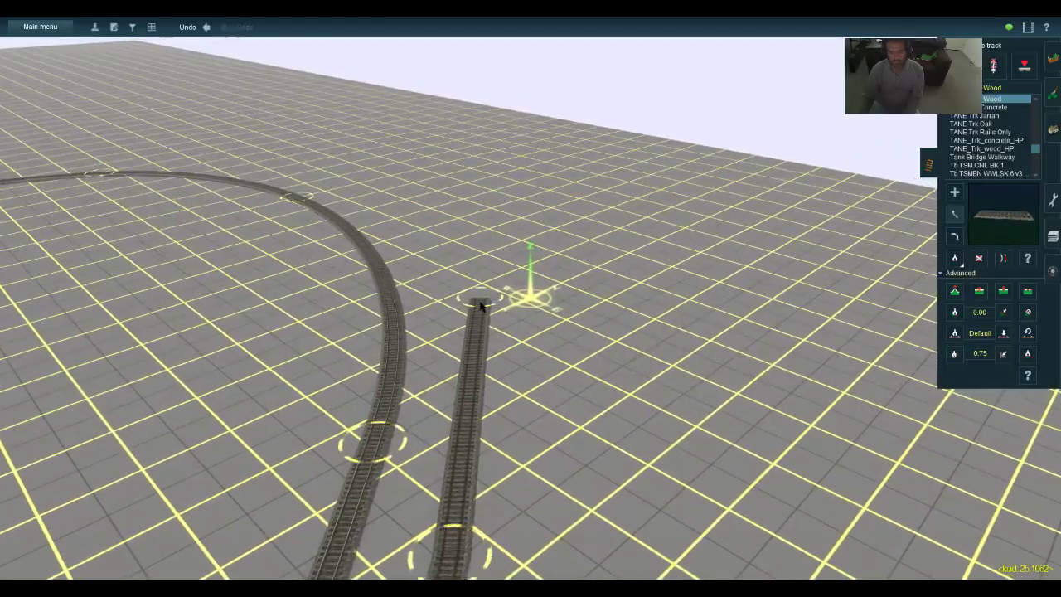
Try to lay a short diagonal track across both parallel tracks on the straight section
{"action": "key", "text": "Up"}
{"action": "key", "text": "Left"}
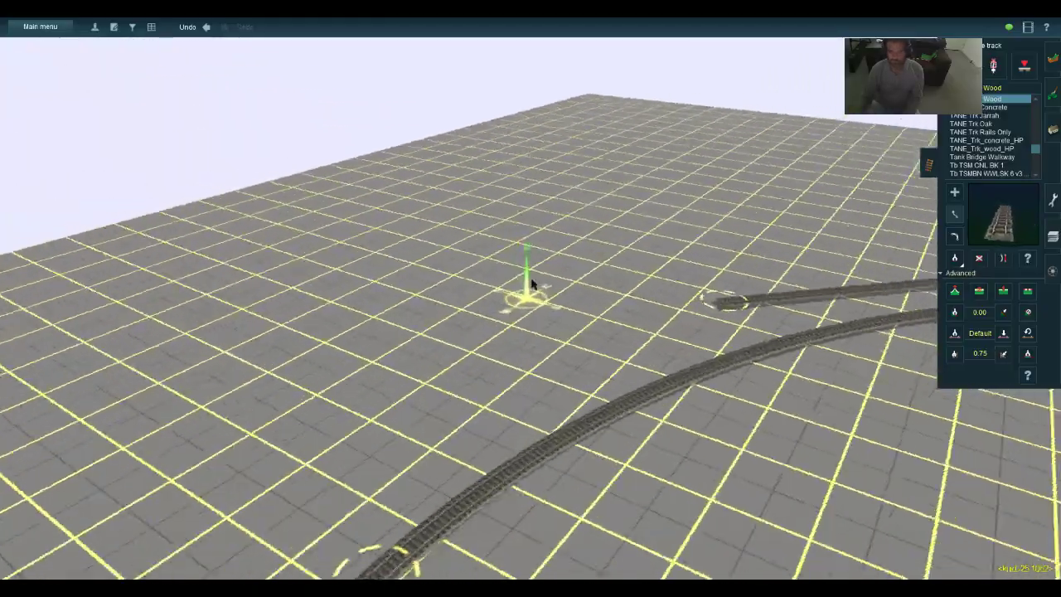
{"action": "right_click_drag", "start_coordinate": [531, 283], "coordinate": [603, 282]}
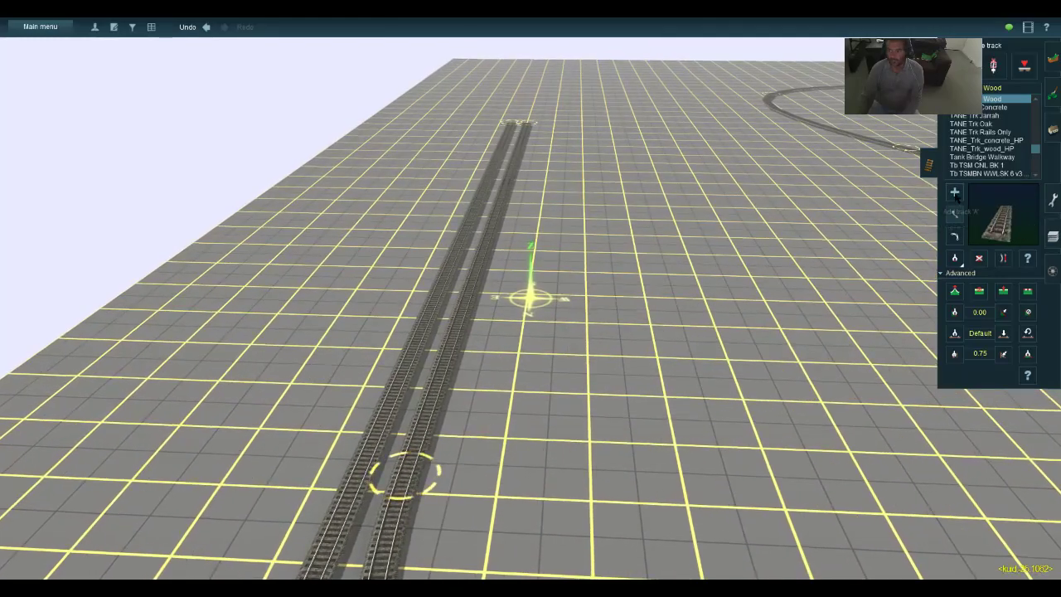
{"action": "scroll", "coordinate": [530, 330], "scroll_direction": "up", "scroll_amount": 5}
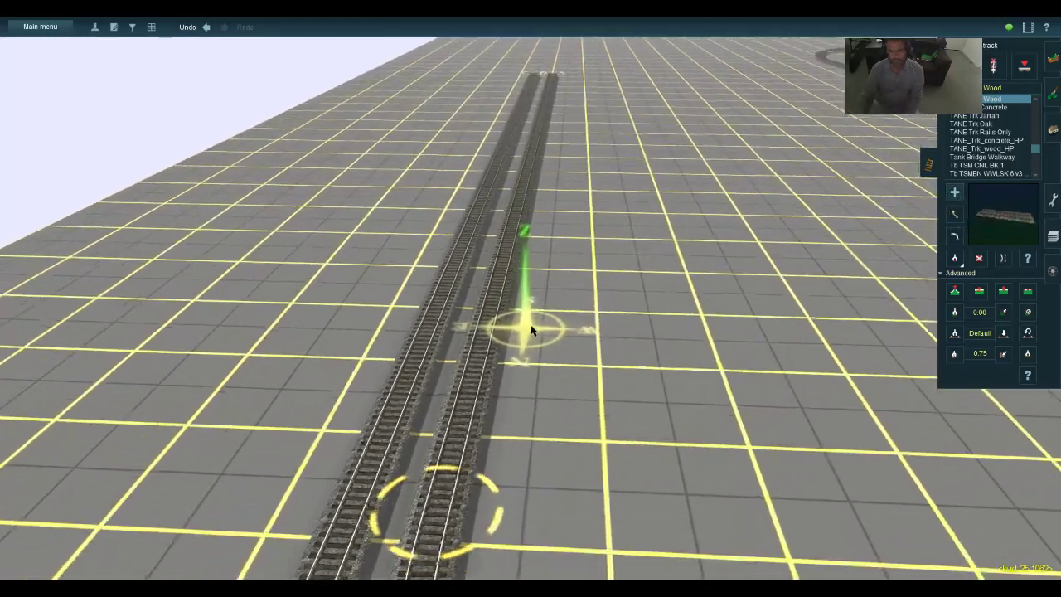
{"action": "key", "text": "Up"}
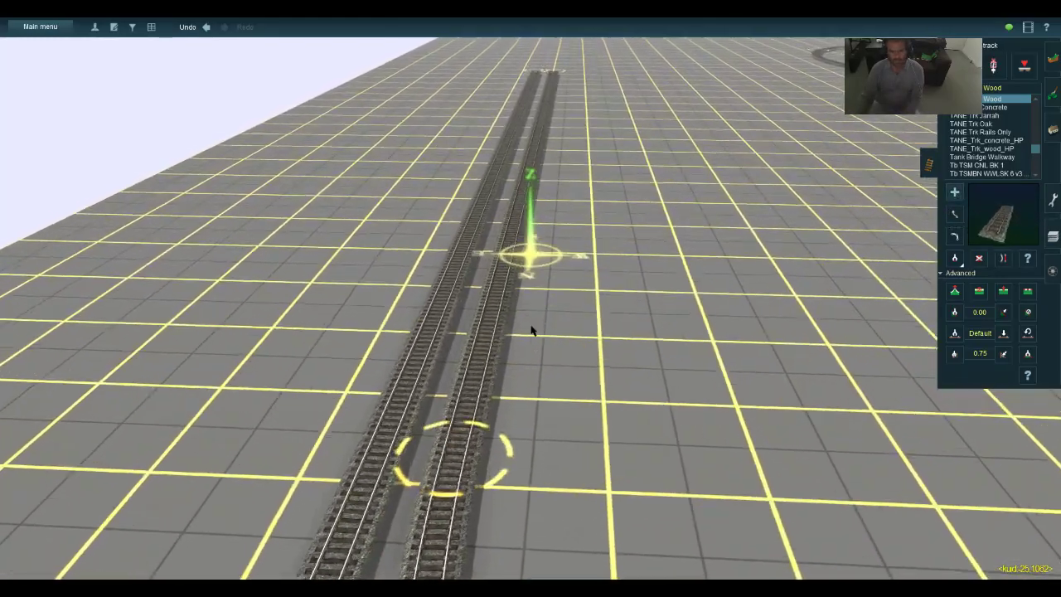
{"action": "scroll", "coordinate": [530, 330], "scroll_direction": "down", "scroll_amount": 2}
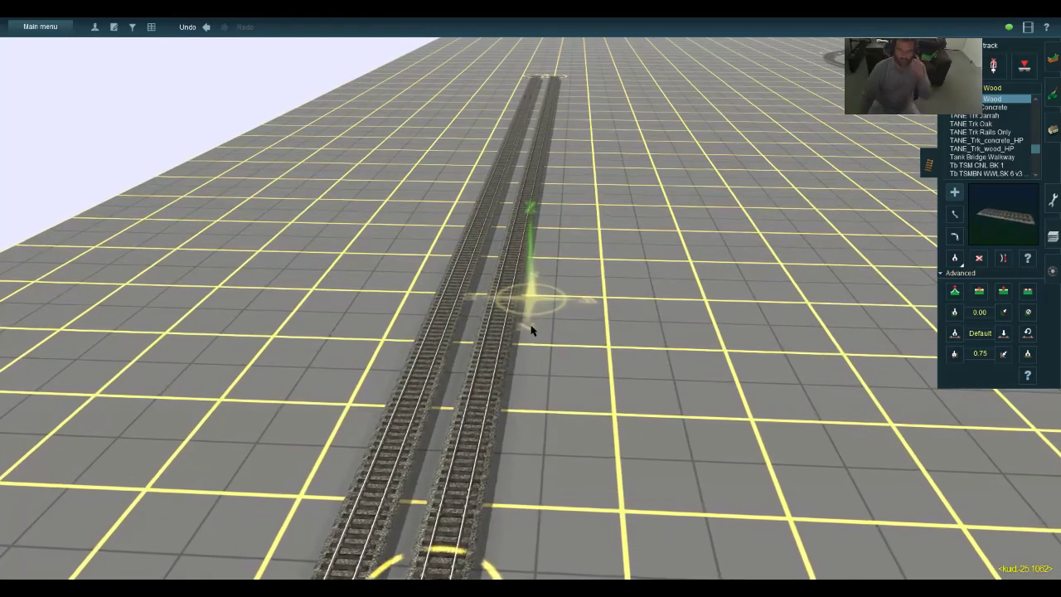
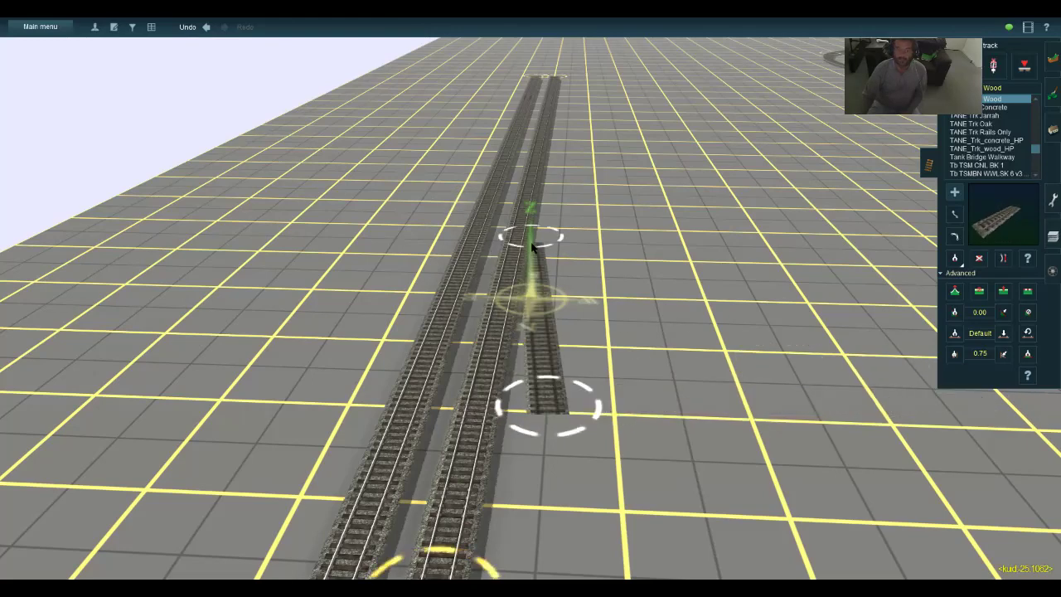
{"action": "left_click", "coordinate": [461, 206]}
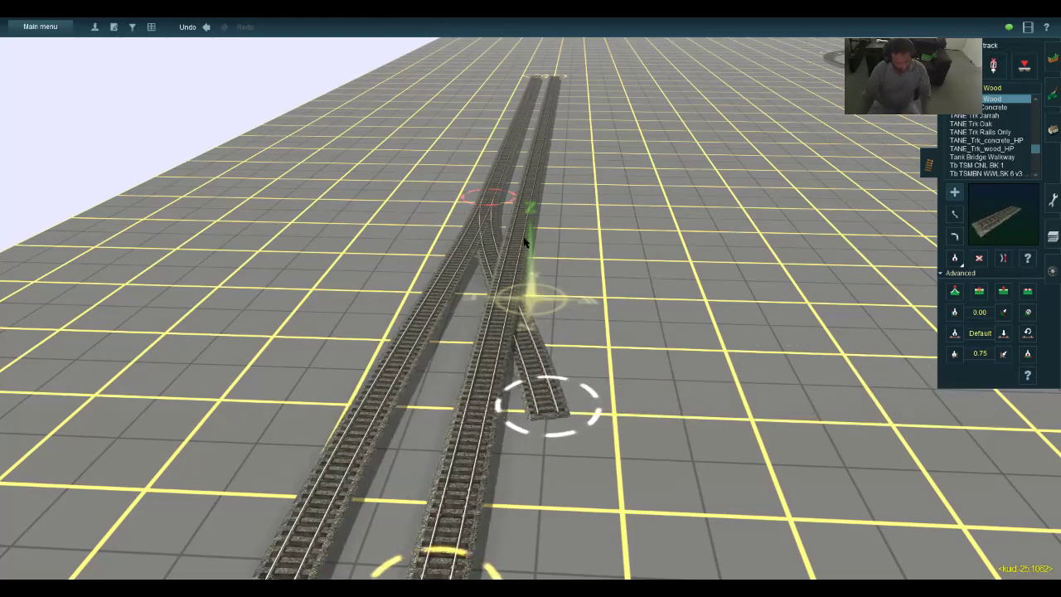
{"action": "key", "text": "ctrl+z"}
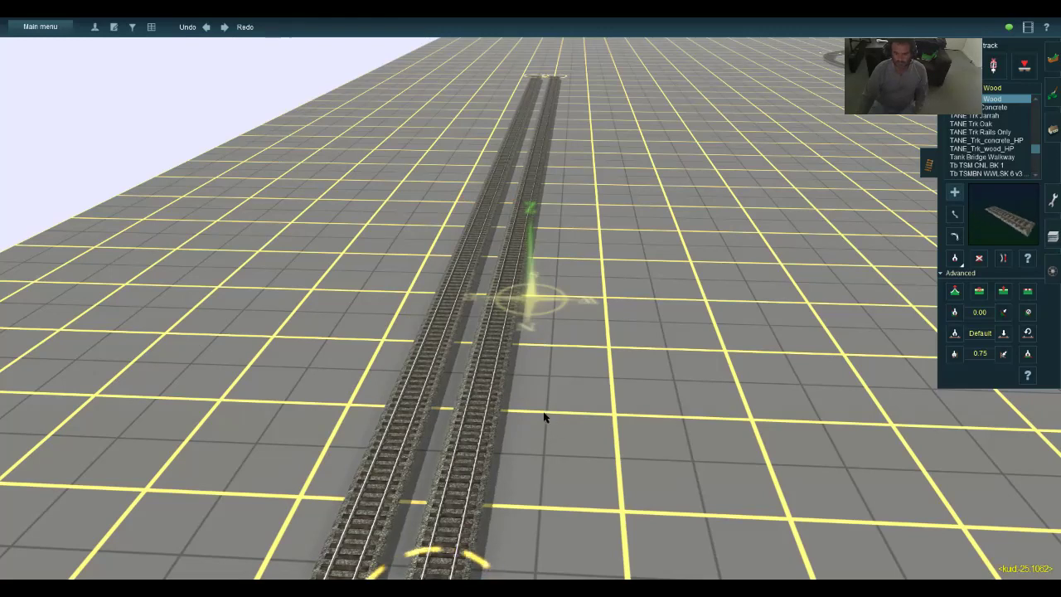
{"action": "left_click_drag", "start_coordinate": [544, 412], "coordinate": [469, 184]}
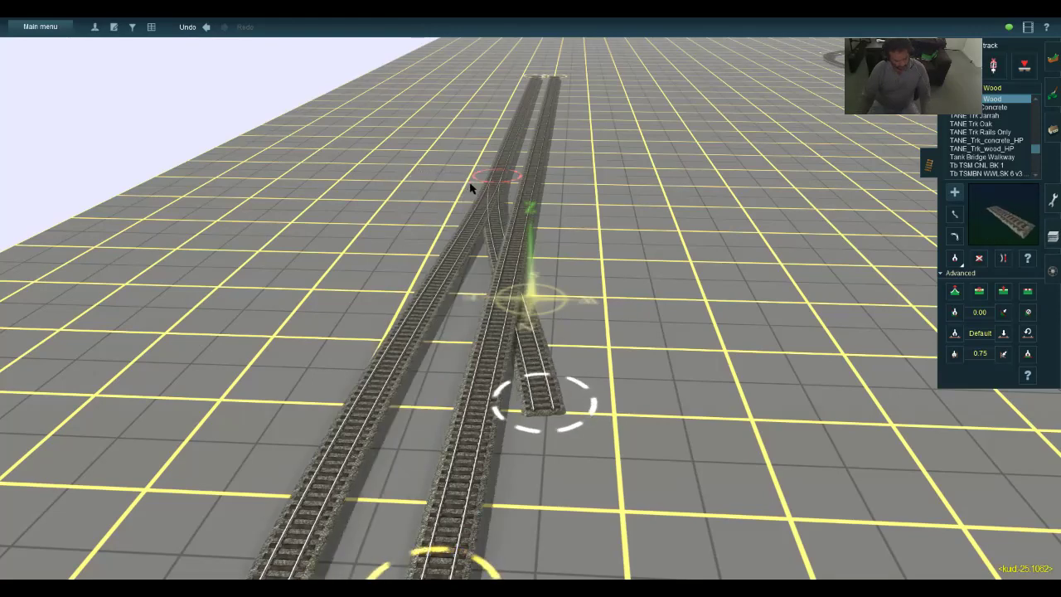
{"action": "key", "text": "ctrl+z"}
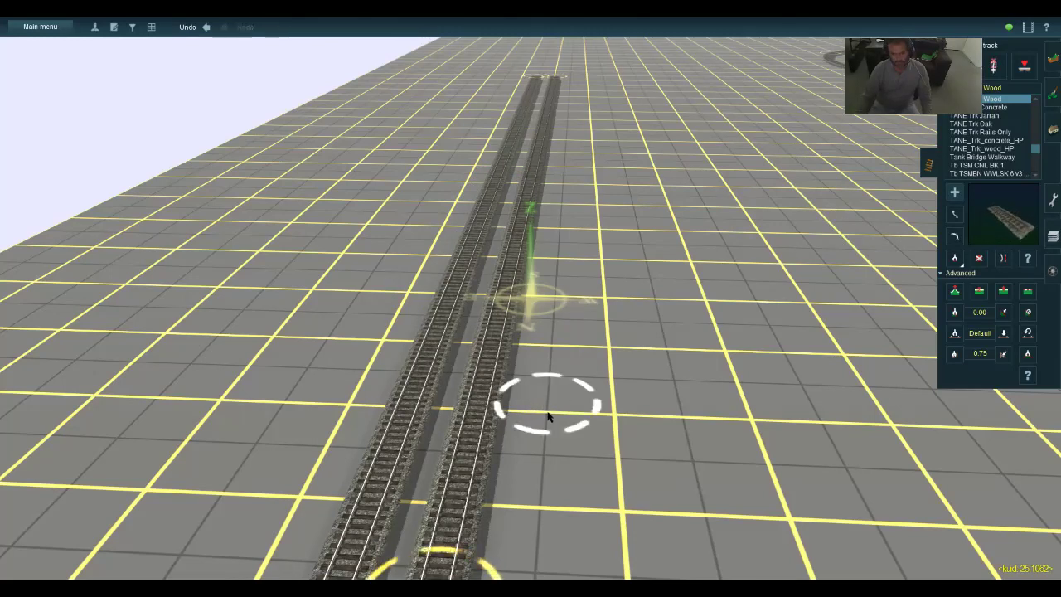
Lay a short diagonal track across both parallel tracks and apply the 0.75 vertex height to its two ends
{"action": "left_click_drag", "start_coordinate": [546, 417], "coordinate": [469, 184]}
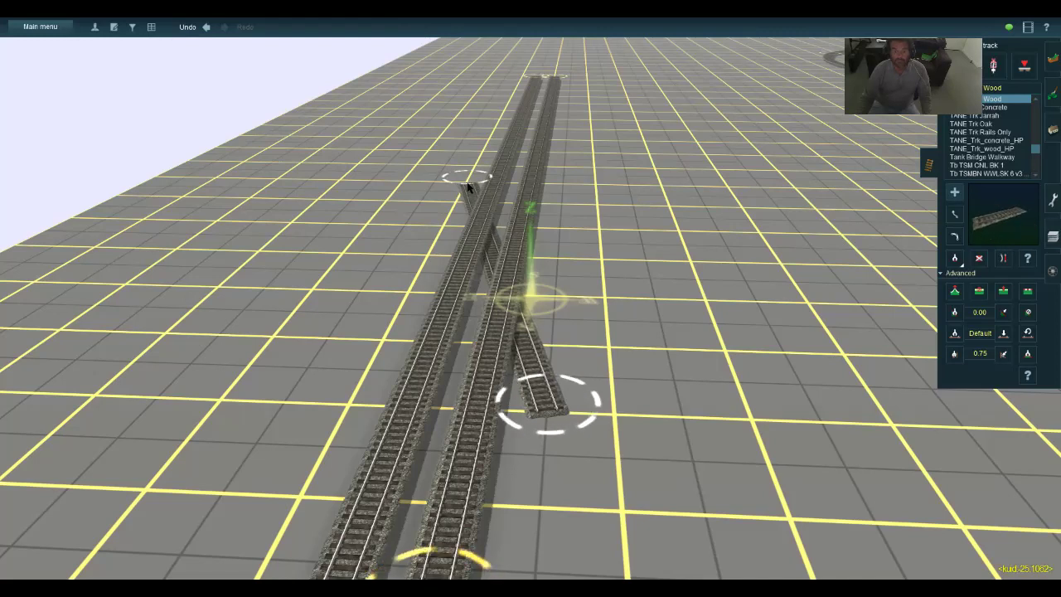
{"action": "left_click", "coordinate": [1004, 354]}
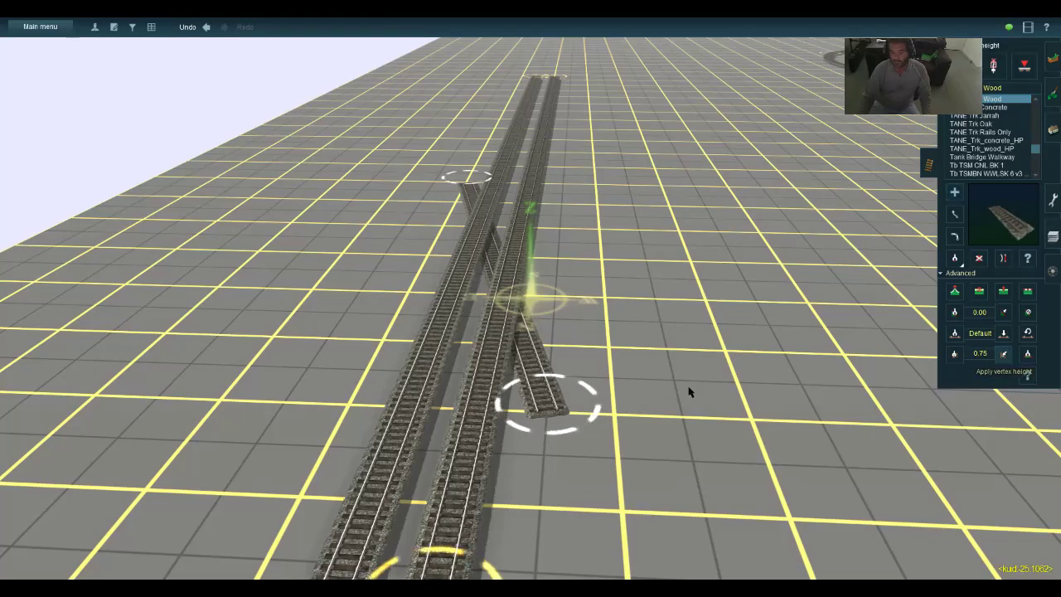
{"action": "left_click", "coordinate": [547, 412]}
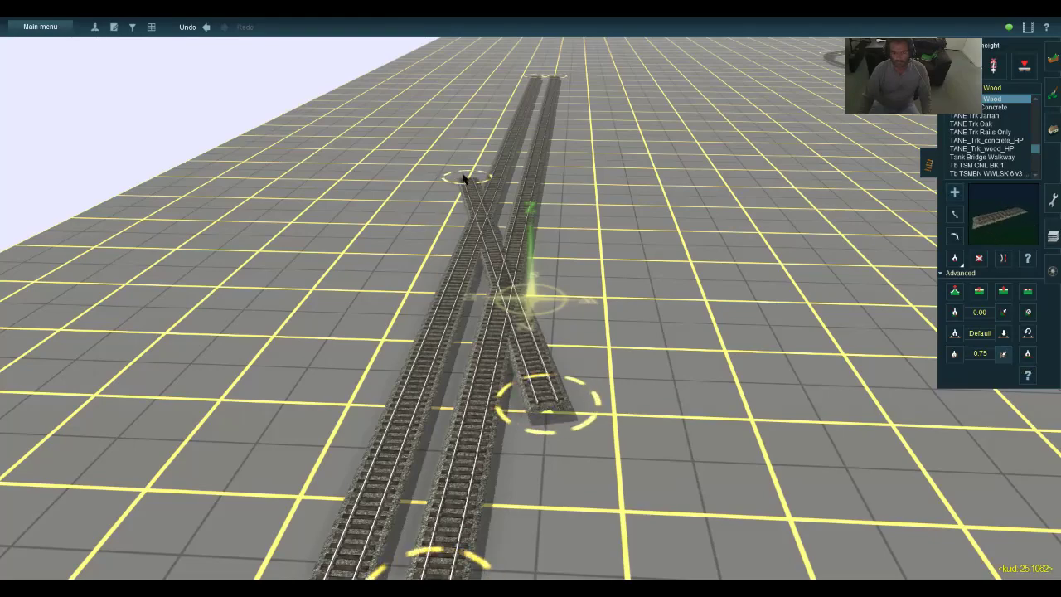
{"action": "key", "text": "Up"}
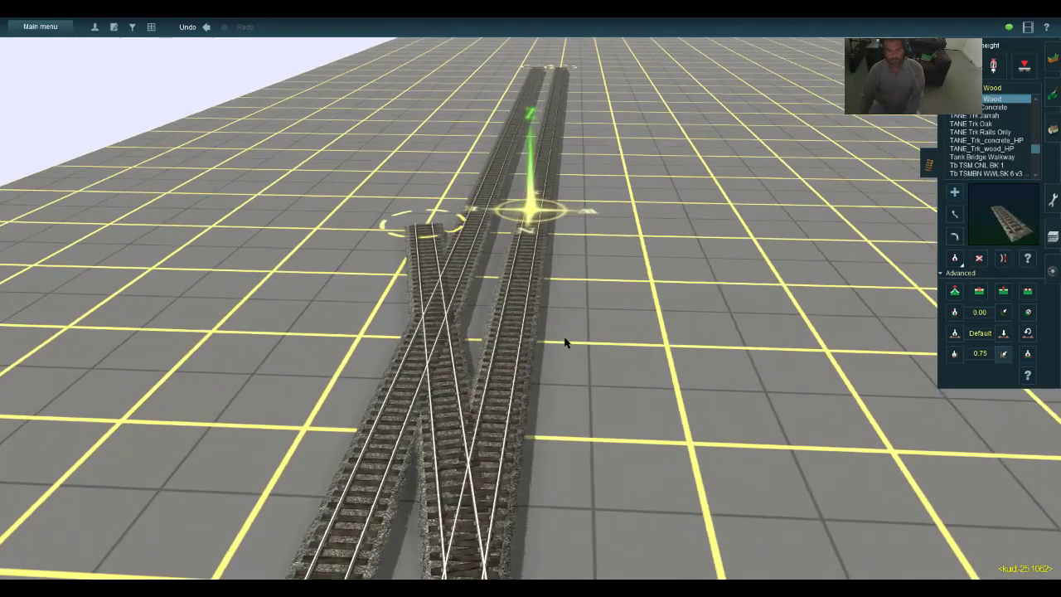
{"action": "key", "text": "Down"}
{"action": "key", "text": "Up"}
{"action": "key", "text": "Down"}
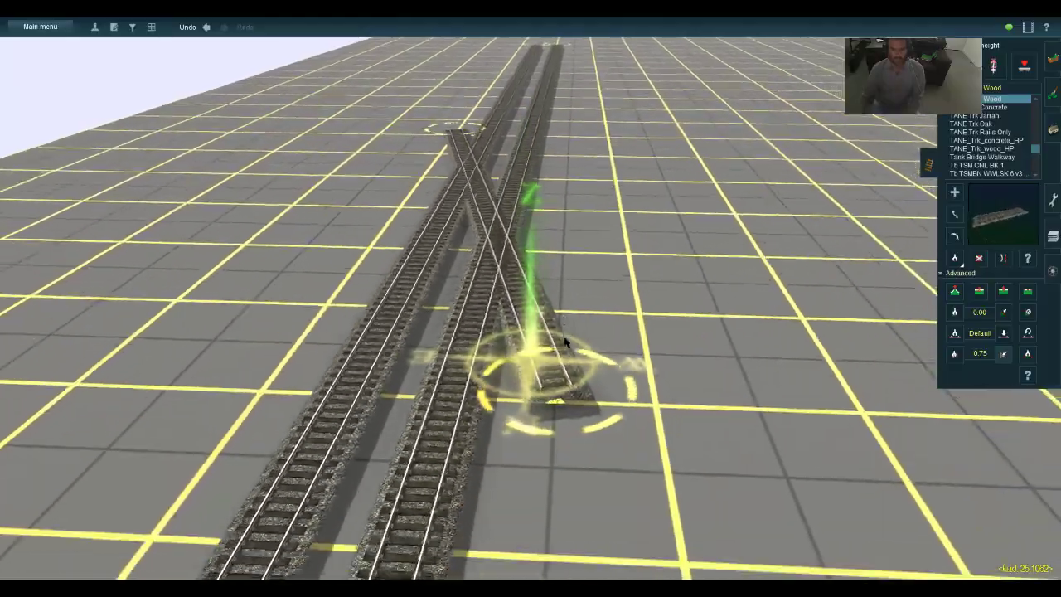
Move one open end at the far end of the parallel tracks slightly closer to the adjacent track's end
{"action": "key", "text": "Up"}
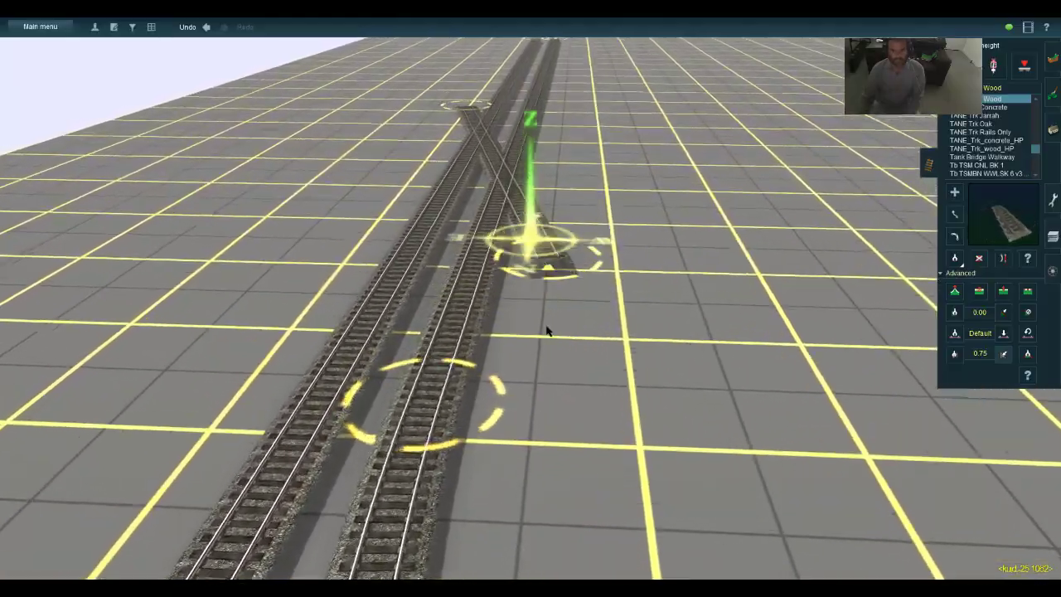
{"action": "key", "text": "Up"}
{"action": "key", "text": "Up"}
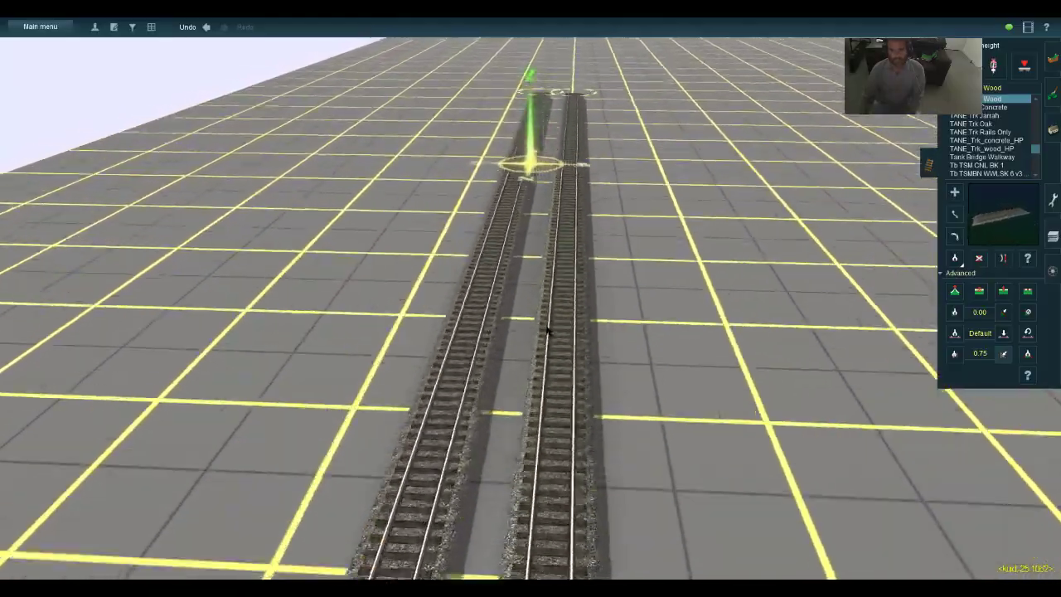
{"action": "key", "text": "Up"}
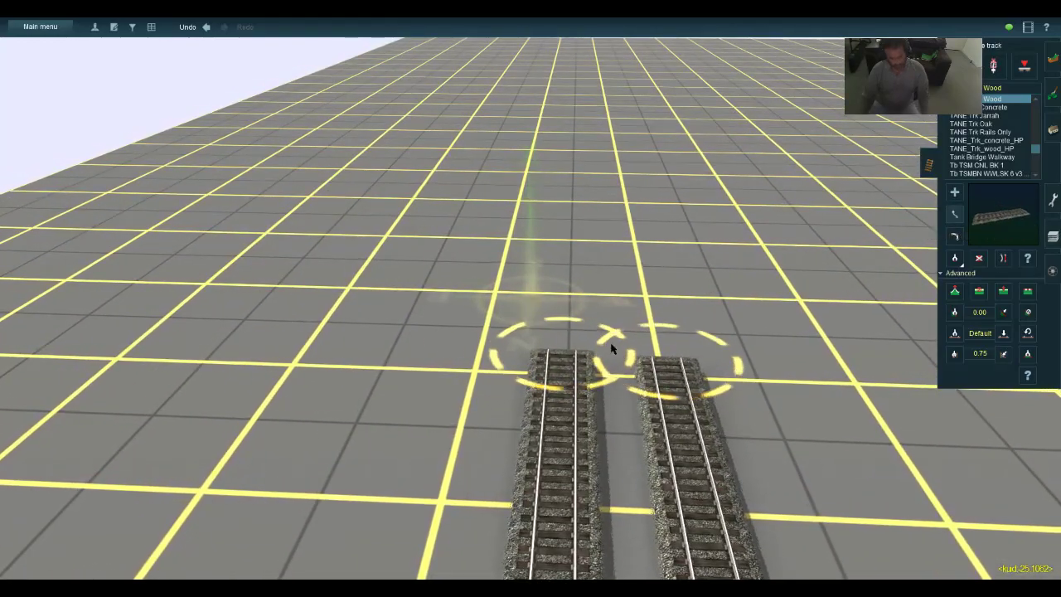
{"action": "left_click", "coordinate": [572, 377]}
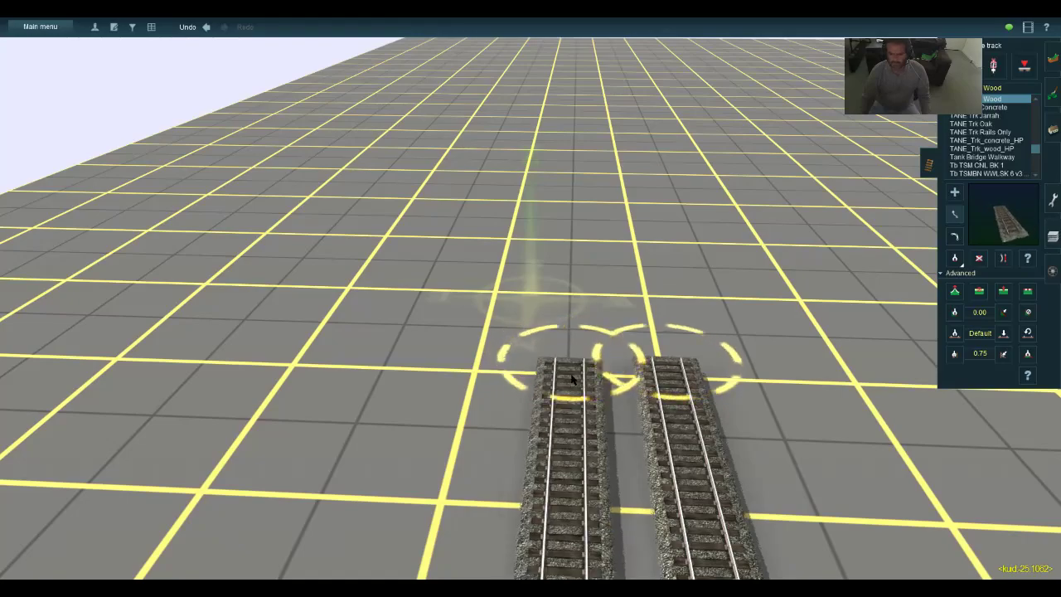
{"action": "left_click_drag", "start_coordinate": [570, 378], "coordinate": [568, 378]}
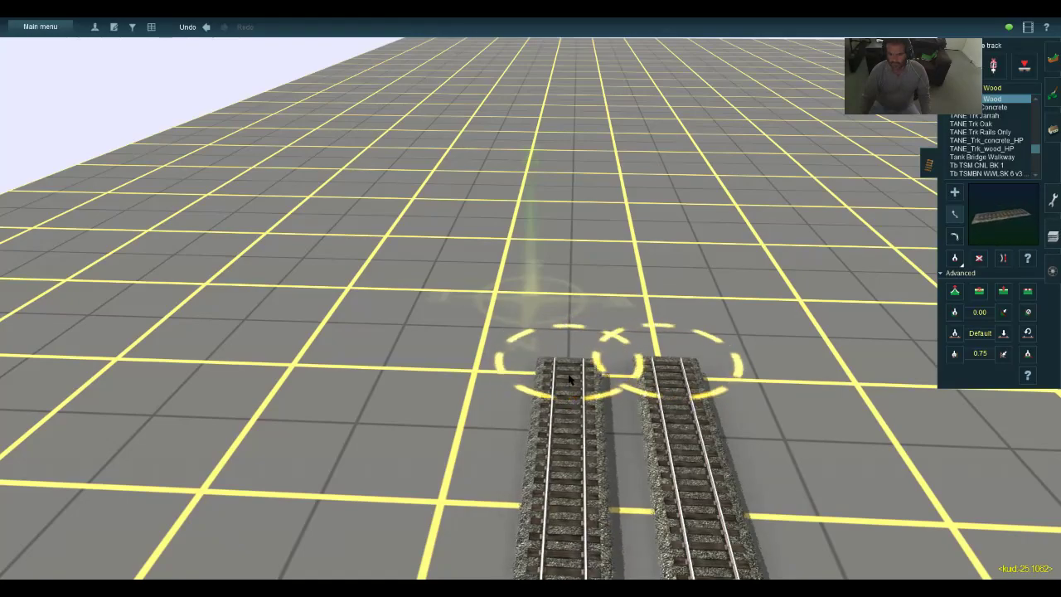
Insert a spline point in the outer parallel track, near the adjacent track's bend before the diagonal crossing
{"action": "key", "text": "Down"}
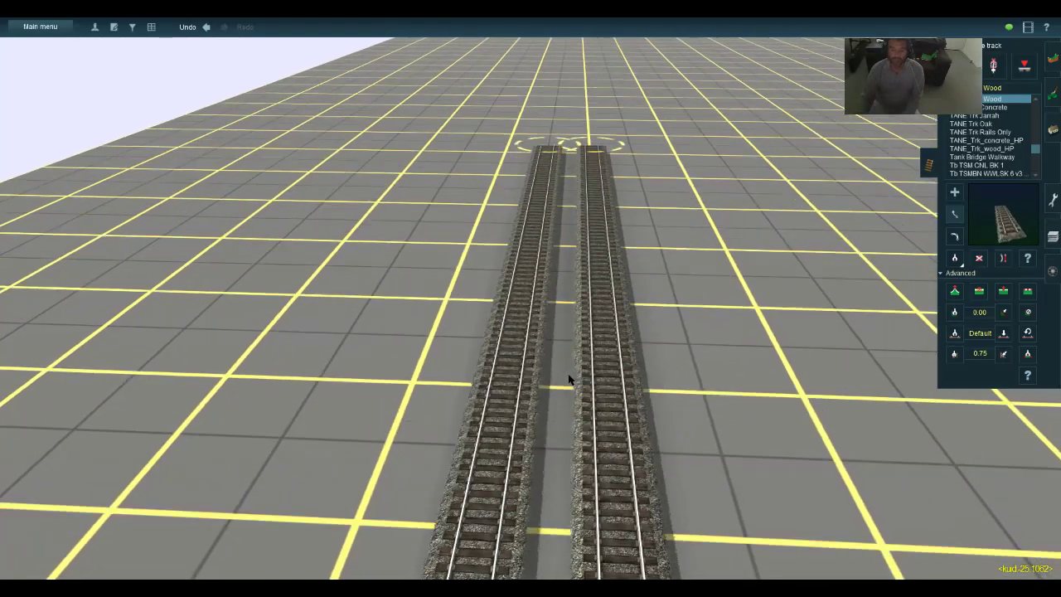
{"action": "key", "text": "Left"}
{"action": "key", "text": "Down"}
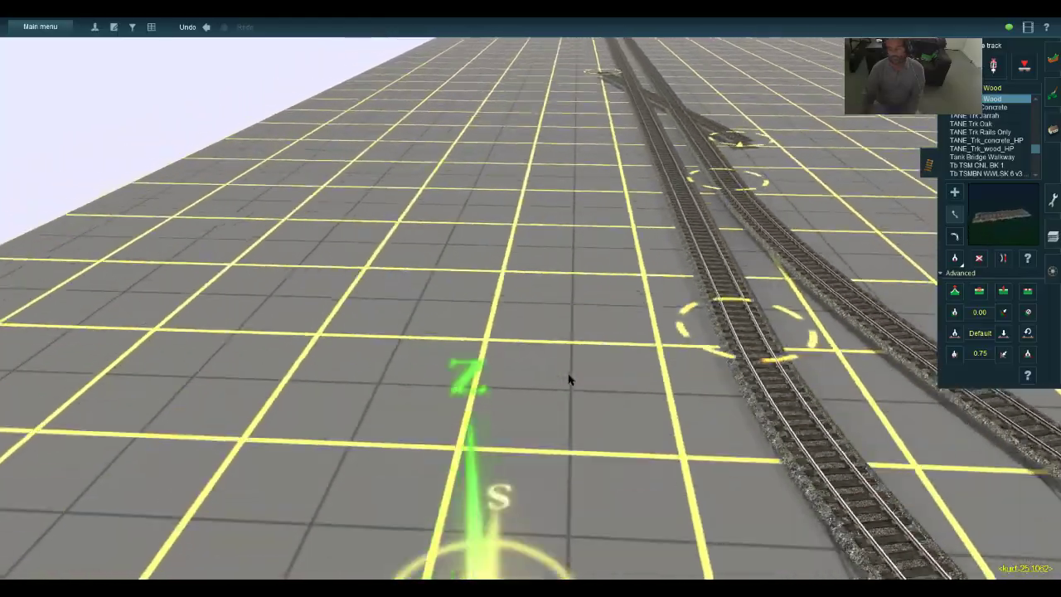
{"action": "key", "text": "Right"}
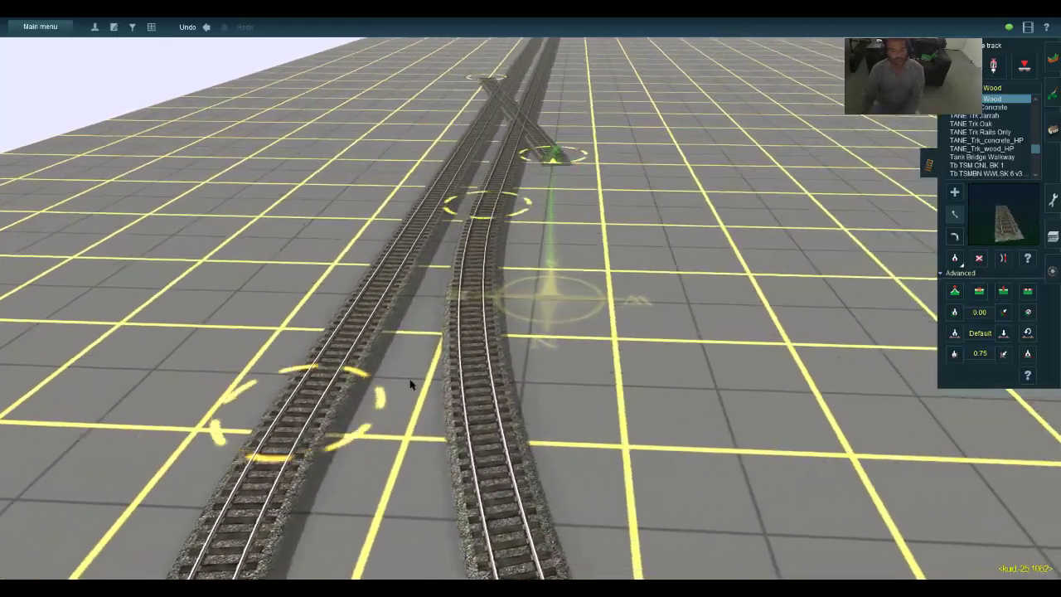
{"action": "key", "text": "Left"}
{"action": "key", "text": "Up"}
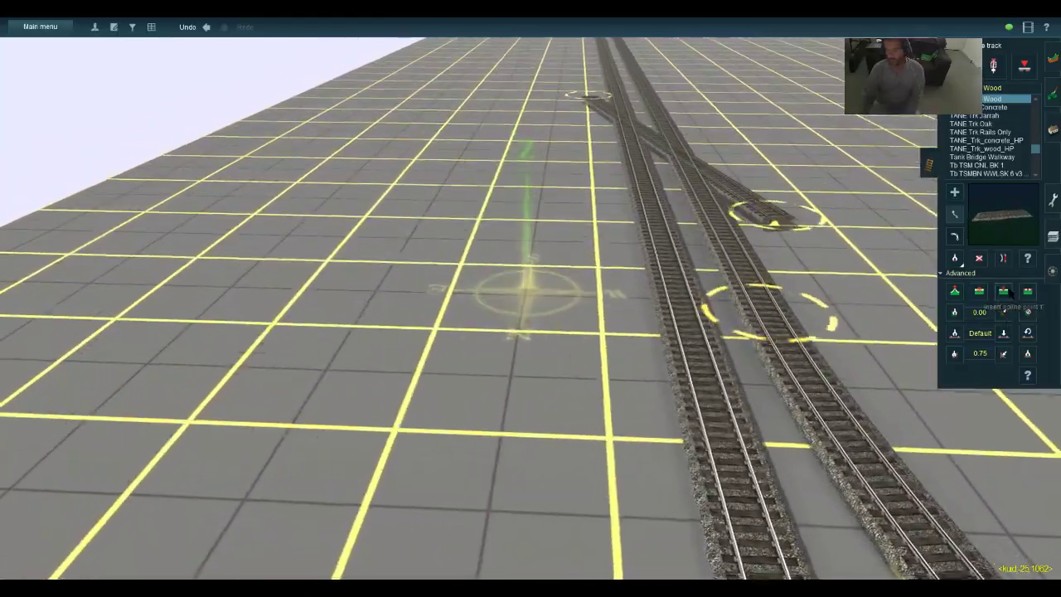
{"action": "left_click", "coordinate": [983, 290]}
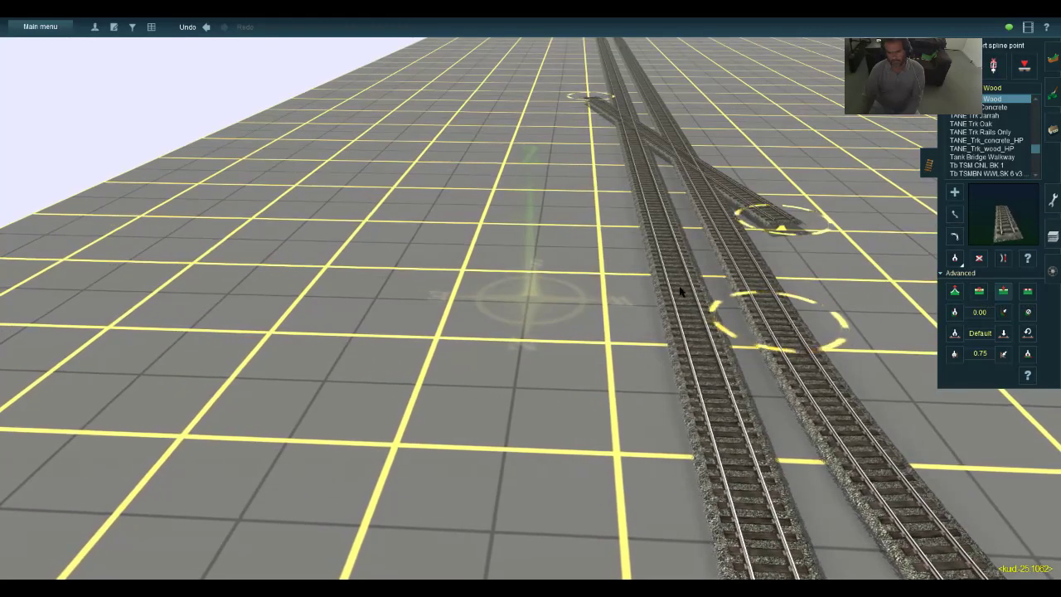
{"action": "left_click", "coordinate": [680, 290]}
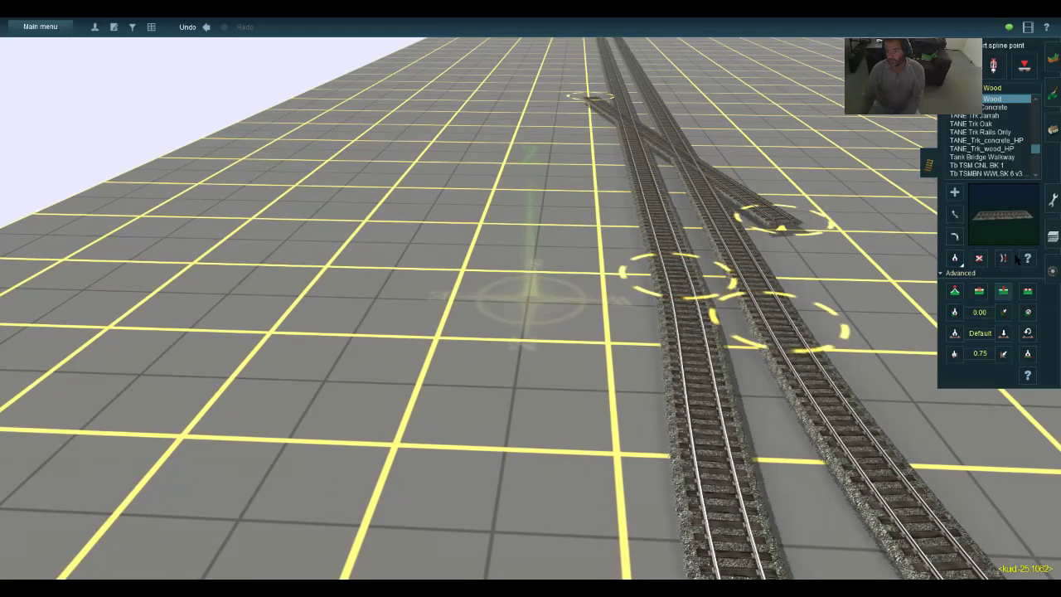
Straighten the outer track at the inserted spline point and move that point level with the neighbouring track's spline point
{"action": "left_click", "coordinate": [702, 416]}
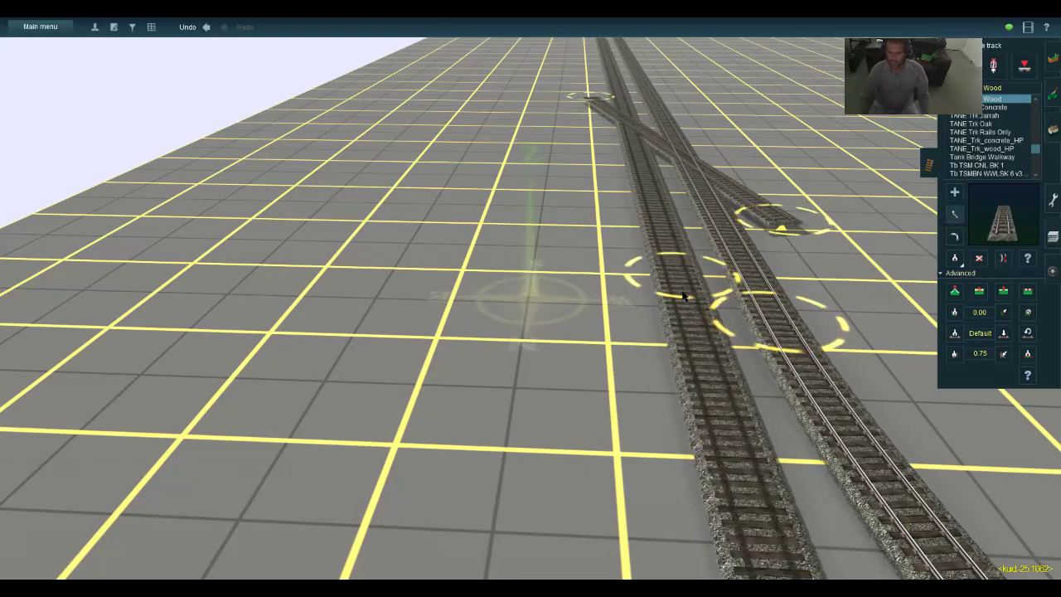
{"action": "left_click_drag", "start_coordinate": [682, 296], "coordinate": [686, 341]}
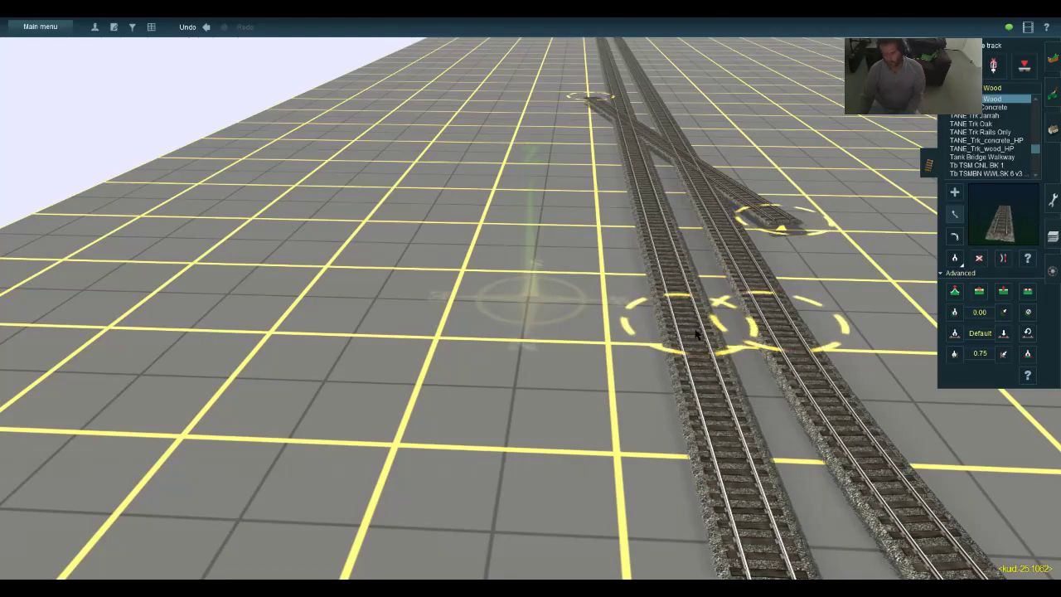
Insert spline points in the western and eastern parallel tracks around the diagonal crossing, undoing the extra point placed in the eastern track
{"action": "right_click_drag", "start_coordinate": [696, 335], "coordinate": [660, 336]}
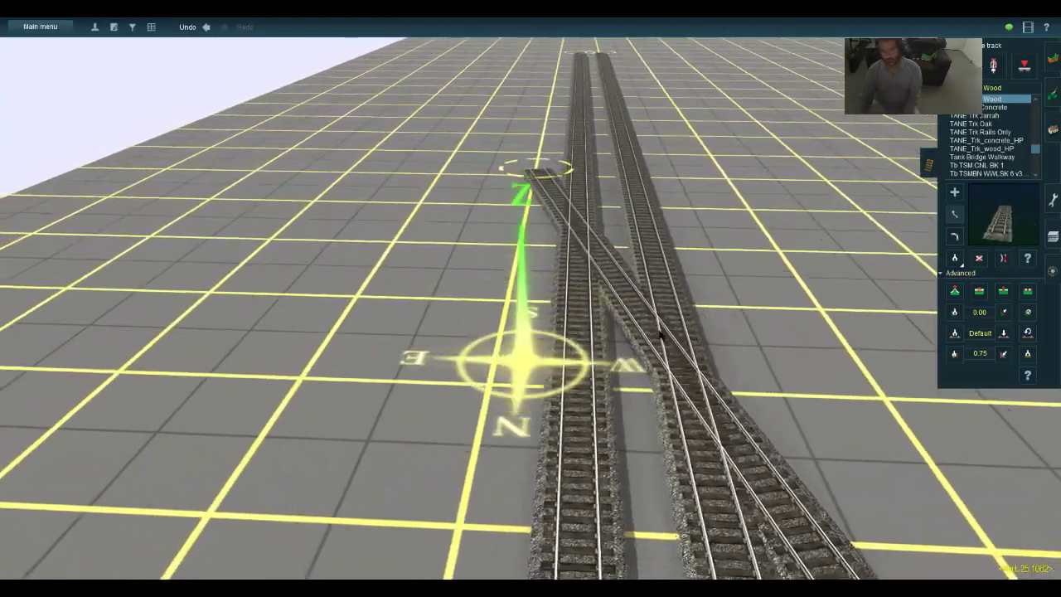
{"action": "key", "text": "Up"}
{"action": "key", "text": "Down"}
{"action": "left_click", "coordinate": [1003, 291]}
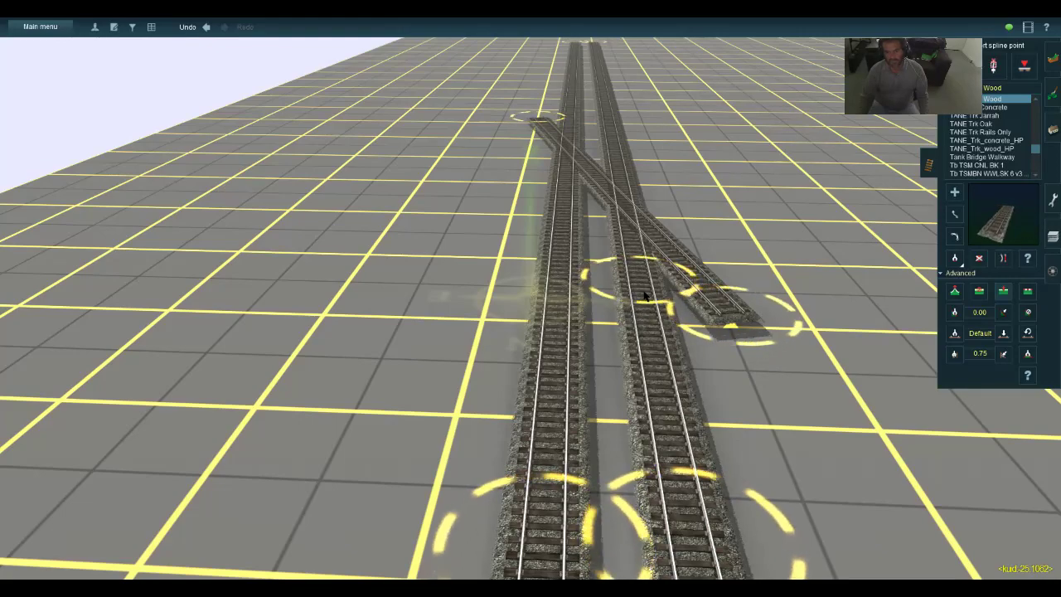
{"action": "key", "text": "w"}
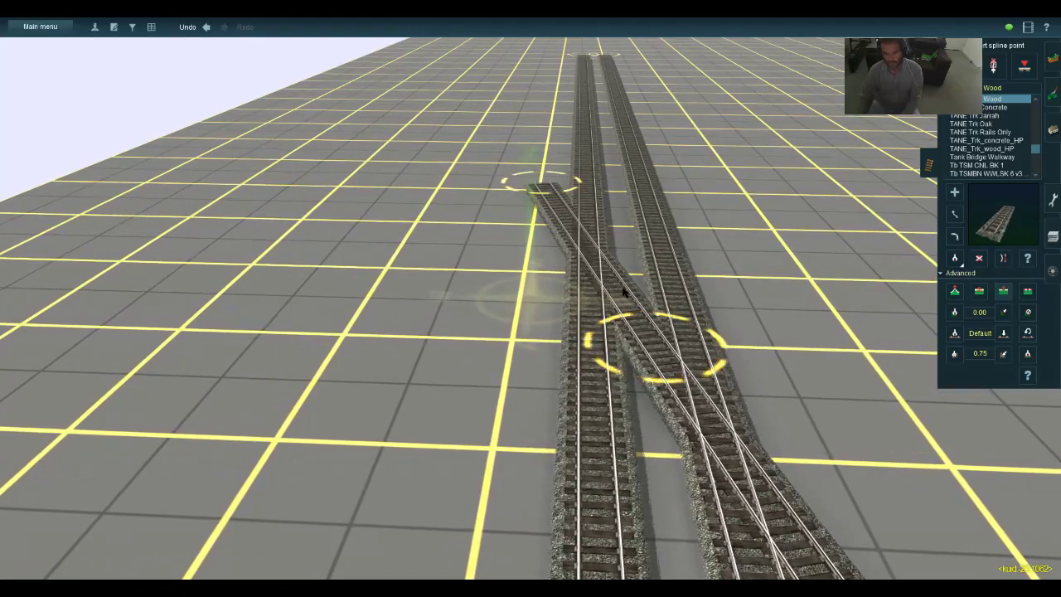
{"action": "key", "text": "w"}
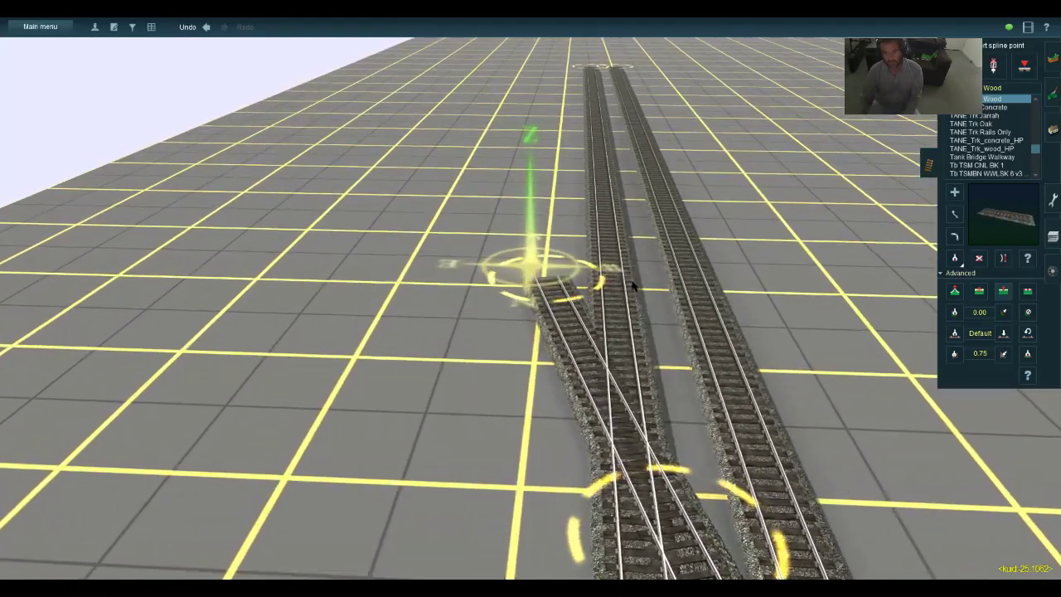
{"action": "left_click", "coordinate": [633, 362]}
{"action": "key", "text": "s"}
{"action": "key", "text": "Down"}
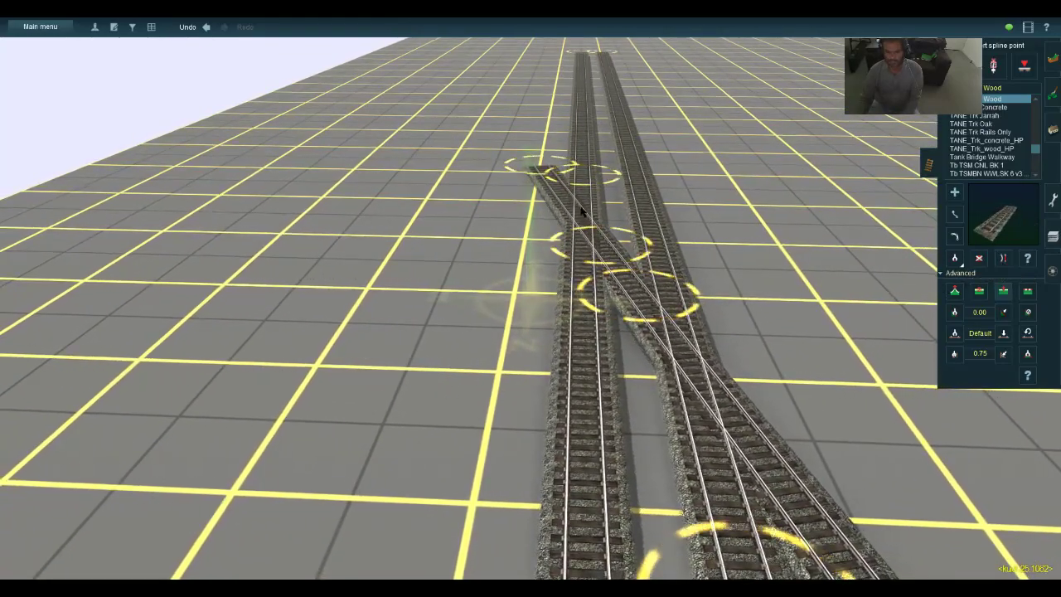
{"action": "left_click", "coordinate": [585, 431]}
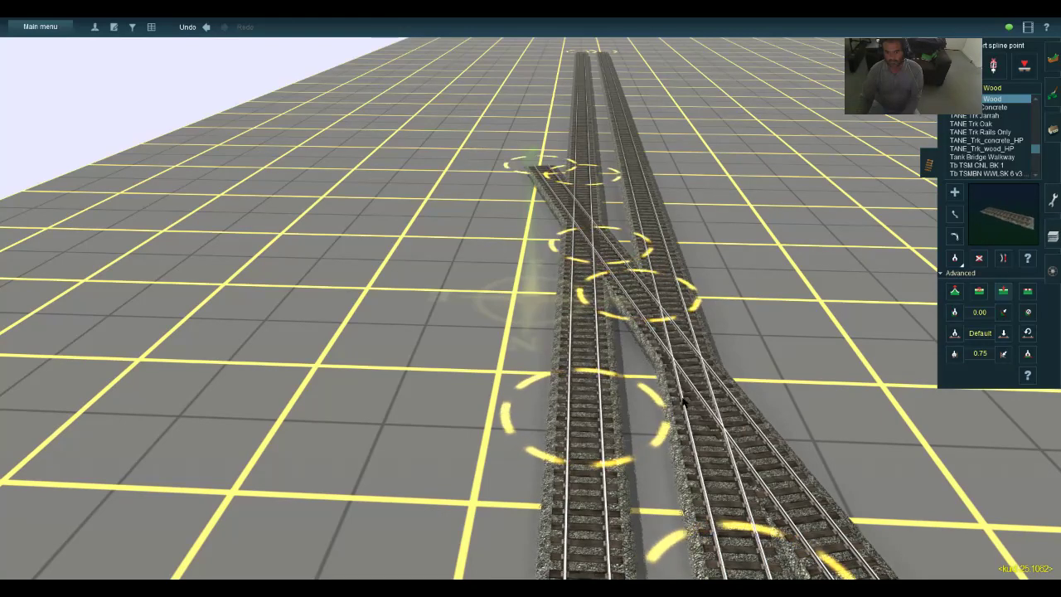
{"action": "key", "text": "ctrl+z"}
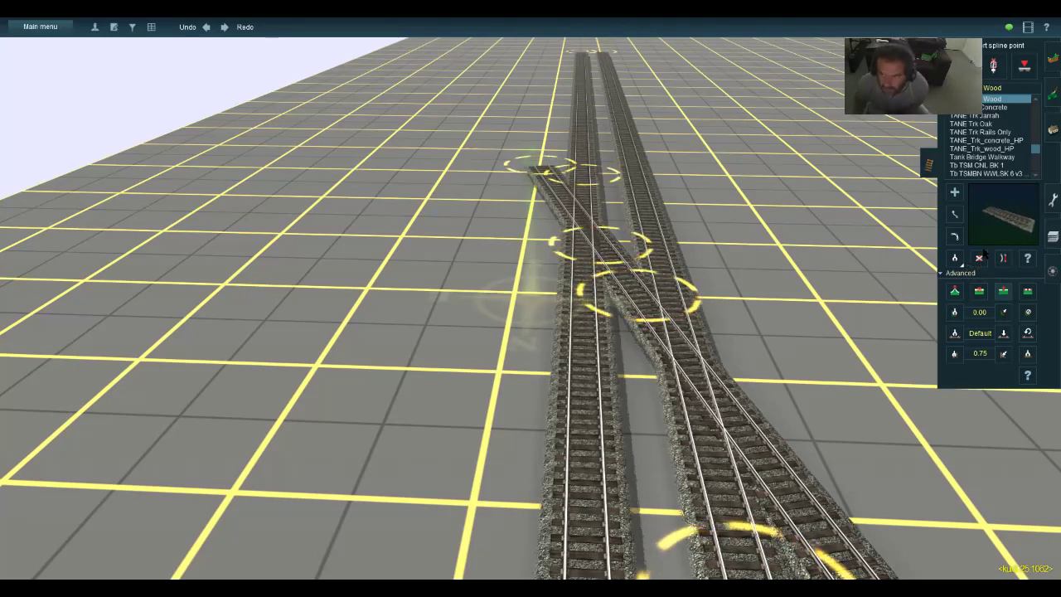
Lay a connecting track between the western track's spline point and the eastern track's far spline point along the diagonal, and straighten it
{"action": "left_click", "coordinate": [955, 193]}
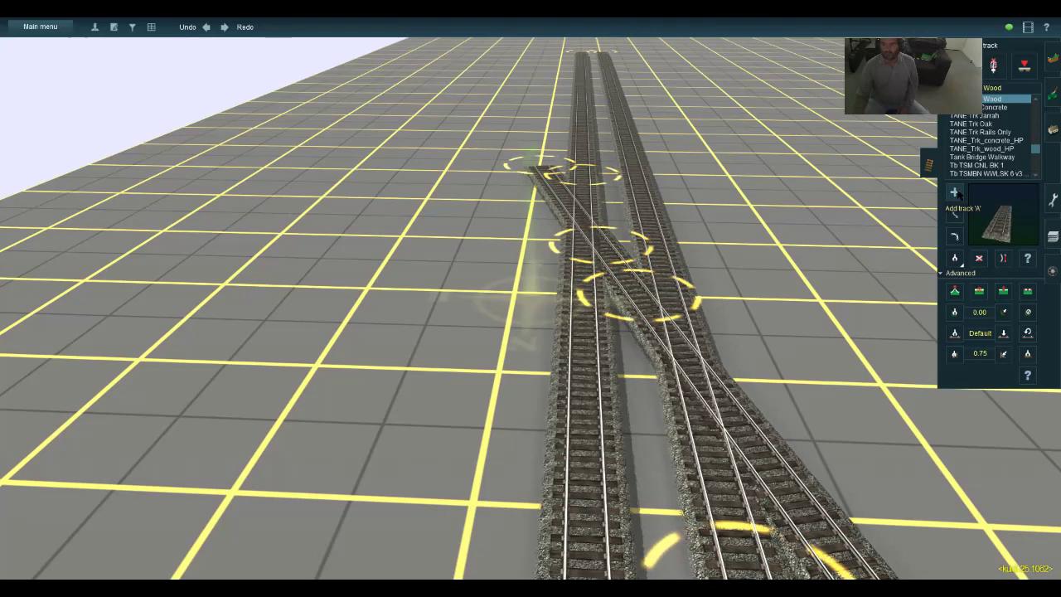
{"action": "left_click", "coordinate": [583, 188]}
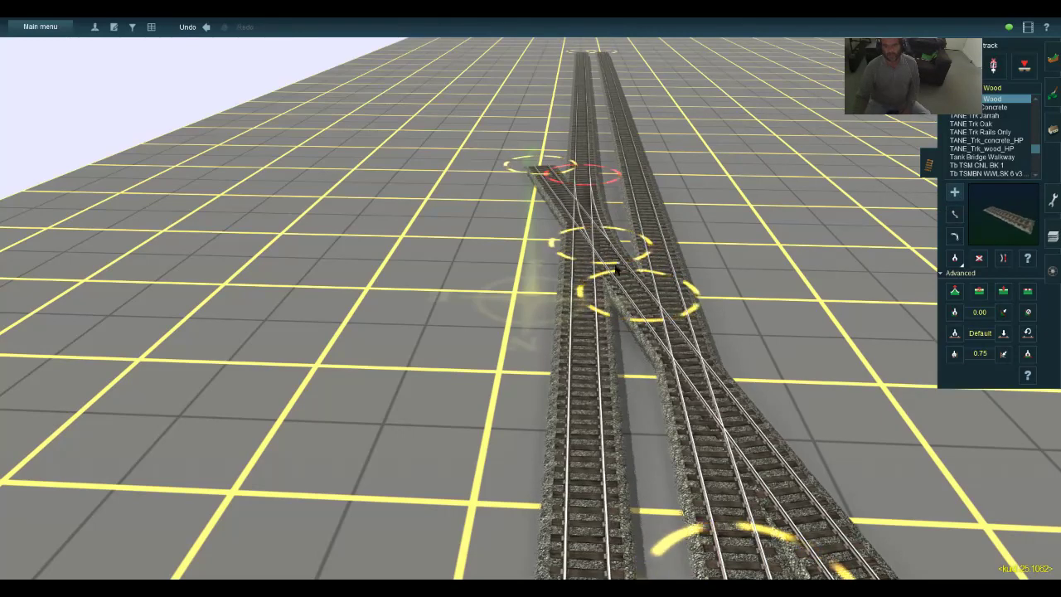
{"action": "left_click", "coordinate": [1001, 260]}
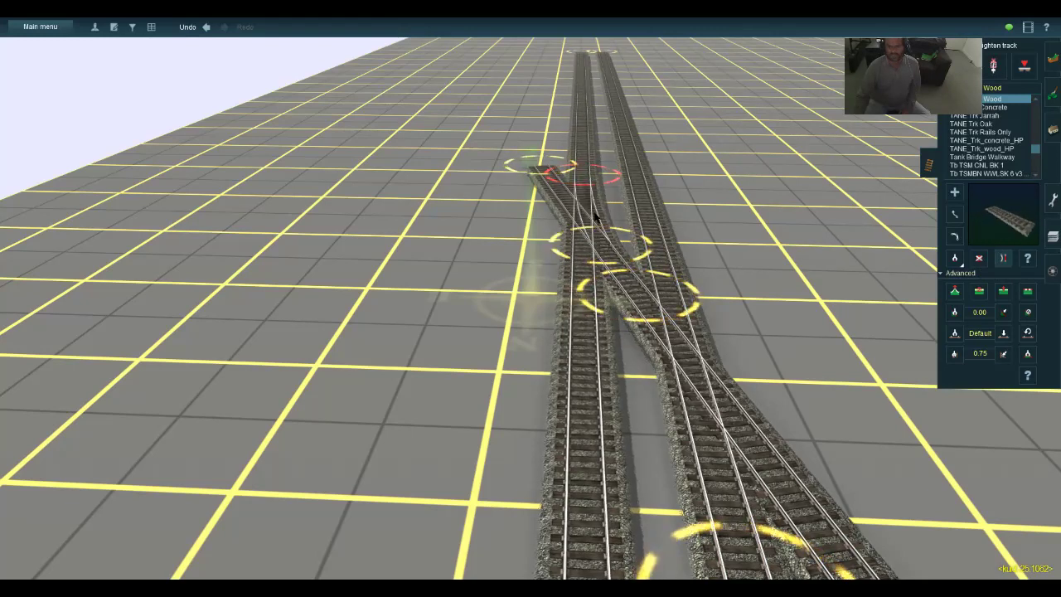
{"action": "key", "text": "Up"}
{"action": "key", "text": "Right"}
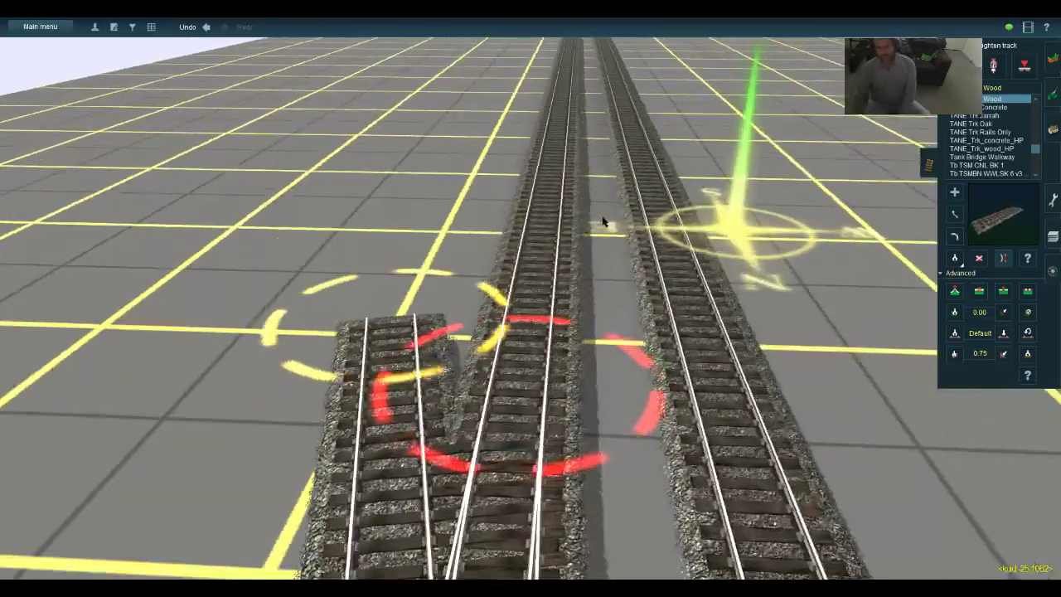
{"action": "key", "text": "Down"}
{"action": "key", "text": "Left"}
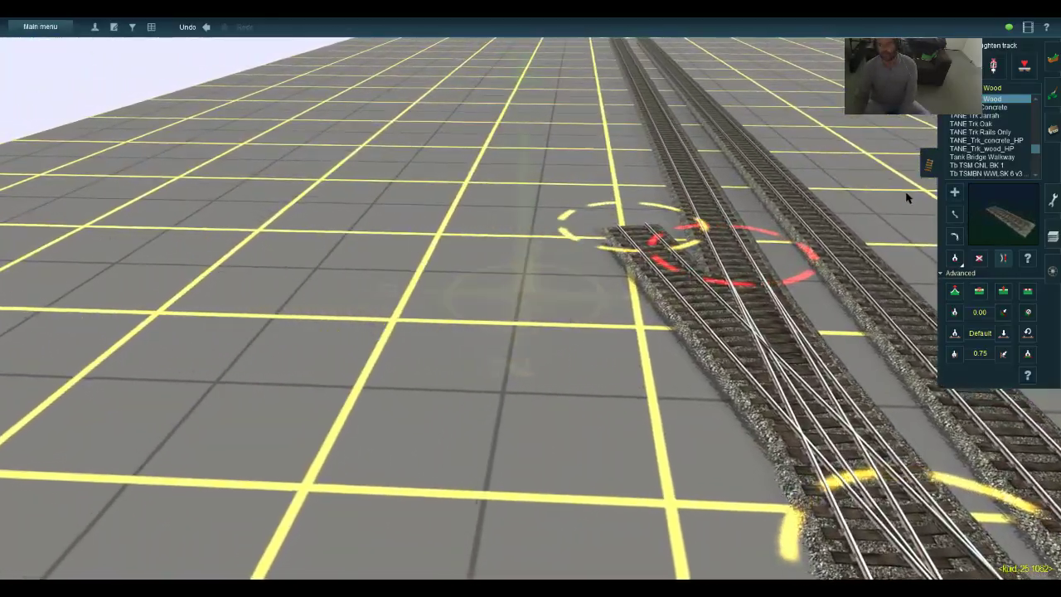
Move the connecting track's junction point slightly farther along the eastern track, away from the diagonal crossing
{"action": "left_click", "coordinate": [955, 215]}
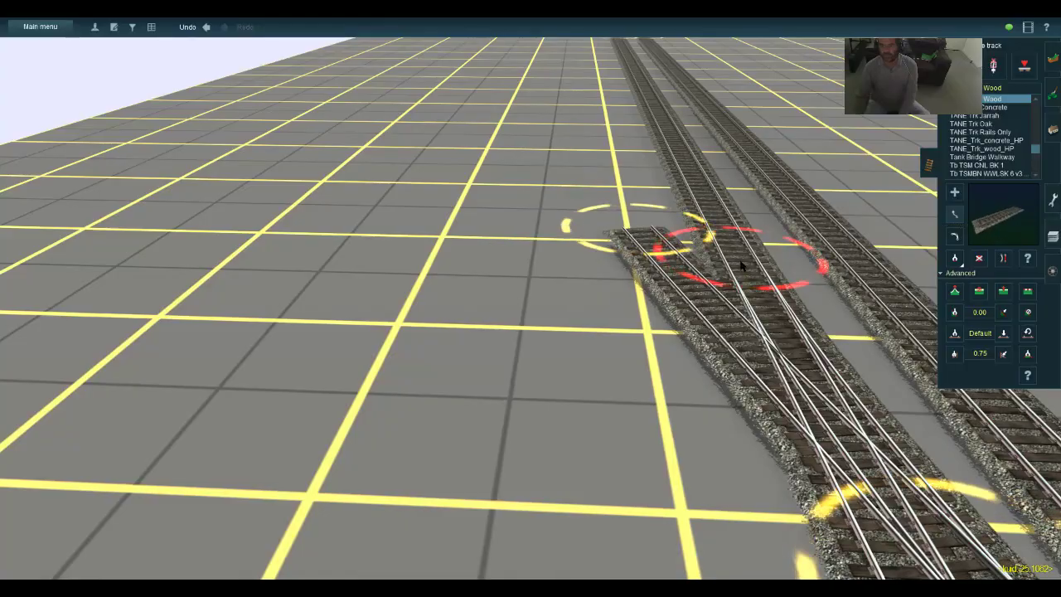
{"action": "left_click_drag", "start_coordinate": [743, 267], "coordinate": [731, 252]}
{"action": "left_click", "coordinate": [732, 252]}
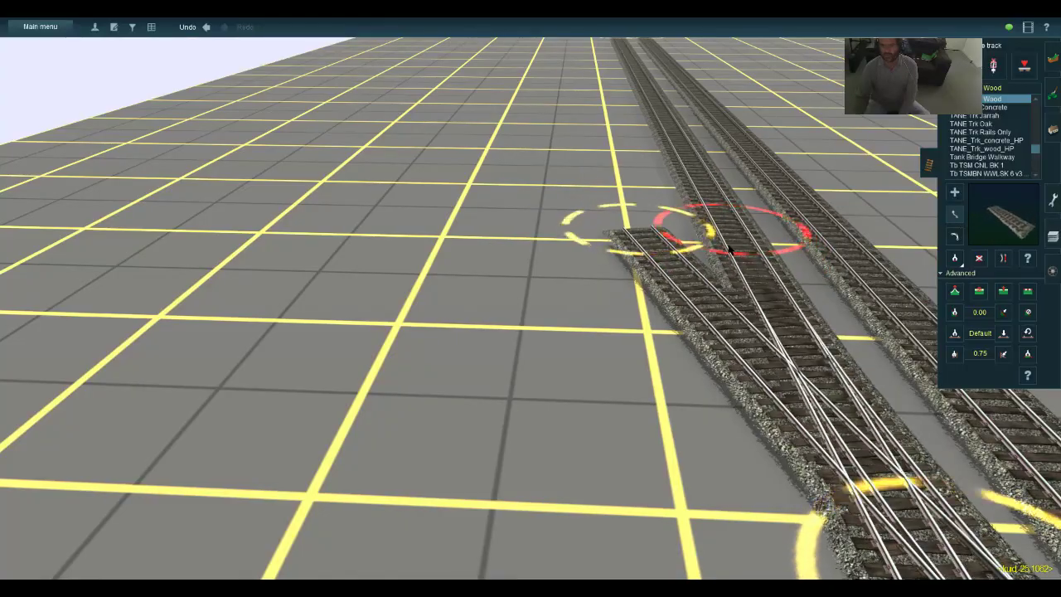
{"action": "key", "text": "Down"}
{"action": "key", "text": "Up"}
{"action": "key", "text": "Right"}
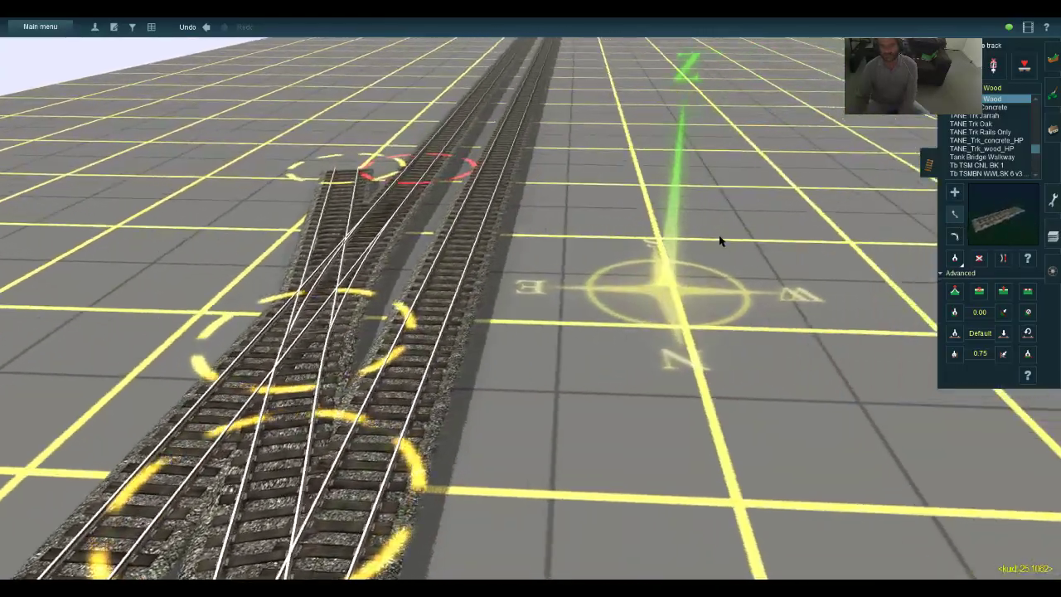
{"action": "key", "text": "Left"}
{"action": "key", "text": "Right"}
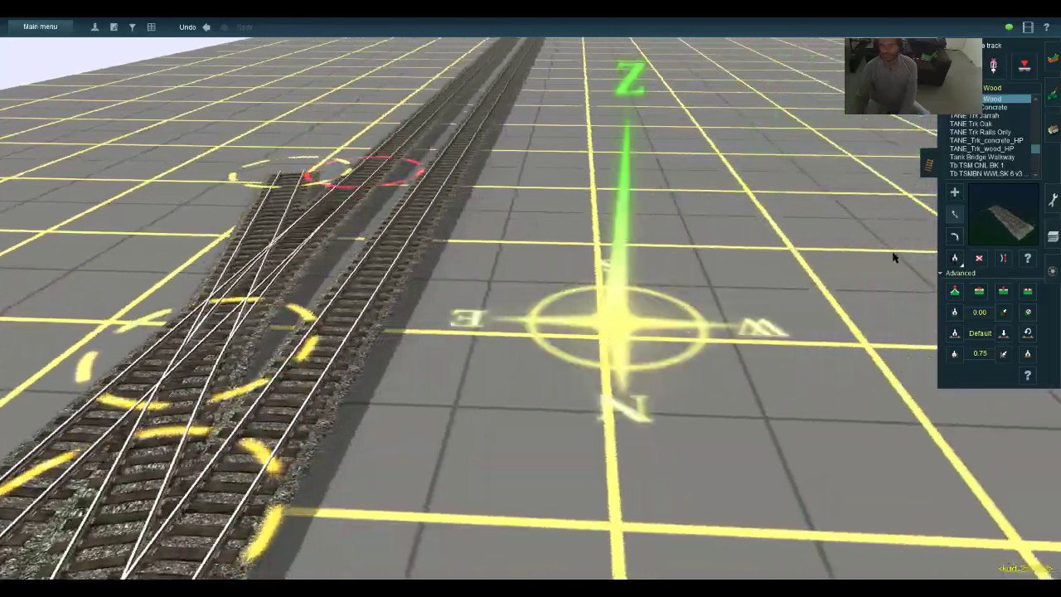
{"action": "key", "text": "Left"}
{"action": "key", "text": "Down"}
{"action": "key", "text": "Up"}
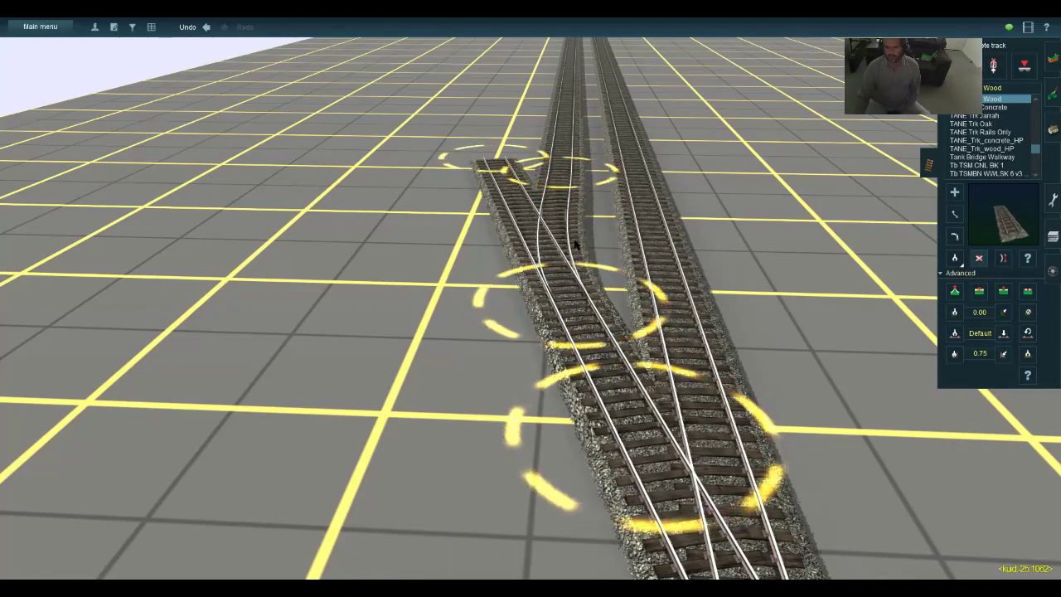
Undo the deletion of the eastern track's section leading up to the diagonal crossing
{"action": "scroll", "coordinate": [576, 244], "scroll_direction": "down", "scroll_amount": 3}
{"action": "scroll", "coordinate": [576, 243], "scroll_direction": "up", "scroll_amount": 3}
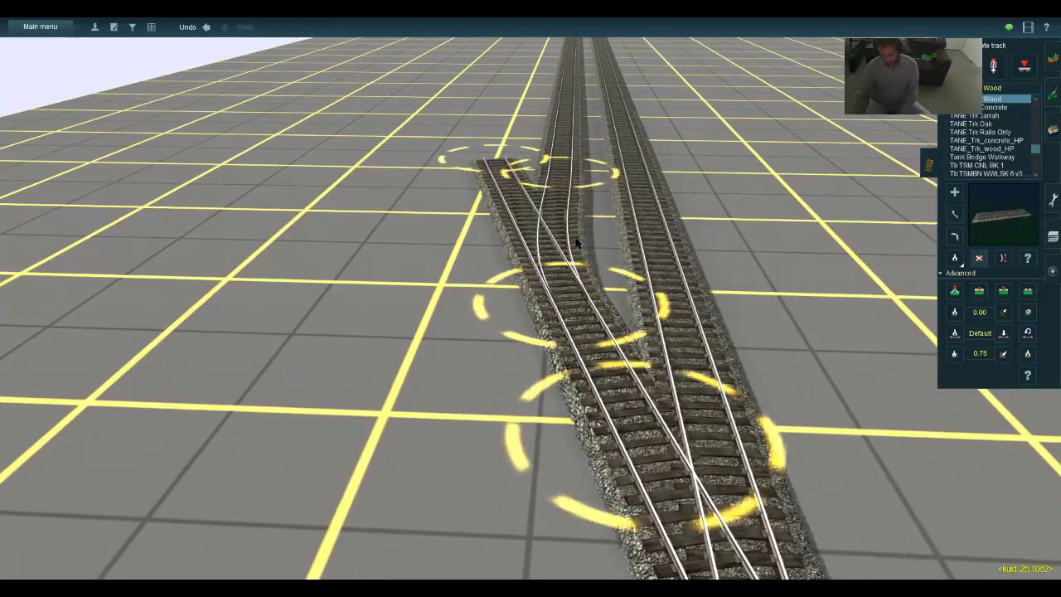
{"action": "key", "text": "s"}
{"action": "key", "text": "w"}
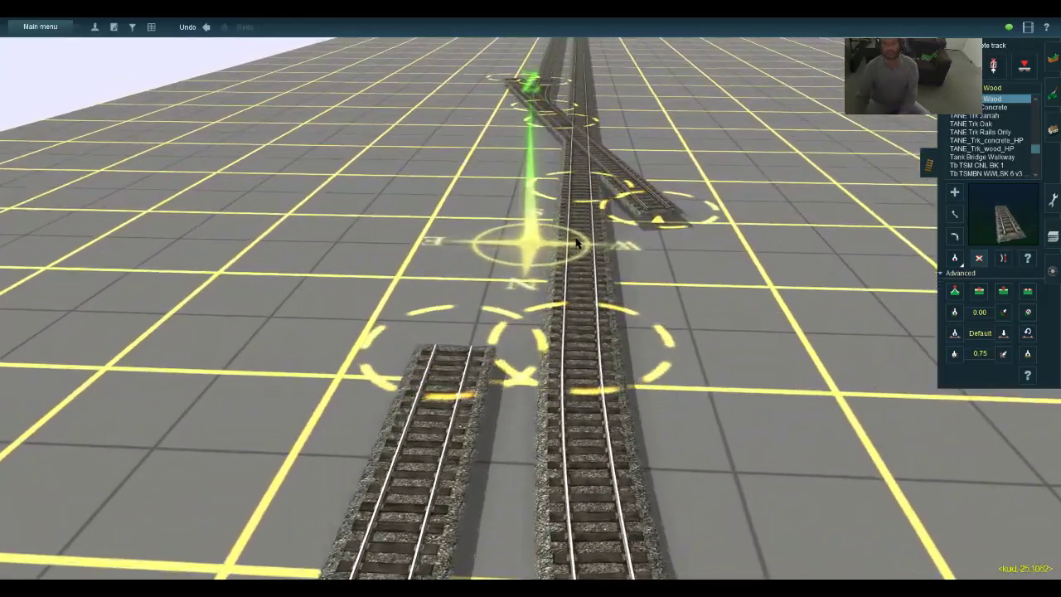
{"action": "key", "text": "ctrl+z"}
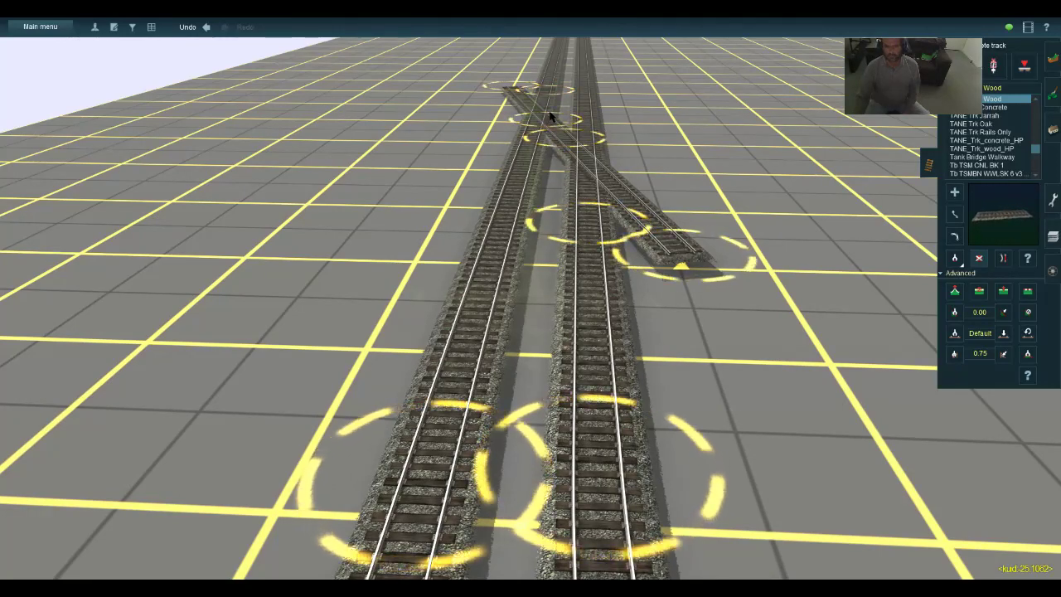
Move the eastern track's farthest spline point at the crossover slightly back toward the diagonal crossing
{"action": "key", "text": "Up"}
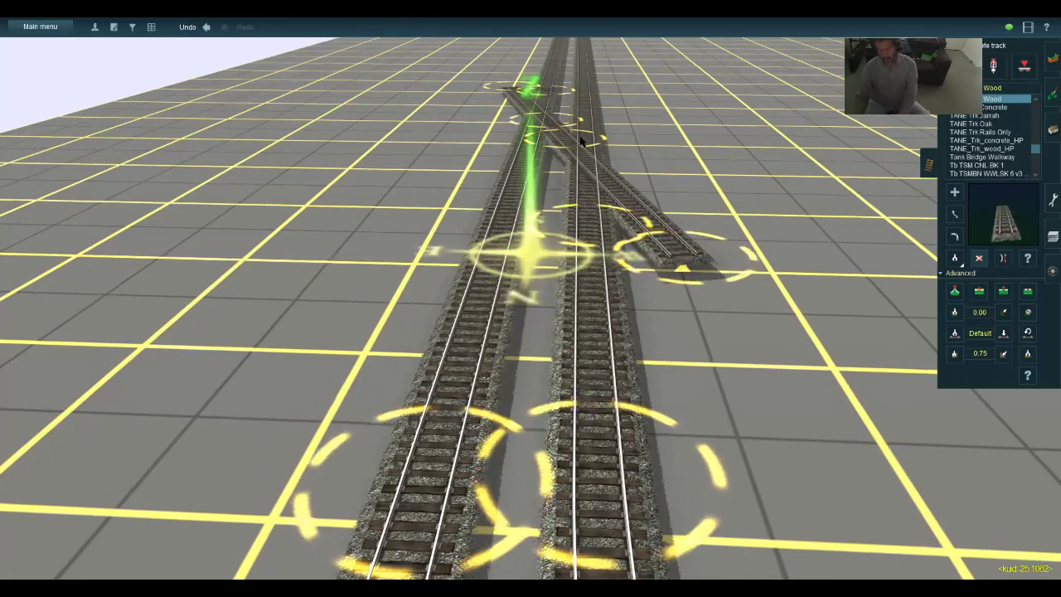
{"action": "key", "text": "Down"}
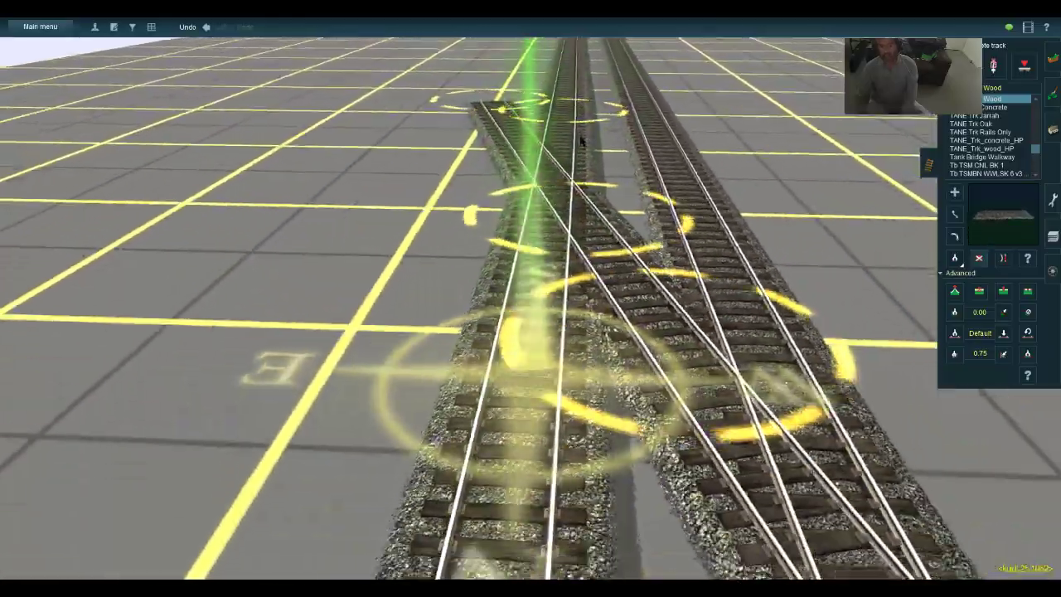
{"action": "key", "text": "Up"}
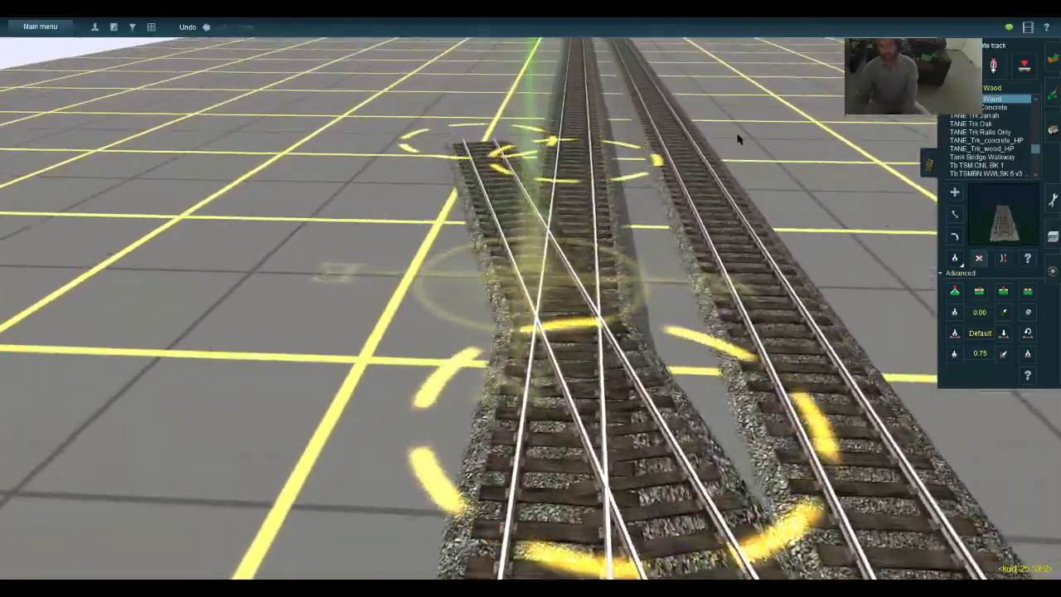
{"action": "key", "text": "Down"}
{"action": "key", "text": "Up"}
{"action": "left_click", "coordinate": [955, 215]}
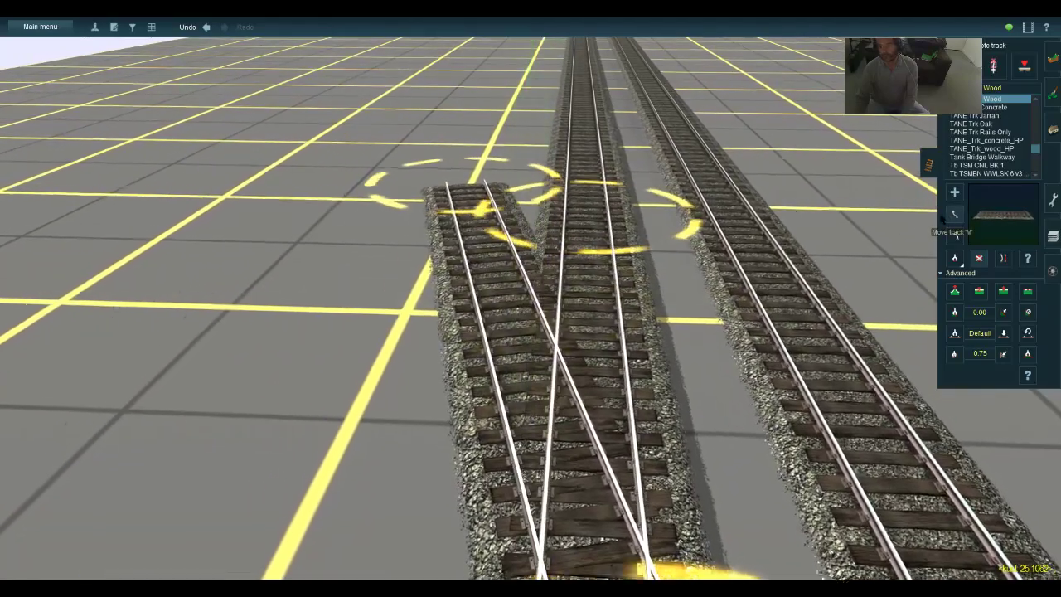
{"action": "left_click_drag", "start_coordinate": [576, 241], "coordinate": [593, 285]}
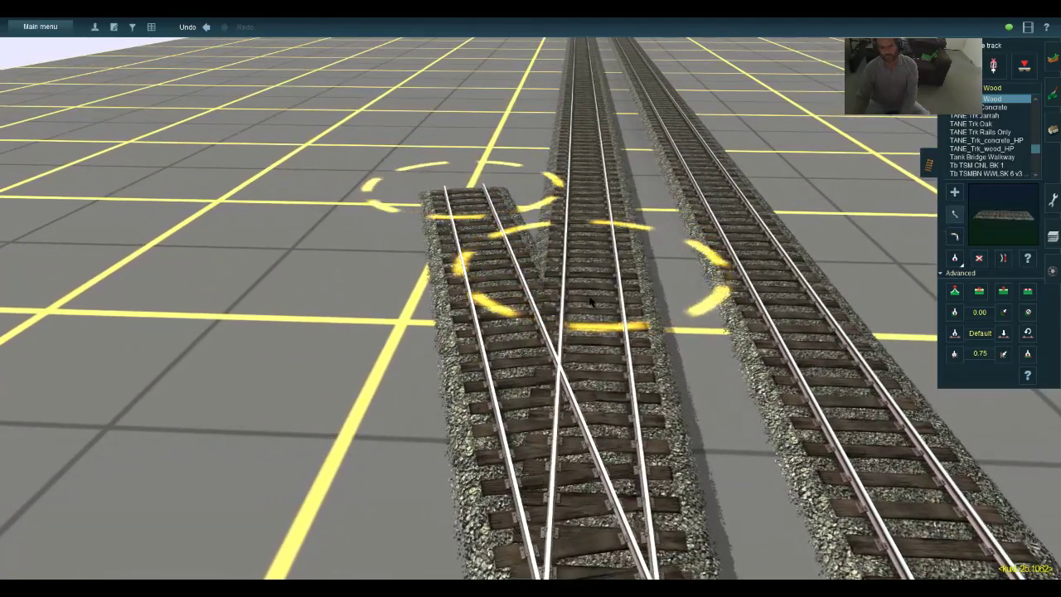
Lay the connecting track again between the western track's spline point and the repositioned eastern spline point, and straighten it
{"action": "key", "text": "Down"}
{"action": "key", "text": "Down"}
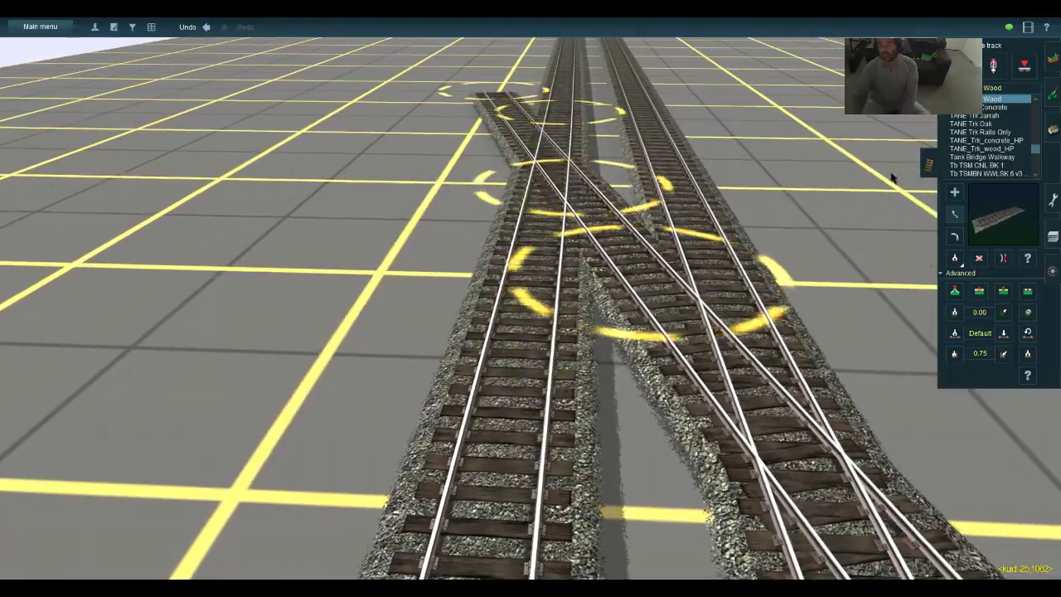
{"action": "left_click", "coordinate": [955, 192]}
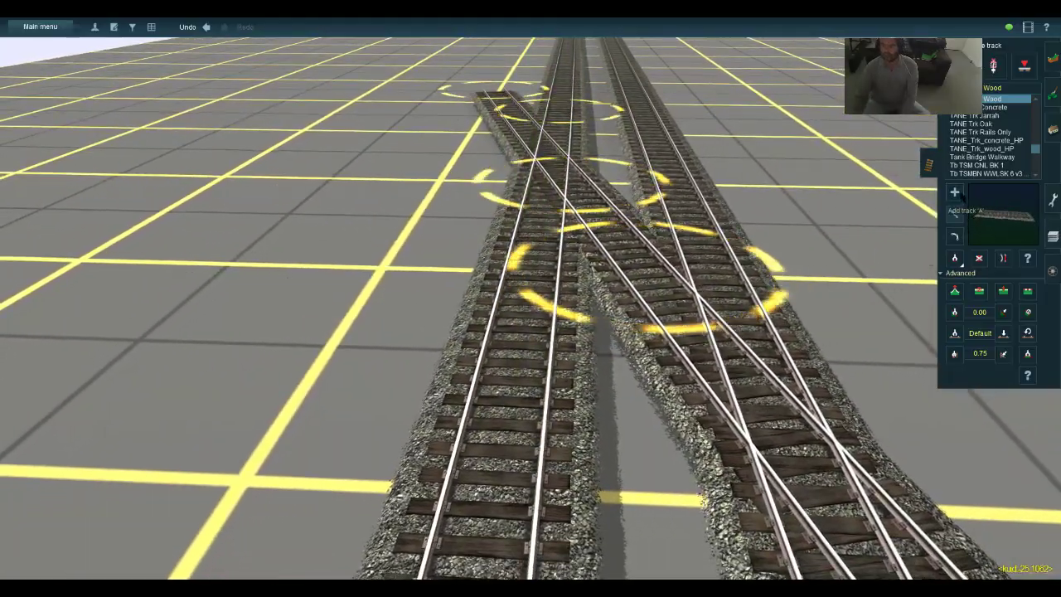
{"action": "left_click_drag", "start_coordinate": [581, 214], "coordinate": [586, 154]}
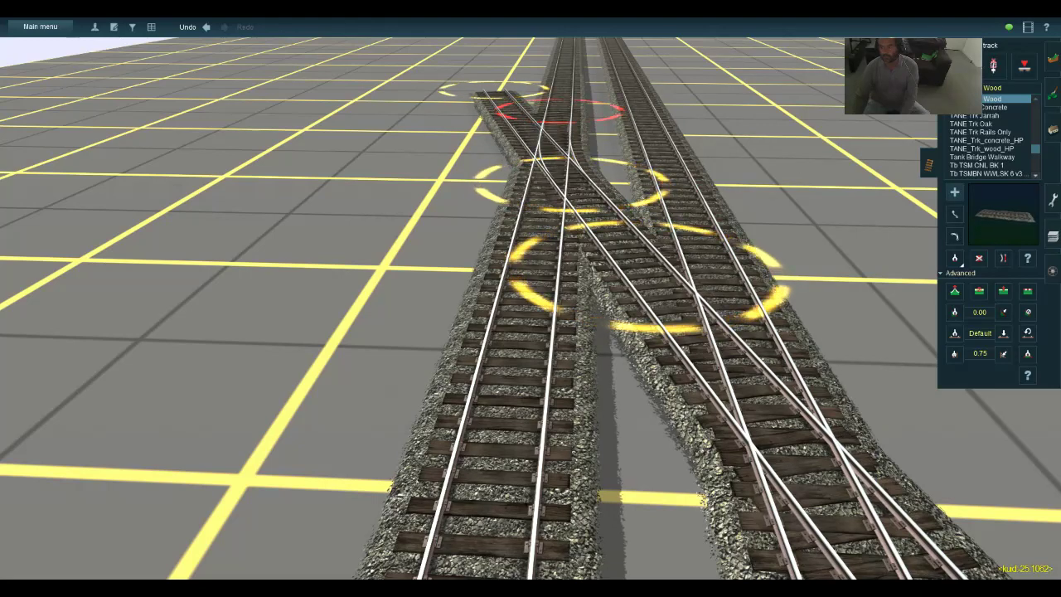
{"action": "left_click", "coordinate": [1003, 258]}
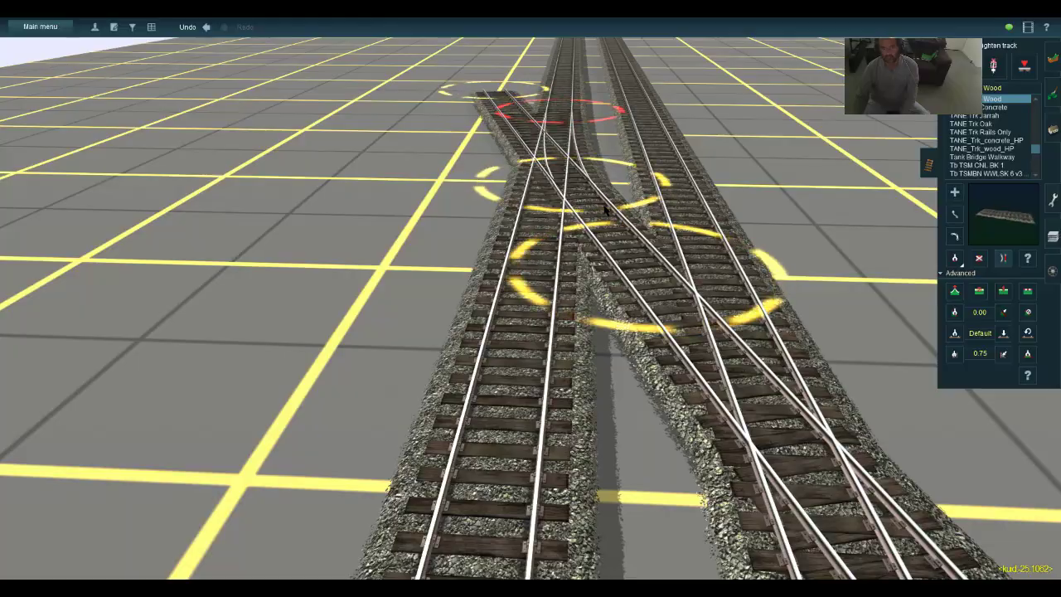
{"action": "key", "text": "Up"}
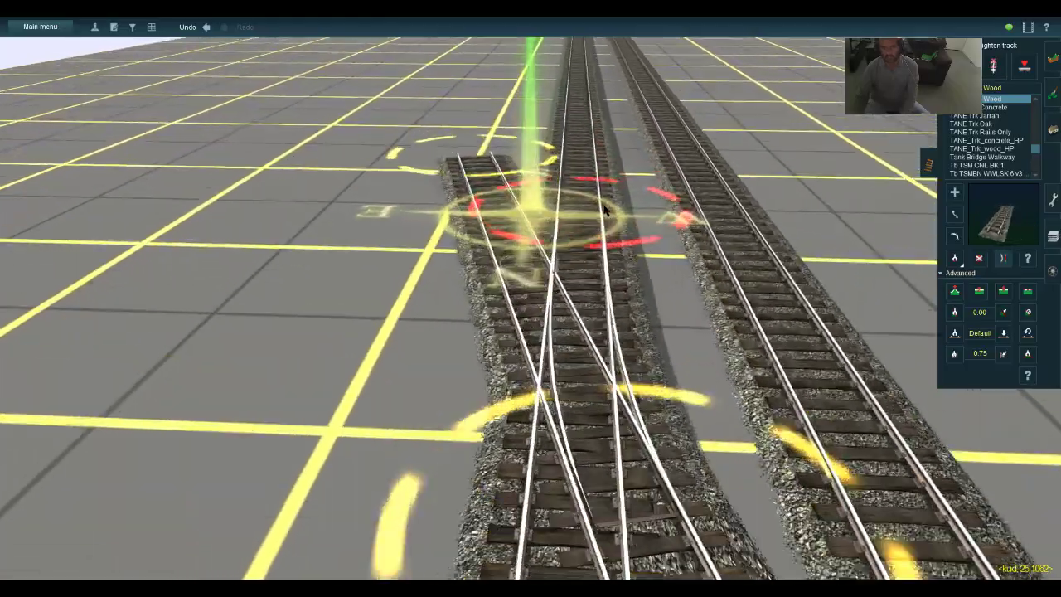
{"action": "key", "text": "Down"}
{"action": "key", "text": "Up"}
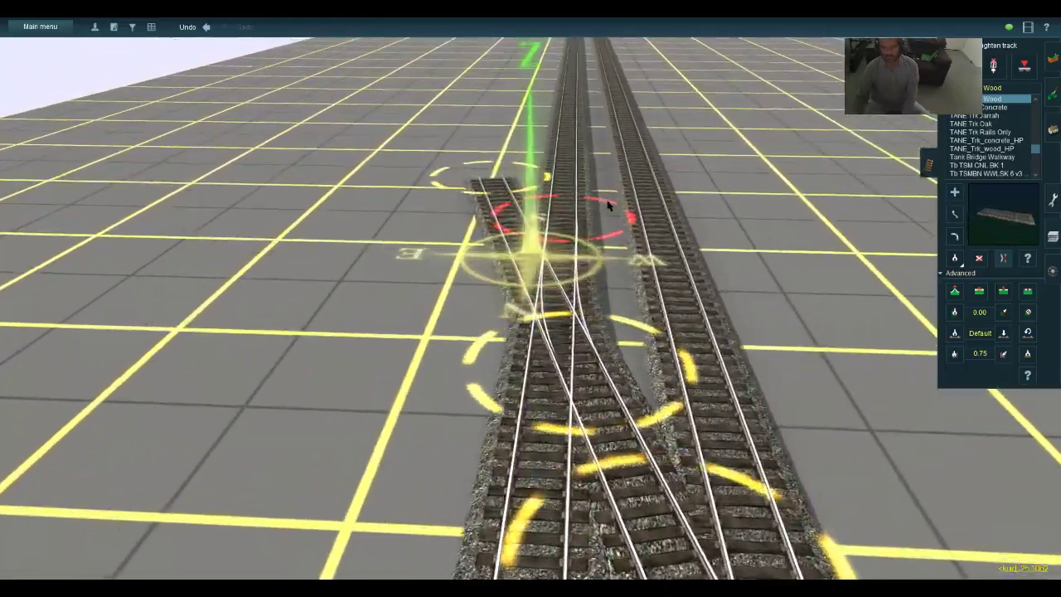
{"action": "key", "text": "Down"}
{"action": "right_click_drag", "start_coordinate": [608, 206], "coordinate": [607, 205]}
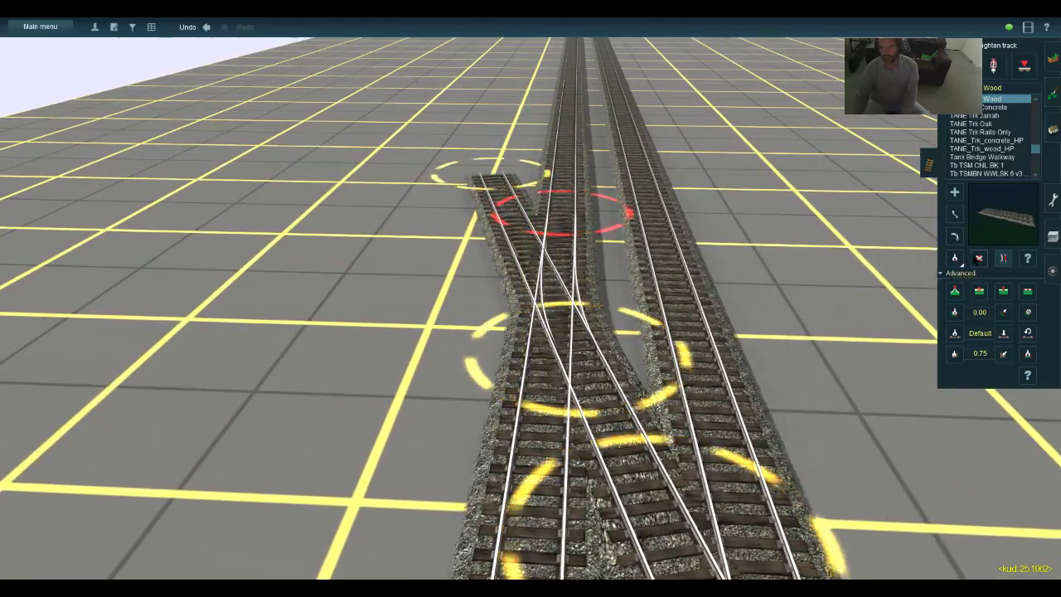
Toggle straightening on the left main track through the crossover off and on again
{"action": "left_click", "coordinate": [587, 308]}
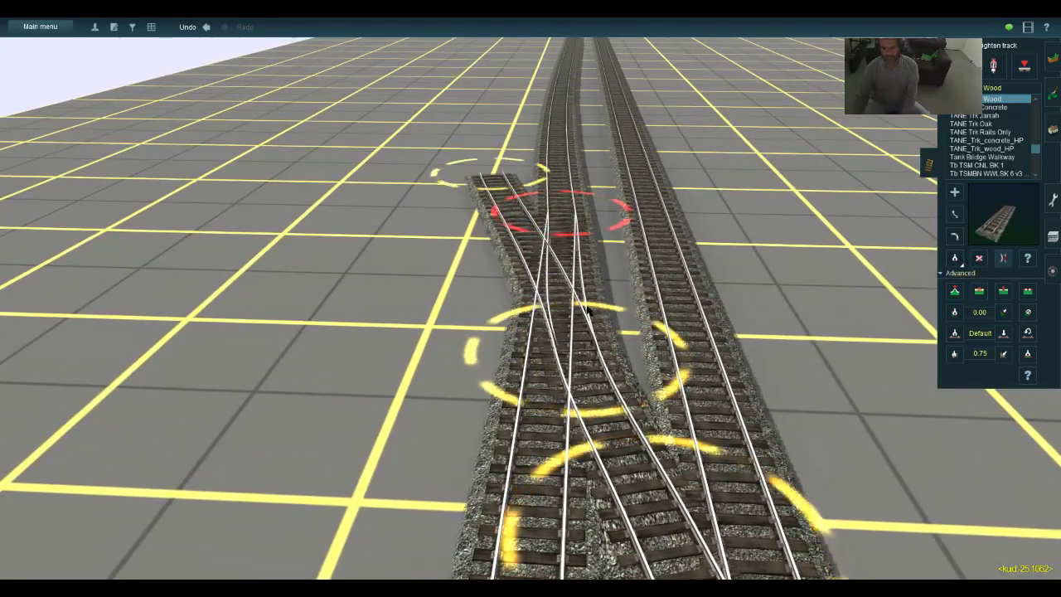
{"action": "left_click", "coordinate": [588, 310]}
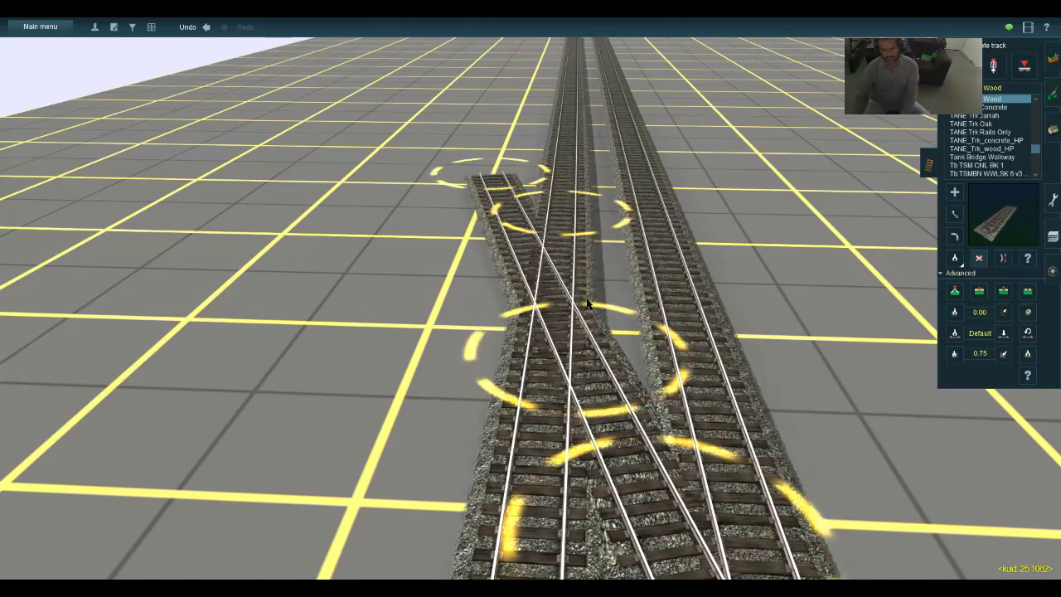
Delete the diagonal track stub extending past the left main track at the far end of the crossover
{"action": "key", "text": "Down"}
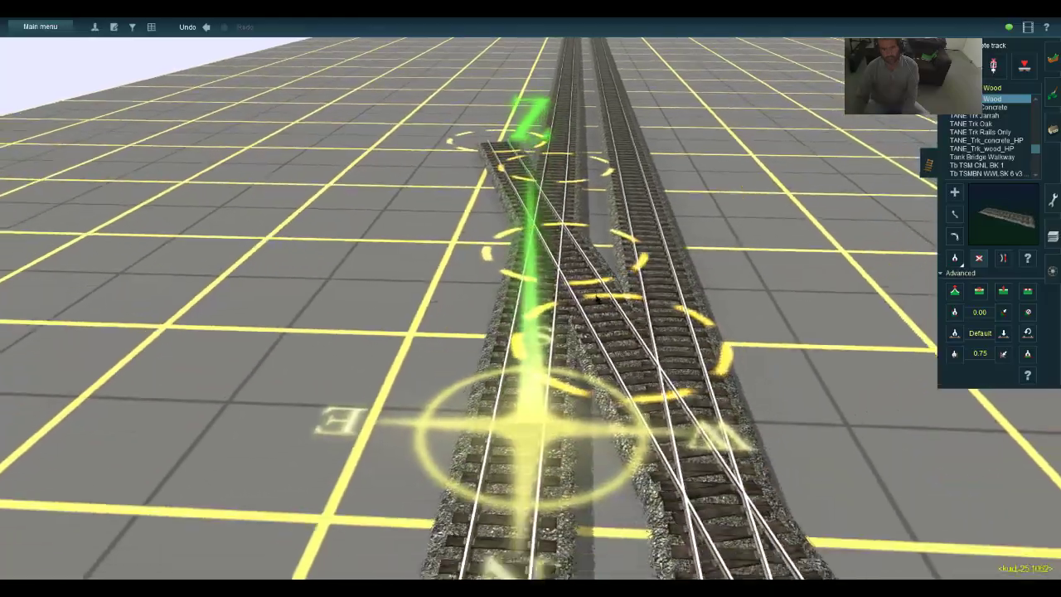
{"action": "key", "text": "Up"}
{"action": "key", "text": "Down"}
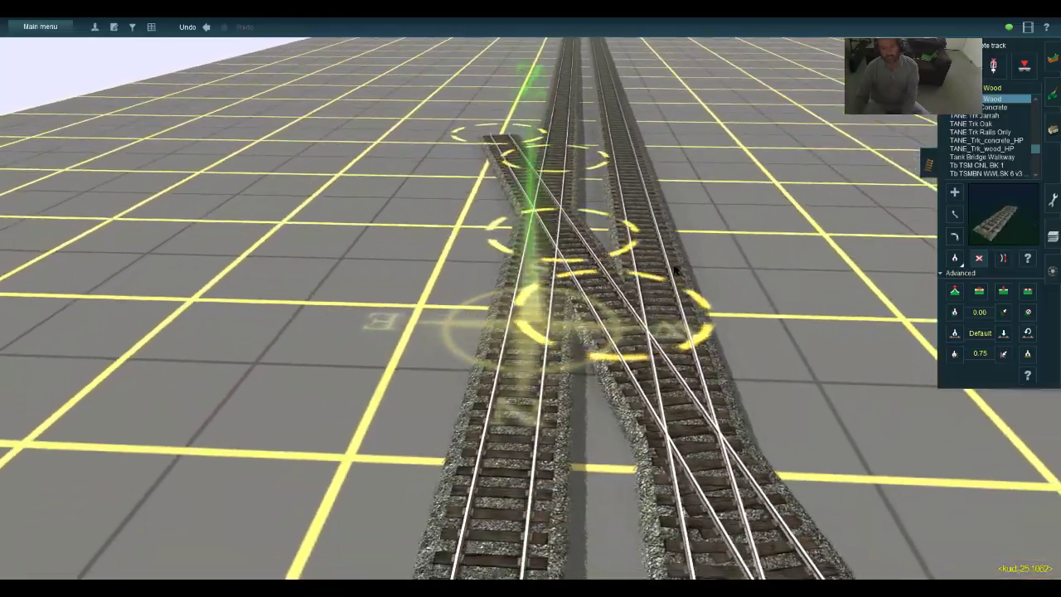
{"action": "key", "text": "Up"}
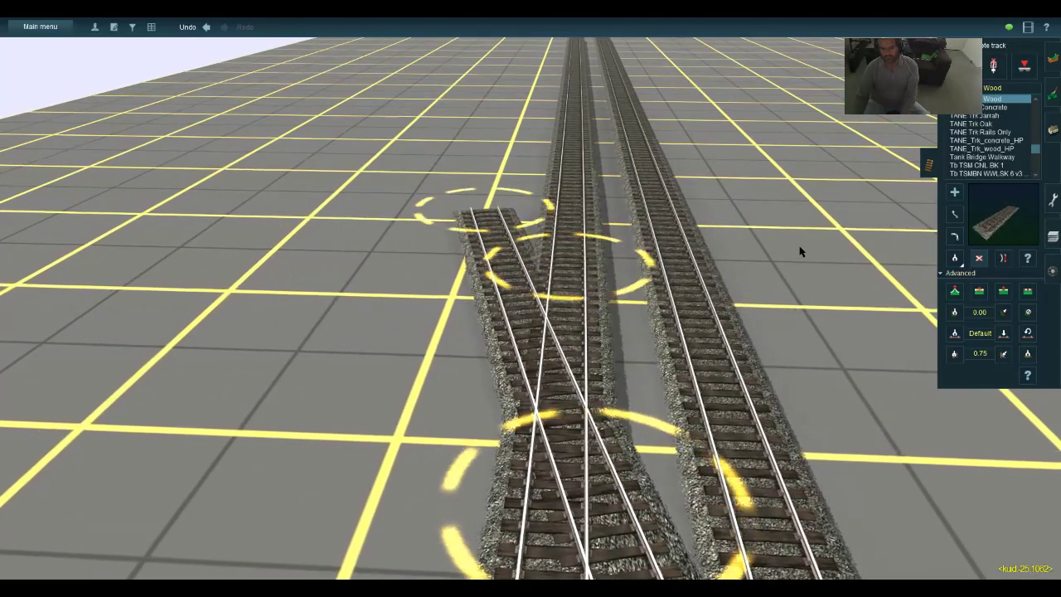
{"action": "right_click_drag", "start_coordinate": [799, 251], "coordinate": [845, 244]}
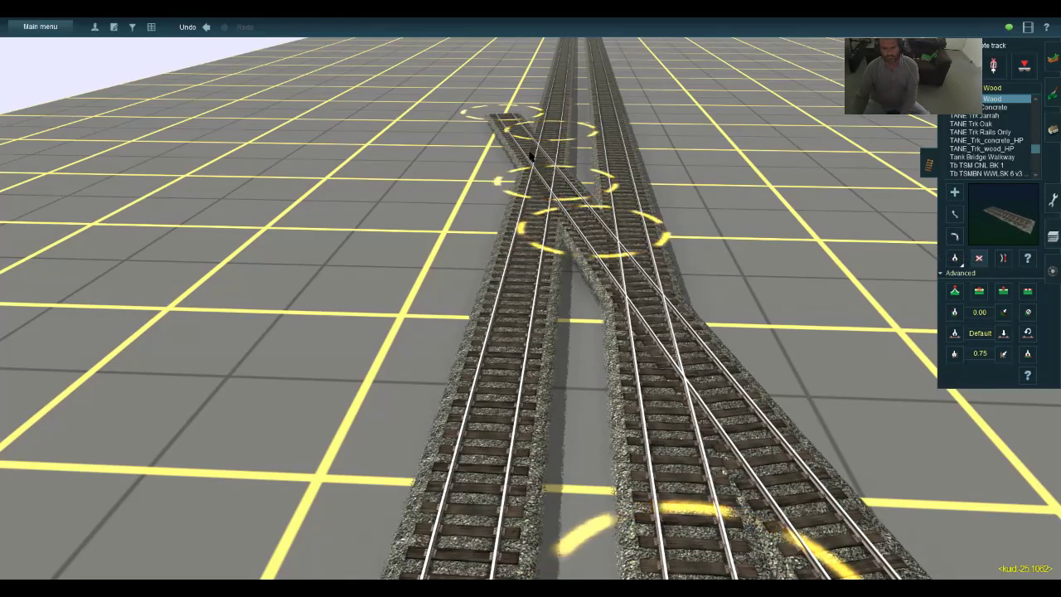
{"action": "key", "text": "Up"}
{"action": "key", "text": "Down"}
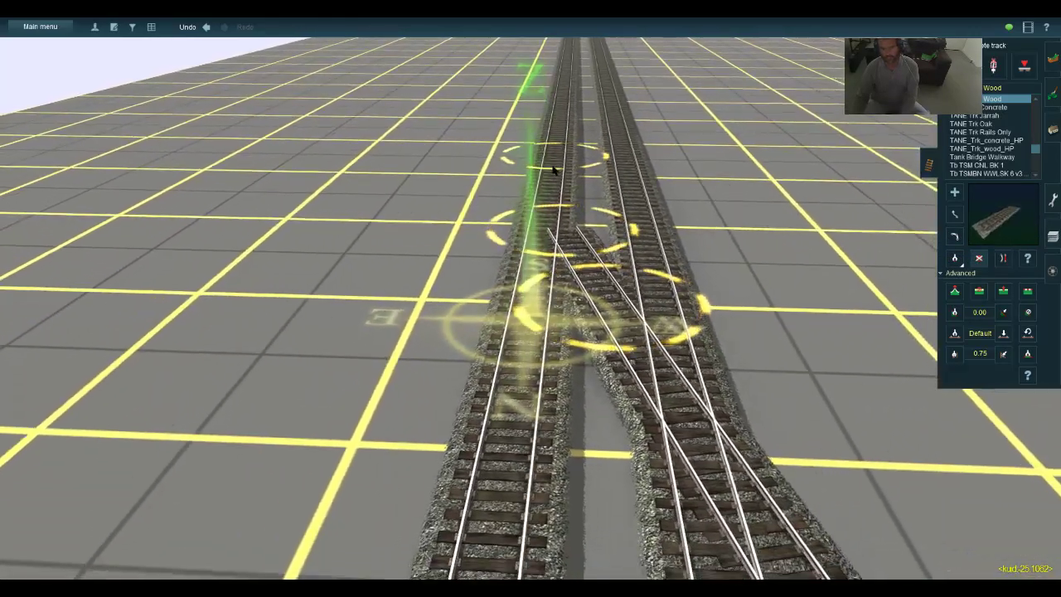
Add a connecting track from the crossover's open end to the next spline point on the left main track
{"action": "key", "text": "Up"}
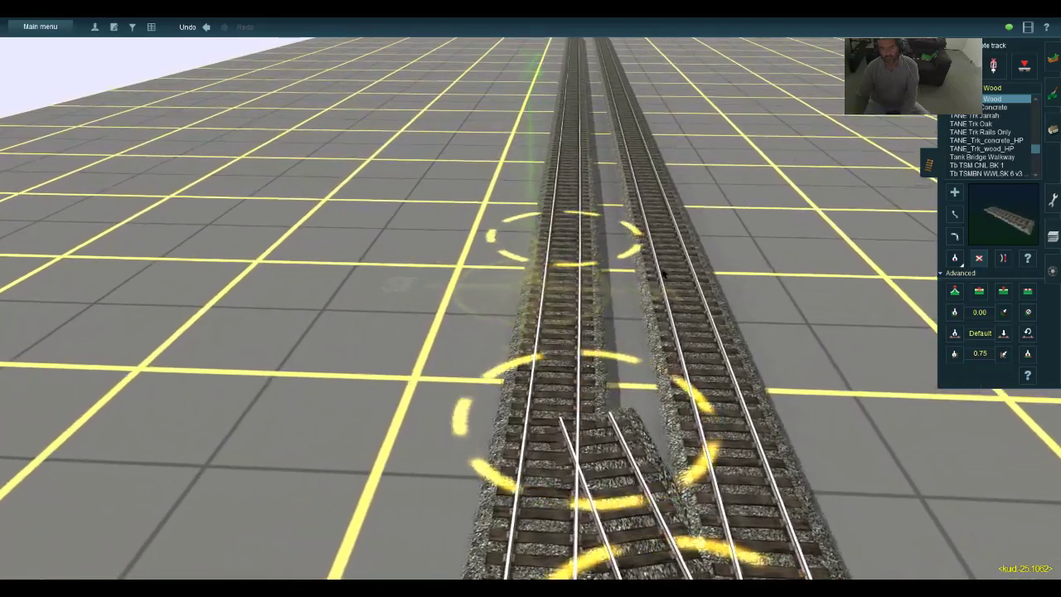
{"action": "key", "text": "Down"}
{"action": "key", "text": "Up"}
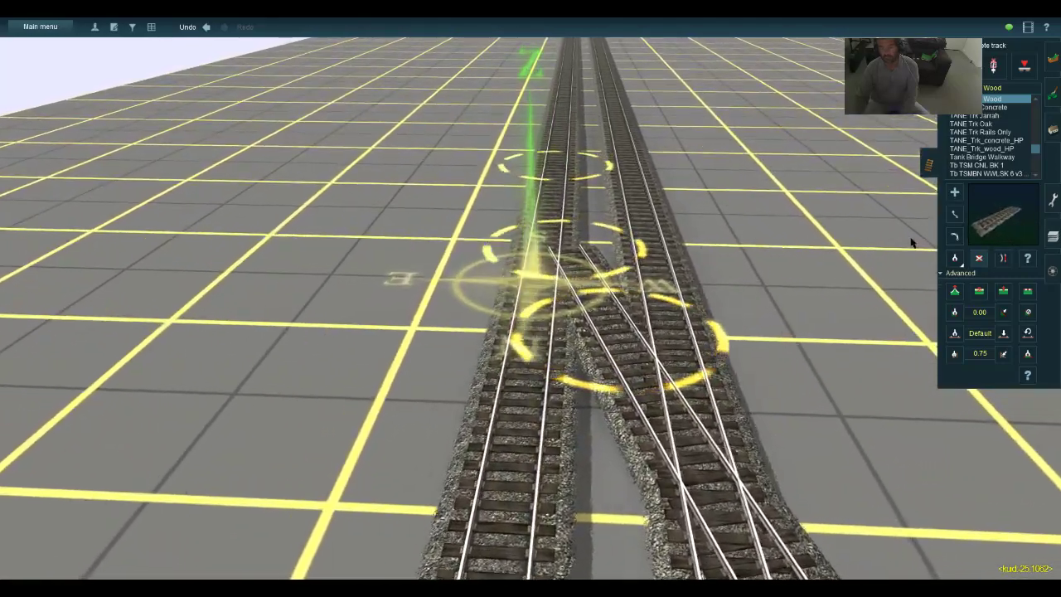
{"action": "left_click", "coordinate": [953, 216]}
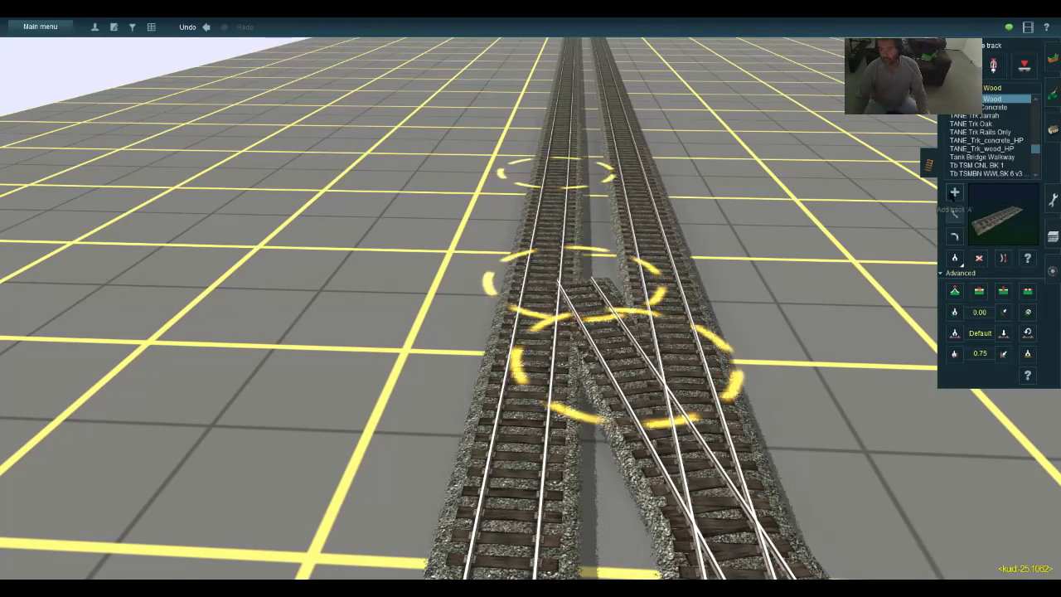
{"action": "left_click_drag", "start_coordinate": [583, 283], "coordinate": [598, 211]}
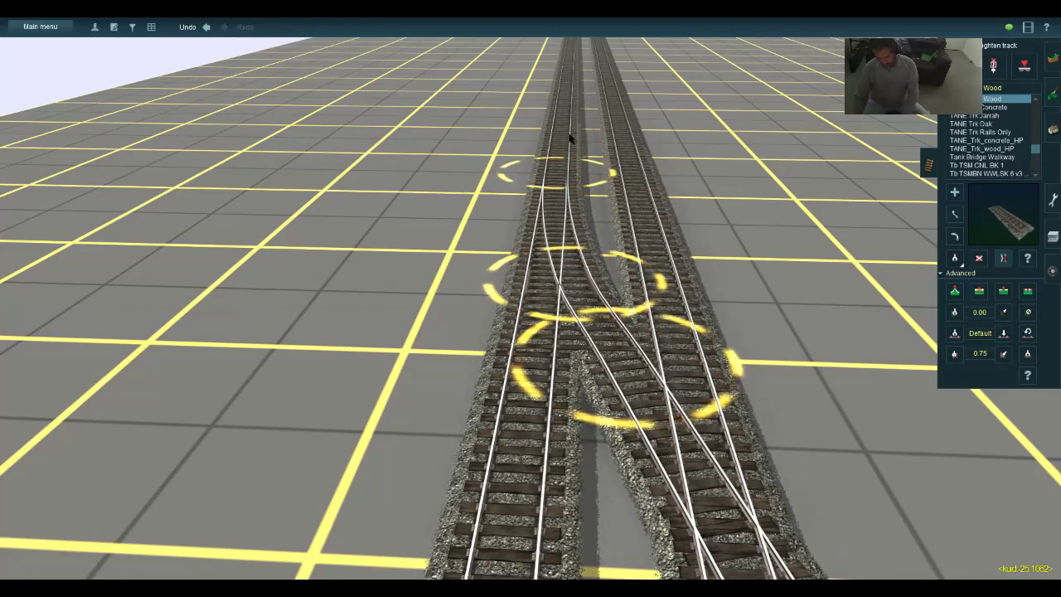
Add a connecting track from the near spline point on the right main track to the crossover's near end
{"action": "key", "text": "Down"}
{"action": "key", "text": "Up"}
{"action": "key", "text": "Up"}
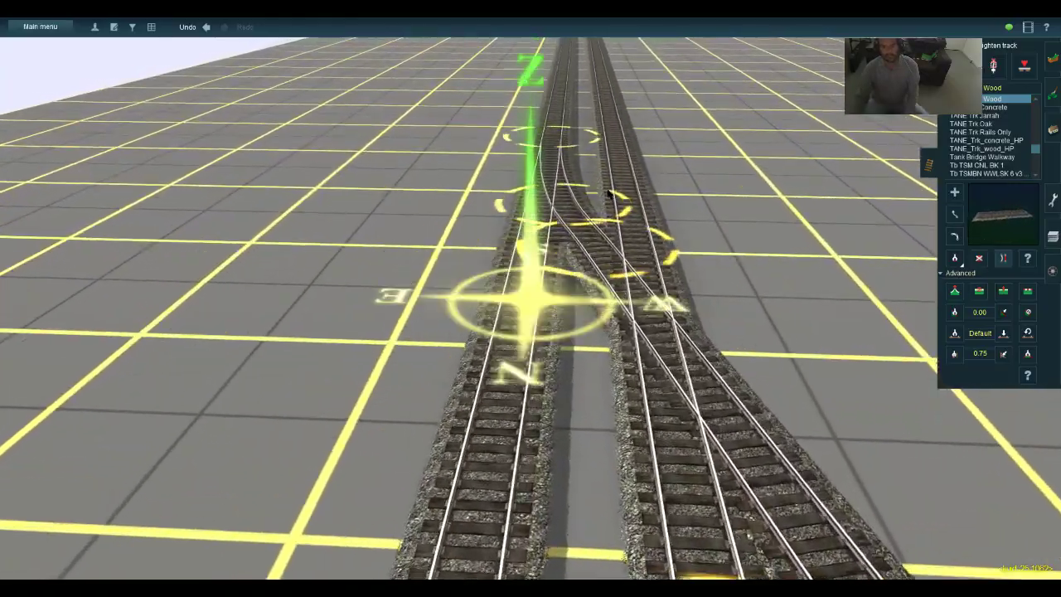
{"action": "key", "text": "Down"}
{"action": "left_click", "coordinate": [955, 192]}
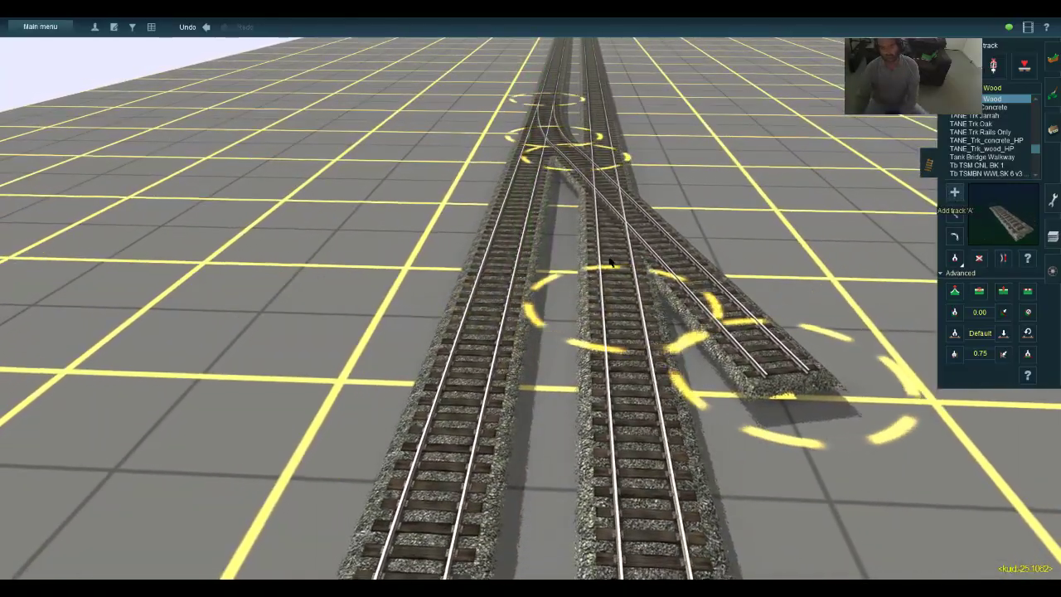
{"action": "left_click_drag", "start_coordinate": [614, 304], "coordinate": [568, 194]}
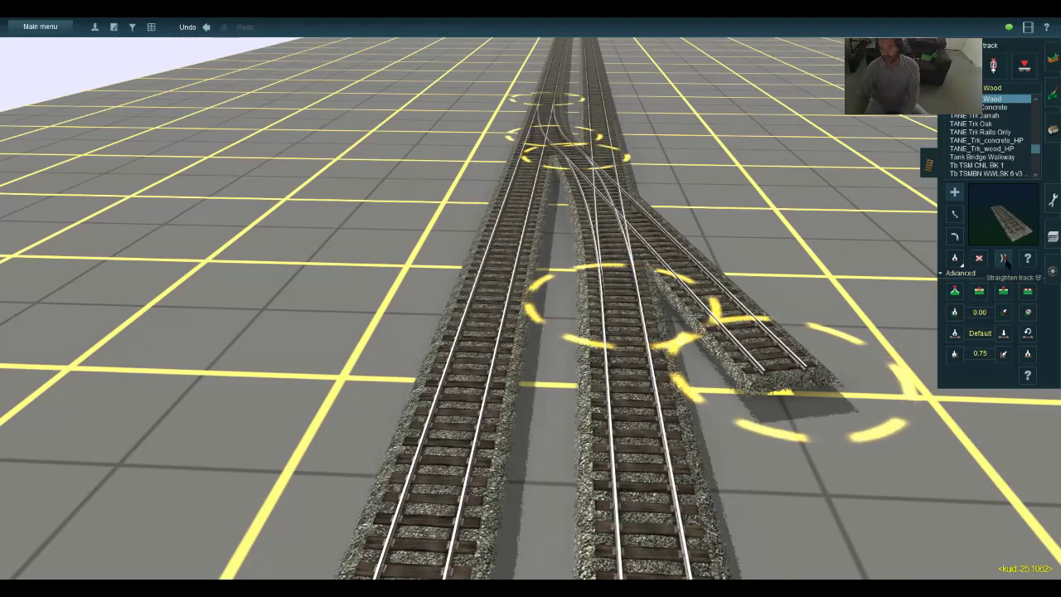
Straighten the right main track segment that runs on from the new crossover connection
{"action": "key", "text": "Up"}
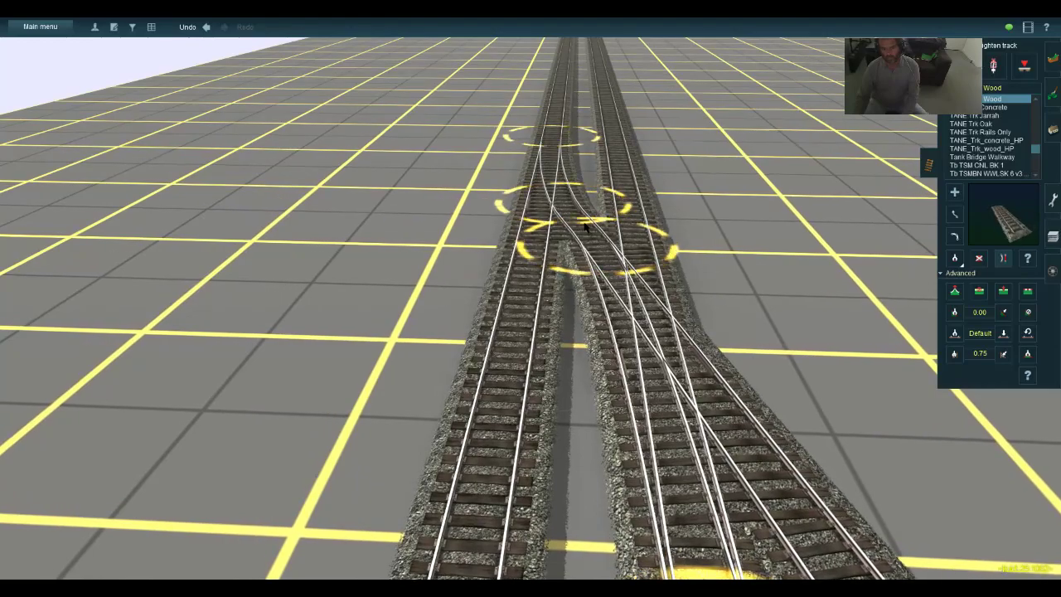
{"action": "right_click_drag", "start_coordinate": [601, 251], "coordinate": [603, 227]}
{"action": "key", "text": "Down"}
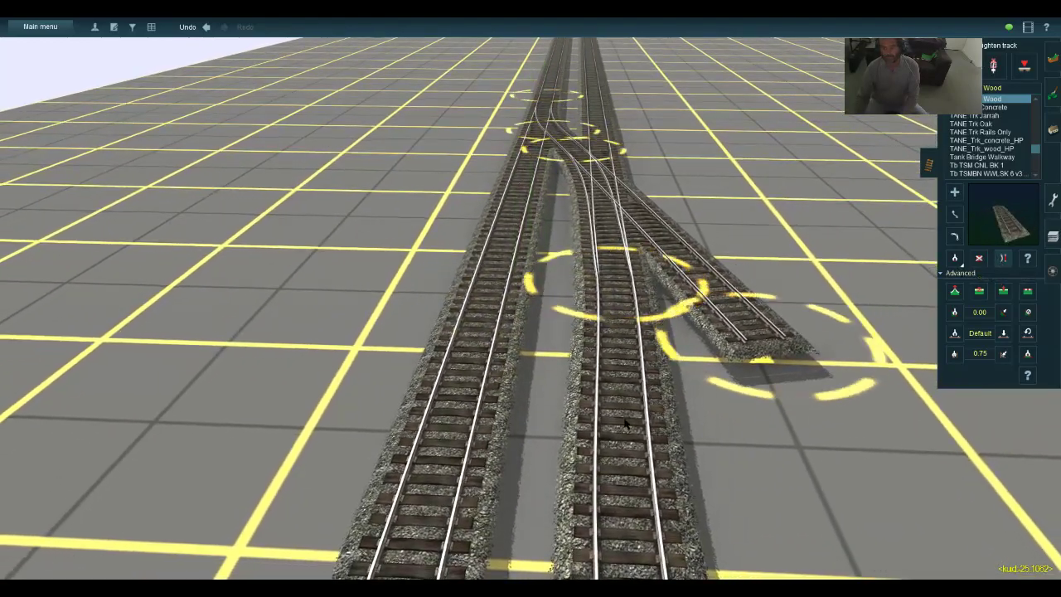
{"action": "key", "text": "Down"}
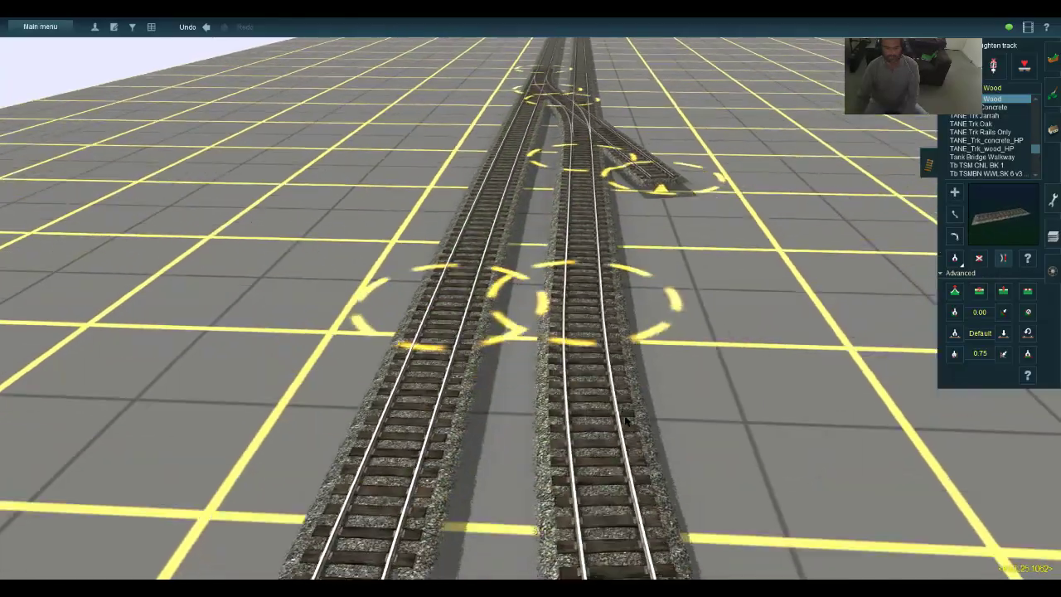
Delete the leftover diagonal track stub branching outward from the right main track, keeping the main track itself
{"action": "key", "text": "Up"}
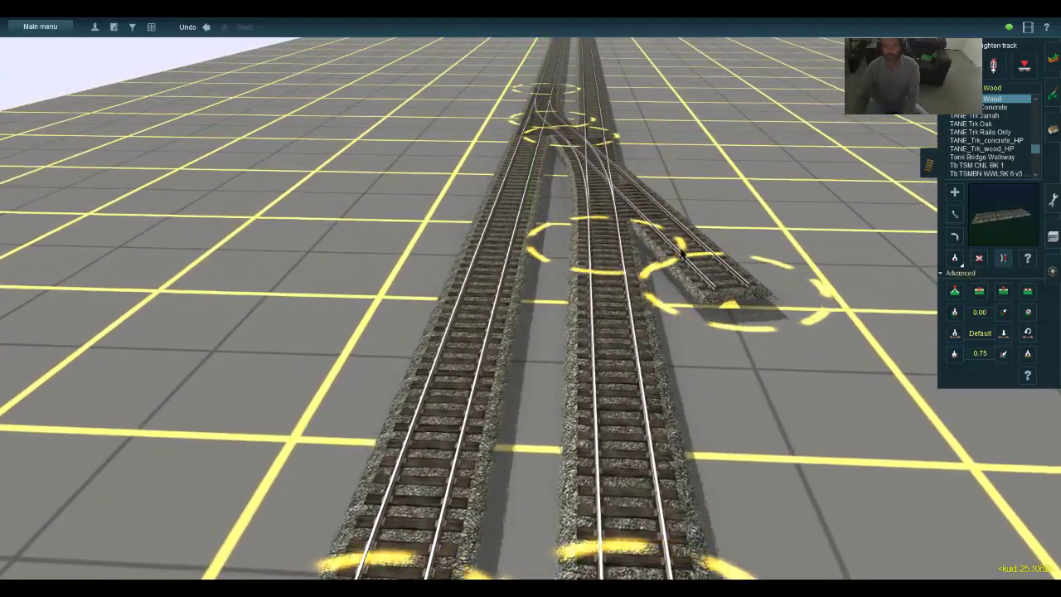
{"action": "key", "text": "Up"}
{"action": "key", "text": "Down"}
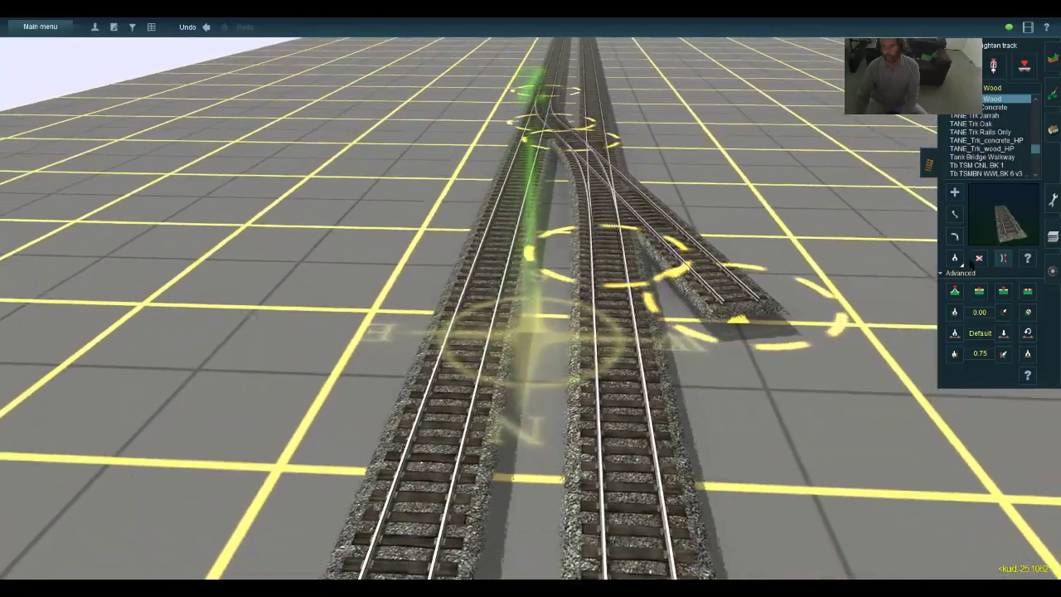
{"action": "left_click", "coordinate": [976, 260]}
{"action": "left_click", "coordinate": [615, 186]}
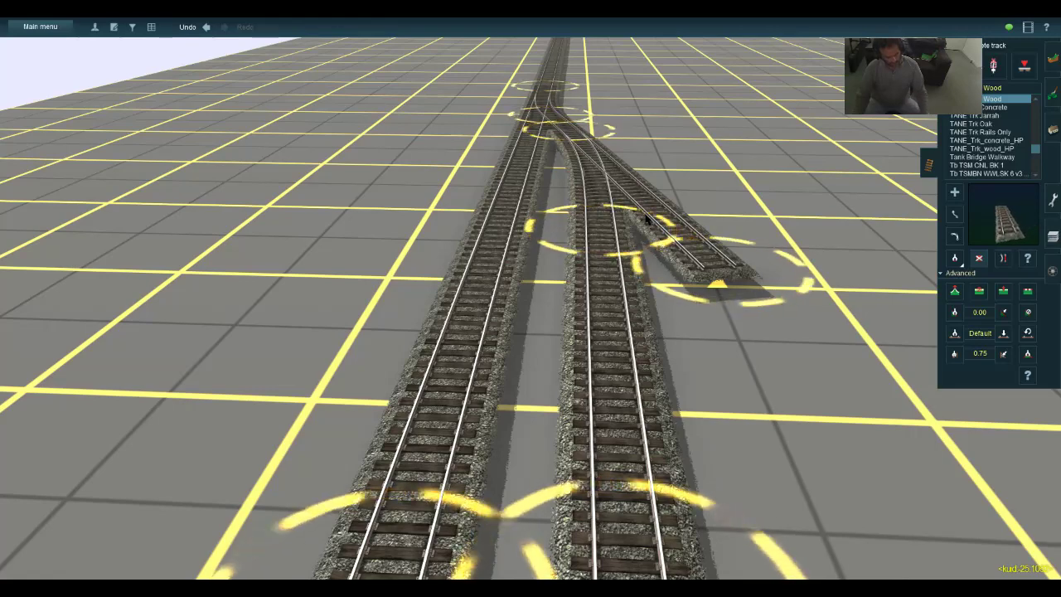
{"action": "key", "text": "ctrl+z"}
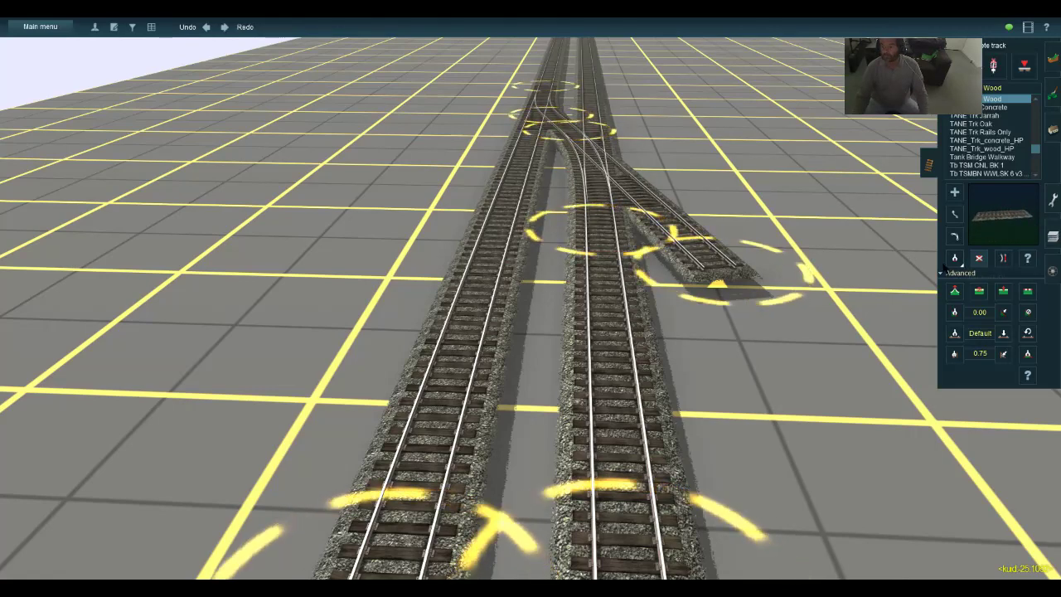
{"action": "left_click", "coordinate": [690, 237]}
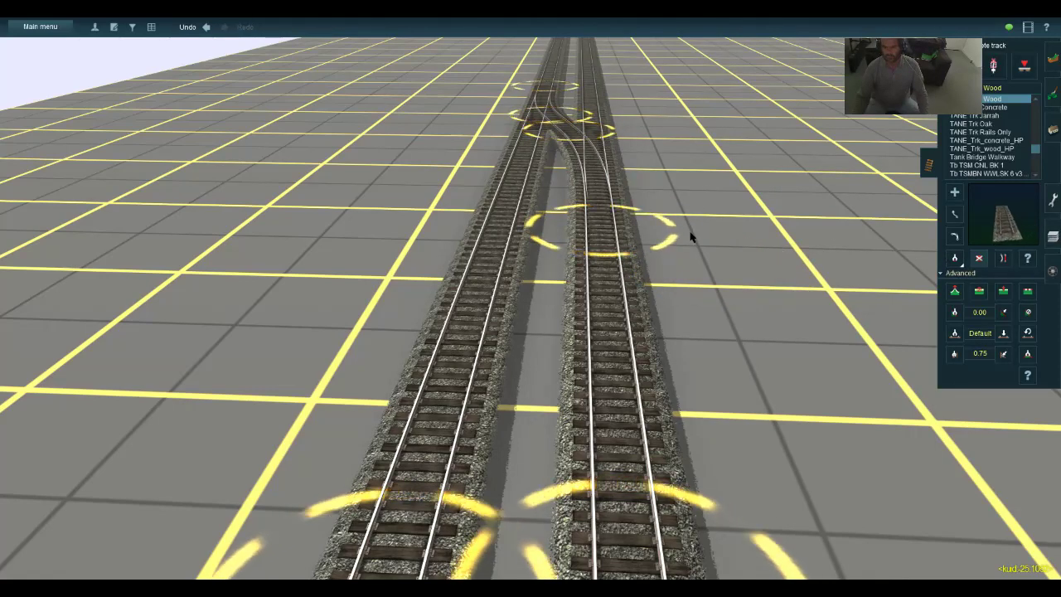
Examine the rebuilt crossover and its curved connections between the two parallel main tracks from both ends
{"action": "key", "text": "Up"}
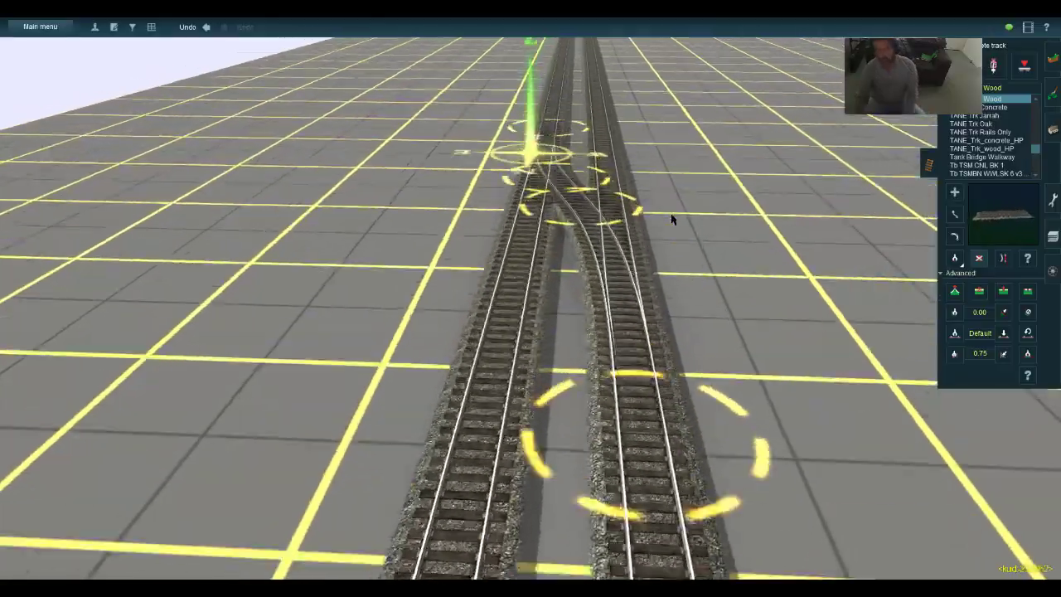
{"action": "key", "text": "Down"}
{"action": "scroll", "coordinate": [672, 219], "scroll_direction": "up", "scroll_amount": 3}
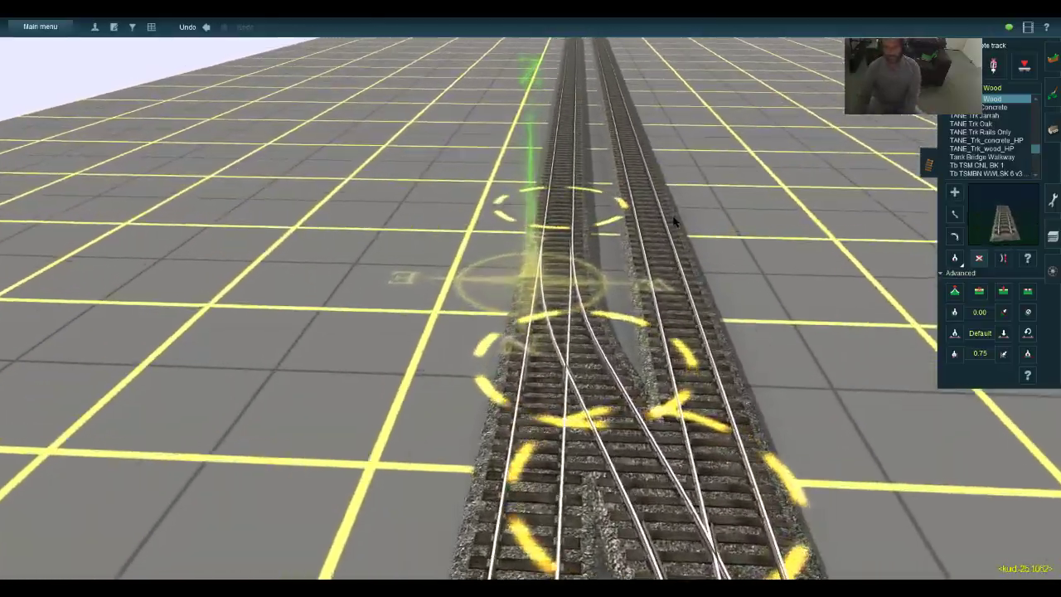
{"action": "key", "text": "Down"}
{"action": "key", "text": "Up"}
{"action": "scroll", "coordinate": [672, 219], "scroll_direction": "up", "scroll_amount": 2}
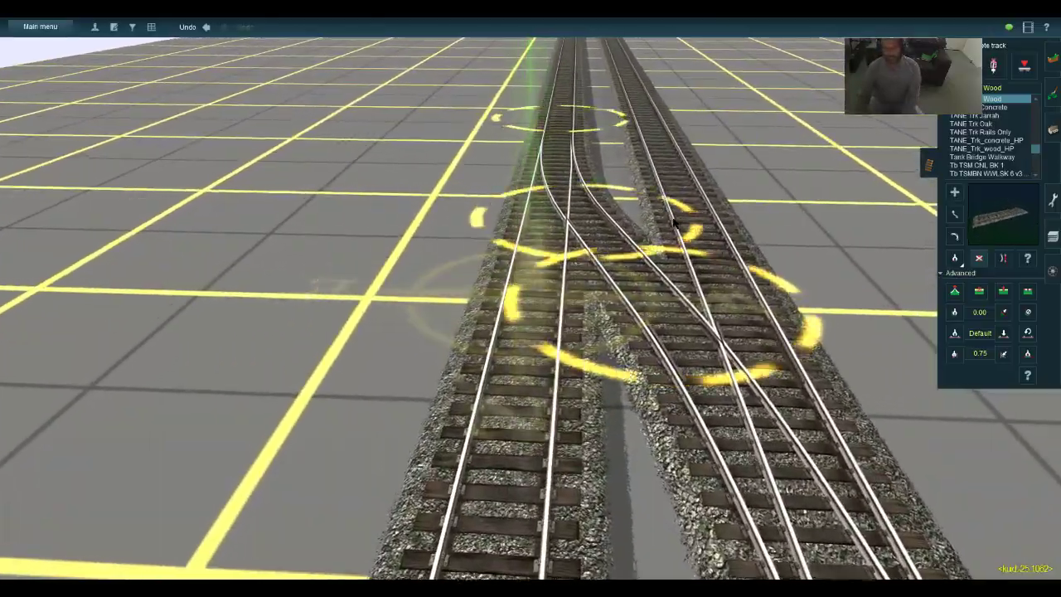
{"action": "scroll", "coordinate": [672, 221], "scroll_direction": "down", "scroll_amount": 4}
{"action": "key", "text": "Down"}
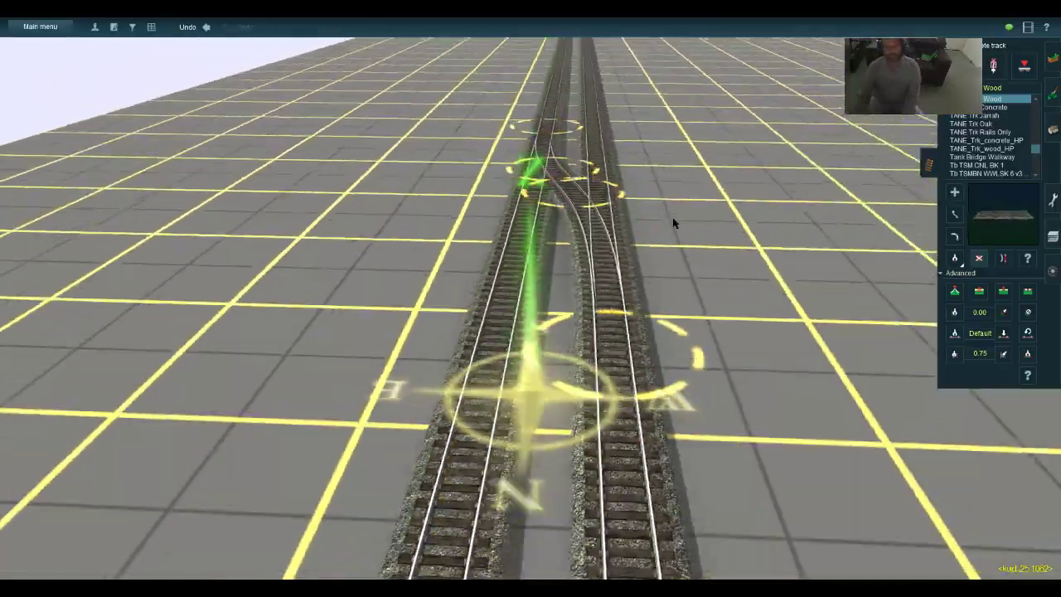
{"action": "key", "text": "Up"}
{"action": "scroll", "coordinate": [679, 225], "scroll_direction": "up", "scroll_amount": 3}
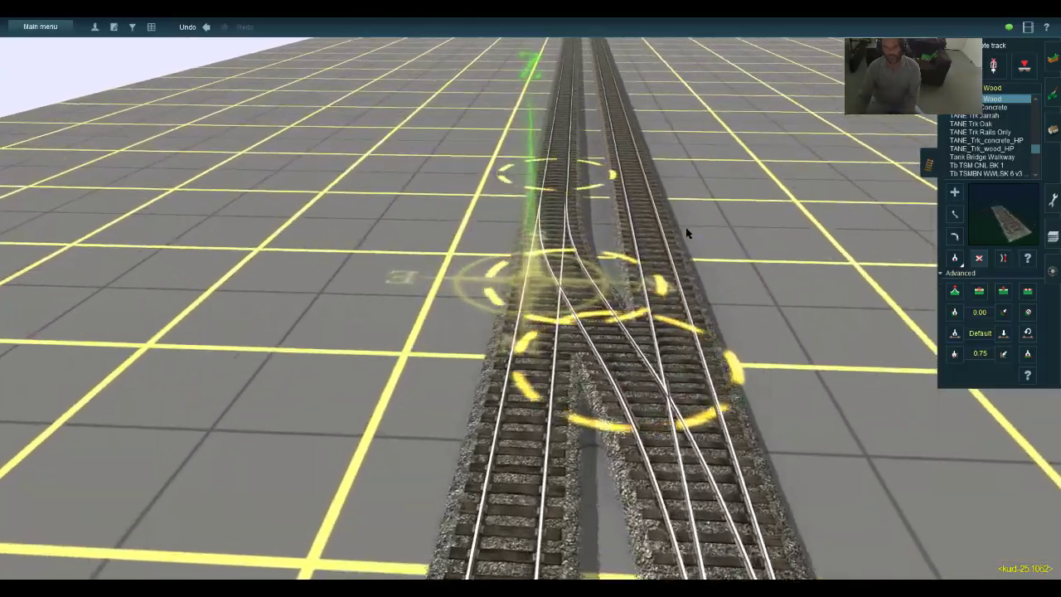
{"action": "key", "text": "Down"}
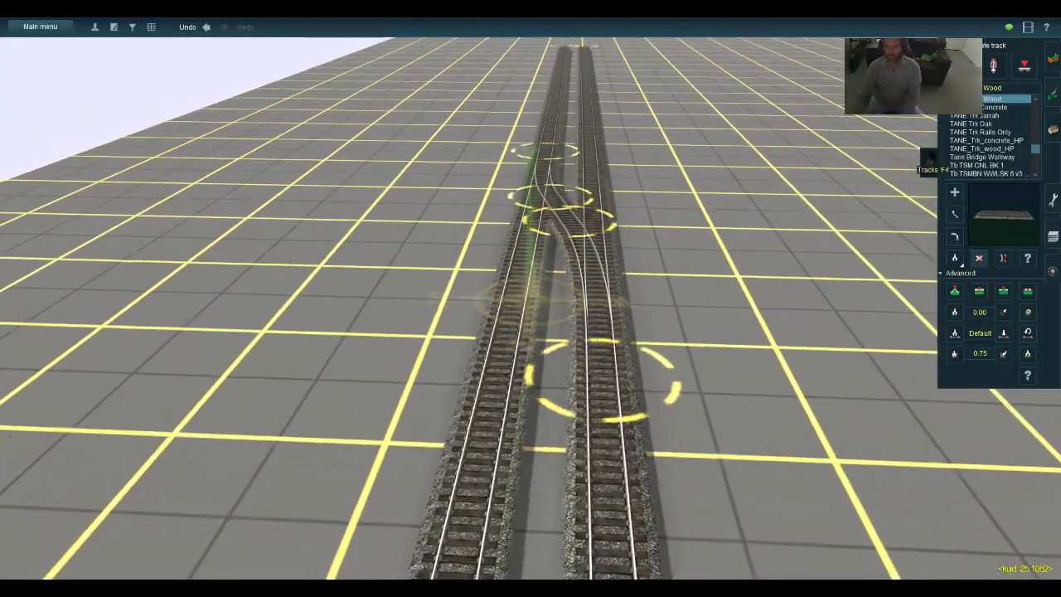
{"action": "key", "text": "Down"}
{"action": "key", "text": "Up"}
{"action": "key", "text": "Up"}
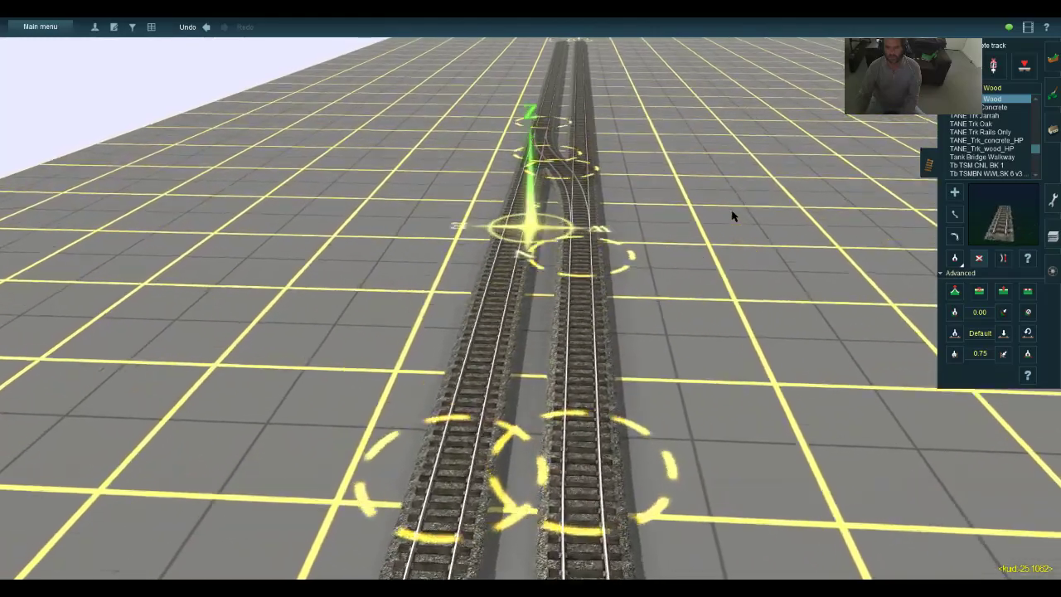
{"action": "key", "text": "Up"}
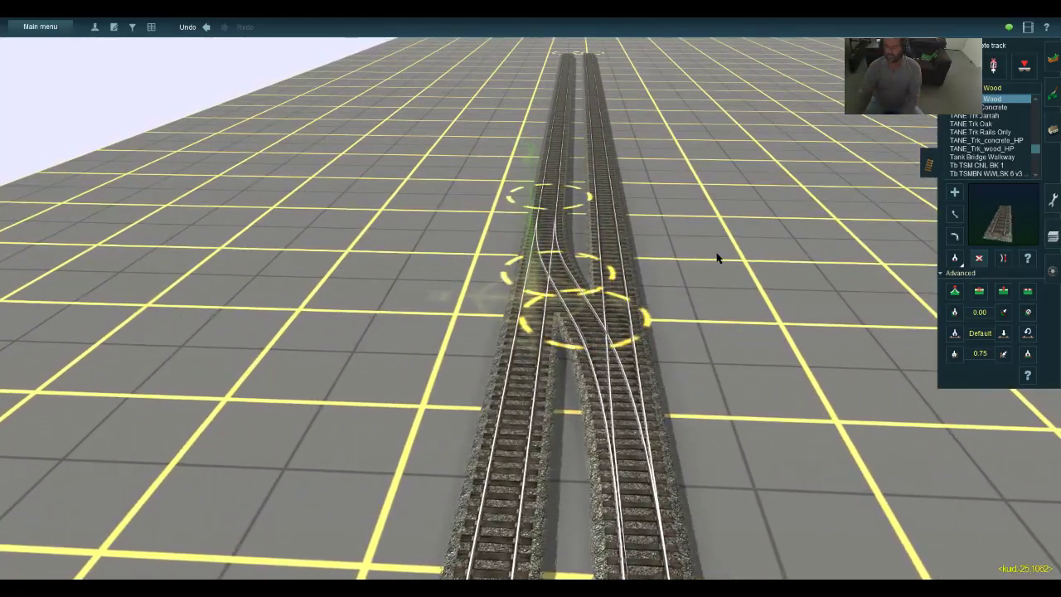
{"action": "key", "text": "Down"}
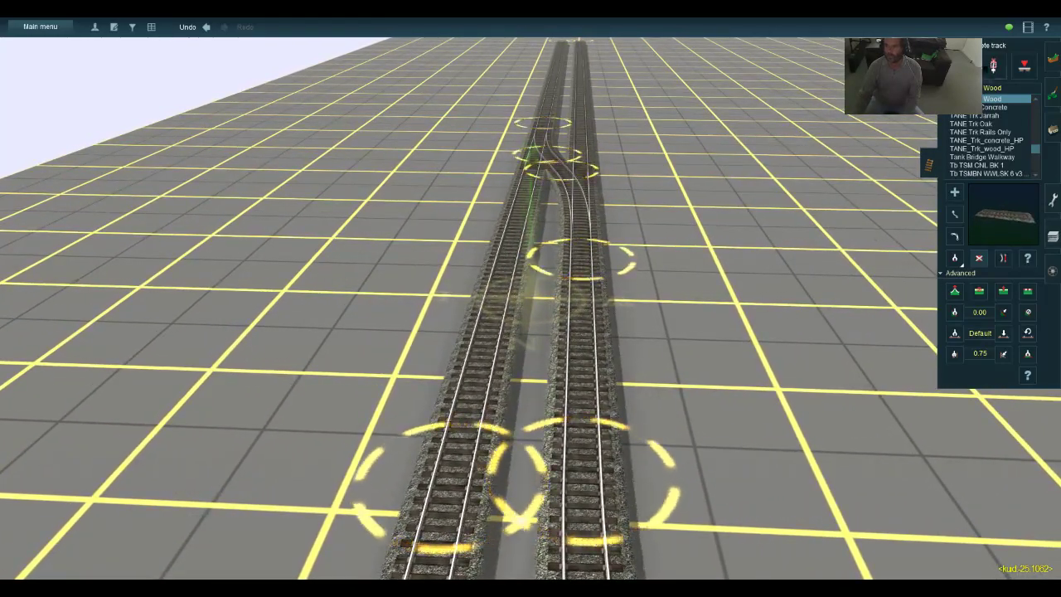
Compare the available switch stands and fit Switchstand Short Frame 2 to the crossover's far junction on the left main track
{"action": "key", "text": "Left"}
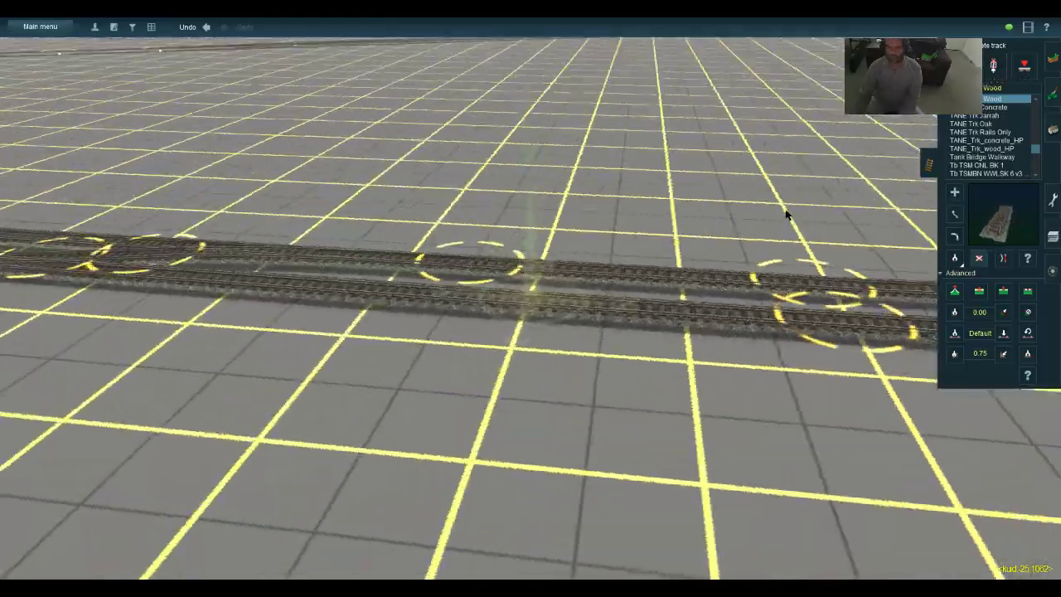
{"action": "key", "text": "Up"}
{"action": "key", "text": "Right"}
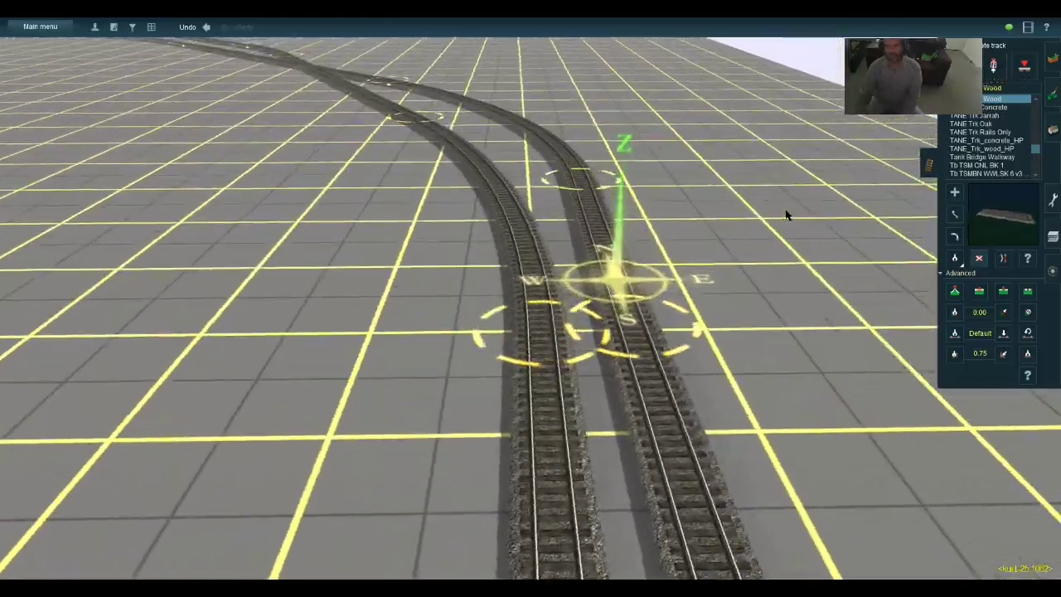
{"action": "key", "text": "Left"}
{"action": "key", "text": "Down"}
{"action": "key", "text": "Right"}
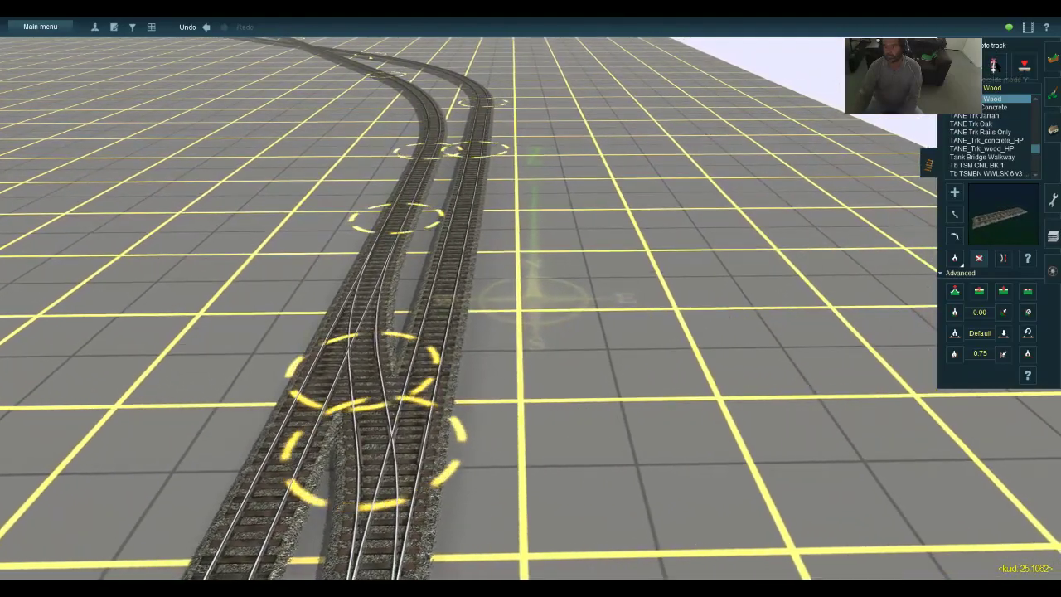
{"action": "left_click", "coordinate": [996, 67]}
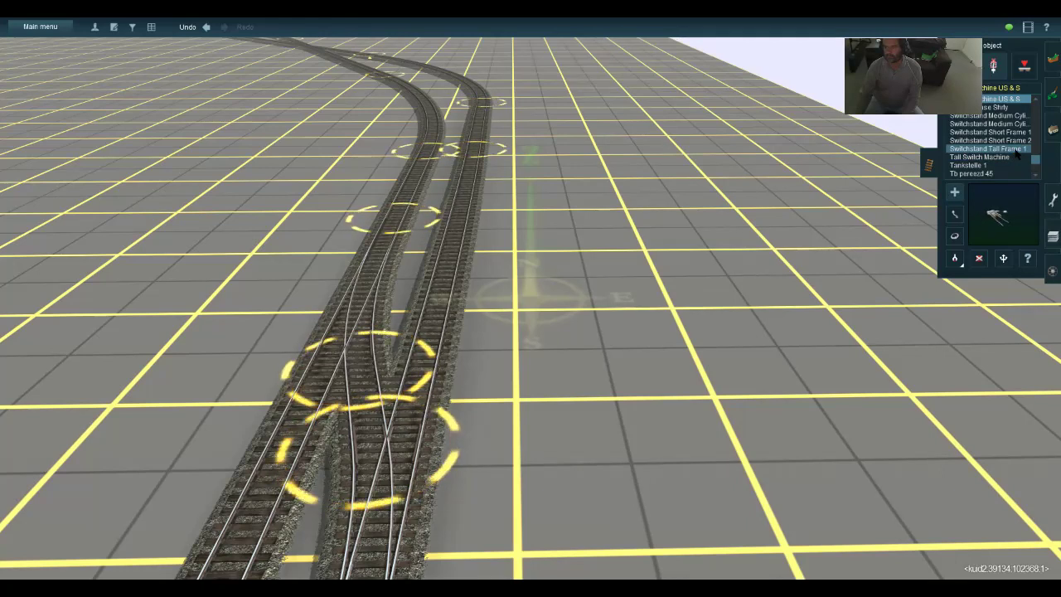
{"action": "left_click", "coordinate": [1006, 158]}
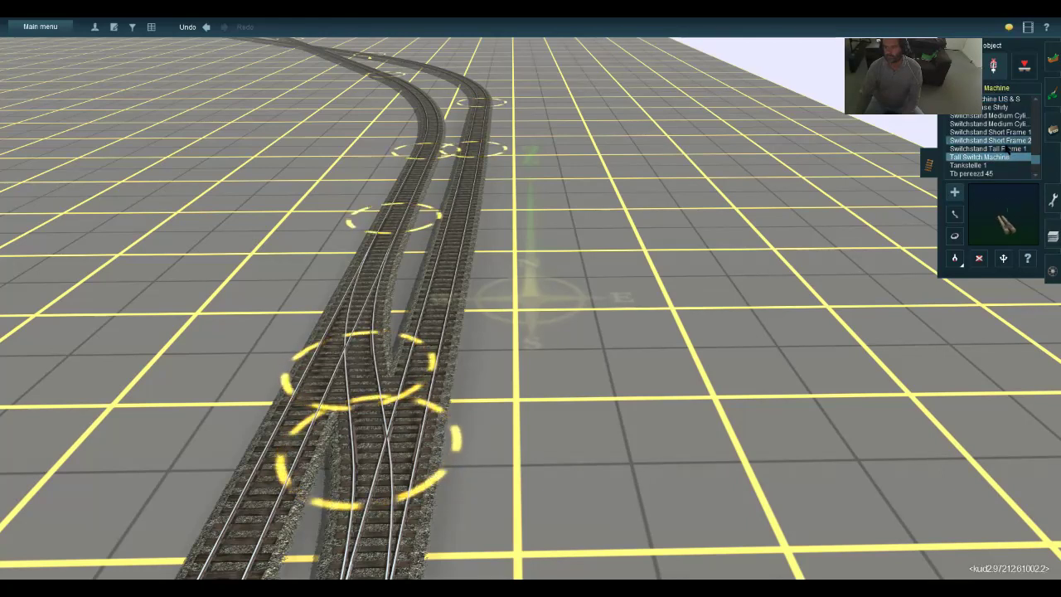
{"action": "left_click", "coordinate": [1012, 142]}
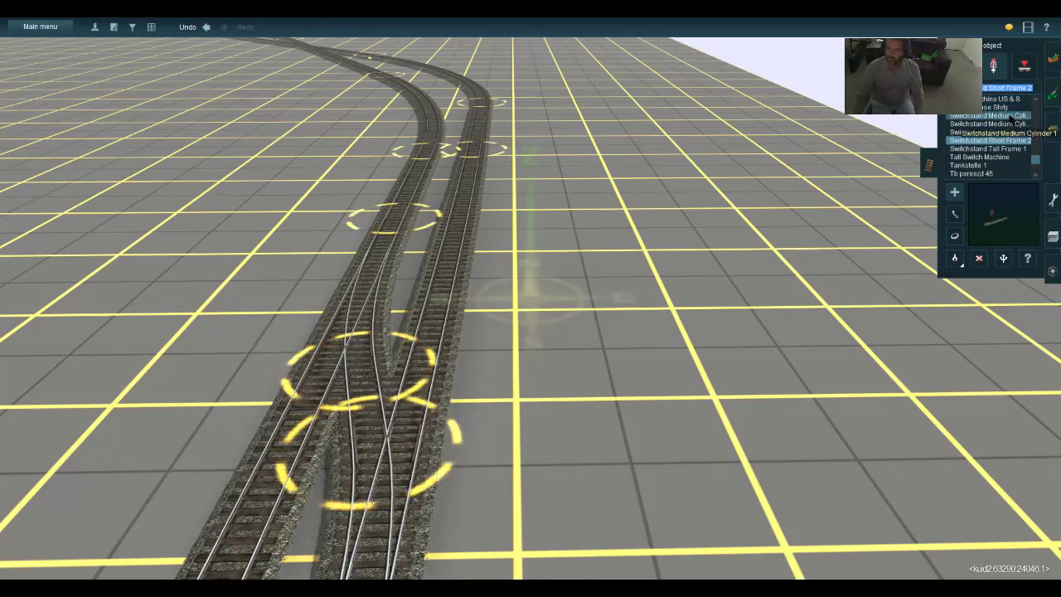
{"action": "left_click", "coordinate": [990, 115]}
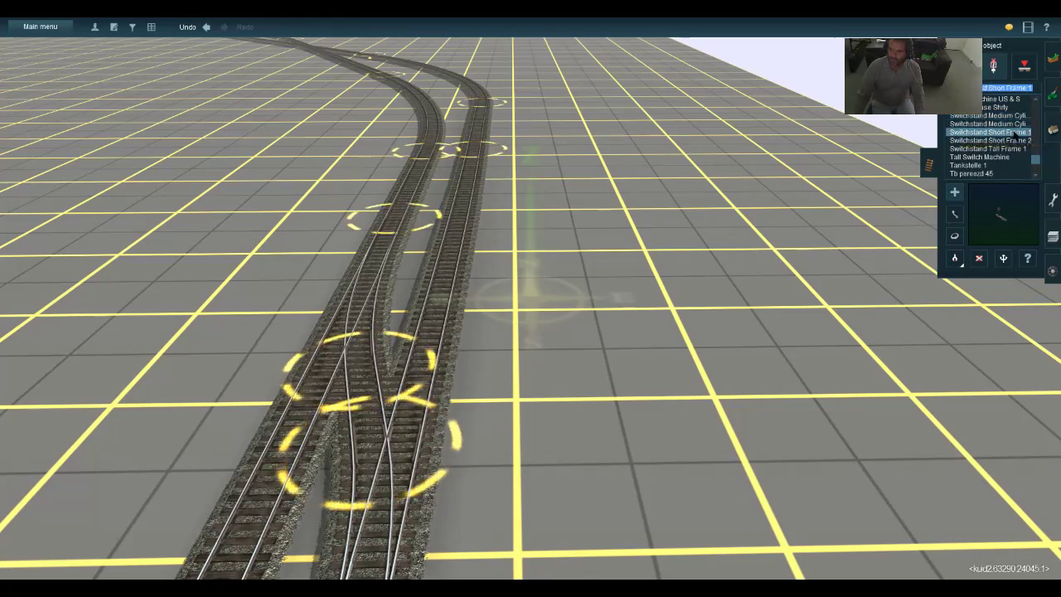
{"action": "left_click", "coordinate": [1017, 141]}
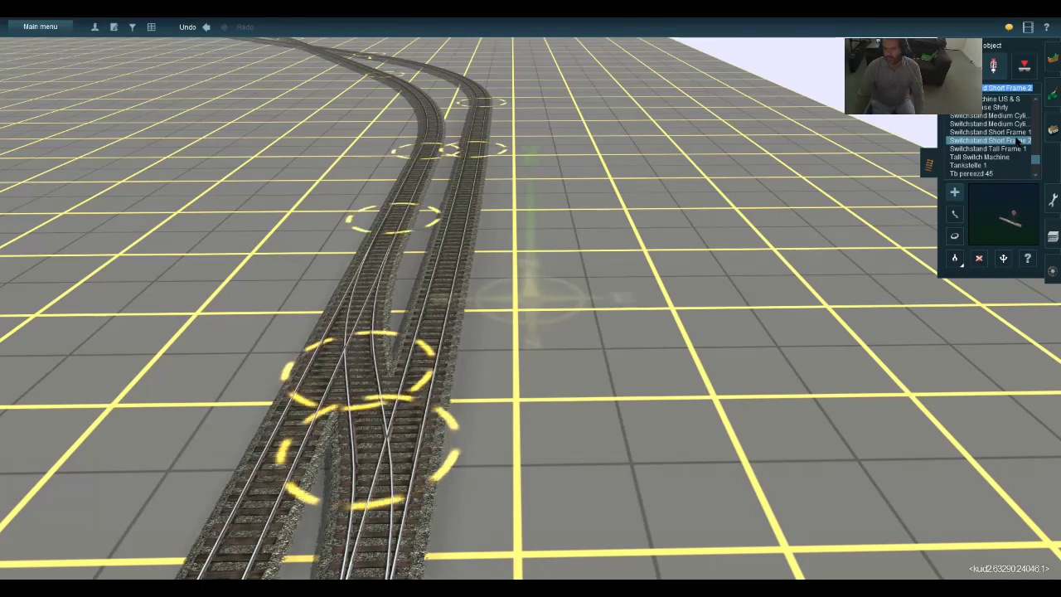
{"action": "left_click", "coordinate": [385, 232]}
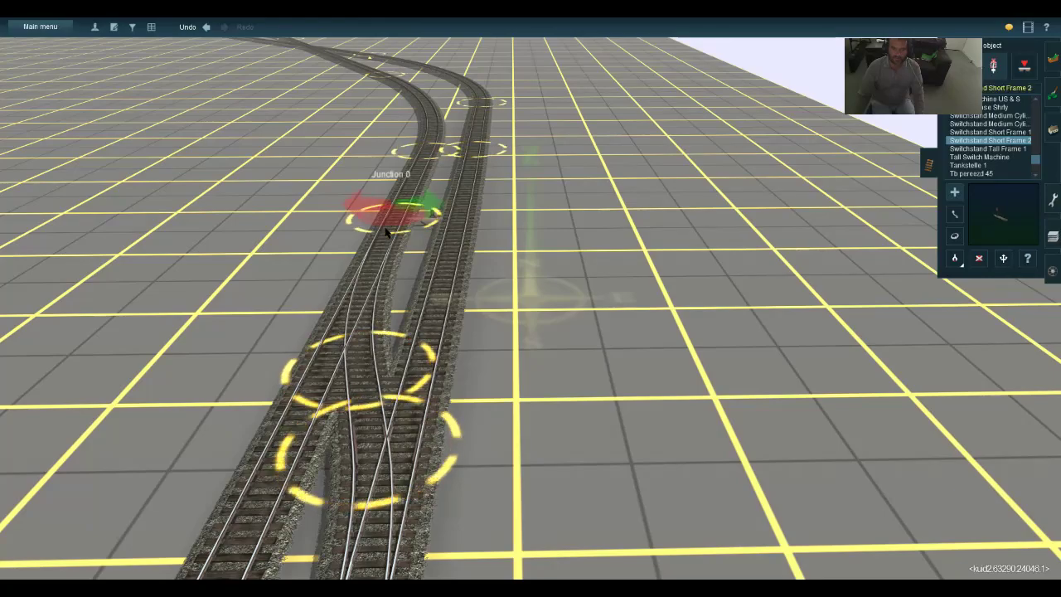
Rotate the new switch stand so that it stands on the outer side of the left main track
{"action": "key", "text": "Left"}
{"action": "key", "text": "Up"}
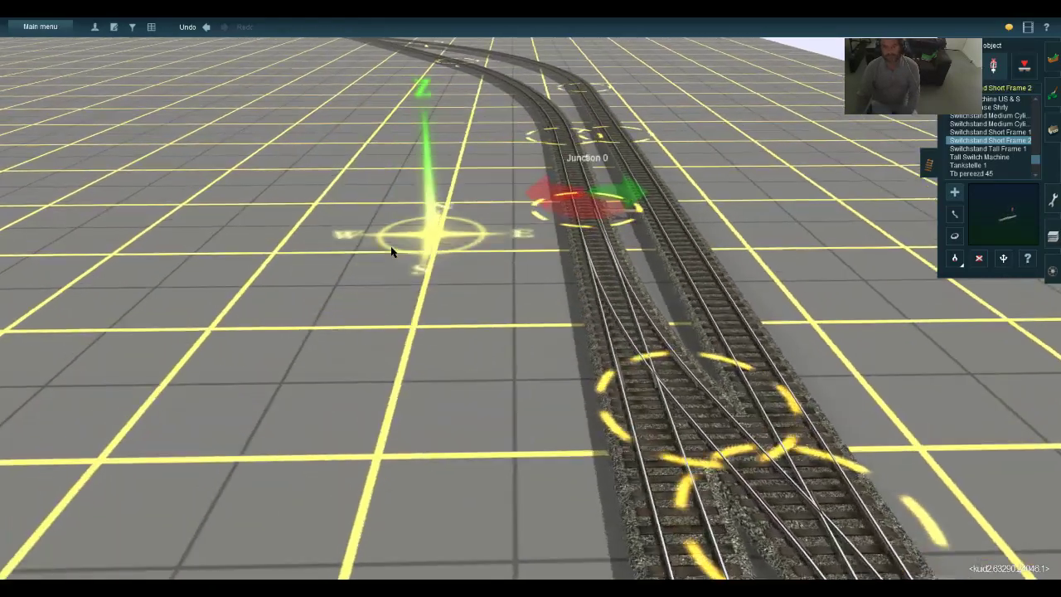
{"action": "key", "text": "Right"}
{"action": "key", "text": "Down"}
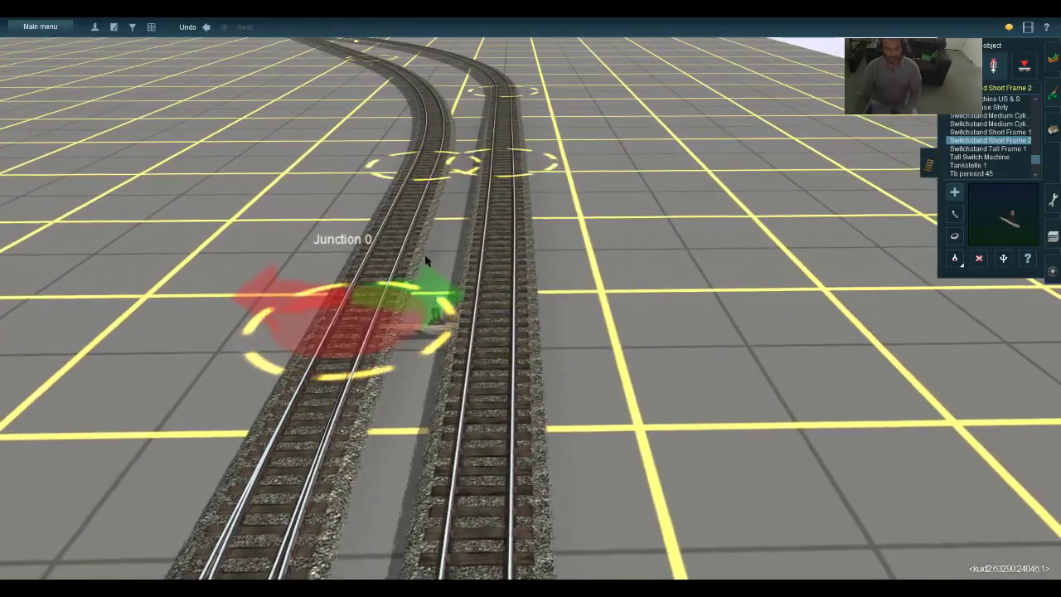
{"action": "left_click", "coordinate": [387, 329]}
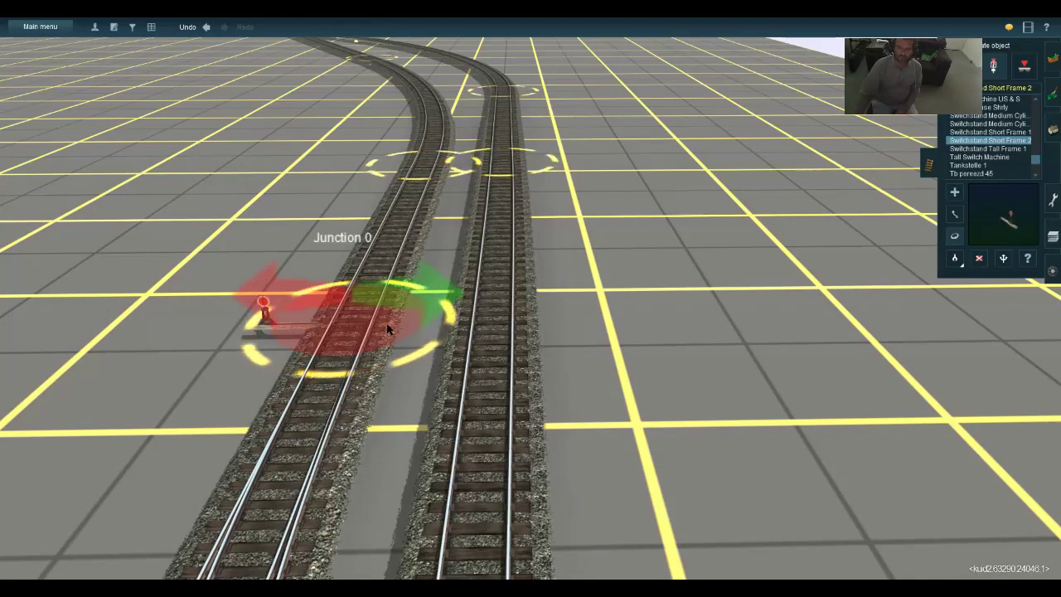
Add a Switchstand Short Frame 2 to the crossover's near junction on the right main track
{"action": "key", "text": "Down"}
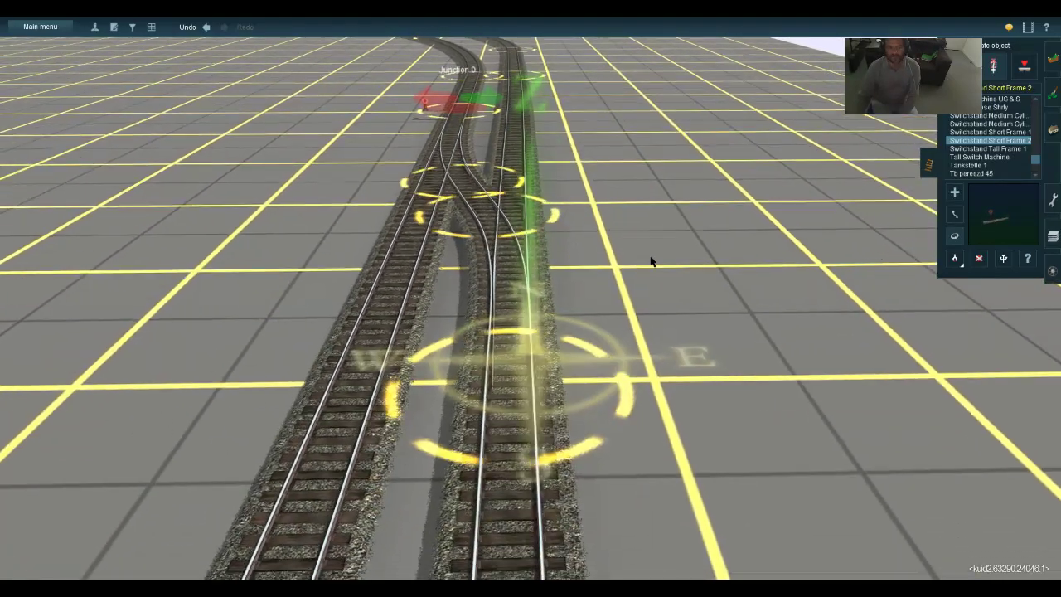
{"action": "left_click", "coordinate": [956, 198]}
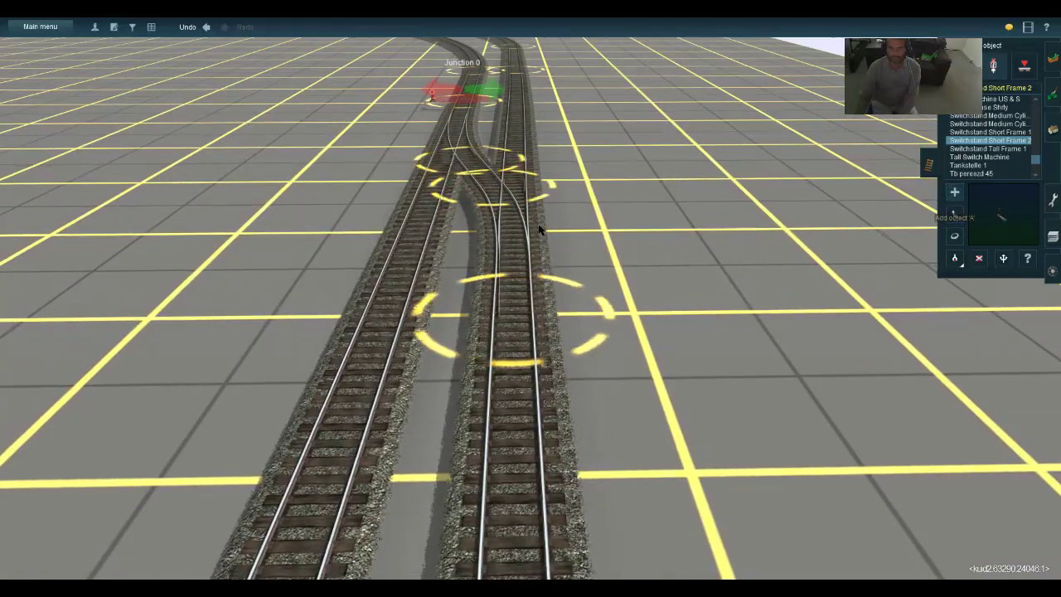
{"action": "left_click", "coordinate": [527, 314]}
{"action": "key", "text": "Up"}
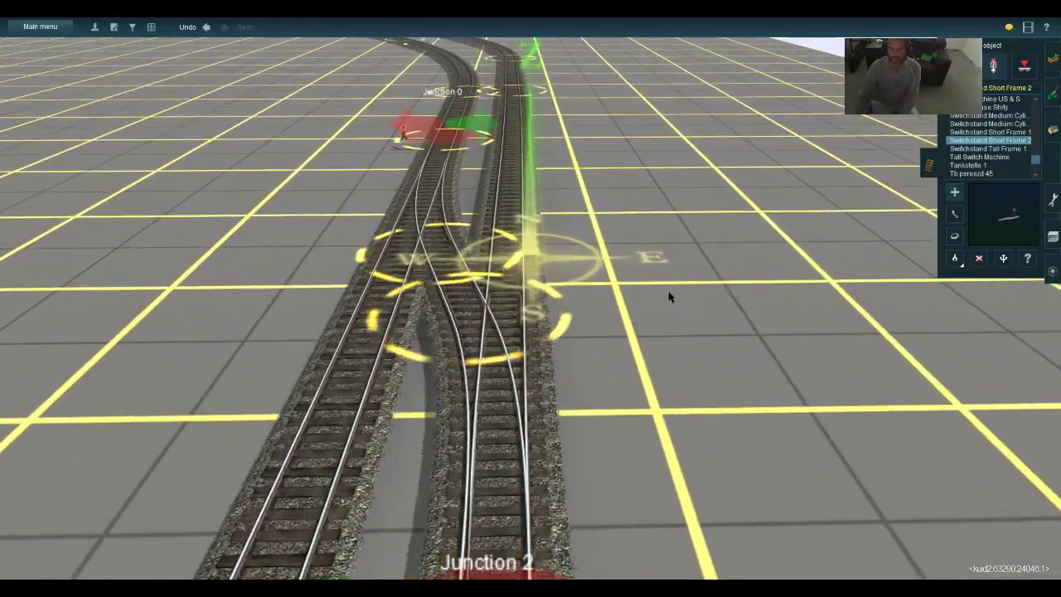
Toggle the direction of both crossover junctions, Junction 2 and Junction 0
{"action": "key", "text": "Down"}
{"action": "key", "text": "Up"}
{"action": "key", "text": "Up"}
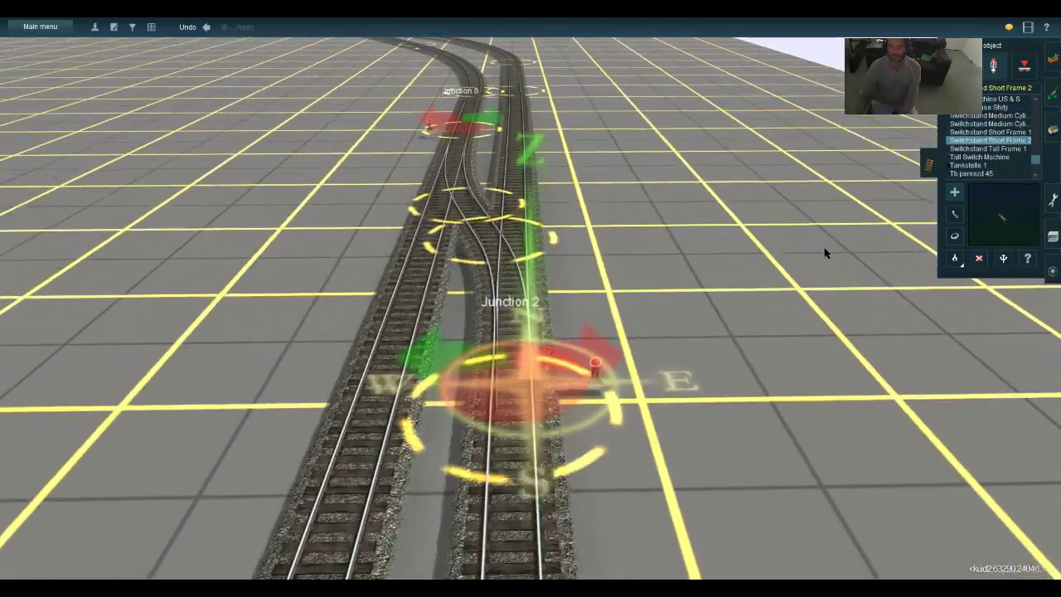
{"action": "left_click", "coordinate": [1003, 259]}
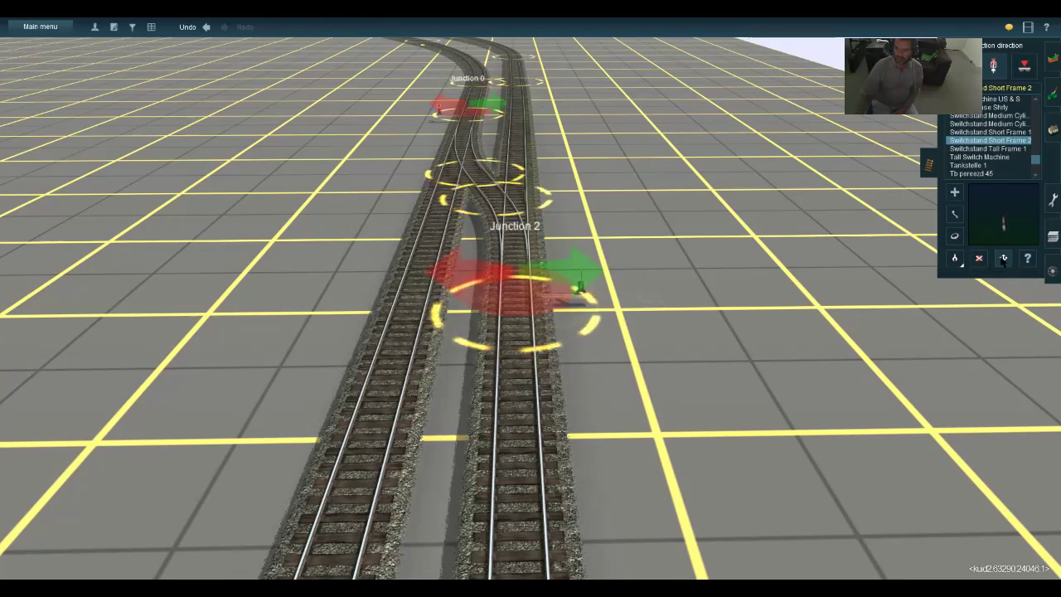
{"action": "left_click", "coordinate": [446, 106]}
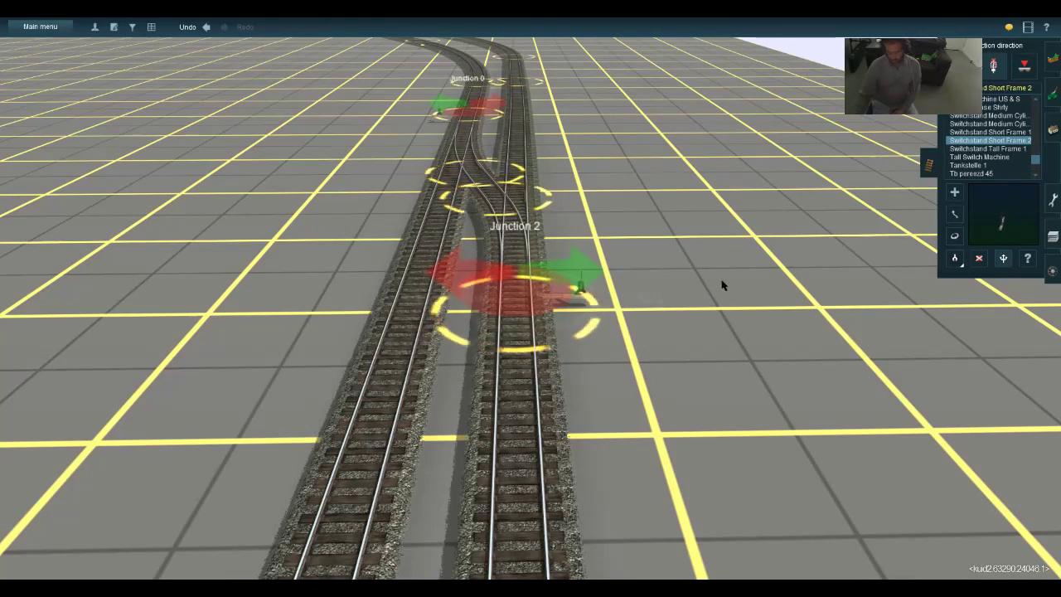
Adjust the position of the spline point where the right main track begins to curve beyond the crossover
{"action": "key", "text": "Up"}
{"action": "key", "text": "Left"}
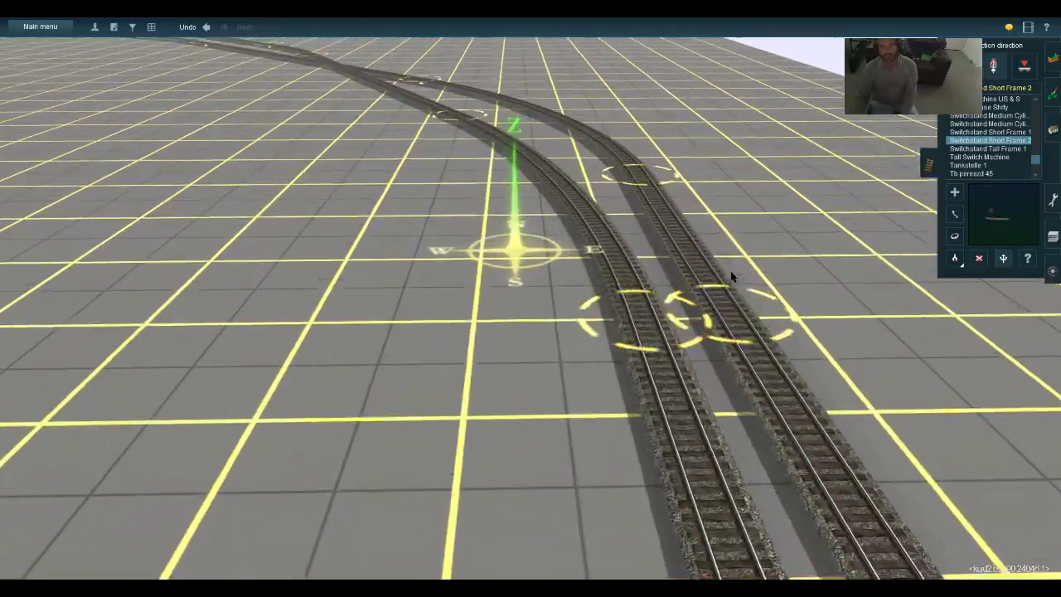
{"action": "key", "text": "Right"}
{"action": "left_click", "coordinate": [961, 66]}
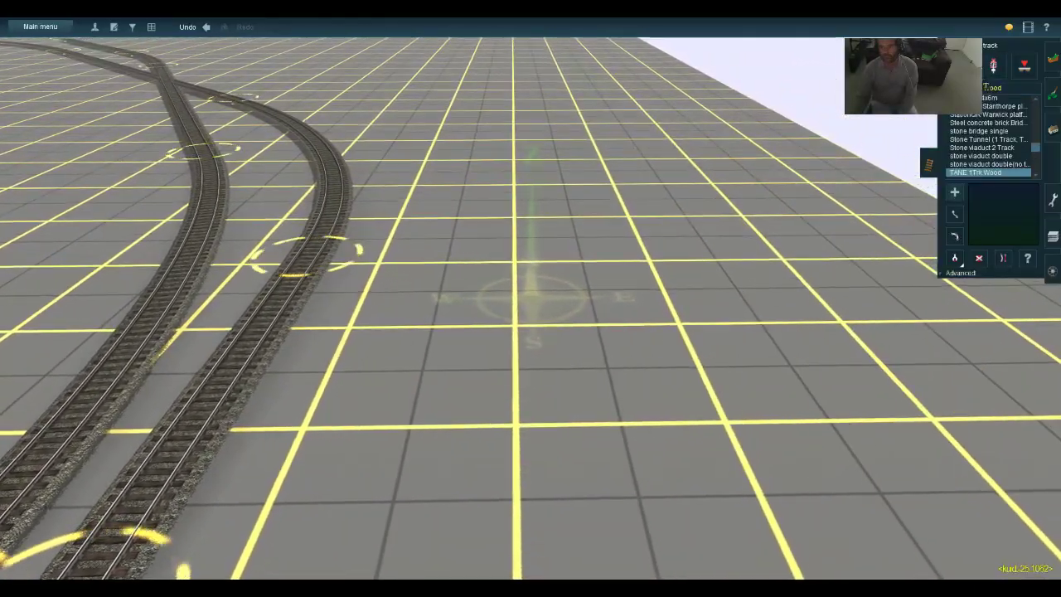
{"action": "key", "text": "Down"}
{"action": "key", "text": "Left"}
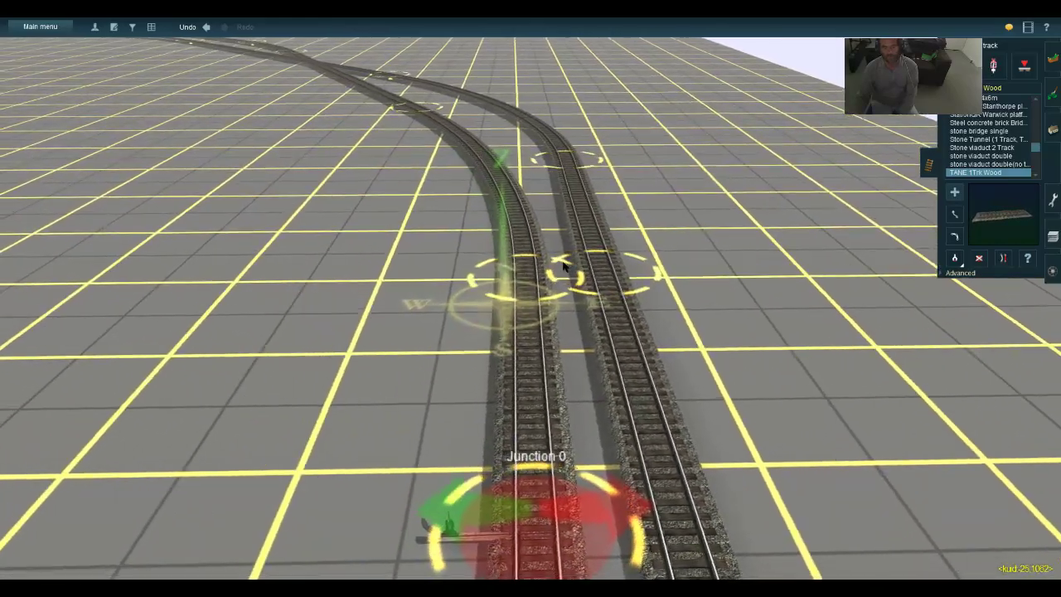
{"action": "key", "text": "Up"}
{"action": "left_click", "coordinate": [954, 215]}
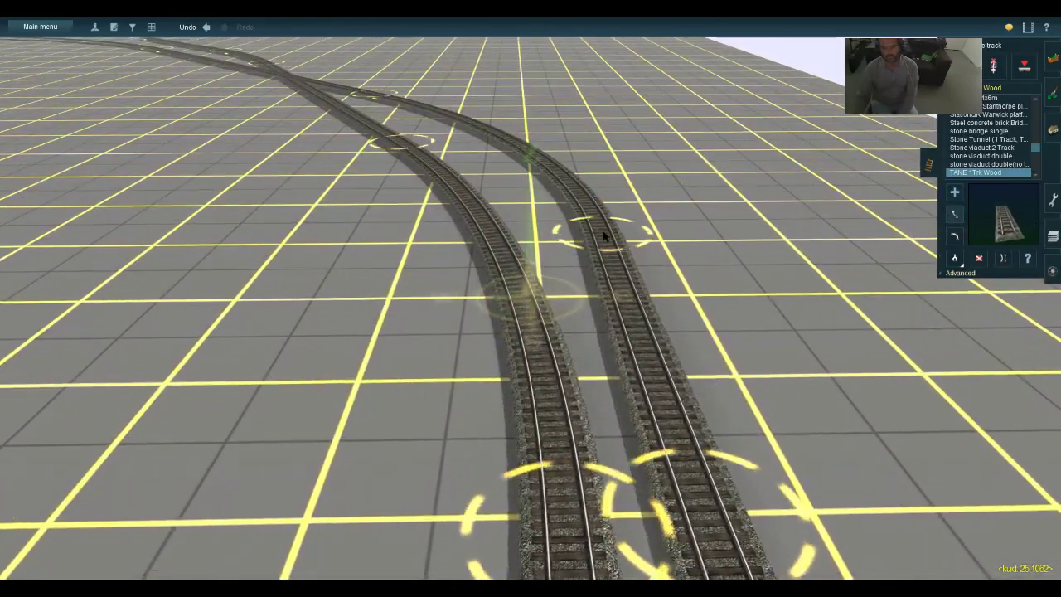
{"action": "key", "text": "Down"}
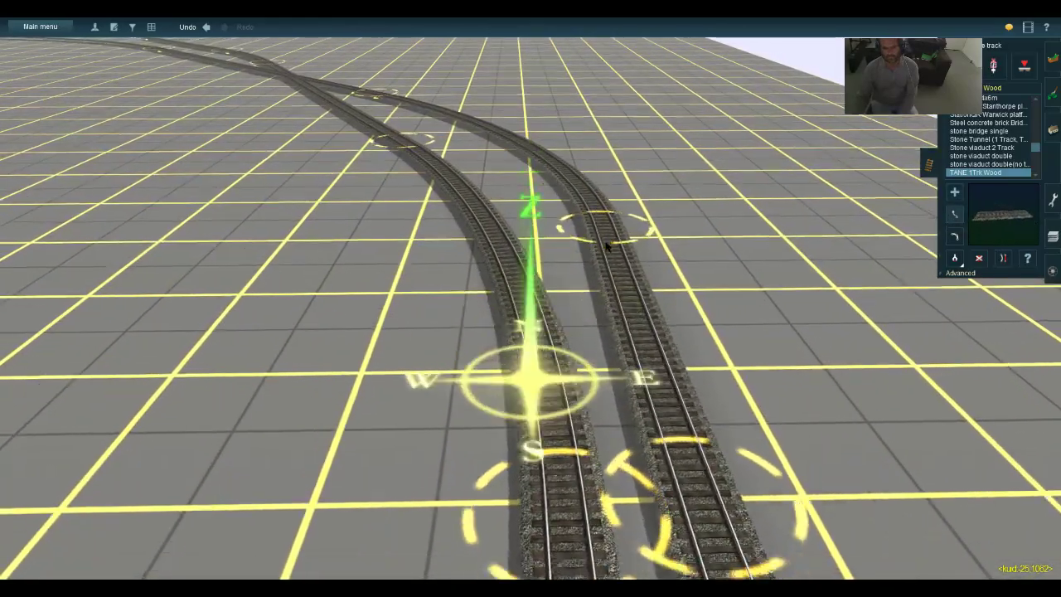
{"action": "key", "text": "Up"}
{"action": "key", "text": "Up"}
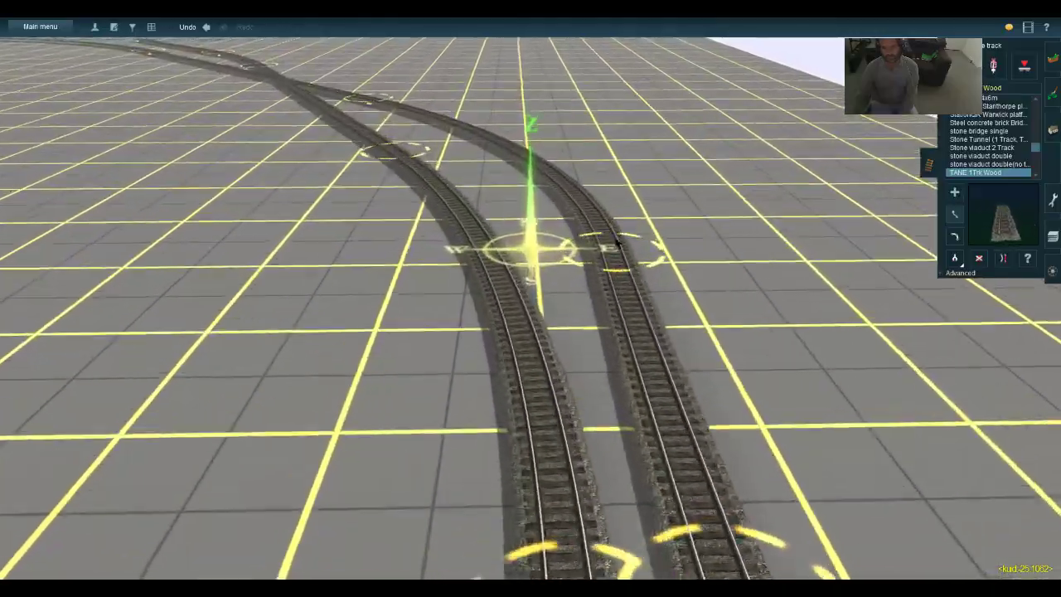
Fit Switchstand Short Frame 2 to the junctions at both ends of the passing siding elsewhere on the loop
{"action": "key", "text": "Left"}
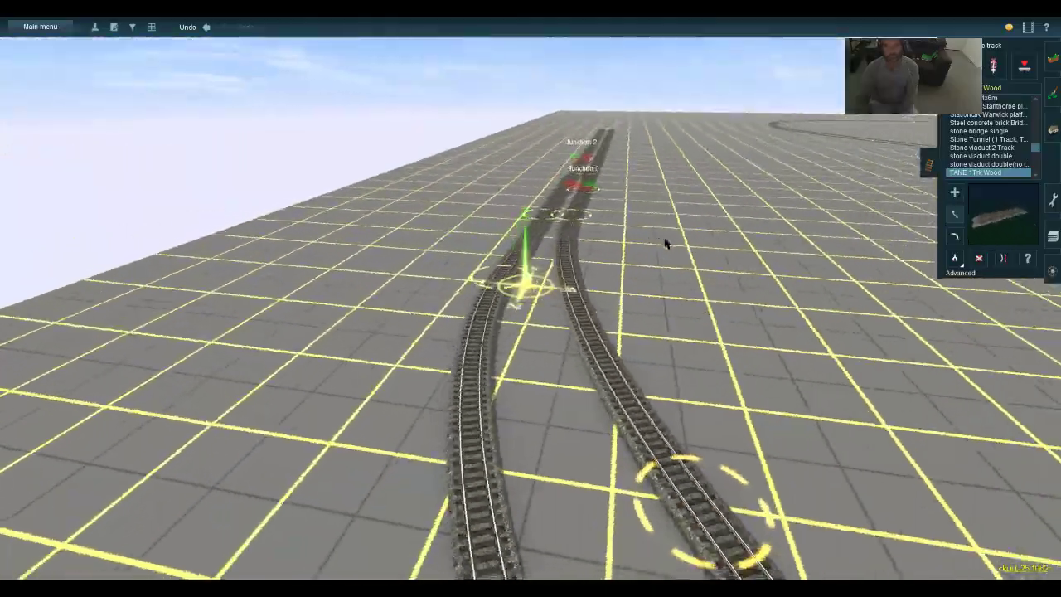
{"action": "right_click", "coordinate": [641, 193]}
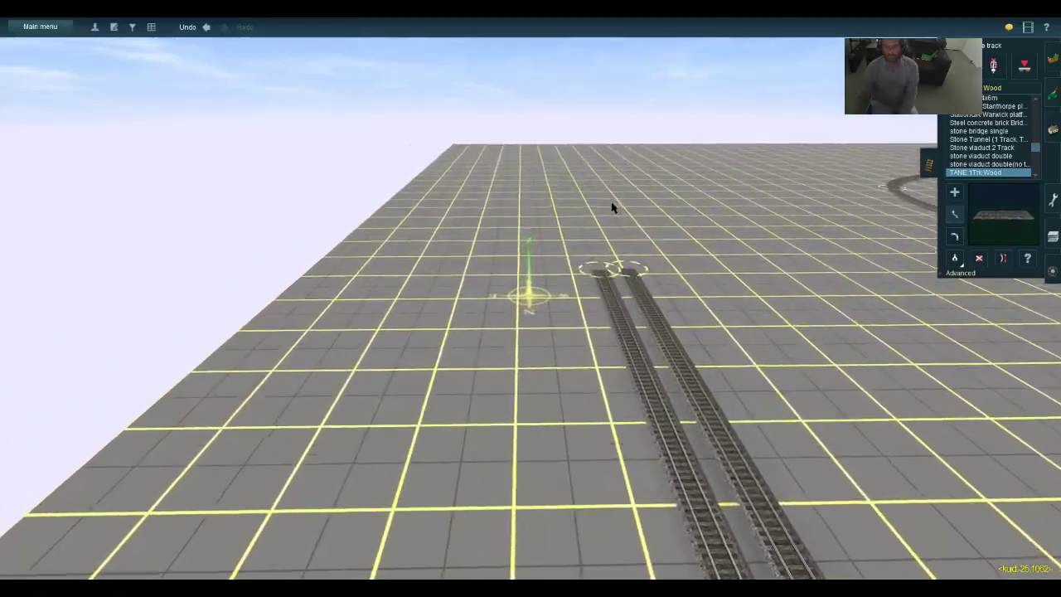
{"action": "key", "text": "Left"}
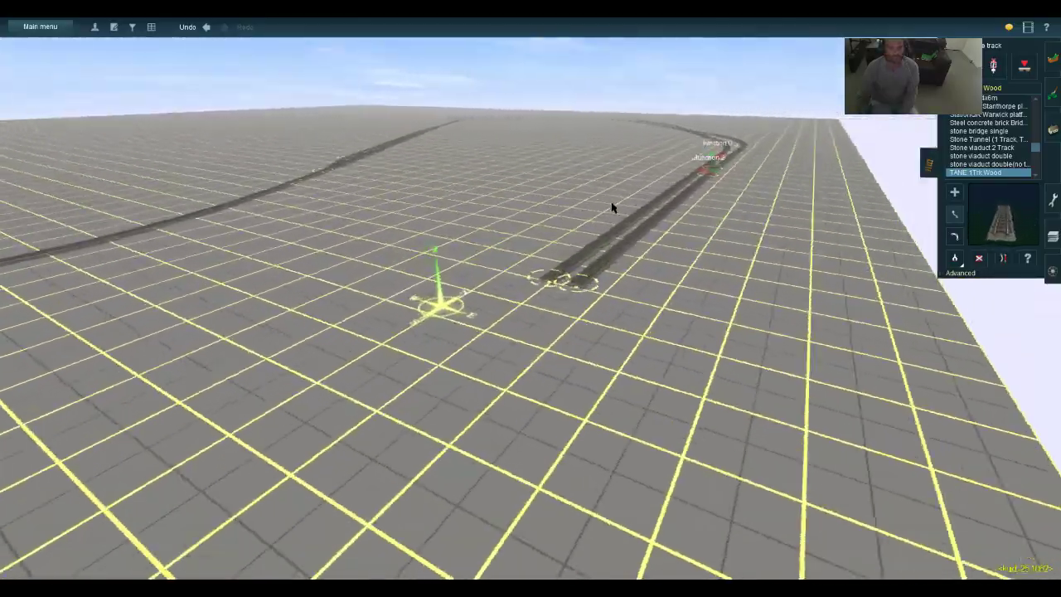
{"action": "key", "text": "Left"}
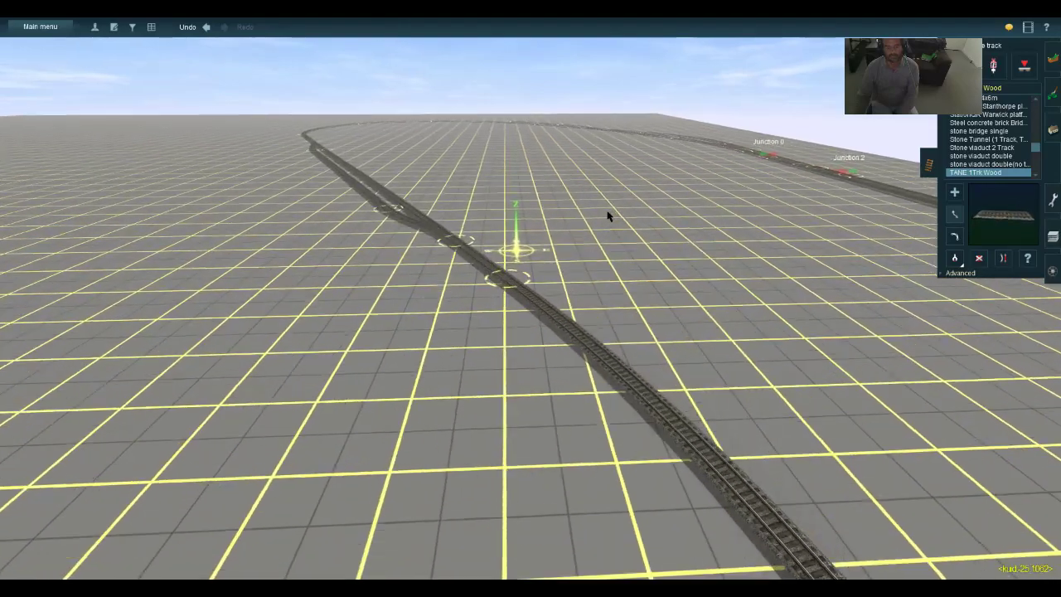
{"action": "left_click", "coordinate": [994, 70]}
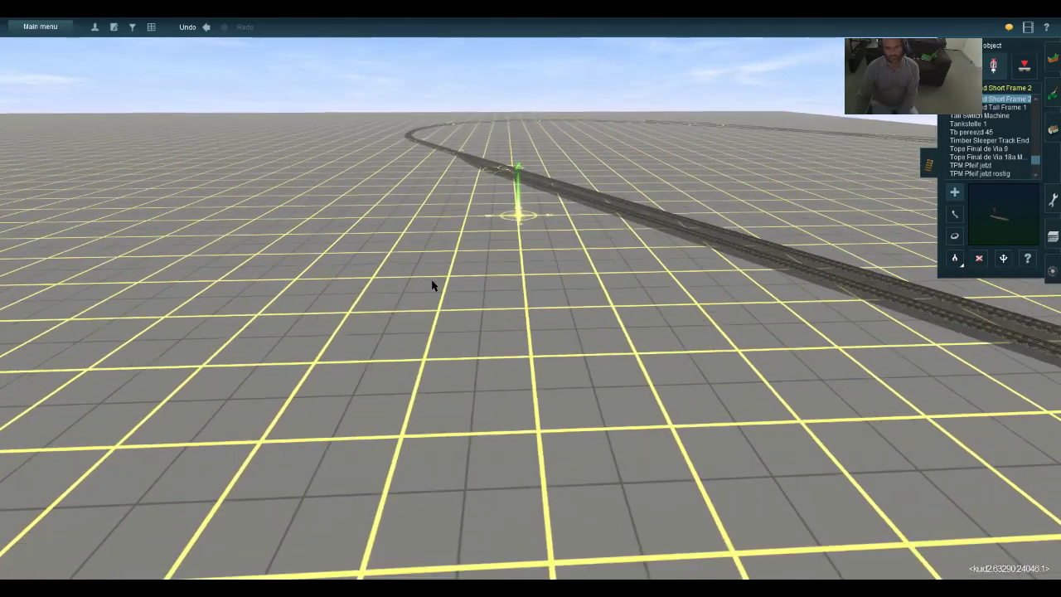
{"action": "key", "text": "Up"}
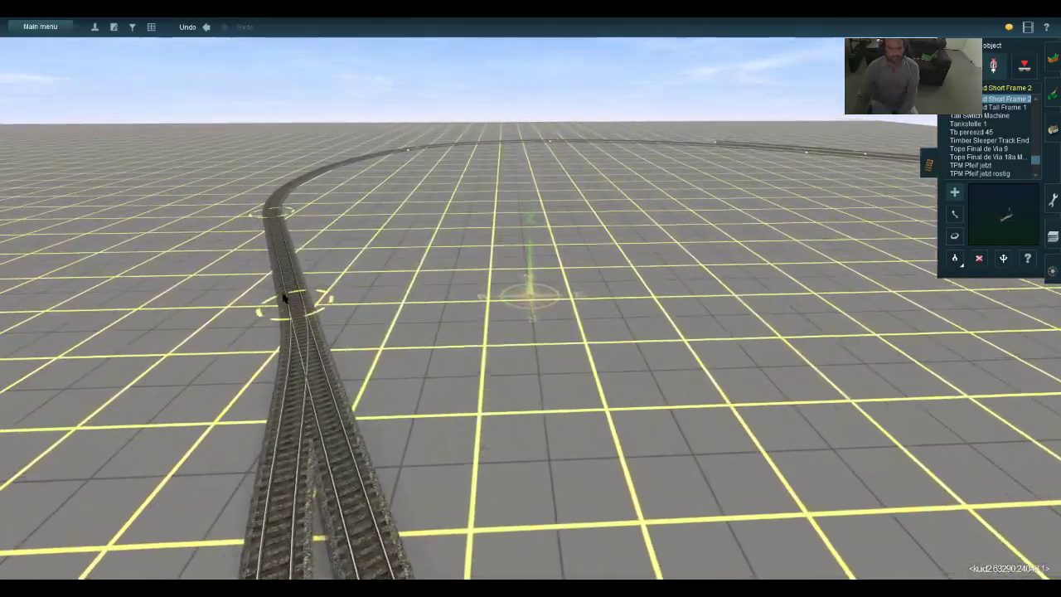
{"action": "key", "text": "Right"}
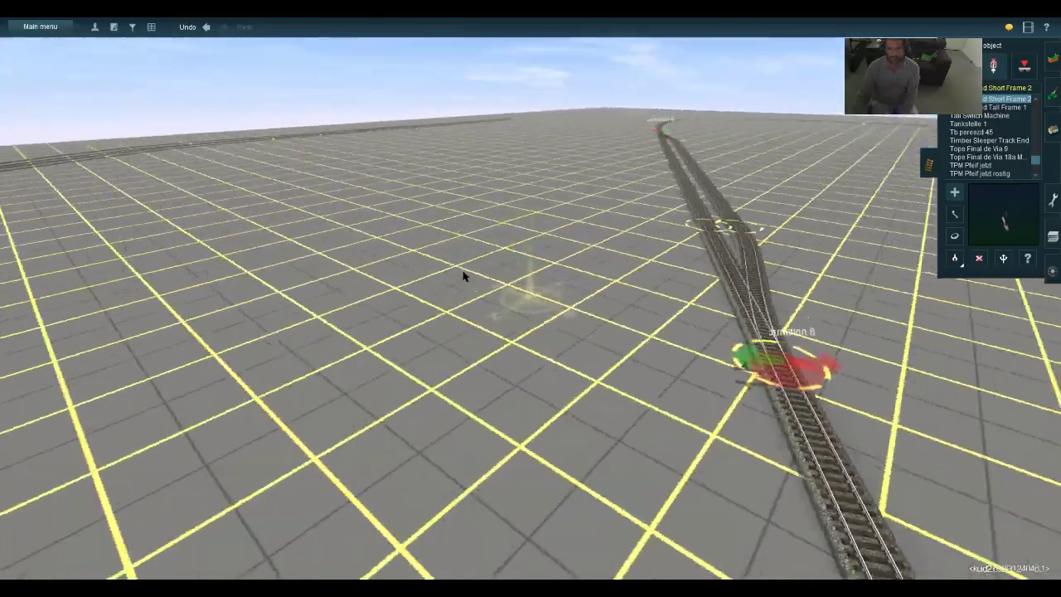
{"action": "key", "text": "w"}
{"action": "right_click_drag", "start_coordinate": [462, 276], "coordinate": [464, 276]}
{"action": "key", "text": "Up"}
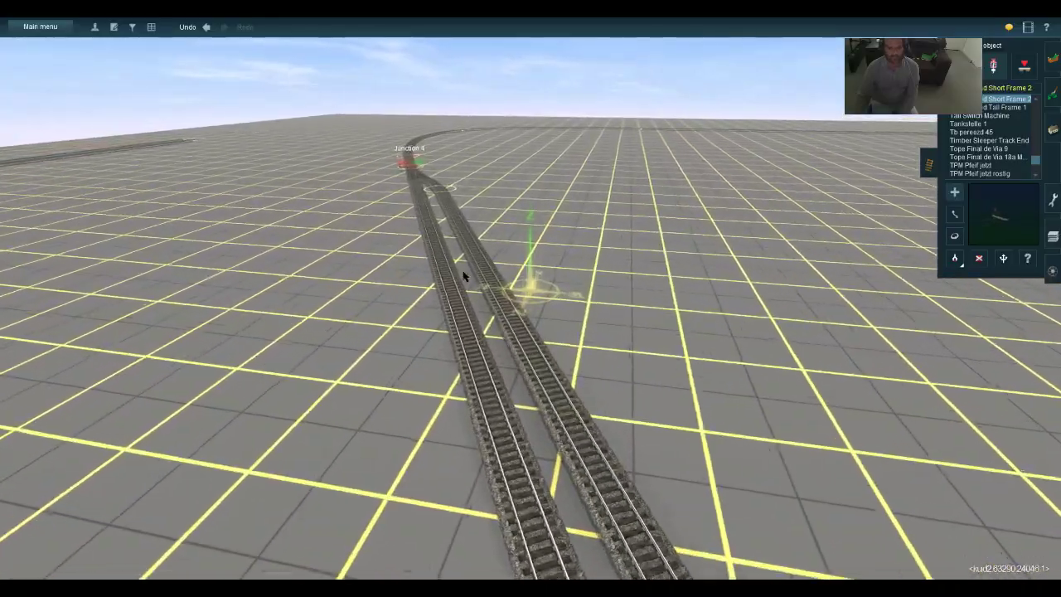
{"action": "key", "text": "Down"}
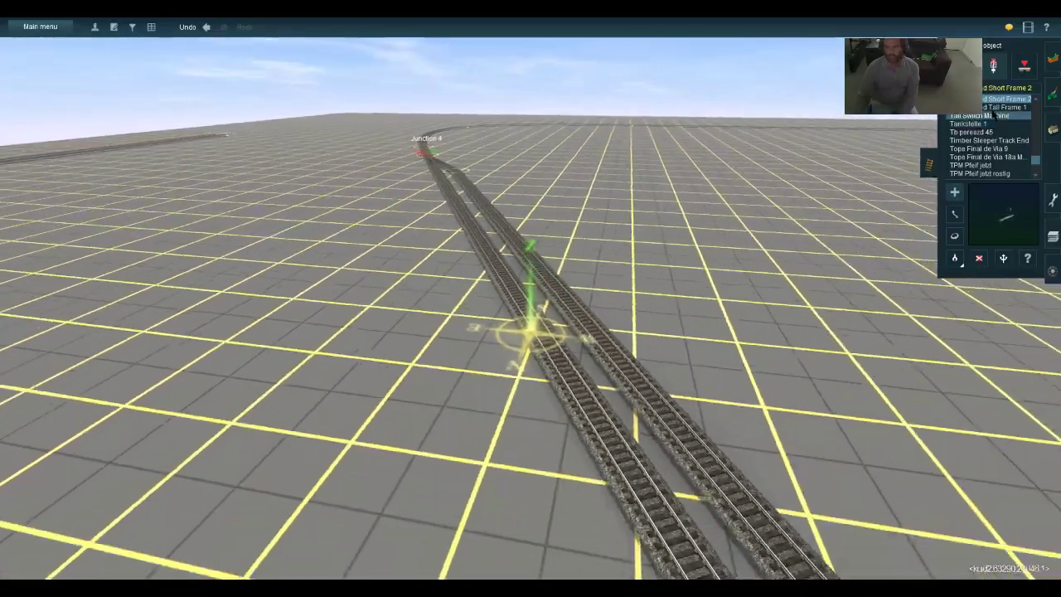
Place a trackmark on the right-hand track of the passing siding
{"action": "left_click", "coordinate": [1024, 67]}
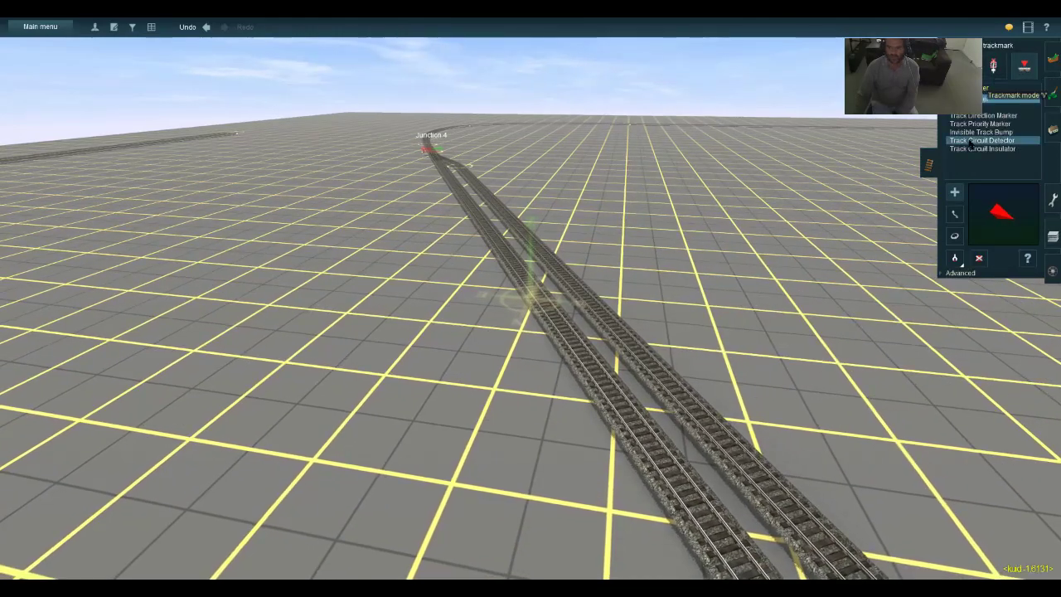
{"action": "key", "text": "Down"}
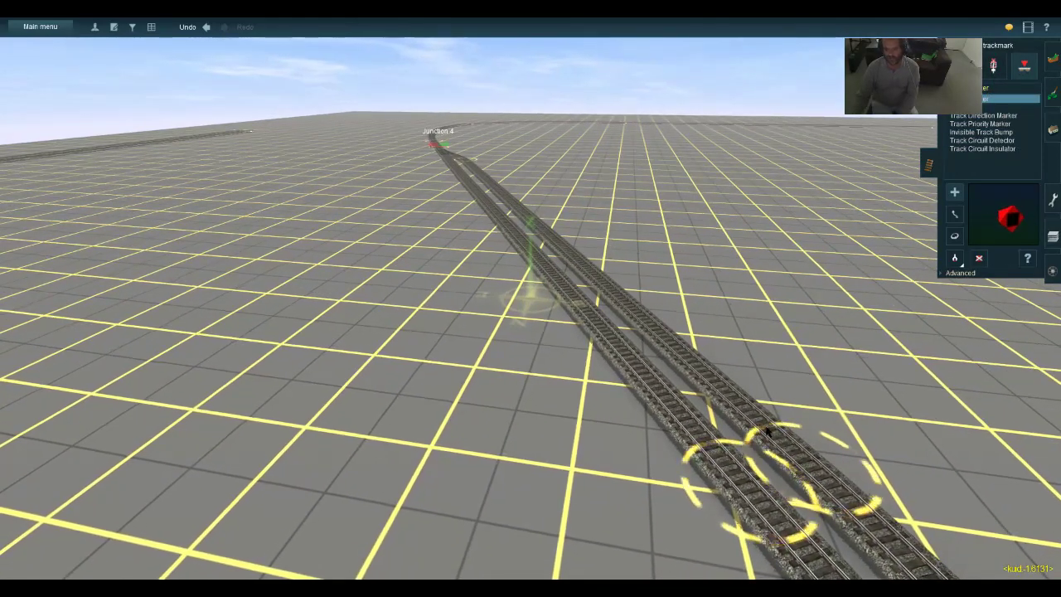
{"action": "left_click", "coordinate": [729, 402]}
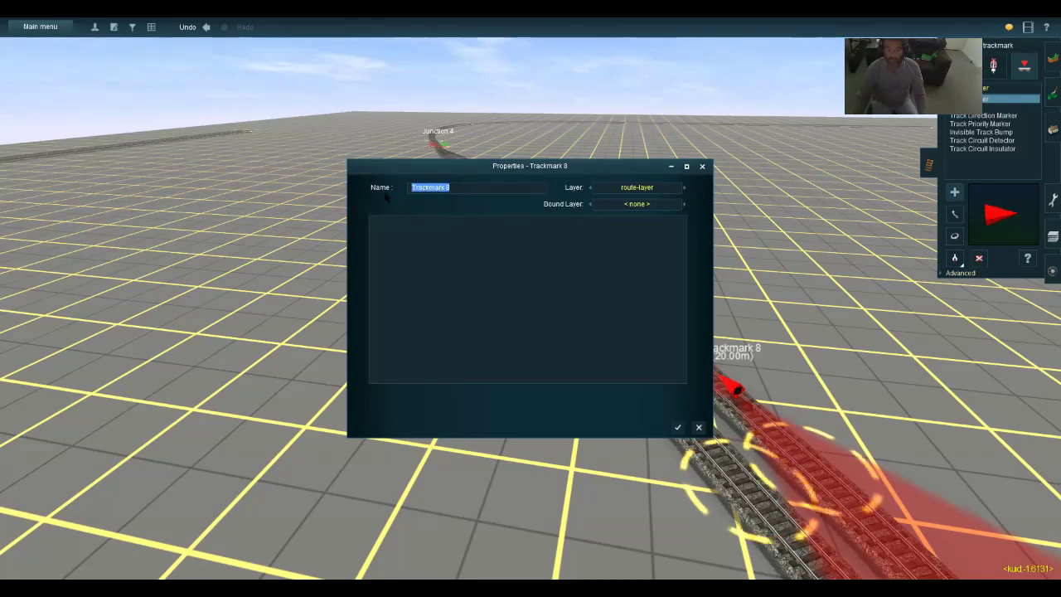
Rename the siding's trackmark as "sdg> No."
{"action": "key", "text": "BackSpace"}
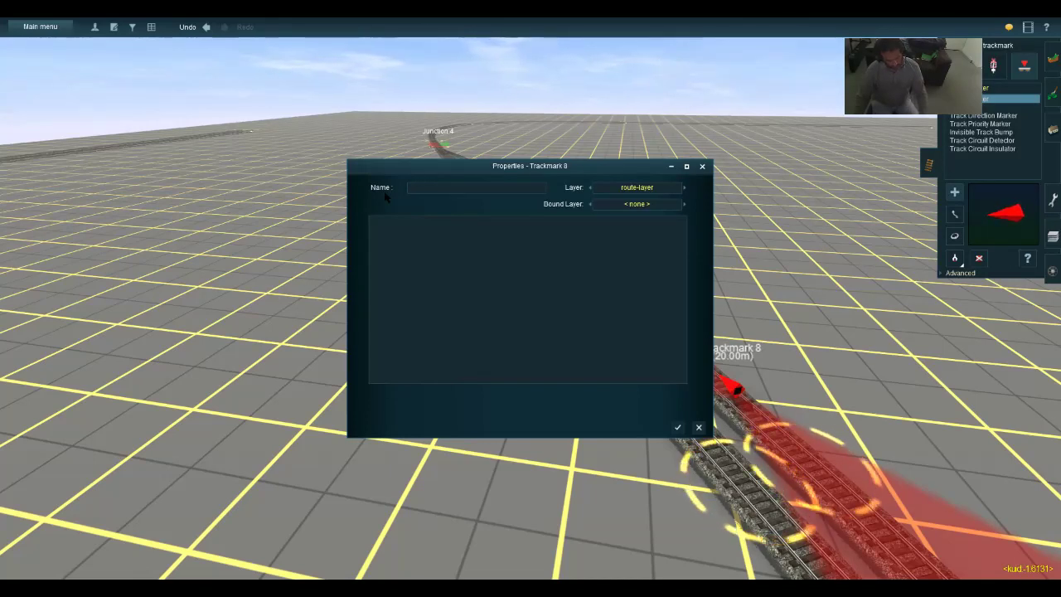
{"action": "type", "text": "sd"}
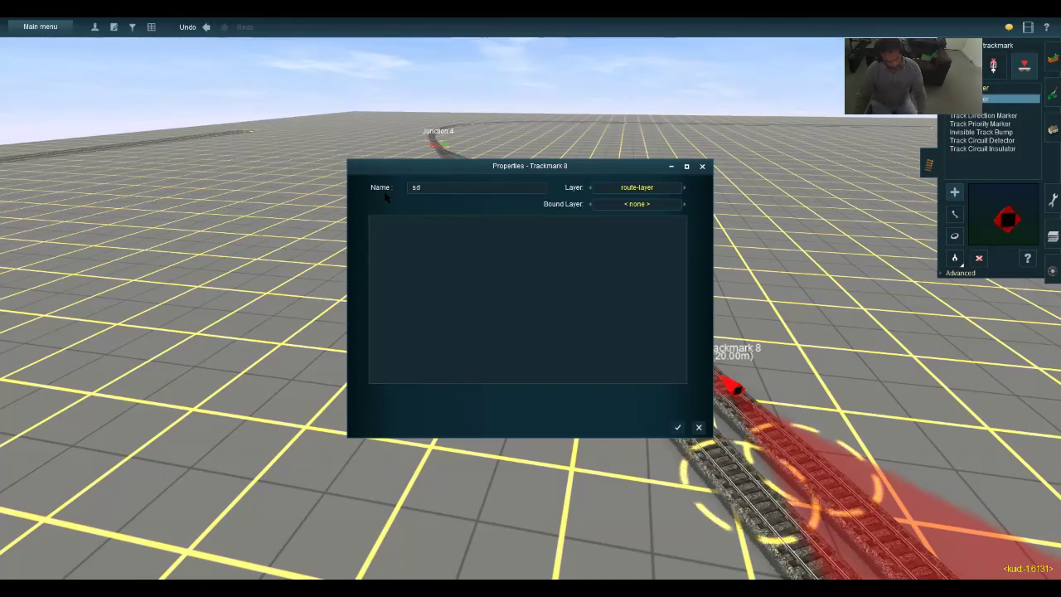
{"action": "type", "text": "g>"}
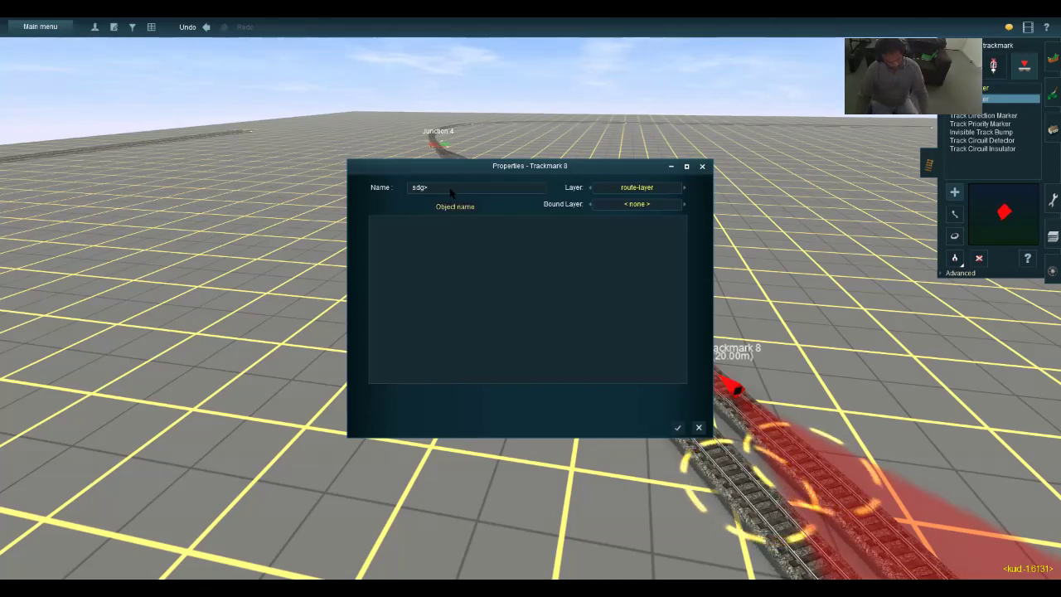
{"action": "type", "text": "No"}
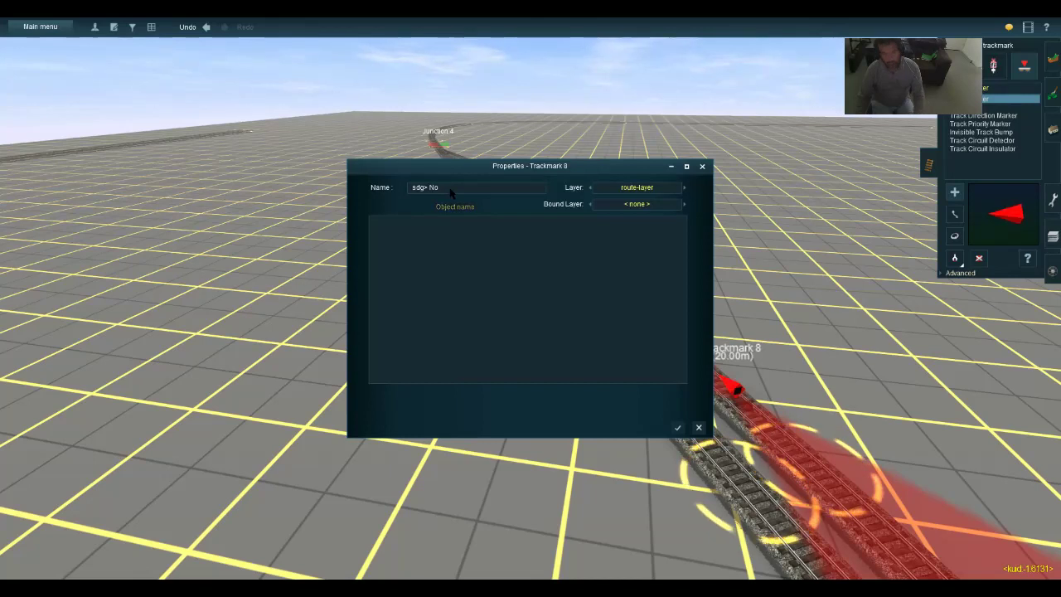
{"action": "type", "text": "."}
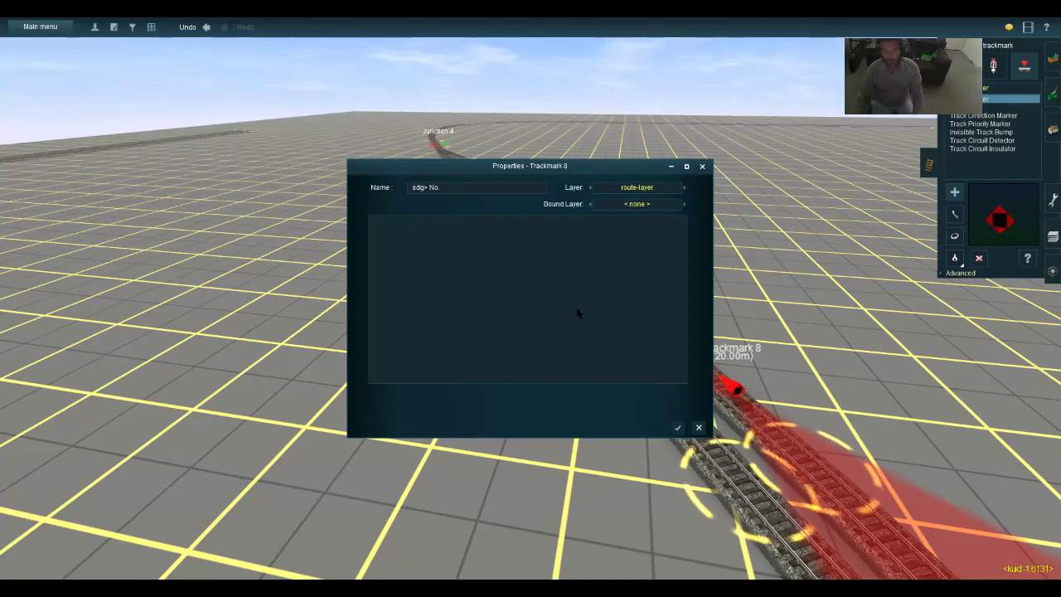
{"action": "left_click", "coordinate": [677, 427]}
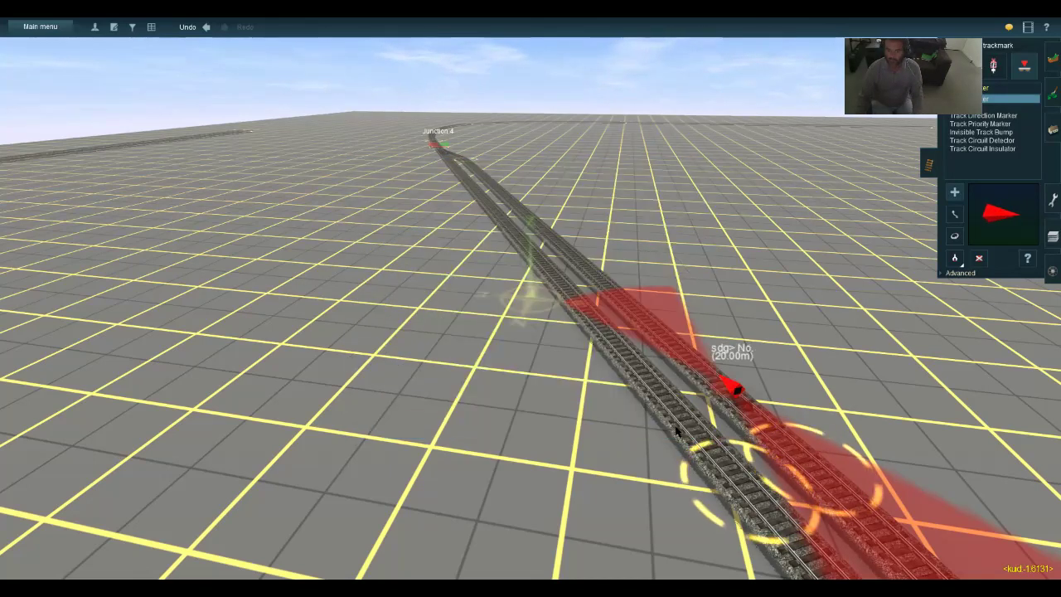
Reduce the trigger radius of the "sdg> No." trackmark to 12 m
{"action": "scroll", "coordinate": [912, 340], "scroll_direction": "down", "scroll_amount": 3}
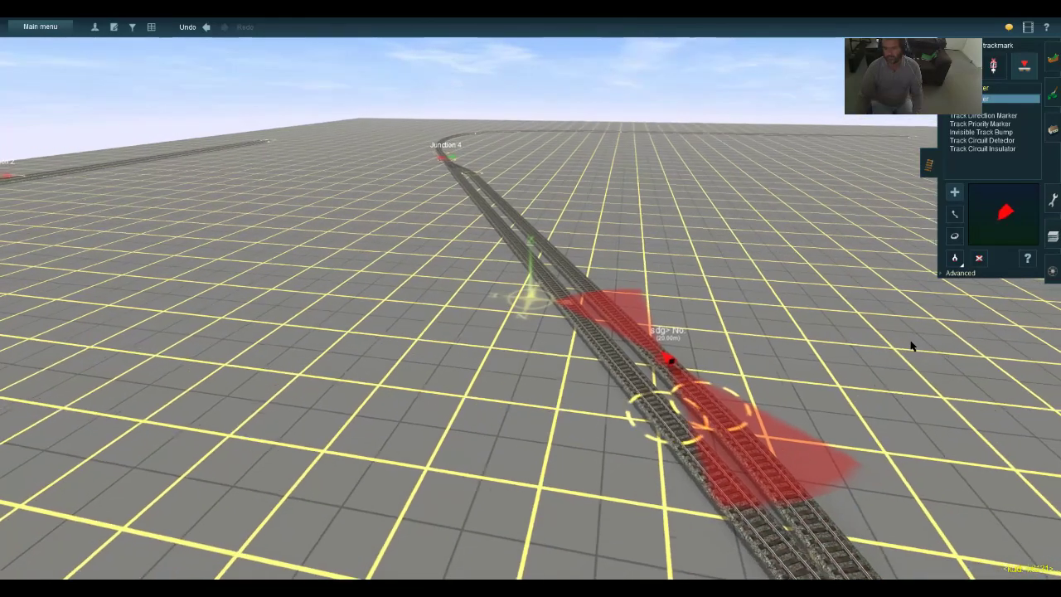
{"action": "scroll", "coordinate": [912, 346], "scroll_direction": "up", "scroll_amount": 1}
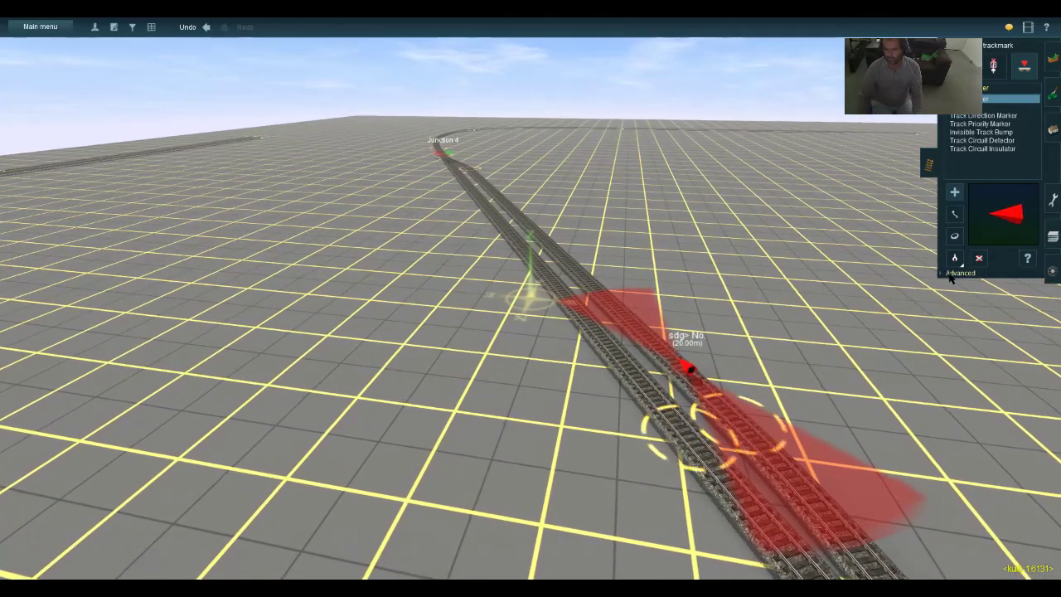
{"action": "left_click", "coordinate": [950, 274]}
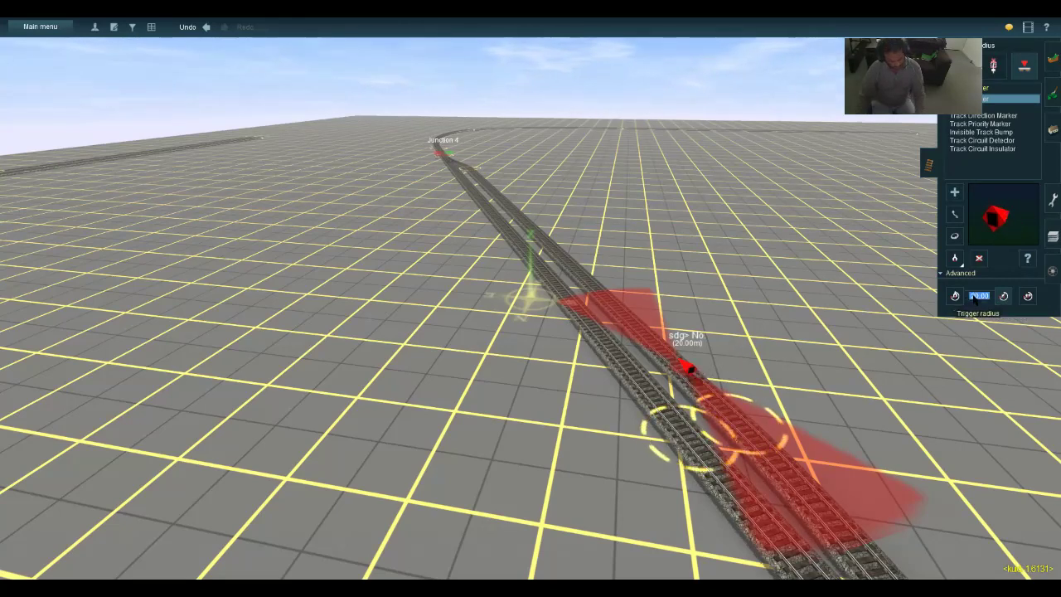
{"action": "type", "text": "12"}
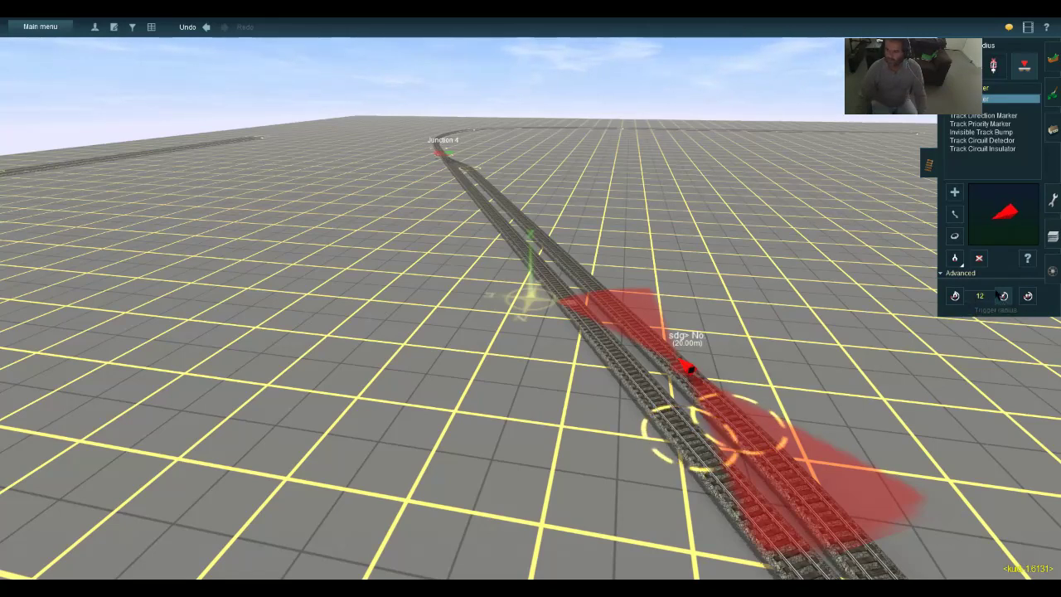
{"action": "key", "text": "Return"}
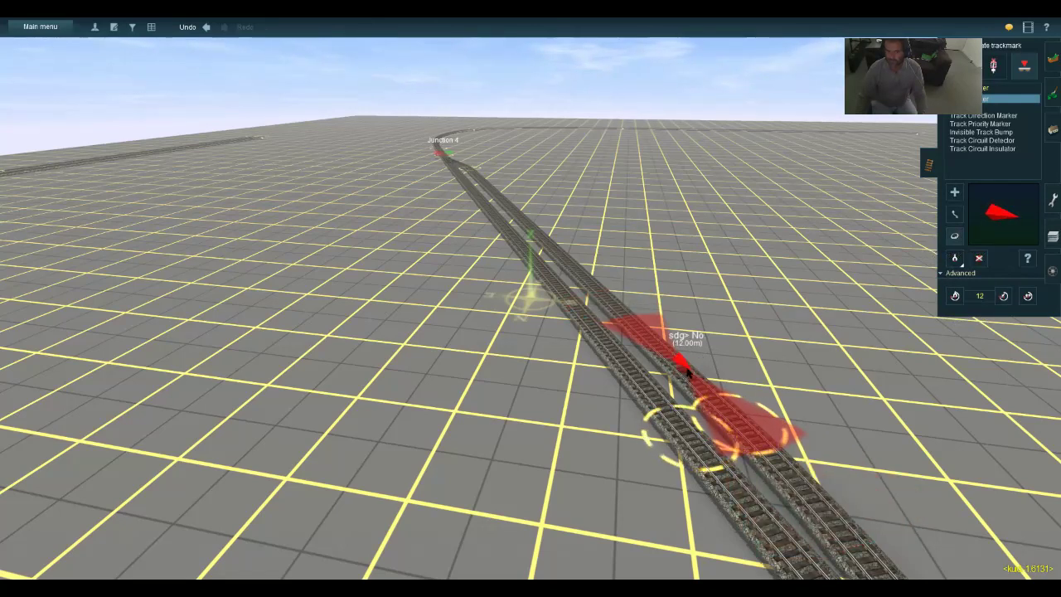
Examine the loop from the passing siding past Junction 4 and around the adjoining curve
{"action": "key", "text": "a"}
{"action": "key", "text": "w"}
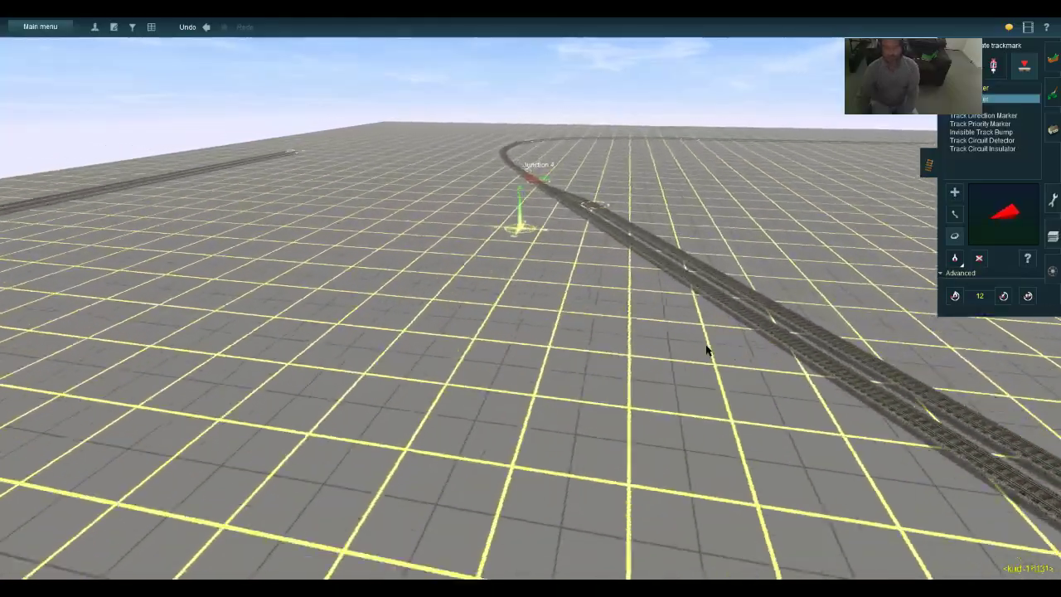
{"action": "key", "text": "Left"}
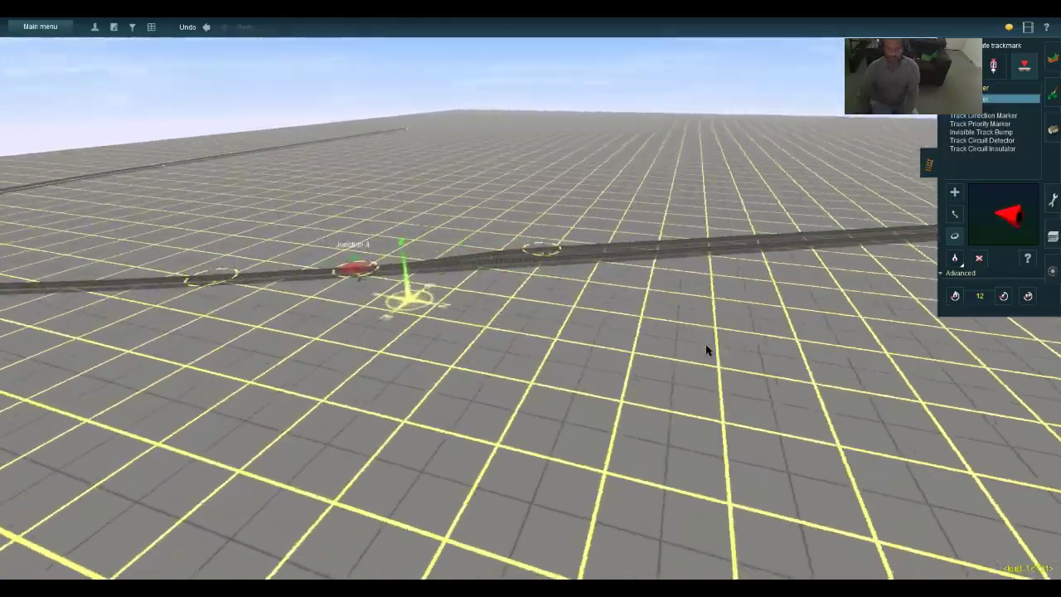
{"action": "key", "text": "Left"}
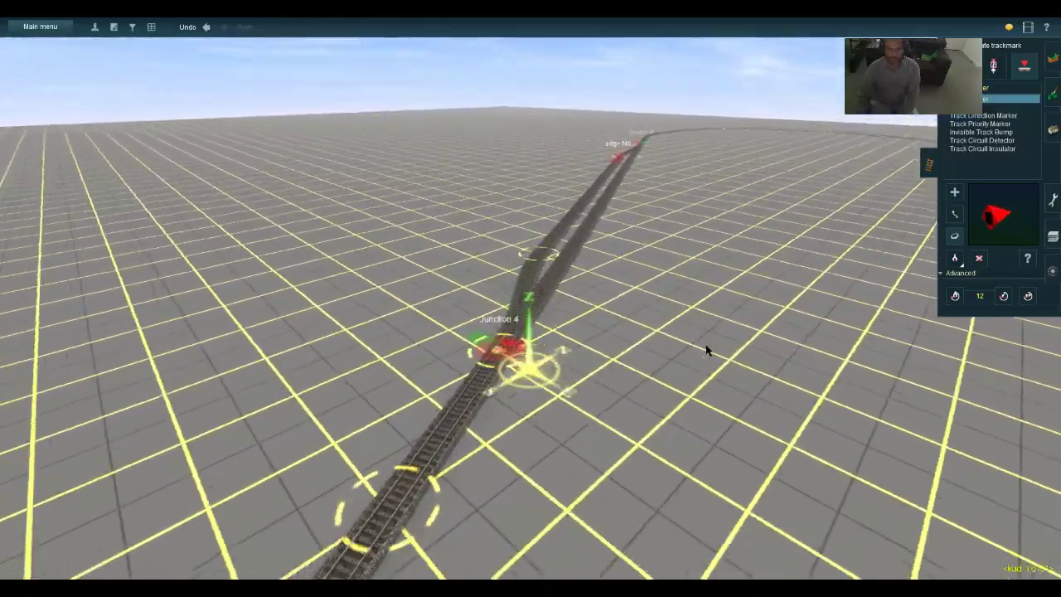
{"action": "key", "text": "s"}
{"action": "key", "text": "a"}
{"action": "key", "text": "s"}
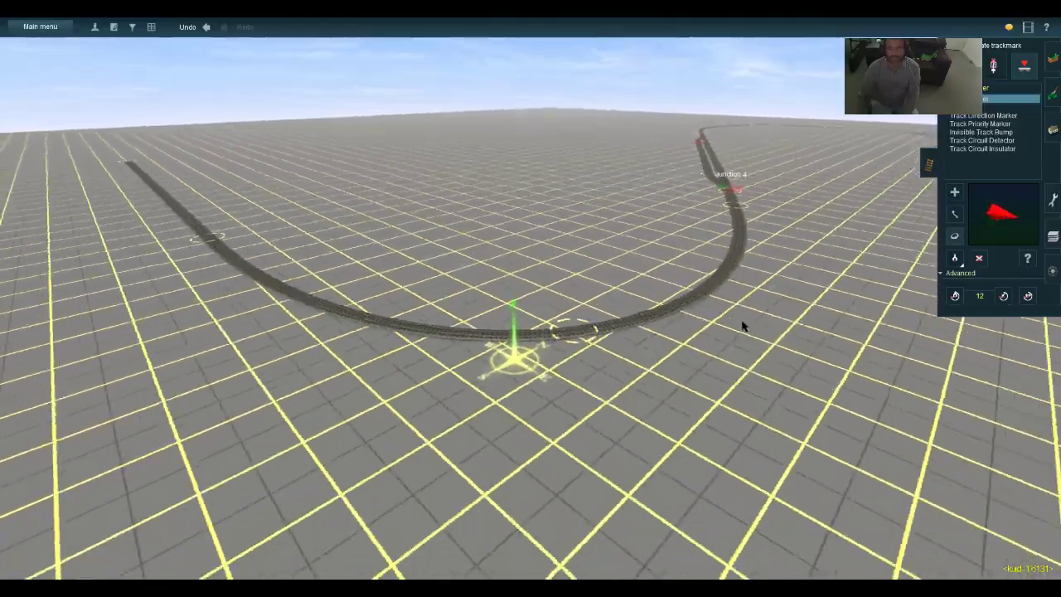
{"action": "key", "text": "Left"}
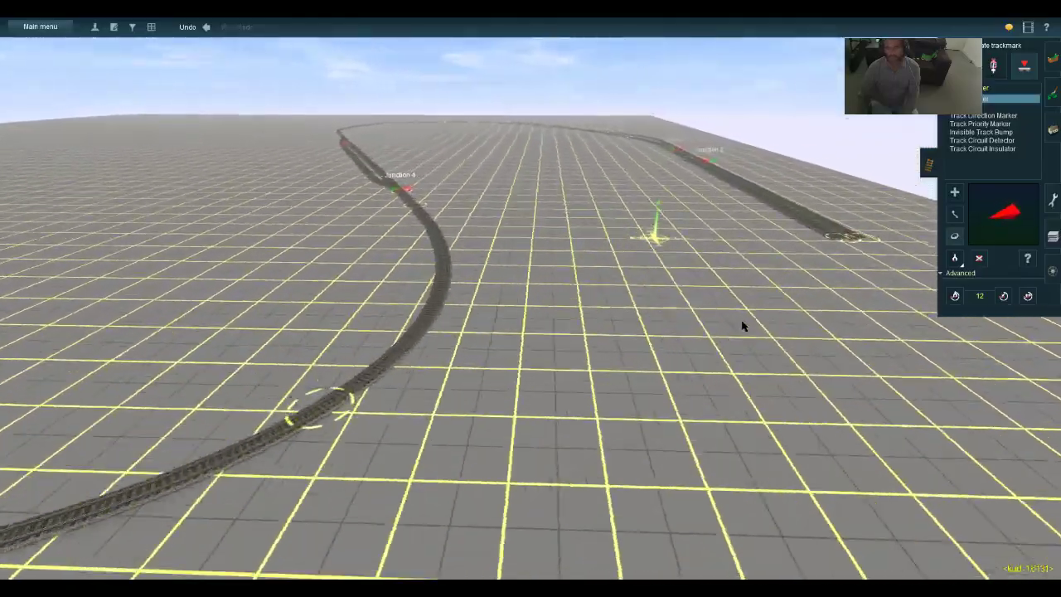
{"action": "key", "text": "Left"}
{"action": "key", "text": "Up"}
{"action": "key", "text": "Left"}
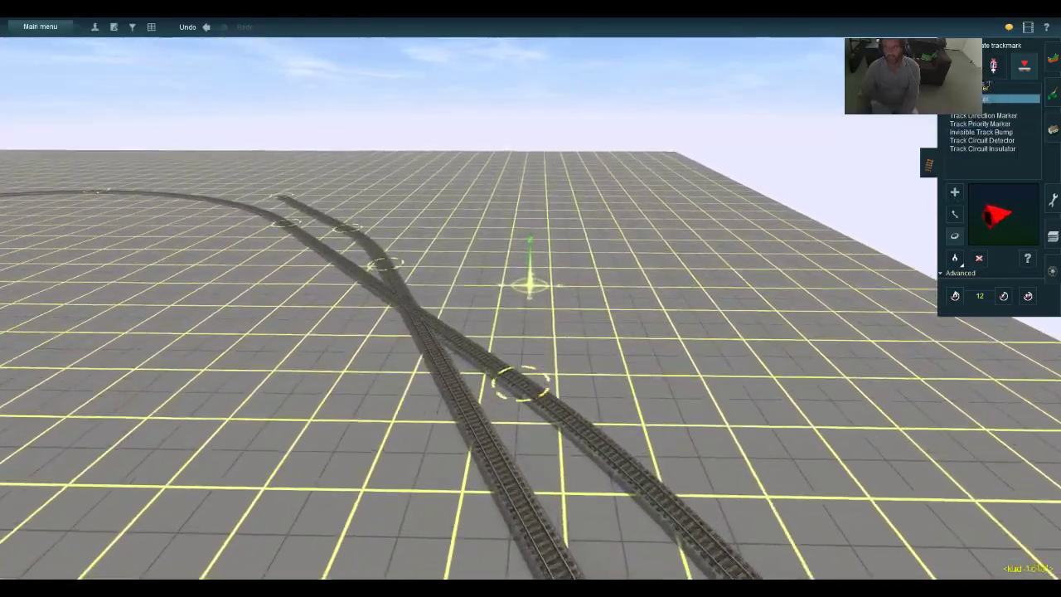
Switch to track editing and inspect the dead-end spur, the crossover between Junction 0 and Junction 2, and the two open track ends
{"action": "left_click", "coordinate": [962, 67]}
{"action": "key", "text": "Left"}
{"action": "key", "text": "Up"}
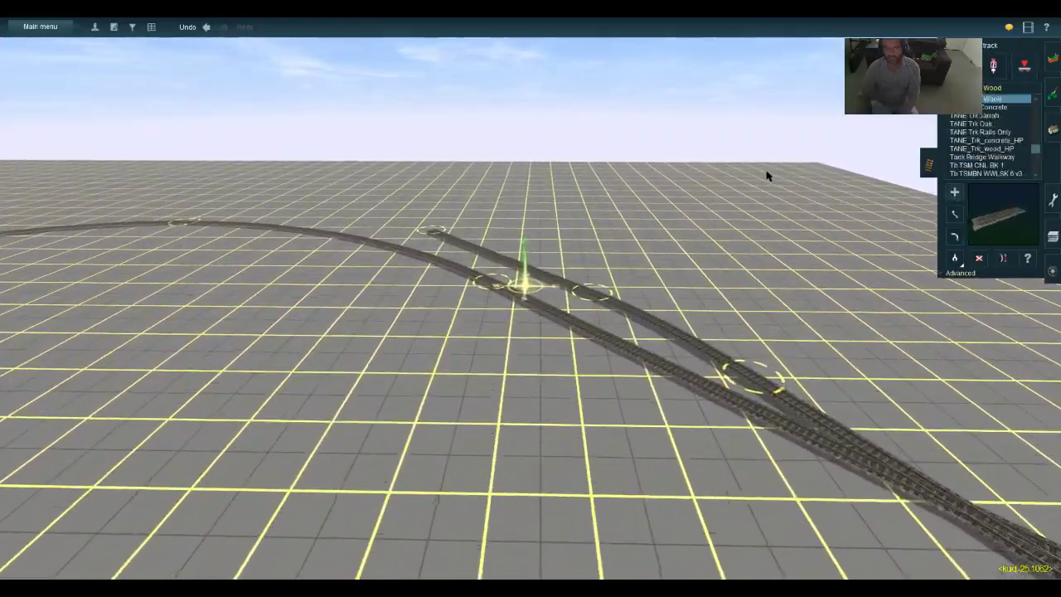
{"action": "key", "text": "Left"}
{"action": "key", "text": "Up"}
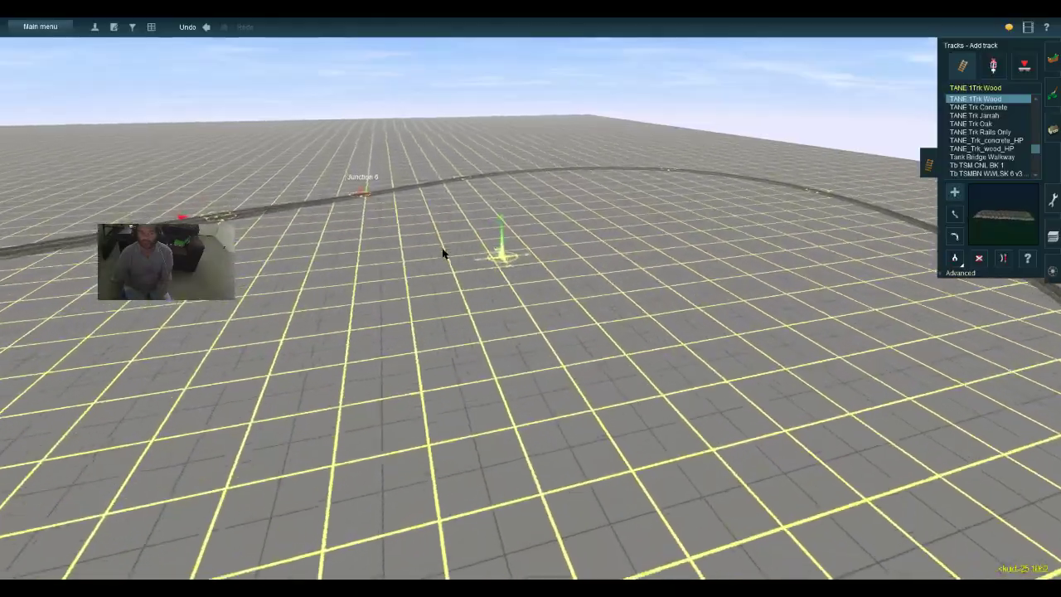
{"action": "key", "text": "Right"}
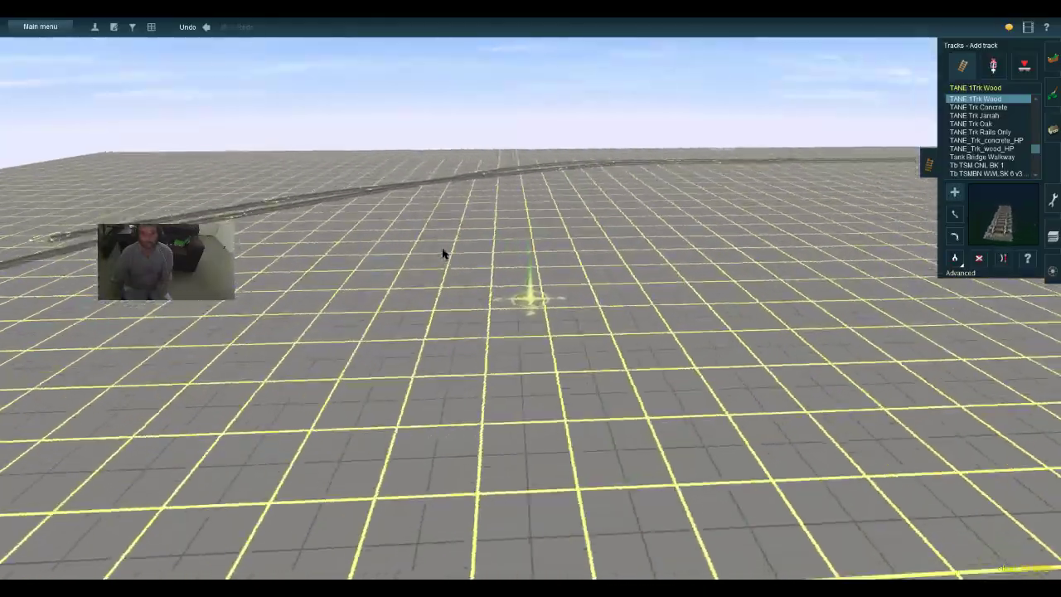
{"action": "key", "text": "a"}
{"action": "key", "text": "s"}
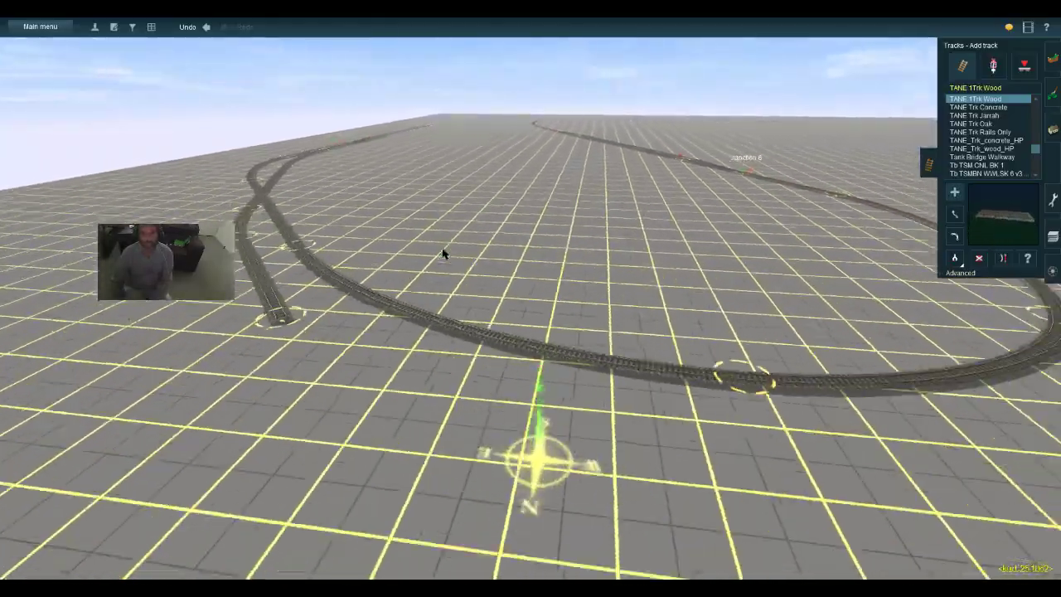
{"action": "key", "text": "Left"}
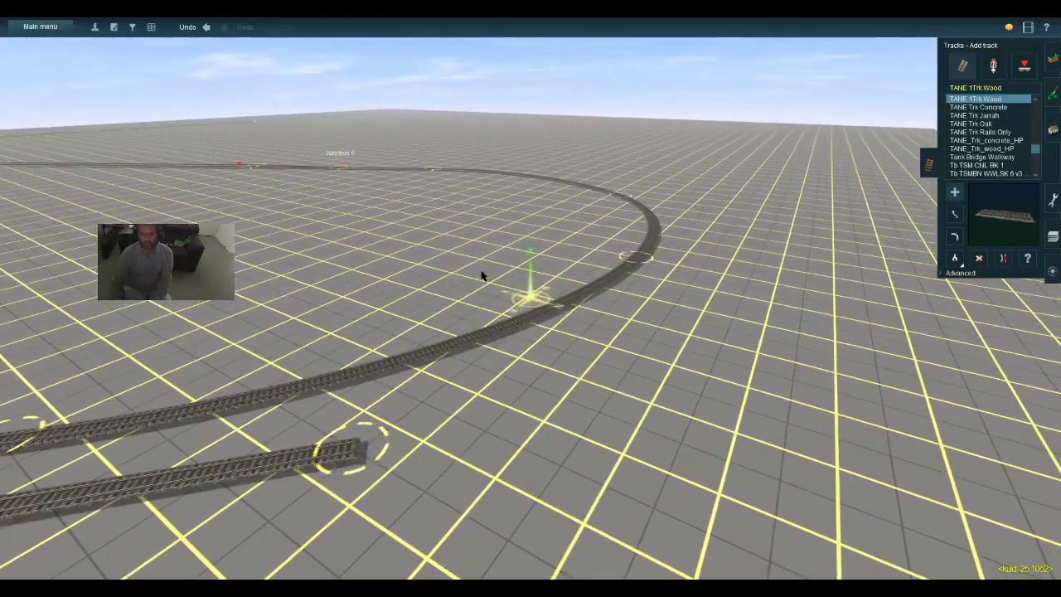
{"action": "key", "text": "Left"}
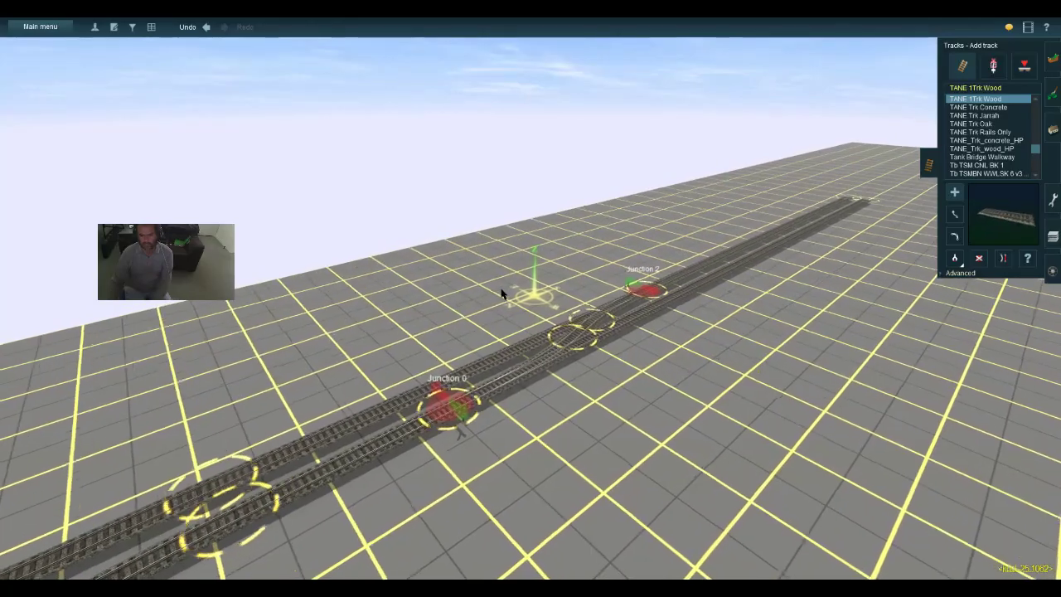
{"action": "key", "text": "Left"}
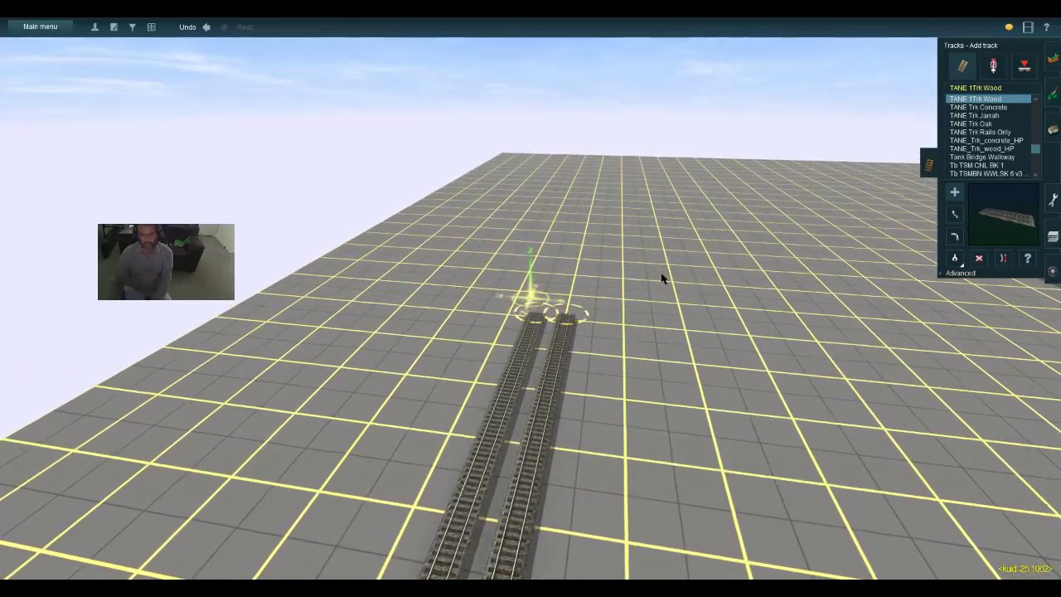
{"action": "key", "text": "Left"}
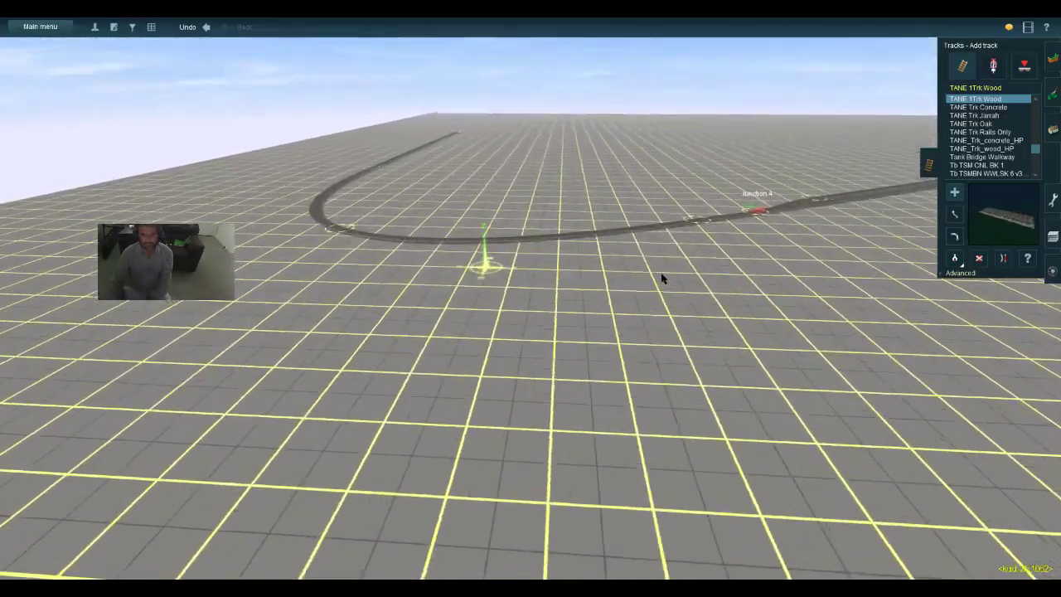
Activate track moving and examine the spline points of the curve joining the long straight to the Junction 4 end of the siding
{"action": "key", "text": "Left"}
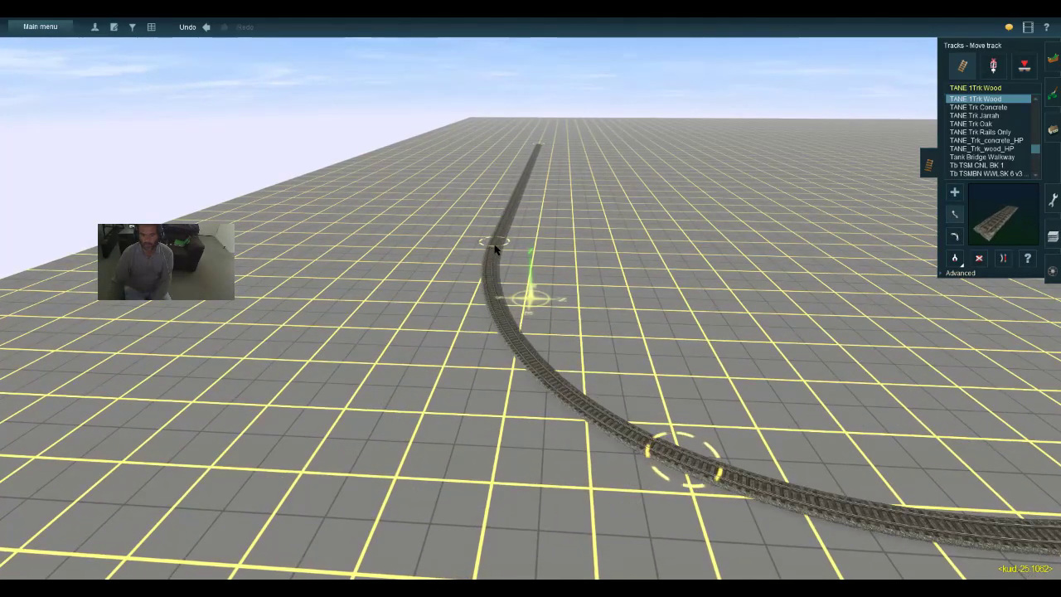
{"action": "key", "text": "Up"}
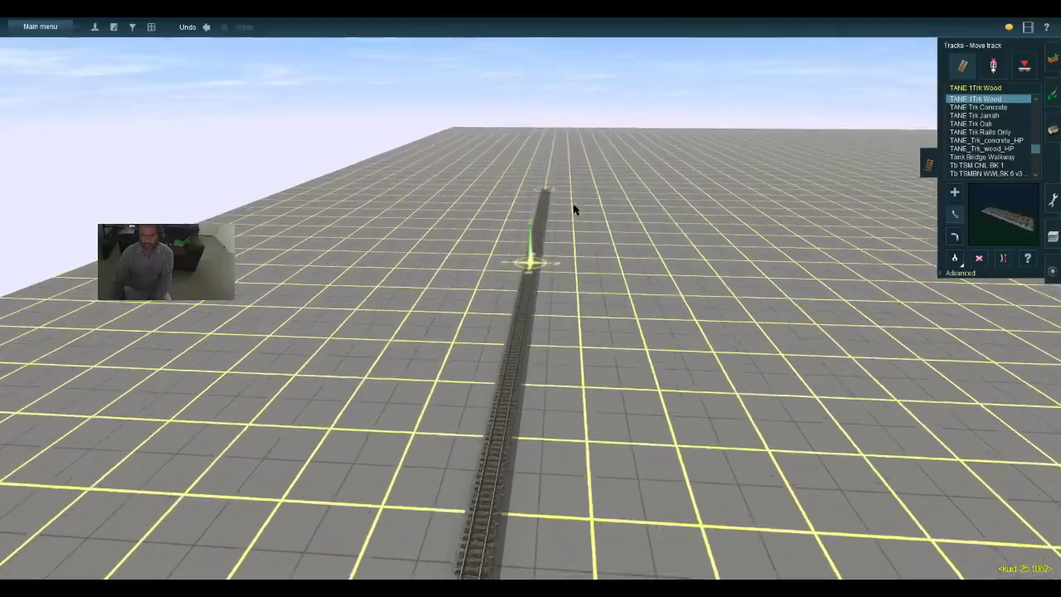
{"action": "key", "text": "Left"}
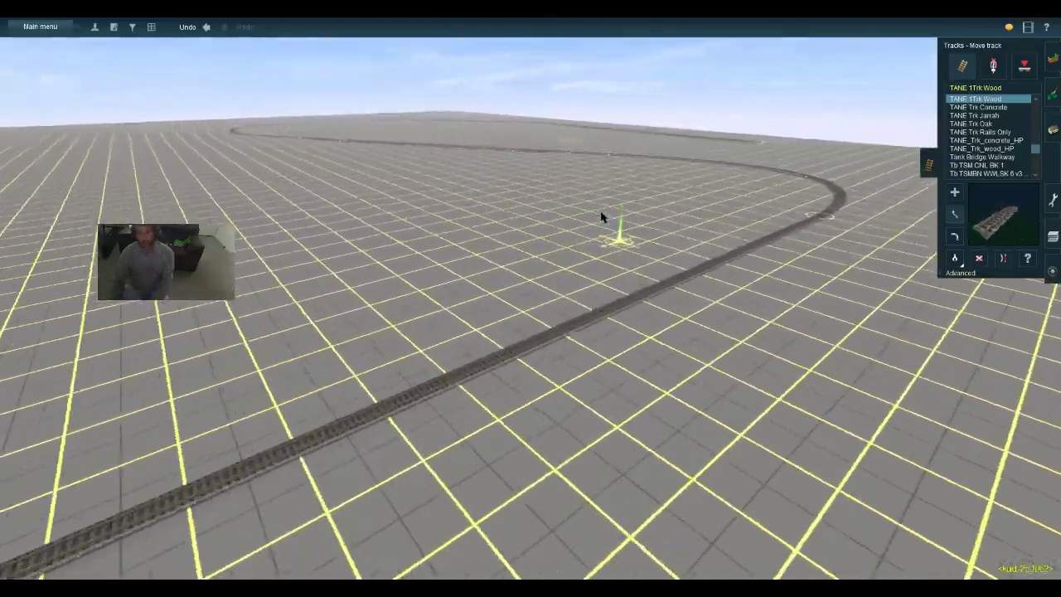
{"action": "key", "text": "Right"}
{"action": "right_click", "coordinate": [602, 214]}
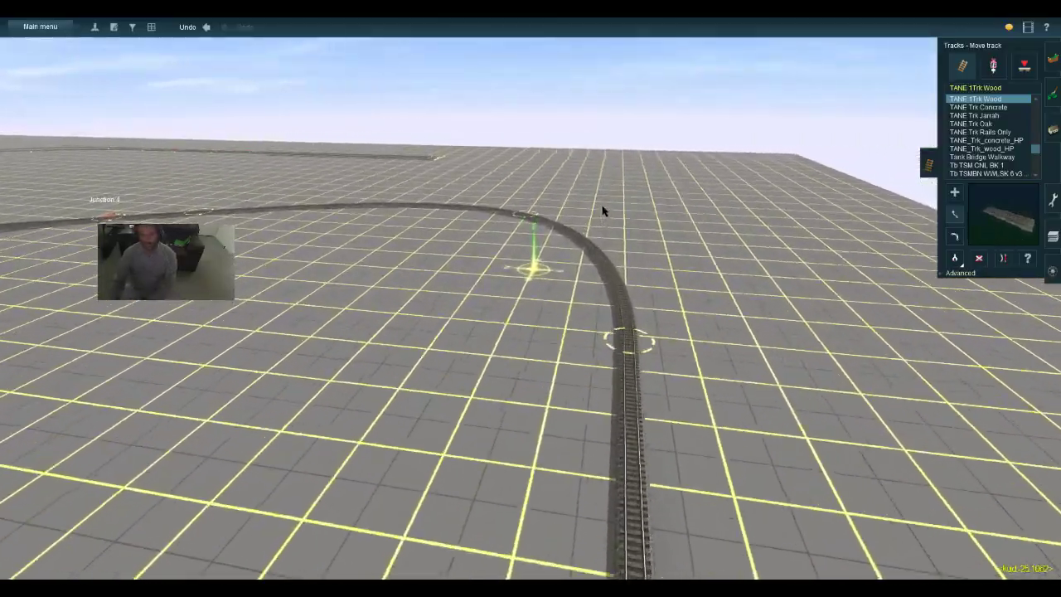
{"action": "right_click", "coordinate": [532, 235]}
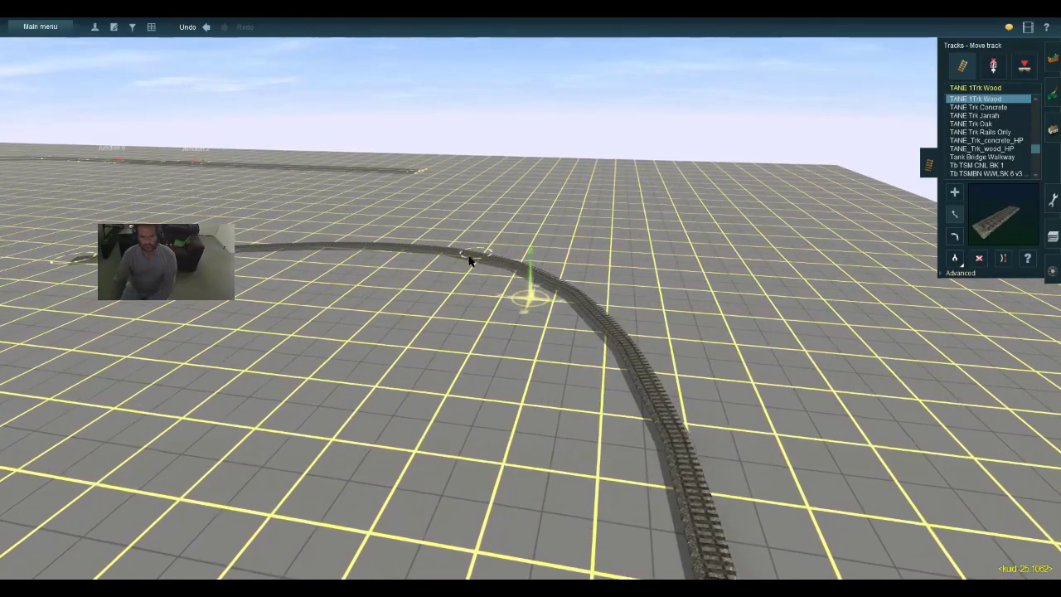
{"action": "key", "text": "Down"}
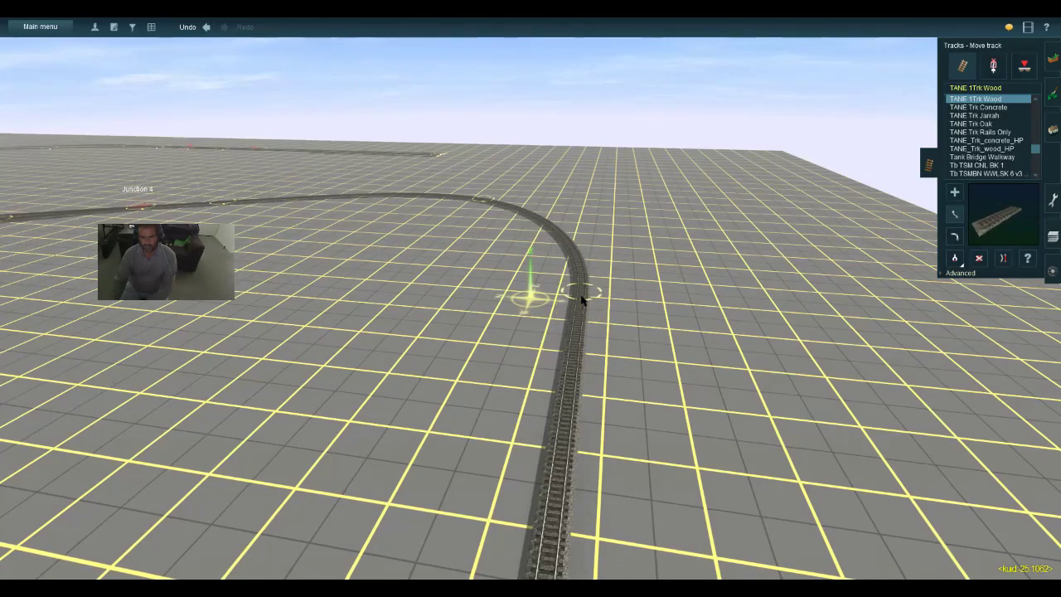
{"action": "key", "text": "Down"}
{"action": "key", "text": "Left"}
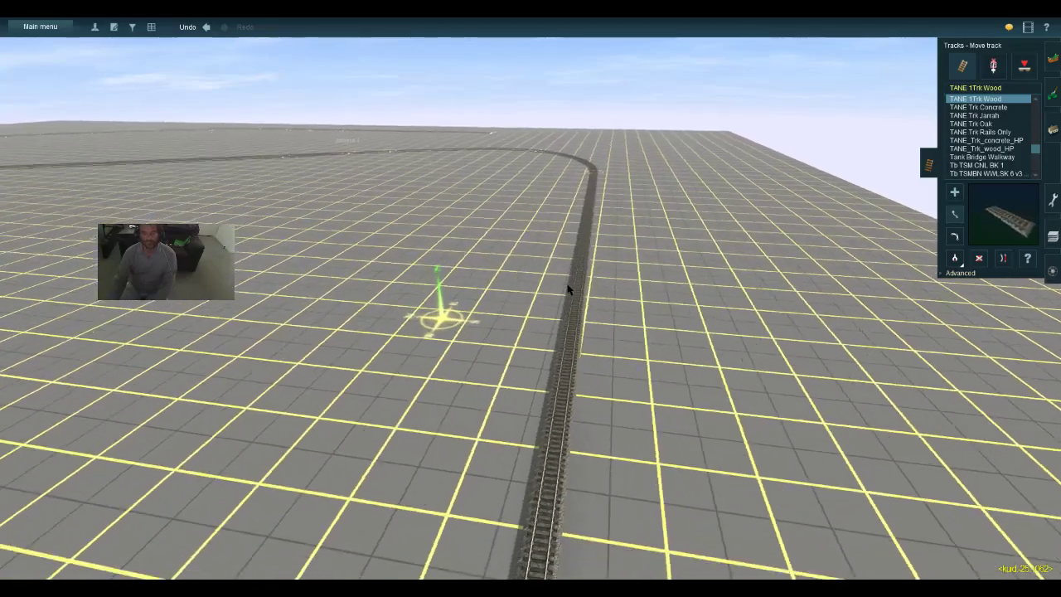
Shift the open end of the long straight sideways and examine how the straight flows into the curve
{"action": "key", "text": "Down"}
{"action": "left_click_drag", "start_coordinate": [612, 344], "coordinate": [570, 356]}
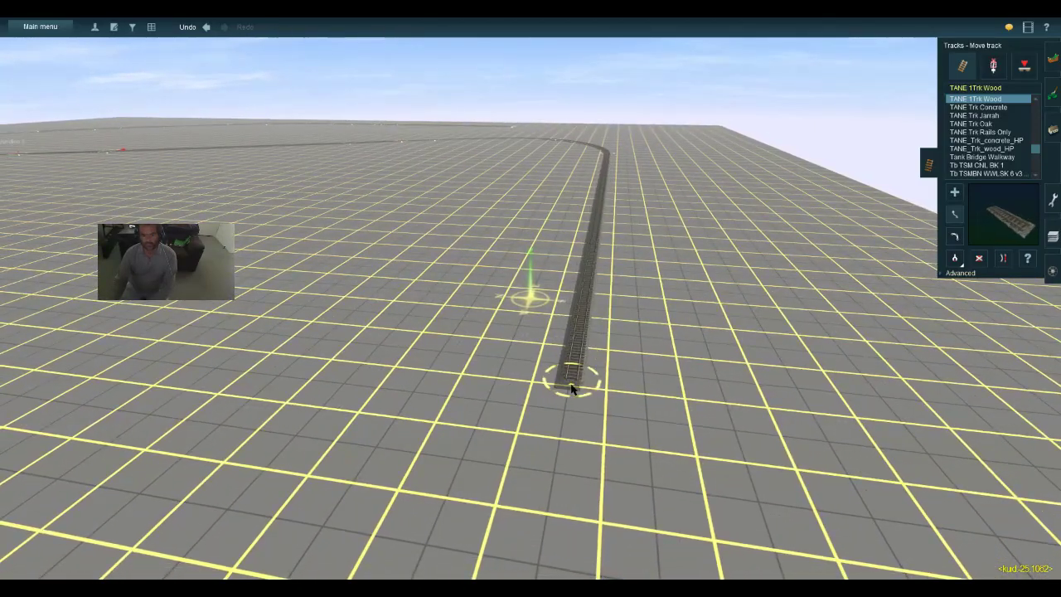
{"action": "key", "text": "Up"}
{"action": "key", "text": "Right"}
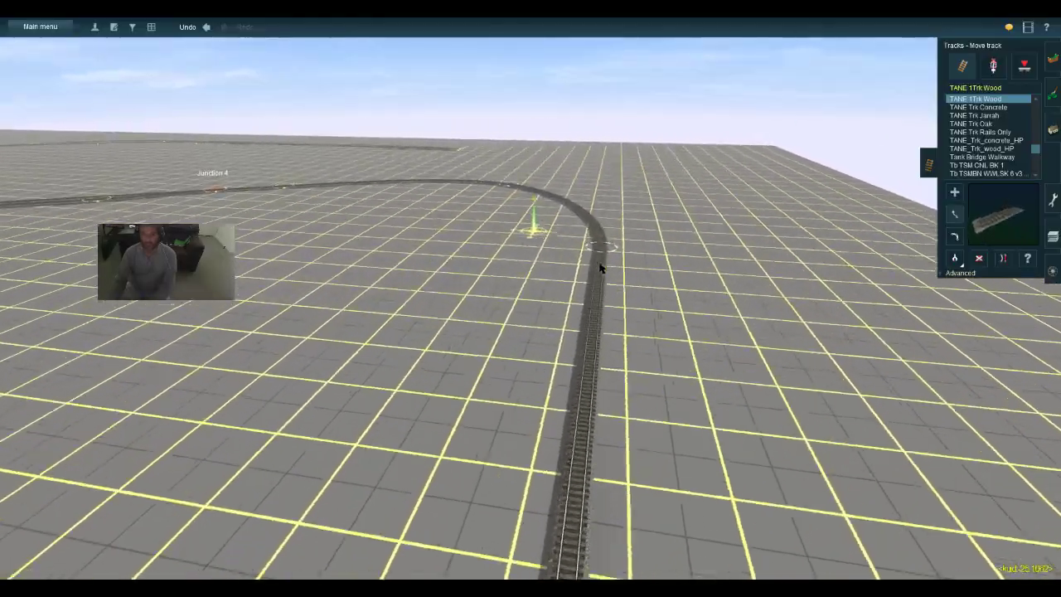
{"action": "key", "text": "Right"}
{"action": "key", "text": "Up"}
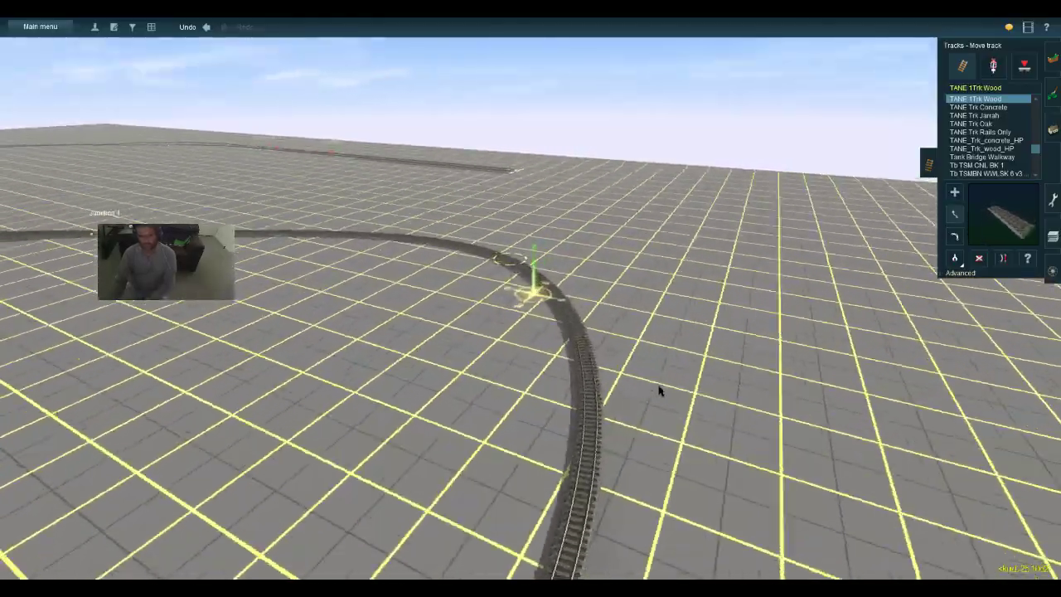
{"action": "key", "text": "Right"}
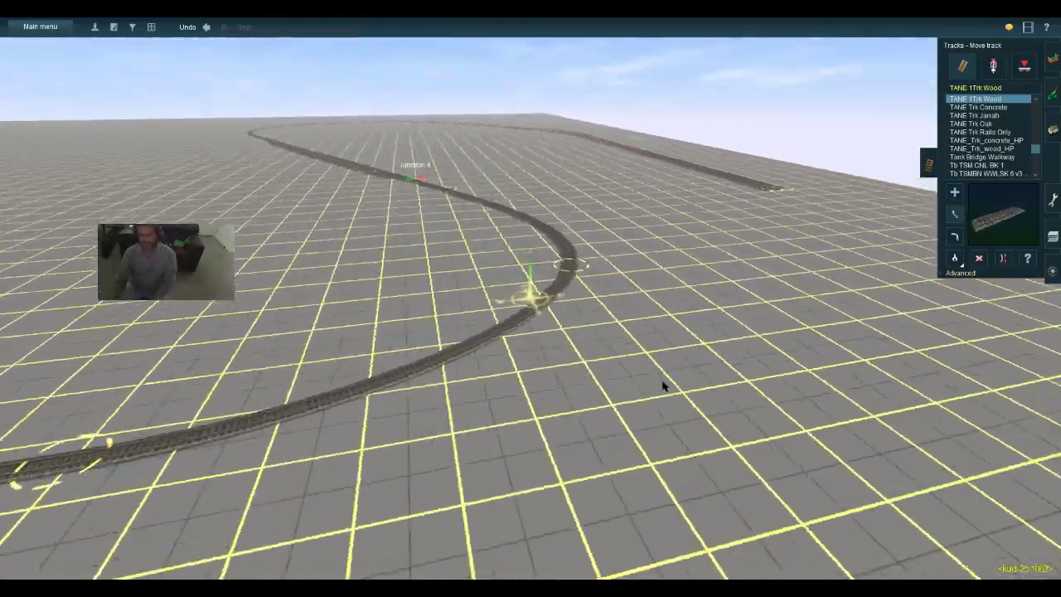
{"action": "key", "text": "Right"}
{"action": "key", "text": "Down"}
{"action": "key", "text": "Up"}
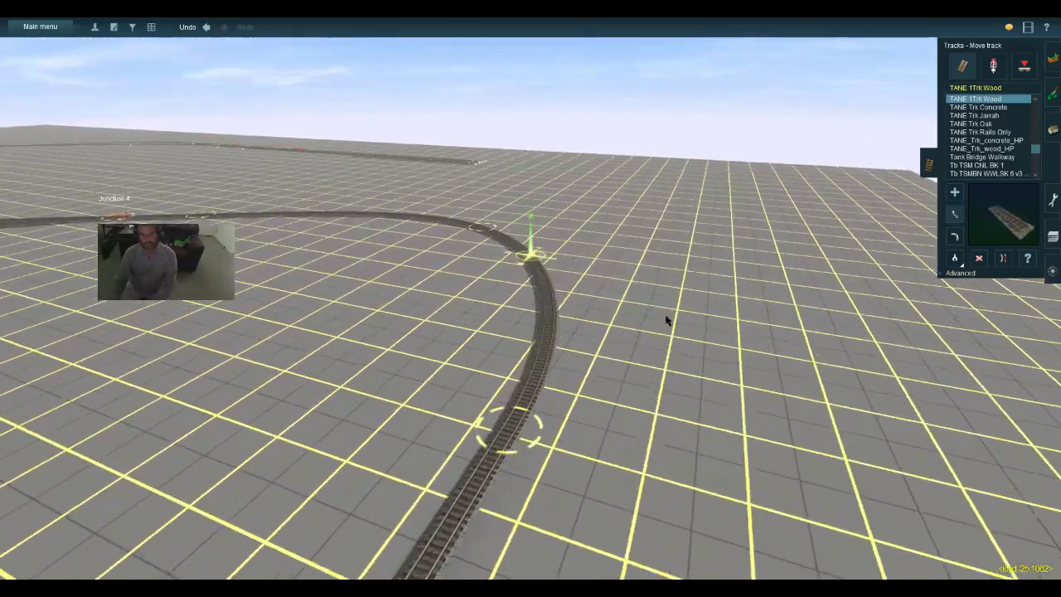
Shift the spline point joining the long straight to the curve slightly sideways
{"action": "key", "text": "Left"}
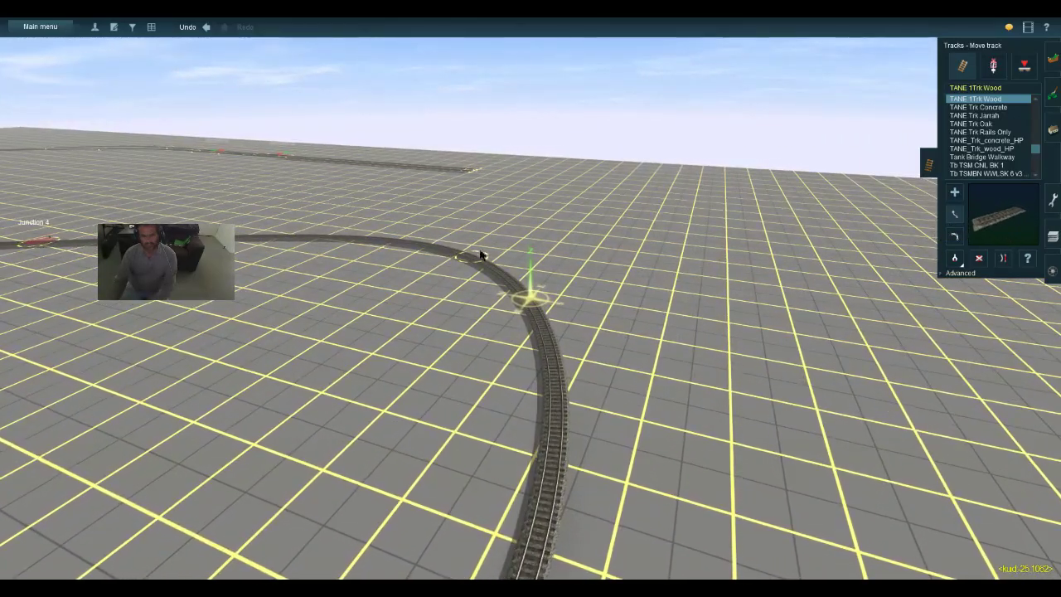
{"action": "key", "text": "Down"}
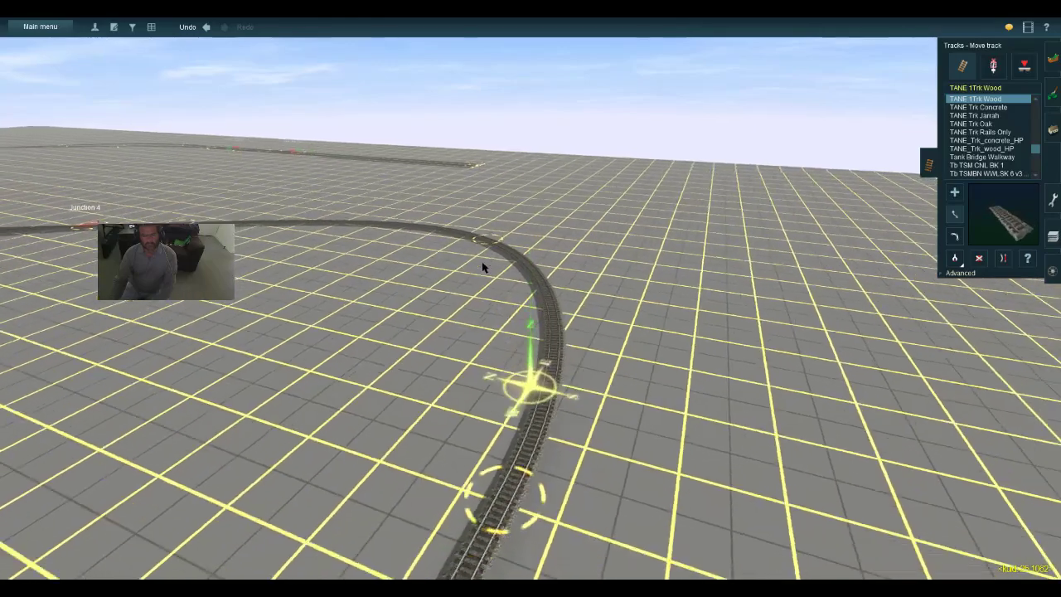
{"action": "key", "text": "Left"}
{"action": "left_click_drag", "start_coordinate": [684, 309], "coordinate": [668, 306]}
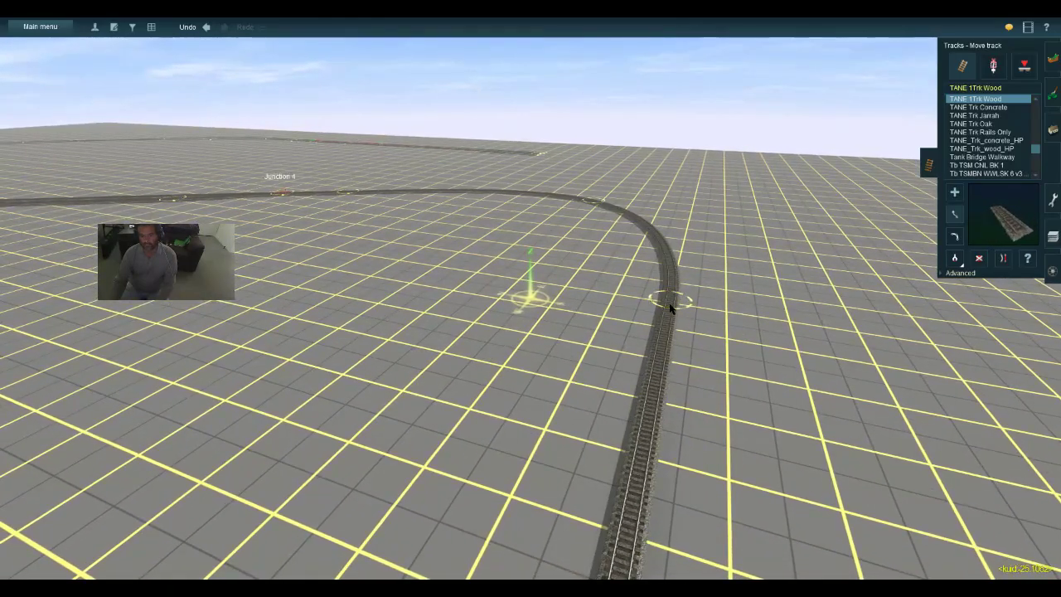
Move the long straight's open end again to line it up with the shifted curve point
{"action": "key", "text": "Down"}
{"action": "key", "text": "Down"}
{"action": "key", "text": "Right"}
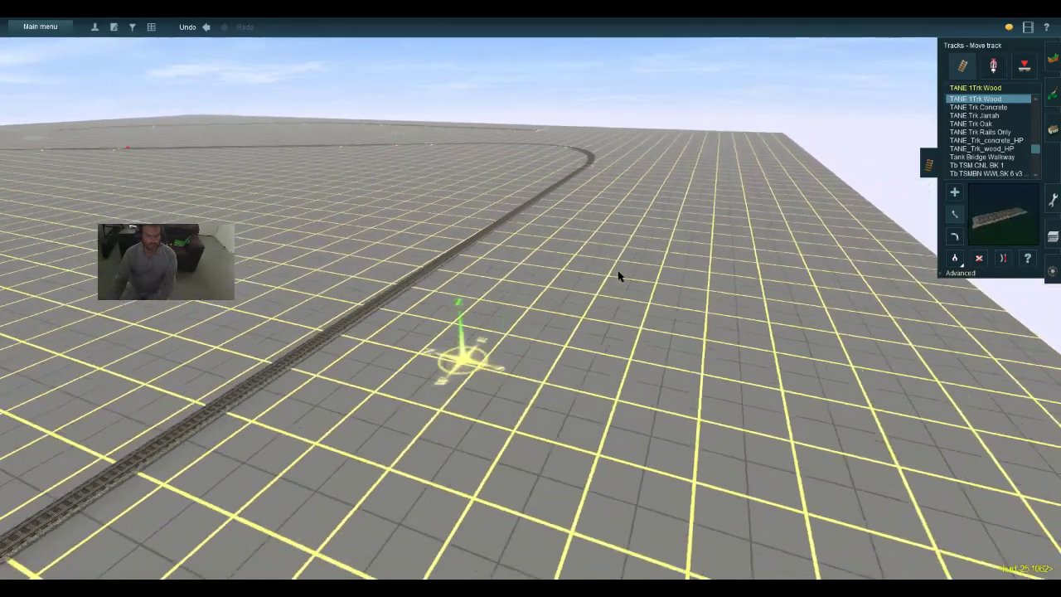
{"action": "left_click_drag", "start_coordinate": [606, 334], "coordinate": [568, 340]}
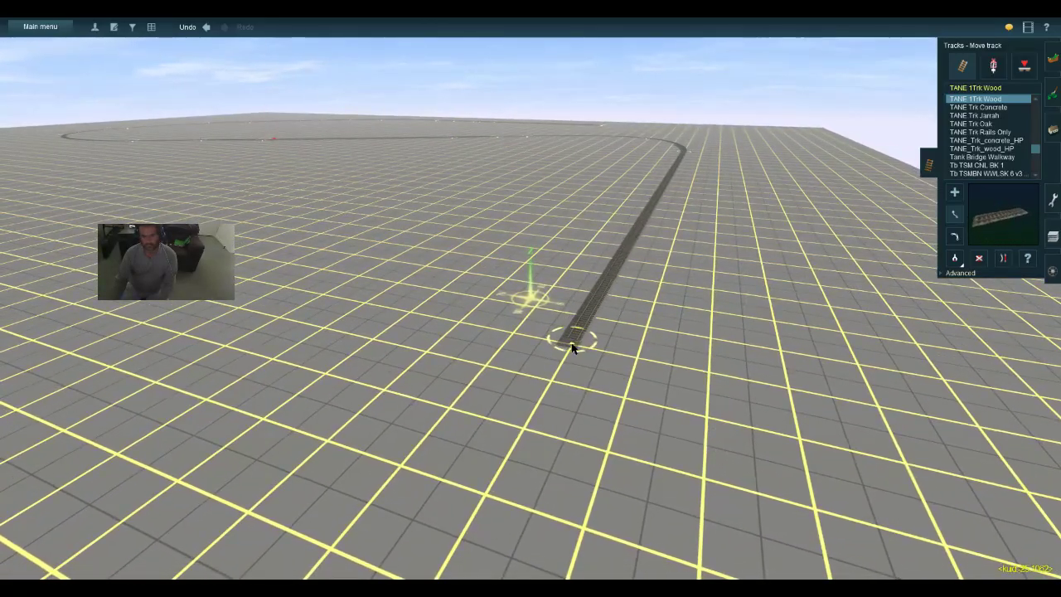
Nudge the curve's spline point nearest Junction 4 slightly outward to smooth the transition into the bend
{"action": "right_click", "coordinate": [627, 232]}
{"action": "key", "text": "Up"}
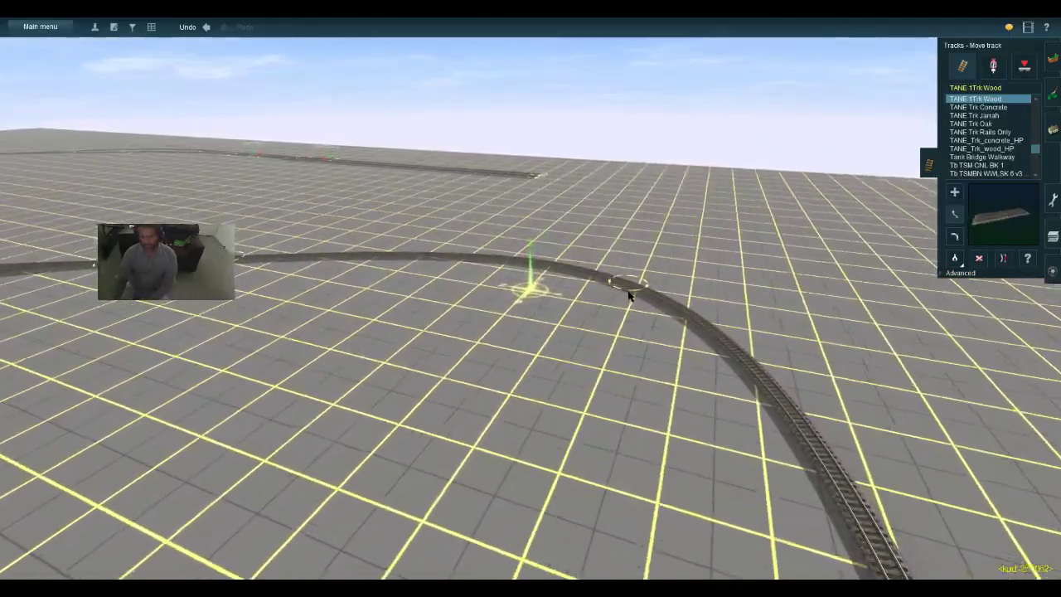
{"action": "key", "text": "Right"}
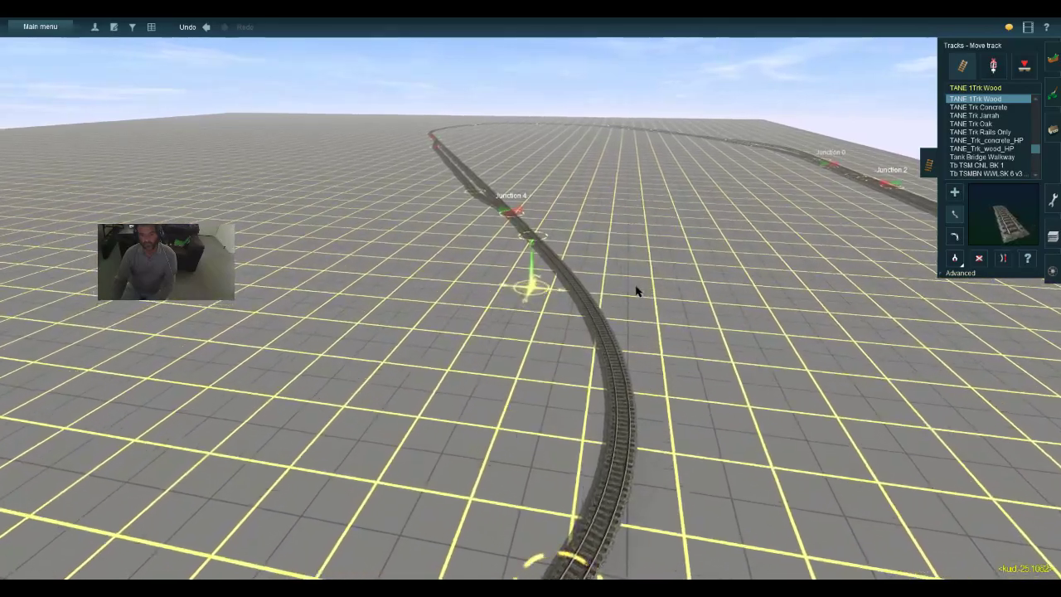
{"action": "key", "text": "Up"}
{"action": "key", "text": "Down"}
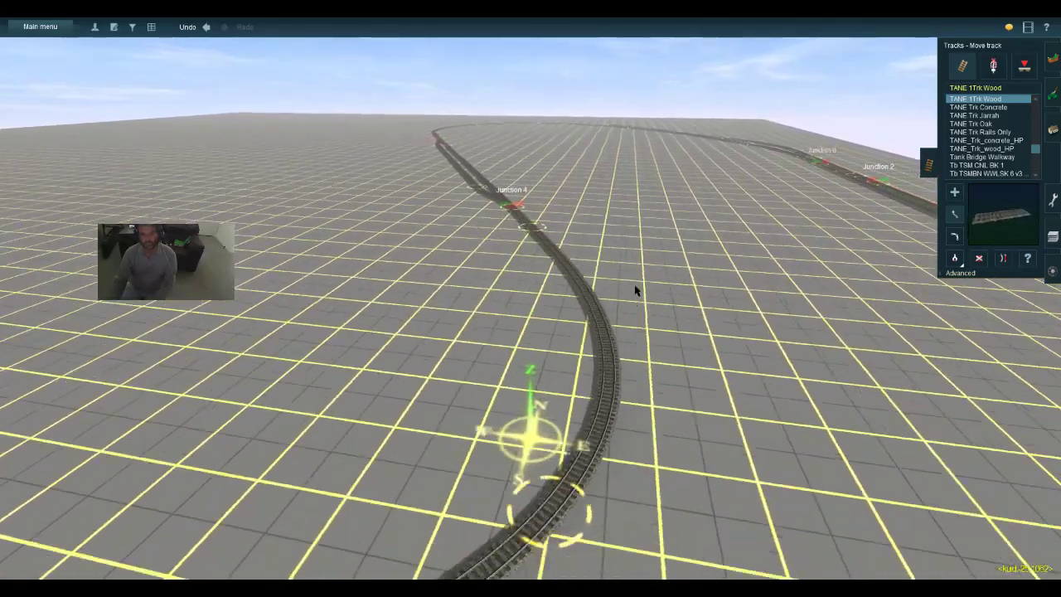
{"action": "key", "text": "Right"}
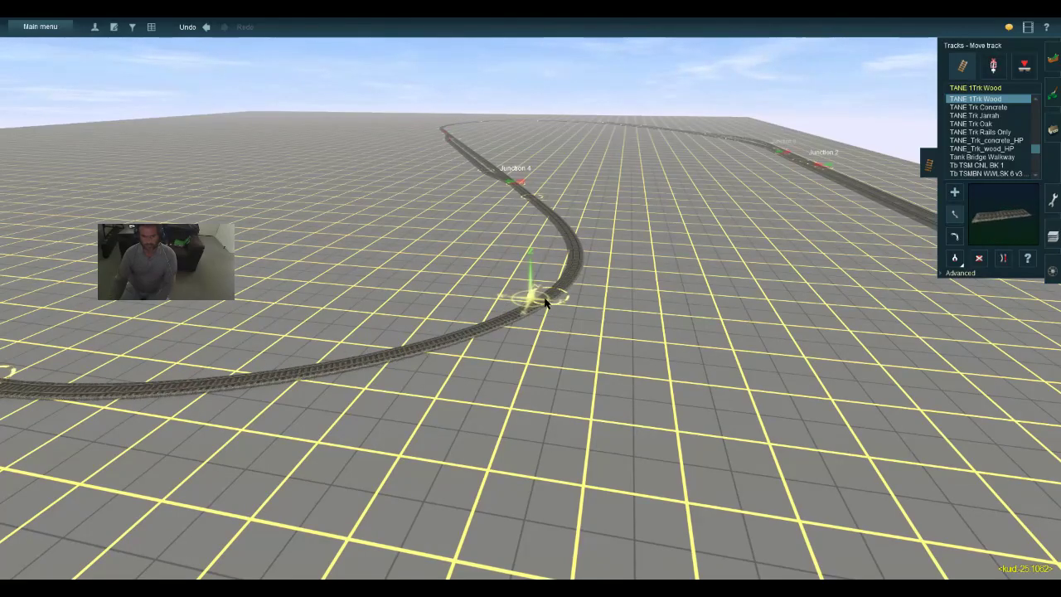
{"action": "key", "text": "Right"}
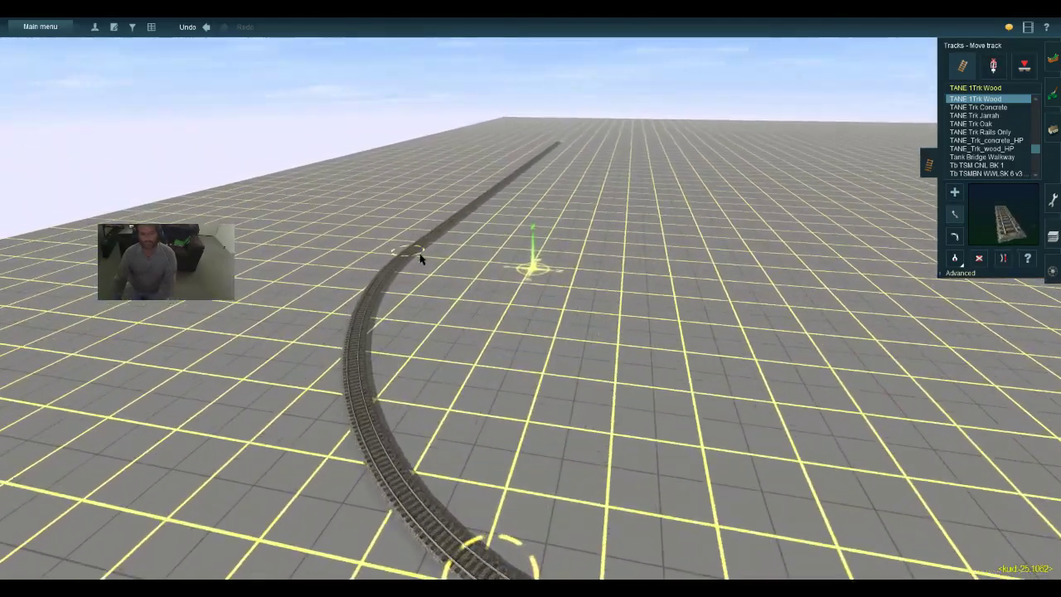
{"action": "key", "text": "Left"}
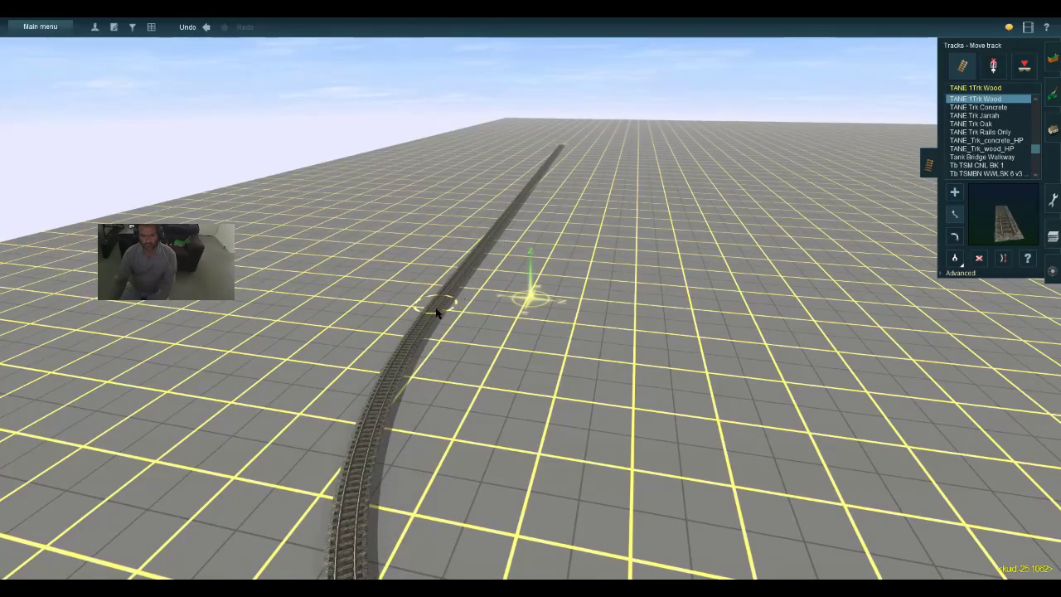
{"action": "key", "text": "Down"}
{"action": "key", "text": "Up"}
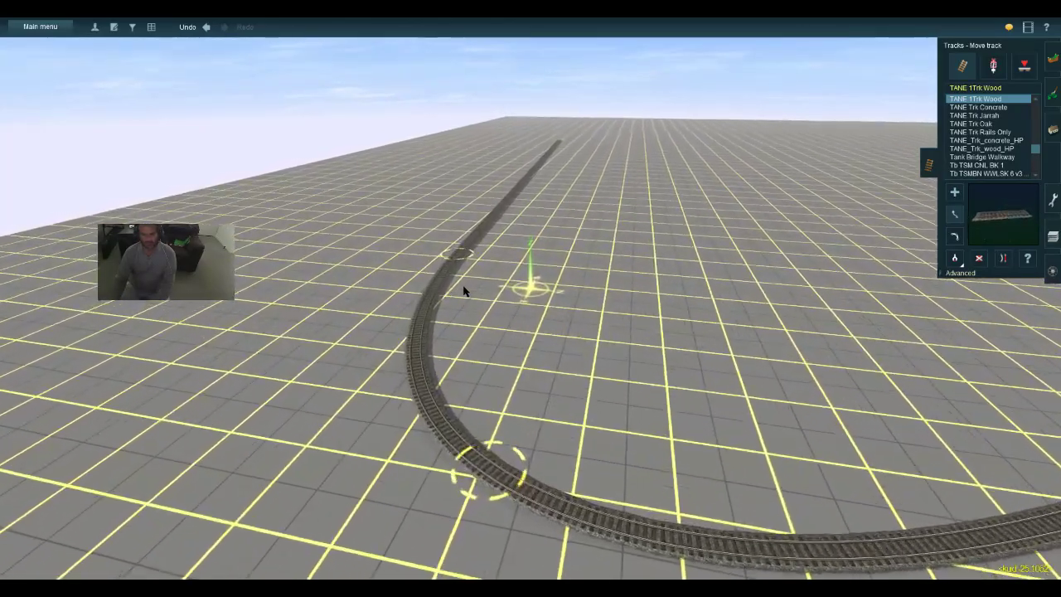
{"action": "key", "text": "Right"}
{"action": "right_click", "coordinate": [787, 282]}
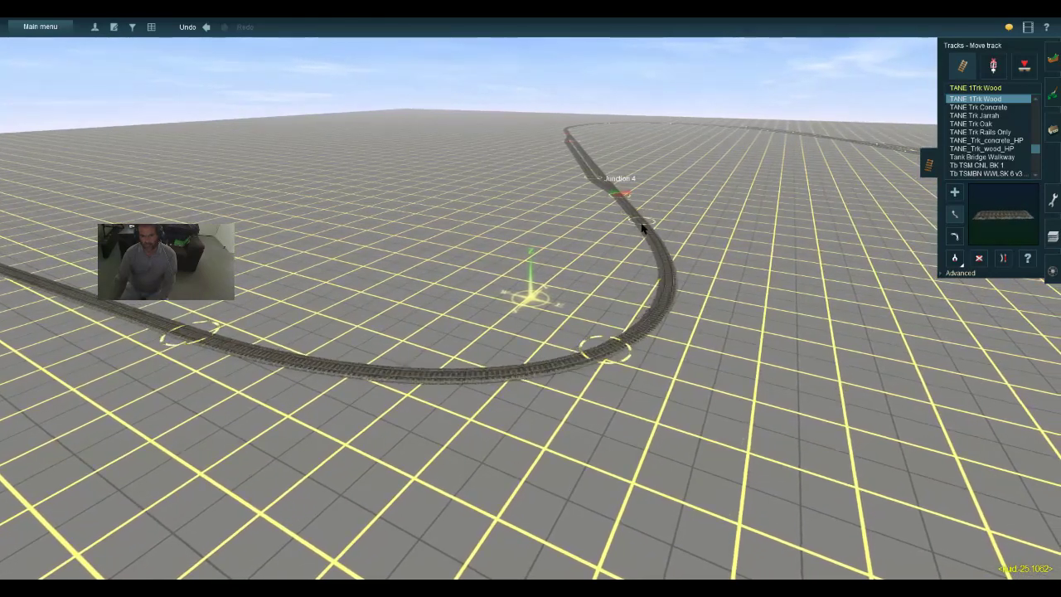
{"action": "left_click_drag", "start_coordinate": [648, 235], "coordinate": [656, 243]}
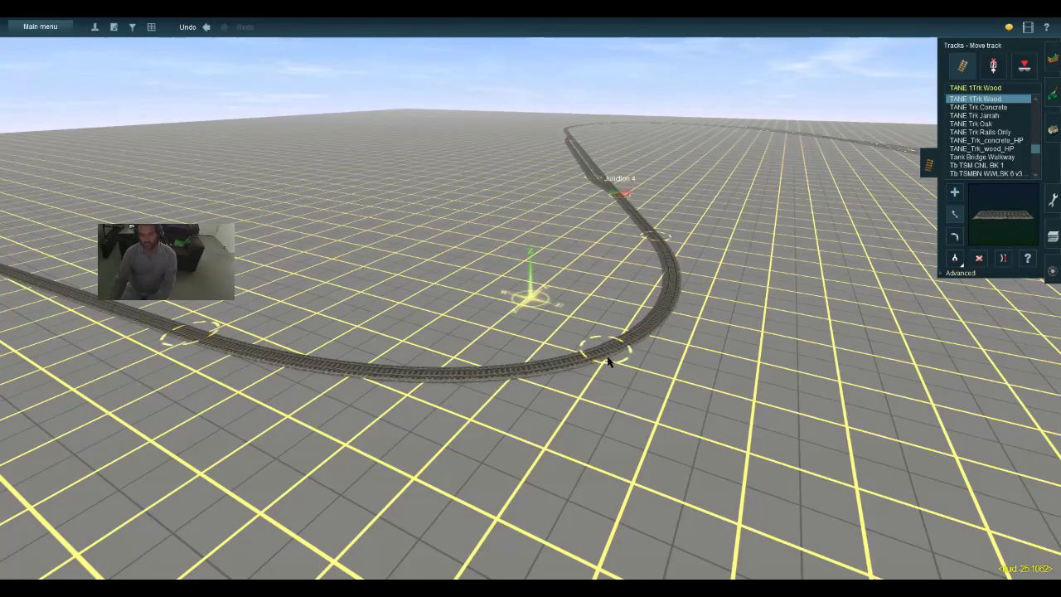
Adjust the spline point between the curve and the long straight, checking the bend's shape from overhead
{"action": "key", "text": "Left"}
{"action": "key", "text": "w"}
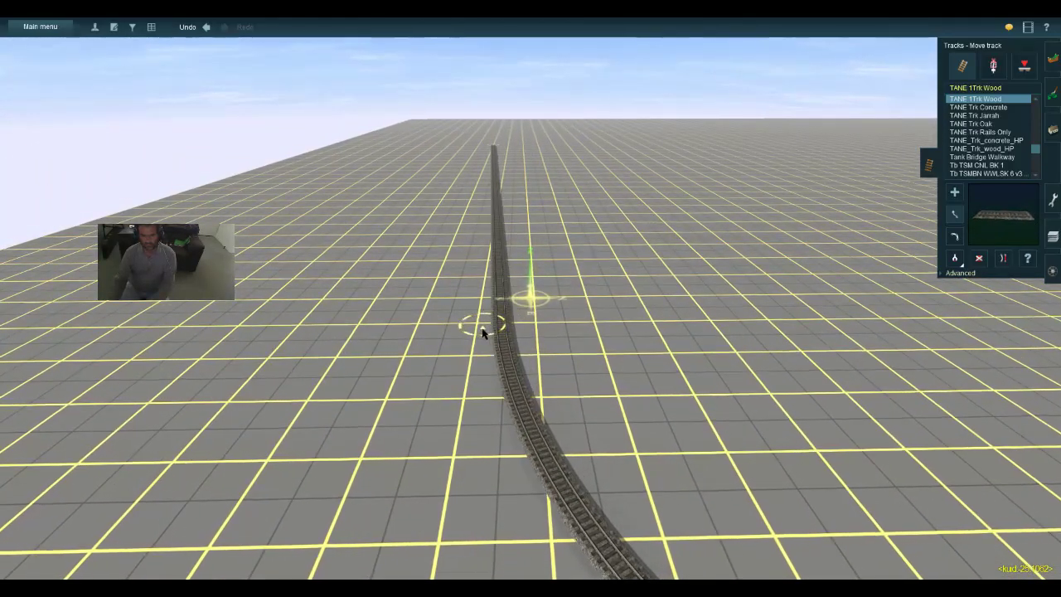
{"action": "key", "text": "s"}
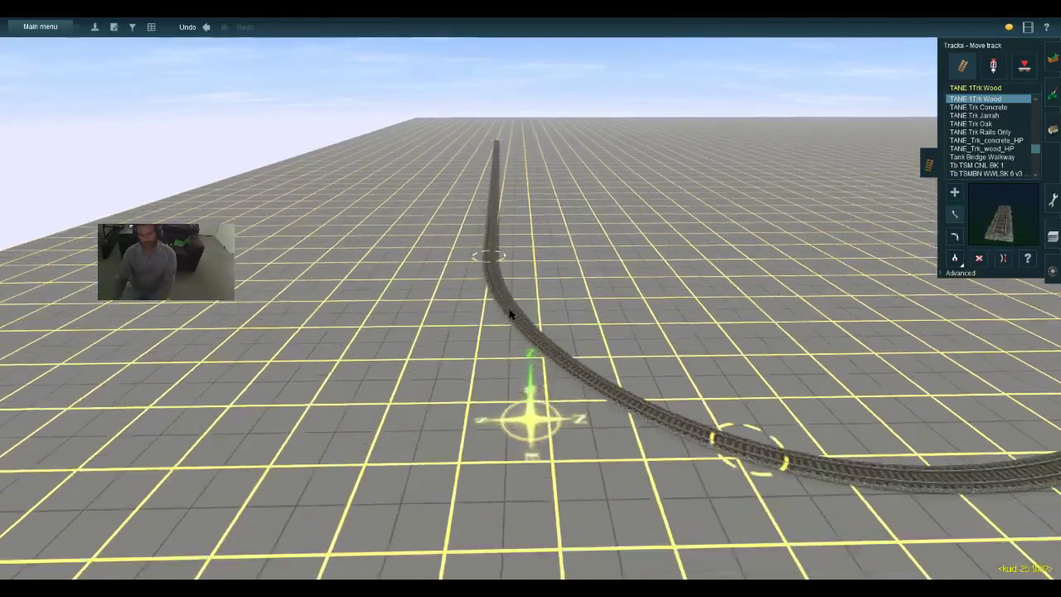
{"action": "key", "text": "w"}
{"action": "key", "text": "Up"}
{"action": "key", "text": "Up"}
{"action": "scroll", "coordinate": [665, 308], "scroll_direction": "down", "scroll_amount": 5}
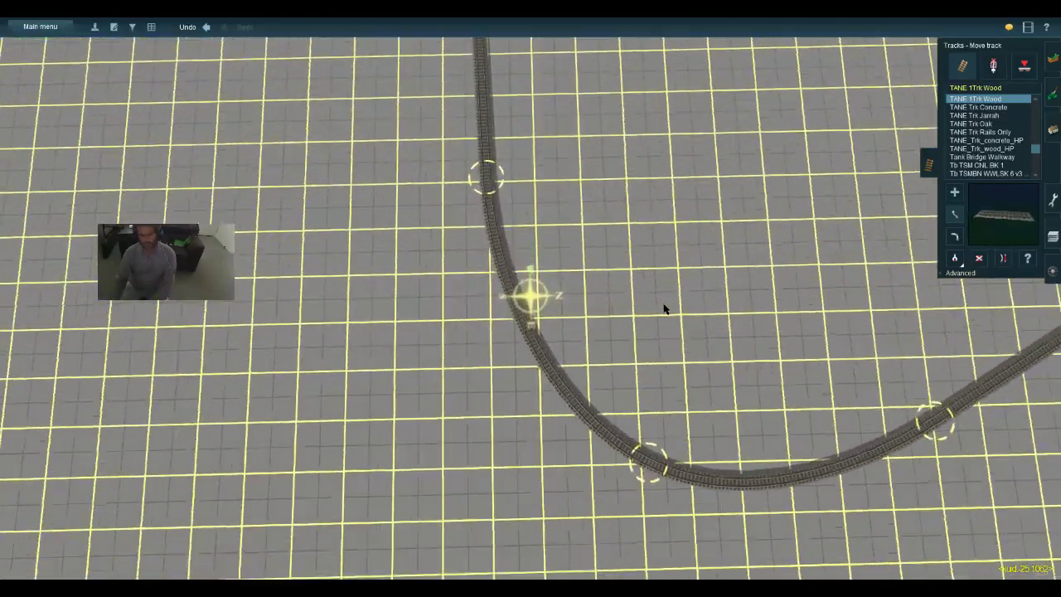
{"action": "scroll", "coordinate": [668, 309], "scroll_direction": "up", "scroll_amount": 2}
{"action": "scroll", "coordinate": [680, 305], "scroll_direction": "up", "scroll_amount": 1}
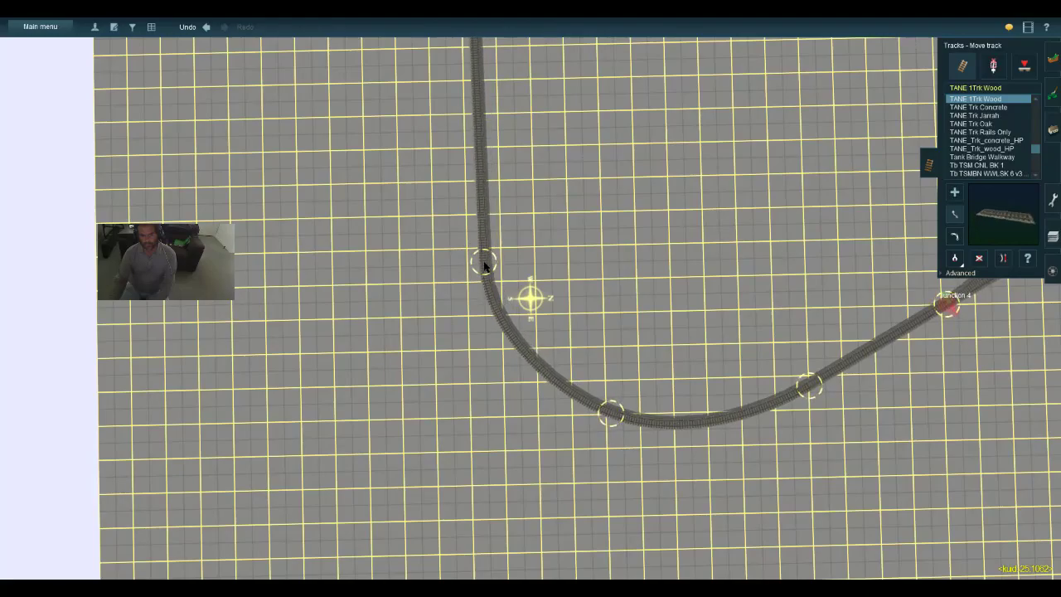
Nudge the long straight's open end sideways in the overhead view to straighten its run from the curve
{"action": "key", "text": "Down"}
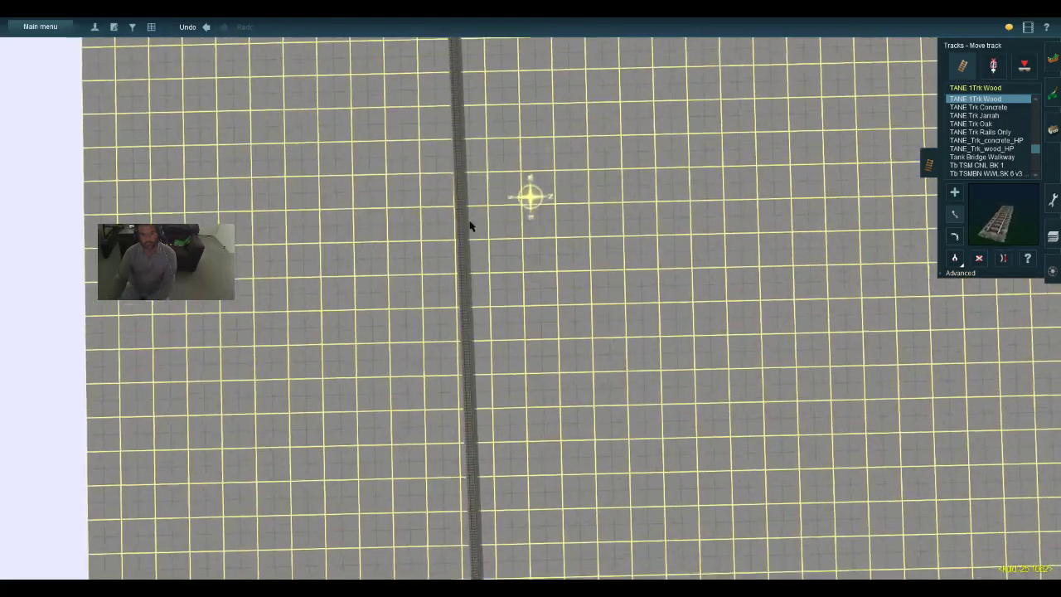
{"action": "key", "text": "Up"}
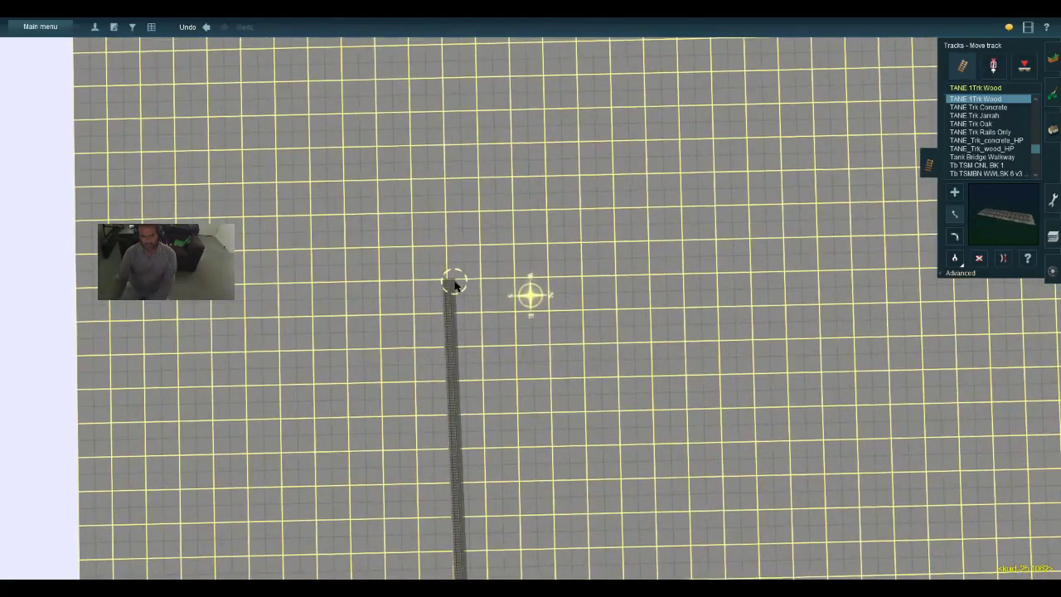
{"action": "left_click_drag", "start_coordinate": [463, 284], "coordinate": [469, 286]}
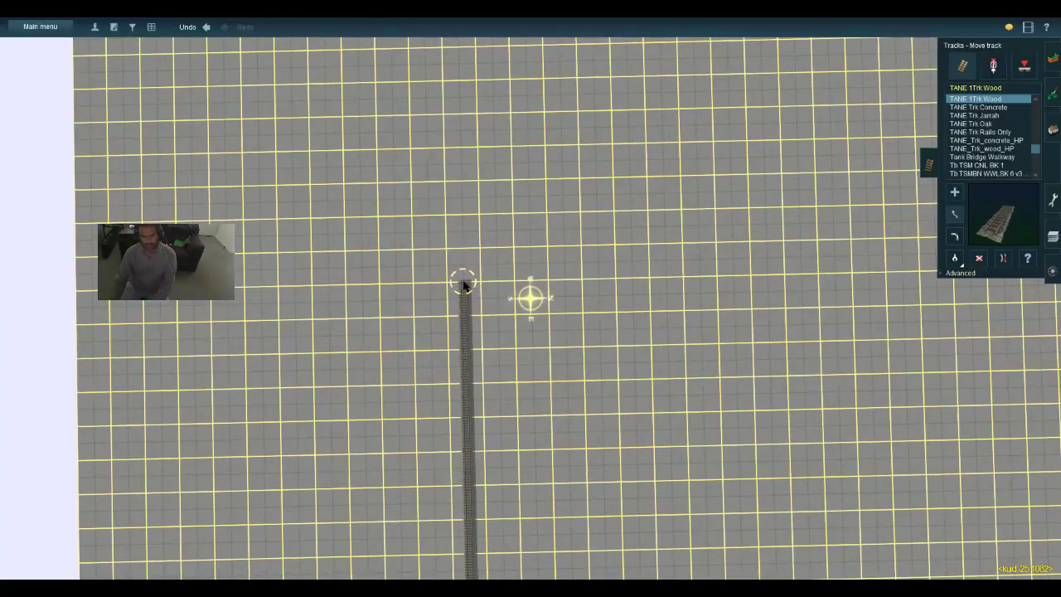
Pull the spline point at the start of the curve back along the long straight to widen the bend
{"action": "key", "text": "Down"}
{"action": "key", "text": "Left"}
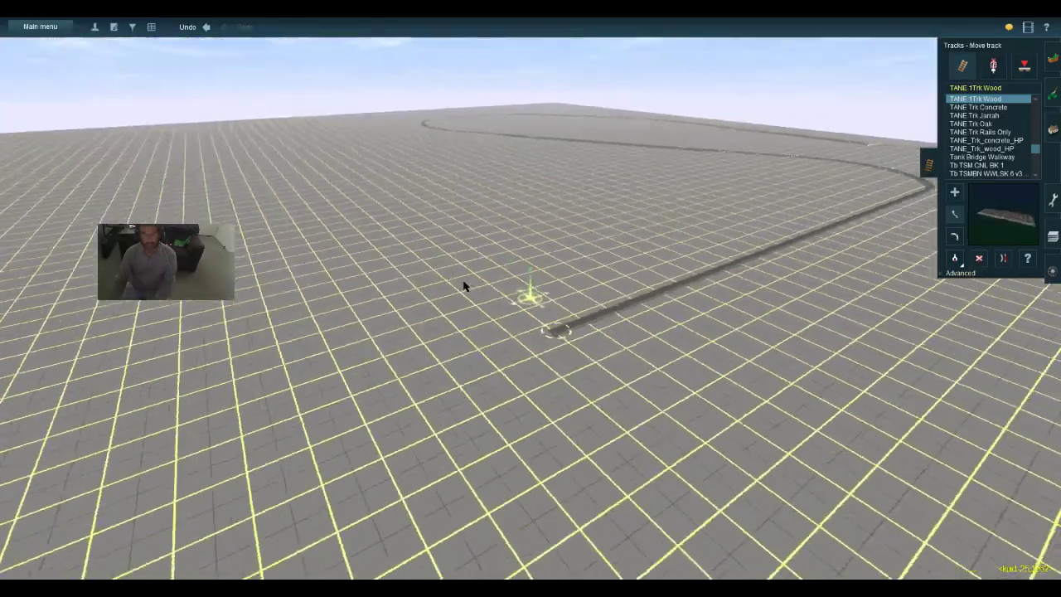
{"action": "key", "text": "Up"}
{"action": "key", "text": "Right"}
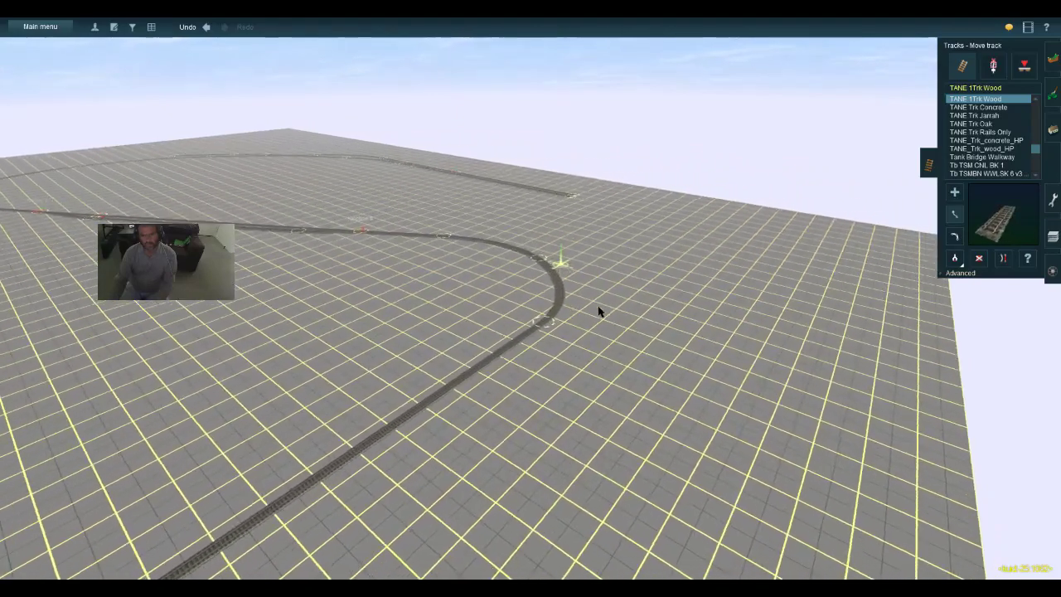
{"action": "left_click_drag", "start_coordinate": [512, 357], "coordinate": [475, 403]}
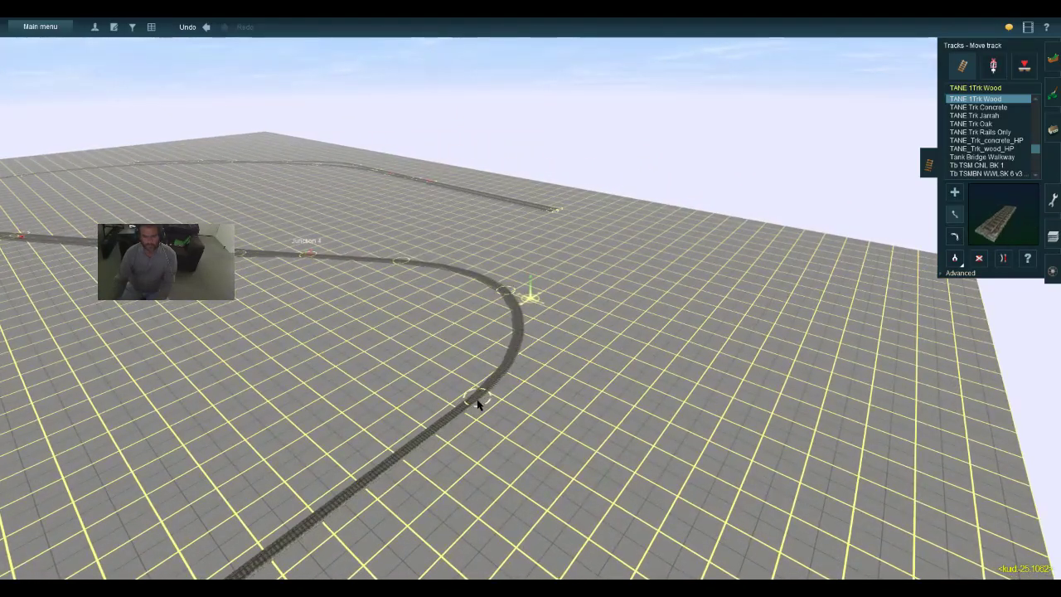
Examine the whole layout from the reshaped curve past Junction 4 and the Junction 0 and Junction 2 crossover to the dead-end spur
{"action": "key", "text": "w"}
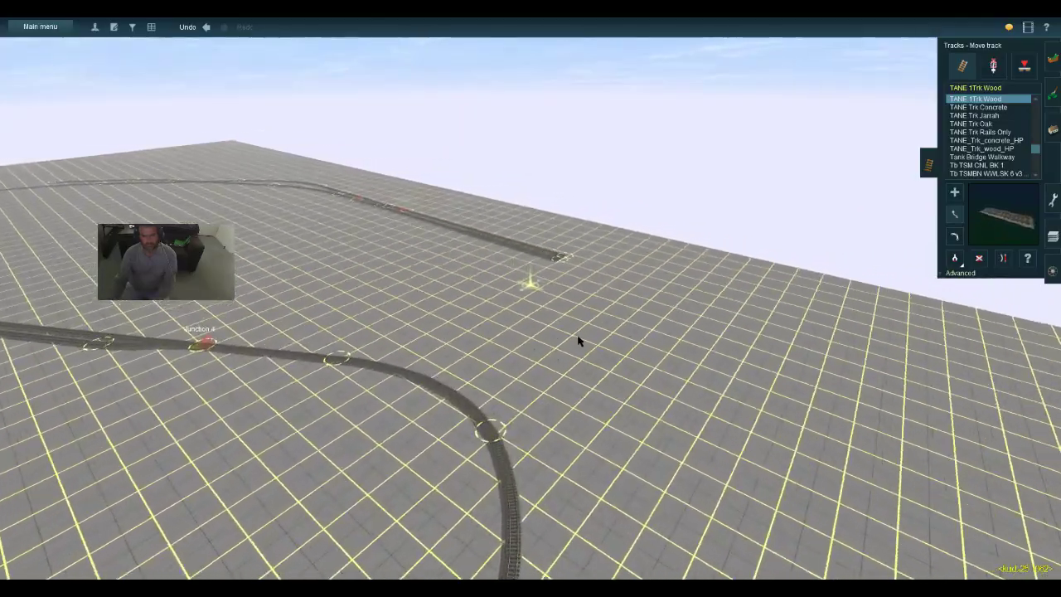
{"action": "key", "text": "Left"}
{"action": "key", "text": "Left"}
{"action": "key", "text": "a"}
{"action": "key", "text": "w"}
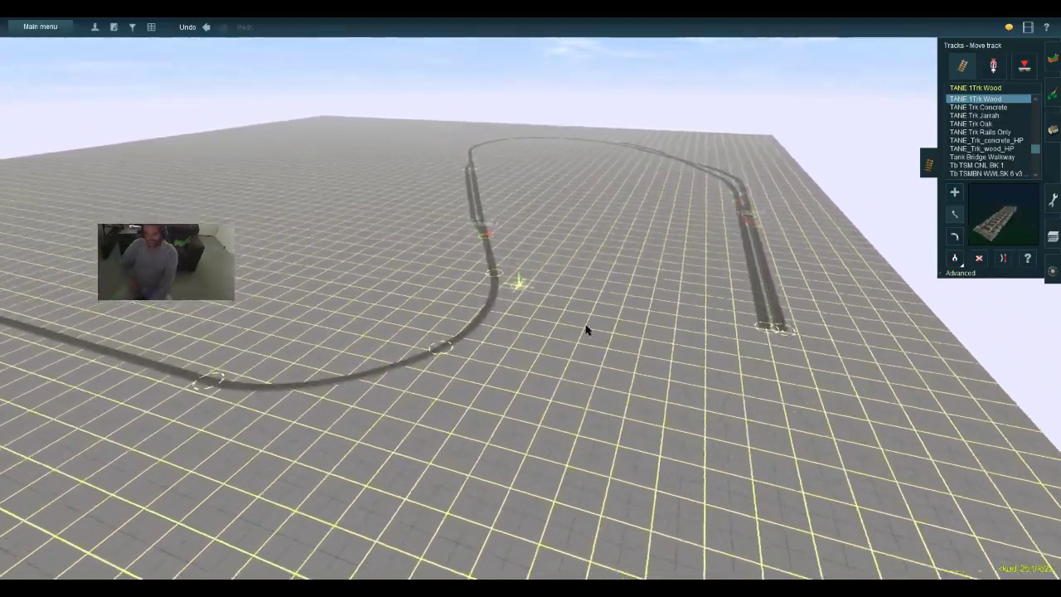
{"action": "key", "text": "d"}
{"action": "key", "text": "Left"}
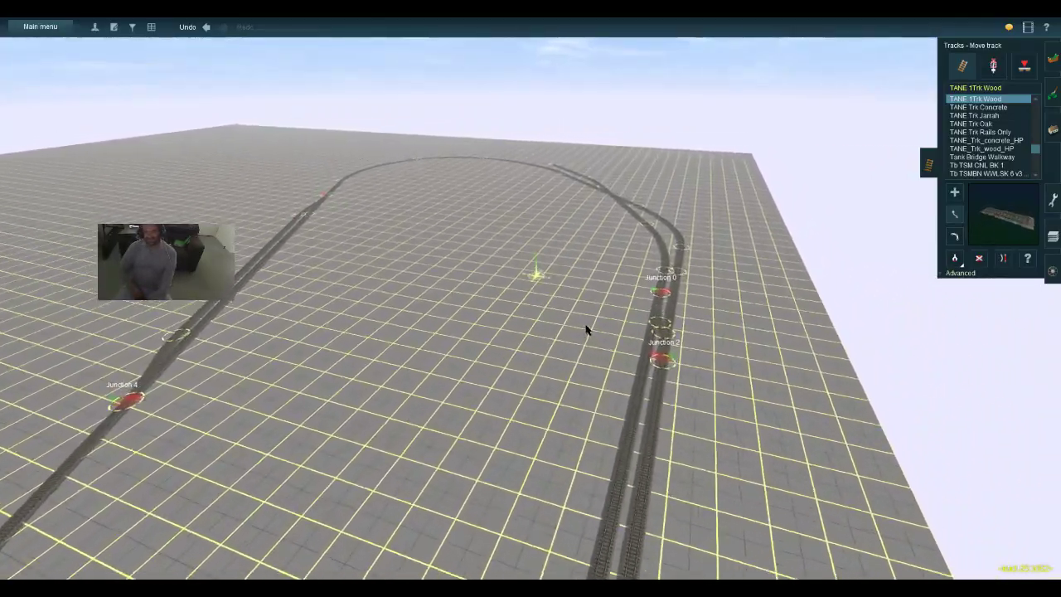
{"action": "key", "text": "Left"}
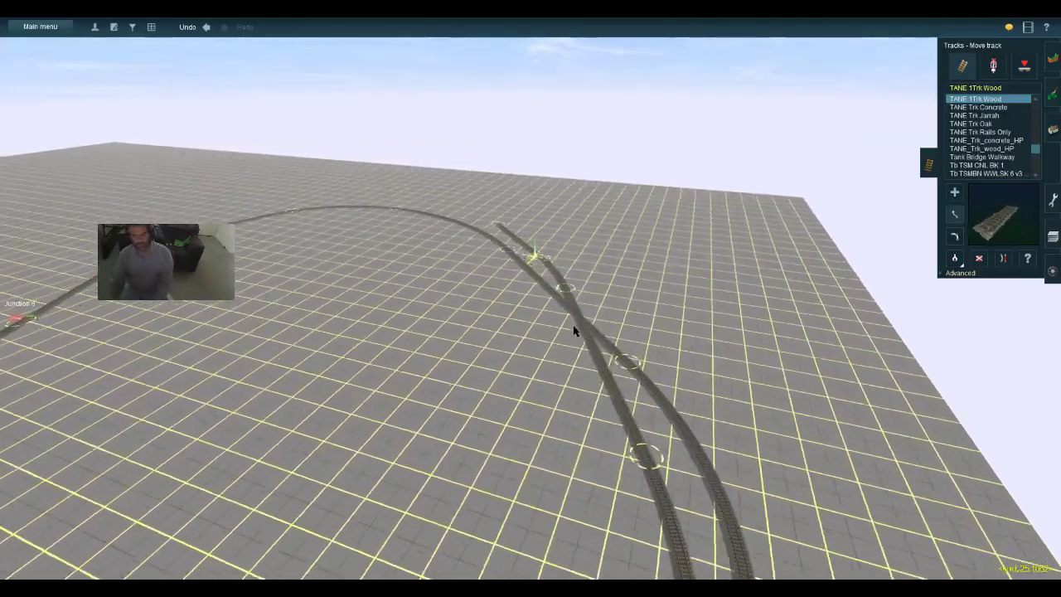
{"action": "key", "text": "Left"}
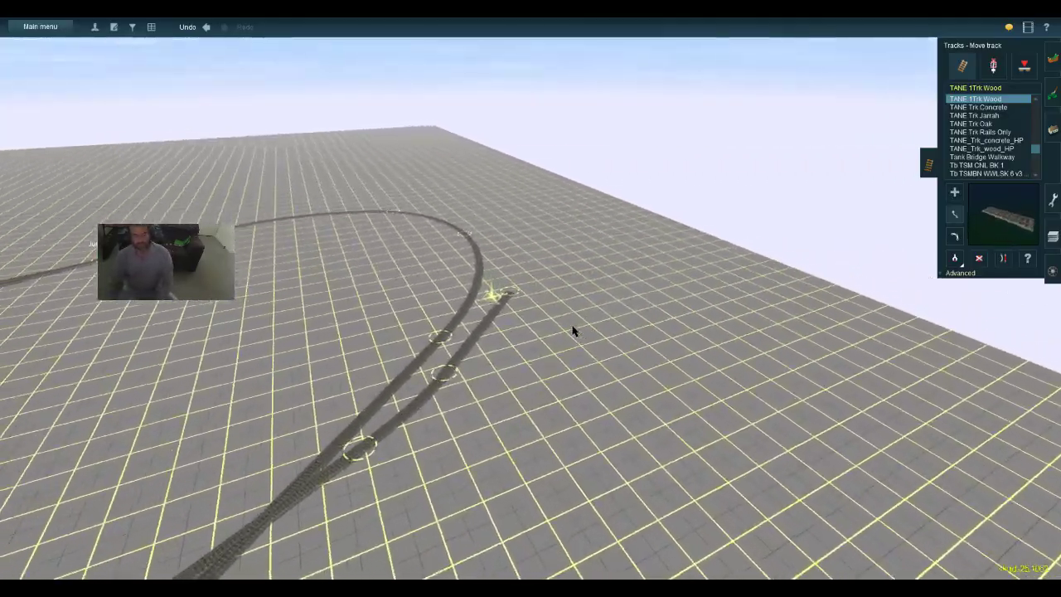
{"action": "key", "text": "Left"}
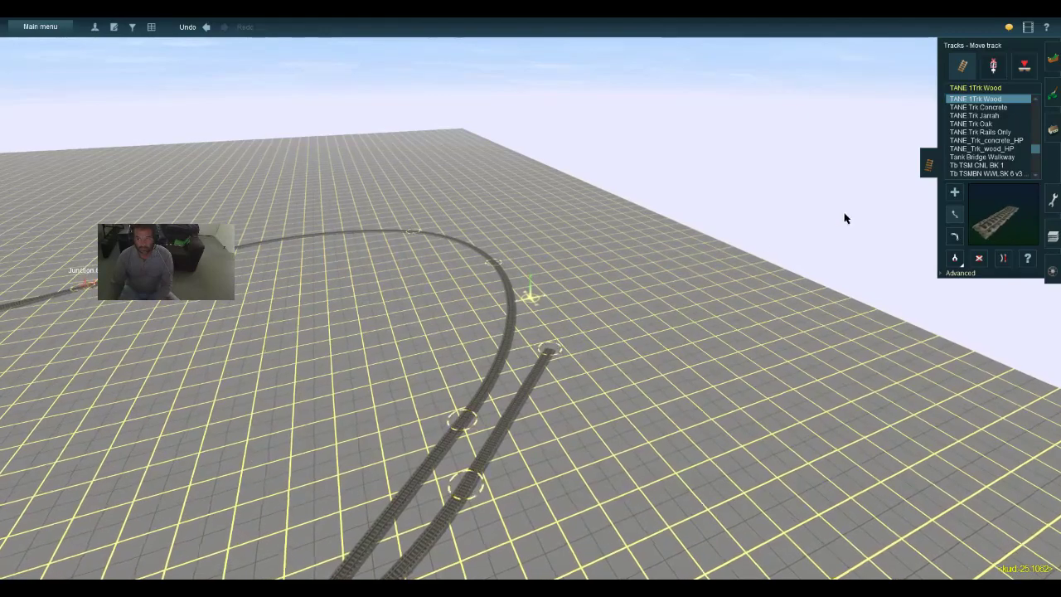
Extend the outer track from its open end around the curve and apply the 0.75 vertex height to the new end
{"action": "left_click", "coordinate": [954, 192]}
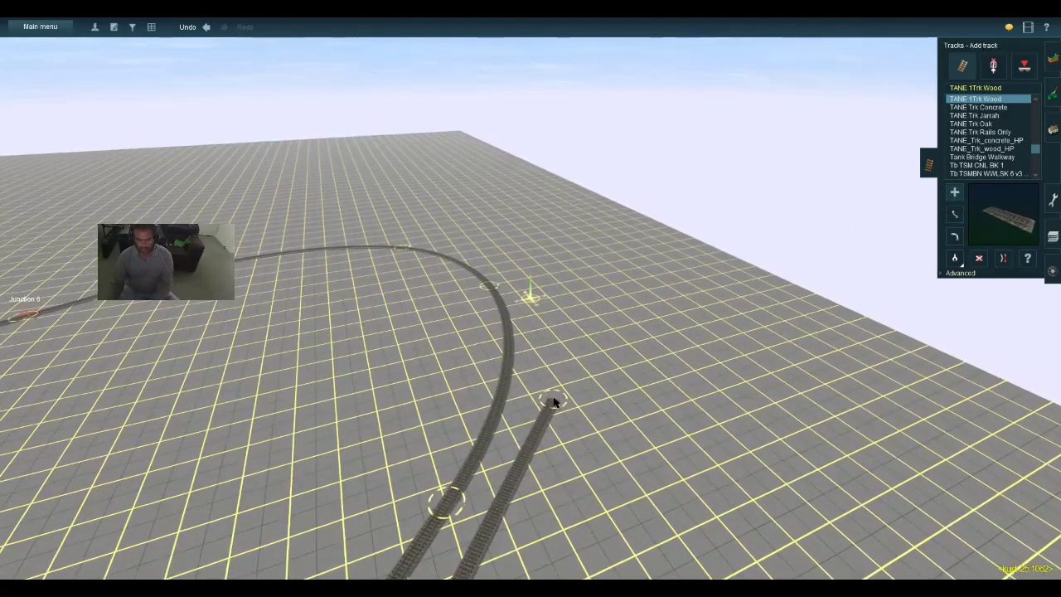
{"action": "left_click", "coordinate": [952, 274]}
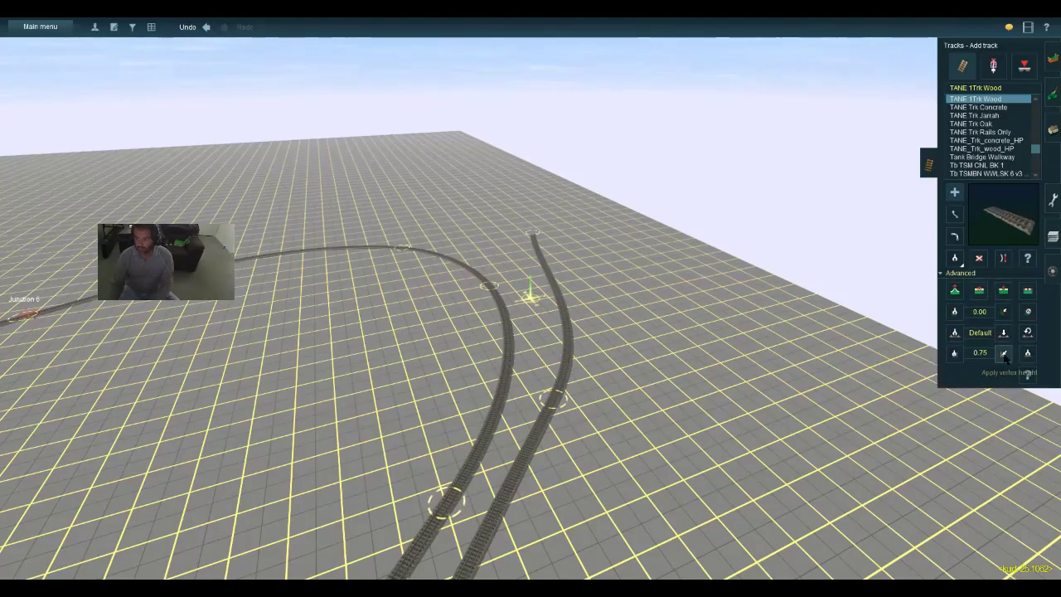
{"action": "key", "text": "Left"}
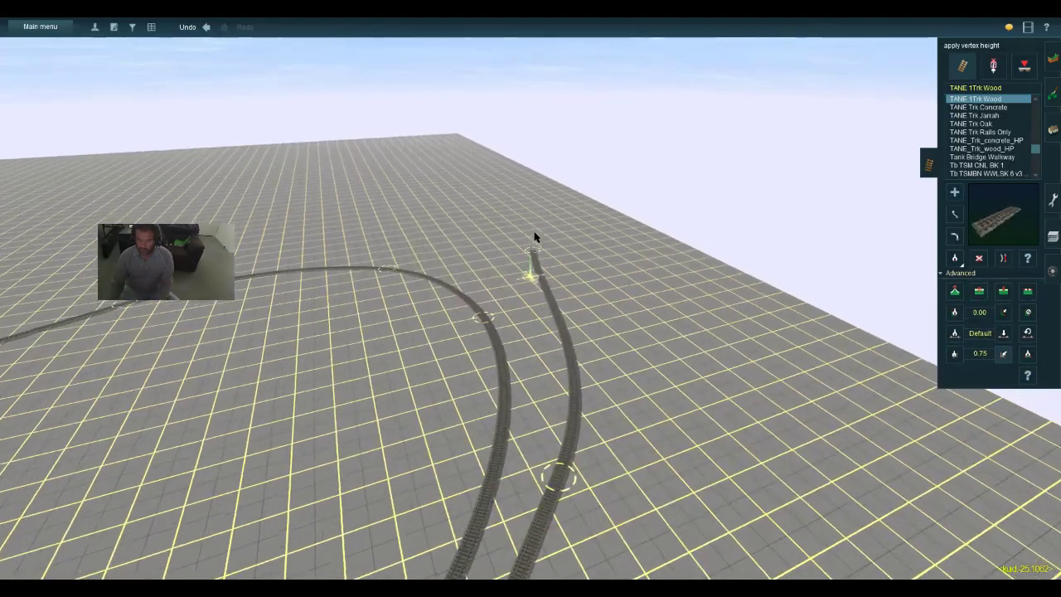
{"action": "key", "text": "Left"}
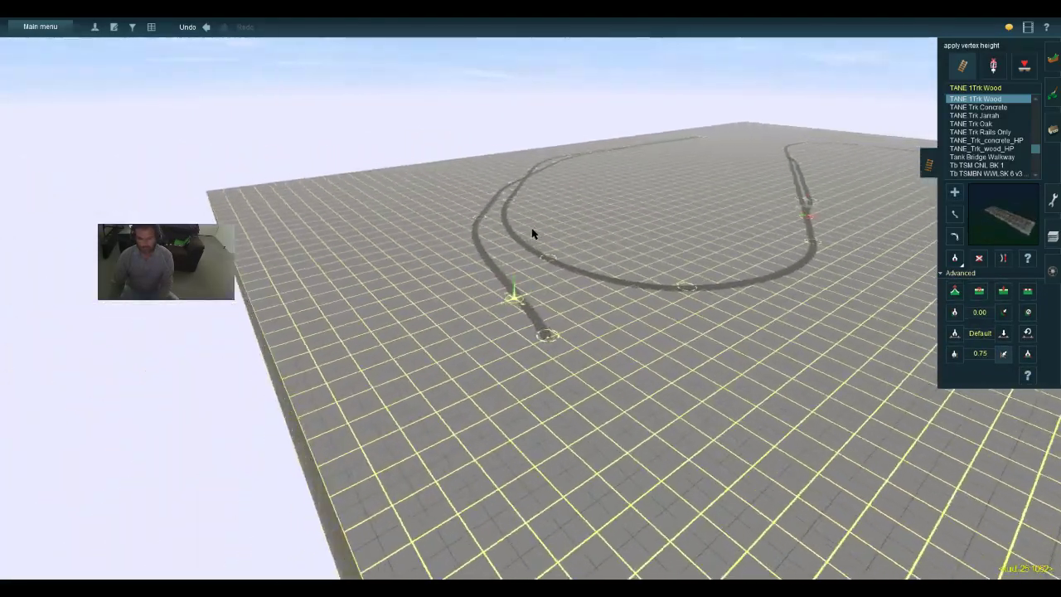
{"action": "key", "text": "Left"}
{"action": "right_click", "coordinate": [719, 253]}
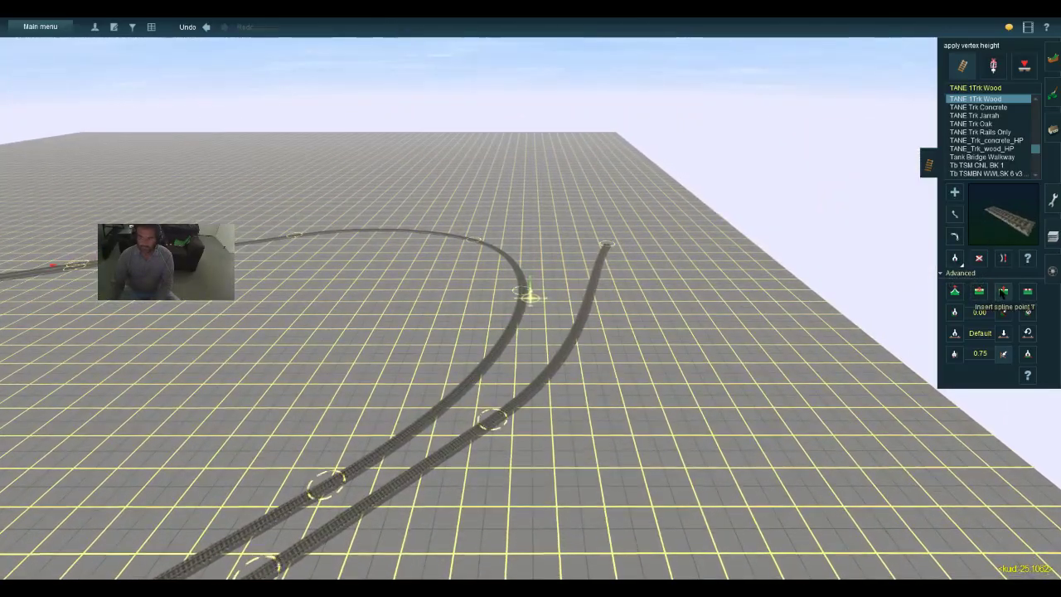
Insert a spline point midway along the new outer section and shift its open end sideways toward the inner curve
{"action": "left_click", "coordinate": [581, 322]}
{"action": "key", "text": "Up"}
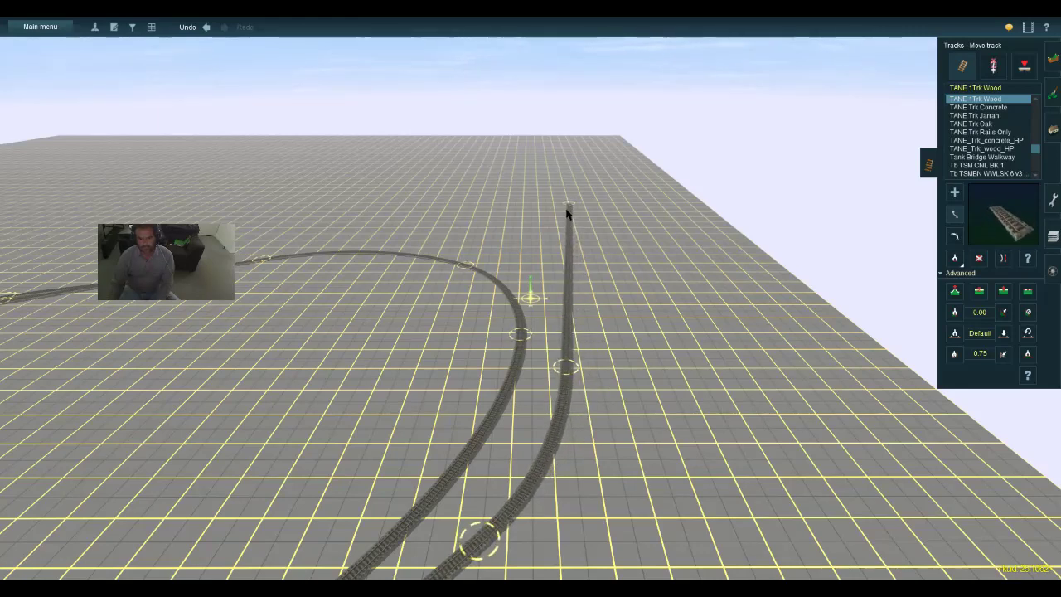
{"action": "left_click_drag", "start_coordinate": [571, 209], "coordinate": [545, 213]}
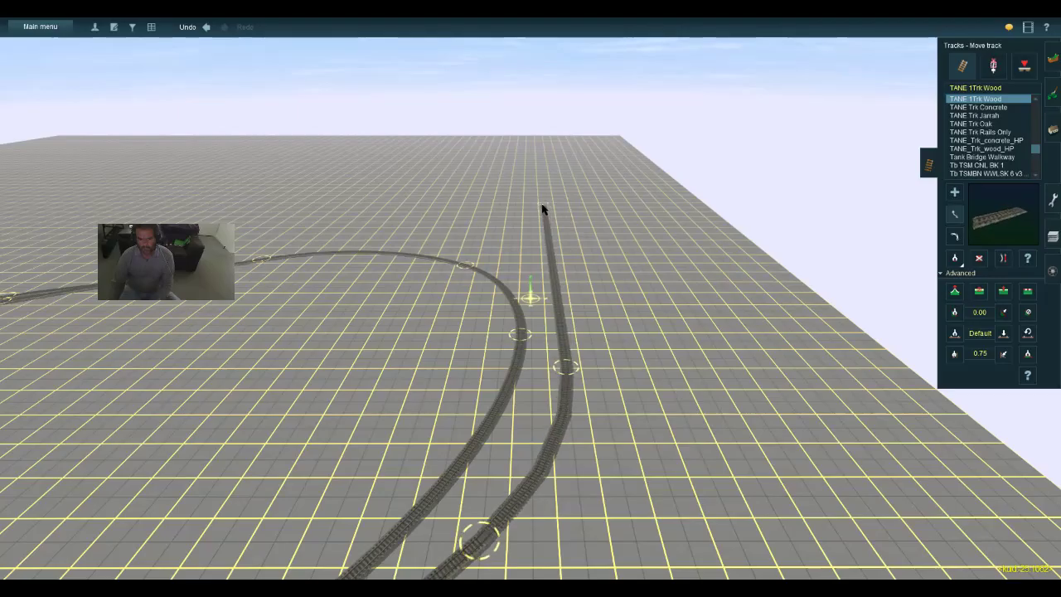
{"action": "key", "text": "Up"}
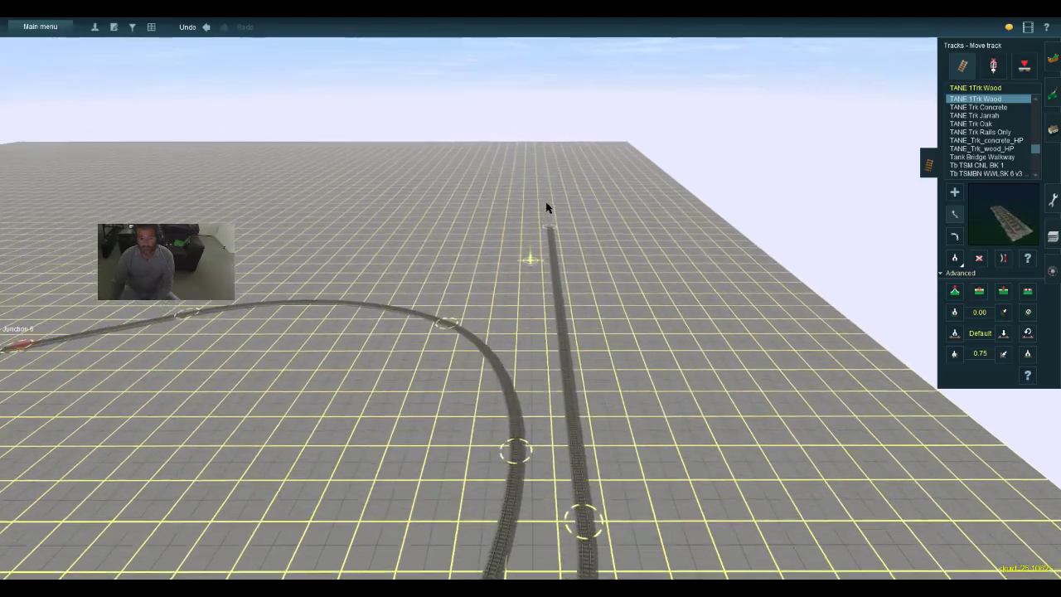
Examine the extended outer track from its open end back around the bend beside the inner curve, checking spacing and smoothness
{"action": "key", "text": "Right"}
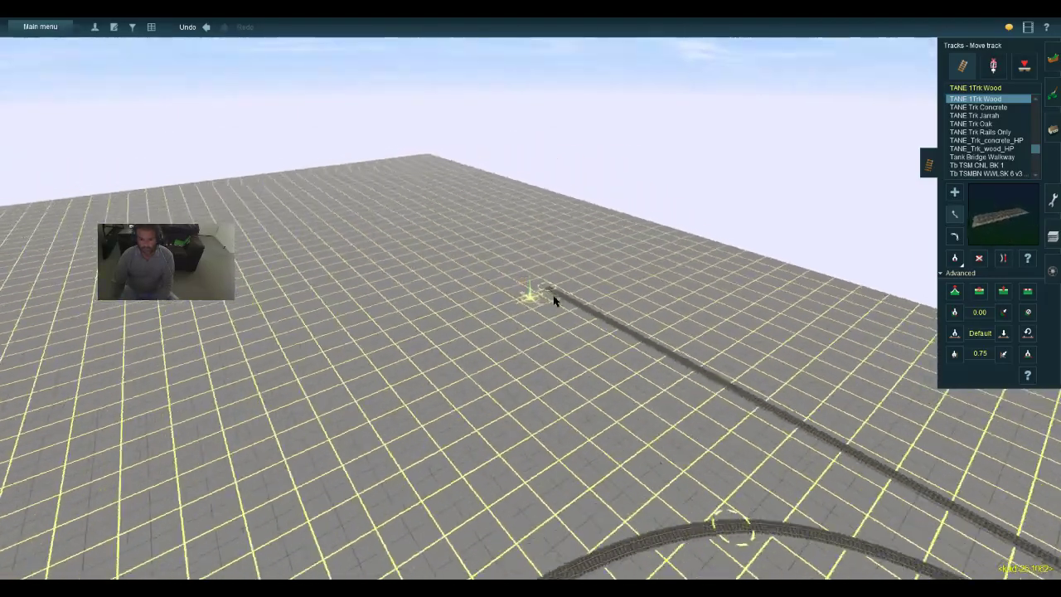
{"action": "key", "text": "Right"}
{"action": "key", "text": "Up"}
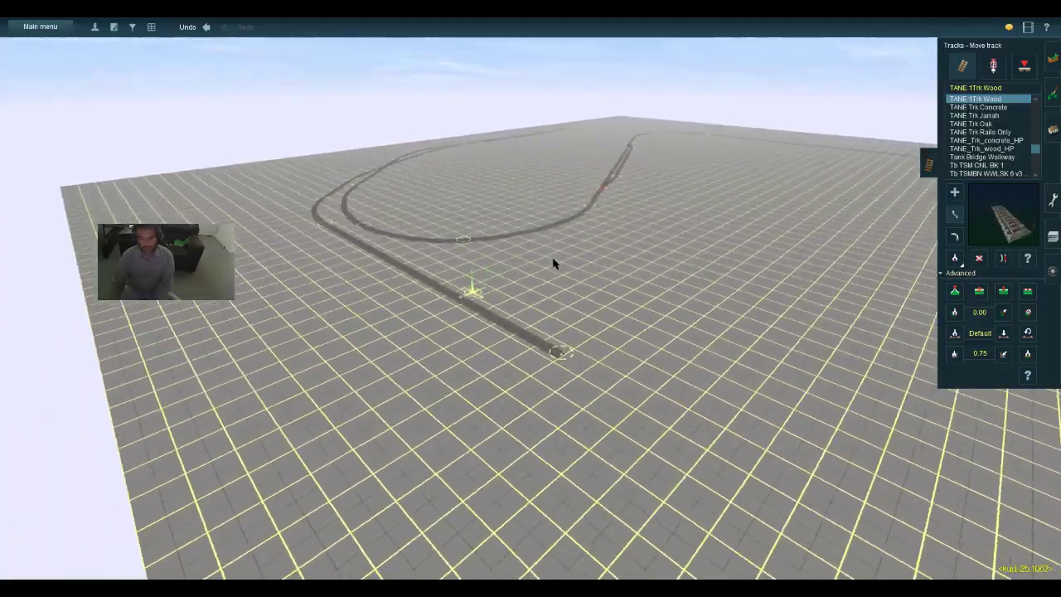
{"action": "key", "text": "a"}
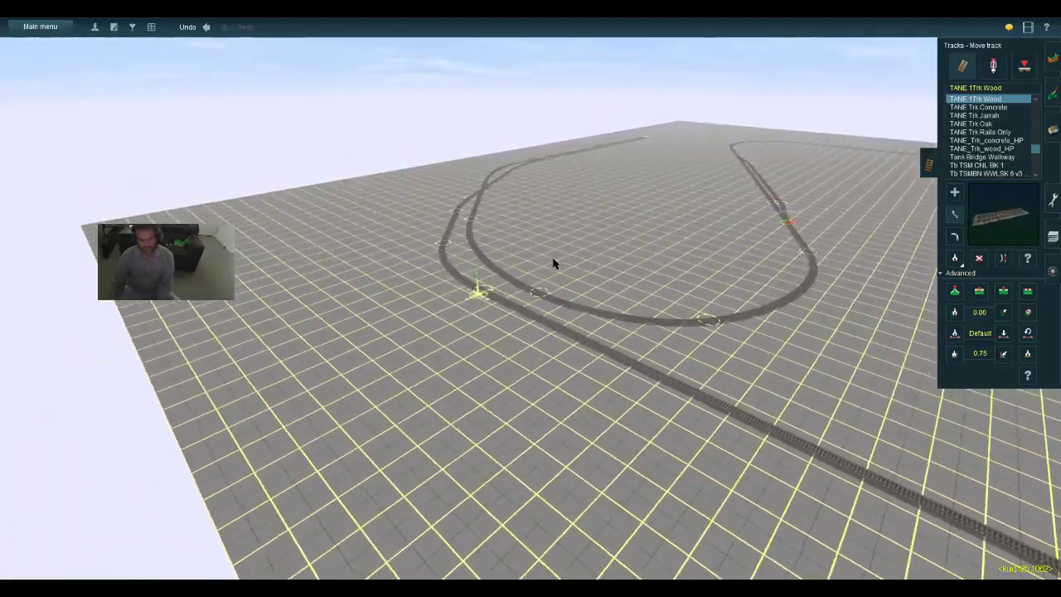
{"action": "key", "text": "w"}
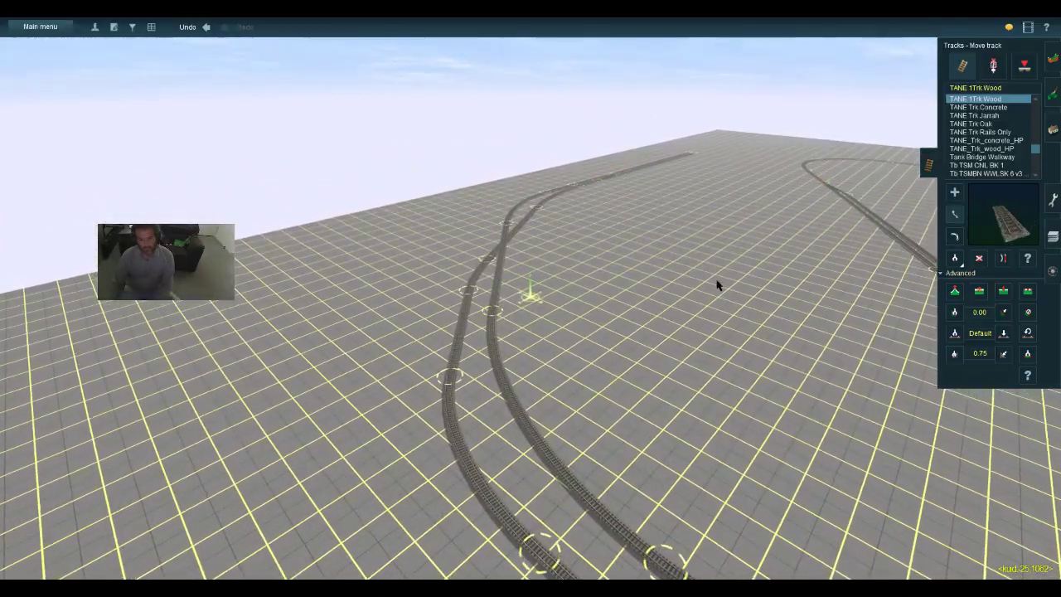
{"action": "scroll", "coordinate": [514, 280], "scroll_direction": "up", "scroll_amount": 3}
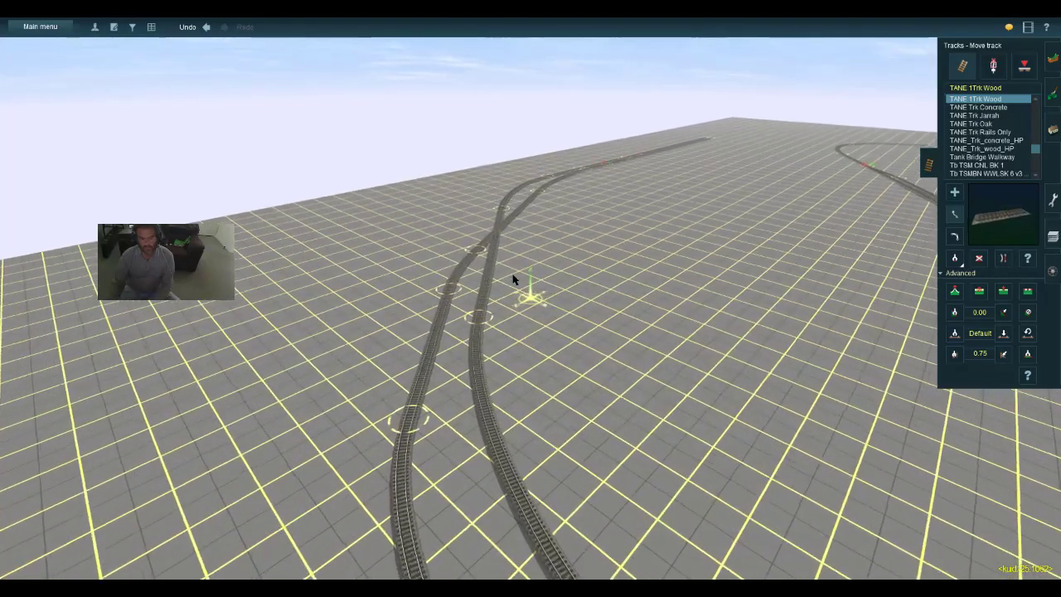
{"action": "key", "text": "a"}
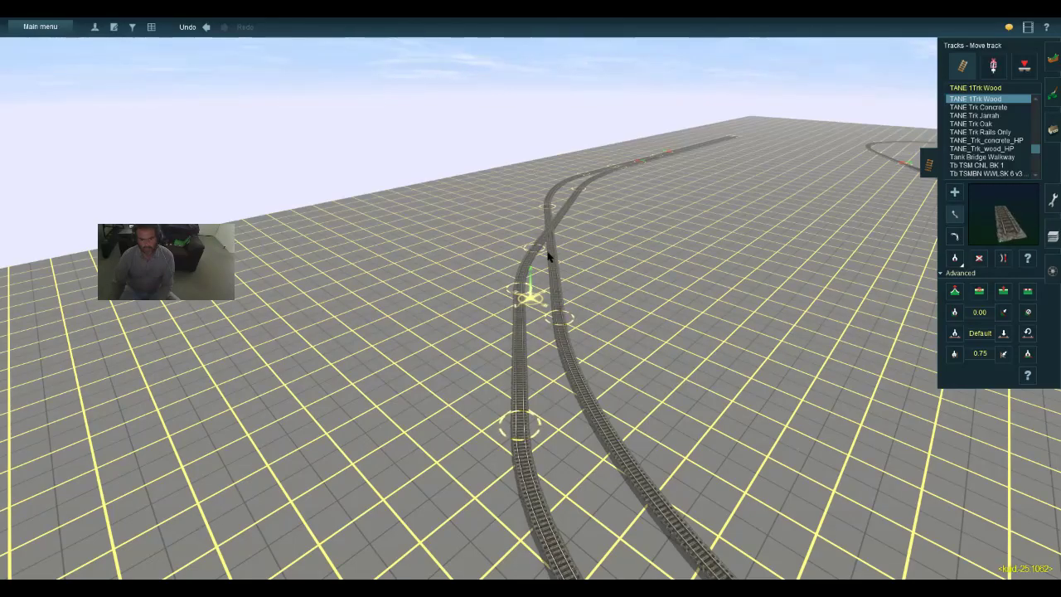
{"action": "key", "text": "Left"}
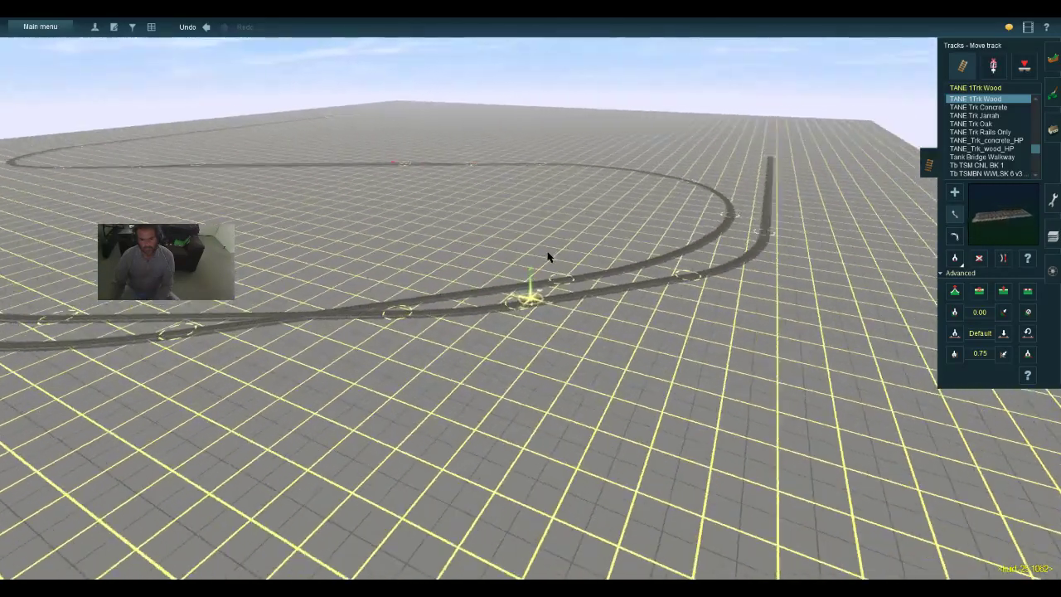
{"action": "key", "text": "Left"}
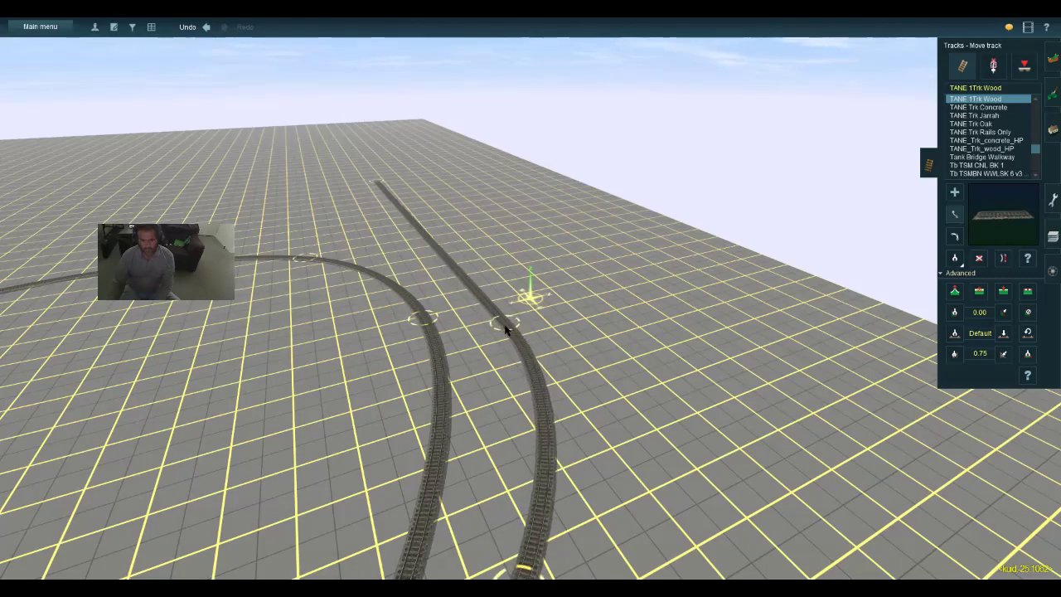
{"action": "key", "text": "a"}
{"action": "key", "text": "w"}
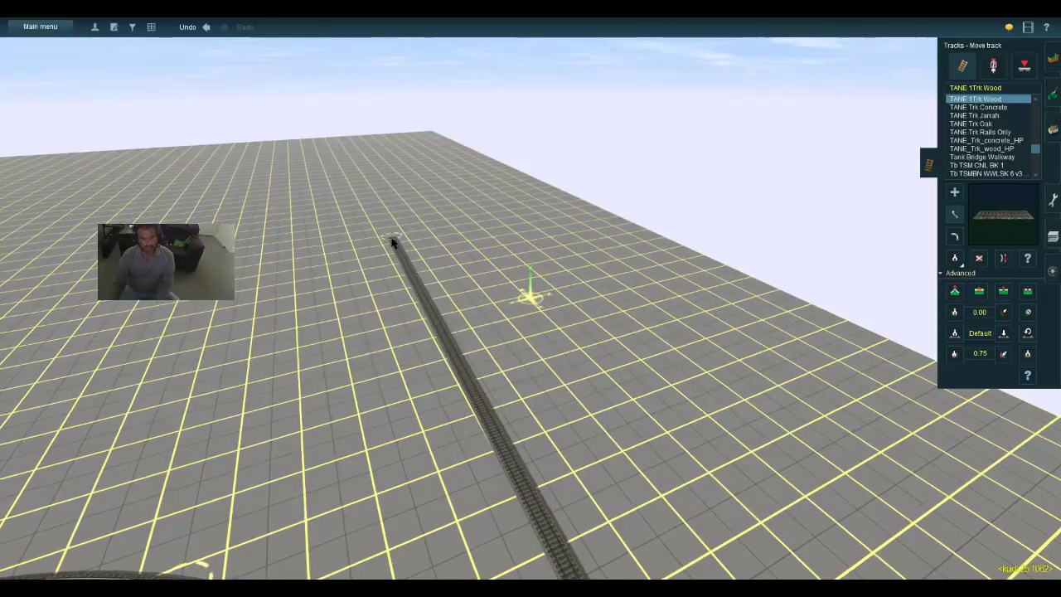
{"action": "key", "text": "Left"}
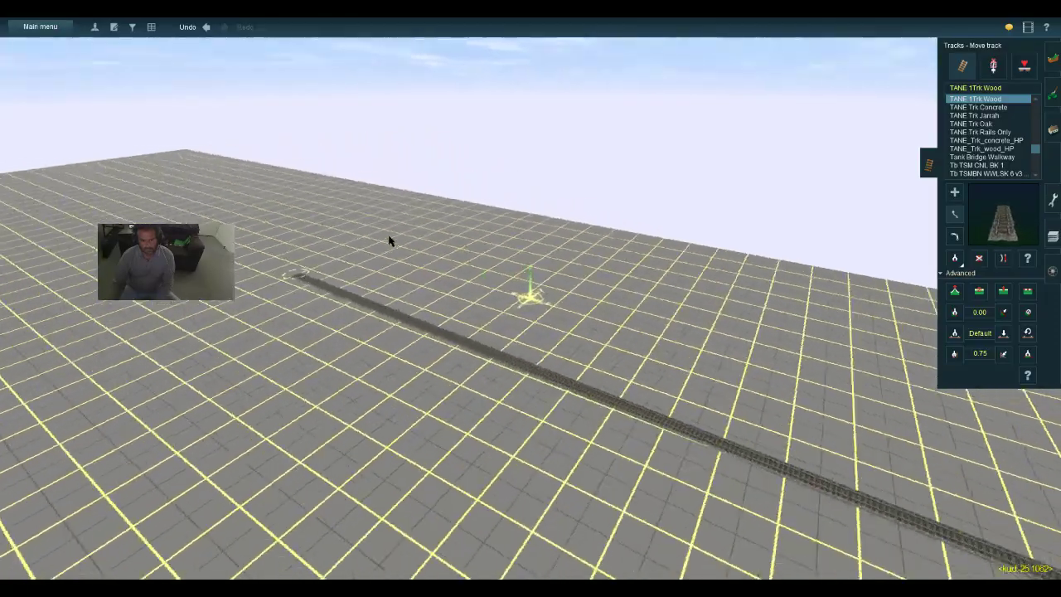
{"action": "key", "text": "w"}
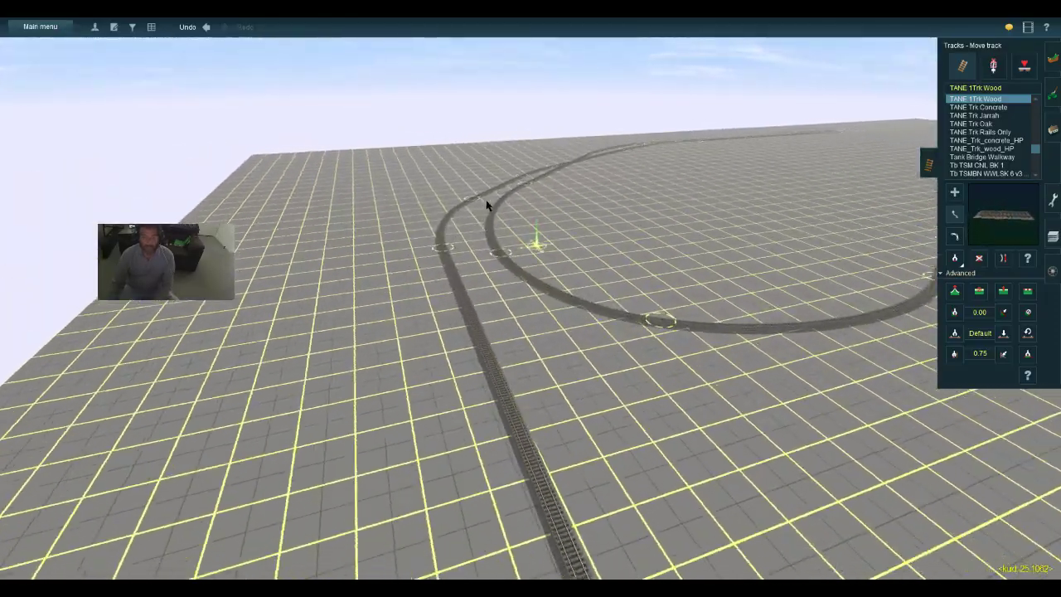
Examine the two tracks from the outer bend through the Junction 0 and Junction 2 crossover to their paired open ends
{"action": "key", "text": "Left"}
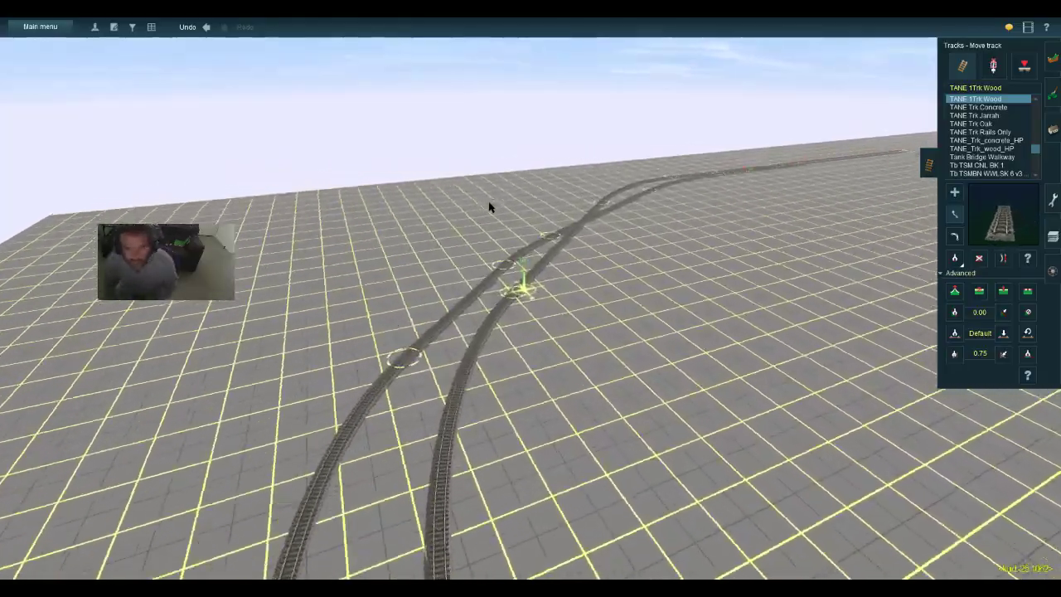
{"action": "key", "text": "Left"}
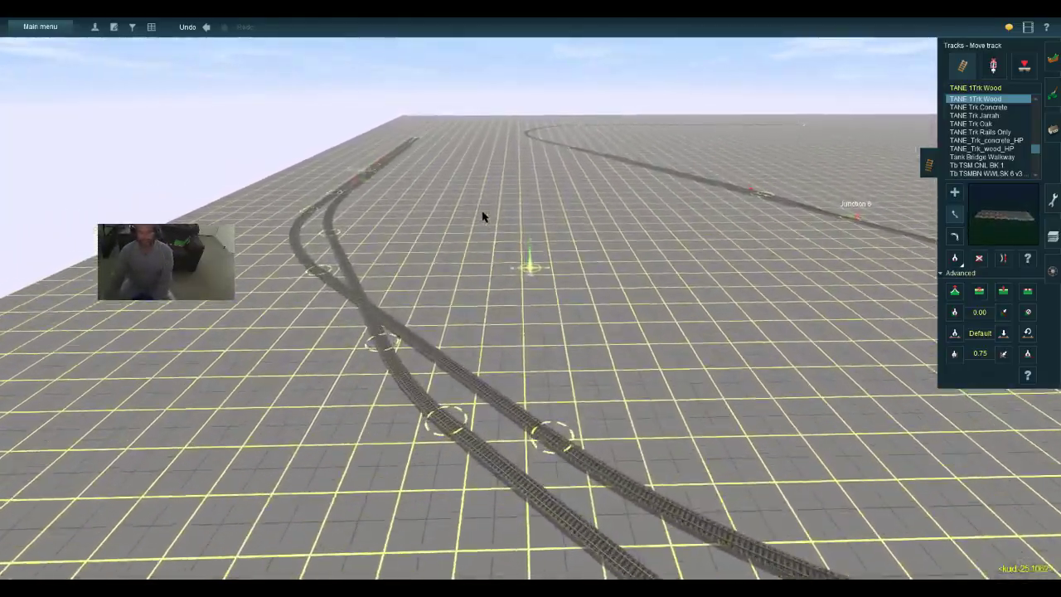
{"action": "key", "text": "Left"}
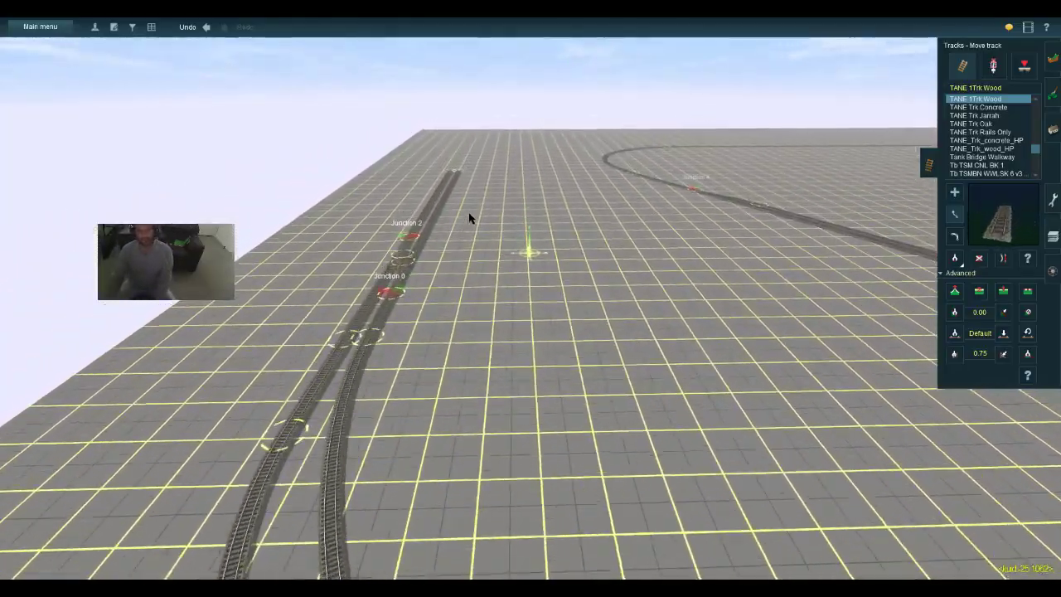
{"action": "right_click", "coordinate": [469, 217]}
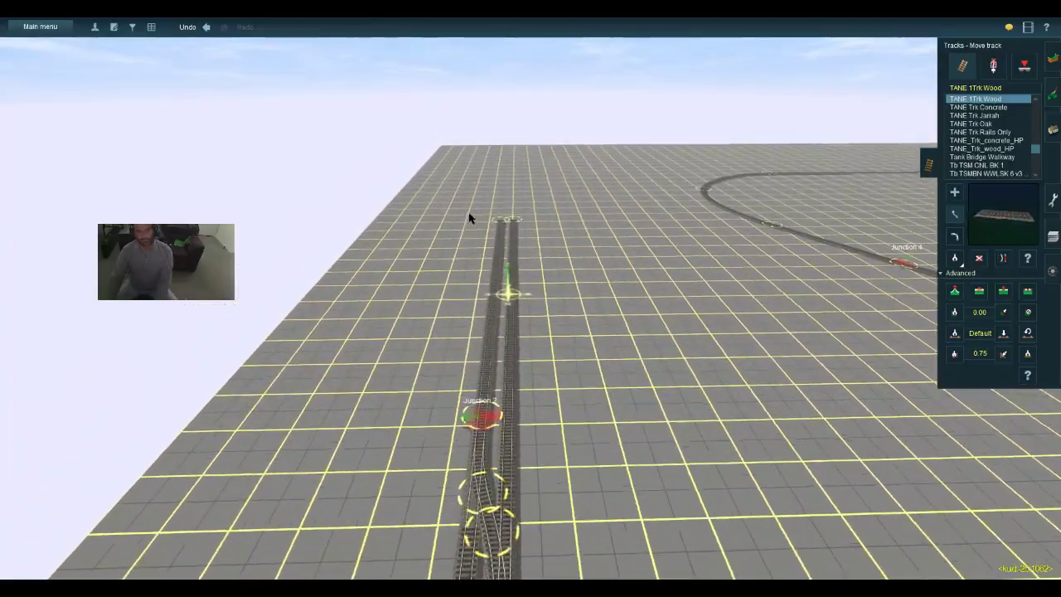
{"action": "scroll", "coordinate": [552, 276], "scroll_direction": "up", "scroll_amount": 3}
{"action": "key", "text": "w"}
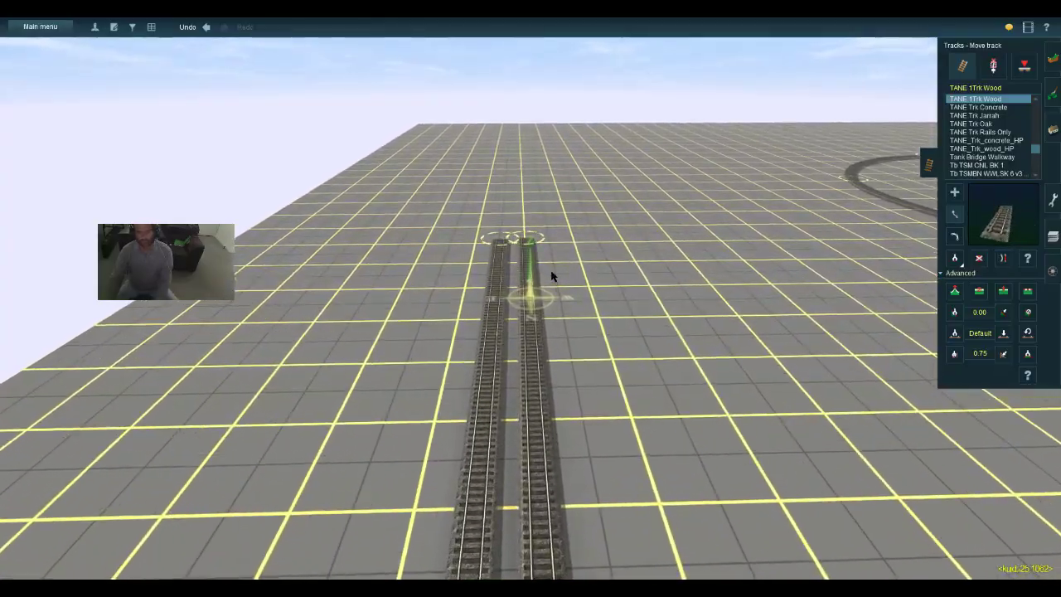
{"action": "key", "text": "w"}
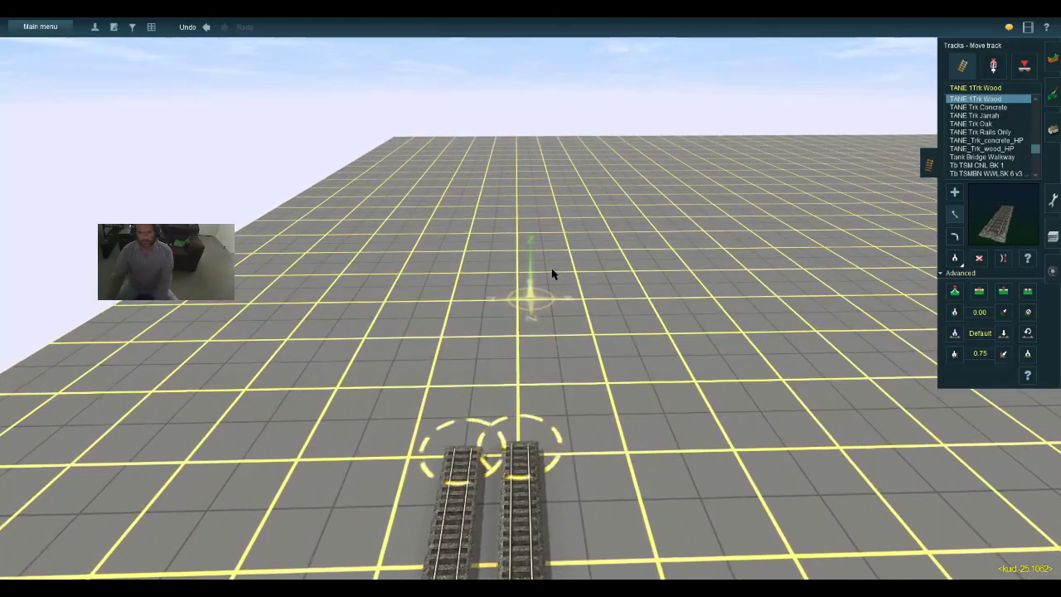
{"action": "scroll", "coordinate": [552, 273], "scroll_direction": "down", "scroll_amount": 5}
{"action": "scroll", "coordinate": [553, 272], "scroll_direction": "up", "scroll_amount": 3}
{"action": "key", "text": "s"}
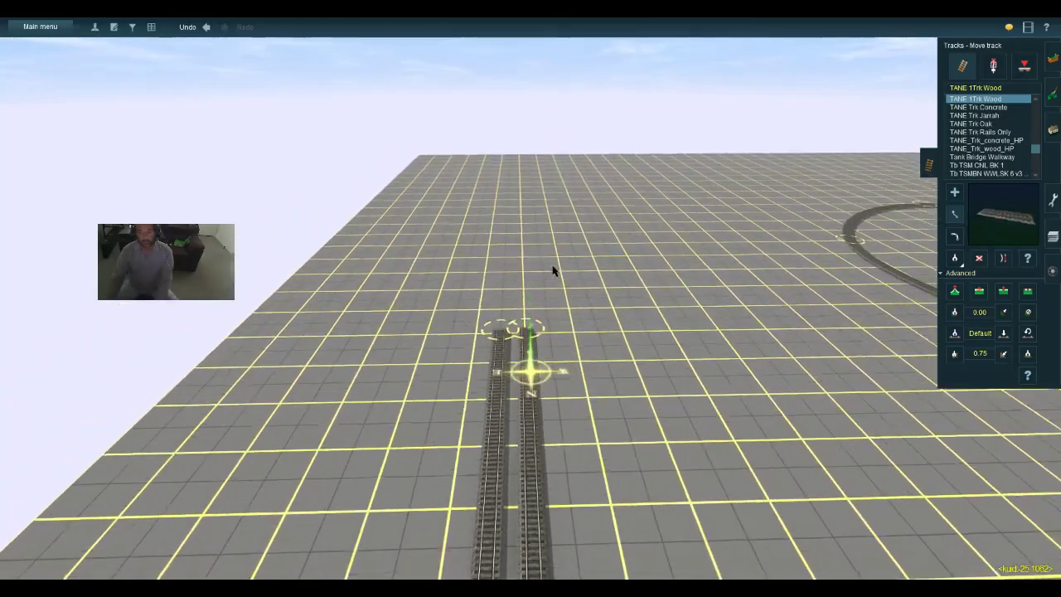
{"action": "key", "text": "s"}
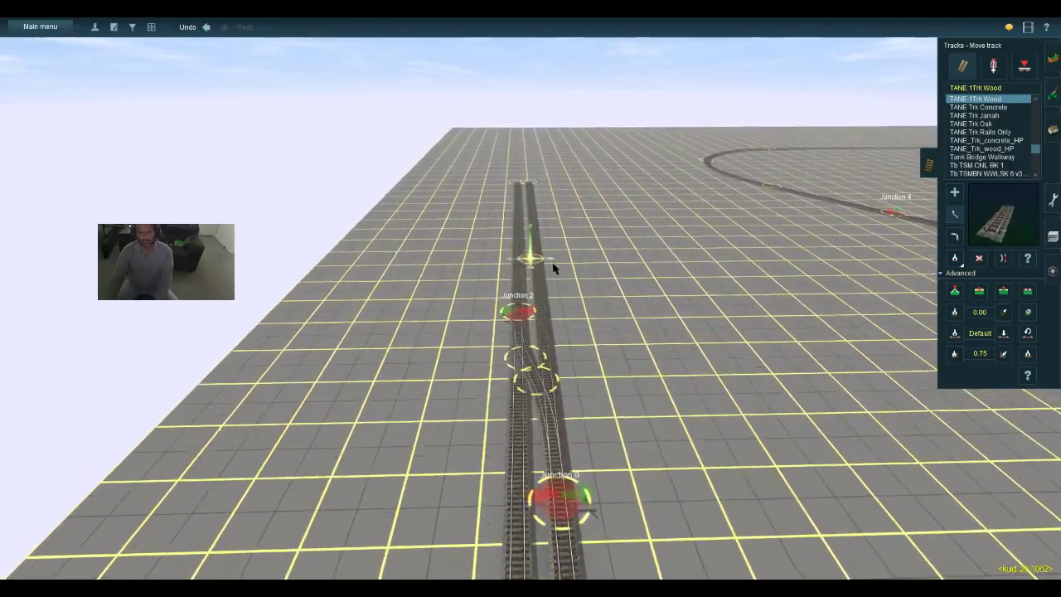
{"action": "key", "text": "w"}
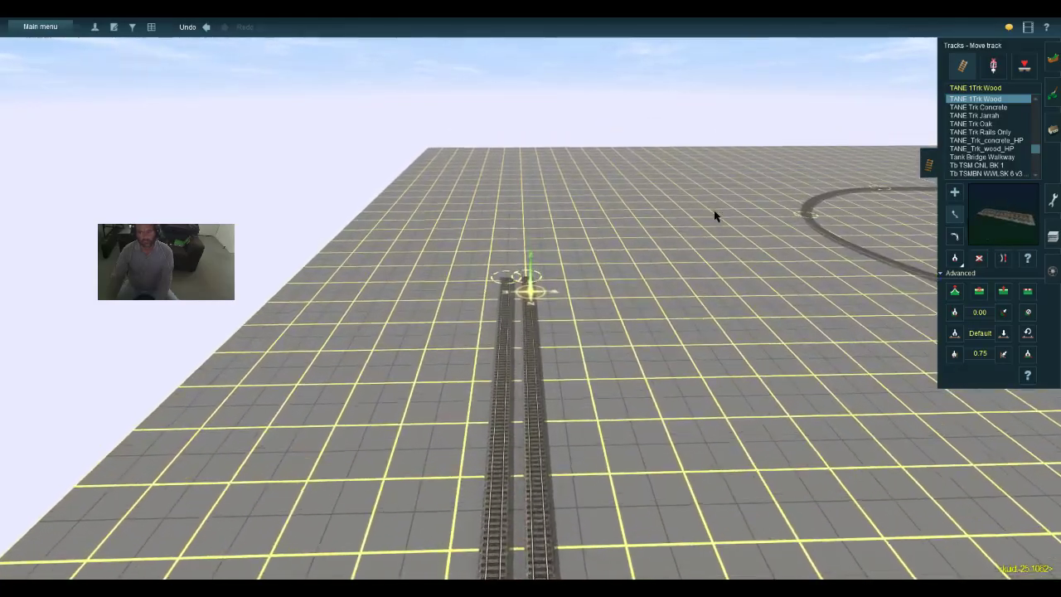
{"action": "key", "text": "w"}
{"action": "key", "text": "w"}
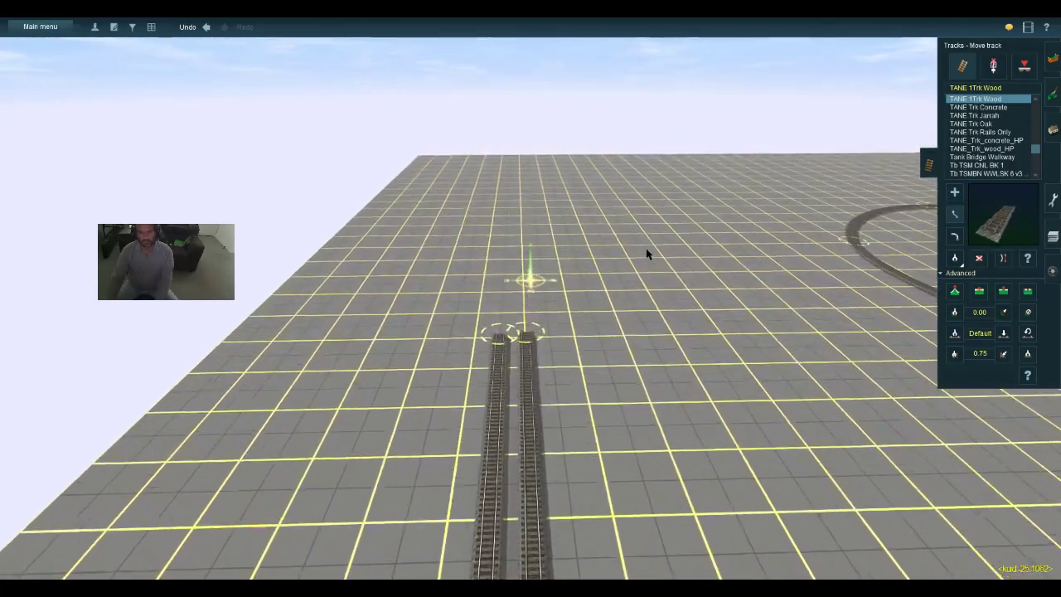
{"action": "scroll", "coordinate": [647, 250], "scroll_direction": "down", "scroll_amount": 2}
Examine the single track from the Junction 4 curve along the long straight to its open end
{"action": "key", "text": "Right"}
{"action": "key", "text": "a"}
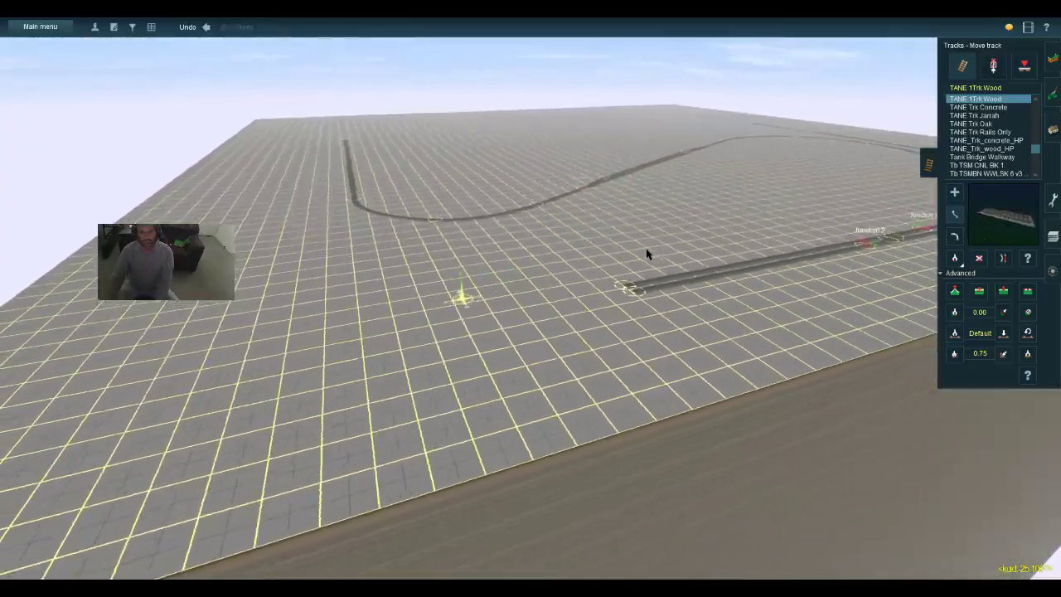
{"action": "key", "text": "a"}
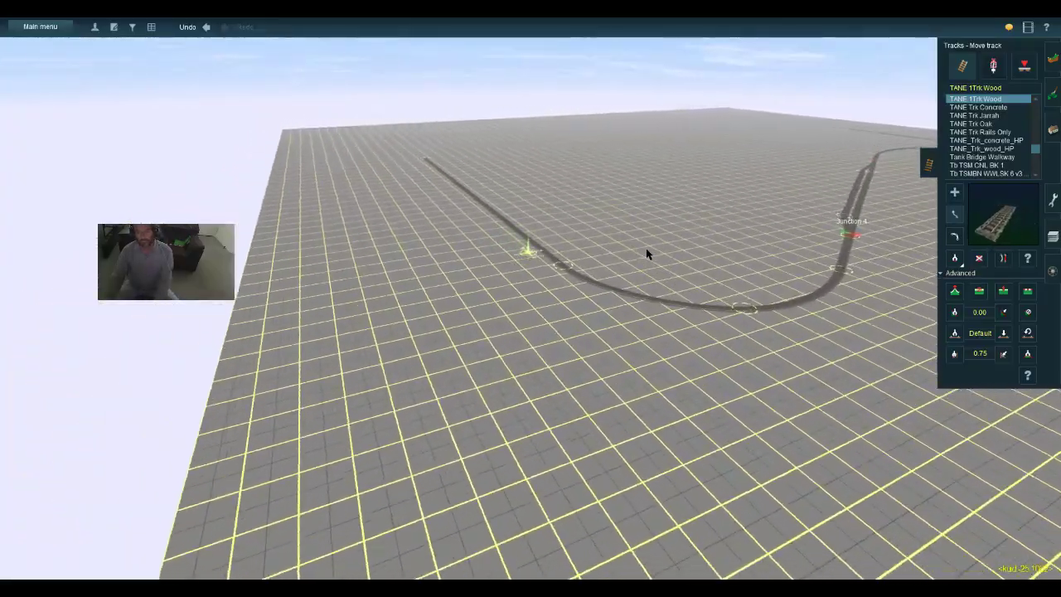
{"action": "key", "text": "a"}
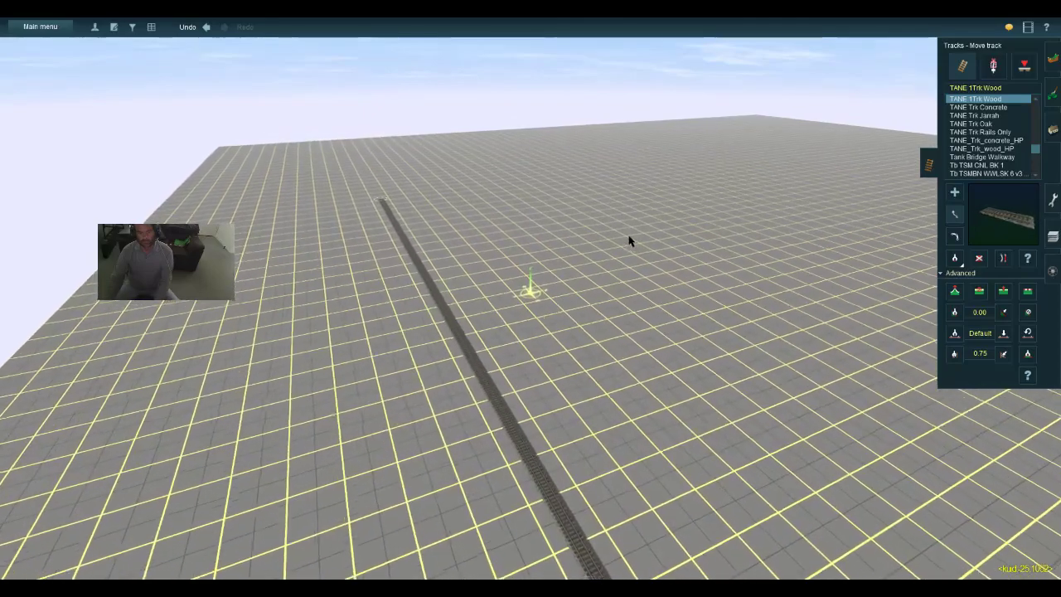
{"action": "key", "text": "a"}
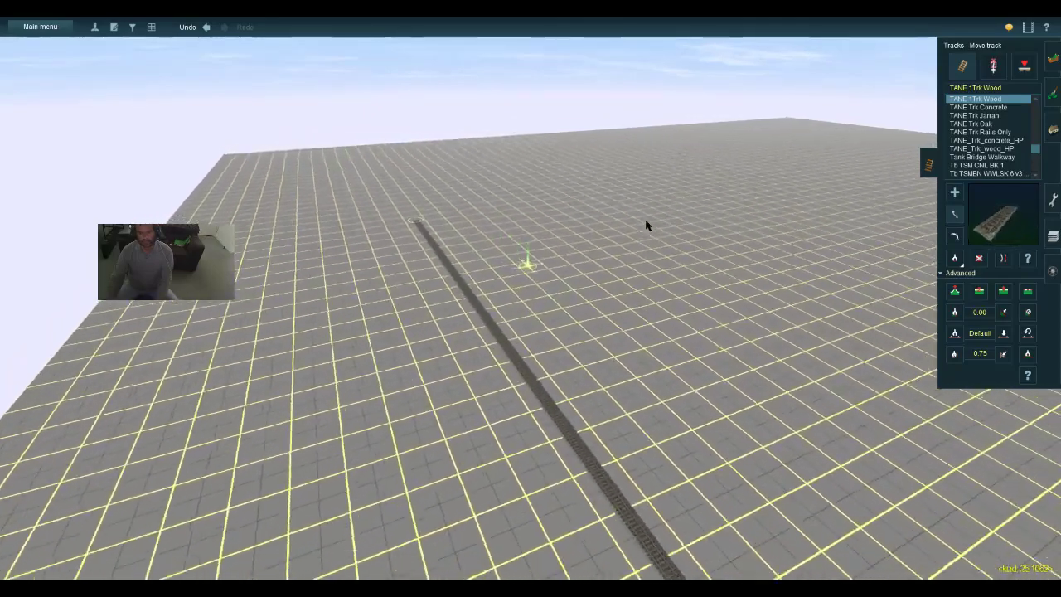
{"action": "key", "text": "a"}
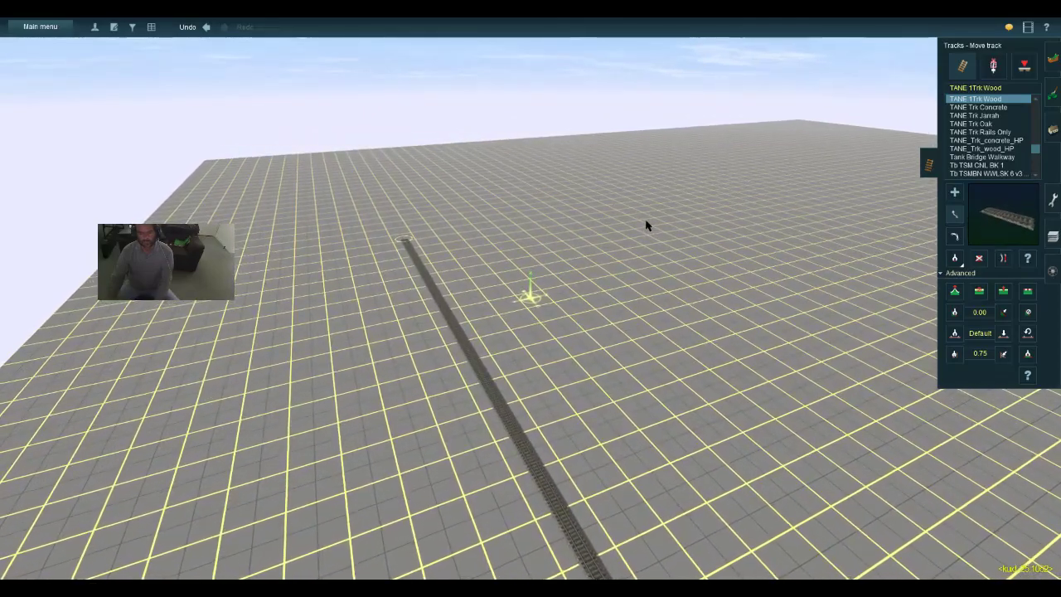
{"action": "key", "text": "a"}
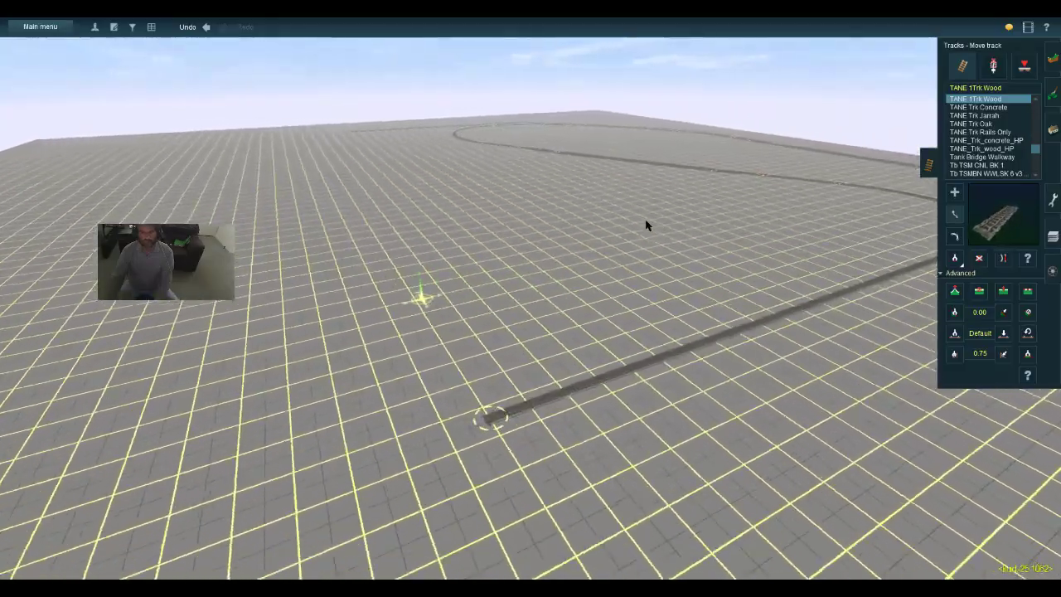
Lay a straight spur of TANE 1Trk Wood from the spline point at the outer bend, continuing the line of the long straight
{"action": "key", "text": "a"}
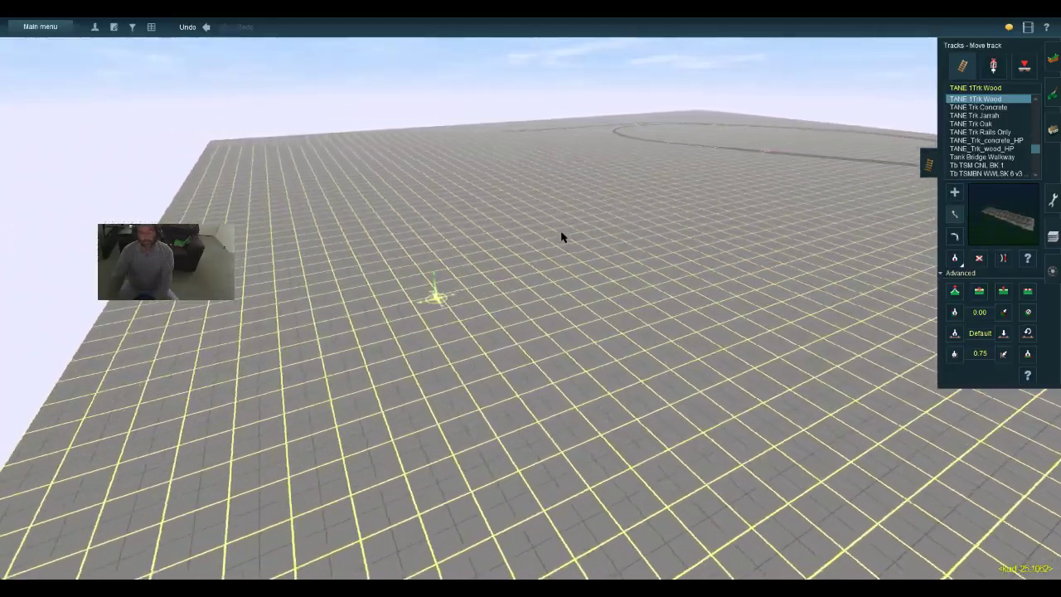
{"action": "key", "text": "a"}
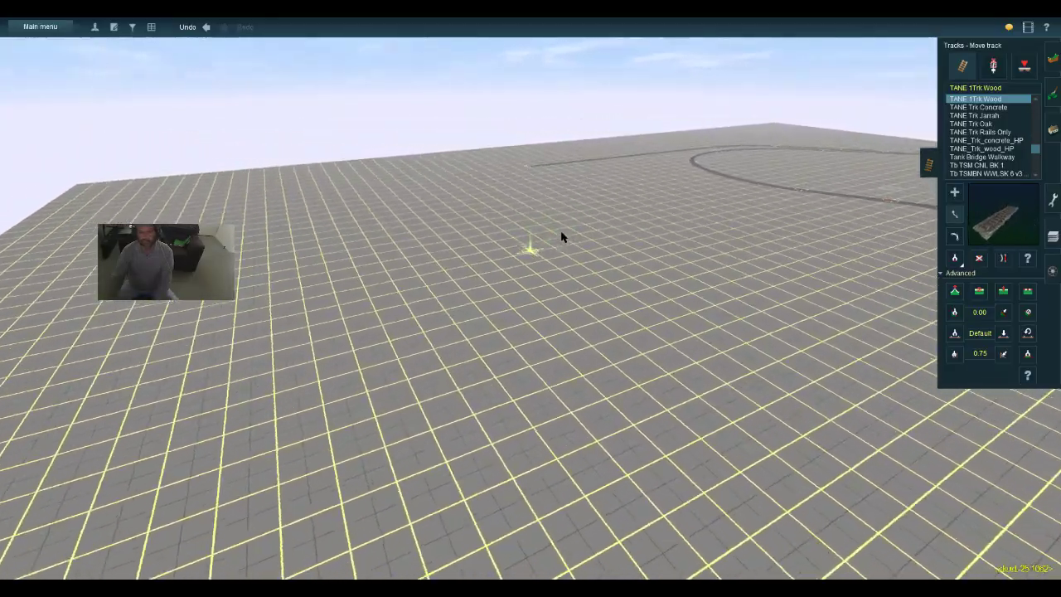
{"action": "key", "text": "a"}
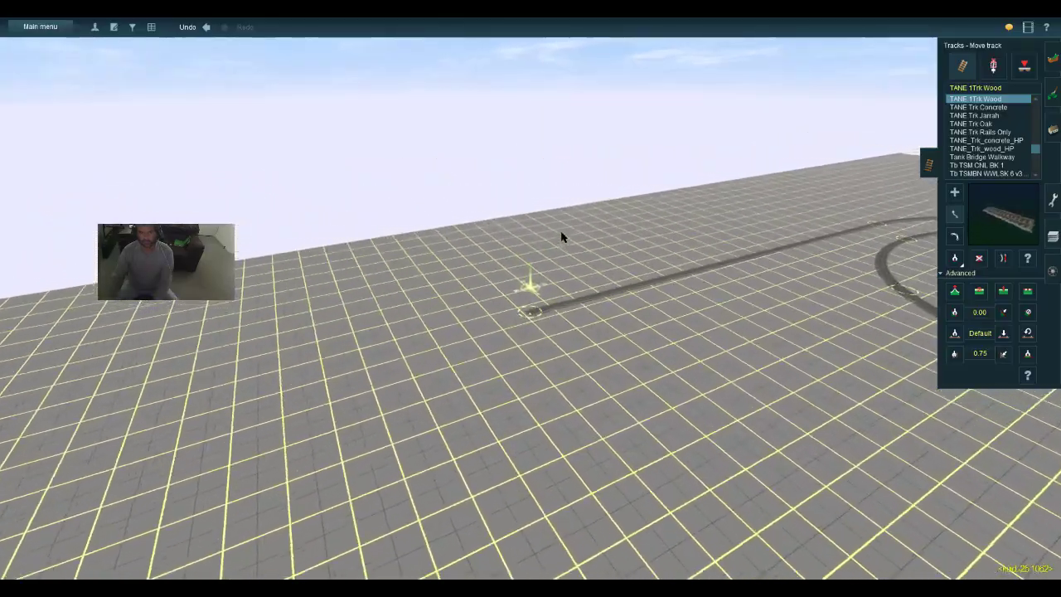
{"action": "key", "text": "a"}
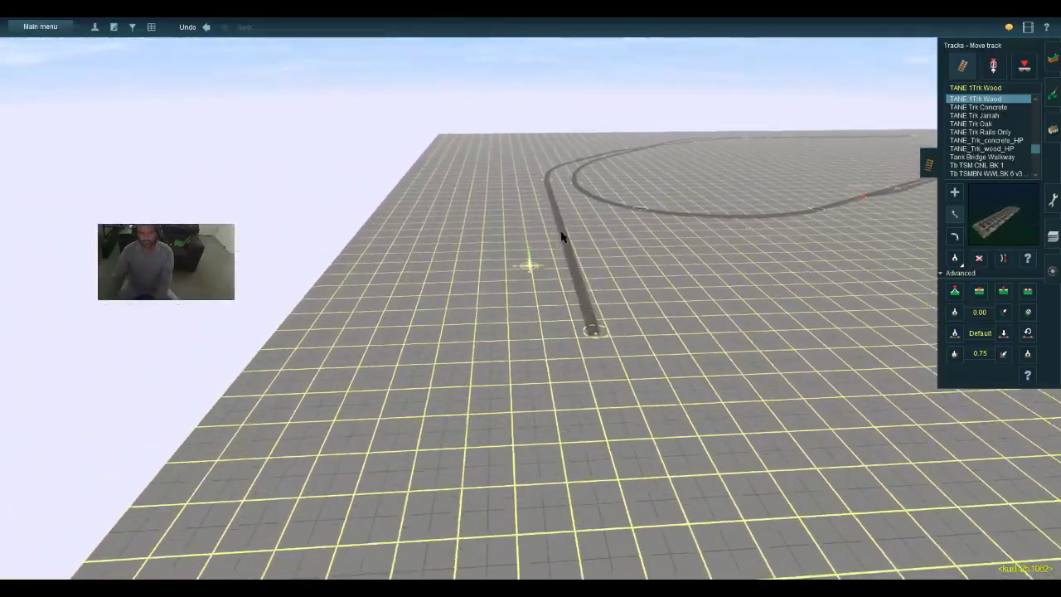
{"action": "scroll", "coordinate": [561, 238], "scroll_direction": "up", "scroll_amount": 3}
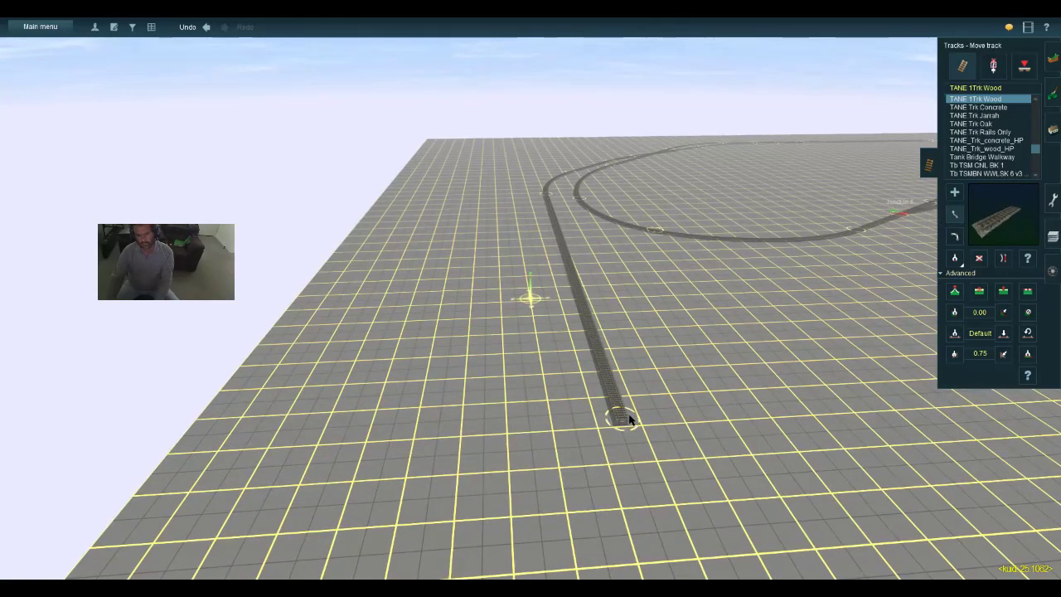
{"action": "key", "text": "w"}
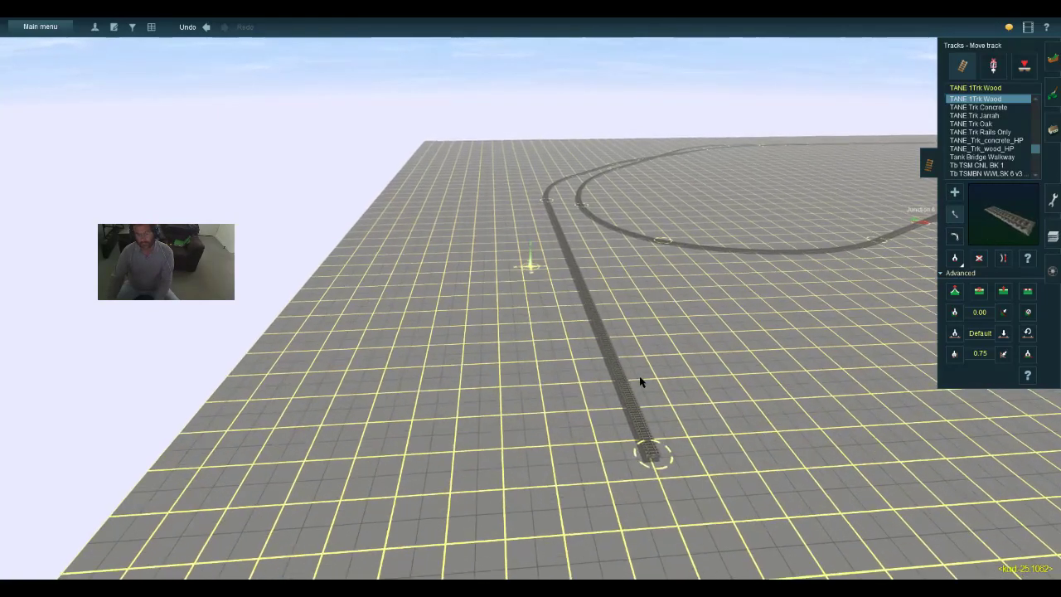
{"action": "key", "text": "w"}
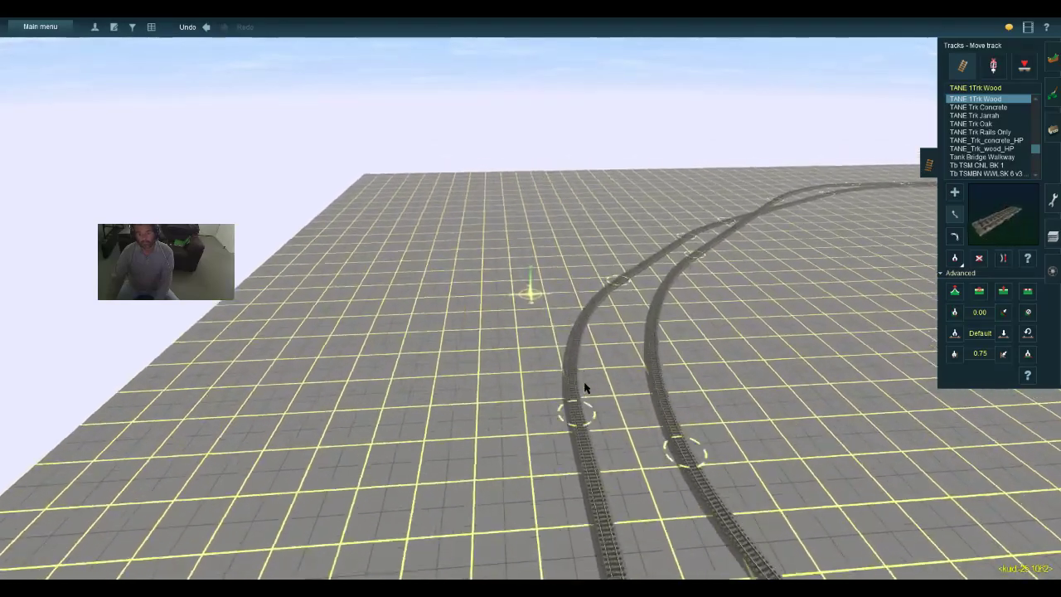
{"action": "key", "text": "w"}
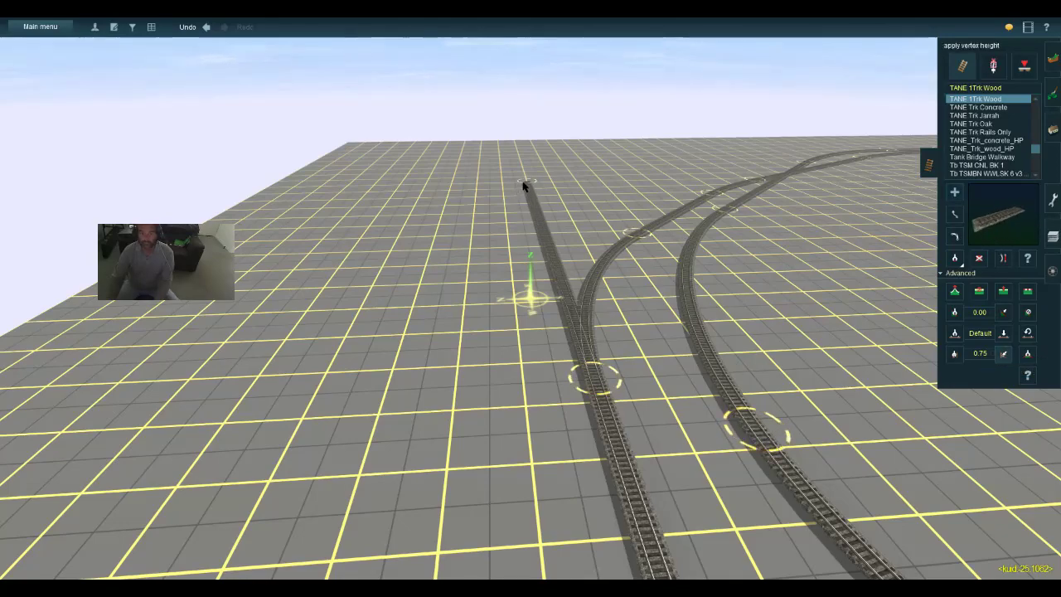
Examine the new spur from its open end back to where it splits from the outer bend beside the inner curve
{"action": "key", "text": "Up"}
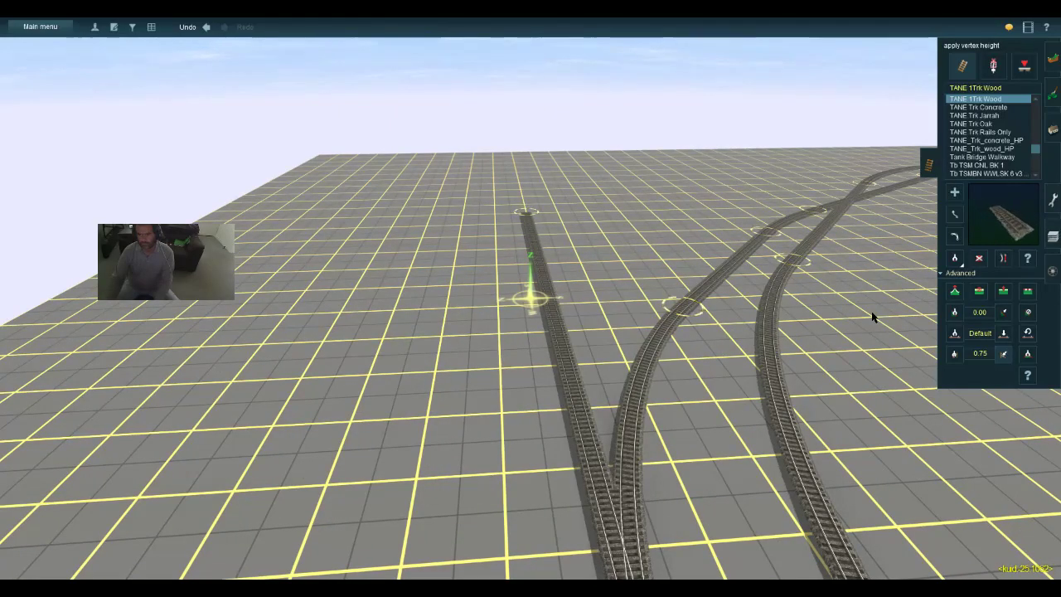
{"action": "key", "text": "Up"}
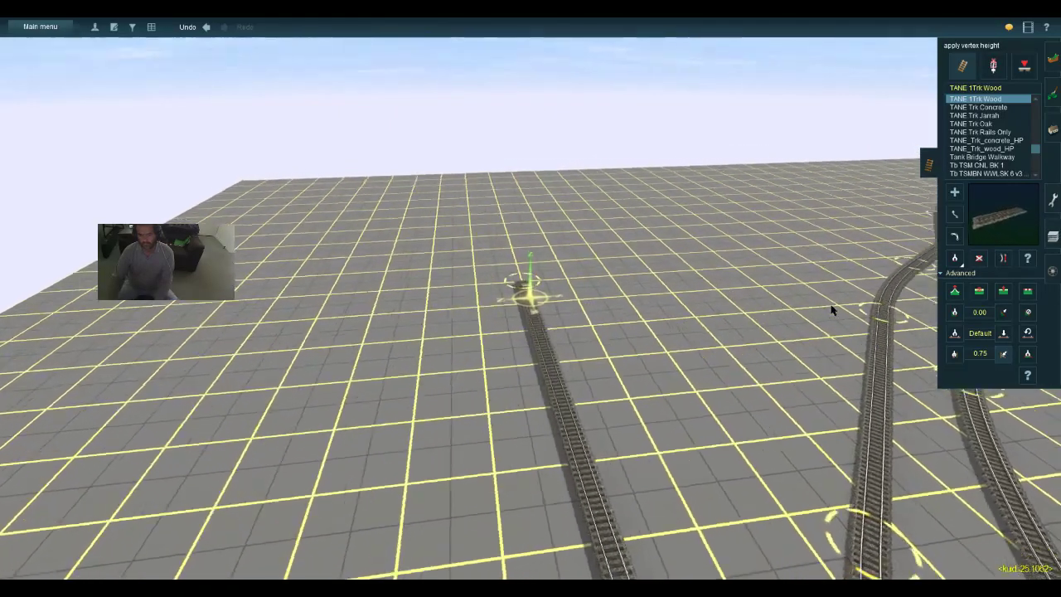
{"action": "key", "text": "Right"}
{"action": "key", "text": "a"}
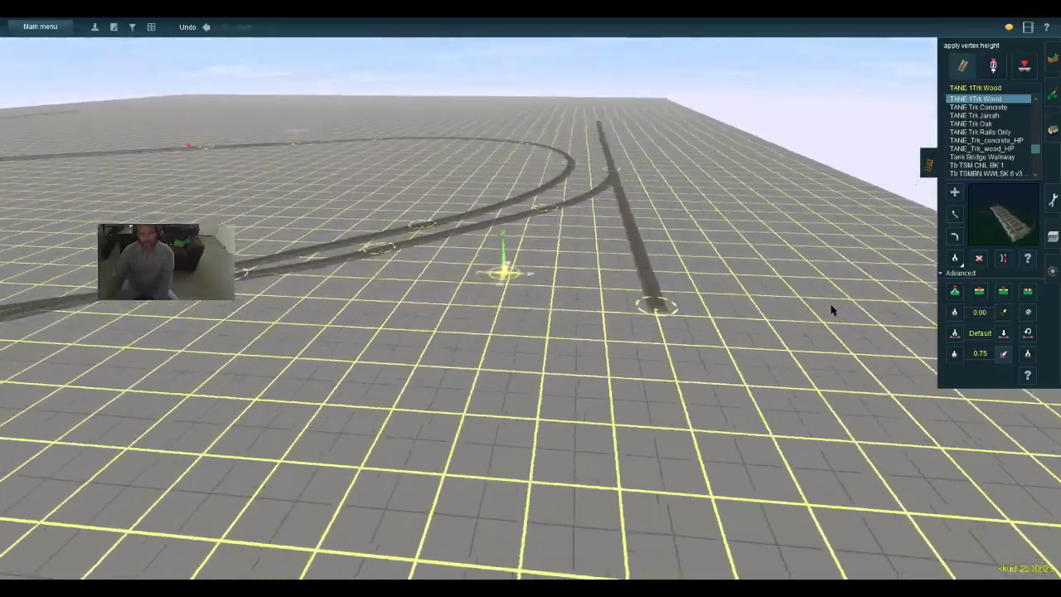
{"action": "key", "text": "w"}
{"action": "key", "text": "w"}
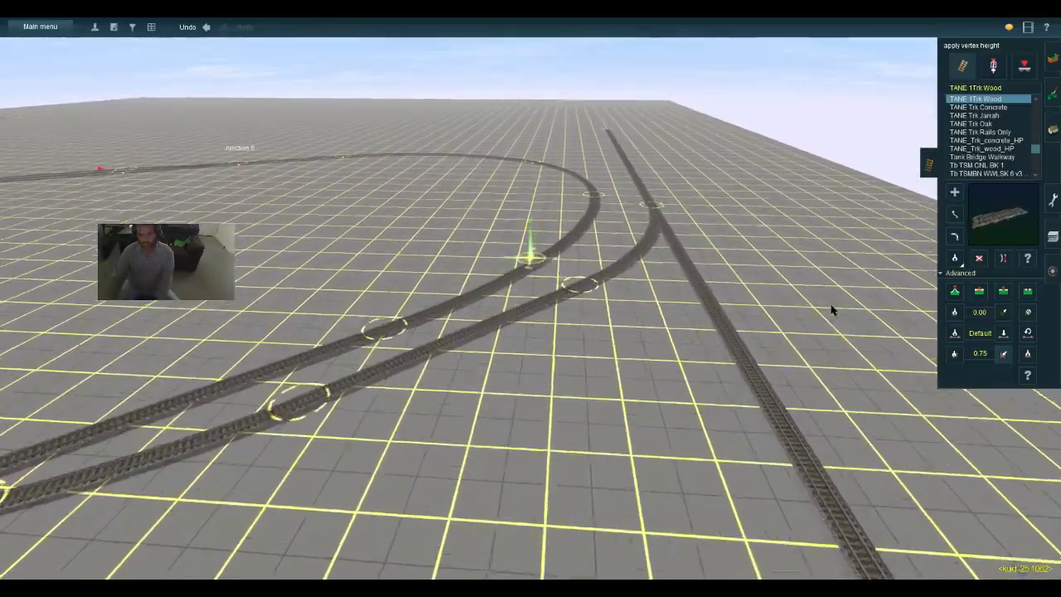
{"action": "key", "text": "w"}
{"action": "key", "text": "d"}
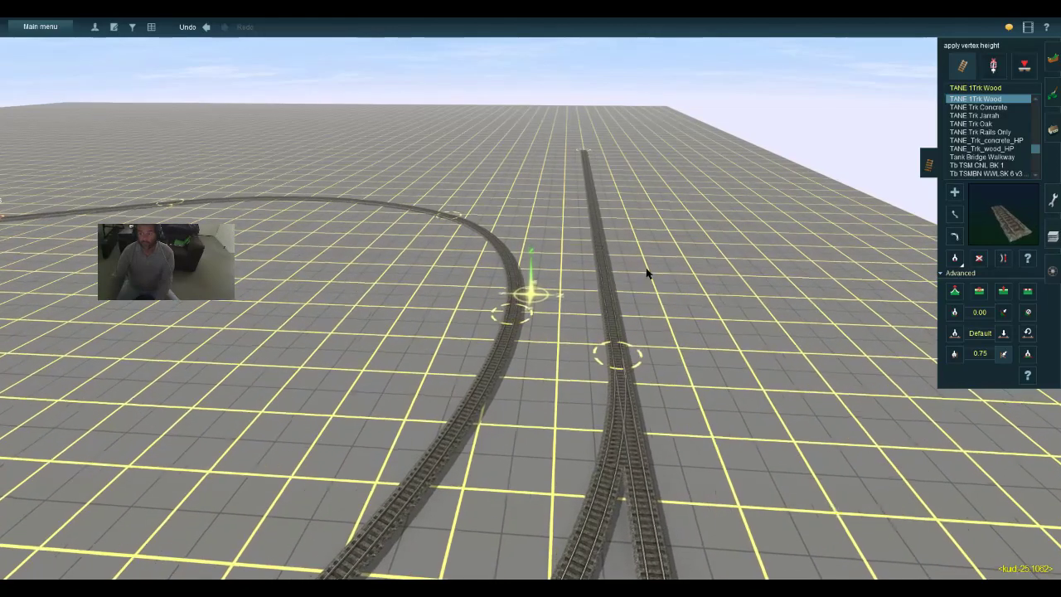
Place a Switchstand Short Frame 2 on the spline point where the spur and the outer curve meet the long straight
{"action": "left_click", "coordinate": [993, 66]}
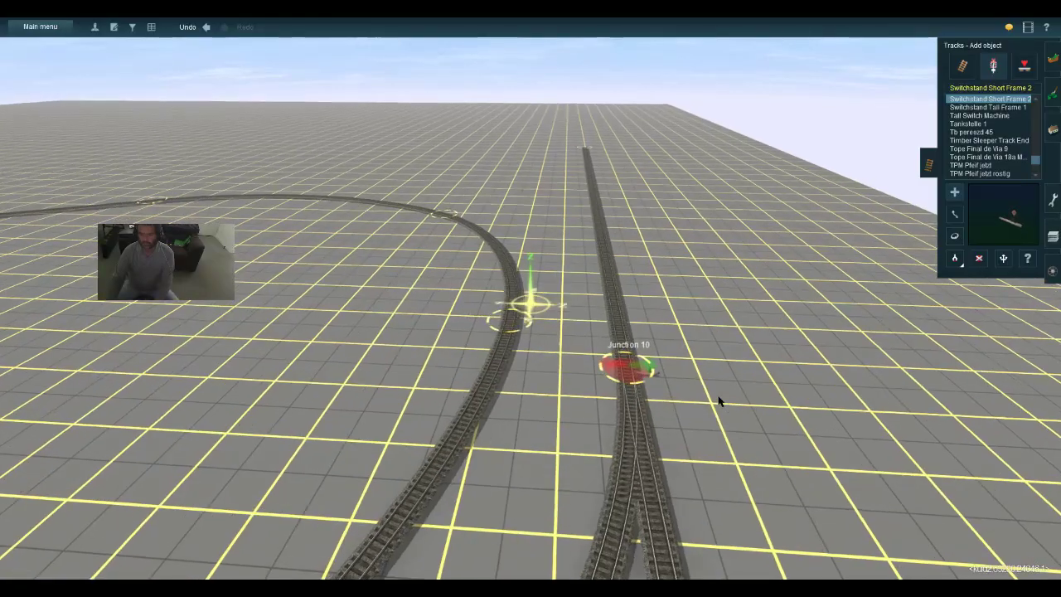
{"action": "key", "text": "s"}
{"action": "key", "text": "w"}
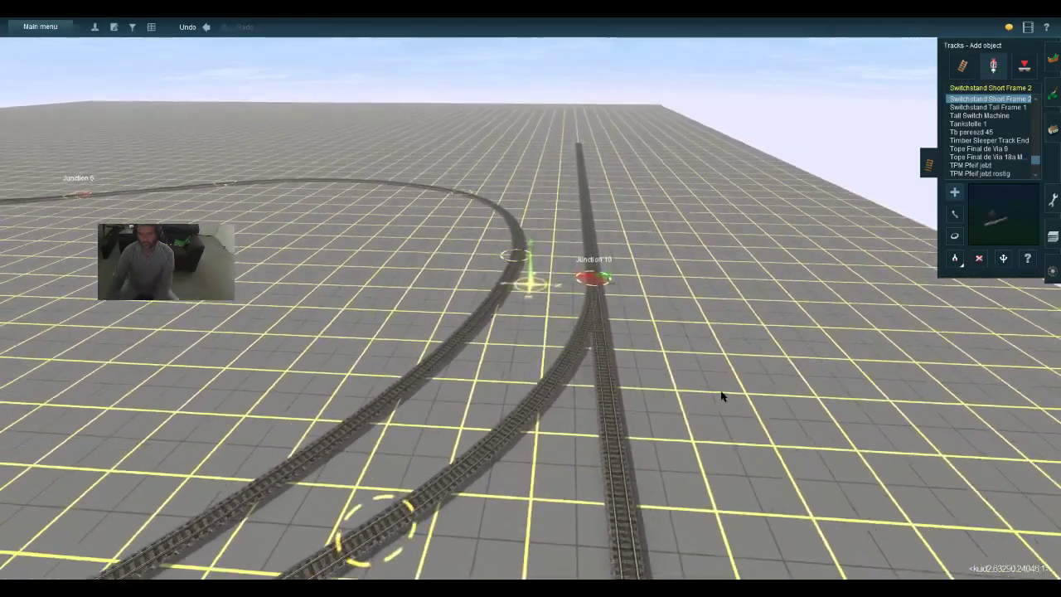
{"action": "key", "text": "w"}
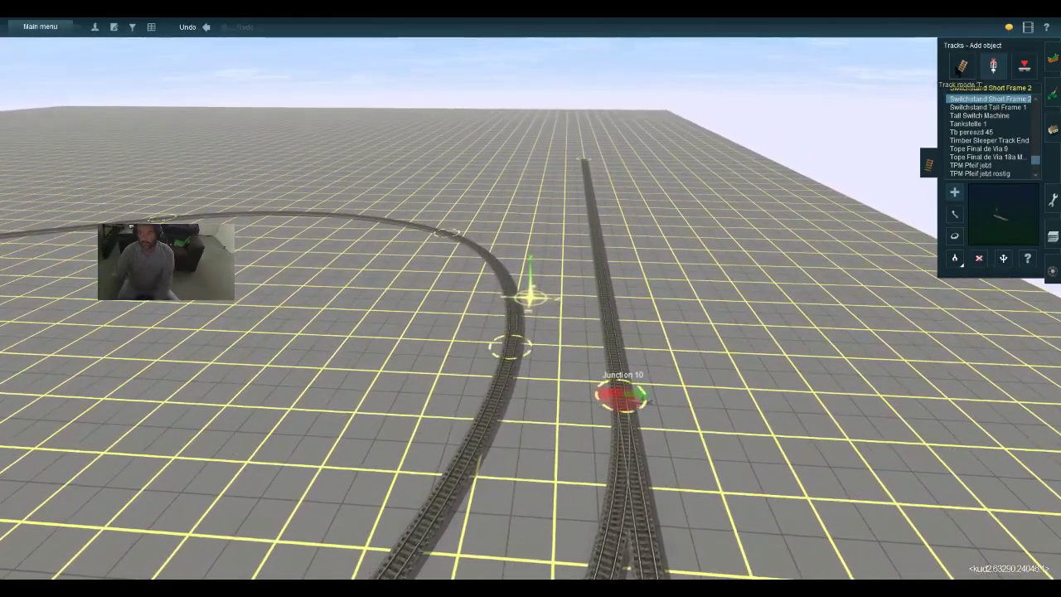
Return to track editing and examine the long straight from its far open end to Junction 10 and the spur beyond
{"action": "left_click", "coordinate": [958, 68]}
{"action": "key", "text": "w"}
{"action": "key", "text": "Right"}
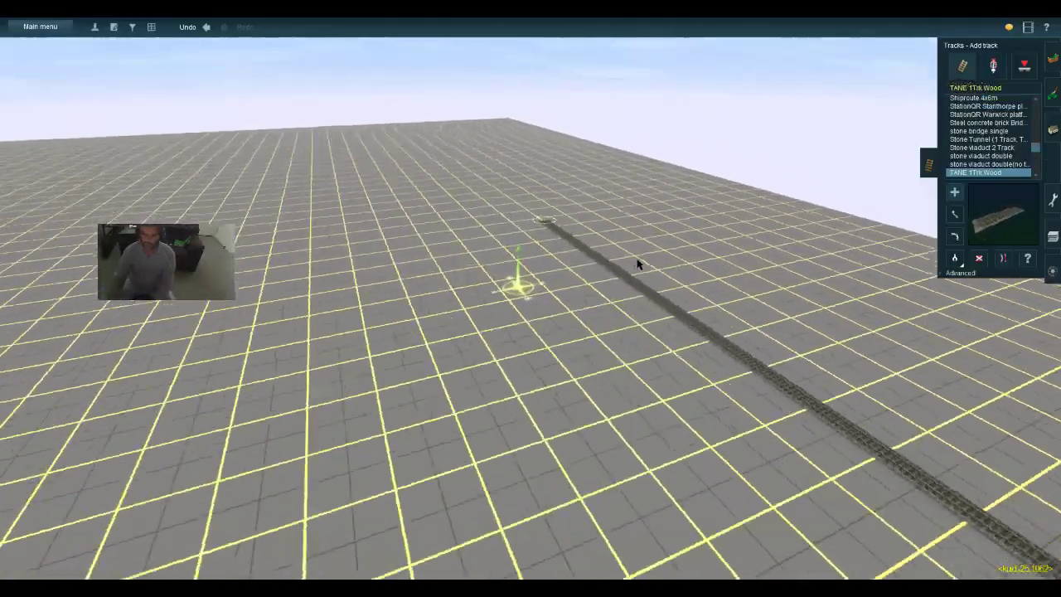
{"action": "key", "text": "Right"}
{"action": "key", "text": "a"}
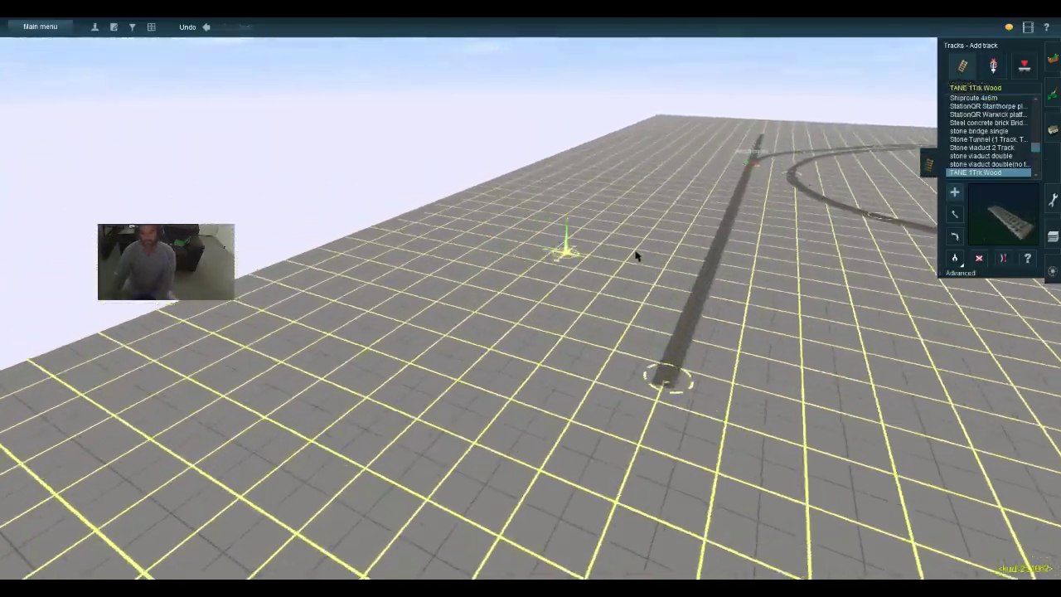
{"action": "key", "text": "w"}
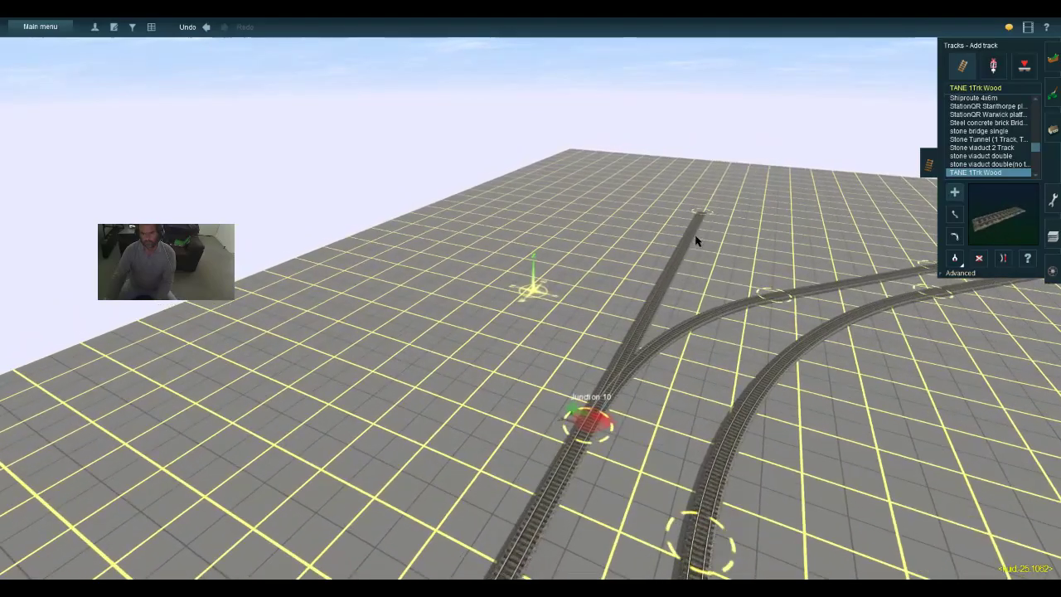
{"action": "key", "text": "w"}
{"action": "key", "text": "s"}
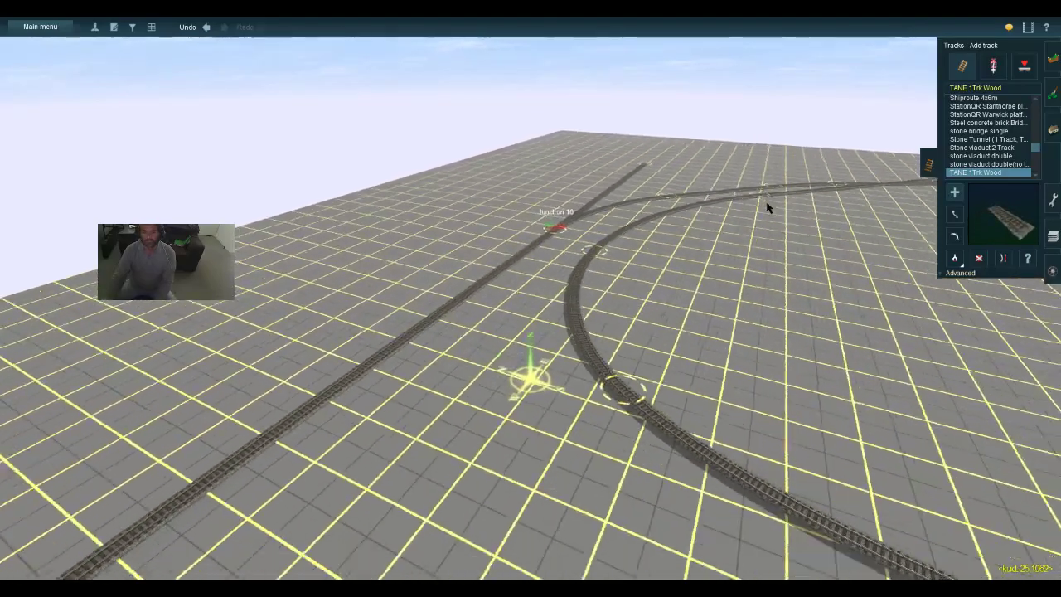
{"action": "key", "text": "a"}
{"action": "key", "text": "Left"}
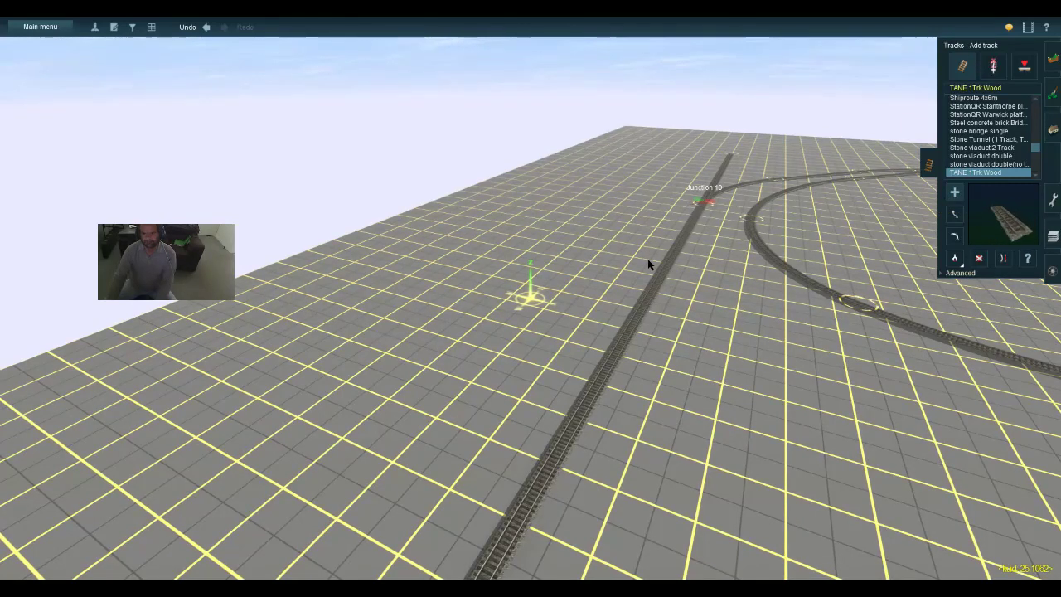
Insert a spline point partway along the long straight, between Junction 10 and its far open end
{"action": "left_click", "coordinate": [962, 273]}
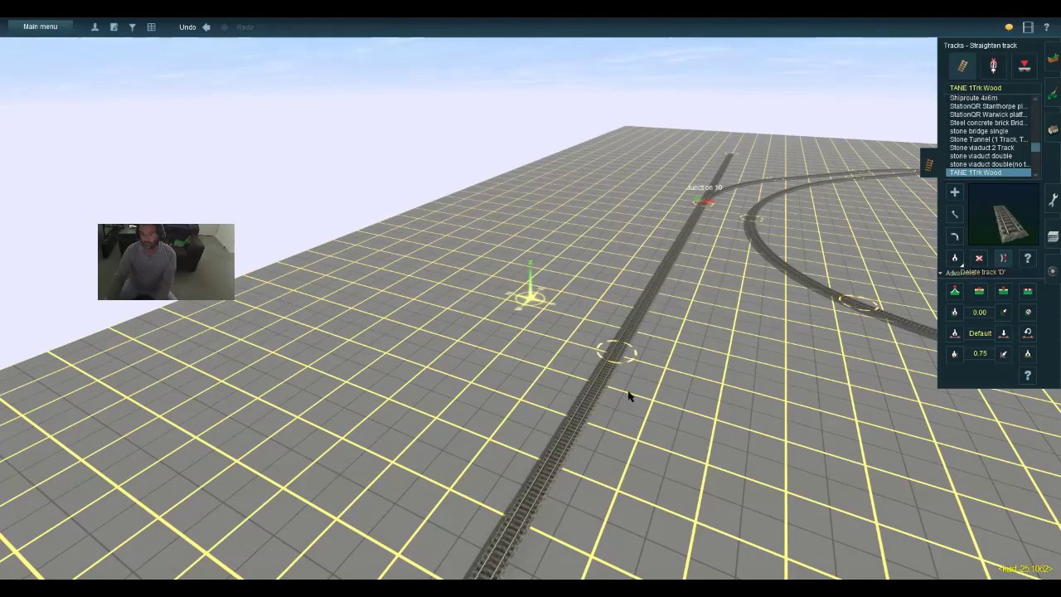
{"action": "key", "text": "Up"}
{"action": "key", "text": "Right"}
{"action": "key", "text": "Down"}
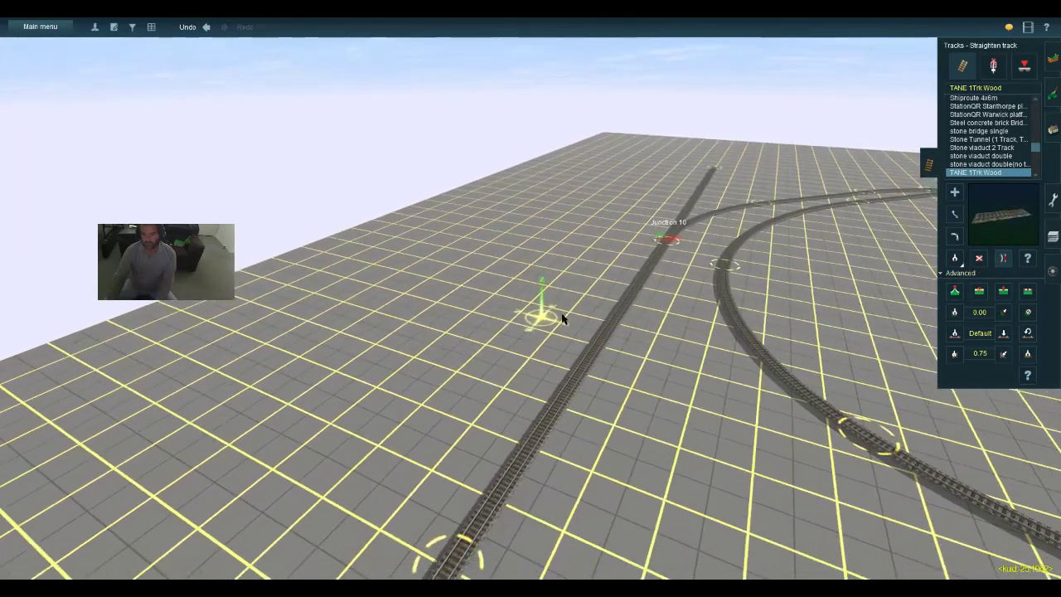
{"action": "right_click_drag", "start_coordinate": [578, 349], "coordinate": [577, 347]}
Delete the section of the long straight beyond the inserted spline point, leaving a shorter stub at Junction 10
{"action": "key", "text": "Down"}
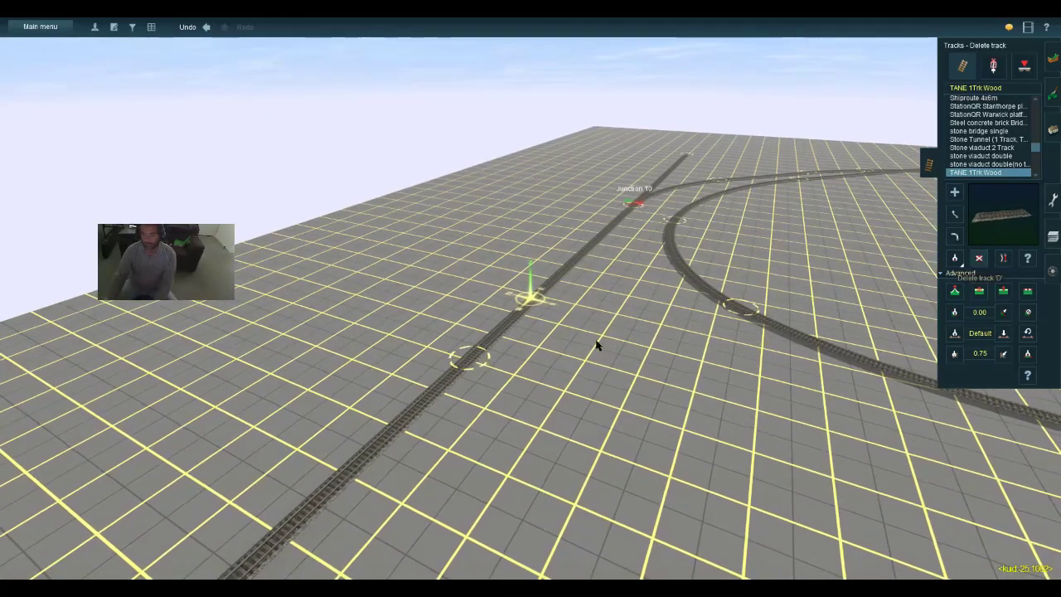
{"action": "key", "text": "Up"}
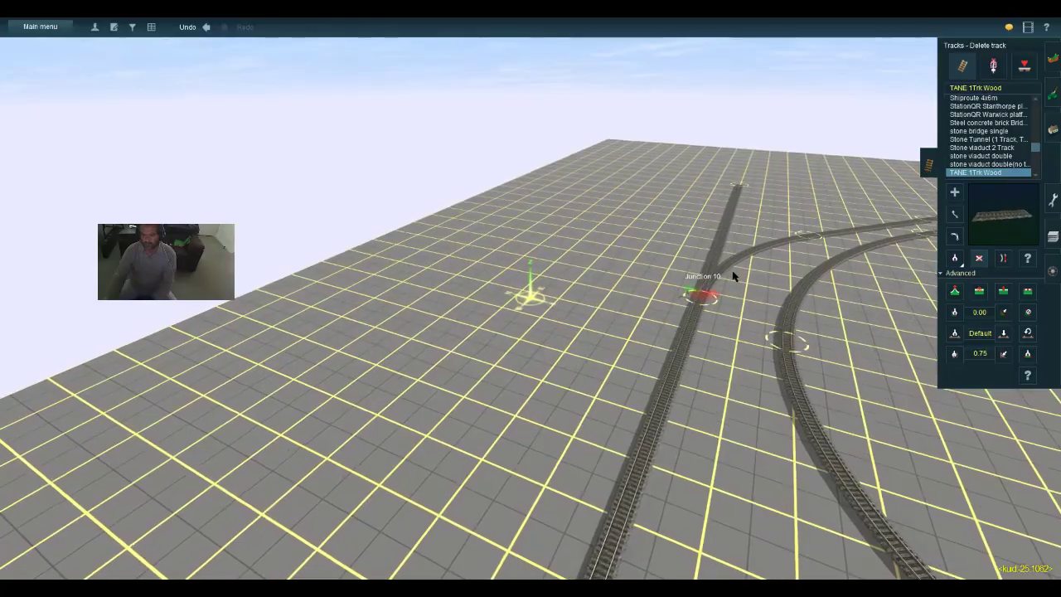
{"action": "key", "text": "Up"}
{"action": "key", "text": "Right"}
{"action": "key", "text": "Up"}
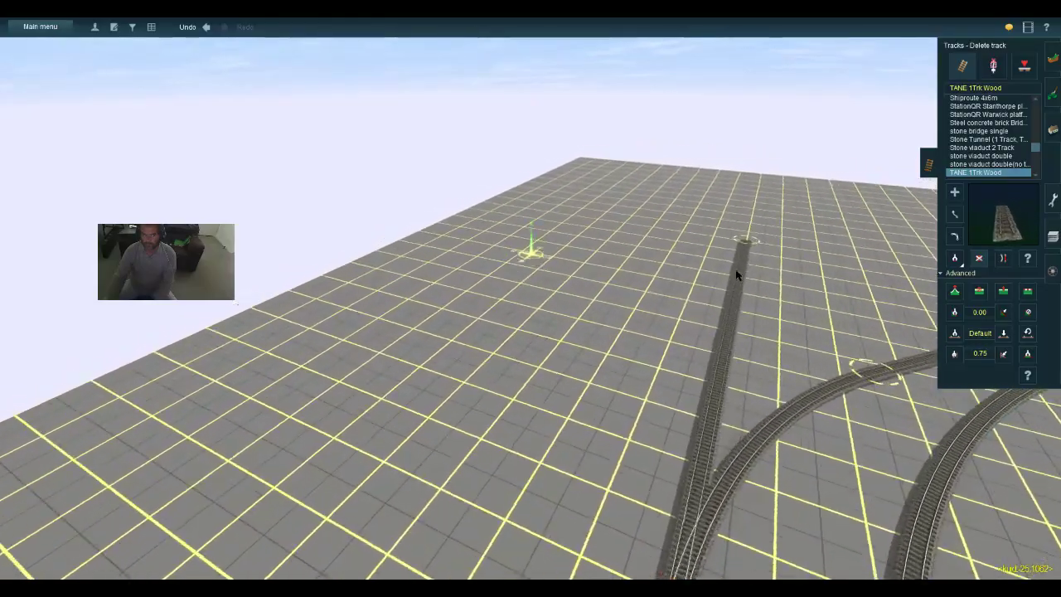
{"action": "key", "text": "Down"}
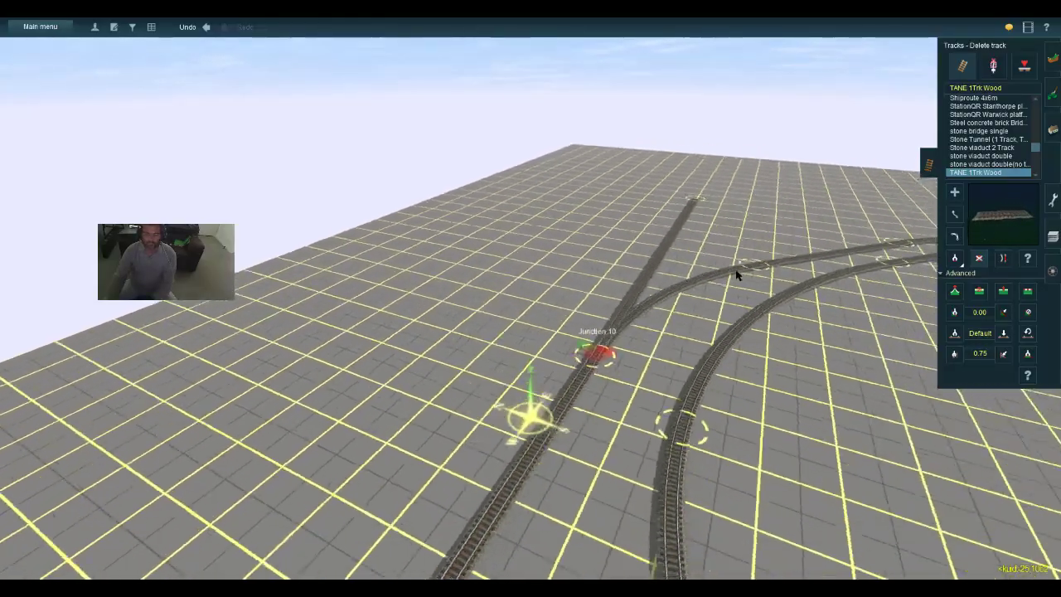
{"action": "key", "text": "Left"}
{"action": "key", "text": "Up"}
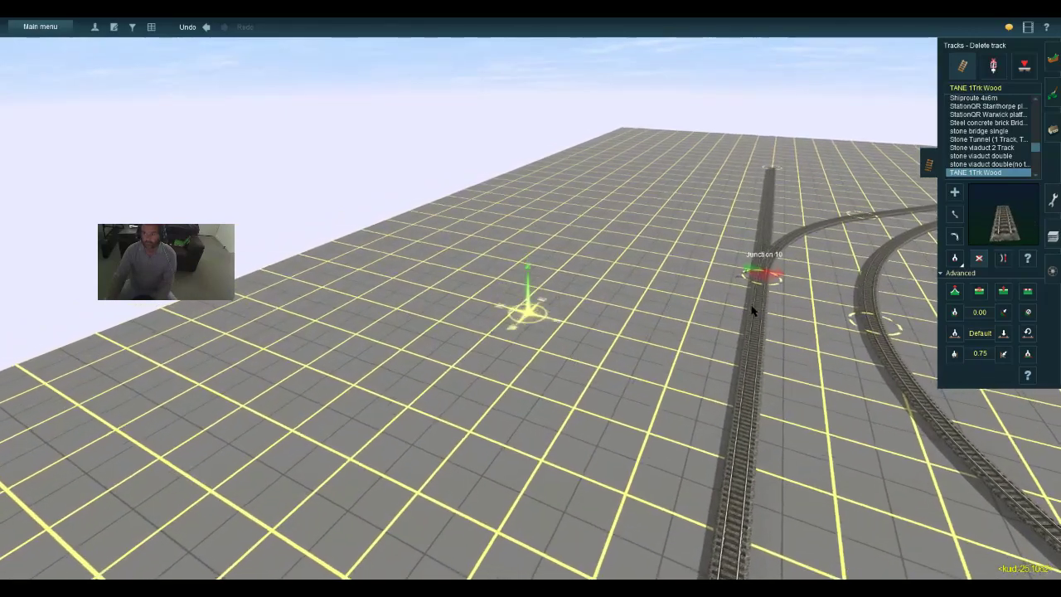
{"action": "key", "text": "Down"}
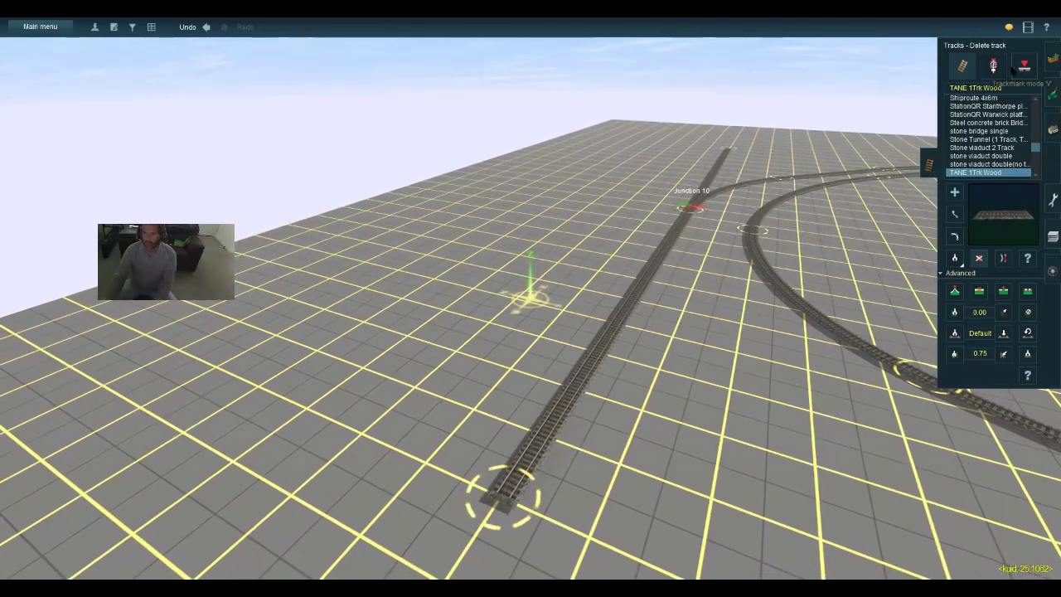
Place a TTR trackend 1 rusty at the open end of the shortened straight and another at the spur's open end
{"action": "left_click", "coordinate": [997, 70]}
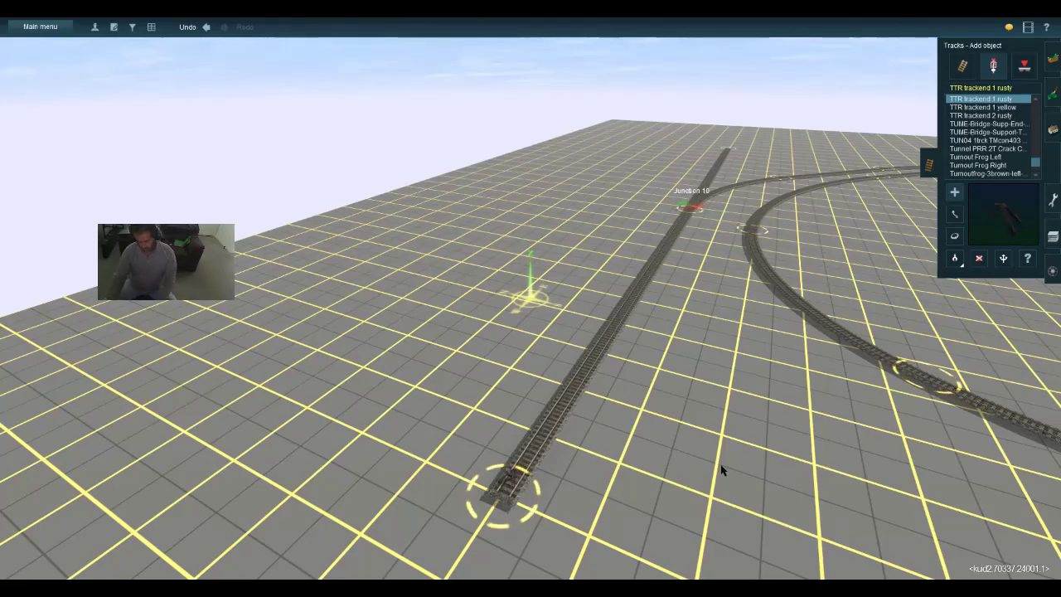
{"action": "key", "text": "w"}
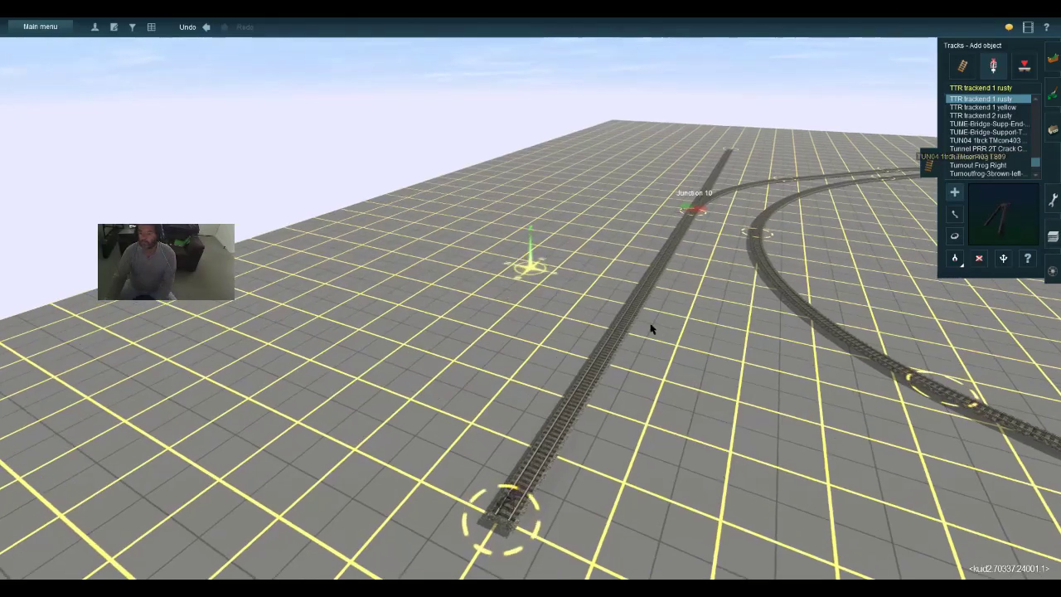
{"action": "key", "text": "d"}
{"action": "key", "text": "Up"}
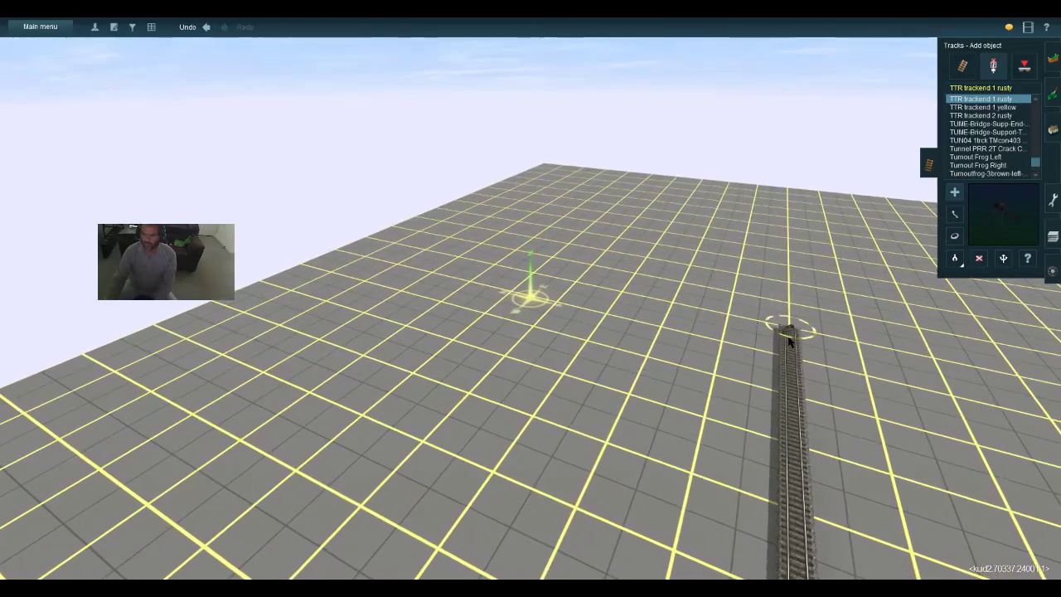
{"action": "key", "text": "Down"}
{"action": "key", "text": "Left"}
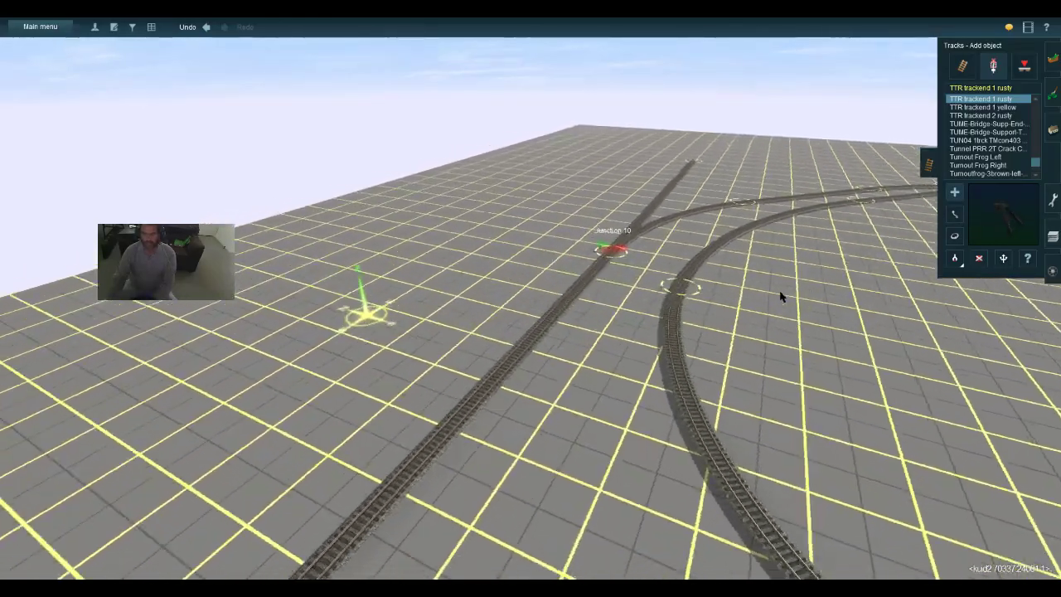
{"action": "key", "text": "Up"}
{"action": "key", "text": "Right"}
{"action": "key", "text": "Up"}
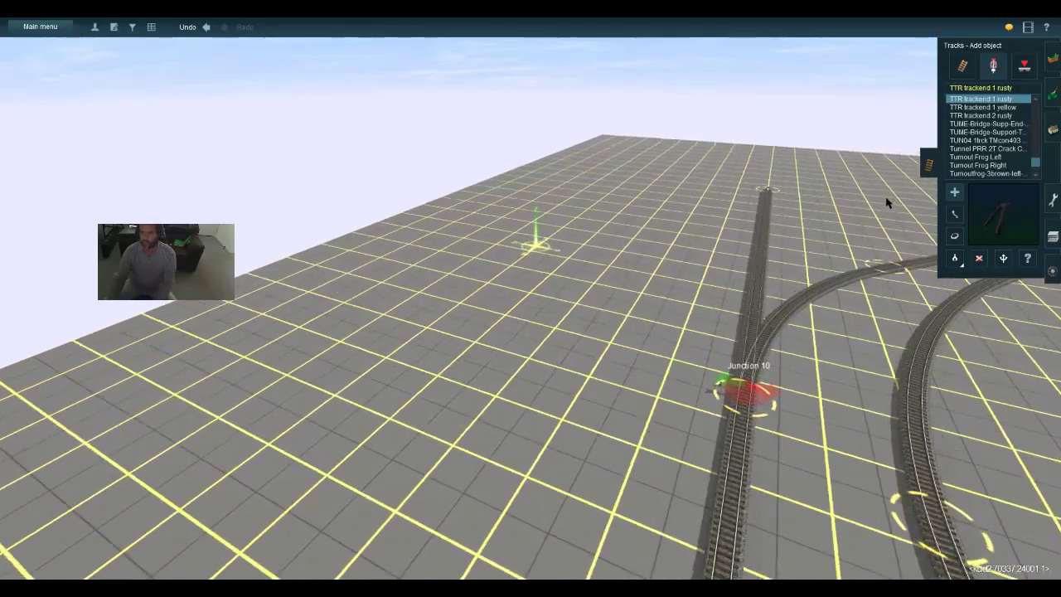
{"action": "key", "text": "Up"}
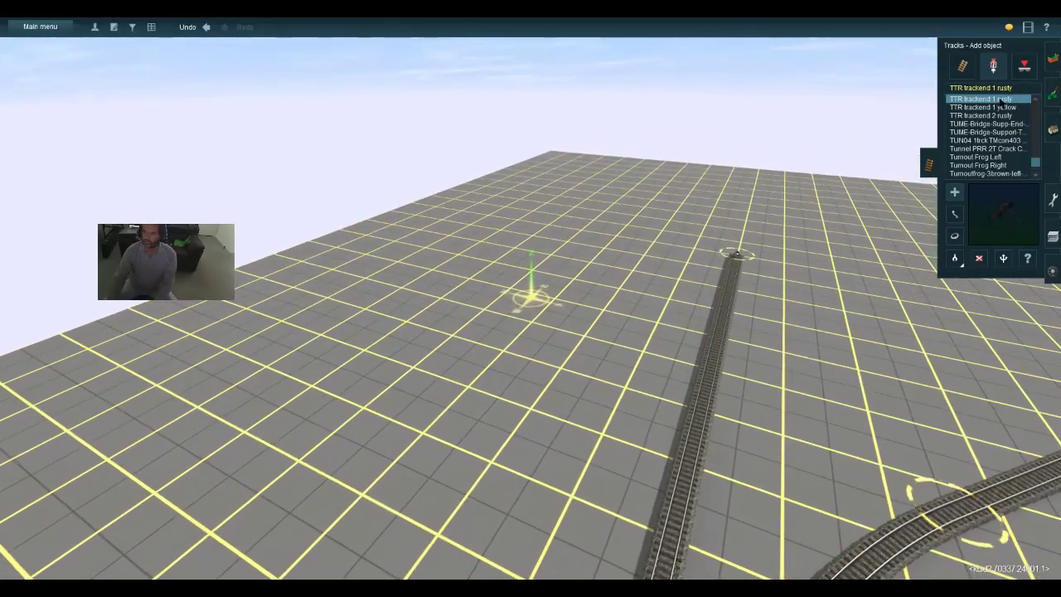
Examine the trackend buffer's orientation at the open end of the straight branch from Junction 10, from both directions
{"action": "key", "text": "Right"}
{"action": "key", "text": "Up"}
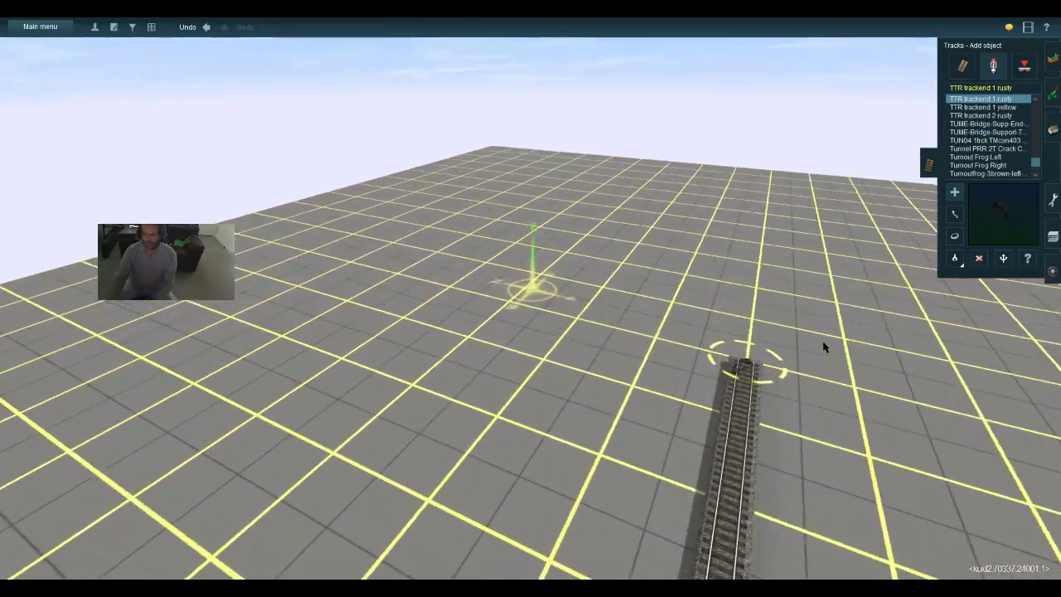
{"action": "key", "text": "Down"}
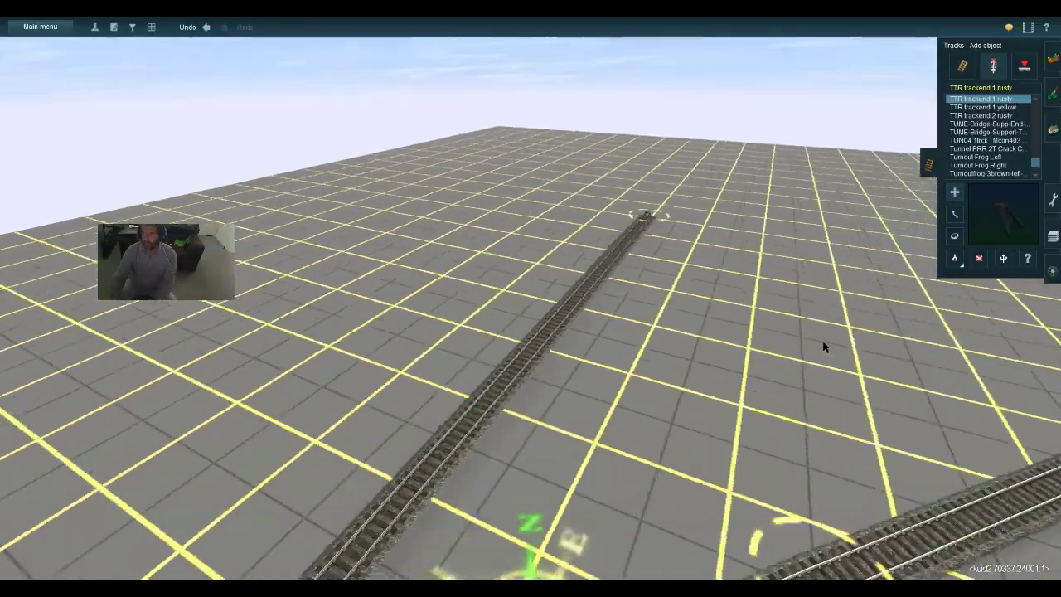
{"action": "key", "text": "Left"}
{"action": "key", "text": "Down"}
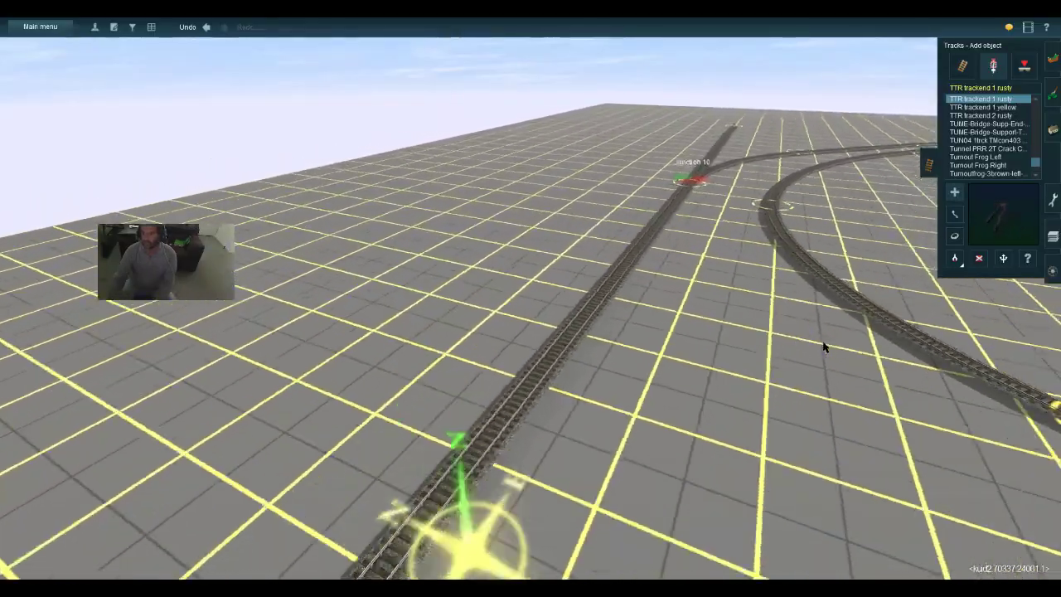
{"action": "key", "text": "Left"}
{"action": "key", "text": "Up"}
{"action": "key", "text": "Up"}
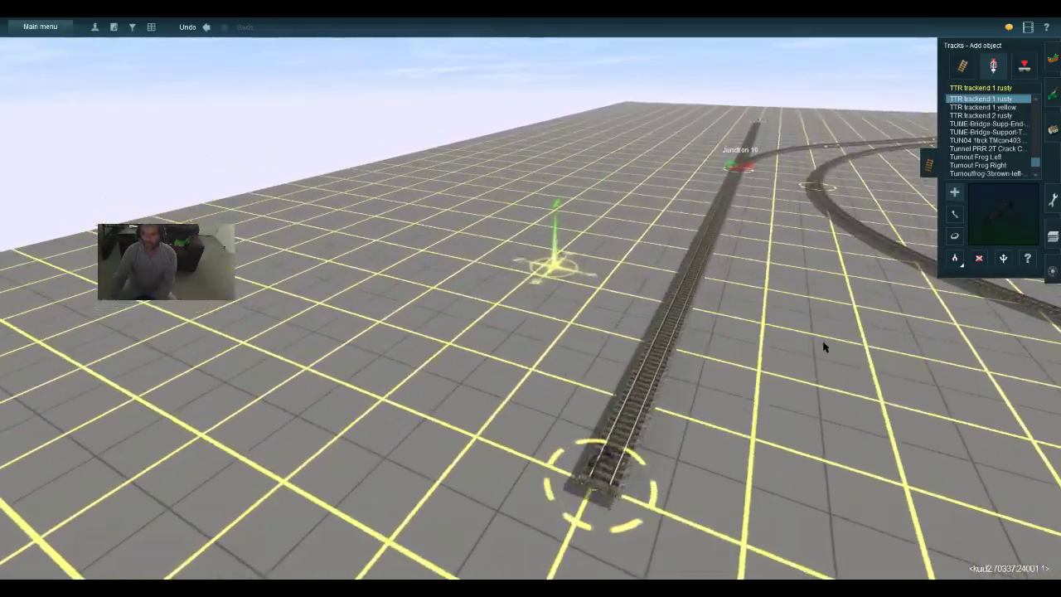
{"action": "key", "text": "Down"}
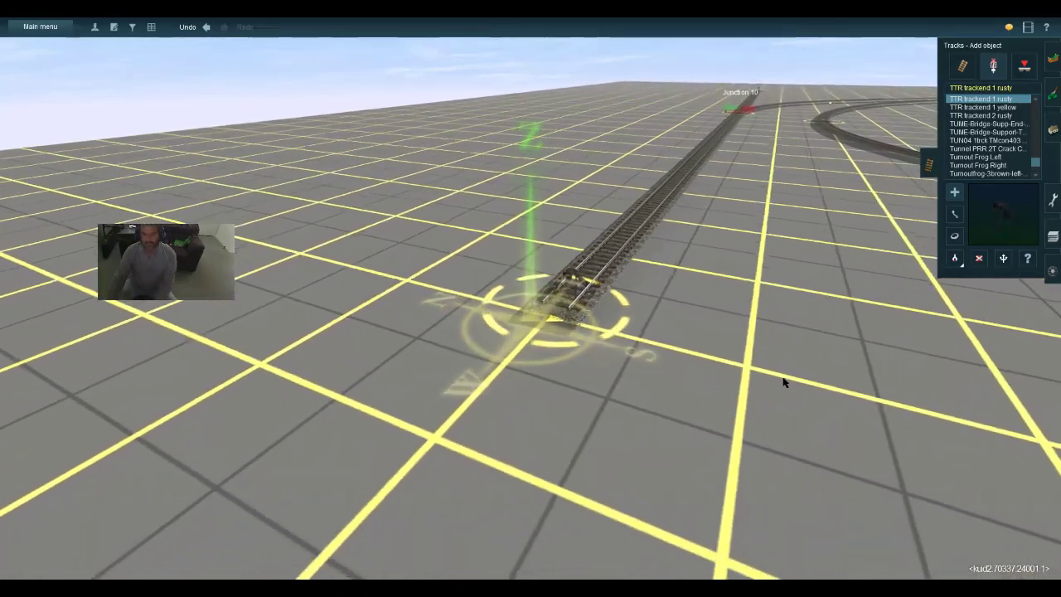
{"action": "key", "text": "Up"}
{"action": "key", "text": "Down"}
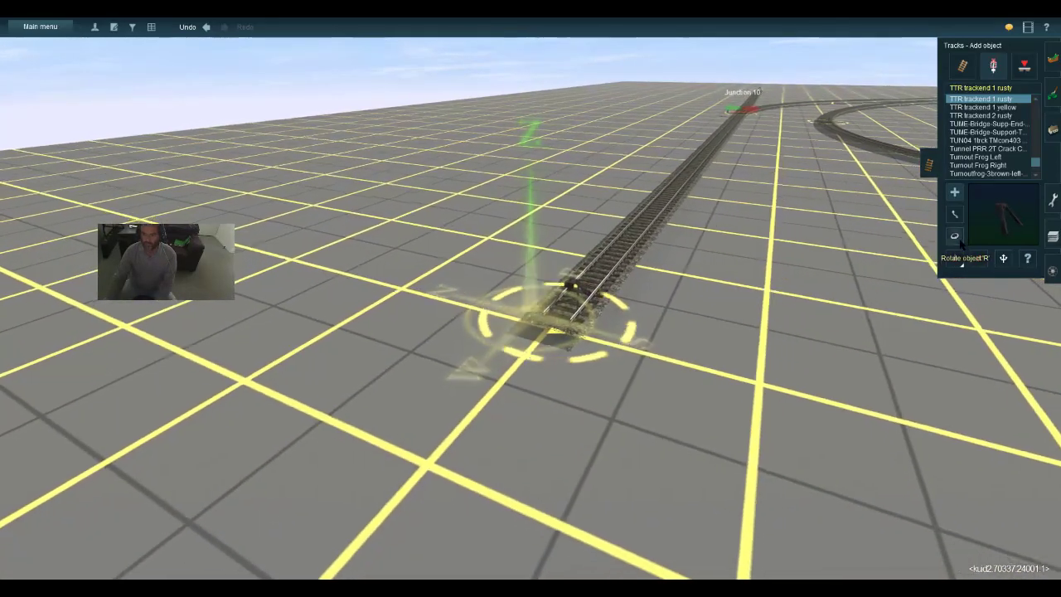
Try to rotate the trackend buffer at the branch's open end and check how it faces the track
{"action": "left_click", "coordinate": [954, 237]}
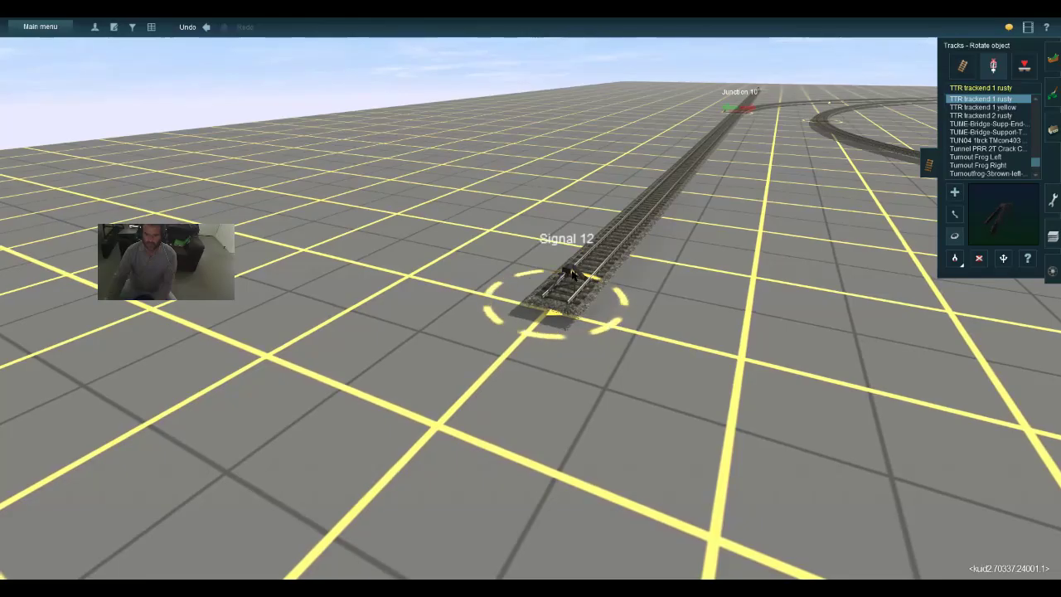
{"action": "key", "text": "Up"}
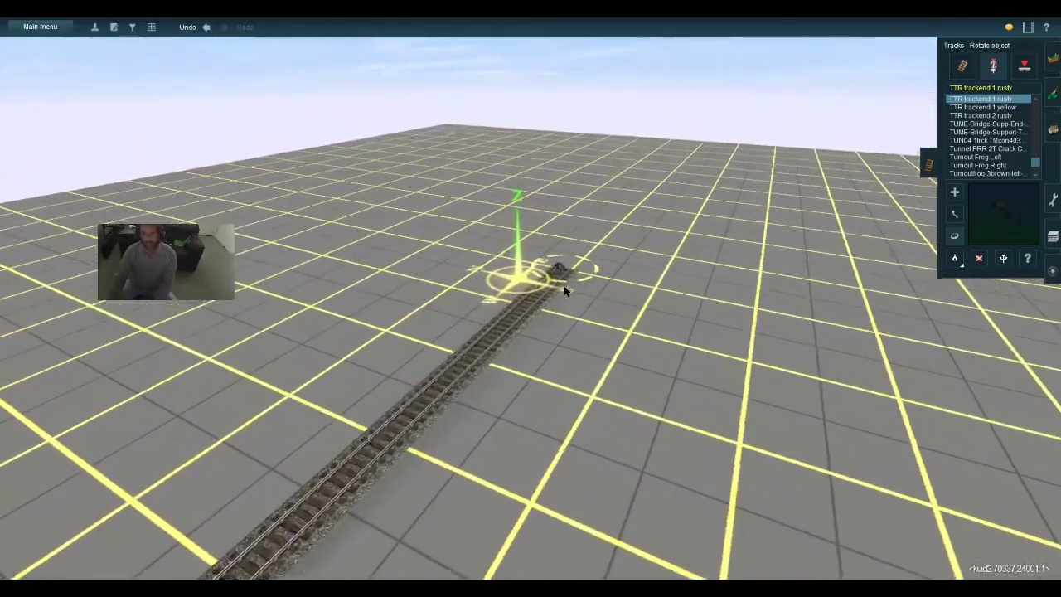
{"action": "key", "text": "Left"}
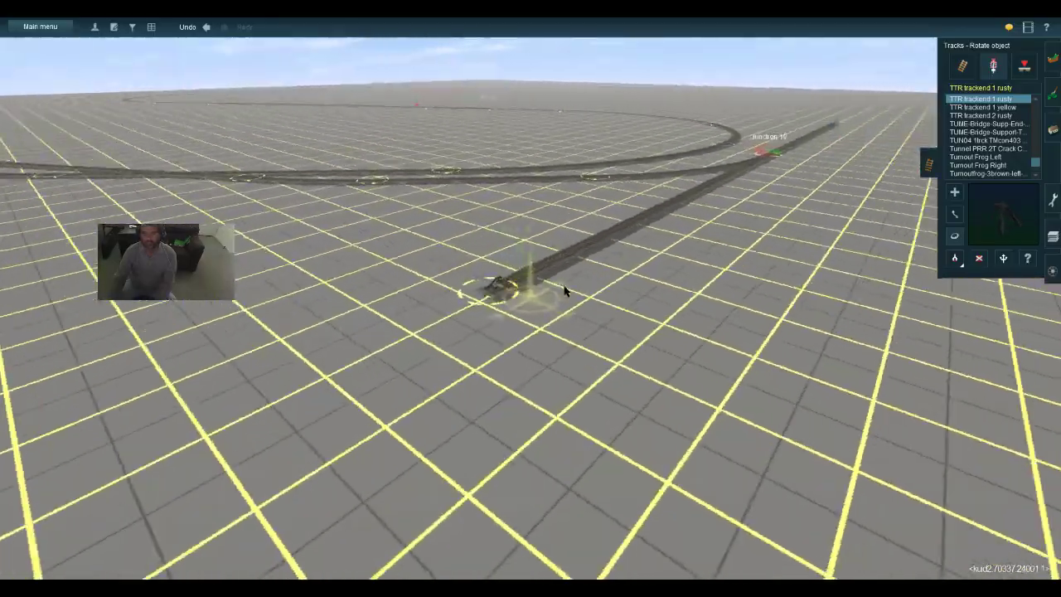
{"action": "key", "text": "Left"}
Place a Track Marker on the straight branch between Junction 10 and its trackend buffer, and name it Industry A
{"action": "key", "text": "w"}
{"action": "key", "text": "a"}
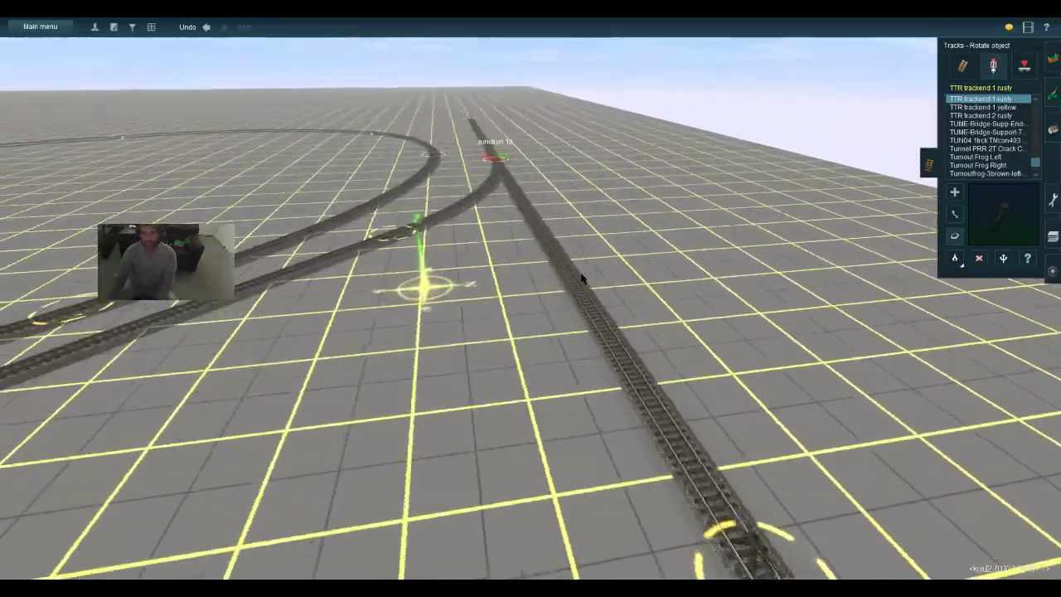
{"action": "key", "text": "w"}
{"action": "key", "text": "w"}
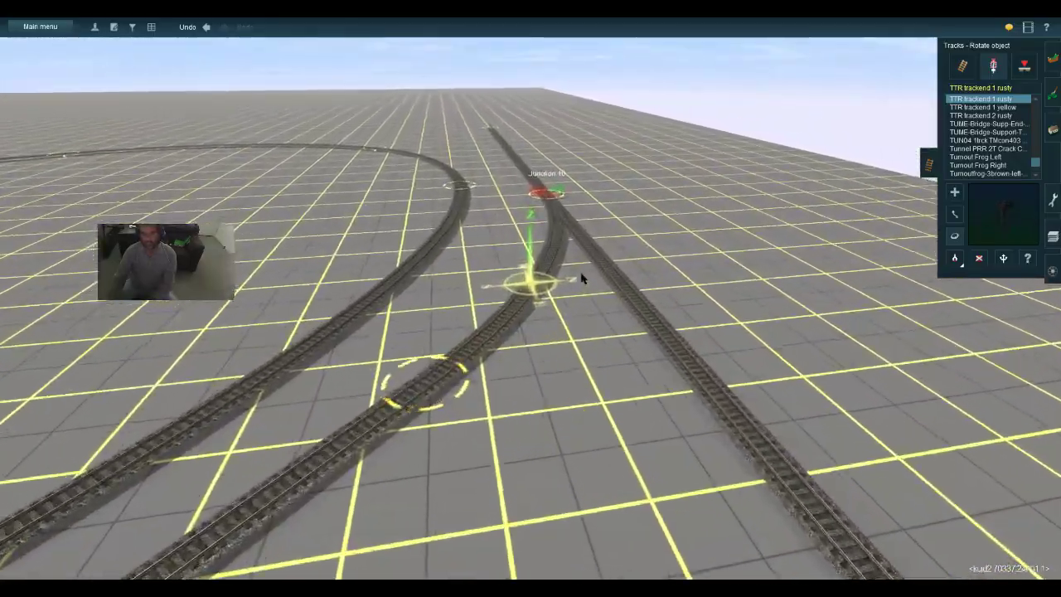
{"action": "key", "text": "s"}
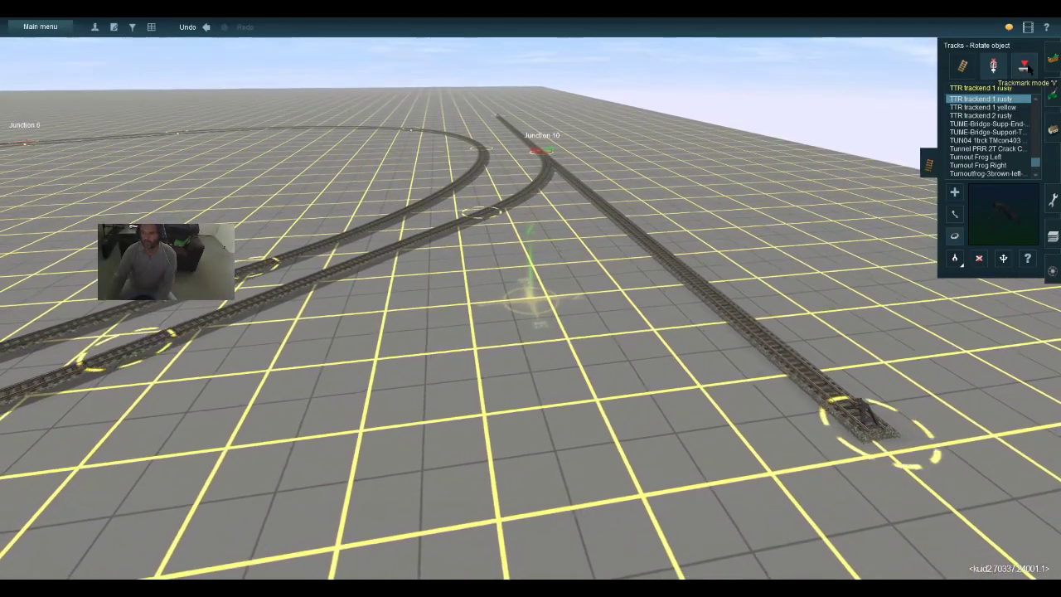
{"action": "left_click", "coordinate": [1024, 66]}
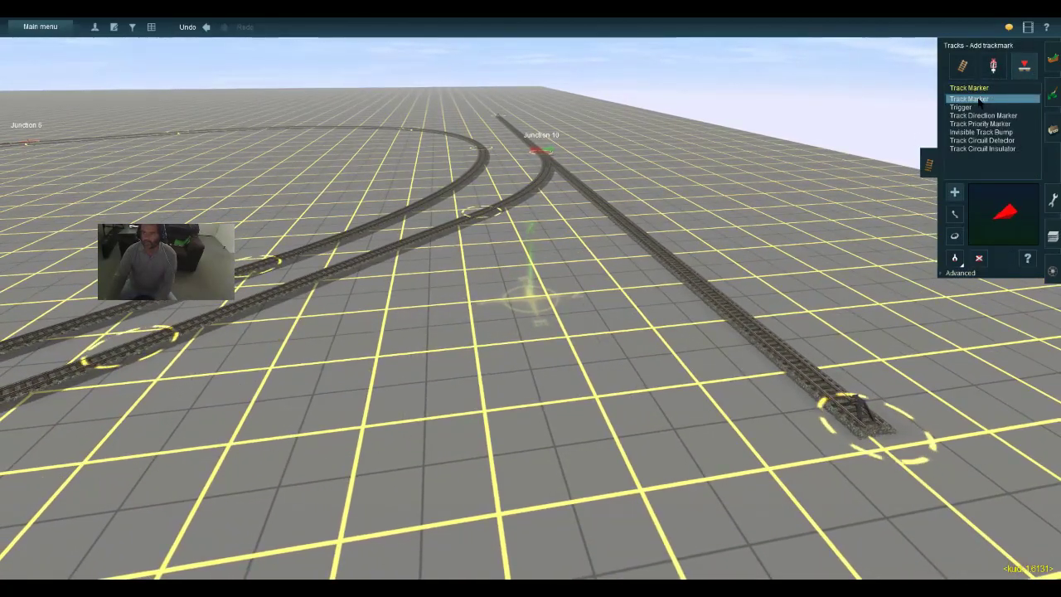
{"action": "left_click", "coordinate": [677, 273]}
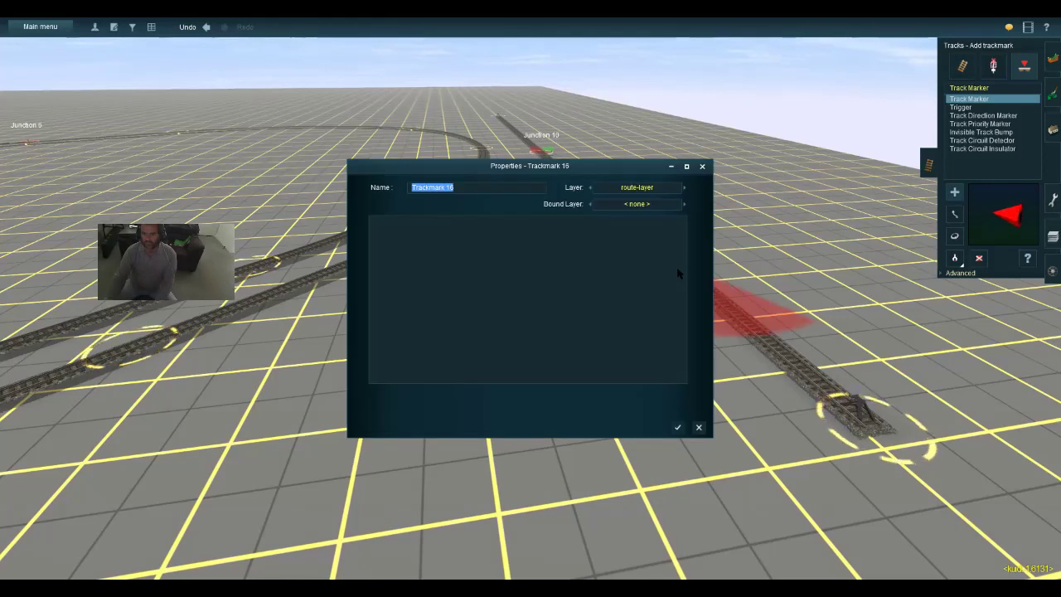
{"action": "left_click", "coordinate": [491, 189]}
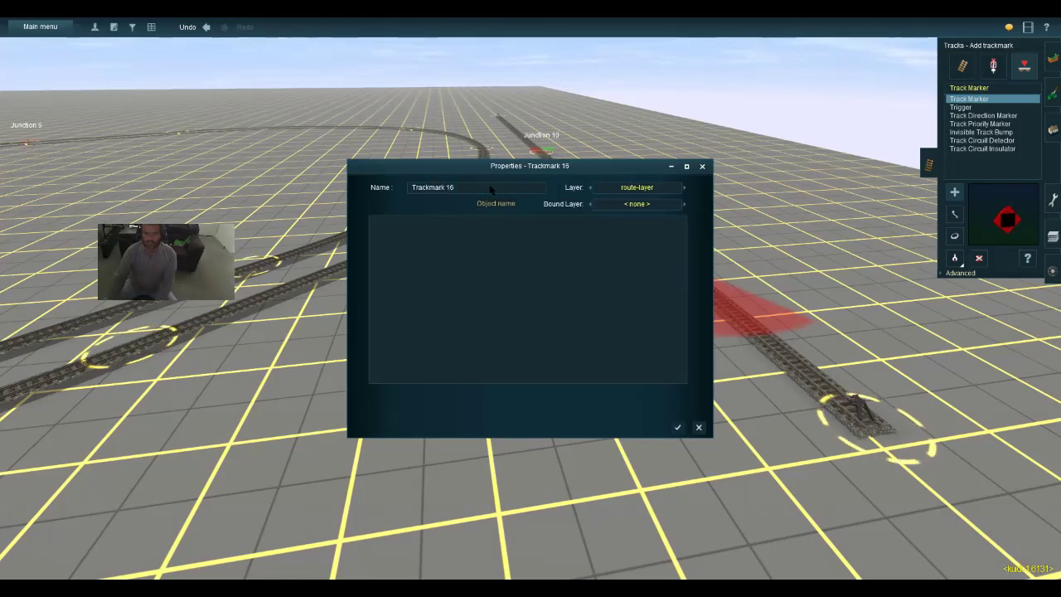
{"action": "left_click", "coordinate": [405, 214]}
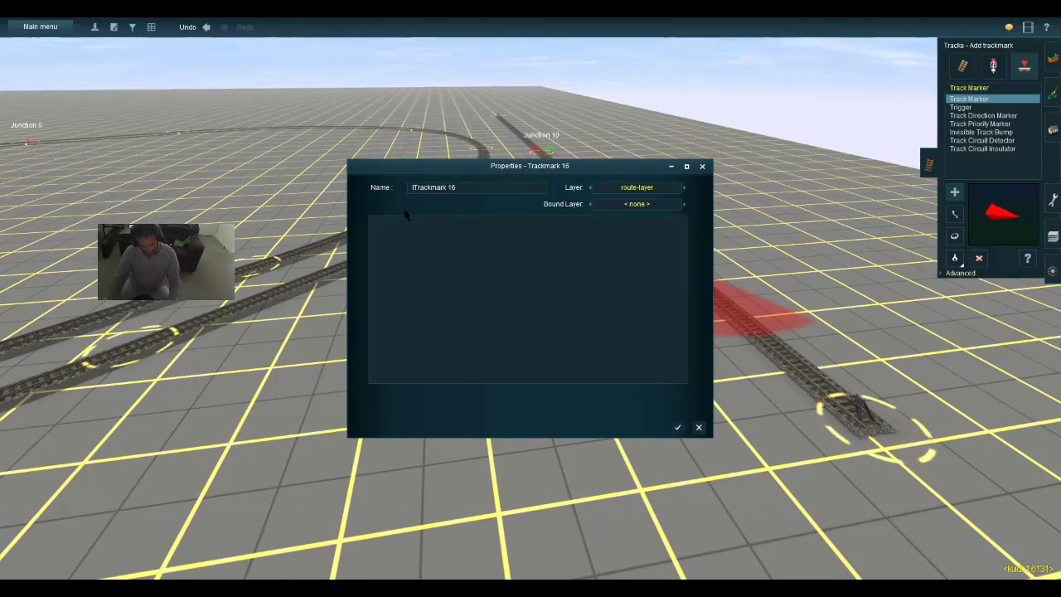
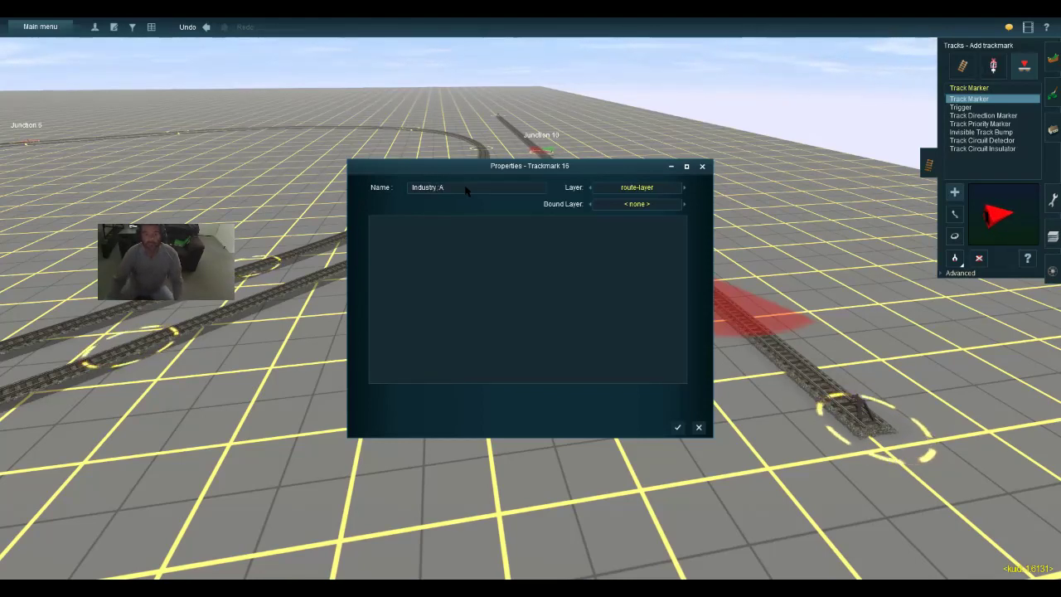
{"action": "left_click", "coordinate": [678, 428]}
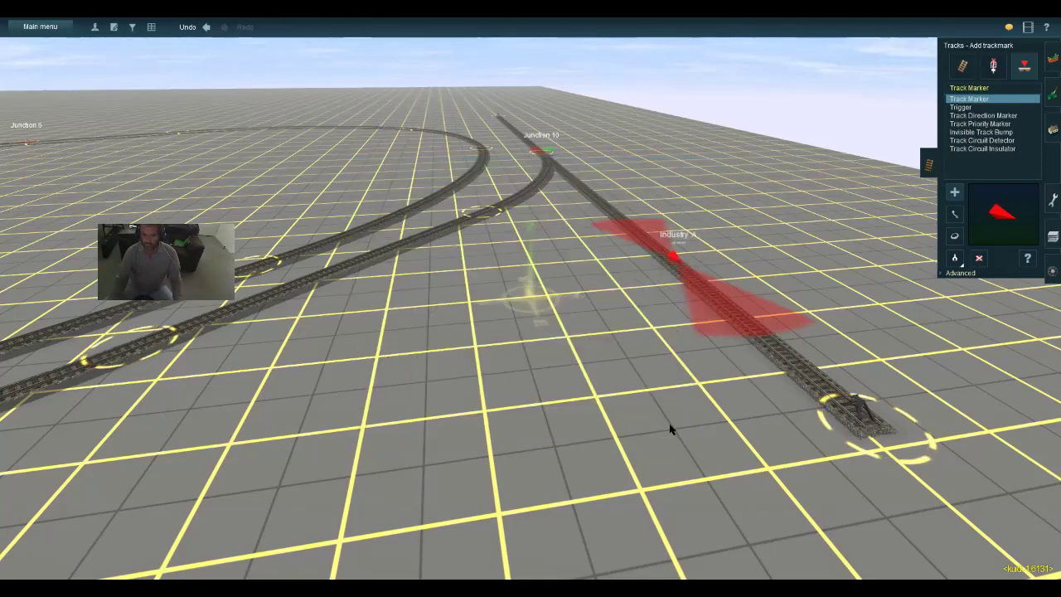
Return to track editing and survey the layout from Junction 10 around the curves to the parallel tracks beyond Junction 2
{"action": "key", "text": "Left"}
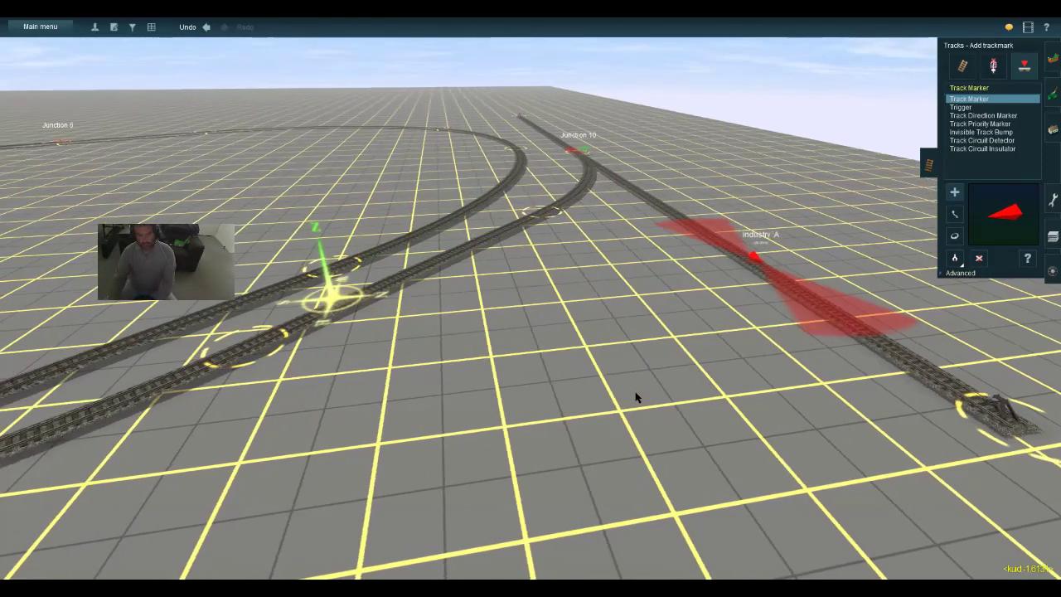
{"action": "key", "text": "Up"}
{"action": "key", "text": "Right"}
{"action": "key", "text": "Up"}
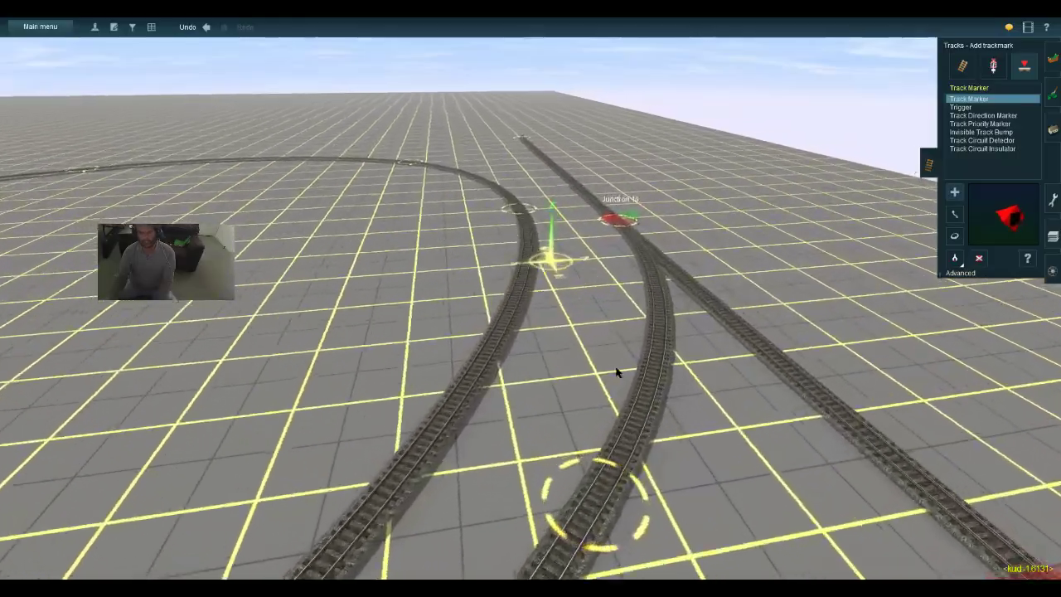
{"action": "left_click", "coordinate": [962, 67]}
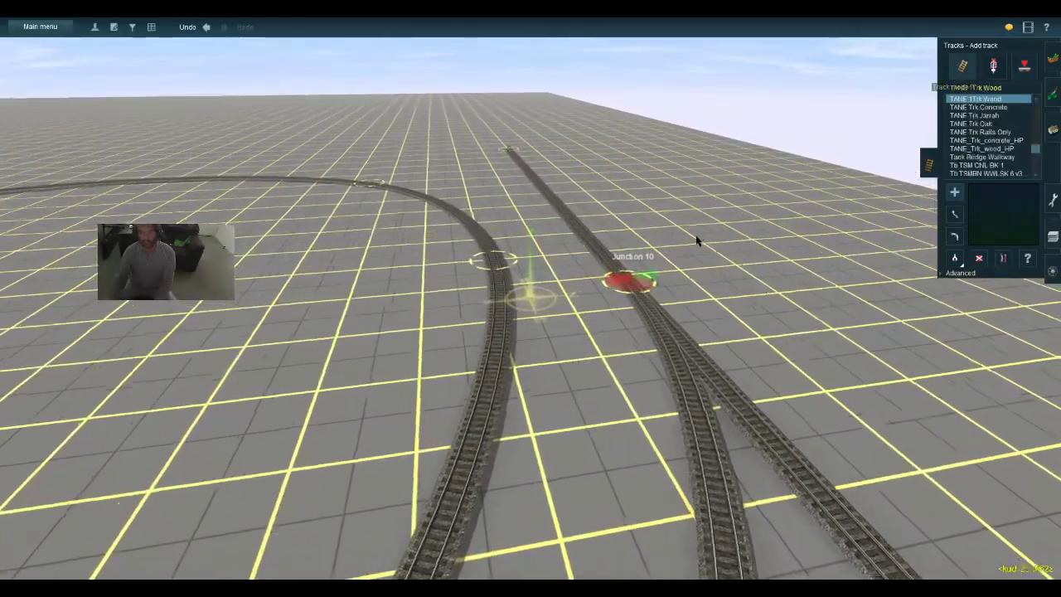
{"action": "key", "text": "Left"}
{"action": "key", "text": "Left"}
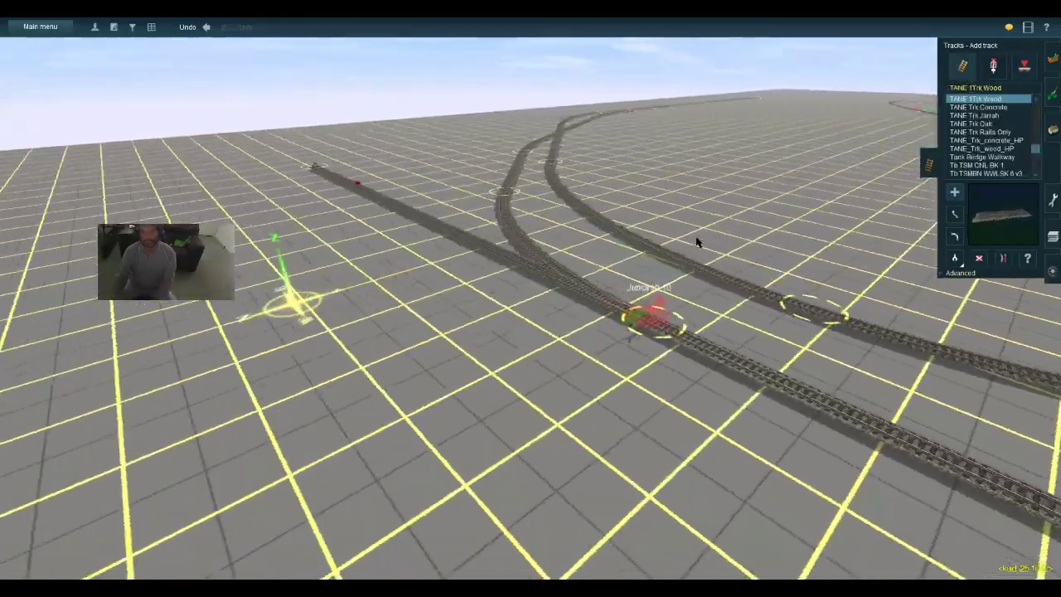
{"action": "key", "text": "Up"}
{"action": "key", "text": "Right"}
{"action": "key", "text": "Up"}
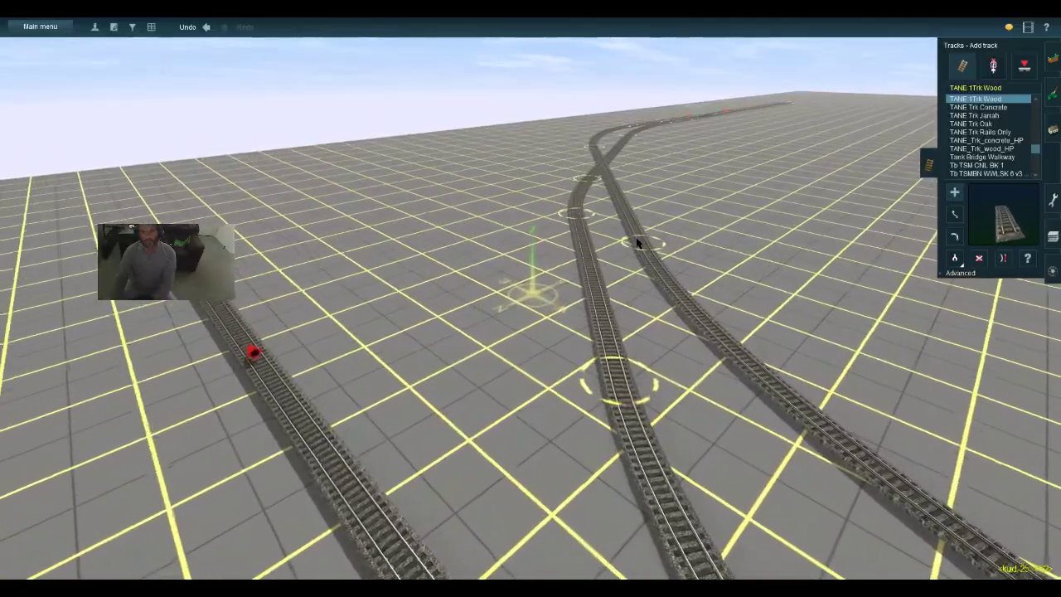
{"action": "key", "text": "Up"}
{"action": "key", "text": "Right"}
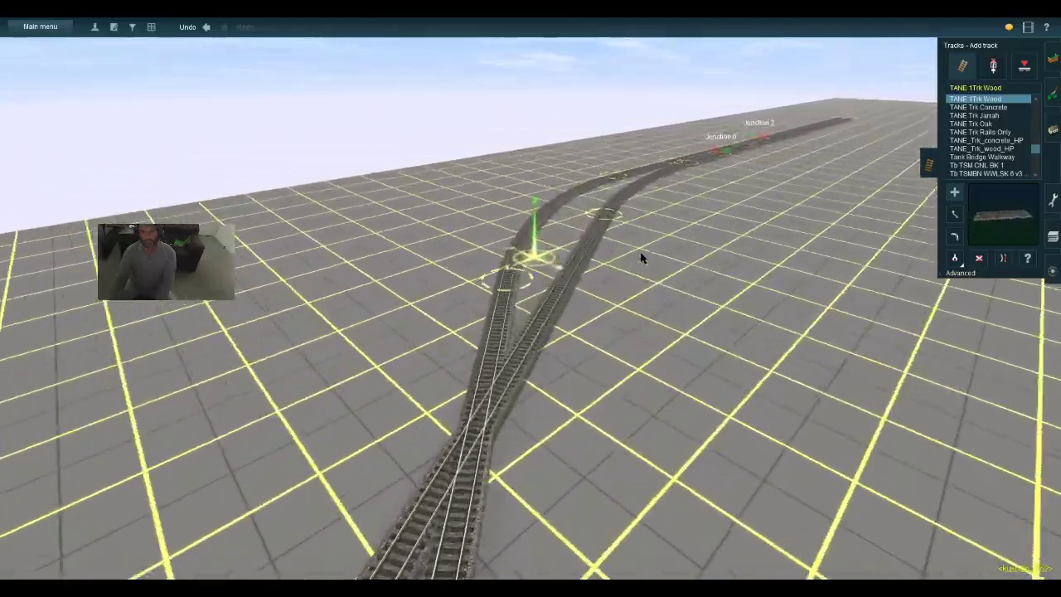
{"action": "key", "text": "Up"}
{"action": "key", "text": "Right"}
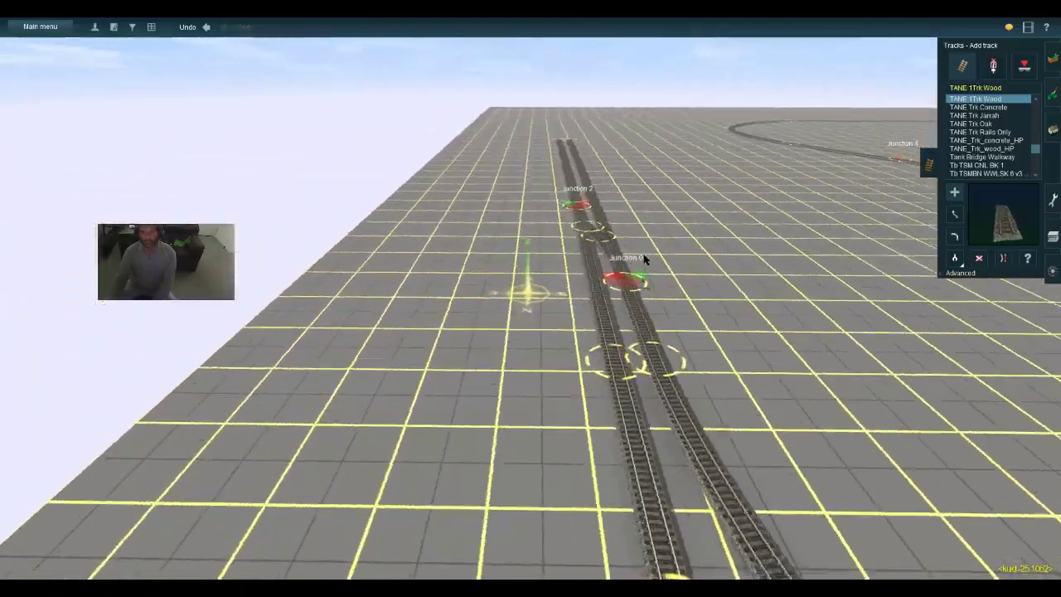
{"action": "key", "text": "Up"}
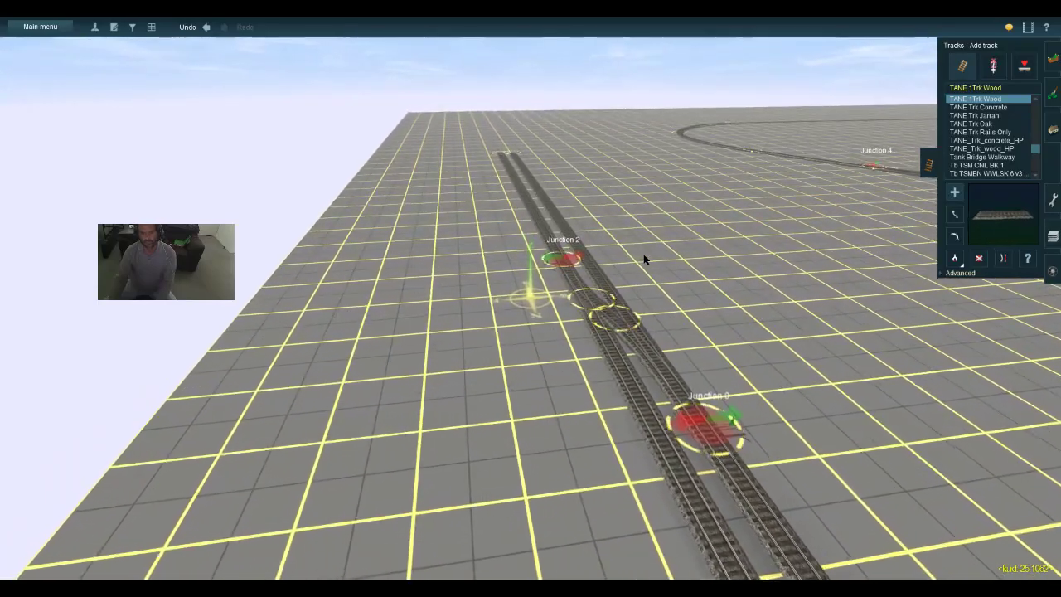
{"action": "key", "text": "Up"}
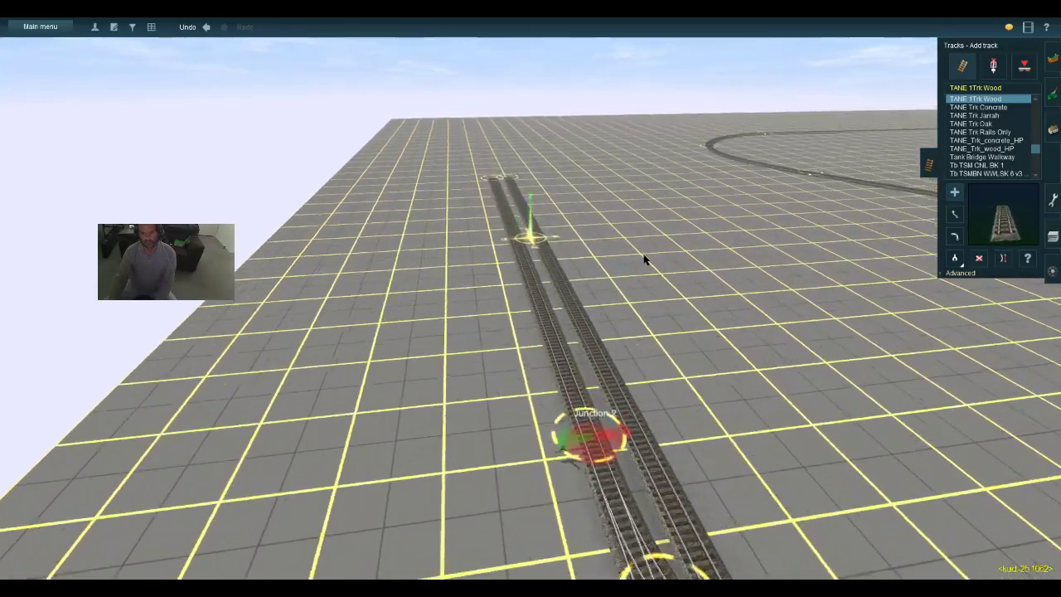
Examine the two parallel tracks between Junction 2 and their open ends for a place to branch off another track
{"action": "key", "text": "Right"}
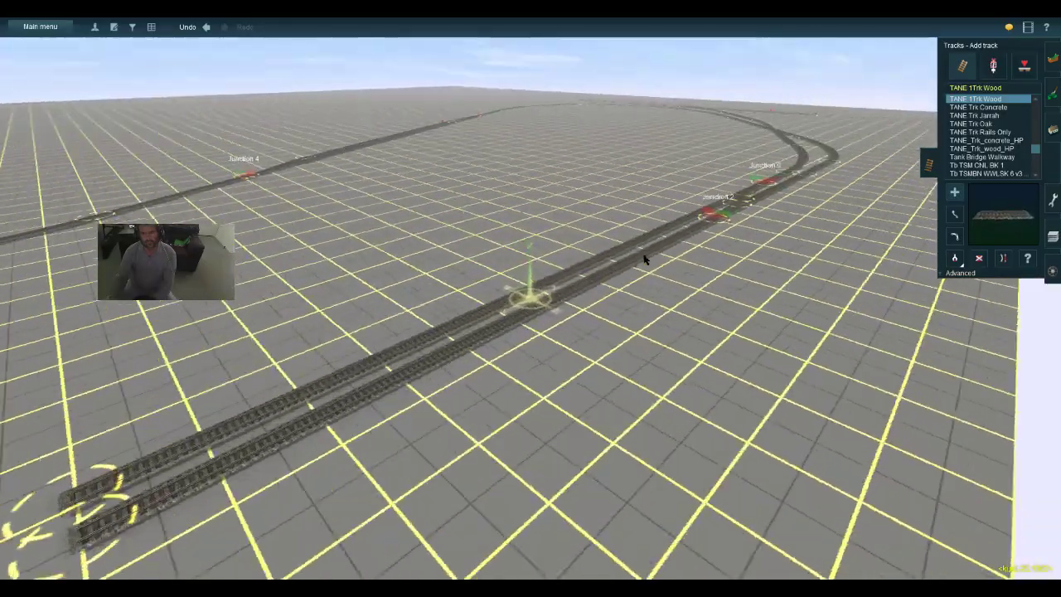
{"action": "key", "text": "a"}
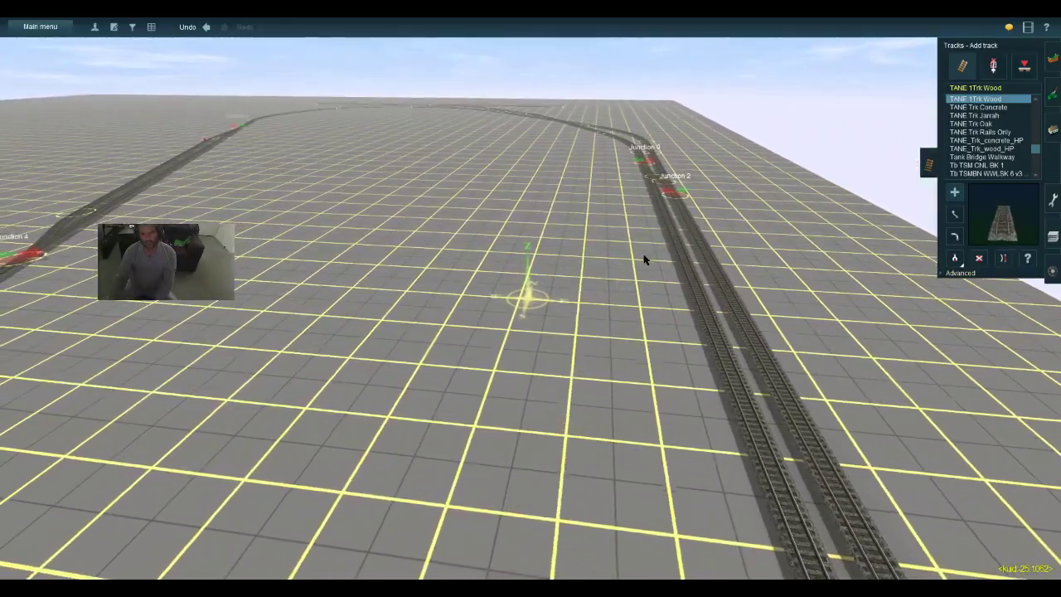
{"action": "key", "text": "s"}
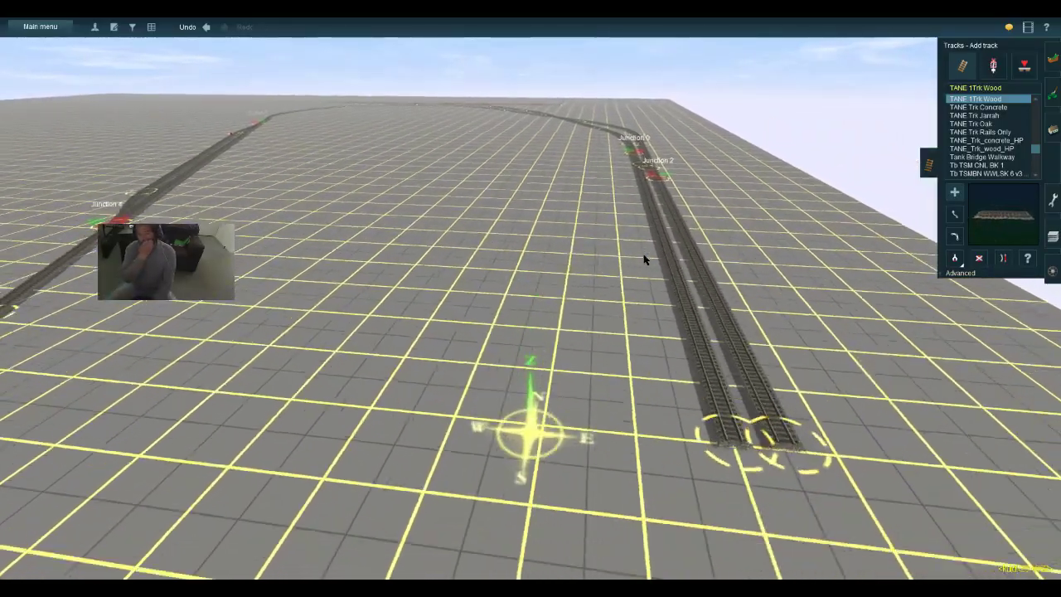
{"action": "key", "text": "Left"}
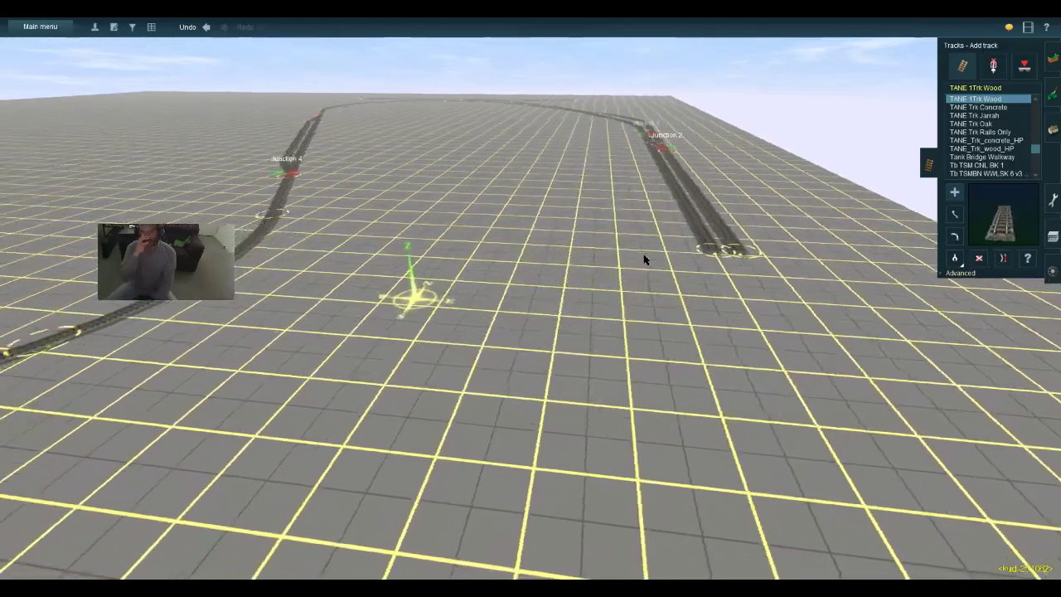
{"action": "key", "text": "w"}
{"action": "key", "text": "w"}
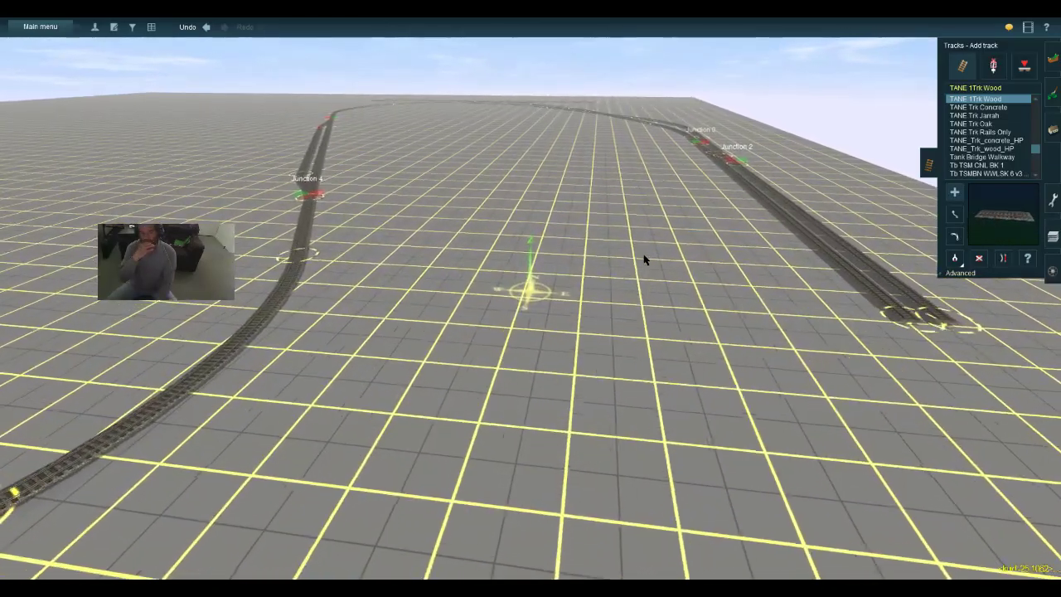
{"action": "key", "text": "Right"}
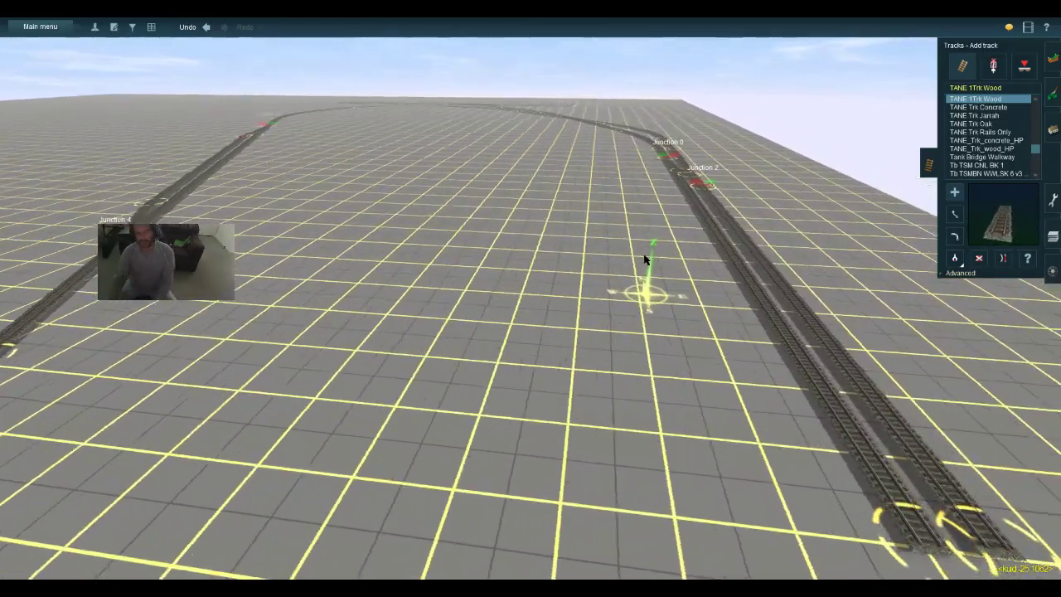
{"action": "key", "text": "Up"}
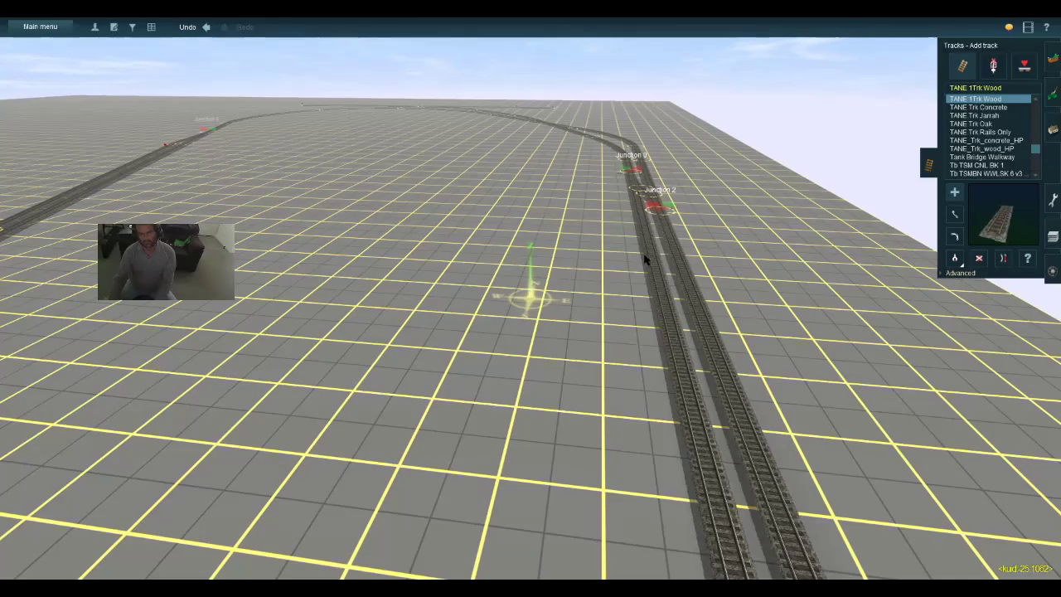
{"action": "key", "text": "Right"}
{"action": "key", "text": "Left"}
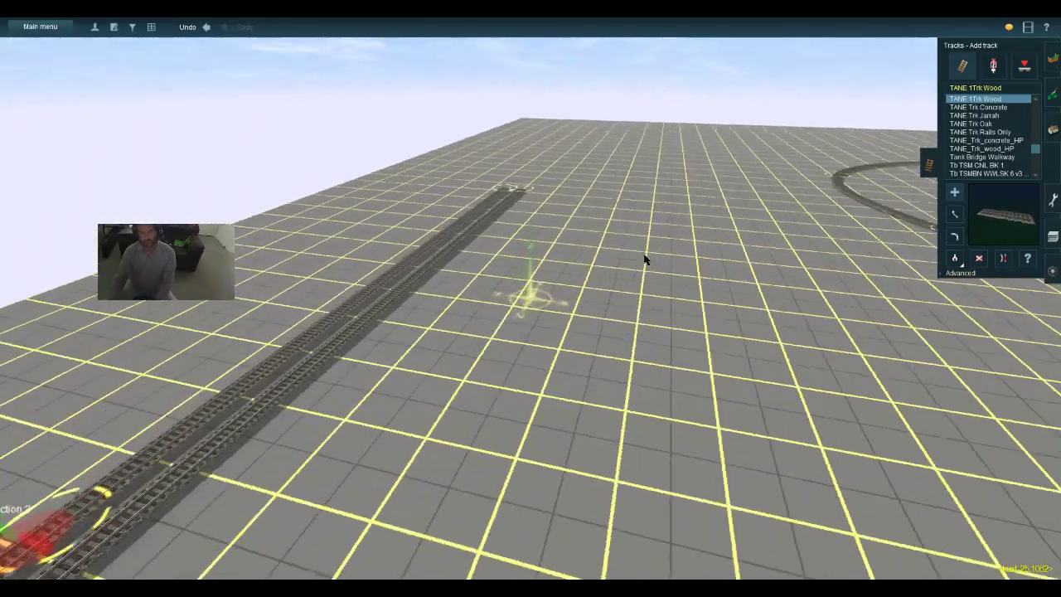
{"action": "right_click", "coordinate": [645, 259]}
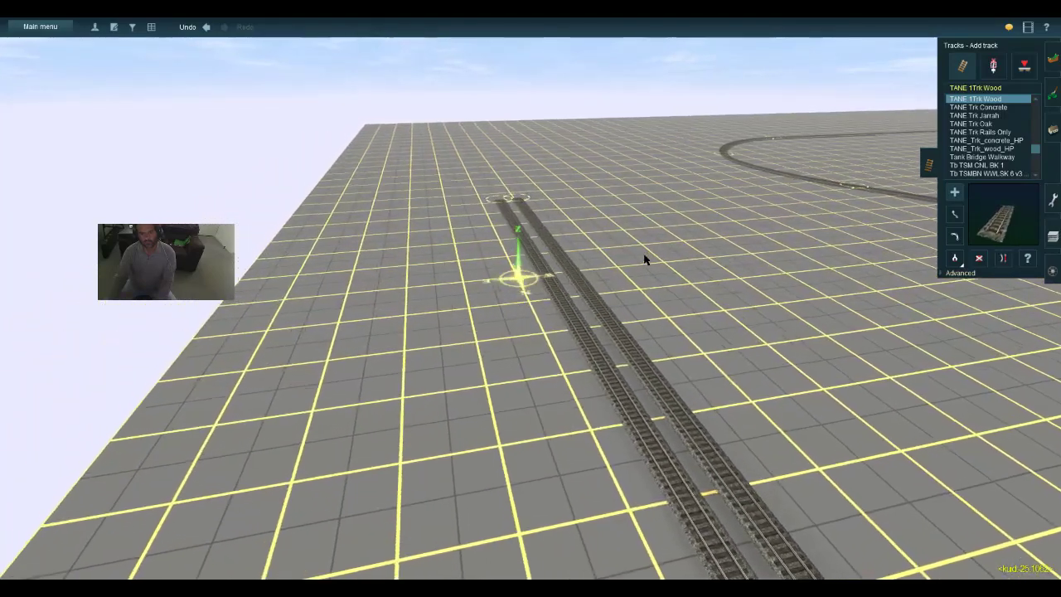
{"action": "key", "text": "Left"}
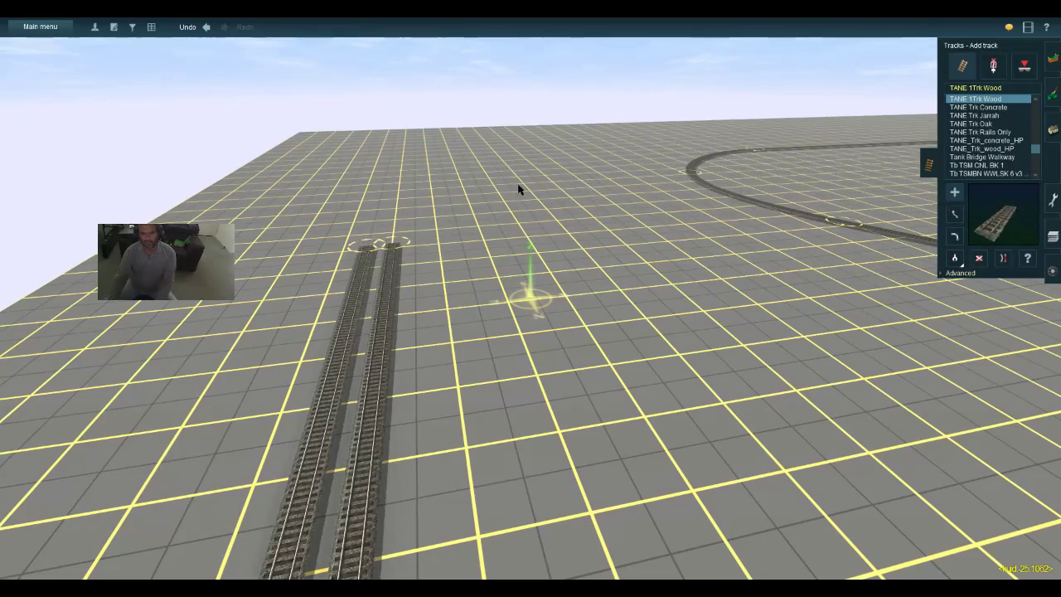
Lay a diagonal TANE 1Trk Wood track across the two parallel tracks beyond Junction 2 and apply height 0.75 to both its ends
{"action": "key", "text": "Down"}
{"action": "mouse_move", "coordinate": [515, 184]}
{"action": "left_mouse_down"}
{"action": "mouse_move", "coordinate": [516, 214]}
{"action": "mouse_move", "coordinate": [480, 245]}
{"action": "mouse_move", "coordinate": [391, 393]}
{"action": "mouse_move", "coordinate": [378, 485]}
{"action": "mouse_move", "coordinate": [215, 495]}
{"action": "mouse_move", "coordinate": [251, 461]}
{"action": "mouse_move", "coordinate": [251, 478]}
{"action": "mouse_move", "coordinate": [360, 540]}
{"action": "left_mouse_up"}
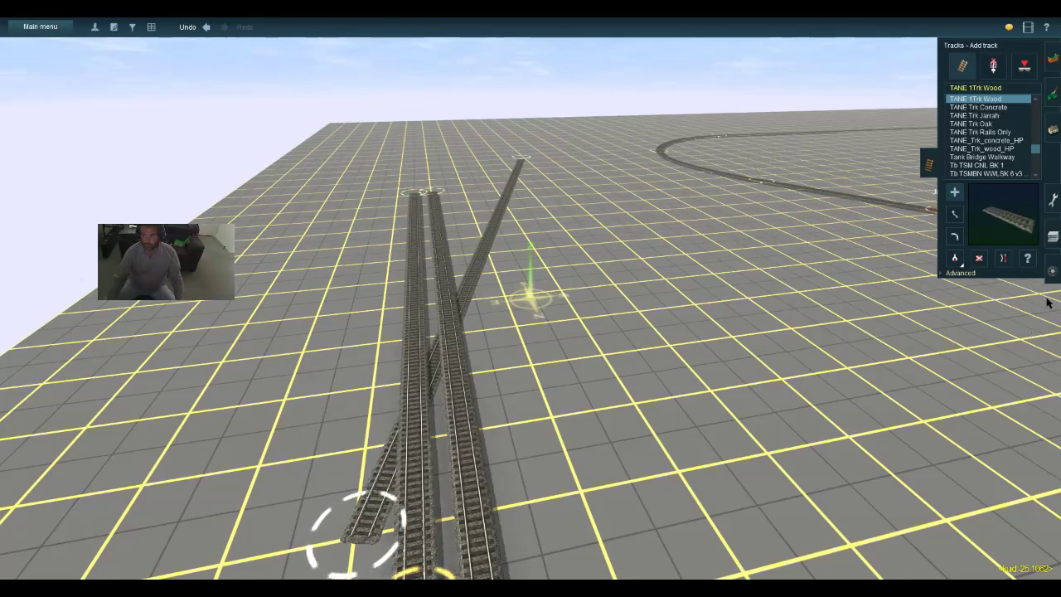
{"action": "left_click", "coordinate": [957, 274]}
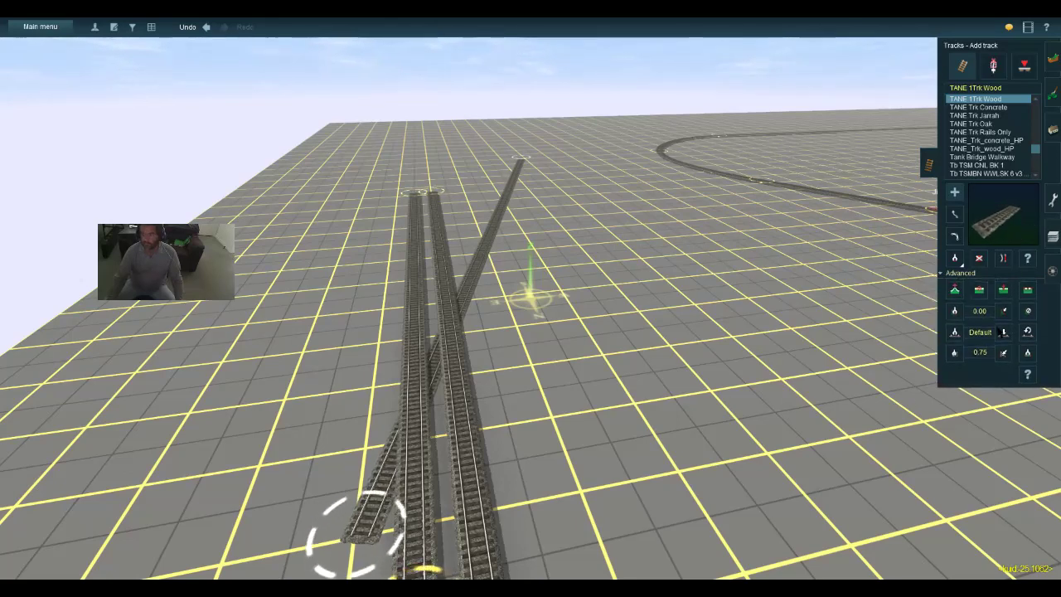
{"action": "left_click", "coordinate": [350, 541]}
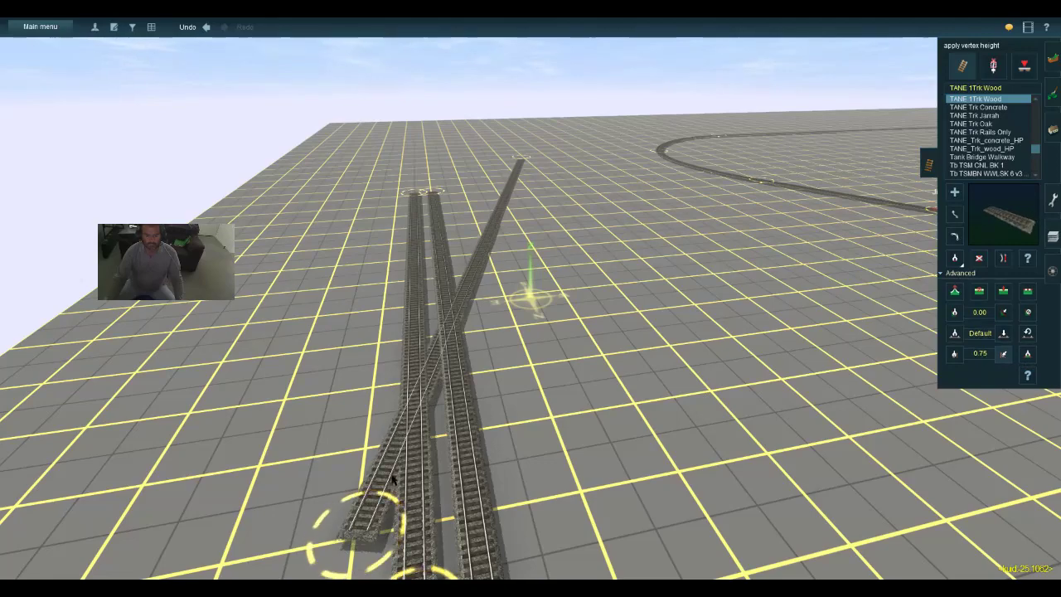
{"action": "left_click", "coordinate": [518, 159]}
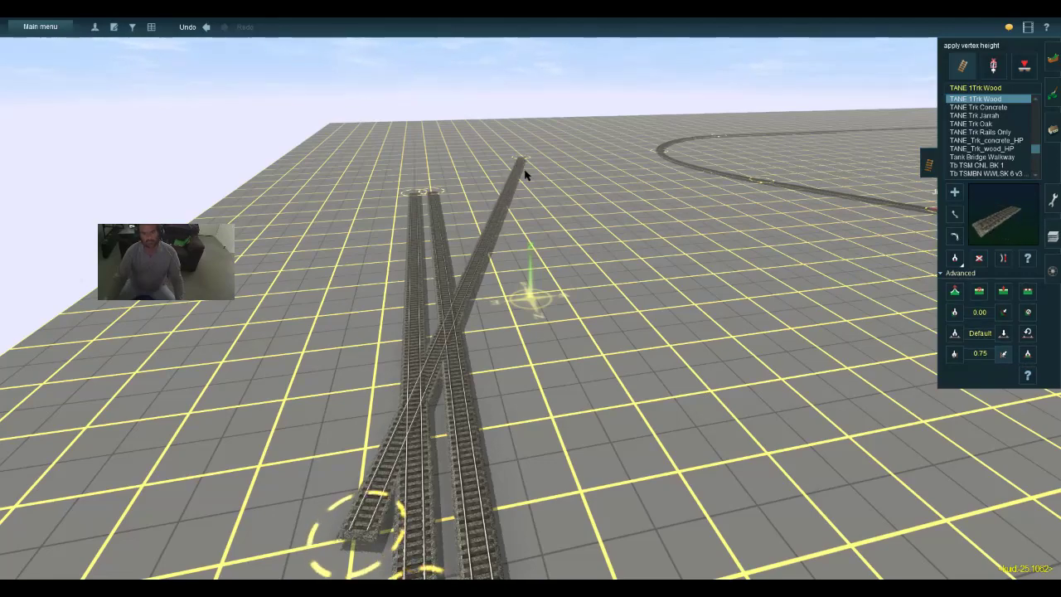
{"action": "key", "text": "s"}
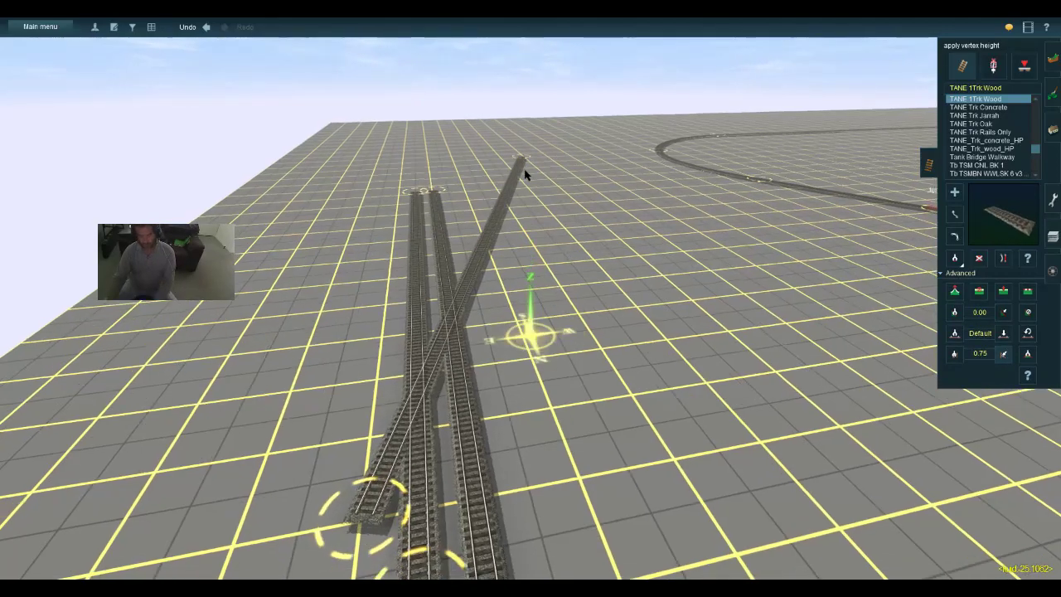
{"action": "key", "text": "w"}
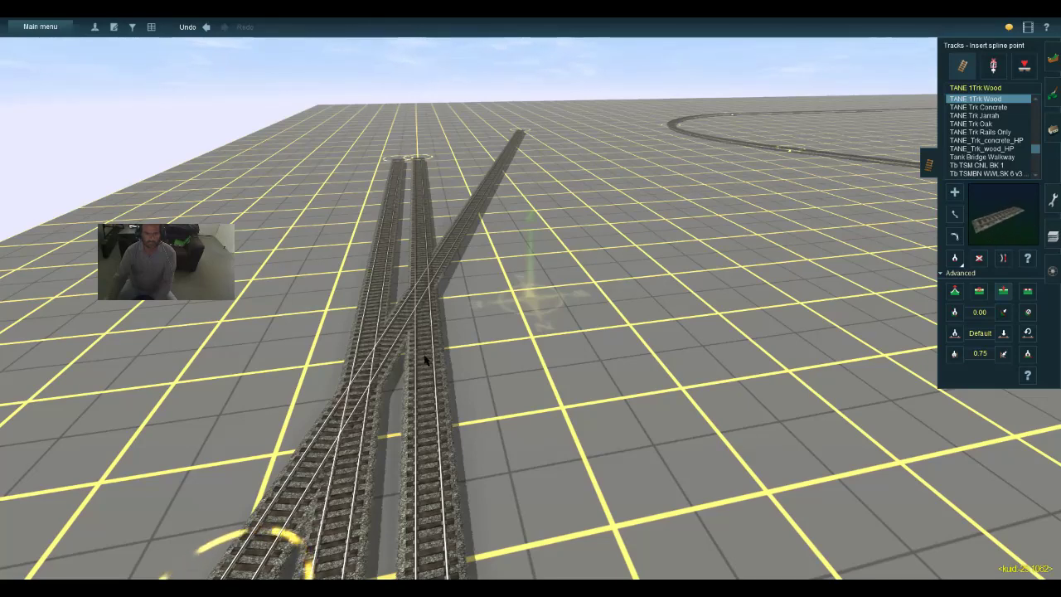
Insert a spline point on the parallel track beside the diagonal, near where they cross, and straighten the track at that point
{"action": "left_click", "coordinate": [424, 358]}
{"action": "key", "text": "Up"}
{"action": "key", "text": "Down"}
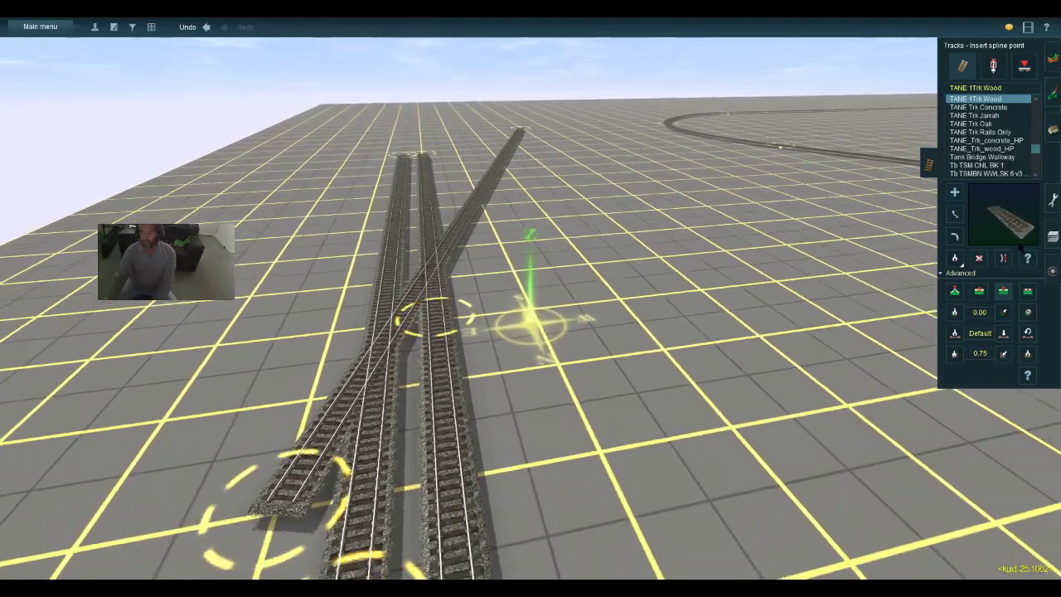
{"action": "left_click", "coordinate": [1004, 257]}
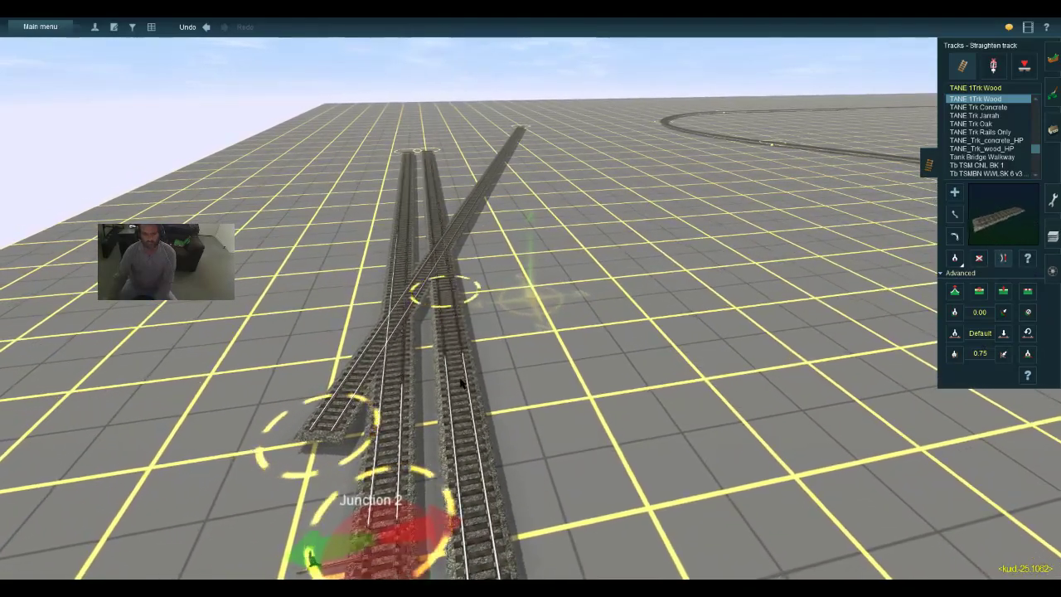
{"action": "right_click_drag", "start_coordinate": [462, 382], "coordinate": [369, 377]}
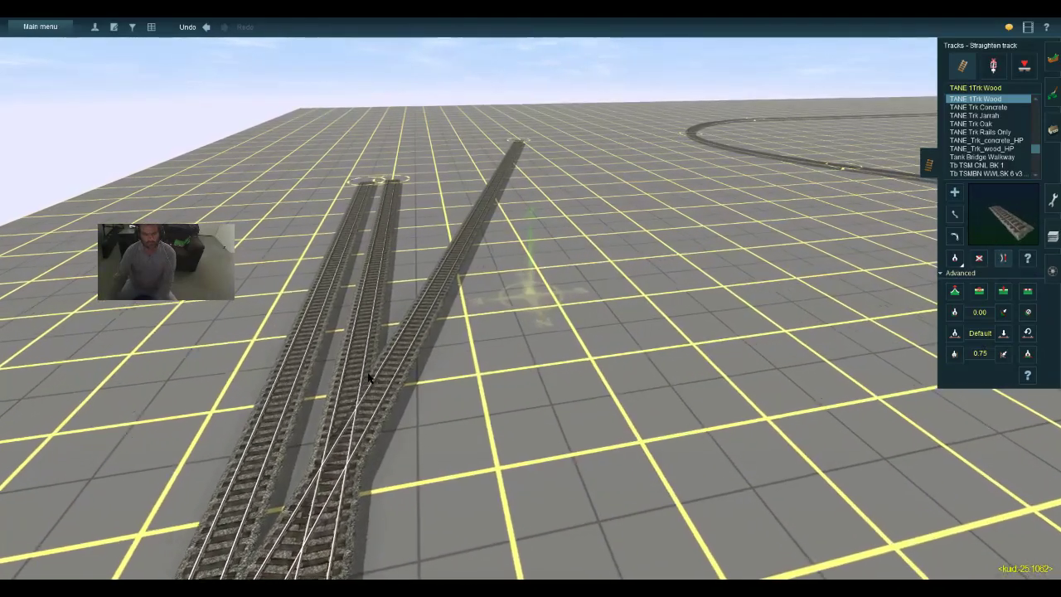
{"action": "key", "text": "Down"}
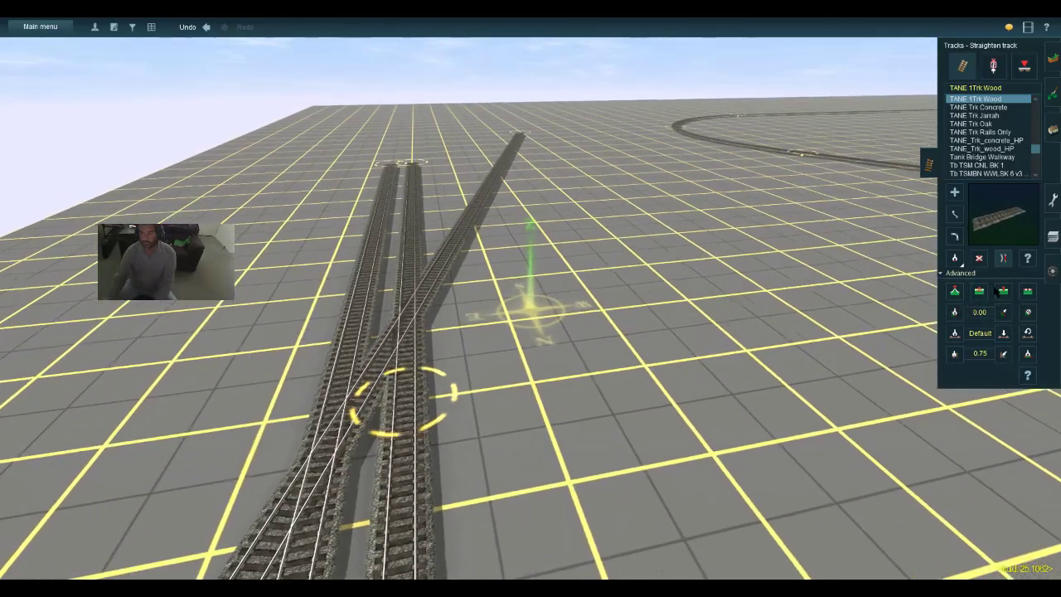
Insert a spline point on the diagonal beyond the crossing and connect it with new track to the spline point on the parallel track
{"action": "left_click", "coordinate": [1002, 292]}
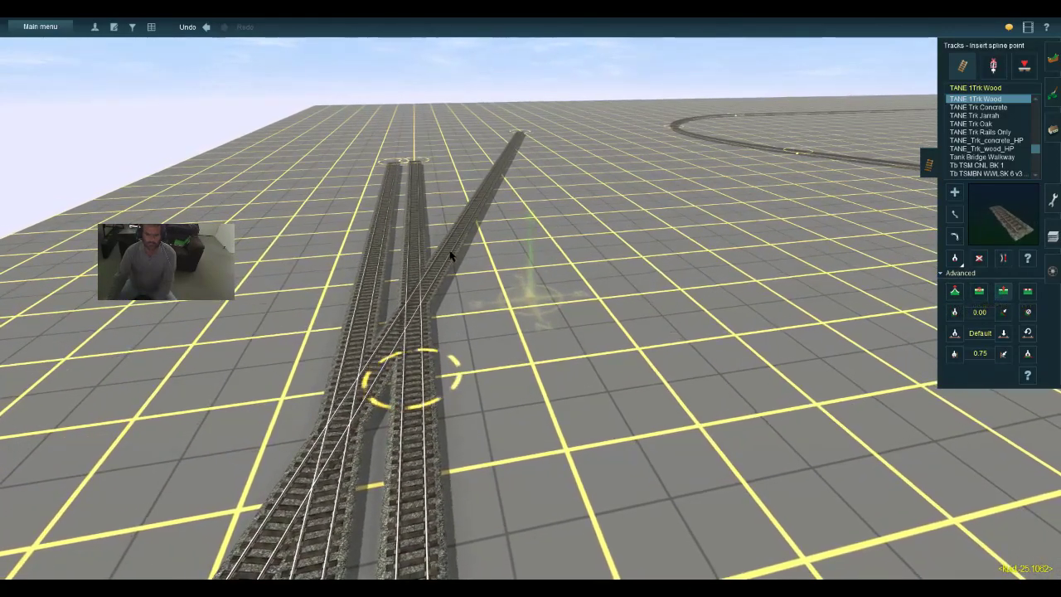
{"action": "left_click", "coordinate": [452, 253]}
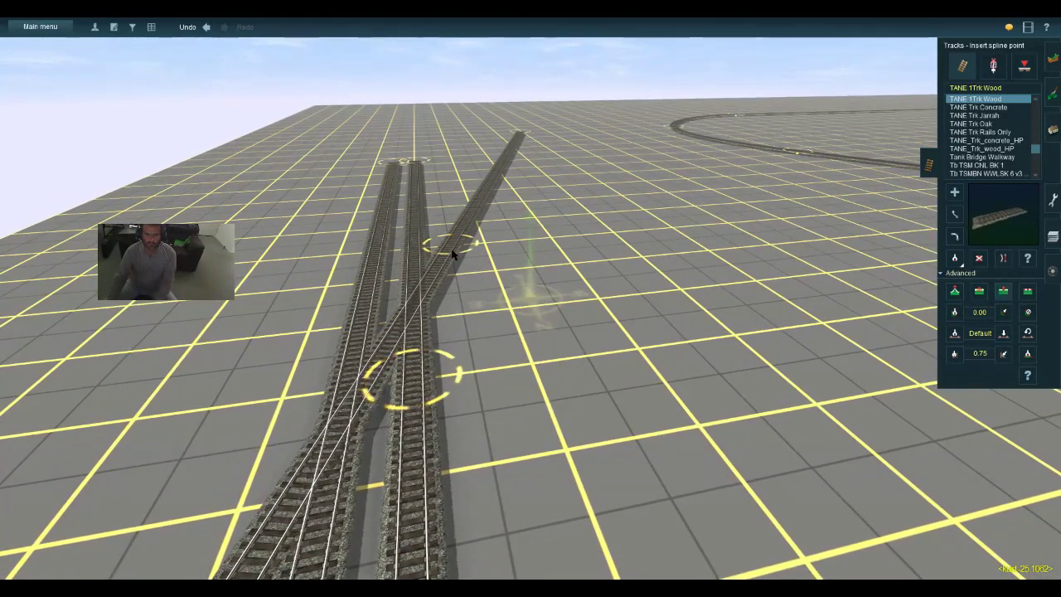
{"action": "left_click", "coordinate": [954, 191]}
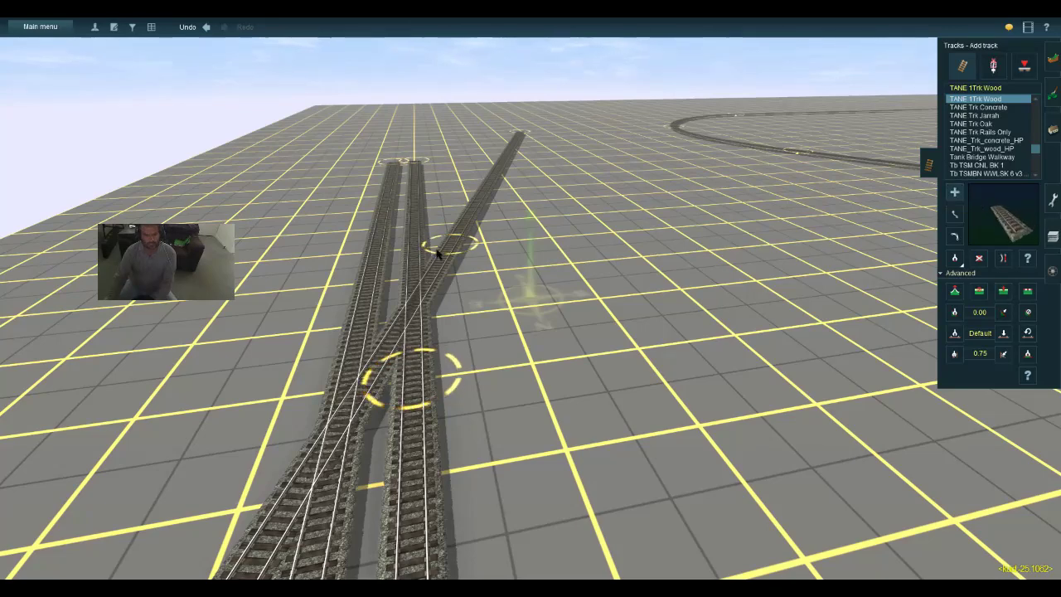
{"action": "left_click_drag", "start_coordinate": [438, 255], "coordinate": [425, 383]}
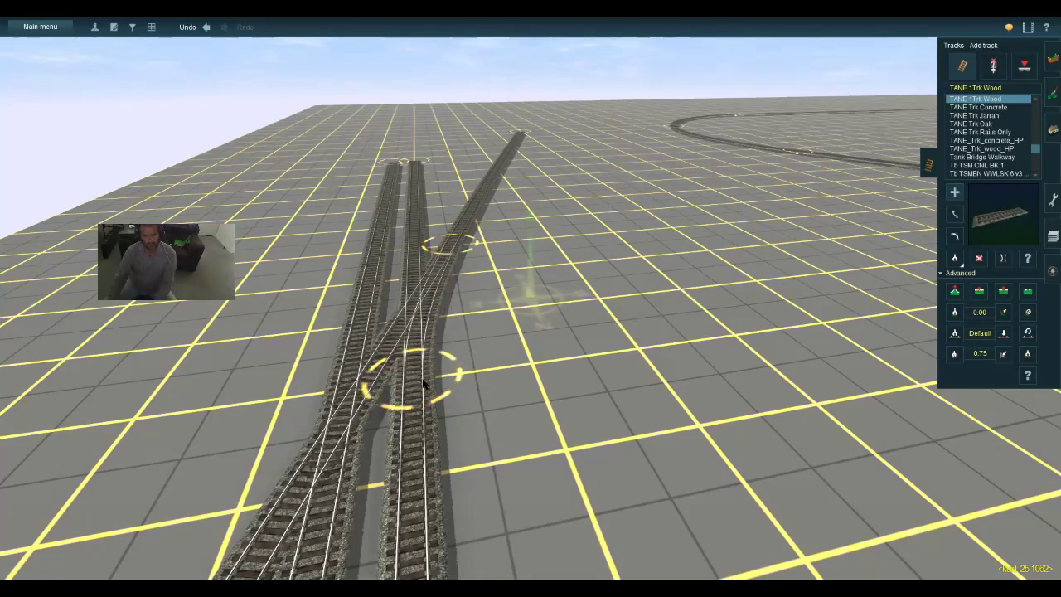
{"action": "left_click", "coordinate": [1002, 258]}
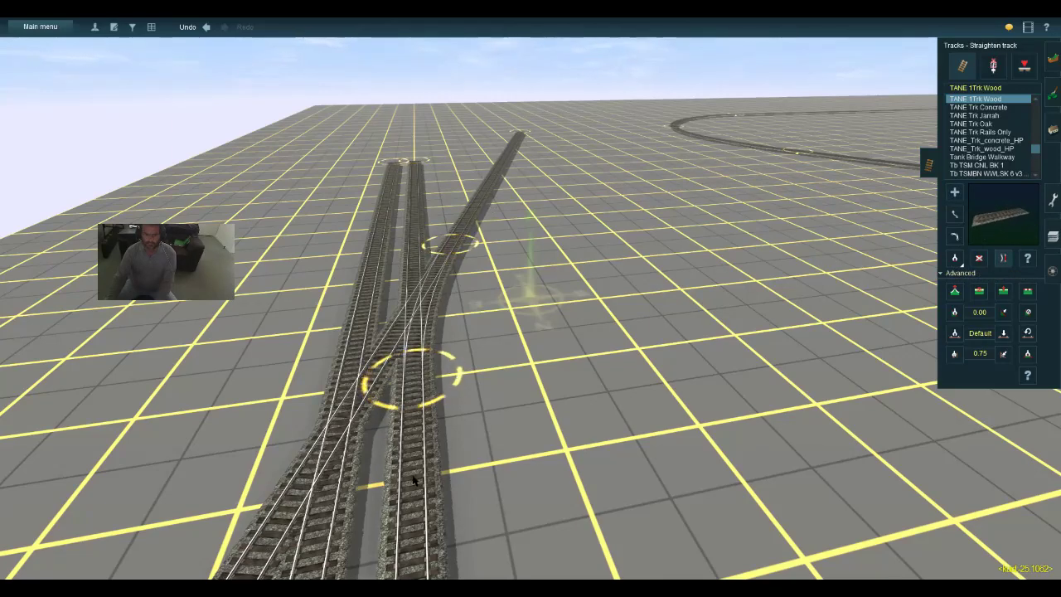
Delete the part of the diagonal that crosses both parallel tracks, keeping the outer part joined to the new connecting track
{"action": "left_click", "coordinate": [979, 257]}
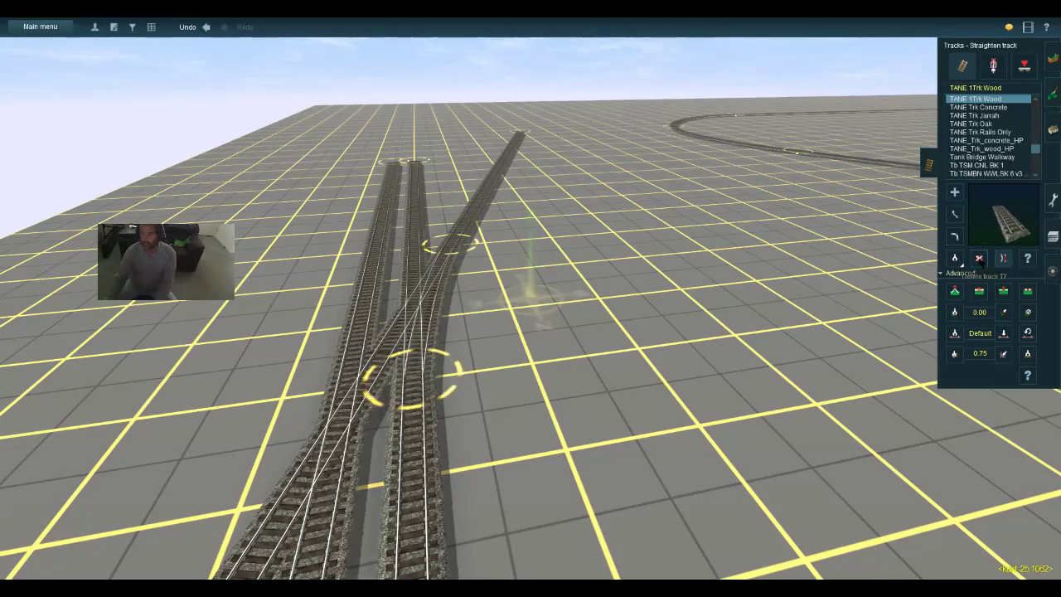
{"action": "left_click", "coordinate": [397, 335]}
{"action": "key", "text": "Up"}
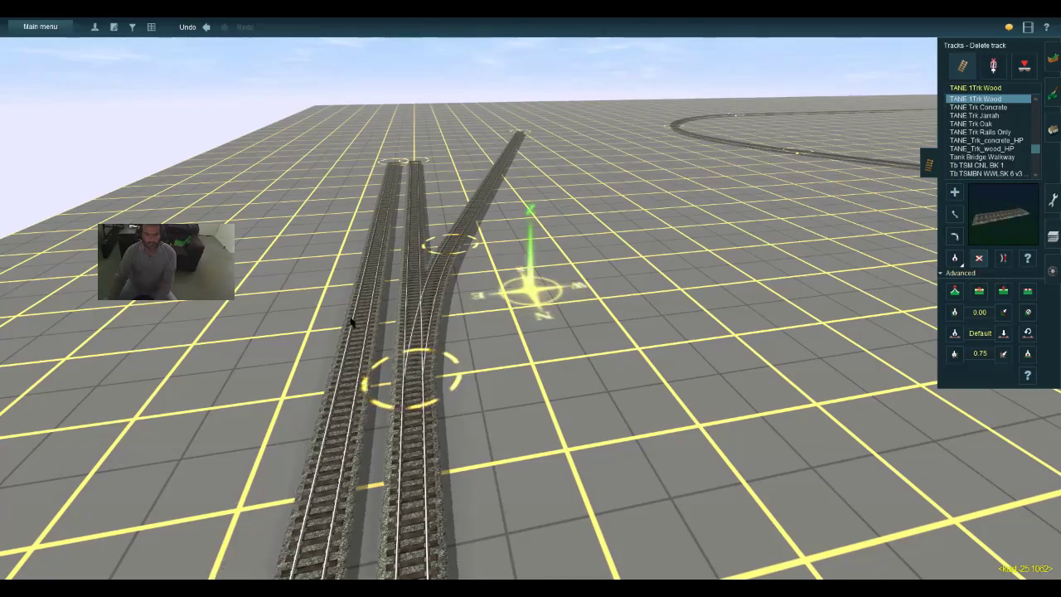
{"action": "key", "text": "Down"}
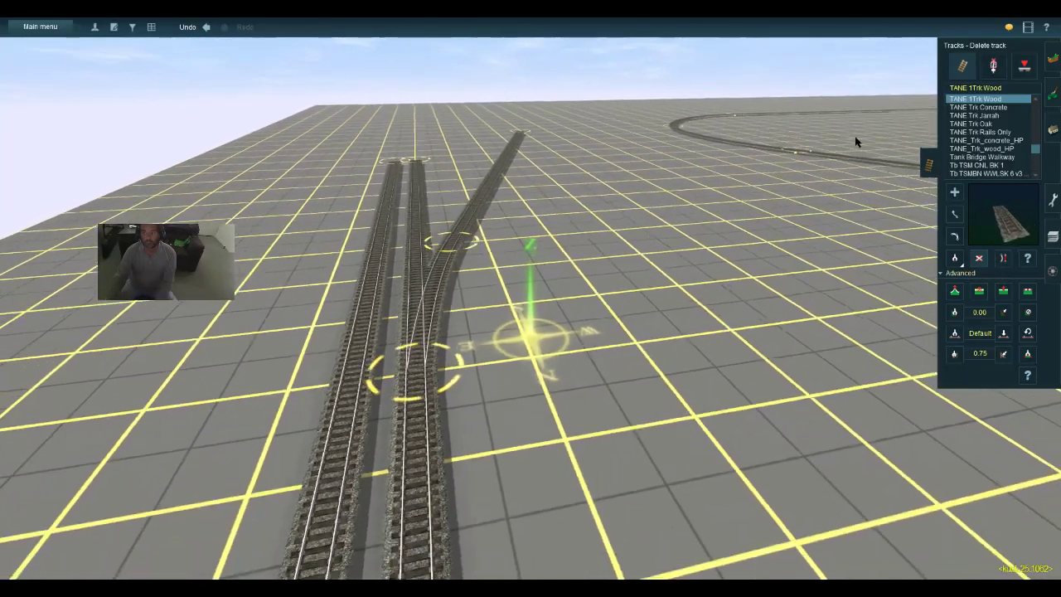
Straighten the parallel track leading into the start of the new branch
{"action": "left_click", "coordinate": [993, 67]}
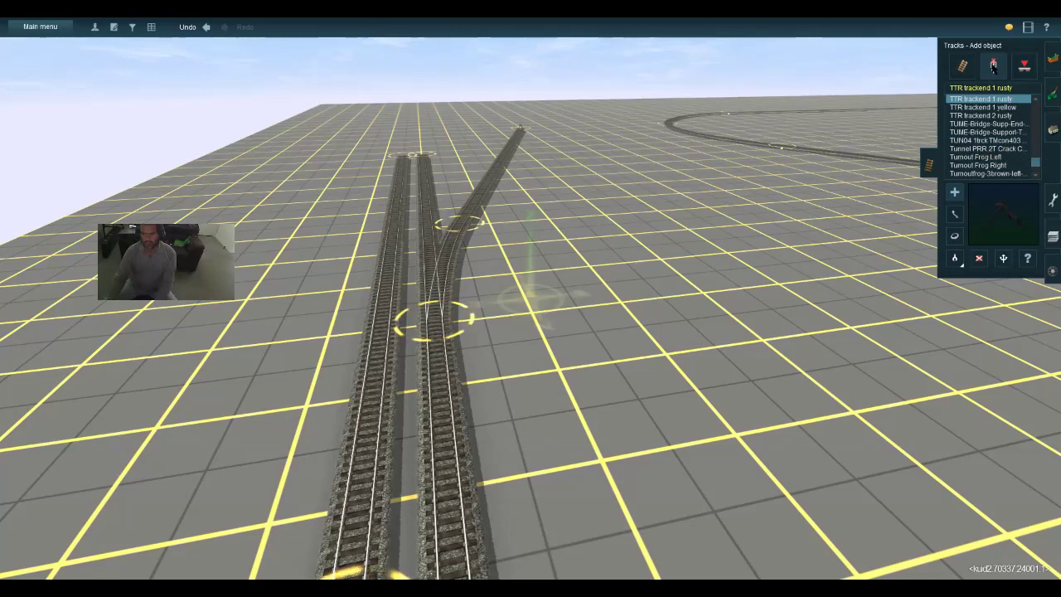
{"action": "left_click", "coordinate": [962, 67]}
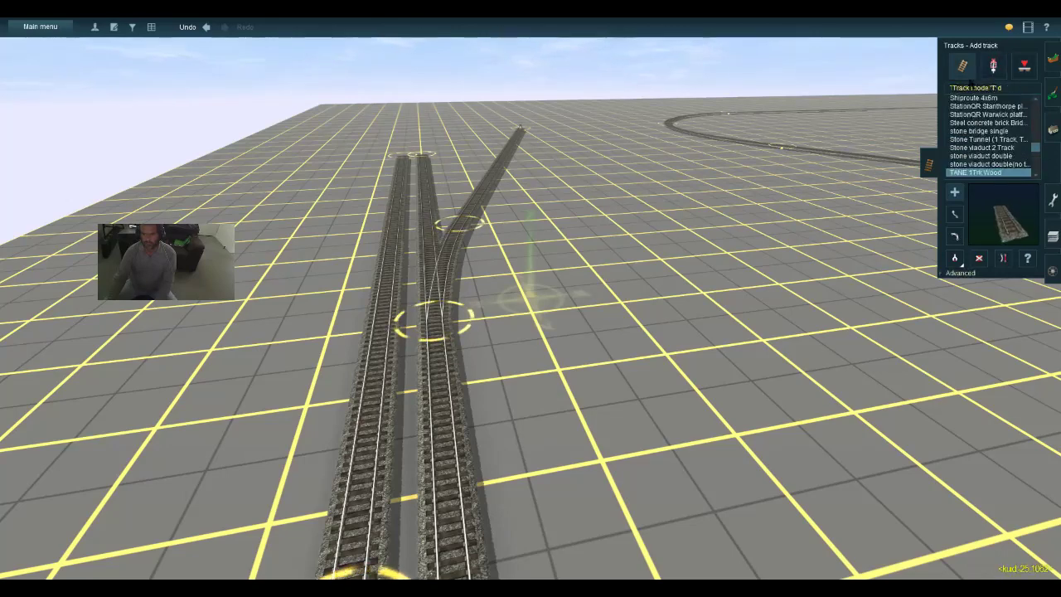
{"action": "left_click", "coordinate": [1001, 259]}
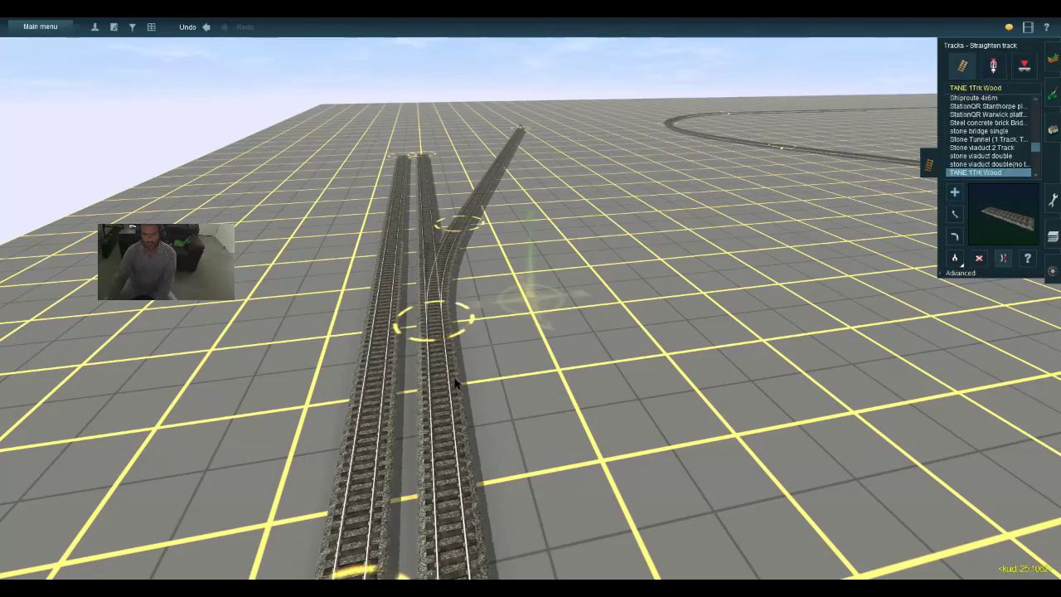
{"action": "key", "text": "w"}
{"action": "key", "text": "s"}
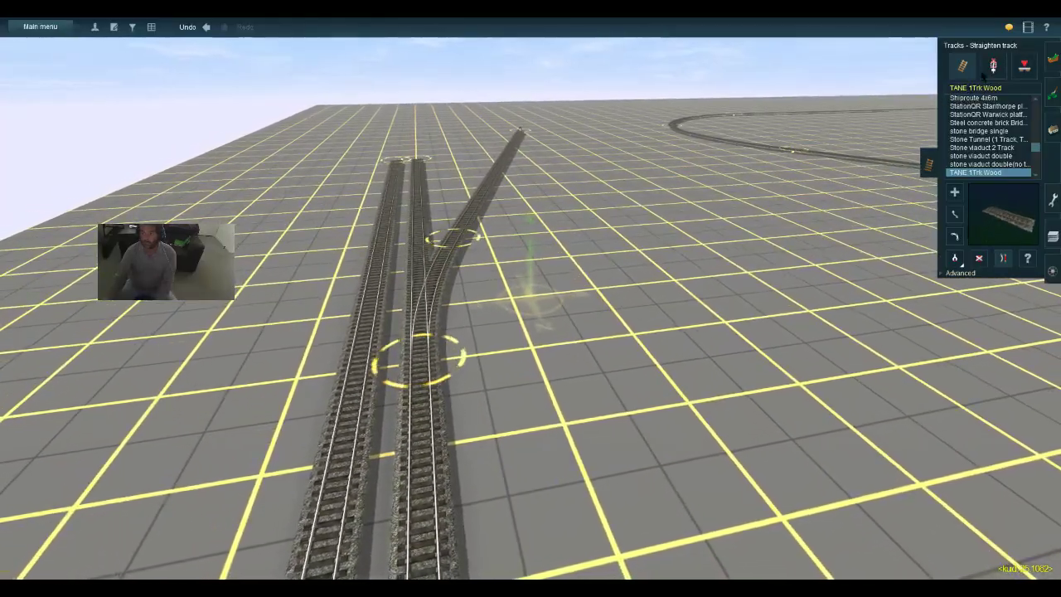
Pick up the switch stand type used at Junction 2 and place a Switchstand Short Frame 2 where the new branch leaves the parallel track
{"action": "left_click", "coordinate": [993, 66]}
{"action": "key", "text": "Right"}
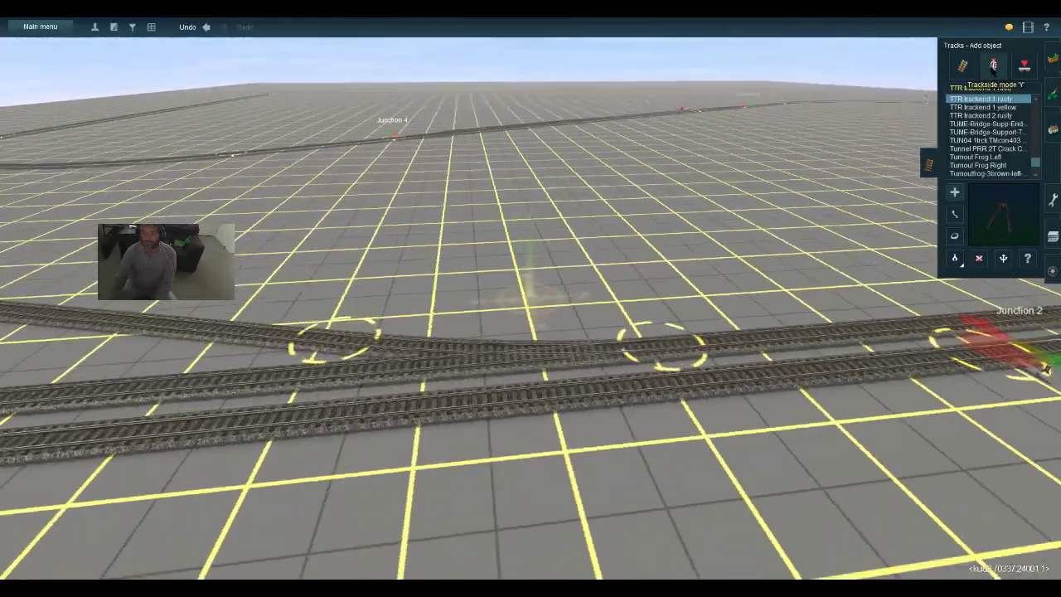
{"action": "key", "text": "a"}
{"action": "key", "text": "d"}
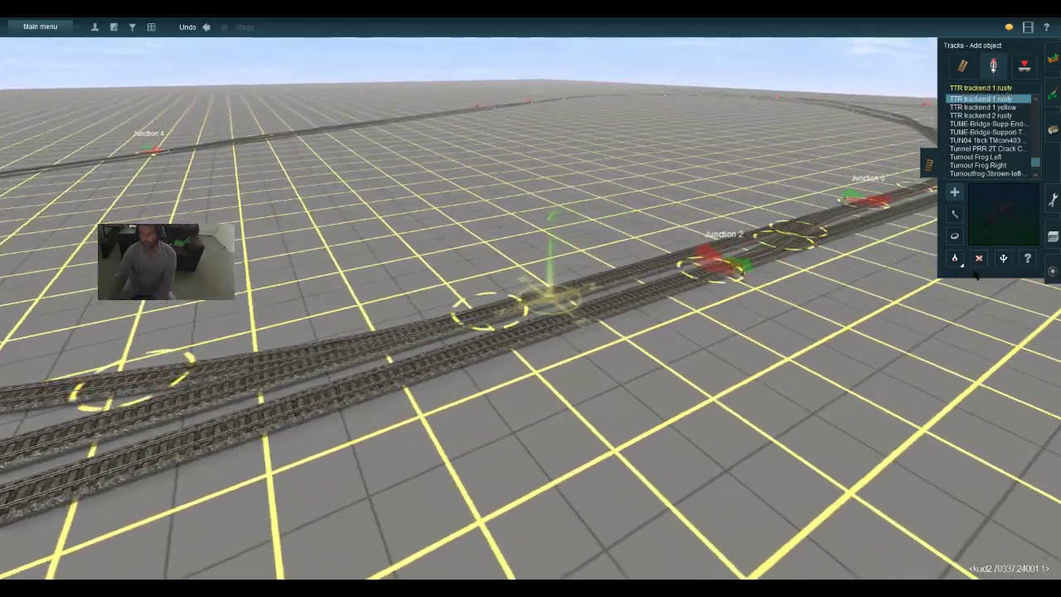
{"action": "left_click", "coordinate": [1003, 259]}
{"action": "left_click", "coordinate": [720, 269]}
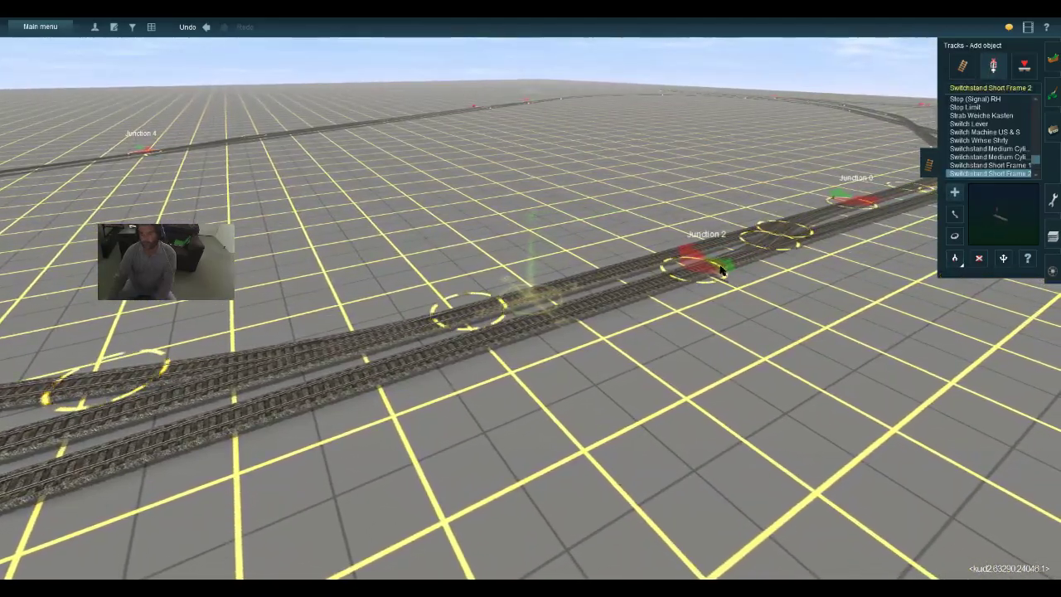
{"action": "key", "text": "Left"}
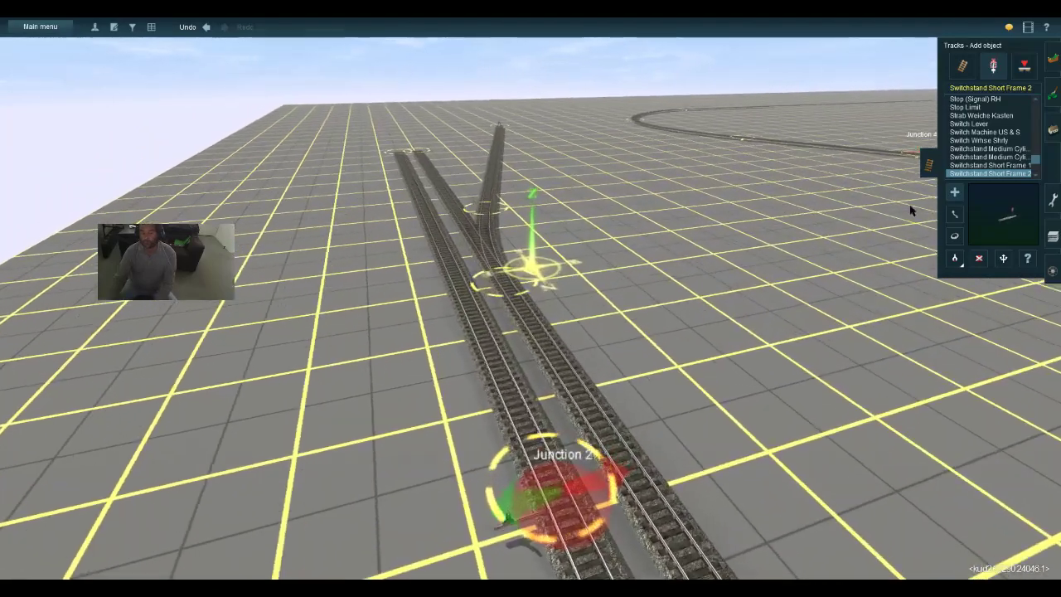
{"action": "left_click", "coordinate": [502, 330]}
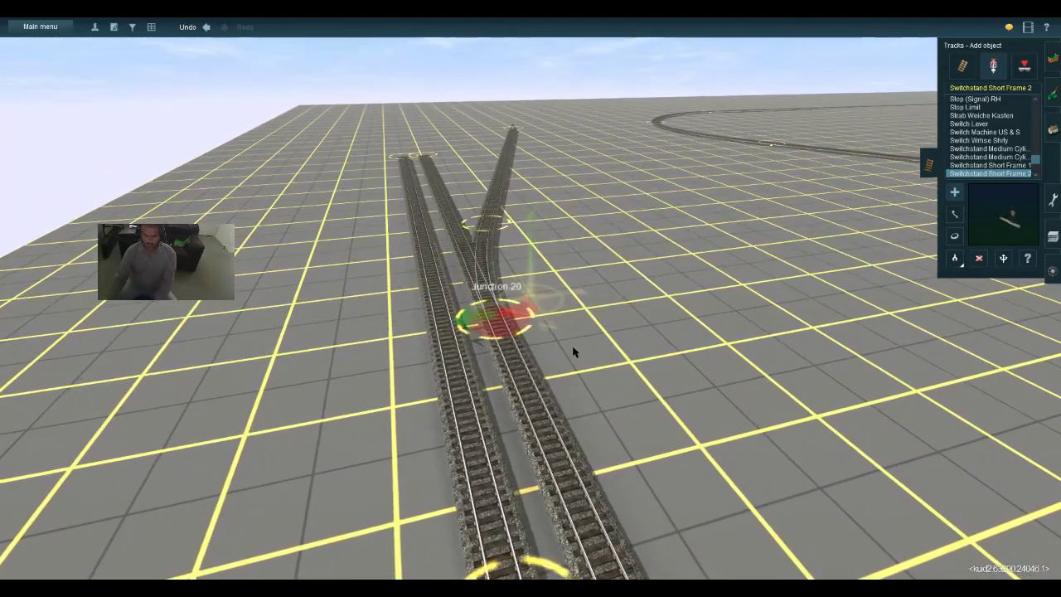
{"action": "left_click", "coordinate": [954, 235]}
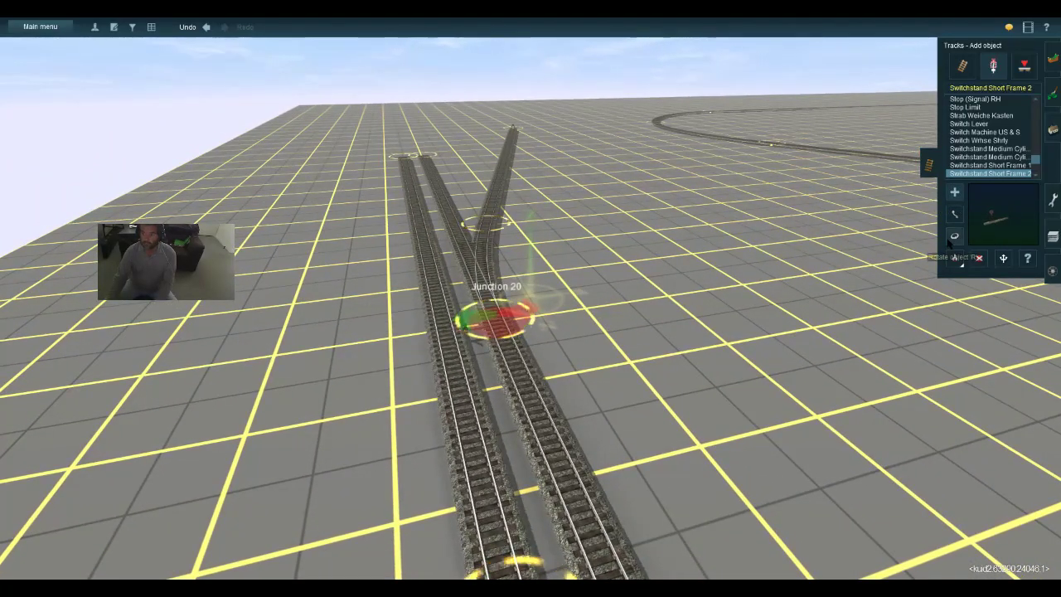
Place a track marker near the outer end of the new branch and name it Industry.B
{"action": "key", "text": "Up"}
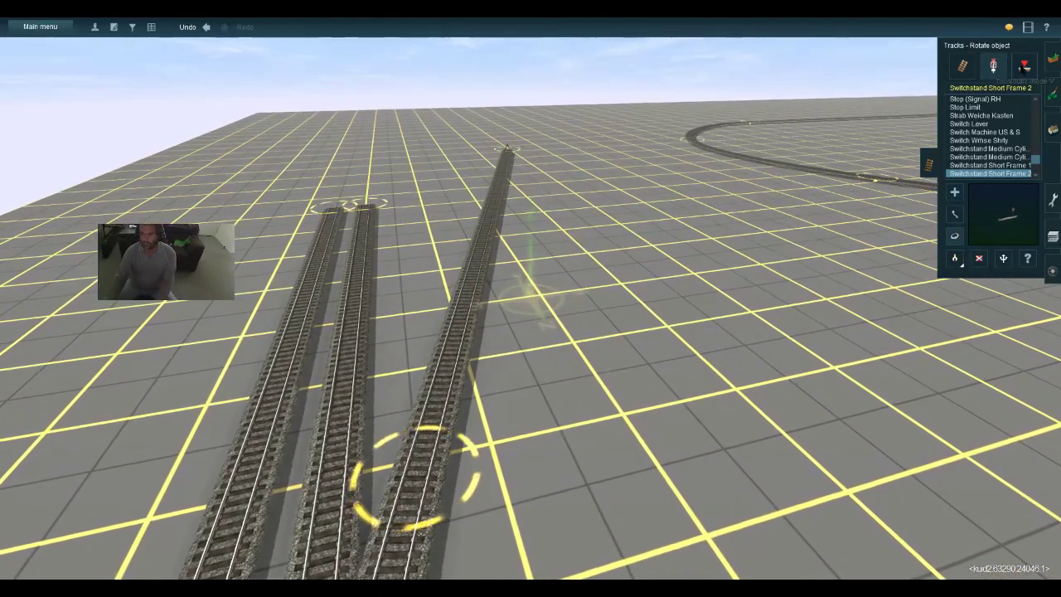
{"action": "left_click", "coordinate": [1024, 66]}
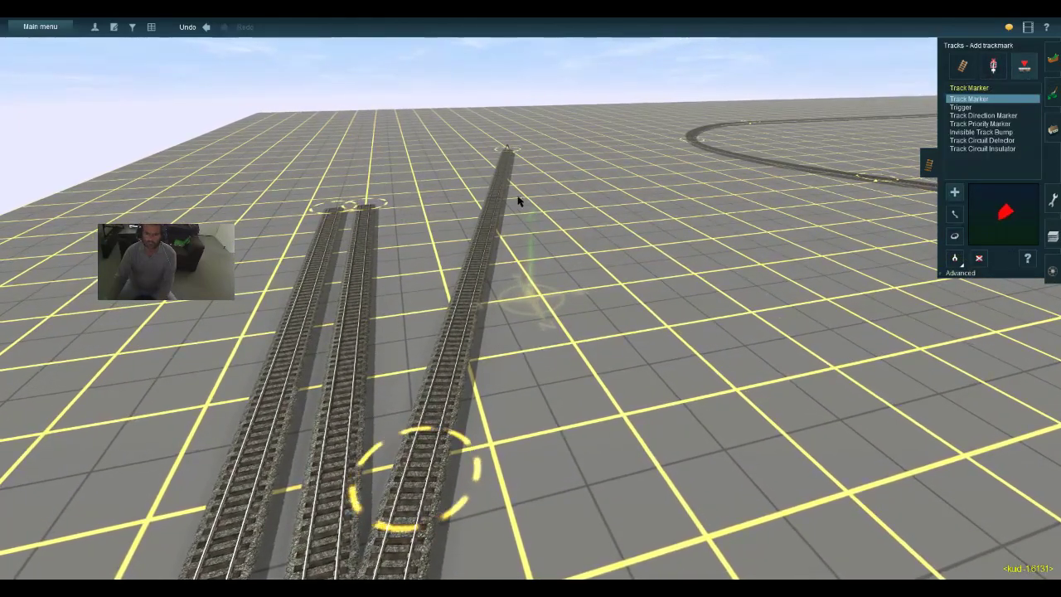
{"action": "left_click", "coordinate": [496, 212]}
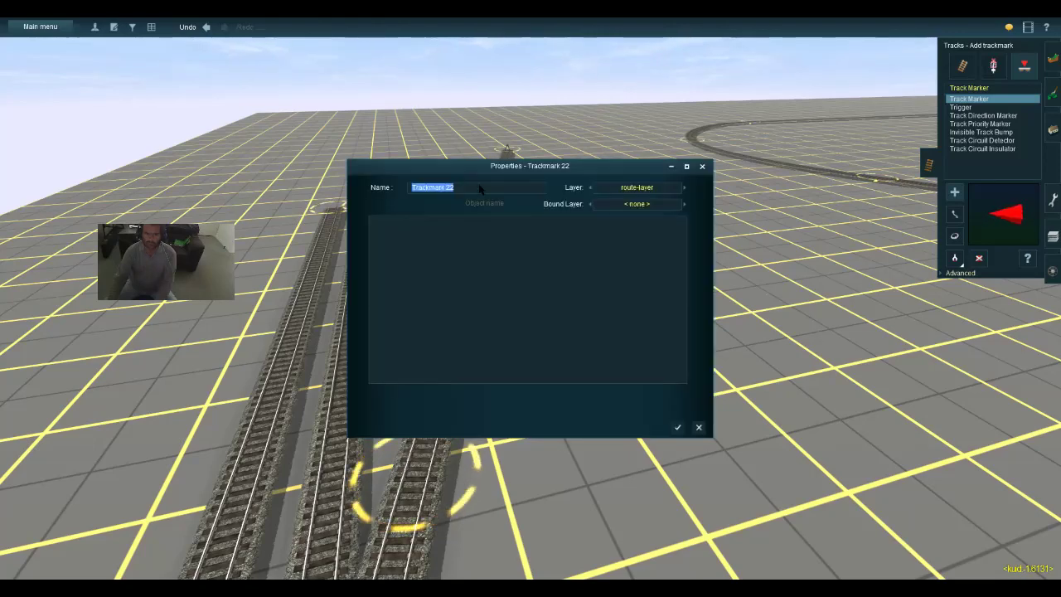
{"action": "left_click_drag", "start_coordinate": [479, 188], "coordinate": [418, 204]}
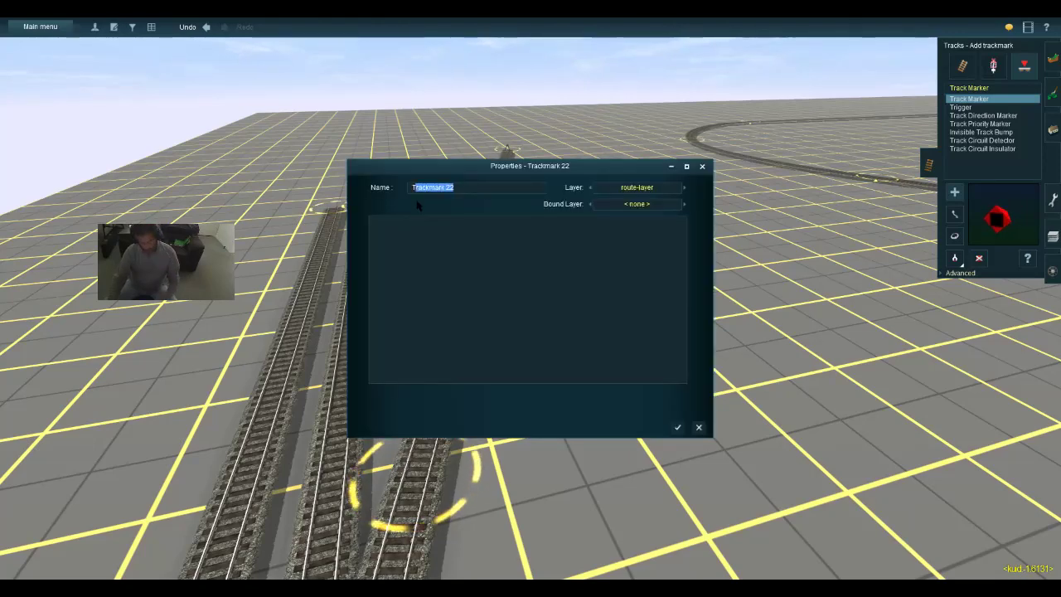
{"action": "key", "text": "BackSpace"}
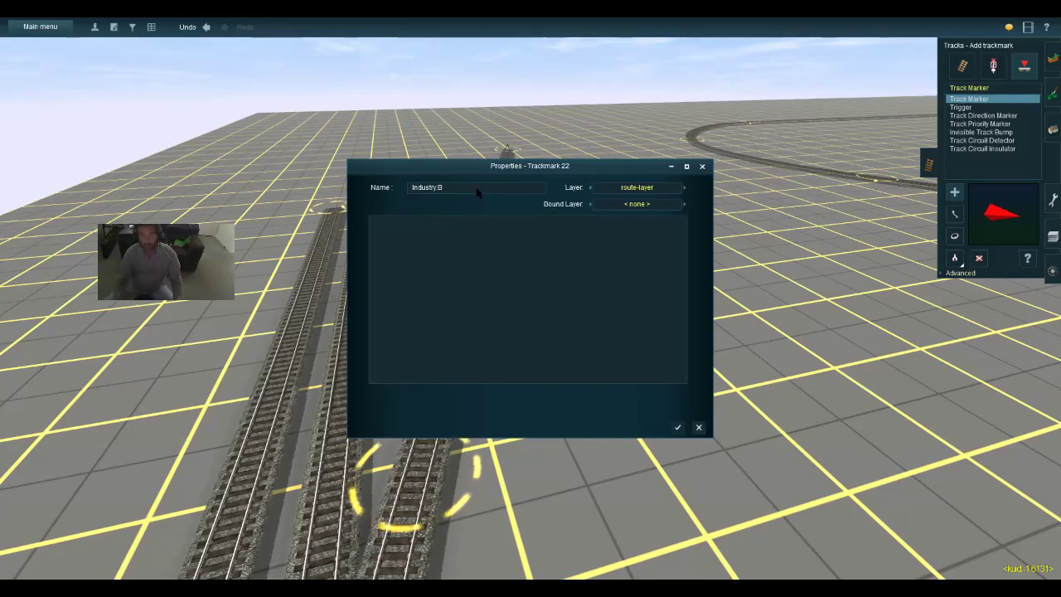
{"action": "left_click", "coordinate": [677, 427]}
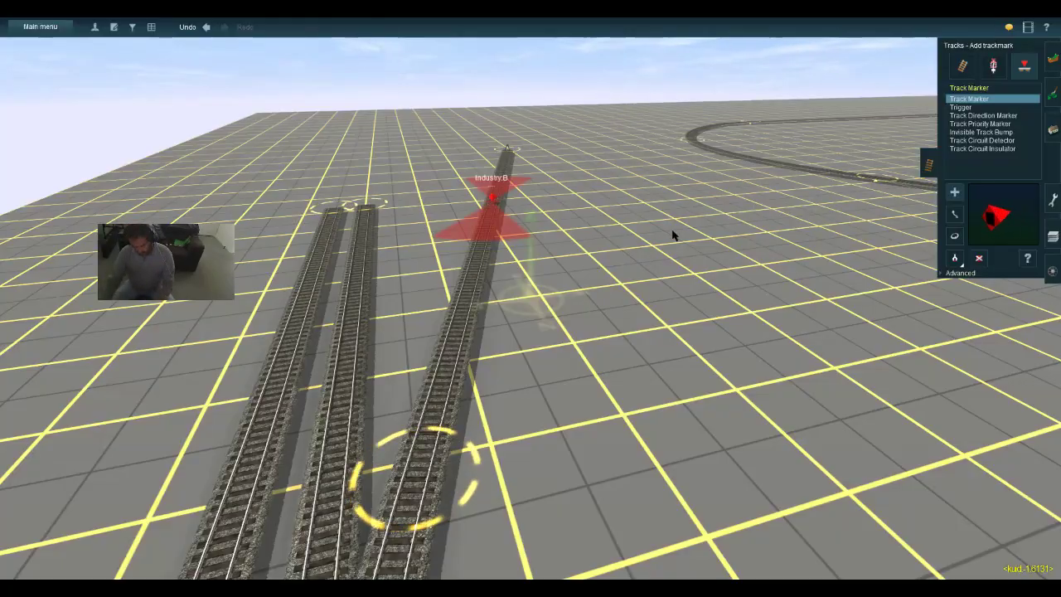
Examine the layout from the new branch along the double-track loop past Junctions 0, 10 and 6 to the outlying single track
{"action": "key", "text": "Down"}
{"action": "key", "text": "Right"}
{"action": "key", "text": "Up"}
{"action": "key", "text": "Left"}
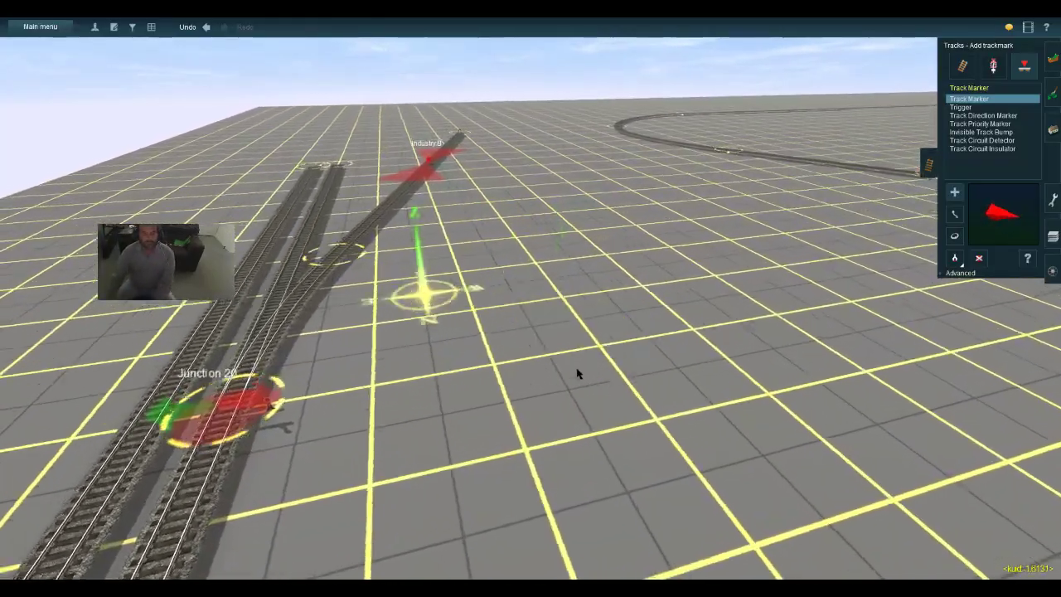
{"action": "key", "text": "Up"}
{"action": "key", "text": "Down"}
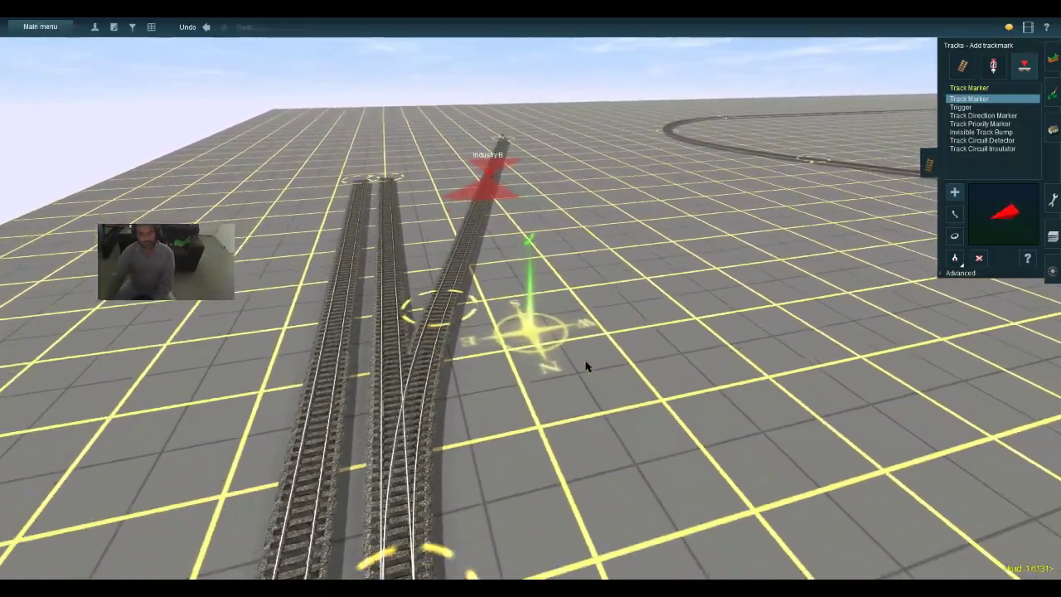
{"action": "key", "text": "Right"}
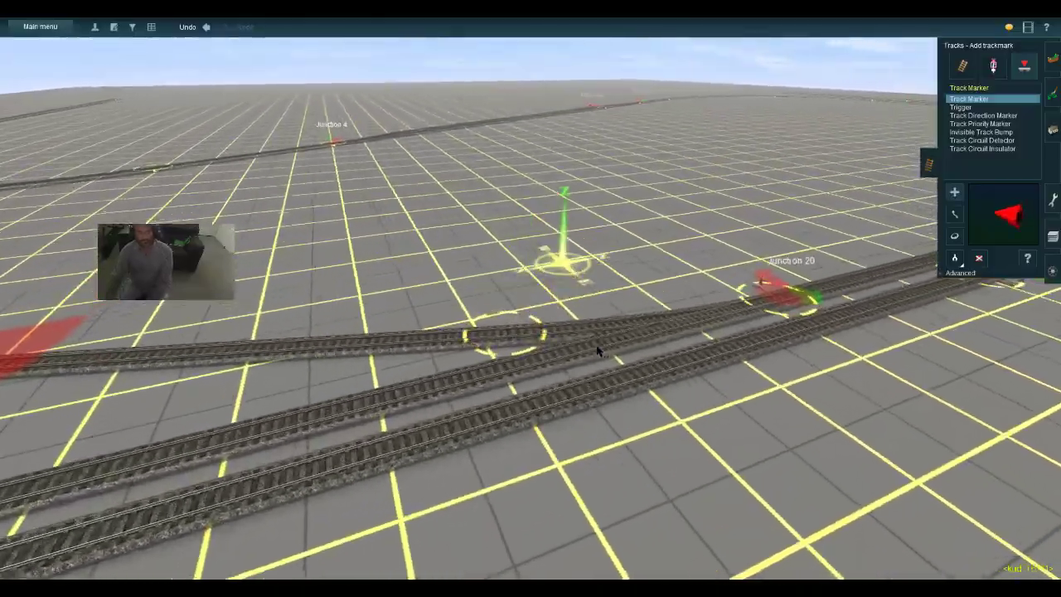
{"action": "key", "text": "Right"}
{"action": "key", "text": "Up"}
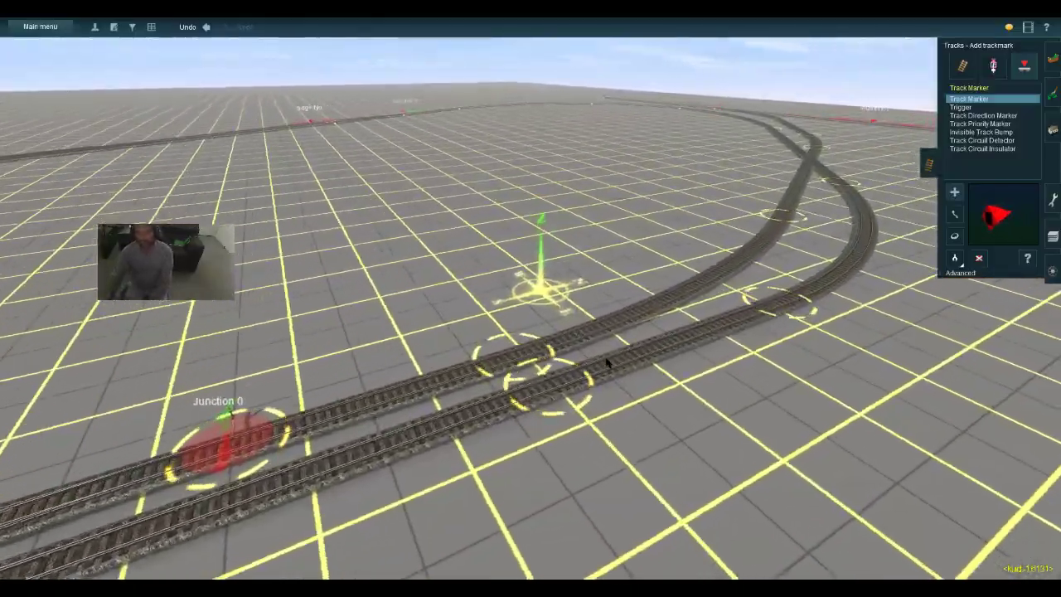
{"action": "key", "text": "Left"}
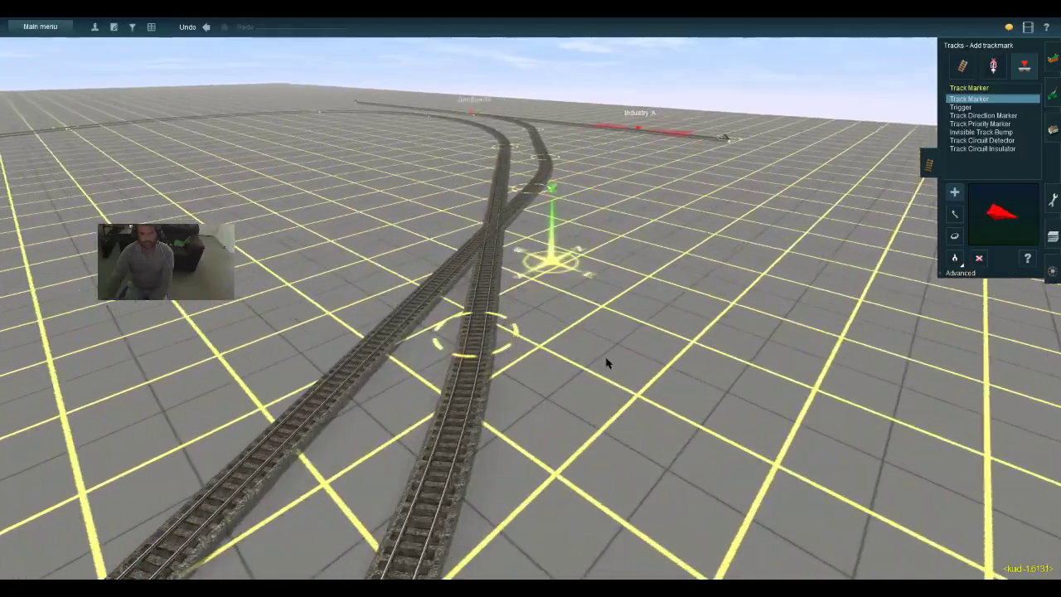
{"action": "key", "text": "w"}
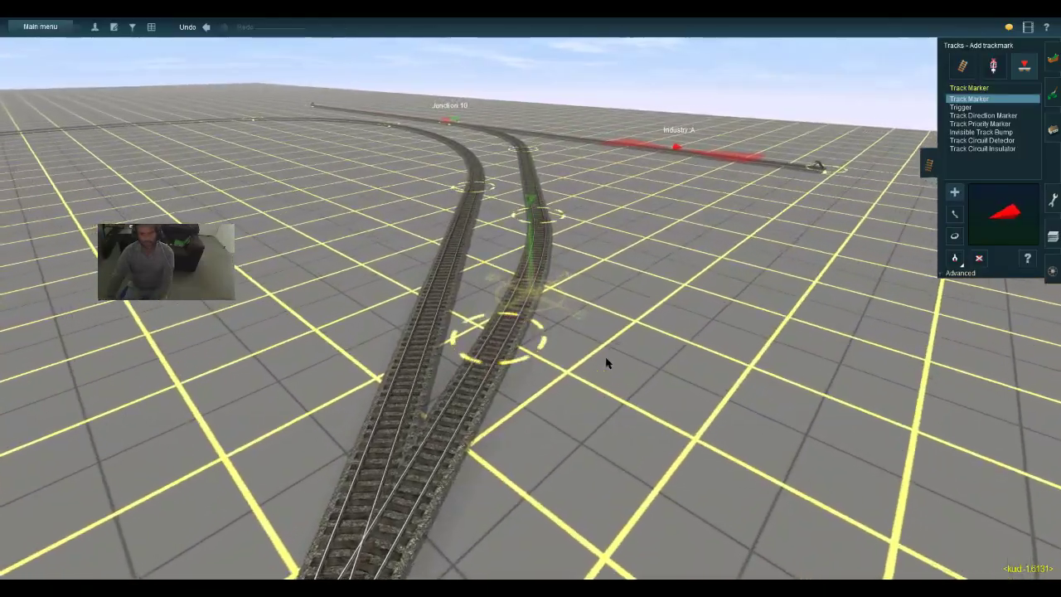
{"action": "key", "text": "Up"}
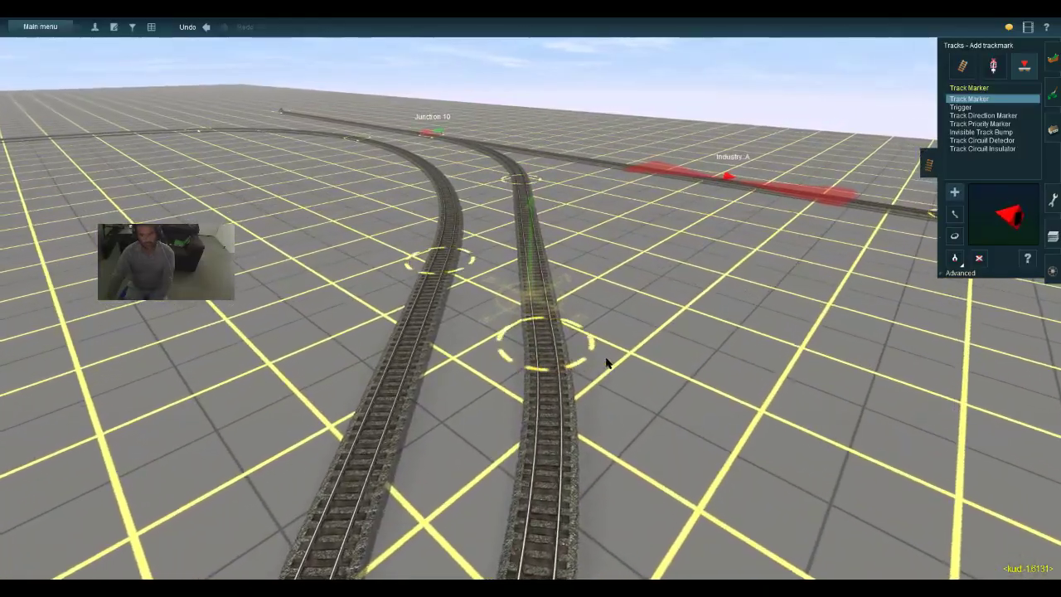
{"action": "key", "text": "Left"}
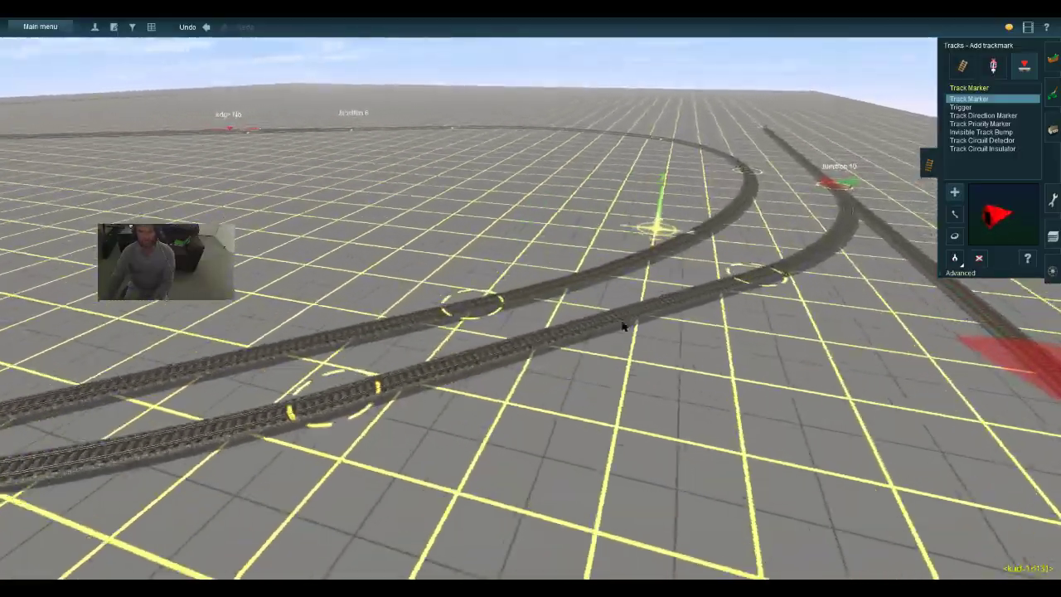
{"action": "key", "text": "Left"}
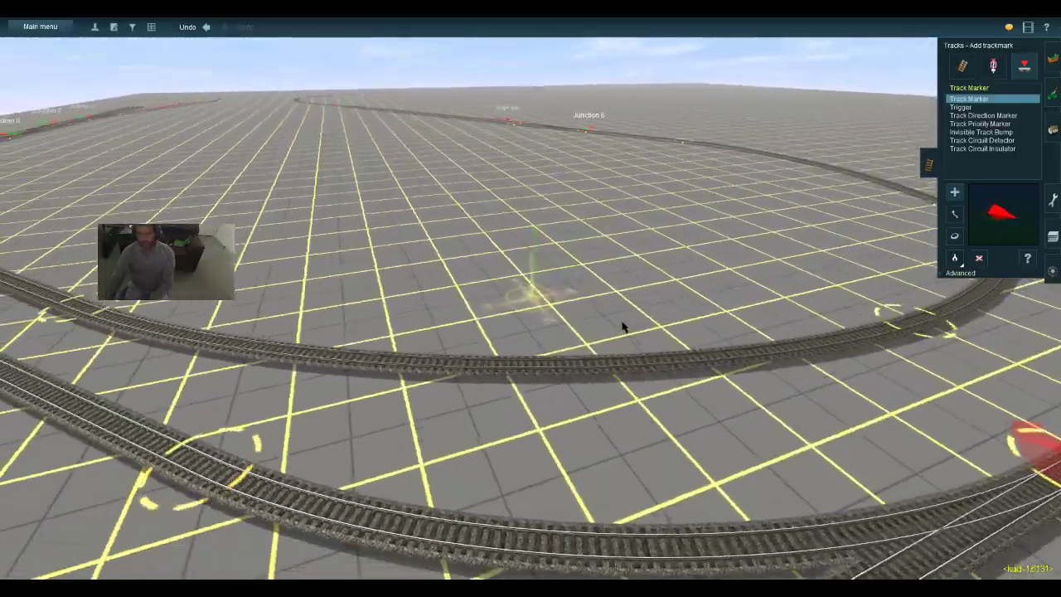
{"action": "key", "text": "Left"}
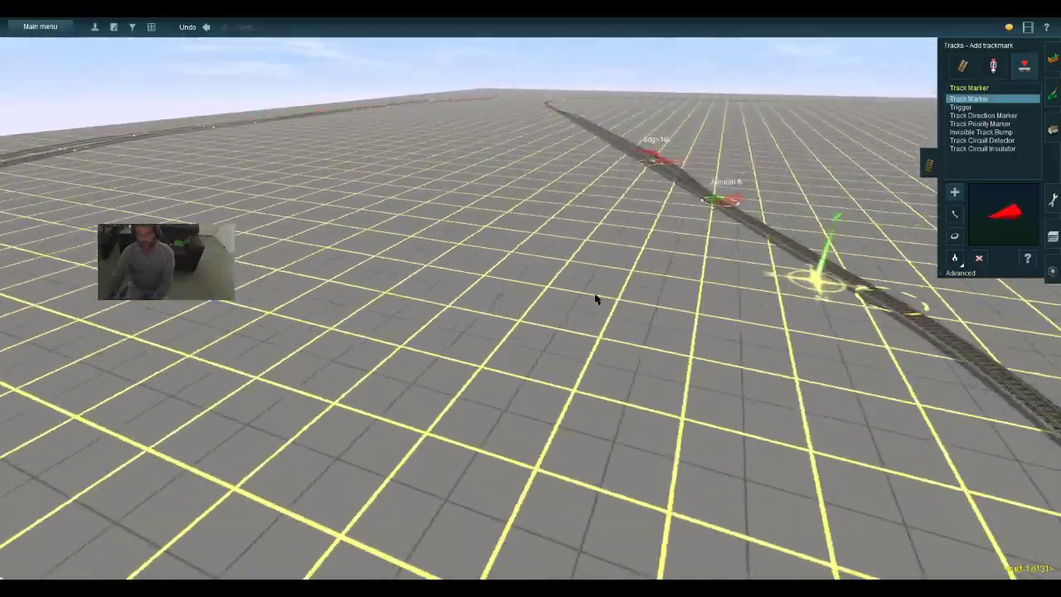
{"action": "key", "text": "Left"}
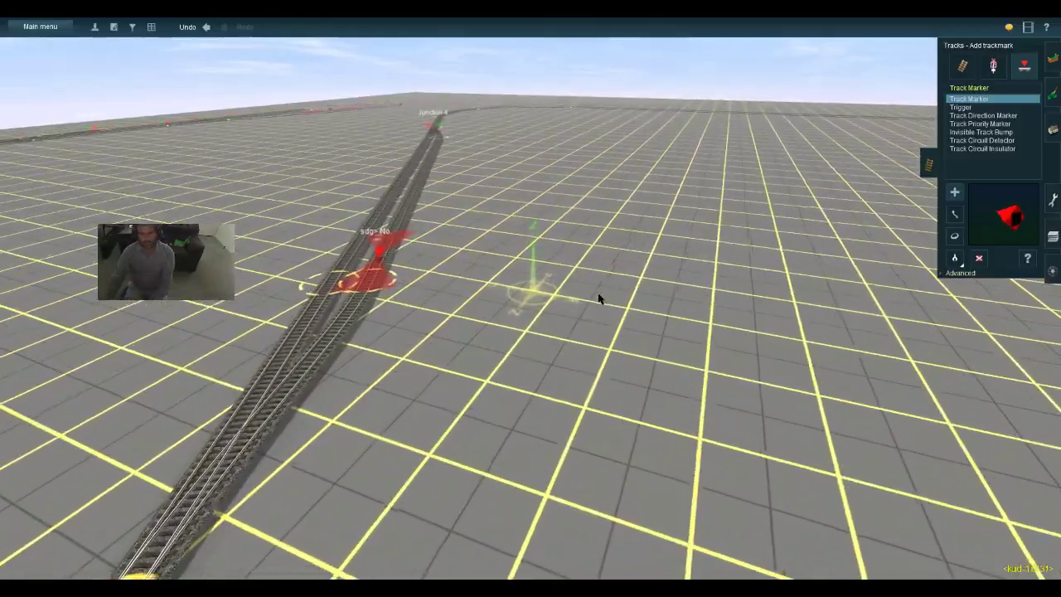
{"action": "key", "text": "Left"}
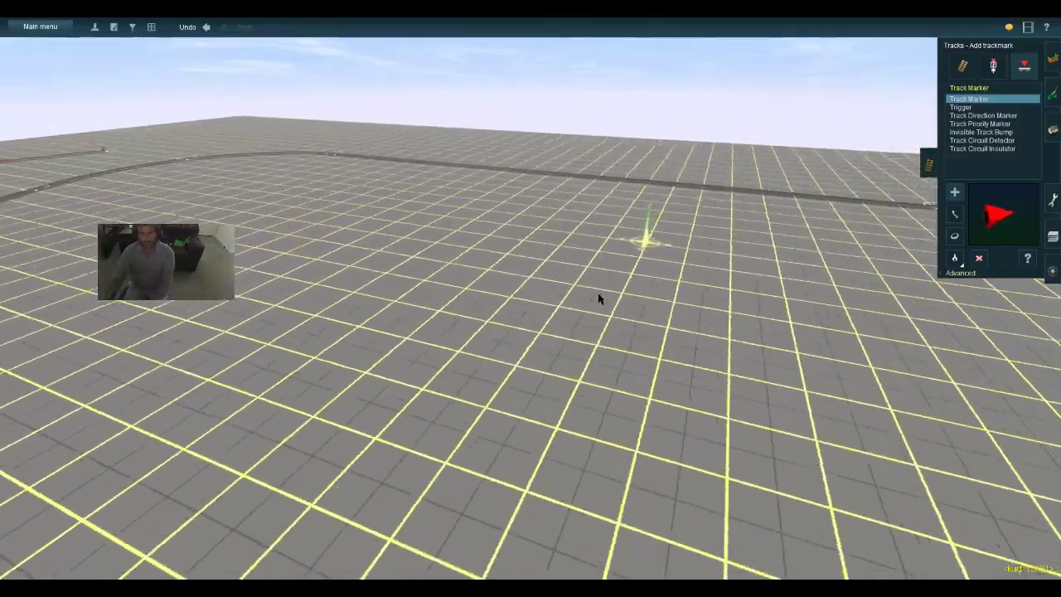
{"action": "key", "text": "Left"}
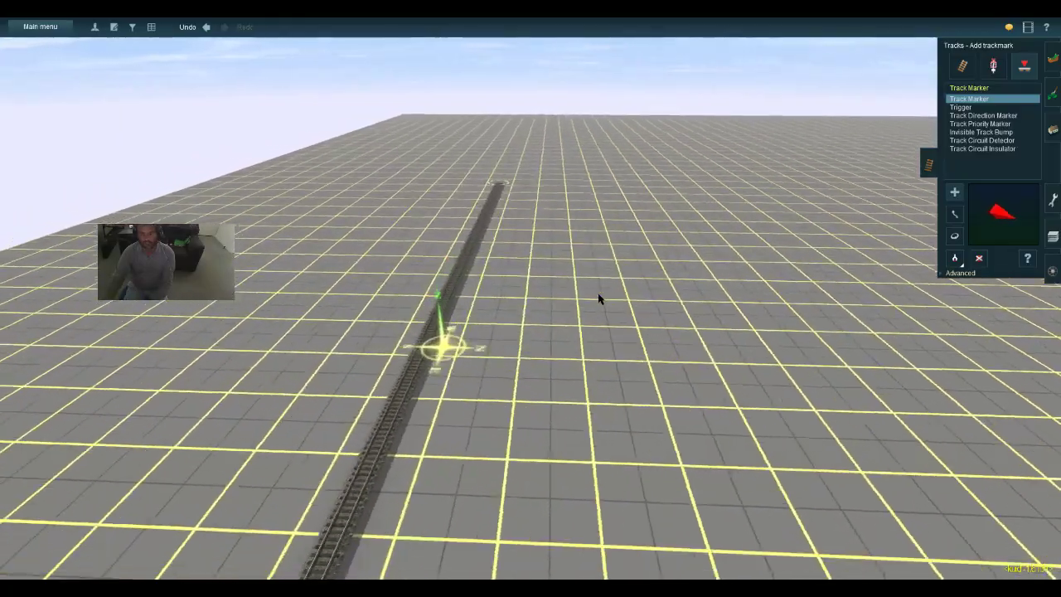
{"action": "key", "text": "Left"}
Switch to track editing and examine the outlying single track from its straight section back to the curve beyond Junction 4
{"action": "left_click", "coordinate": [963, 68]}
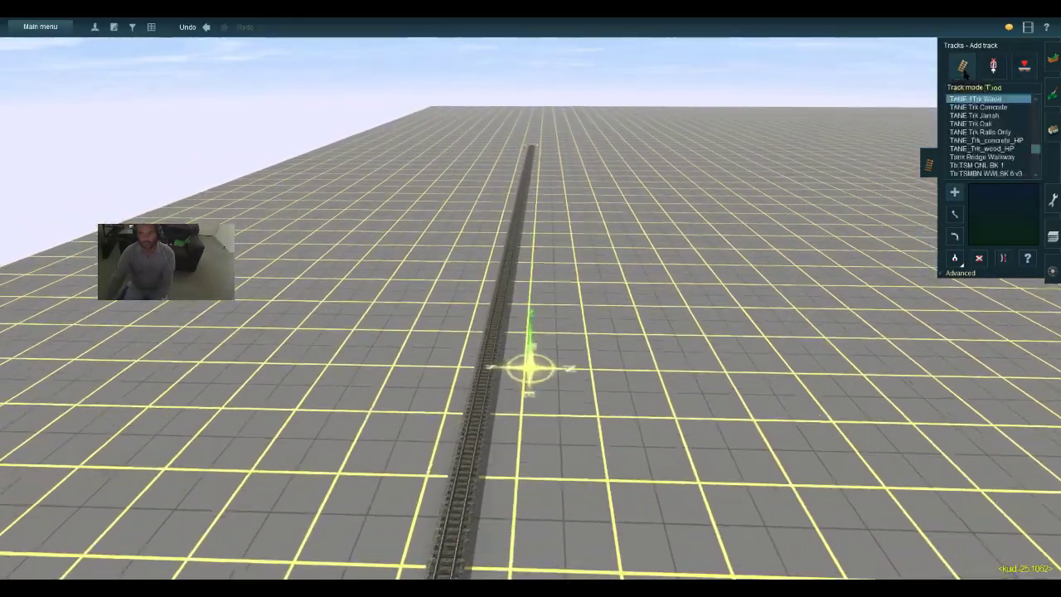
{"action": "key", "text": "s"}
{"action": "key", "text": "w"}
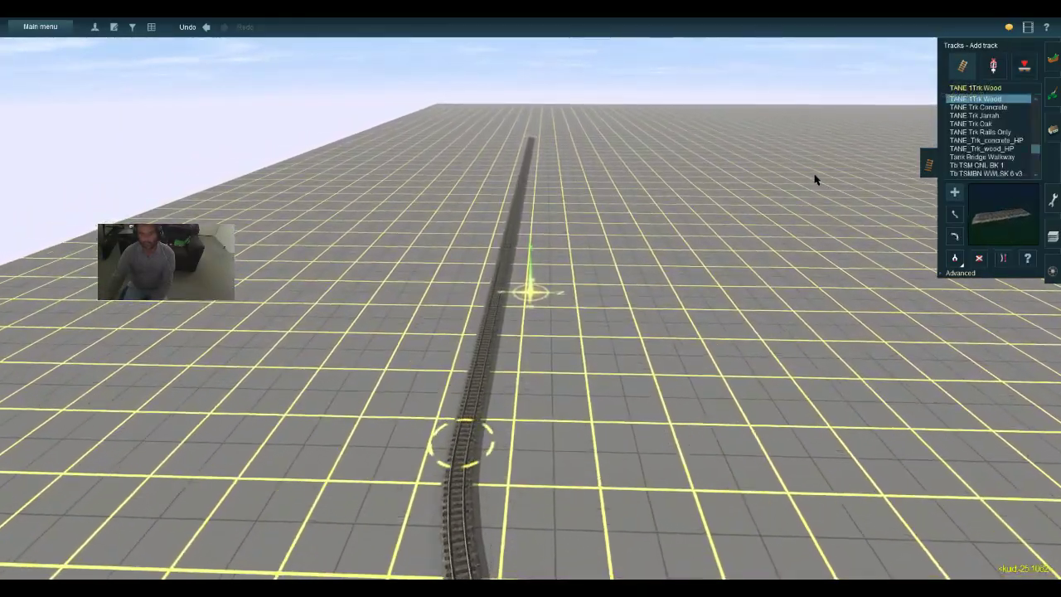
{"action": "key", "text": "Up"}
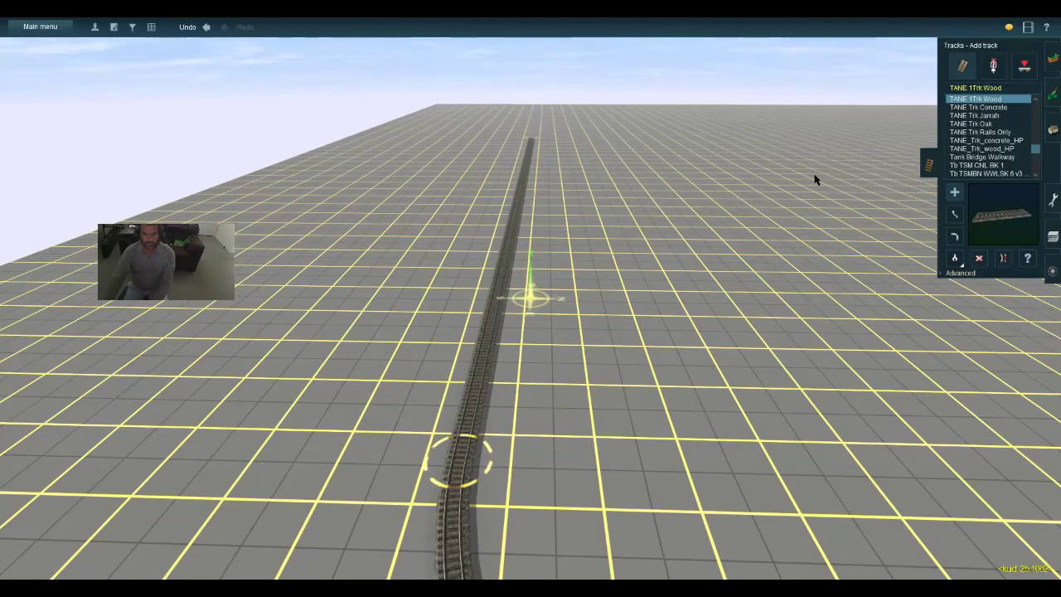
{"action": "key", "text": "Right"}
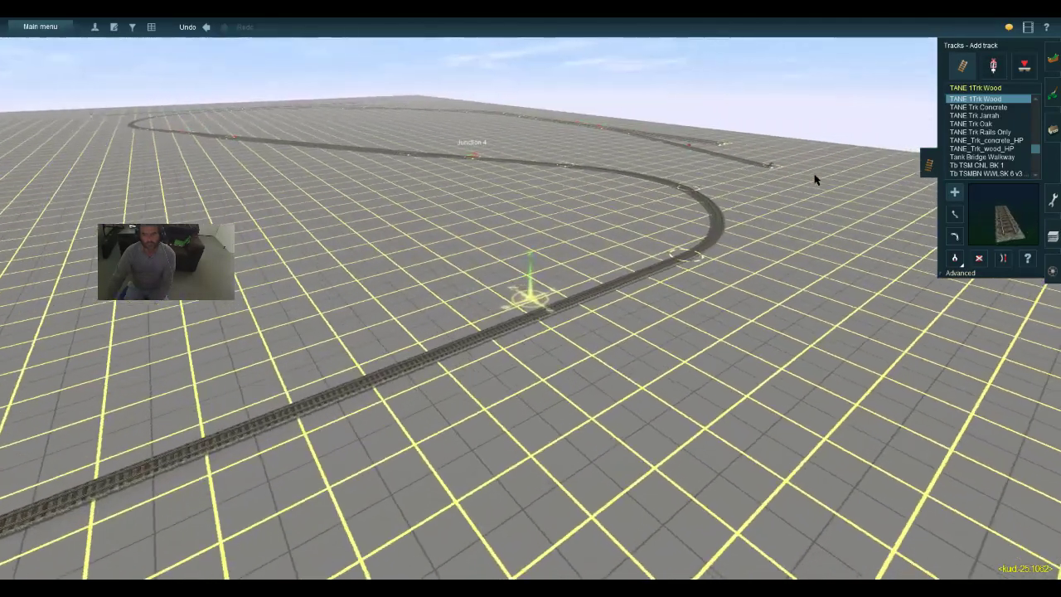
{"action": "key", "text": "w"}
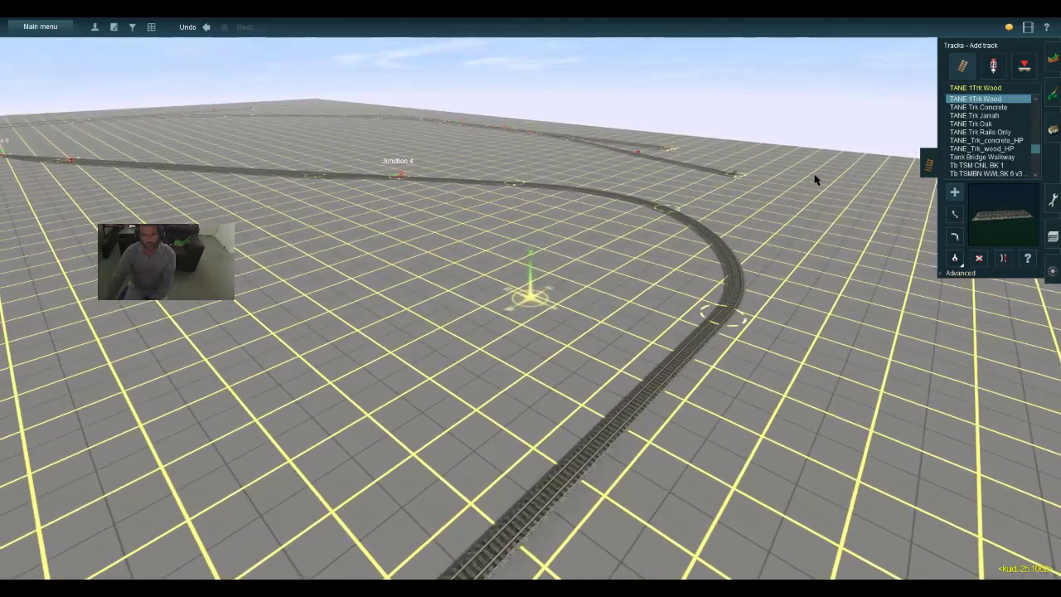
{"action": "scroll", "coordinate": [776, 196], "scroll_direction": "down", "scroll_amount": 10}
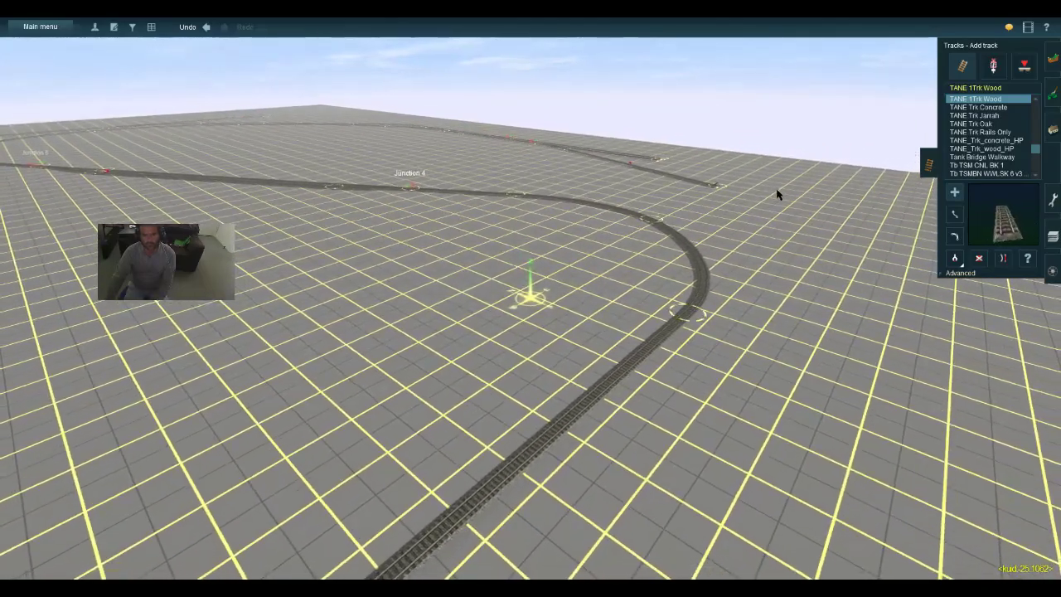
{"action": "scroll", "coordinate": [558, 207], "scroll_direction": "up", "scroll_amount": 5}
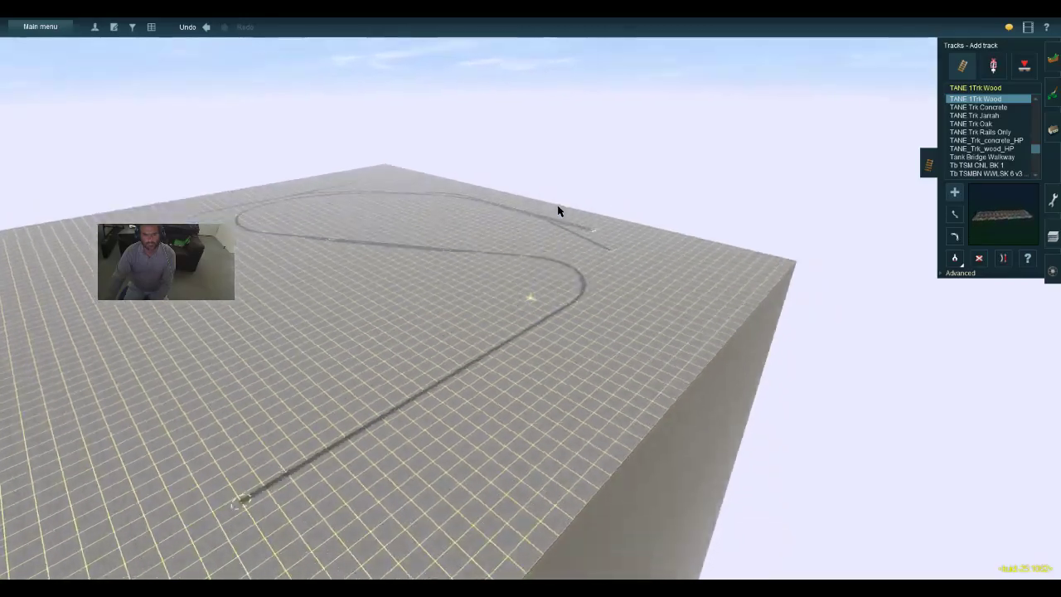
{"action": "key", "text": "Left"}
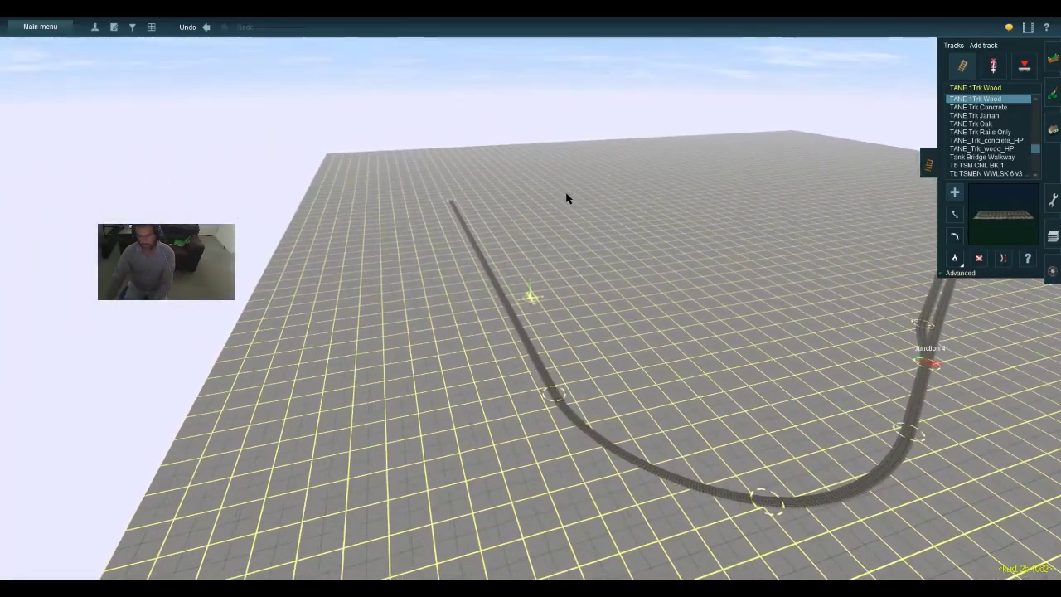
{"action": "scroll", "coordinate": [568, 199], "scroll_direction": "up", "scroll_amount": 3}
{"action": "scroll", "coordinate": [745, 191], "scroll_direction": "down", "scroll_amount": 3}
Switch to moving track and examine the single track's free end, the curve beyond Junction 4 and the adjoining loop
{"action": "left_click", "coordinate": [954, 214]}
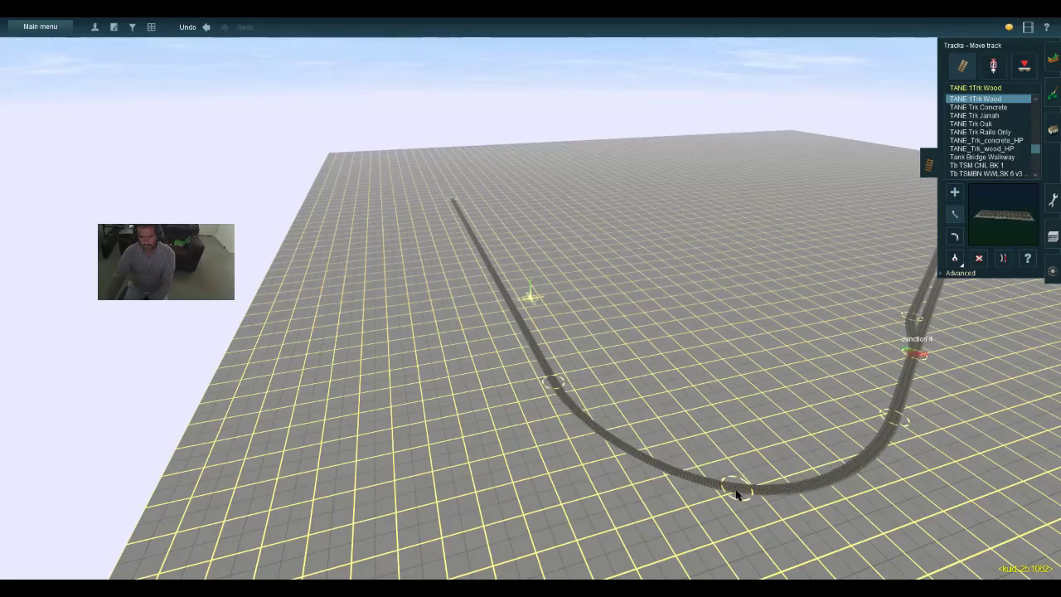
{"action": "key", "text": "w"}
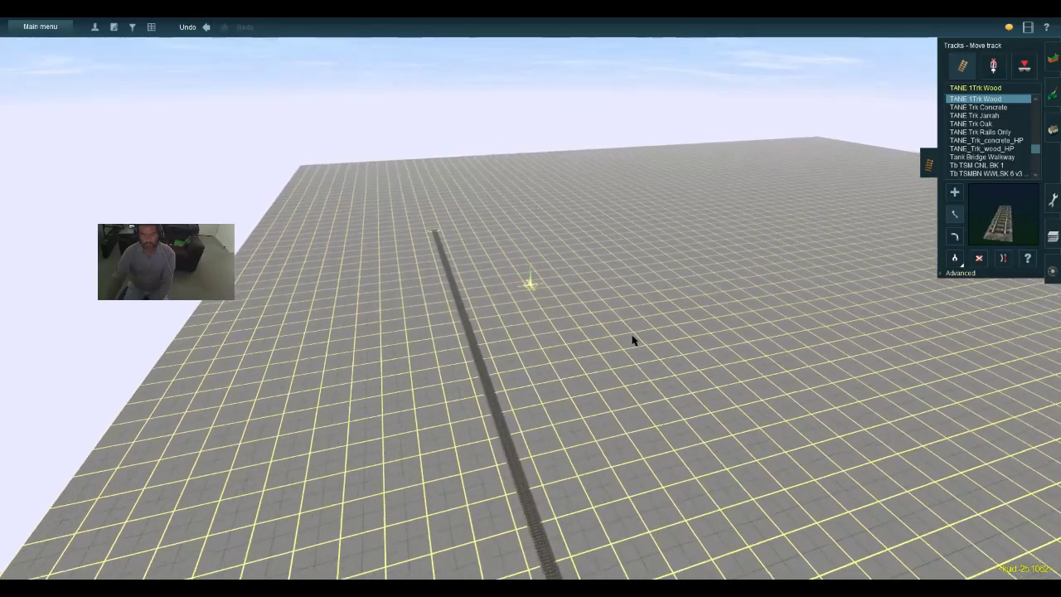
{"action": "key", "text": "Left"}
{"action": "key", "text": "Left"}
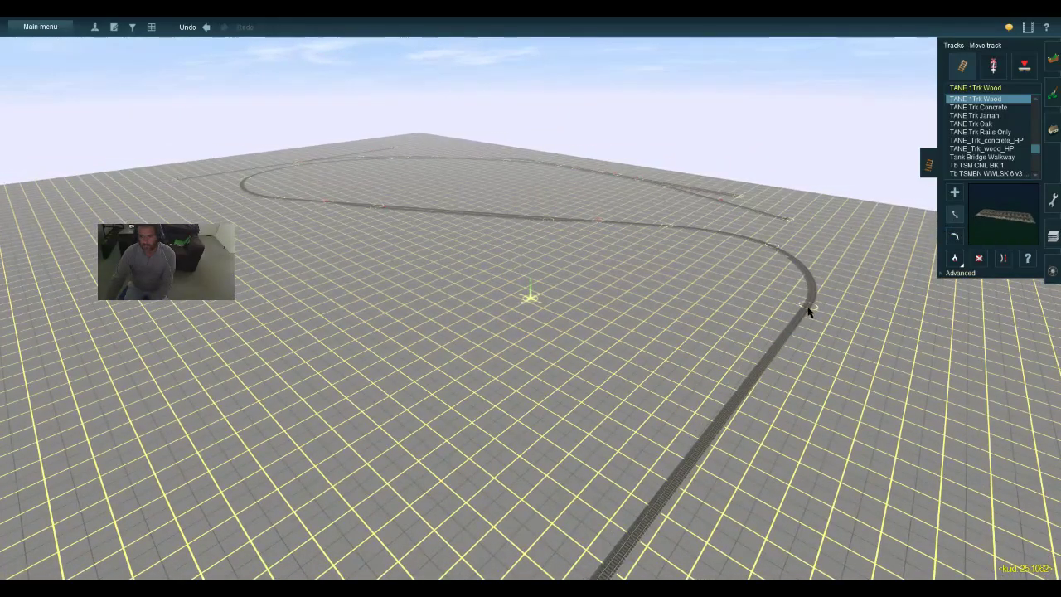
{"action": "key", "text": "s"}
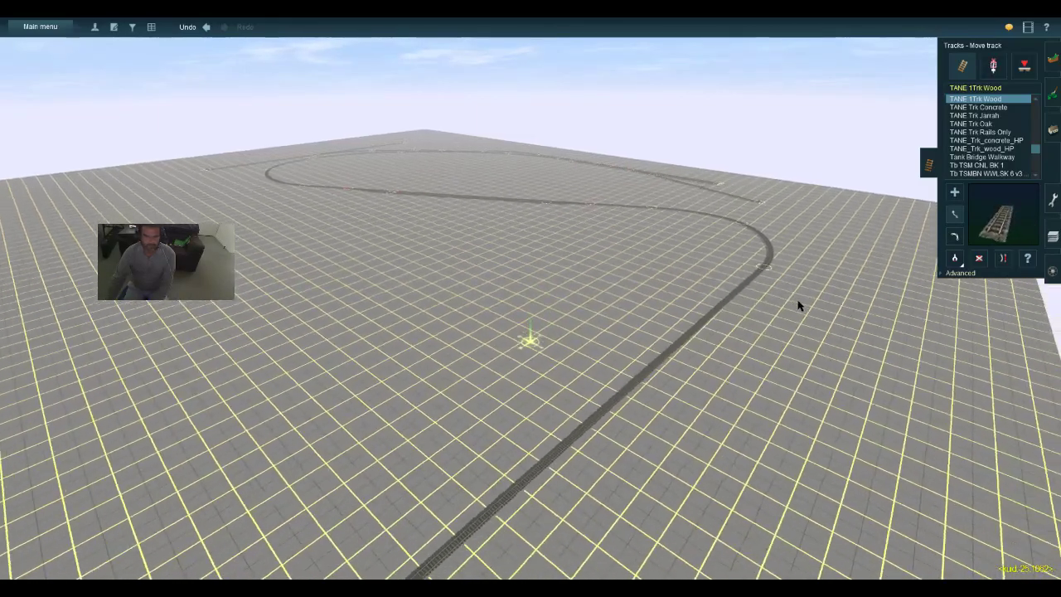
{"action": "key", "text": "a"}
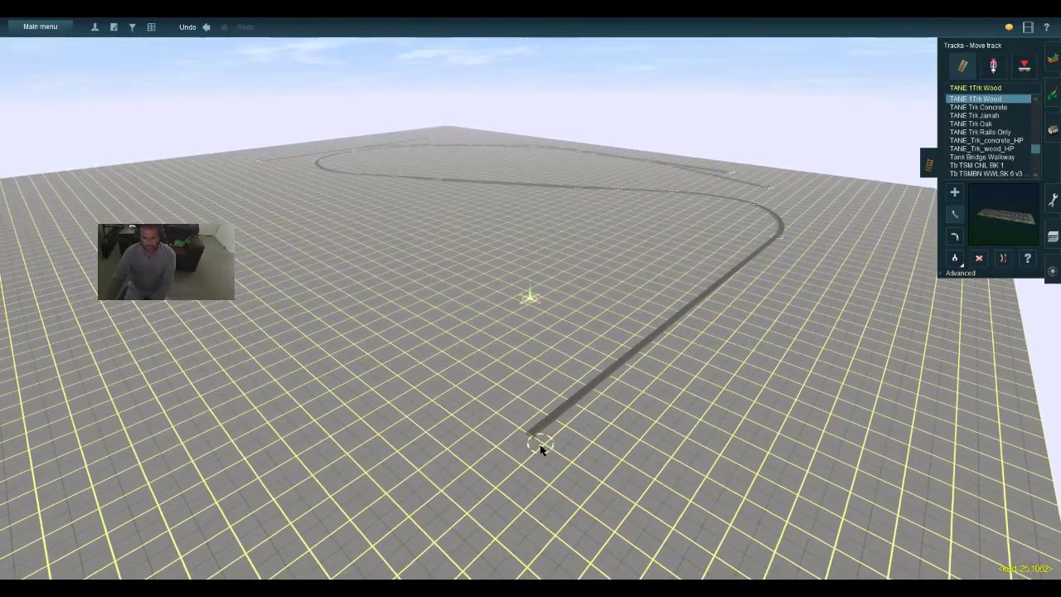
{"action": "key", "text": "w"}
{"action": "key", "text": "d"}
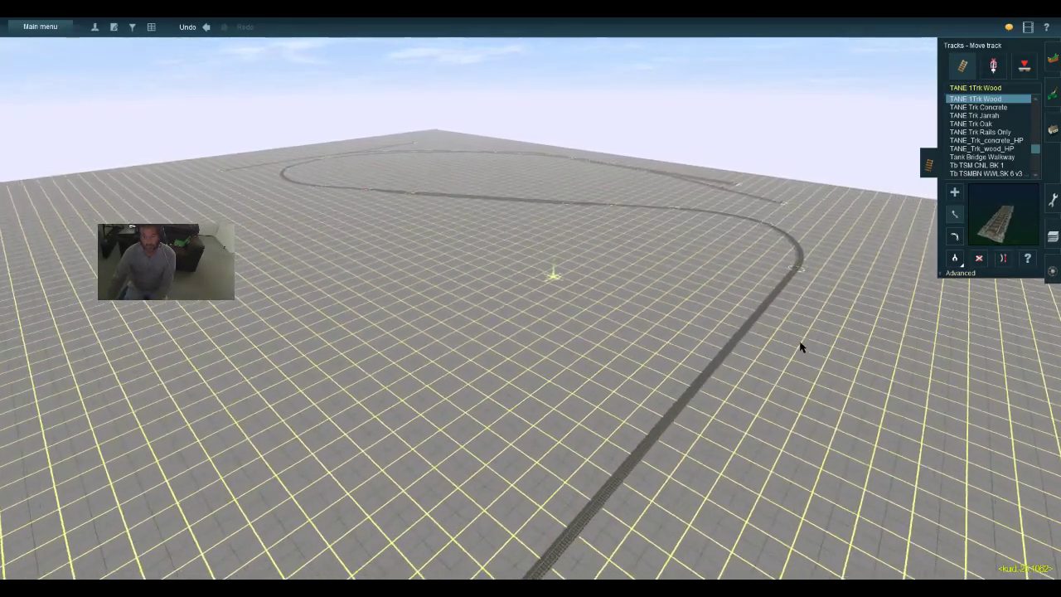
{"action": "key", "text": "w"}
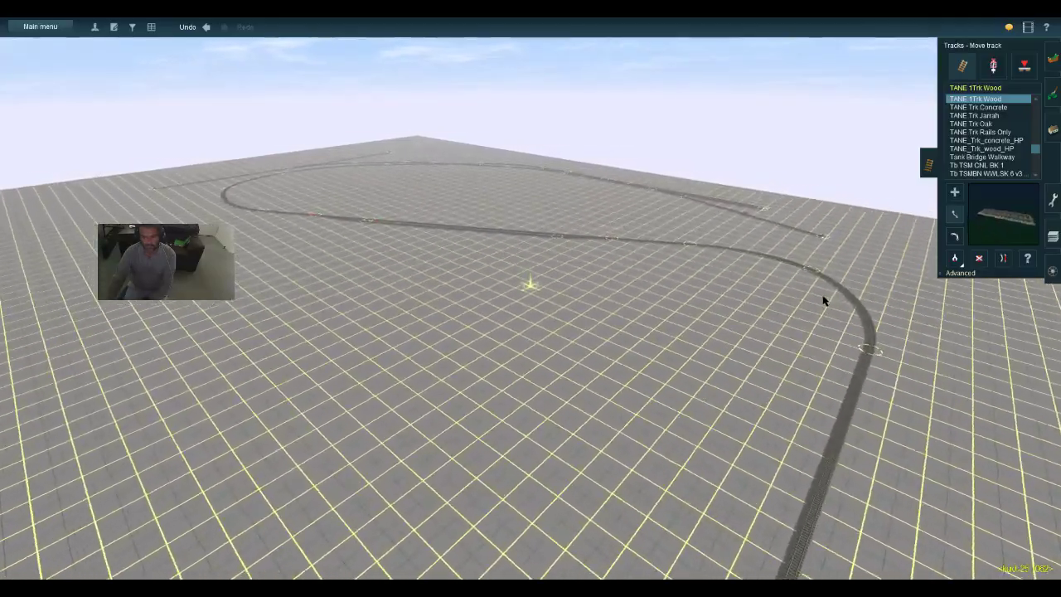
{"action": "key", "text": "Right"}
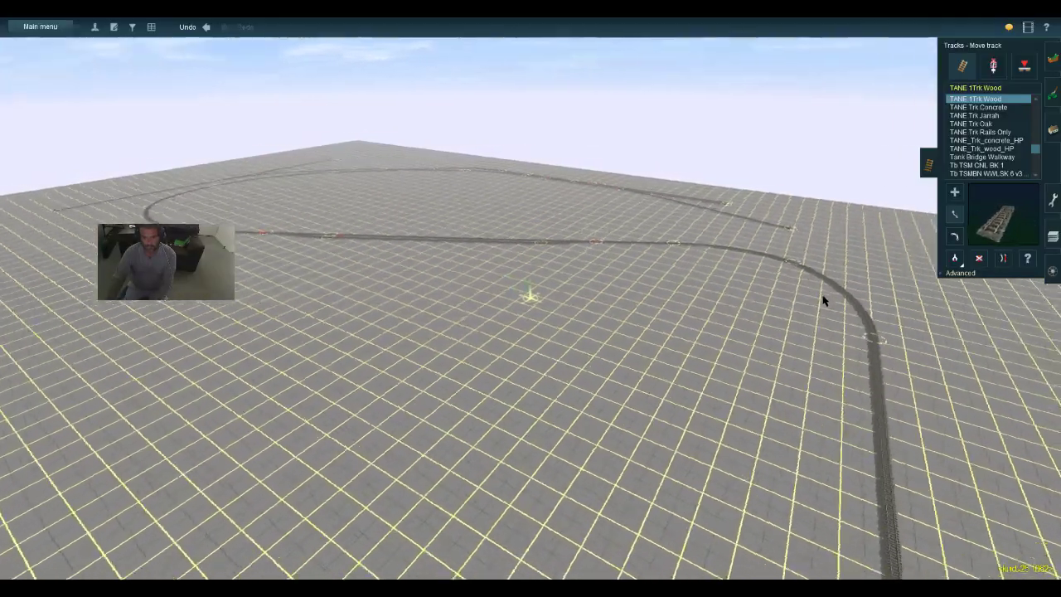
{"action": "key", "text": "Right"}
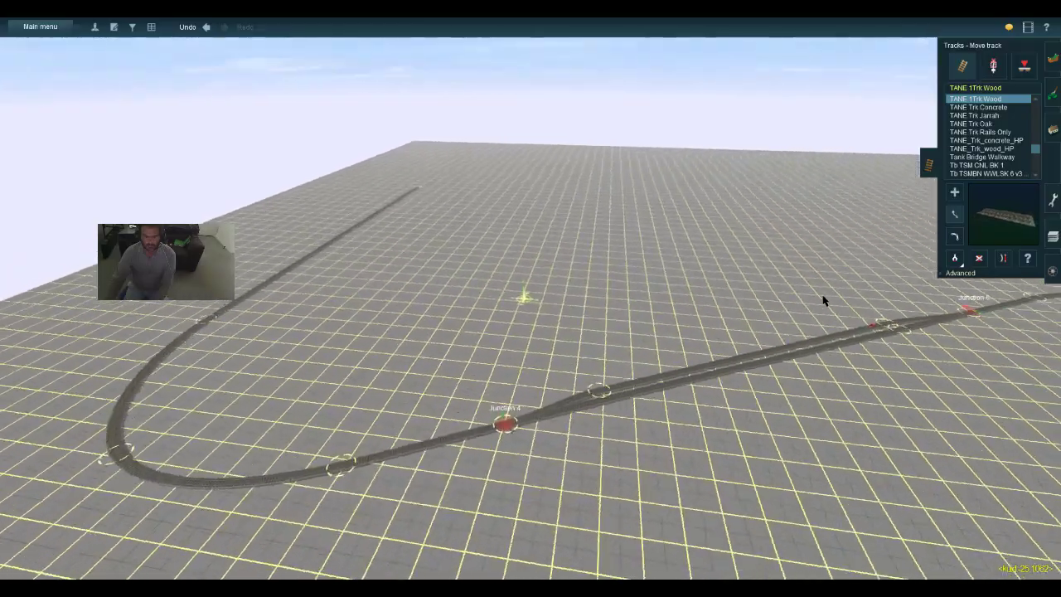
{"action": "key", "text": "Right"}
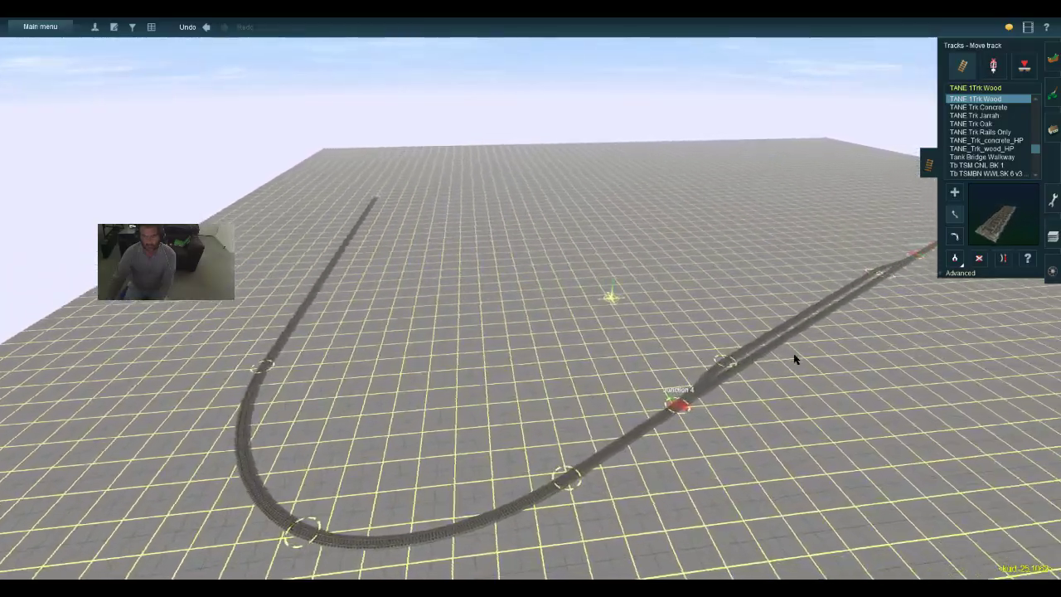
{"action": "key", "text": "Right"}
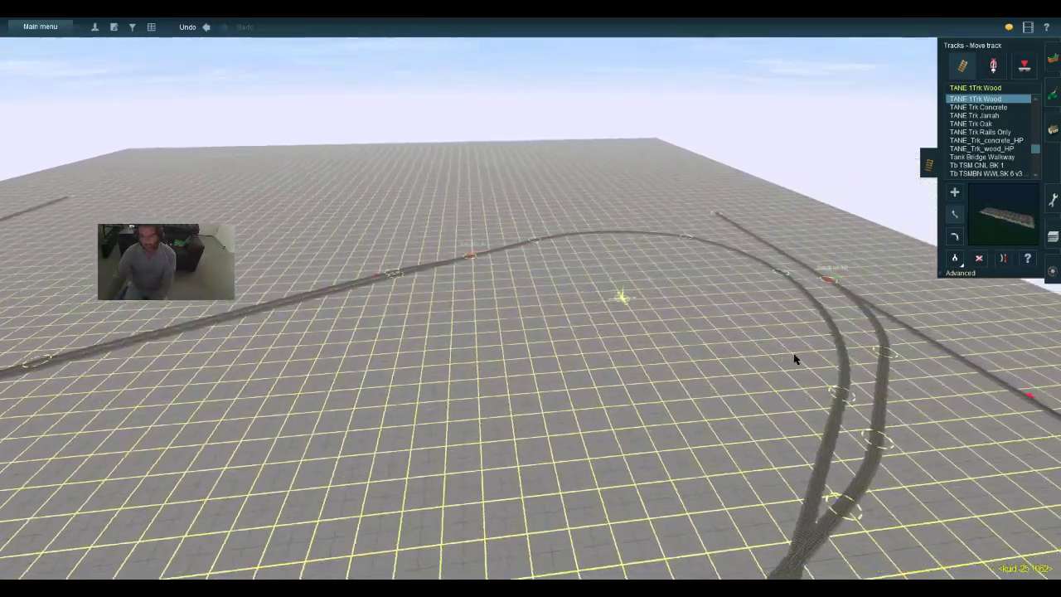
{"action": "key", "text": "Right"}
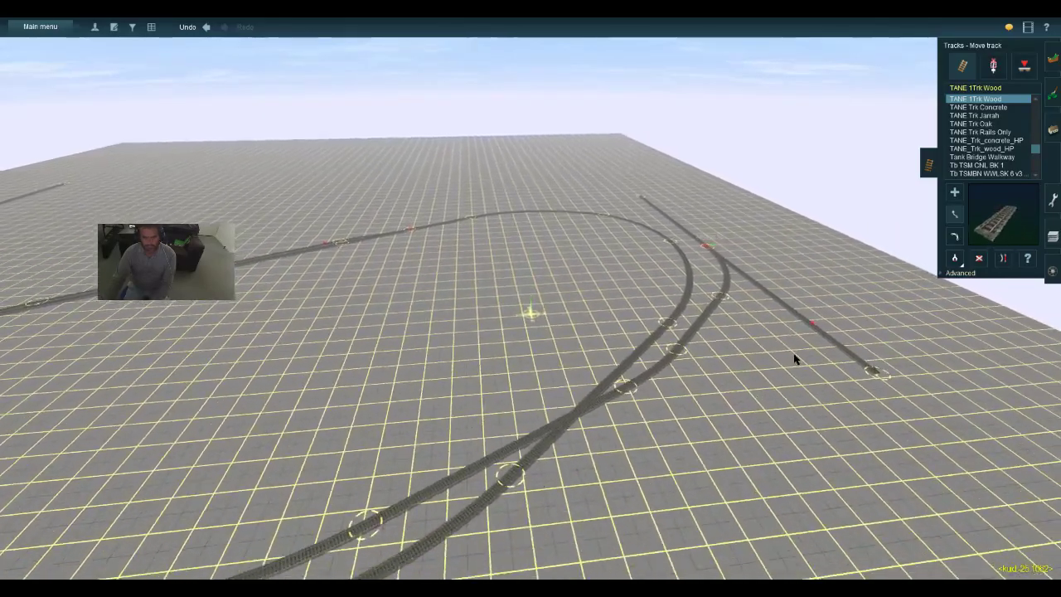
Move the middle spline point of the curve beyond Junction 4 slightly outward and insert a spline point between it and the straight track
{"action": "scroll", "coordinate": [795, 358], "scroll_direction": "up", "scroll_amount": 1}
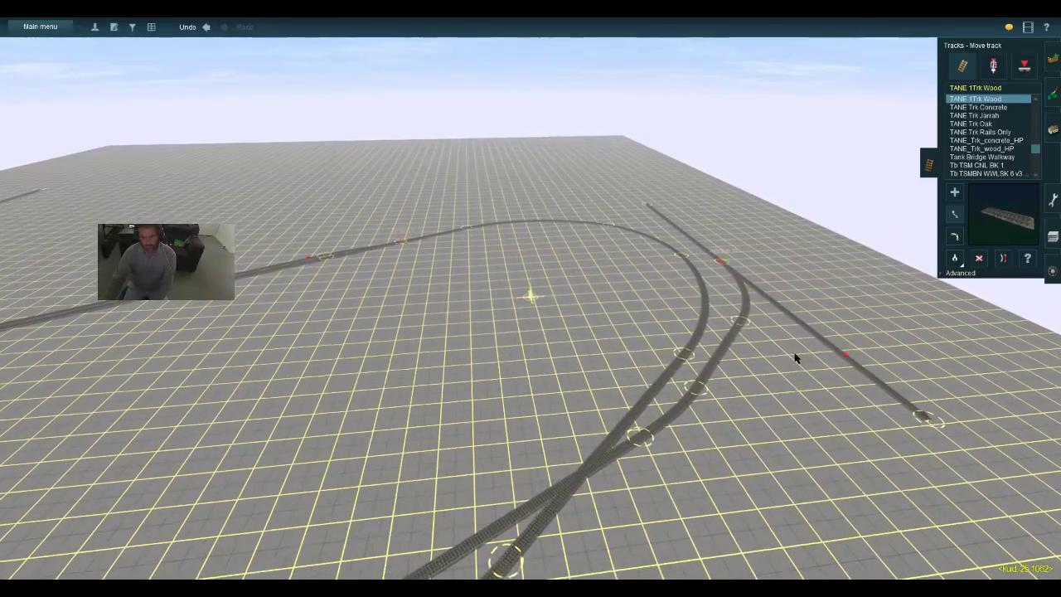
{"action": "key", "text": "Right"}
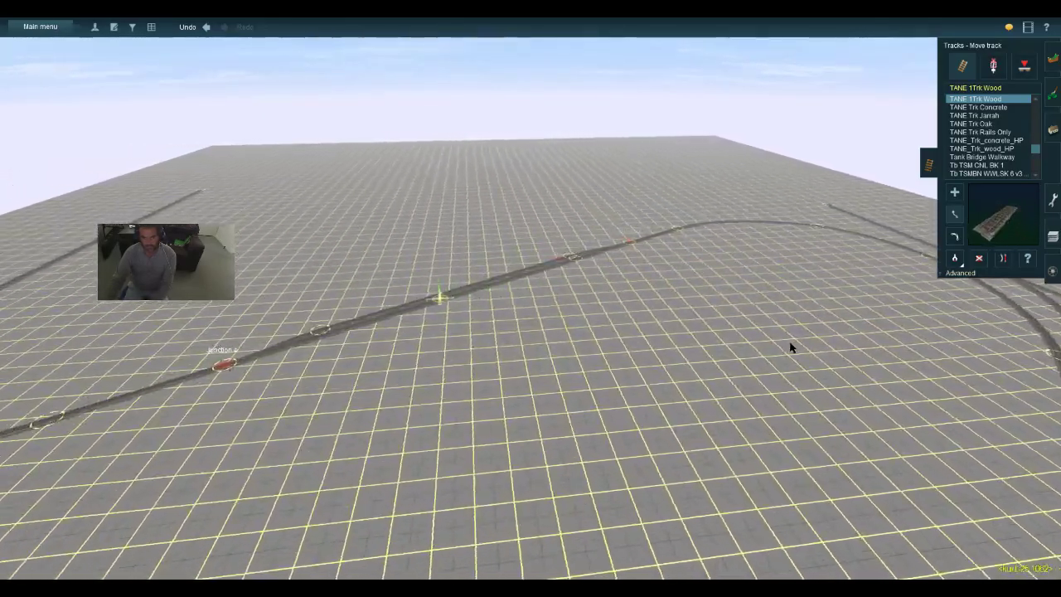
{"action": "key", "text": "Right"}
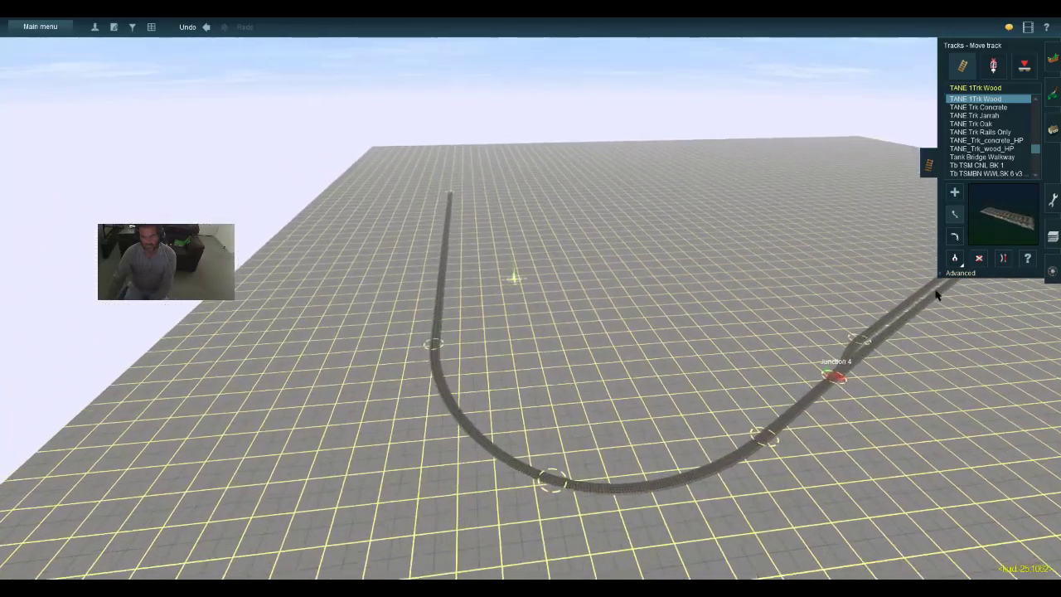
{"action": "key", "text": "Right"}
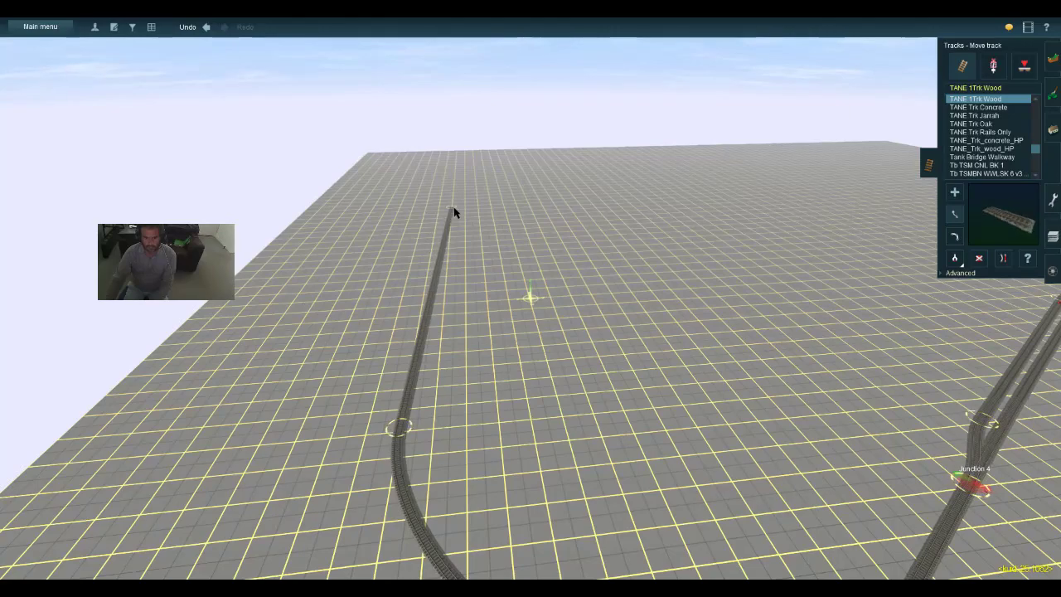
{"action": "key", "text": "Right"}
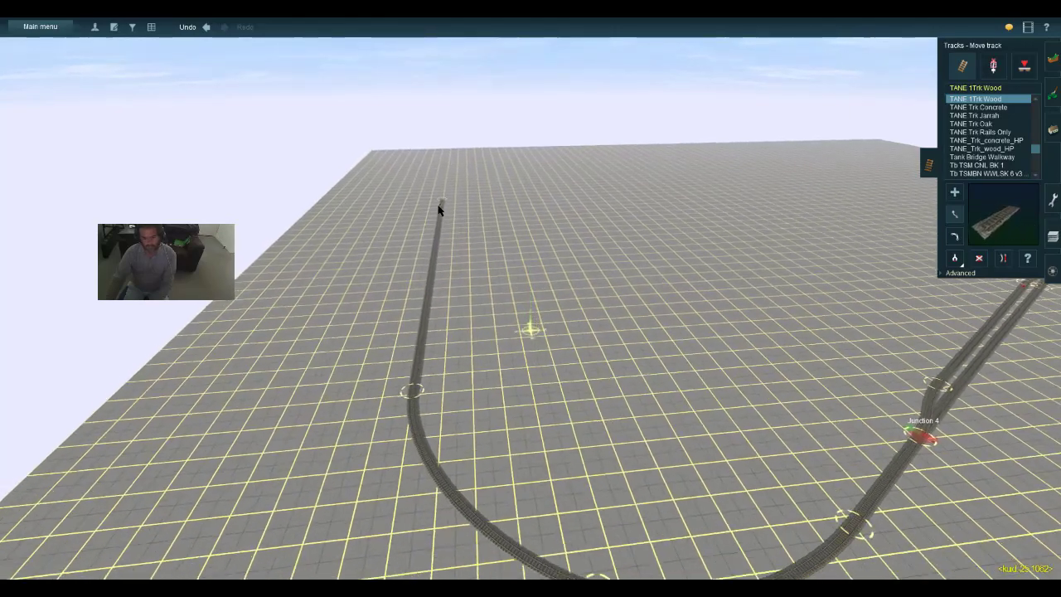
{"action": "left_click_drag", "start_coordinate": [562, 369], "coordinate": [543, 385]}
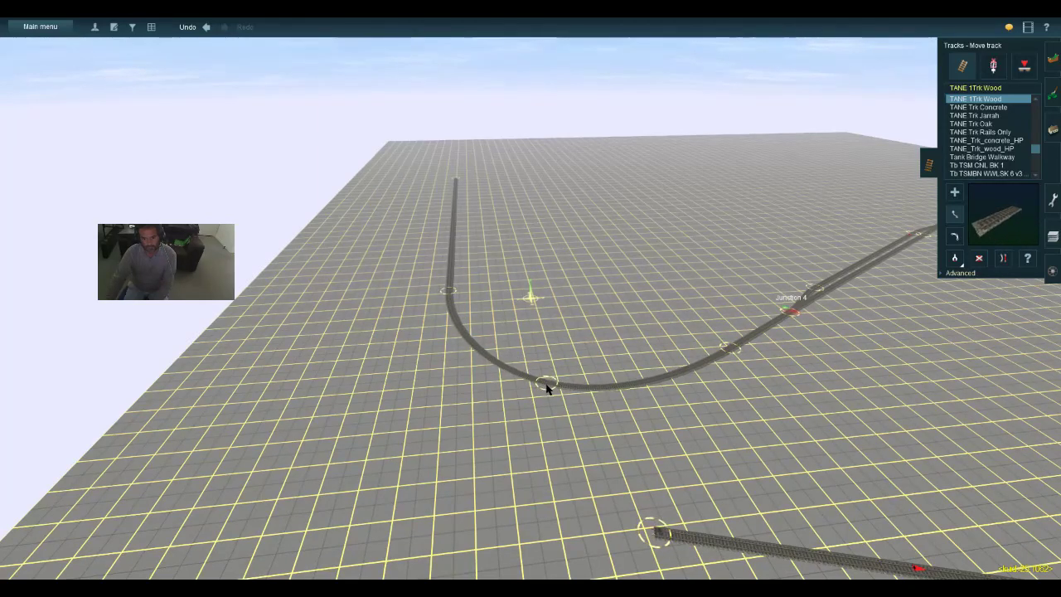
{"action": "key", "text": "Up"}
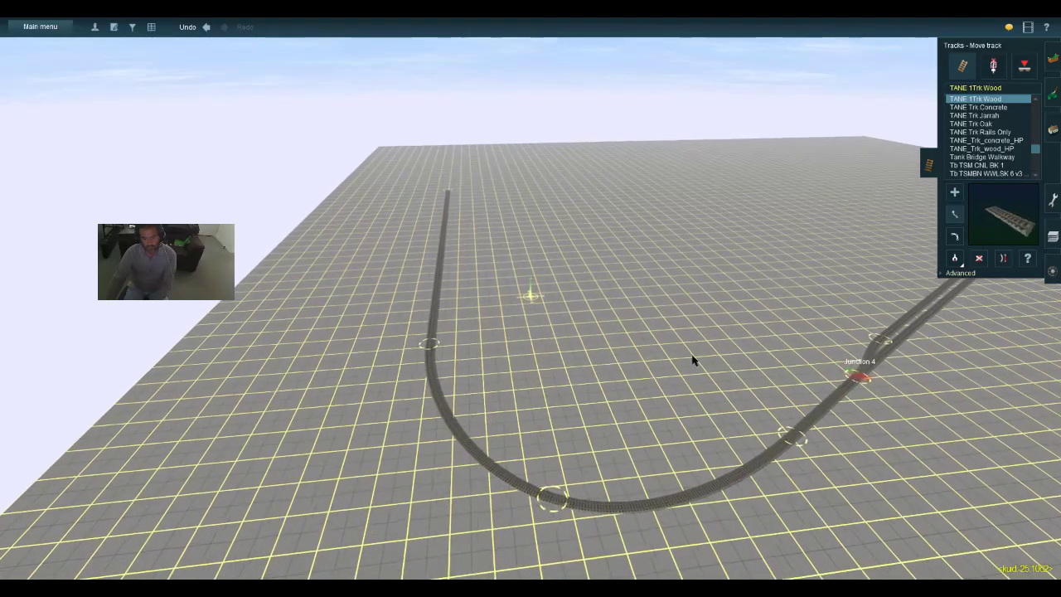
{"action": "left_click", "coordinate": [959, 274]}
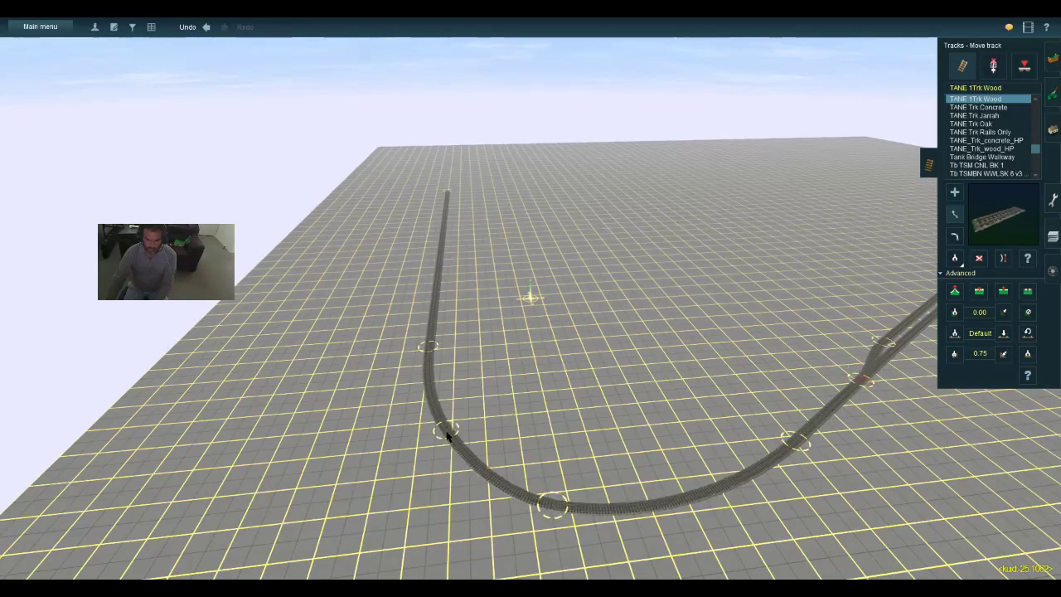
Examine the straight single track beyond the curve and the empty ground around its free end
{"action": "key", "text": "Left"}
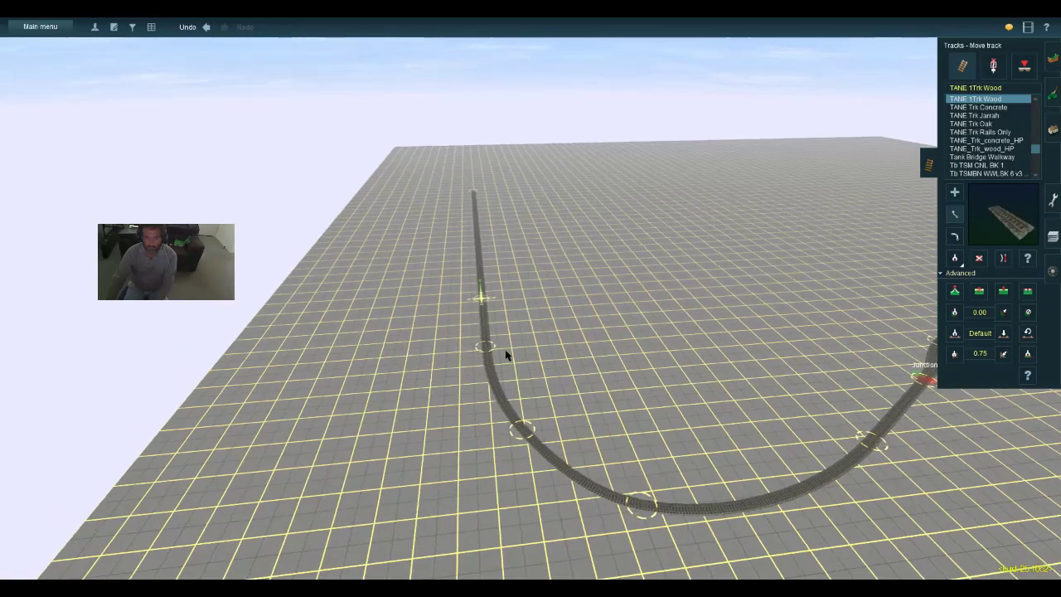
{"action": "key", "text": "Up"}
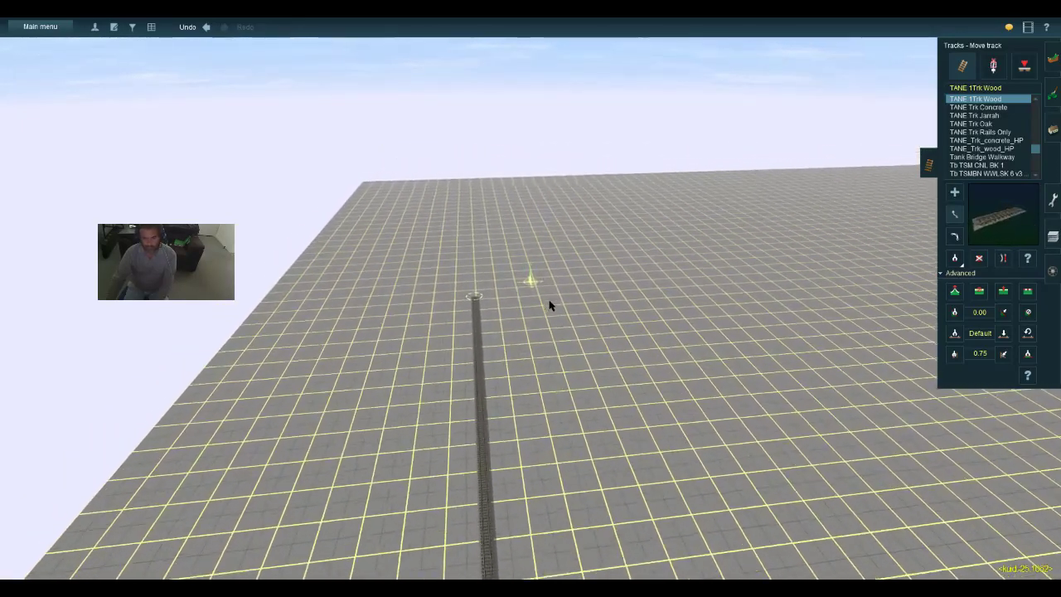
{"action": "key", "text": "Right"}
{"action": "key", "text": "Up"}
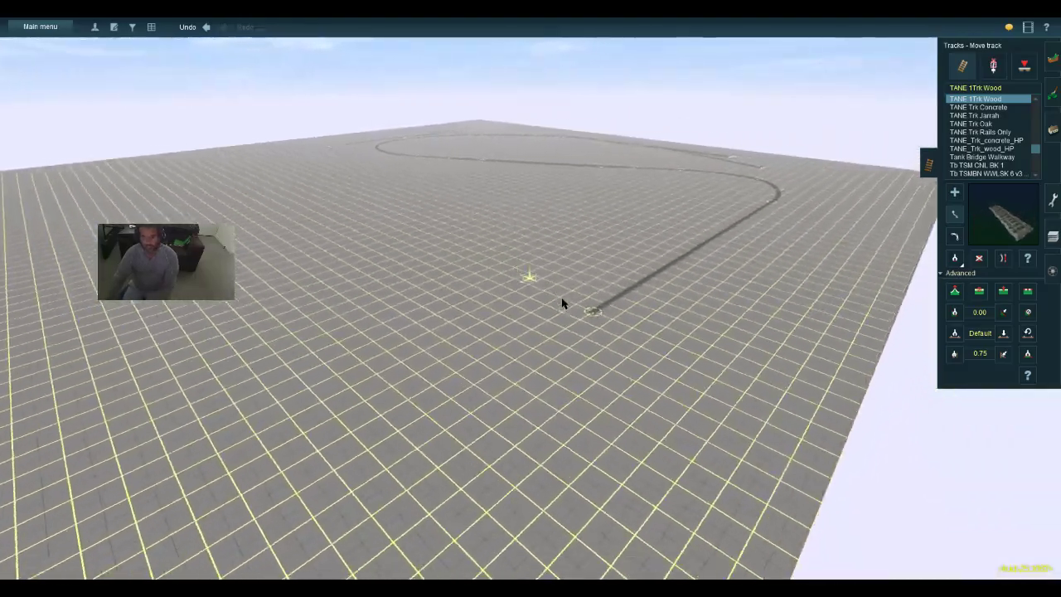
{"action": "key", "text": "Right"}
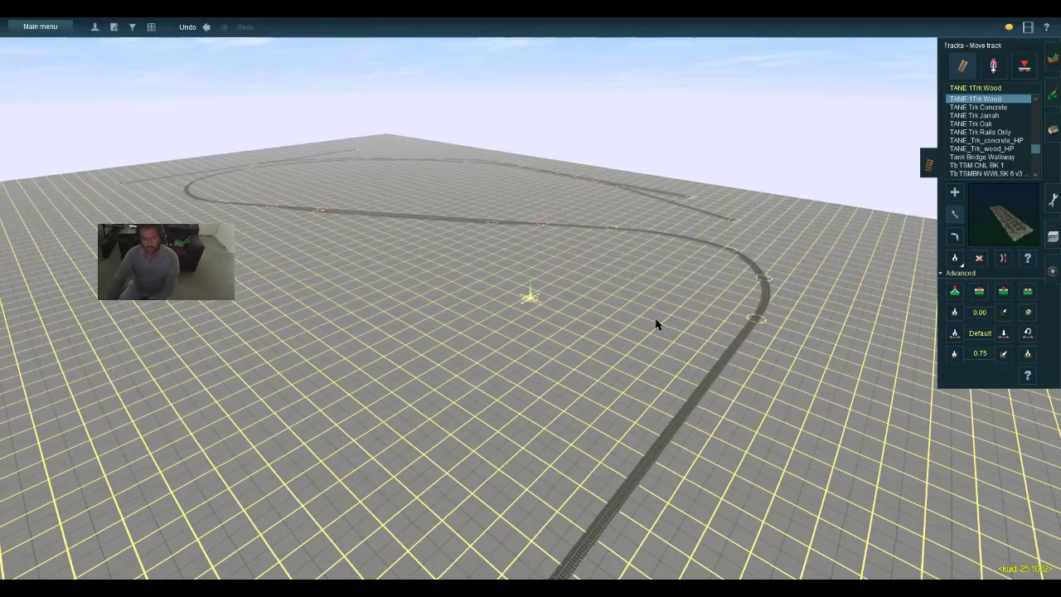
{"action": "key", "text": "Down"}
{"action": "key", "text": "Left"}
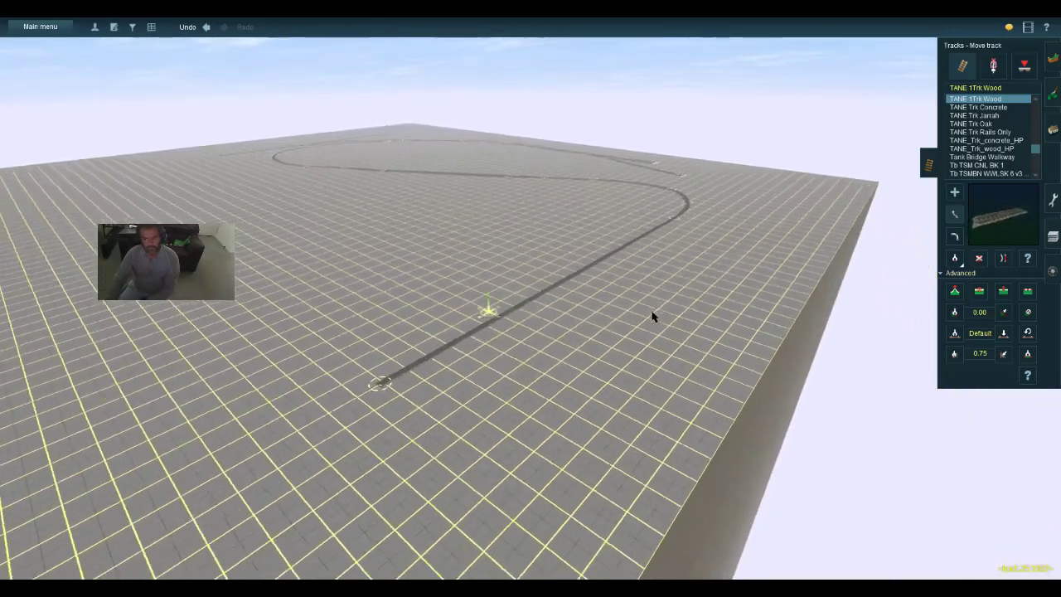
{"action": "key", "text": "Right"}
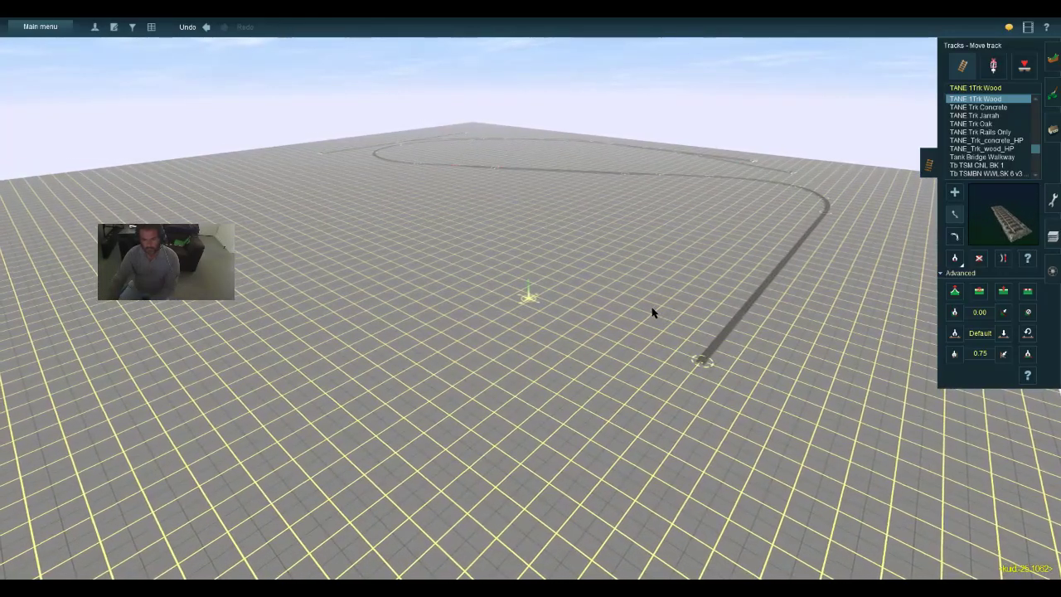
{"action": "key", "text": "Right"}
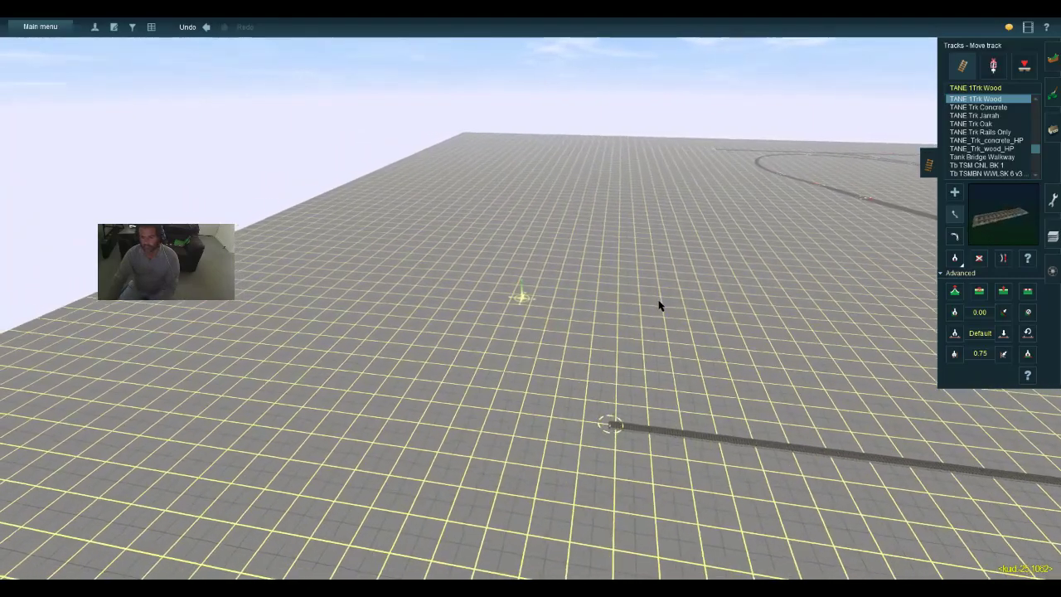
Examine the straight single track from its free end back towards the curve and the rest of the loop
{"action": "key", "text": "Left"}
{"action": "scroll", "coordinate": [662, 304], "scroll_direction": "up", "scroll_amount": 3}
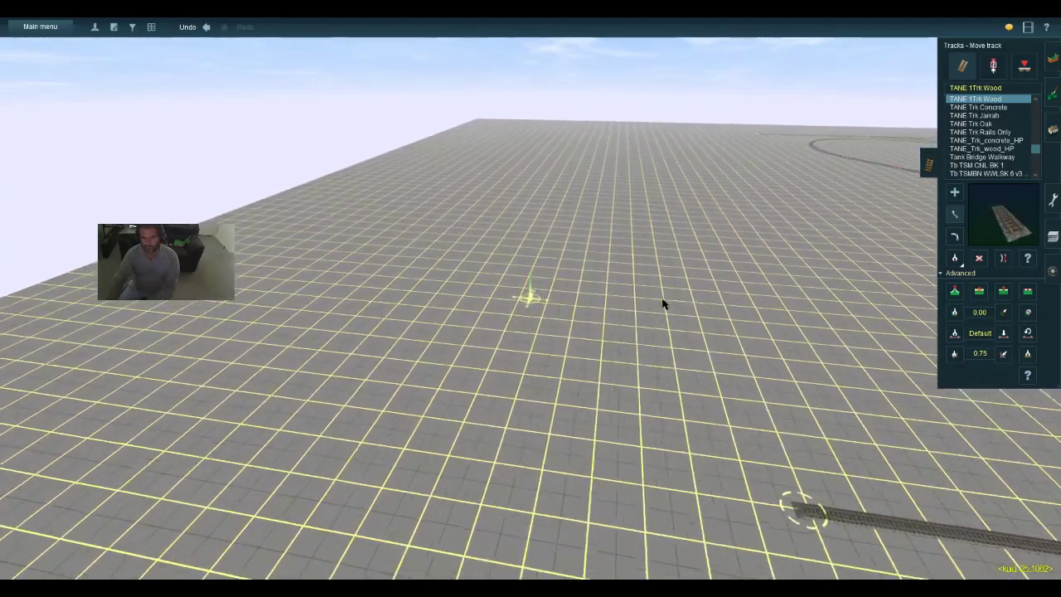
{"action": "scroll", "coordinate": [663, 303], "scroll_direction": "down", "scroll_amount": 2}
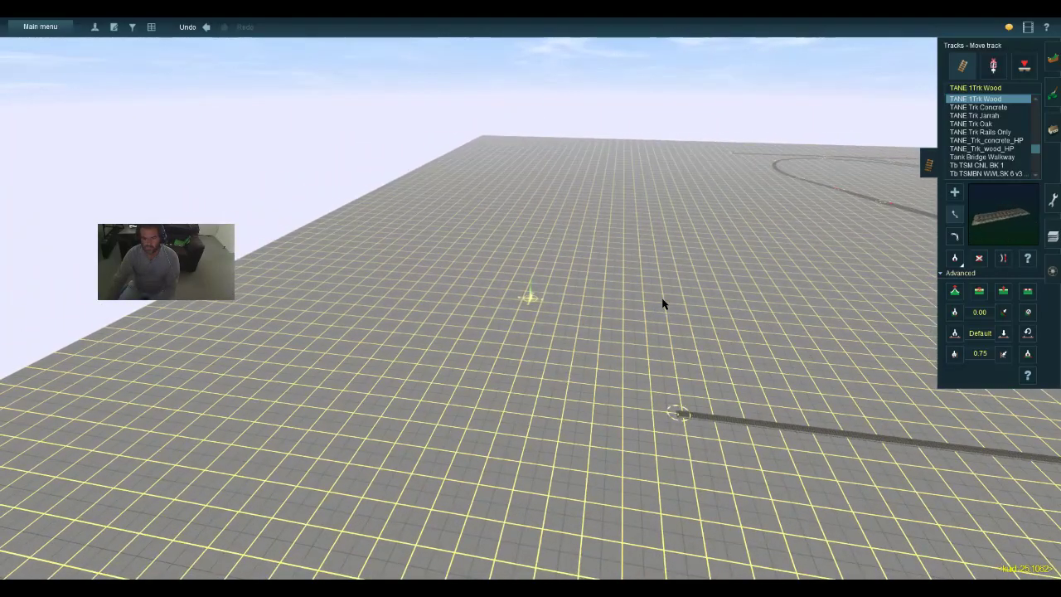
{"action": "key", "text": "Left"}
{"action": "key", "text": "w"}
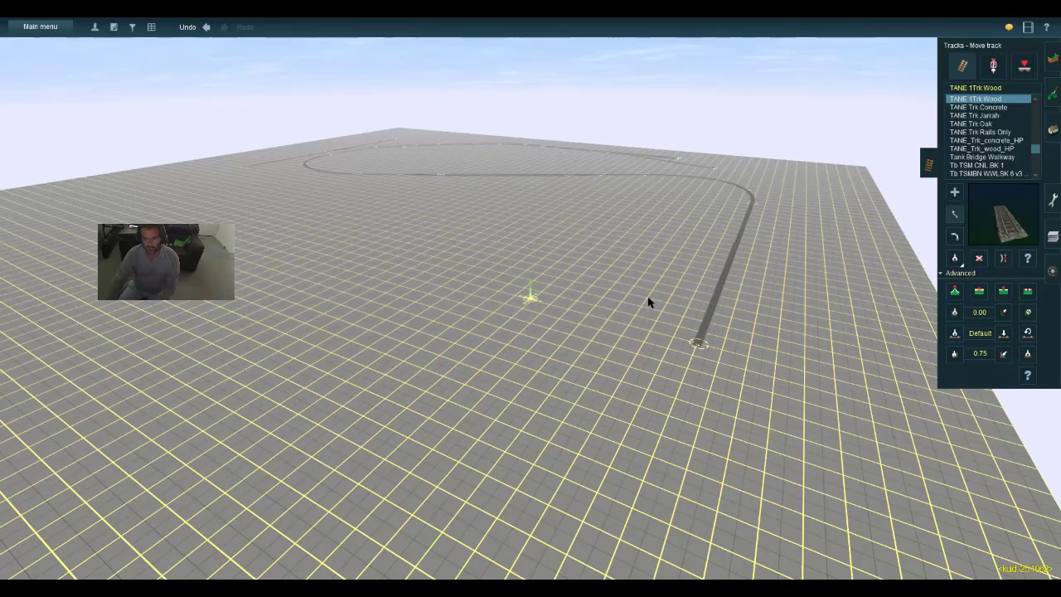
{"action": "key", "text": "w"}
{"action": "key", "text": "d"}
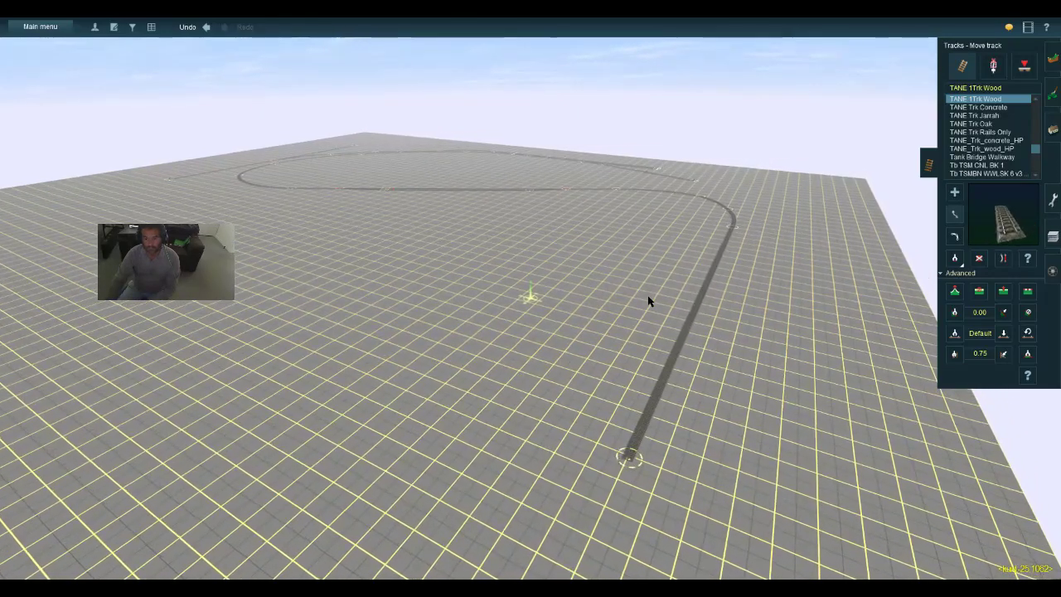
{"action": "key", "text": "Up"}
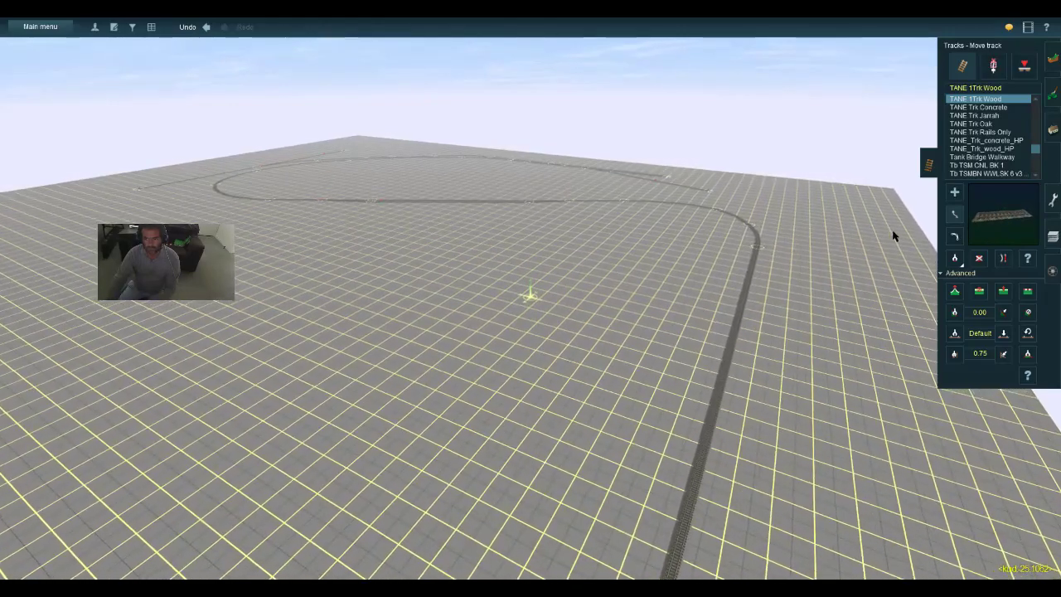
Lay a TANE 1Trk Wood track across the straight single track at a shallow angle, with spline points on both tracks around the crossing
{"action": "left_click", "coordinate": [954, 192]}
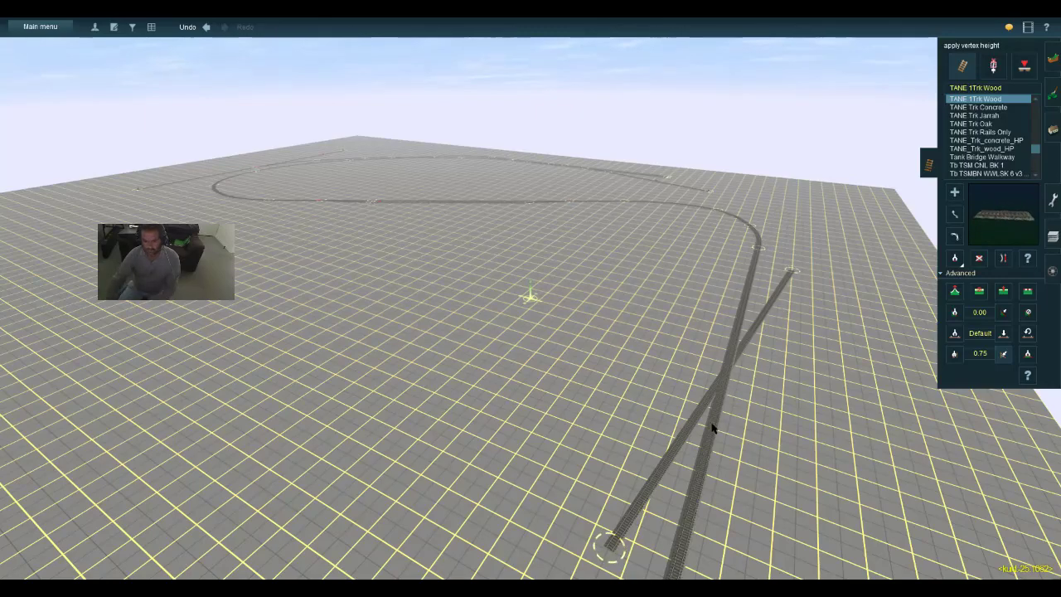
{"action": "left_click", "coordinate": [615, 554]}
{"action": "key", "text": "Down"}
{"action": "left_click", "coordinate": [650, 492]}
{"action": "key", "text": "Up"}
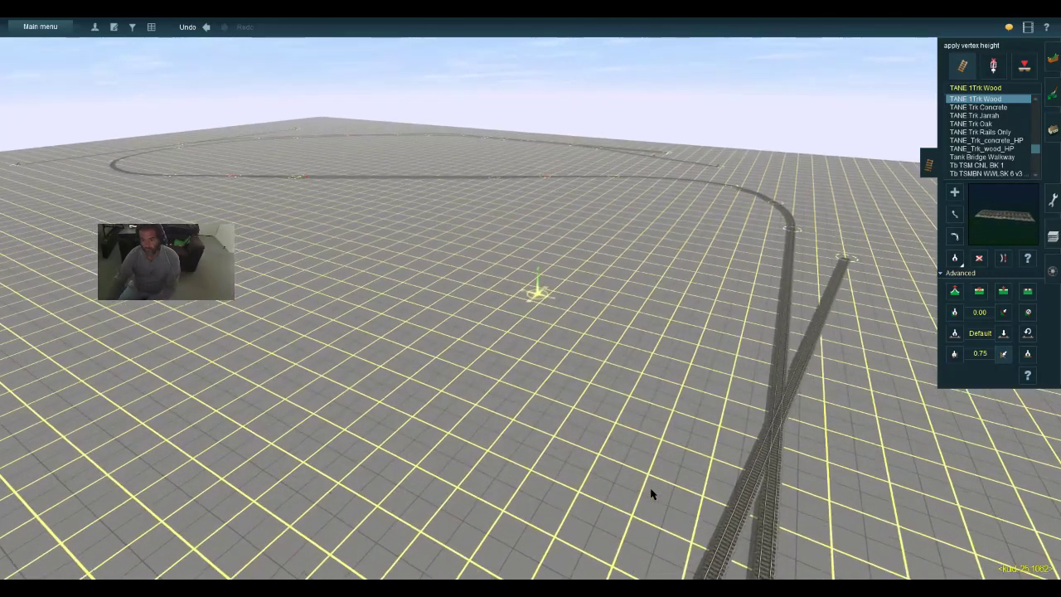
{"action": "key", "text": "Down"}
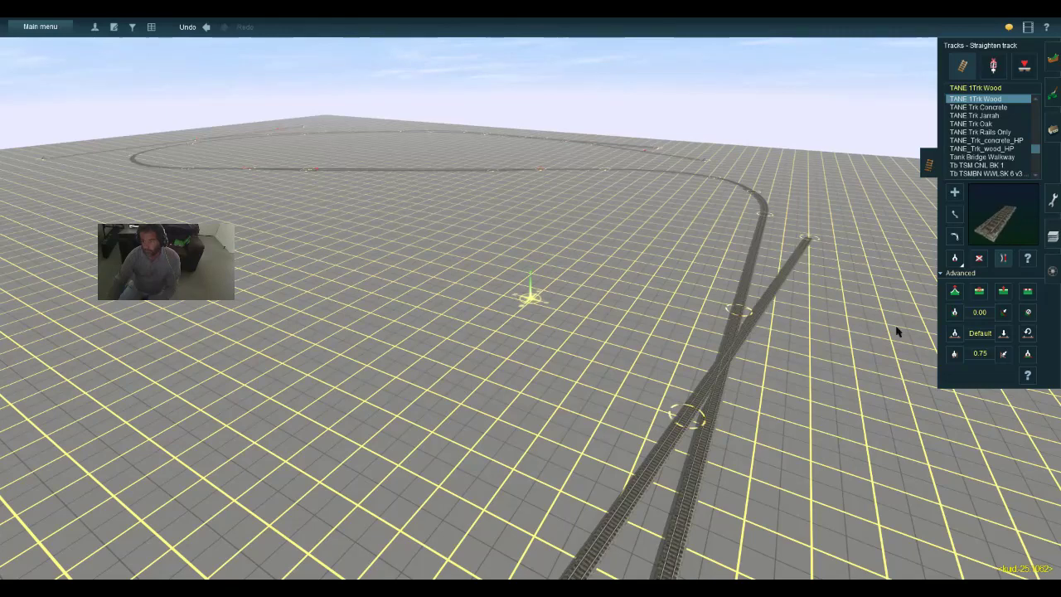
Add a connecting track from the spline point on the straight single track to the spline point on the crossing track
{"action": "left_click", "coordinate": [1001, 353]}
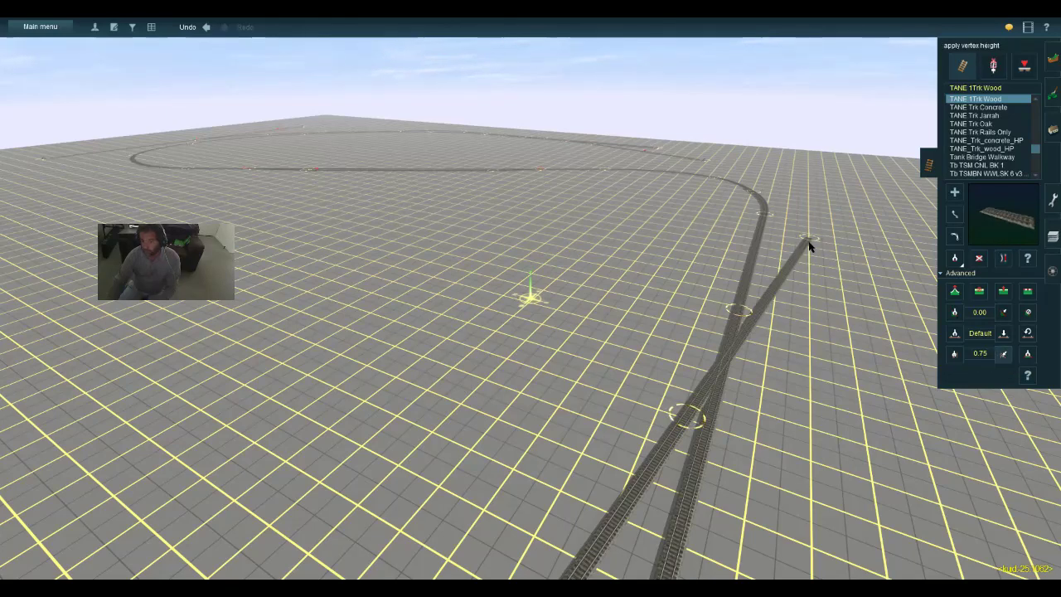
{"action": "key", "text": "d"}
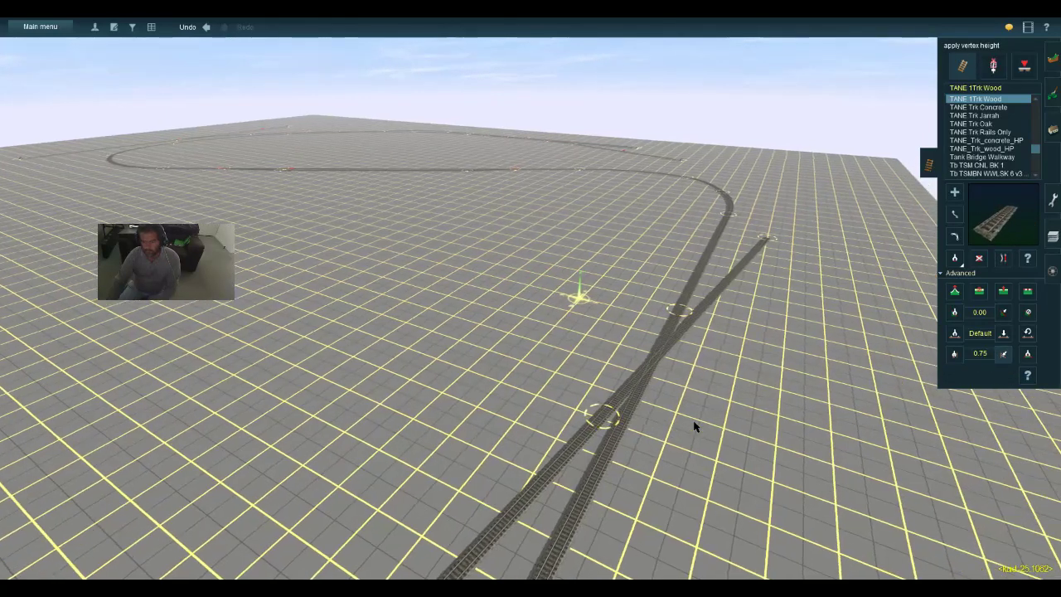
{"action": "key", "text": "a"}
{"action": "scroll", "coordinate": [694, 426], "scroll_direction": "up", "scroll_amount": 2}
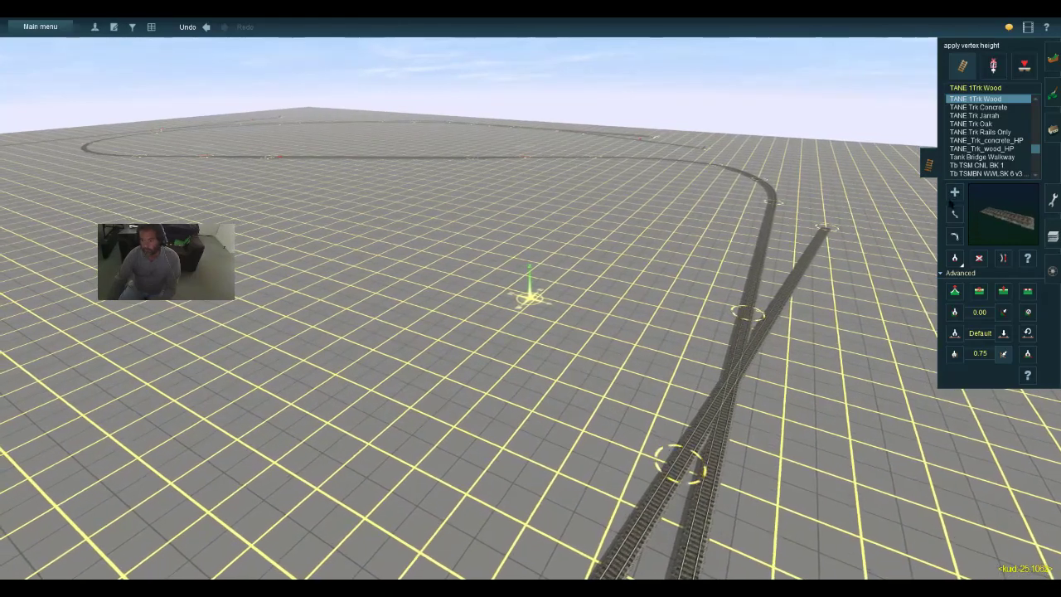
{"action": "key", "text": "a"}
{"action": "left_click", "coordinate": [748, 319]}
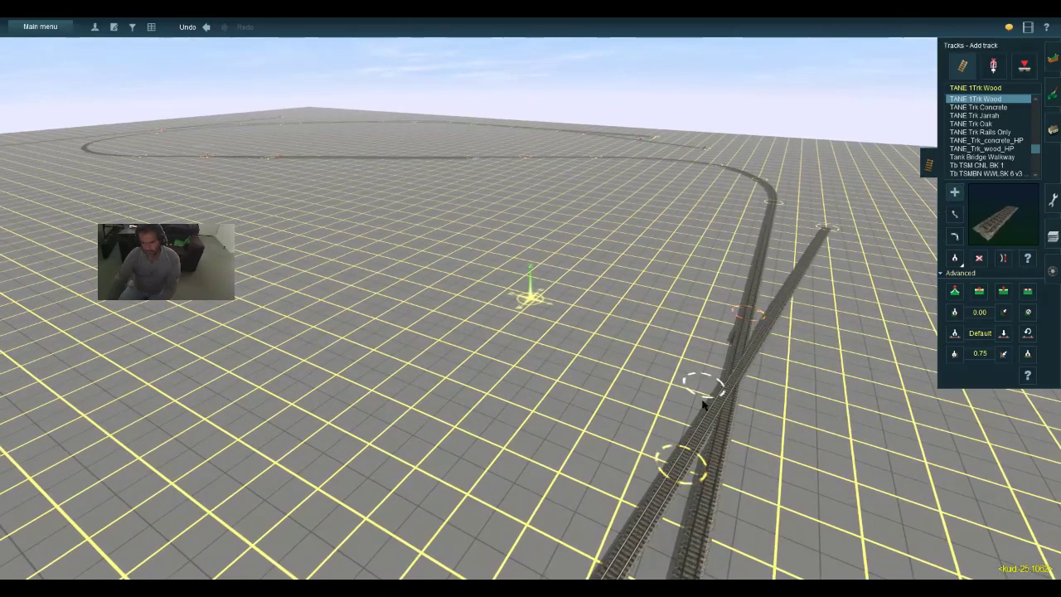
{"action": "left_click", "coordinate": [682, 470]}
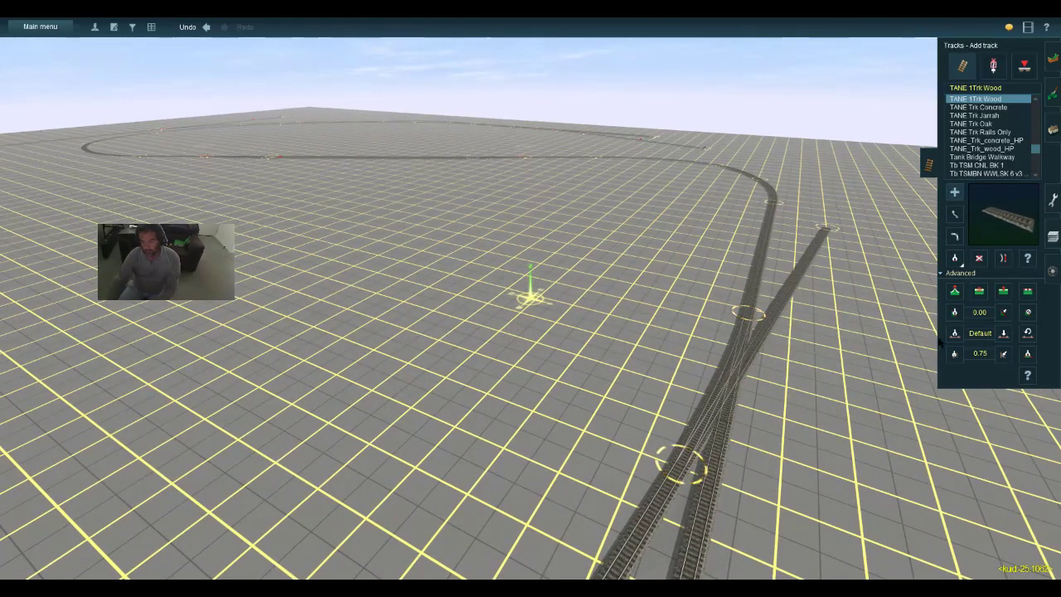
Delete the crossing track's segment that runs from its spline point over the single track to the end nearest the curve
{"action": "key", "text": "b"}
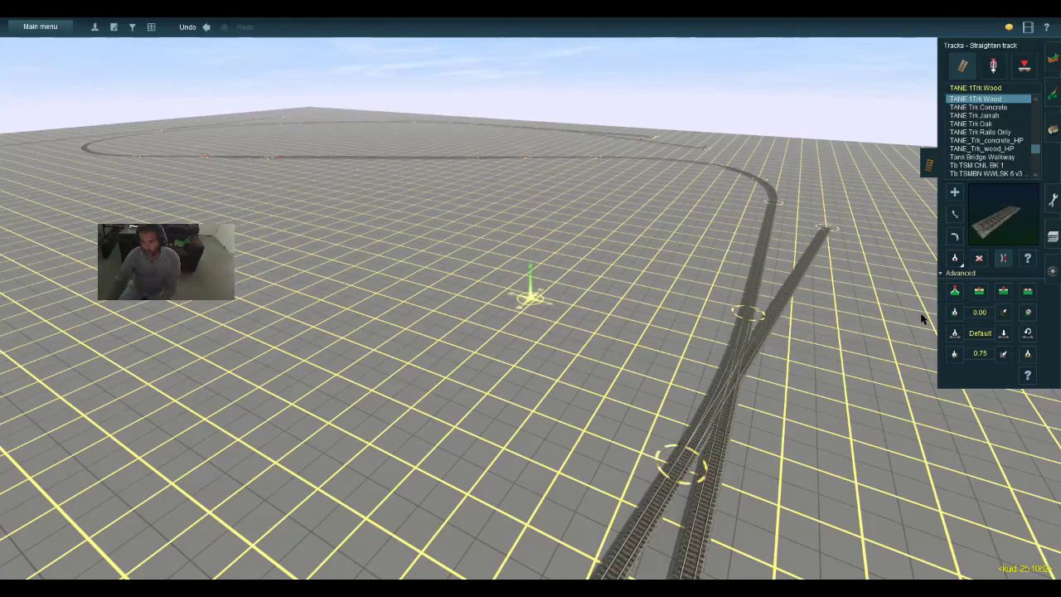
{"action": "left_click", "coordinate": [978, 258]}
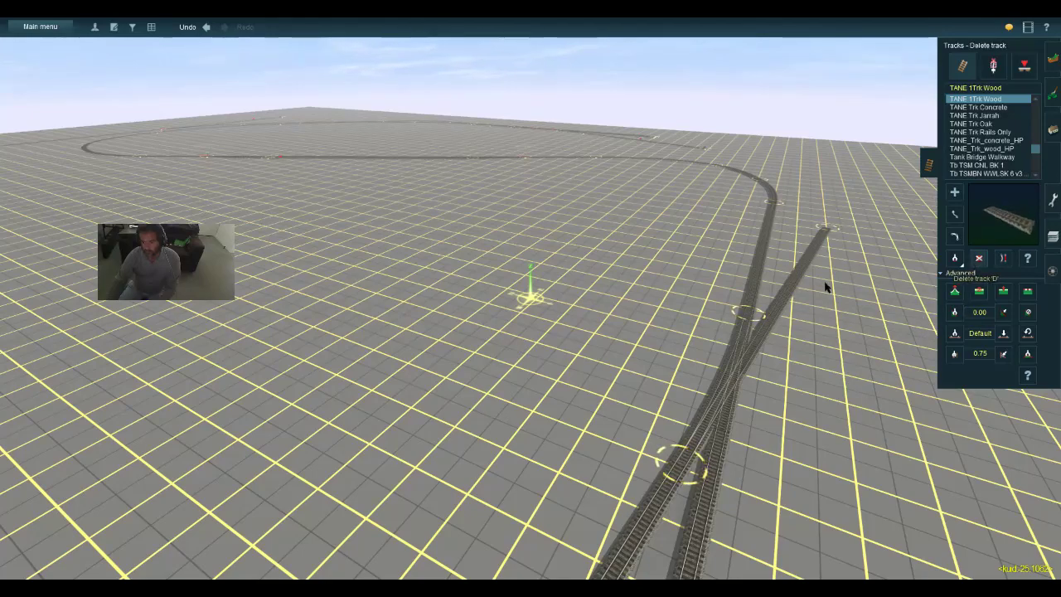
{"action": "left_click", "coordinate": [777, 326]}
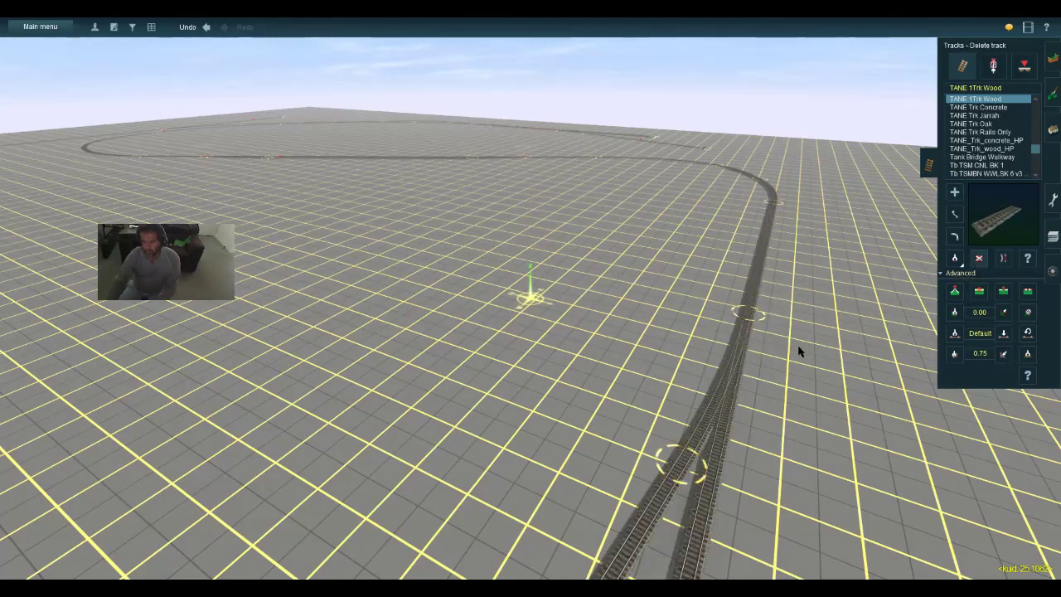
Move the track point on the straight just before the fork closer to the split, using the Move track tool
{"action": "key", "text": "Left"}
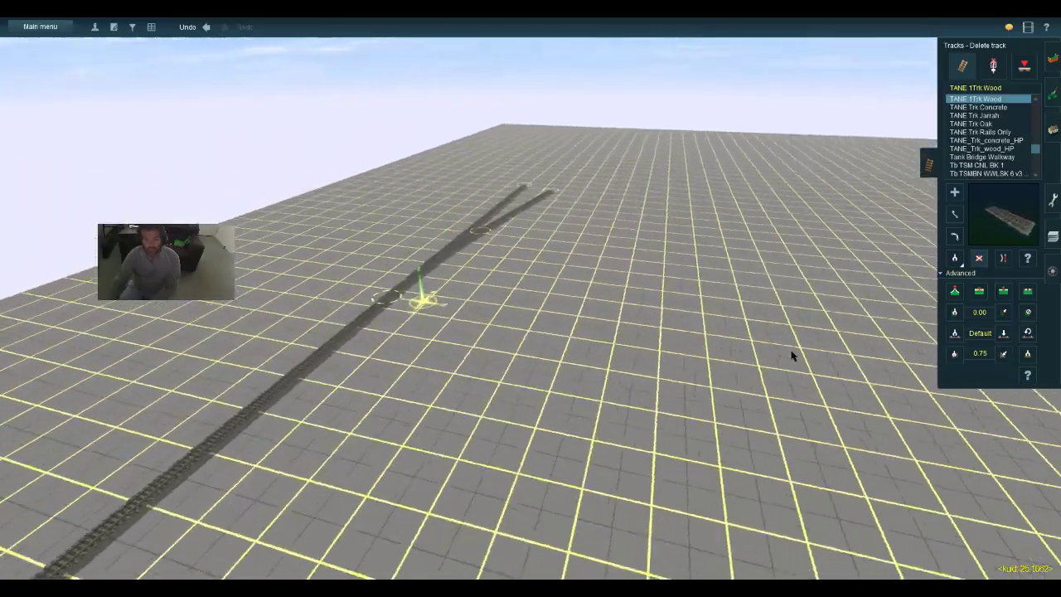
{"action": "key", "text": "w"}
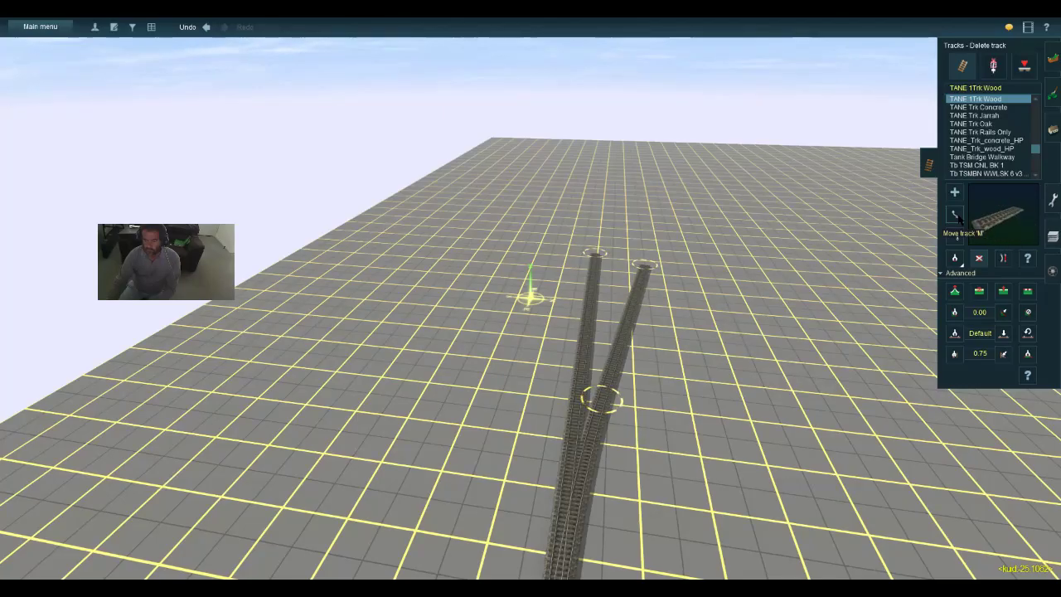
{"action": "key", "text": "Right"}
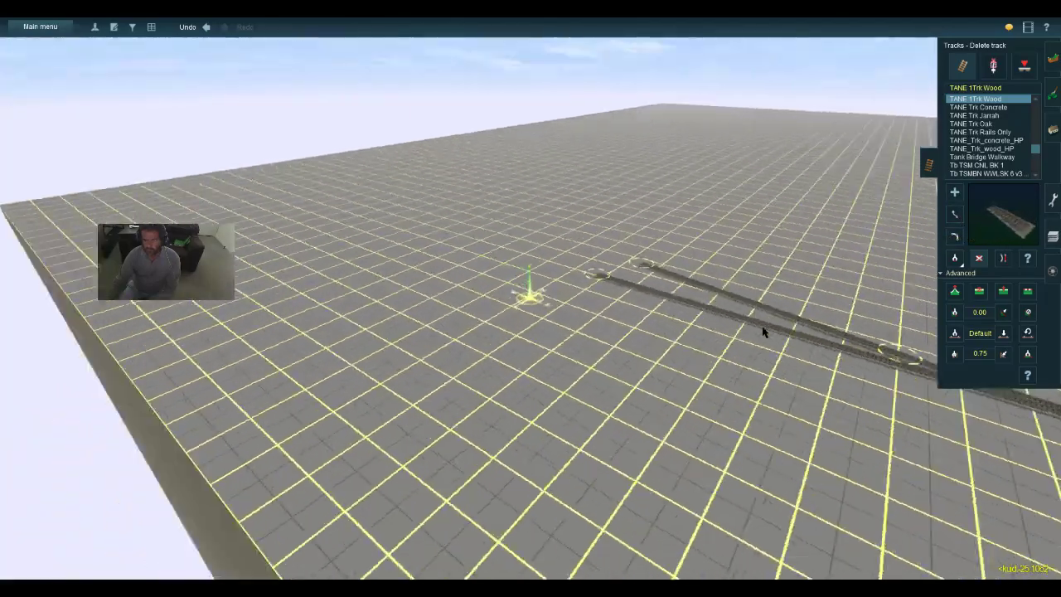
{"action": "key", "text": "Left"}
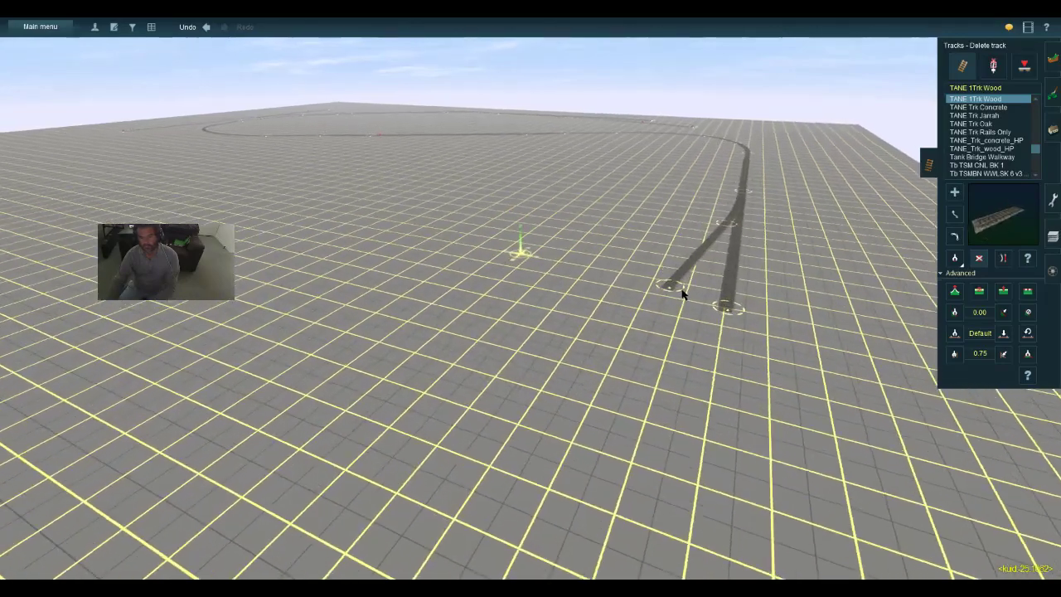
{"action": "scroll", "coordinate": [681, 294], "scroll_direction": "up", "scroll_amount": 2}
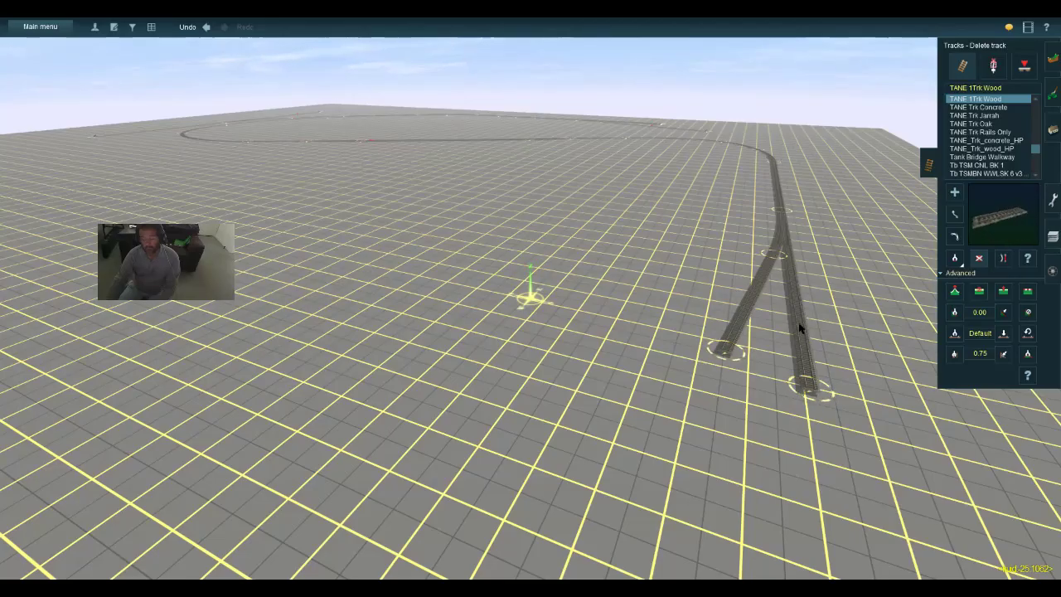
{"action": "key", "text": "Left"}
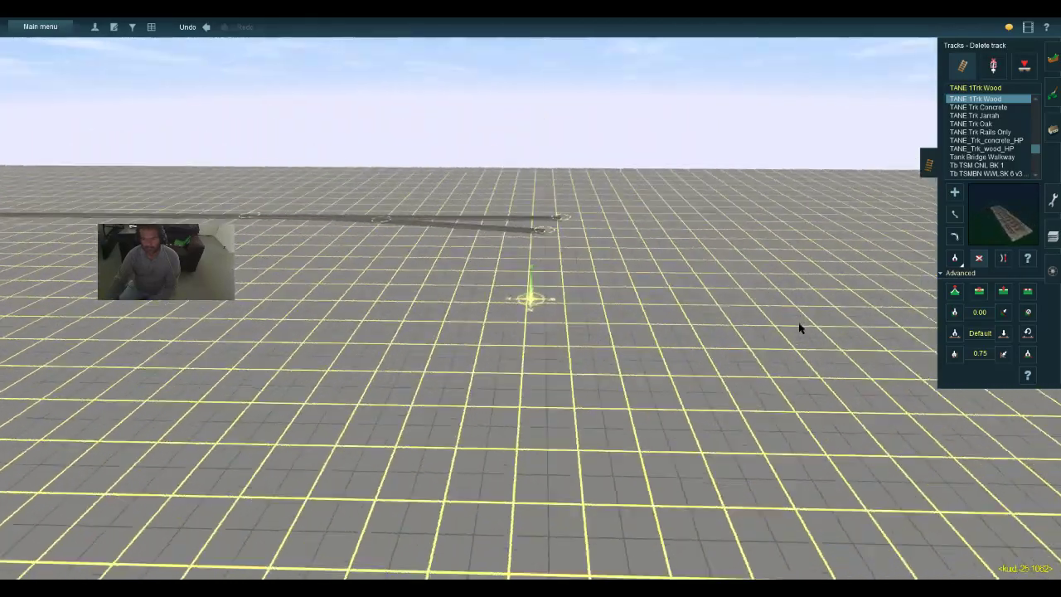
{"action": "key", "text": "Left"}
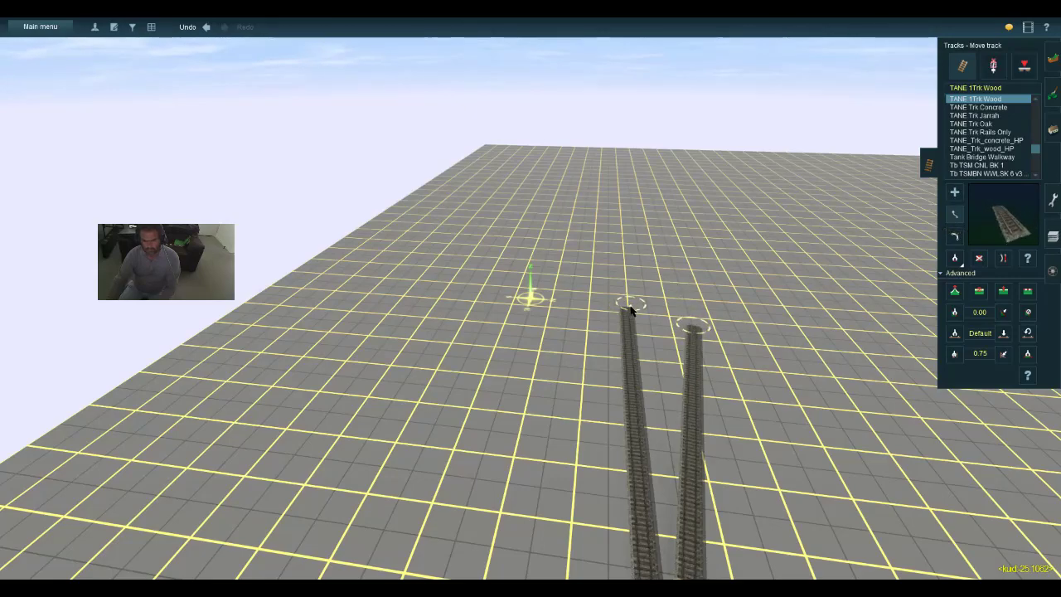
{"action": "key", "text": "Down"}
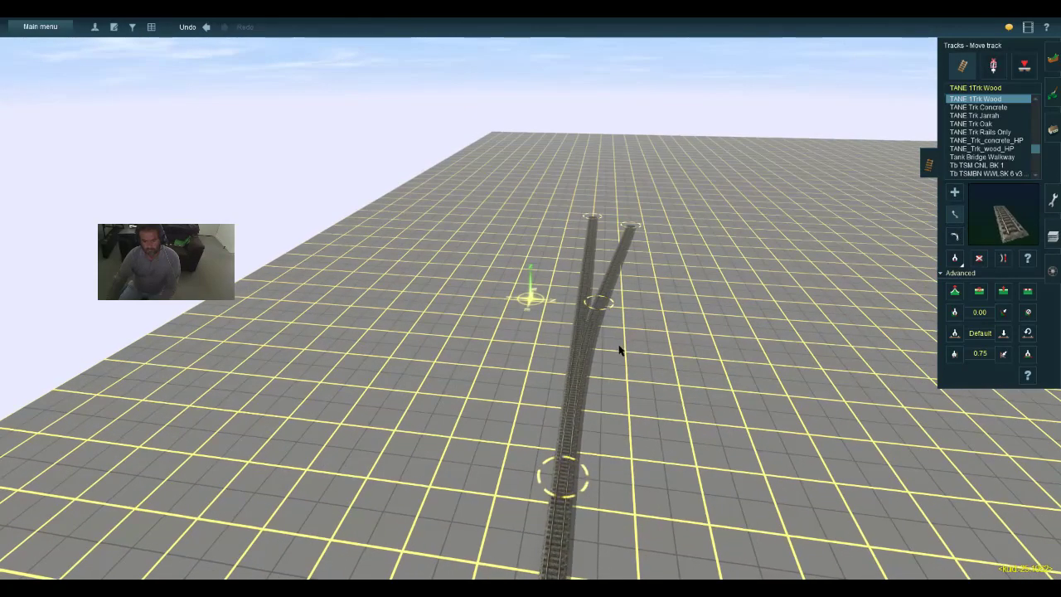
{"action": "scroll", "coordinate": [621, 351], "scroll_direction": "up", "scroll_amount": 3}
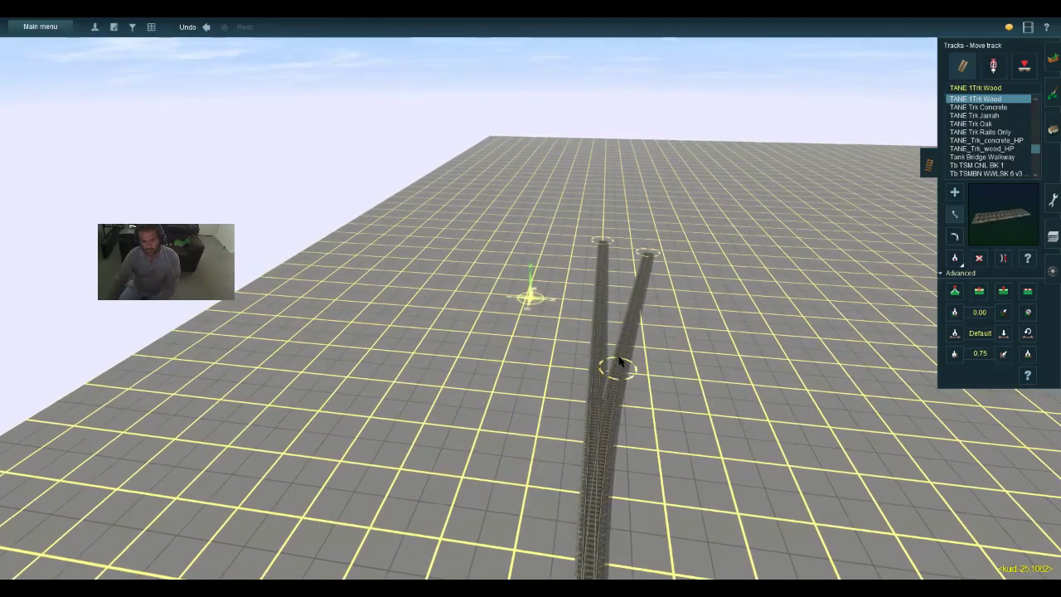
{"action": "scroll", "coordinate": [610, 367], "scroll_direction": "down", "scroll_amount": 2}
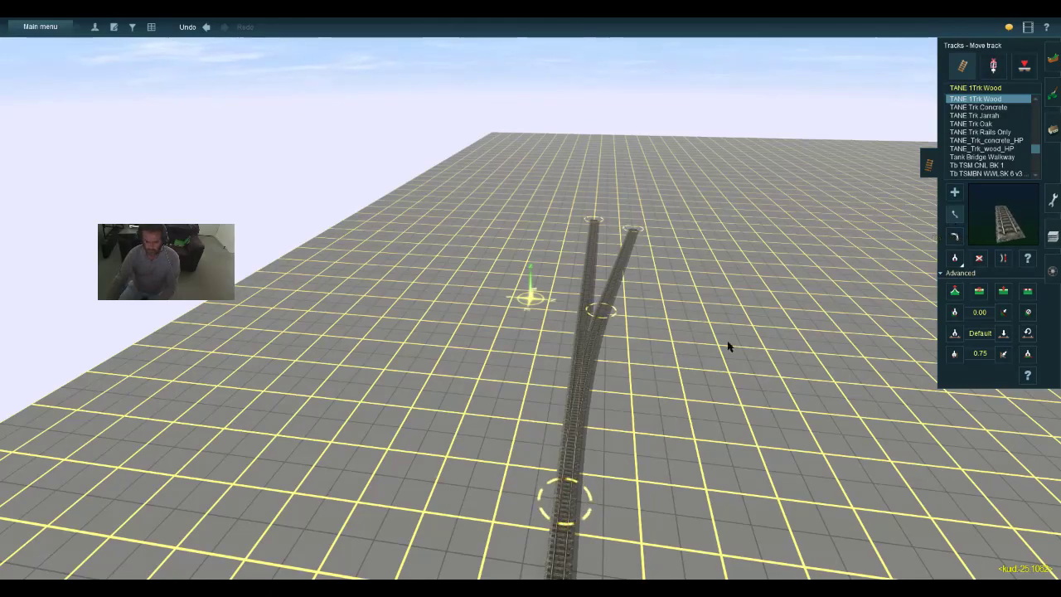
{"action": "key", "text": "Up"}
{"action": "key", "text": "Down"}
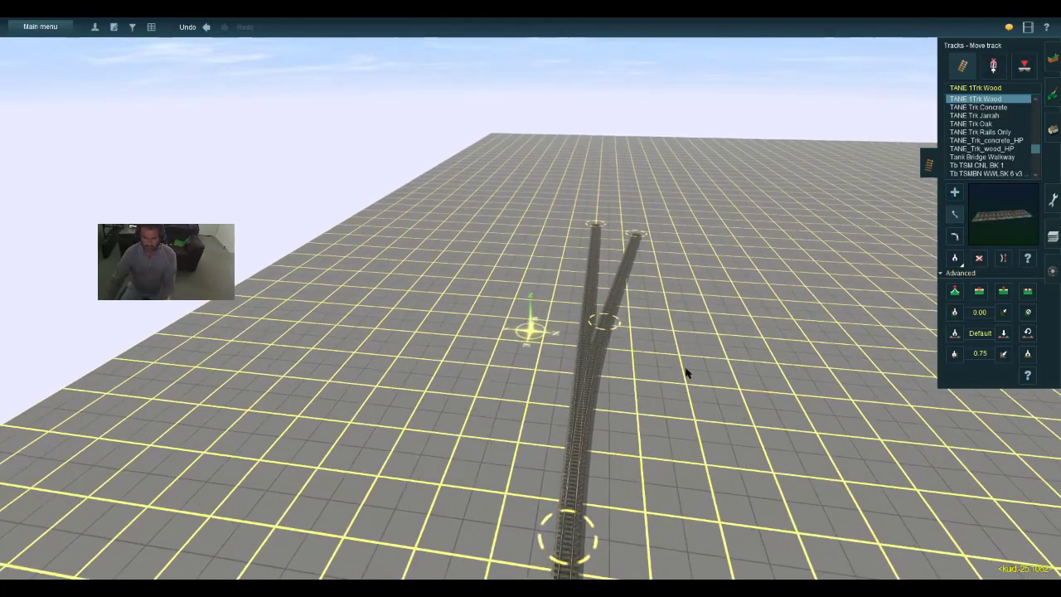
{"action": "left_click_drag", "start_coordinate": [563, 462], "coordinate": [575, 363]}
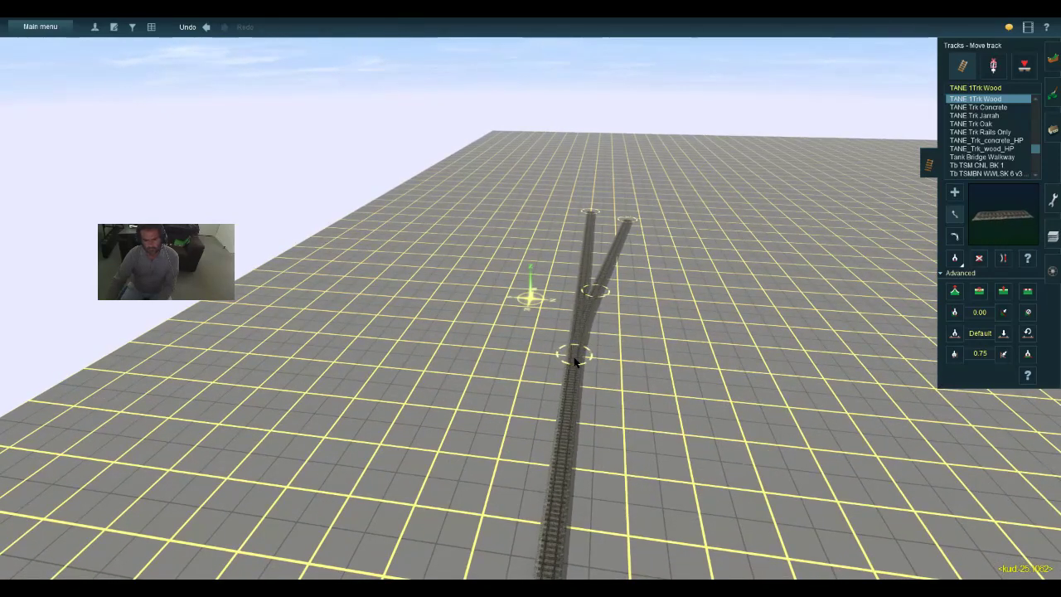
Examine the forked track end and the straight leading up to it from both directions
{"action": "key", "text": "Up"}
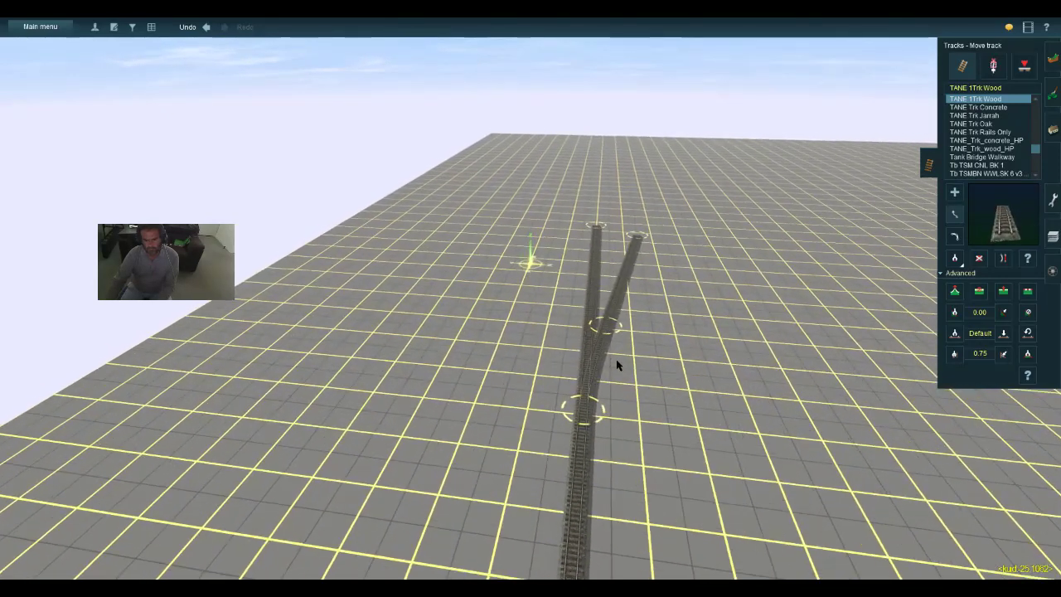
{"action": "key", "text": "Up"}
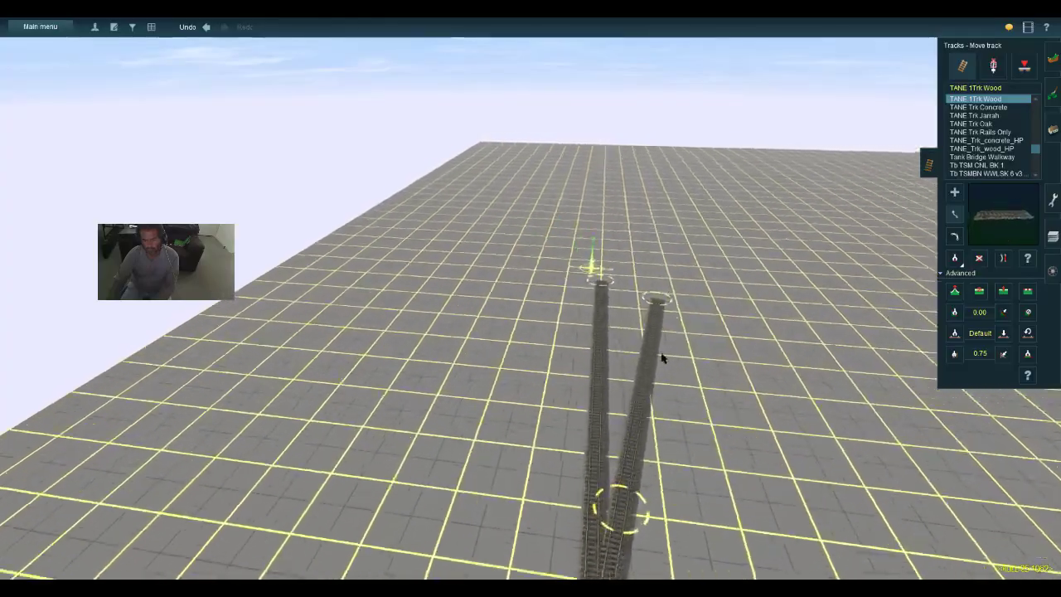
{"action": "key", "text": "Left"}
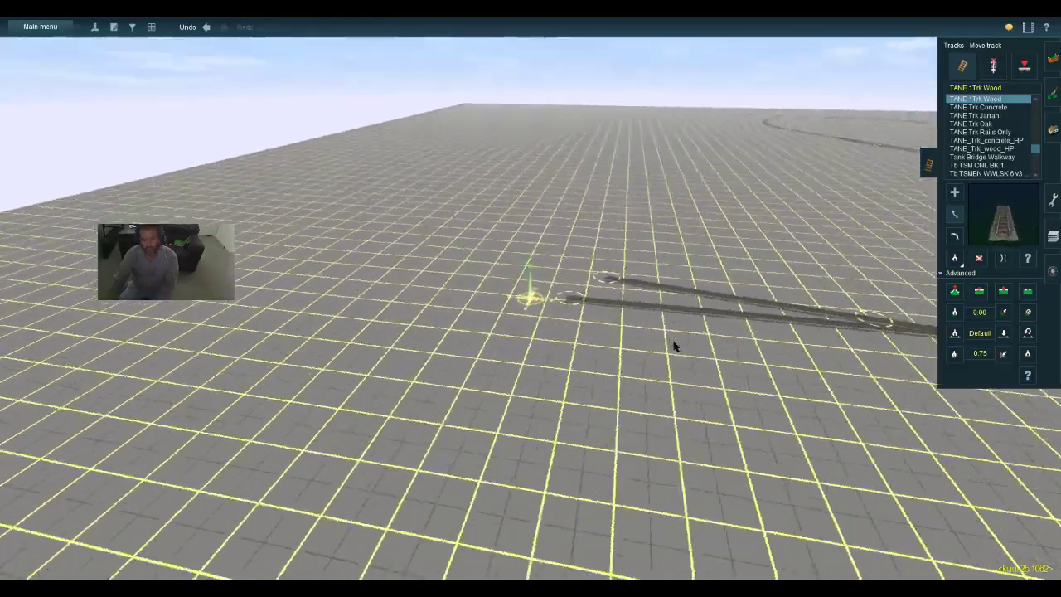
{"action": "key", "text": "Up"}
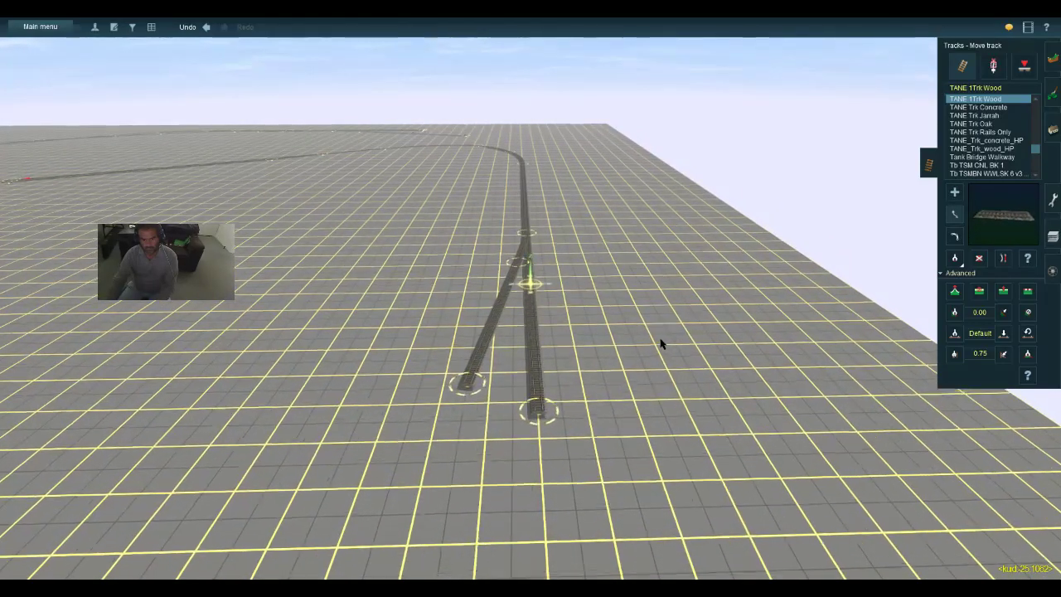
{"action": "key", "text": "Up"}
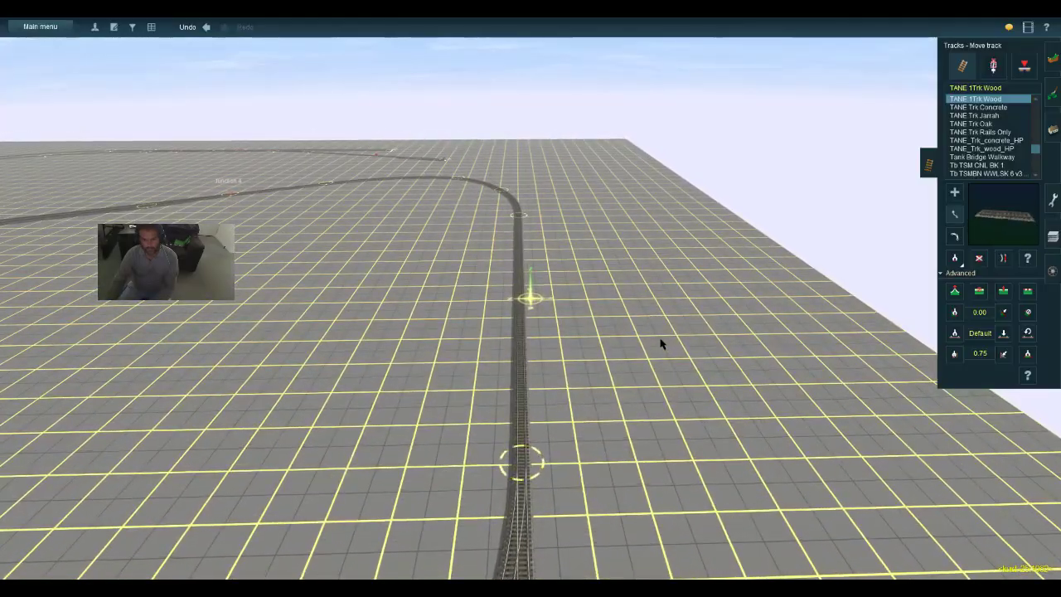
{"action": "key", "text": "Left"}
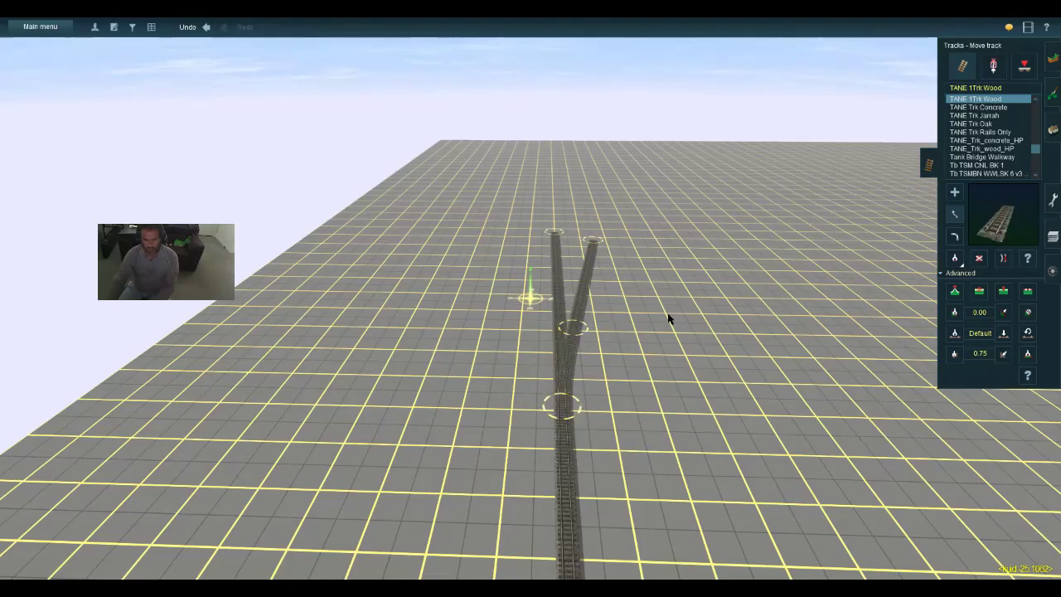
{"action": "key", "text": "Down"}
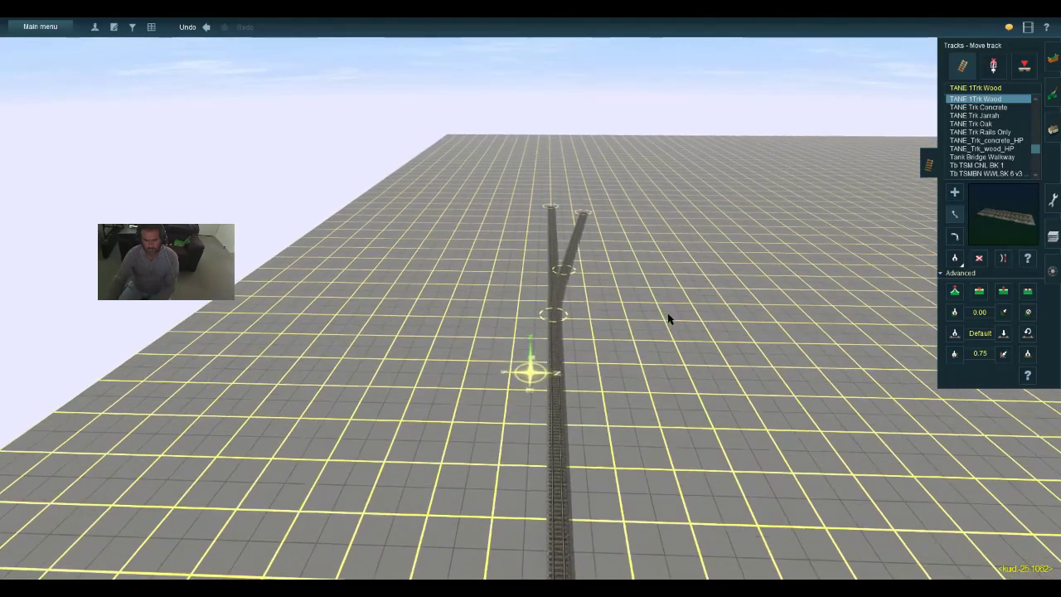
{"action": "key", "text": "Up"}
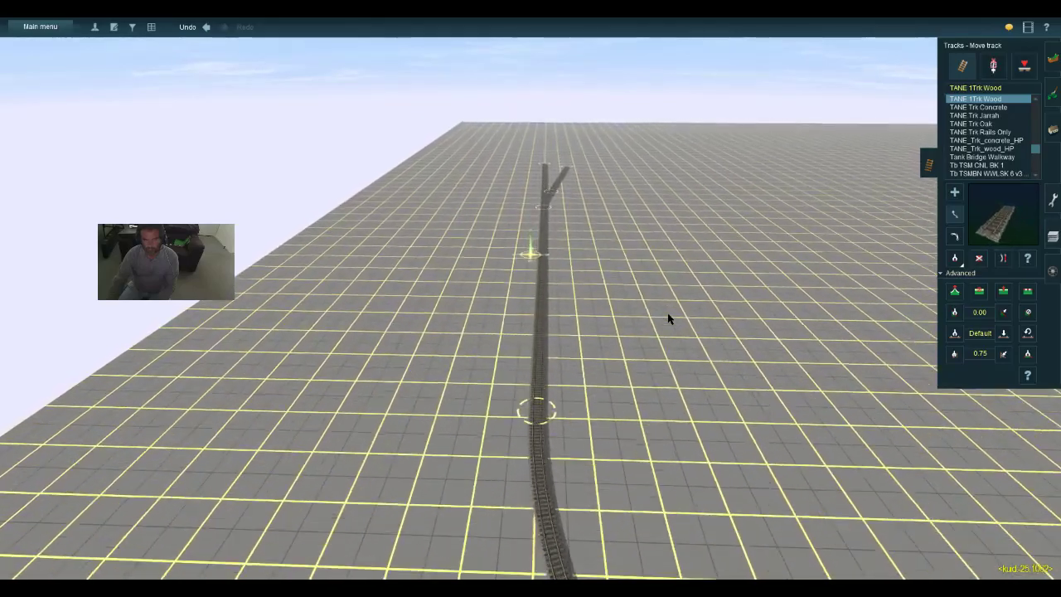
{"action": "key", "text": "Right"}
{"action": "key", "text": "Up"}
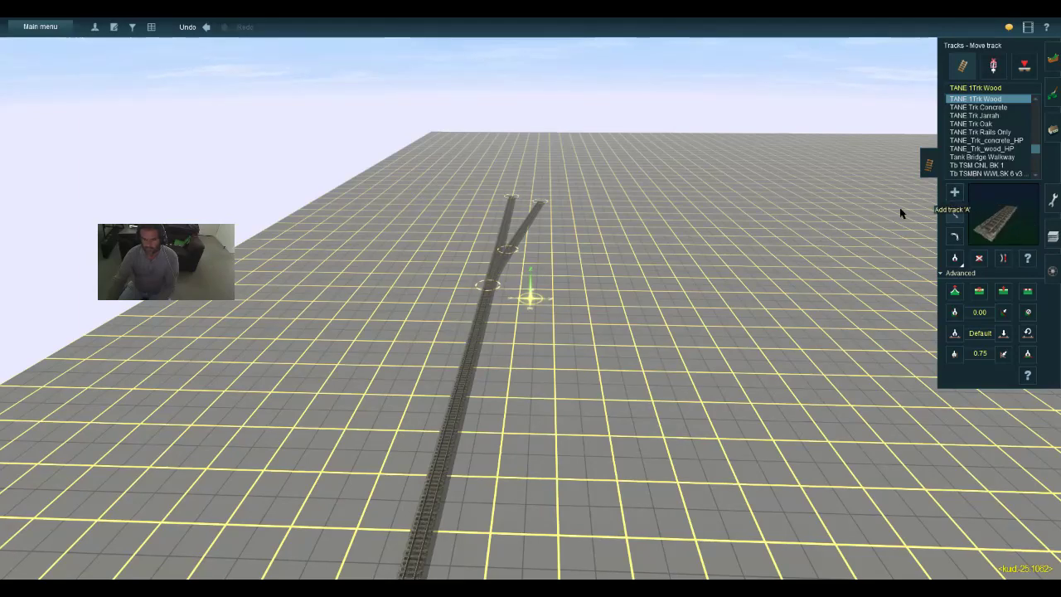
{"action": "key", "text": "Left"}
{"action": "key", "text": "Right"}
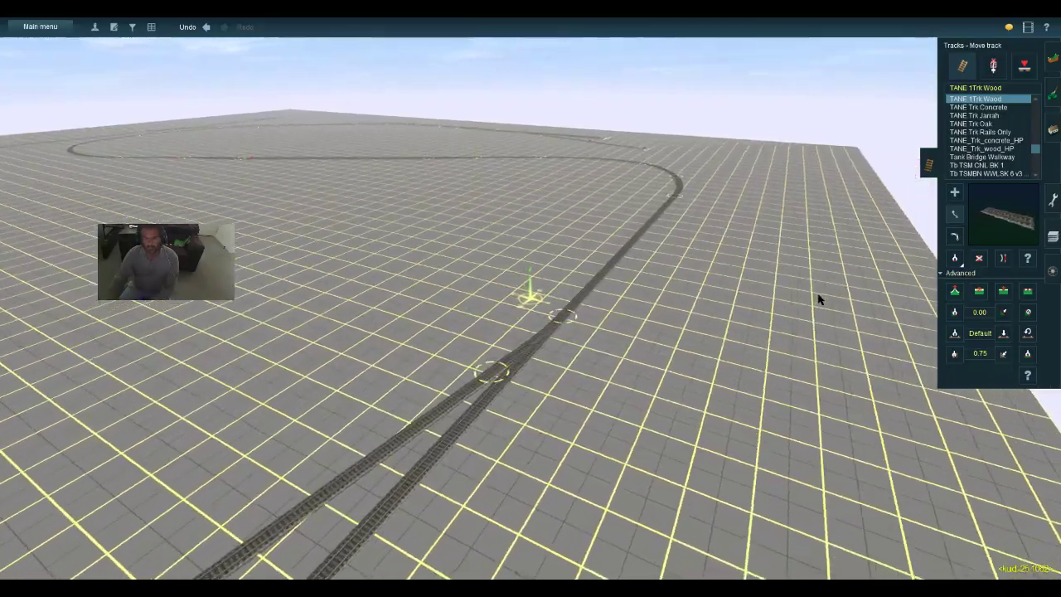
Survey the track layout from the fork along the straight to the large curve near Junction 4
{"action": "key", "text": "w"}
{"action": "key", "text": "a"}
{"action": "key", "text": "Left"}
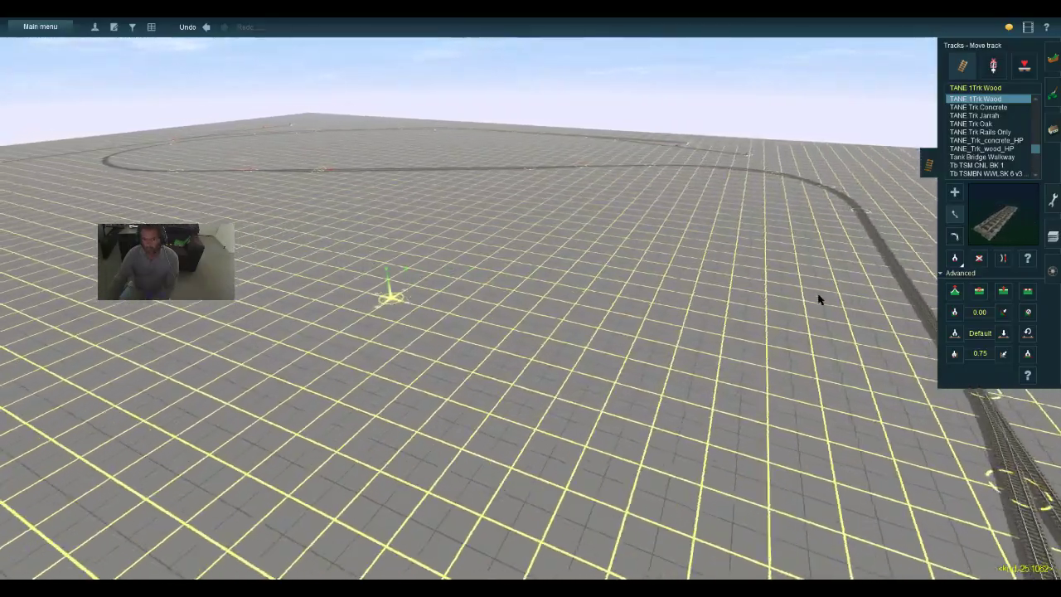
{"action": "key", "text": "Left"}
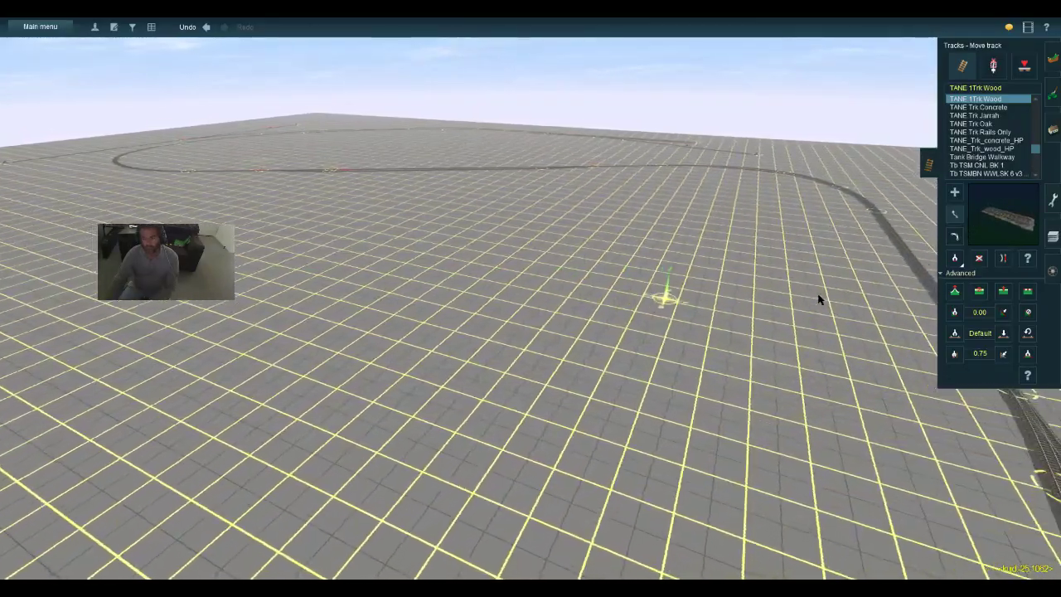
{"action": "key", "text": "Left"}
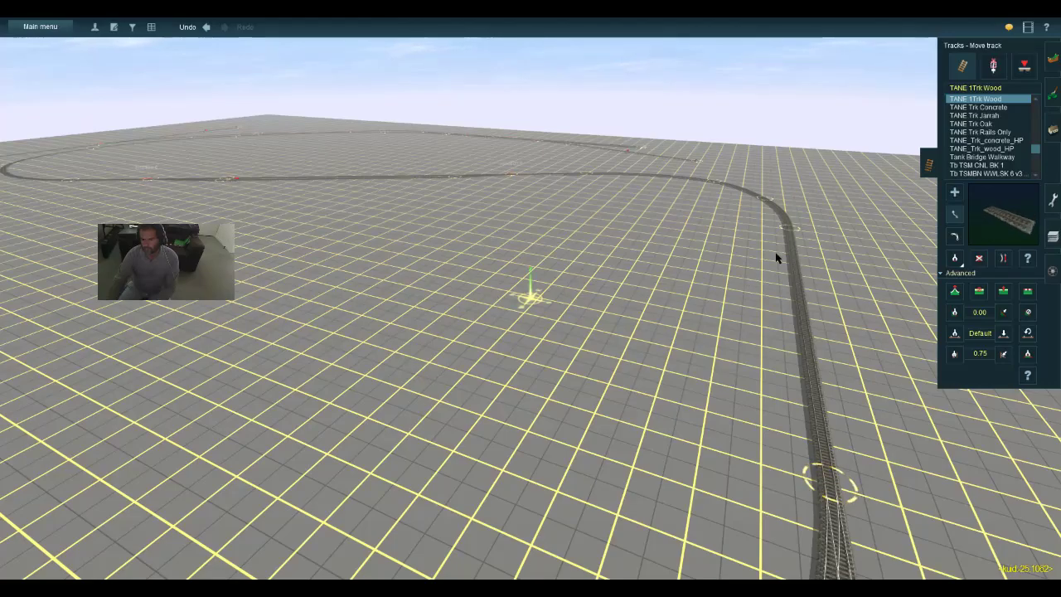
{"action": "key", "text": "Left"}
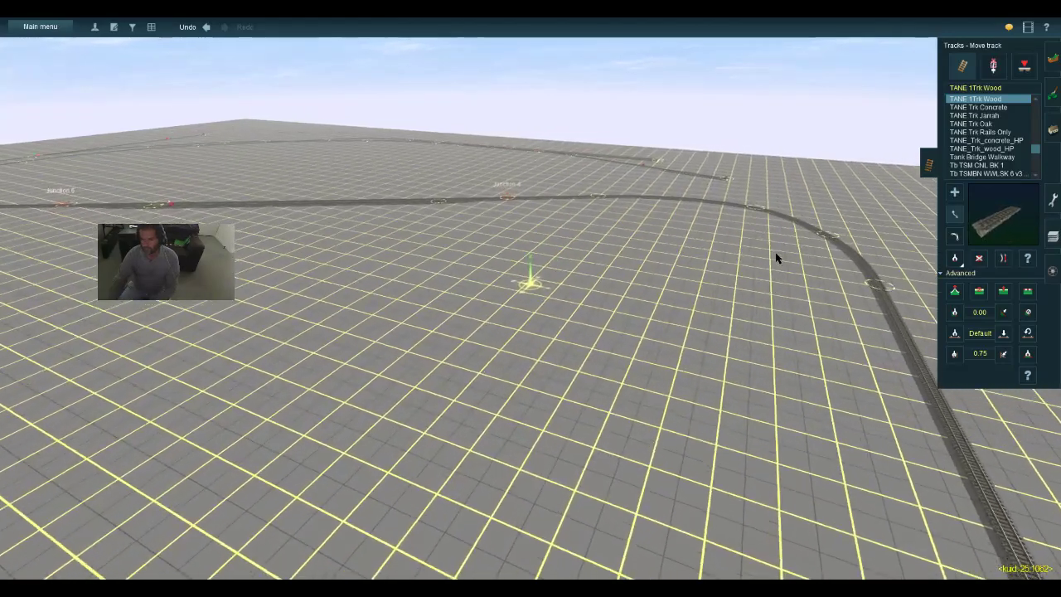
{"action": "key", "text": "Left"}
{"action": "key", "text": "a"}
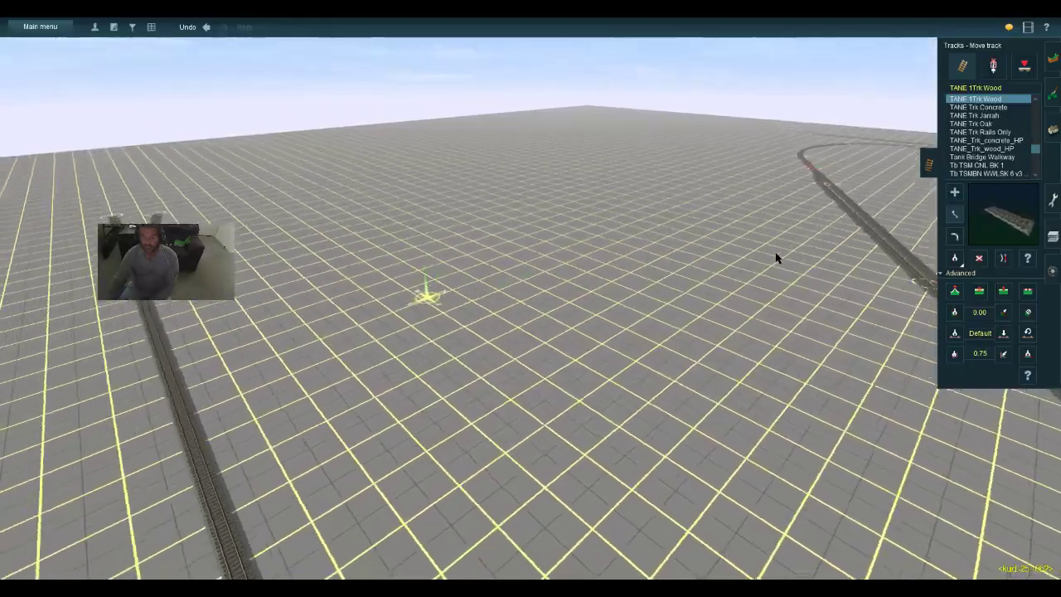
{"action": "key", "text": "Left"}
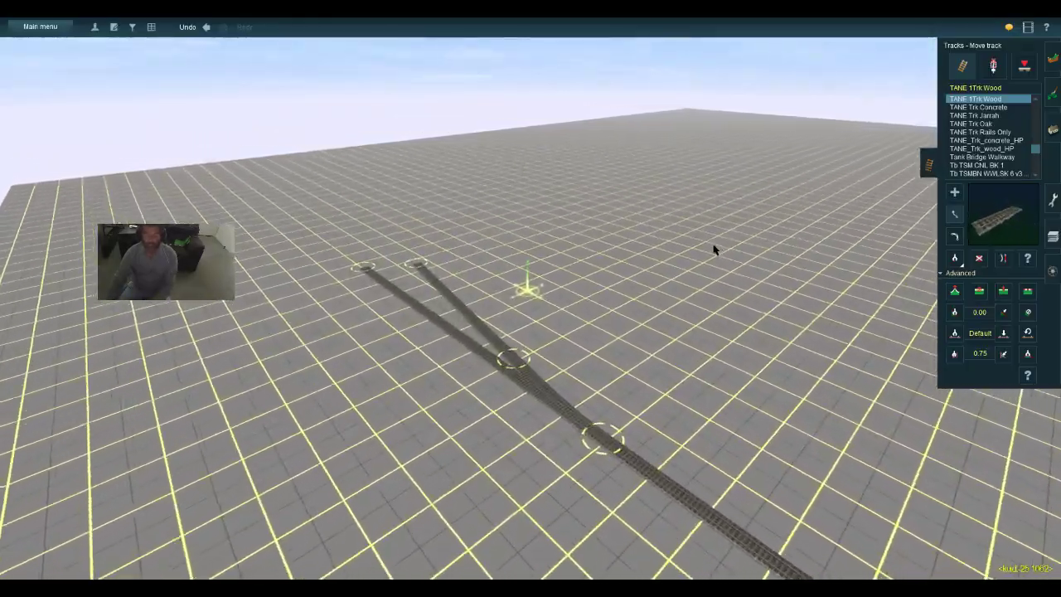
{"action": "key", "text": "Left"}
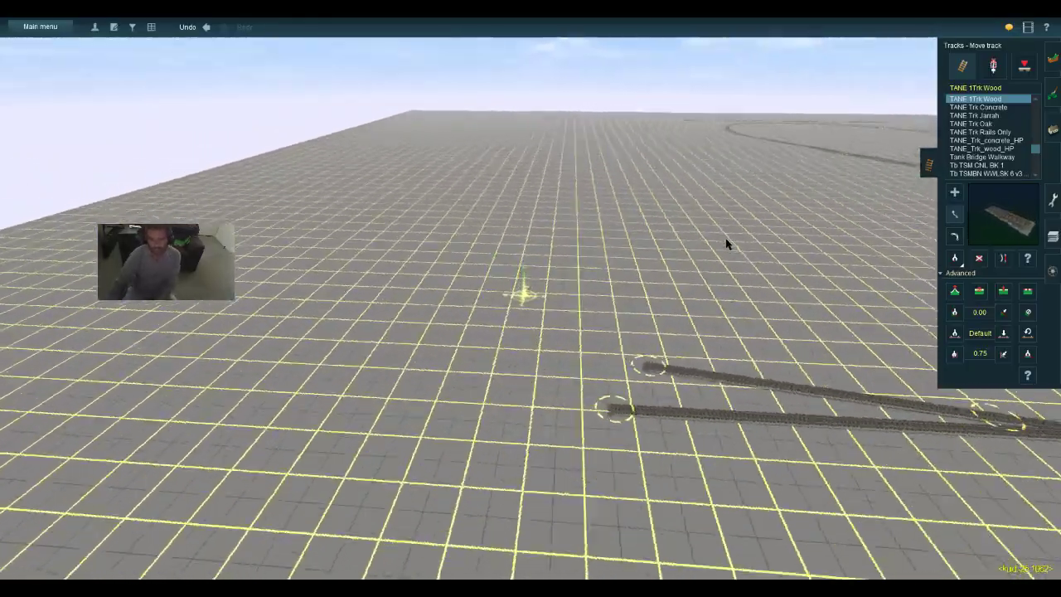
{"action": "key", "text": "Left"}
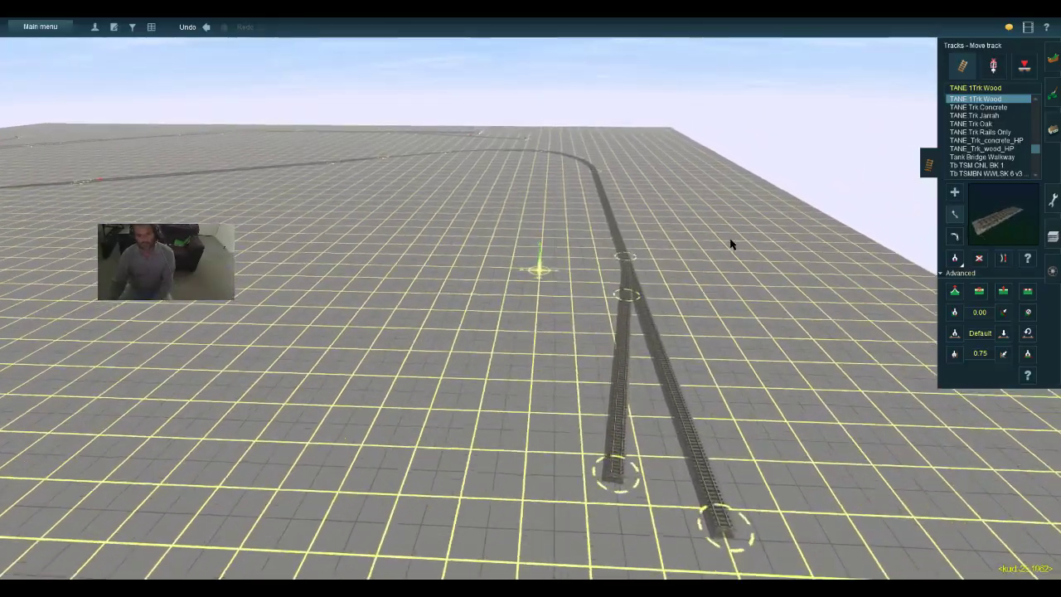
{"action": "key", "text": "Left"}
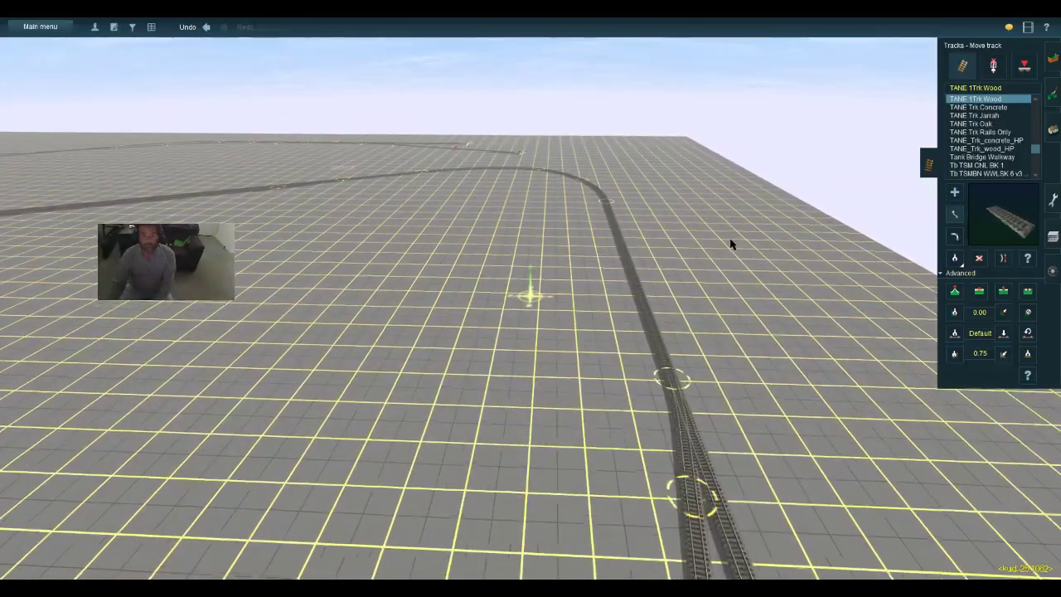
{"action": "key", "text": "Left"}
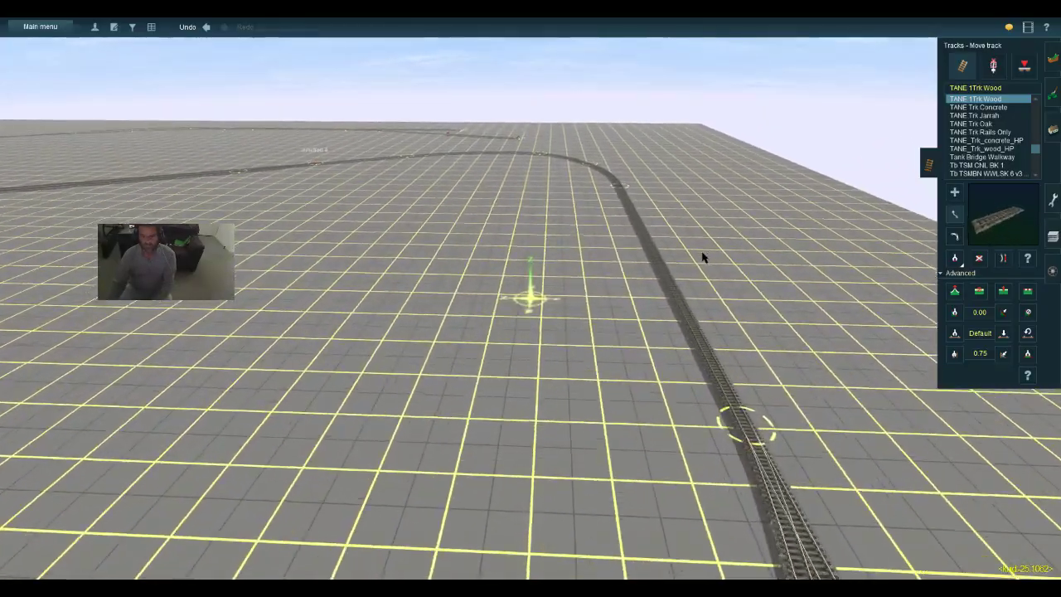
{"action": "key", "text": "Left"}
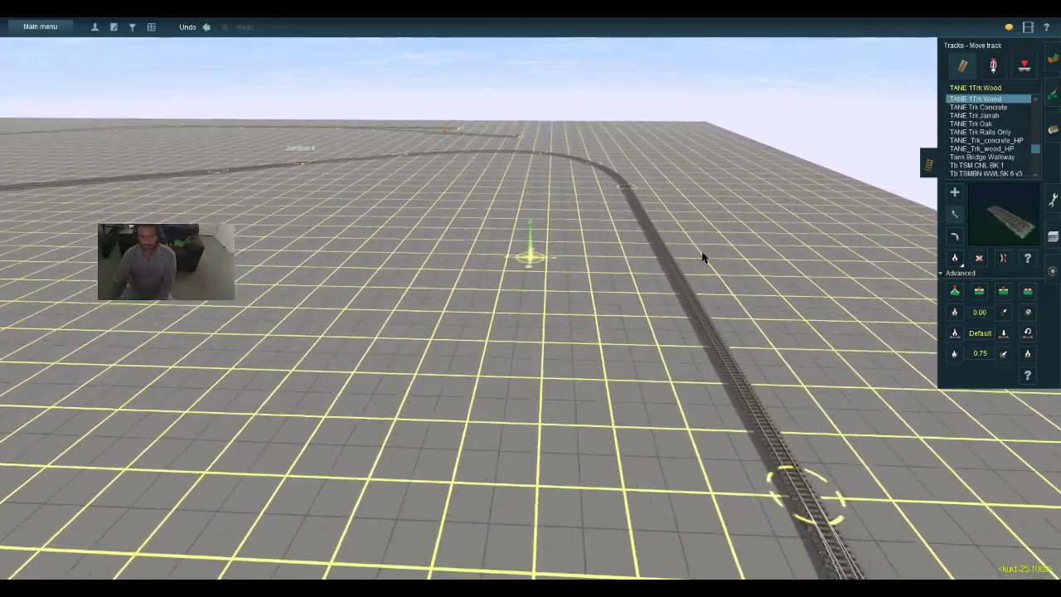
{"action": "key", "text": "Left"}
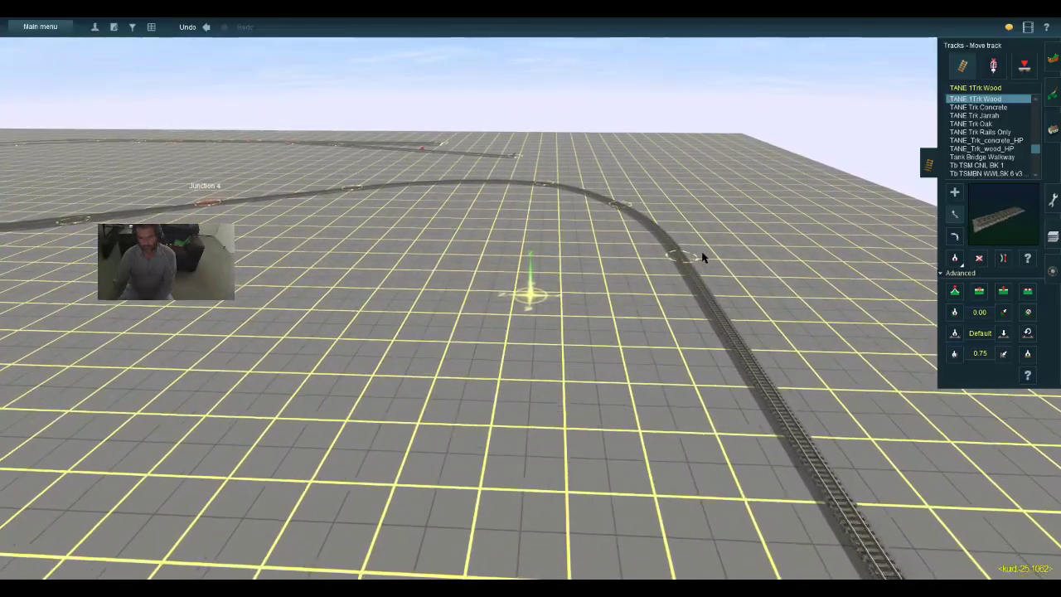
{"action": "key", "text": "Left"}
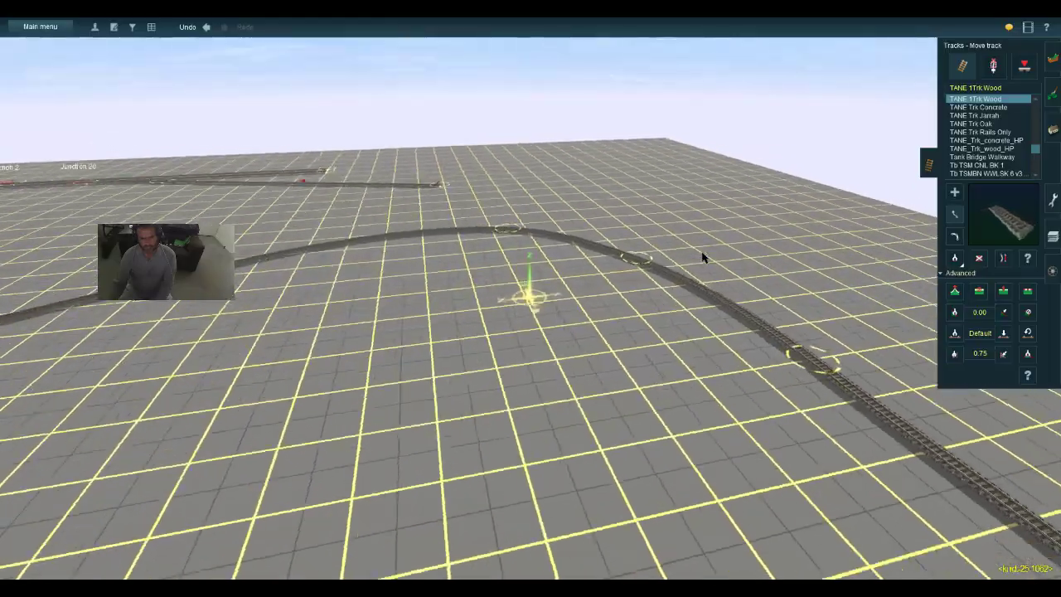
Shift a track point on the large curve beyond the straight slightly, and insert another spline point farther around the curve
{"action": "key", "text": "Left"}
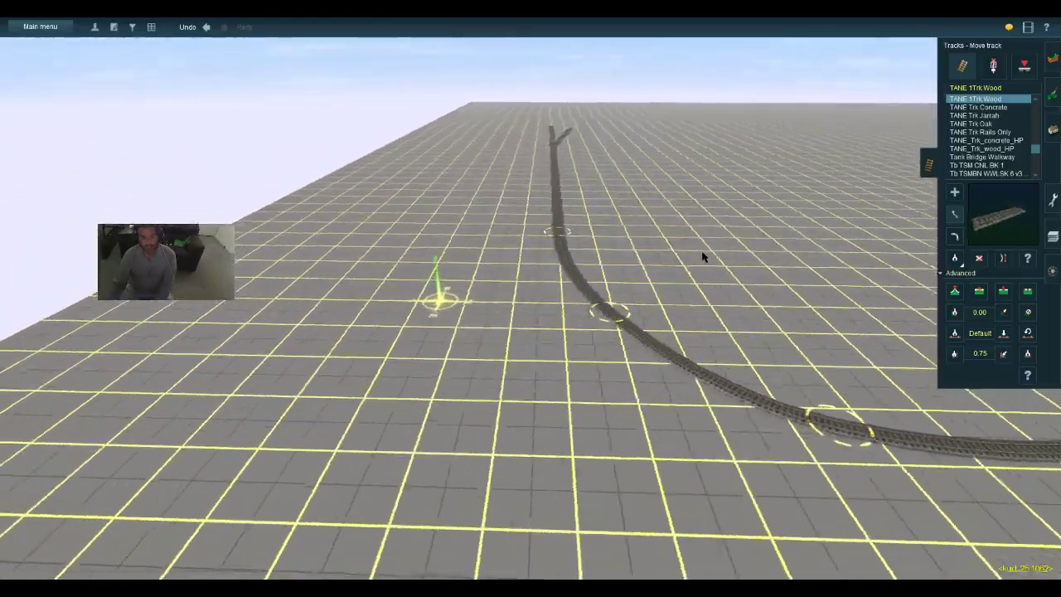
{"action": "key", "text": "Left"}
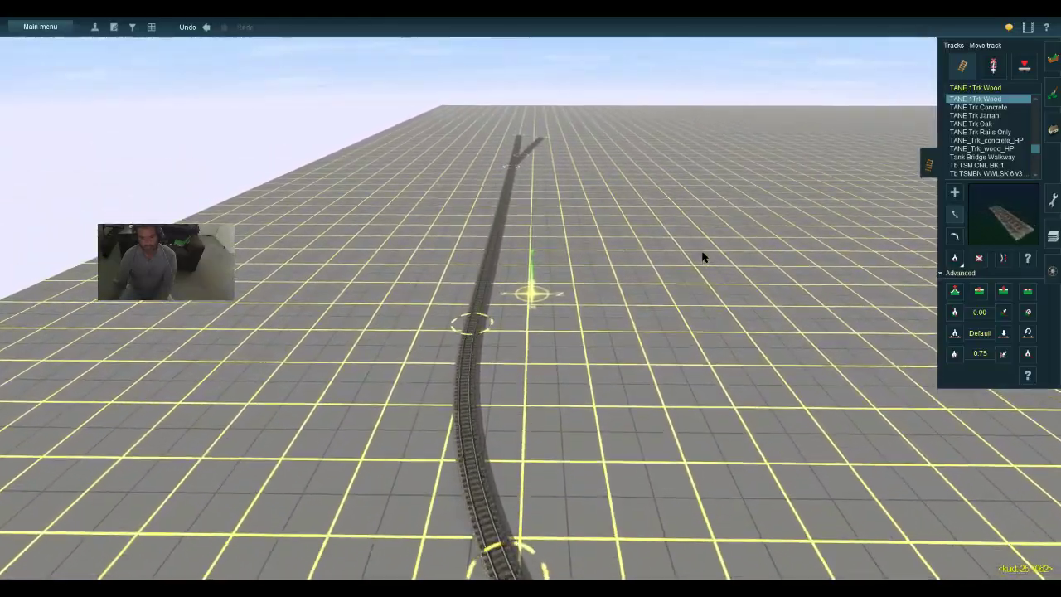
{"action": "key", "text": "s"}
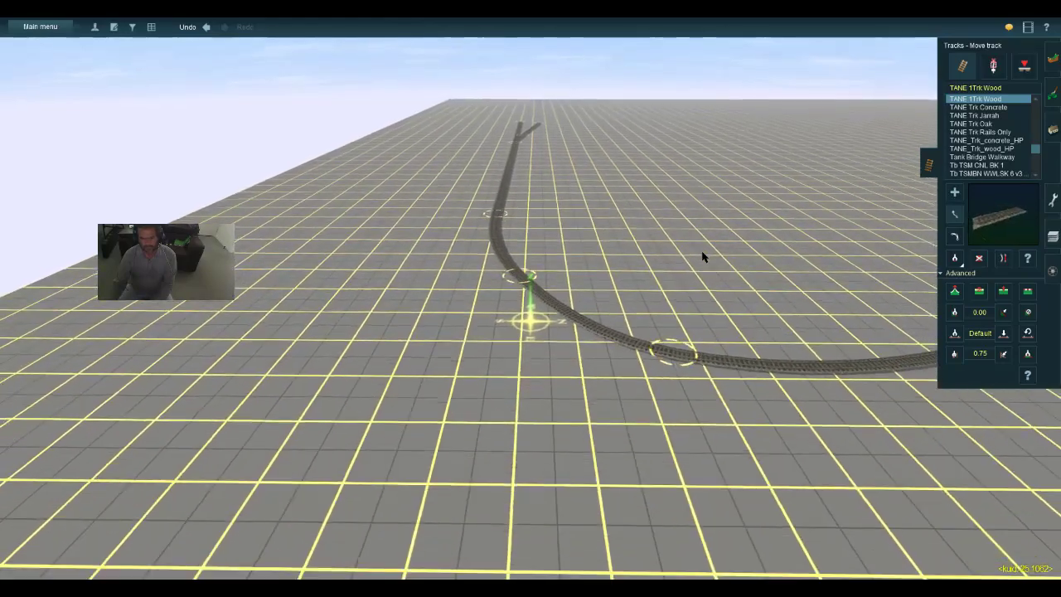
{"action": "key", "text": "Up"}
{"action": "scroll", "coordinate": [702, 257], "scroll_direction": "down", "scroll_amount": 3}
{"action": "scroll", "coordinate": [703, 257], "scroll_direction": "down", "scroll_amount": 1}
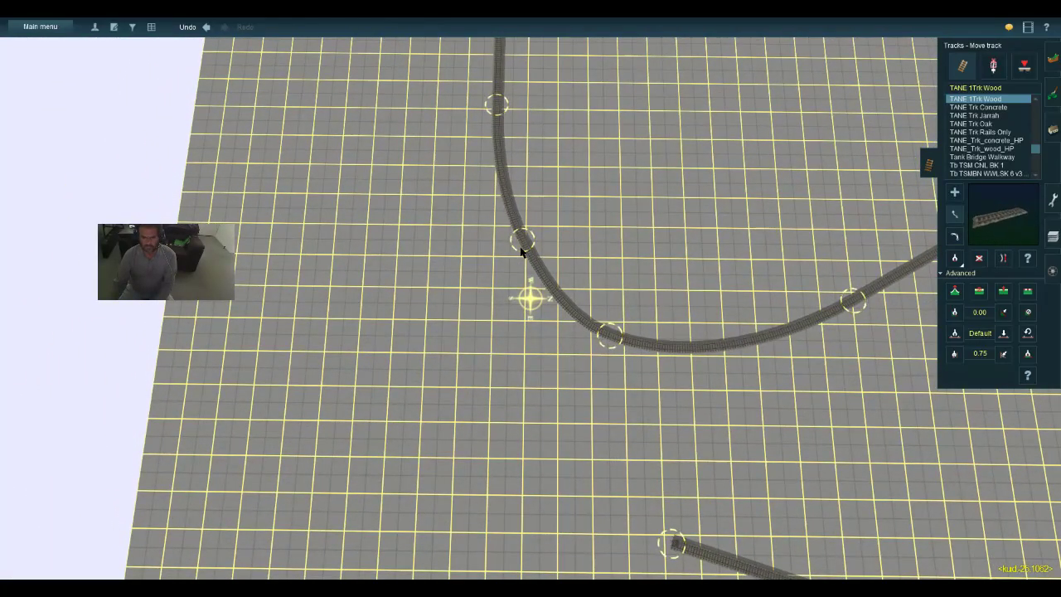
{"action": "left_click_drag", "start_coordinate": [520, 252], "coordinate": [525, 258]}
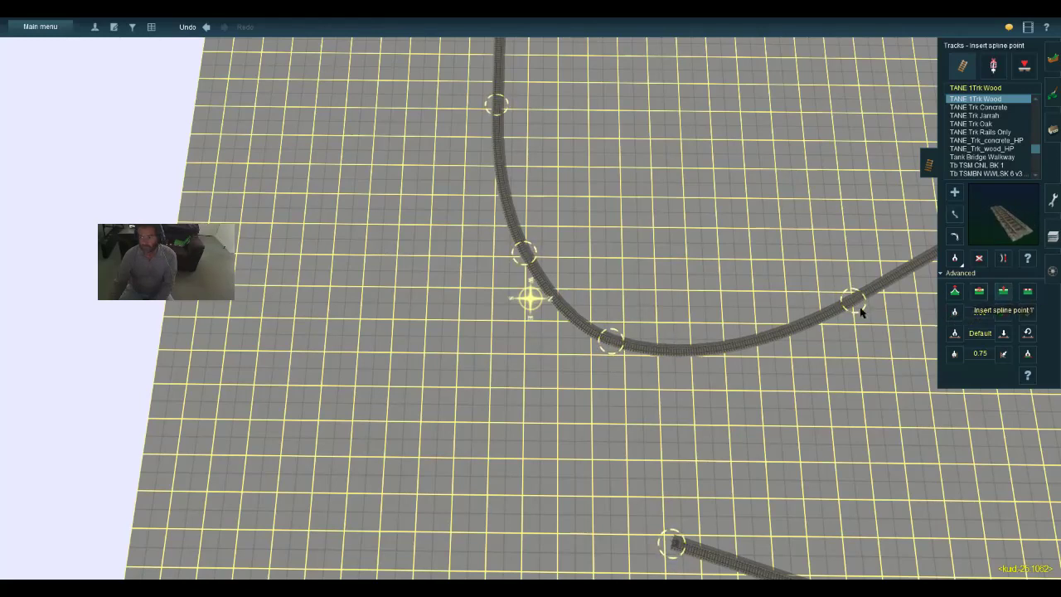
{"action": "left_click", "coordinate": [754, 342]}
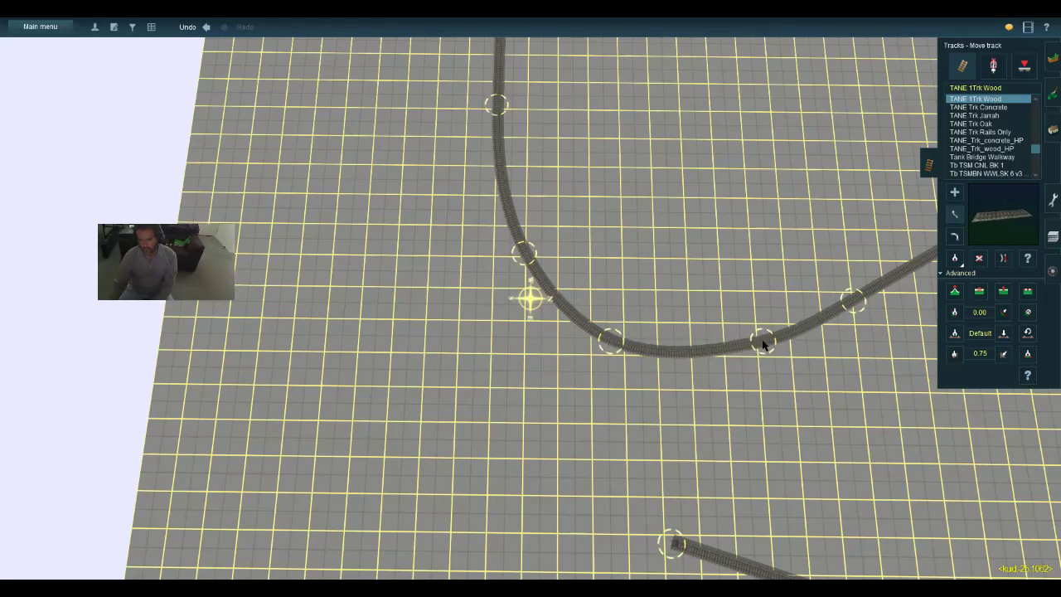
Examine the track from the curve along the straight to the forked end, and view the fork from the opposite side
{"action": "key", "text": "w"}
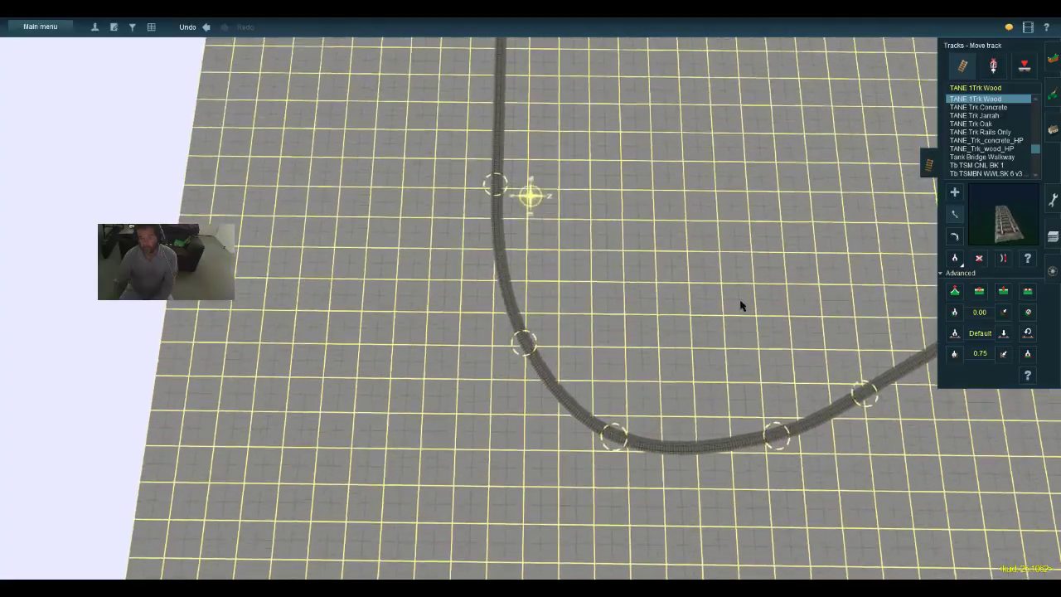
{"action": "key", "text": "Down"}
{"action": "key", "text": "Up"}
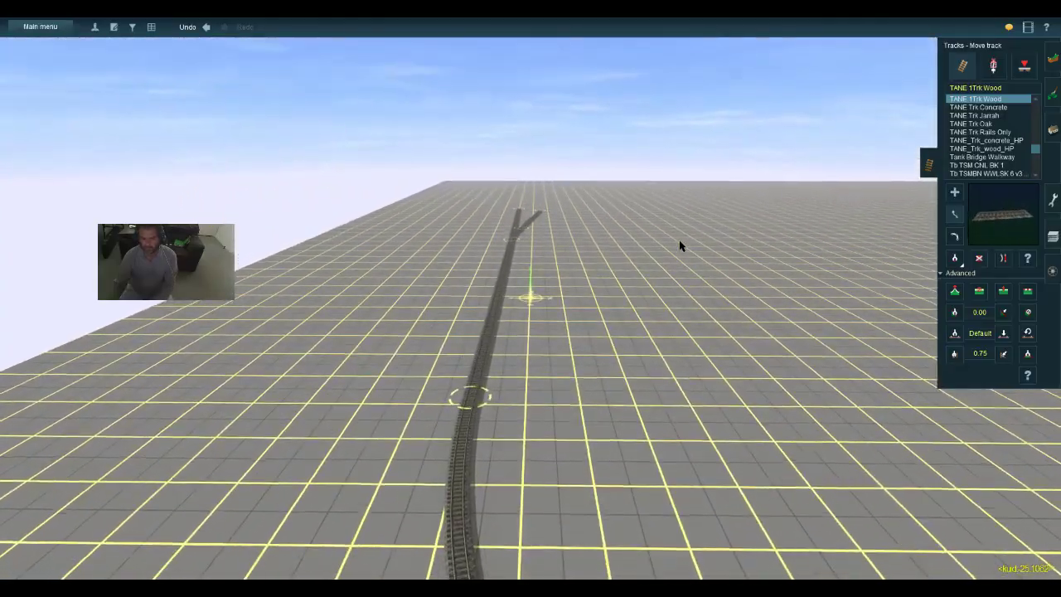
{"action": "key", "text": "Up"}
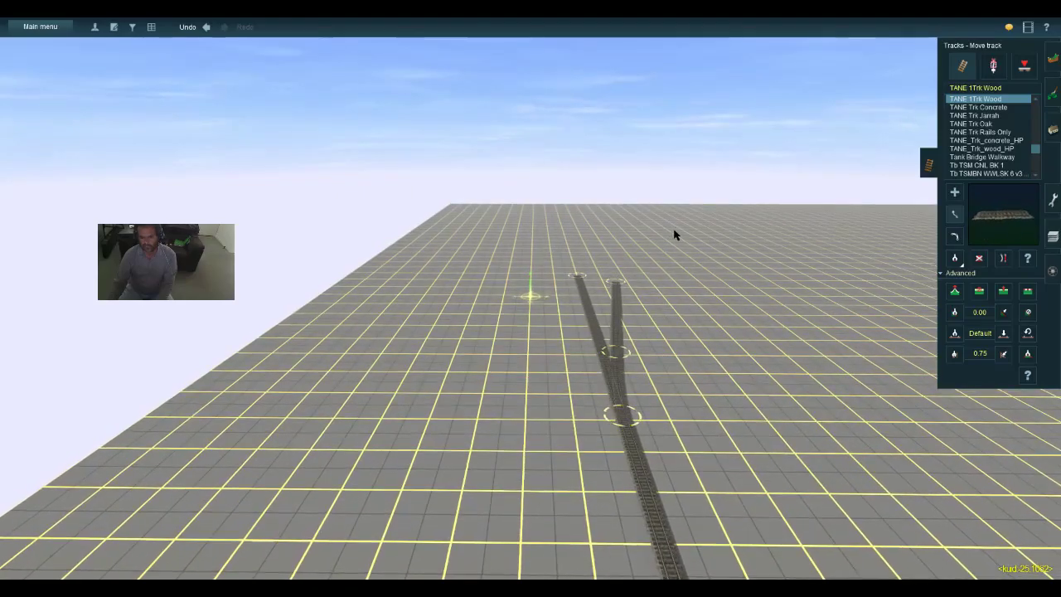
{"action": "key", "text": "Up"}
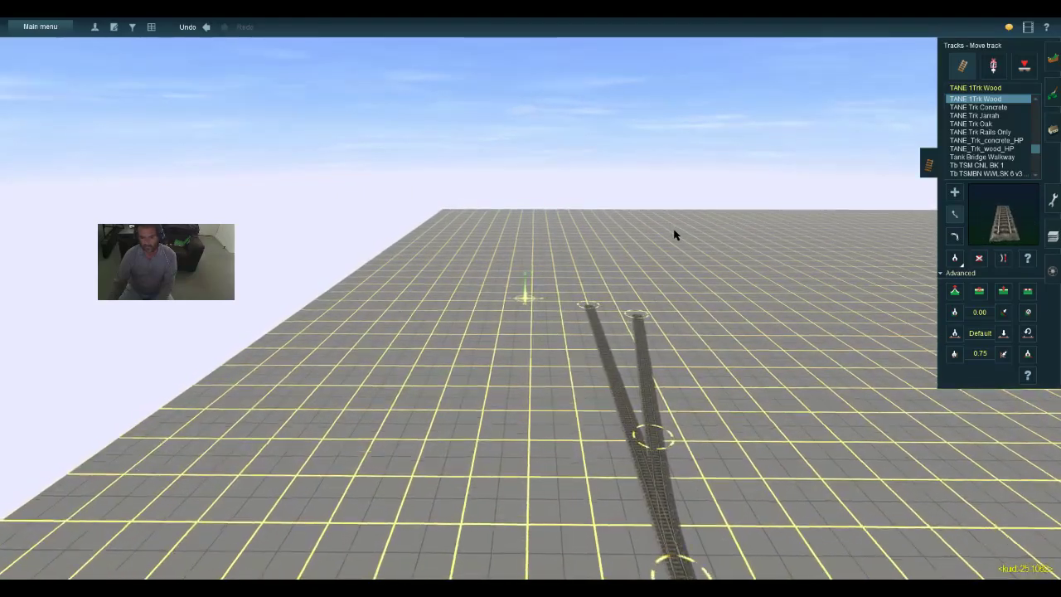
{"action": "key", "text": "Right"}
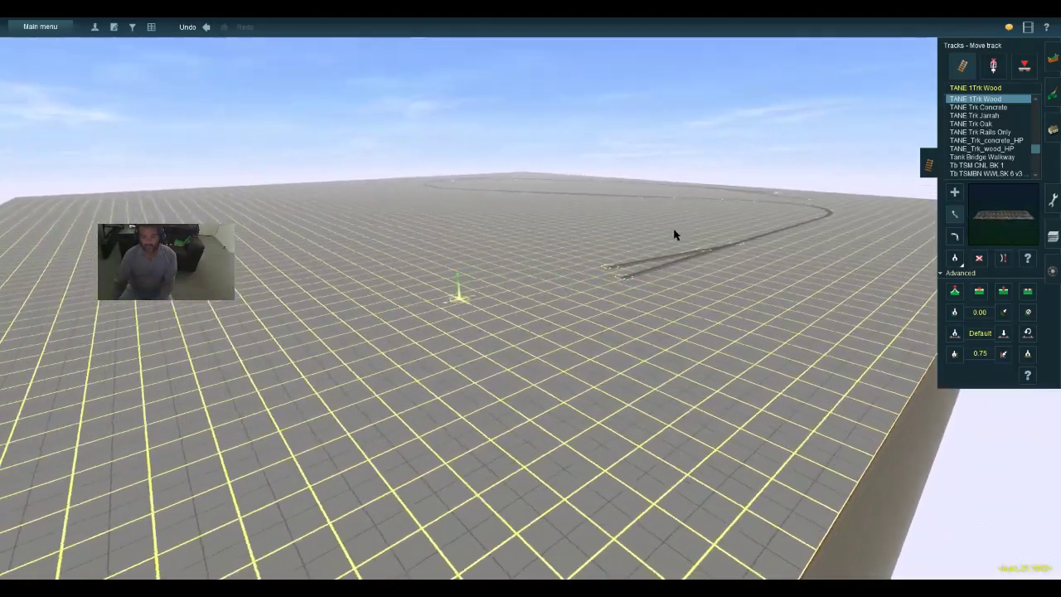
{"action": "key", "text": "Up"}
{"action": "key", "text": "Right"}
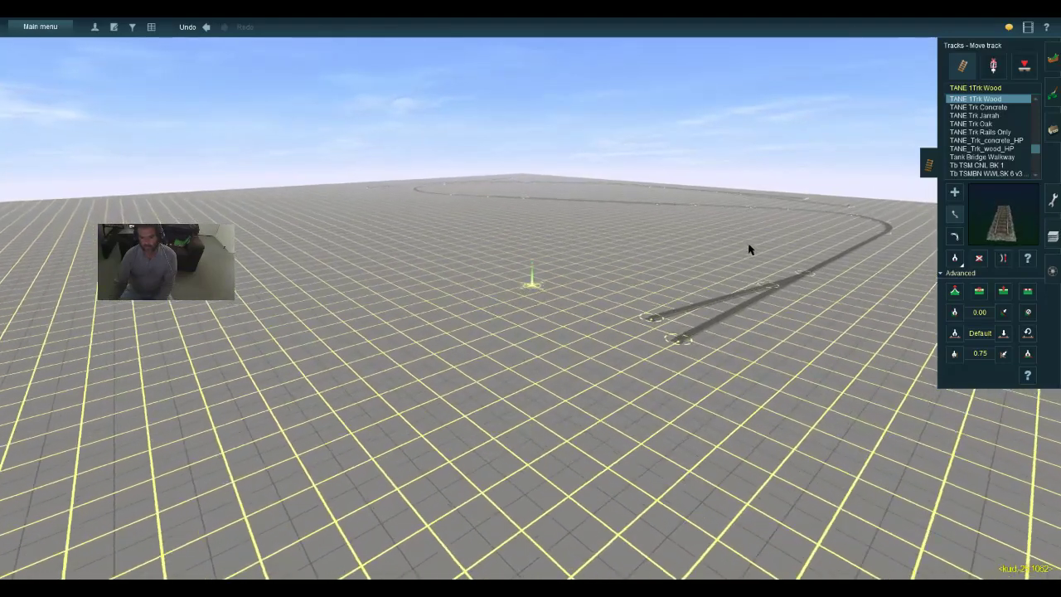
{"action": "key", "text": "Up"}
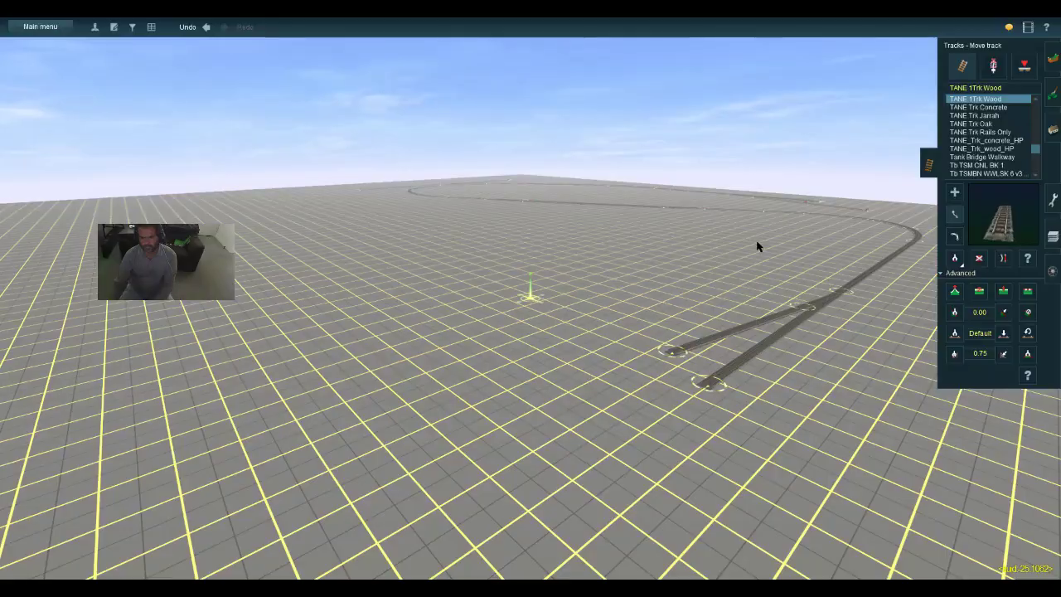
{"action": "key", "text": "Right"}
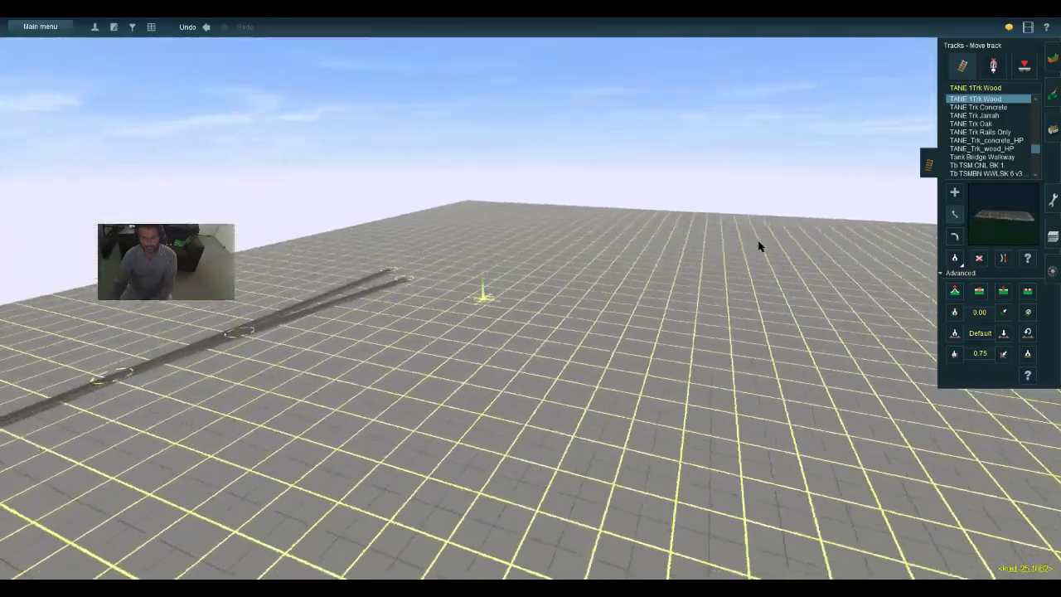
Lay a short separate piece of TANE 1Trk Wood track just beyond the fork, angled toward its nearest branch
{"action": "key", "text": "Left"}
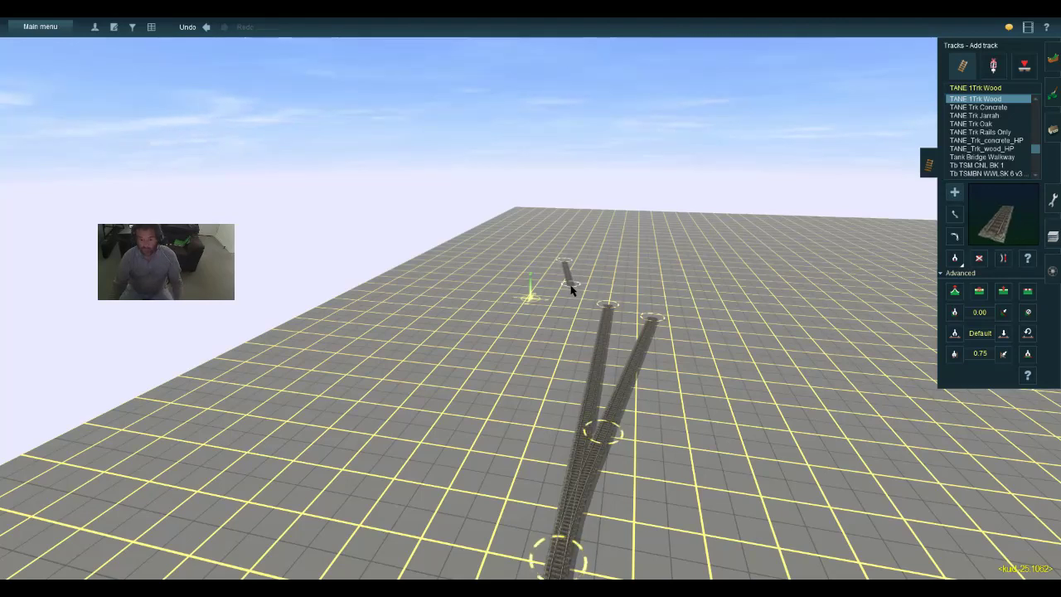
{"action": "left_click_drag", "start_coordinate": [585, 328], "coordinate": [584, 334]}
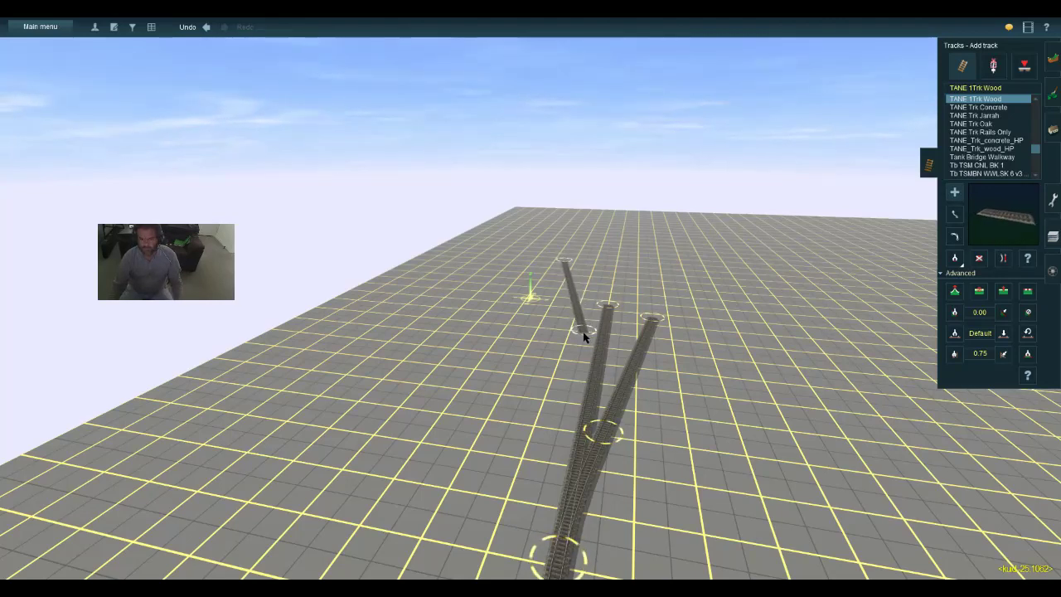
{"action": "left_click", "coordinate": [1003, 354]}
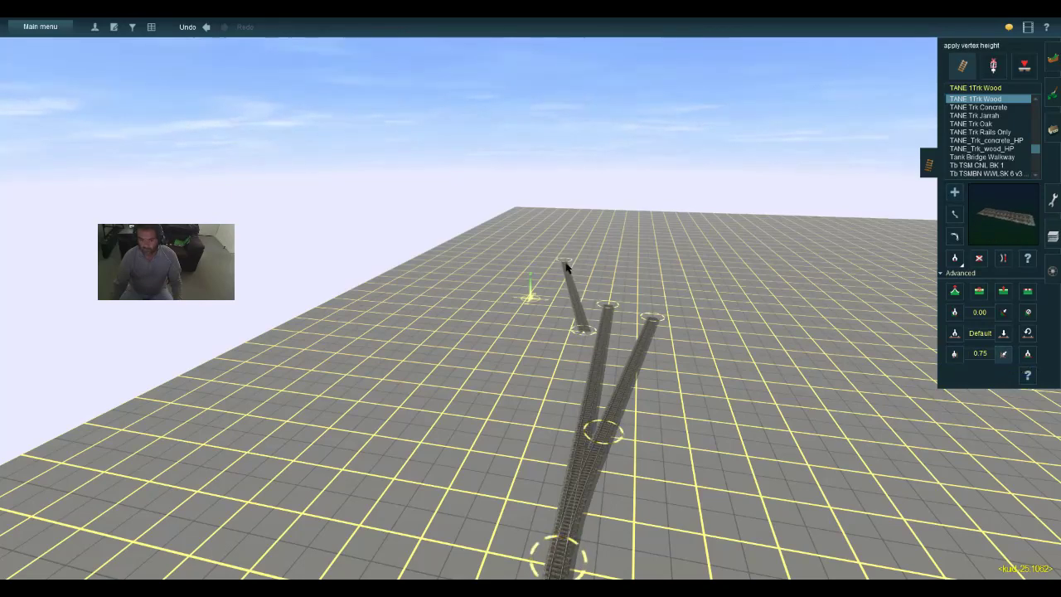
Insert a spline point partway along the branch nearest the new track piece and add track joining that piece to it
{"action": "scroll", "coordinate": [568, 268], "scroll_direction": "up", "scroll_amount": 4}
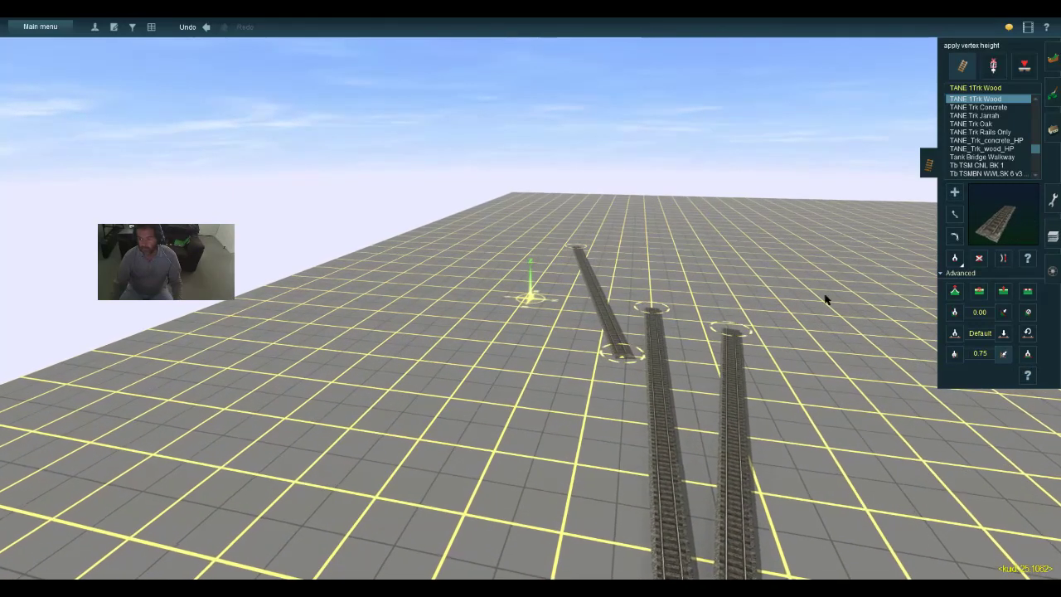
{"action": "left_click", "coordinate": [664, 451]}
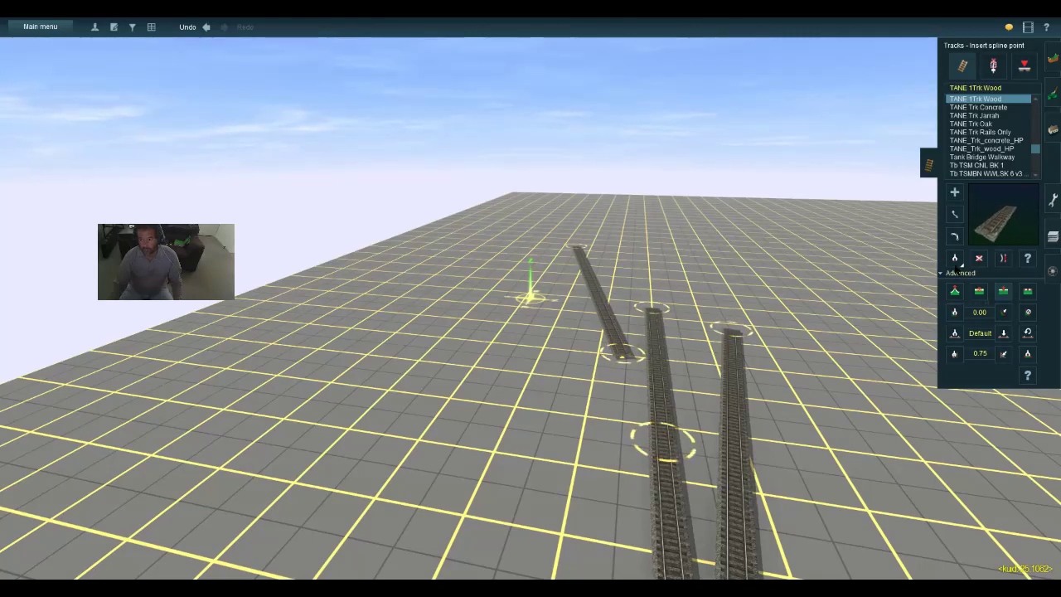
{"action": "left_click", "coordinate": [954, 195]}
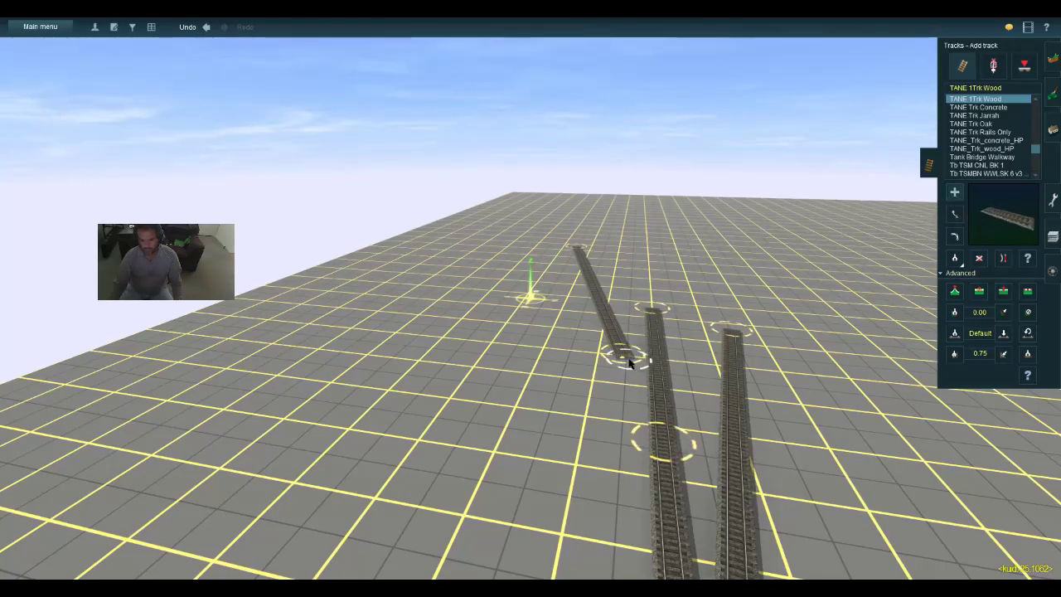
{"action": "left_click_drag", "start_coordinate": [630, 363], "coordinate": [666, 445]}
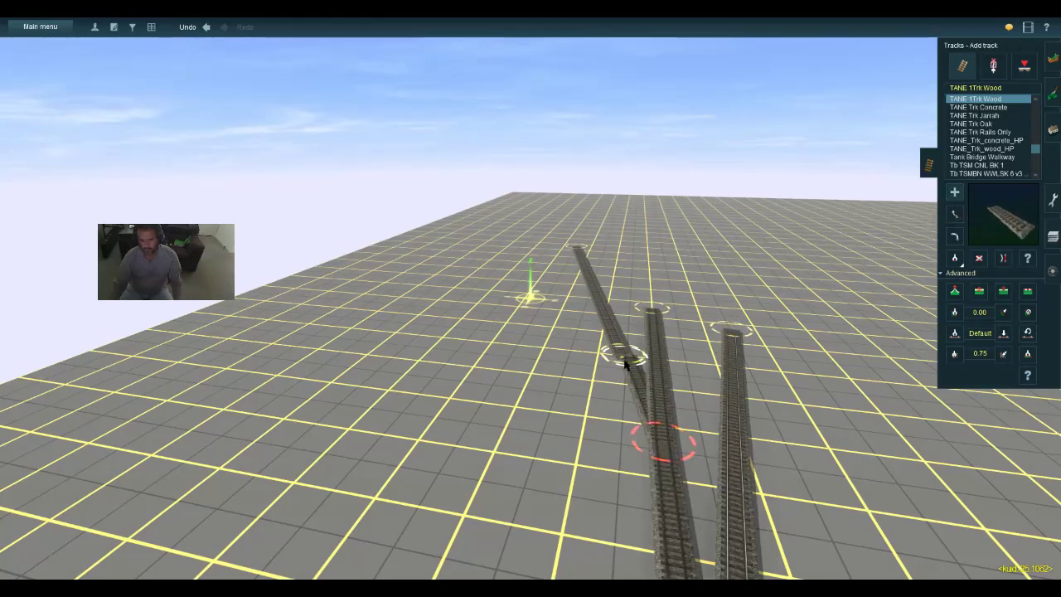
Try to straighten the segments on either side of the new junction with the Straighten track tool
{"action": "left_click", "coordinate": [1003, 258]}
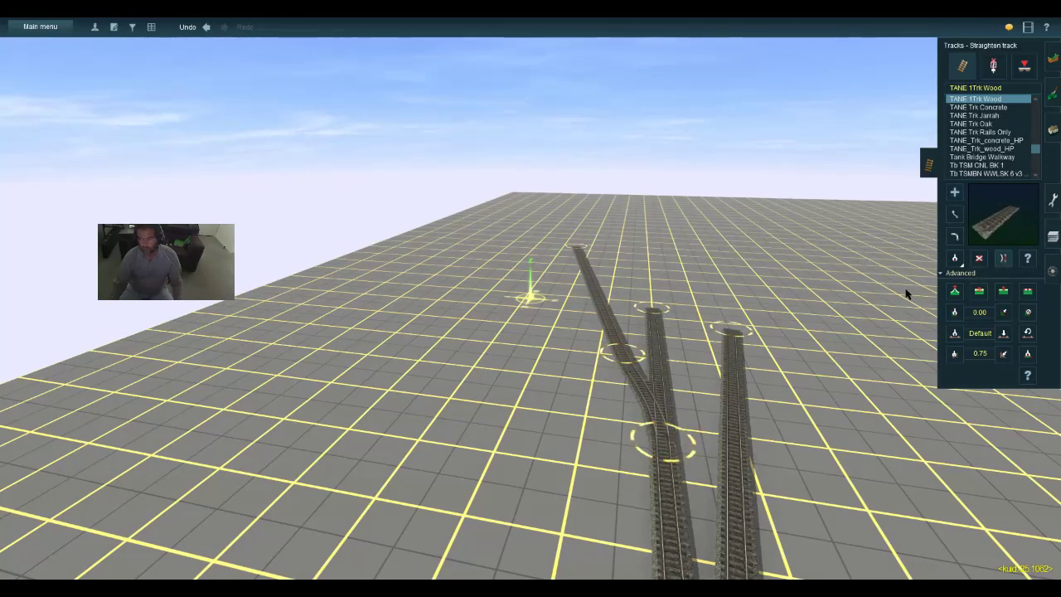
{"action": "left_click", "coordinate": [954, 214]}
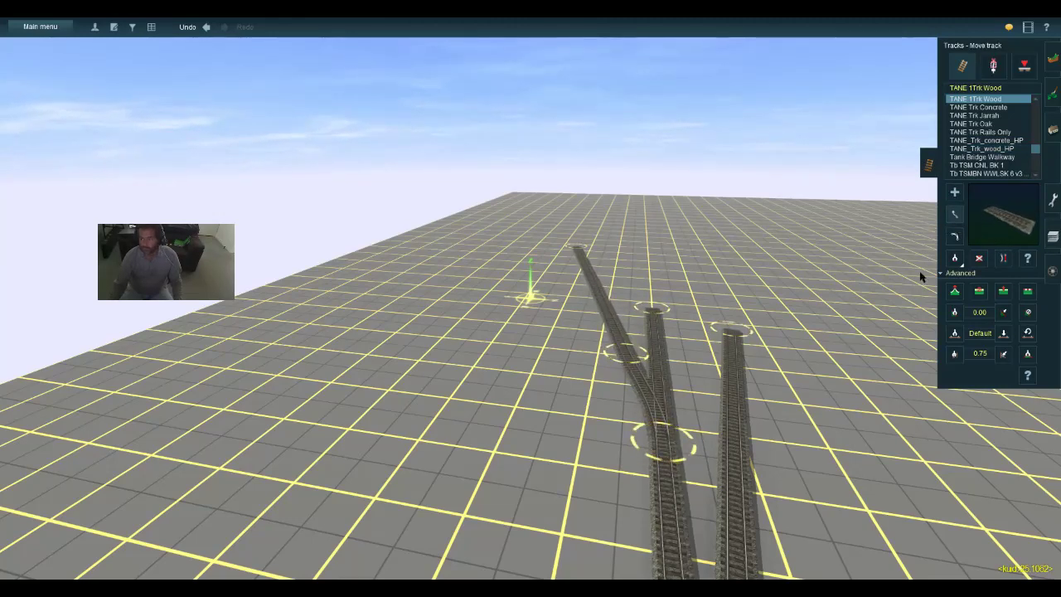
{"action": "left_click", "coordinate": [1003, 257]}
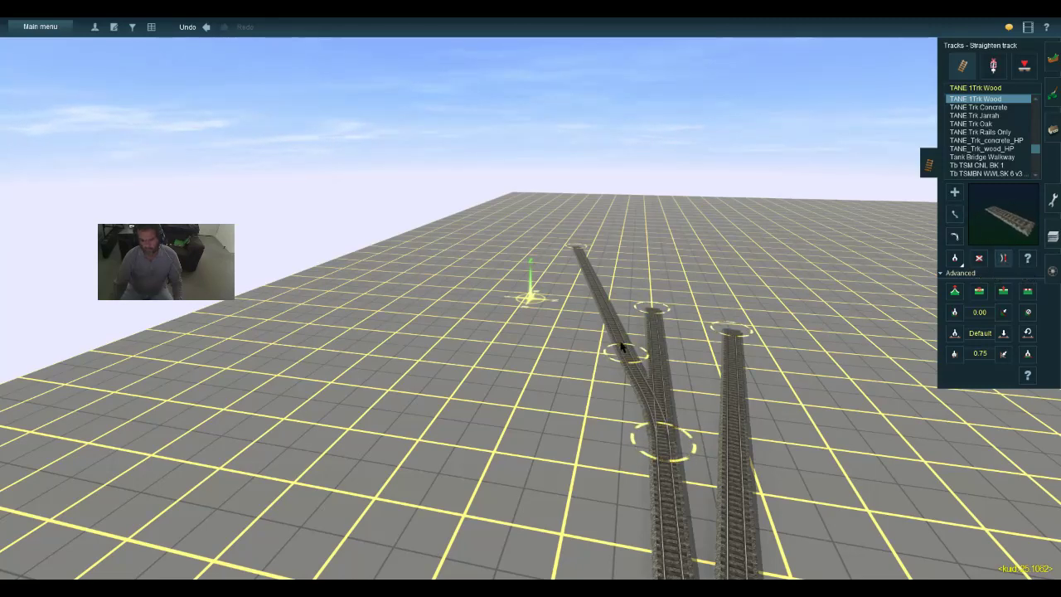
{"action": "left_click", "coordinate": [642, 383]}
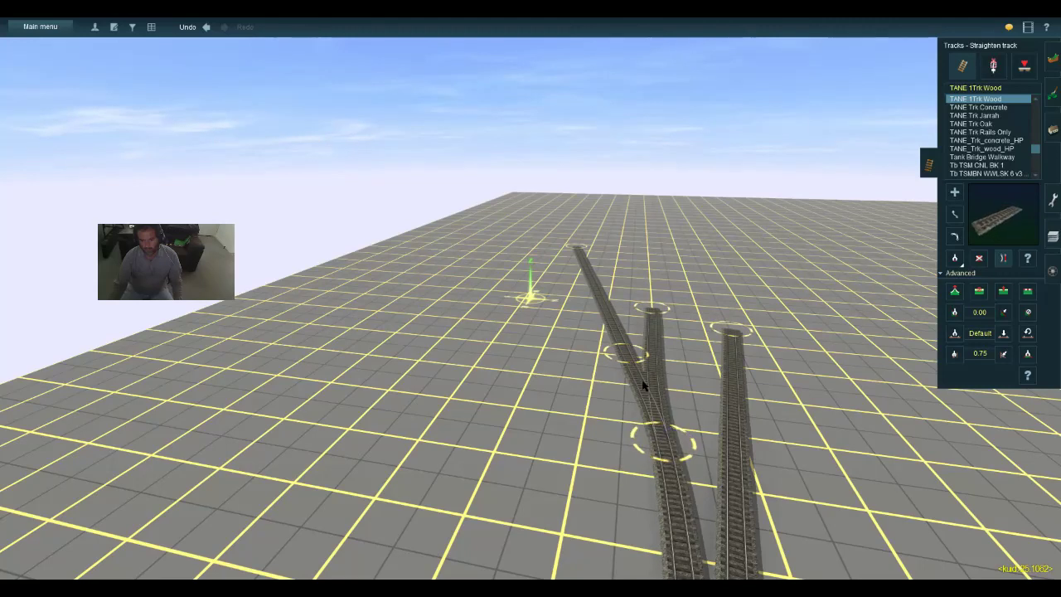
{"action": "left_click", "coordinate": [661, 514]}
{"action": "left_click", "coordinate": [660, 513]}
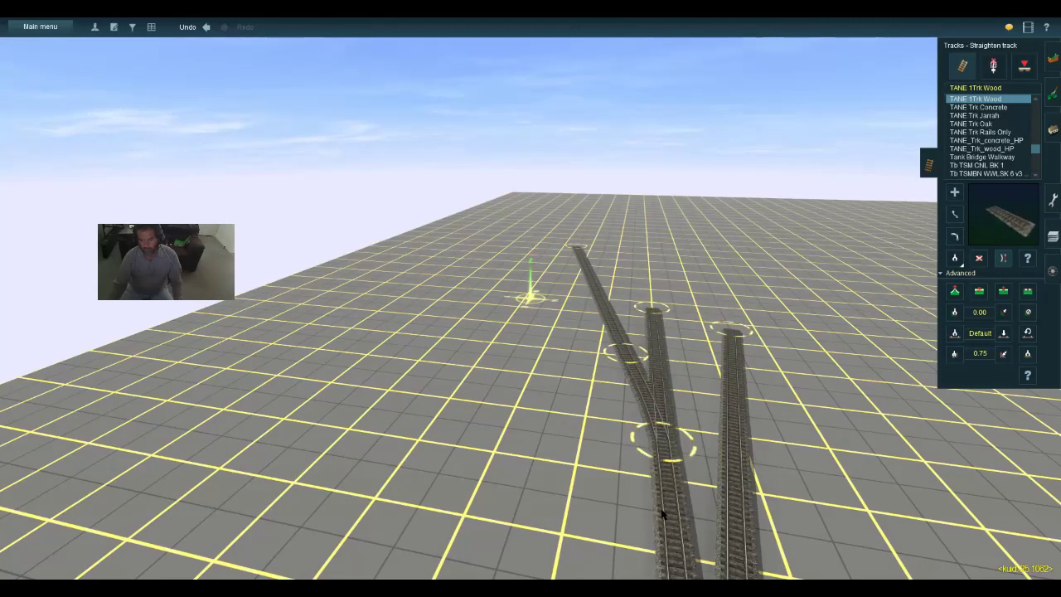
{"action": "left_click", "coordinate": [661, 513]}
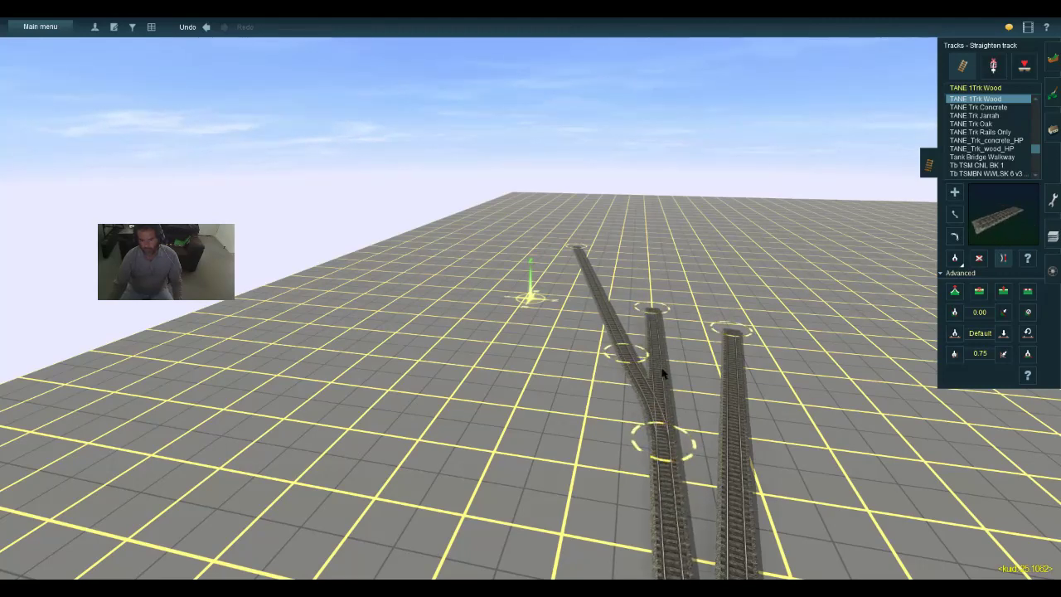
Swing the far end of the new track slightly outward and slide its junction point back along the branch toward the fork
{"action": "left_click", "coordinate": [954, 214]}
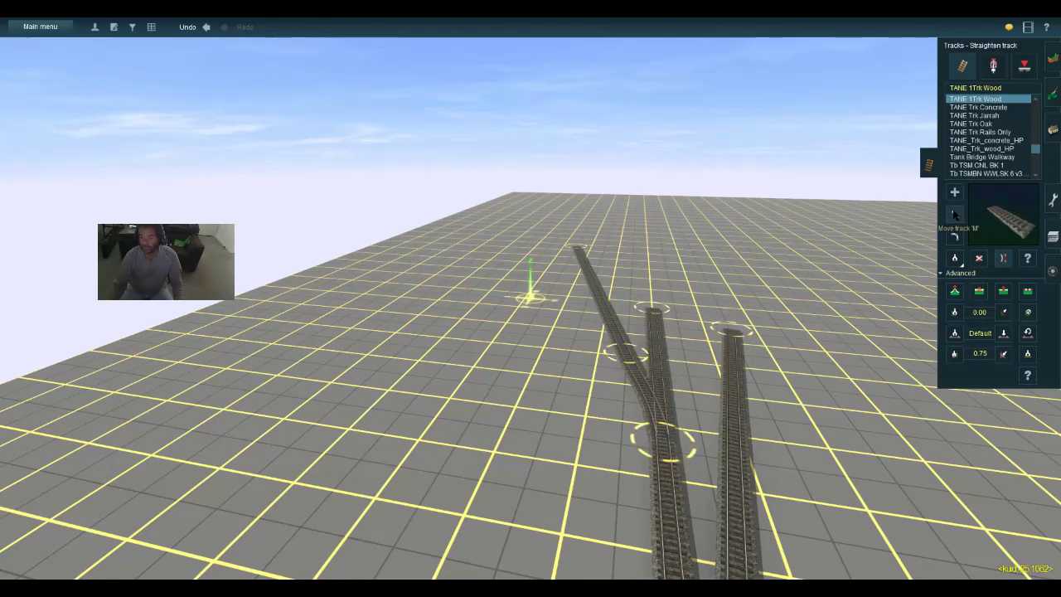
{"action": "left_click_drag", "start_coordinate": [580, 252], "coordinate": [562, 255]}
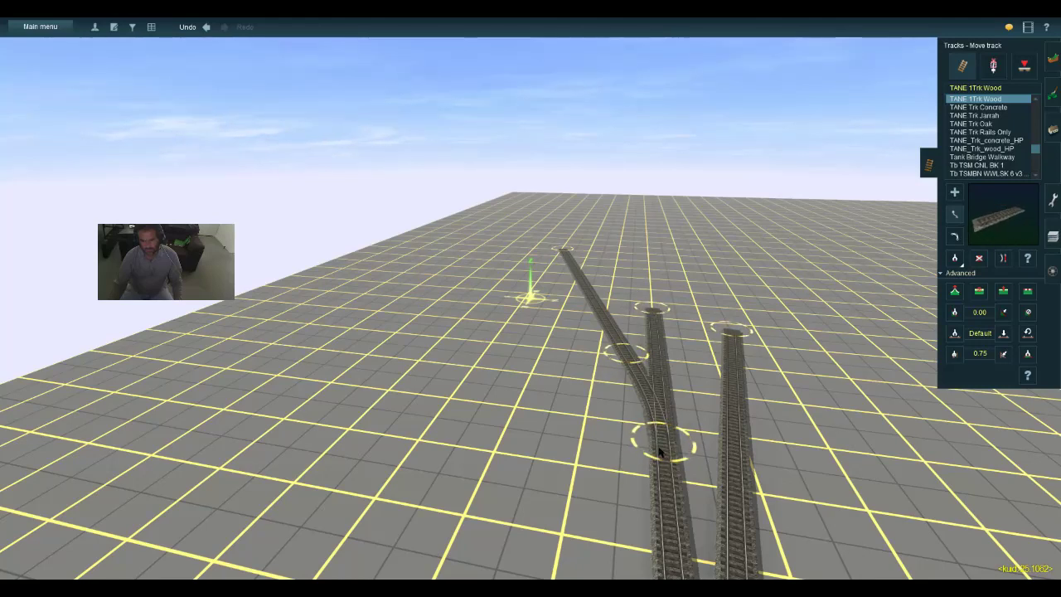
{"action": "left_click_drag", "start_coordinate": [661, 439], "coordinate": [663, 478]}
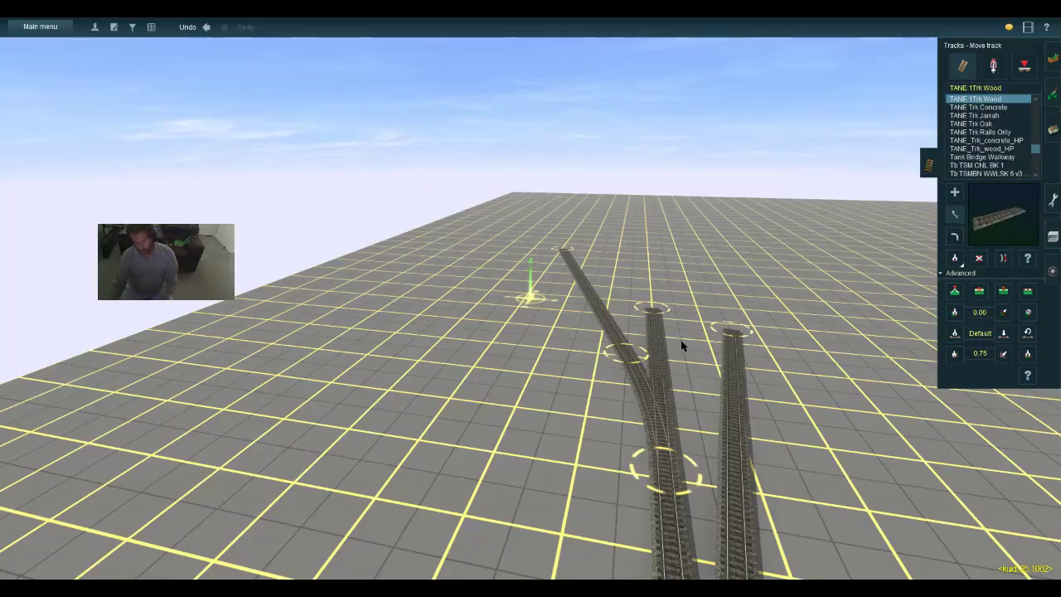
Lengthen the outer branch on the side opposite the new track by moving its end point well out from the fork
{"action": "right_click", "coordinate": [636, 252]}
{"action": "key", "text": "Left"}
{"action": "key", "text": "Down"}
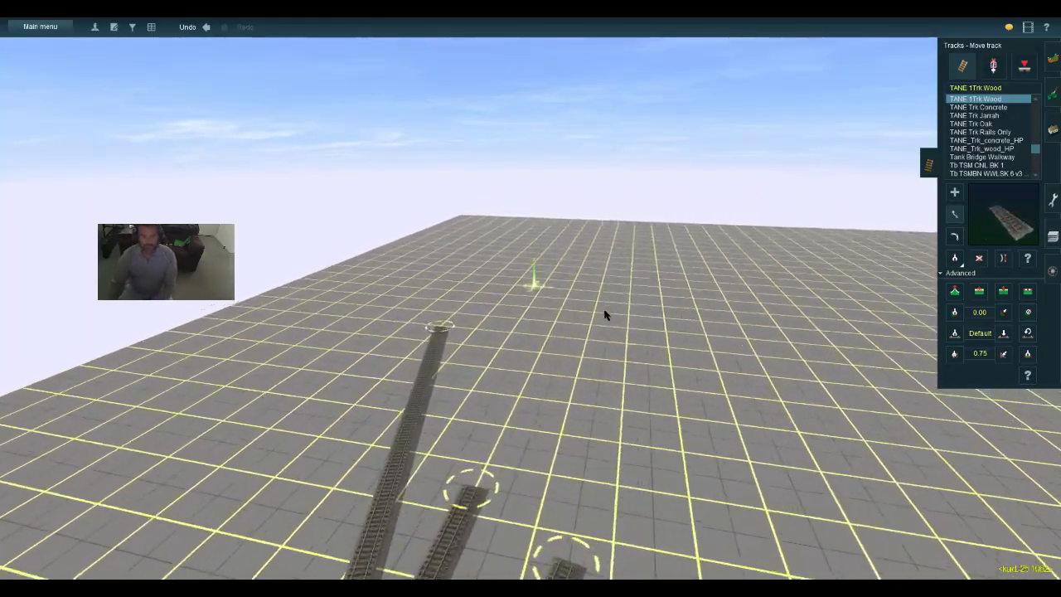
{"action": "key", "text": "Up"}
{"action": "key", "text": "Right"}
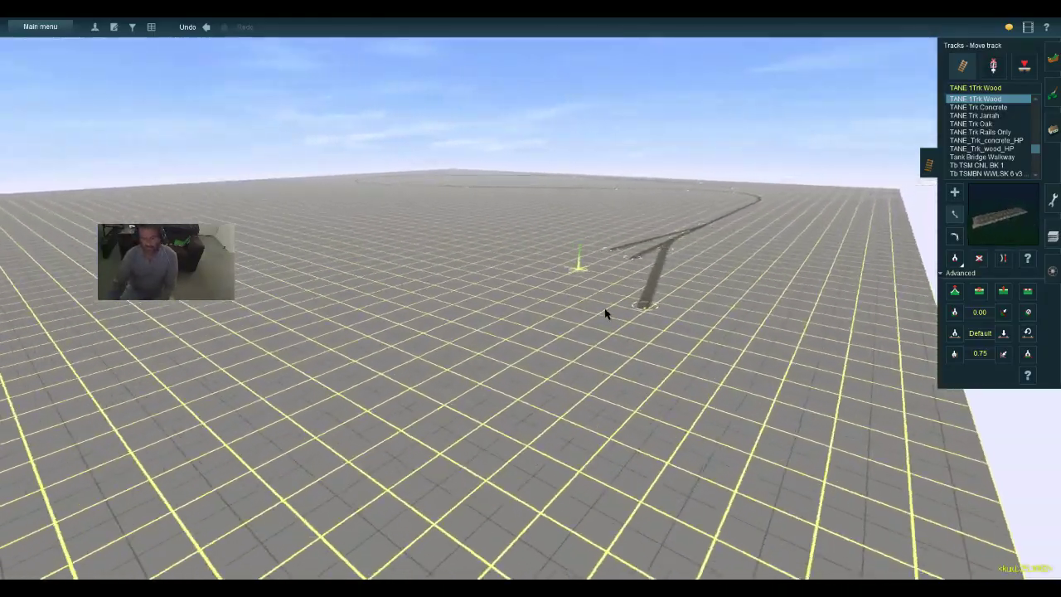
{"action": "key", "text": "Right"}
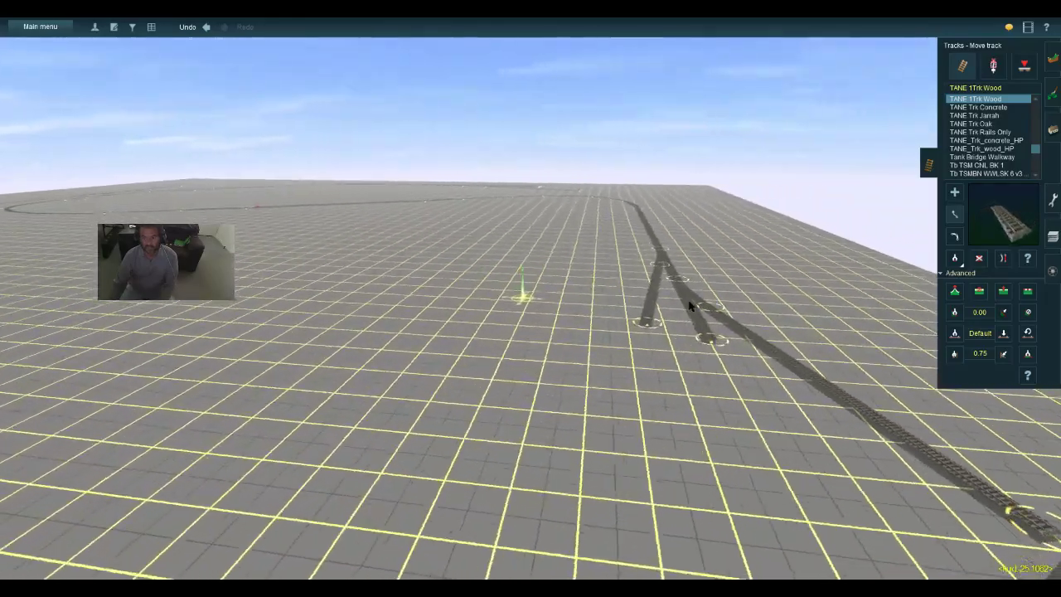
{"action": "key", "text": "d"}
{"action": "key", "text": "w"}
{"action": "key", "text": "s"}
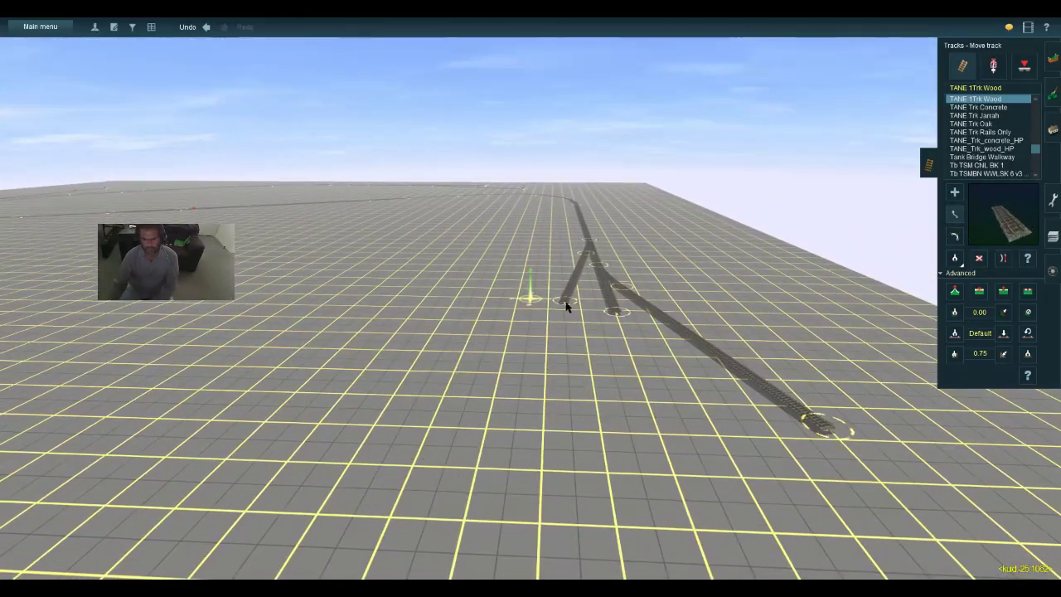
{"action": "left_click_drag", "start_coordinate": [568, 303], "coordinate": [520, 394]}
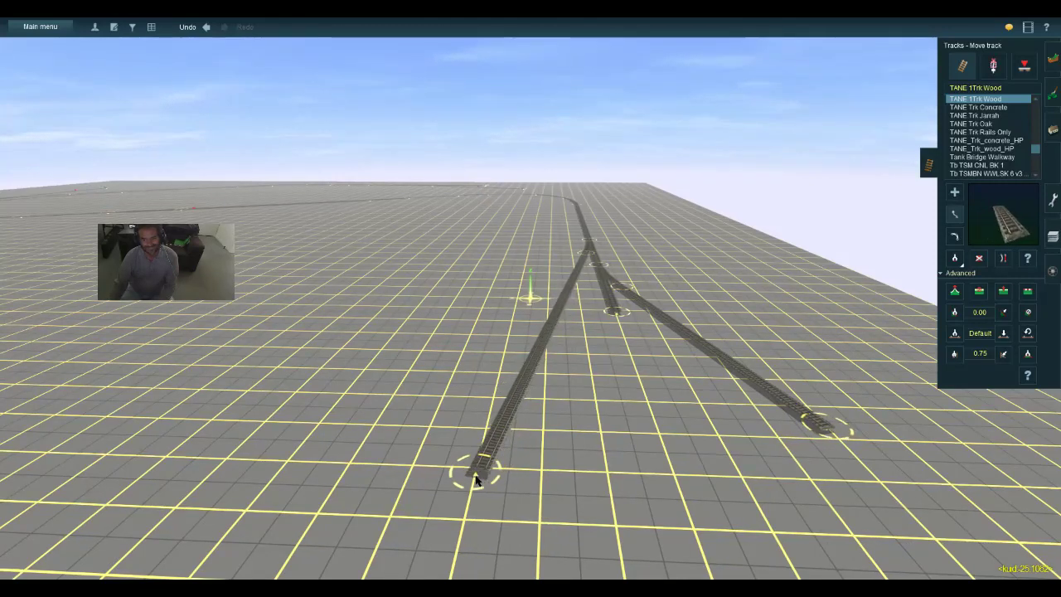
Extend the outermost branch on the far side of the fork by moving its end point well beyond the neighbouring branch's end
{"action": "key", "text": "Right"}
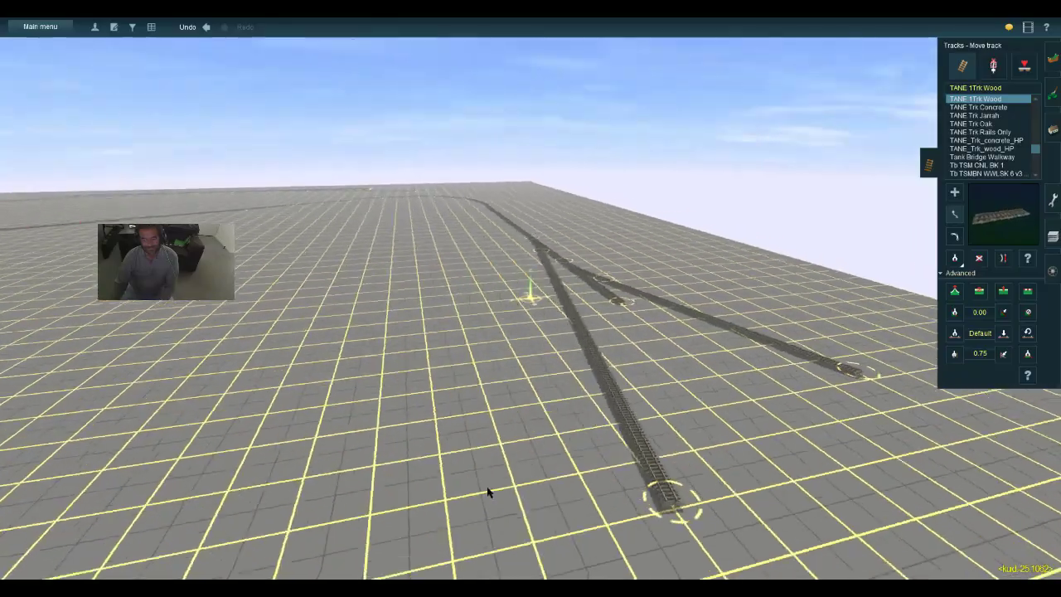
{"action": "key", "text": "w"}
{"action": "key", "text": "Left"}
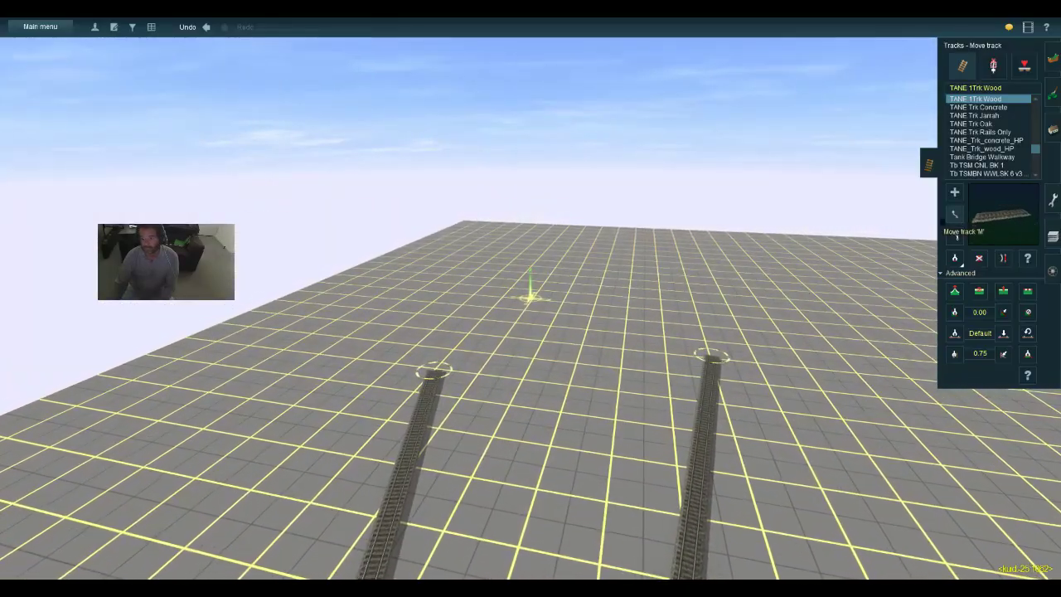
{"action": "left_click_drag", "start_coordinate": [717, 354], "coordinate": [729, 264]}
{"action": "key", "text": "s"}
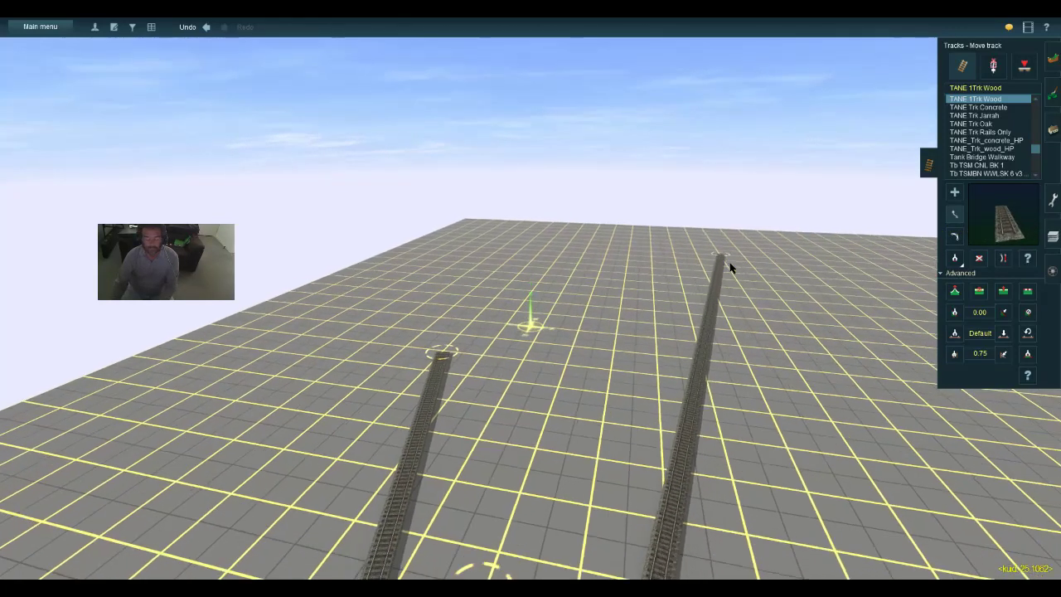
{"action": "key", "text": "w"}
{"action": "scroll", "coordinate": [690, 373], "scroll_direction": "up", "scroll_amount": 3}
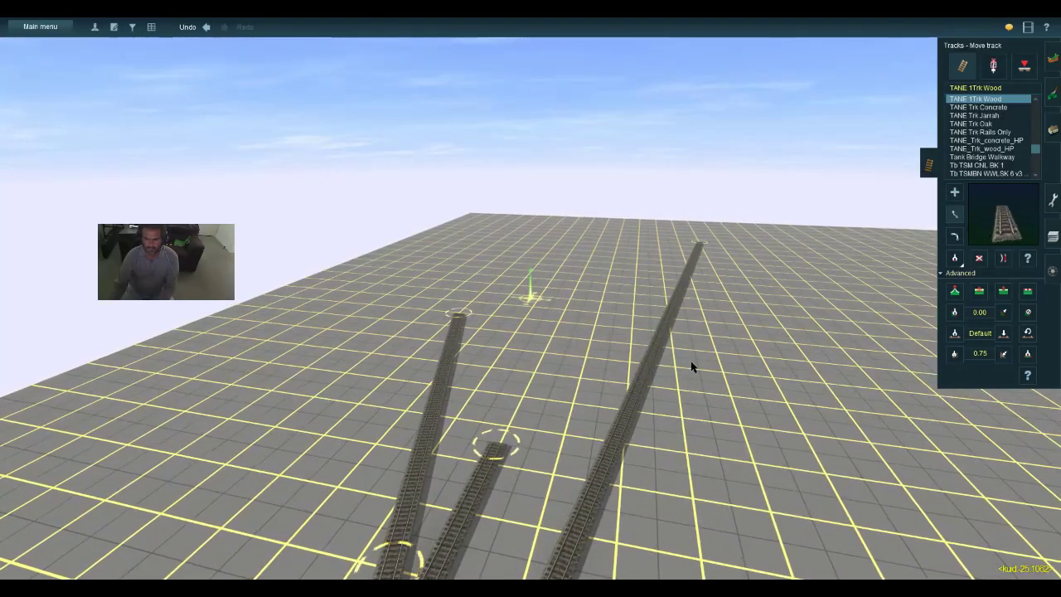
{"action": "scroll", "coordinate": [691, 367], "scroll_direction": "down", "scroll_amount": 3}
{"action": "scroll", "coordinate": [635, 426], "scroll_direction": "up", "scroll_amount": 3}
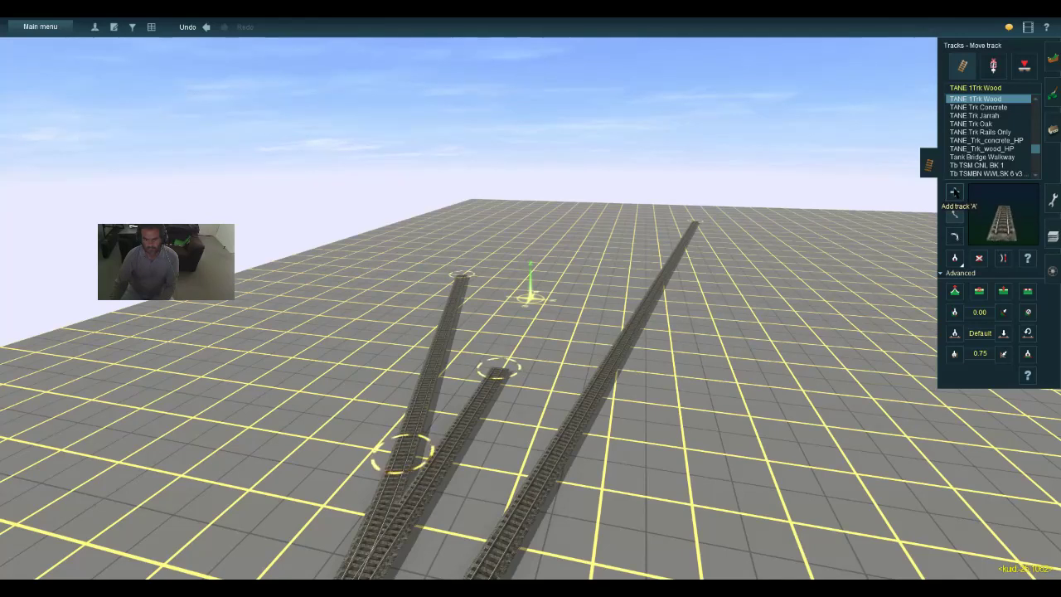
Lay a short separate track piece beyond the end of the middle branch and swing its far end toward the outer branch
{"action": "left_click", "coordinate": [953, 193]}
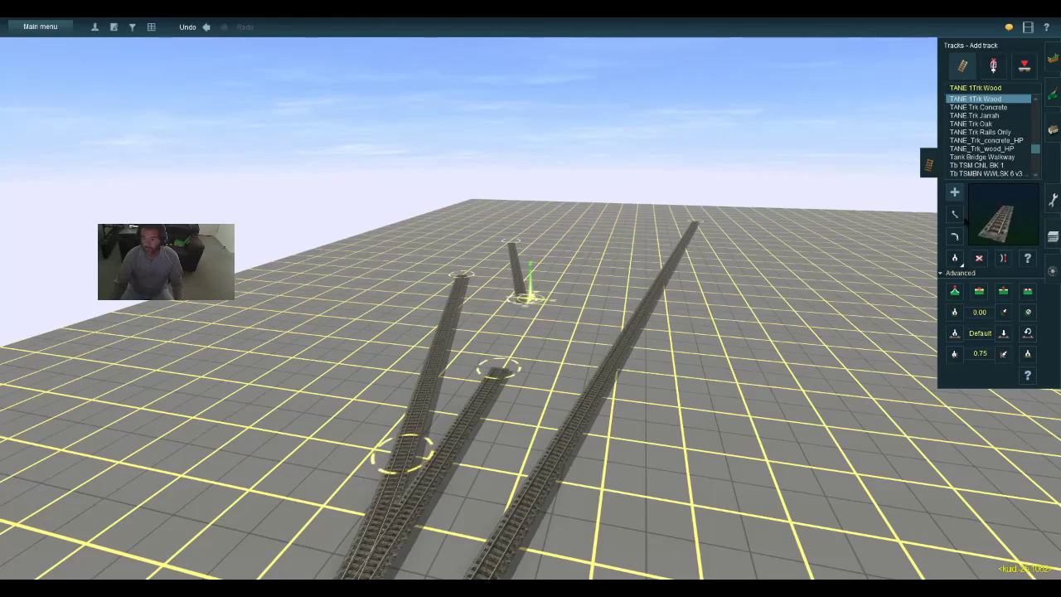
{"action": "left_click", "coordinate": [954, 215]}
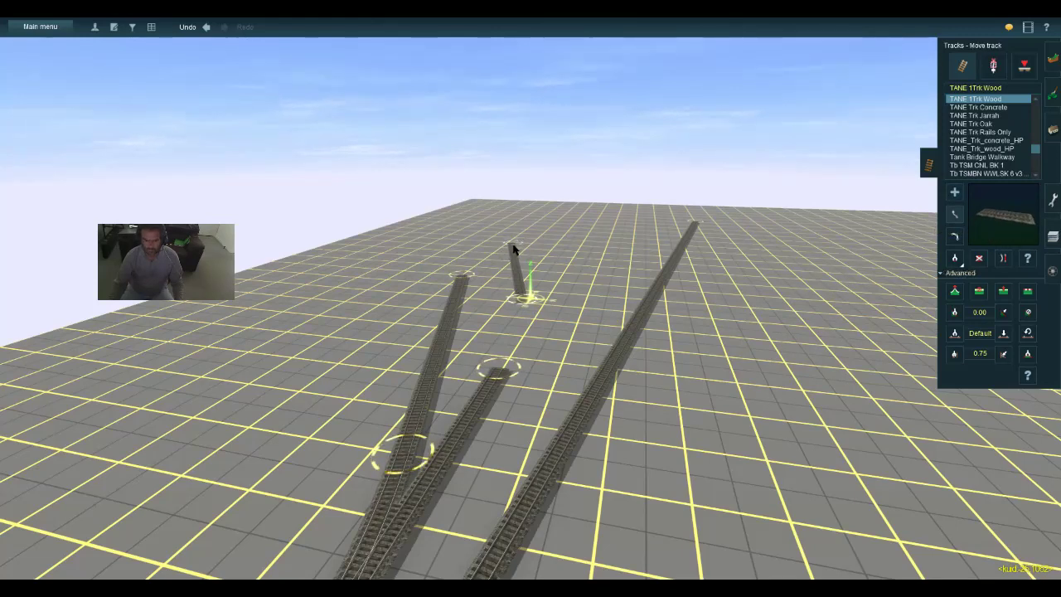
{"action": "left_click_drag", "start_coordinate": [512, 247], "coordinate": [531, 238]}
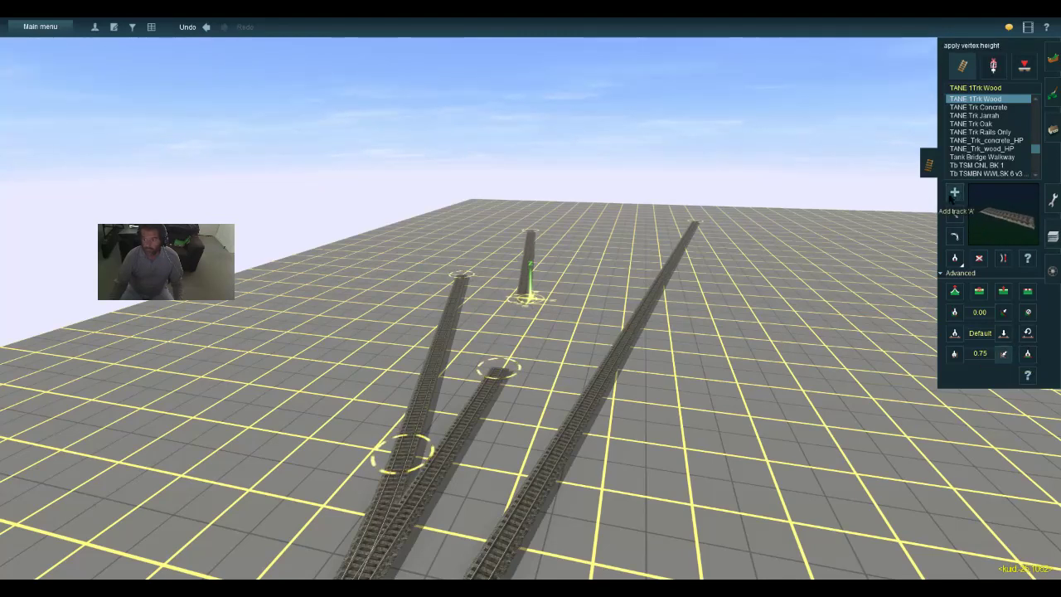
Add track joining the end of the middle branch to the near end of the separate piece
{"action": "left_click", "coordinate": [954, 195]}
{"action": "left_click_drag", "start_coordinate": [500, 372], "coordinate": [528, 298]}
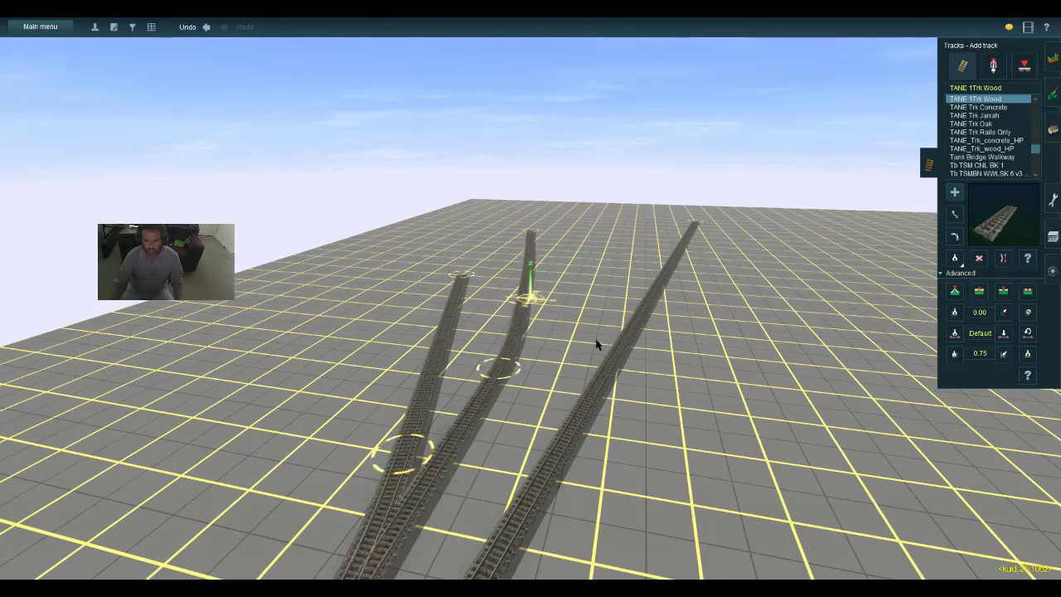
{"action": "left_click", "coordinate": [1004, 258]}
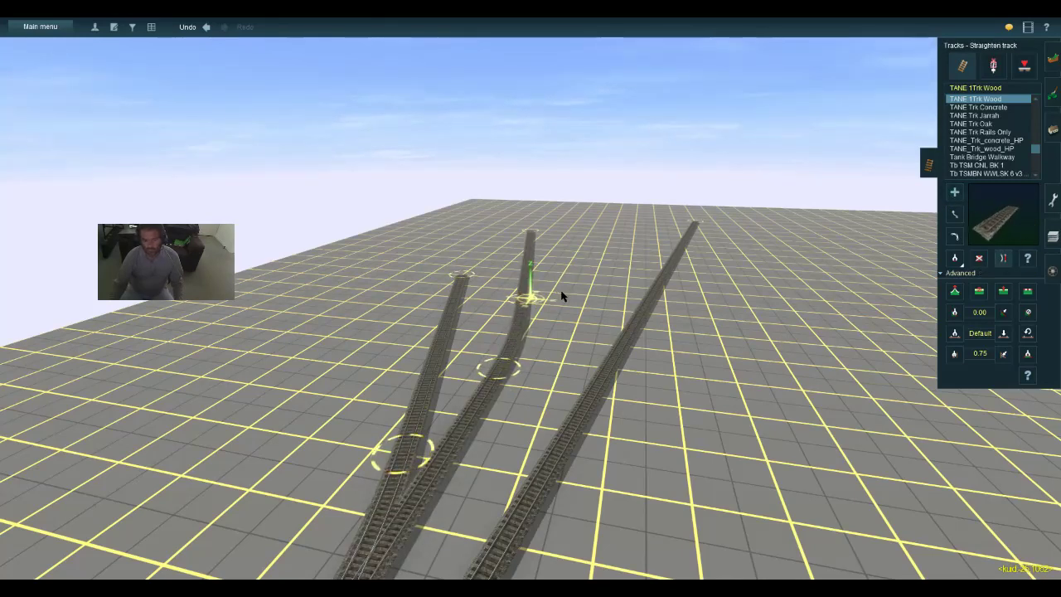
{"action": "key", "text": "w"}
{"action": "key", "text": "Left"}
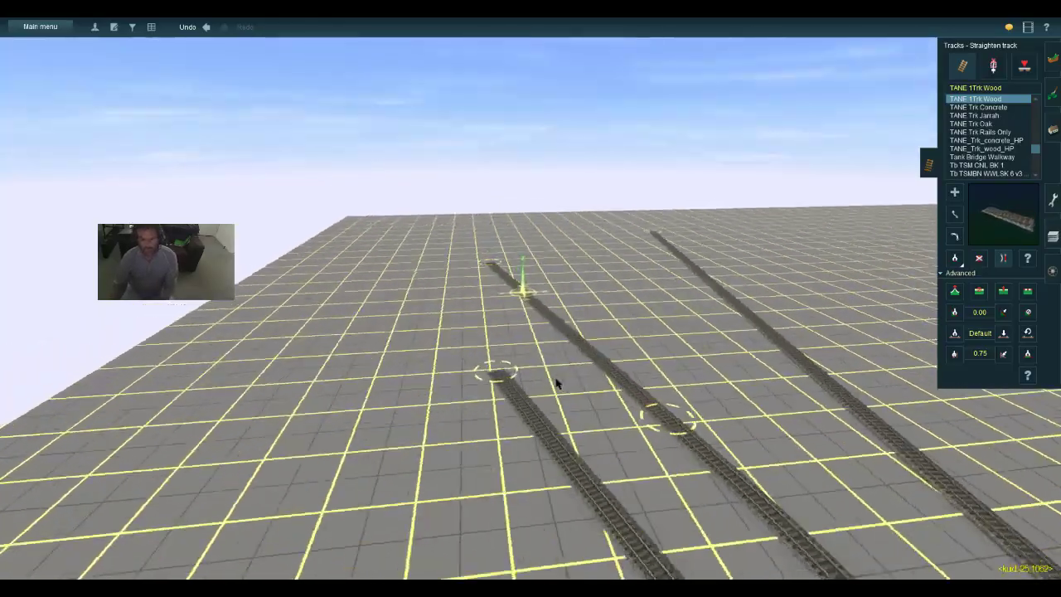
{"action": "key", "text": "w"}
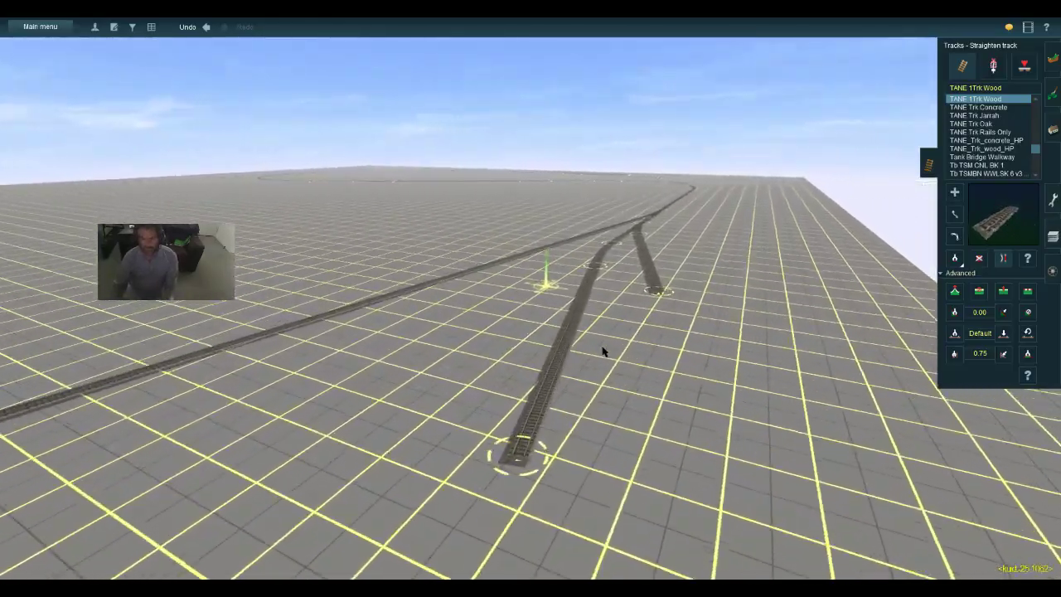
Lengthen the short branch beside the joined track by moving its end point far out, running roughly alongside that track
{"action": "left_click", "coordinate": [954, 236]}
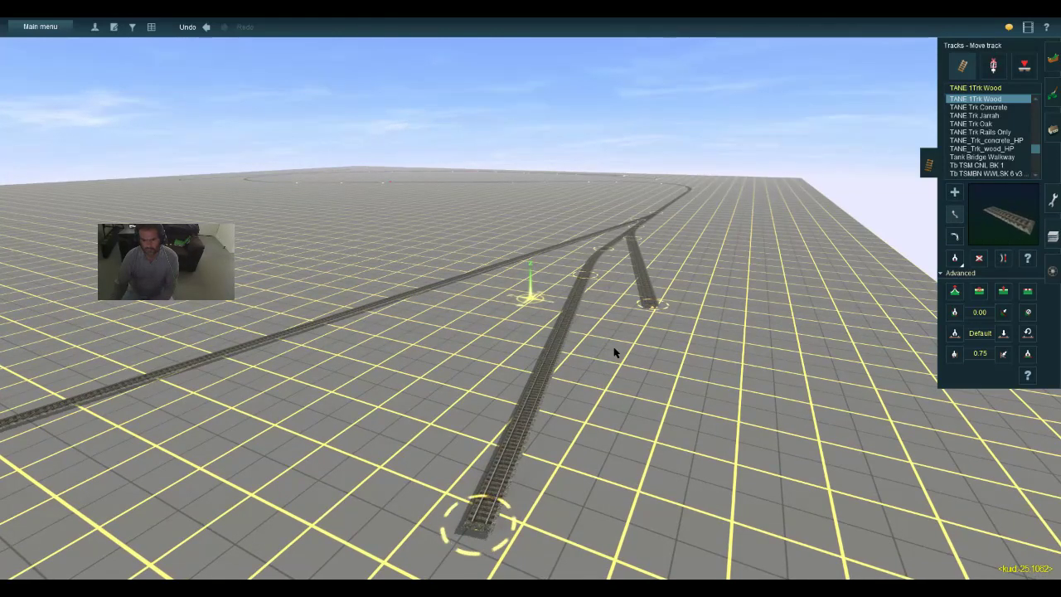
{"action": "key", "text": "w"}
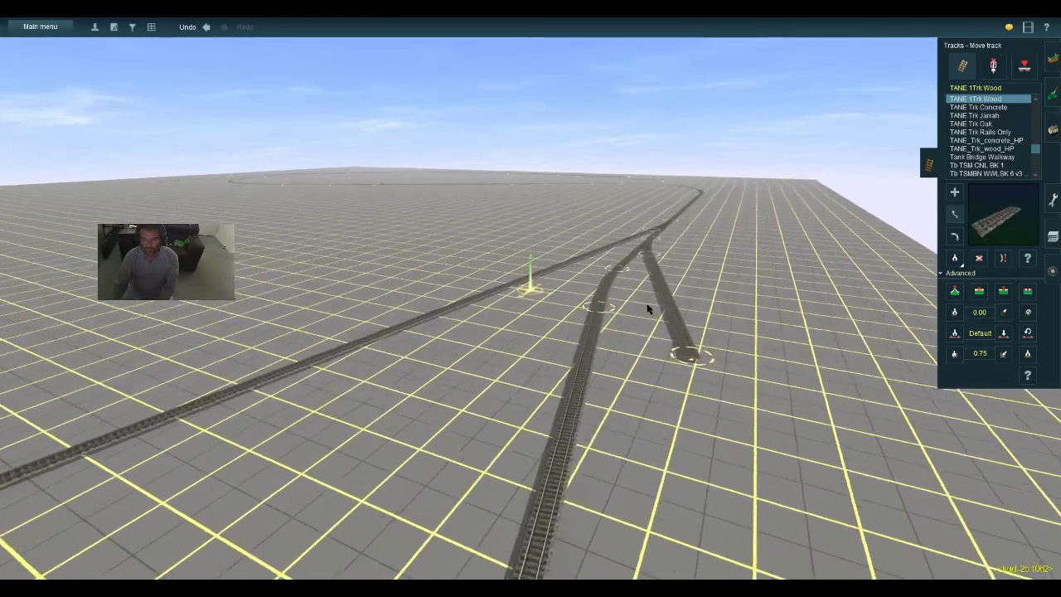
{"action": "key", "text": "s"}
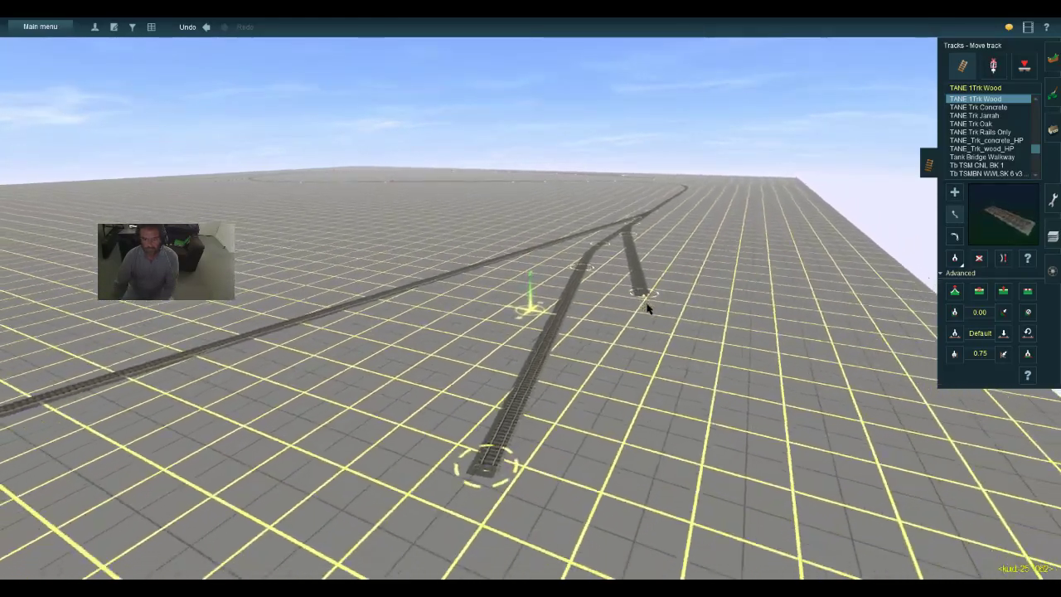
{"action": "right_click_drag", "start_coordinate": [648, 309], "coordinate": [659, 312]}
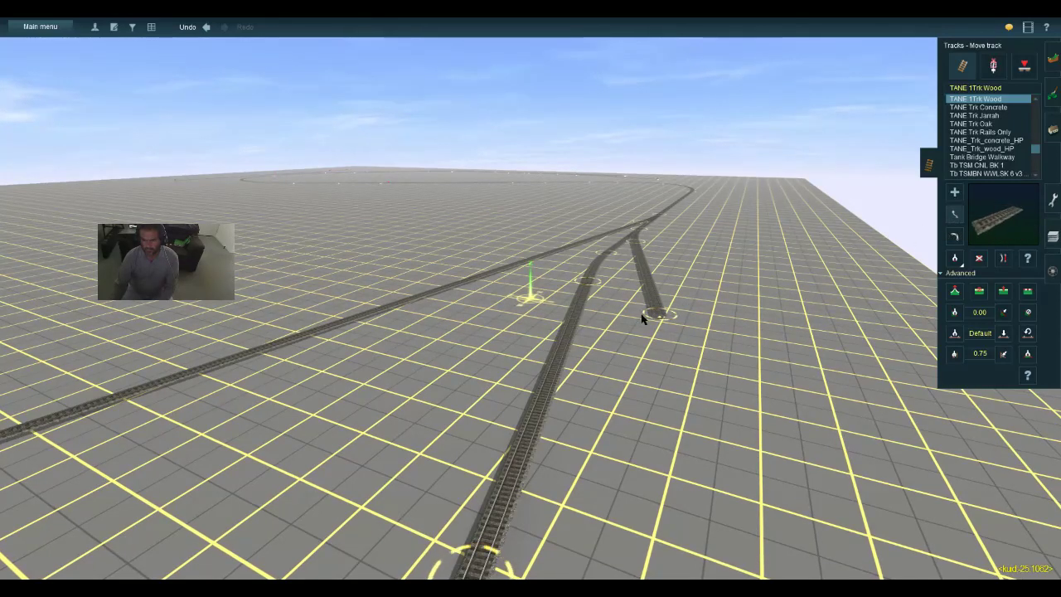
{"action": "left_click_drag", "start_coordinate": [652, 317], "coordinate": [640, 373]}
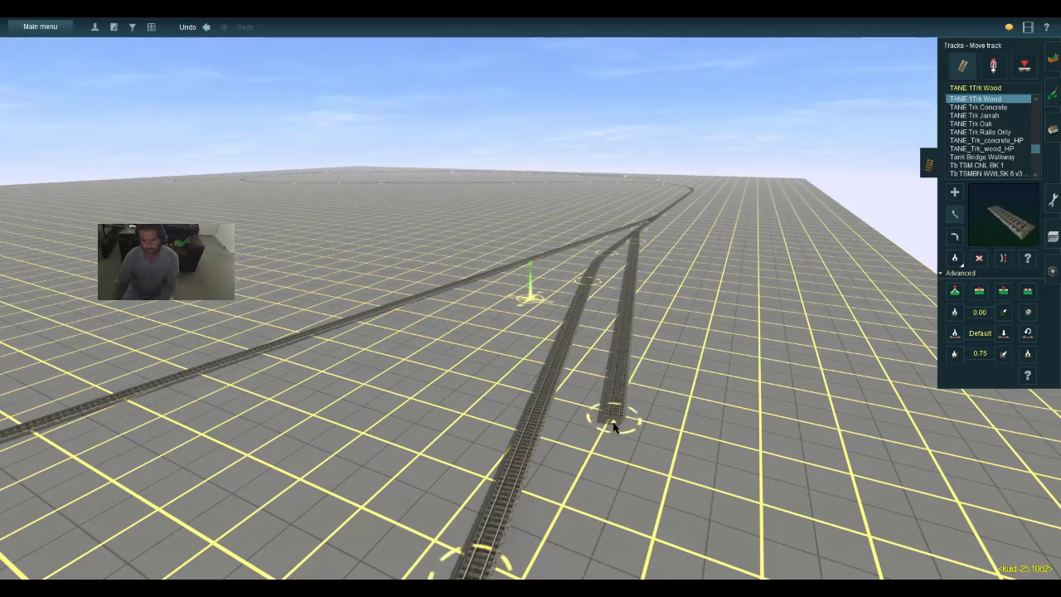
{"action": "left_click_drag", "start_coordinate": [609, 450], "coordinate": [606, 495]}
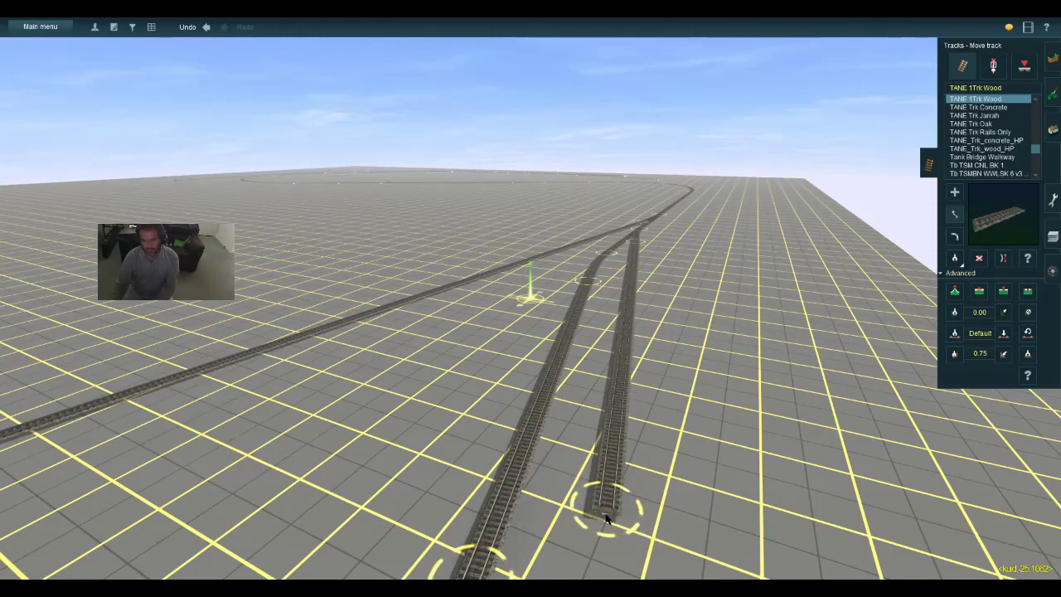
Nudge the lengthened branch's spline point near the fork toward the middle branch, and move its end point slightly past the middle branch's end
{"action": "key", "text": "w"}
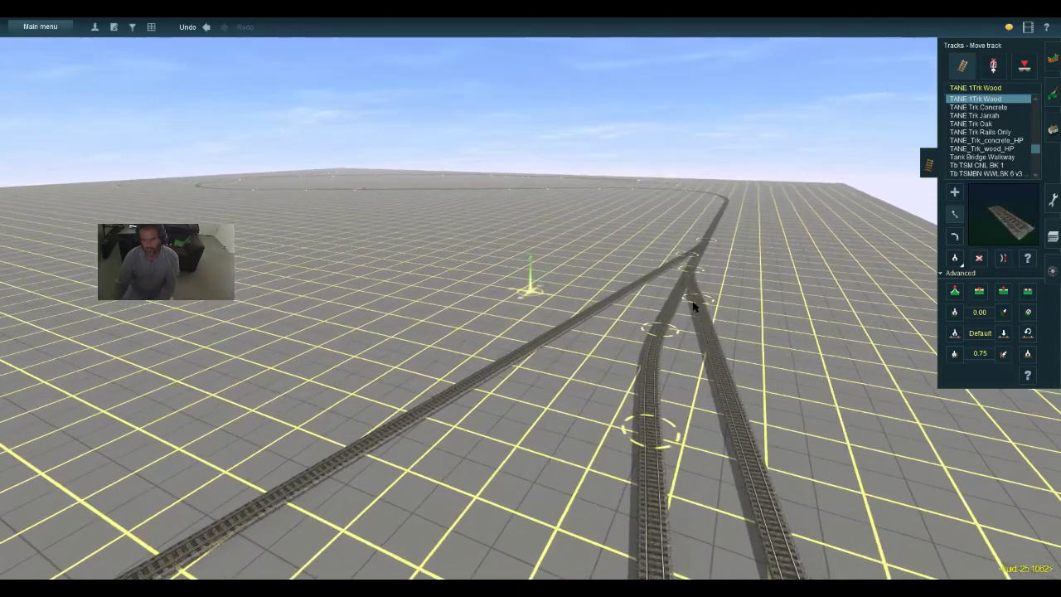
{"action": "left_click_drag", "start_coordinate": [709, 310], "coordinate": [698, 329]}
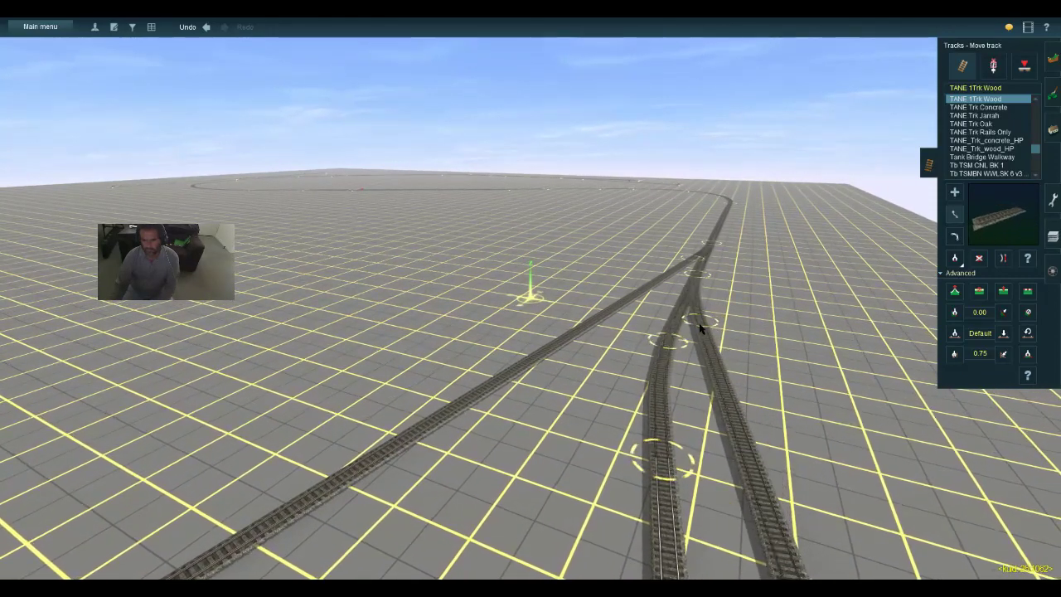
{"action": "key", "text": "s"}
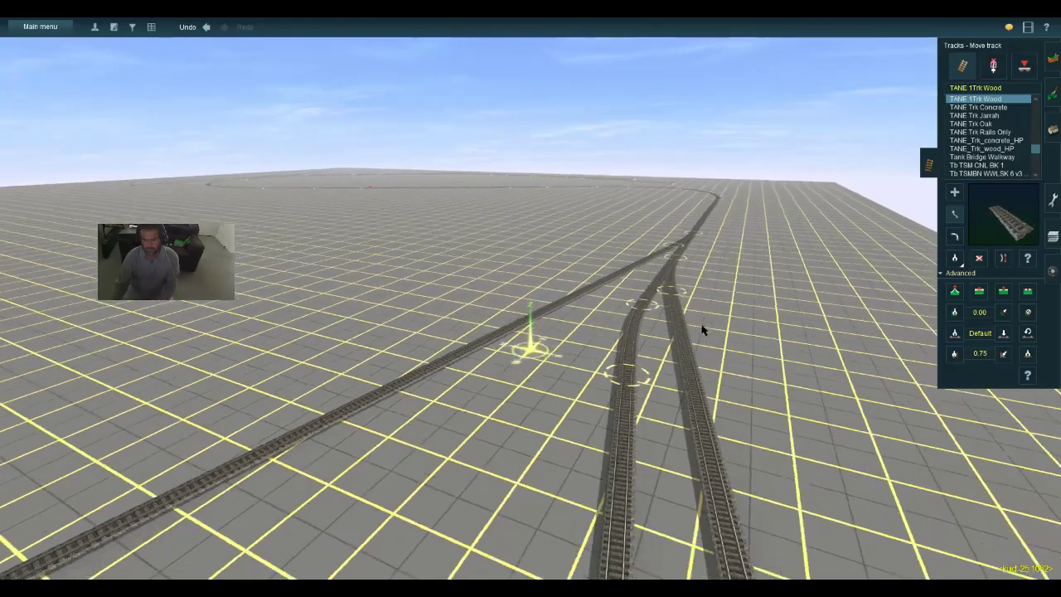
{"action": "scroll", "coordinate": [622, 337], "scroll_direction": "up", "scroll_amount": 4}
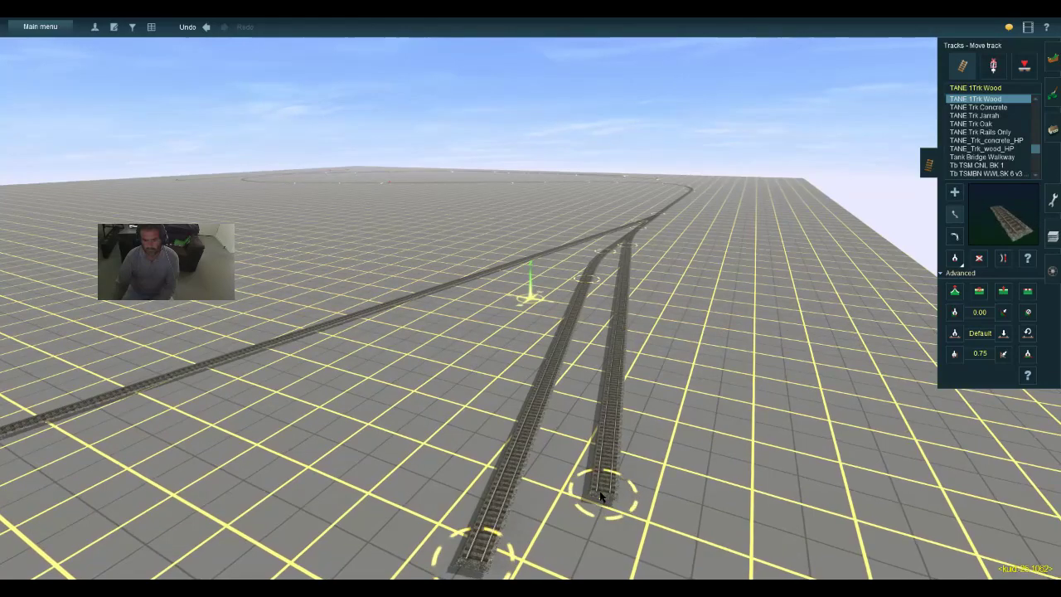
{"action": "scroll", "coordinate": [600, 496], "scroll_direction": "down", "scroll_amount": 4}
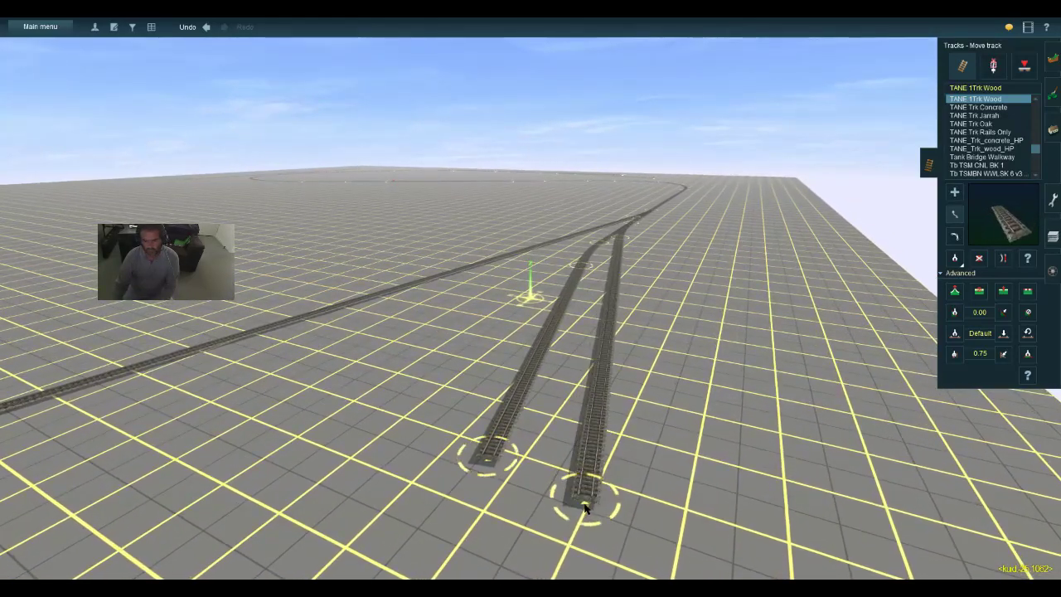
{"action": "scroll", "coordinate": [584, 507], "scroll_direction": "up", "scroll_amount": 5}
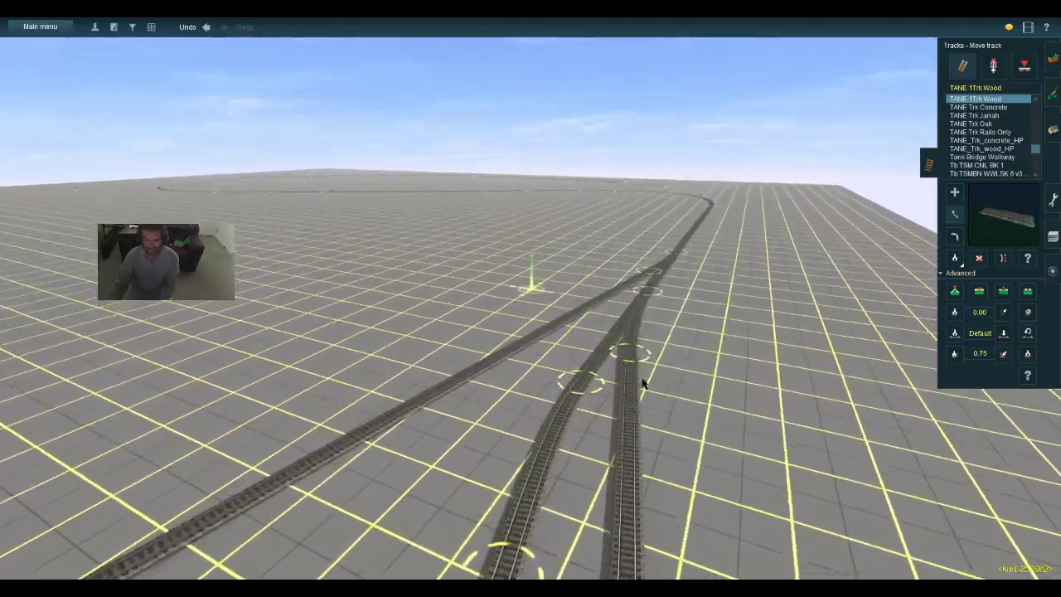
{"action": "scroll", "coordinate": [646, 383], "scroll_direction": "up", "scroll_amount": 1}
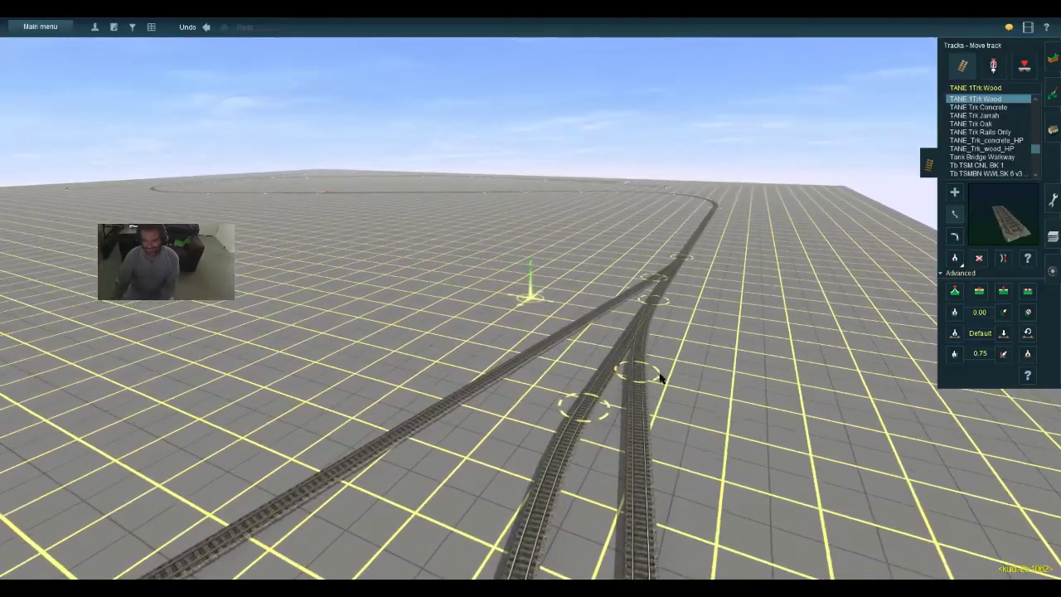
Move the middle branch's end point outward until it is level with the end of the adjacent lengthened branch
{"action": "key", "text": "Right"}
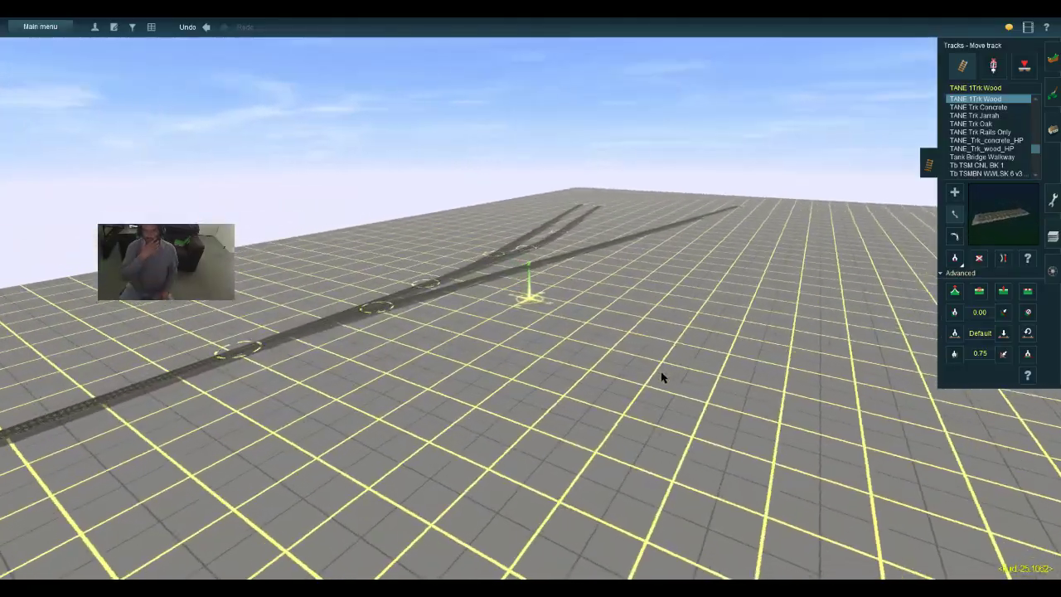
{"action": "scroll", "coordinate": [656, 369], "scroll_direction": "up", "scroll_amount": 3}
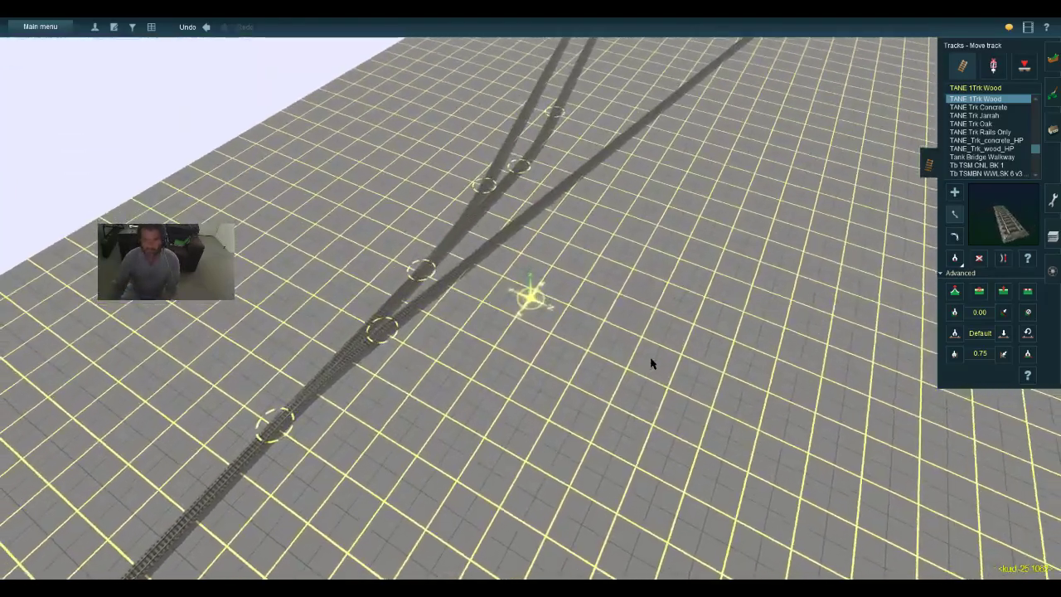
{"action": "key", "text": "a"}
{"action": "key", "text": "w"}
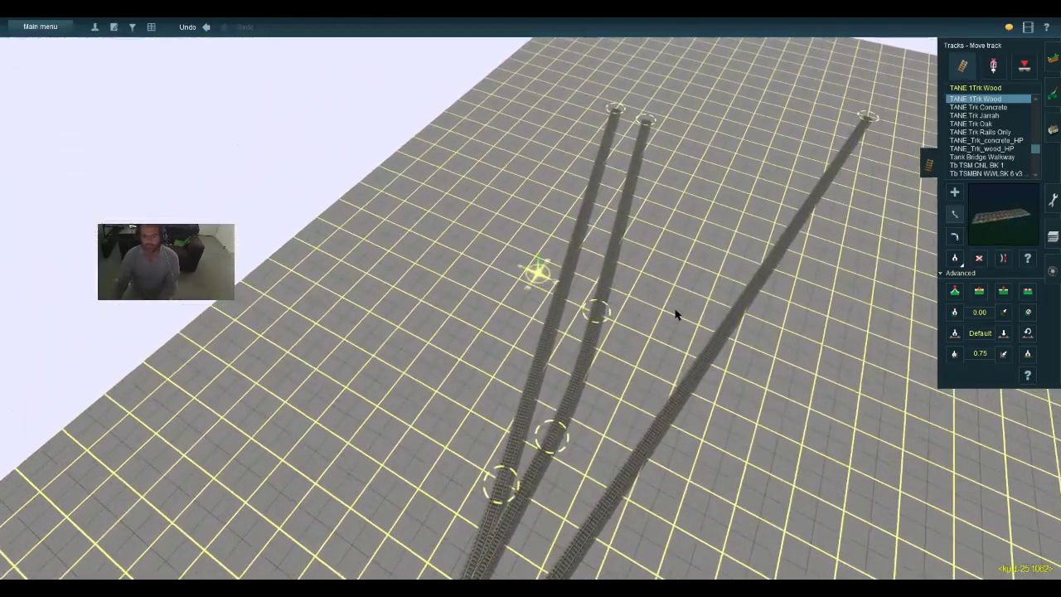
{"action": "key", "text": "w"}
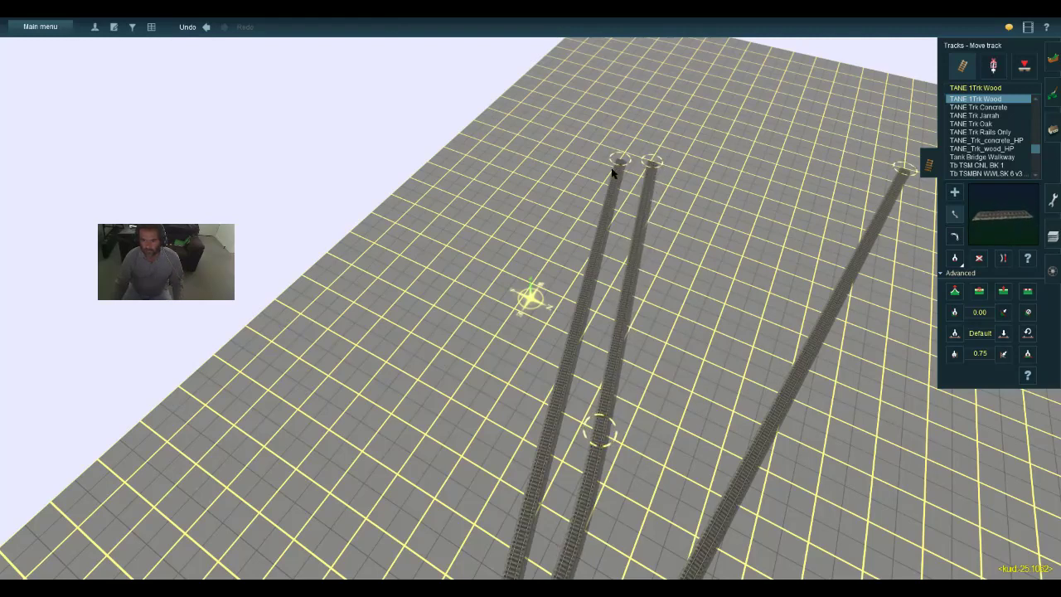
Place Switchstand Short Frame 2 levers at the first fork and at the second fork where the inner branches split
{"action": "key", "text": "Down"}
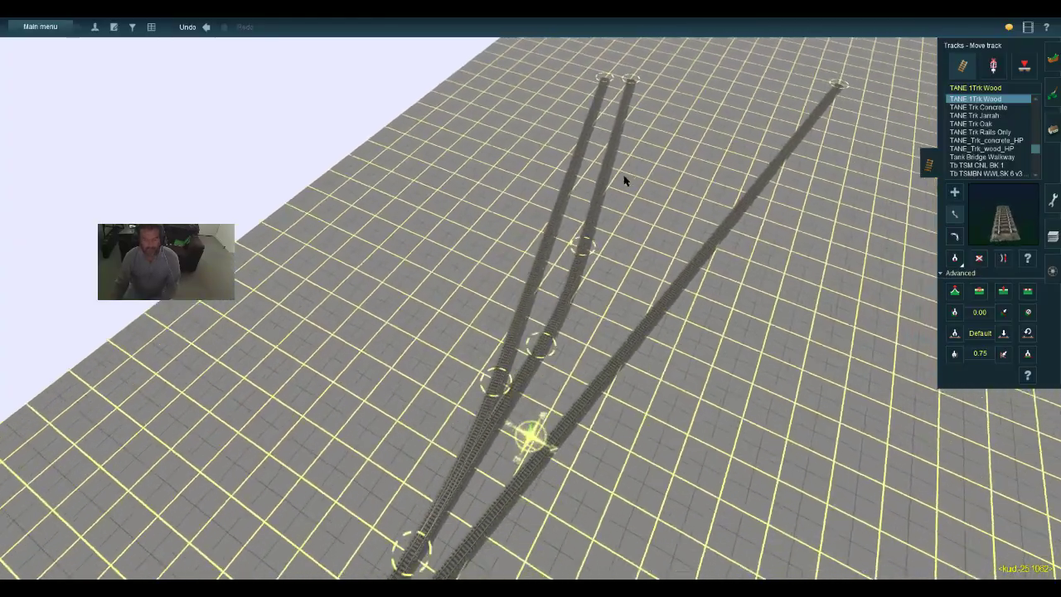
{"action": "key", "text": "Left"}
{"action": "scroll", "coordinate": [626, 180], "scroll_direction": "up", "scroll_amount": 4}
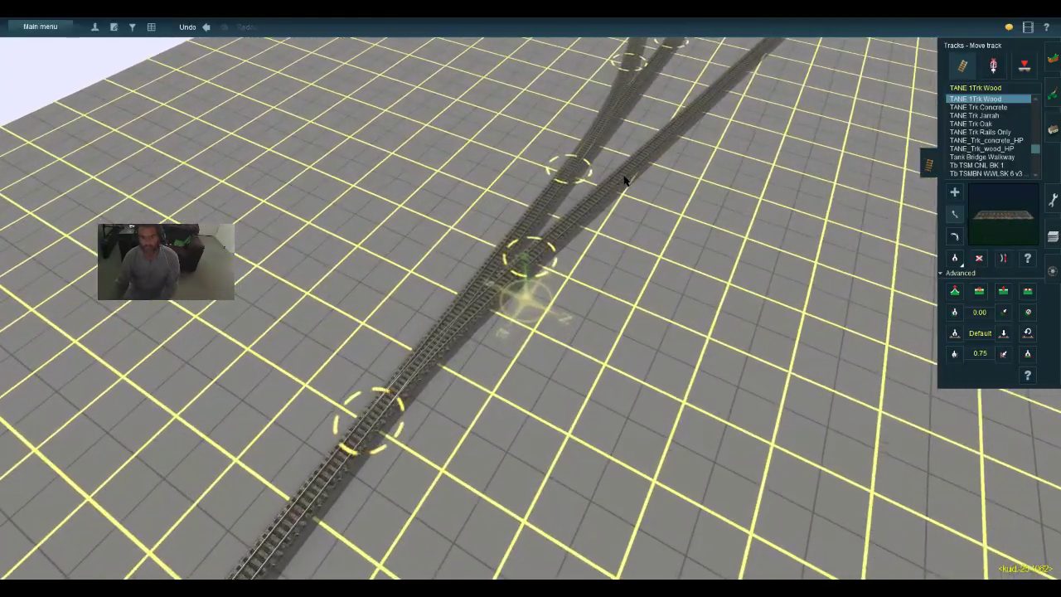
{"action": "key", "text": "Down"}
{"action": "scroll", "coordinate": [629, 180], "scroll_direction": "down", "scroll_amount": 3}
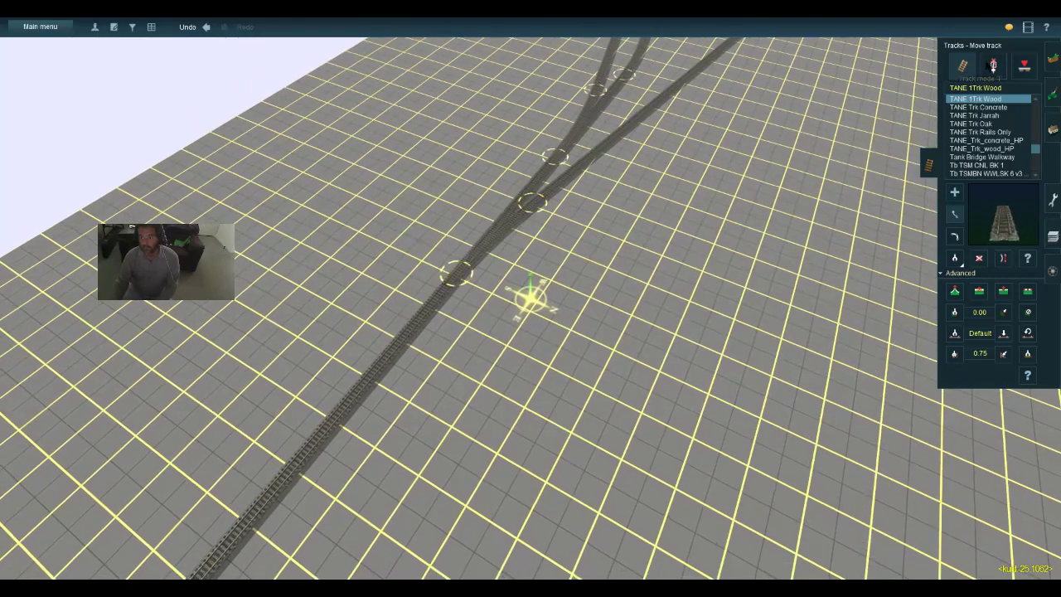
{"action": "left_click", "coordinate": [993, 66]}
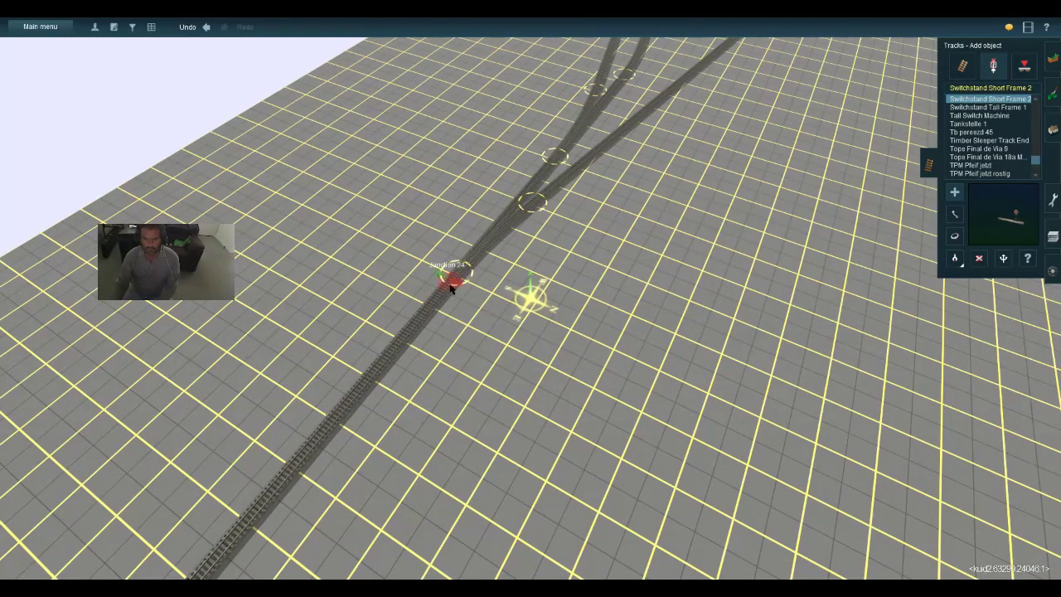
{"action": "right_click", "coordinate": [530, 218]}
{"action": "left_click", "coordinate": [559, 218]}
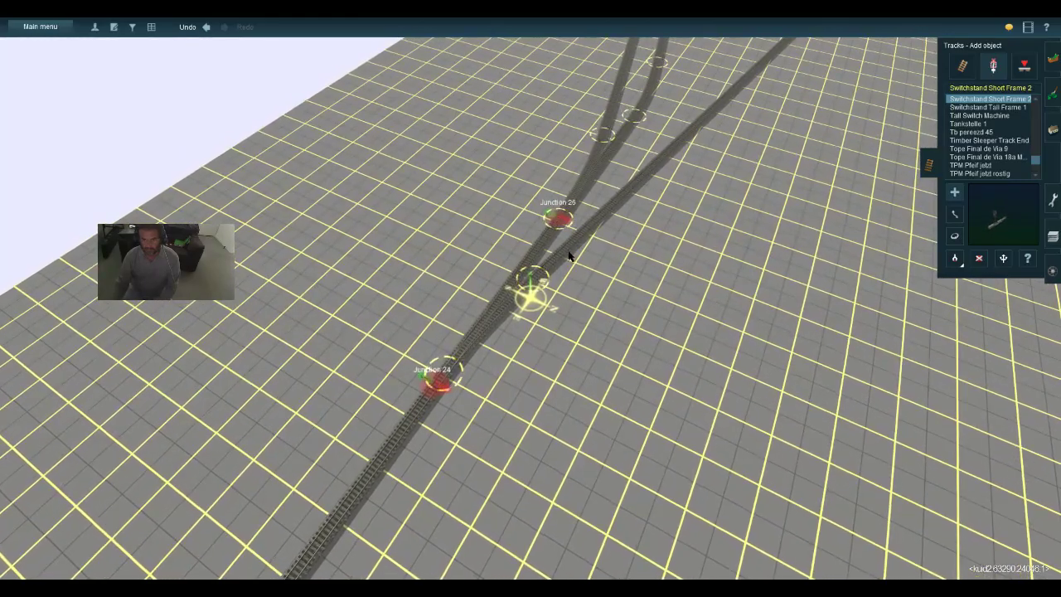
{"action": "key", "text": "Down"}
{"action": "scroll", "coordinate": [568, 257], "scroll_direction": "up", "scroll_amount": 5}
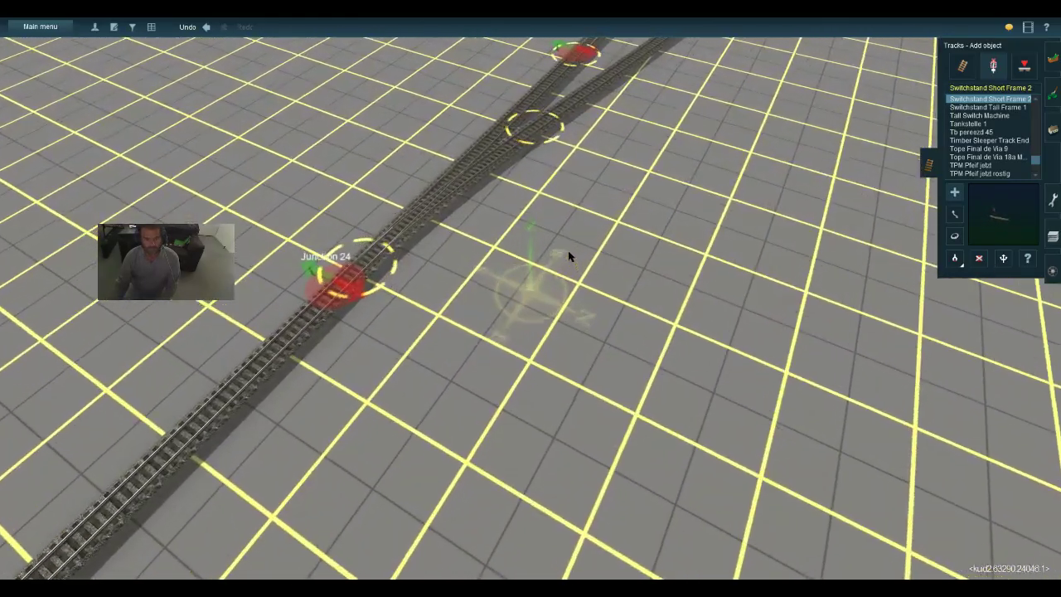
Examine the levers at both forks and the branches running beyond them
{"action": "right_click_drag", "start_coordinate": [568, 257], "coordinate": [568, 253]}
{"action": "key", "text": "Left"}
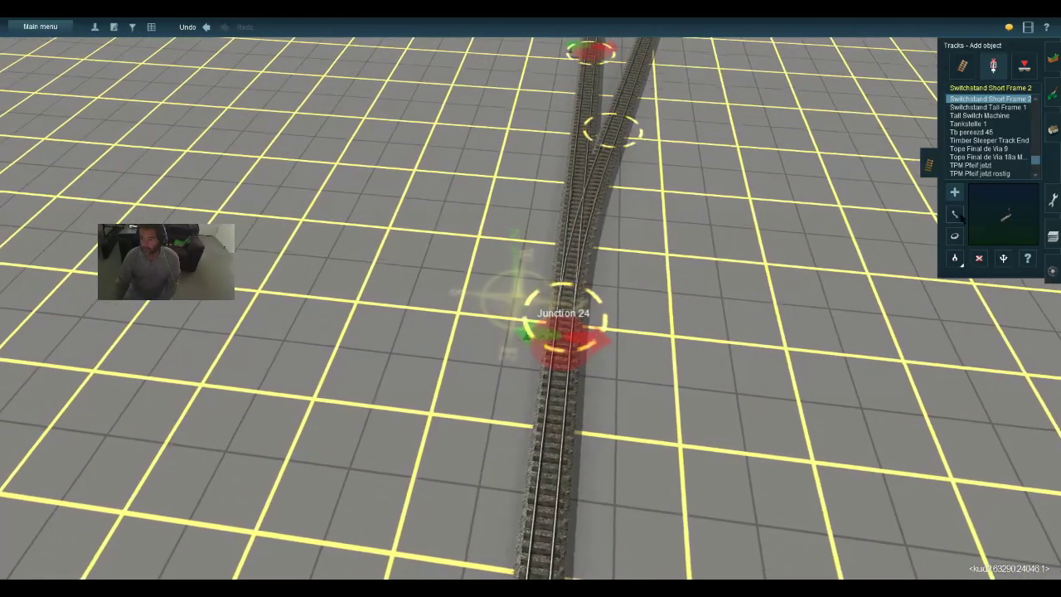
{"action": "left_click", "coordinate": [954, 214]}
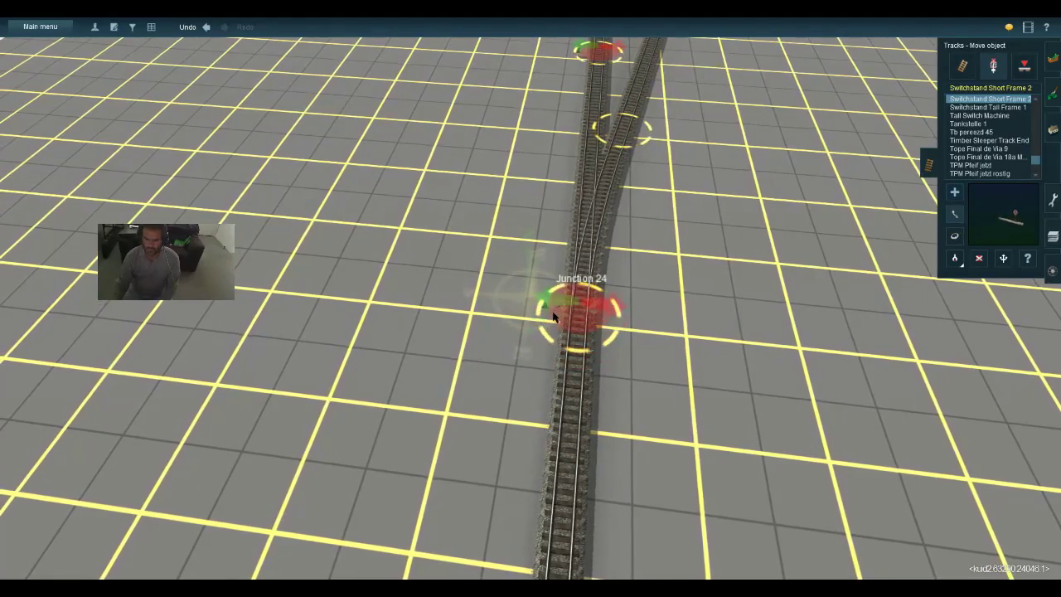
{"action": "key", "text": "Up"}
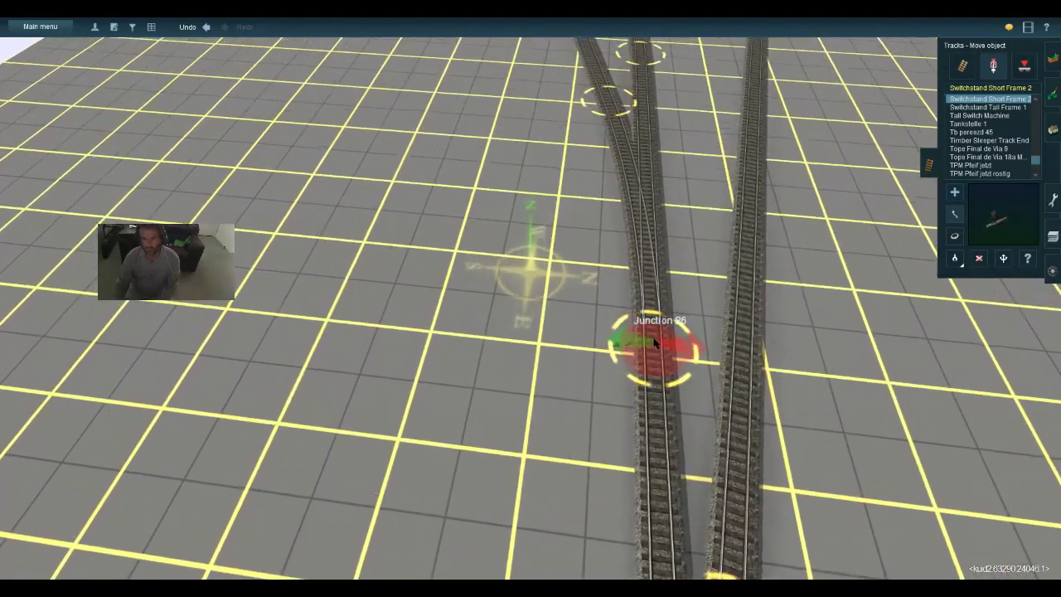
{"action": "key", "text": "Up"}
{"action": "scroll", "coordinate": [671, 322], "scroll_direction": "down", "scroll_amount": 5}
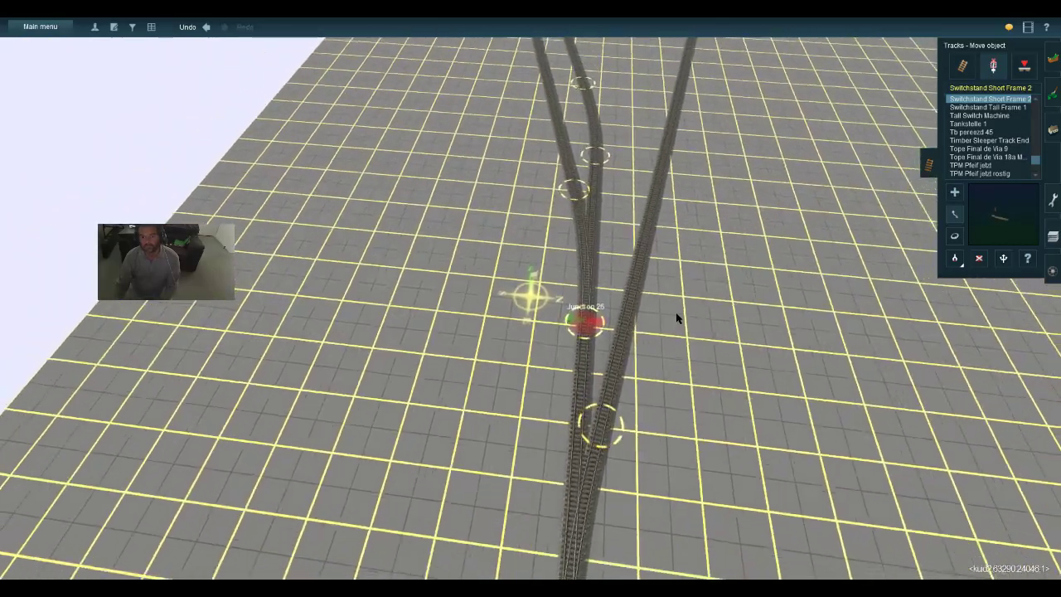
{"action": "key", "text": "Up"}
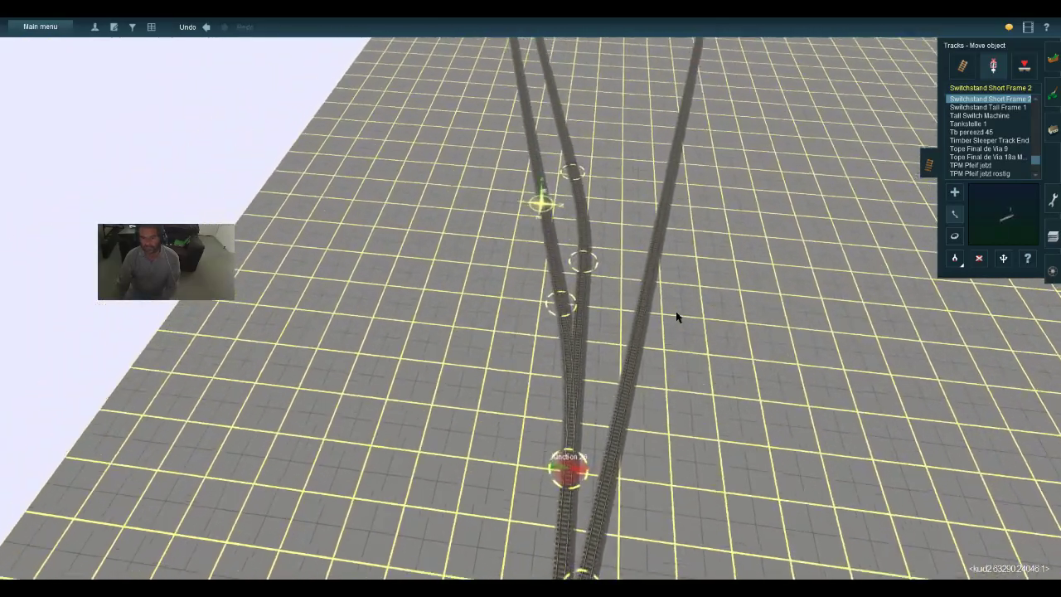
{"action": "key", "text": "Down"}
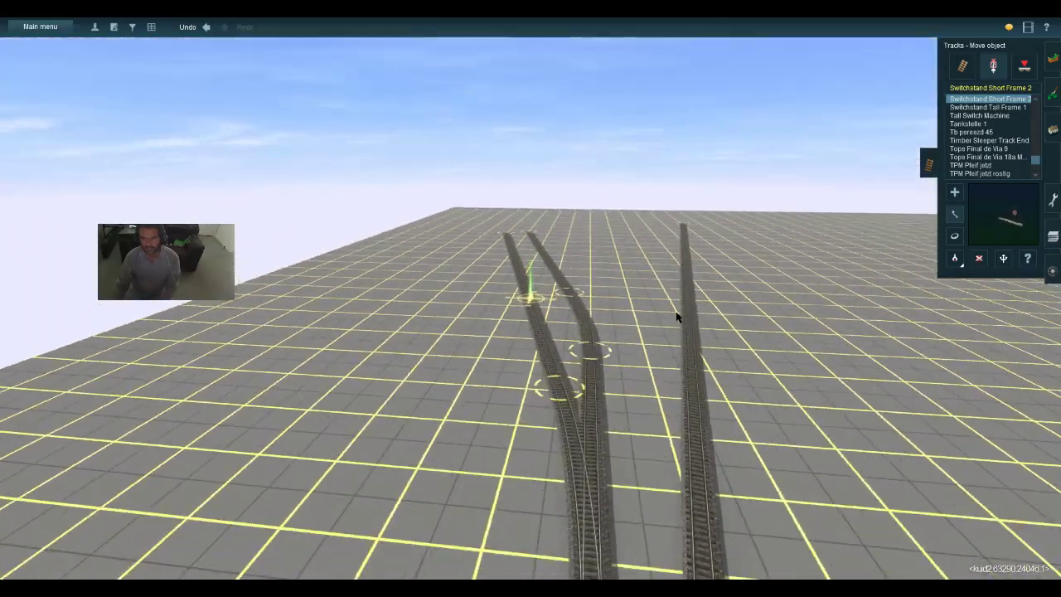
{"action": "scroll", "coordinate": [676, 316], "scroll_direction": "down", "scroll_amount": 5}
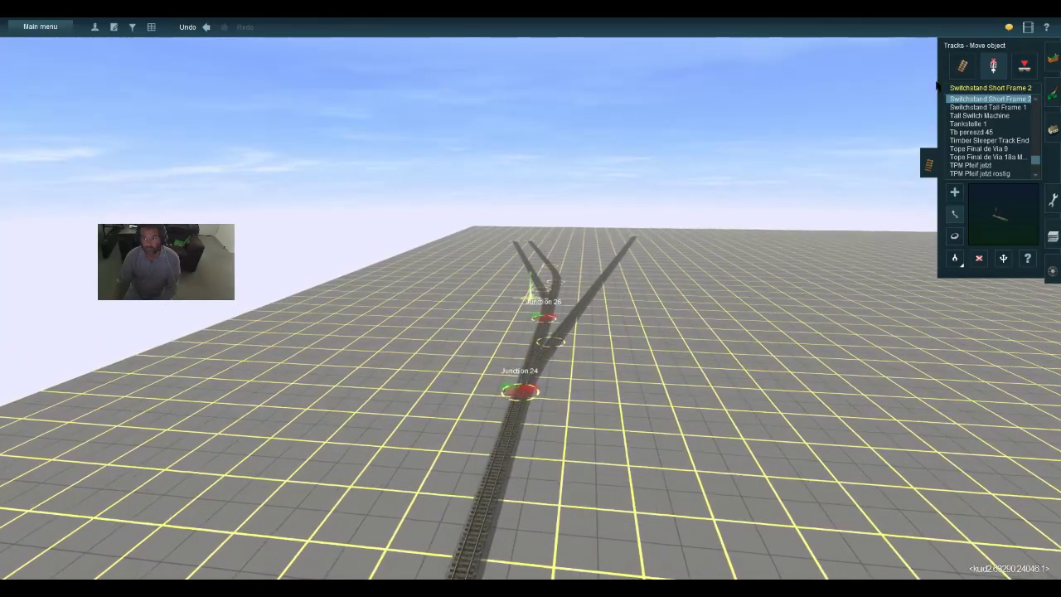
Lay a long straight TANE 1Trk Wood track beside the main line, crossing the outer branch past the first fork
{"action": "left_click", "coordinate": [957, 70]}
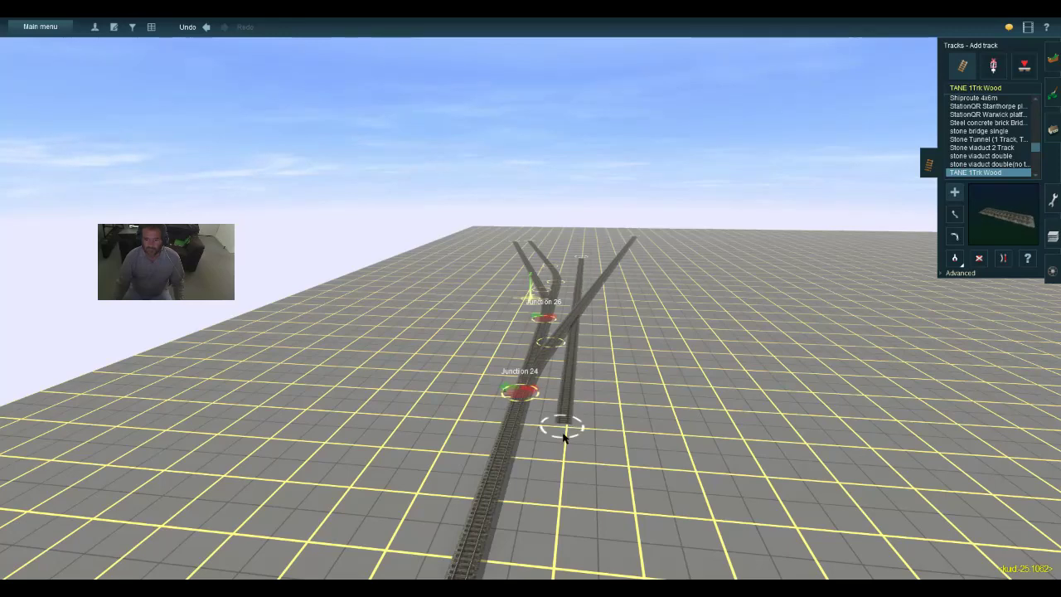
{"action": "left_click_drag", "start_coordinate": [562, 514], "coordinate": [557, 561]}
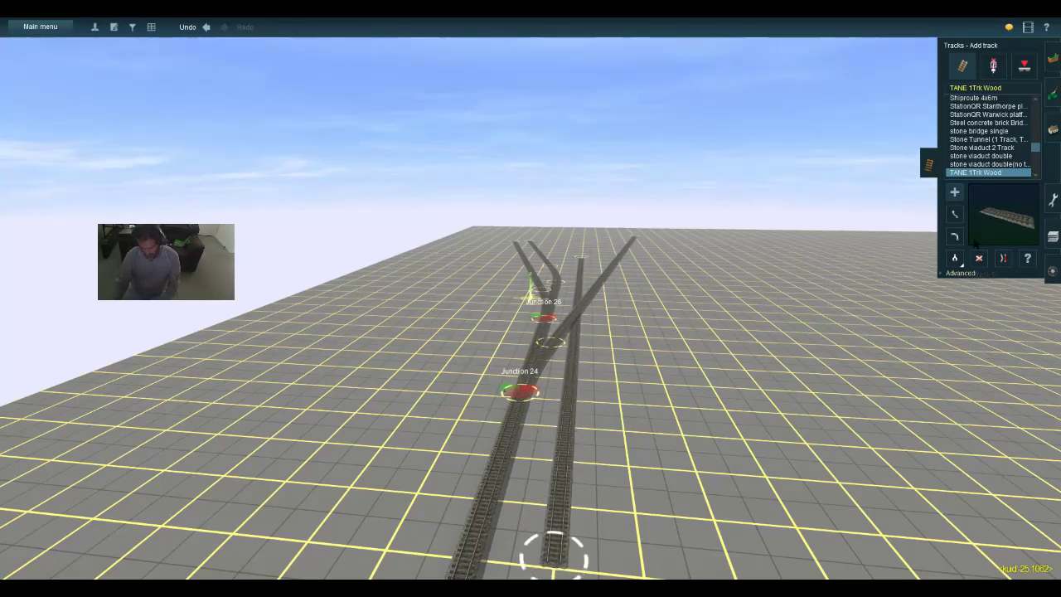
{"action": "key", "text": "Down"}
{"action": "key", "text": "Up"}
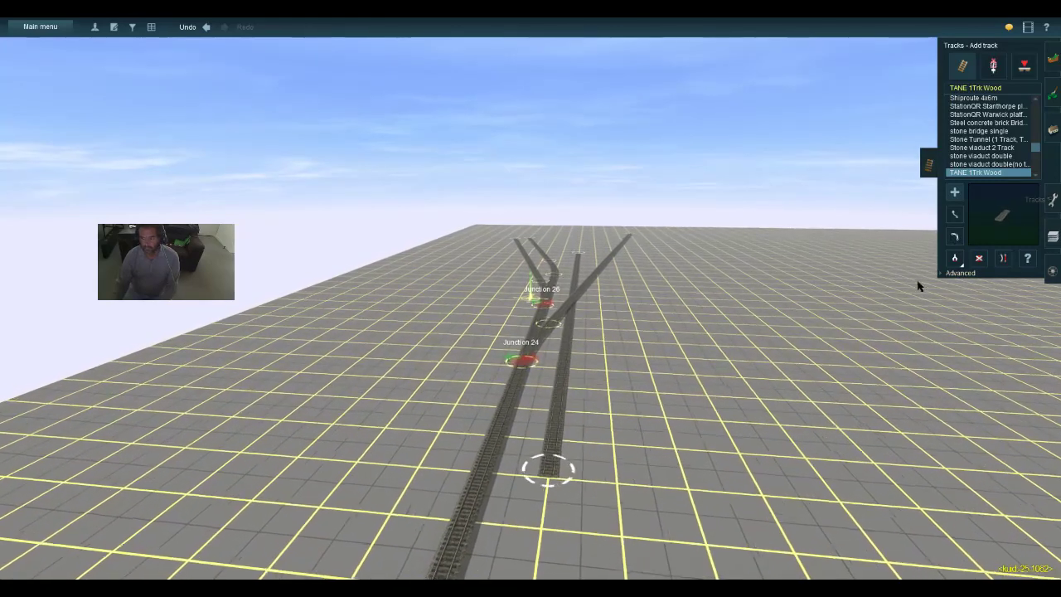
Insert spline points on the new track before the crossing and on the outer branch past it, and connect them with track
{"action": "left_click", "coordinate": [948, 276]}
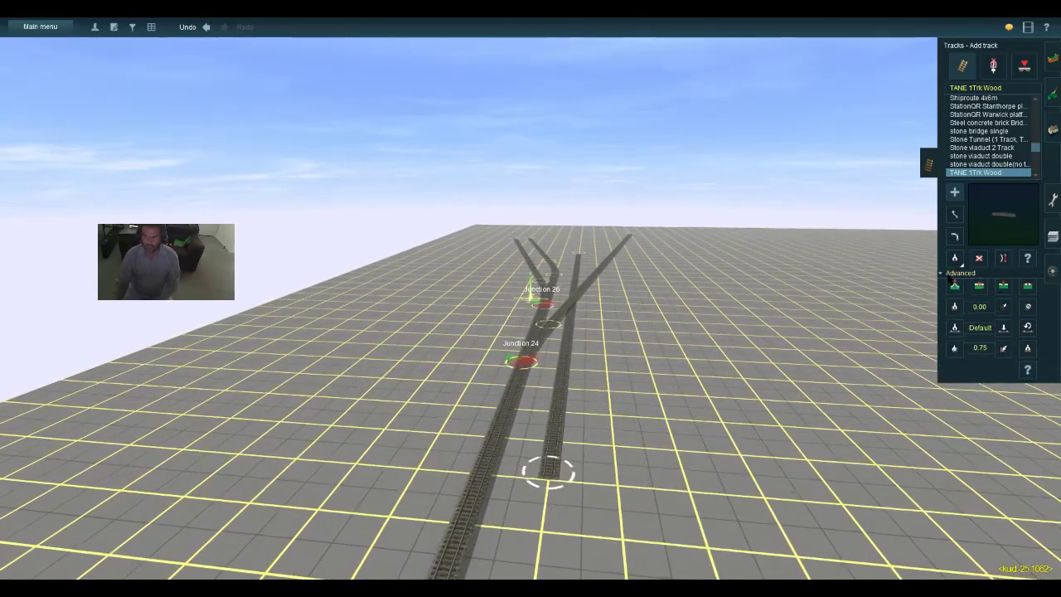
{"action": "left_click", "coordinate": [1004, 353]}
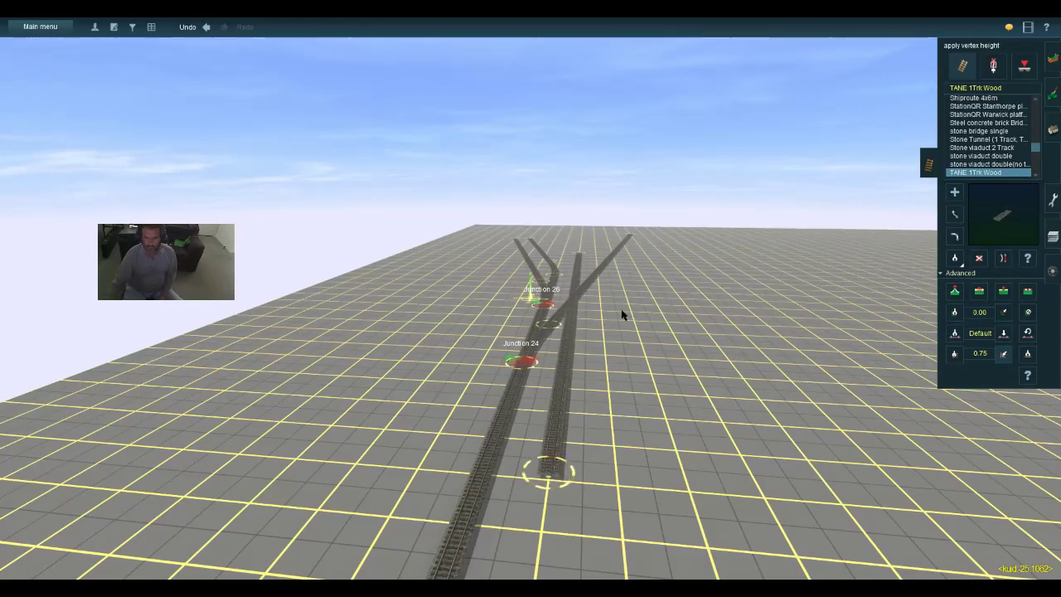
{"action": "key", "text": "Up"}
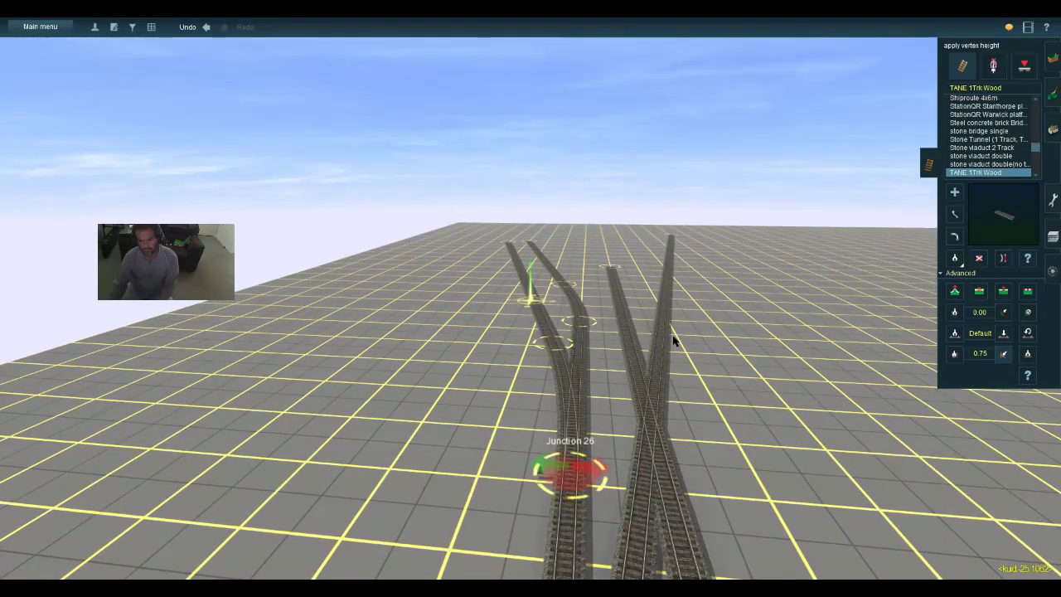
{"action": "key", "text": "Down"}
{"action": "key", "text": "Up"}
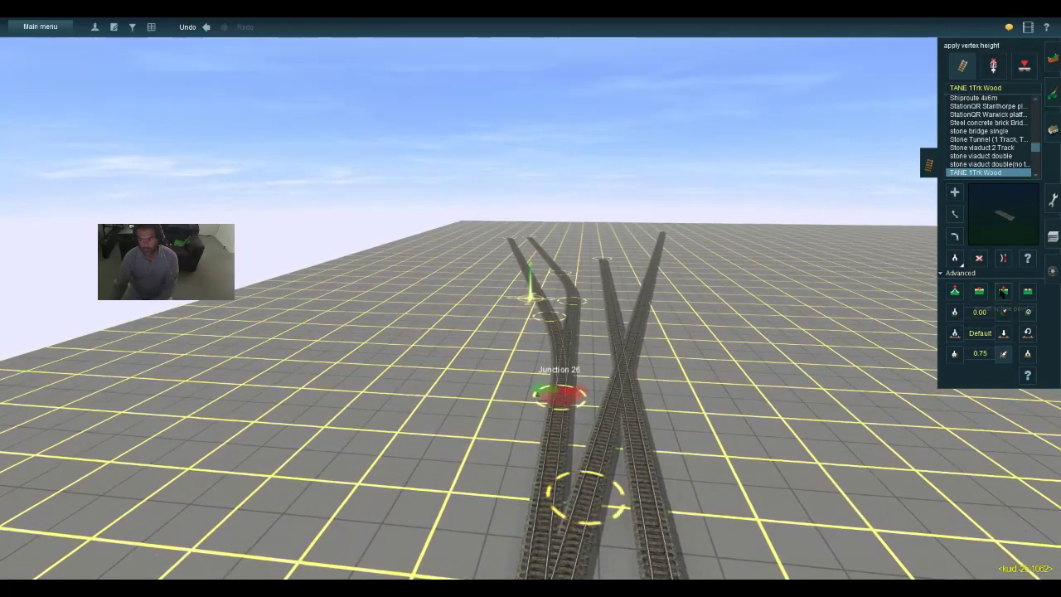
{"action": "left_click", "coordinate": [1002, 290]}
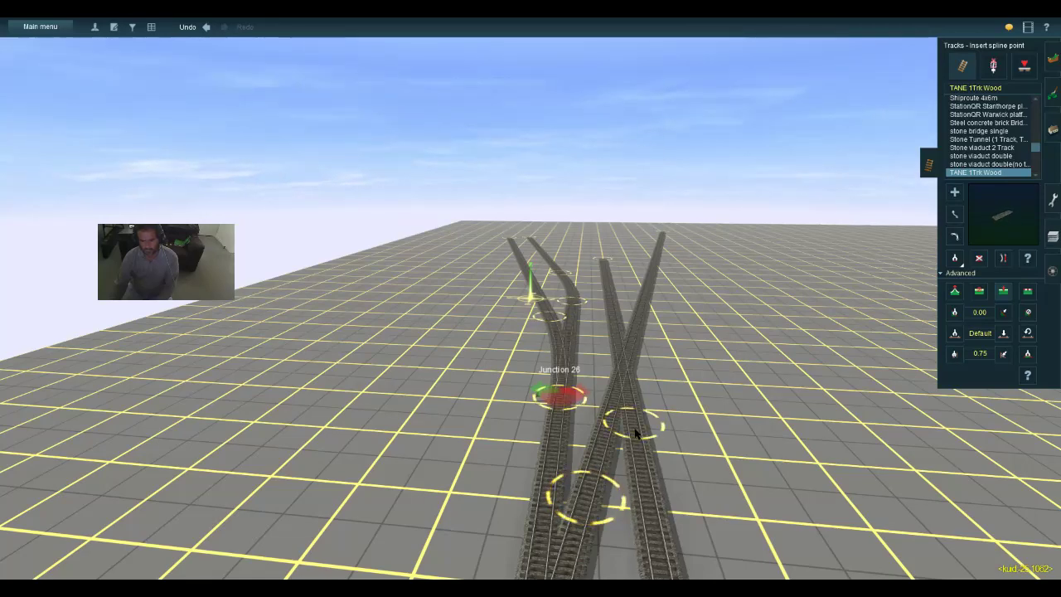
{"action": "scroll", "coordinate": [637, 433], "scroll_direction": "up", "scroll_amount": 3}
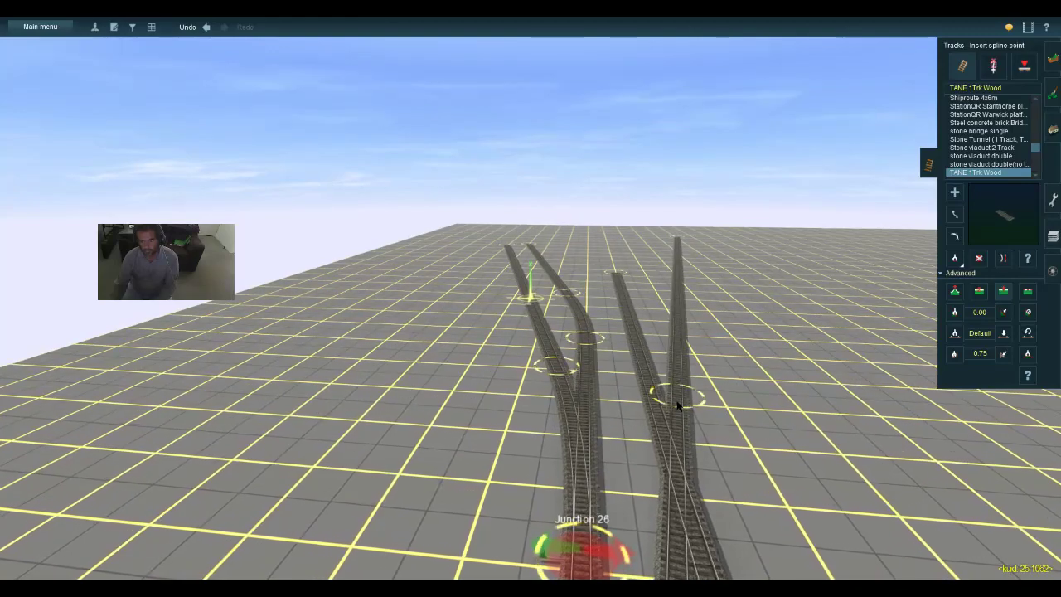
{"action": "scroll", "coordinate": [862, 318], "scroll_direction": "down", "scroll_amount": 3}
{"action": "left_click", "coordinate": [955, 193]}
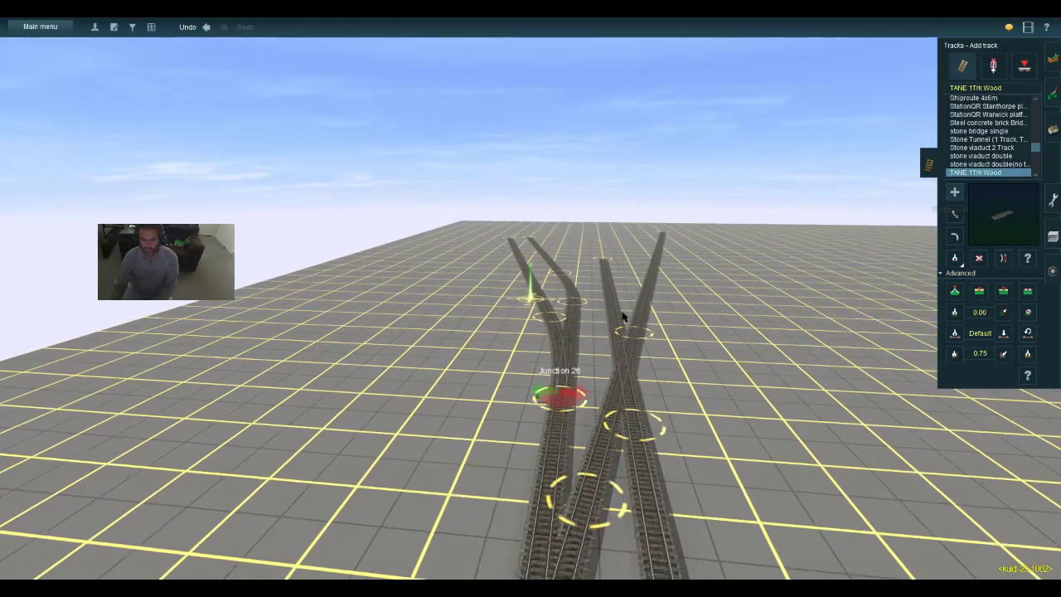
{"action": "left_click", "coordinate": [633, 406]}
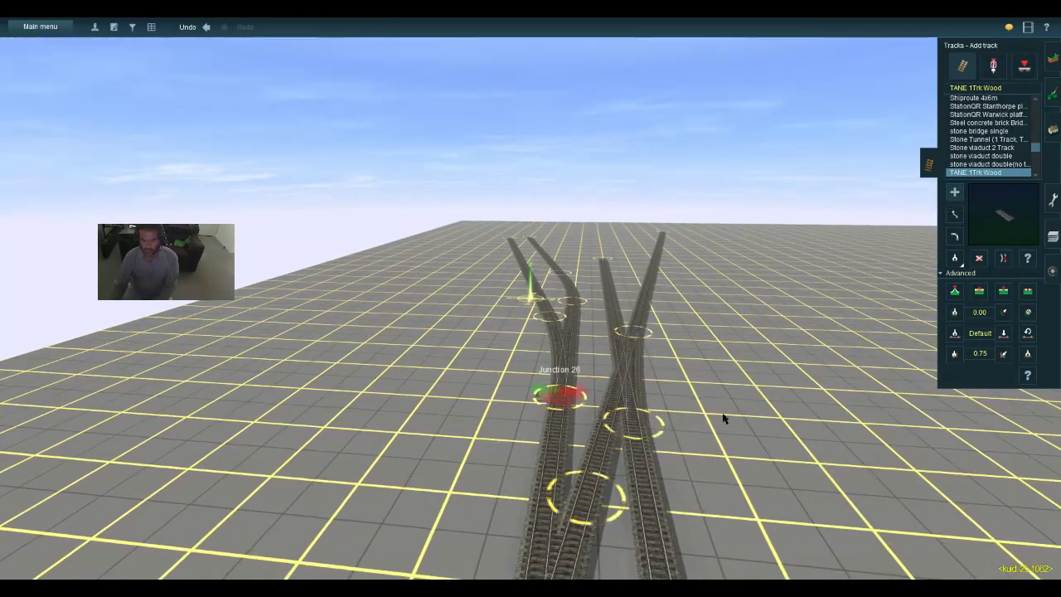
Straighten the new track's section before the crossing and delete its leftover section beyond the crossing
{"action": "left_click", "coordinate": [1002, 258]}
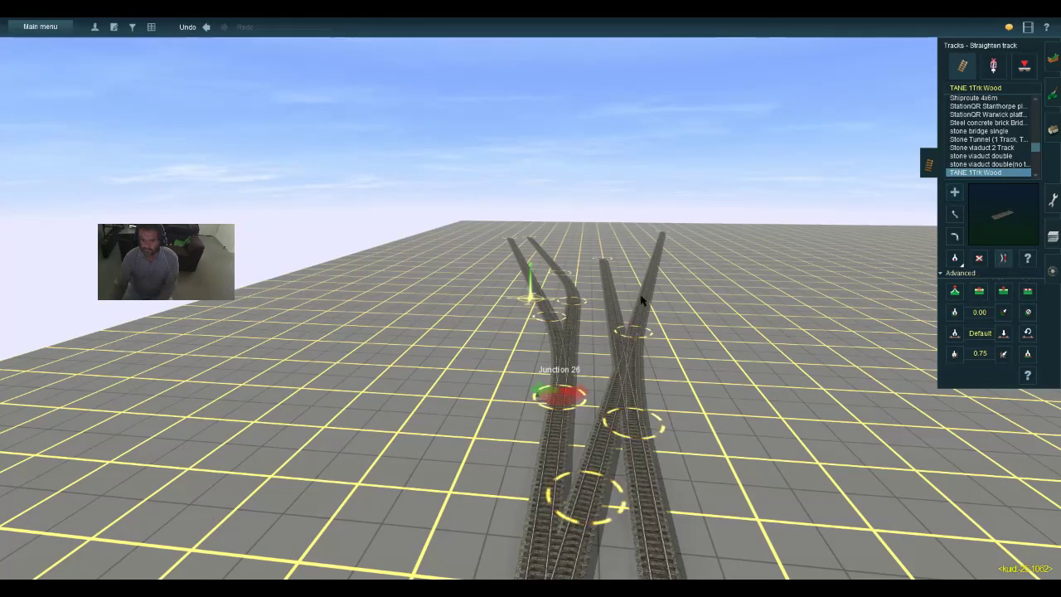
{"action": "left_click", "coordinate": [652, 522]}
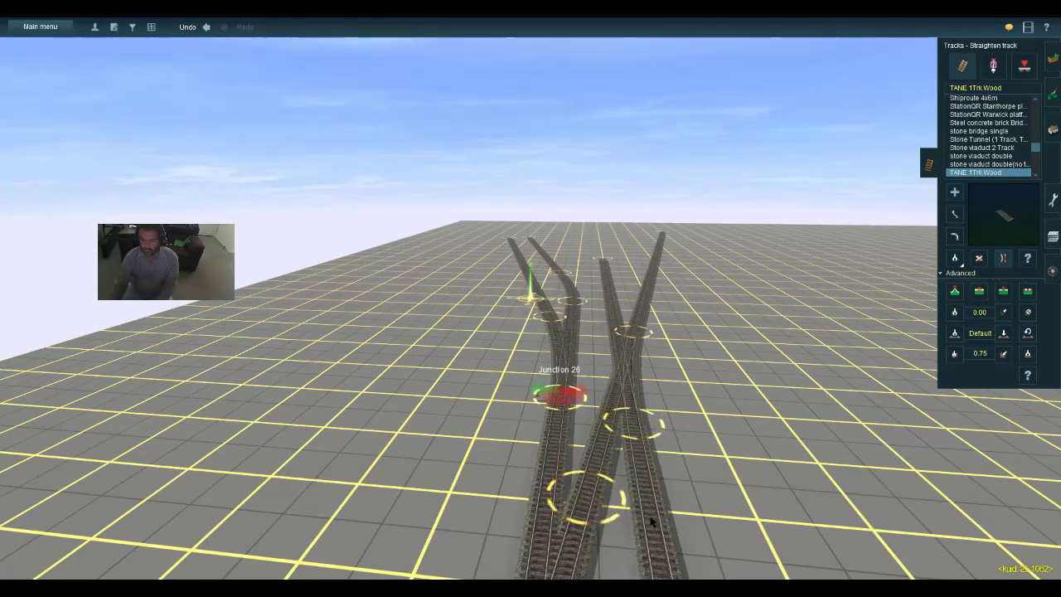
{"action": "left_click", "coordinate": [978, 258]}
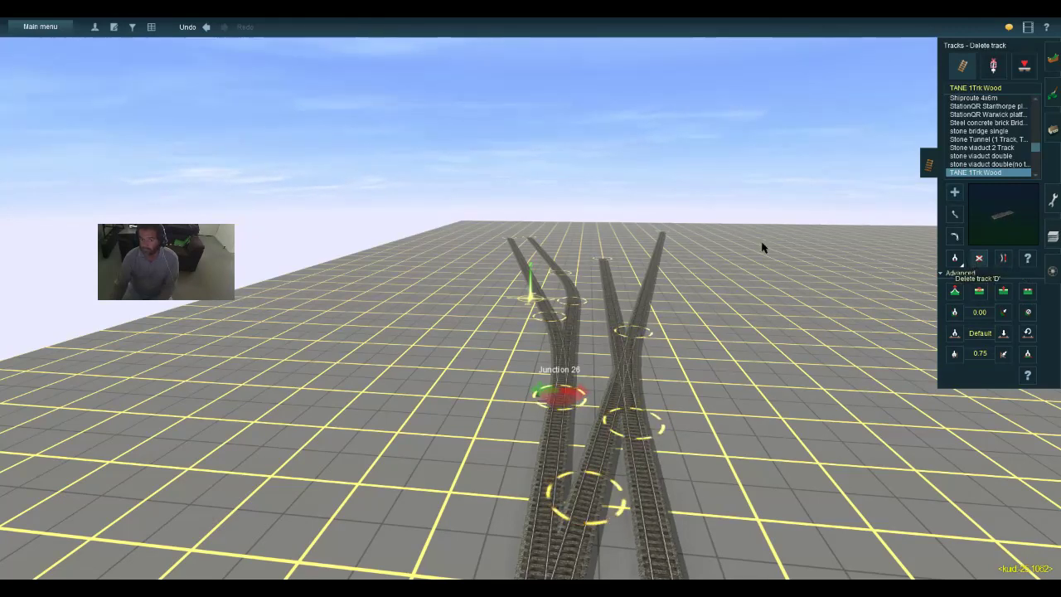
{"action": "scroll", "coordinate": [762, 324], "scroll_direction": "up", "scroll_amount": 5}
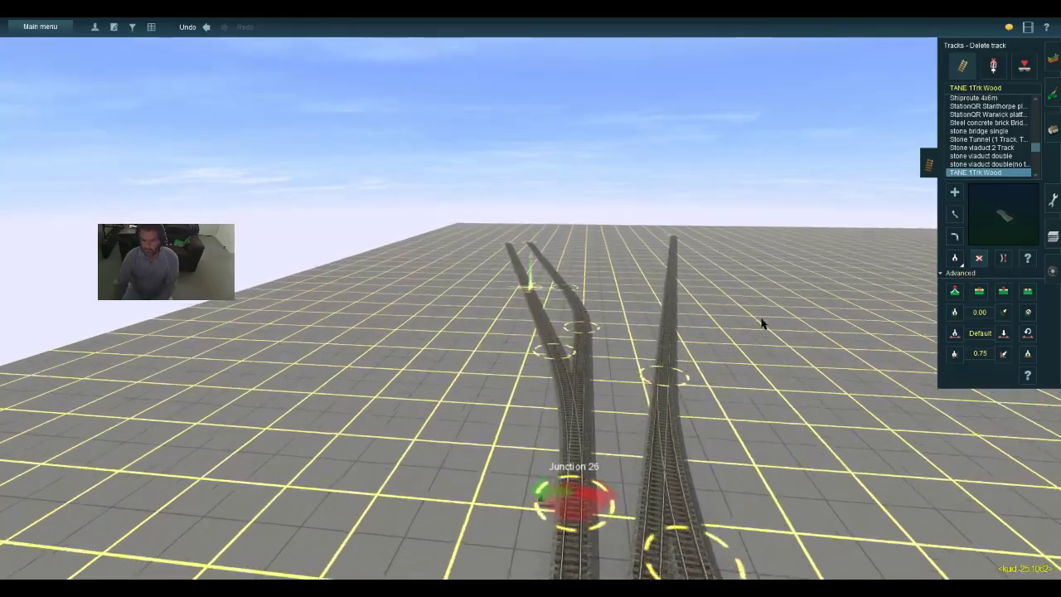
Examine the joined tracks and forks from the branch ends and from the main line side
{"action": "key", "text": "Left"}
{"action": "key", "text": "Left"}
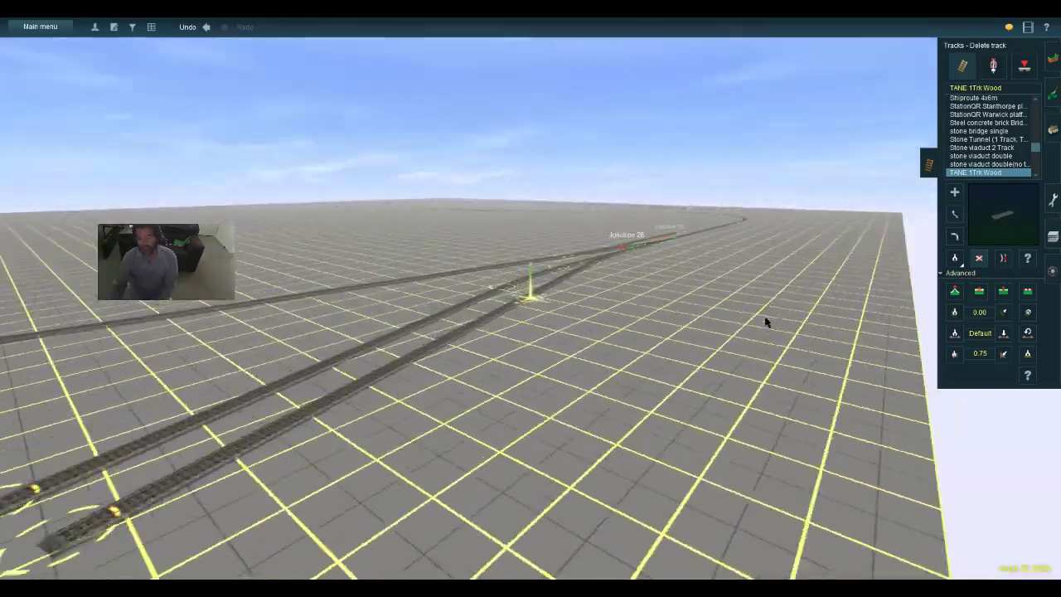
{"action": "key", "text": "Right"}
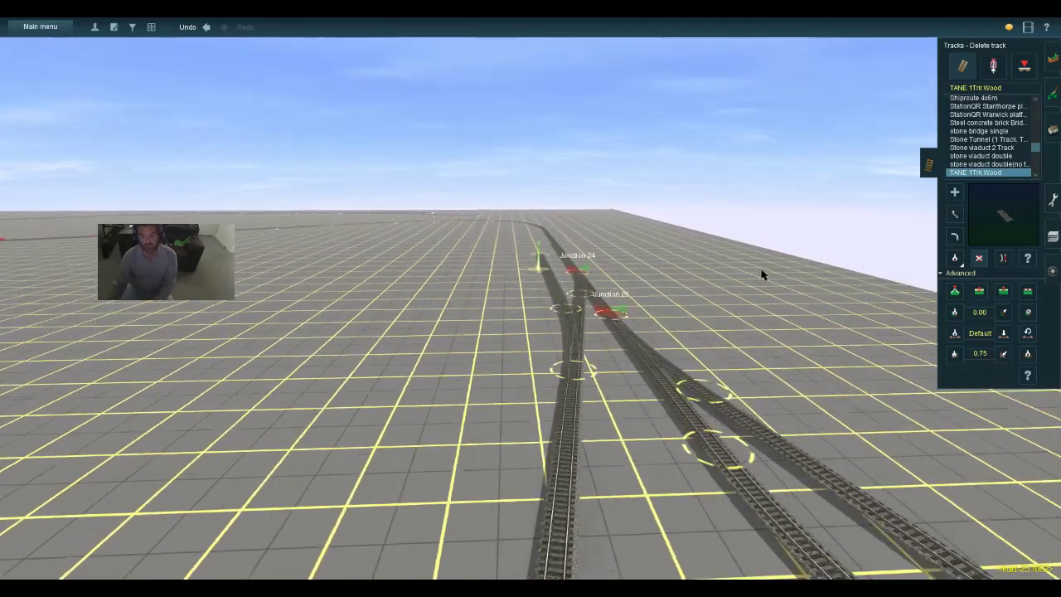
{"action": "left_click", "coordinate": [954, 214]}
{"action": "scroll", "coordinate": [540, 371], "scroll_direction": "up", "scroll_amount": 2}
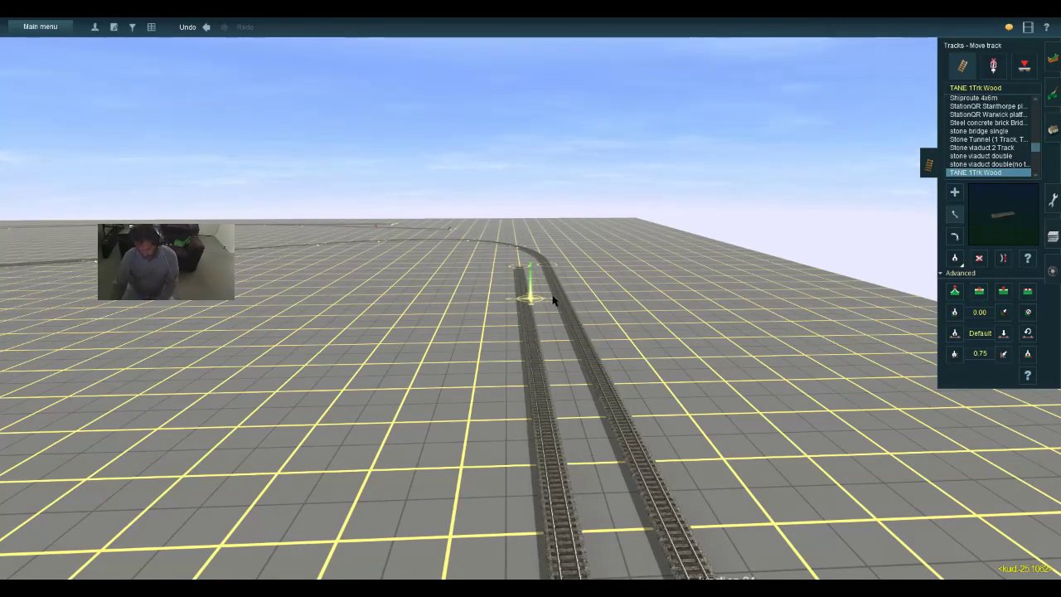
{"action": "key", "text": "Left"}
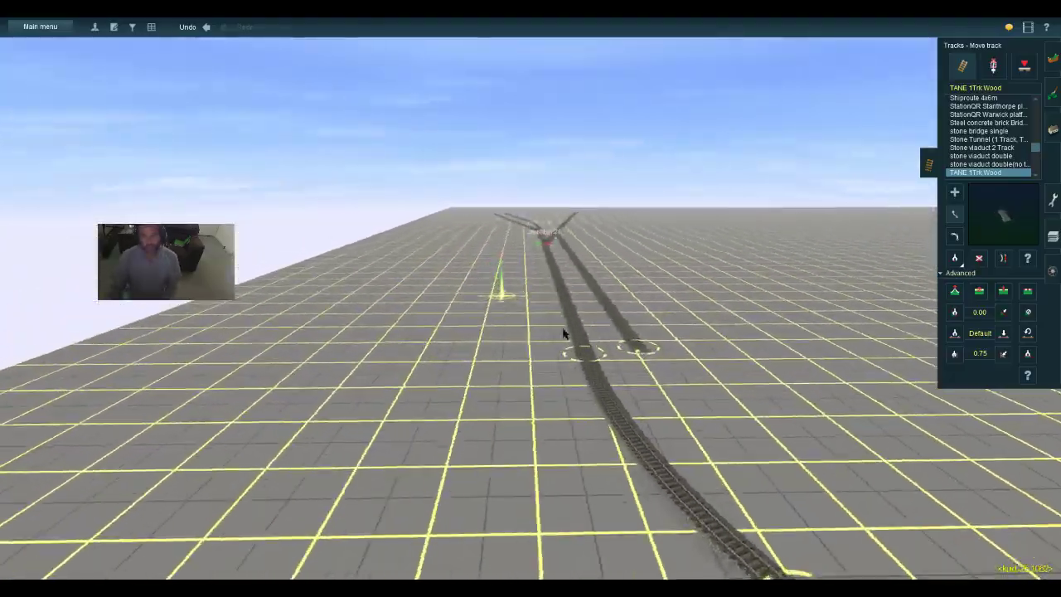
{"action": "key", "text": "w"}
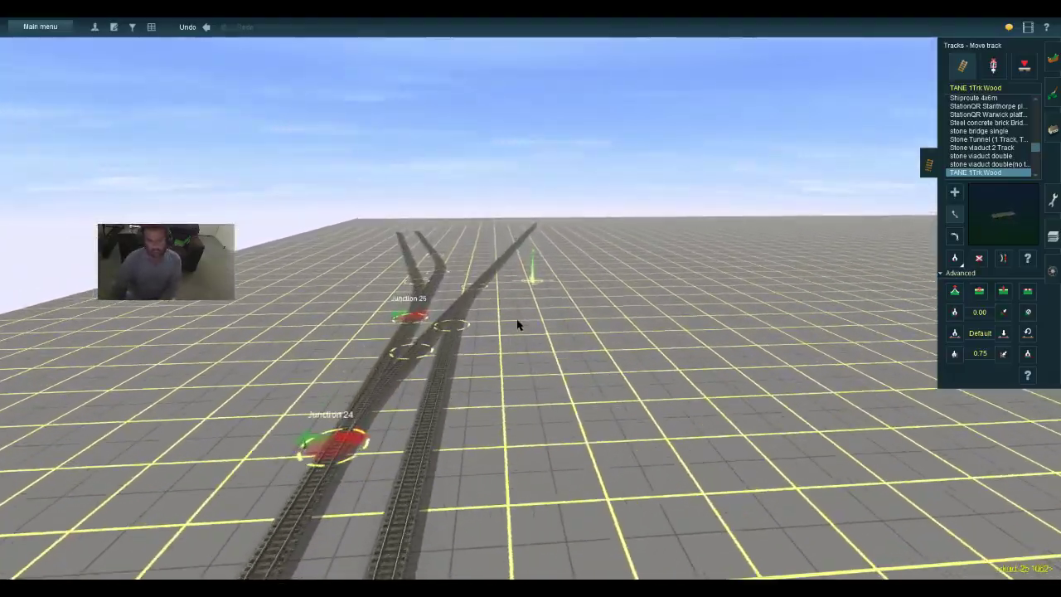
{"action": "key", "text": "a"}
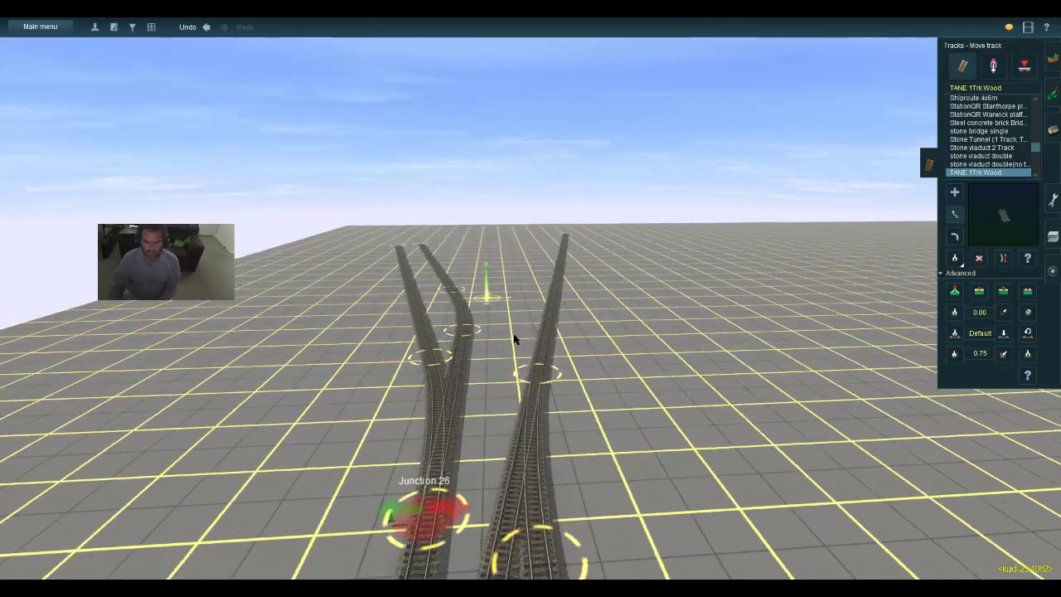
{"action": "key", "text": "s"}
{"action": "key", "text": "d"}
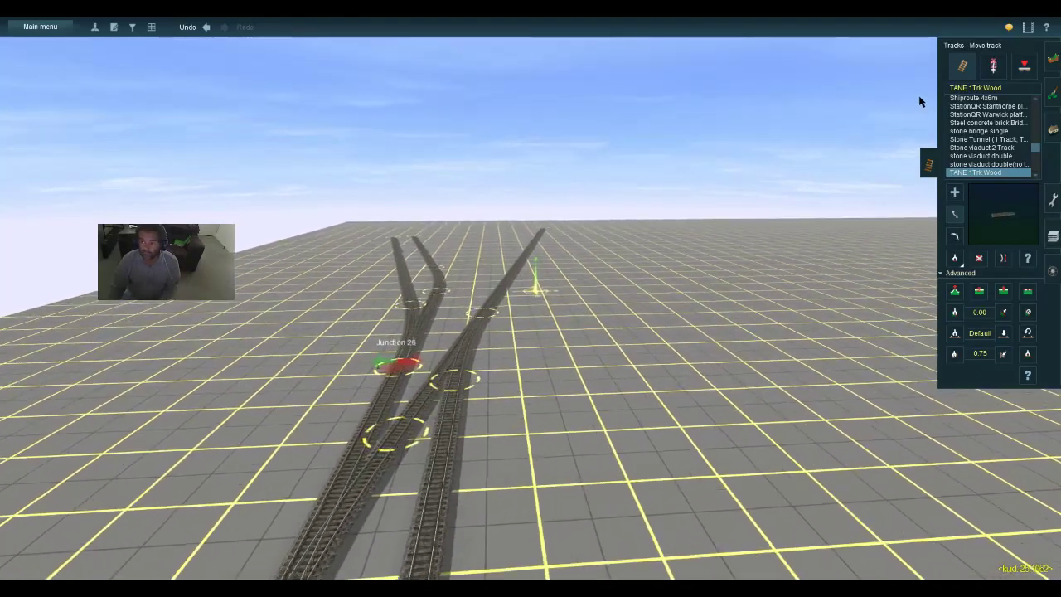
Place a Switchstand Short Frame 2 lever at the junction where the new track joins the outer branch
{"action": "left_click", "coordinate": [993, 66]}
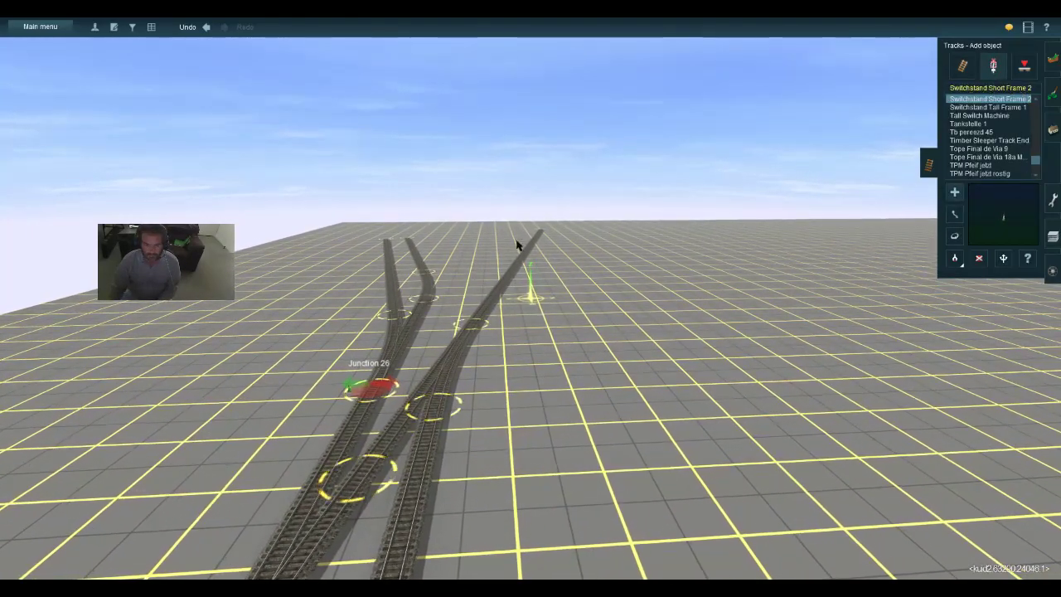
{"action": "key", "text": "w"}
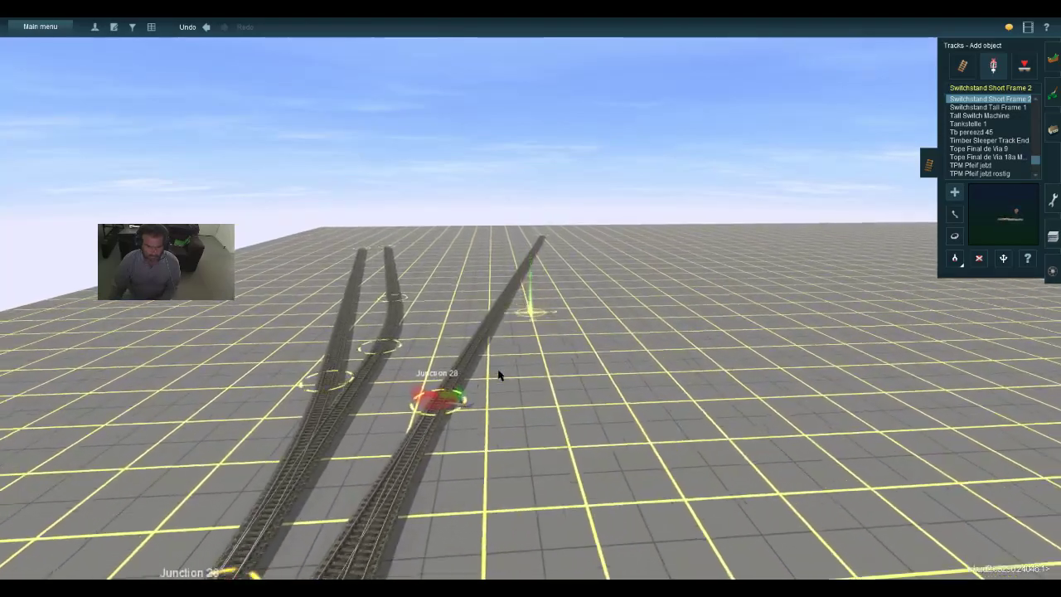
{"action": "key", "text": "s"}
{"action": "key", "text": "a"}
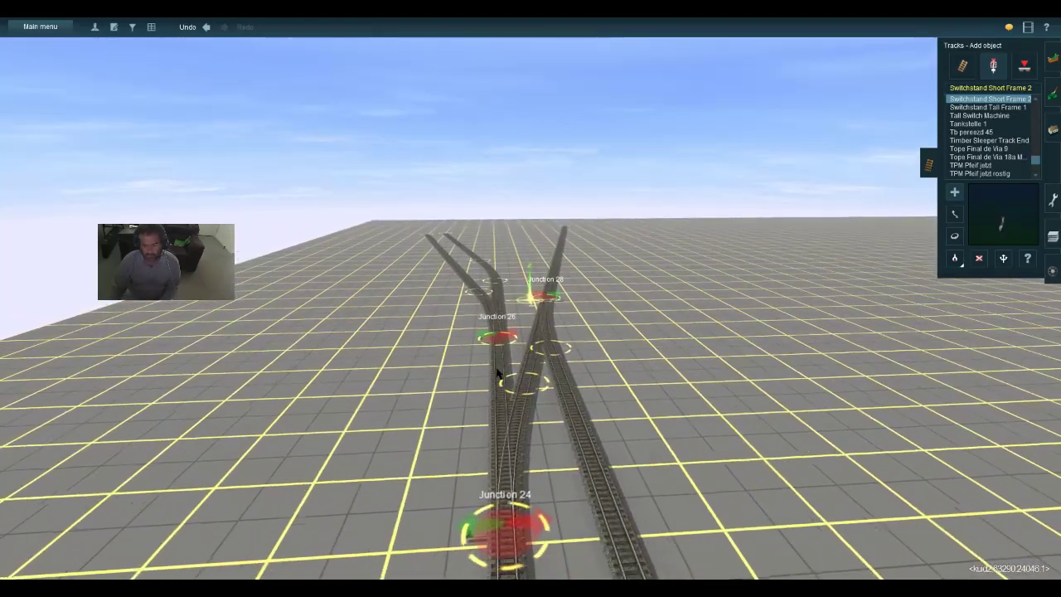
Lay a TANE 1Trk Wood track parallel to the outer branch, running from its far end partway back toward the junction
{"action": "key", "text": "w"}
{"action": "scroll", "coordinate": [537, 355], "scroll_direction": "up", "scroll_amount": 2}
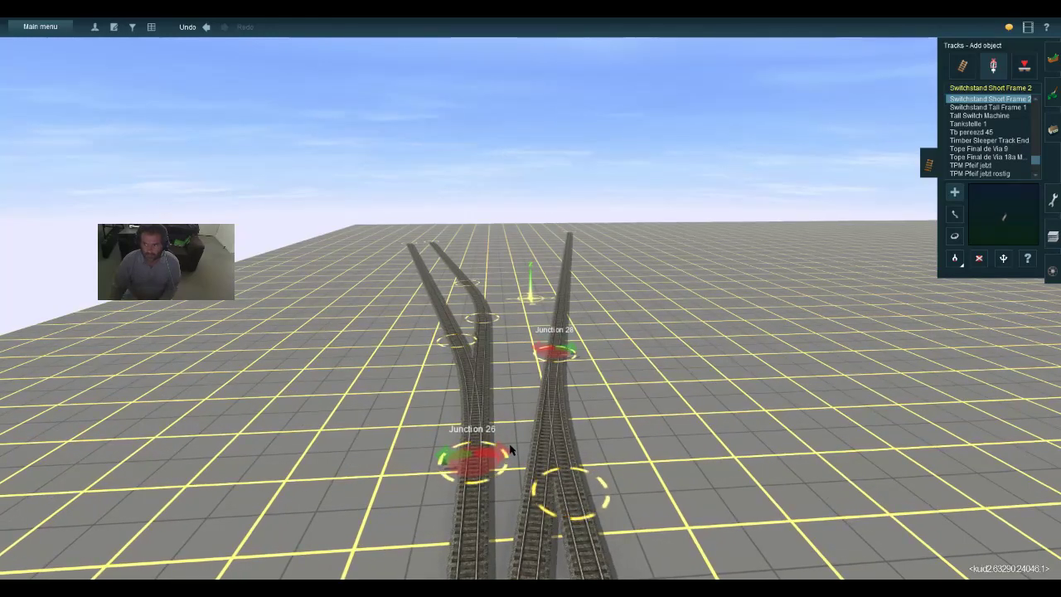
{"action": "key", "text": "w"}
{"action": "left_click", "coordinate": [962, 66]}
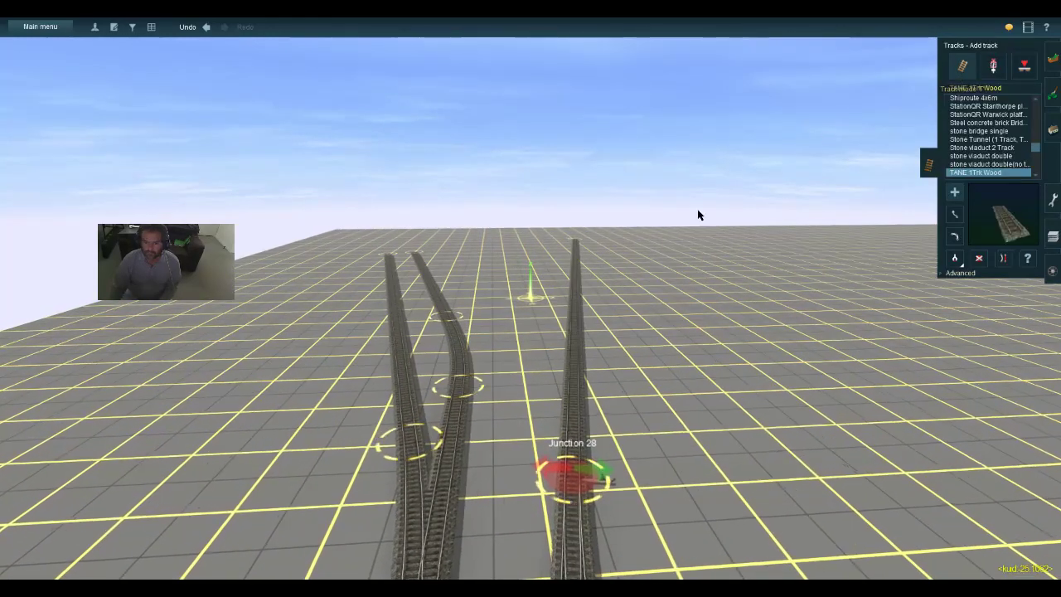
{"action": "right_click", "coordinate": [630, 267]}
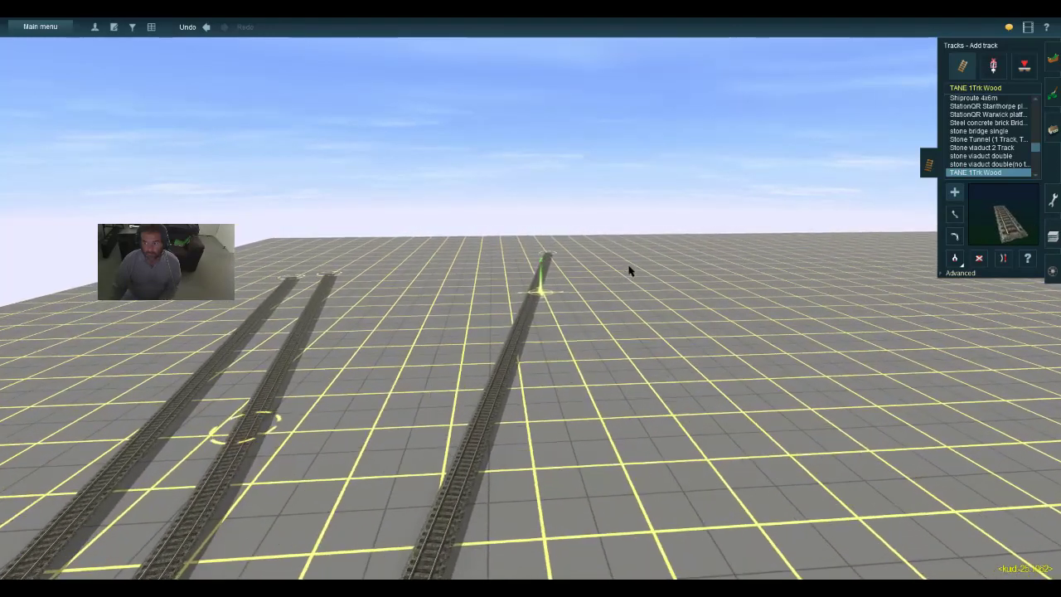
{"action": "left_click", "coordinate": [954, 192]}
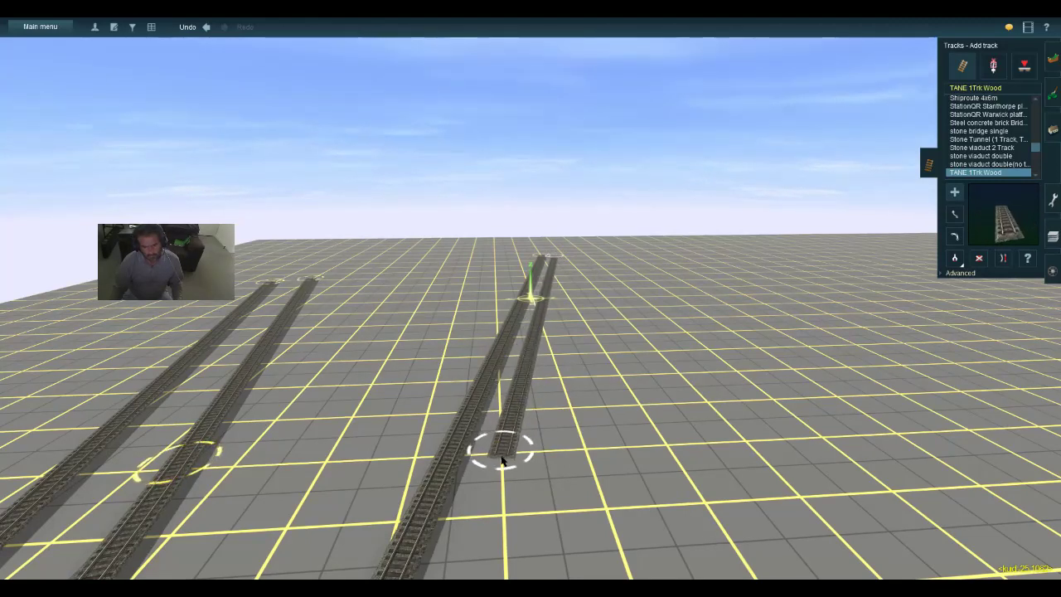
Examine the new parallel track beside the outer branch from its far end and around its free end facing the junctions
{"action": "left_click", "coordinate": [966, 275]}
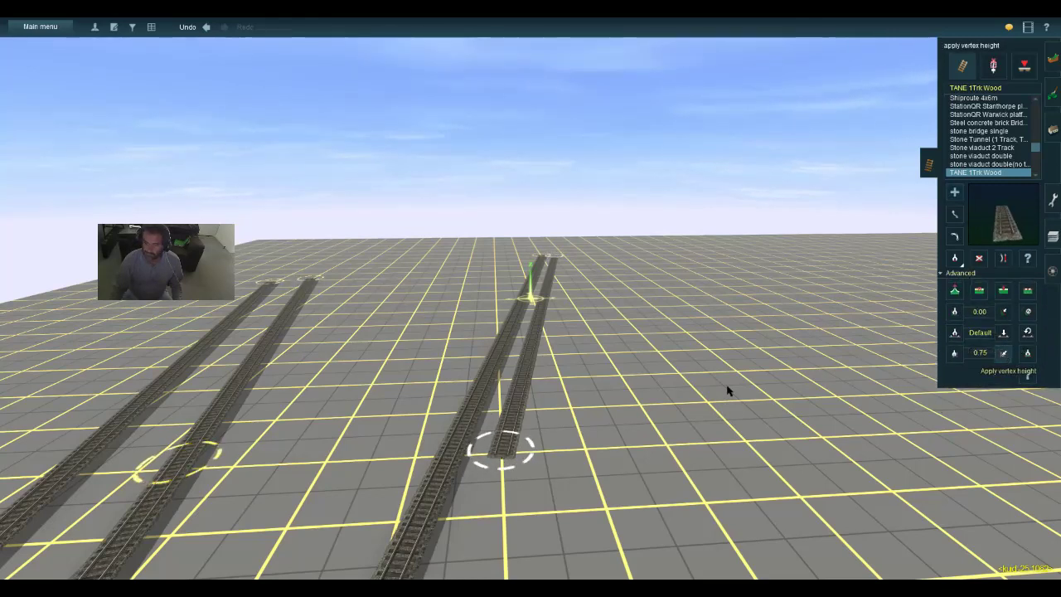
{"action": "right_click", "coordinate": [556, 264]}
{"action": "key", "text": "Left"}
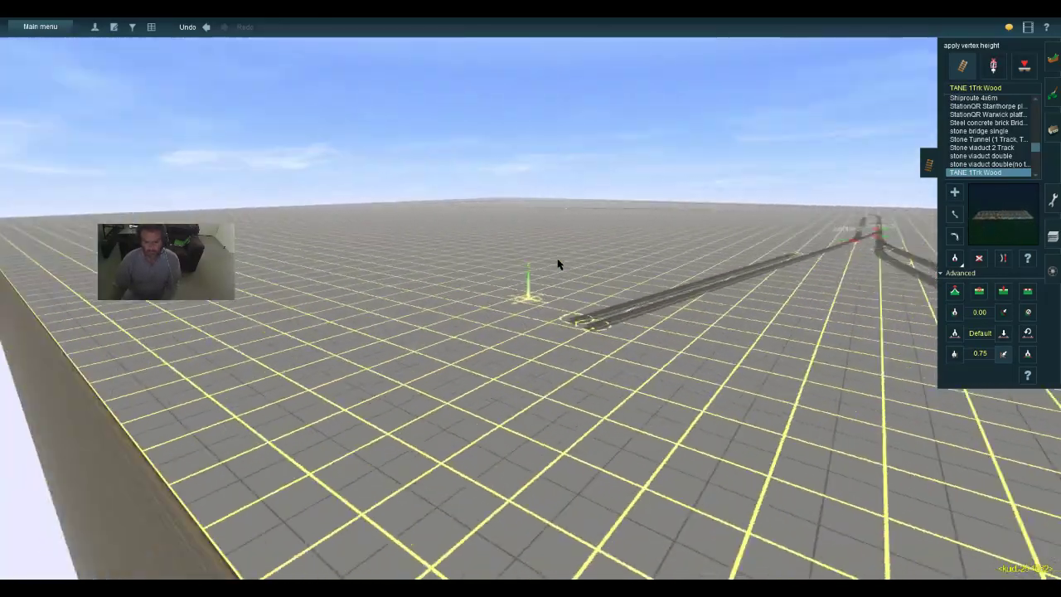
{"action": "key", "text": "Left"}
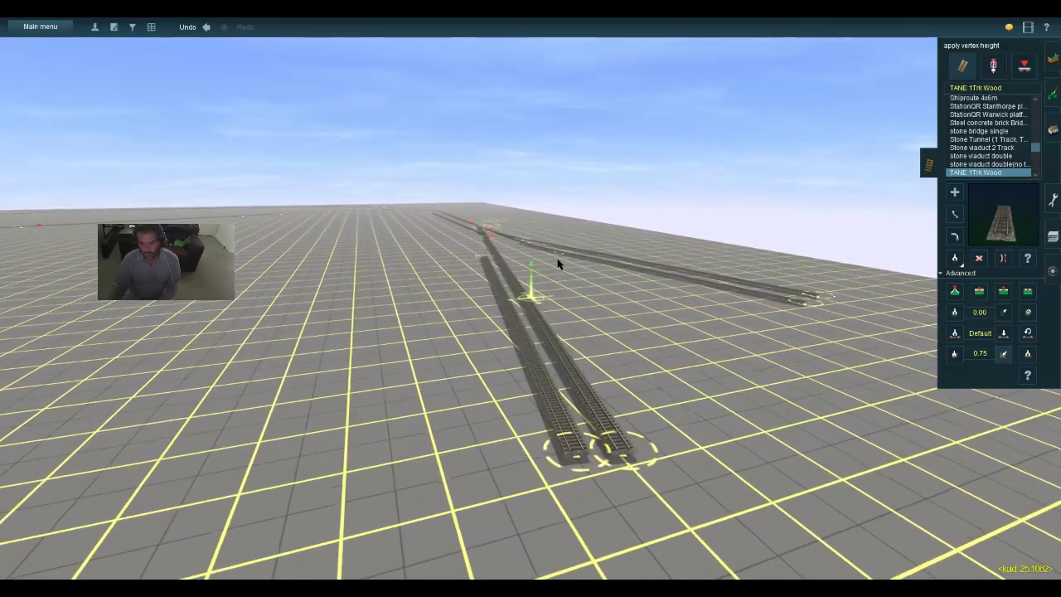
{"action": "key", "text": "Left"}
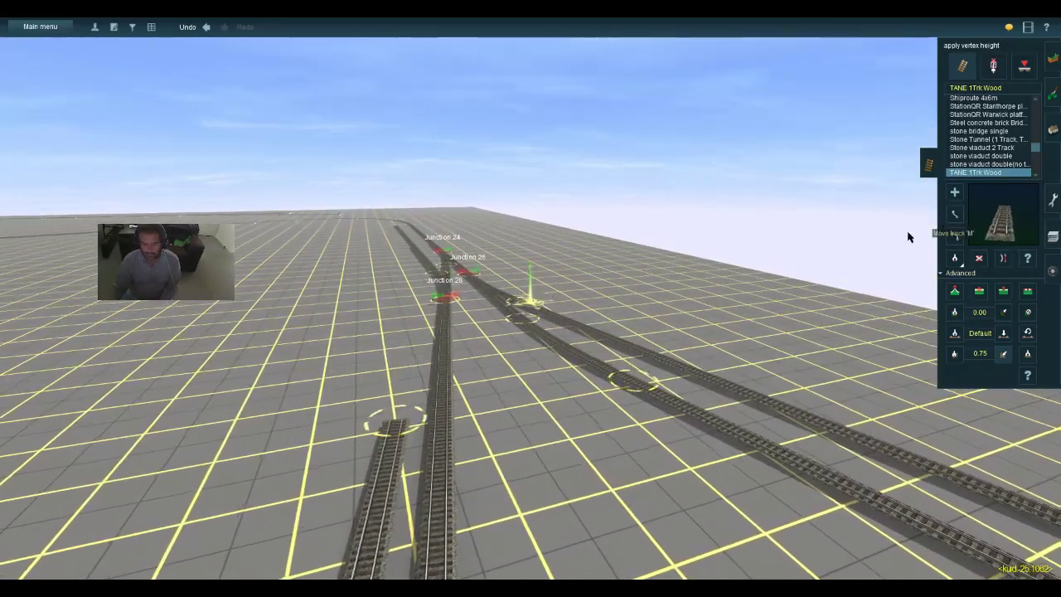
{"action": "key", "text": "s"}
{"action": "key", "text": "d"}
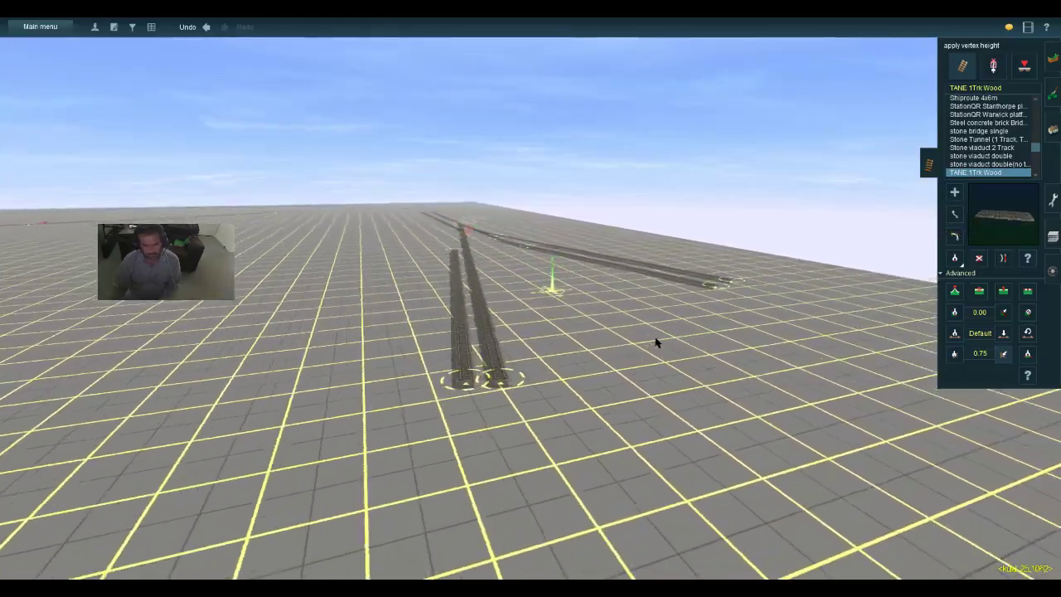
{"action": "key", "text": "a"}
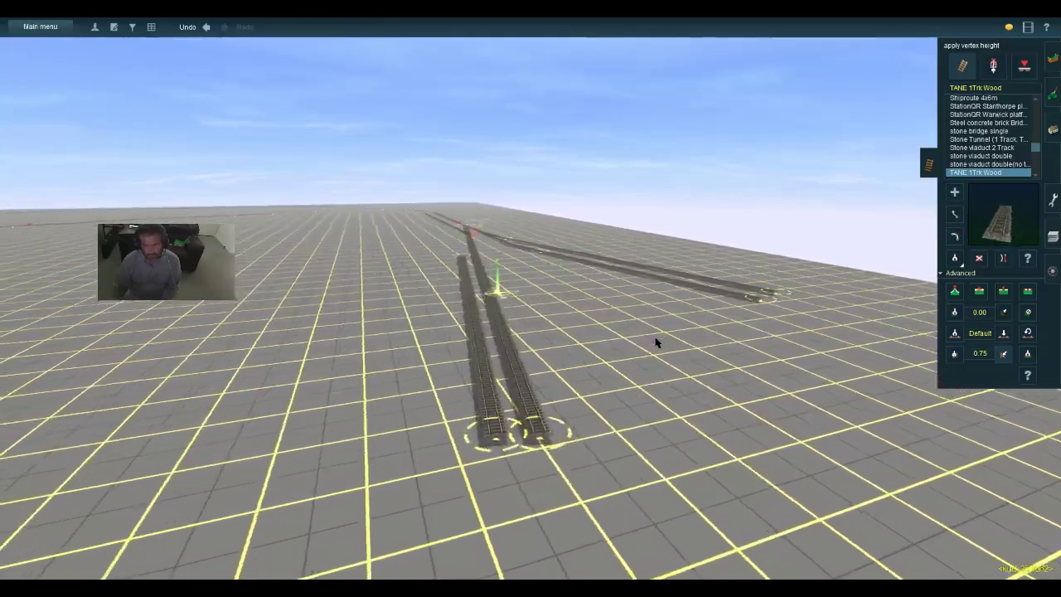
{"action": "key", "text": "w"}
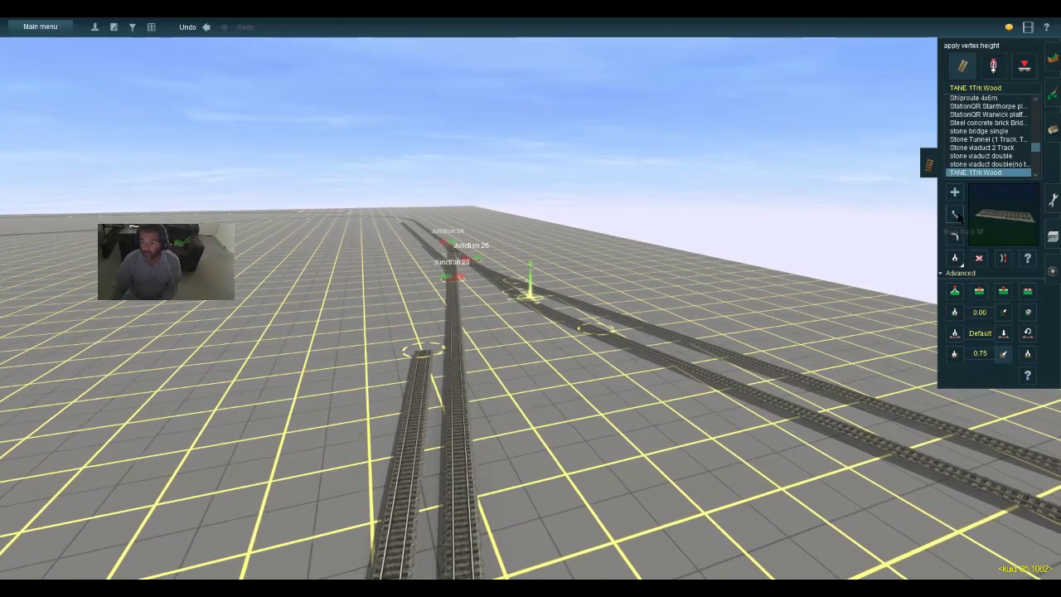
{"action": "left_click", "coordinate": [955, 214]}
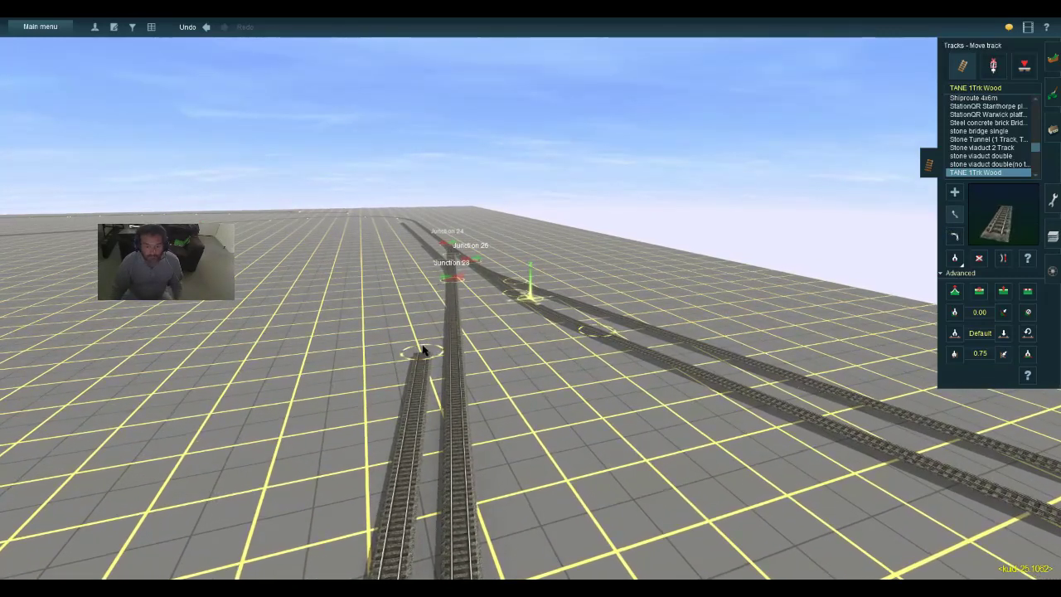
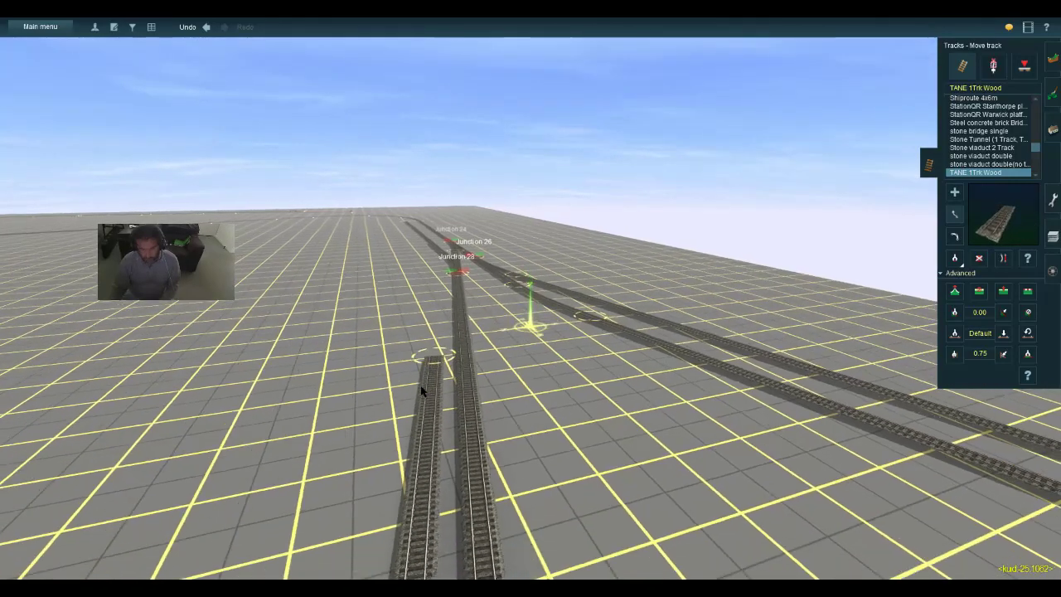
{"action": "key", "text": "Left"}
{"action": "key", "text": "Right"}
{"action": "key", "text": "a"}
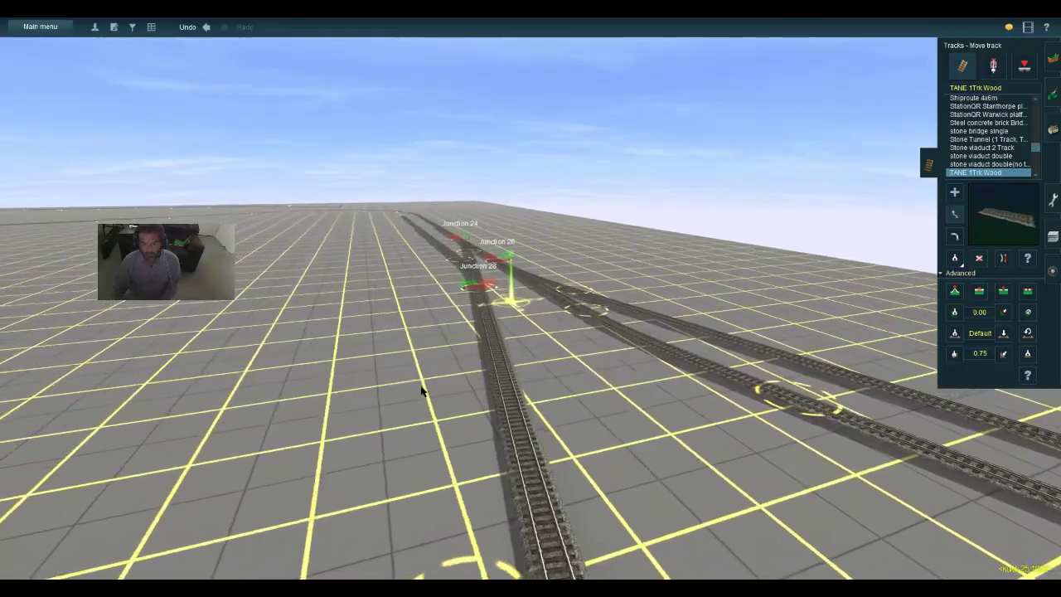
{"action": "key", "text": "s"}
{"action": "key", "text": "s"}
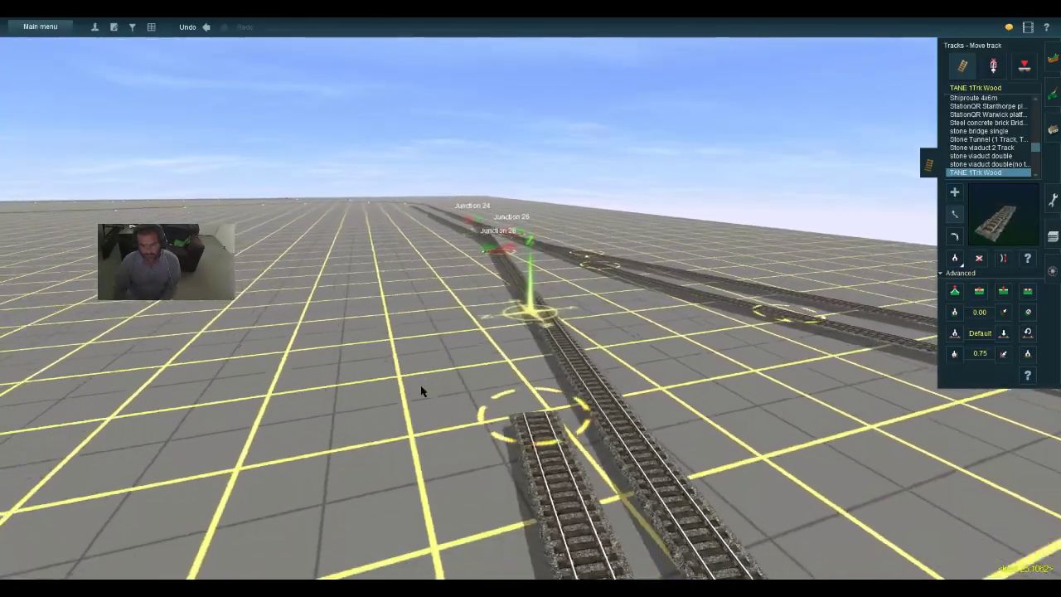
{"action": "key", "text": "w"}
{"action": "key", "text": "Left"}
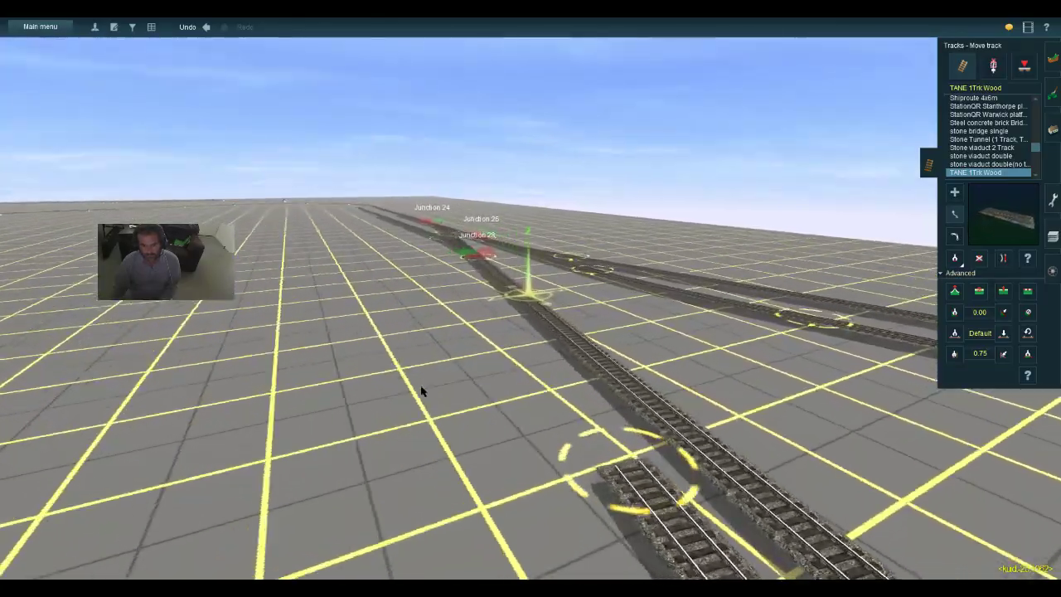
Insert a spline point on the outer branch before the parallel track begins and connect it to that track's near end
{"action": "key", "text": "Right"}
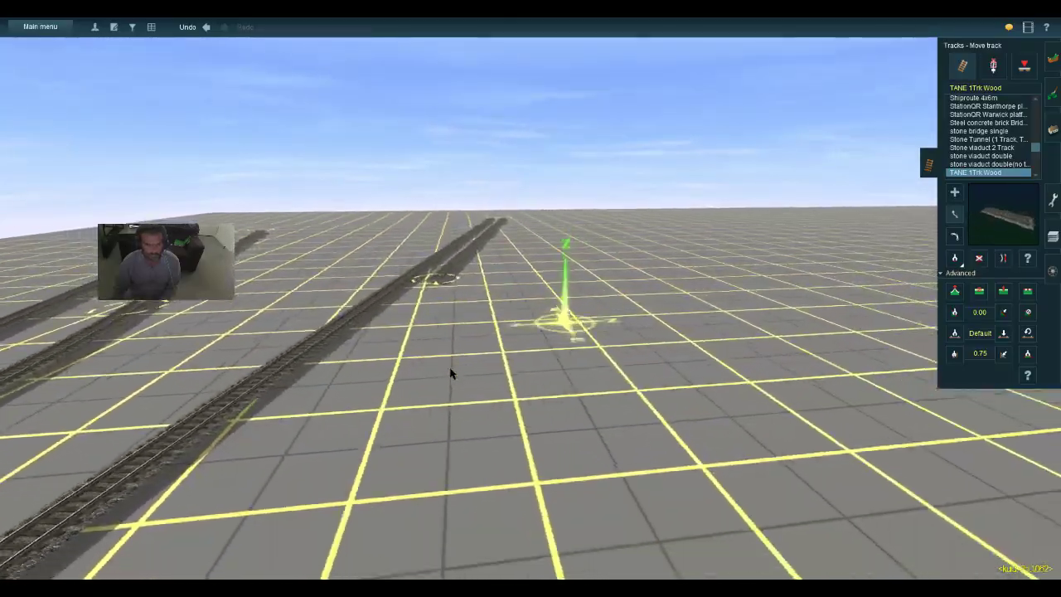
{"action": "key", "text": "Left"}
{"action": "key", "text": "Up"}
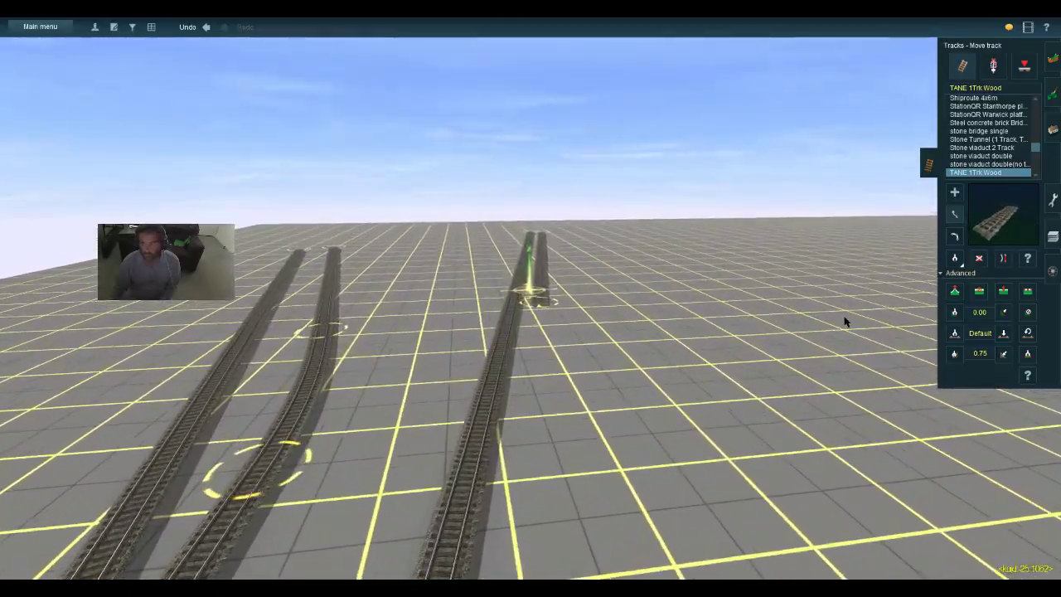
{"action": "left_click", "coordinate": [994, 290]}
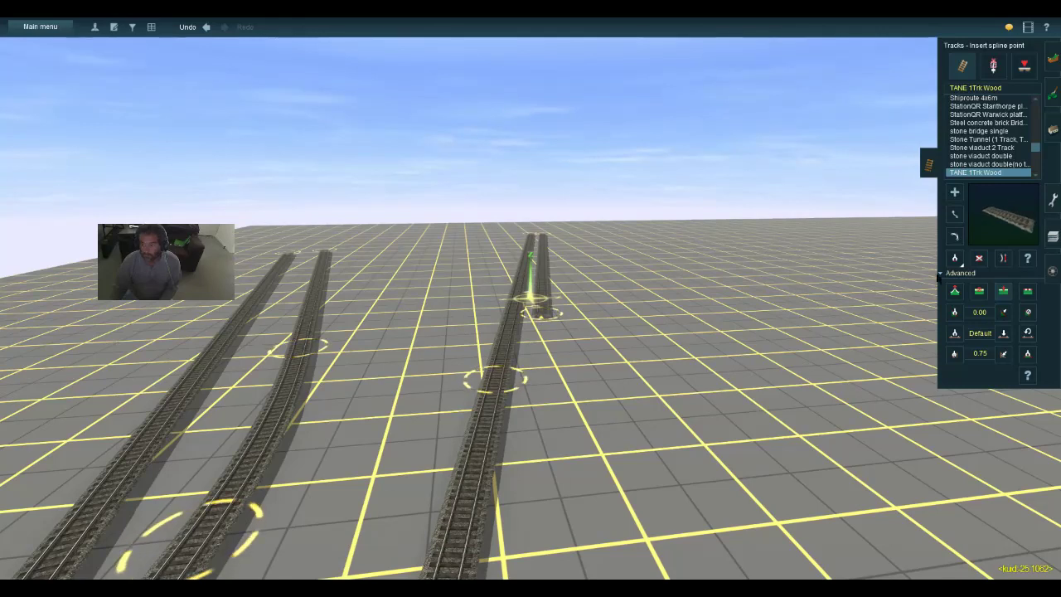
{"action": "key", "text": "b"}
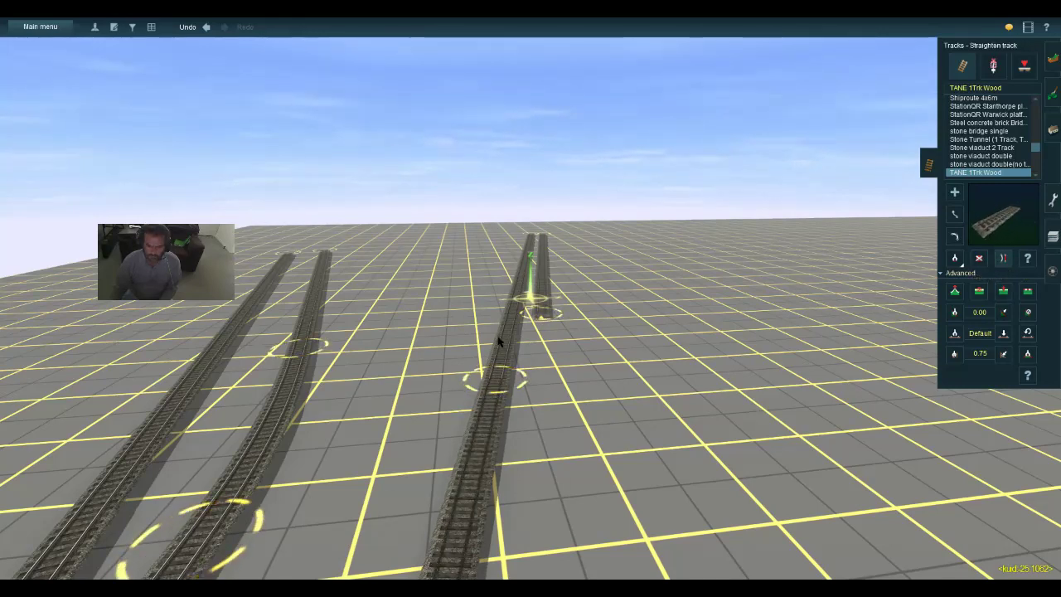
{"action": "left_click", "coordinate": [951, 196]}
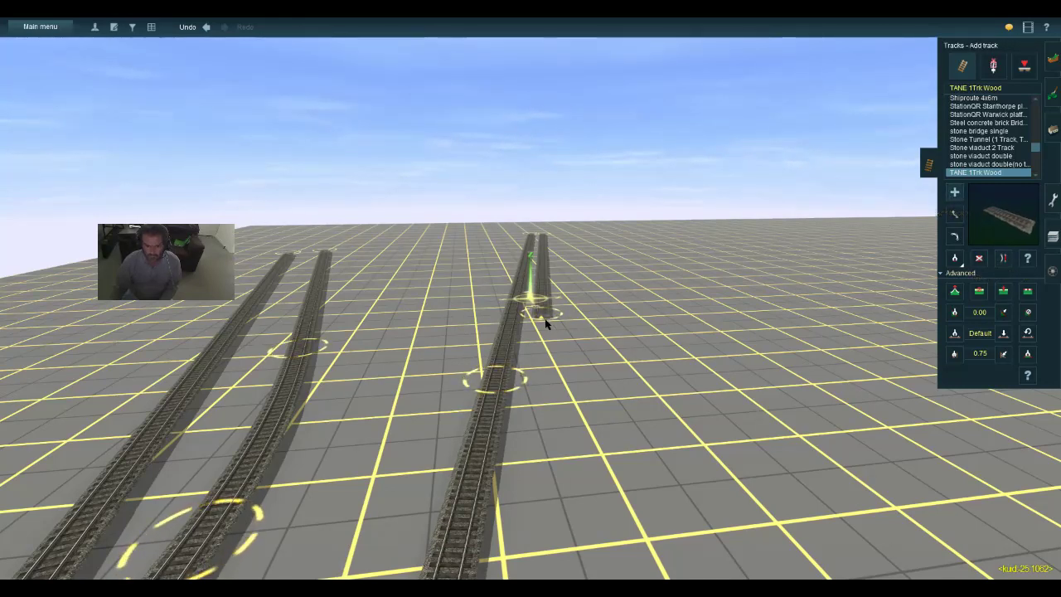
{"action": "left_click_drag", "start_coordinate": [540, 319], "coordinate": [501, 383]}
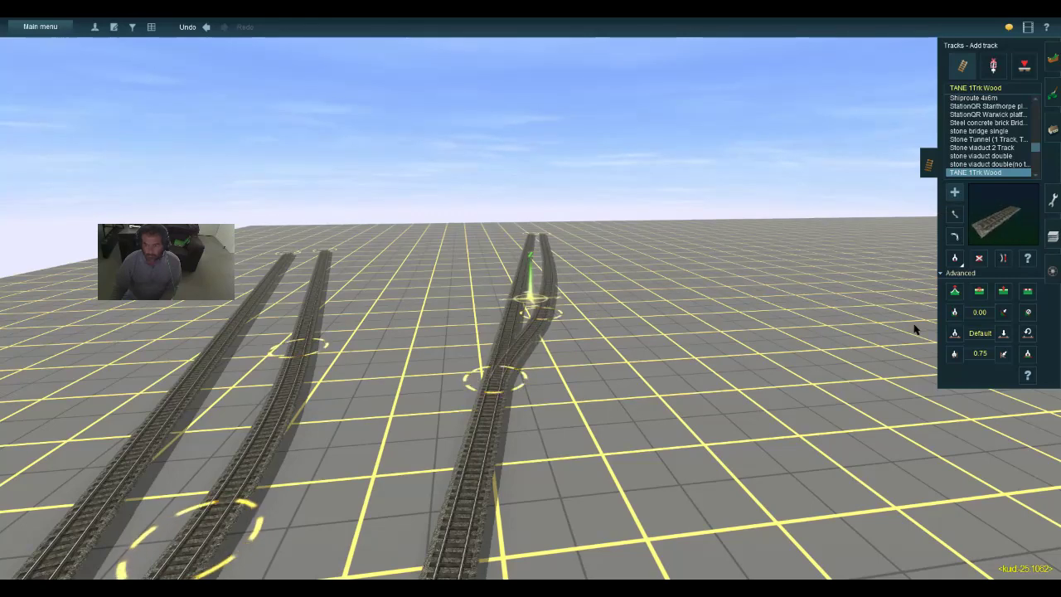
Straighten the parallel track's section beyond the new connection
{"action": "left_click", "coordinate": [1003, 259]}
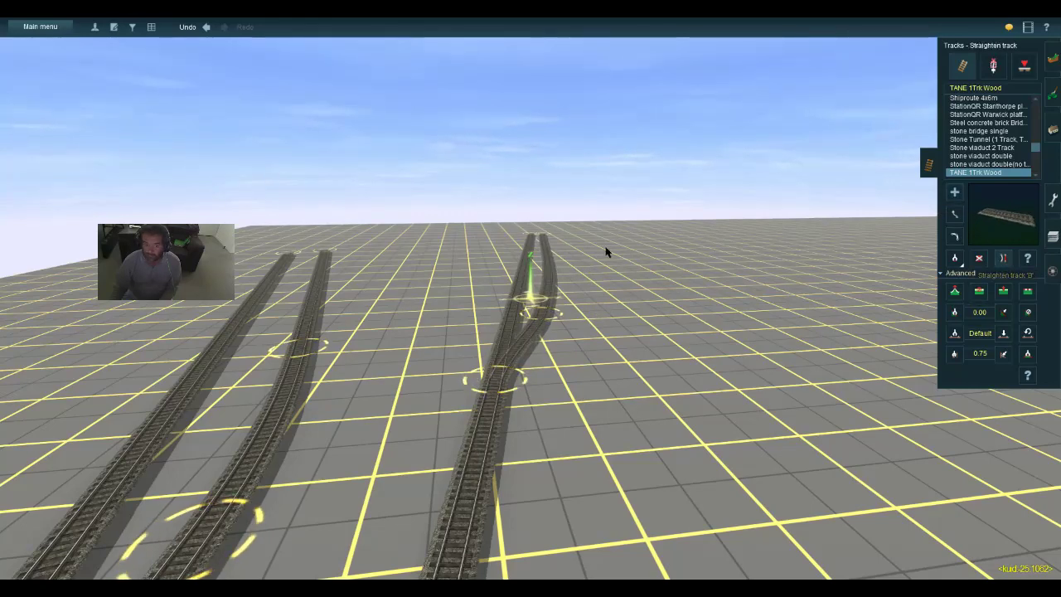
{"action": "left_click", "coordinate": [560, 294]}
{"action": "key", "text": "Up"}
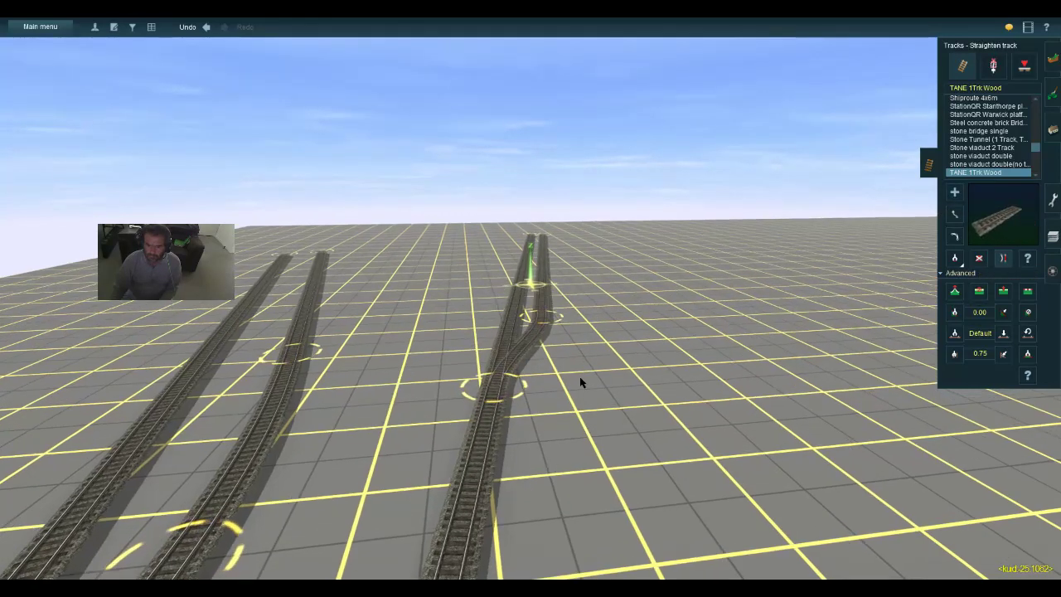
Place a Switchstand Short Frame 2 lever at the junction where the parallel track leaves the outer branch
{"action": "key", "text": "Down"}
{"action": "key", "text": "Up"}
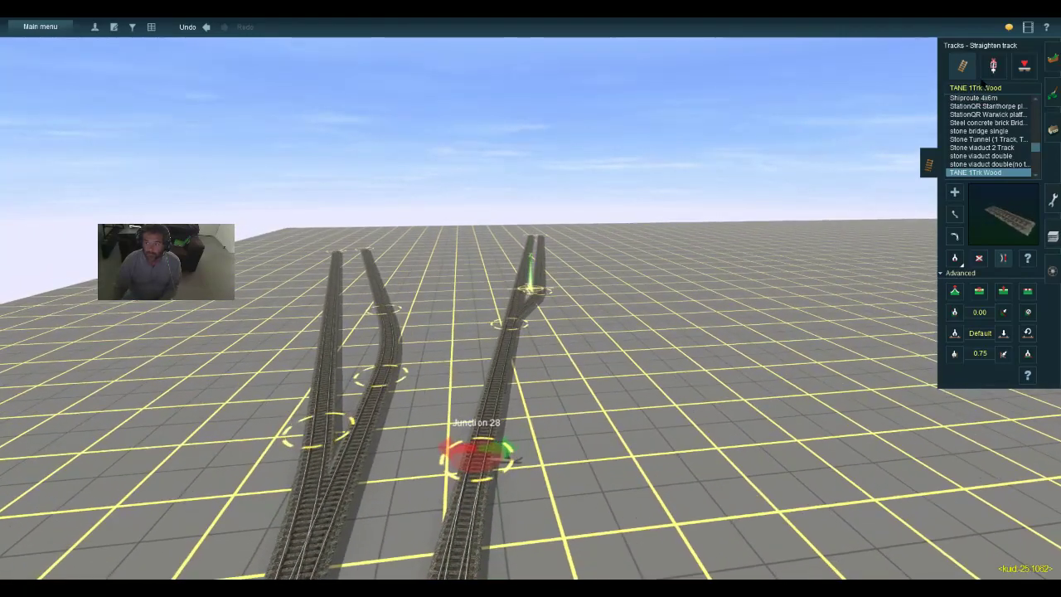
{"action": "left_click", "coordinate": [994, 68]}
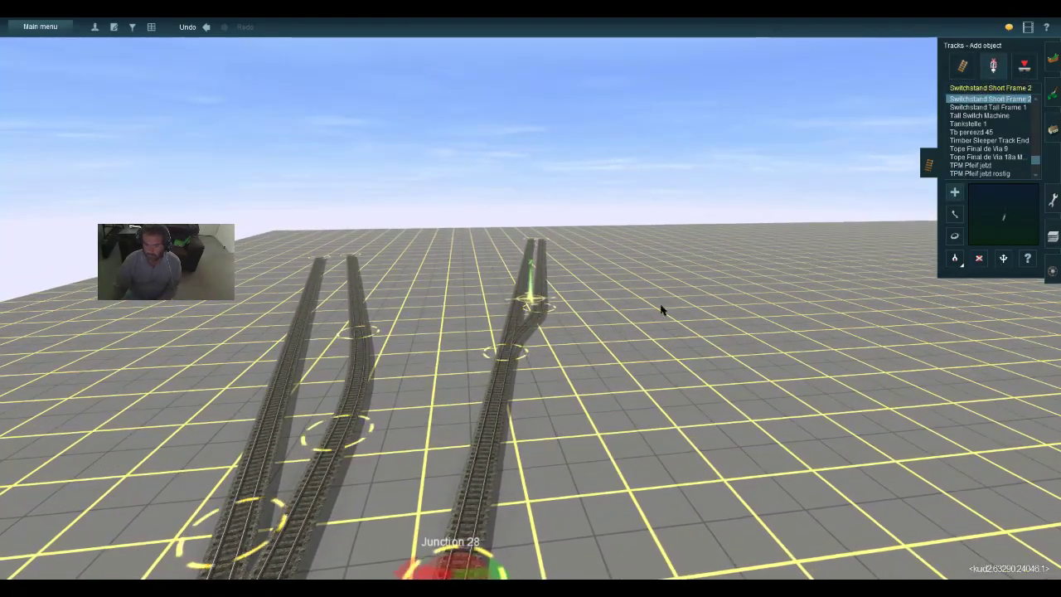
{"action": "key", "text": "Up"}
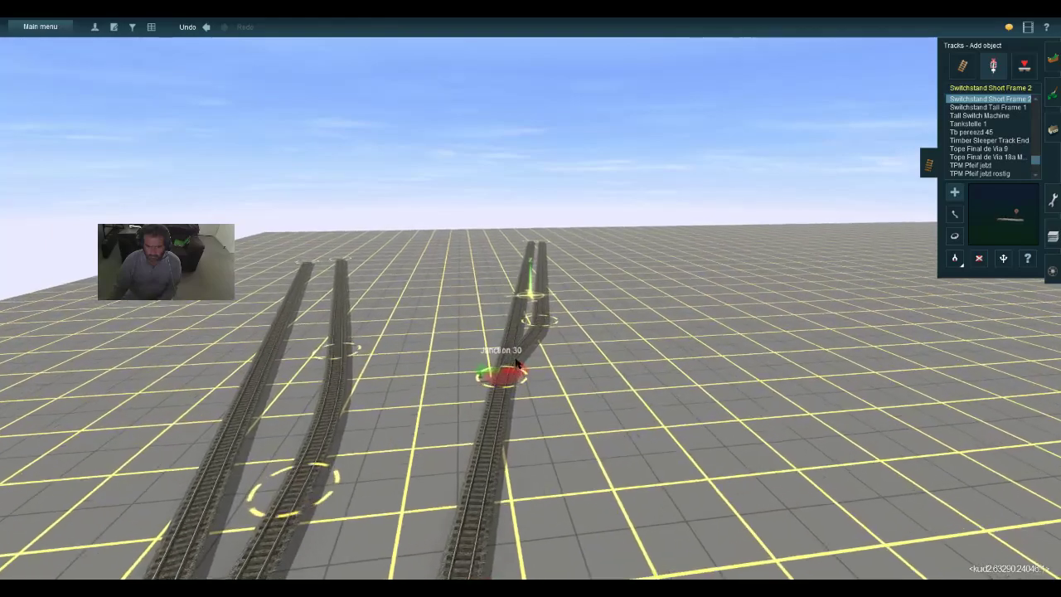
{"action": "key", "text": "Down"}
{"action": "key", "text": "Up"}
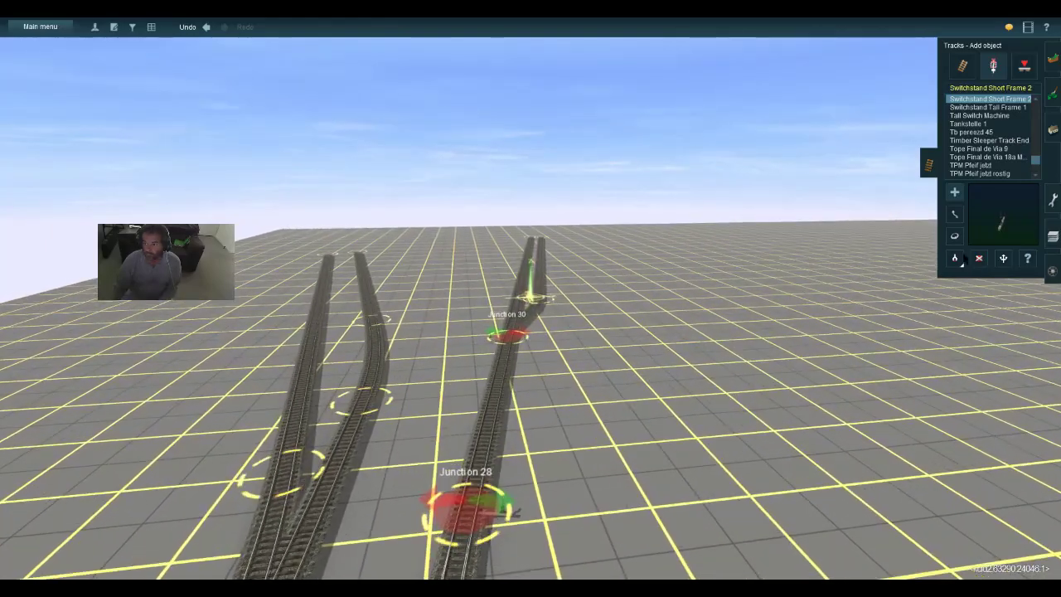
{"action": "left_click", "coordinate": [955, 236]}
{"action": "key", "text": "Up"}
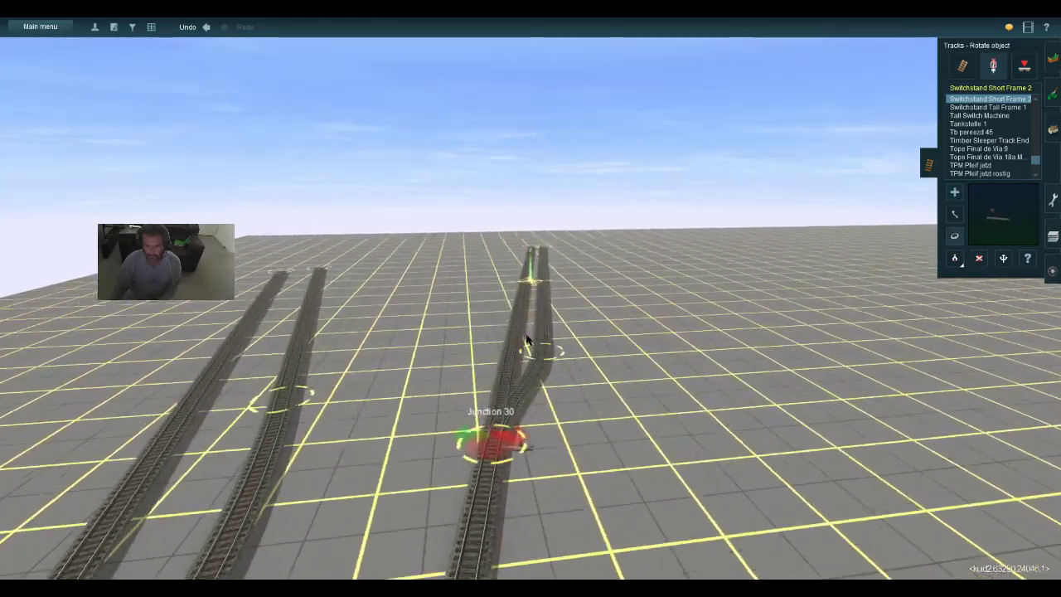
Find TTR trackend 2 rusty and place one at the far end of both the outer branch and the parallel track
{"action": "left_click", "coordinate": [982, 88]}
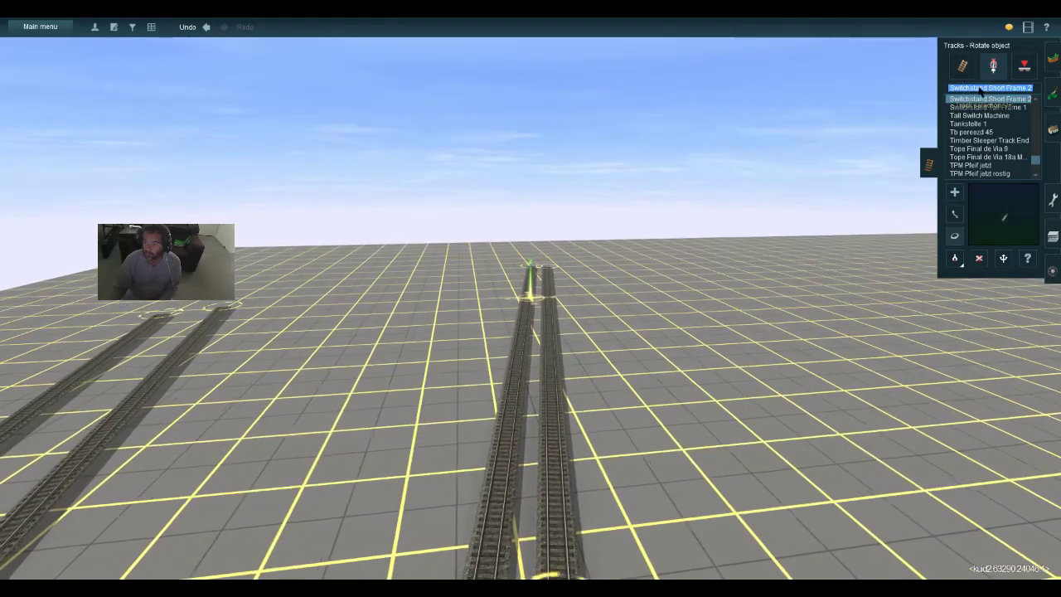
{"action": "type", "text": "tt"}
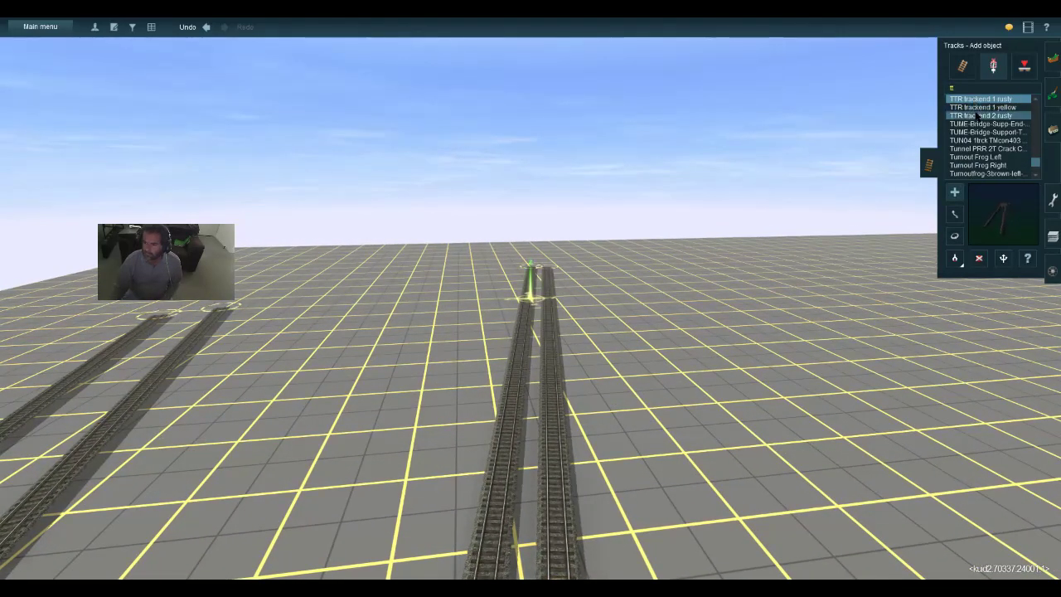
{"action": "left_click", "coordinate": [978, 116]}
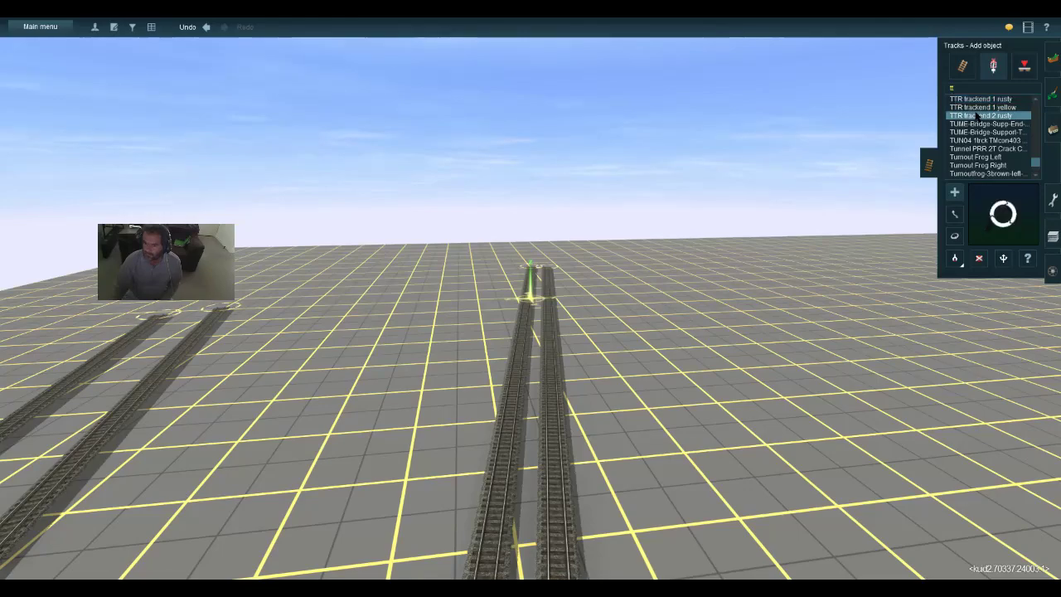
{"action": "right_click", "coordinate": [541, 273]}
{"action": "right_click", "coordinate": [557, 273]}
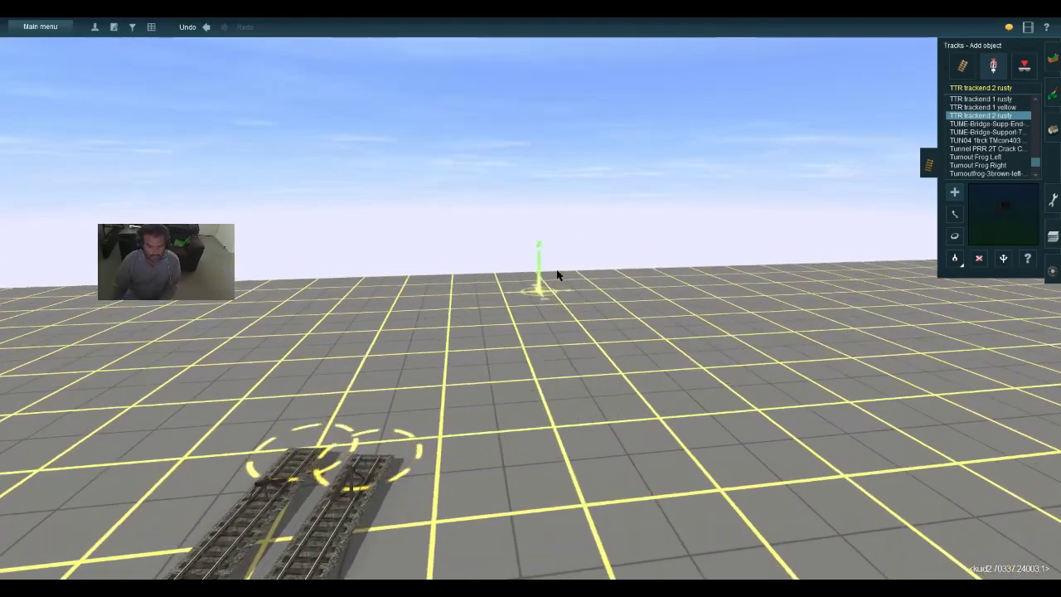
Rotate the rusty buffers on the outer branch and parallel track to reverse their facing, and adjust their position at the track ends
{"action": "key", "text": "Down"}
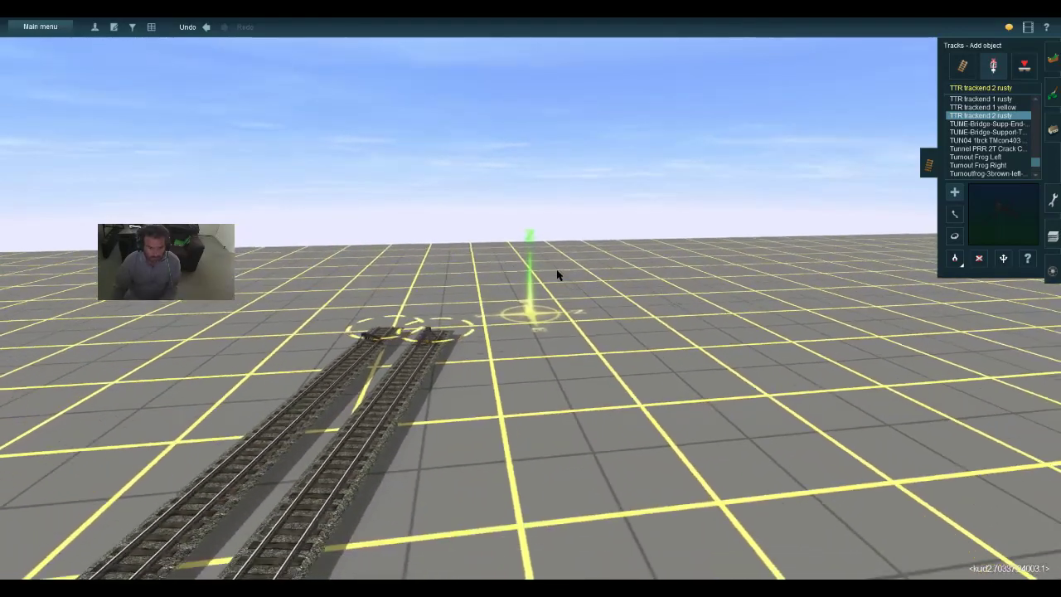
{"action": "left_click", "coordinate": [954, 235]}
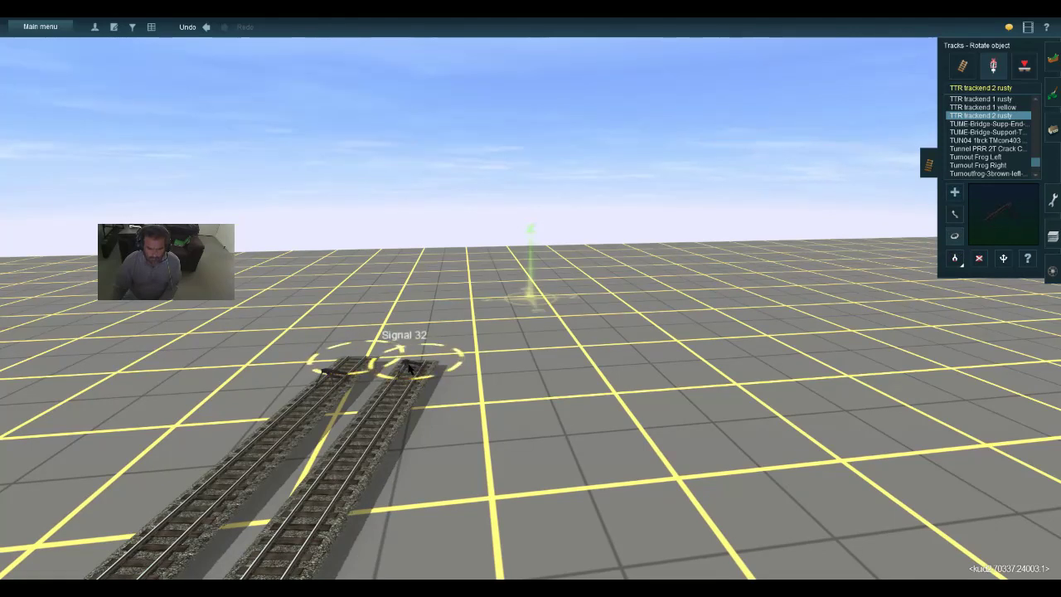
{"action": "key", "text": "m"}
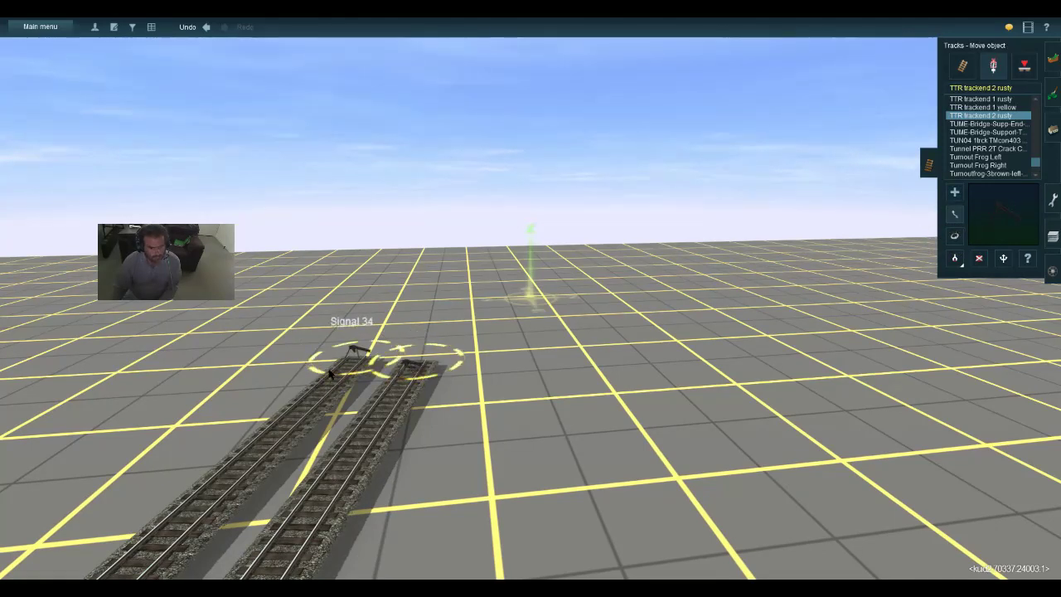
{"action": "left_click_drag", "start_coordinate": [329, 376], "coordinate": [326, 381]}
{"action": "key", "text": "Left"}
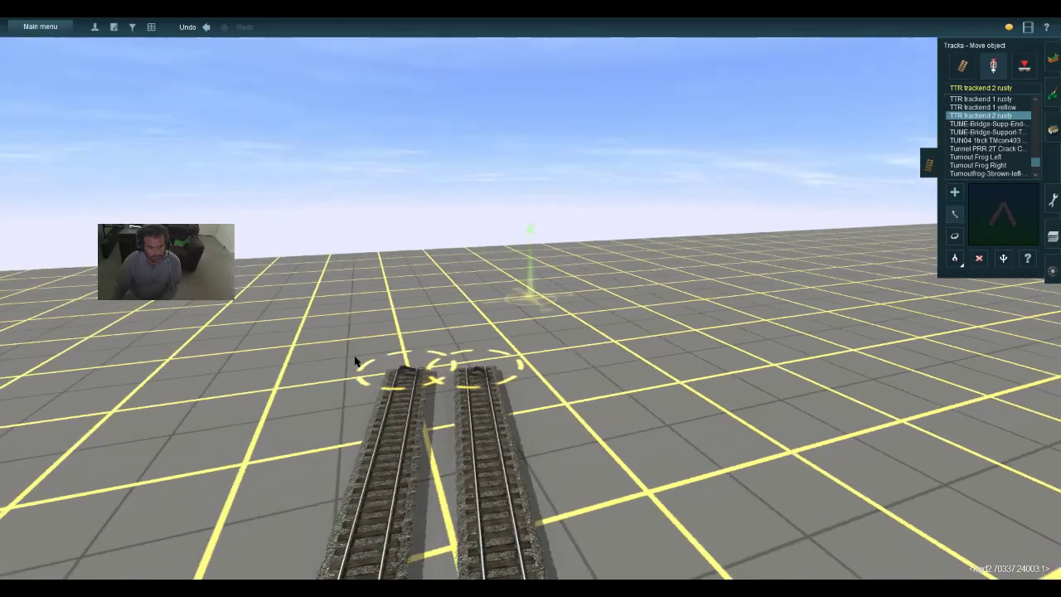
{"action": "key", "text": "Right"}
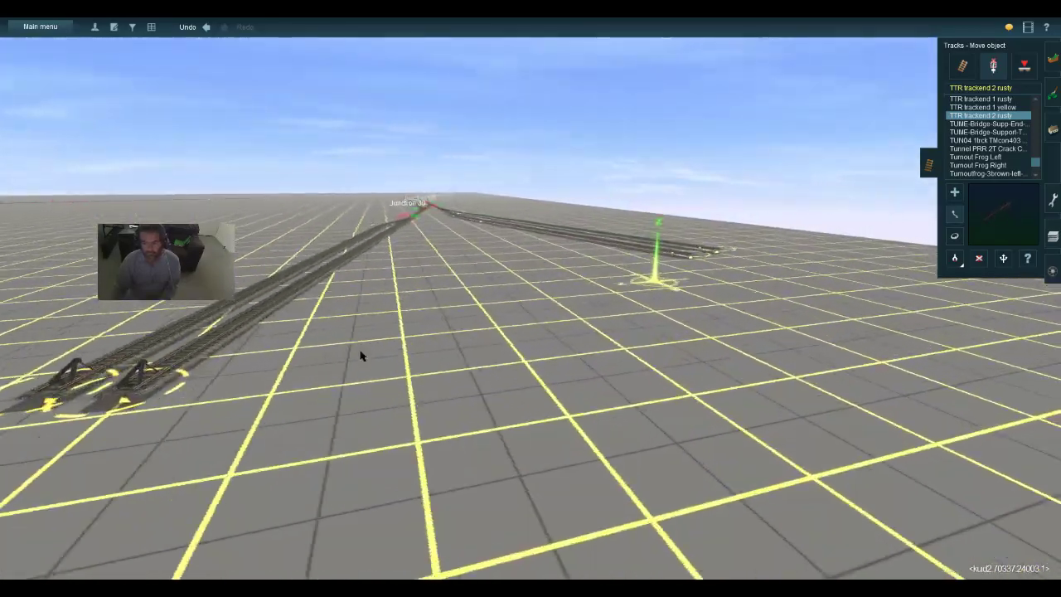
Place a TTR trackend 1 yellow buffer at the open end of each of the other branch's two tracks and rotate them
{"action": "key", "text": "Up"}
{"action": "key", "text": "Left"}
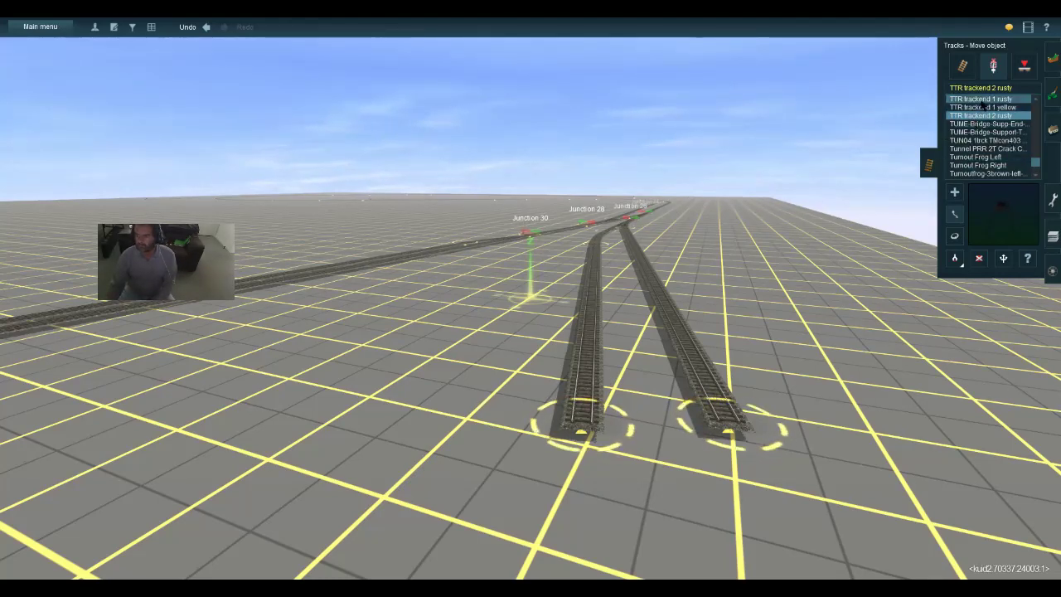
{"action": "left_click", "coordinate": [978, 99]}
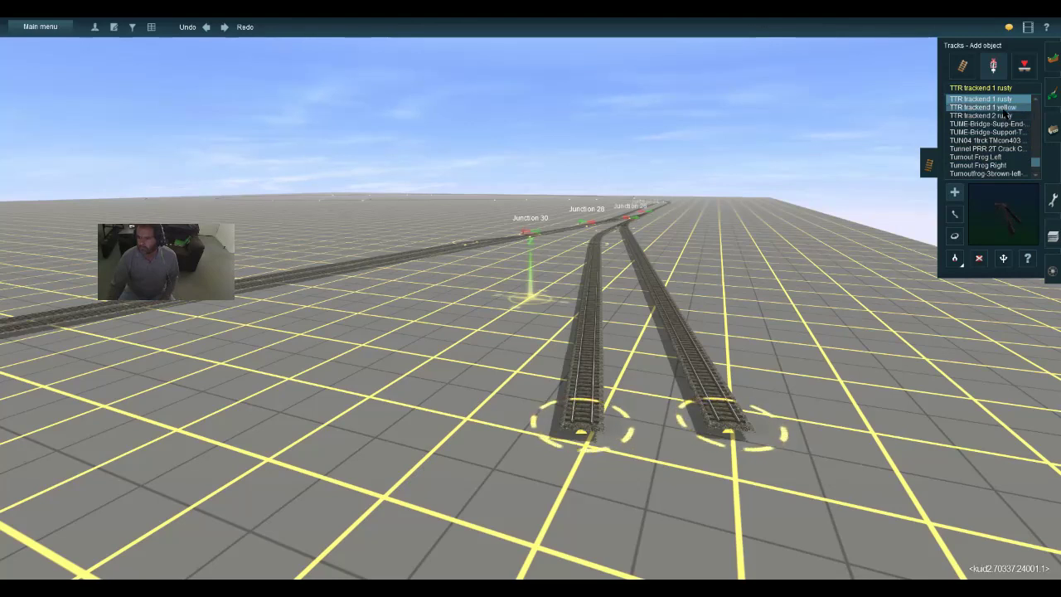
{"action": "left_click", "coordinate": [1005, 107]}
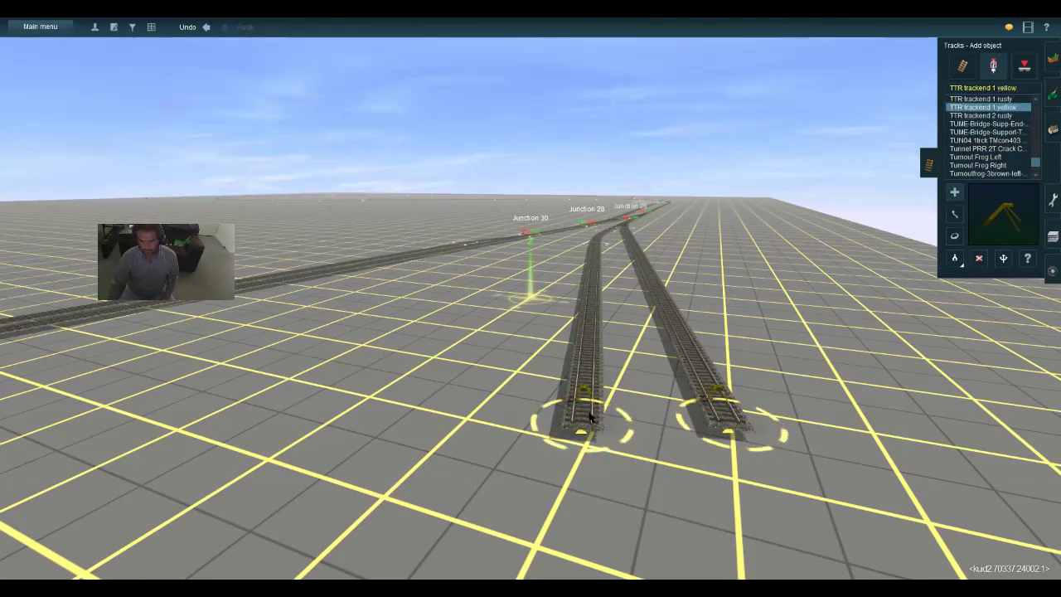
{"action": "left_click", "coordinate": [955, 236]}
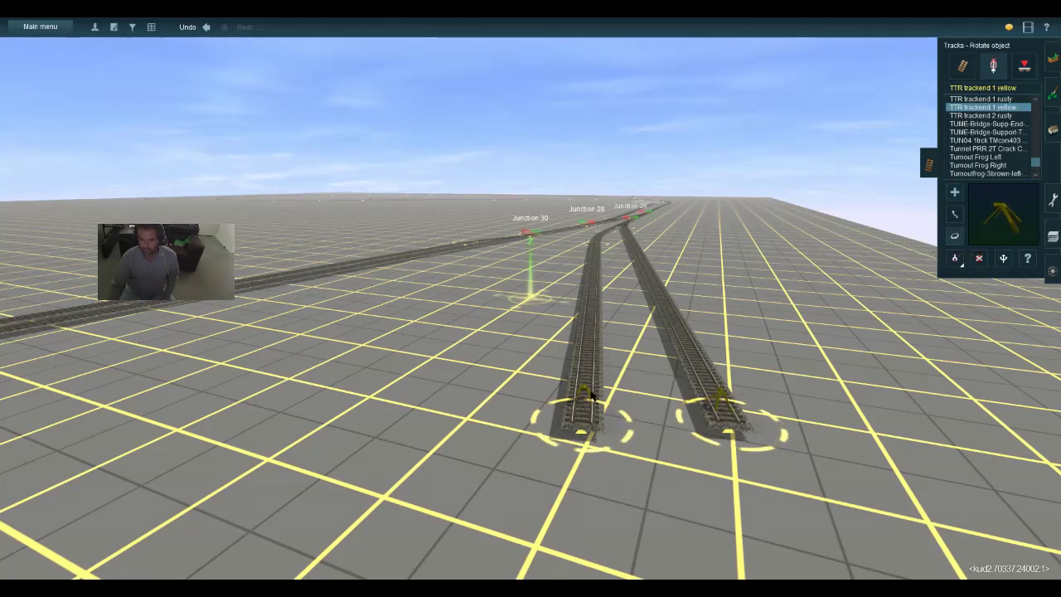
{"action": "key", "text": "Up"}
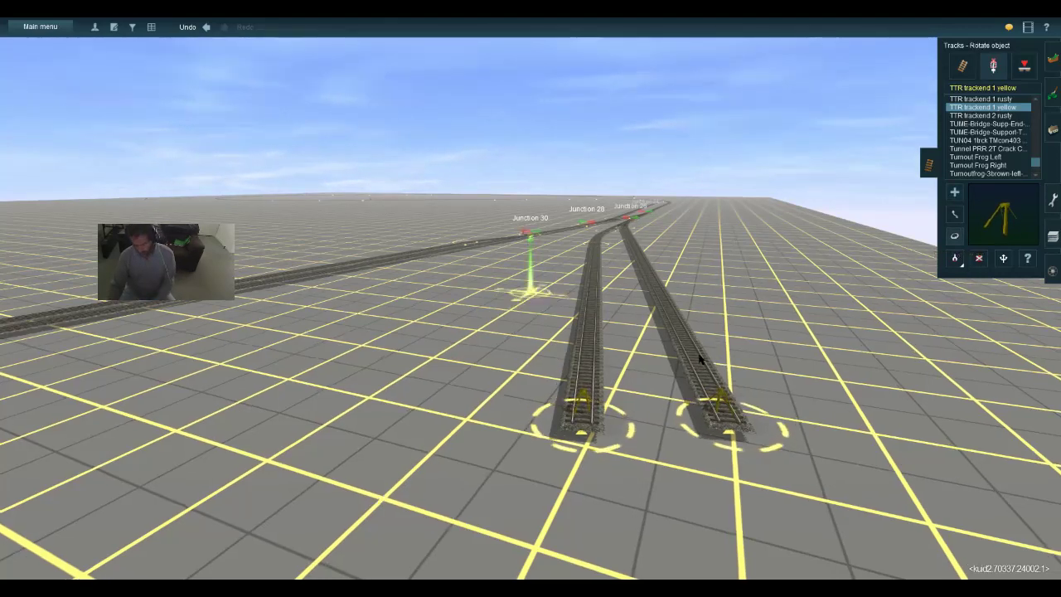
Place a TTR trackend 1 yellow buffer at the open end of the straight track beside the main curve
{"action": "scroll", "coordinate": [700, 359], "scroll_direction": "up", "scroll_amount": 5}
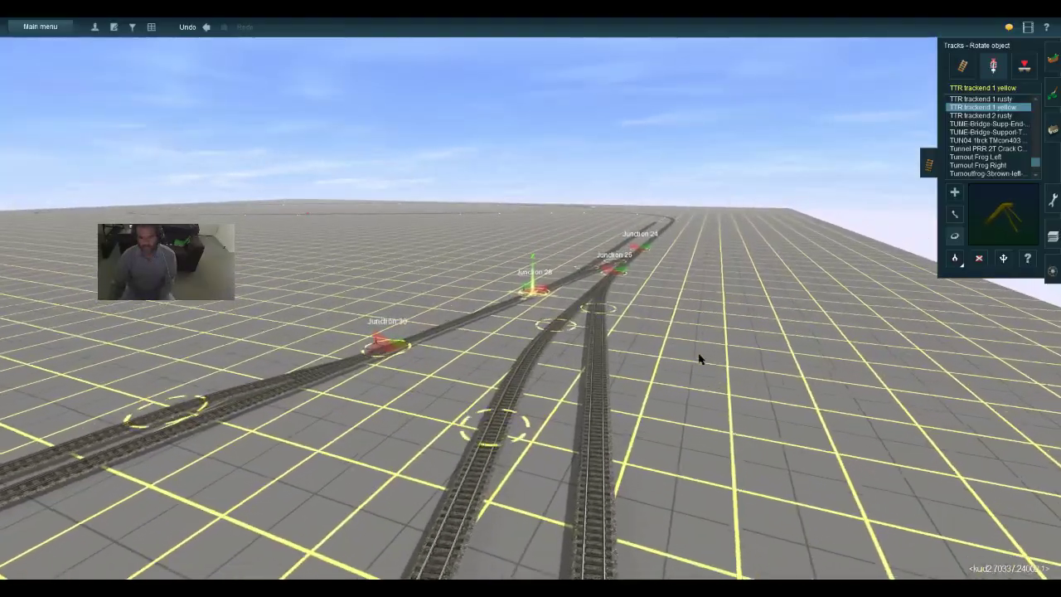
{"action": "scroll", "coordinate": [700, 358], "scroll_direction": "up", "scroll_amount": 5}
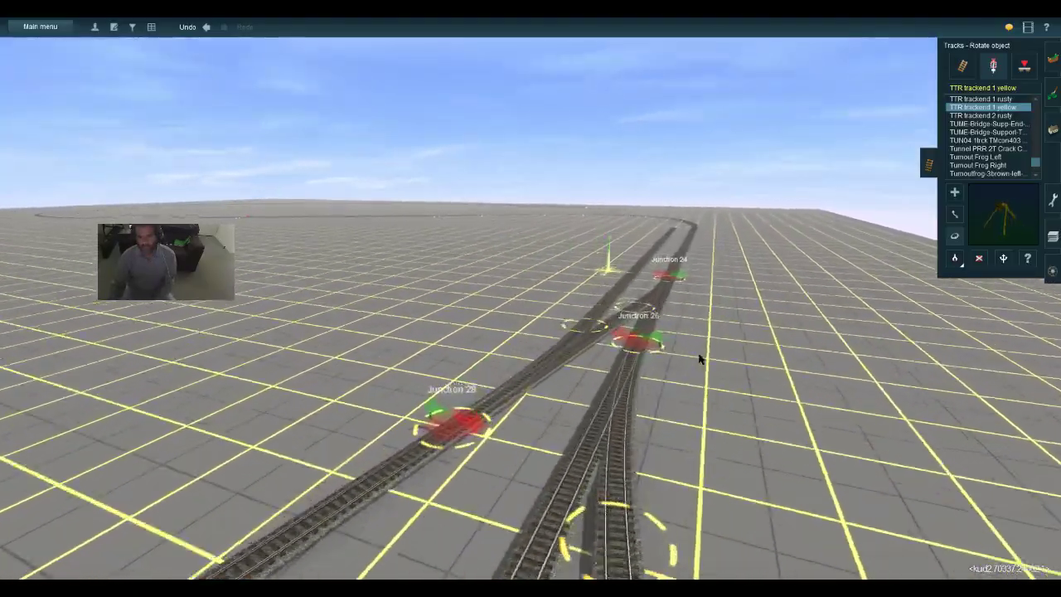
{"action": "scroll", "coordinate": [700, 359], "scroll_direction": "up", "scroll_amount": 4}
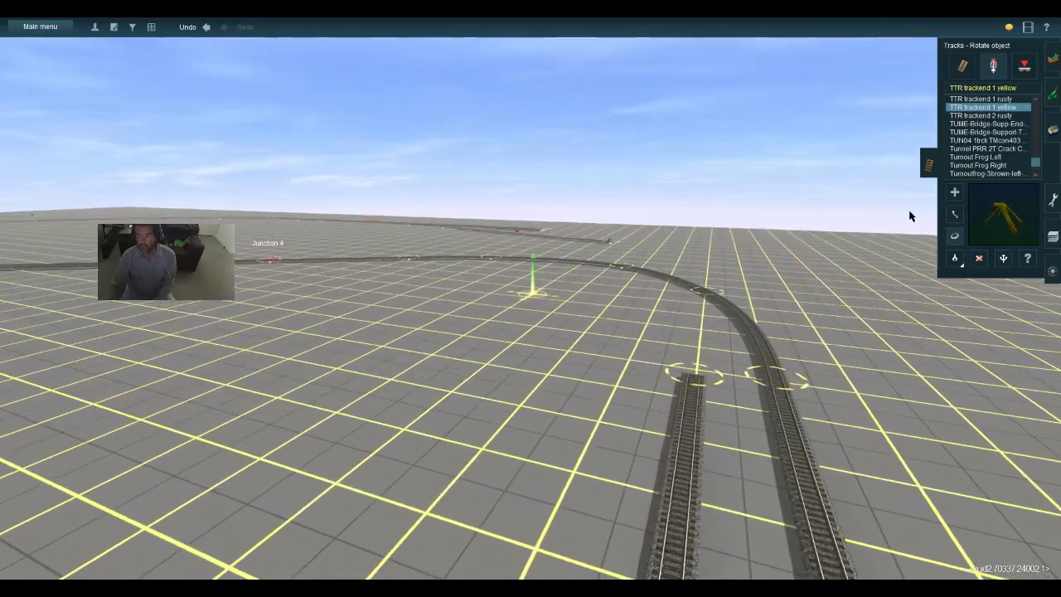
{"action": "left_click", "coordinate": [954, 193]}
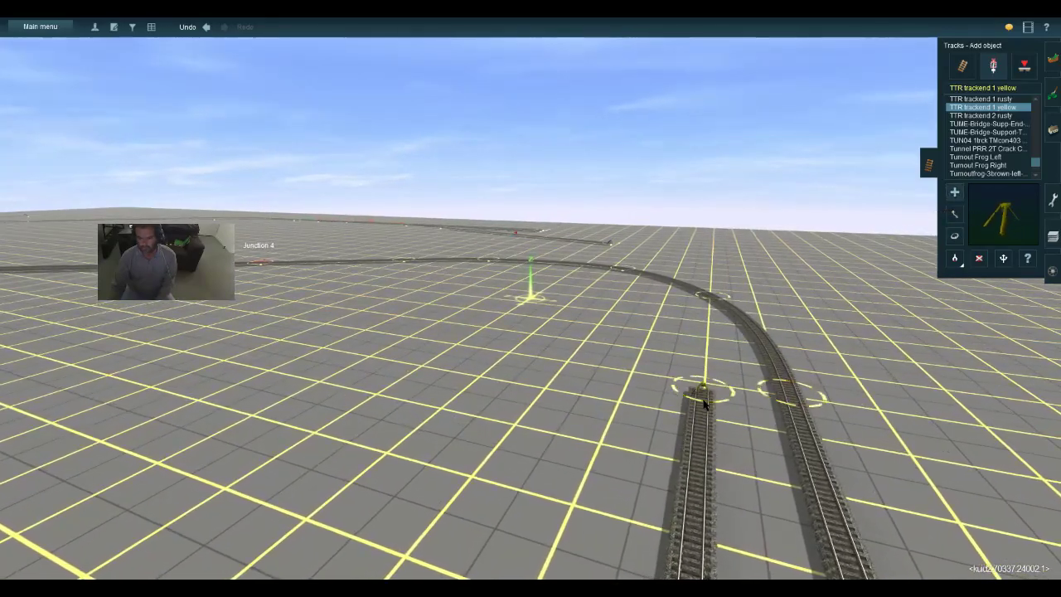
Rename Junction 24, where the crossover leaves the main track, as Yard
{"action": "key", "text": "Left"}
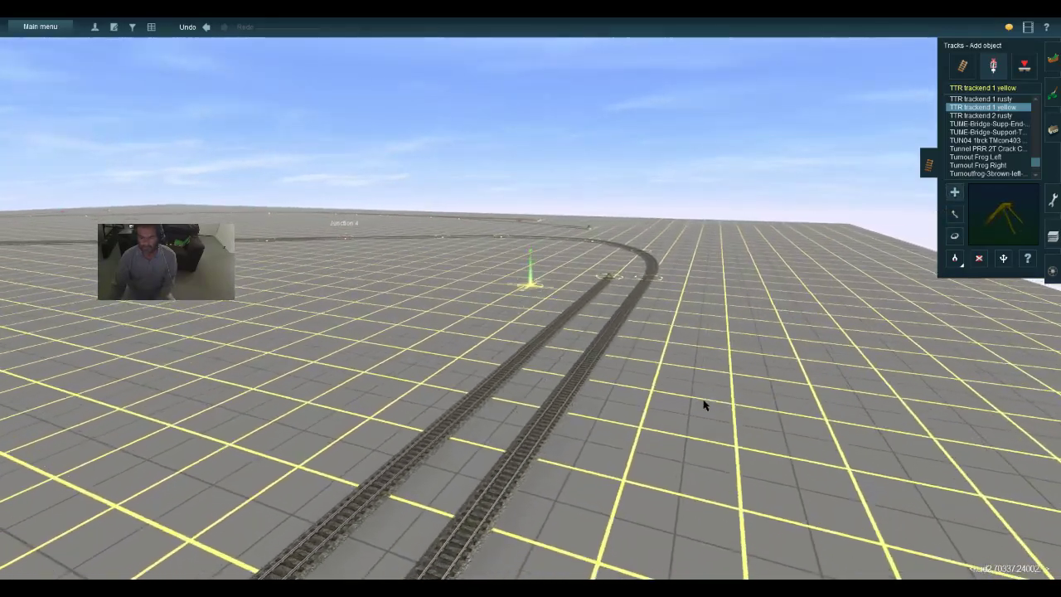
{"action": "key", "text": "Right"}
{"action": "key", "text": "Left"}
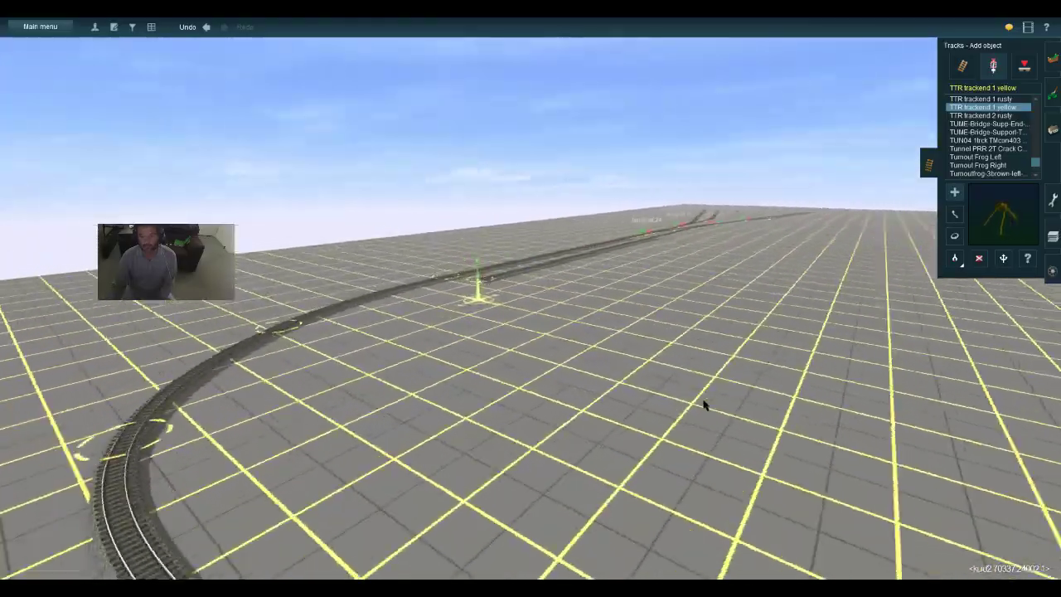
{"action": "key", "text": "Left"}
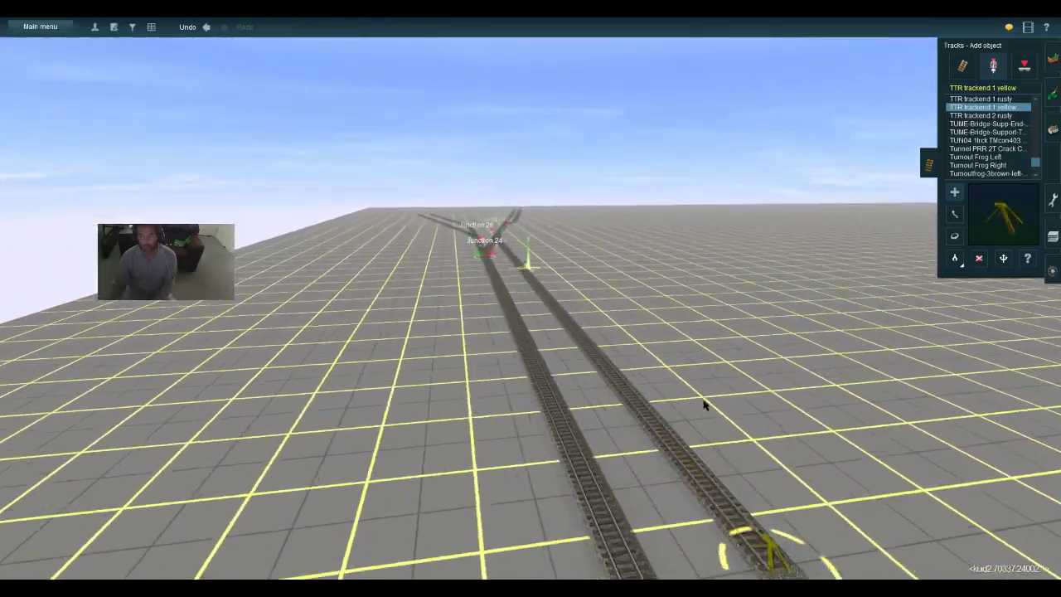
{"action": "key", "text": "Left"}
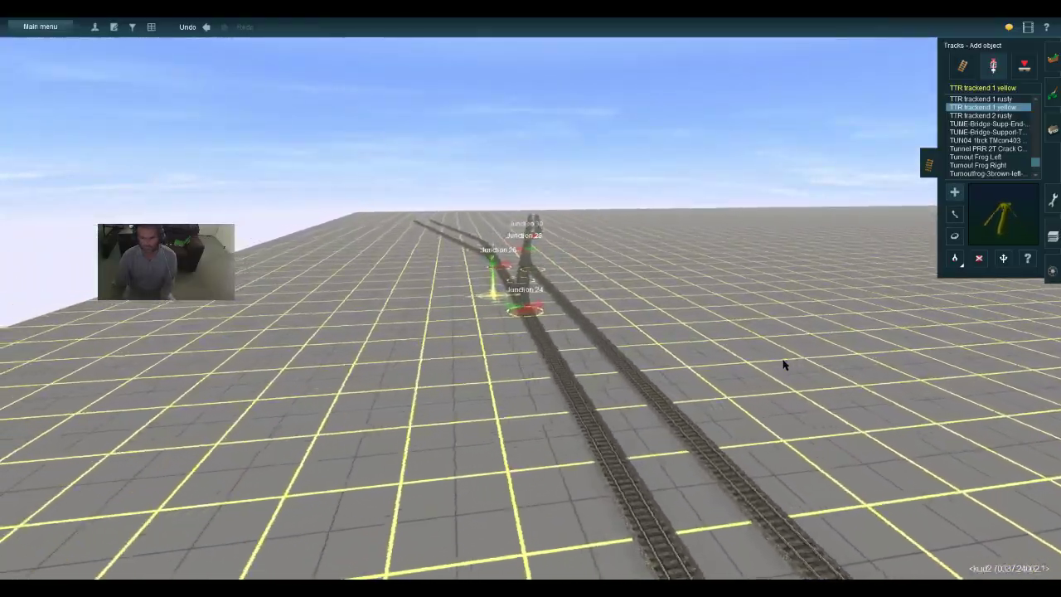
{"action": "left_click", "coordinate": [1027, 259]}
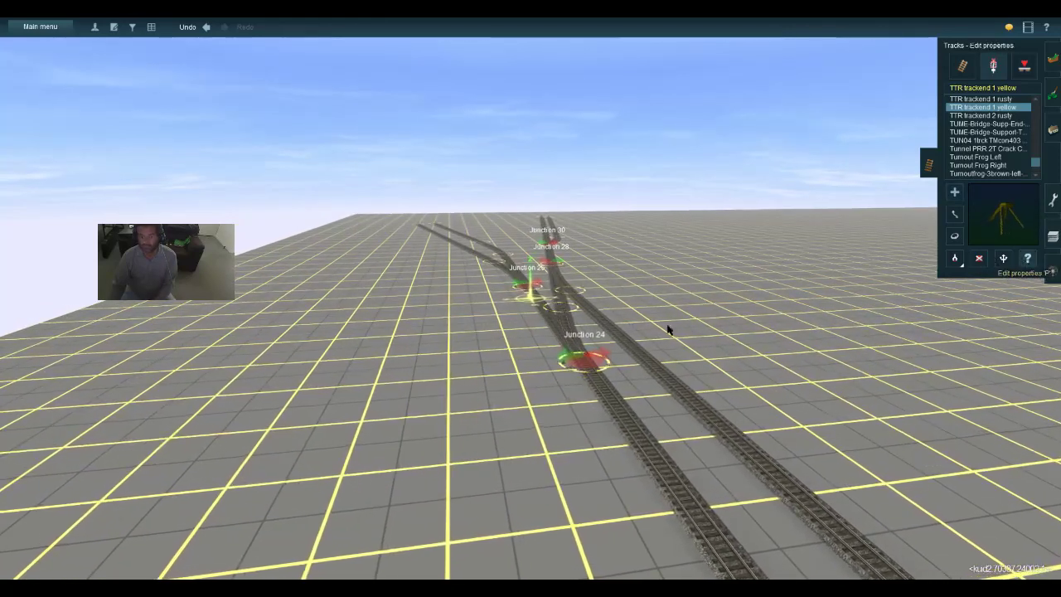
{"action": "left_click", "coordinate": [594, 370]}
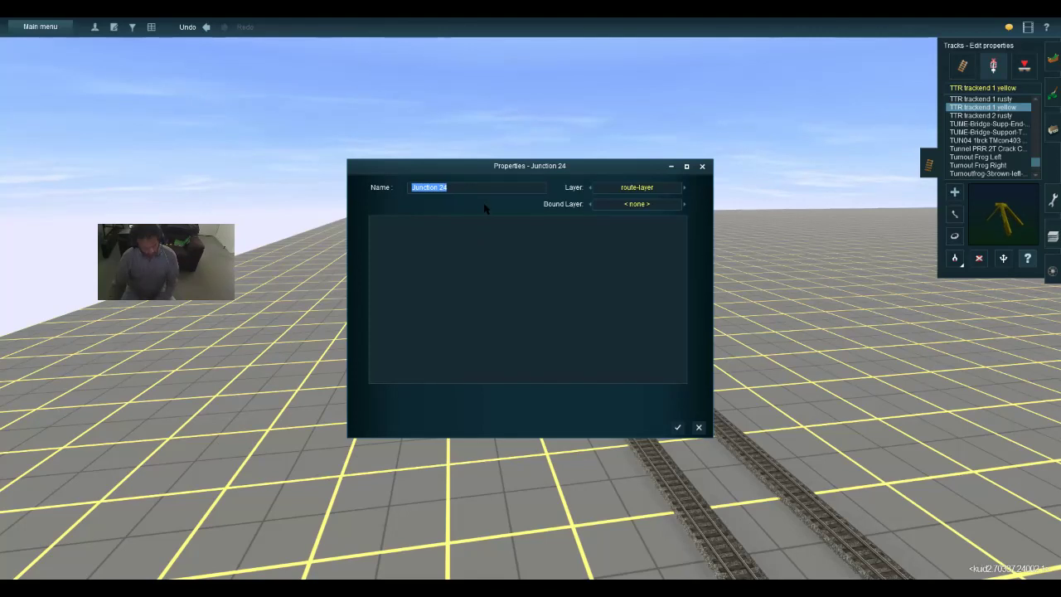
{"action": "key", "text": "Right"}
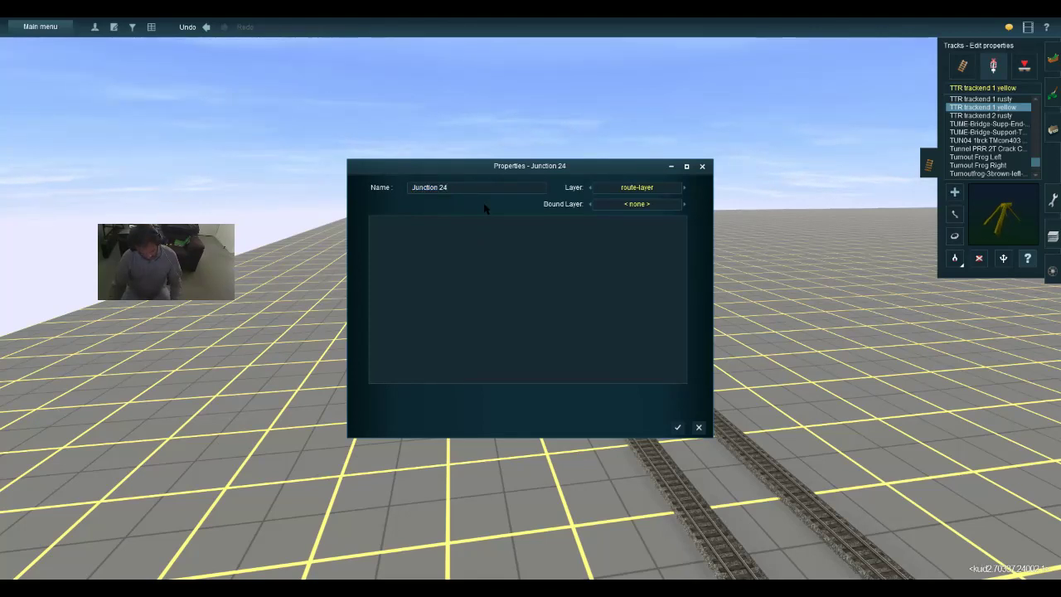
{"action": "type", "text": "Yard"}
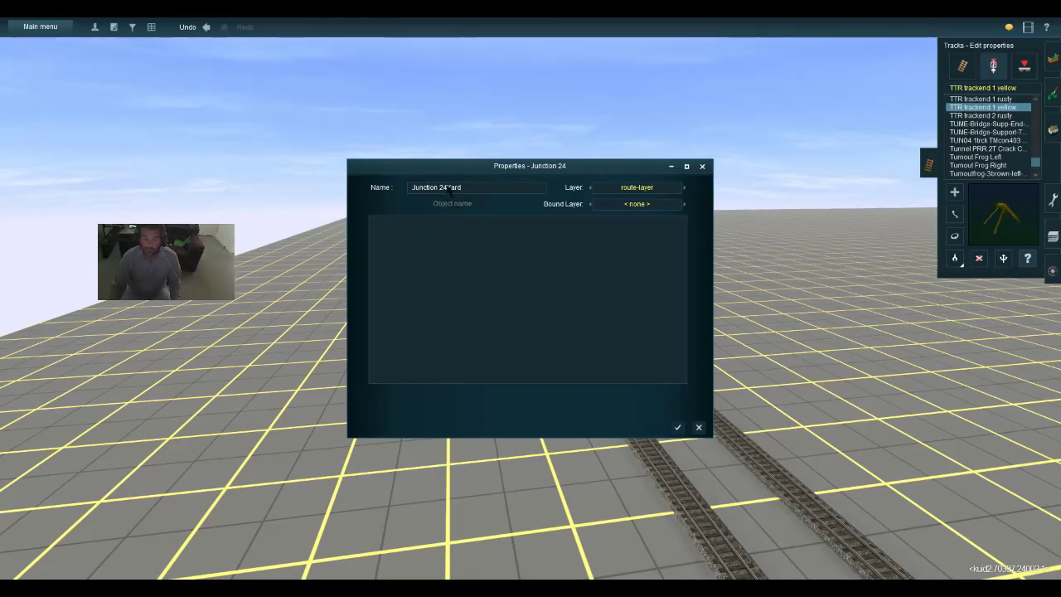
{"action": "left_click_drag", "start_coordinate": [447, 189], "coordinate": [427, 190]}
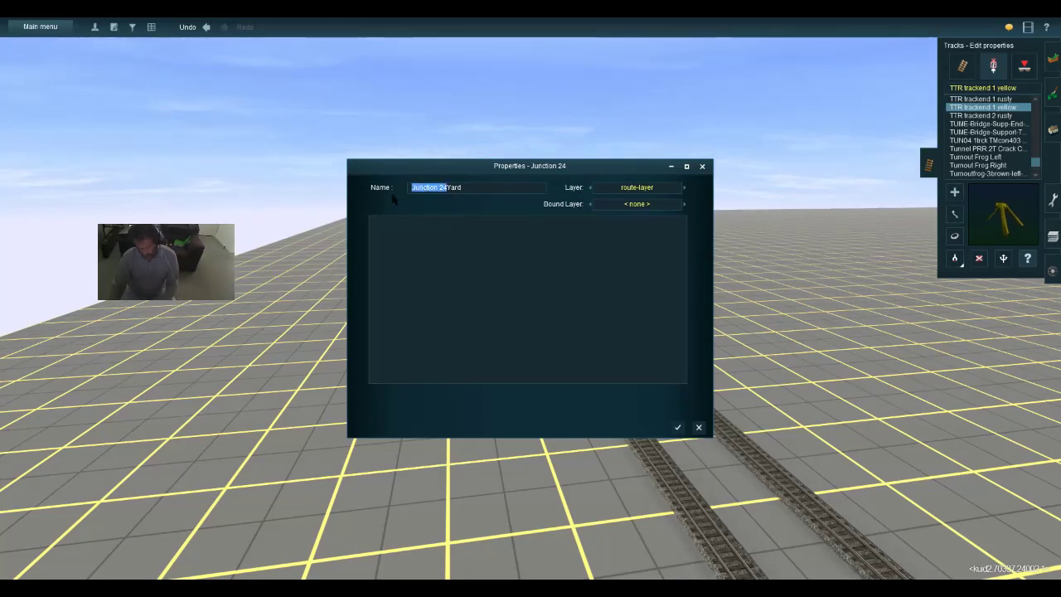
{"action": "key", "text": "BackSpace"}
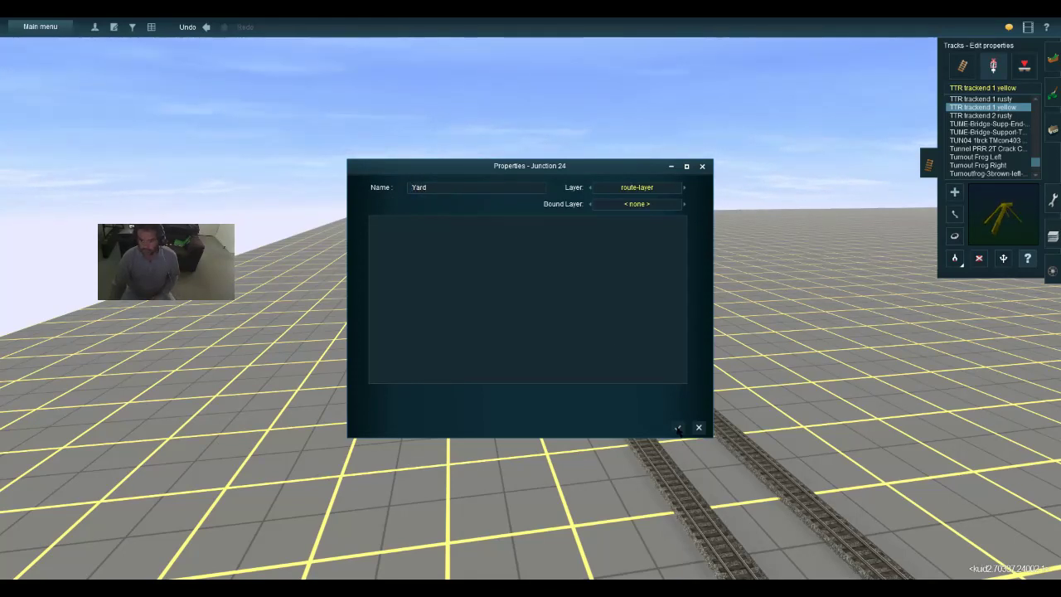
{"action": "left_click", "coordinate": [678, 428]}
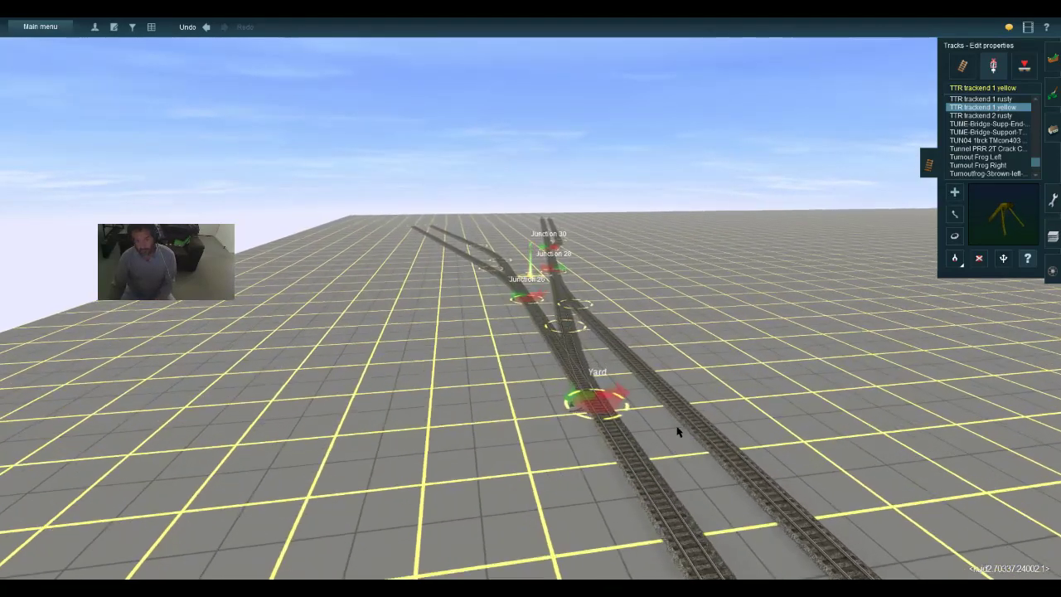
Rename Junction 28, just beyond the crossover, as Drill
{"action": "key", "text": "Up"}
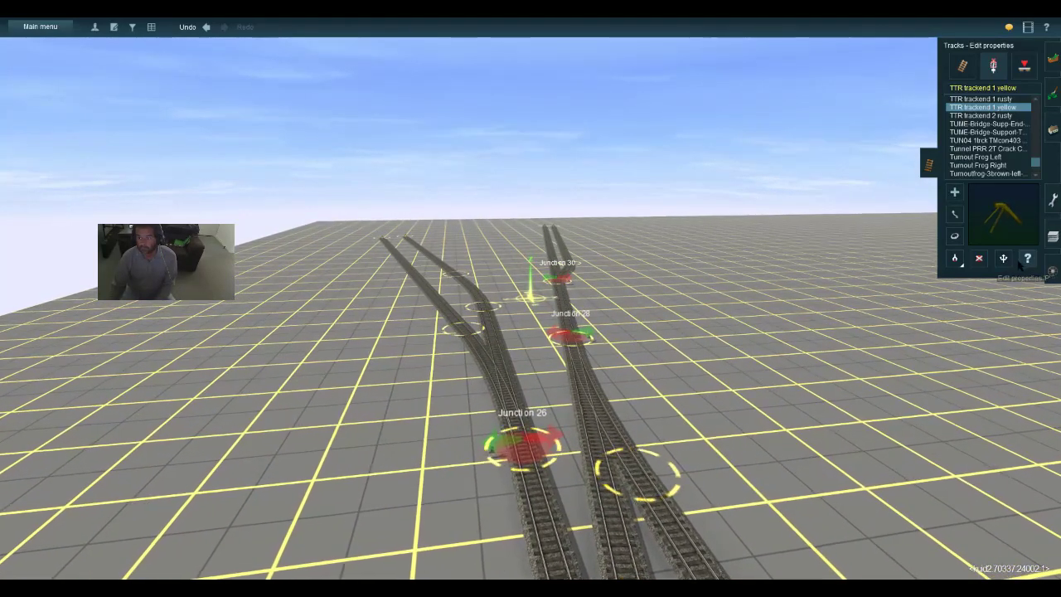
{"action": "left_click", "coordinate": [576, 337]}
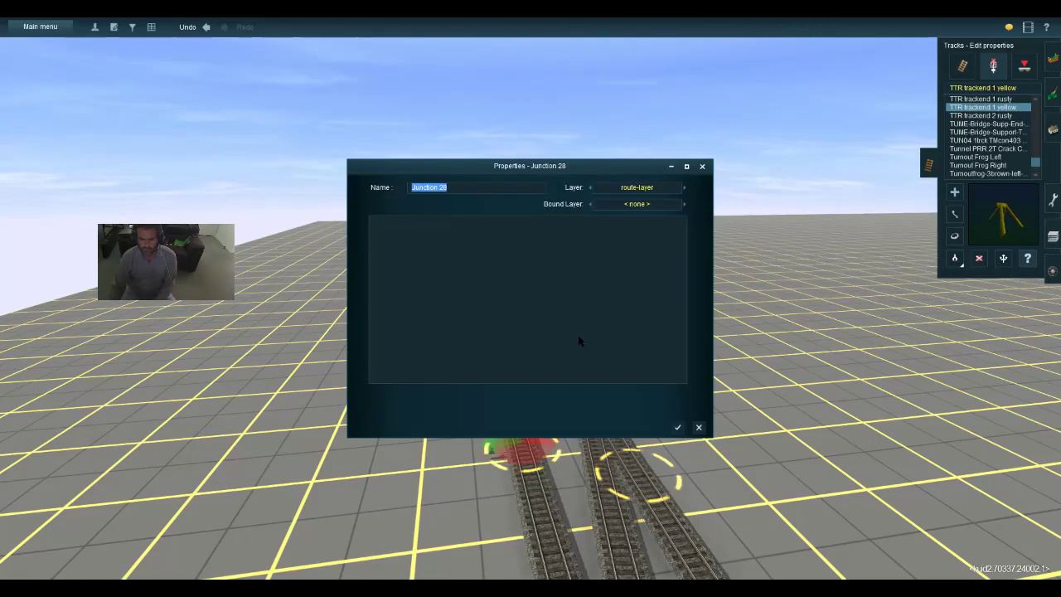
{"action": "left_click", "coordinate": [469, 191]}
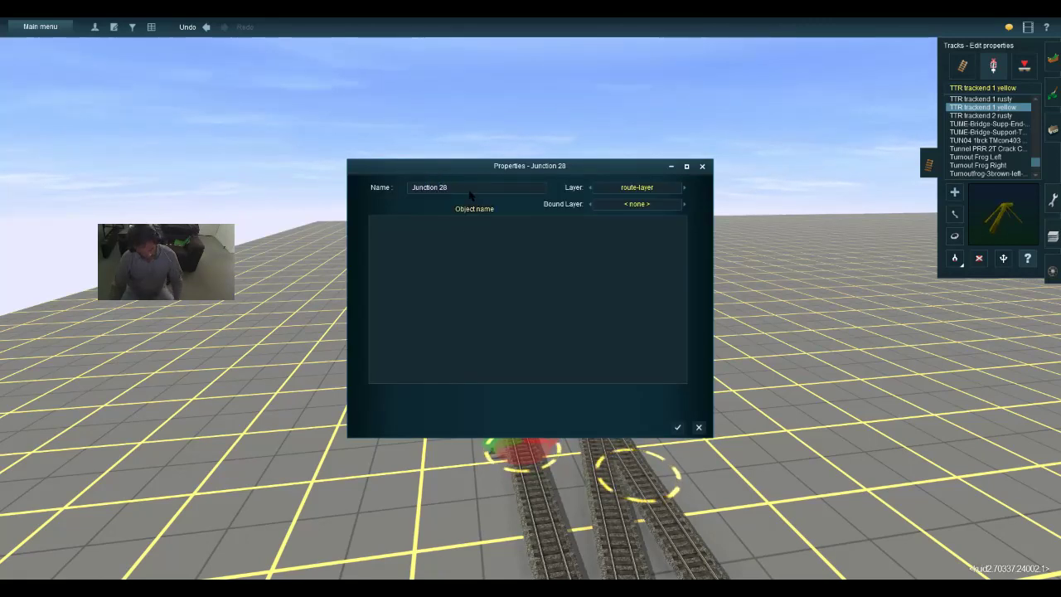
{"action": "type", "text": "rill"}
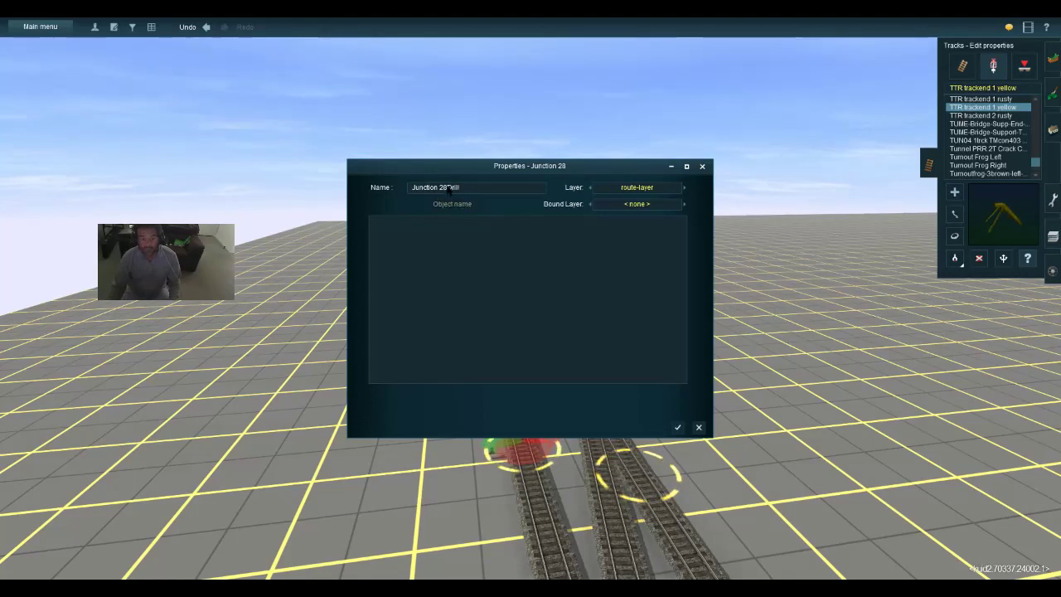
{"action": "left_click_drag", "start_coordinate": [448, 190], "coordinate": [397, 194]}
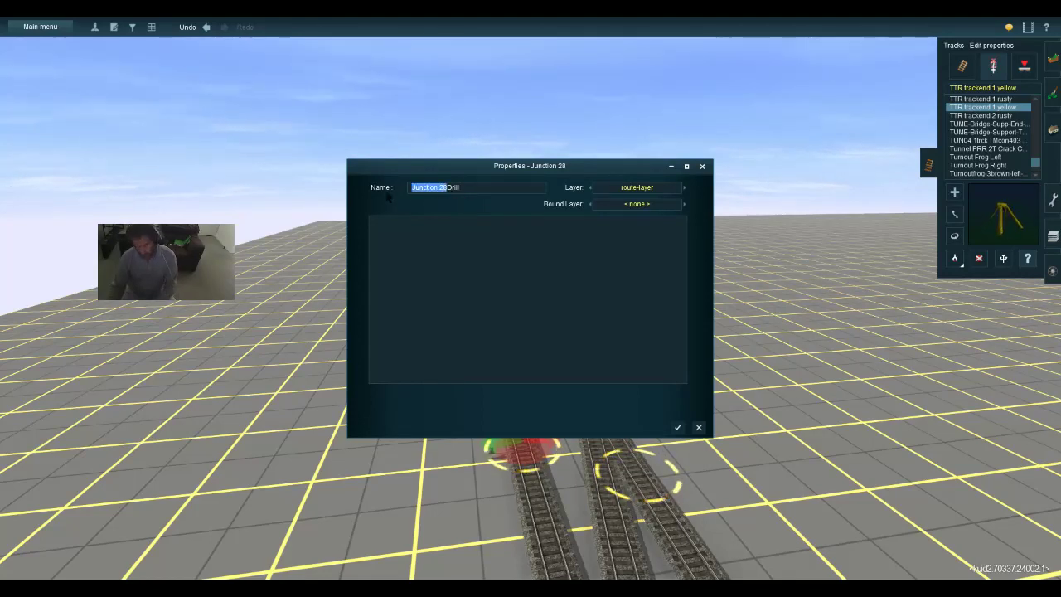
{"action": "key", "text": "BackSpace"}
{"action": "left_click", "coordinate": [677, 427]}
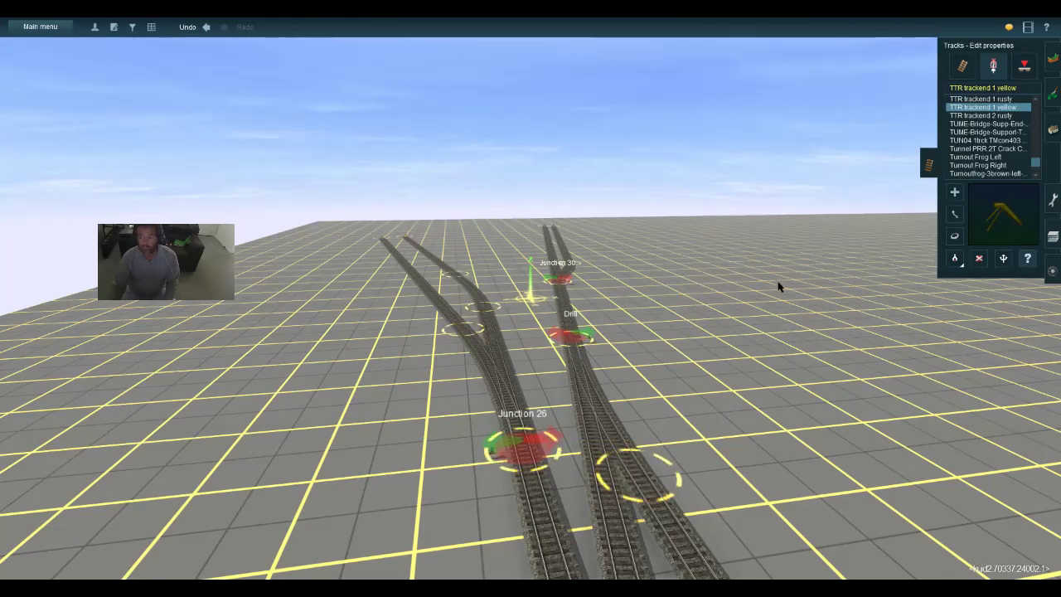
Rename Junction 30, where the parallel track leaves the outer branch, as Ladder
{"action": "left_click", "coordinate": [553, 282]}
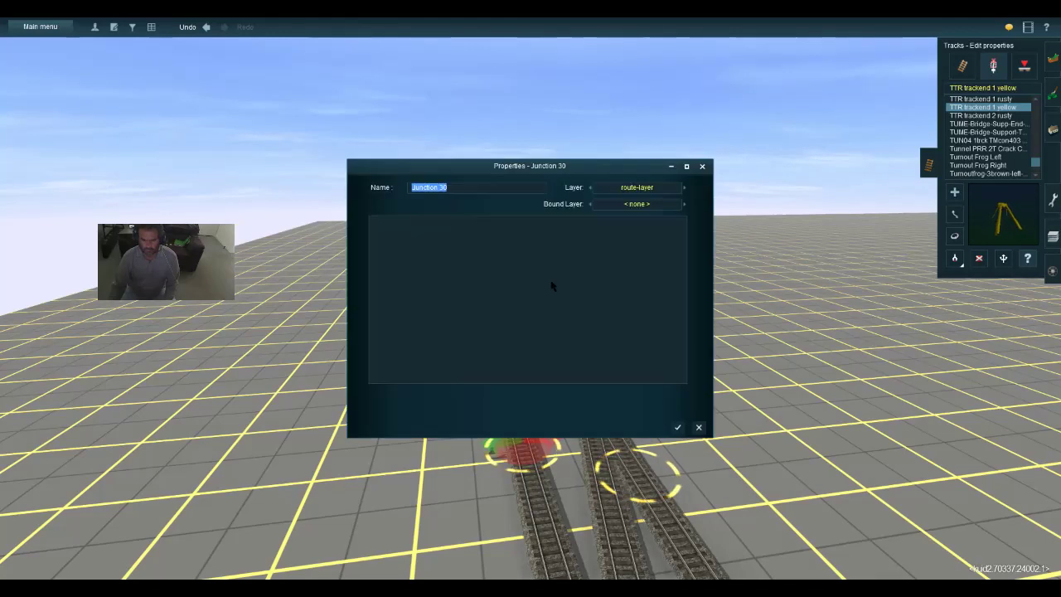
{"action": "left_click", "coordinate": [479, 198]}
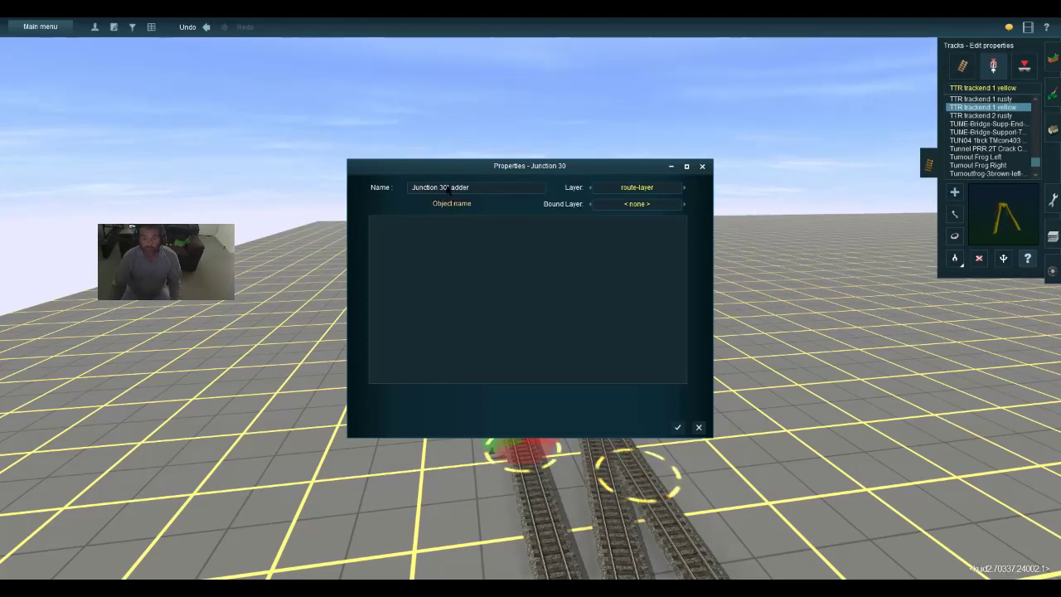
{"action": "left_click_drag", "start_coordinate": [446, 187], "coordinate": [407, 191]}
{"action": "key", "text": "BackSpace"}
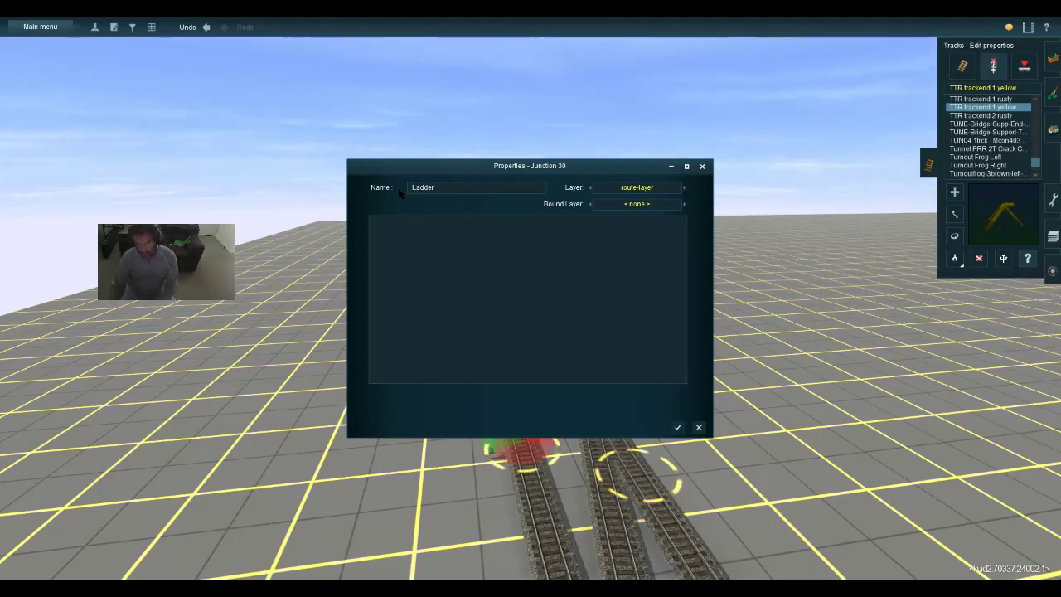
{"action": "left_click", "coordinate": [676, 428]}
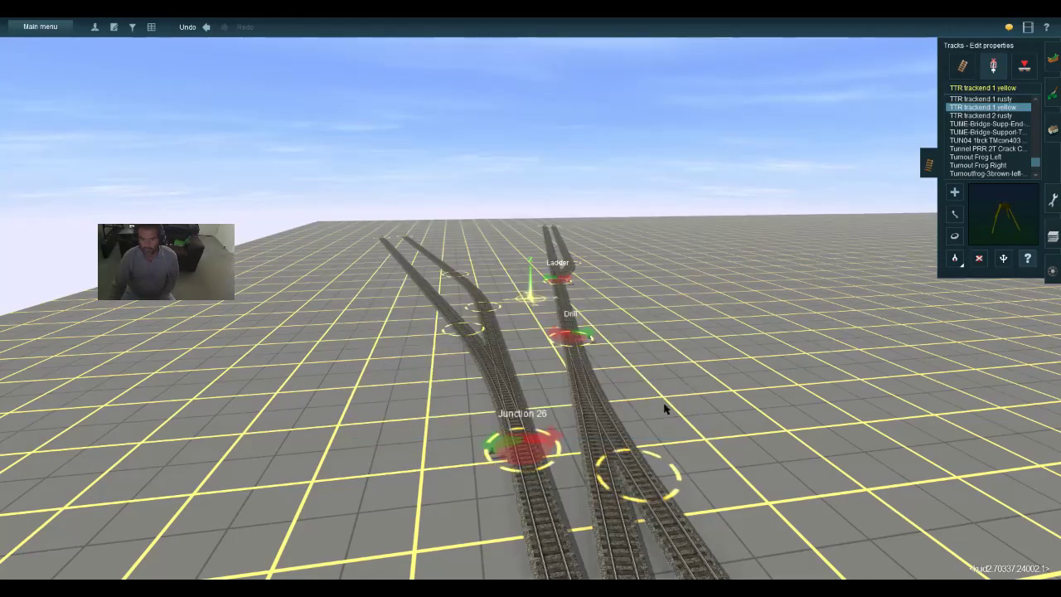
Place a track marker on the straight track beside the main curve, a short distance before its yellow buffer
{"action": "scroll", "coordinate": [655, 413], "scroll_direction": "down", "scroll_amount": 3}
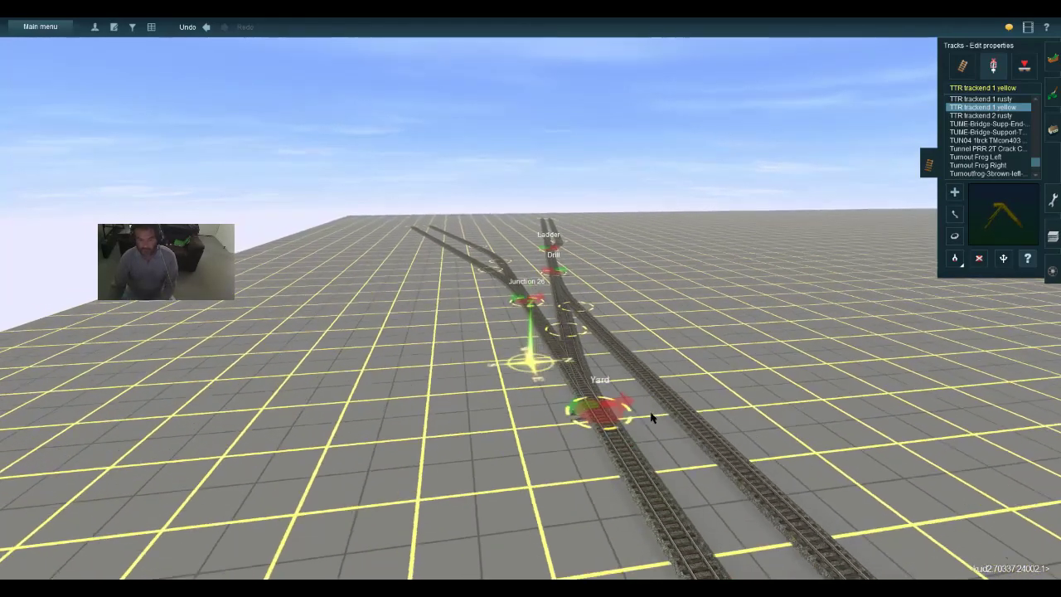
{"action": "key", "text": "Down"}
{"action": "key", "text": "Right"}
{"action": "key", "text": "Up"}
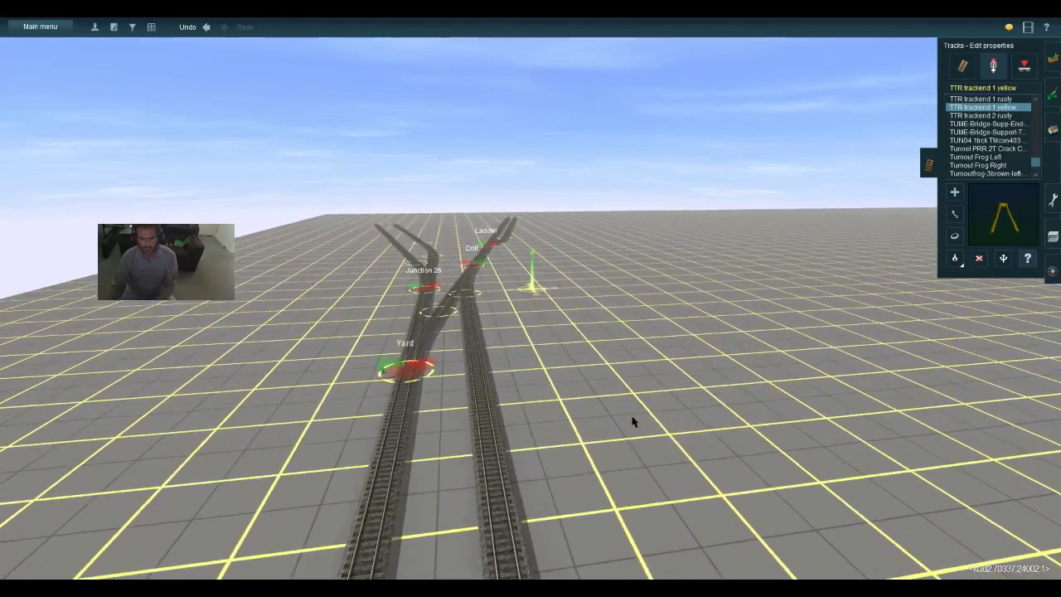
{"action": "key", "text": "Left"}
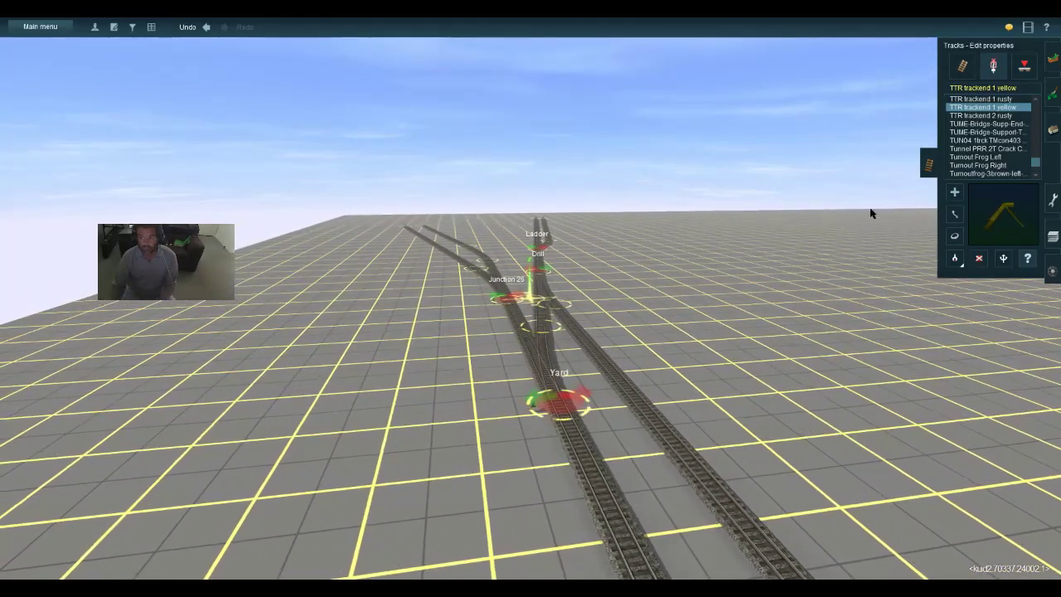
{"action": "left_click", "coordinate": [1024, 66]}
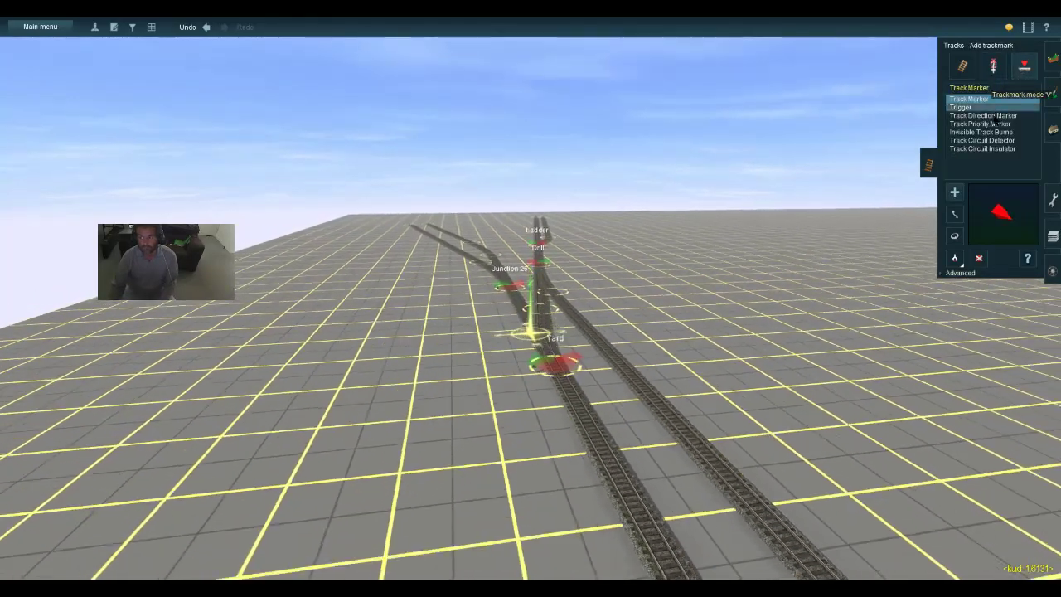
{"action": "key", "text": "Down"}
{"action": "right_click", "coordinate": [841, 419]}
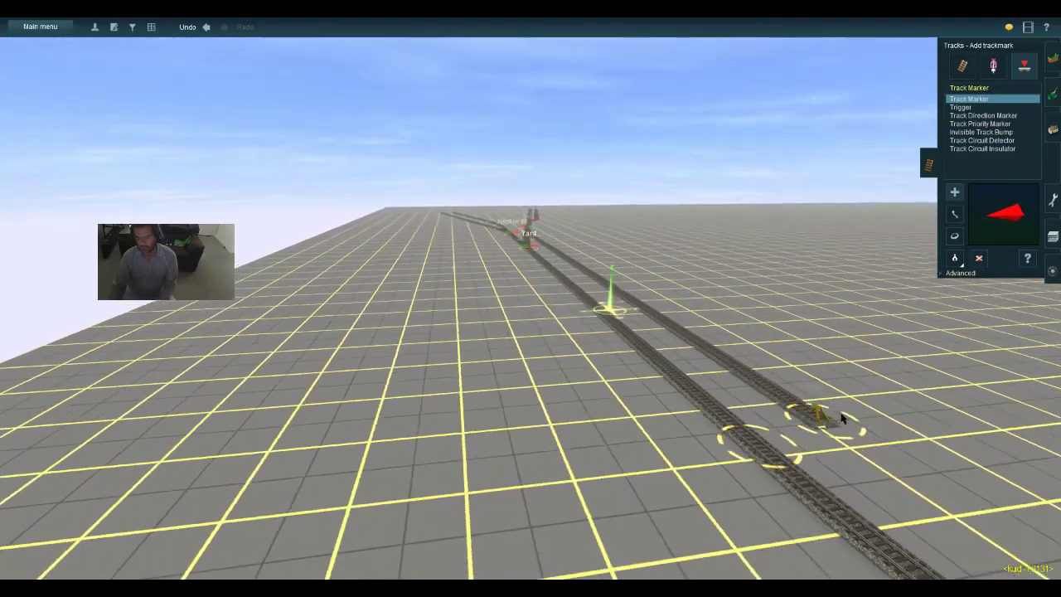
{"action": "key", "text": "Up"}
{"action": "left_click", "coordinate": [615, 451]}
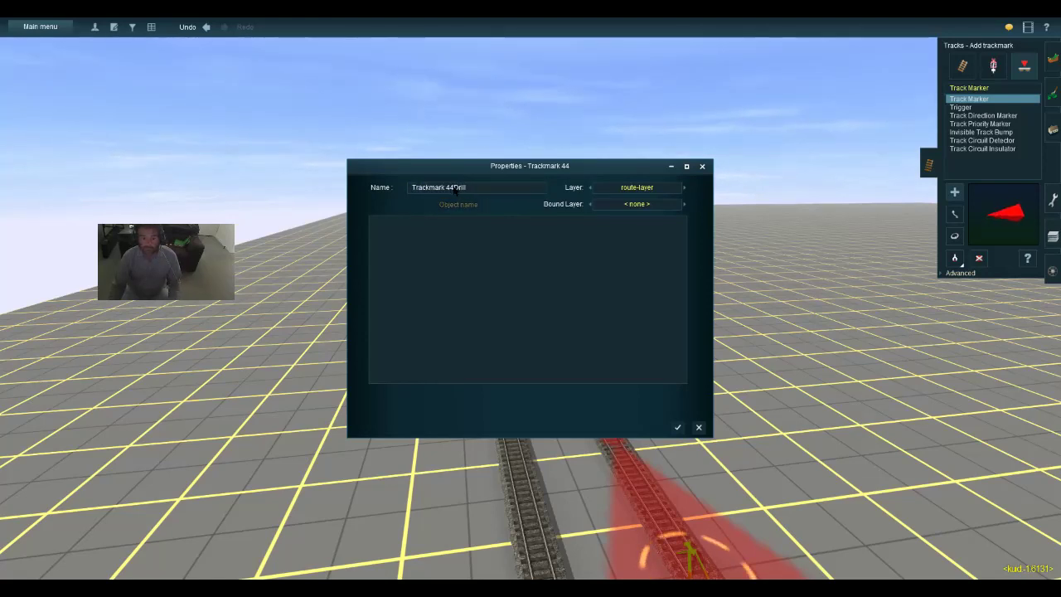
Name the new track marker "Drill: stg" and set its trigger radius to 12 m
{"action": "left_click_drag", "start_coordinate": [455, 188], "coordinate": [369, 201]}
{"action": "key", "text": "BackSpace"}
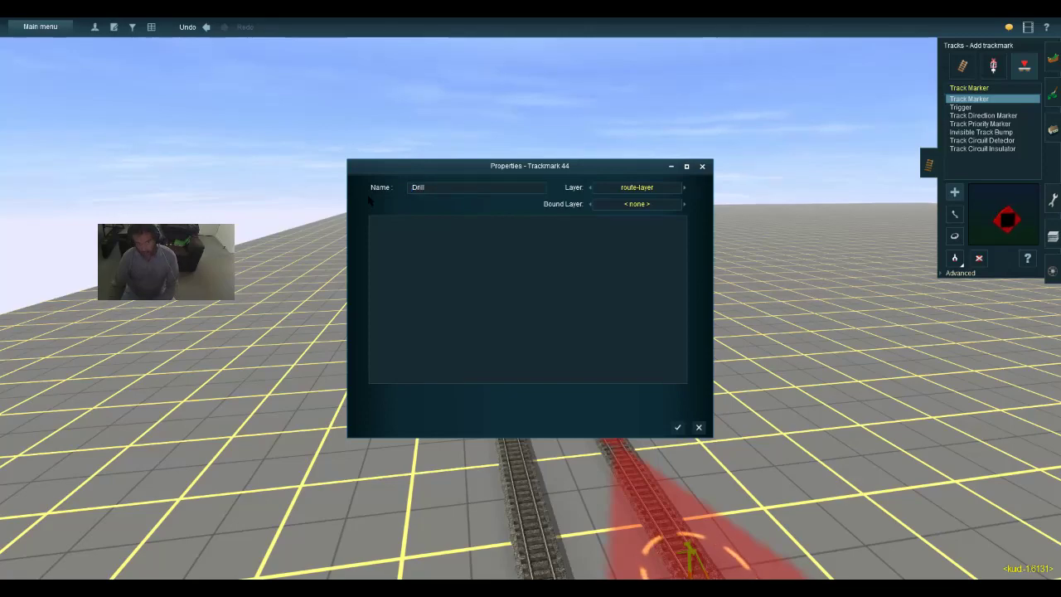
{"action": "left_click", "coordinate": [677, 429]}
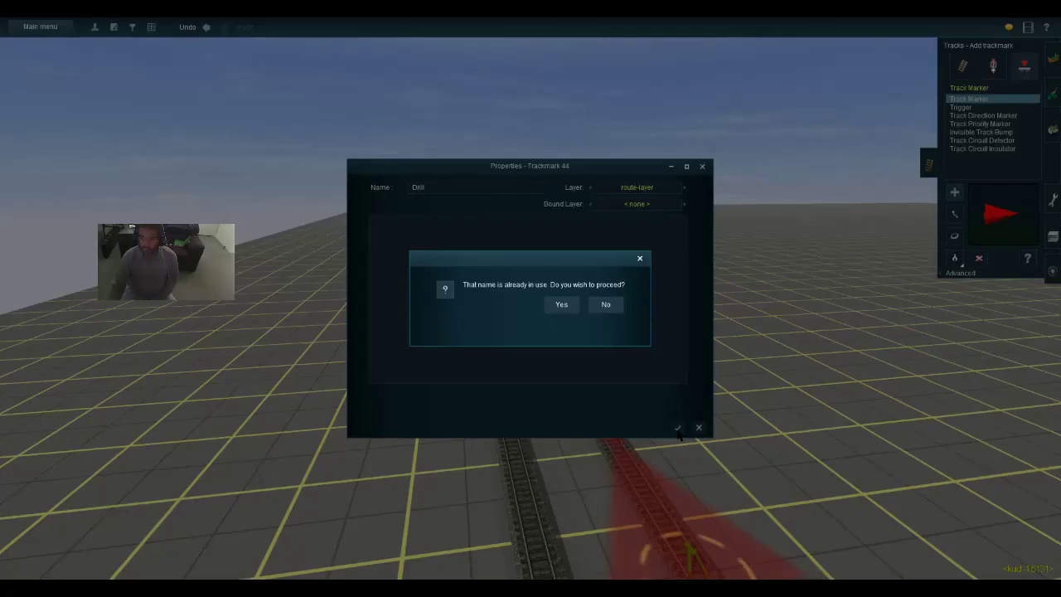
{"action": "left_click", "coordinate": [598, 305]}
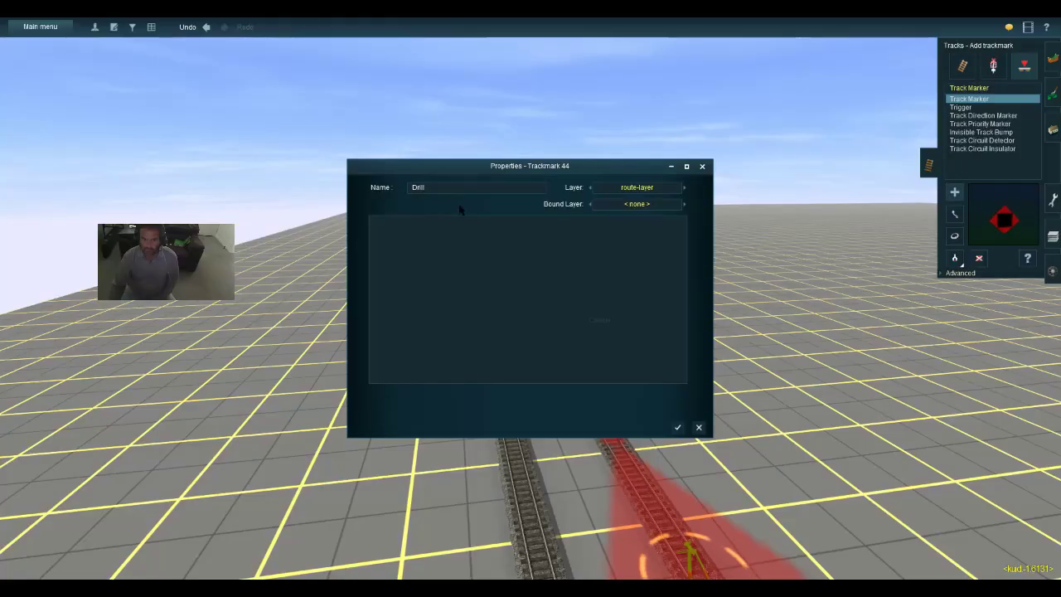
{"action": "type", "text": "l"}
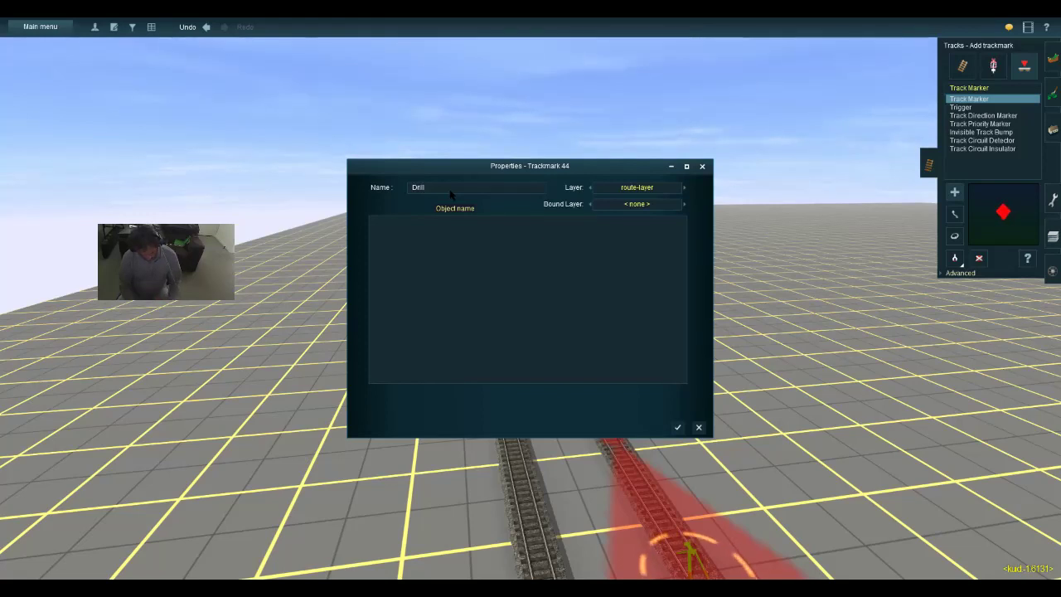
{"action": "type", "text": ": "}
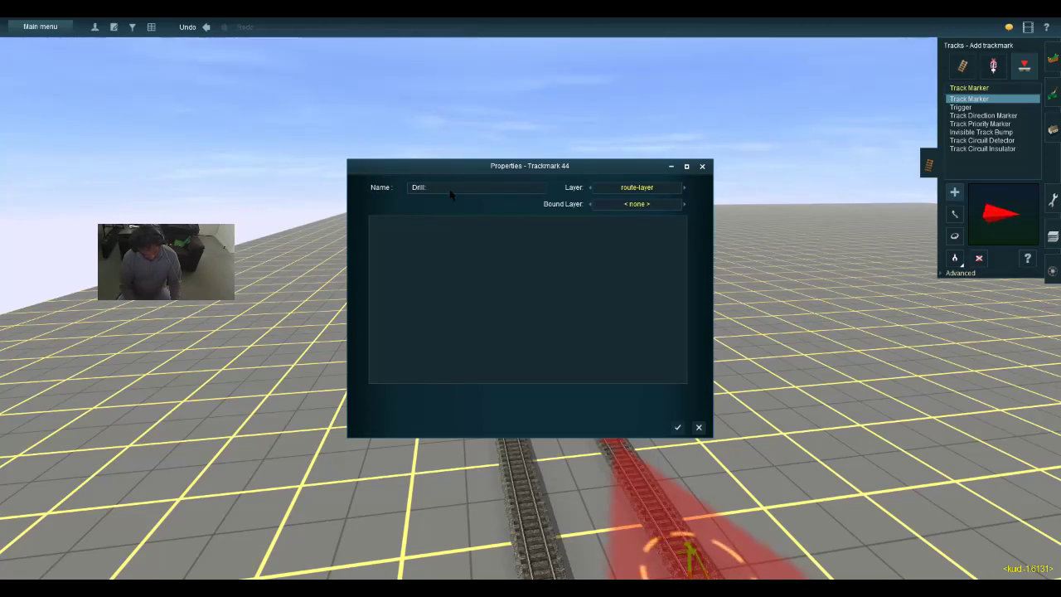
{"action": "type", "text": "st"}
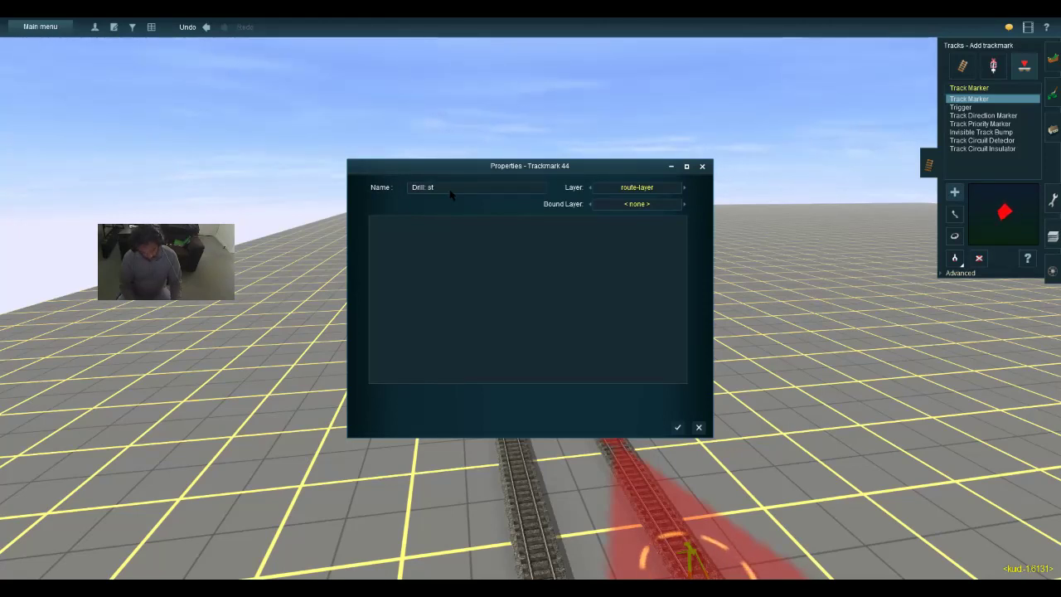
{"action": "type", "text": "g"}
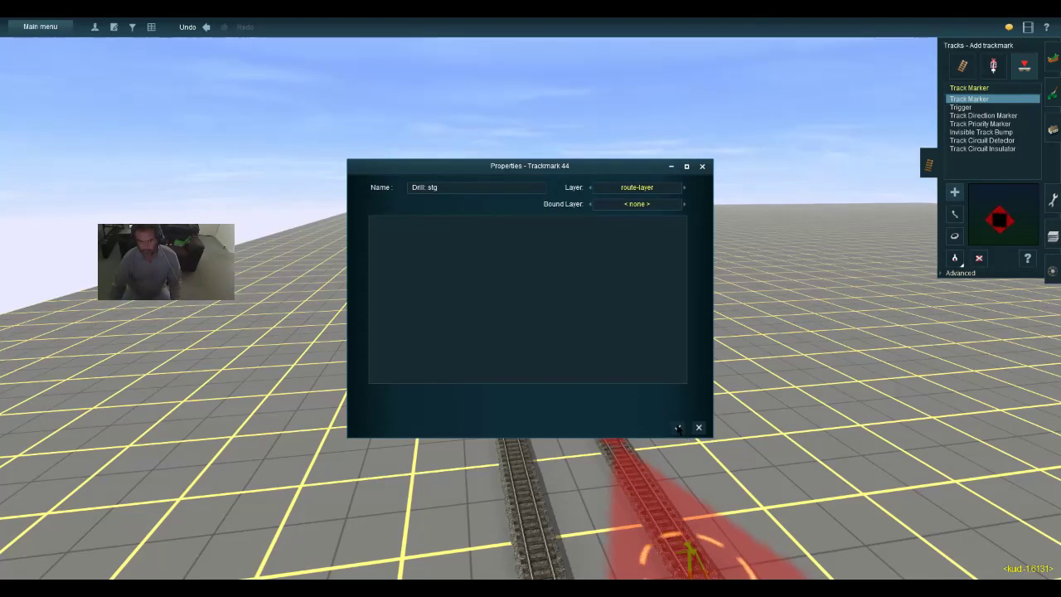
{"action": "left_click", "coordinate": [678, 428]}
{"action": "left_click", "coordinate": [958, 273]}
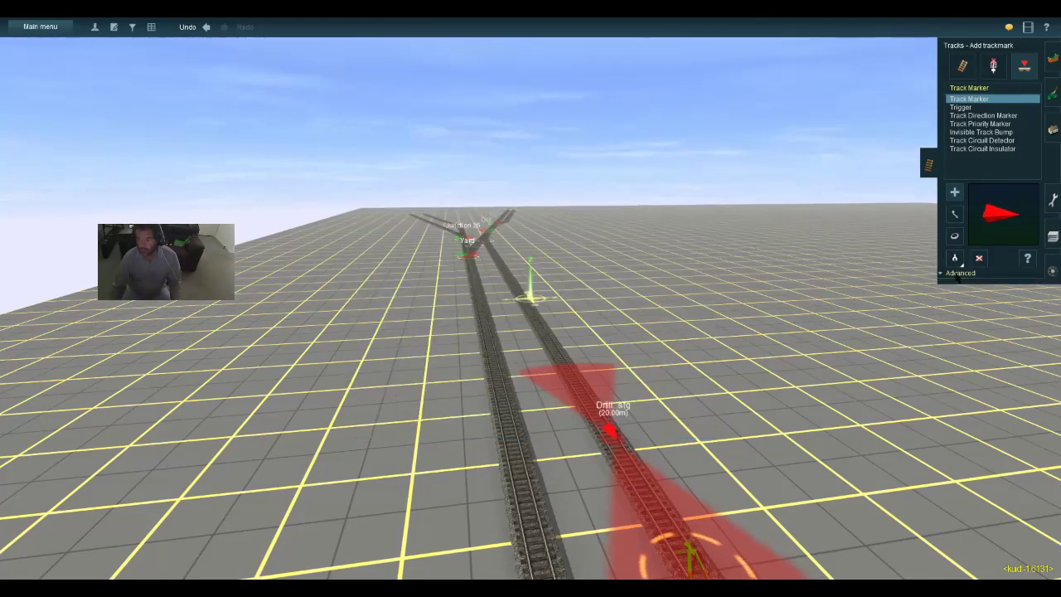
{"action": "left_click", "coordinate": [609, 438]}
Place a track marker near the buffer of the left-hand track beyond the Ladder junction and name it "stg :A"
{"action": "key", "text": "Left"}
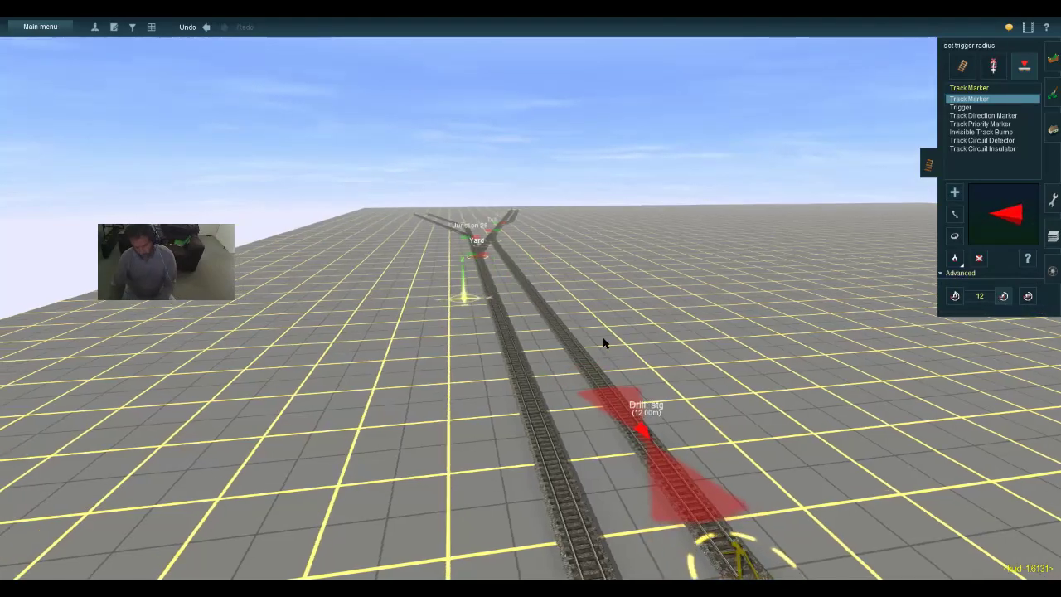
{"action": "key", "text": "Up"}
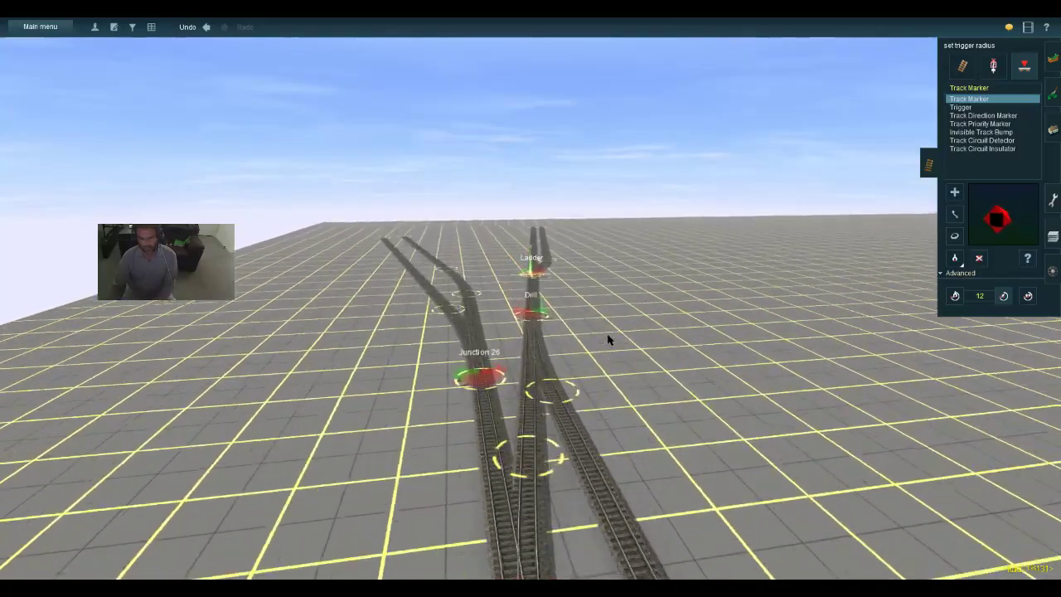
{"action": "key", "text": "Up"}
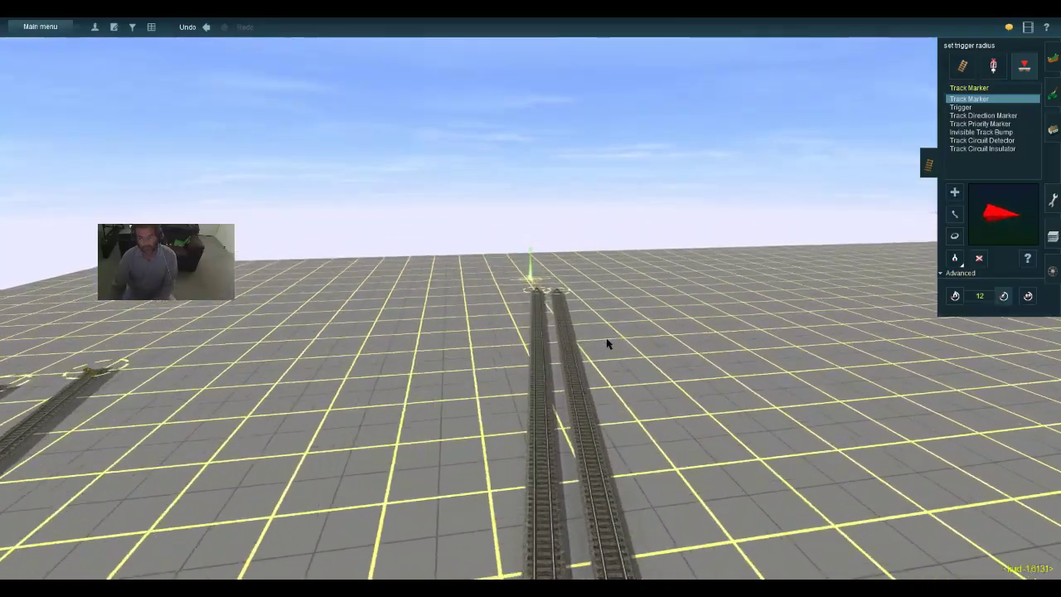
{"action": "key", "text": "Up"}
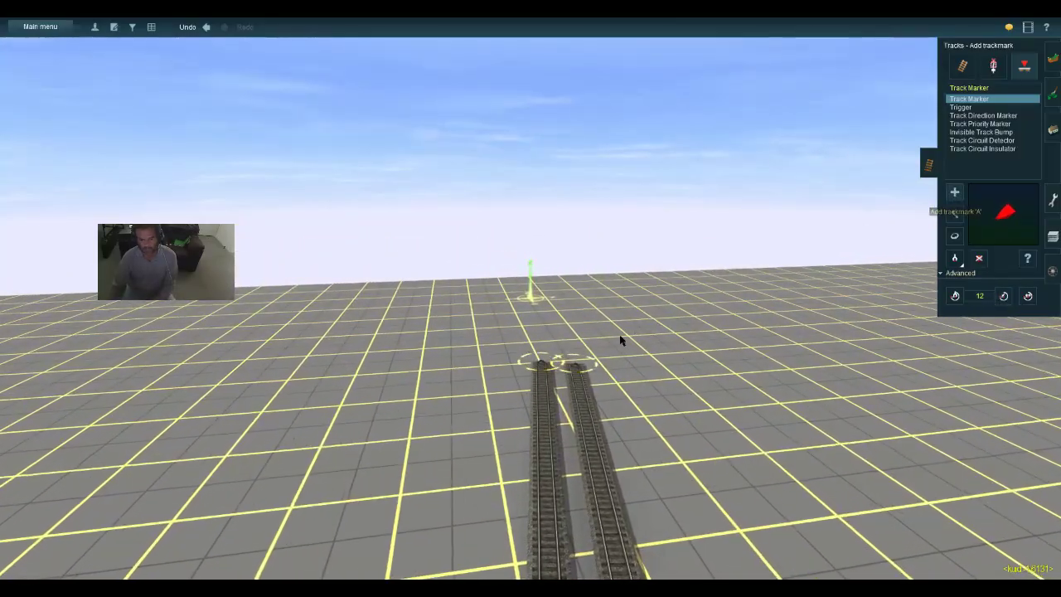
{"action": "left_click", "coordinate": [549, 398]}
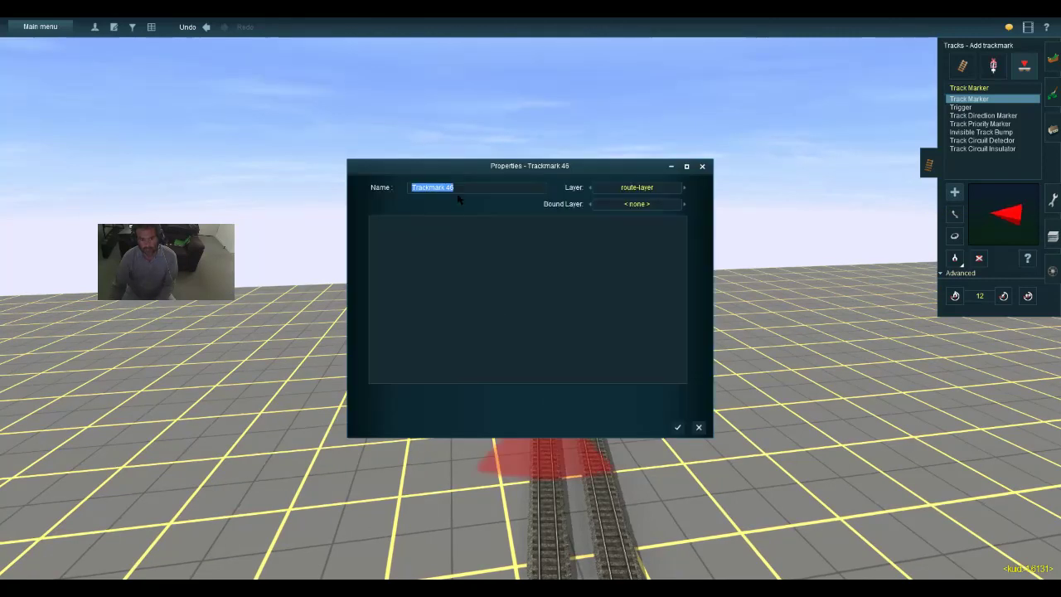
{"action": "key", "text": "BackSpace"}
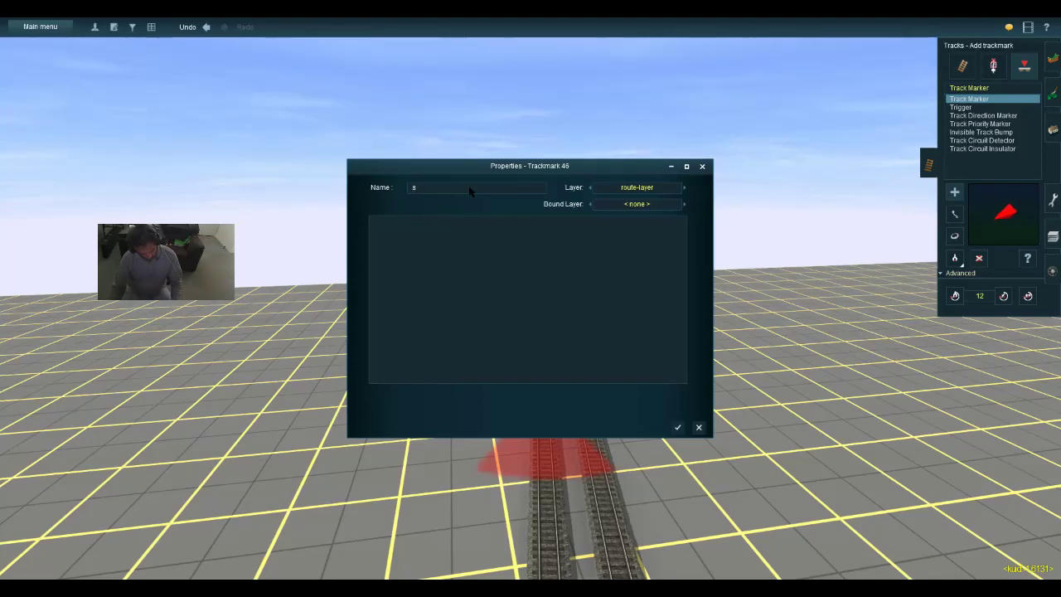
{"action": "type", "text": "stg :"}
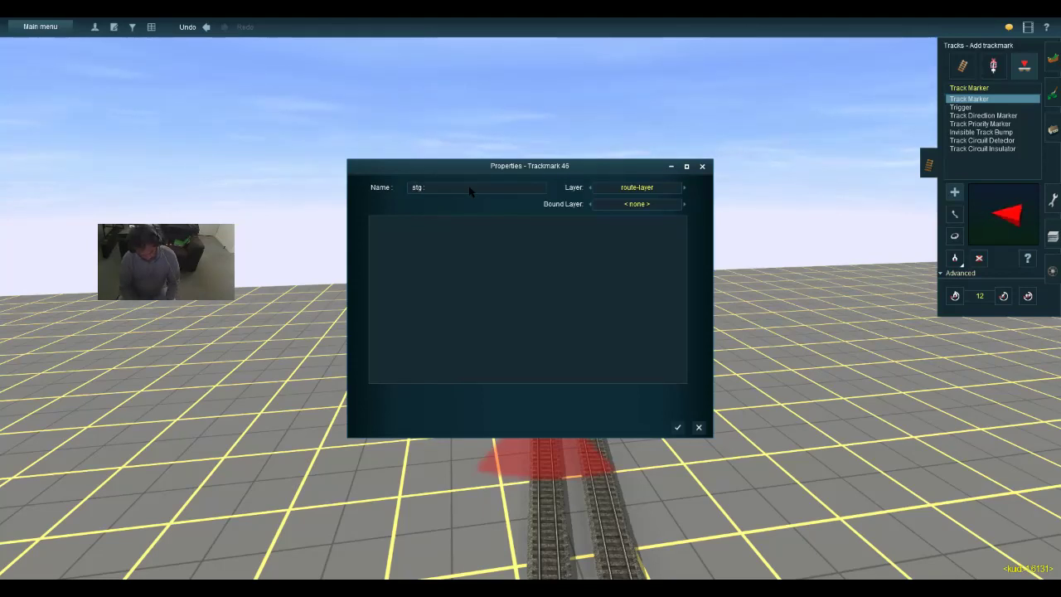
{"action": "type", "text": "A"}
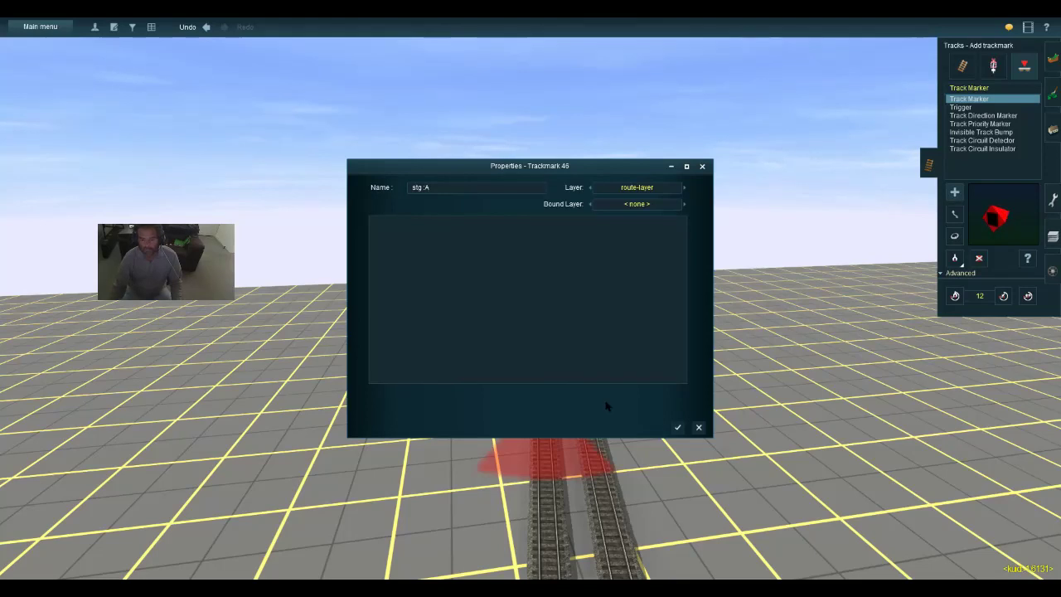
{"action": "left_click", "coordinate": [677, 426]}
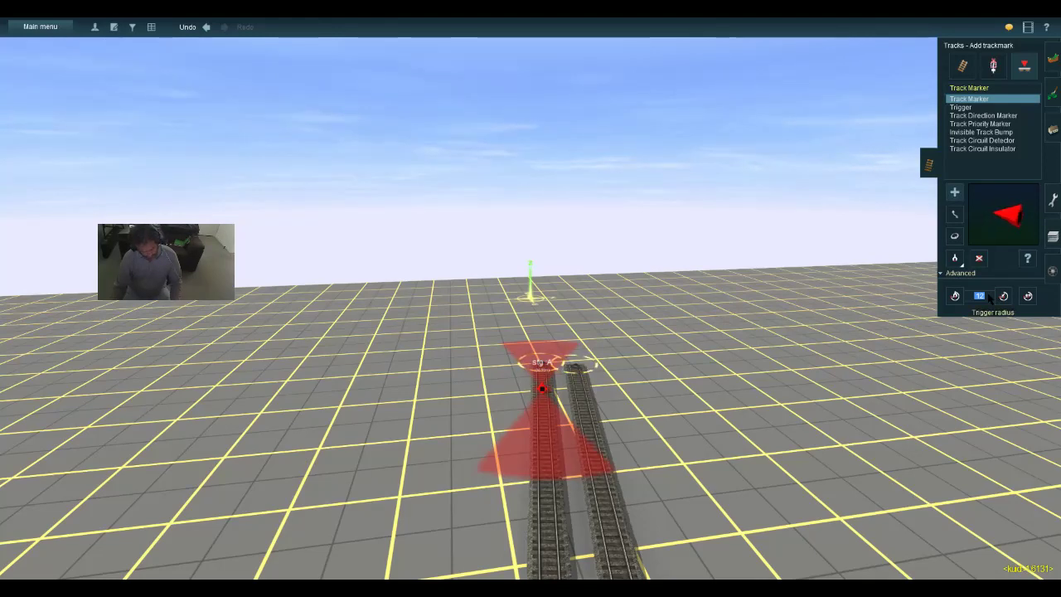
Set the trigger radius of marker stg :A to 6 m and move it back along its track, away from the buffer
{"action": "type", "text": "6"}
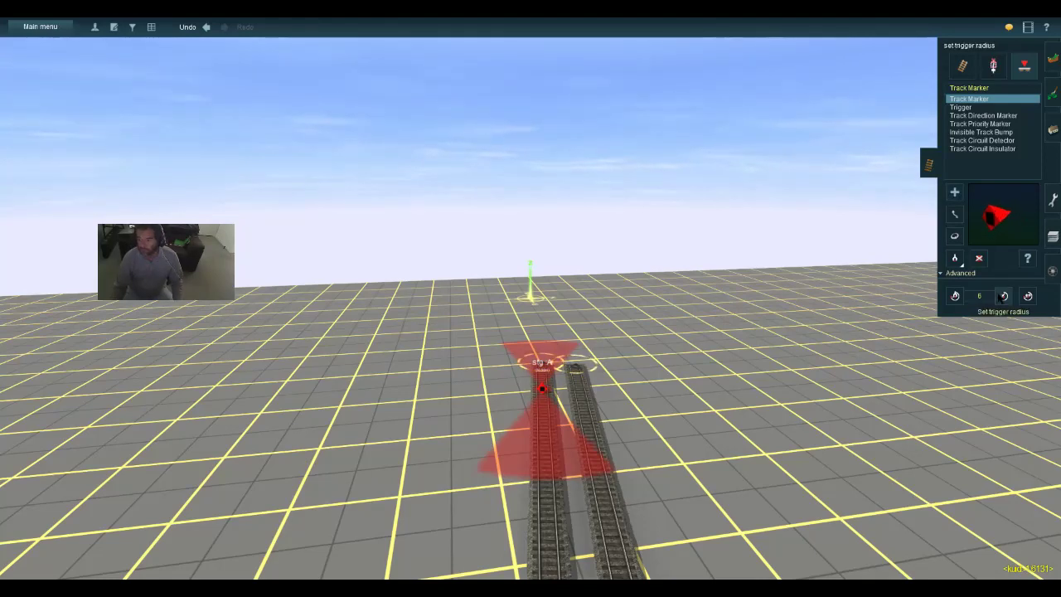
{"action": "left_click", "coordinate": [542, 390]}
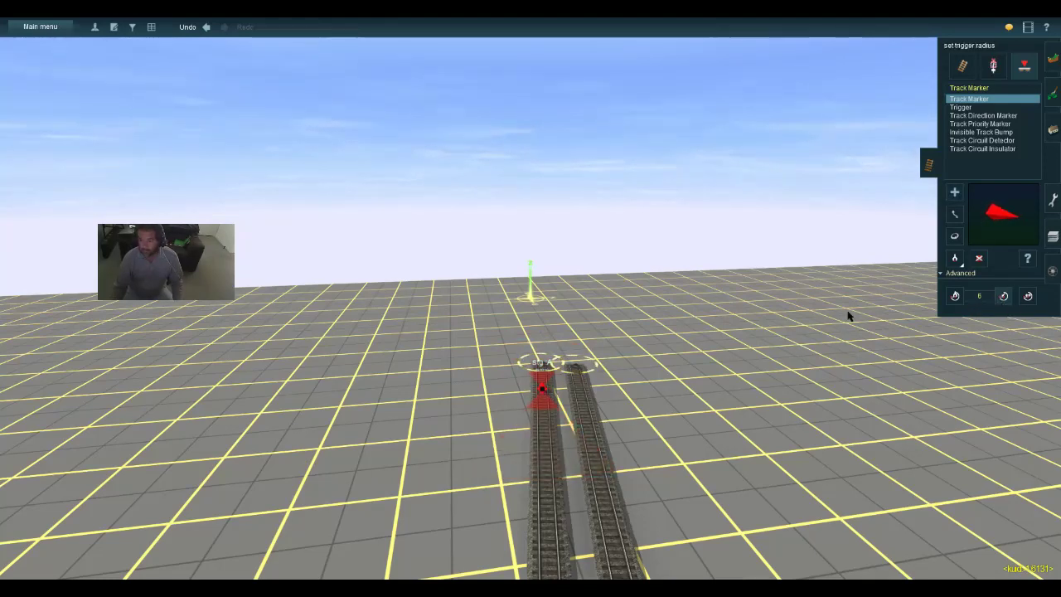
{"action": "left_click", "coordinate": [954, 214]}
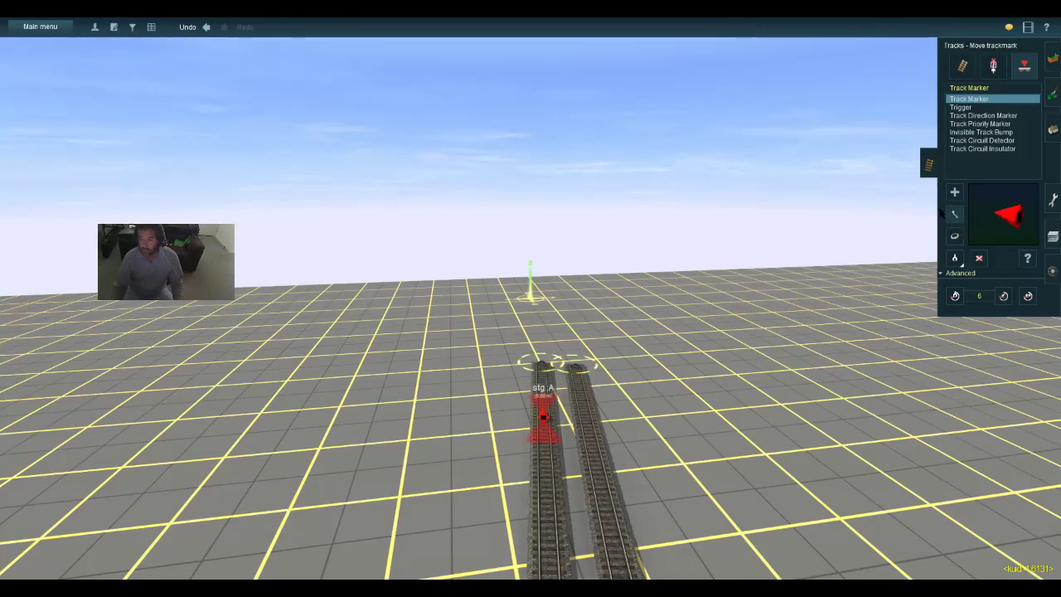
Place a track marker beside stg :A on the adjacent parallel track, named "stg :B", with a 6 m trigger radius
{"action": "left_click", "coordinate": [590, 429]}
{"action": "left_click_drag", "start_coordinate": [454, 189], "coordinate": [425, 197]}
{"action": "key", "text": "BackSpace"}
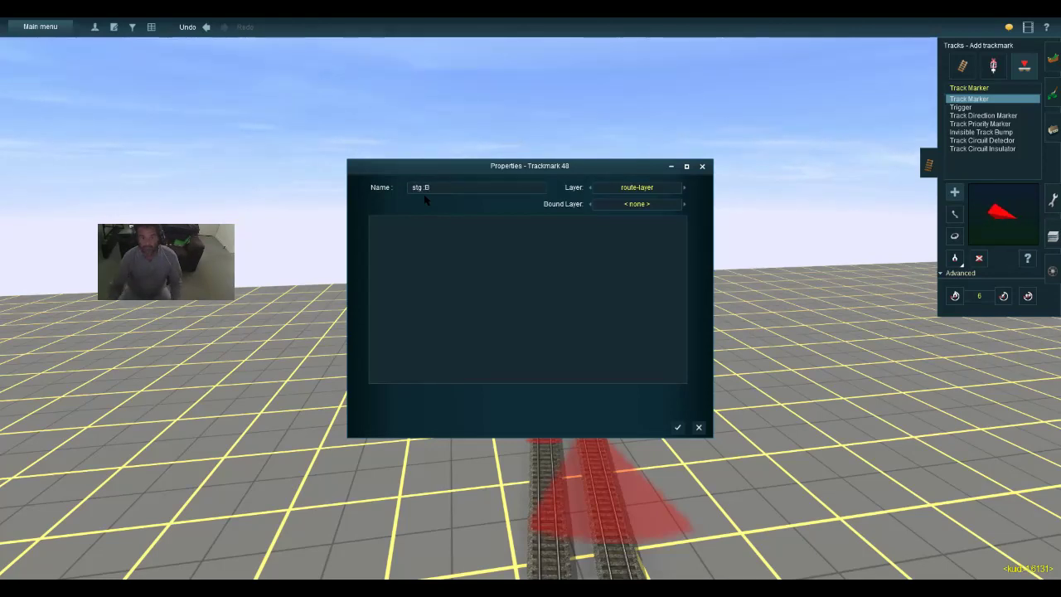
{"action": "left_click", "coordinate": [678, 428]}
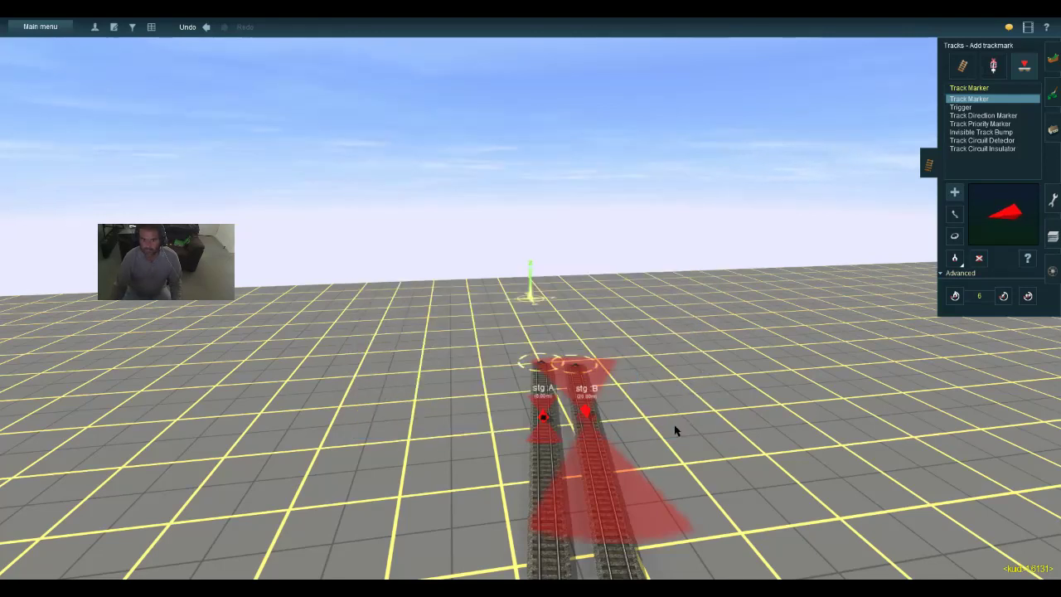
{"action": "left_click", "coordinate": [1003, 297]}
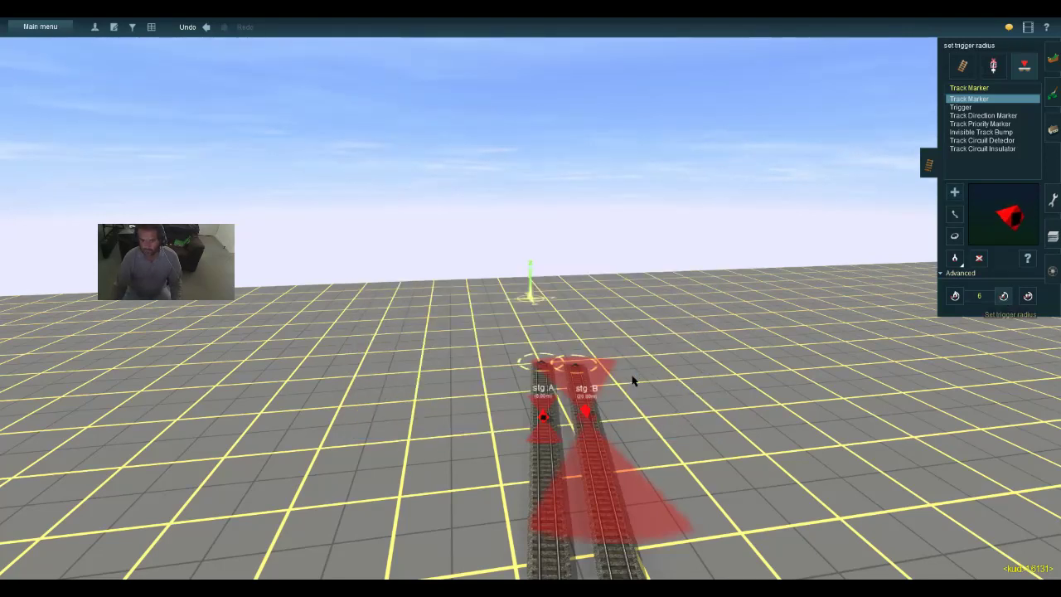
{"action": "left_click", "coordinate": [587, 417]}
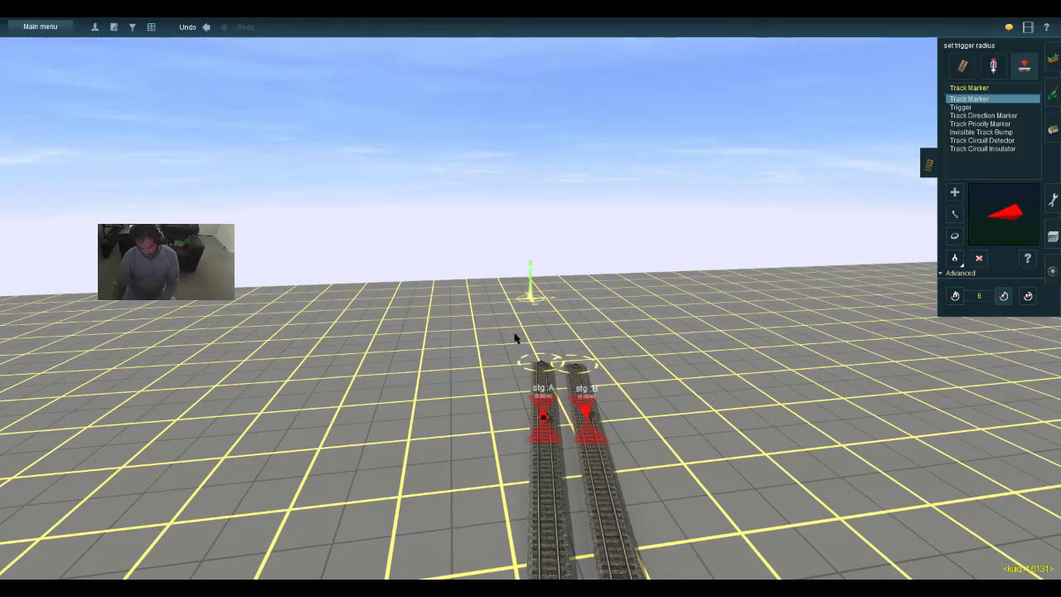
Look over the layout from the ladder tracks back past the Yard junction to the main curve
{"action": "key", "text": "Right"}
{"action": "key", "text": "w"}
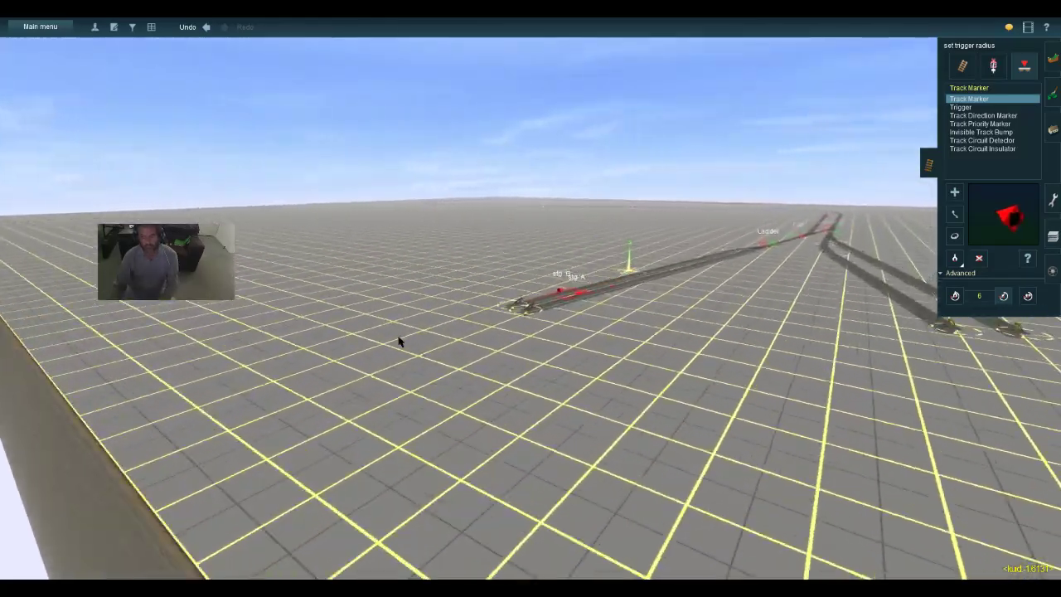
{"action": "key", "text": "w"}
{"action": "key", "text": "d"}
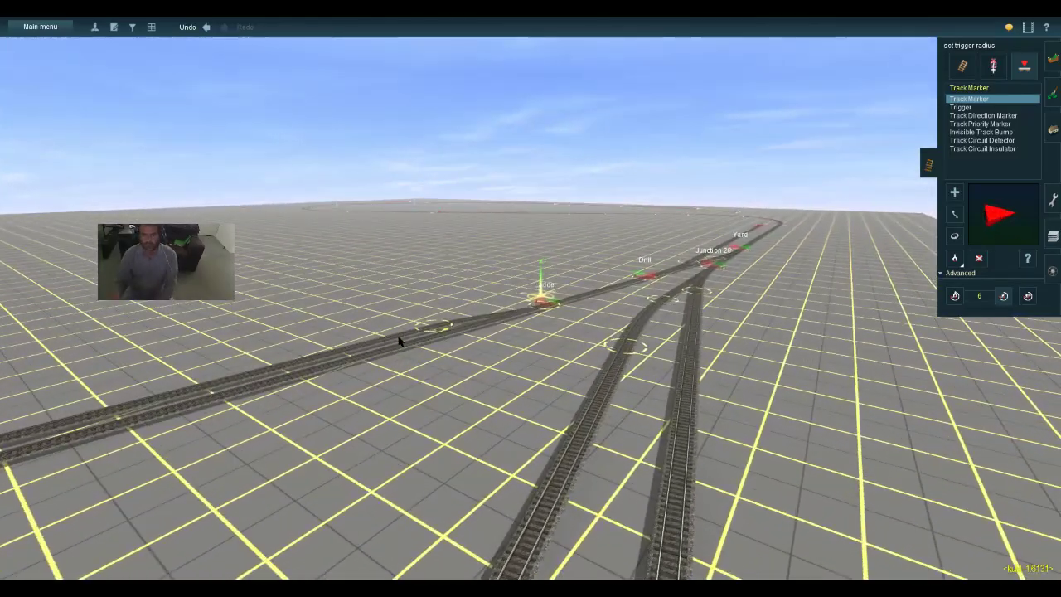
{"action": "key", "text": "w"}
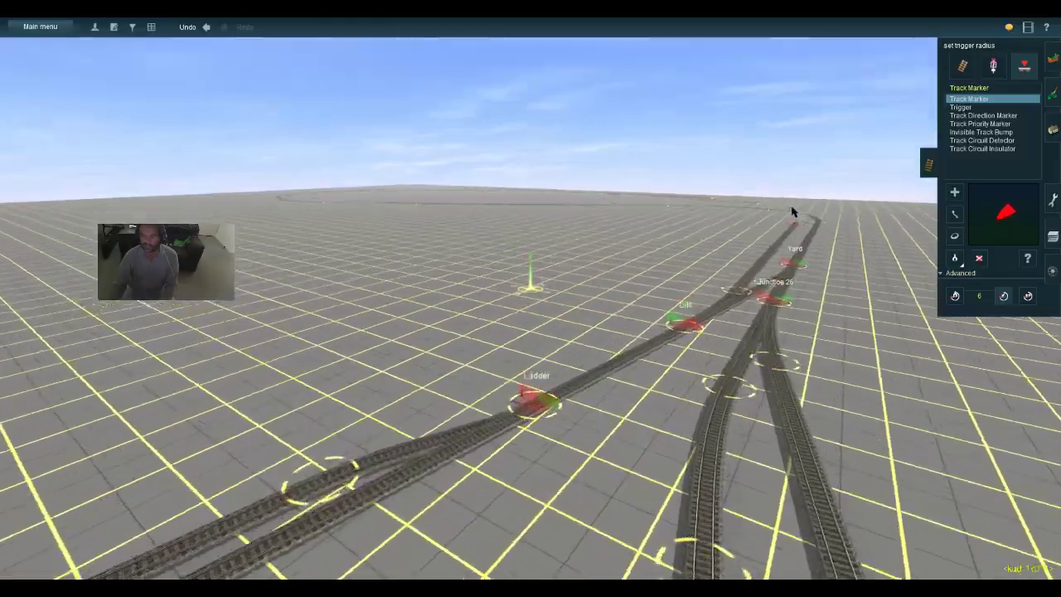
{"action": "right_click_drag", "start_coordinate": [790, 210], "coordinate": [791, 212]}
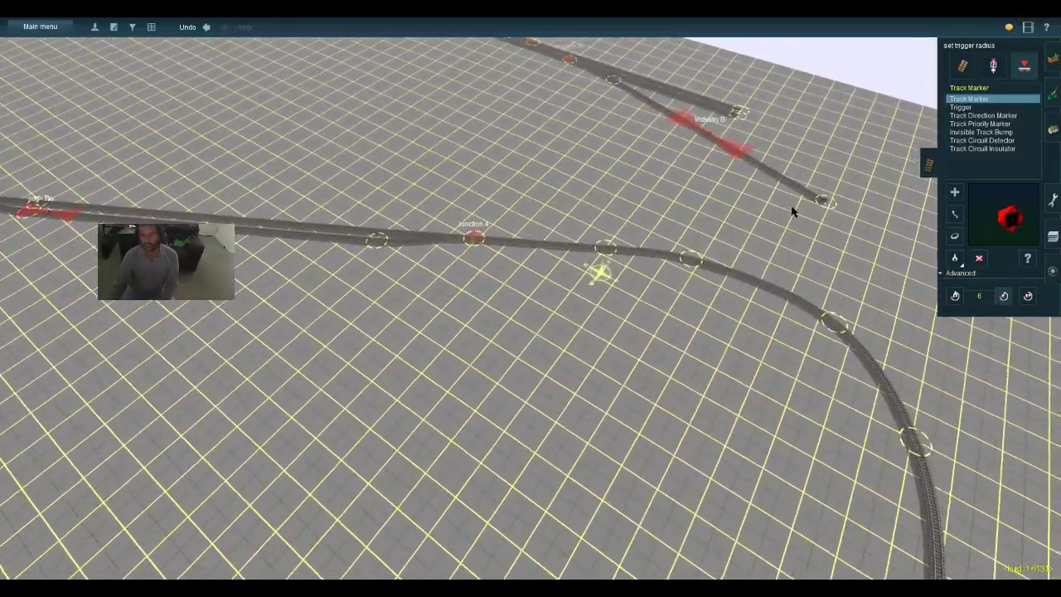
{"action": "key", "text": "s"}
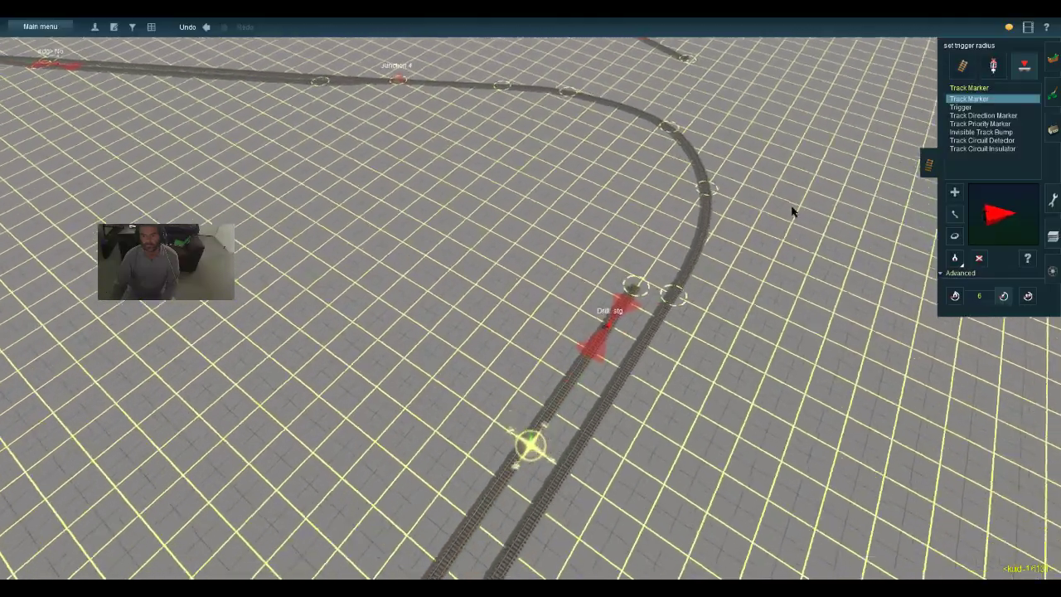
Place a track marker on the left-hand of the two buffered tracks beyond Junction 26 and name it "Industry :C"
{"action": "key", "text": "Left"}
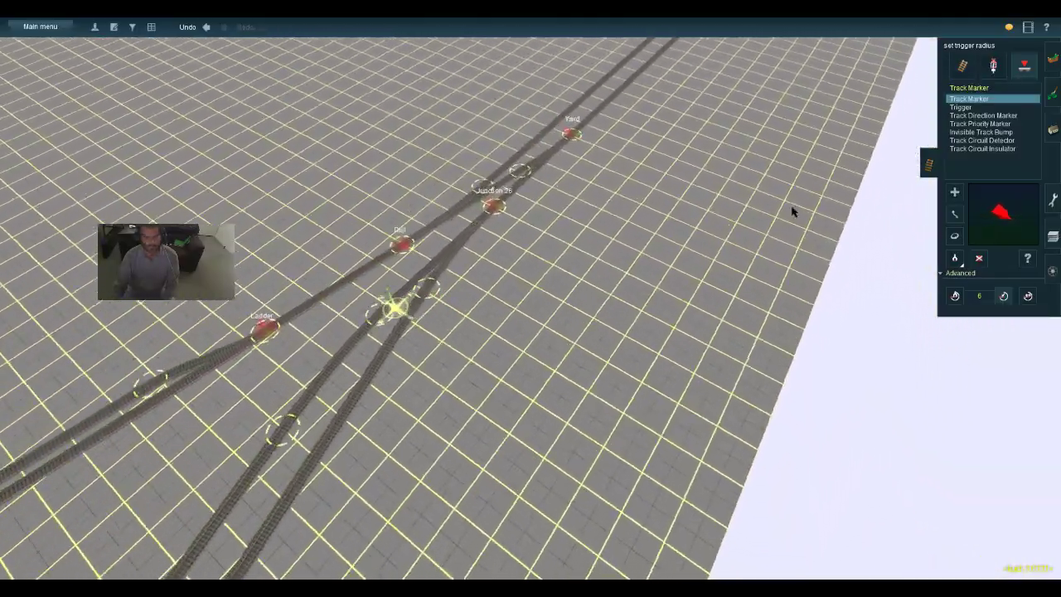
{"action": "key", "text": "Down"}
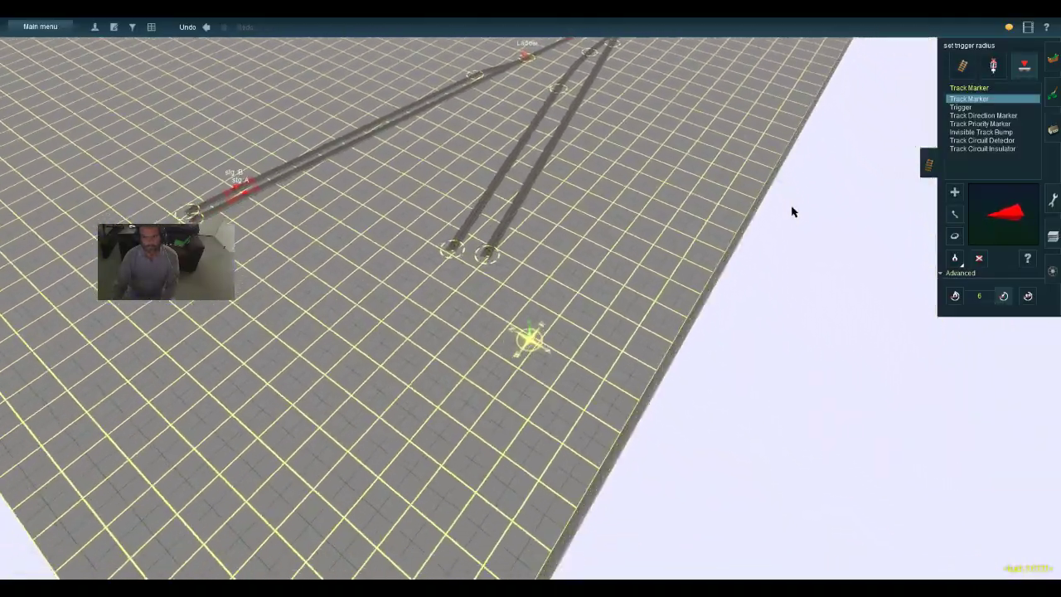
{"action": "key", "text": "Up"}
{"action": "scroll", "coordinate": [791, 212], "scroll_direction": "up", "scroll_amount": 3}
{"action": "key", "text": "Down"}
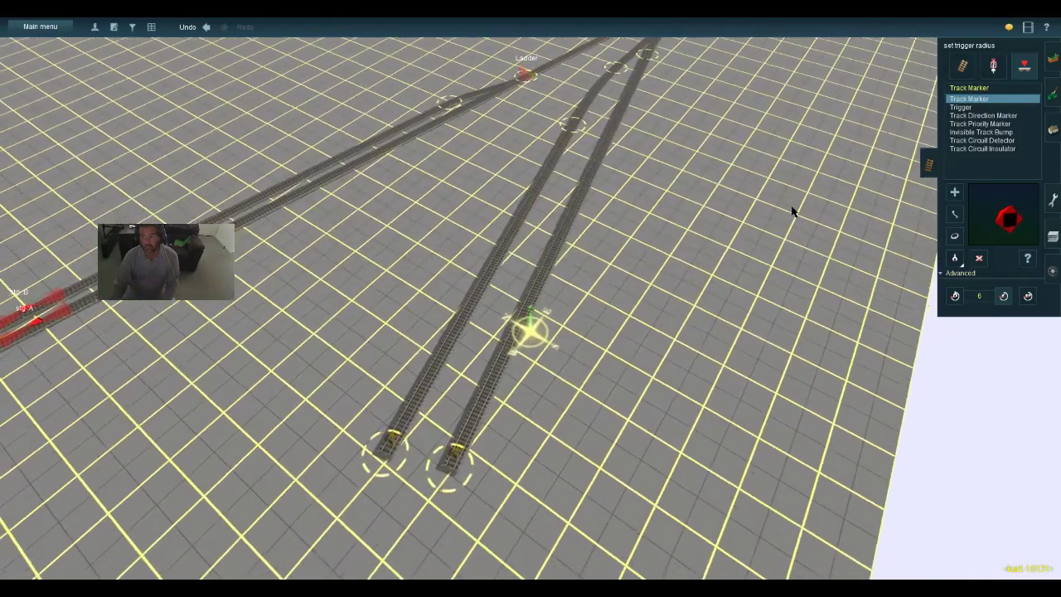
{"action": "right_click_drag", "start_coordinate": [791, 212], "coordinate": [791, 212]}
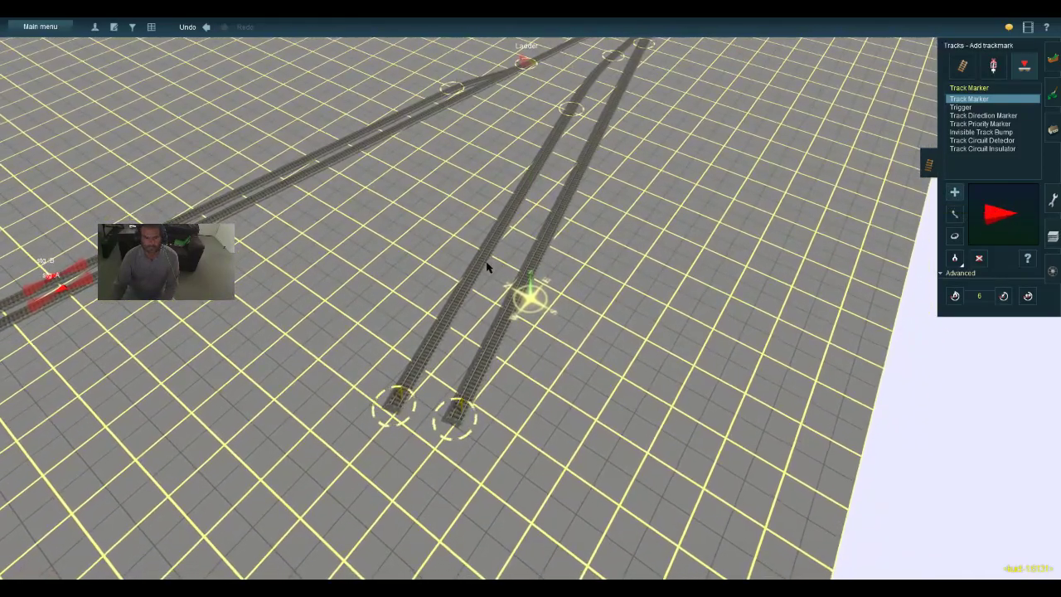
{"action": "left_click", "coordinate": [485, 266]}
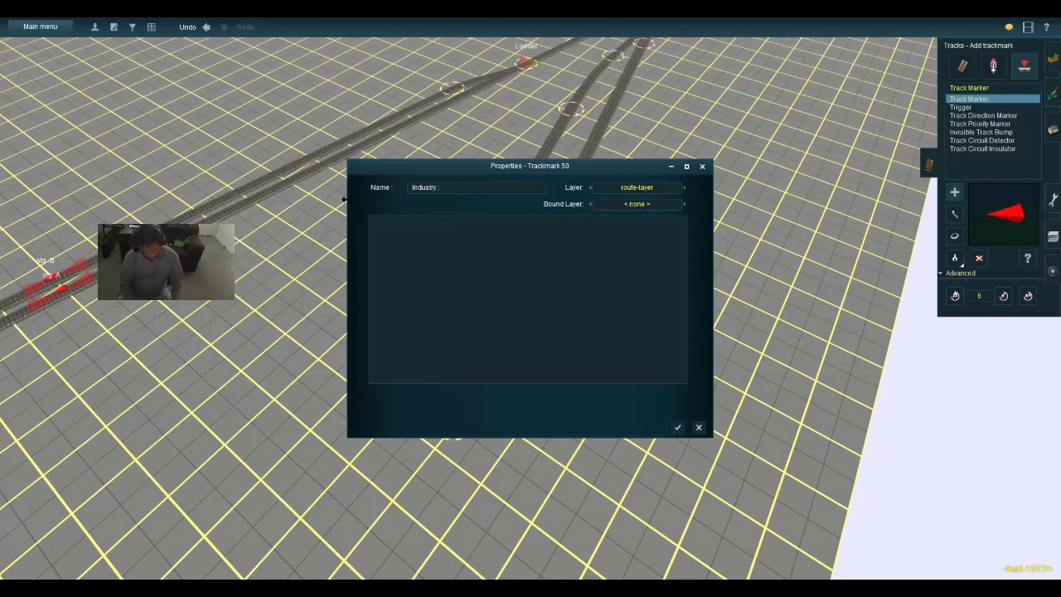
{"action": "left_click", "coordinate": [677, 428]}
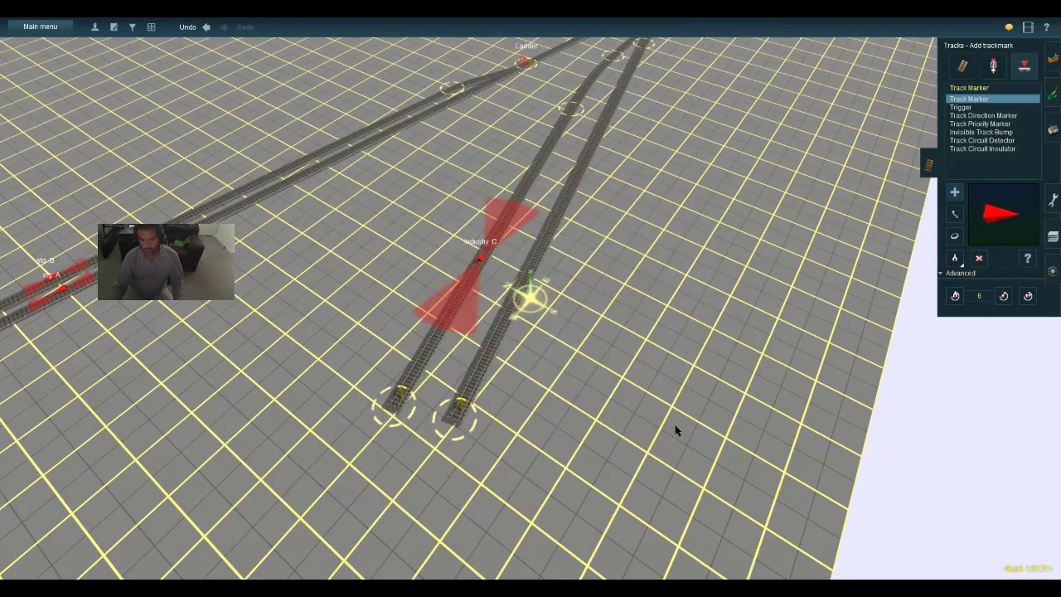
Place a track marker named "Team" on the buffered track beside Industry :C and set its trigger radius to 12 m
{"action": "left_click", "coordinate": [955, 238]}
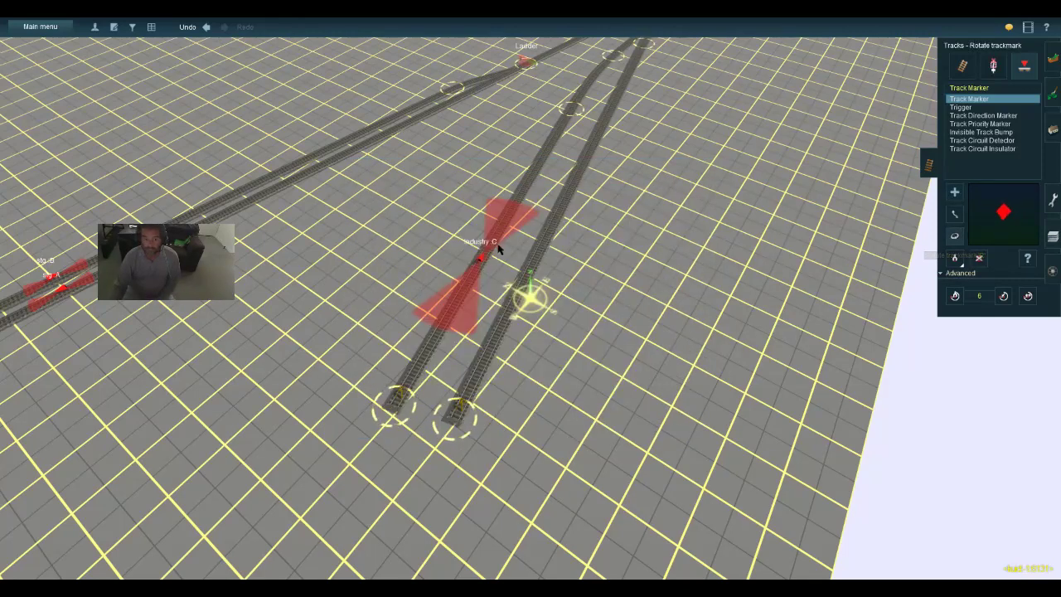
{"action": "right_click_drag", "start_coordinate": [479, 265], "coordinate": [500, 270]}
{"action": "key", "text": "Down"}
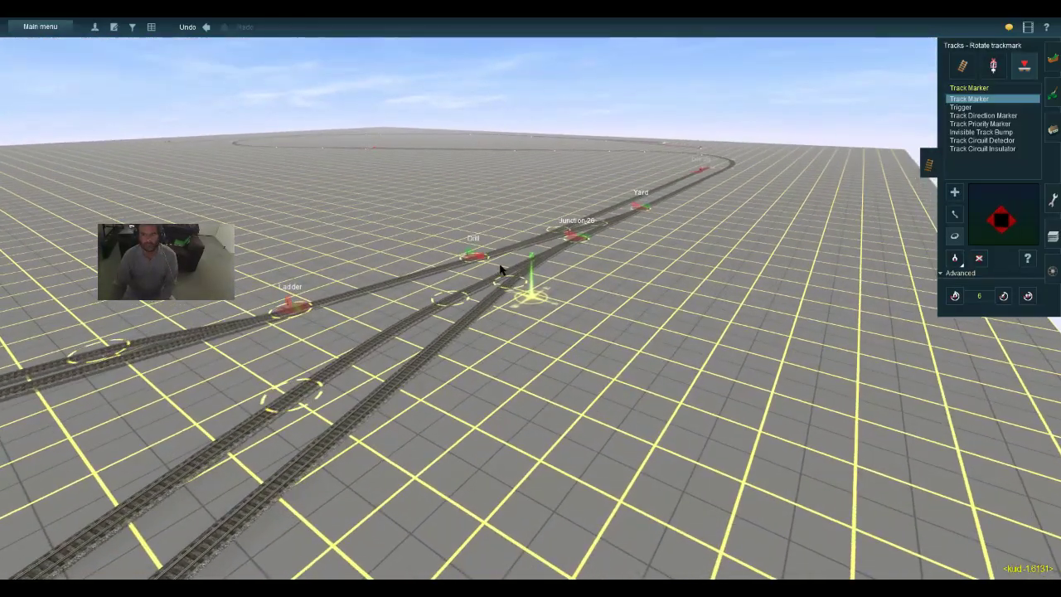
{"action": "key", "text": "Left"}
{"action": "right_click", "coordinate": [501, 269]}
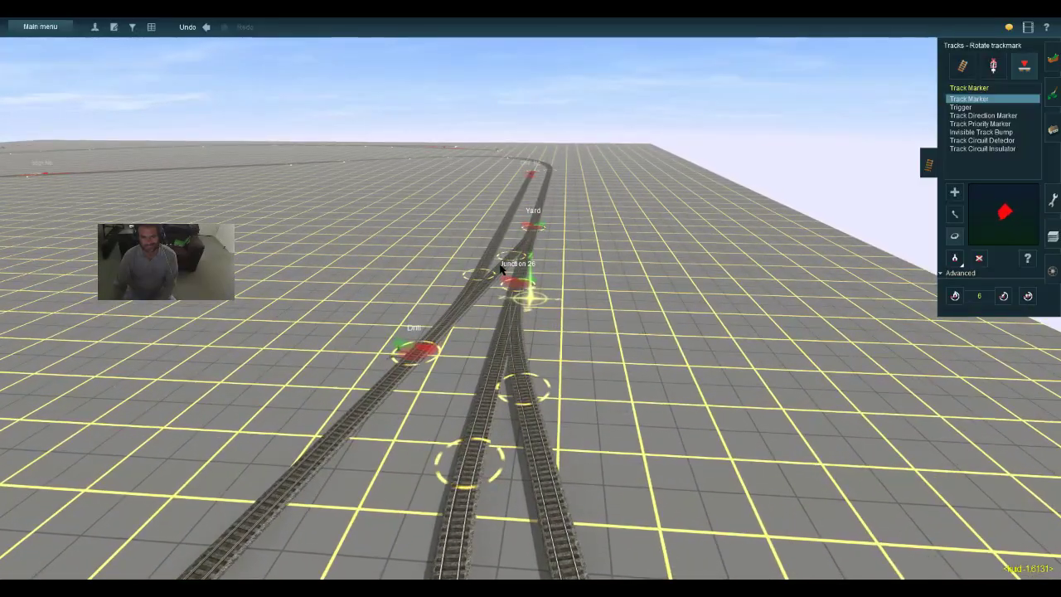
{"action": "key", "text": "s"}
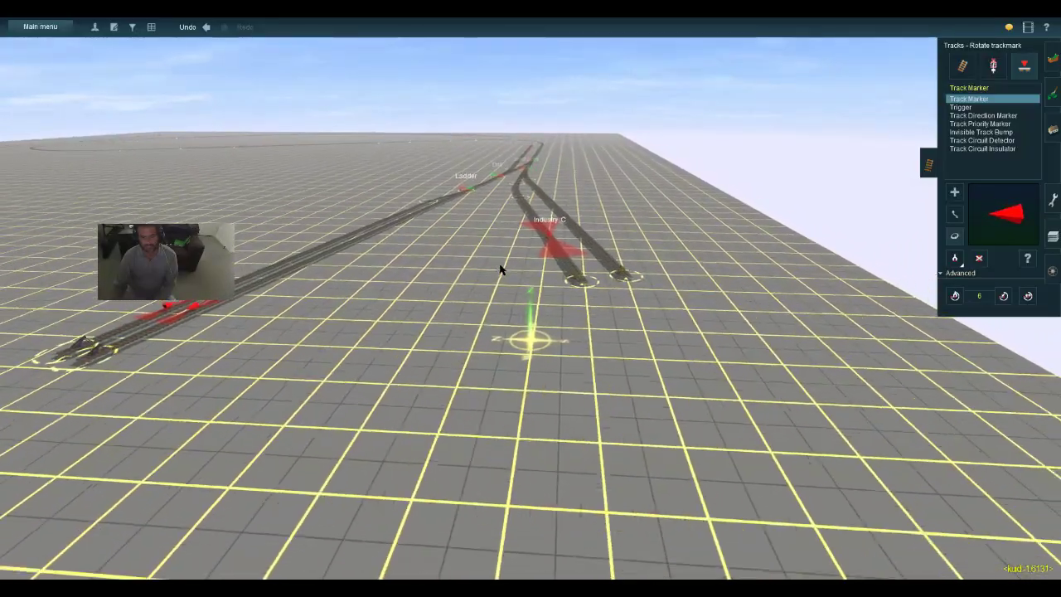
{"action": "key", "text": "w"}
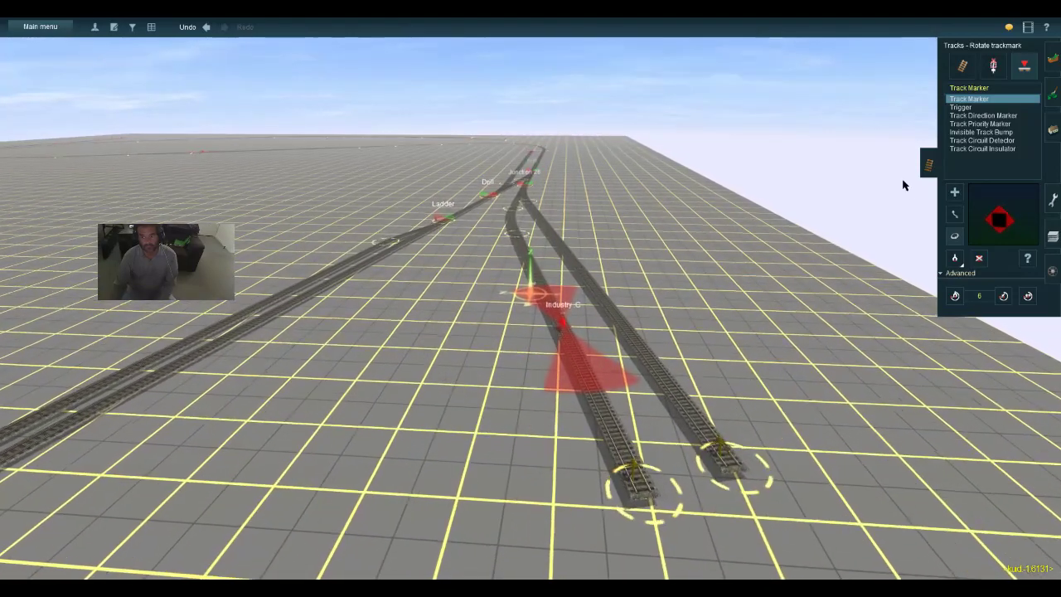
{"action": "left_click", "coordinate": [949, 197]}
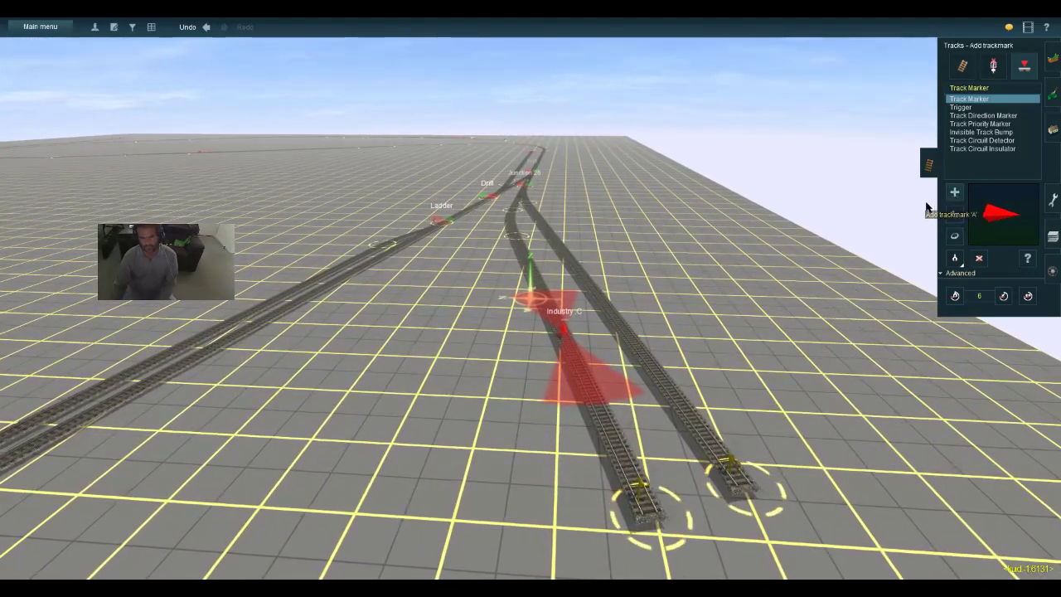
{"action": "left_click", "coordinate": [672, 393]}
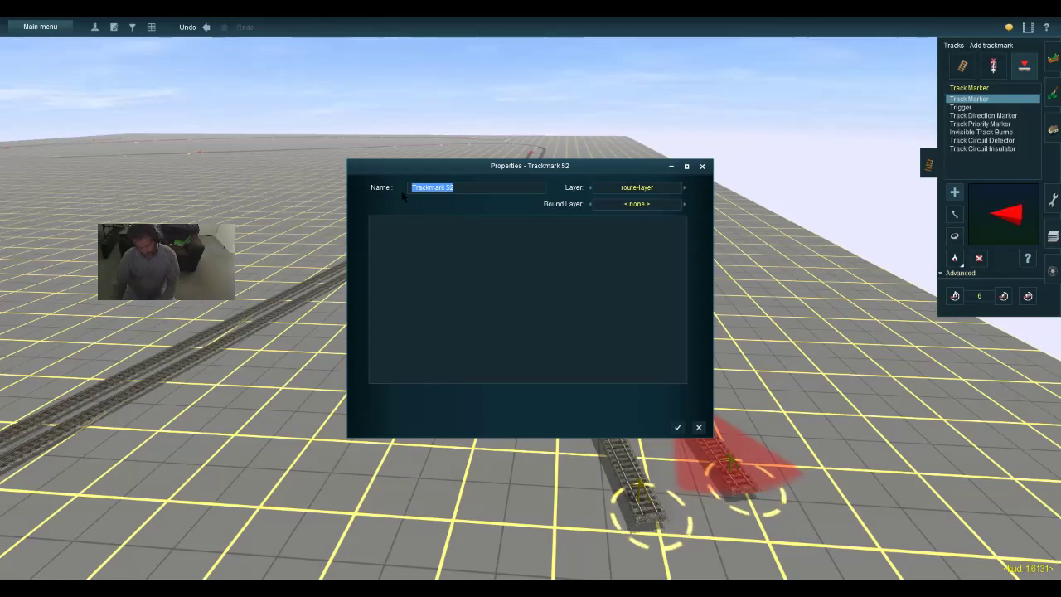
{"action": "type", "text": "T"}
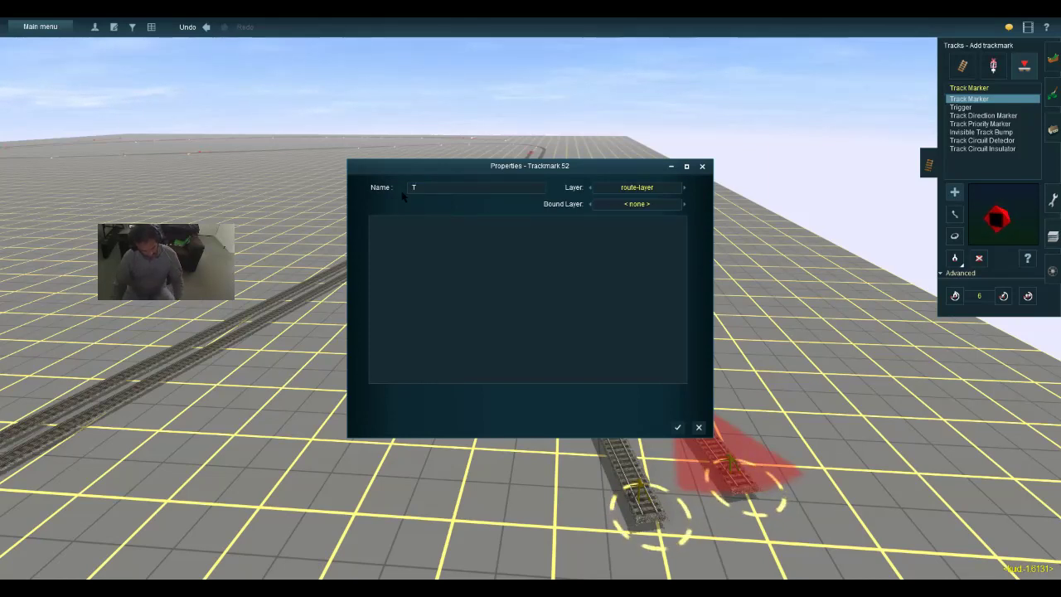
{"action": "type", "text": "eam"}
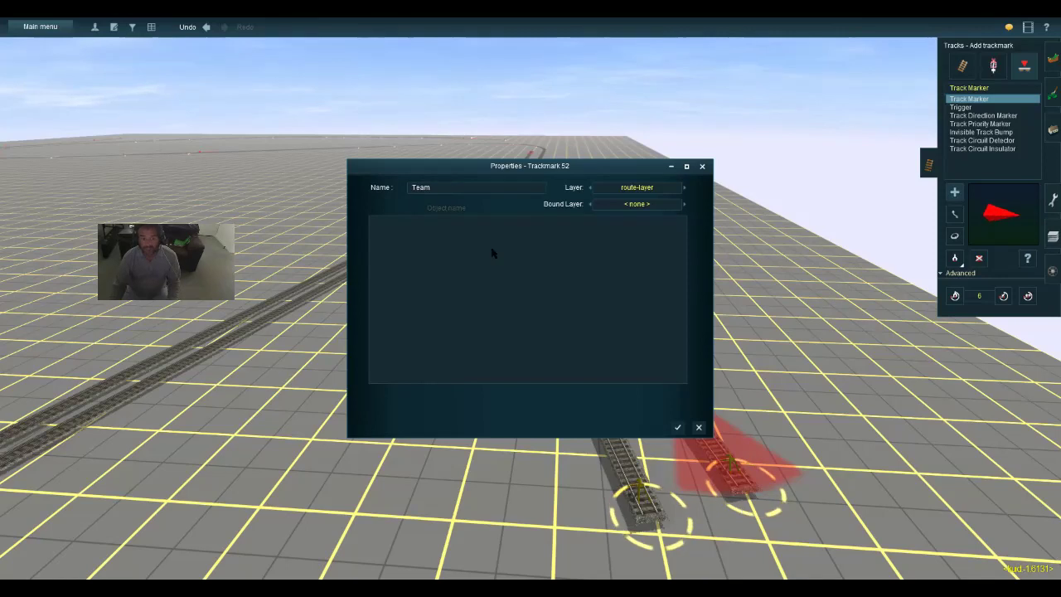
{"action": "left_click", "coordinate": [677, 428]}
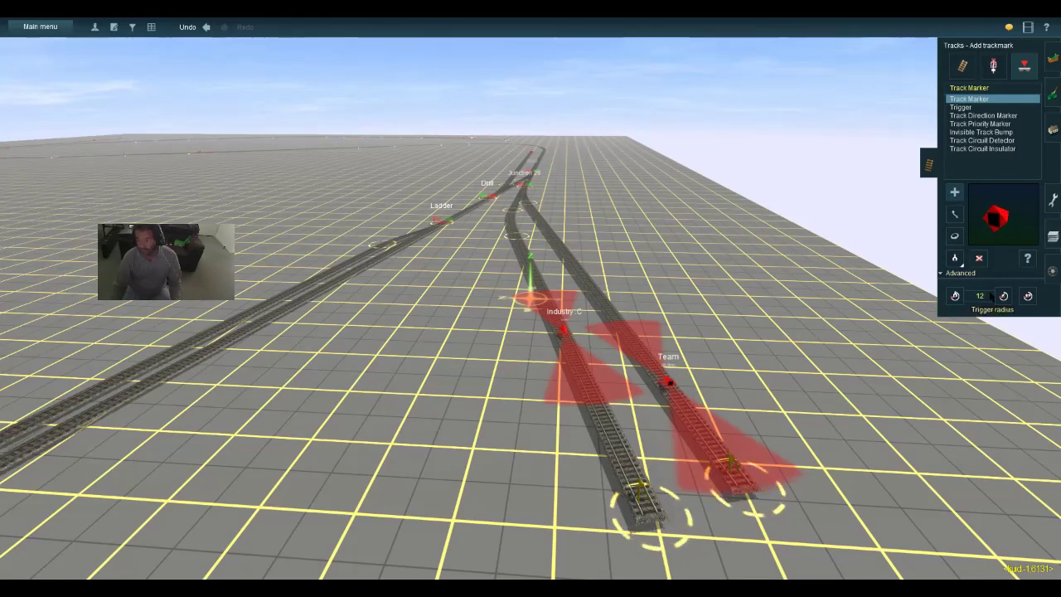
{"action": "left_click", "coordinate": [1003, 297]}
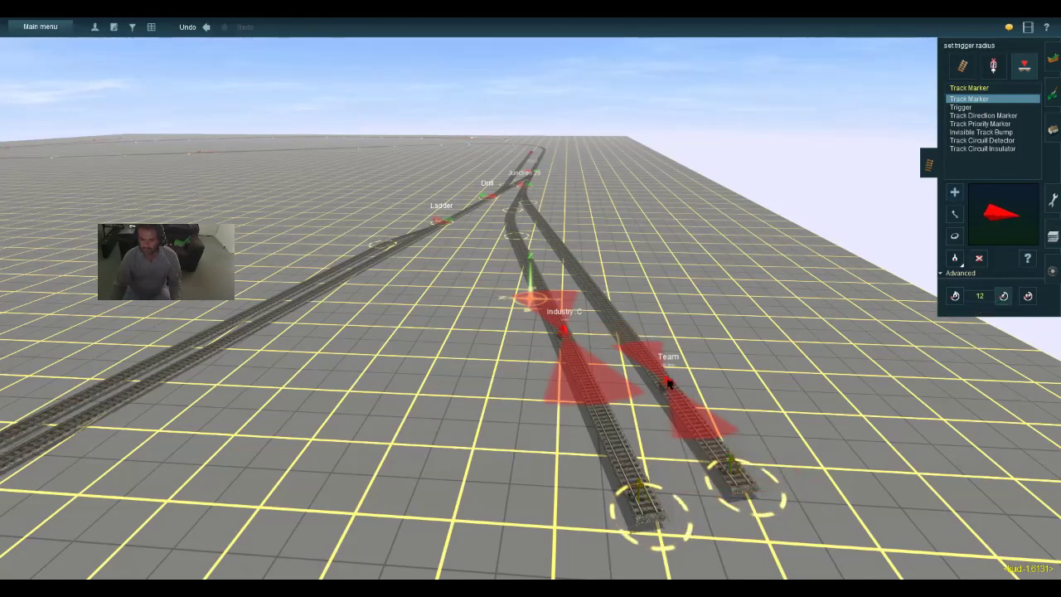
{"action": "left_click", "coordinate": [955, 237]}
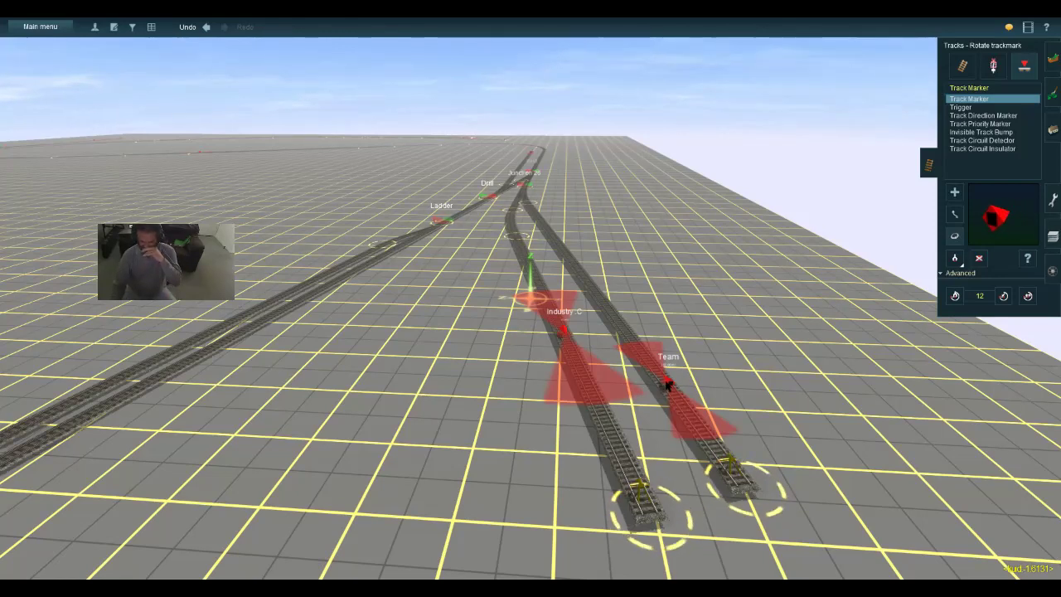
Look over the layout from the Team marker past Drill stg and Industry B to the two parallel tracks beyond Junction 20
{"action": "key", "text": "Up"}
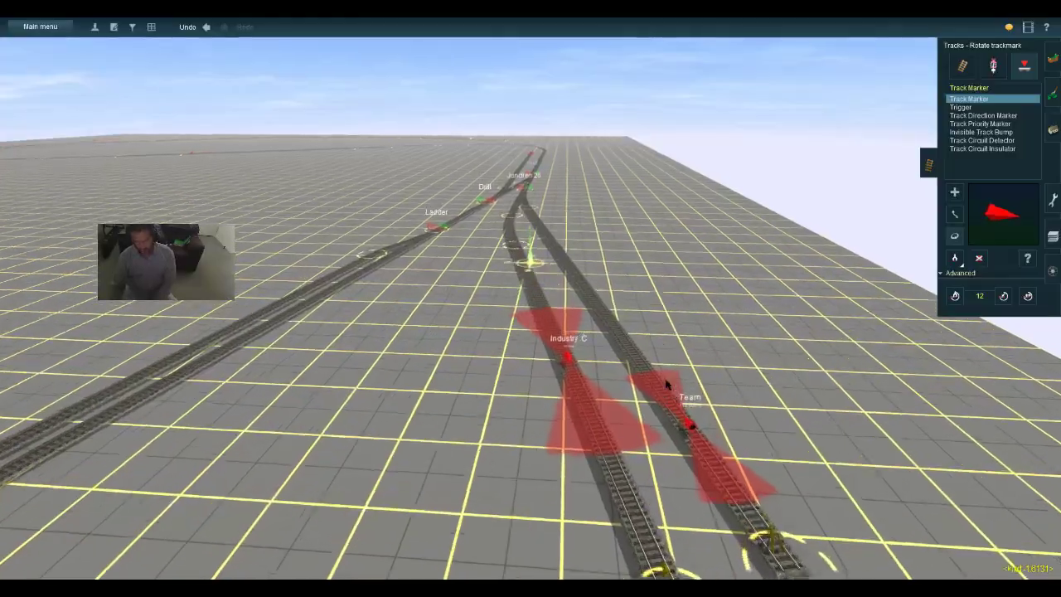
{"action": "key", "text": "Up"}
{"action": "key", "text": "Left"}
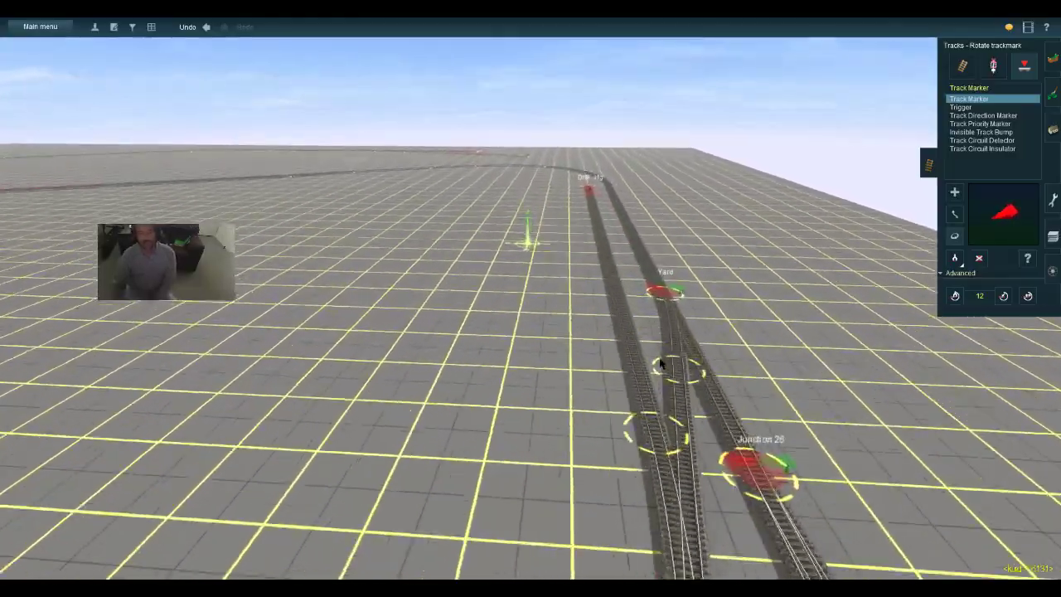
{"action": "key", "text": "Up"}
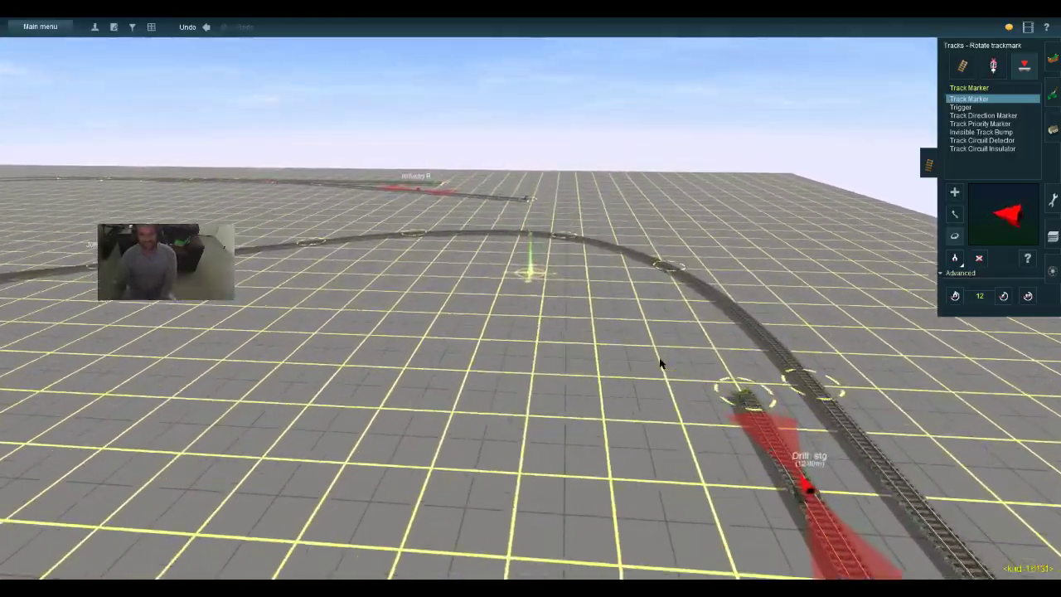
{"action": "key", "text": "Up"}
{"action": "key", "text": "Right"}
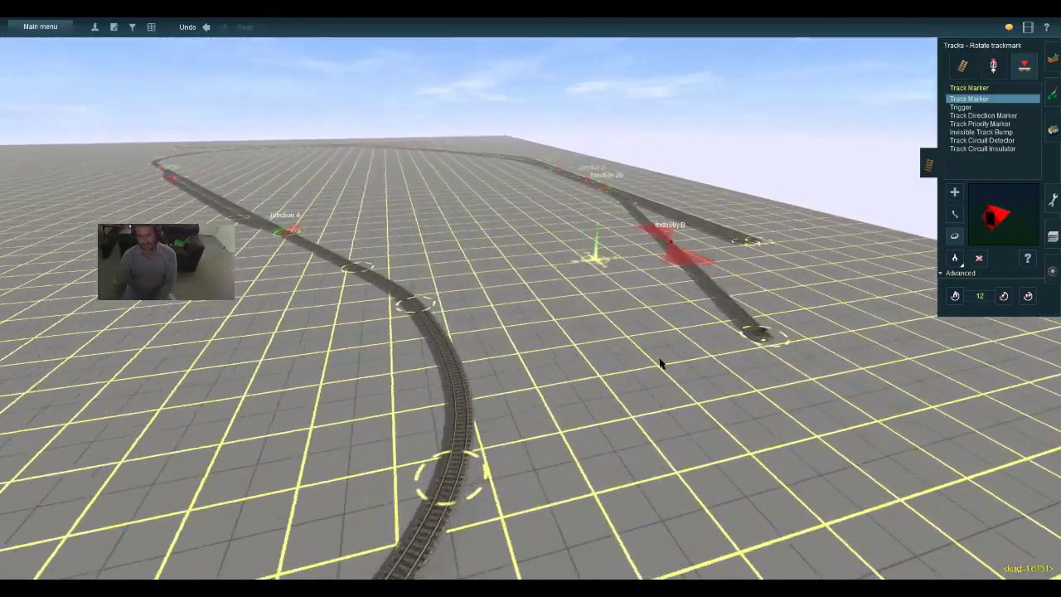
{"action": "key", "text": "Right"}
{"action": "key", "text": "Right"}
{"action": "key", "text": "Right"}
{"action": "key", "text": "Right"}
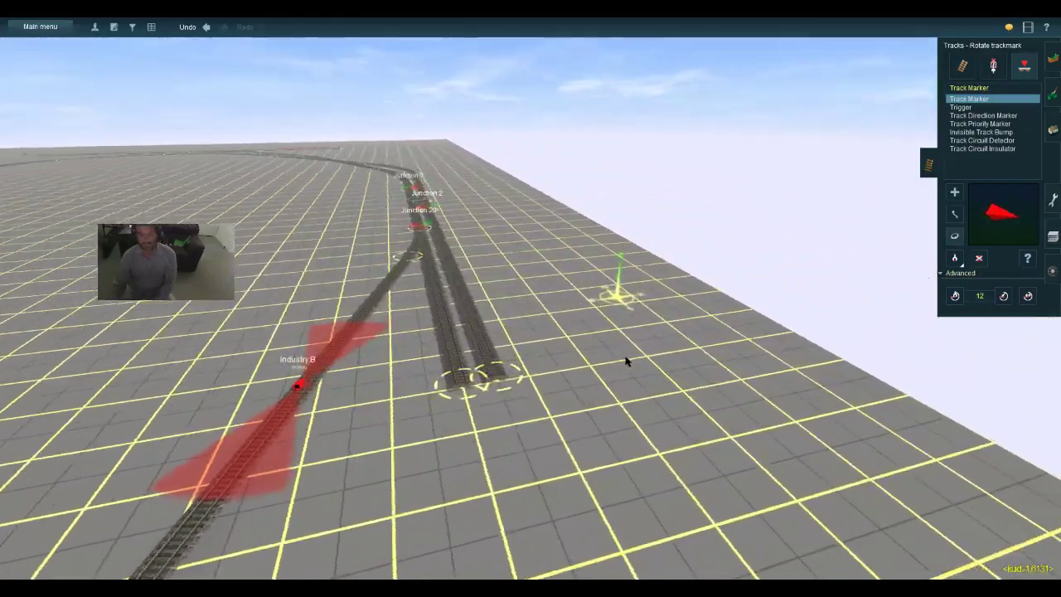
{"action": "key", "text": "Left"}
{"action": "key", "text": "Up"}
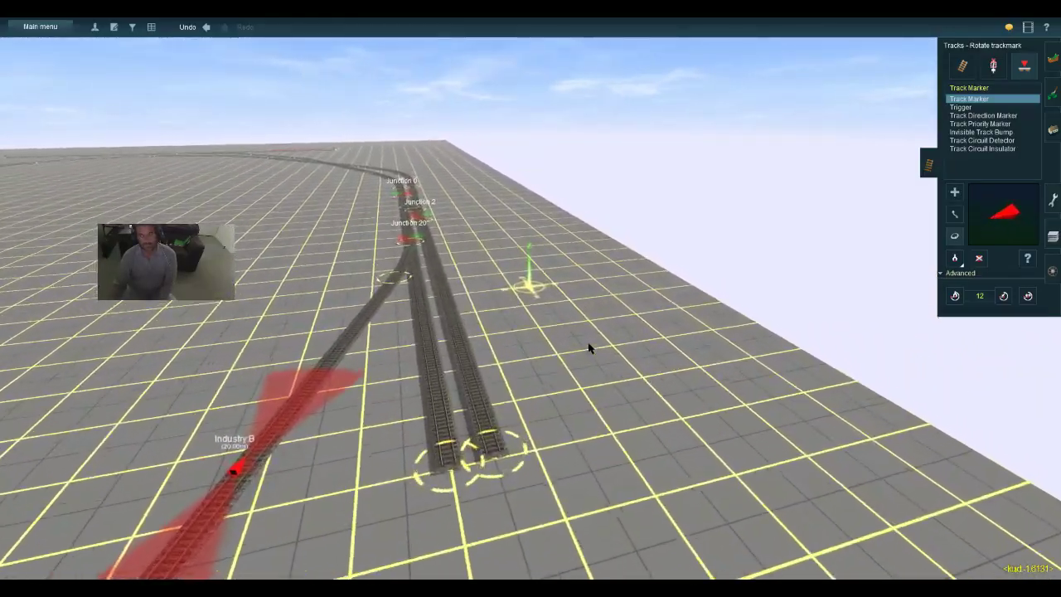
Lengthen the two parallel tracks beyond Junction 20 by moving their end points outward, keeping the ends level and side by side
{"action": "left_click", "coordinate": [962, 64]}
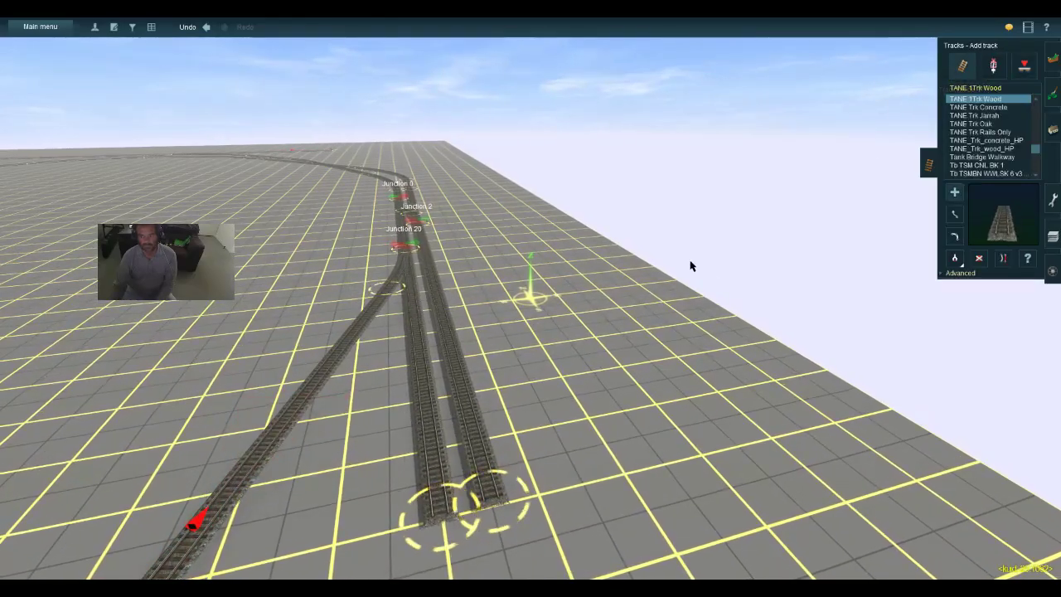
{"action": "key", "text": "Left"}
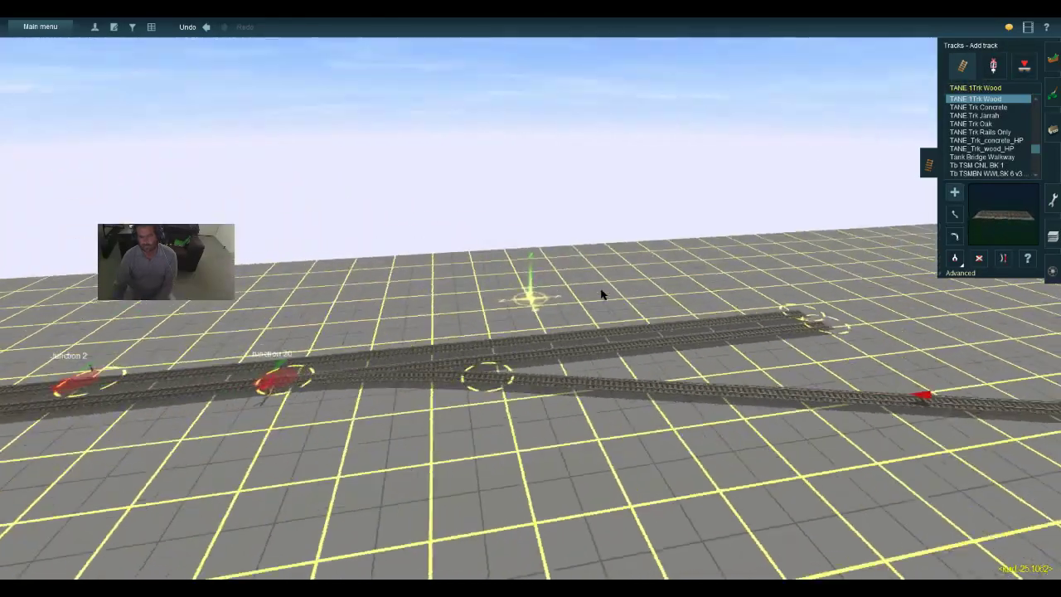
{"action": "key", "text": "Up"}
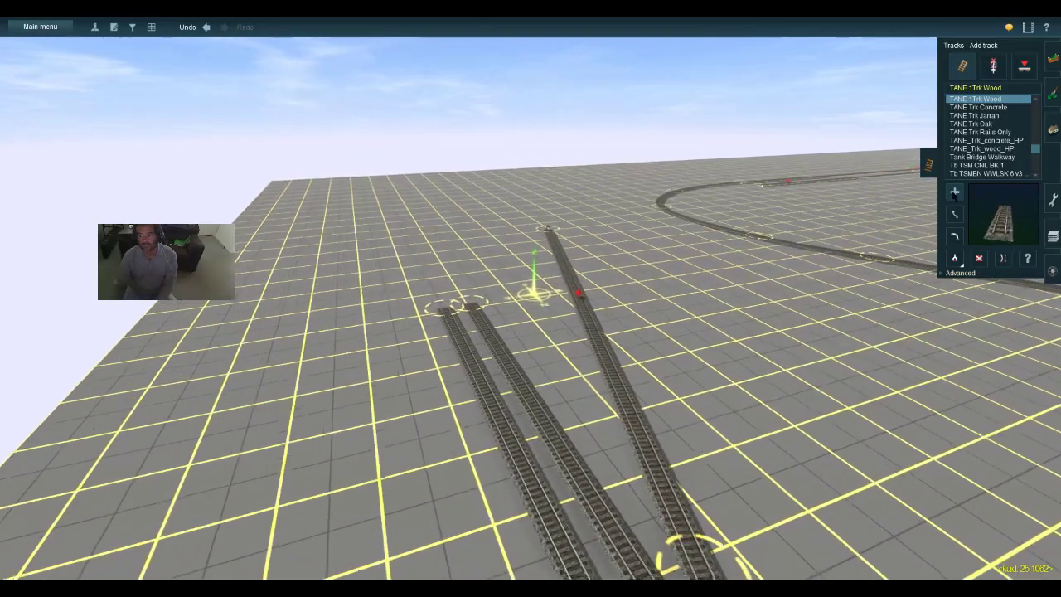
{"action": "left_click", "coordinate": [955, 192]}
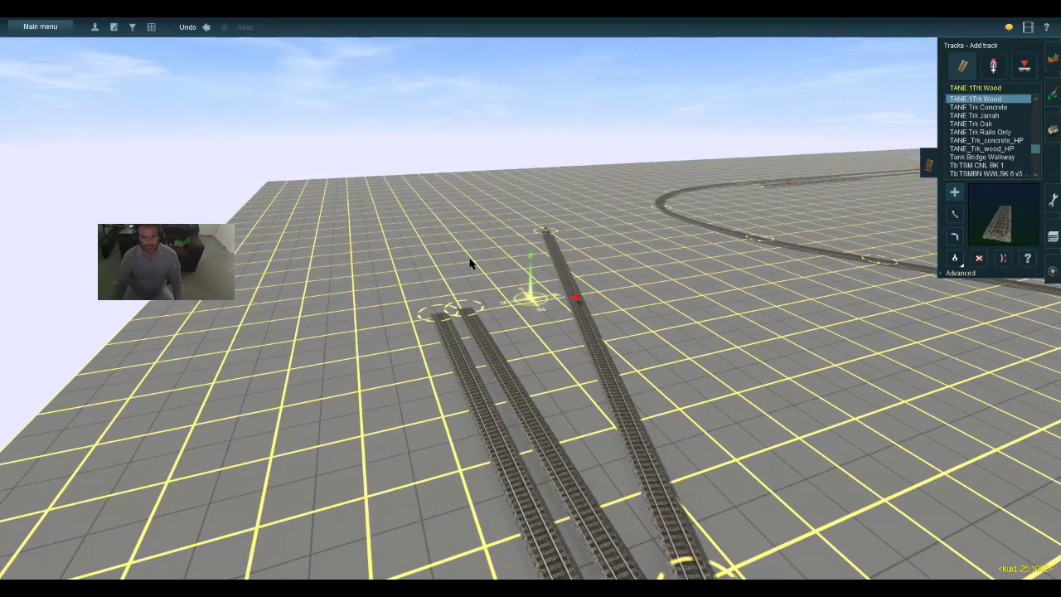
{"action": "left_click", "coordinate": [954, 214]}
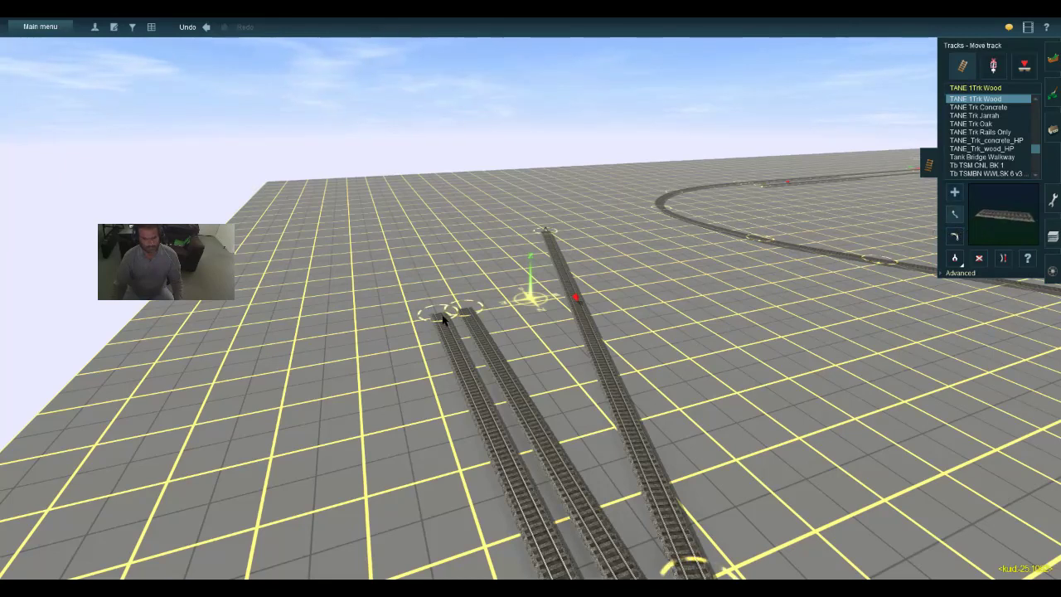
{"action": "left_click_drag", "start_coordinate": [439, 308], "coordinate": [392, 218]}
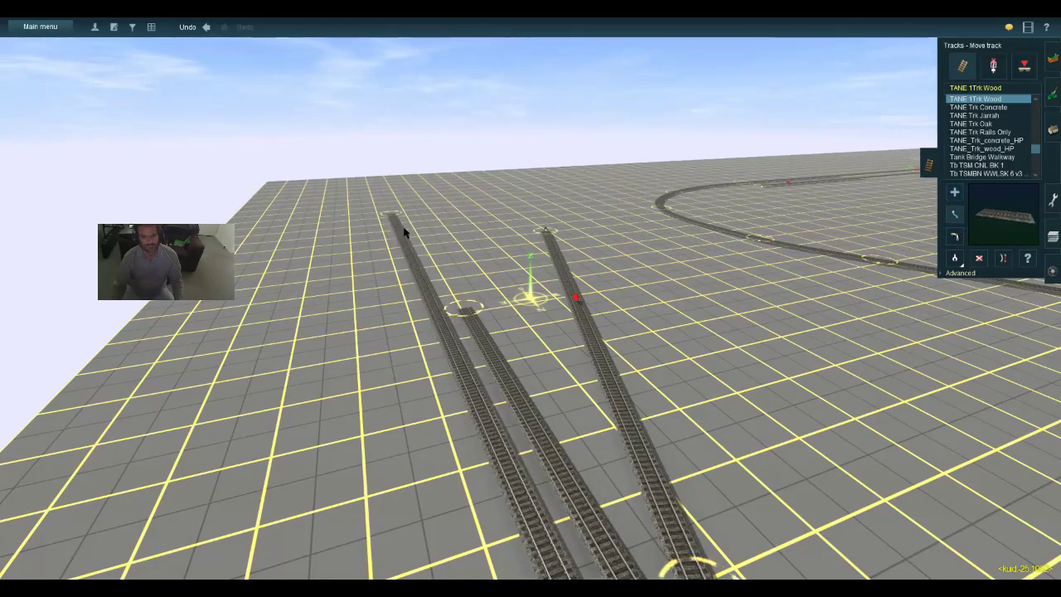
{"action": "left_click_drag", "start_coordinate": [474, 308], "coordinate": [433, 269]}
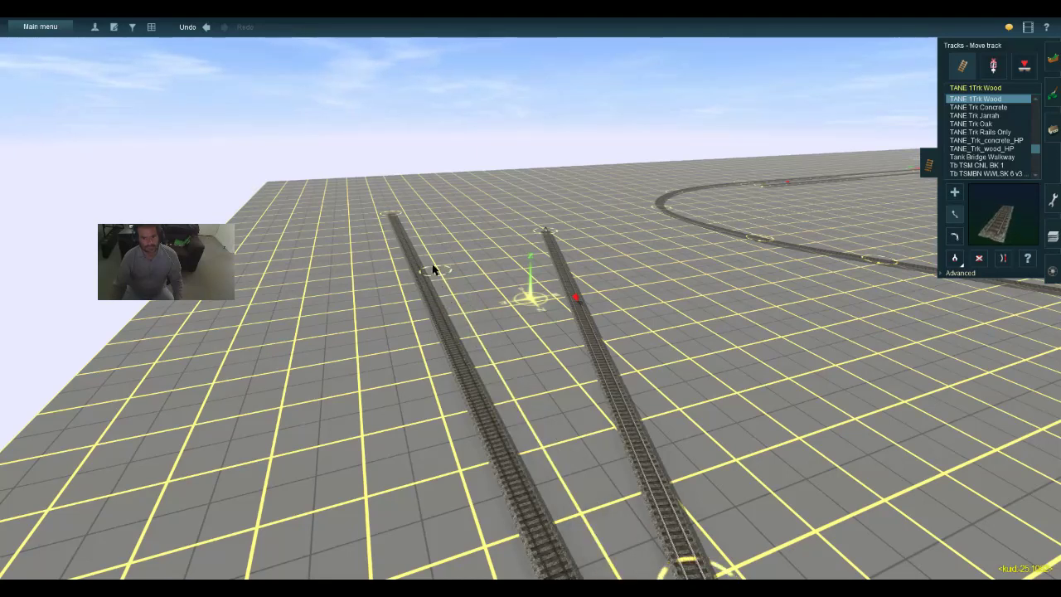
{"action": "left_click_drag", "start_coordinate": [408, 217], "coordinate": [406, 216]}
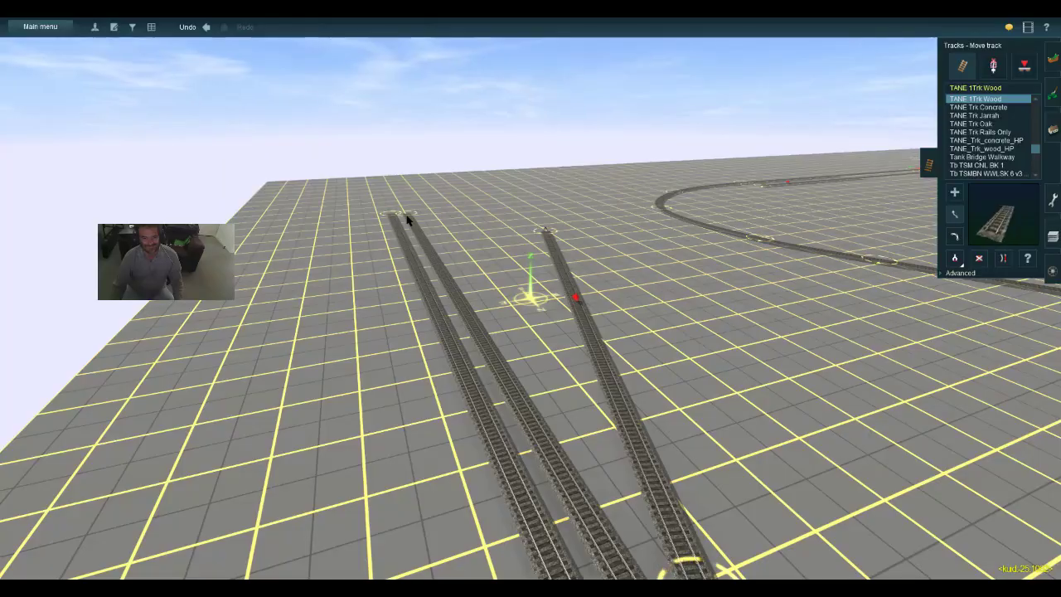
Look over the two lengthened parallel tracks and the neighbouring industry spur back toward Junction 20
{"action": "key", "text": "w"}
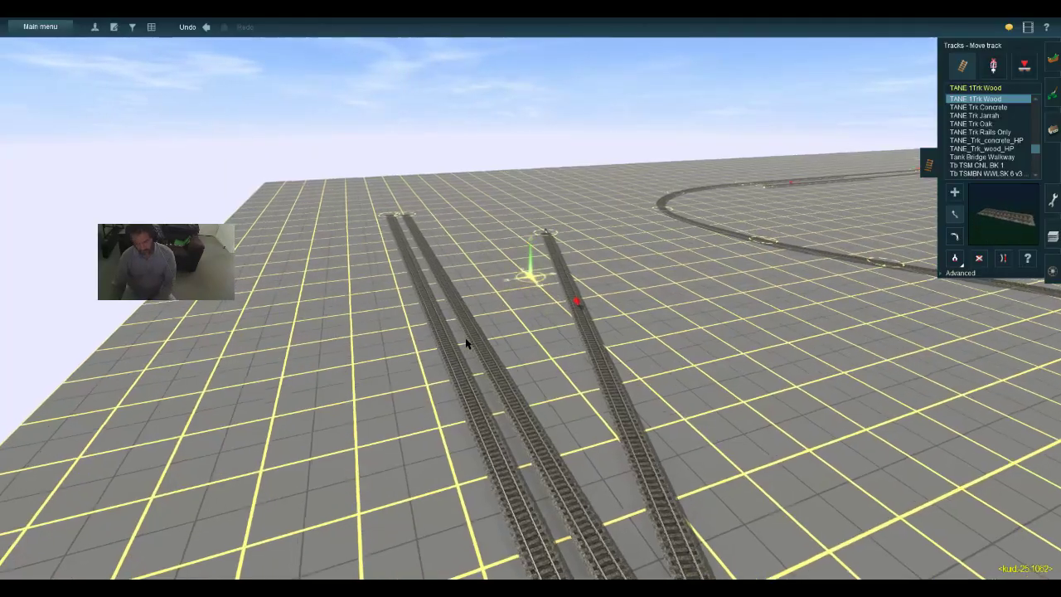
{"action": "key", "text": "Right"}
{"action": "key", "text": "Right"}
{"action": "key", "text": "w"}
{"action": "key", "text": "d"}
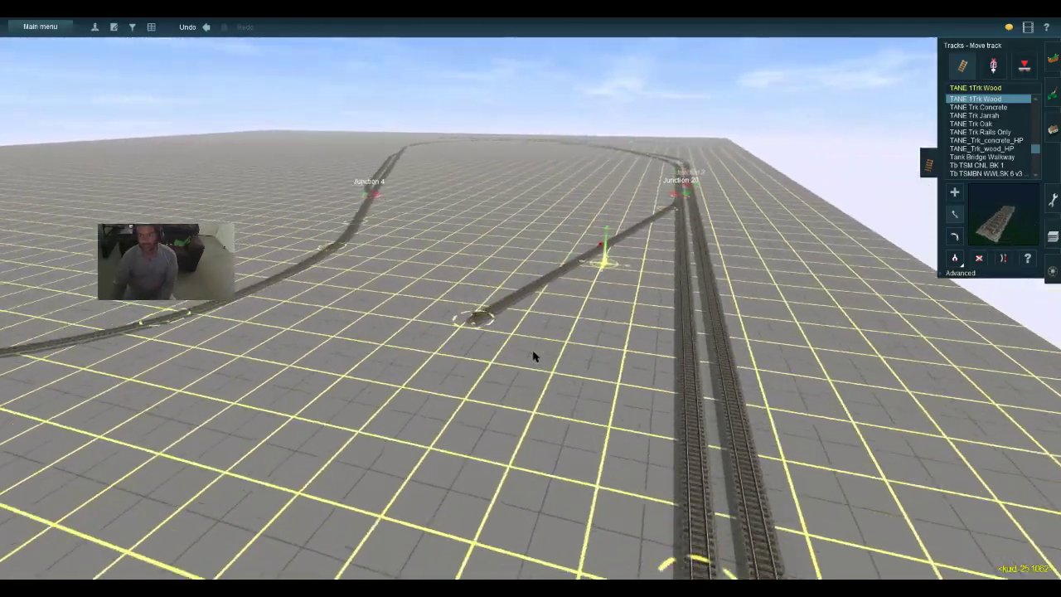
{"action": "key", "text": "a"}
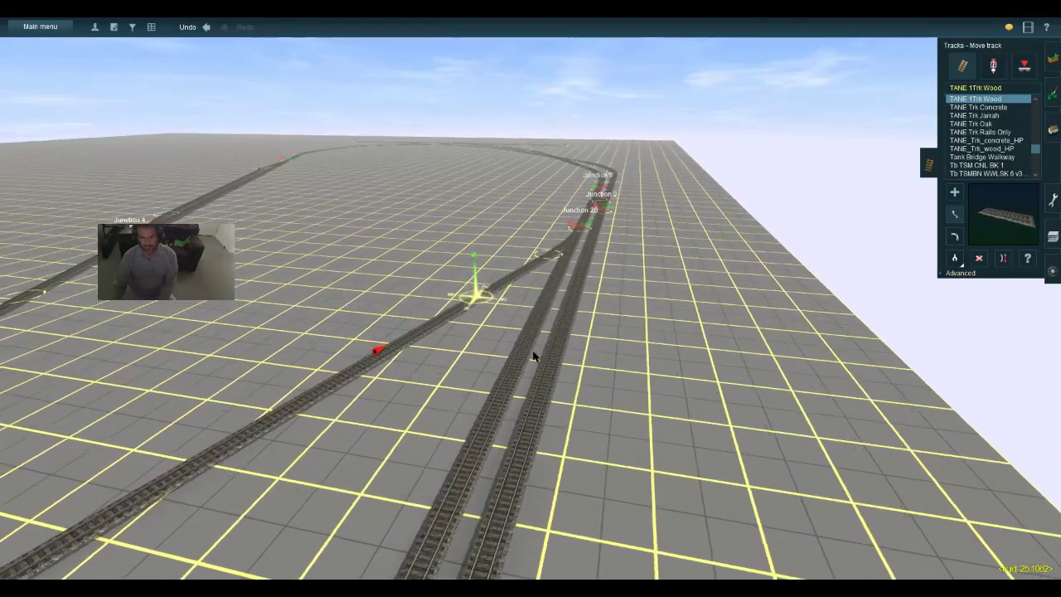
Lay a diagonal track across the two parallel tracks beyond Junction 20 and apply the 0.75 vertex height to its ends
{"action": "key", "text": "s"}
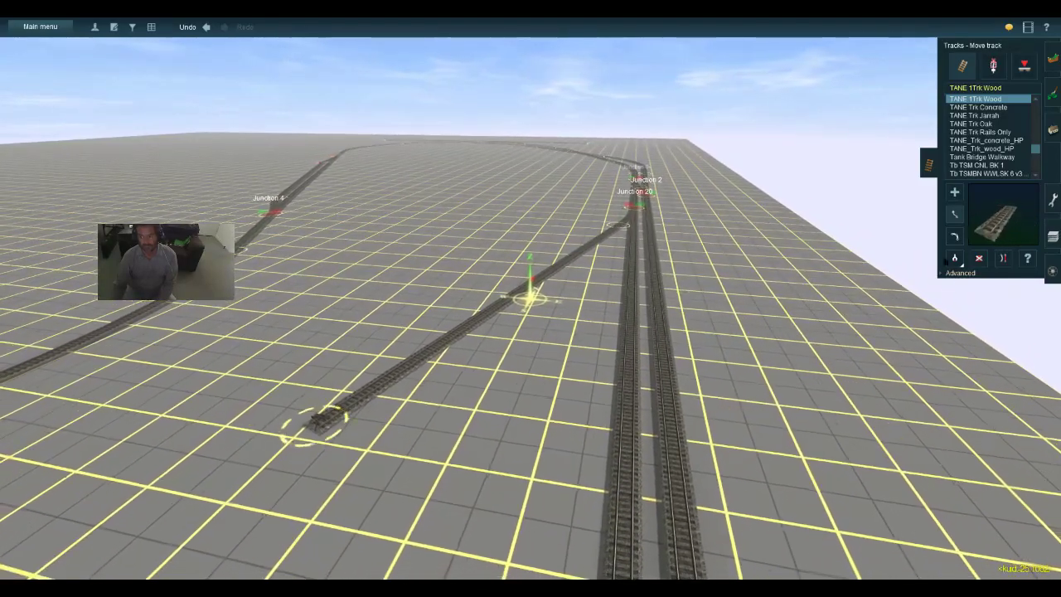
{"action": "left_click", "coordinate": [955, 193]}
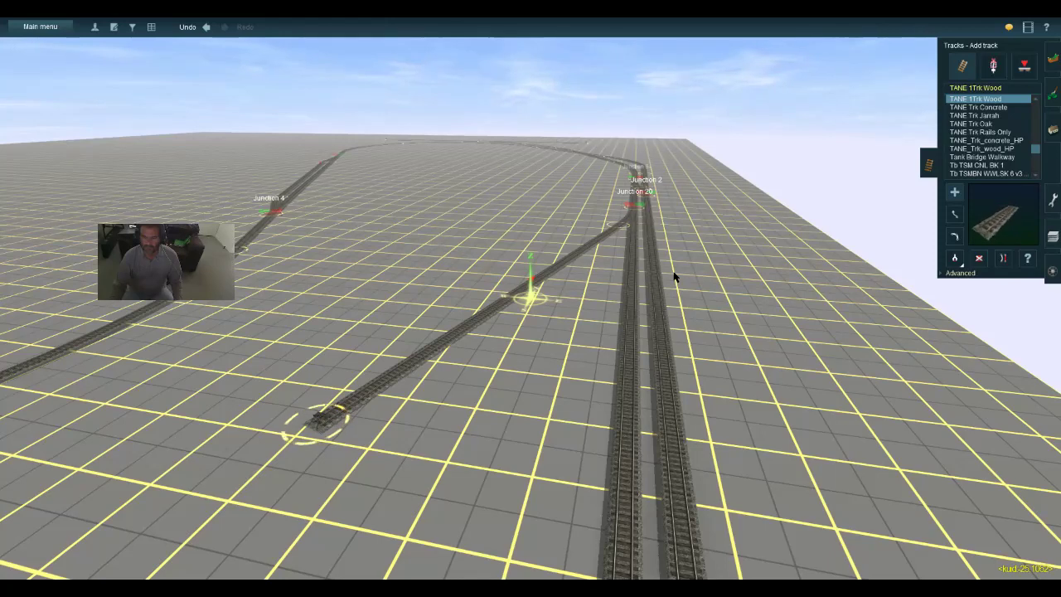
{"action": "left_click_drag", "start_coordinate": [648, 333], "coordinate": [614, 405]}
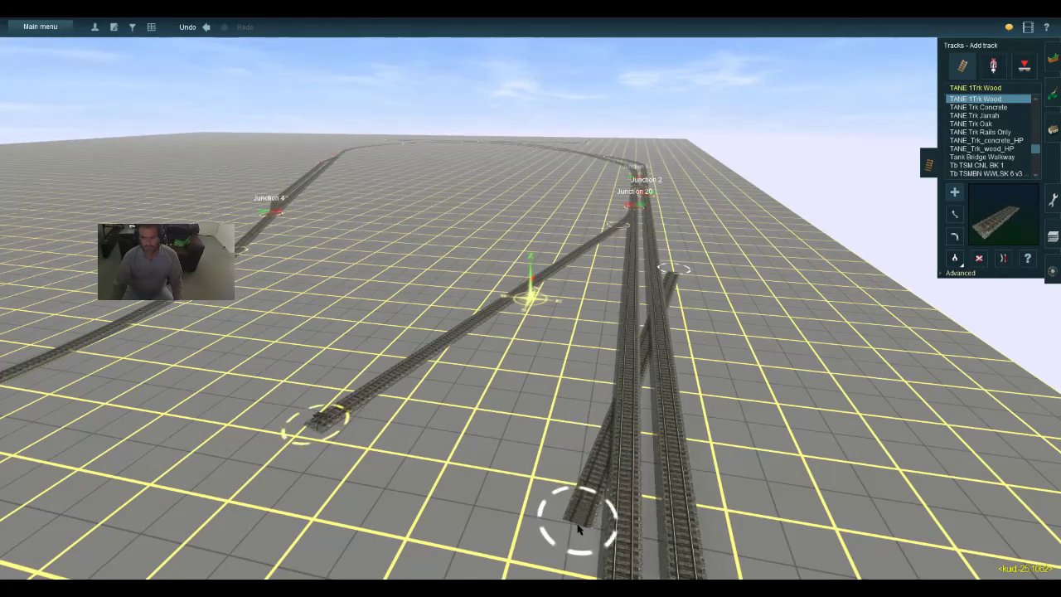
{"action": "left_click", "coordinate": [963, 273]}
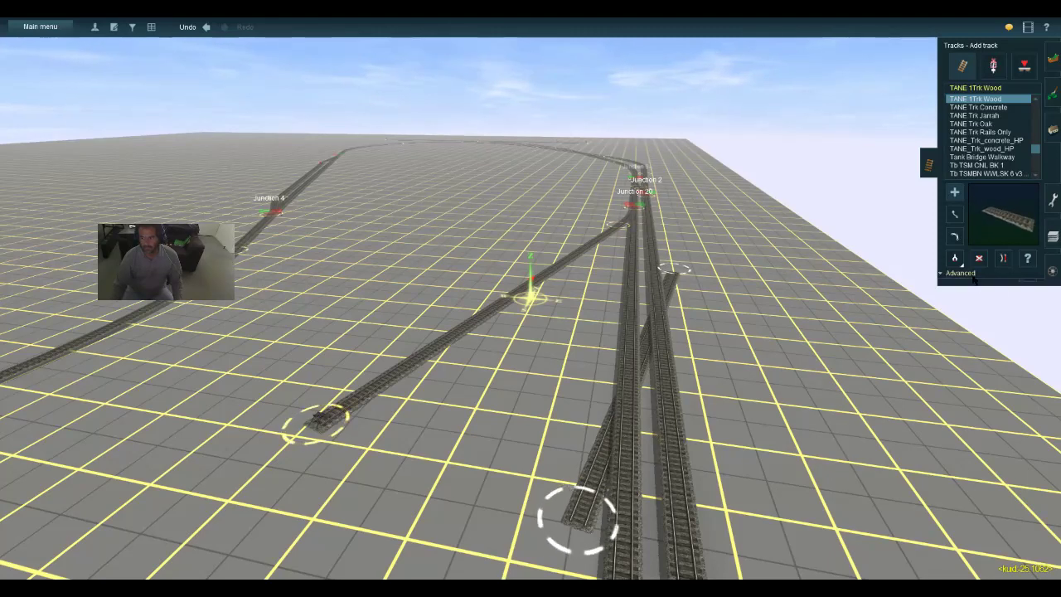
{"action": "left_click", "coordinate": [1003, 354]}
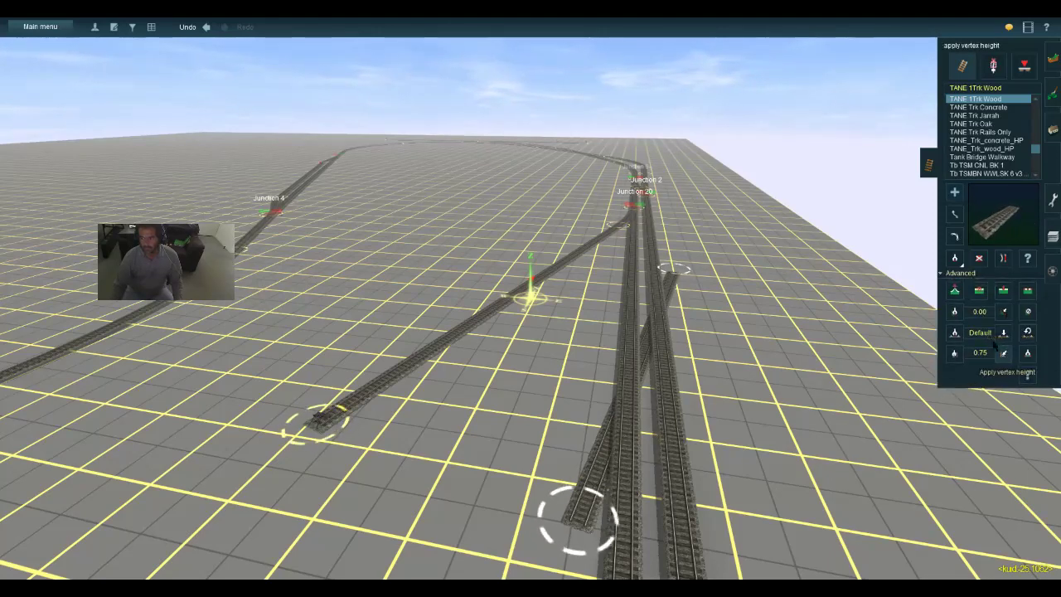
{"action": "left_click", "coordinate": [585, 533]}
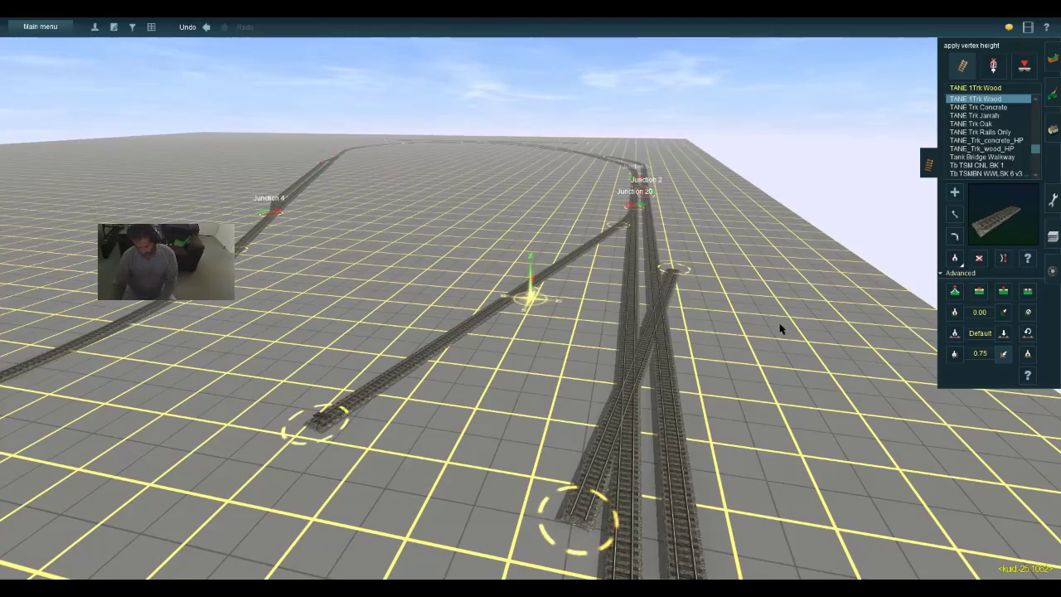
Insert two spline points close together in the diagonal track where it runs between the two parallel tracks
{"action": "key", "text": "Down"}
{"action": "key", "text": "Up"}
{"action": "key", "text": "Up"}
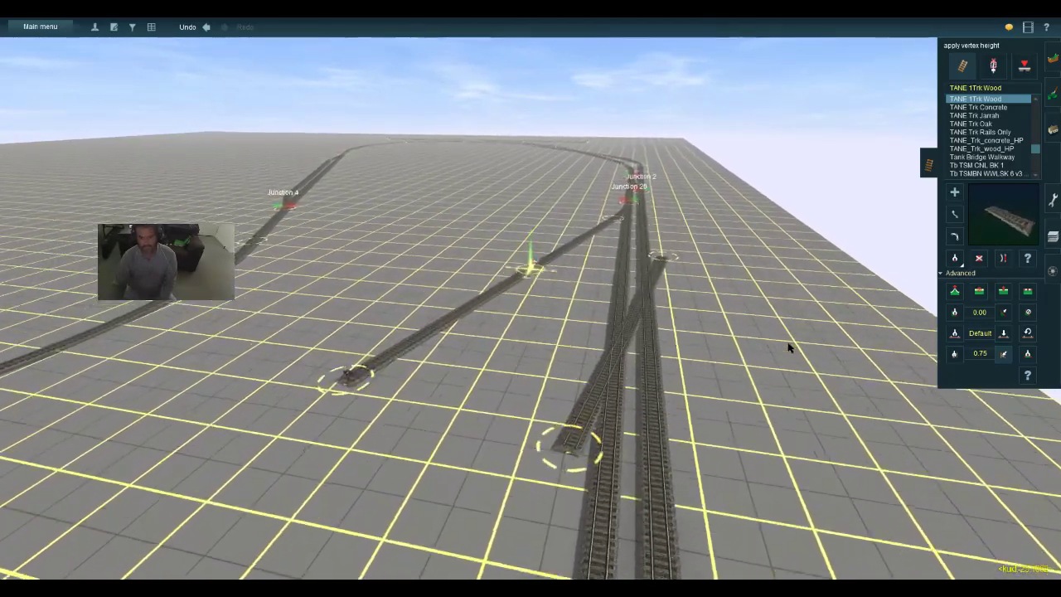
{"action": "key", "text": "Down"}
{"action": "key", "text": "Up"}
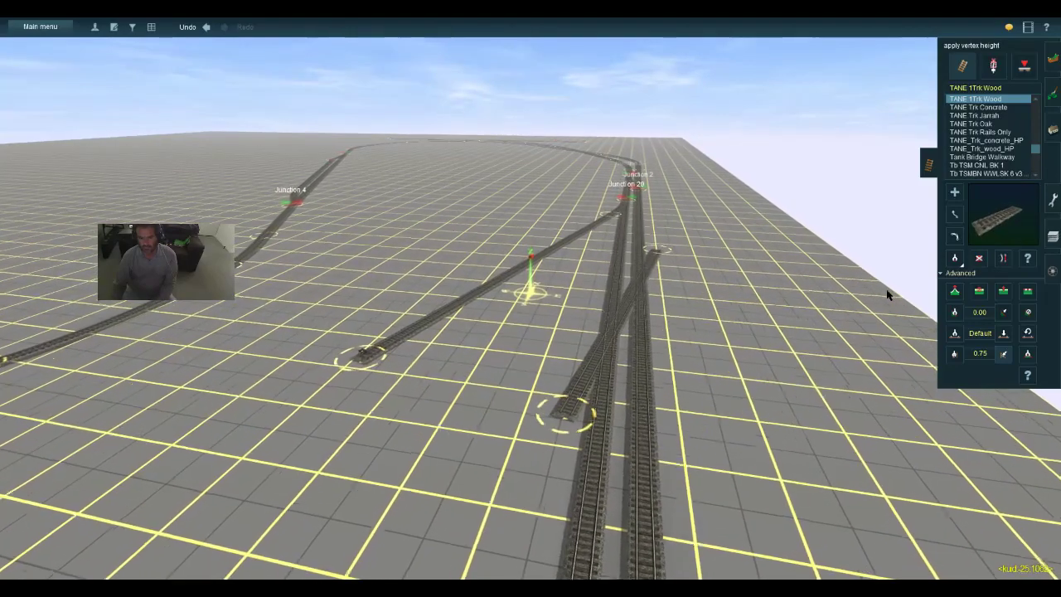
{"action": "key", "text": "Up"}
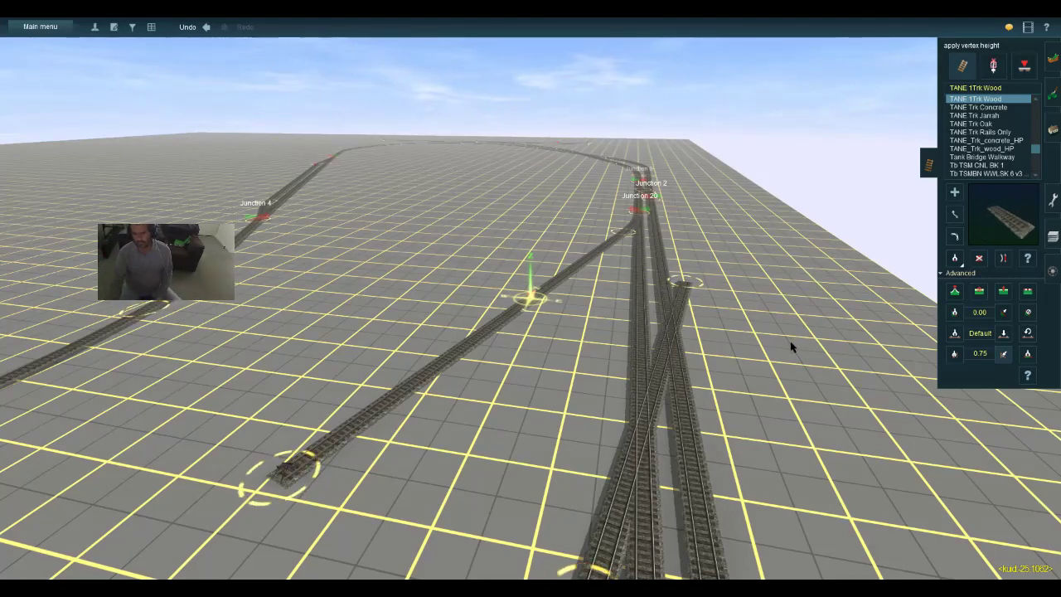
{"action": "key", "text": "w"}
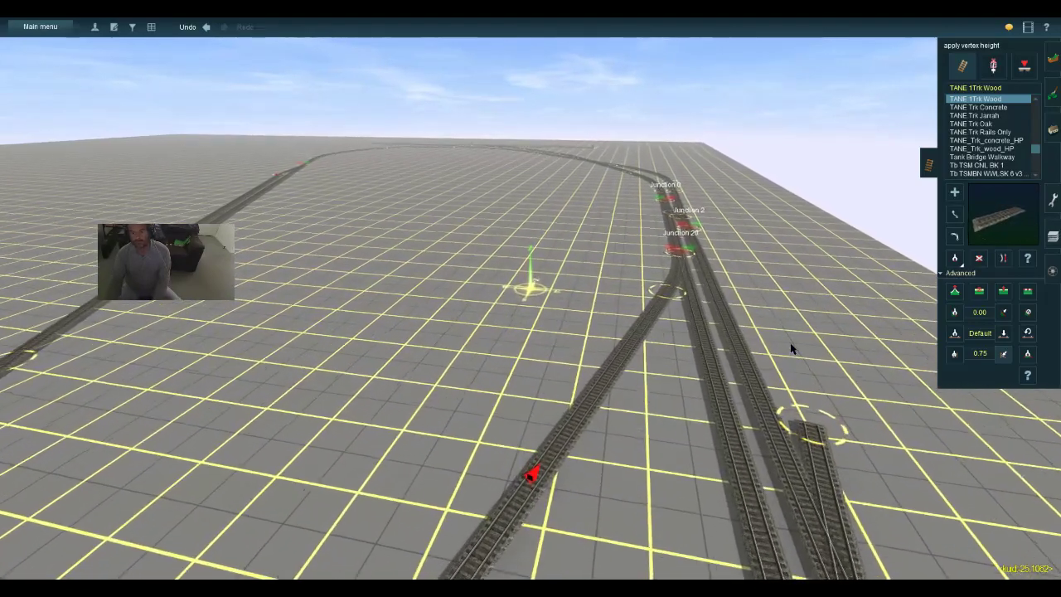
{"action": "key", "text": "s"}
{"action": "left_click", "coordinate": [1002, 292]}
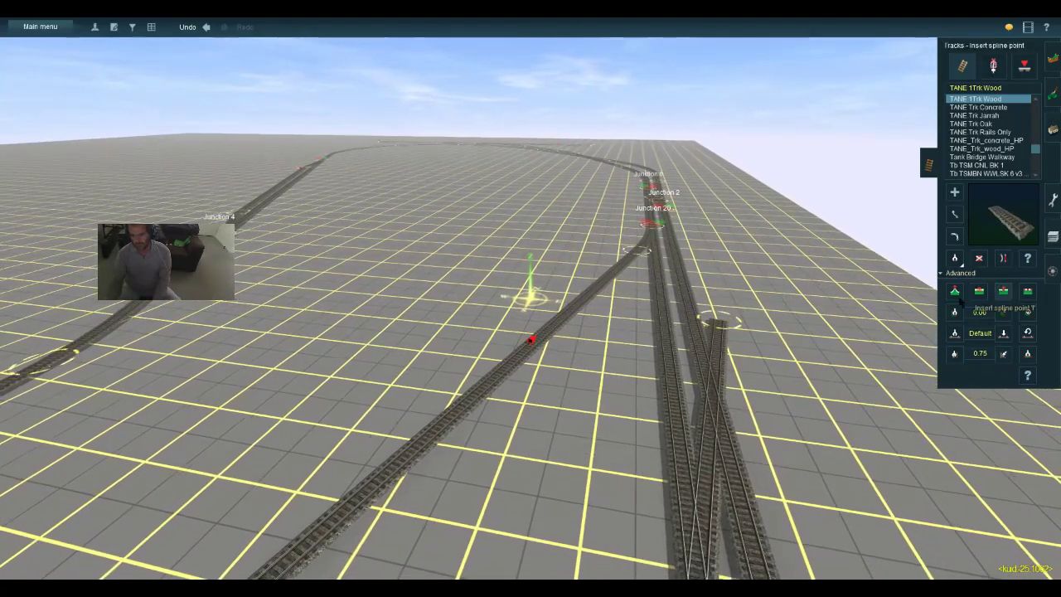
{"action": "left_click", "coordinate": [706, 442]}
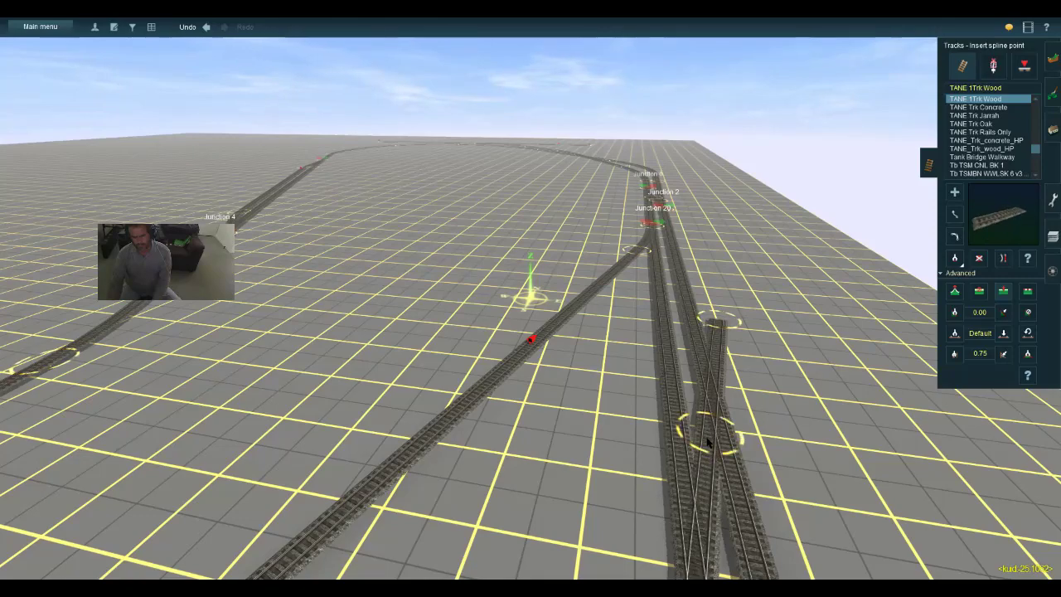
{"action": "left_click", "coordinate": [707, 485]}
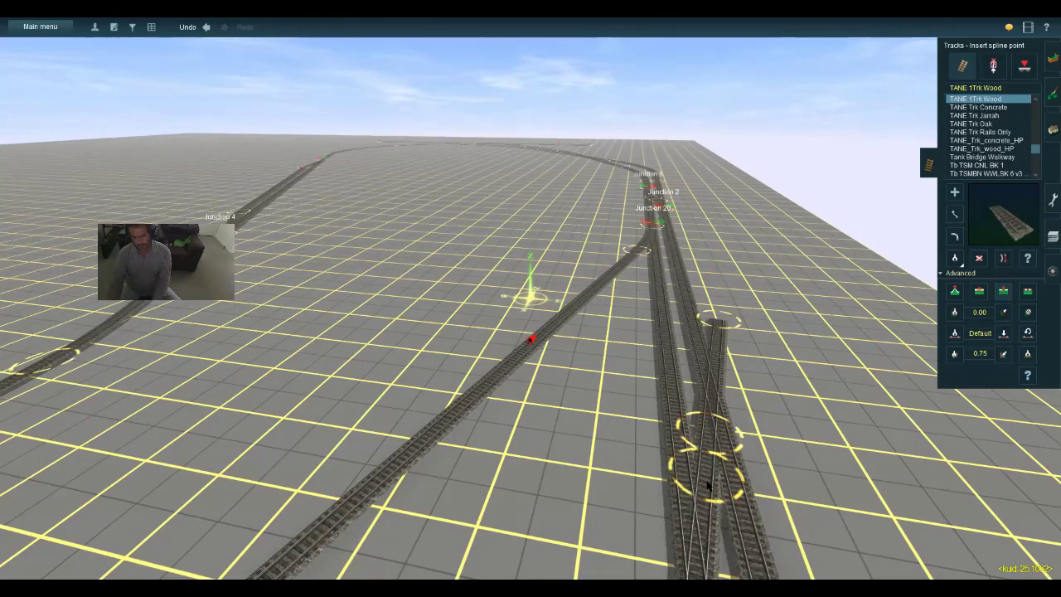
Insert a spline point in each parallel track near the ends of the diagonal, as connection points for the crossover
{"action": "key", "text": "s"}
{"action": "key", "text": "w"}
{"action": "left_click", "coordinate": [1001, 259]}
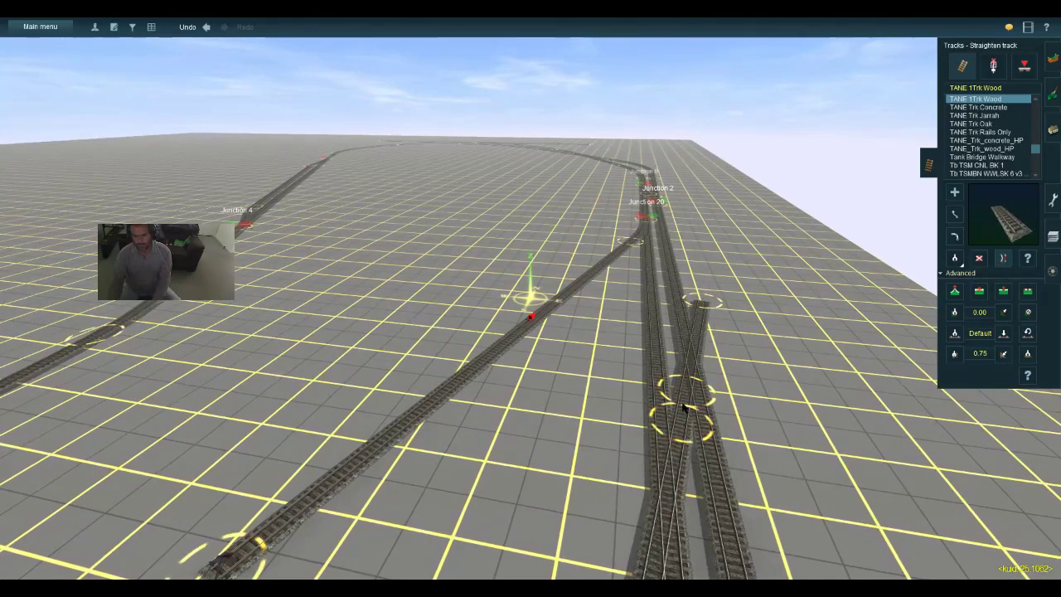
{"action": "key", "text": "Right"}
{"action": "key", "text": "Right"}
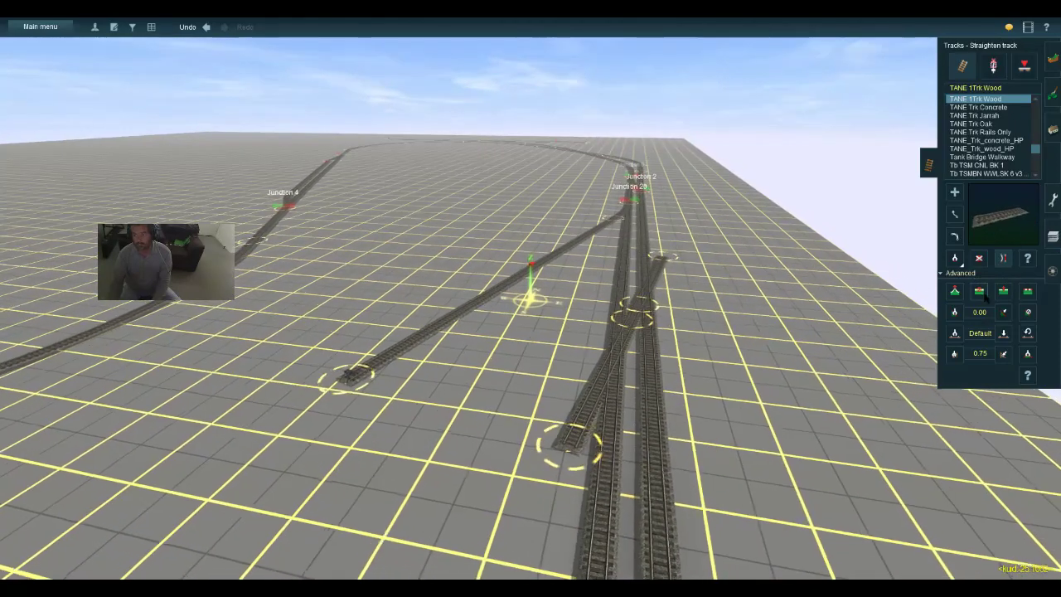
{"action": "left_click", "coordinate": [1002, 291]}
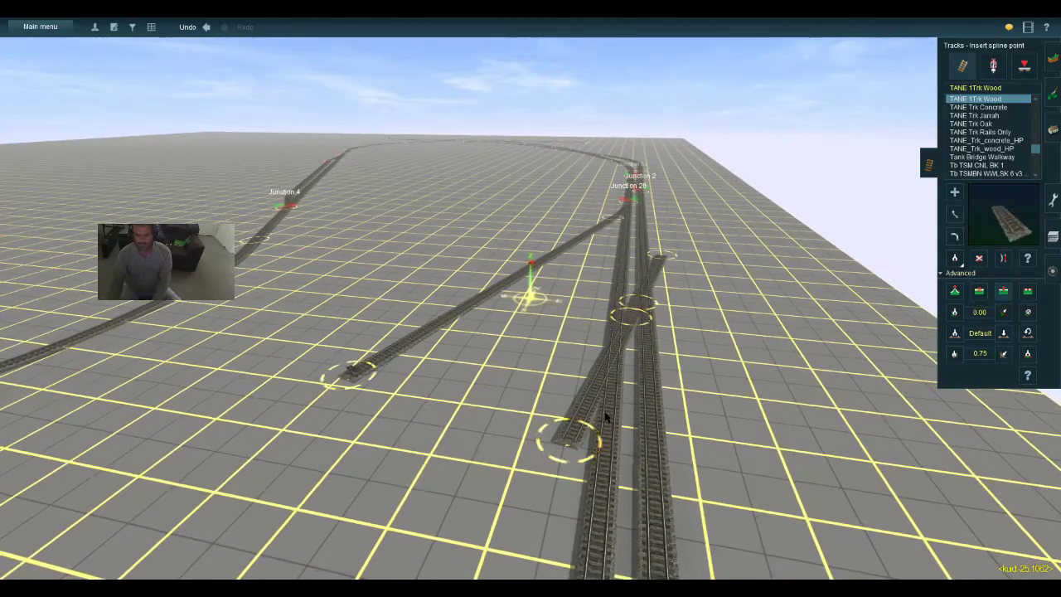
{"action": "left_click", "coordinate": [610, 427]}
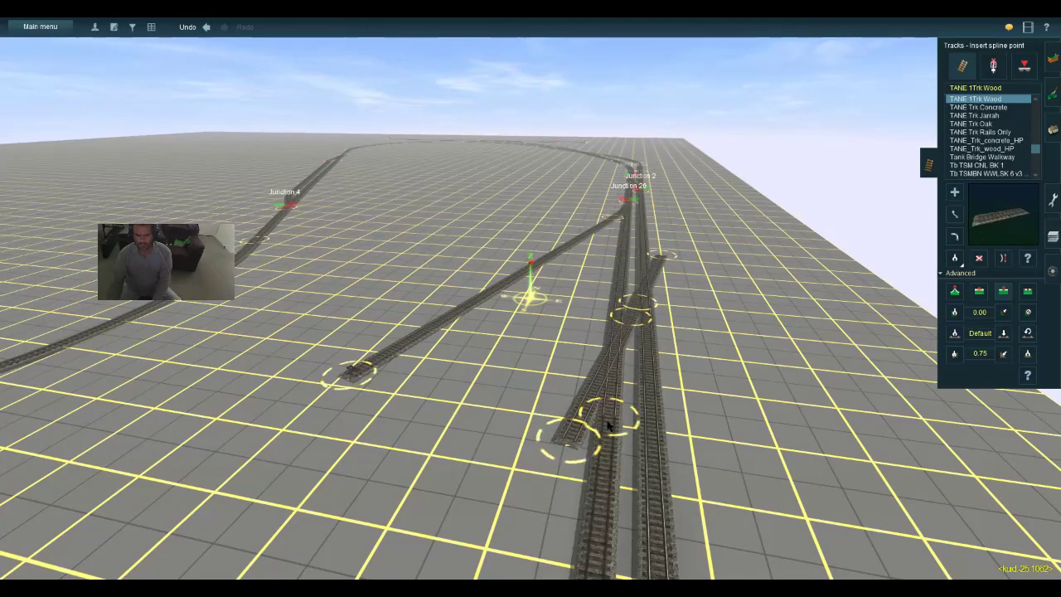
{"action": "key", "text": "w"}
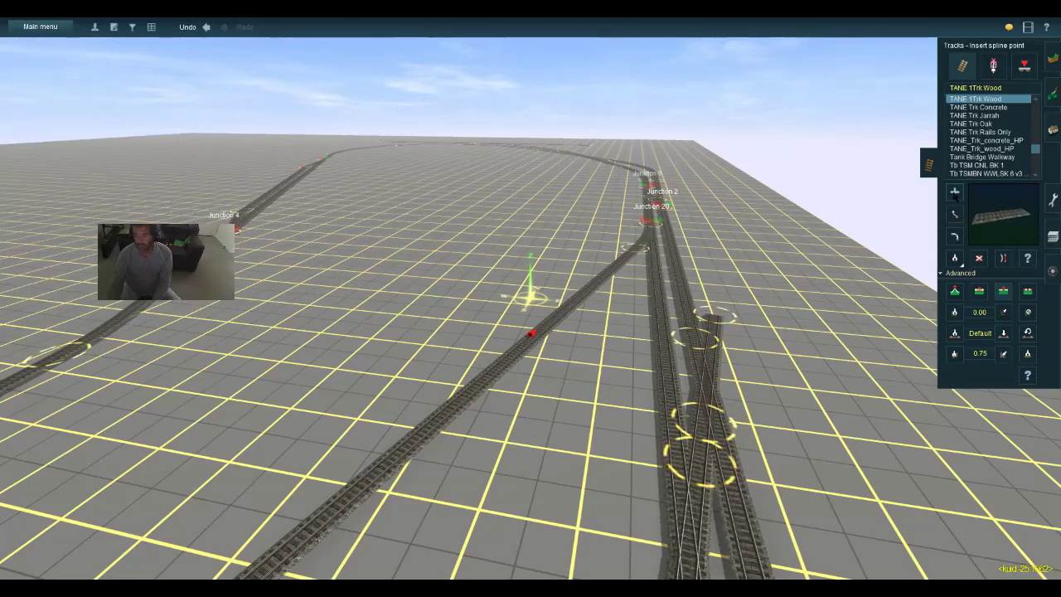
Join the two spline points in the middle of the diagonal to the connection points on the parallel tracks with new track
{"action": "left_click_drag", "start_coordinate": [707, 400], "coordinate": [704, 427]}
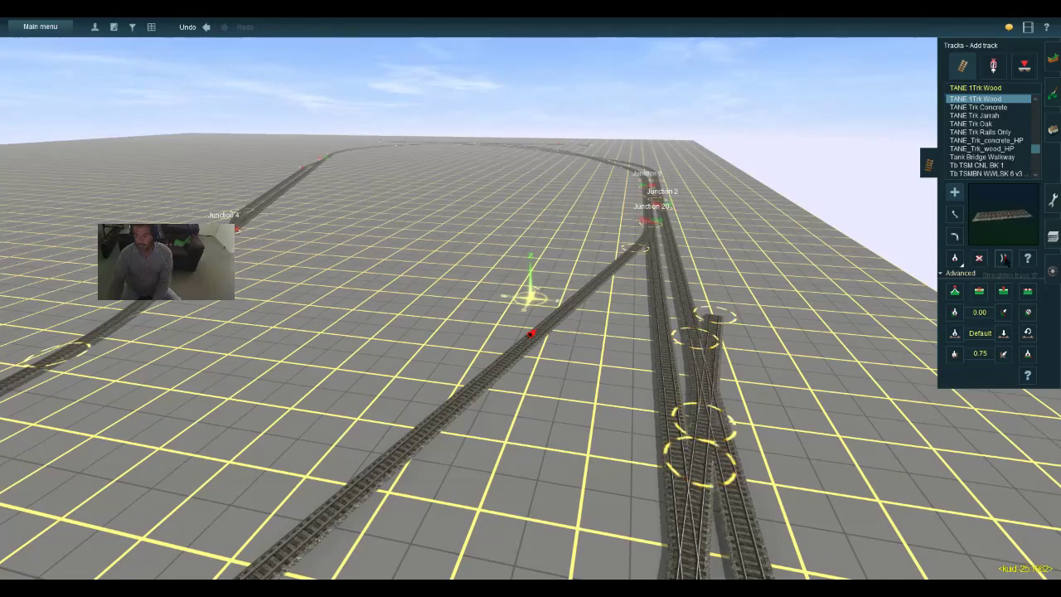
{"action": "left_click", "coordinate": [1001, 259]}
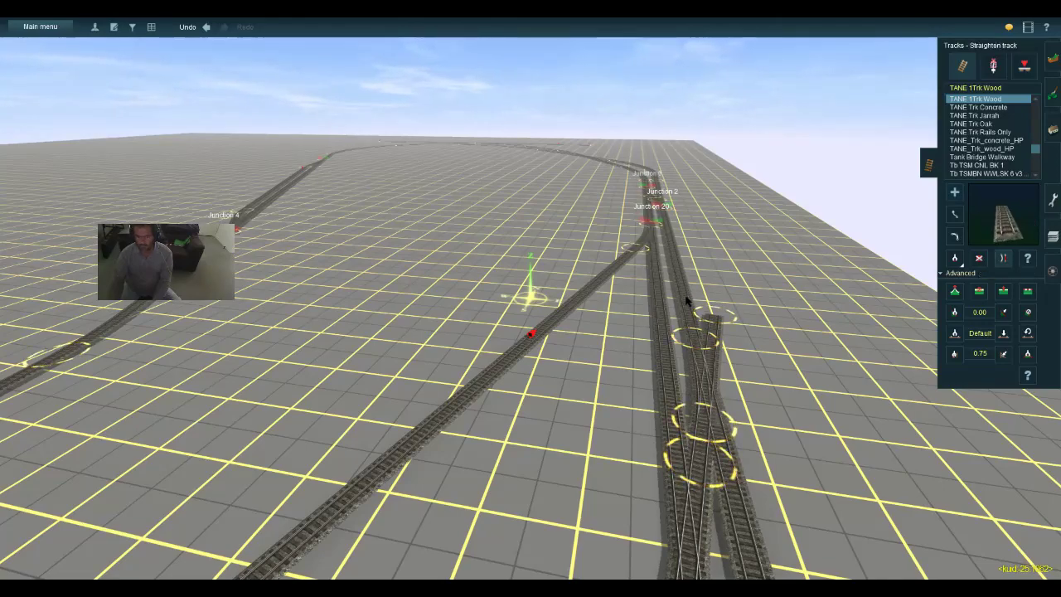
{"action": "key", "text": "Down"}
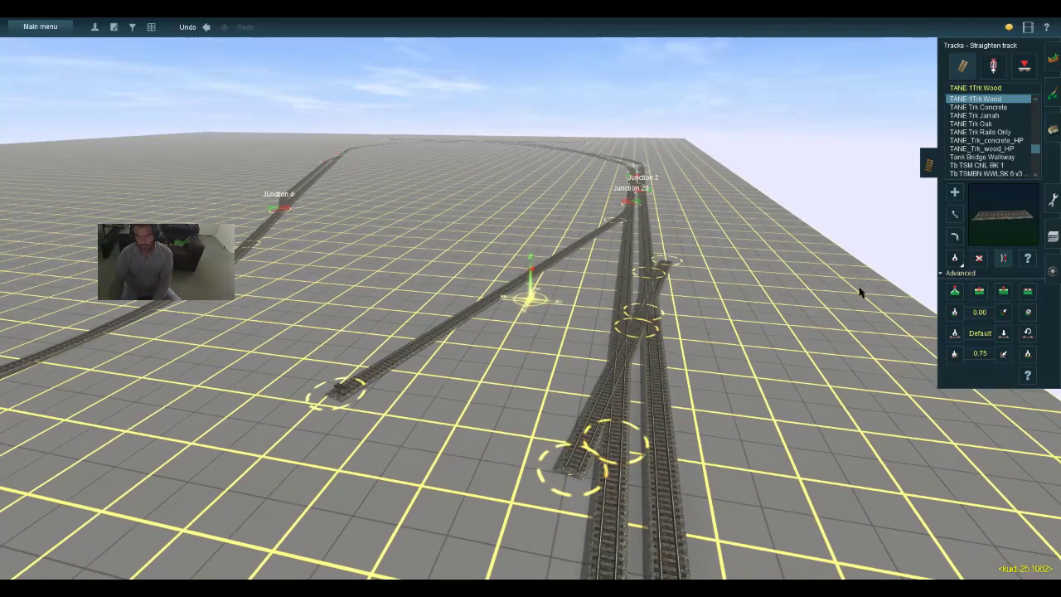
{"action": "left_click", "coordinate": [954, 192]}
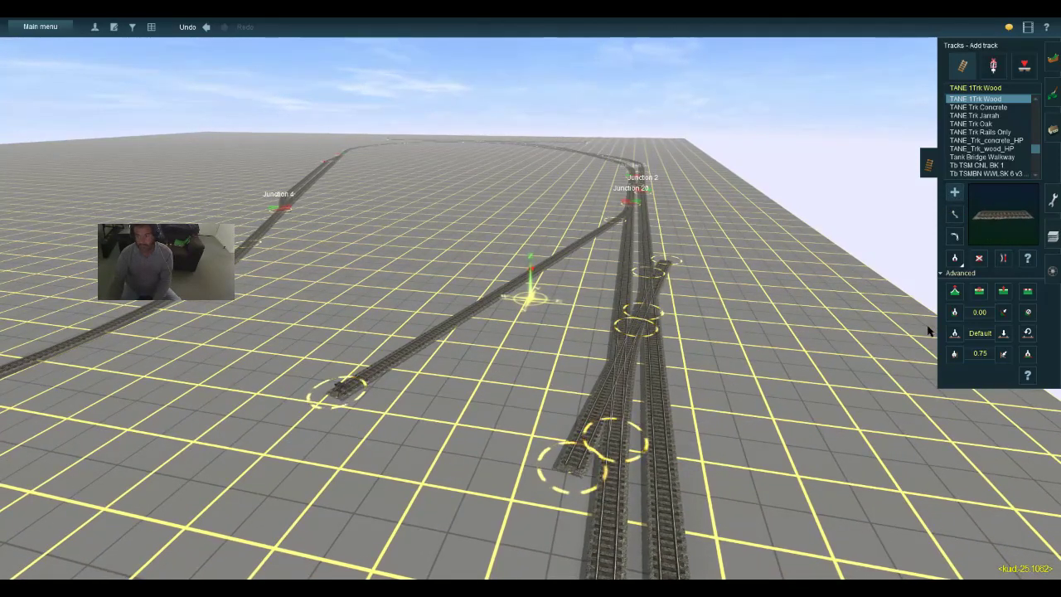
{"action": "key", "text": "s"}
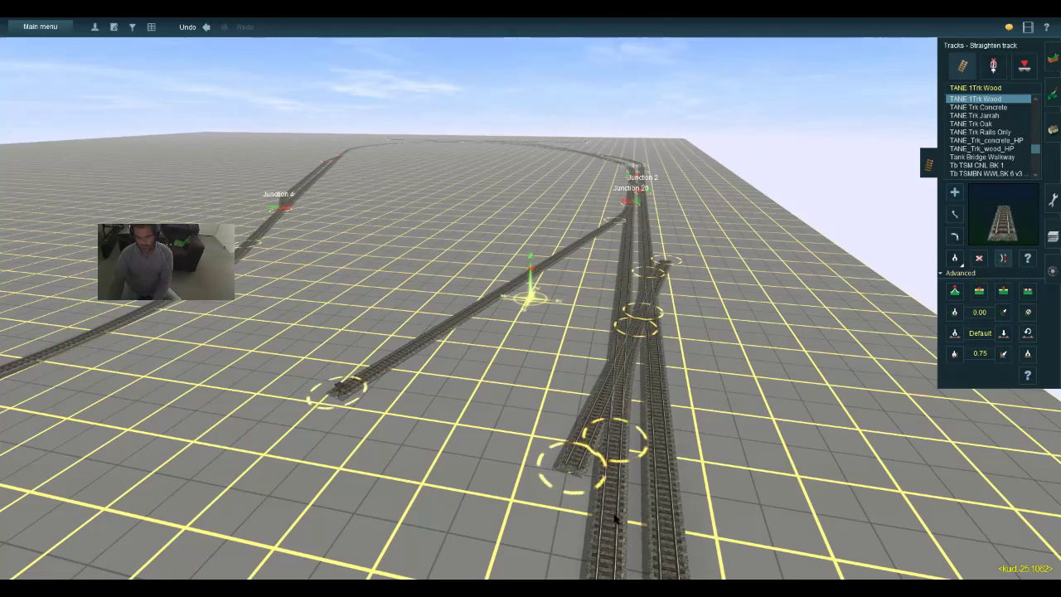
Delete the leftover outer sections of the diagonal track on both sides of the crossover
{"action": "left_click", "coordinate": [981, 259]}
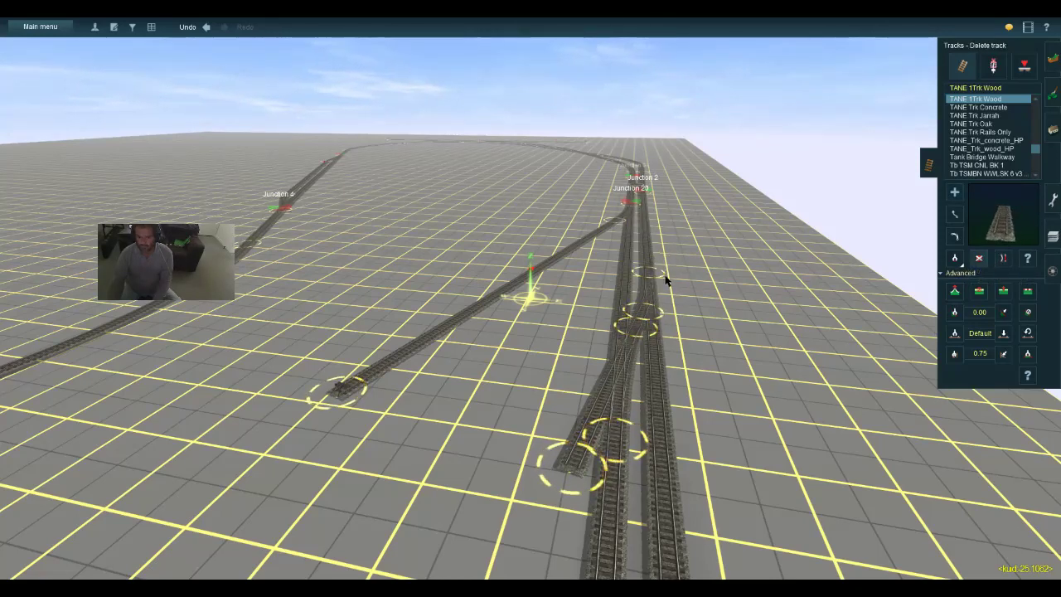
{"action": "left_click", "coordinate": [581, 435]}
{"action": "scroll", "coordinate": [688, 418], "scroll_direction": "up", "scroll_amount": 1}
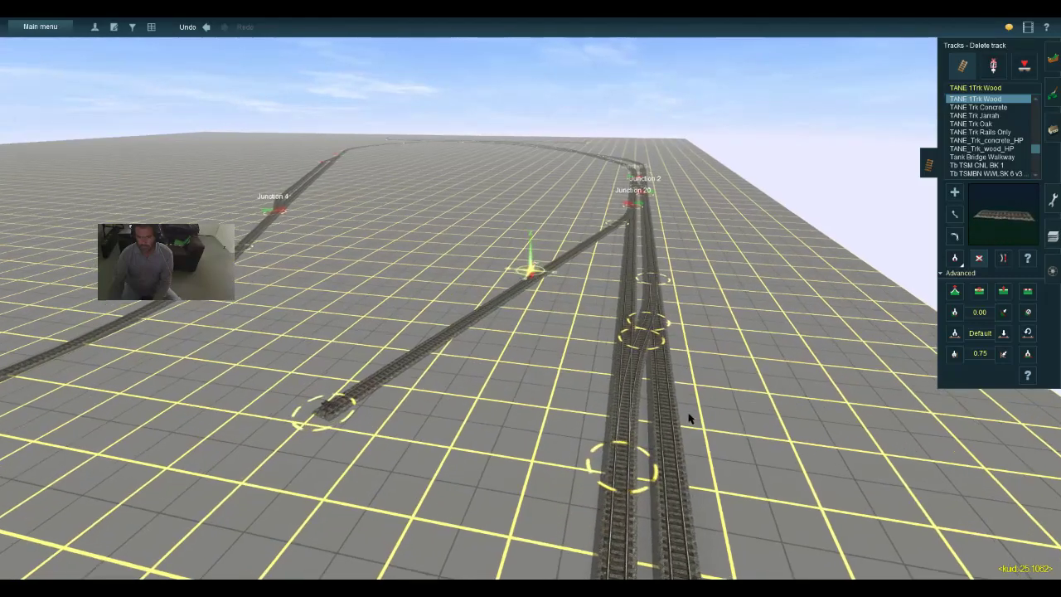
Place a "TTR trackend 1 rusty" buffer at the open end of the parallel track nearer the industry spur
{"action": "key", "text": "Up"}
{"action": "key", "text": "Right"}
{"action": "key", "text": "Down"}
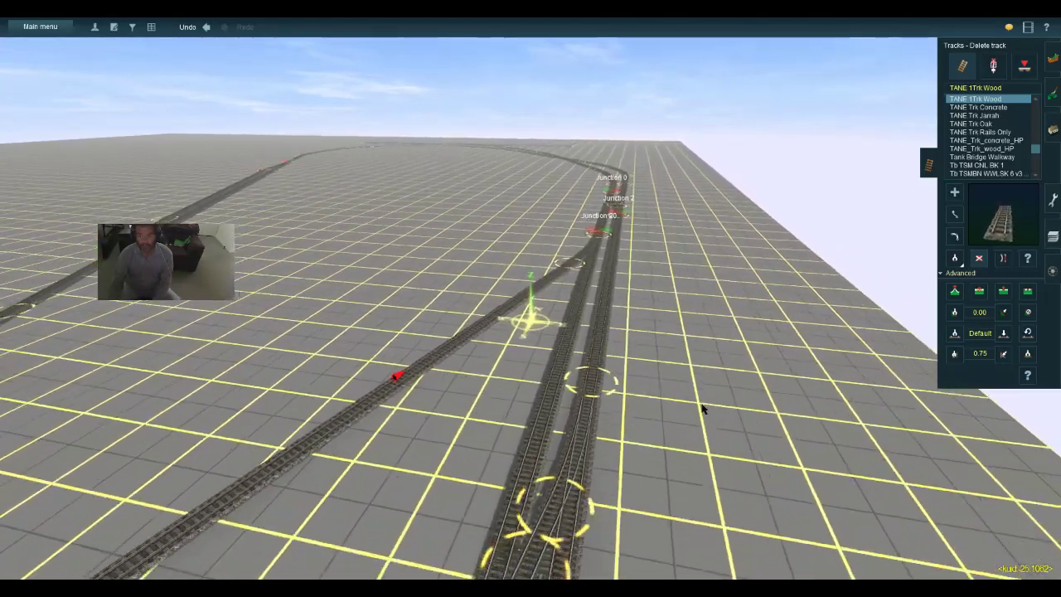
{"action": "key", "text": "Down"}
{"action": "key", "text": "Up"}
{"action": "key", "text": "Down"}
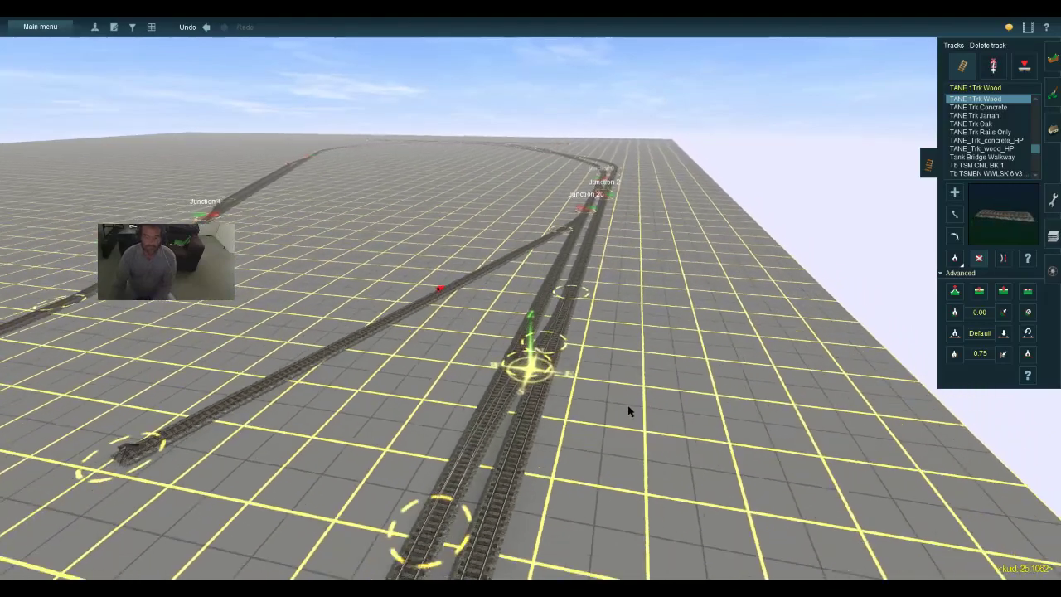
{"action": "left_click", "coordinate": [992, 66]}
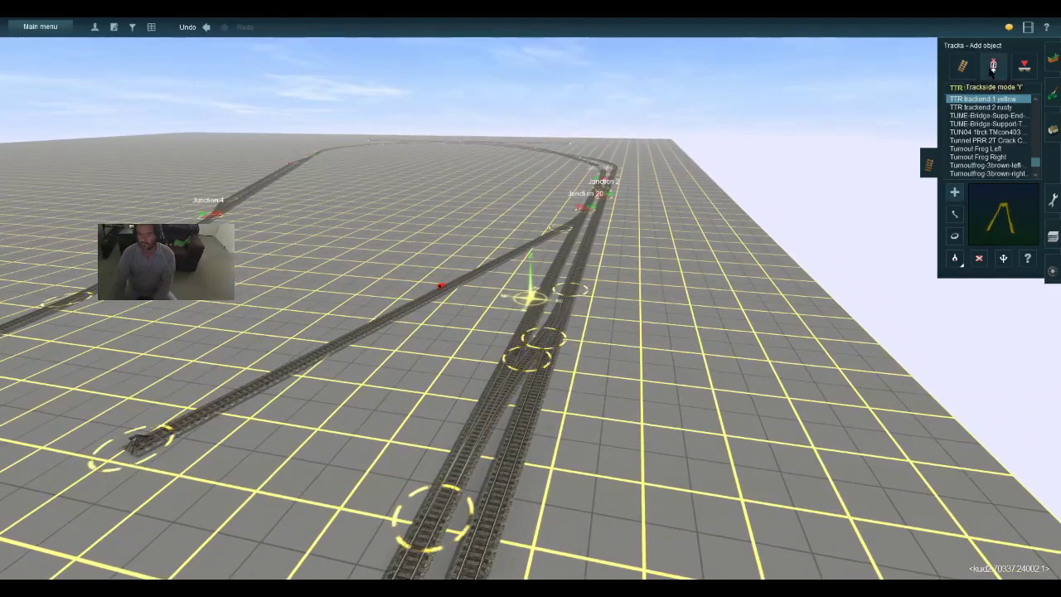
{"action": "key", "text": "Down"}
{"action": "key", "text": "Left"}
{"action": "key", "text": "Up"}
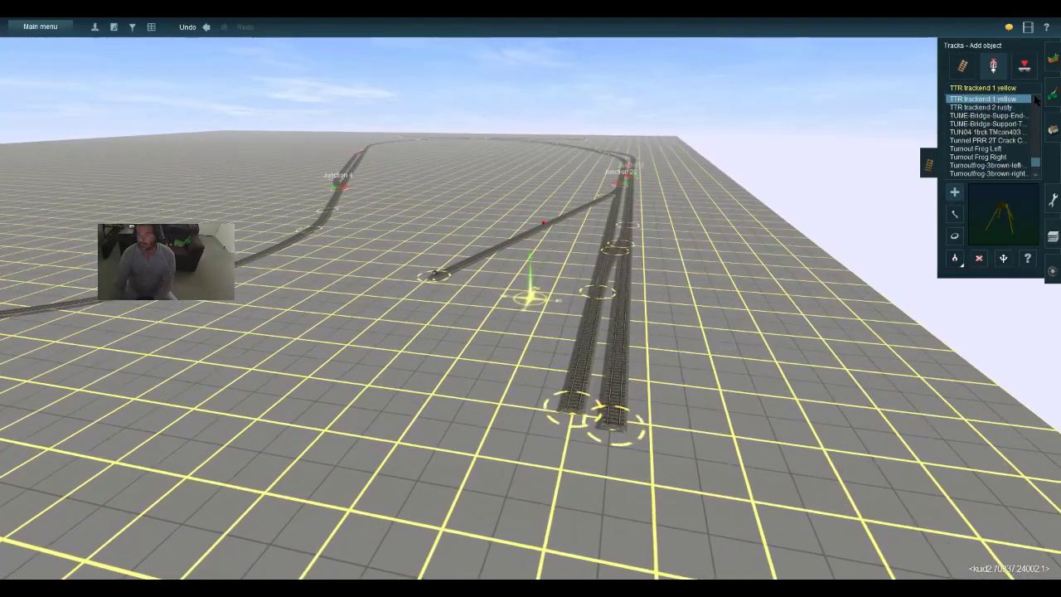
{"action": "scroll", "coordinate": [1035, 100], "scroll_direction": "up", "scroll_amount": 2}
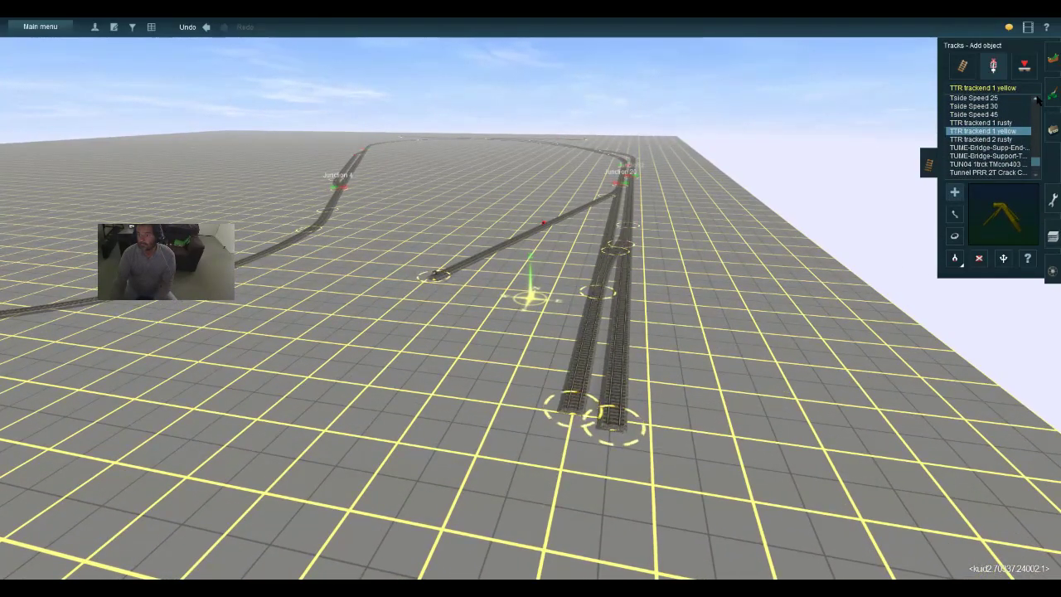
{"action": "left_click", "coordinate": [1012, 123]}
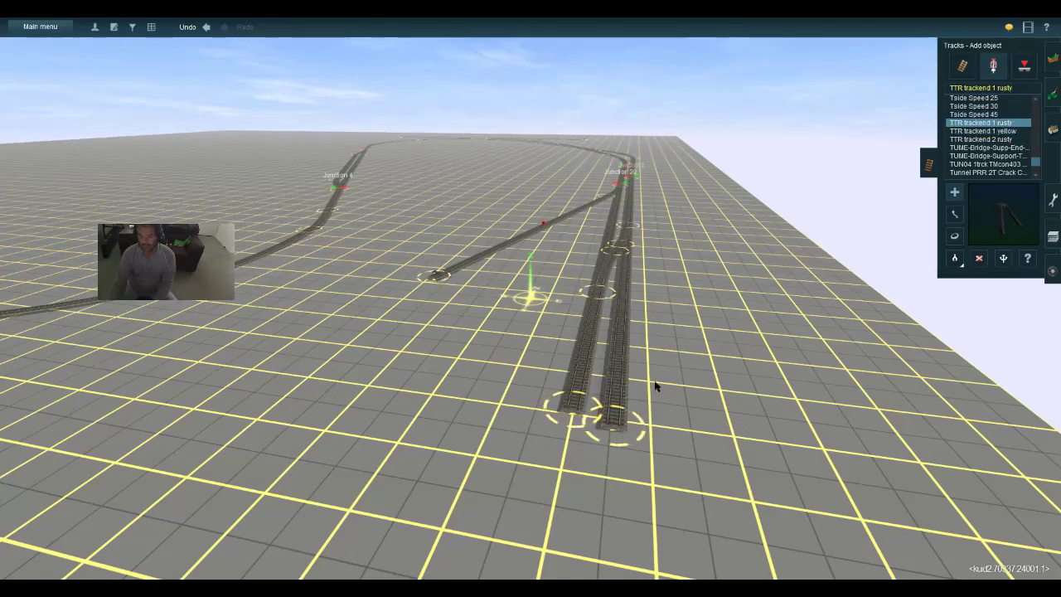
{"action": "left_click", "coordinate": [571, 408]}
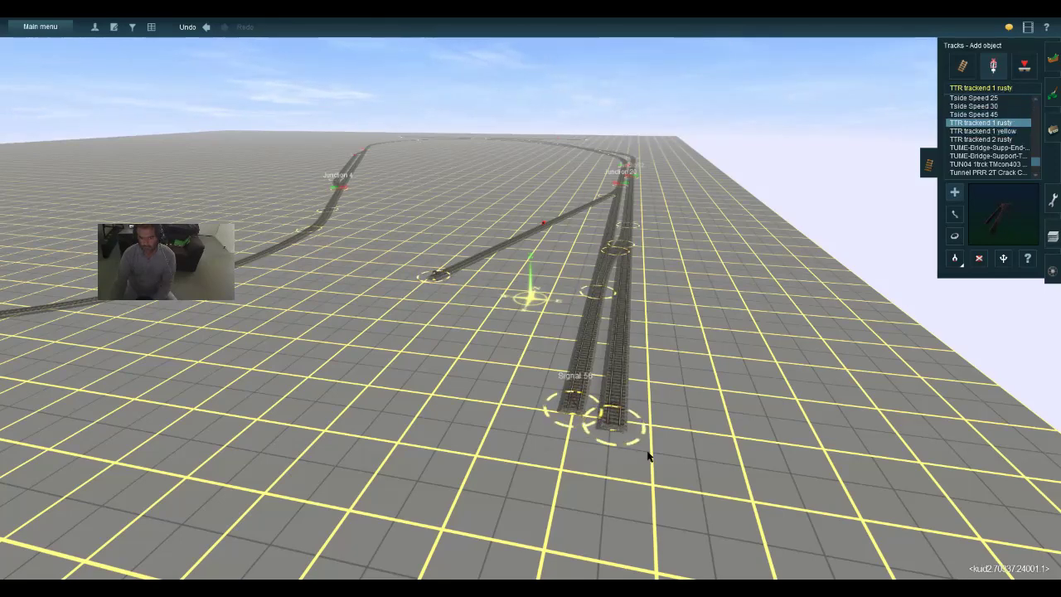
Pick up the Switchstand Short Frame 2 from Junction 20 and place one on each parallel track at the crossover's ends
{"action": "scroll", "coordinate": [649, 455], "scroll_direction": "up", "scroll_amount": 4}
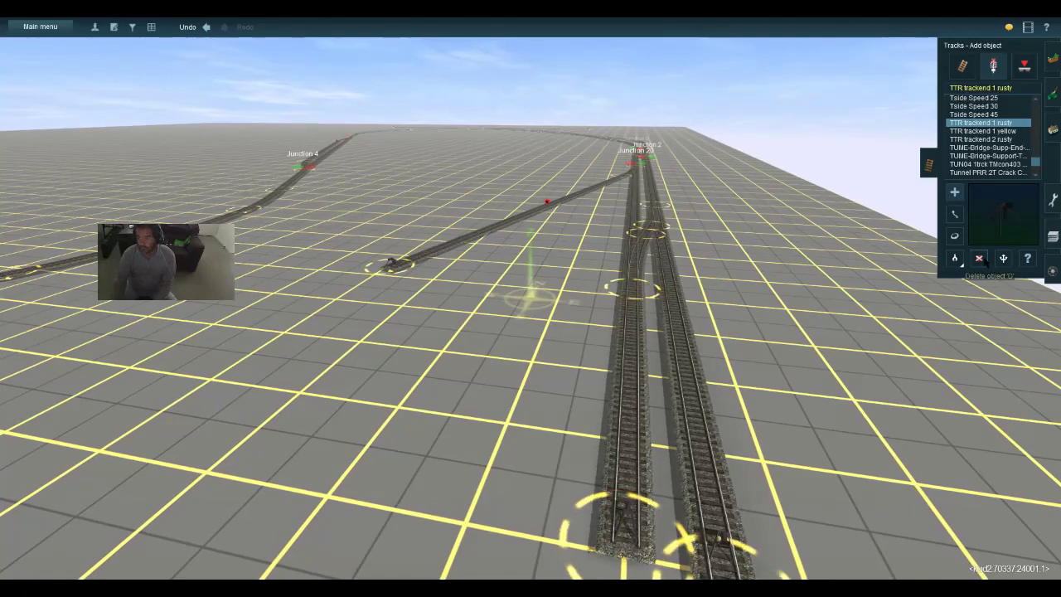
{"action": "left_click", "coordinate": [954, 236]}
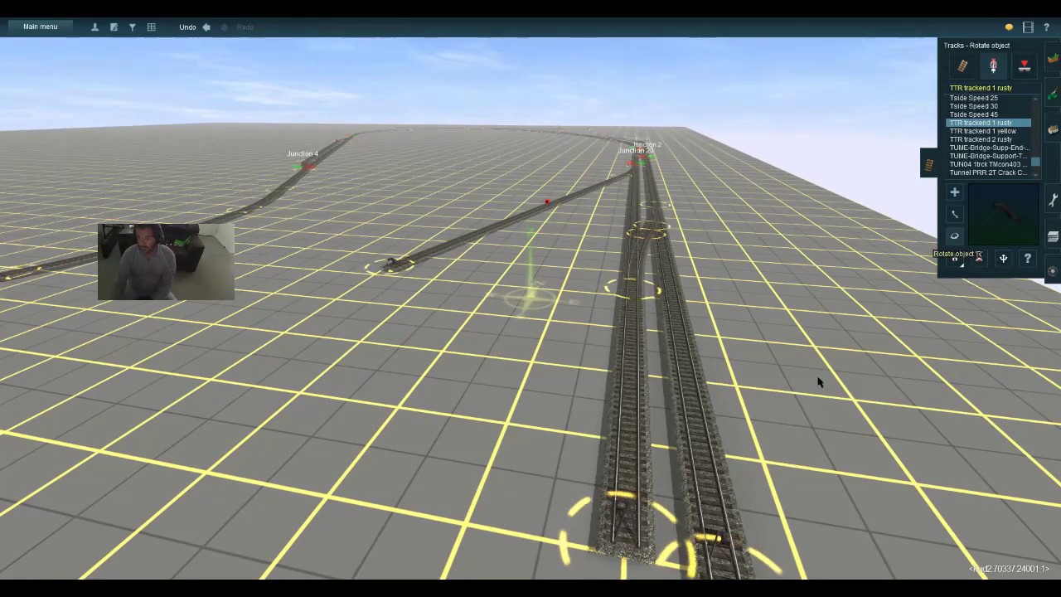
{"action": "key", "text": "Up"}
{"action": "key", "text": "Right"}
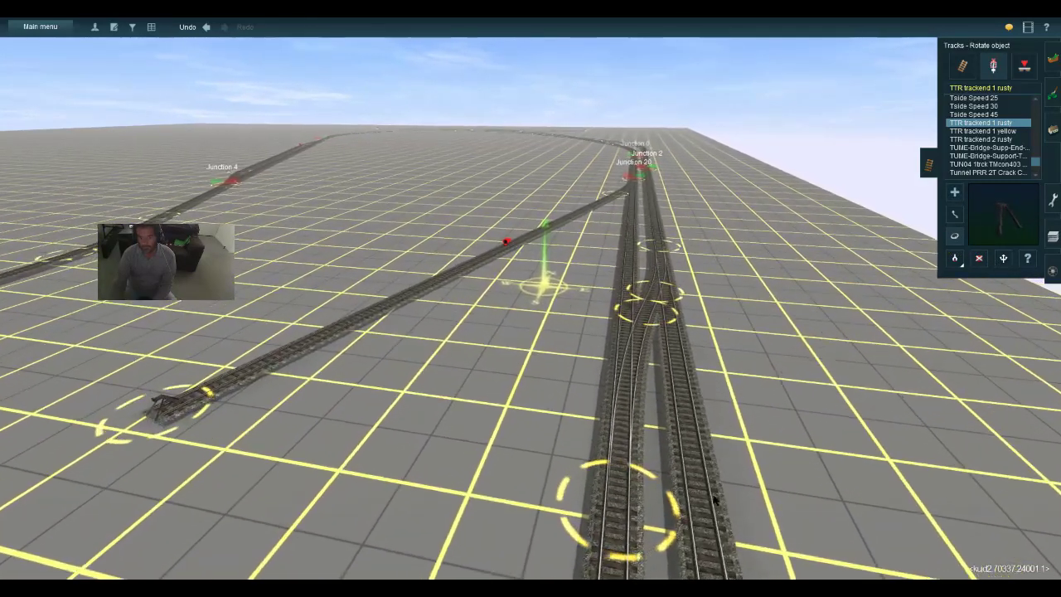
{"action": "key", "text": "Up"}
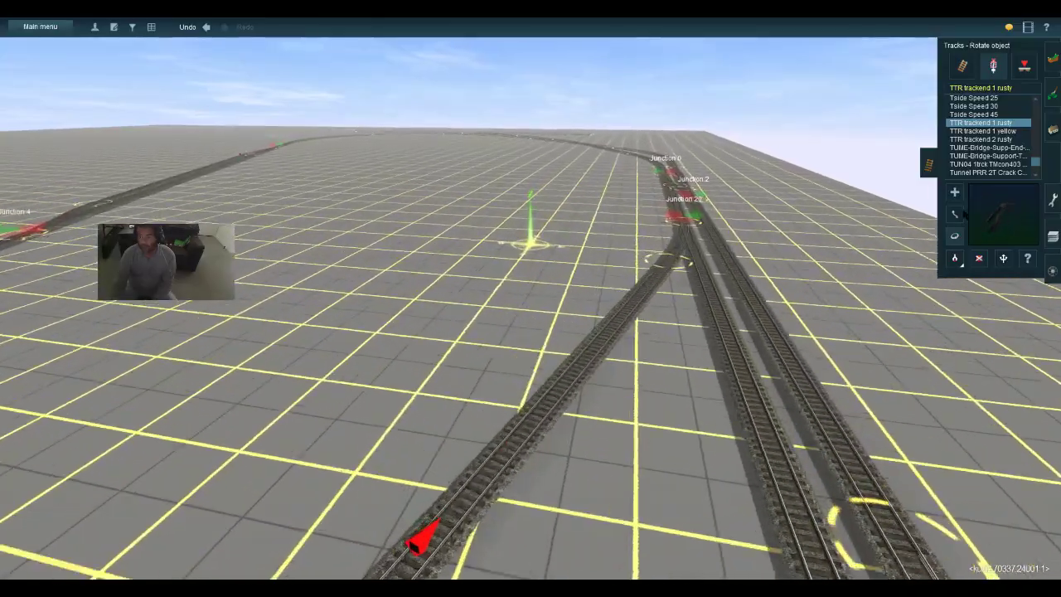
{"action": "left_click", "coordinate": [955, 259]}
{"action": "left_click", "coordinate": [725, 255]}
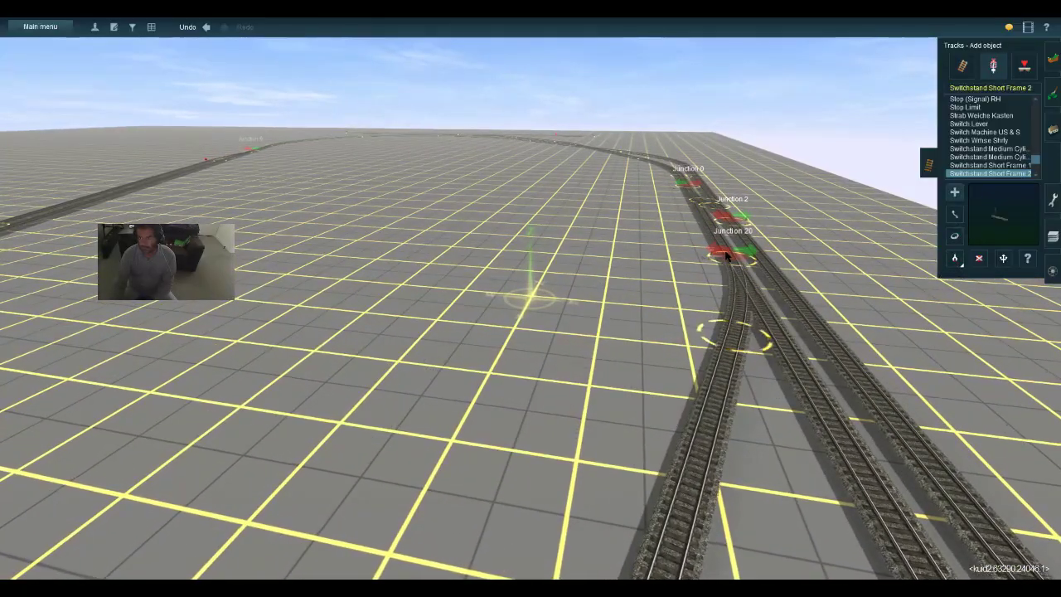
{"action": "key", "text": "Down"}
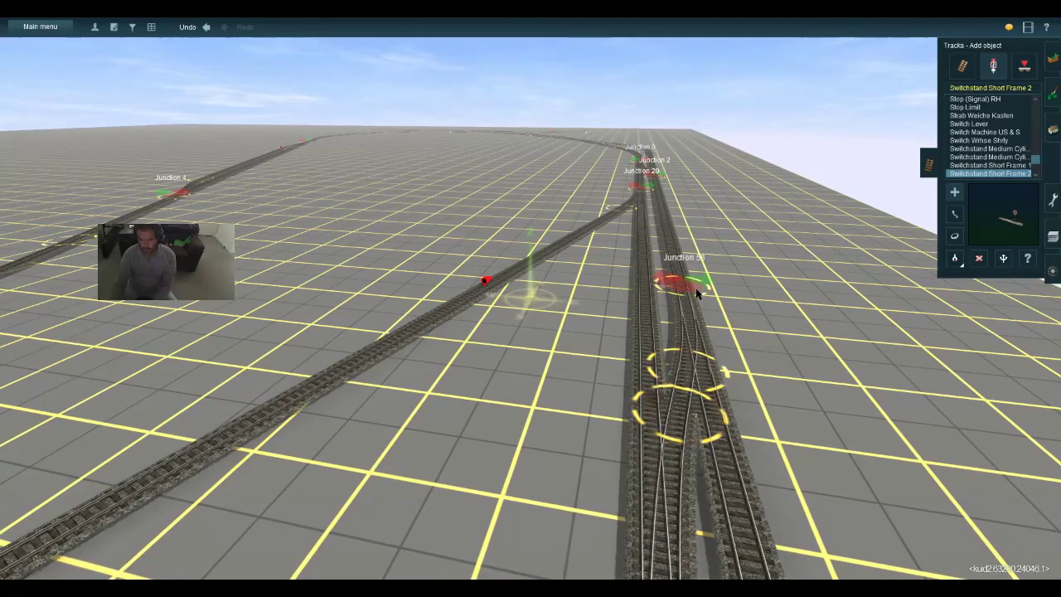
{"action": "key", "text": "Down"}
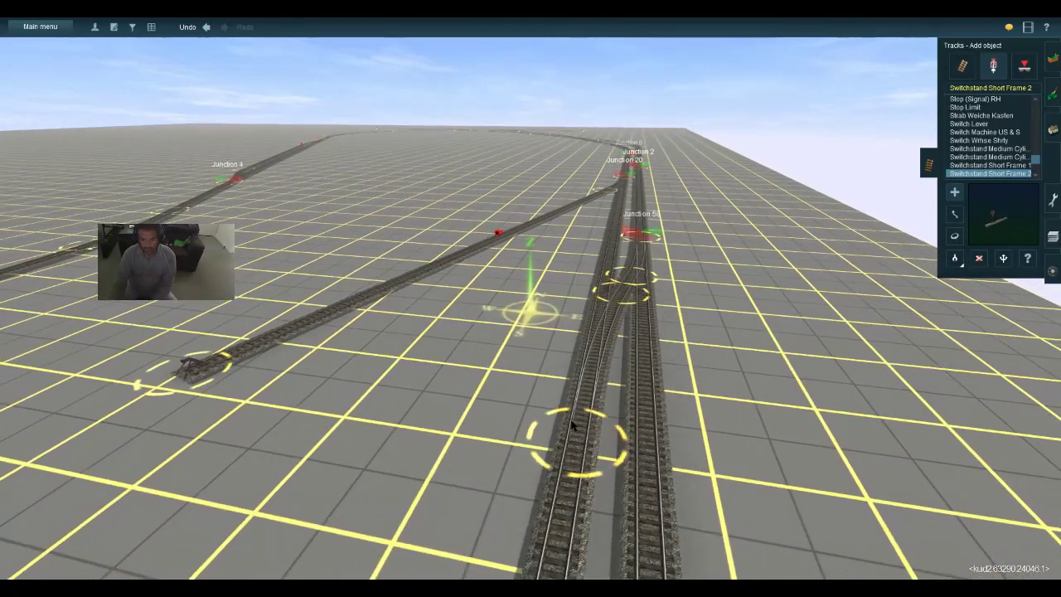
{"action": "left_click", "coordinate": [575, 426]}
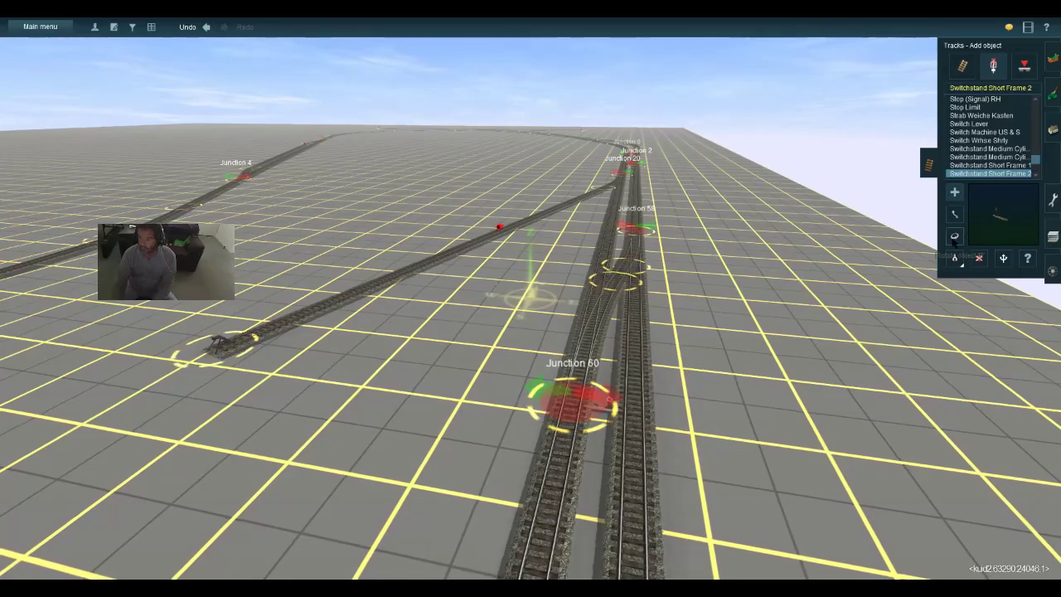
Inspect the switchstands along the parallel tracks from the new crossover to Junction 20, Junction 2 and Junction 0
{"action": "right_click", "coordinate": [641, 233]}
{"action": "key", "text": "Up"}
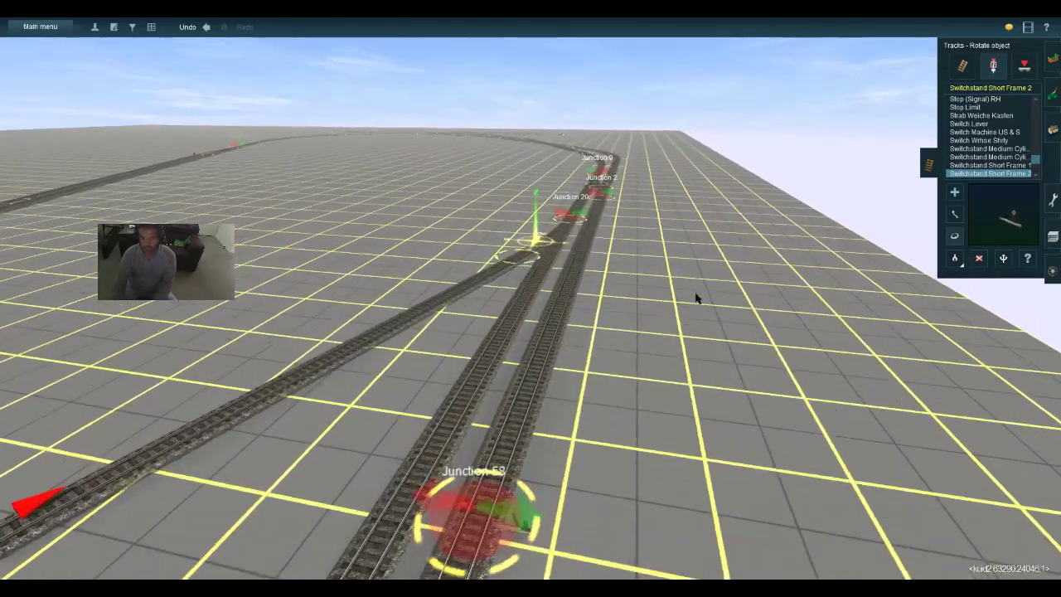
{"action": "key", "text": "Up"}
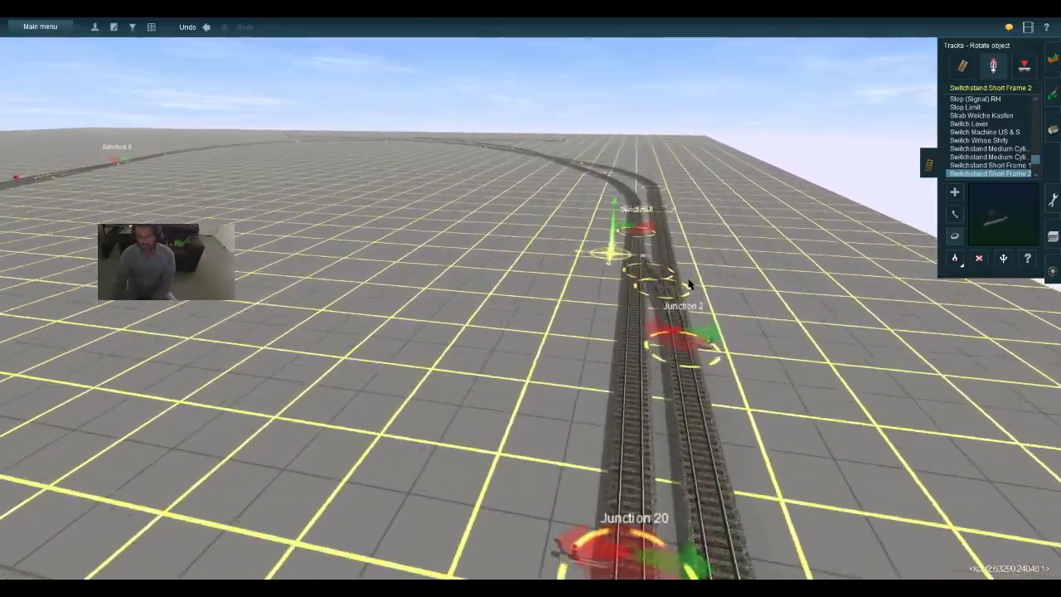
{"action": "key", "text": "Up"}
{"action": "key", "text": "Down"}
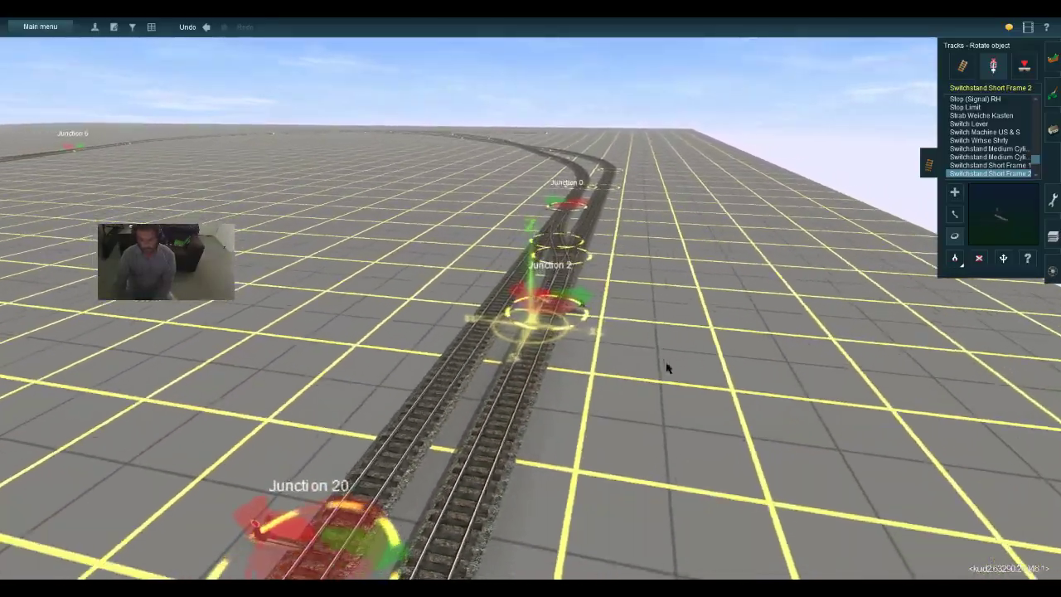
{"action": "key", "text": "Up"}
{"action": "key", "text": "Down"}
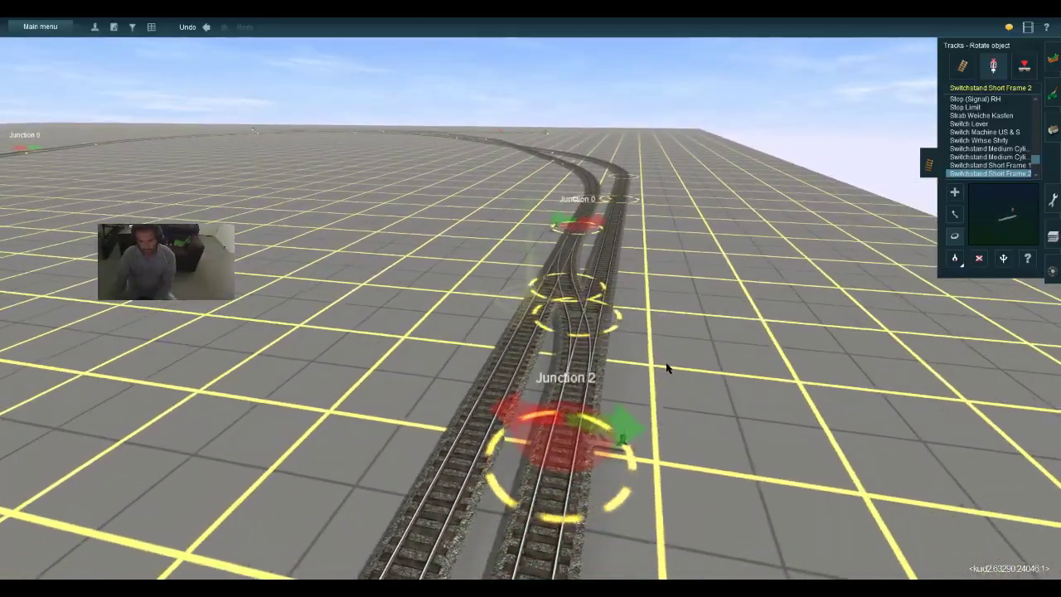
{"action": "key", "text": "Up"}
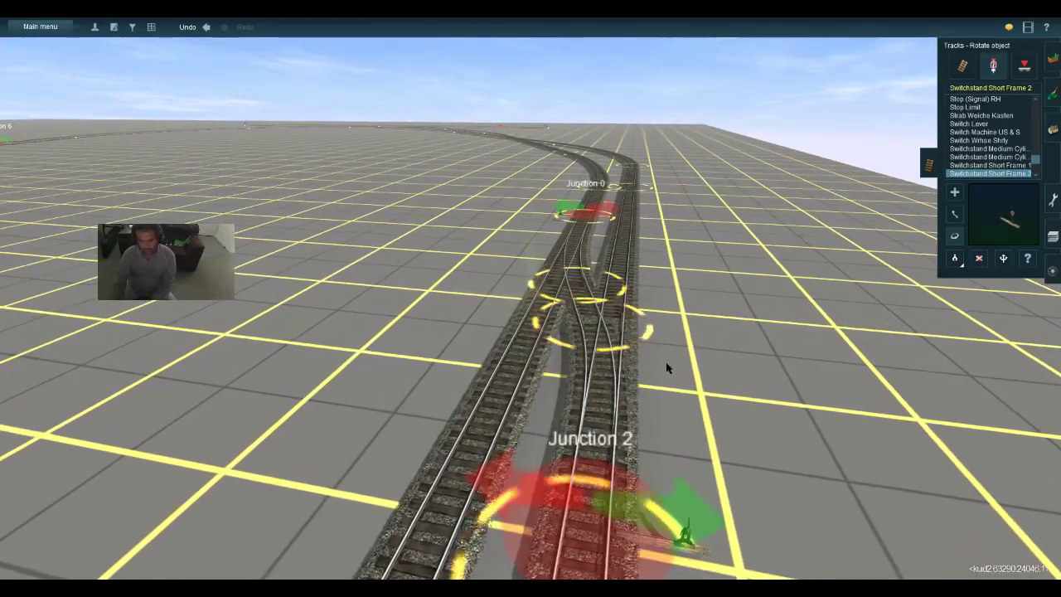
{"action": "key", "text": "Down"}
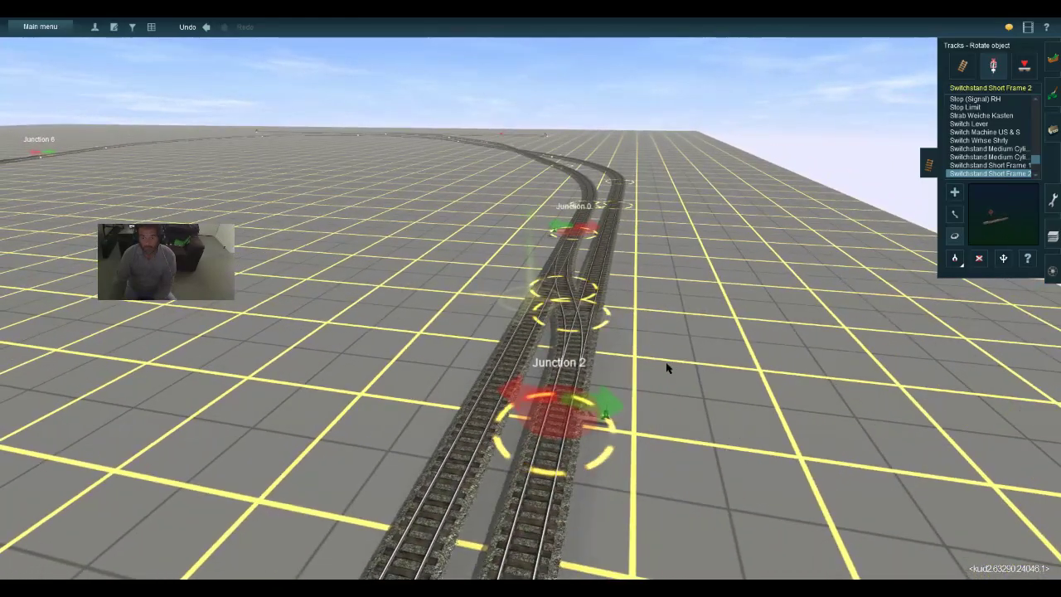
{"action": "key", "text": "Left"}
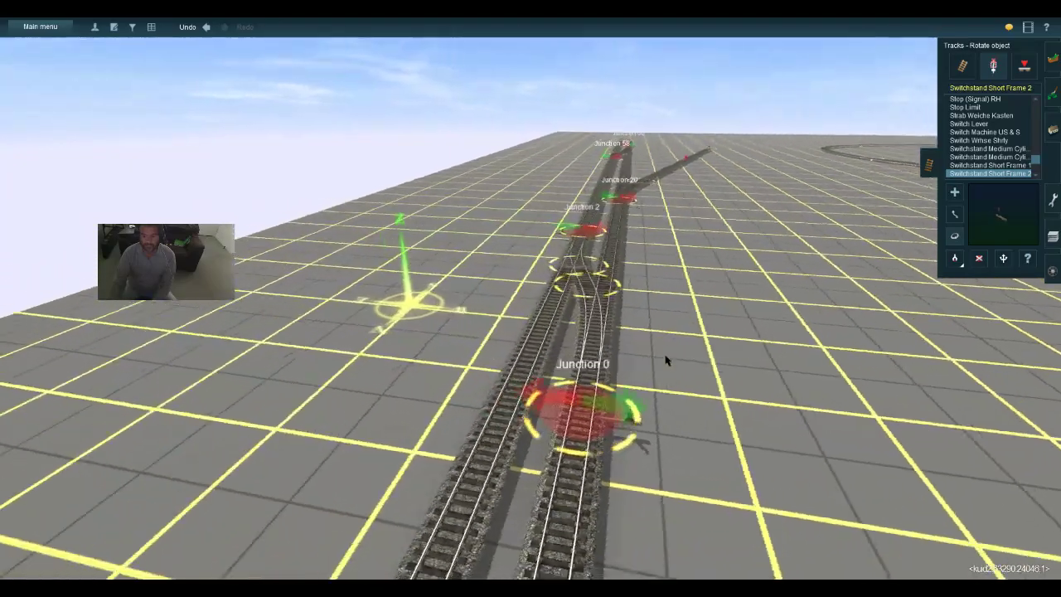
{"action": "key", "text": "Left"}
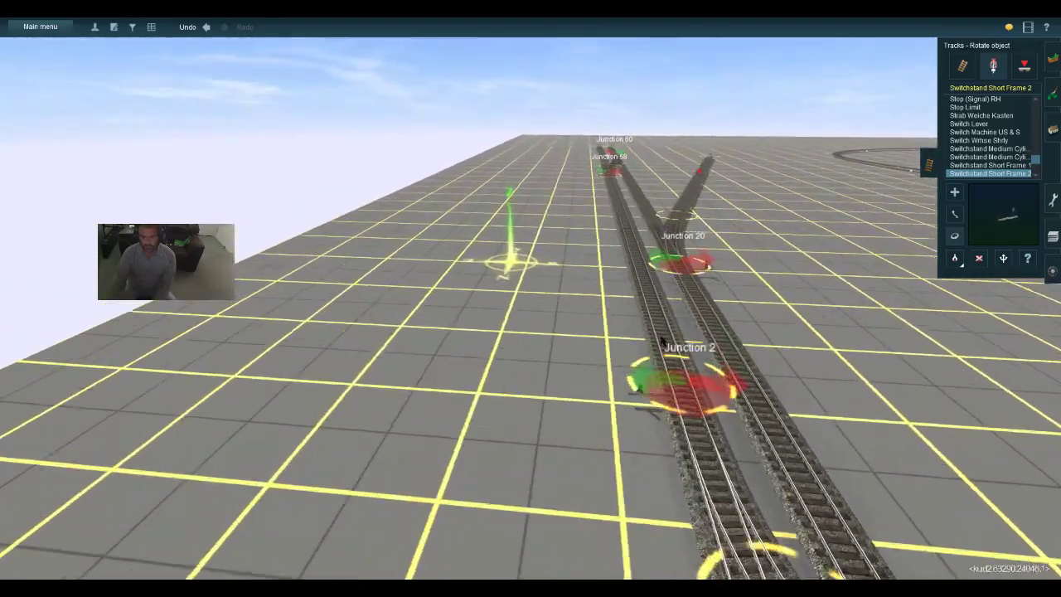
Place a Track Marker on the outer parallel track between the crossovers and name it "Run around"
{"action": "left_click", "coordinate": [1024, 65]}
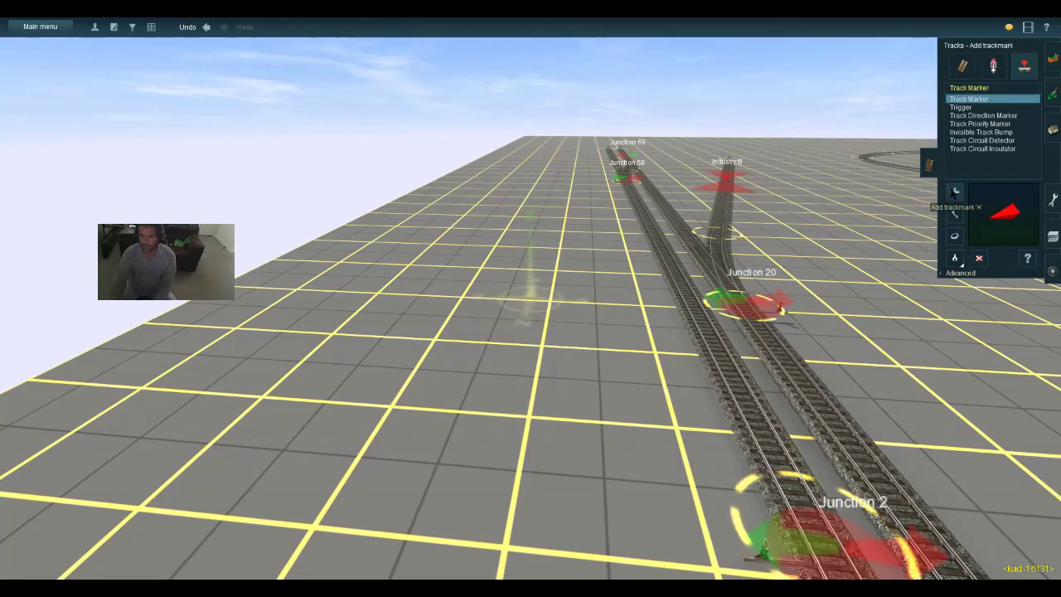
{"action": "left_click", "coordinate": [649, 236]}
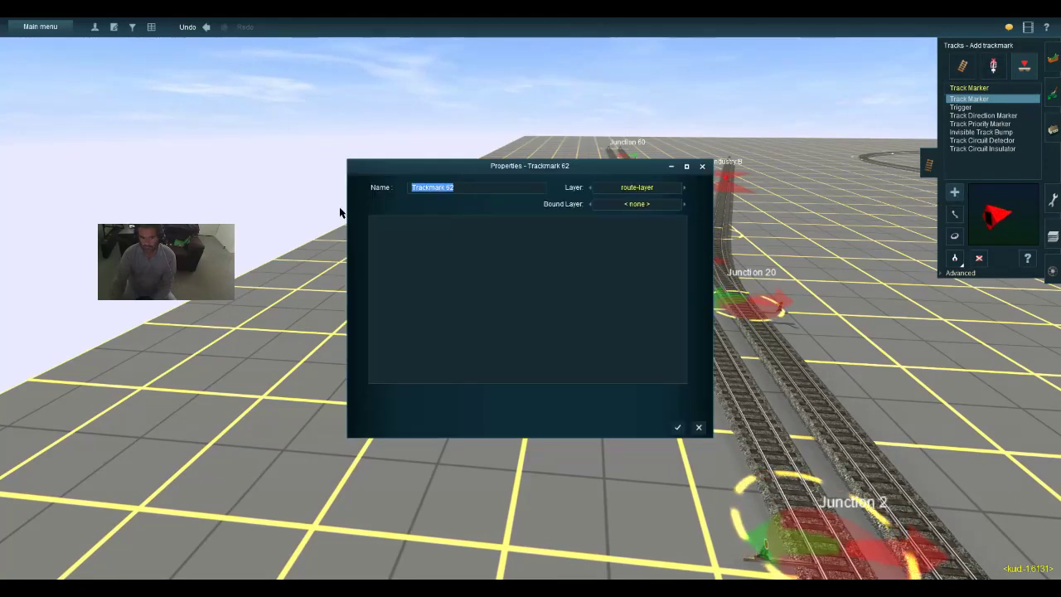
{"action": "key", "text": "Home"}
{"action": "type", "text": "R"}
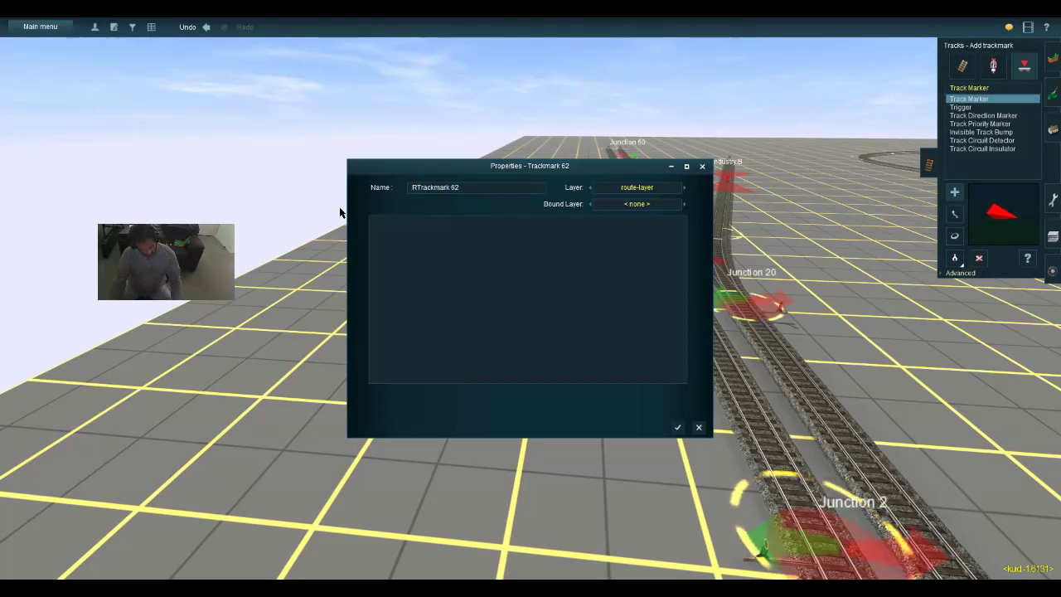
{"action": "type", "text": "un "}
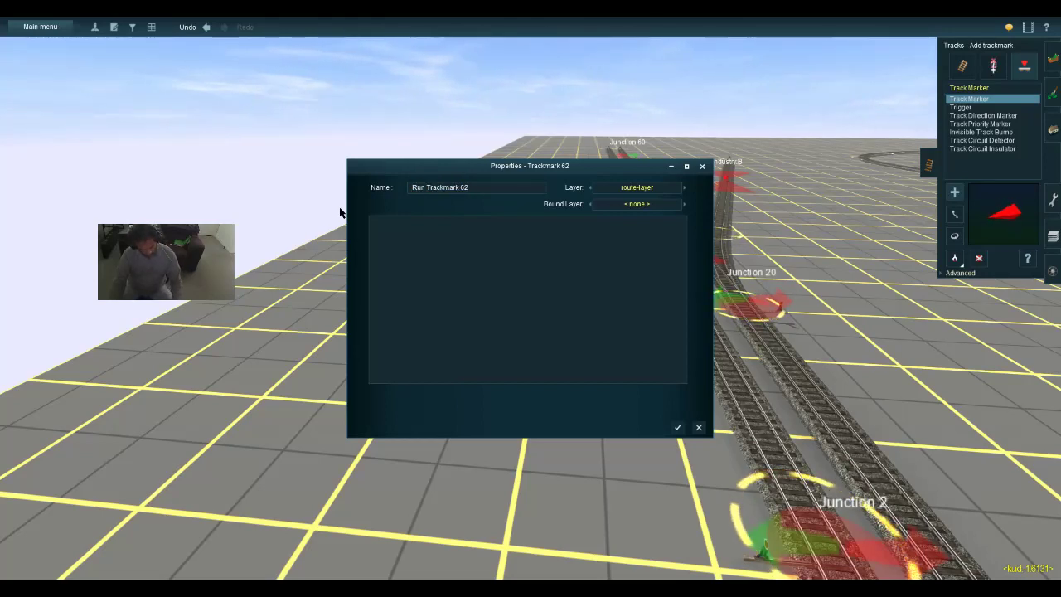
{"action": "type", "text": "aro"}
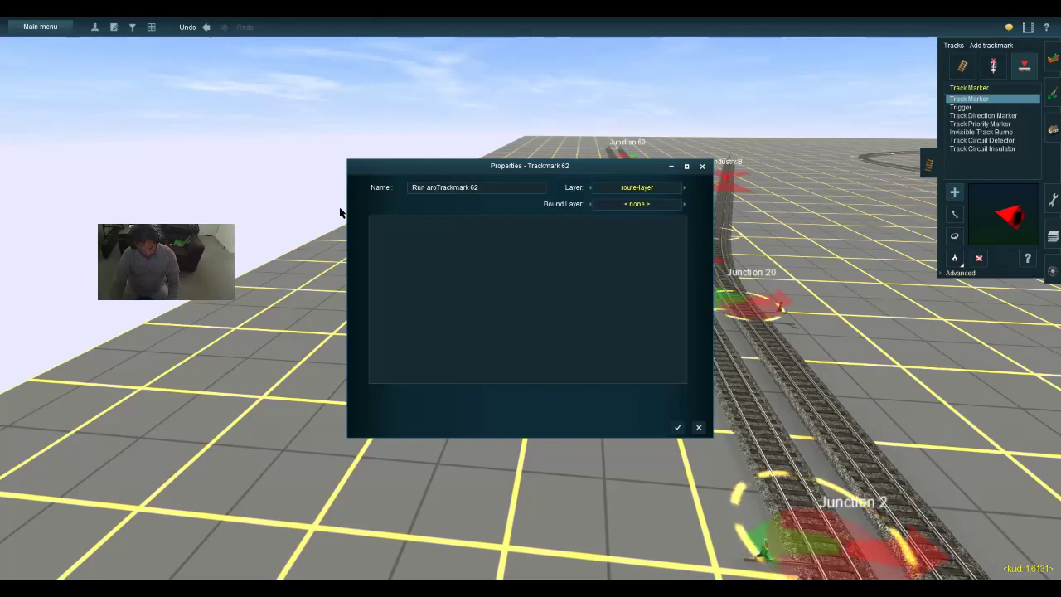
{"action": "type", "text": "und"}
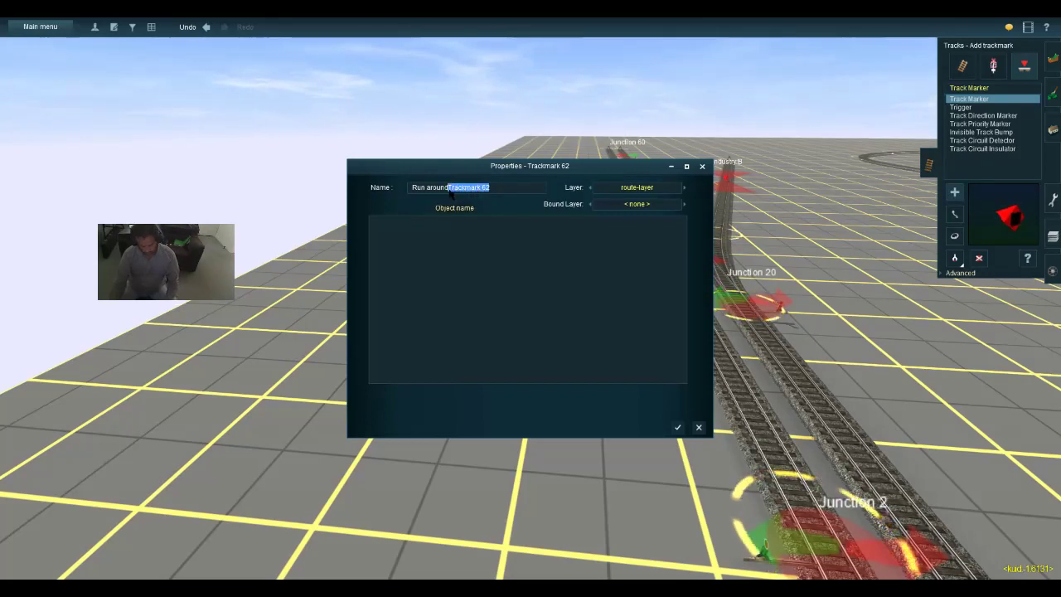
{"action": "left_click", "coordinate": [677, 428]}
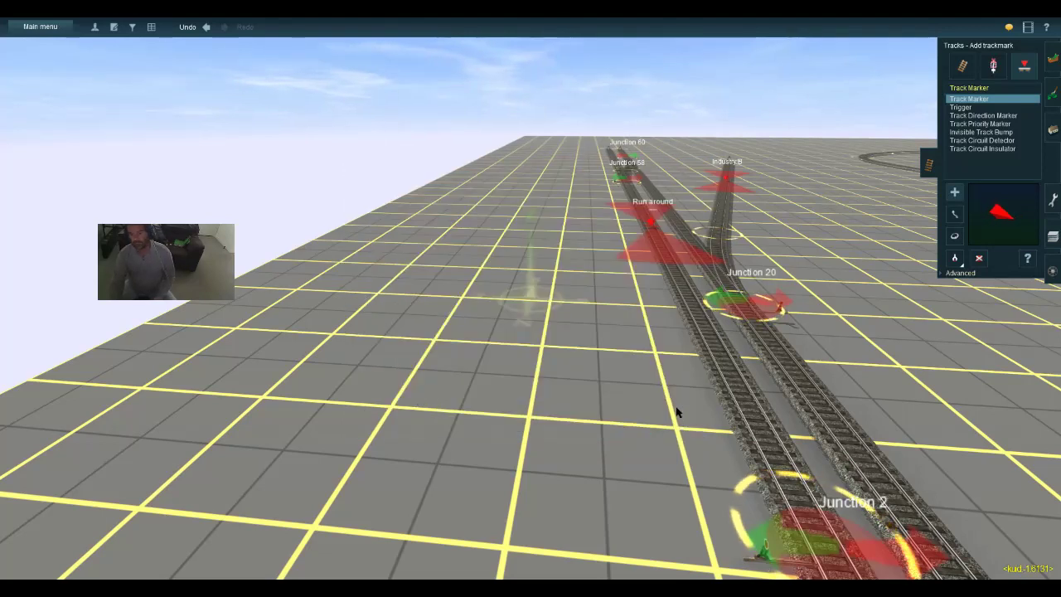
Inspect the Run around marker and the tracks leading past the junctions towards the other side of the yard
{"action": "left_click", "coordinate": [953, 237]}
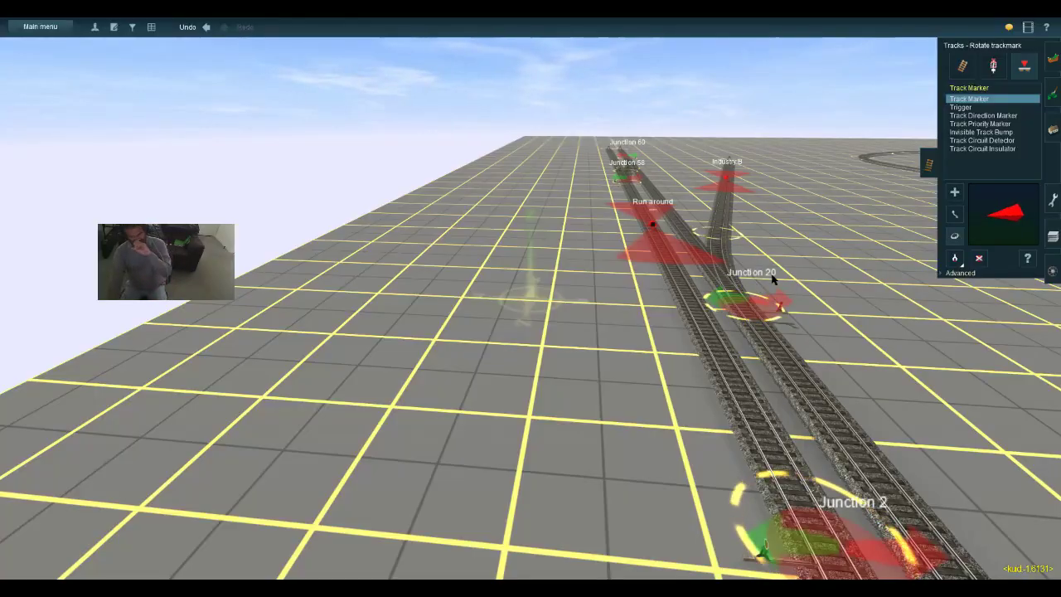
{"action": "key", "text": "Left"}
{"action": "key", "text": "Left"}
{"action": "right_click", "coordinate": [717, 256]}
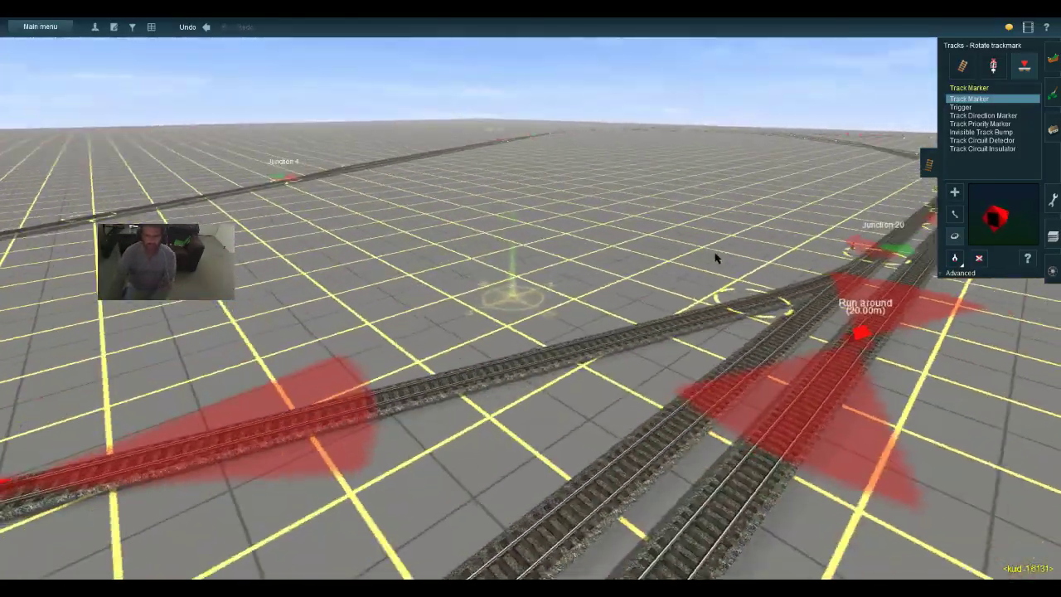
{"action": "right_click", "coordinate": [717, 258]}
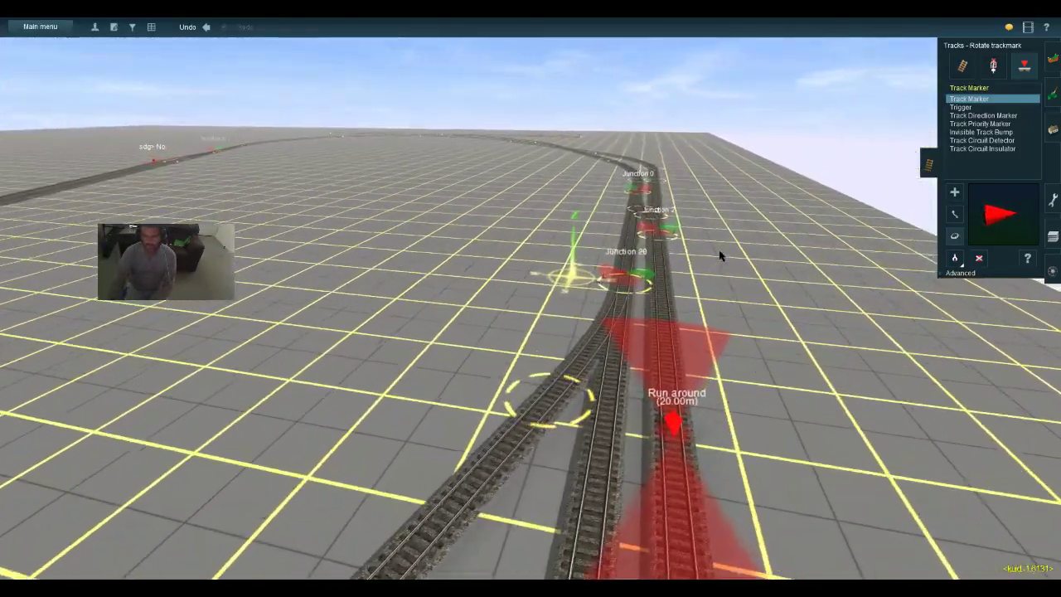
{"action": "right_click", "coordinate": [720, 255]}
{"action": "right_click", "coordinate": [715, 248]}
{"action": "key", "text": "Up"}
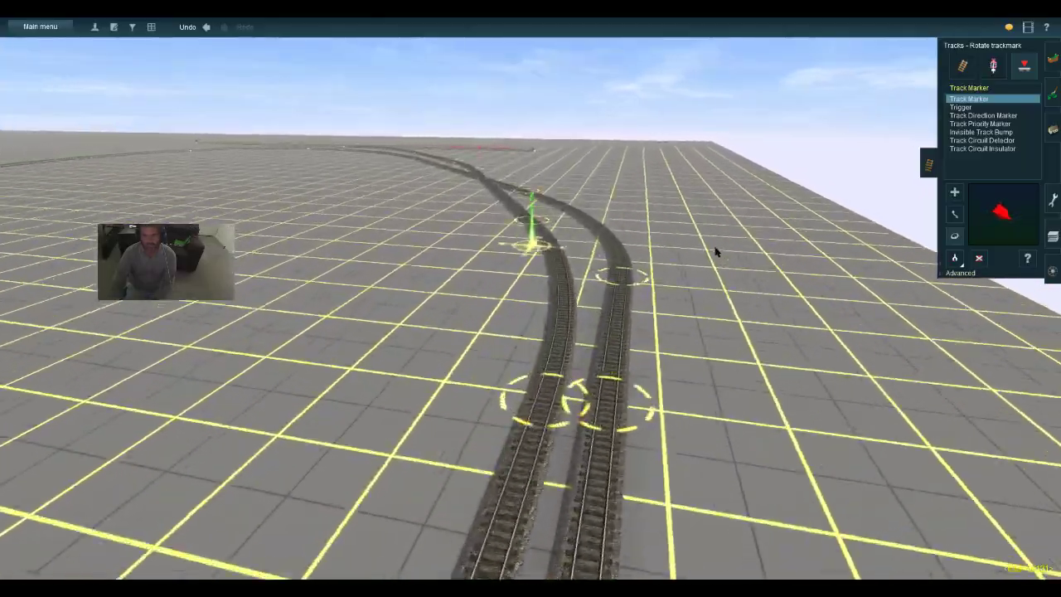
{"action": "right_click_drag", "start_coordinate": [717, 253], "coordinate": [717, 248]}
Move the Industry :A track marker along its spur, closer to the buffered end
{"action": "key", "text": "Down"}
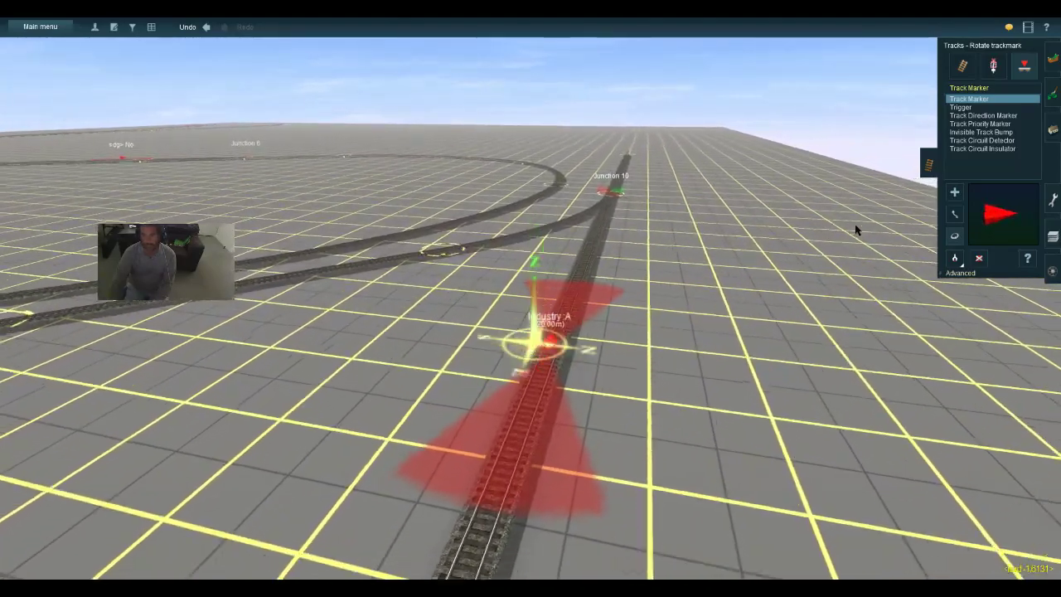
{"action": "left_click", "coordinate": [955, 213]}
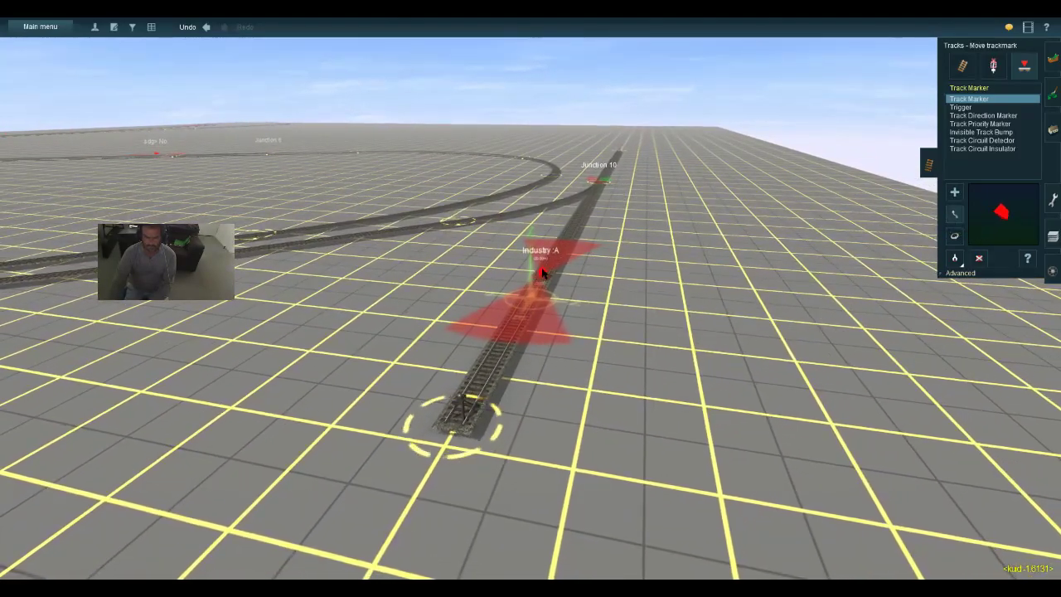
{"action": "key", "text": "Up"}
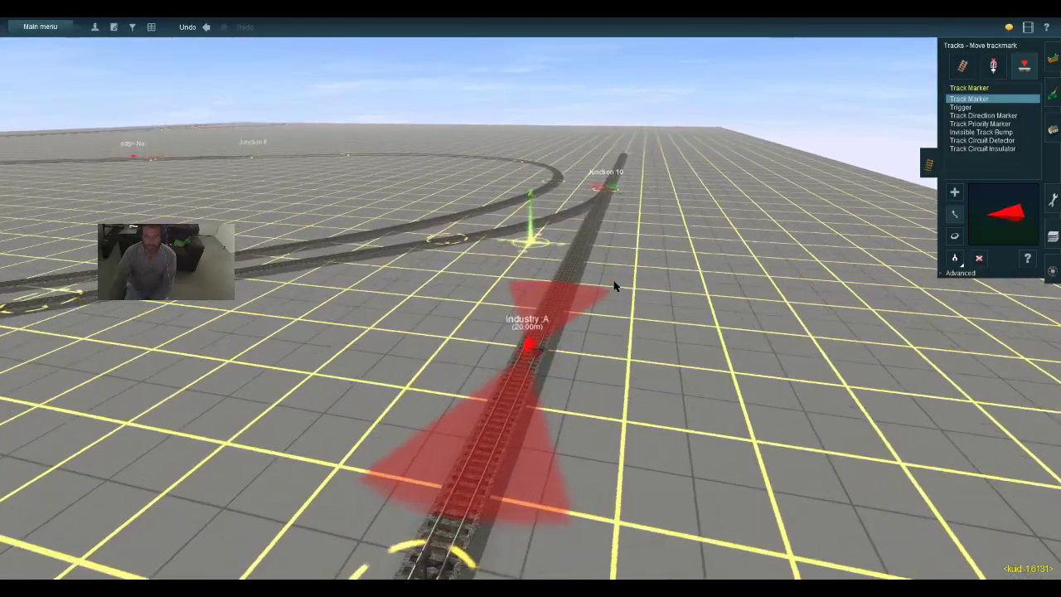
Start moving the buffered track end beyond Junction 10 with the Move track tool
{"action": "key", "text": "Right"}
{"action": "key", "text": "Up"}
{"action": "key", "text": "Left"}
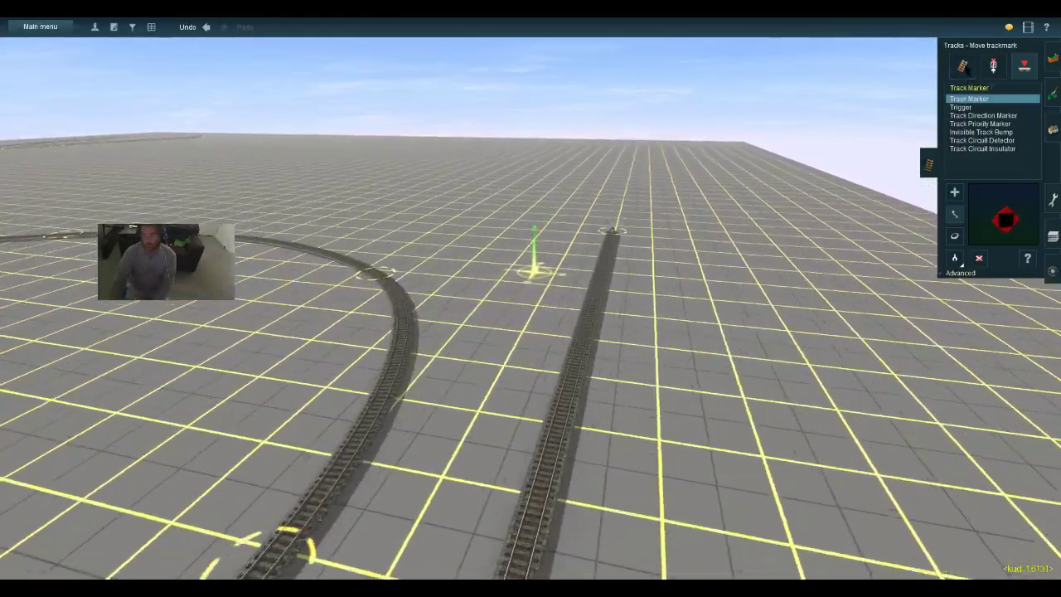
{"action": "left_click", "coordinate": [962, 67]}
{"action": "left_click", "coordinate": [954, 214]}
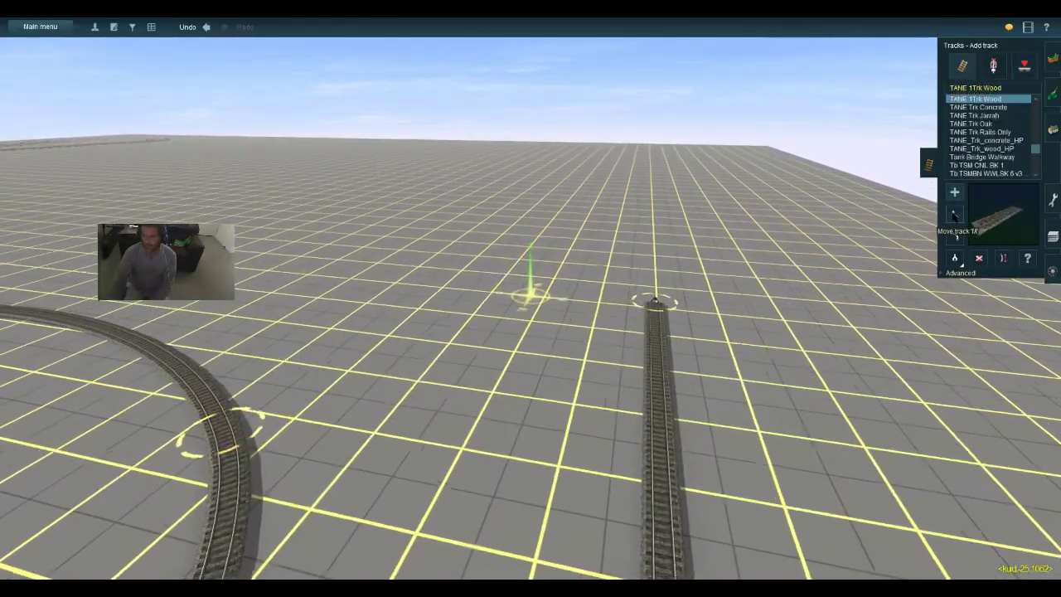
Extend the straight track by moving its end at Signal 12 farther out from the junction
{"action": "left_click_drag", "start_coordinate": [657, 255], "coordinate": [658, 237]}
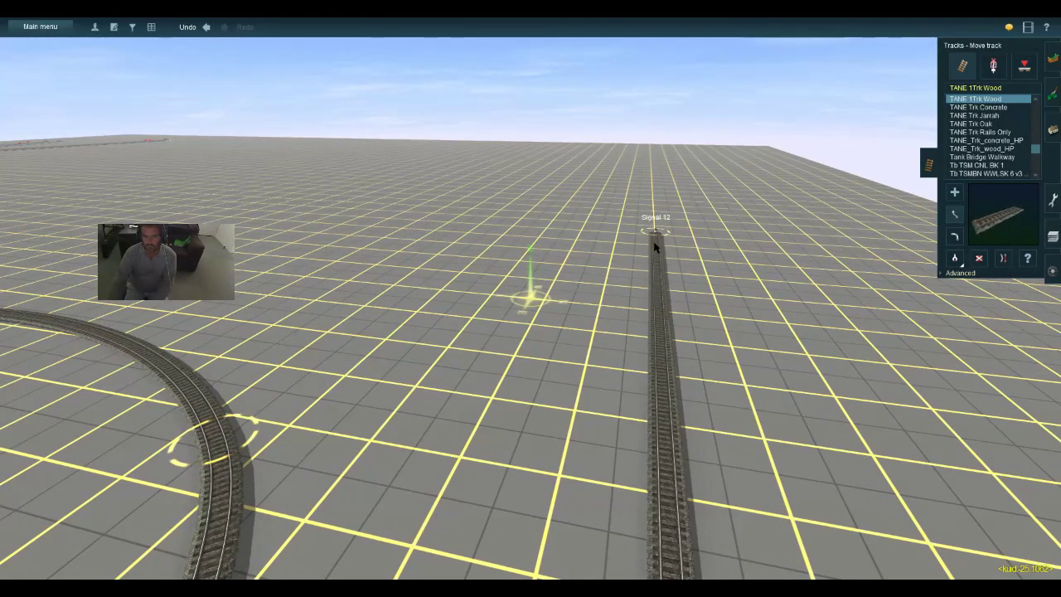
{"action": "key", "text": "Right"}
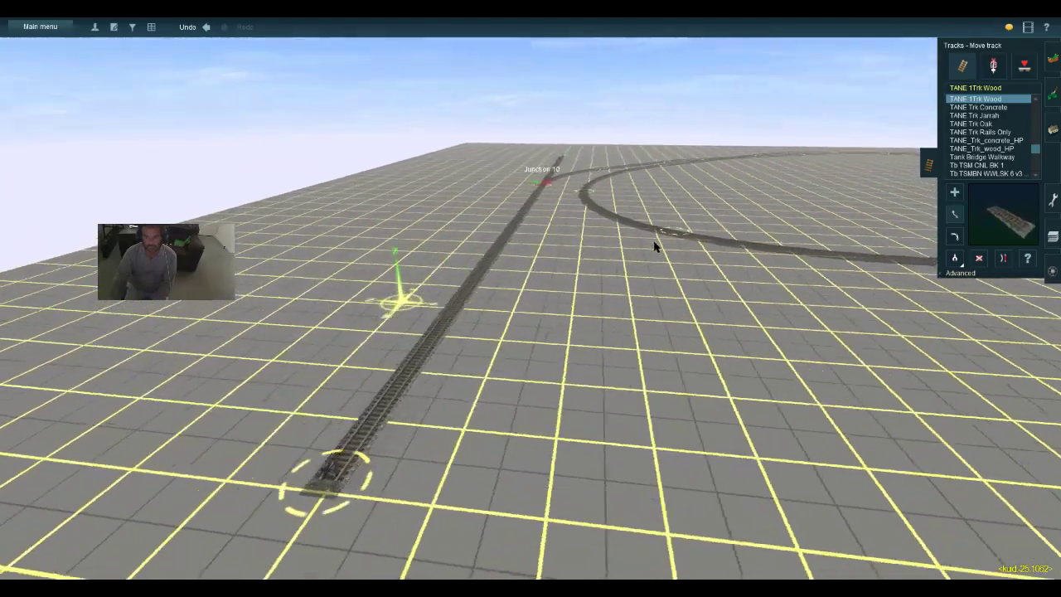
{"action": "key", "text": "Right"}
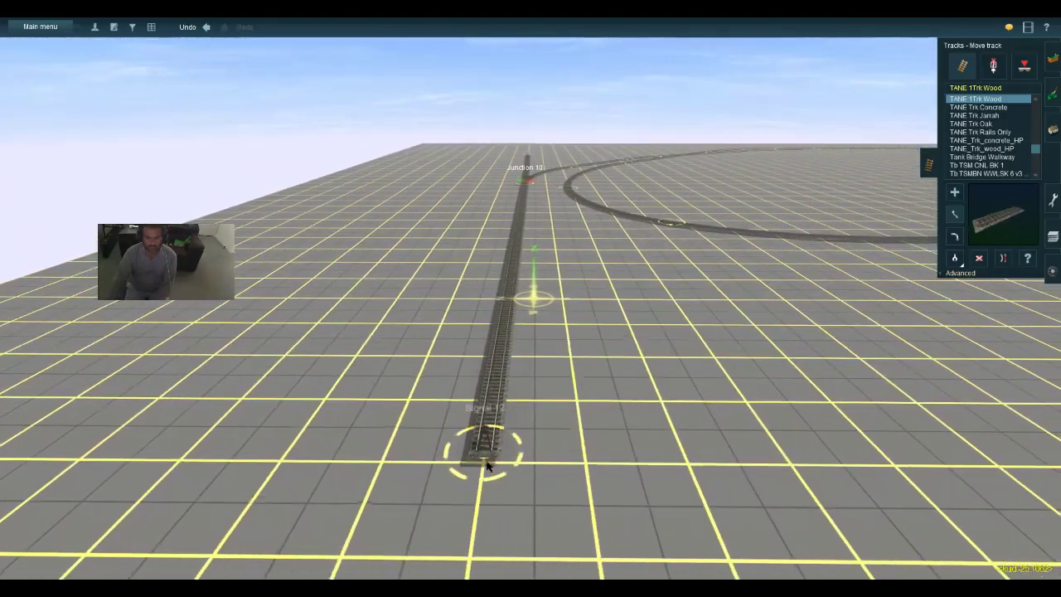
Inspect the track layout from Junction 10 along the loop to the parallel tracks at Junction 6
{"action": "key", "text": "w"}
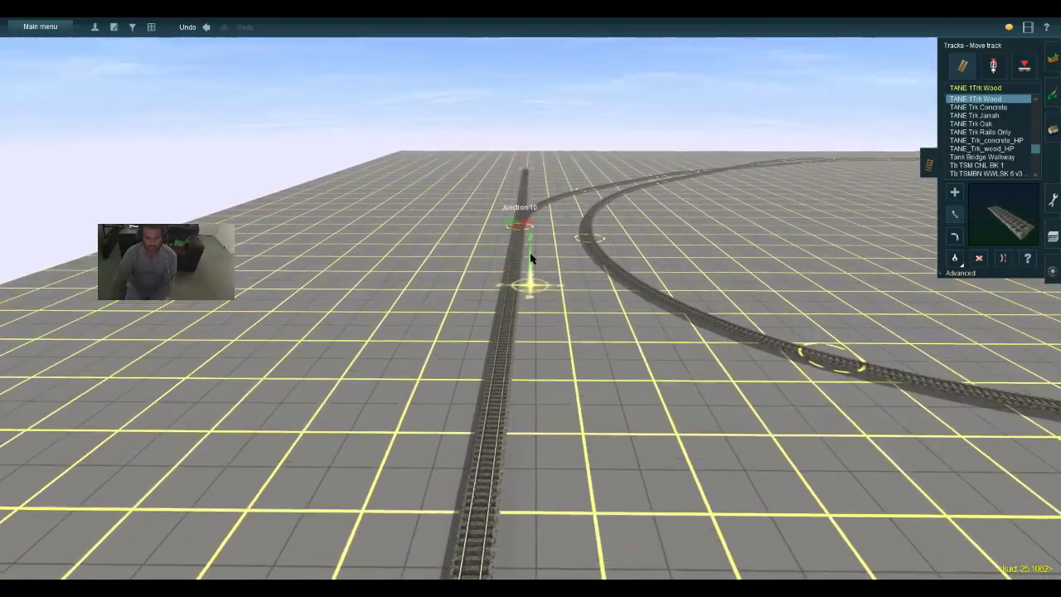
{"action": "key", "text": "Down"}
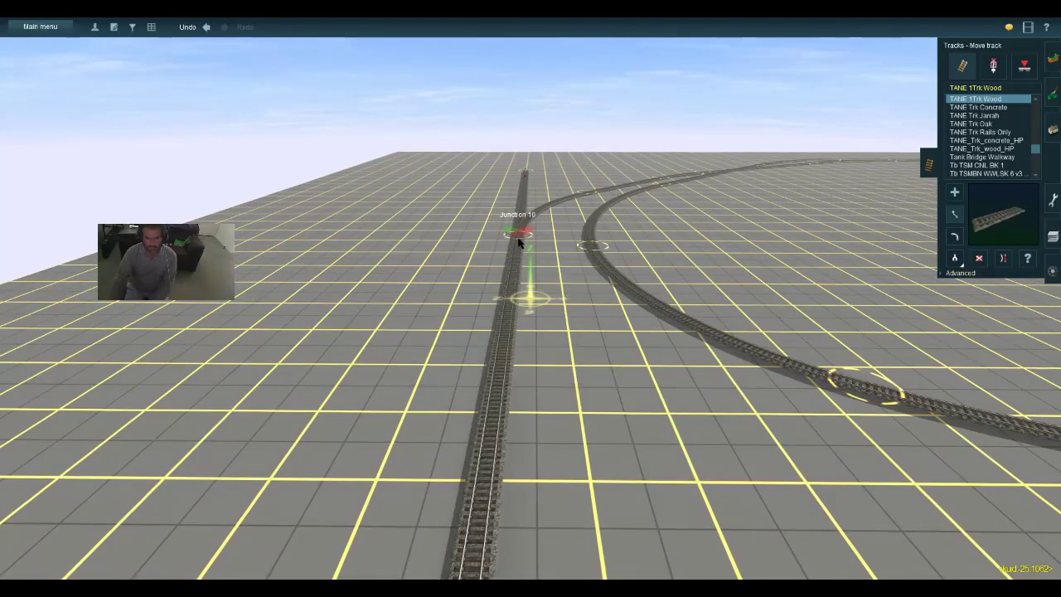
{"action": "key", "text": "Up"}
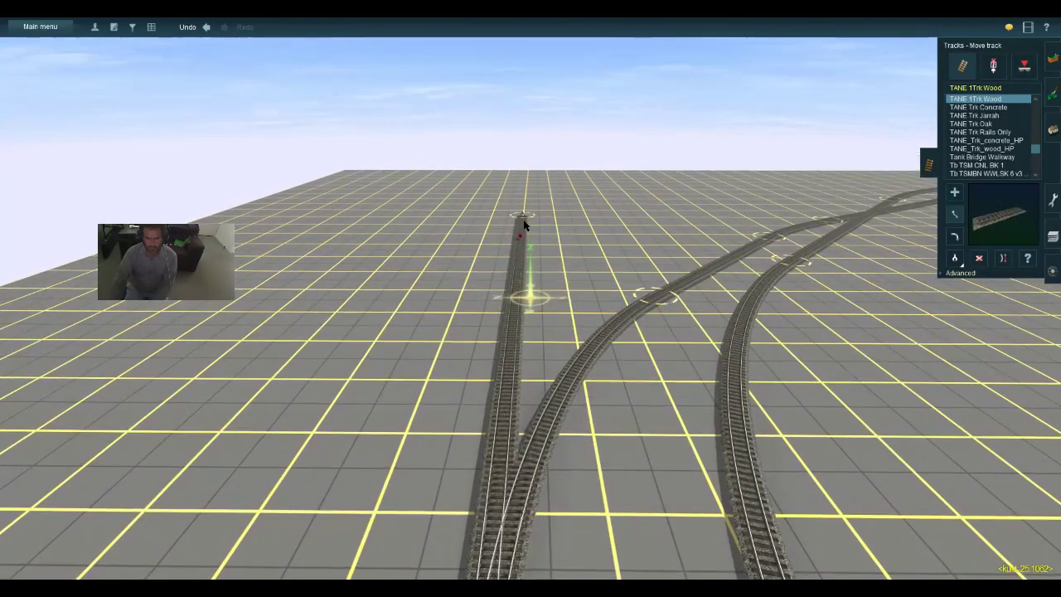
{"action": "right_click", "coordinate": [535, 251]}
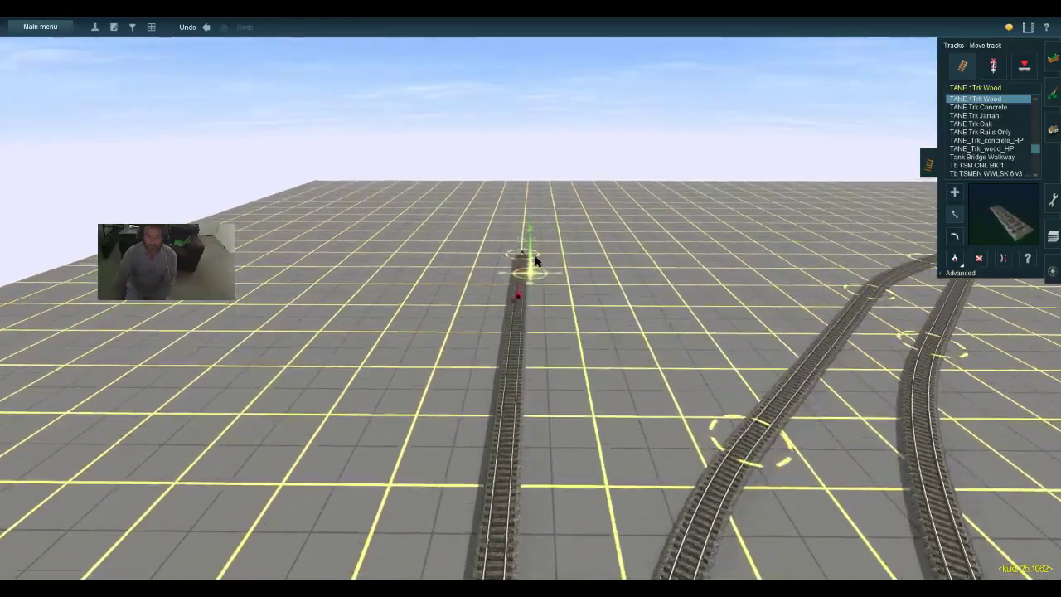
{"action": "key", "text": "Left"}
{"action": "key", "text": "Left"}
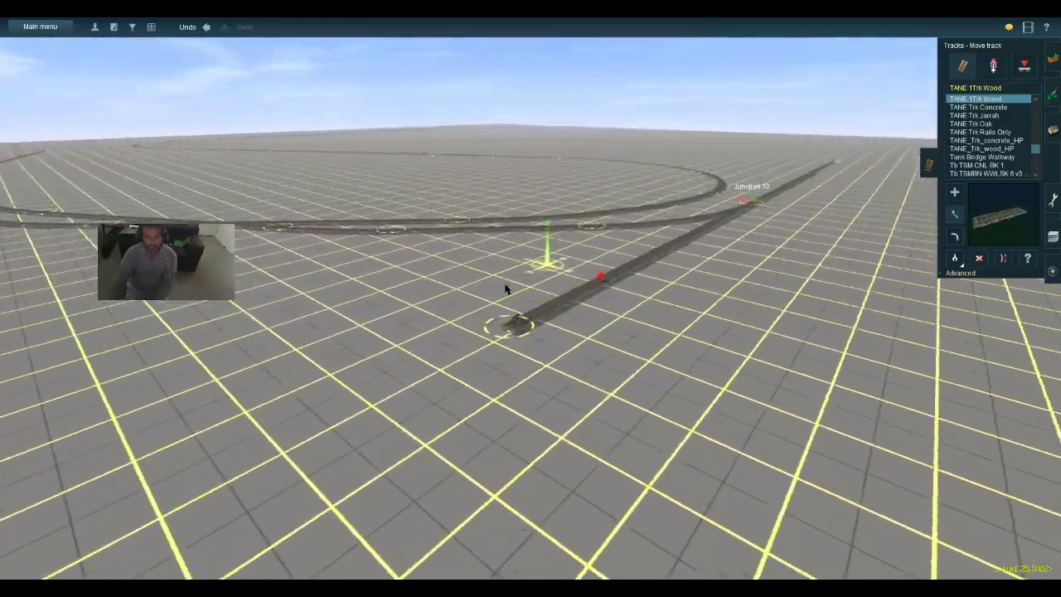
{"action": "key", "text": "Left"}
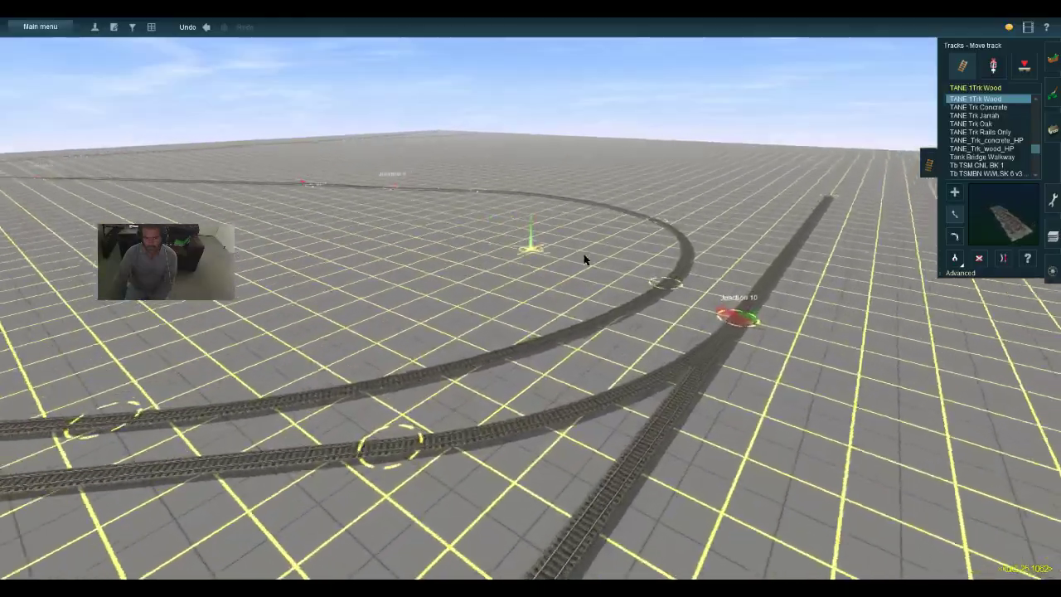
{"action": "key", "text": "Left"}
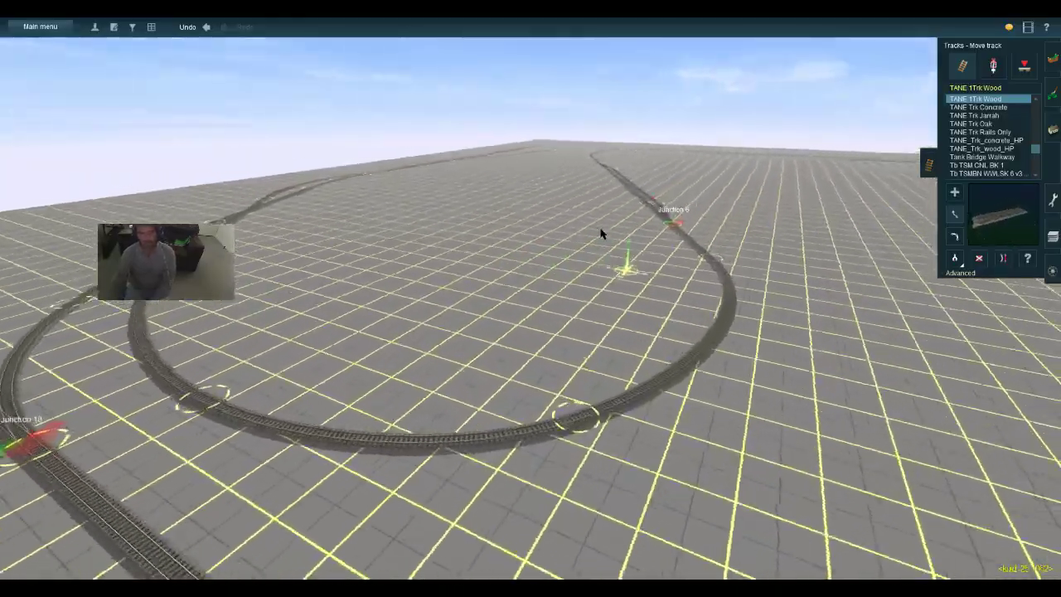
{"action": "key", "text": "Left"}
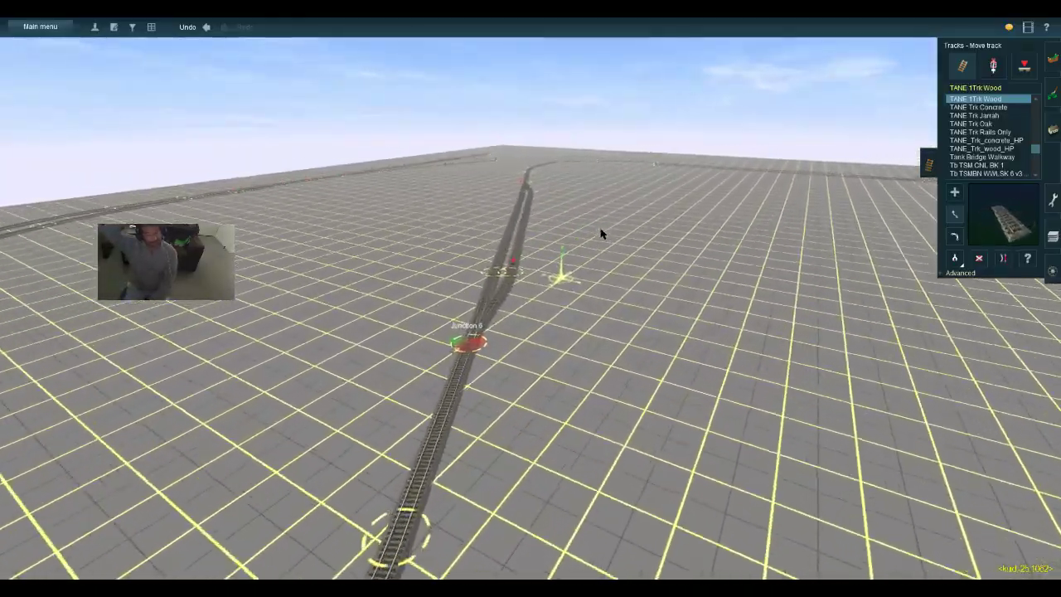
{"action": "key", "text": "Left"}
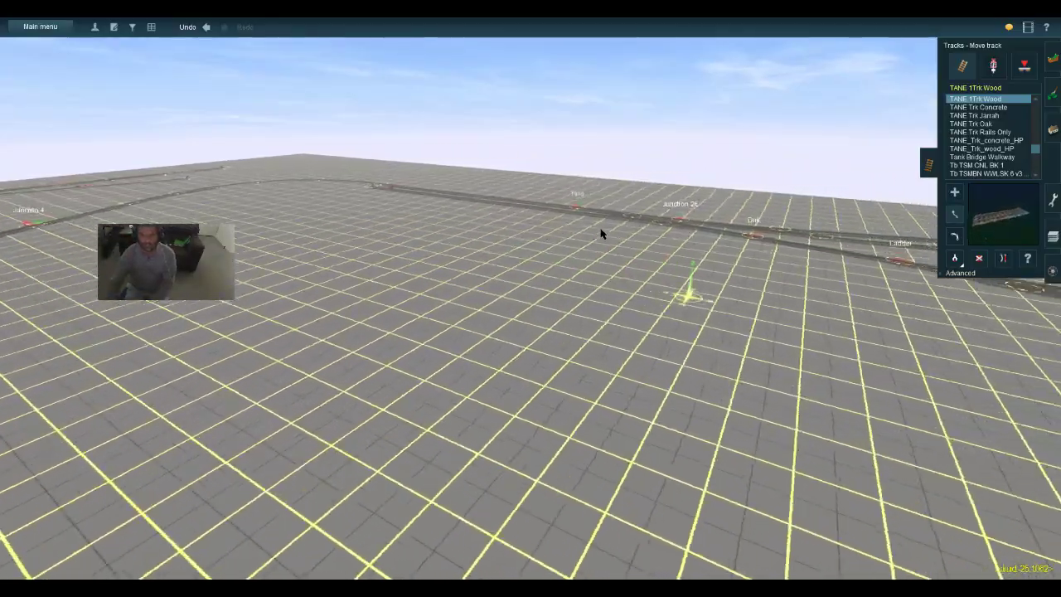
{"action": "key", "text": "Left"}
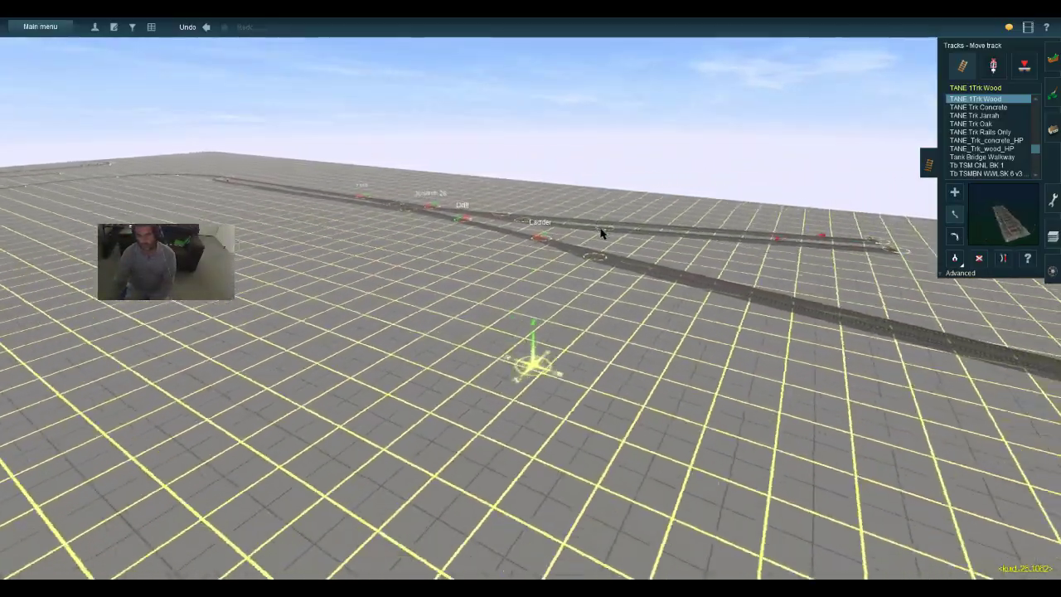
{"action": "key", "text": "Left"}
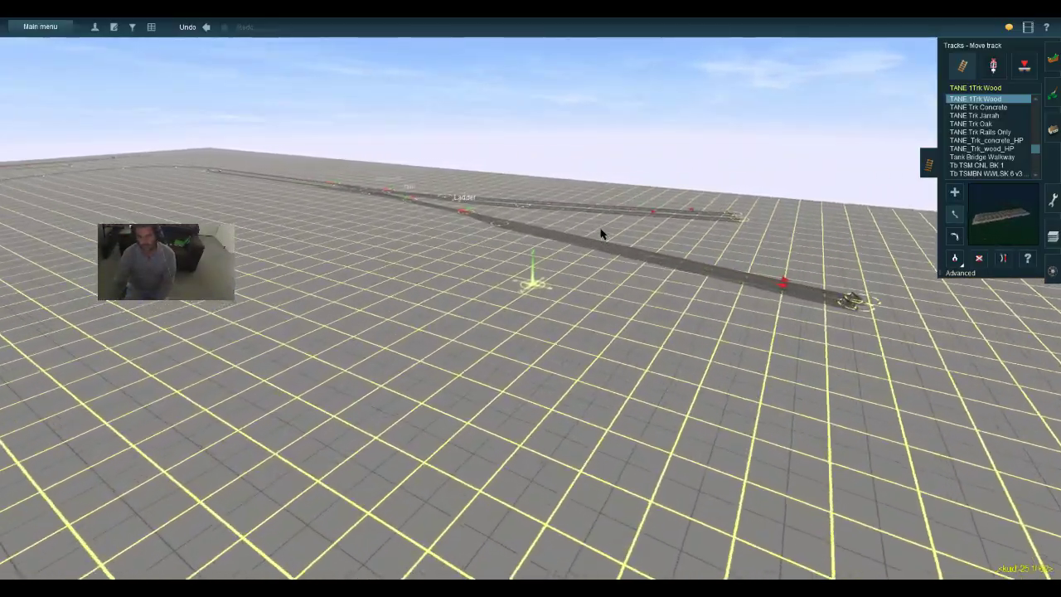
{"action": "key", "text": "Left"}
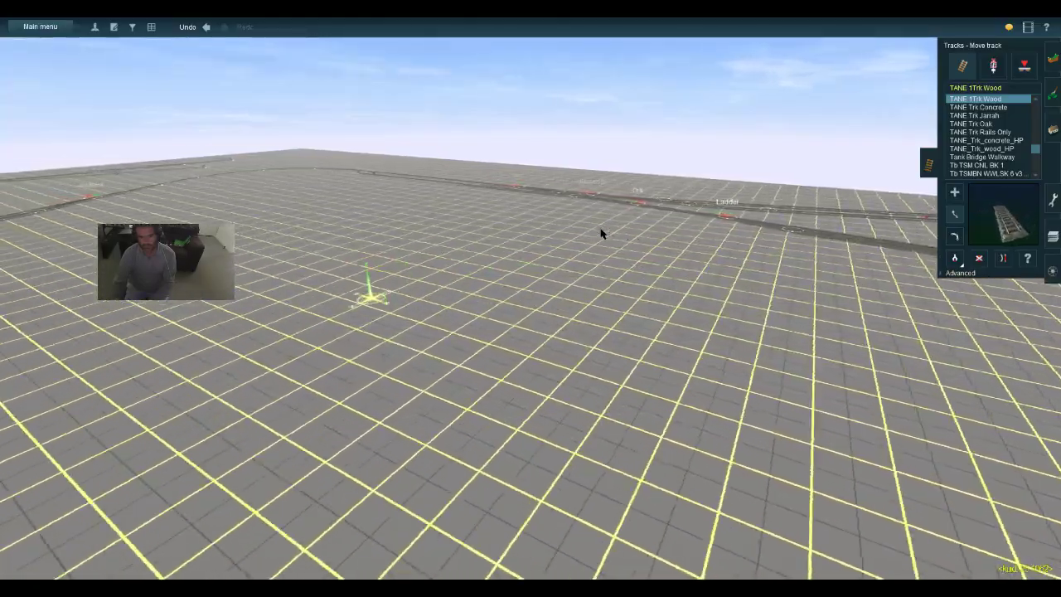
{"action": "key", "text": "Left"}
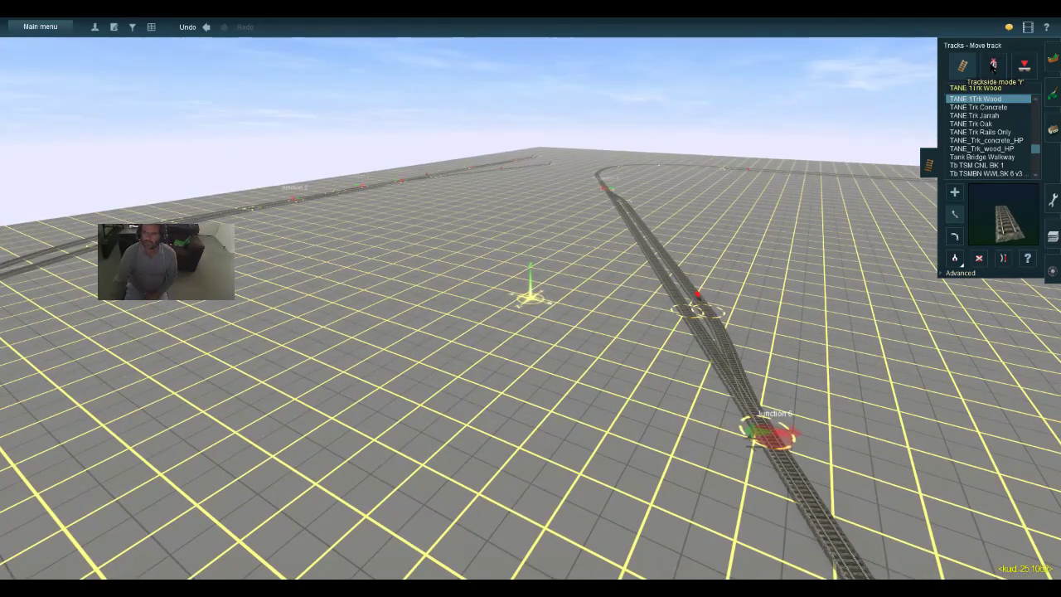
Find trackside objects starting with J and choose the JJS Dwarf Signal USA L02 Right Side for placement
{"action": "left_click", "coordinate": [992, 66]}
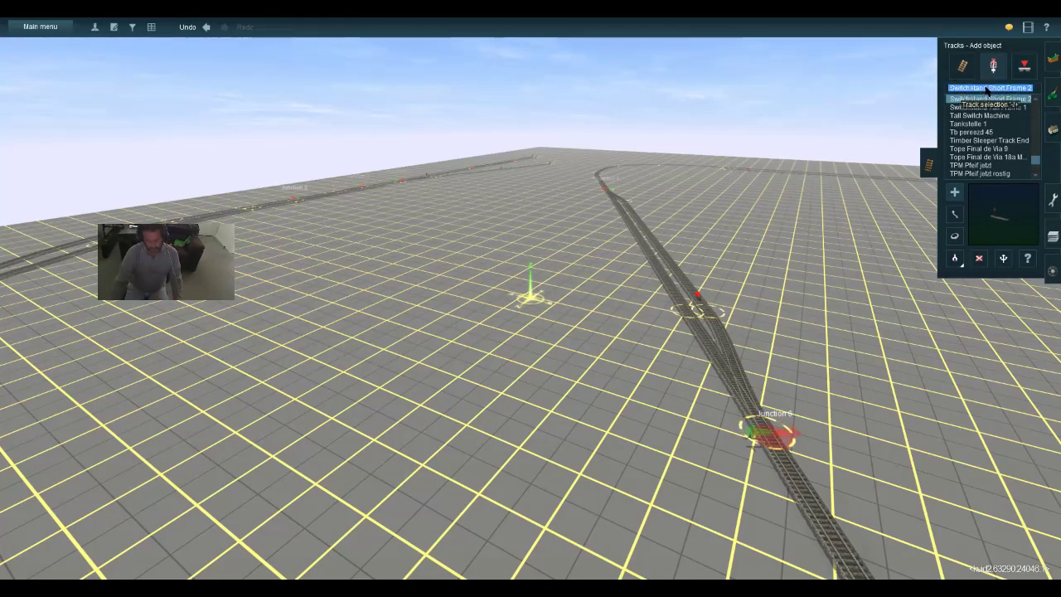
{"action": "type", "text": "J"}
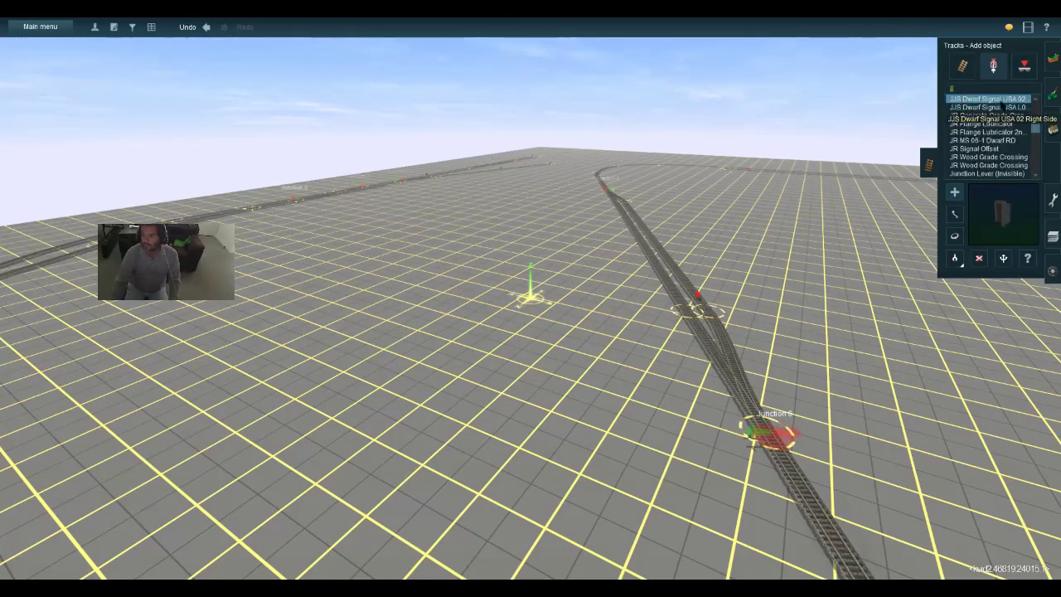
{"action": "left_click", "coordinate": [1001, 101]}
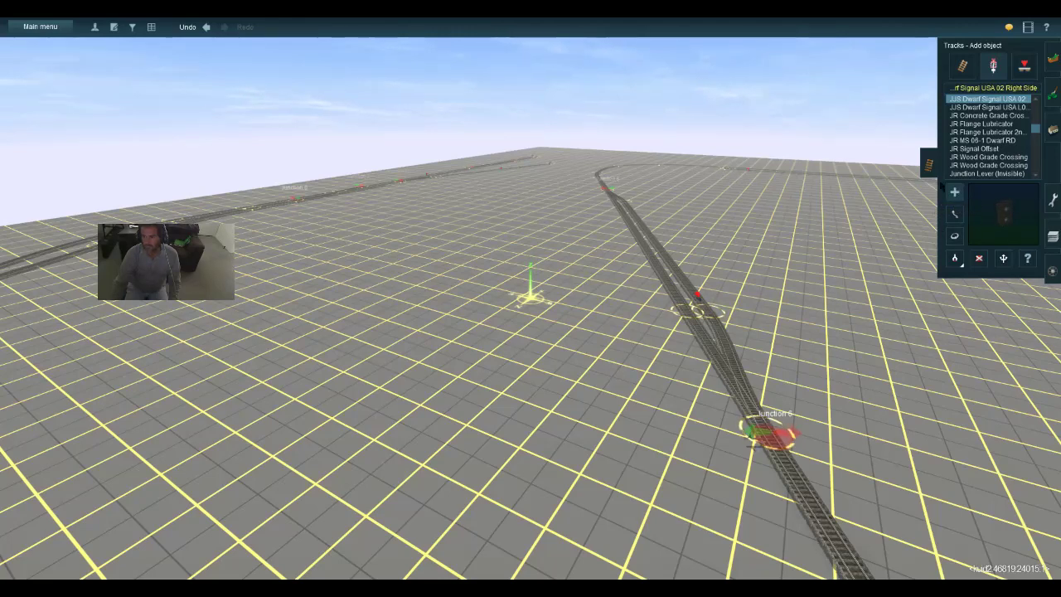
{"action": "left_click", "coordinate": [978, 141]}
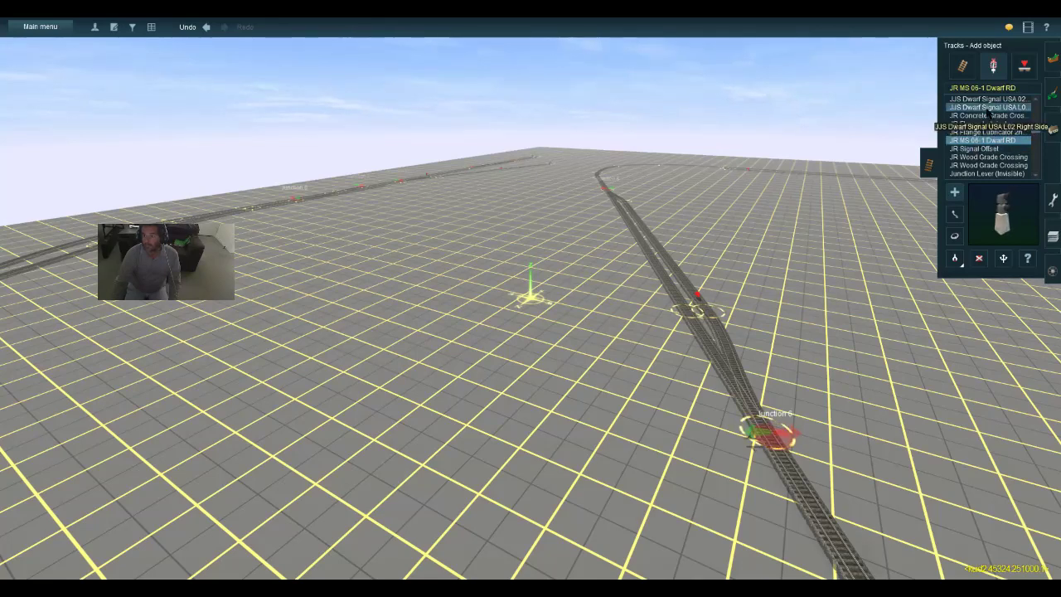
{"action": "left_click", "coordinate": [989, 109]}
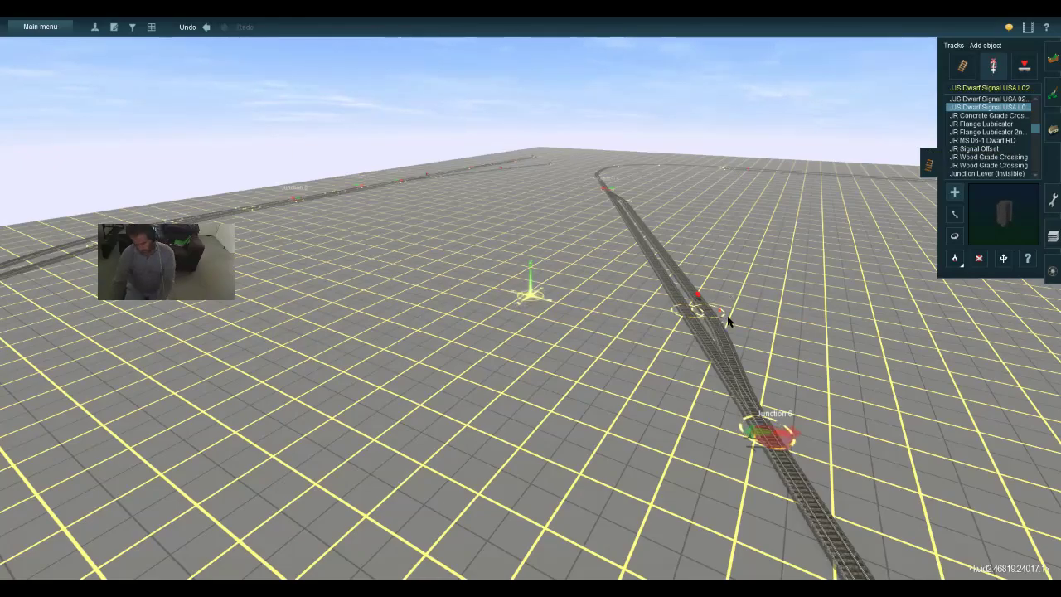
Place the dwarf signal between the two parallel tracks just before Junction 4 and rotate it
{"action": "right_click", "coordinate": [619, 233]}
{"action": "right_click", "coordinate": [560, 209]}
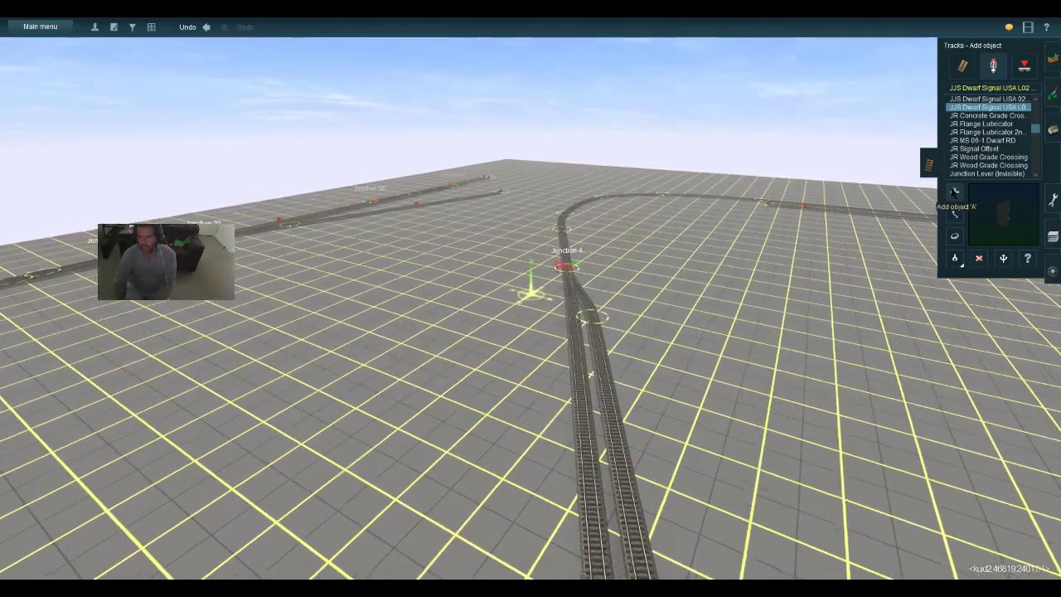
{"action": "left_click", "coordinate": [954, 191]}
{"action": "key", "text": "Down"}
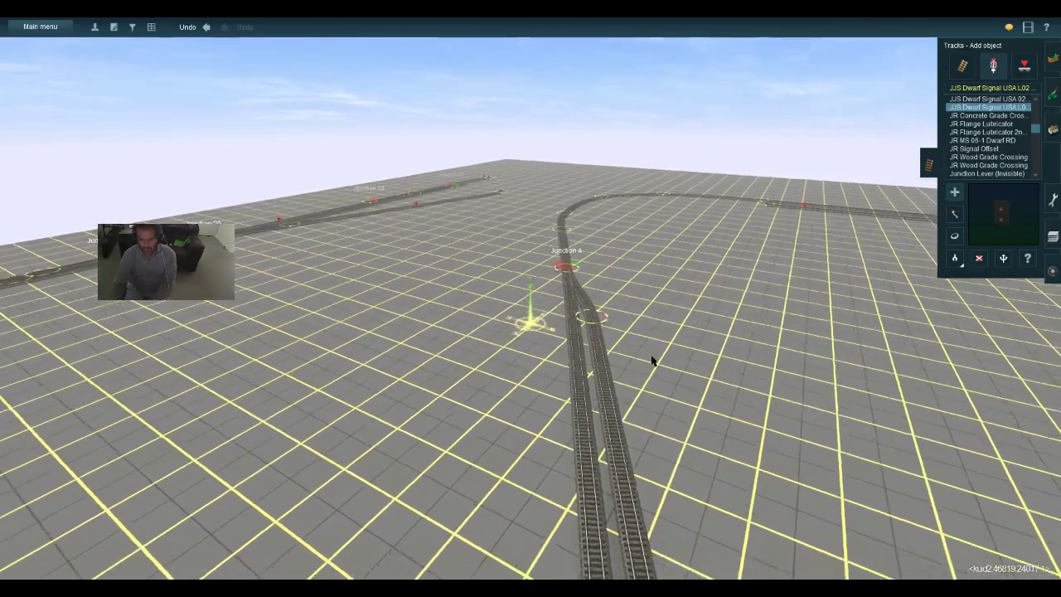
{"action": "key", "text": "Up"}
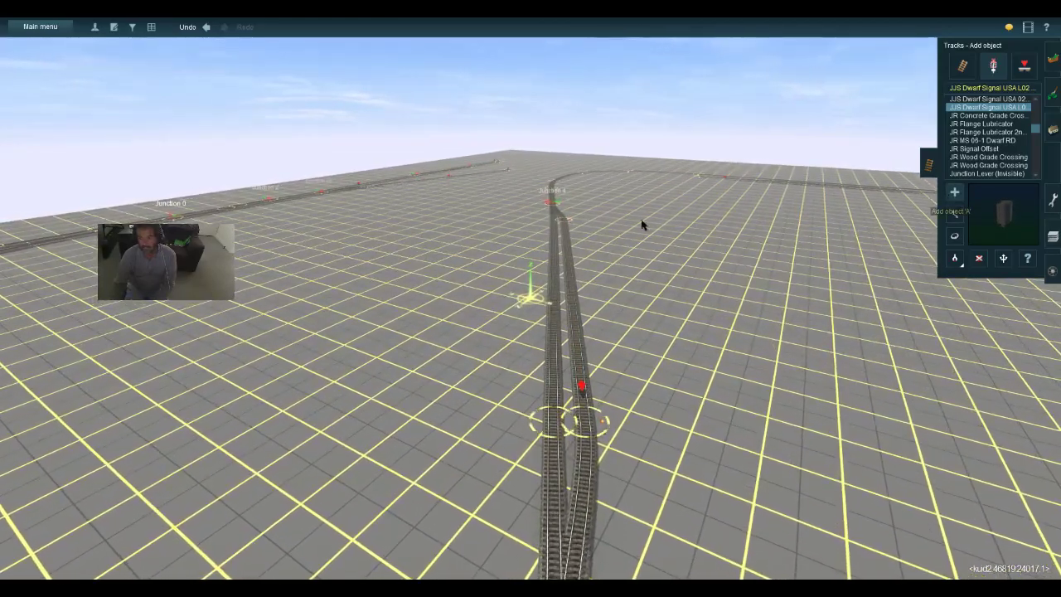
{"action": "key", "text": "Up"}
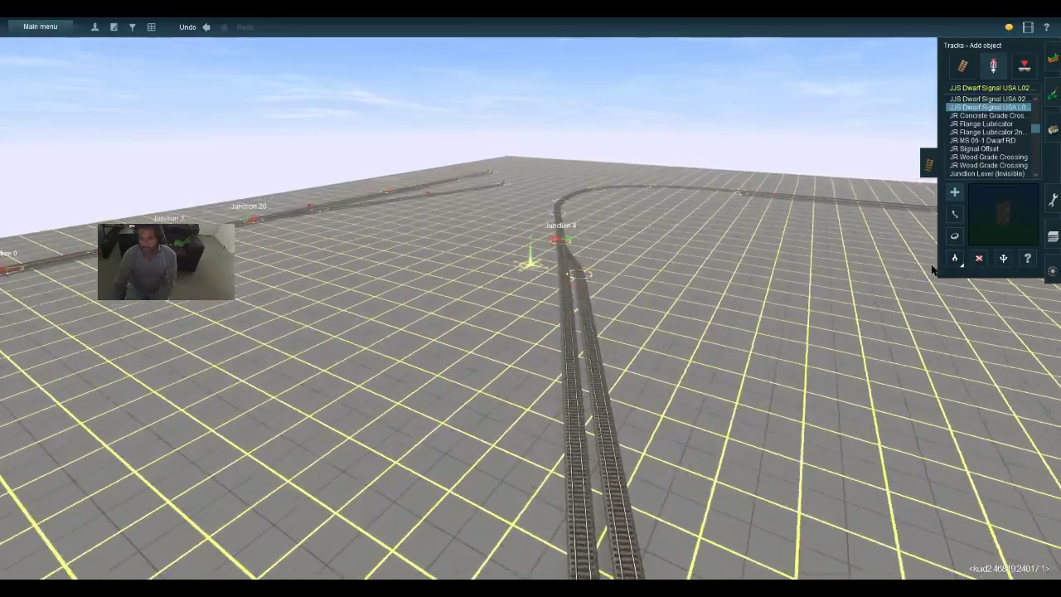
{"action": "left_click", "coordinate": [572, 278]}
{"action": "left_click", "coordinate": [958, 238]}
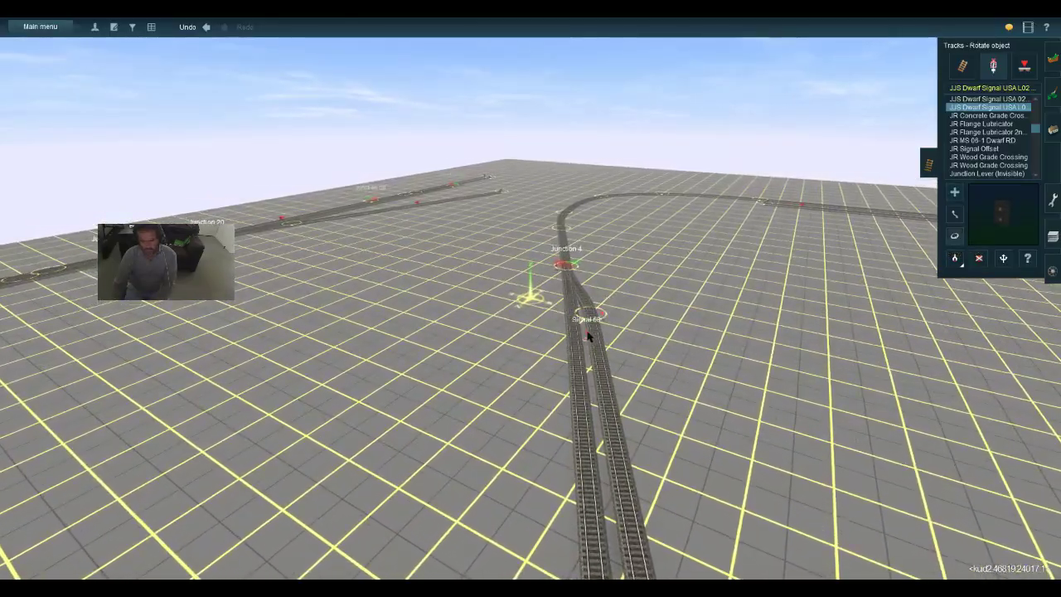
Place another dwarf signal between the two parallel tracks just before Junction 6 and rotate it
{"action": "key", "text": "Right"}
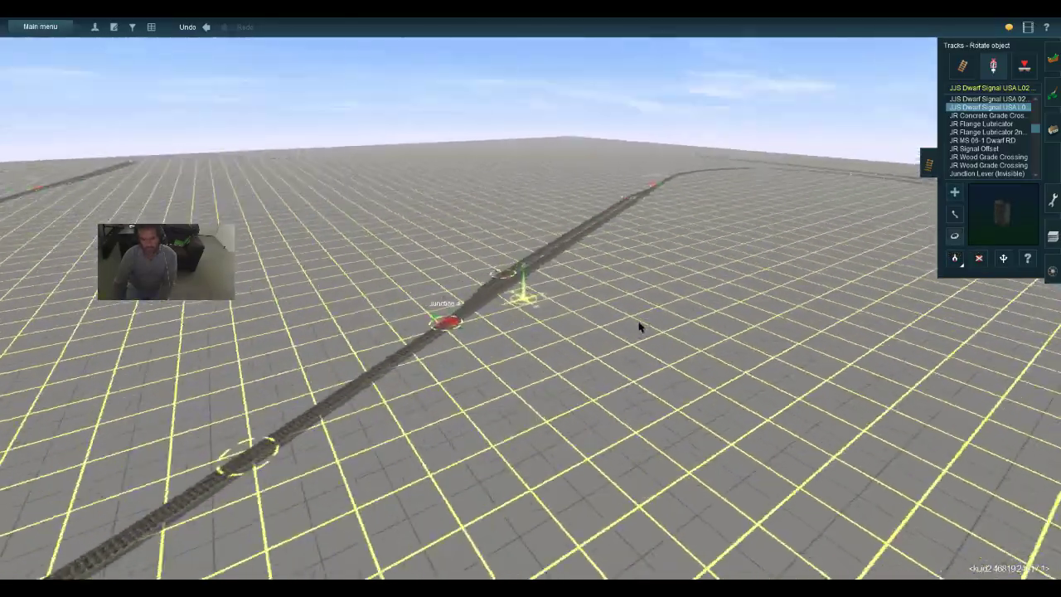
{"action": "key", "text": "Up"}
{"action": "left_click", "coordinate": [954, 192]}
{"action": "key", "text": "Up"}
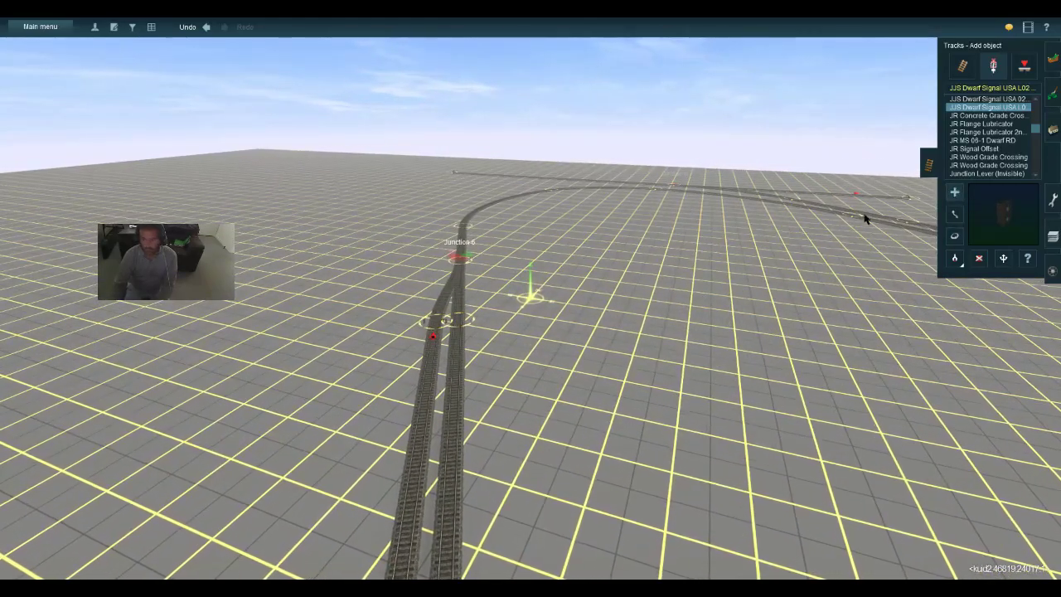
{"action": "left_click", "coordinate": [450, 326]}
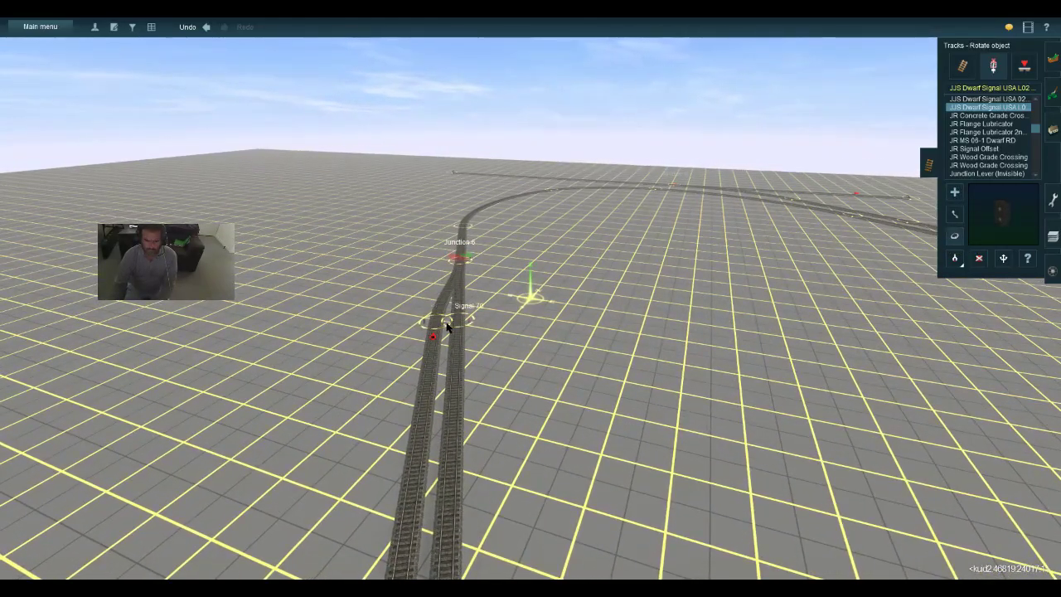
Examine the tracks and signals from the crossing through Junctions 0, 2 and 20 to Junctions 58 and 60
{"action": "key", "text": "Right"}
{"action": "key", "text": "Right"}
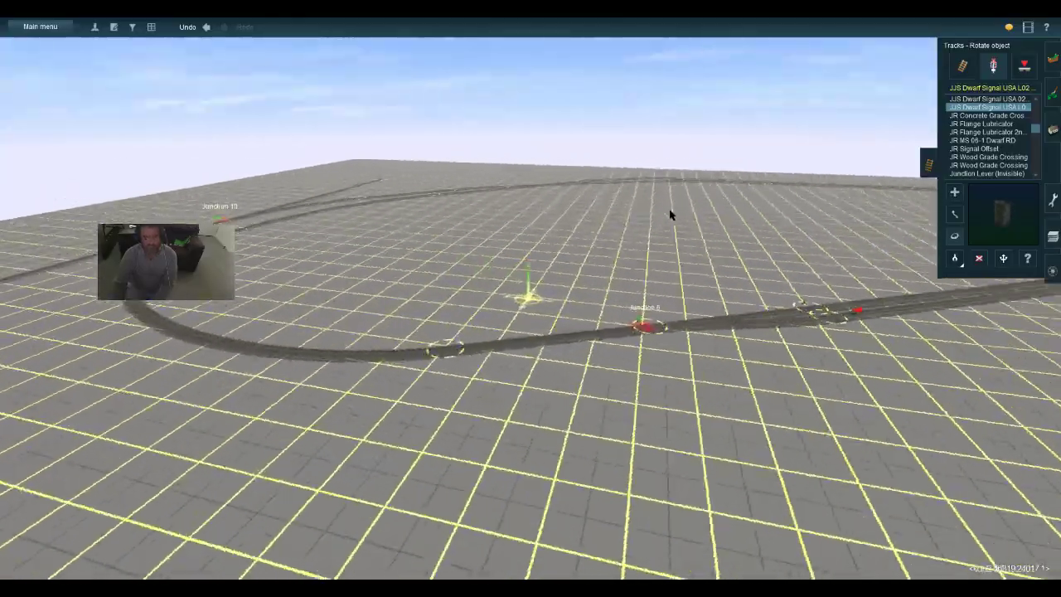
{"action": "key", "text": "Right"}
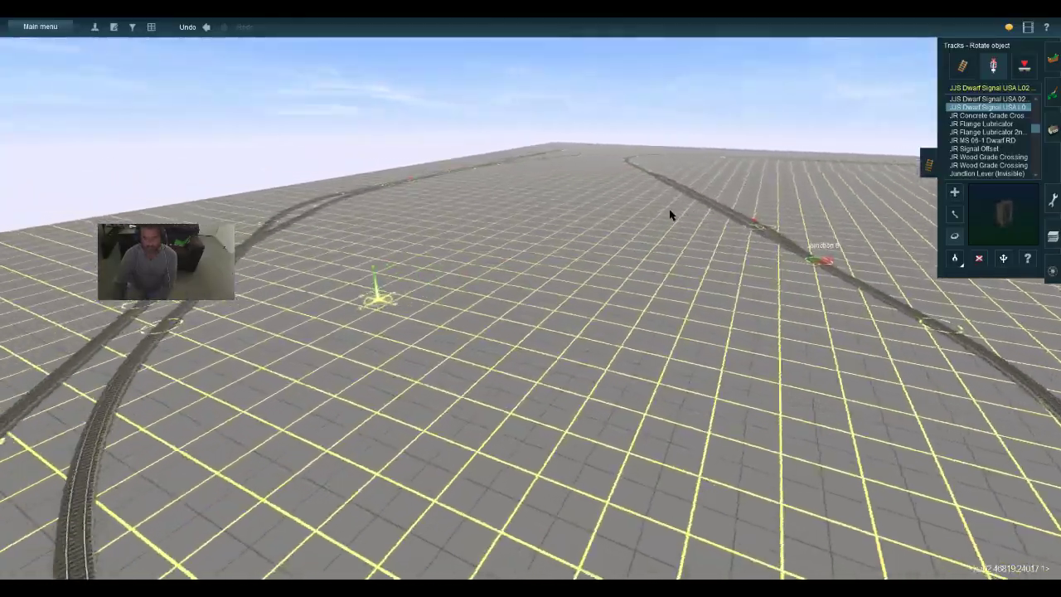
{"action": "key", "text": "Right"}
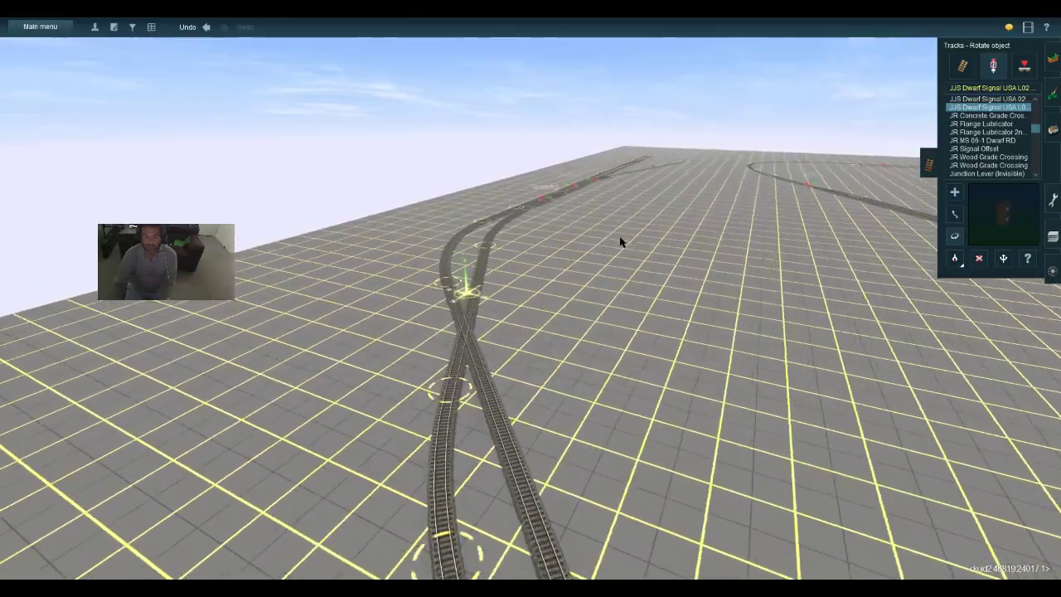
{"action": "key", "text": "Up"}
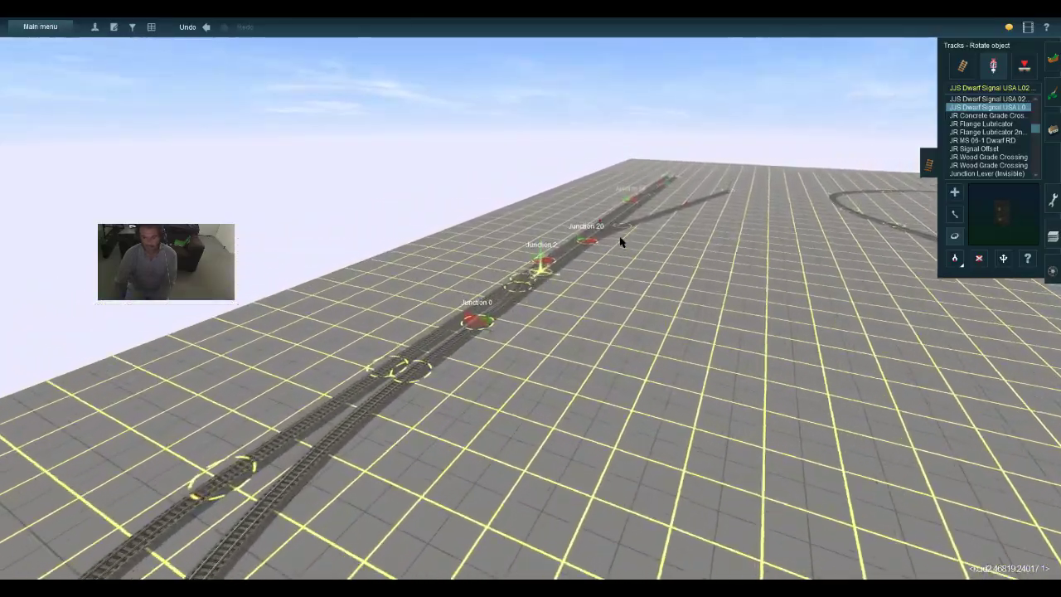
{"action": "key", "text": "Up"}
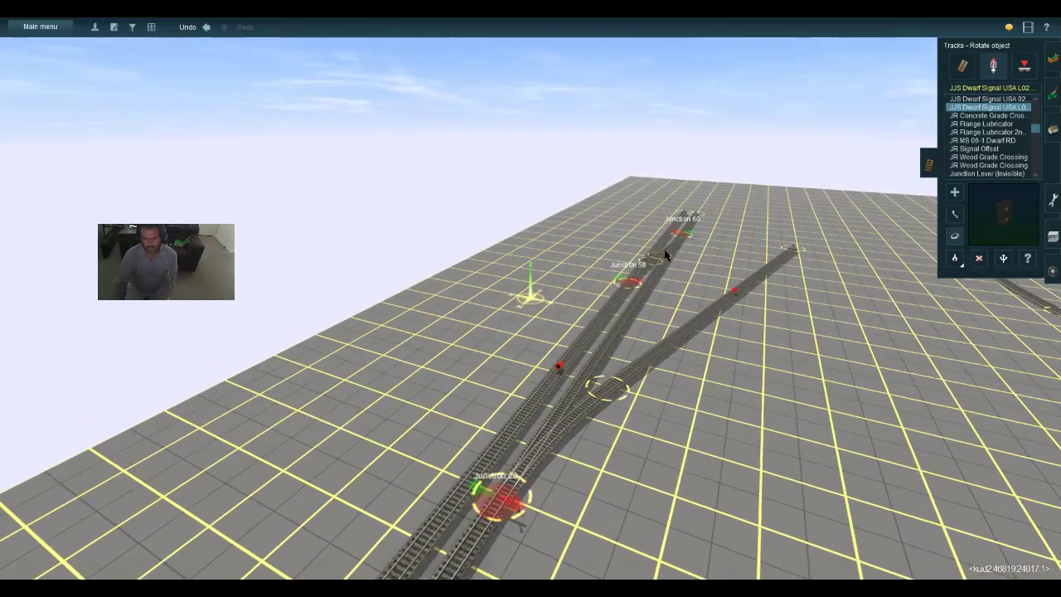
{"action": "key", "text": "Left"}
{"action": "key", "text": "Down"}
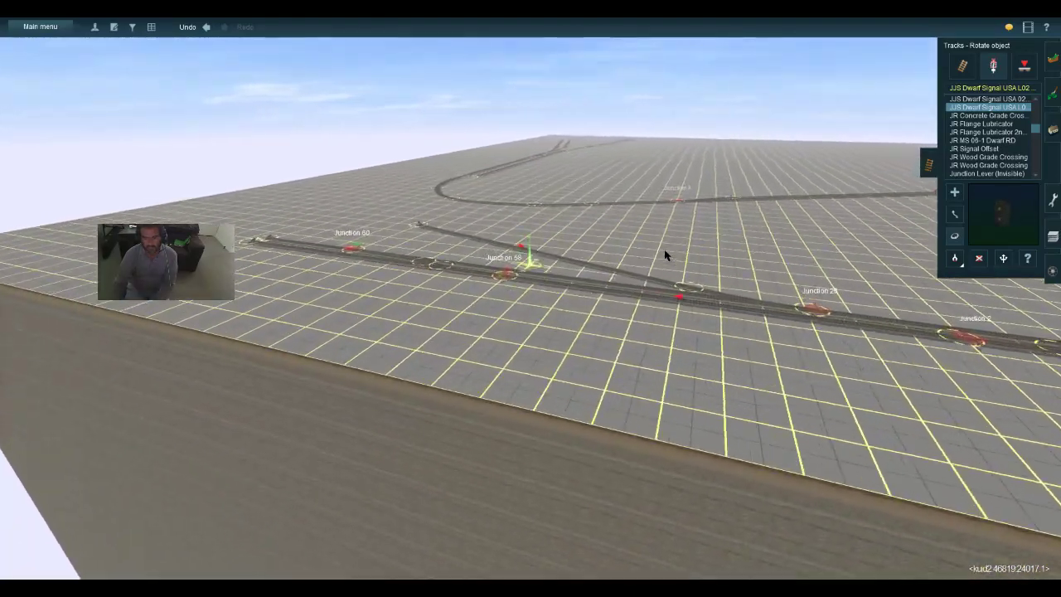
Examine the layout from Junctions 58 and 60 past Junction 4 and the curve to the Yard, Drill and Ladder junctions
{"action": "key", "text": "w"}
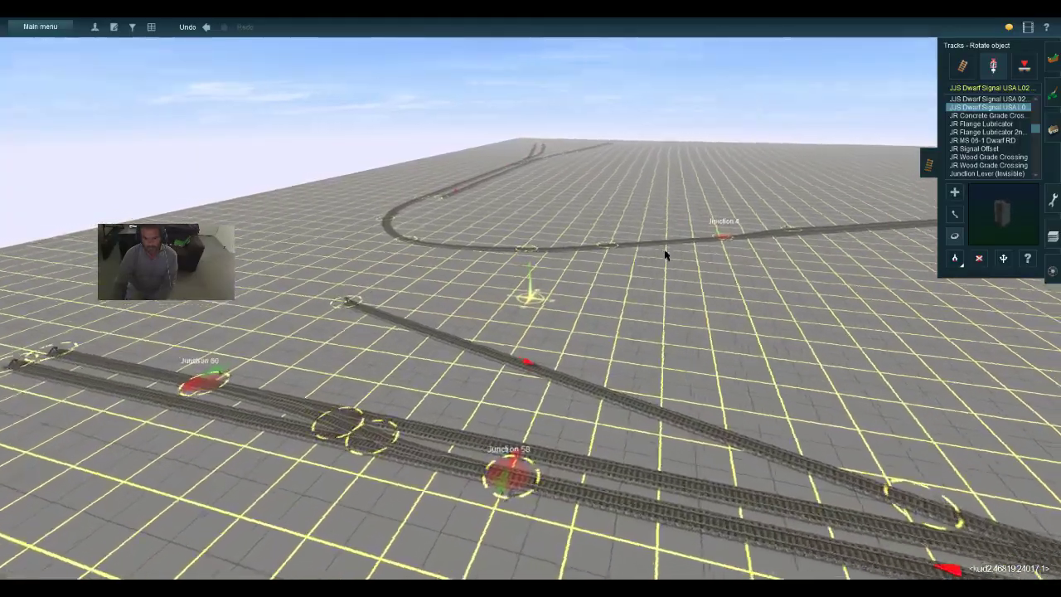
{"action": "key", "text": "Left"}
{"action": "key", "text": "a"}
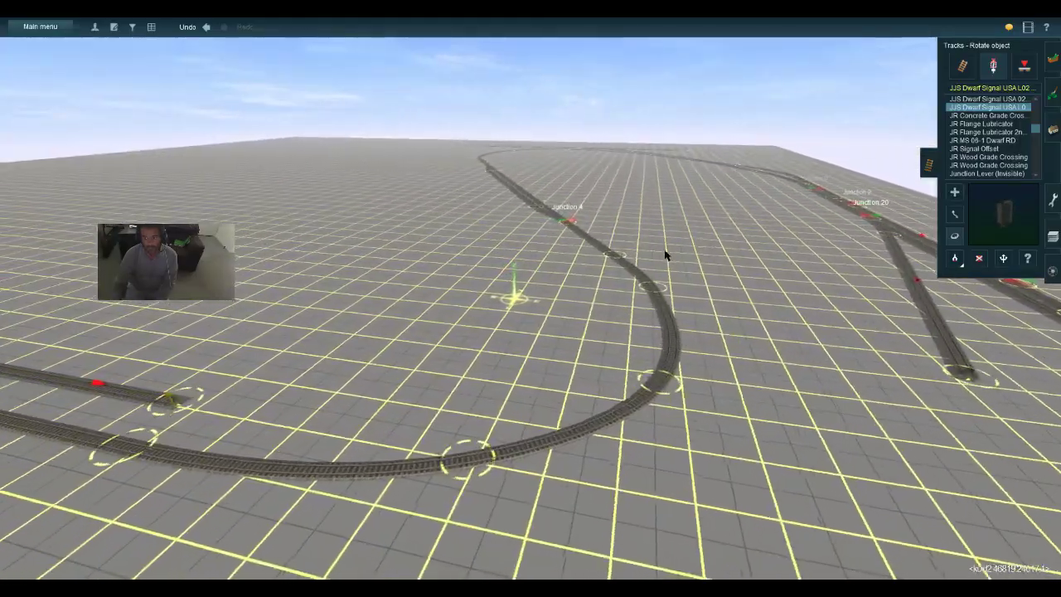
{"action": "key", "text": "a"}
{"action": "key", "text": "w"}
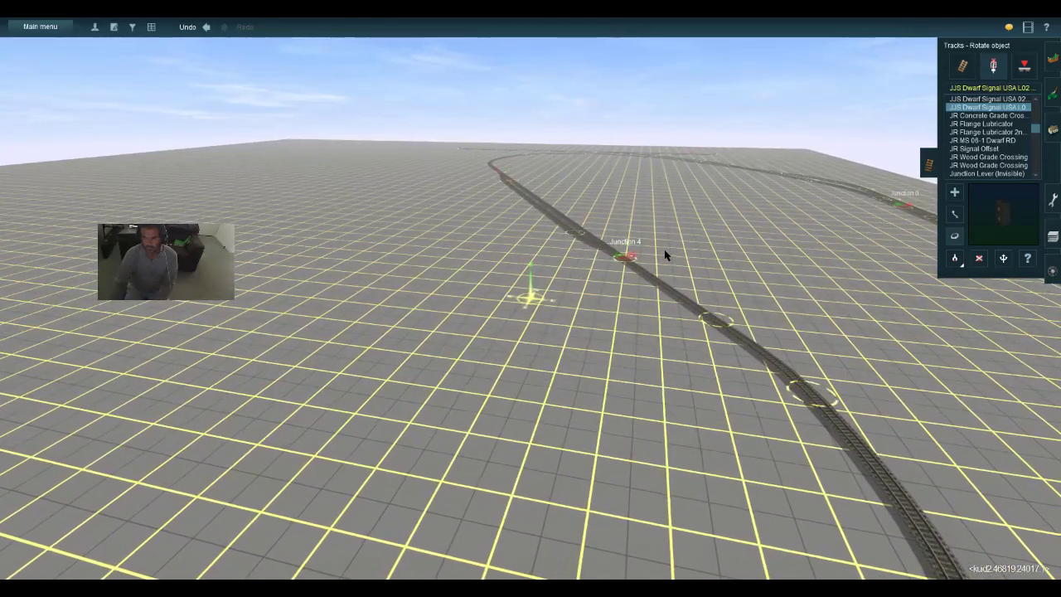
{"action": "key", "text": "d"}
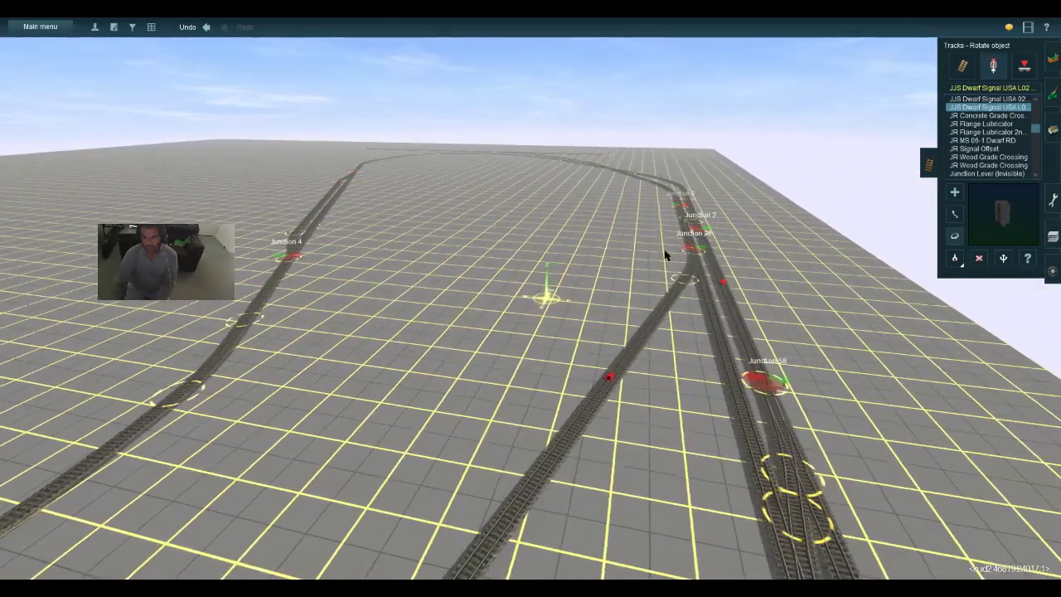
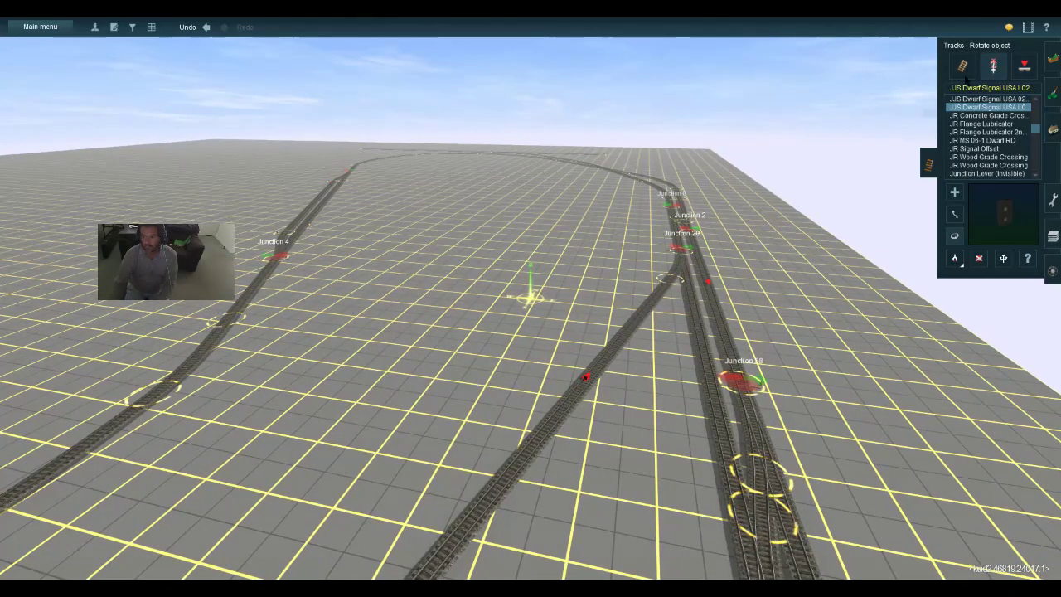
{"action": "left_click", "coordinate": [963, 66]}
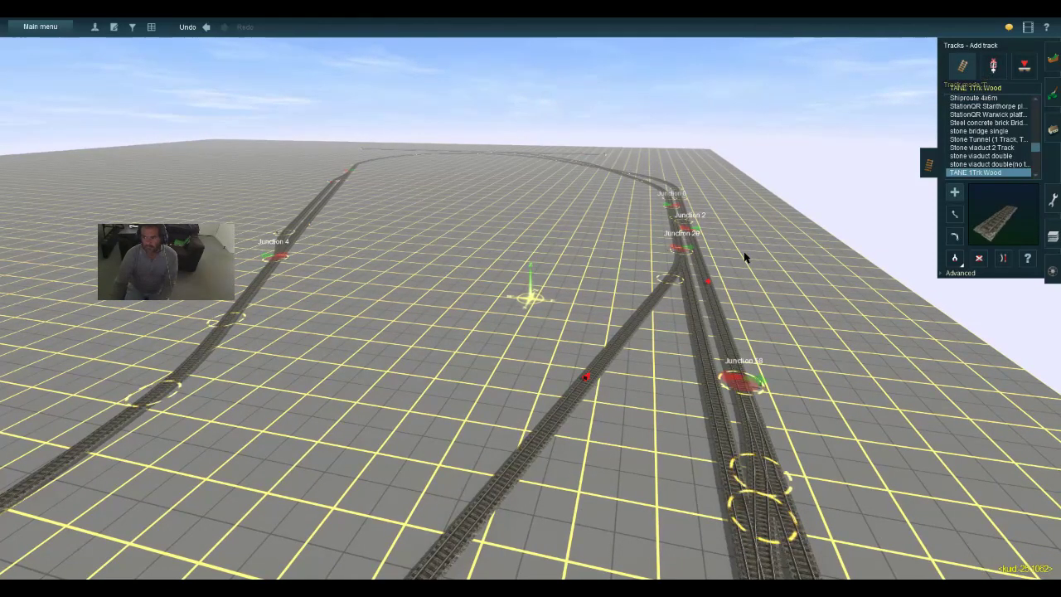
{"action": "key", "text": "a"}
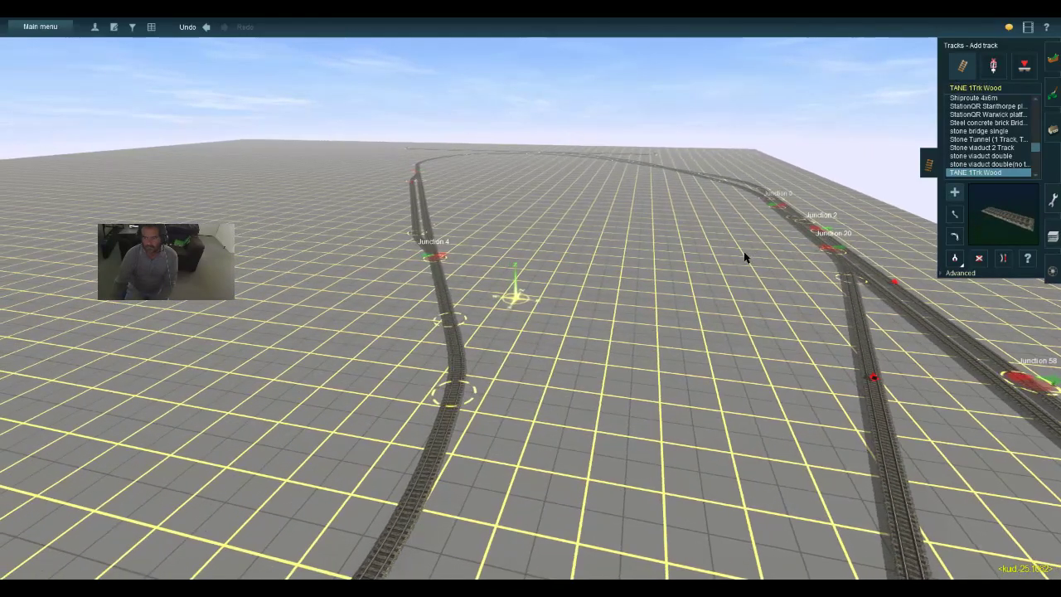
{"action": "key", "text": "w"}
{"action": "key", "text": "Left"}
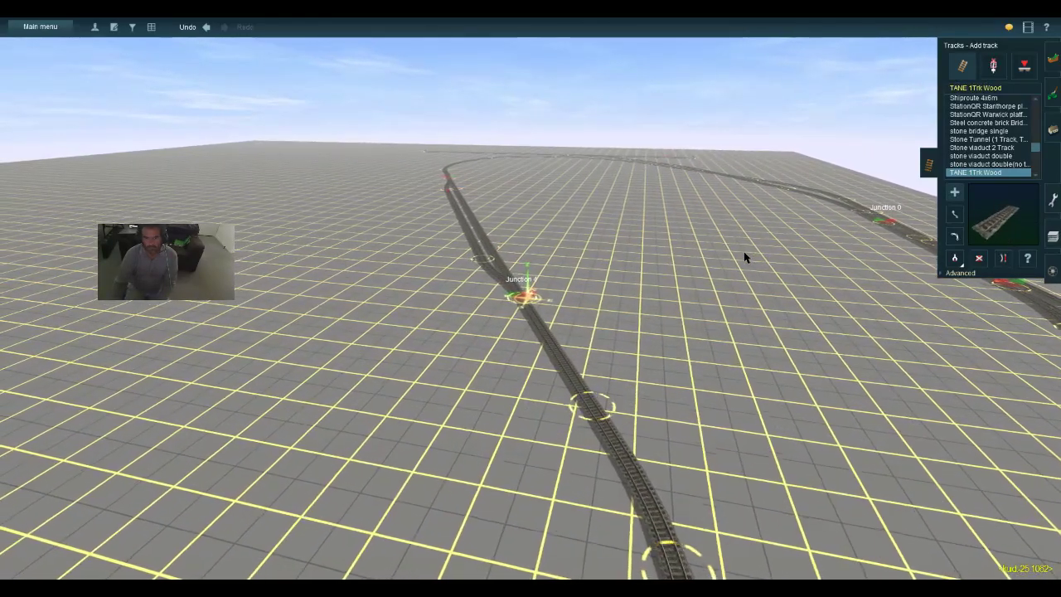
{"action": "key", "text": "s"}
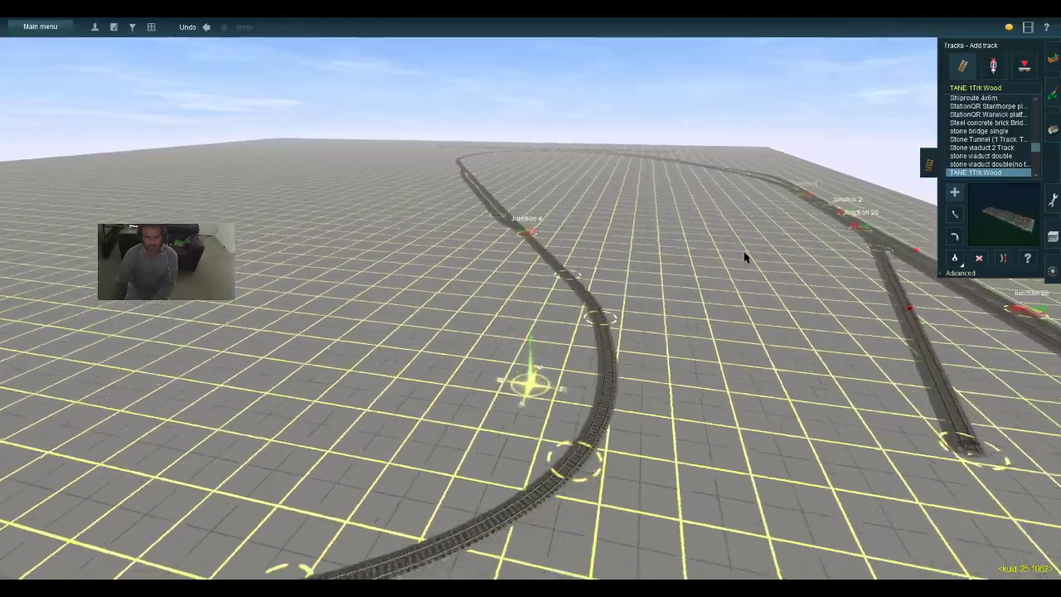
{"action": "key", "text": "Left"}
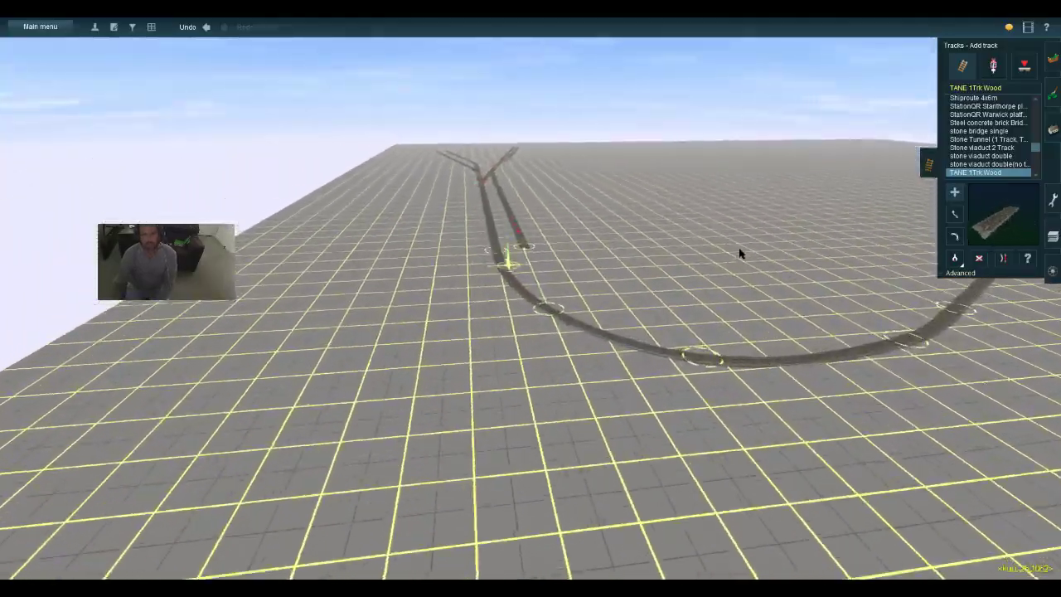
{"action": "key", "text": "w"}
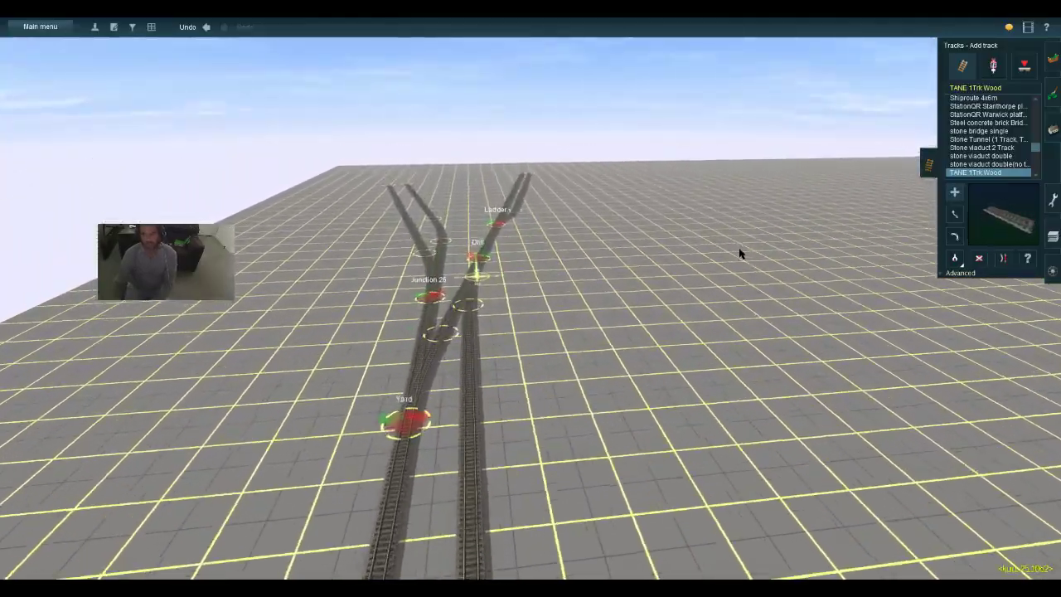
{"action": "key", "text": "w"}
Switch from track laying to adding train consists near the dead-end tracks beyond the Ladder junction
{"action": "left_click", "coordinate": [1051, 271]}
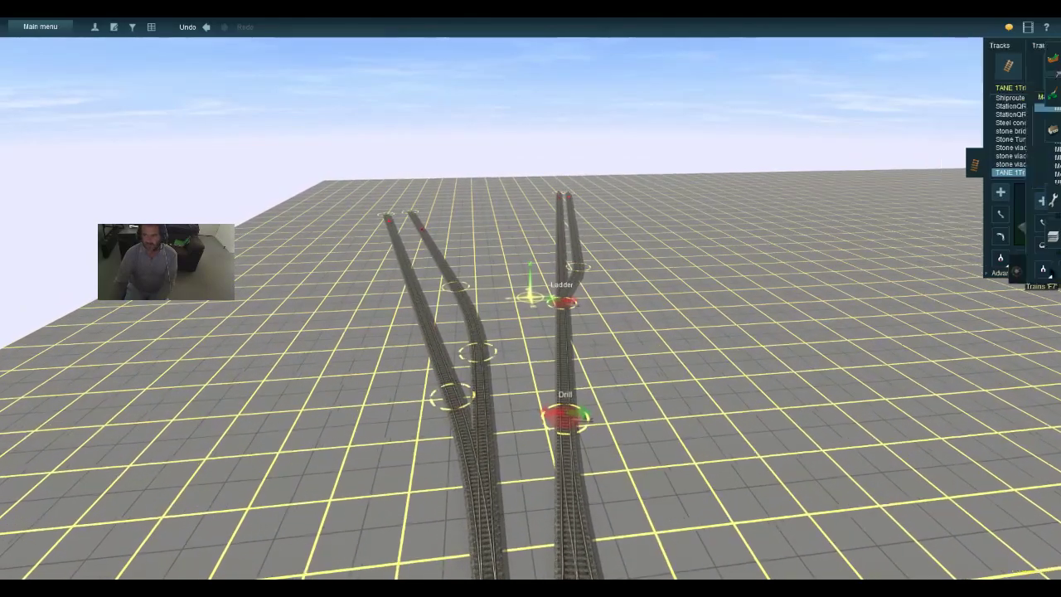
{"action": "left_click", "coordinate": [1019, 70]}
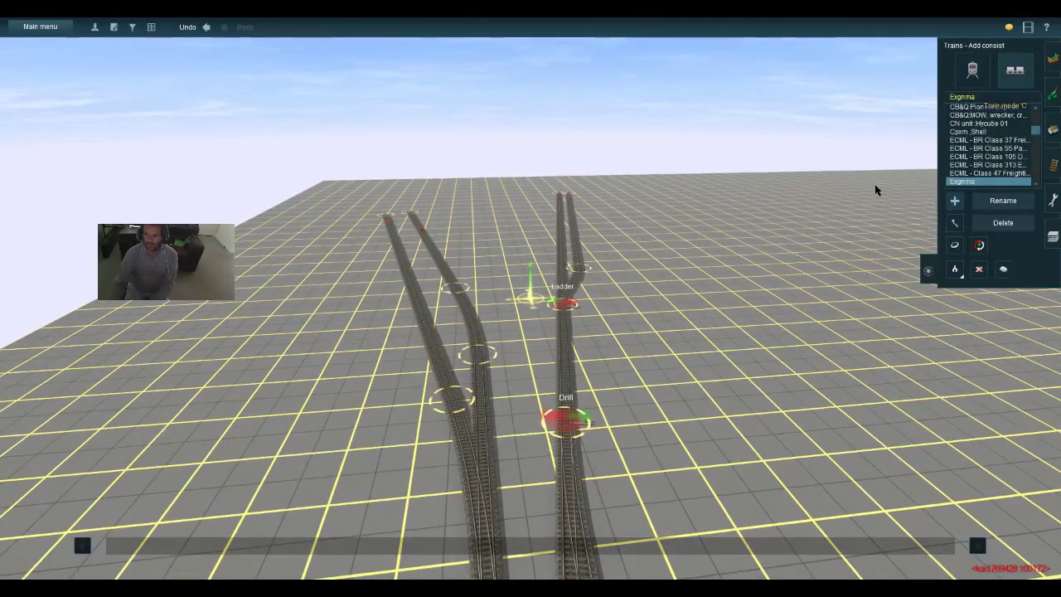
{"action": "key", "text": "w"}
{"action": "key", "text": "a"}
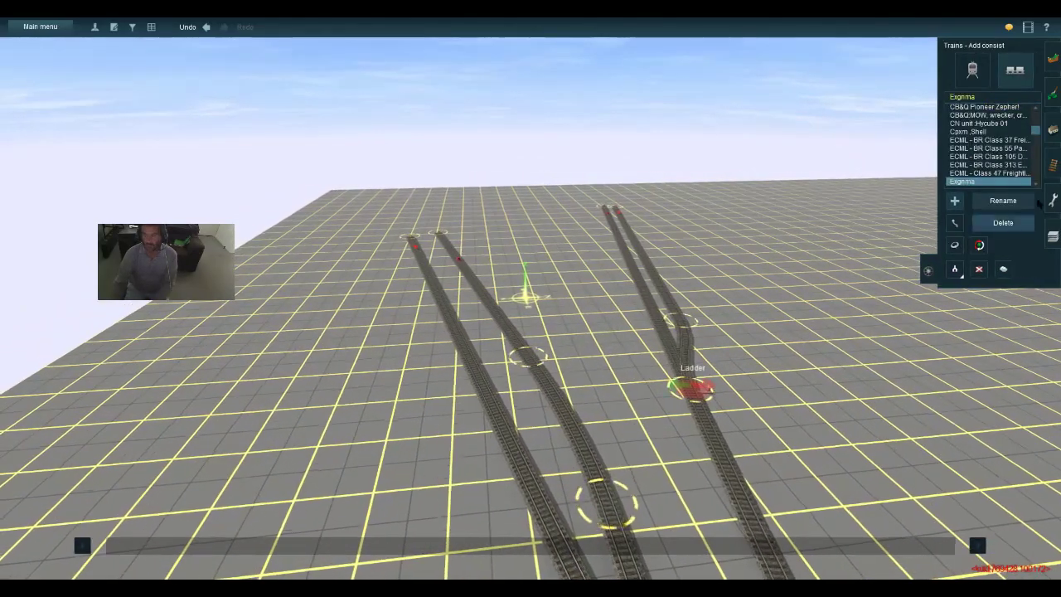
Try placing the Nashon 1 consist on the outermost dead-end track near the Ladder junction and undo the placement
{"action": "scroll", "coordinate": [1034, 184], "scroll_direction": "down", "scroll_amount": 8}
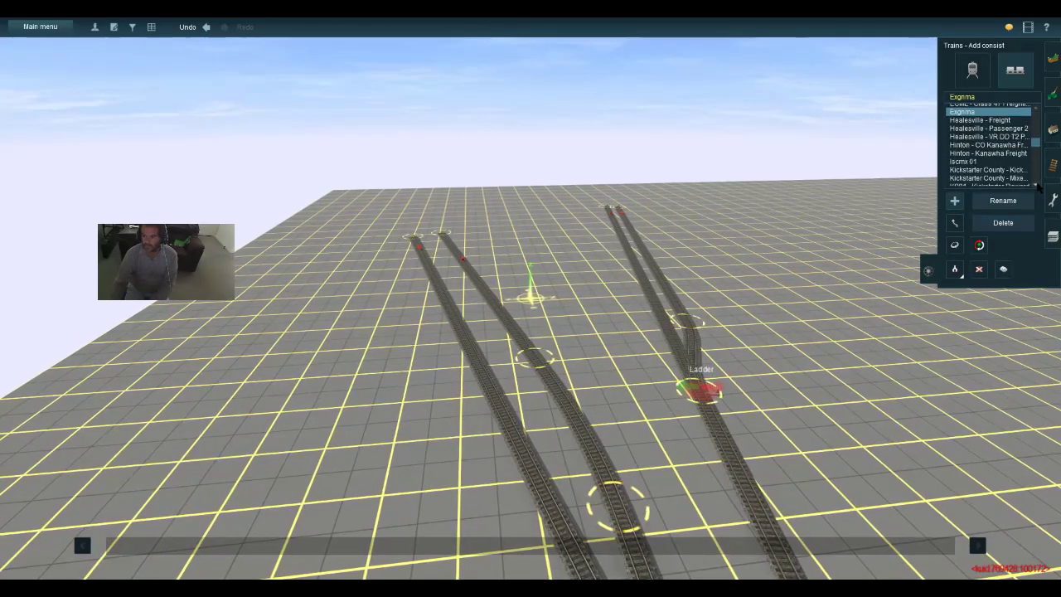
{"action": "left_click", "coordinate": [961, 128]}
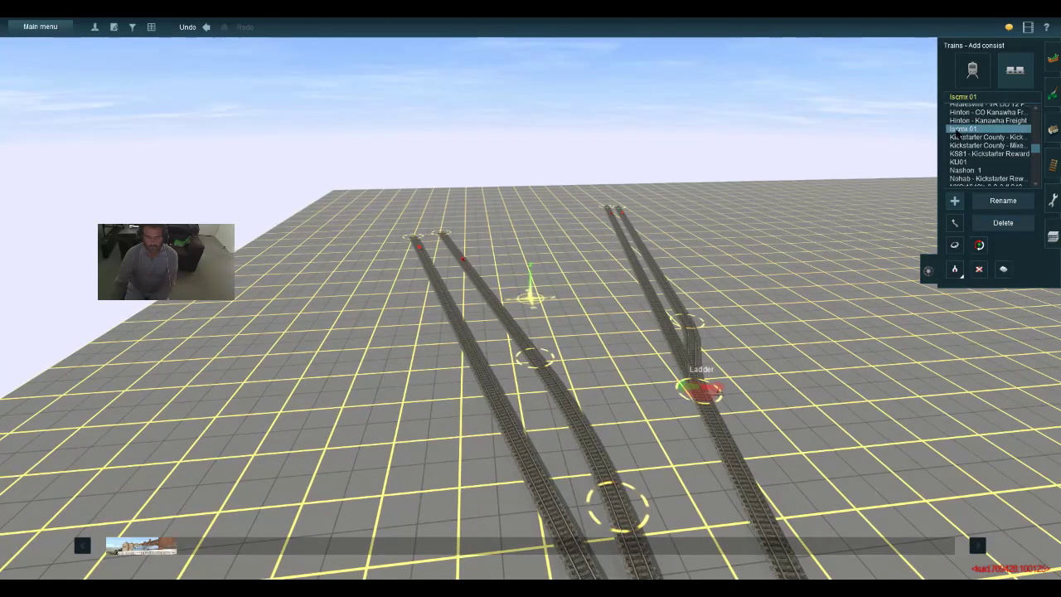
{"action": "left_click", "coordinate": [961, 161]}
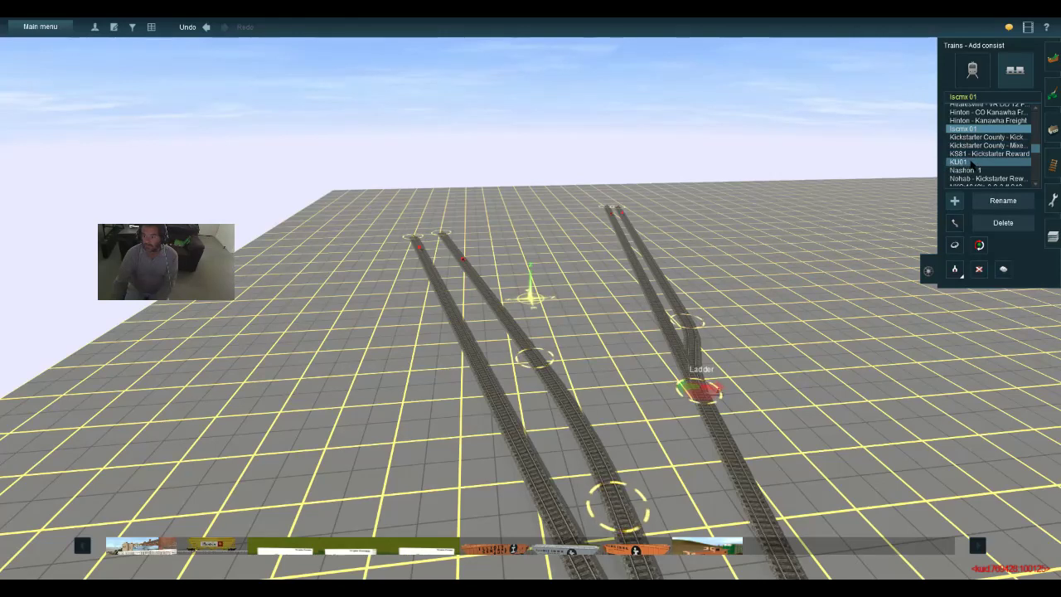
{"action": "left_click", "coordinate": [977, 169]}
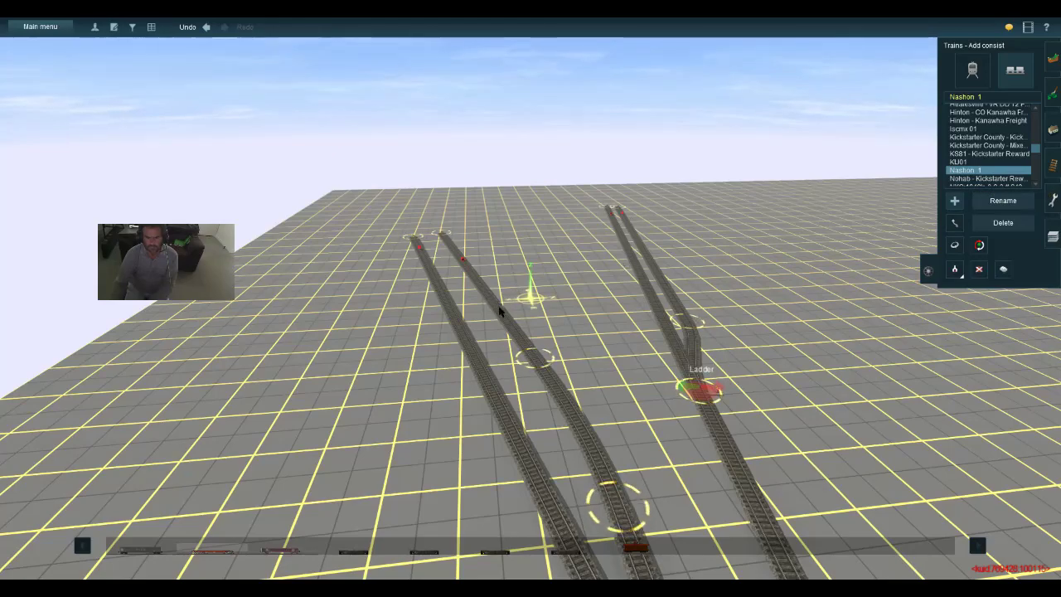
{"action": "left_click", "coordinate": [455, 330]}
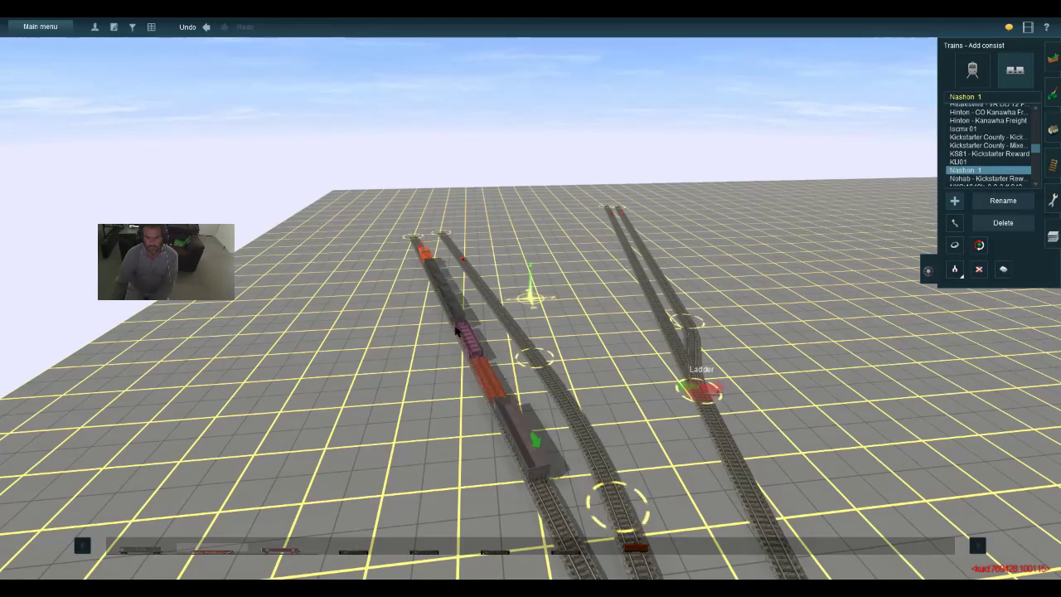
{"action": "key", "text": "Down"}
{"action": "key", "text": "Up"}
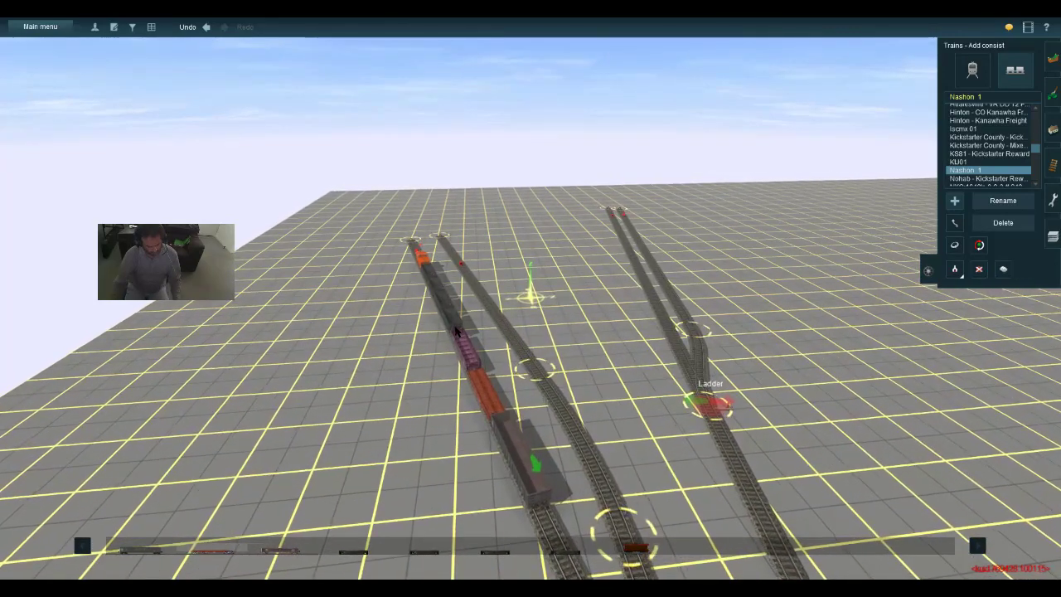
{"action": "key", "text": "ctrl+z"}
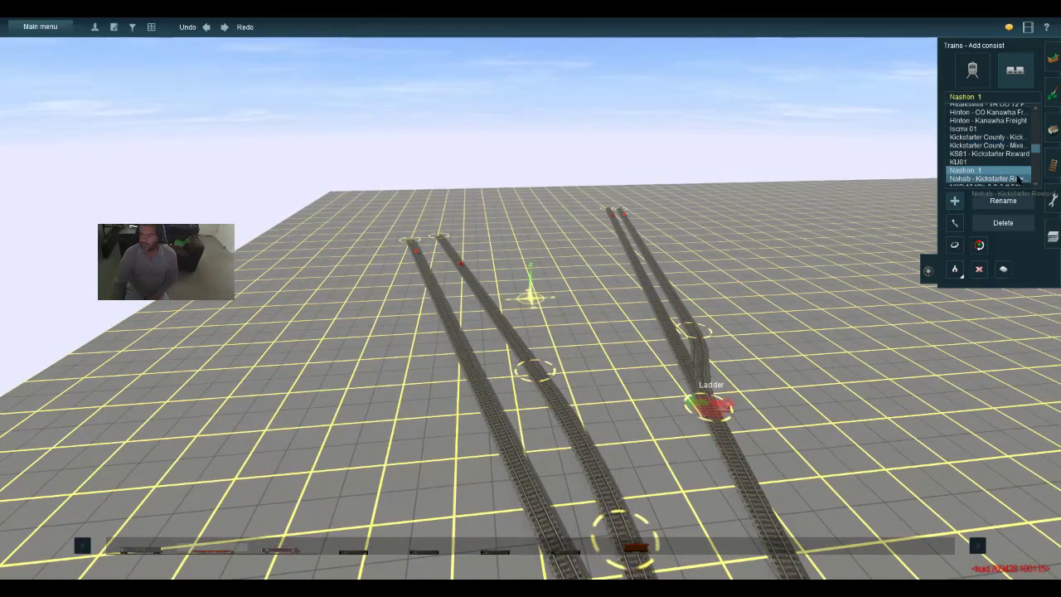
Browse the remaining consists, previewing Olckame, Refer unit 01, Rex 60: 01, !Kjef, !Refers, WM 457 and WM/ Chesie 01
{"action": "scroll", "coordinate": [1034, 184], "scroll_direction": "down", "scroll_amount": 3}
{"action": "scroll", "coordinate": [1027, 174], "scroll_direction": "down", "scroll_amount": 2}
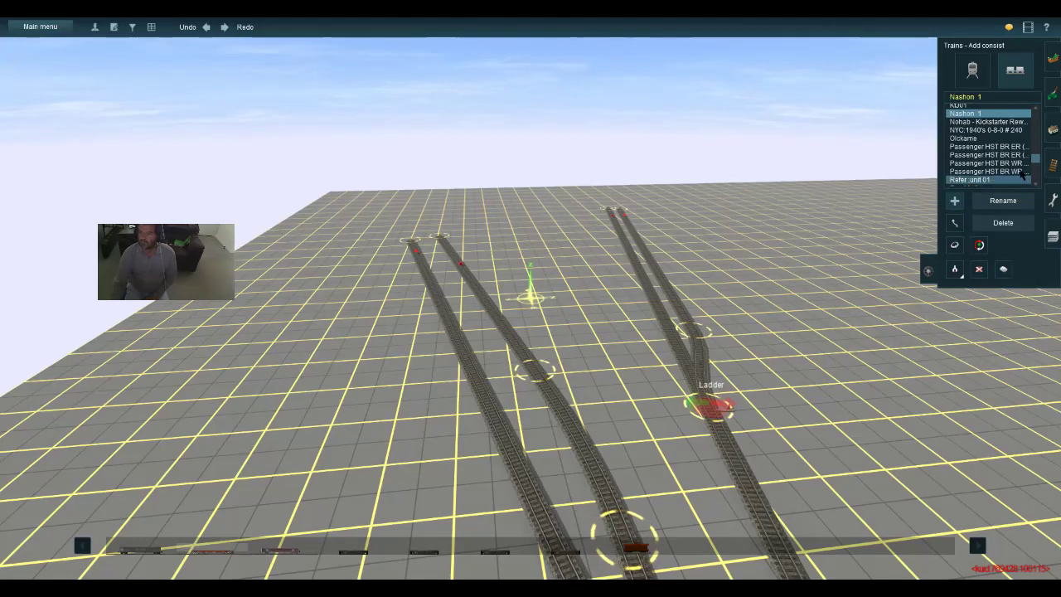
{"action": "left_click", "coordinate": [986, 138]}
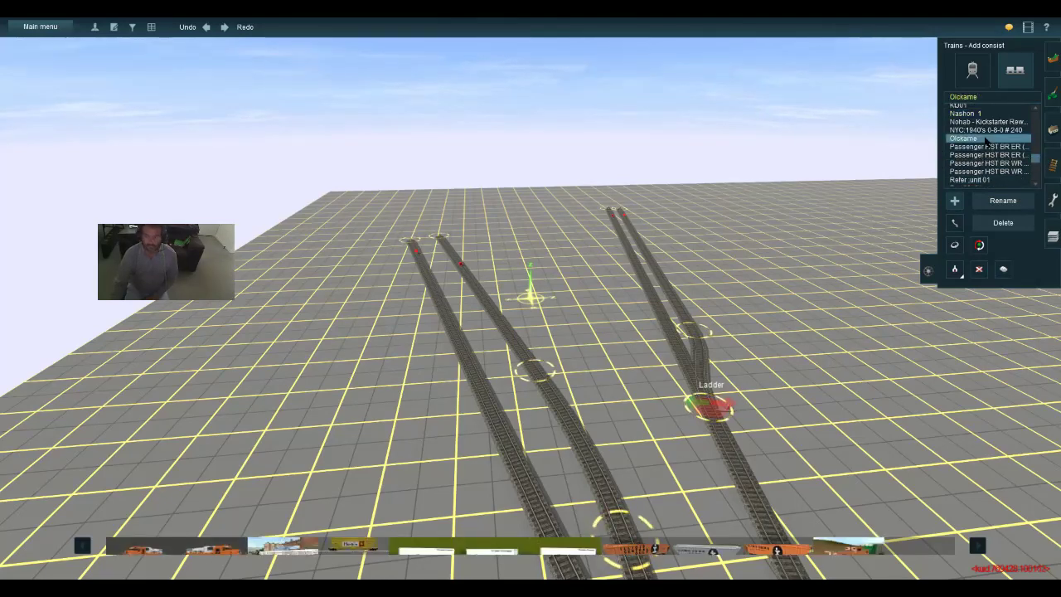
{"action": "left_click", "coordinate": [986, 179]}
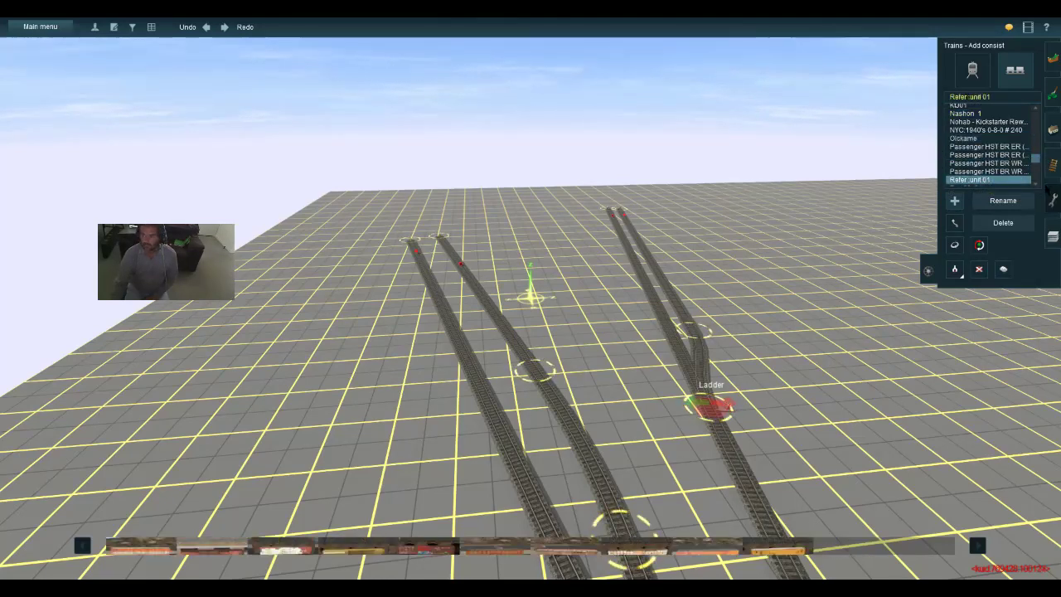
{"action": "scroll", "coordinate": [1036, 186], "scroll_direction": "down", "scroll_amount": 5}
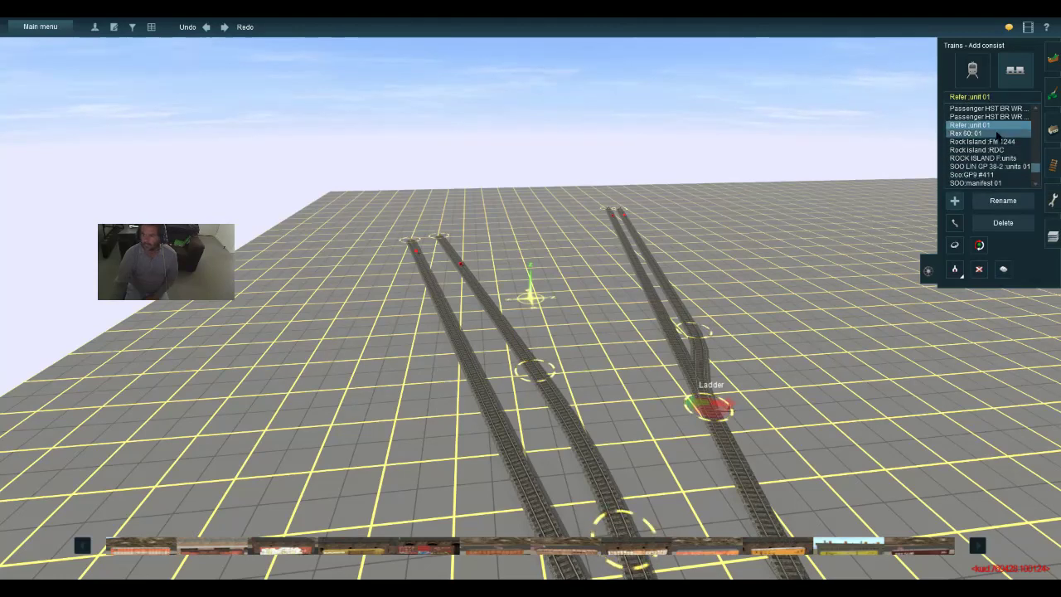
{"action": "left_click", "coordinate": [986, 134]}
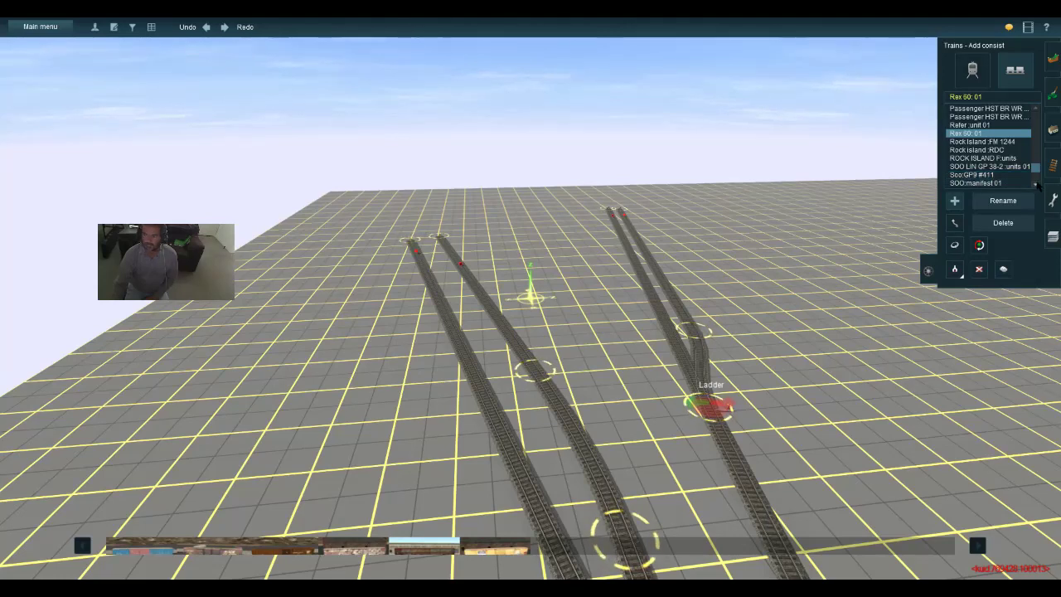
{"action": "scroll", "coordinate": [1035, 187], "scroll_direction": "down", "scroll_amount": 2}
{"action": "left_click", "coordinate": [984, 156]}
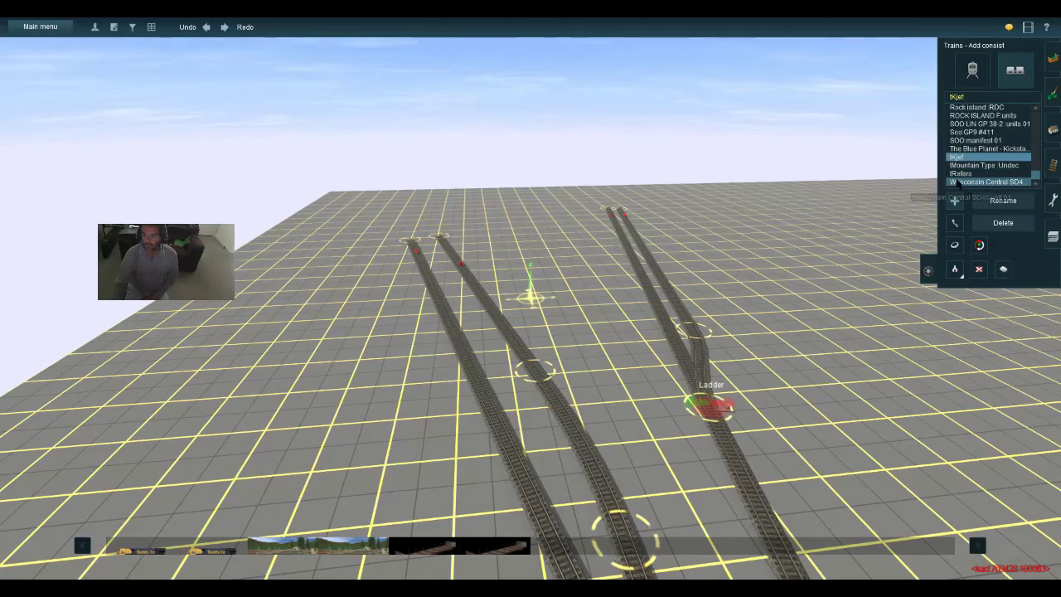
{"action": "left_click", "coordinate": [986, 173]}
{"action": "scroll", "coordinate": [1035, 186], "scroll_direction": "down", "scroll_amount": 1}
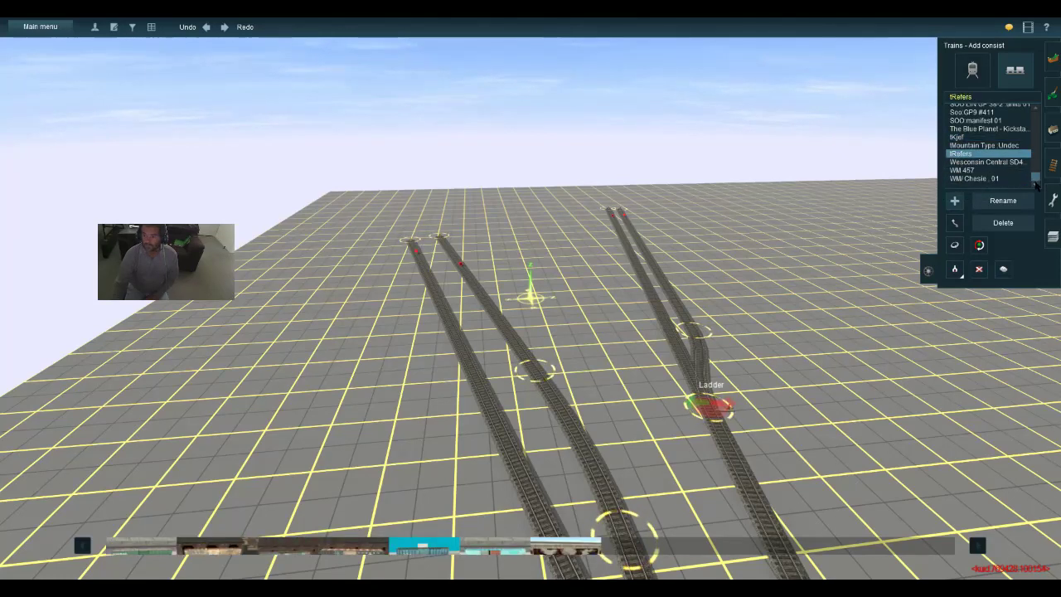
{"action": "left_click", "coordinate": [981, 169]}
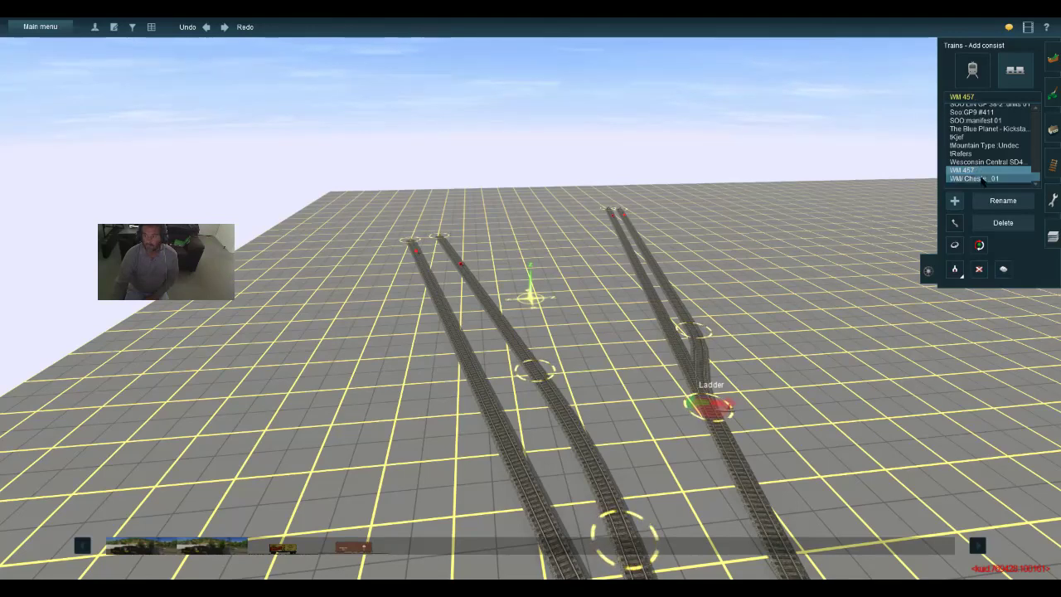
{"action": "left_click", "coordinate": [981, 179]}
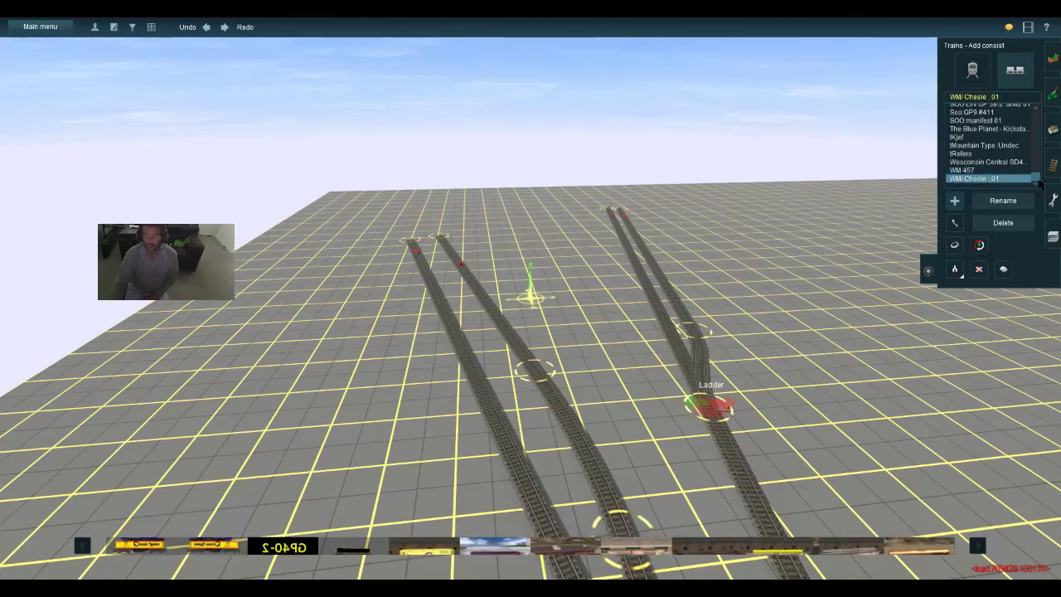
Choose the Ahebe consist and place it on the outermost dead-end track near the Ladder junction
{"action": "left_click_drag", "start_coordinate": [1036, 179], "coordinate": [1034, 97]}
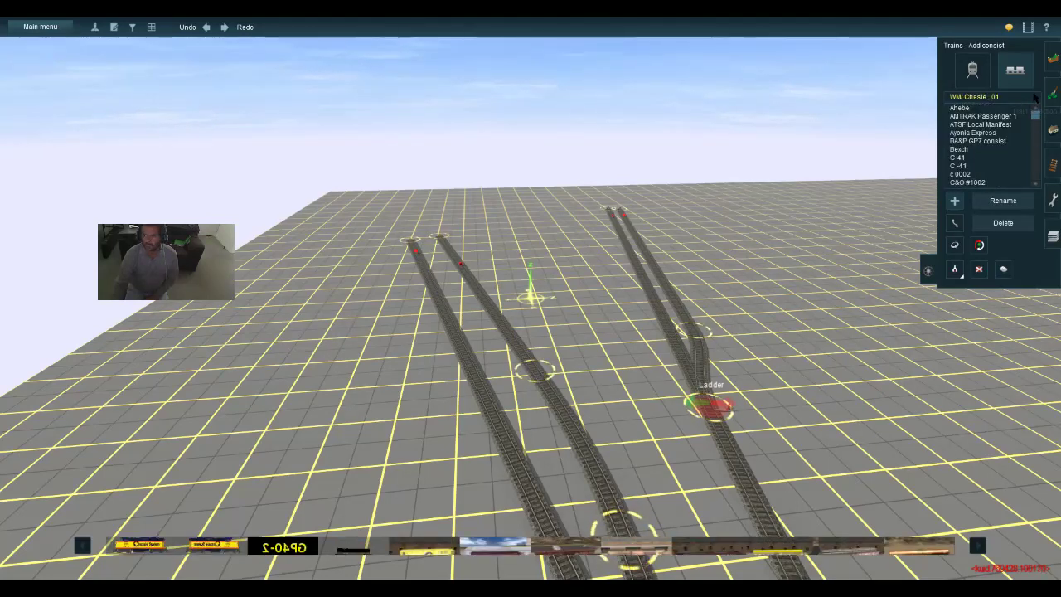
{"action": "left_click", "coordinate": [976, 108]}
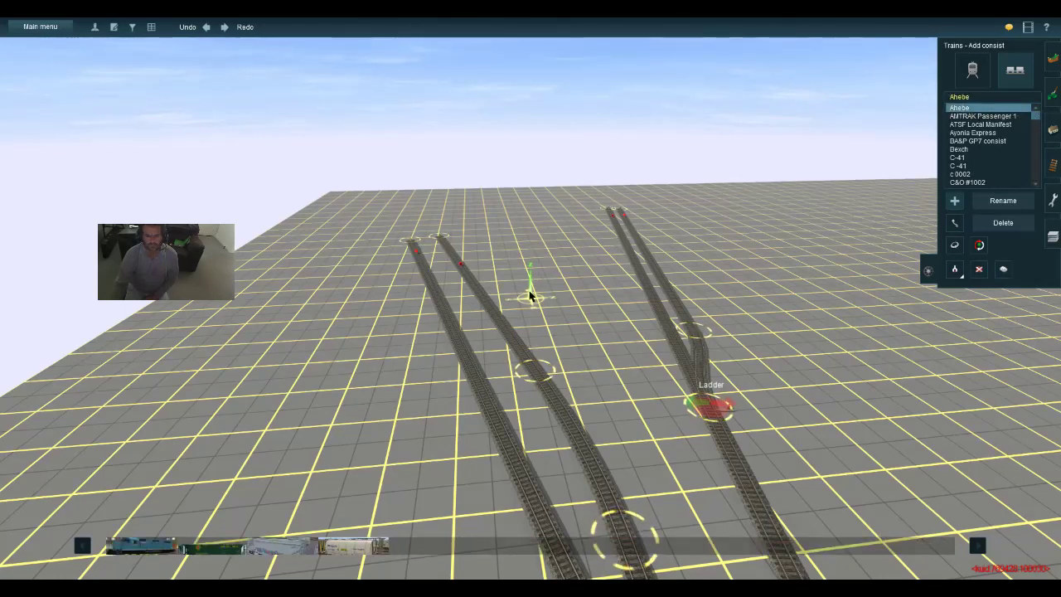
{"action": "left_click", "coordinate": [459, 341]}
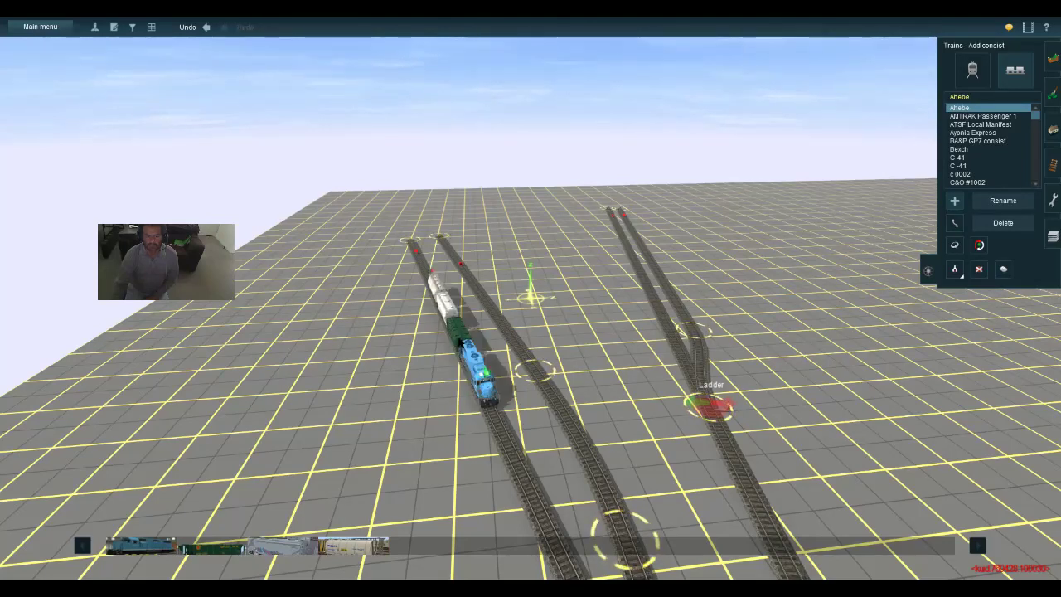
Browse the consist list, previewing Bexch, c 0002, C-41, C&O #1002 and C.F.P 1
{"action": "left_click", "coordinate": [965, 150]}
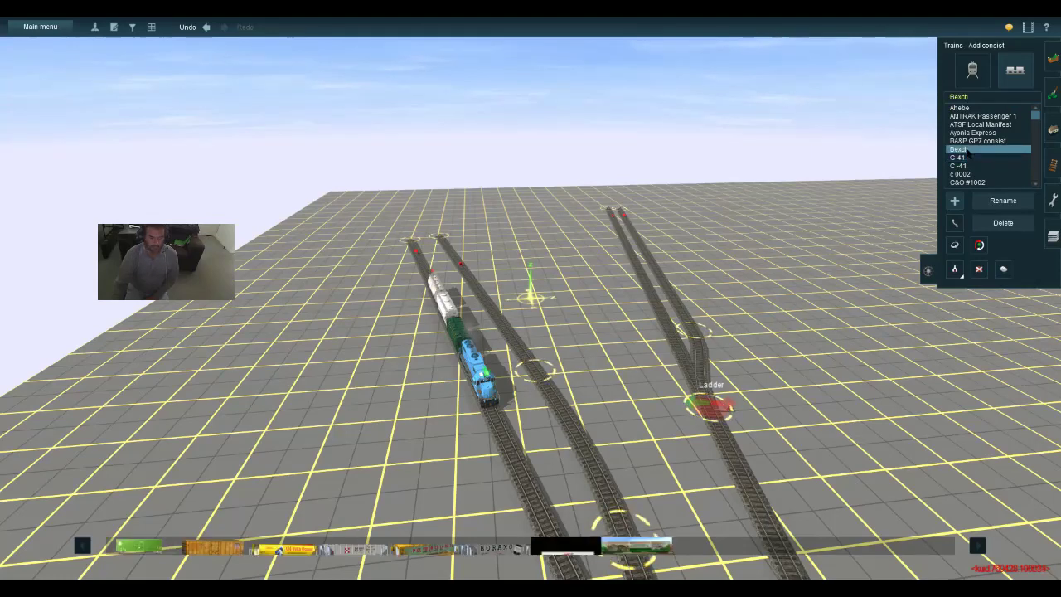
{"action": "left_click", "coordinate": [961, 174]}
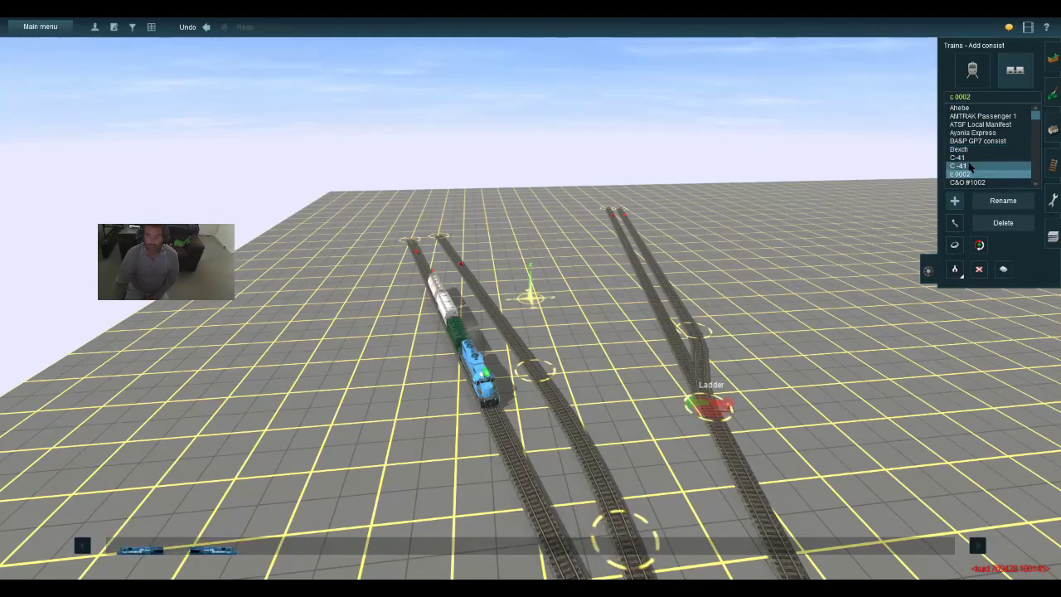
{"action": "left_click", "coordinate": [963, 157]}
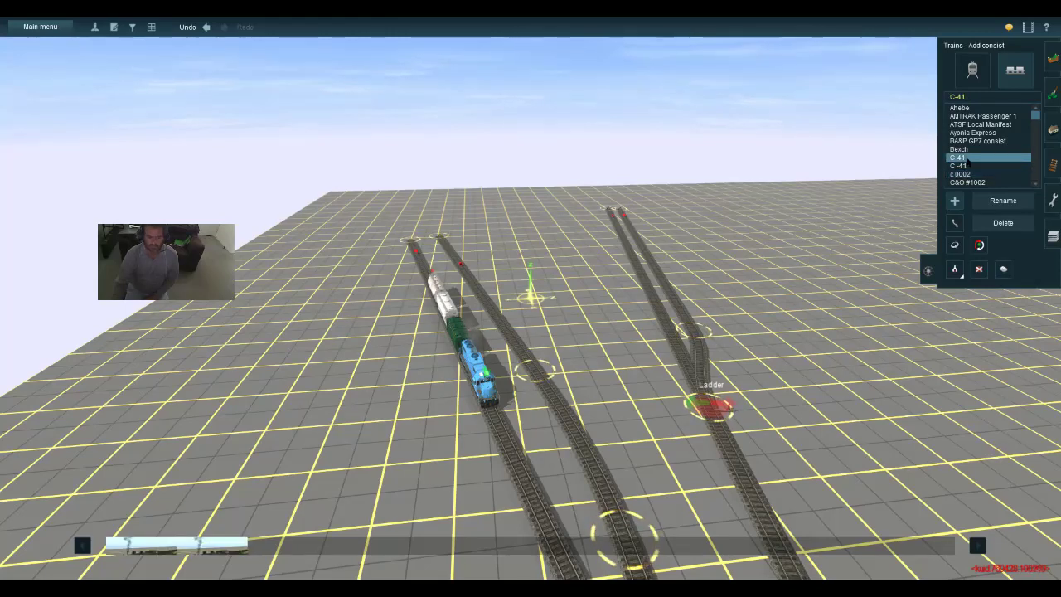
{"action": "left_click", "coordinate": [973, 183]}
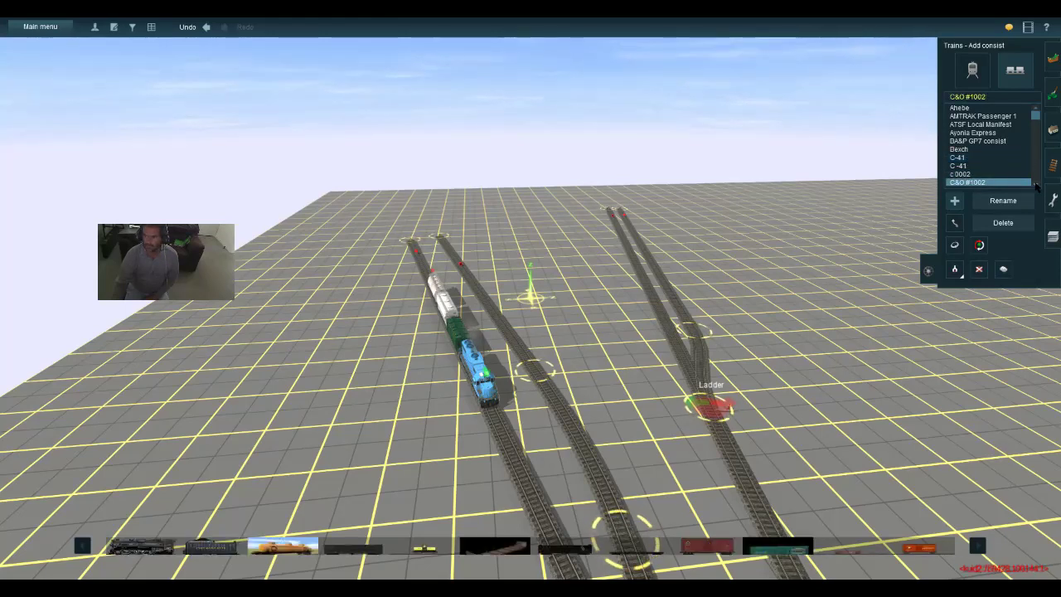
{"action": "scroll", "coordinate": [976, 170], "scroll_direction": "down", "scroll_amount": 1}
{"action": "left_click", "coordinate": [976, 159]}
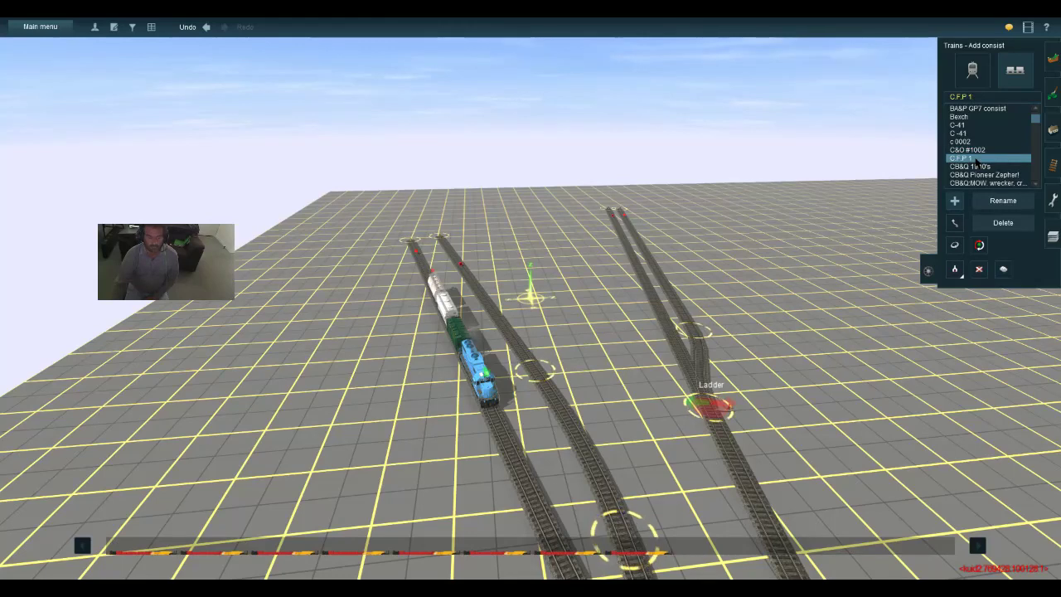
Try placing the CB&Q 1940's consist on the outermost dead-end track, and undo both that placement and the Ahebe one
{"action": "left_click", "coordinate": [970, 167]}
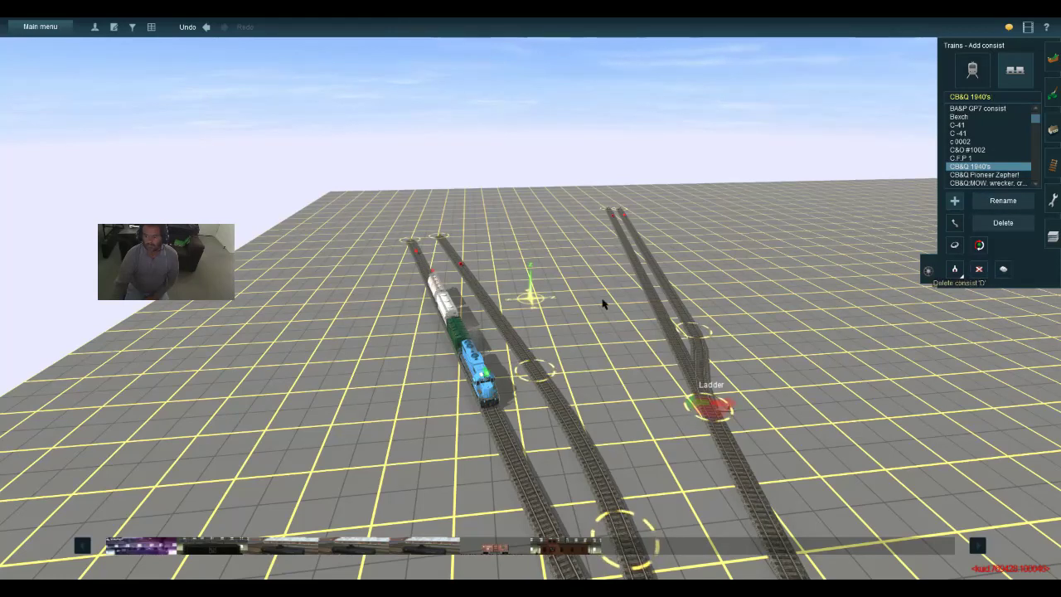
{"action": "left_click", "coordinate": [470, 349]}
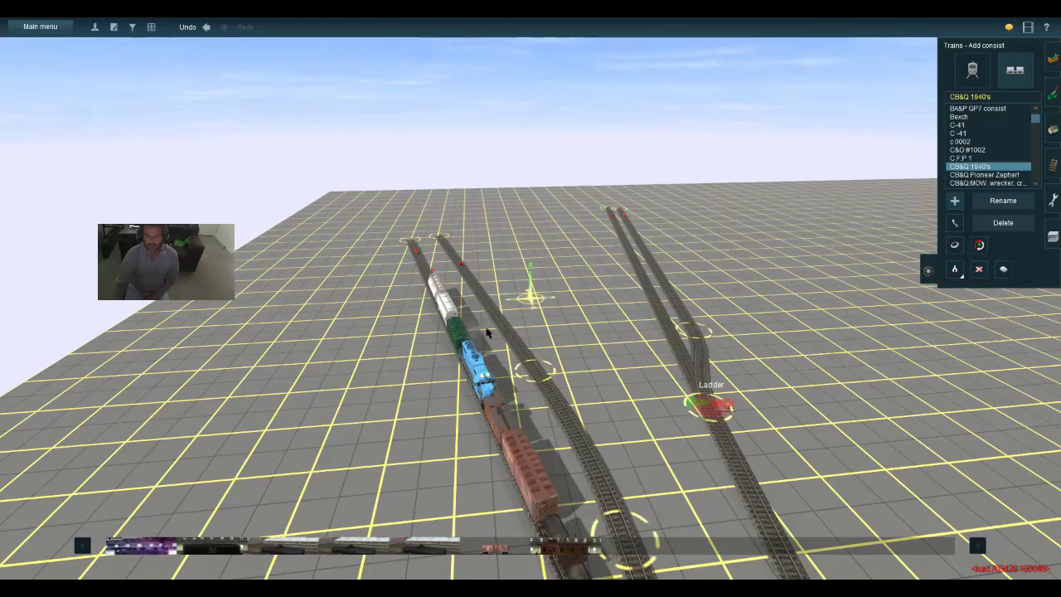
{"action": "key", "text": "ctrl+z"}
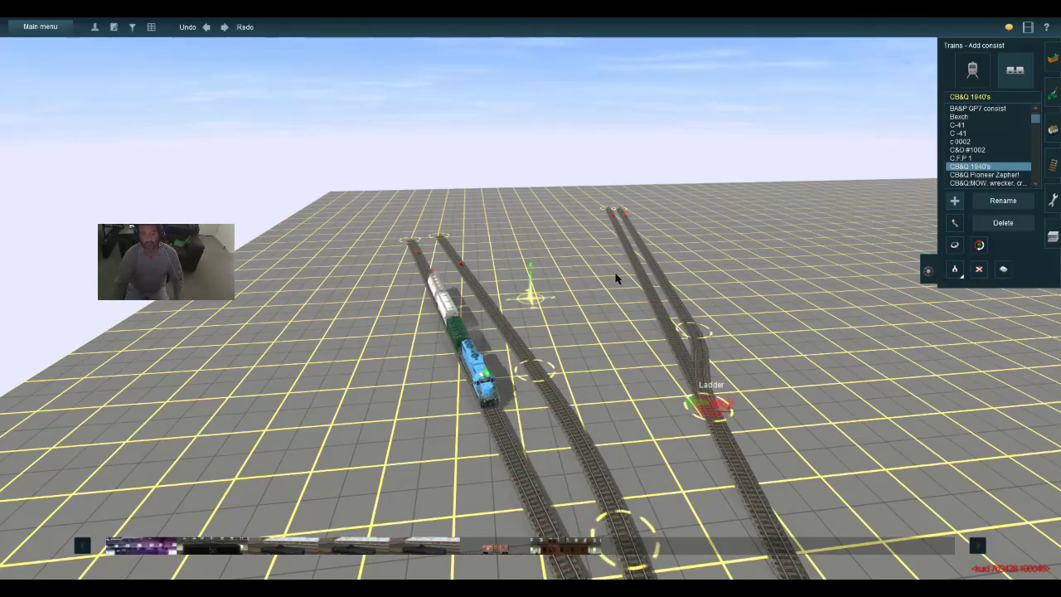
{"action": "key", "text": "ctrl+z"}
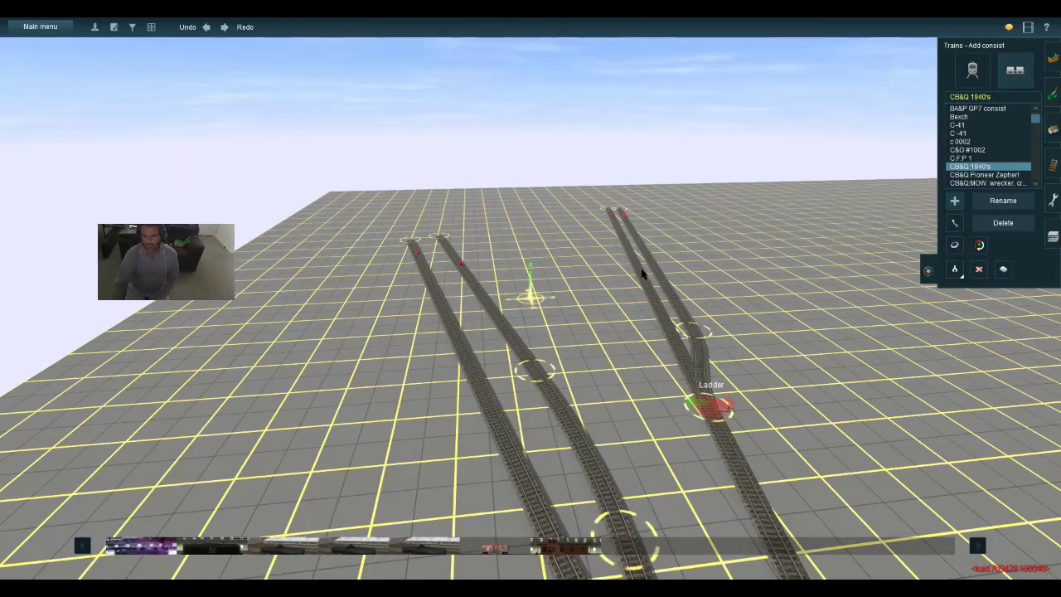
Place the CB&Q 1940's consist on the second dead-end track from the outside, inspect it up close and delete it
{"action": "left_click", "coordinate": [510, 325]}
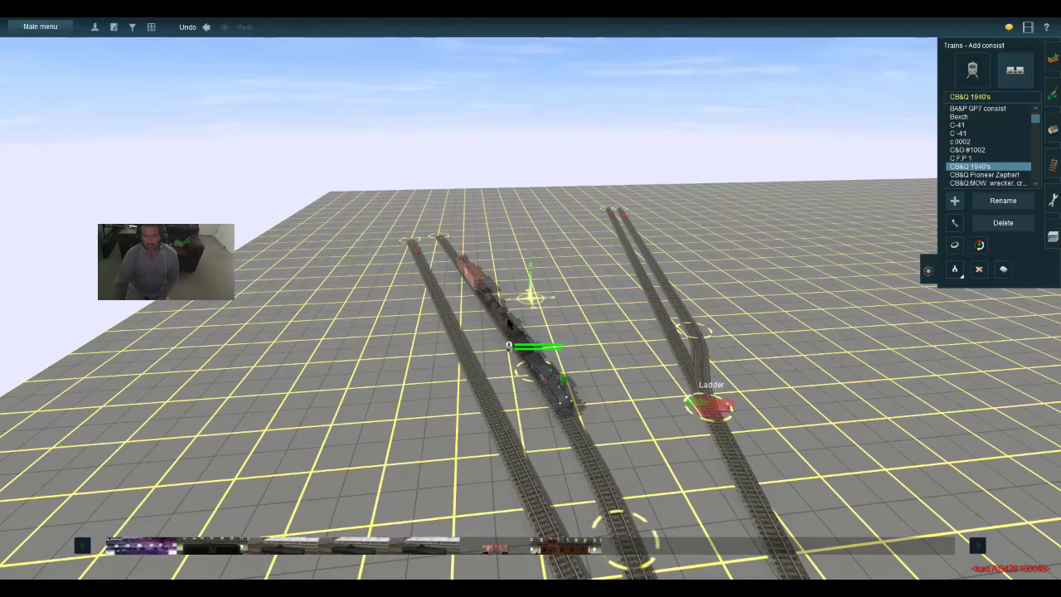
{"action": "scroll", "coordinate": [509, 325], "scroll_direction": "up", "scroll_amount": 4}
{"action": "scroll", "coordinate": [510, 325], "scroll_direction": "down", "scroll_amount": 4}
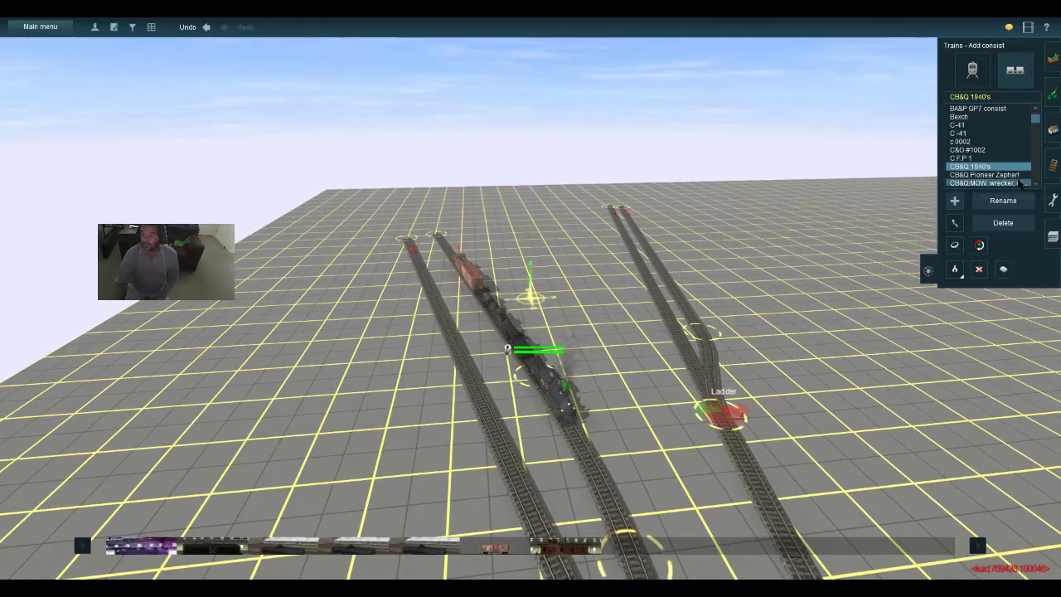
{"action": "scroll", "coordinate": [621, 467], "scroll_direction": "up", "scroll_amount": 4}
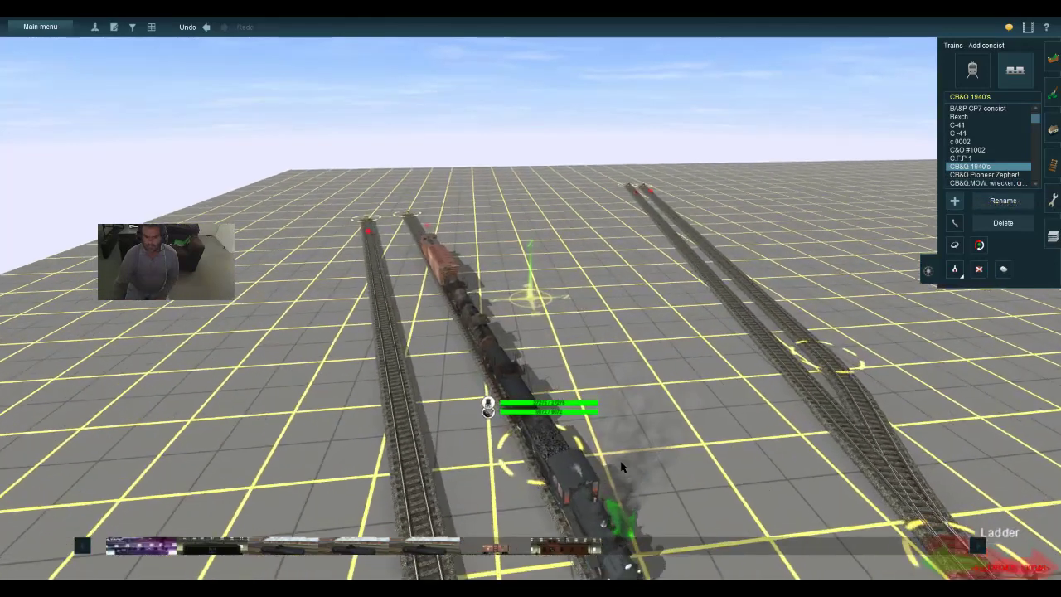
{"action": "scroll", "coordinate": [622, 466], "scroll_direction": "down", "scroll_amount": 3}
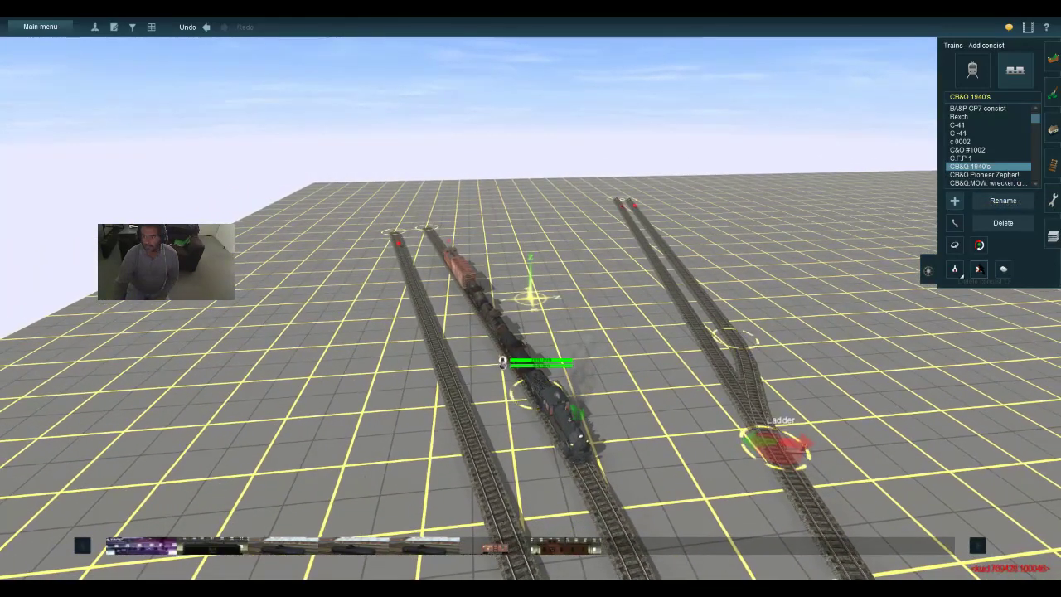
{"action": "left_click", "coordinate": [979, 269]}
{"action": "left_click", "coordinate": [545, 379]}
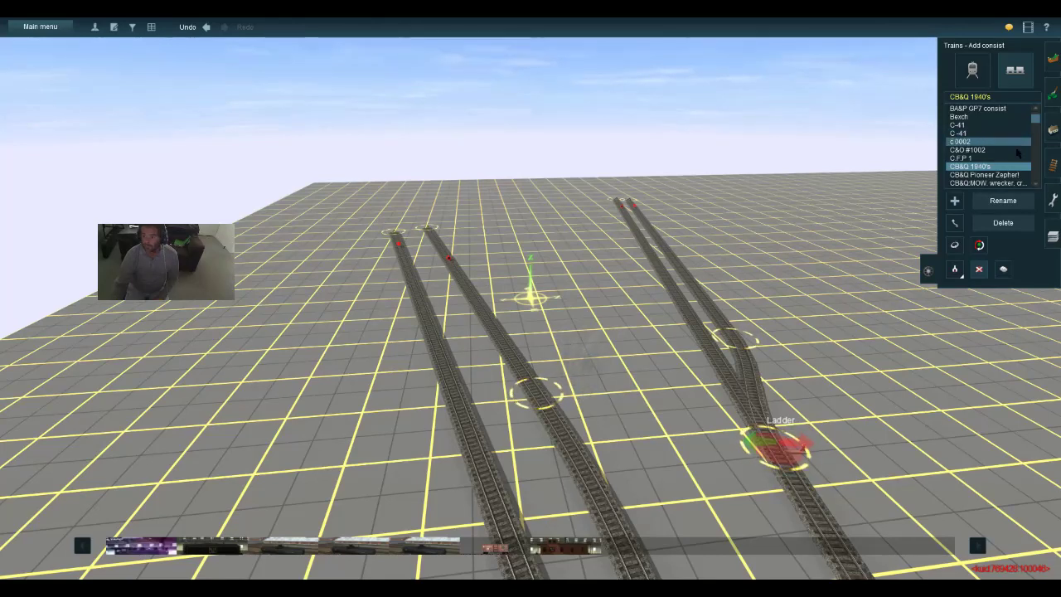
Preview the C -41, C-41, CN unit :Hycube 01 and Cpxm ;Shell consists
{"action": "left_click", "coordinate": [990, 133]}
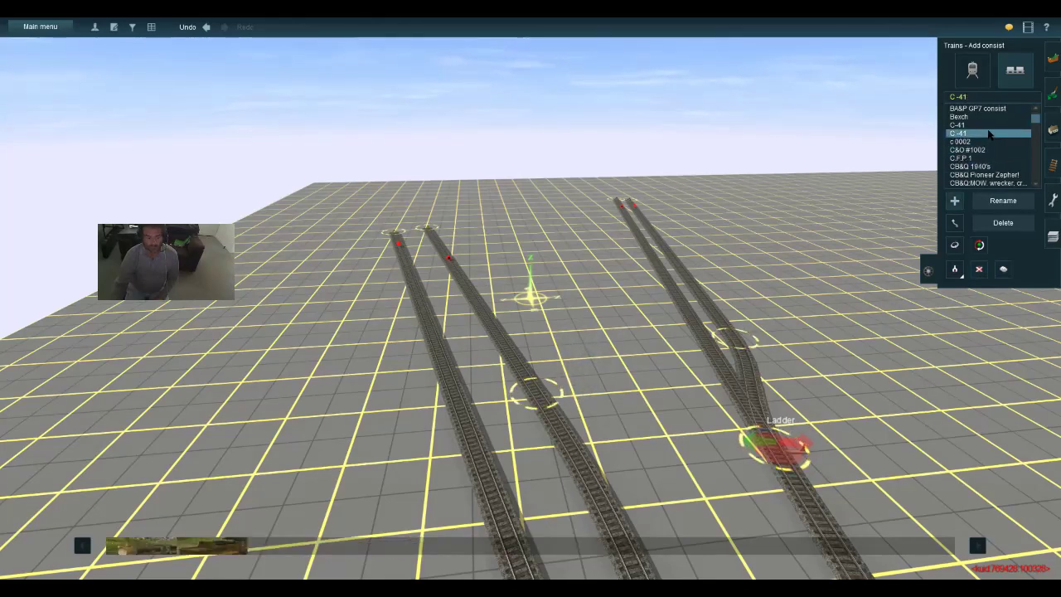
{"action": "left_click", "coordinate": [985, 126]}
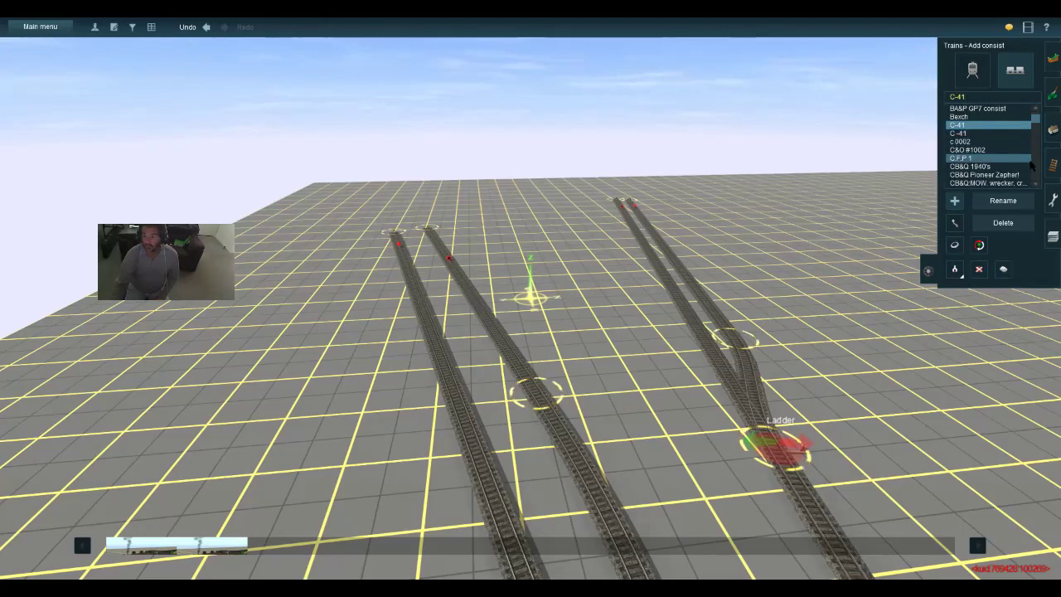
{"action": "scroll", "coordinate": [1034, 189], "scroll_direction": "down", "scroll_amount": 2}
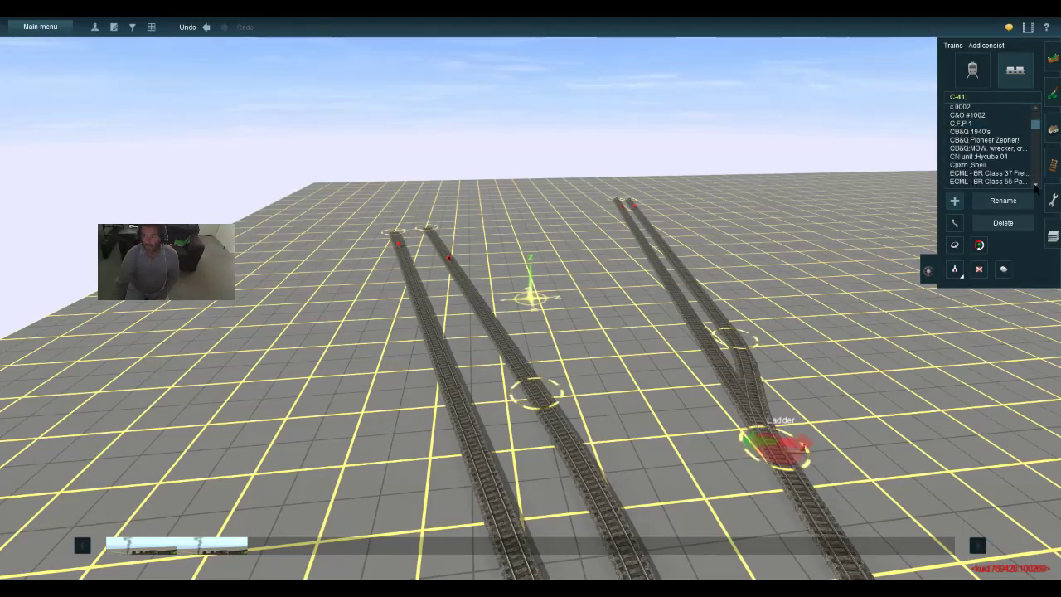
{"action": "left_click", "coordinate": [982, 156]}
{"action": "left_click", "coordinate": [988, 165]}
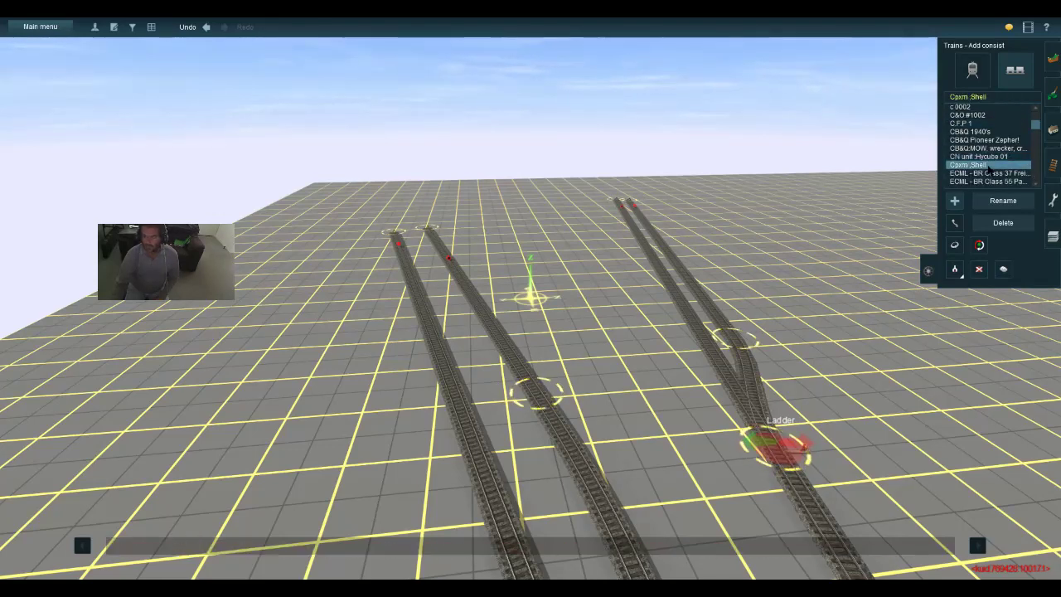
Continue through the consist list, previewing Exgnma, Healesville - Freight, Iscmx 01, KU01, Nashon 1 and Nohab - Kickstarter Reward
{"action": "scroll", "coordinate": [1036, 182], "scroll_direction": "down", "scroll_amount": 4}
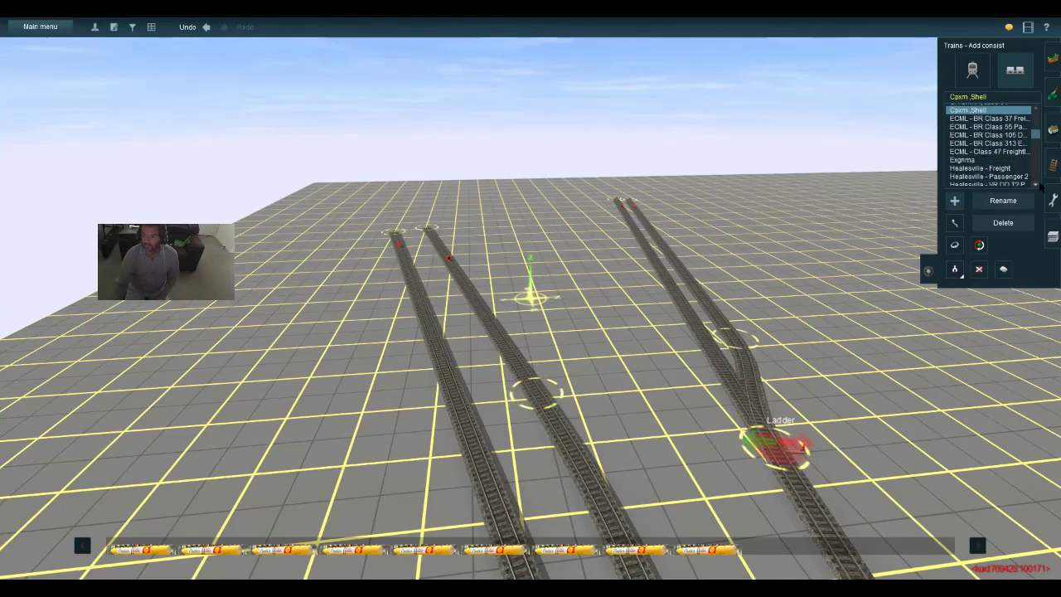
{"action": "left_click", "coordinate": [986, 133]}
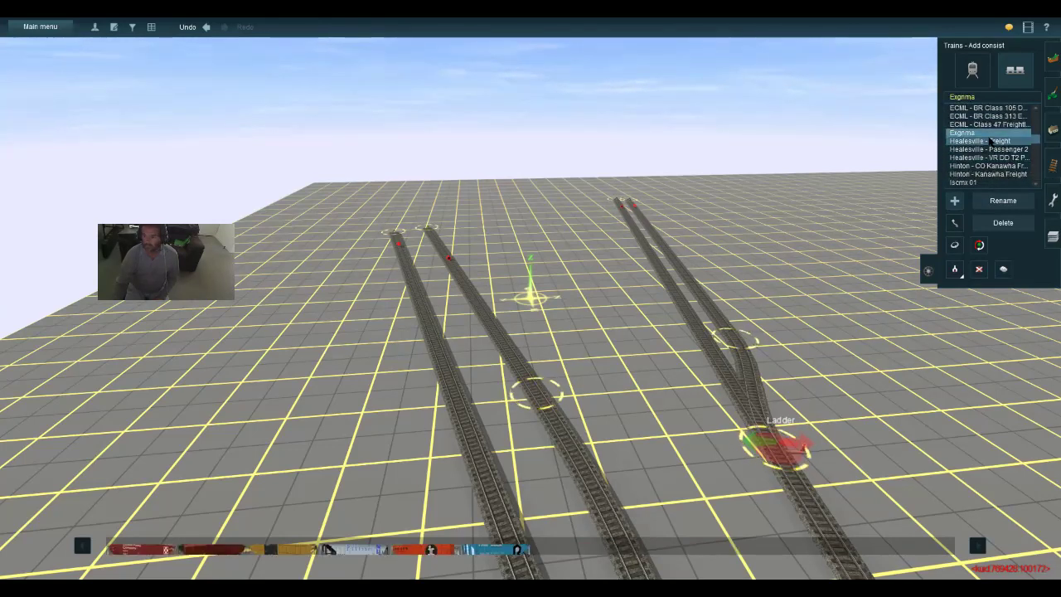
{"action": "left_click", "coordinate": [986, 141]}
{"action": "scroll", "coordinate": [1040, 189], "scroll_direction": "down", "scroll_amount": 3}
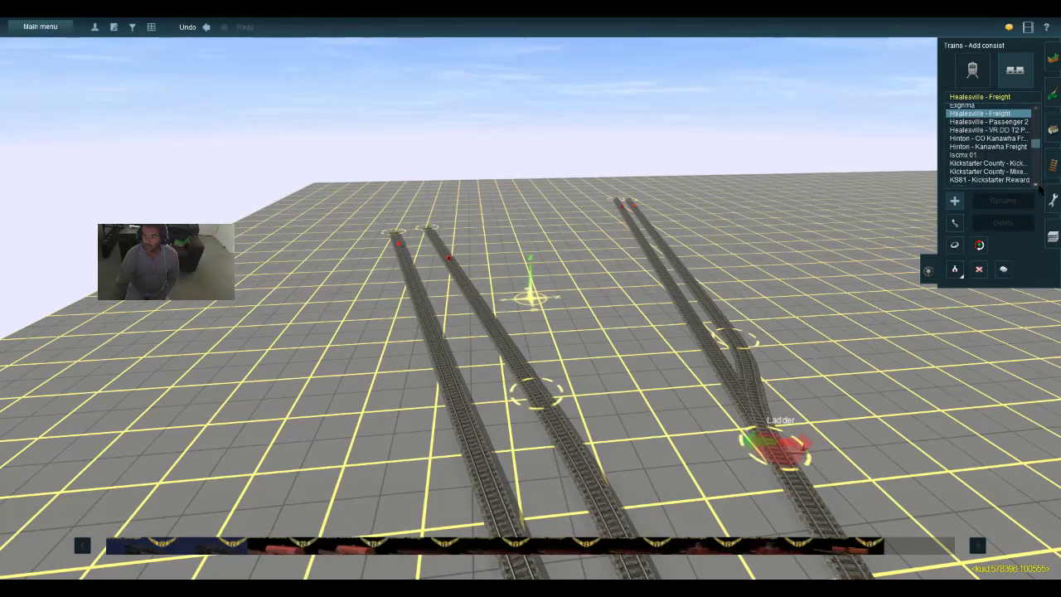
{"action": "left_click", "coordinate": [1005, 122]}
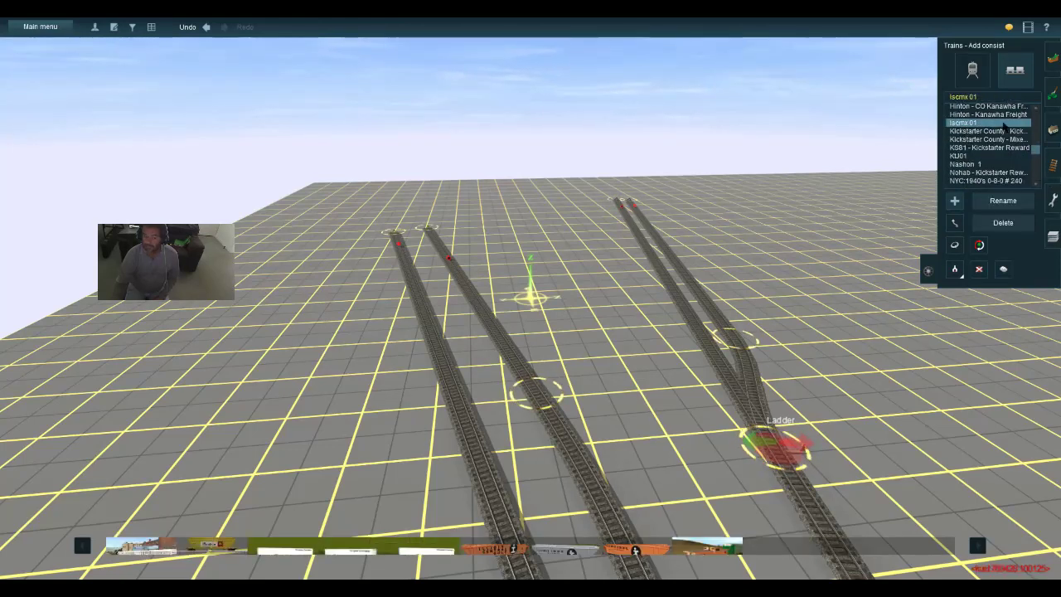
{"action": "left_click", "coordinate": [959, 156]}
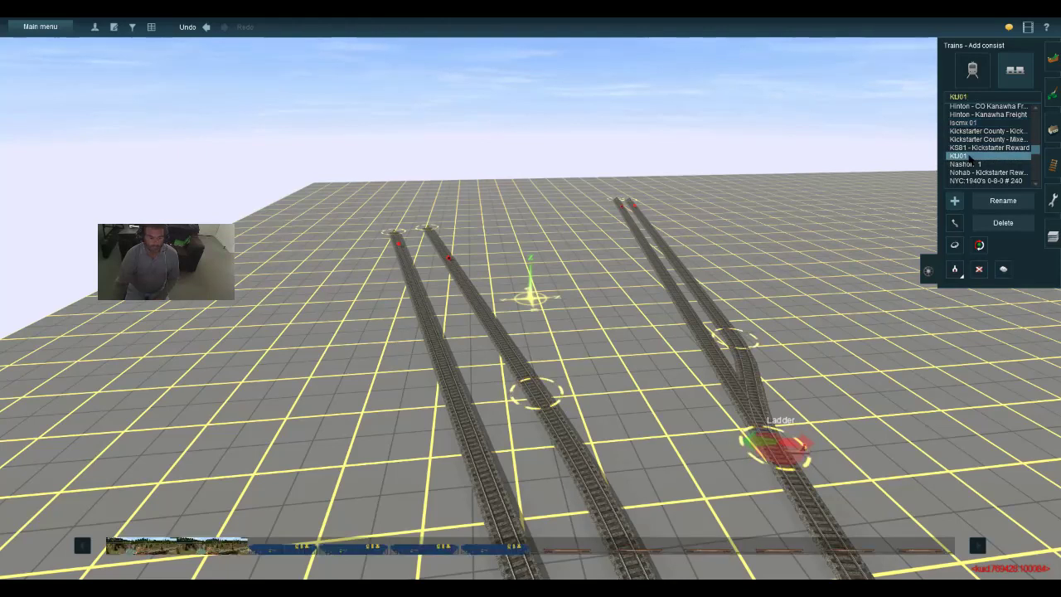
{"action": "left_click", "coordinate": [971, 164]}
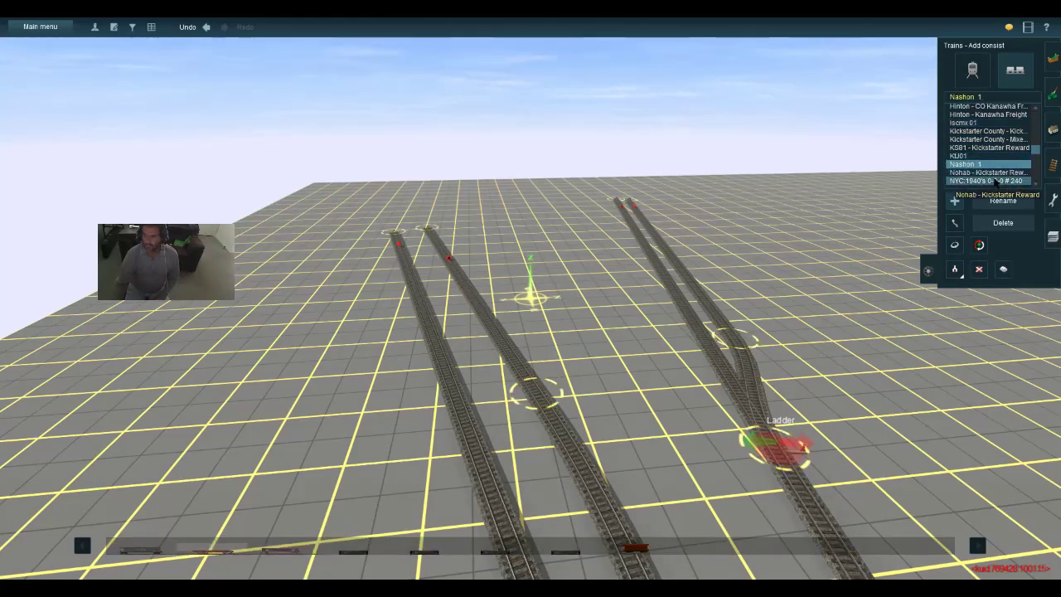
{"action": "left_click", "coordinate": [1007, 180]}
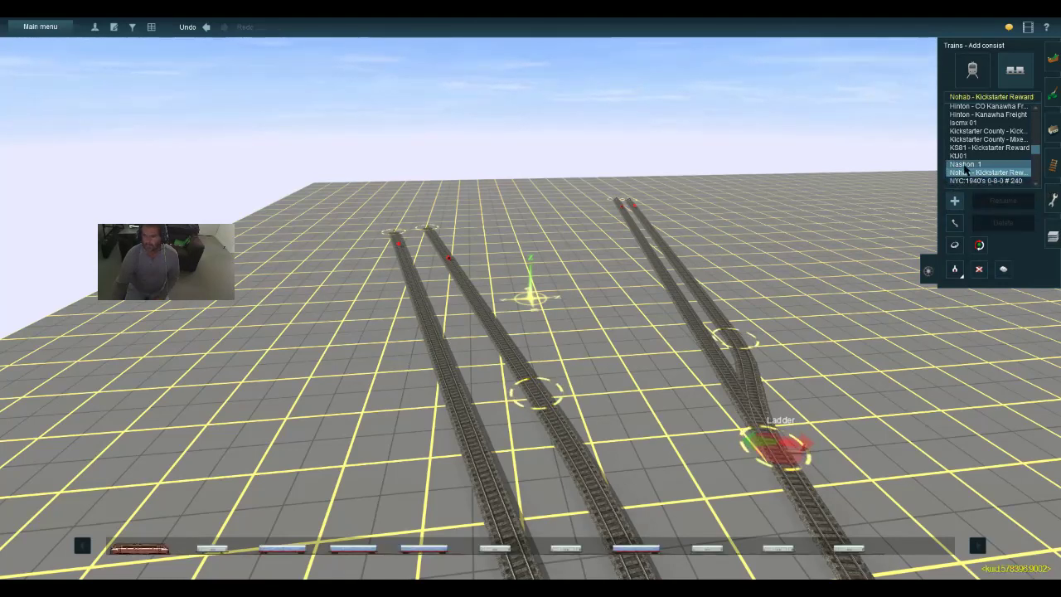
Choose the NYC:1940's 0-8-0 # 240 consist and place it on the outermost dead-end track
{"action": "left_click", "coordinate": [986, 180]}
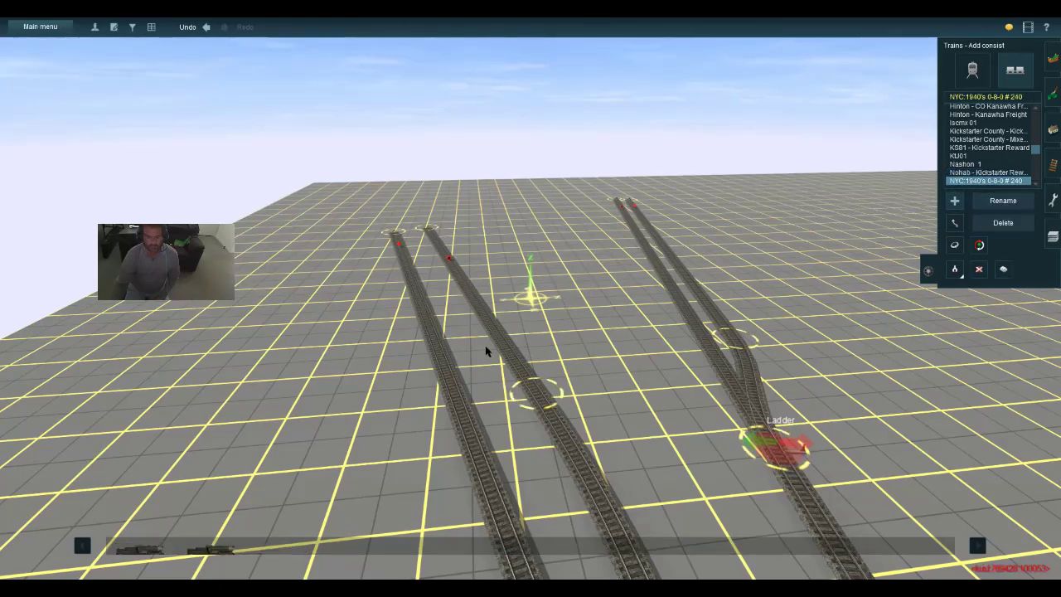
{"action": "left_click", "coordinate": [452, 385]}
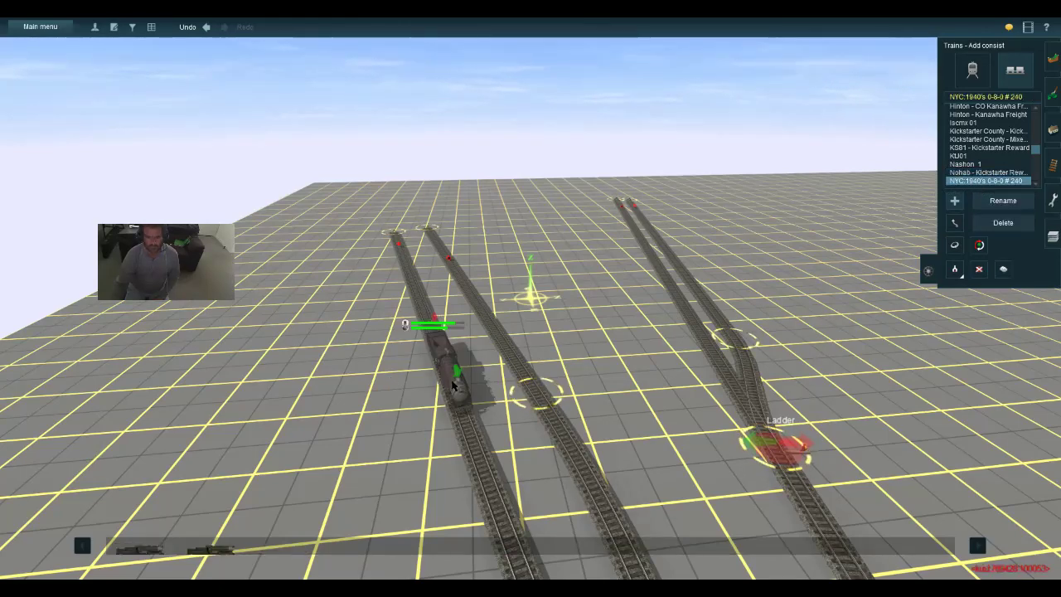
{"action": "scroll", "coordinate": [453, 385], "scroll_direction": "up", "scroll_amount": 3}
{"action": "scroll", "coordinate": [459, 382], "scroll_direction": "down", "scroll_amount": 2}
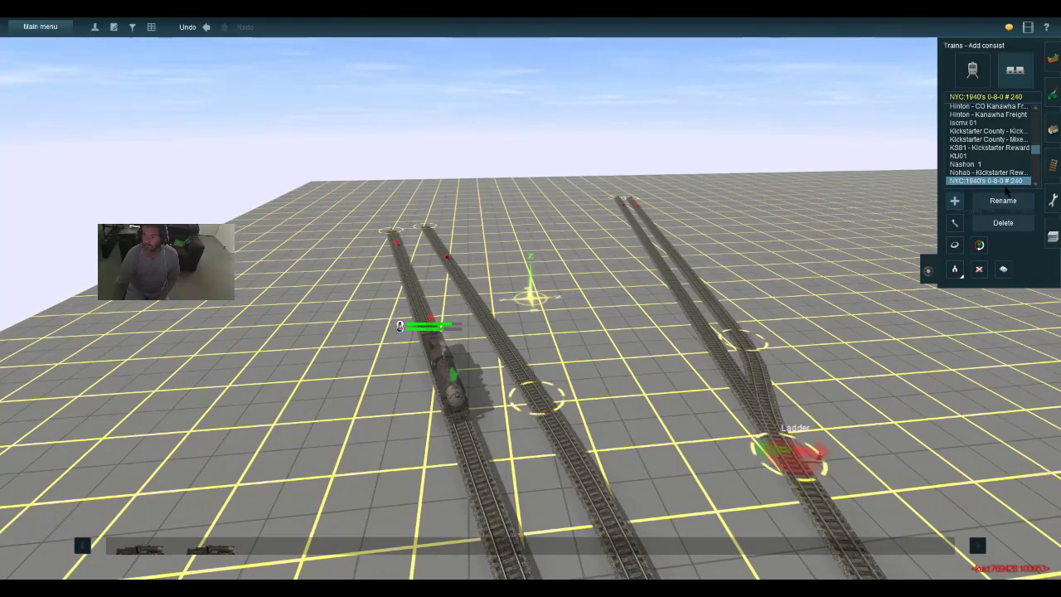
Switch to adding individual rolling stock and place an NYC 40' Boxcar near the end of the track beside the NYC locomotive
{"action": "left_click", "coordinate": [972, 69]}
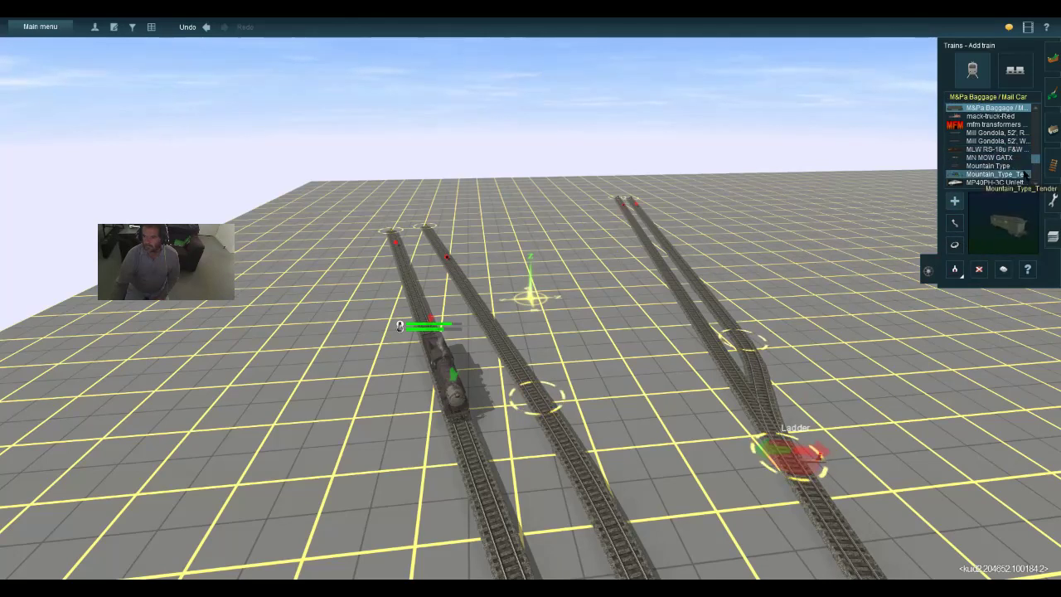
{"action": "scroll", "coordinate": [1036, 189], "scroll_direction": "down", "scroll_amount": 3}
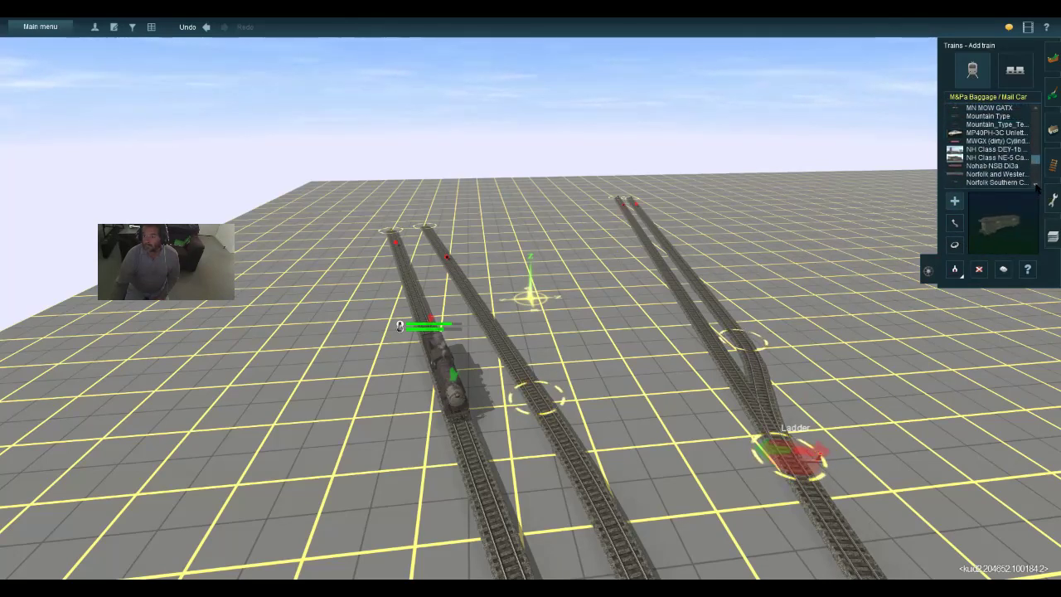
{"action": "scroll", "coordinate": [1036, 189], "scroll_direction": "down", "scroll_amount": 2}
{"action": "scroll", "coordinate": [1035, 188], "scroll_direction": "down", "scroll_amount": 6}
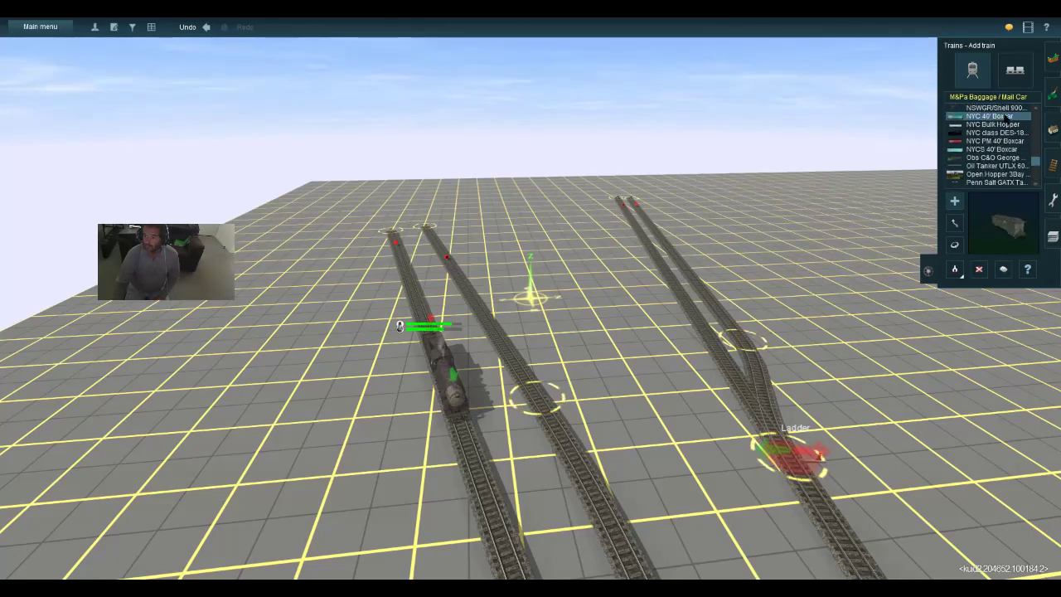
{"action": "left_click", "coordinate": [1004, 116]}
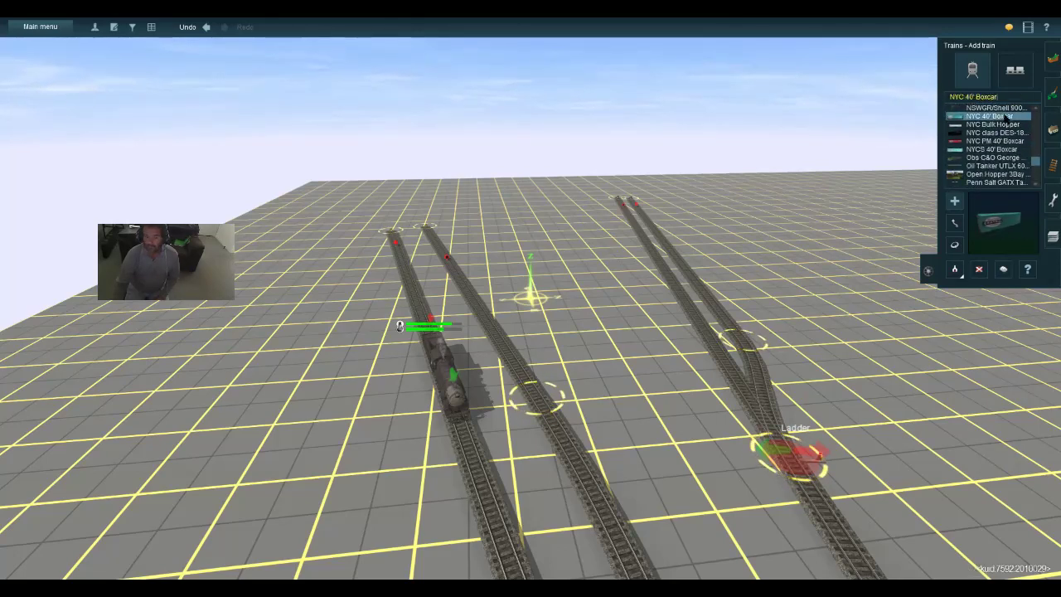
{"action": "left_click", "coordinate": [463, 289]}
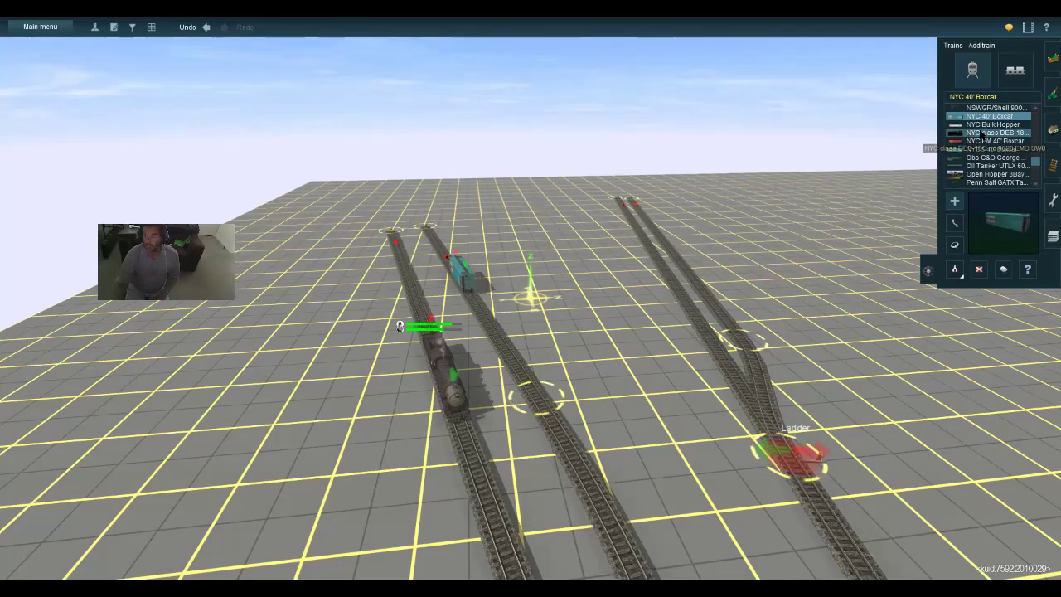
Place an NYC PM 40' Boxcar directly in front of the NYC 40' Boxcar on the track beside the NYC locomotive
{"action": "left_click", "coordinate": [988, 124]}
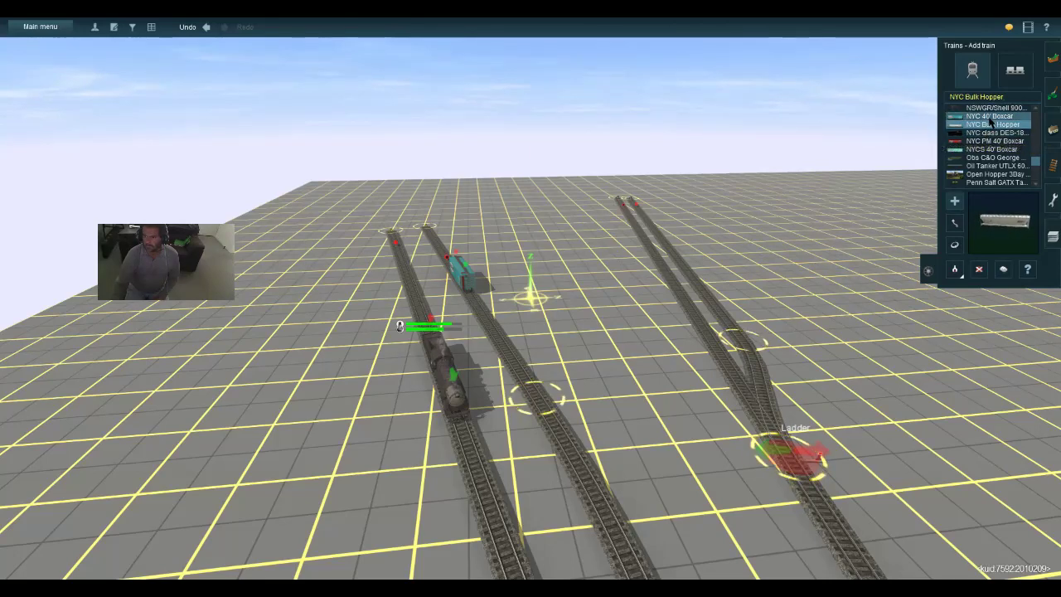
{"action": "left_click", "coordinate": [989, 116]}
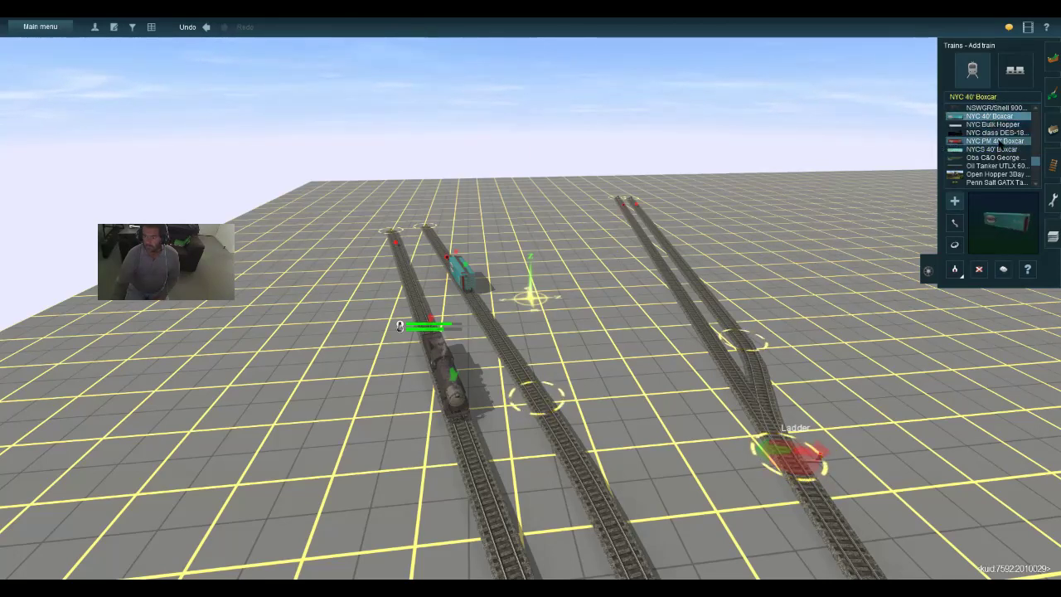
{"action": "left_click", "coordinate": [994, 141]}
{"action": "left_click", "coordinate": [471, 295]}
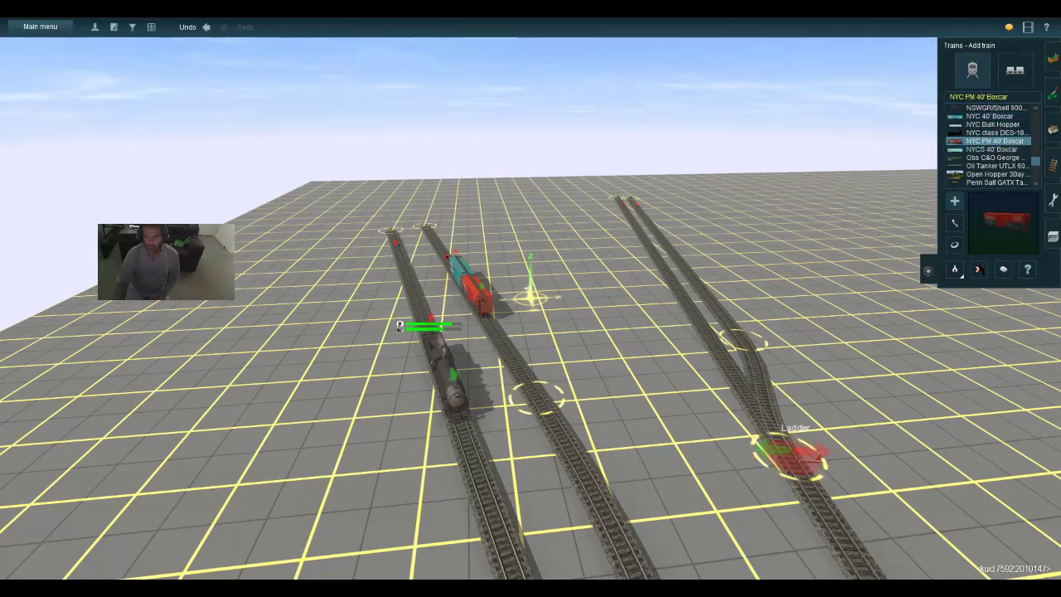
Line up a Penn Salt GATX Tanker, a Pennsylvania RR Boxcar - Black and a Piels NYC 40ft Boxcar on one dead-end track beyond the Ladder junction
{"action": "left_click", "coordinate": [999, 181]}
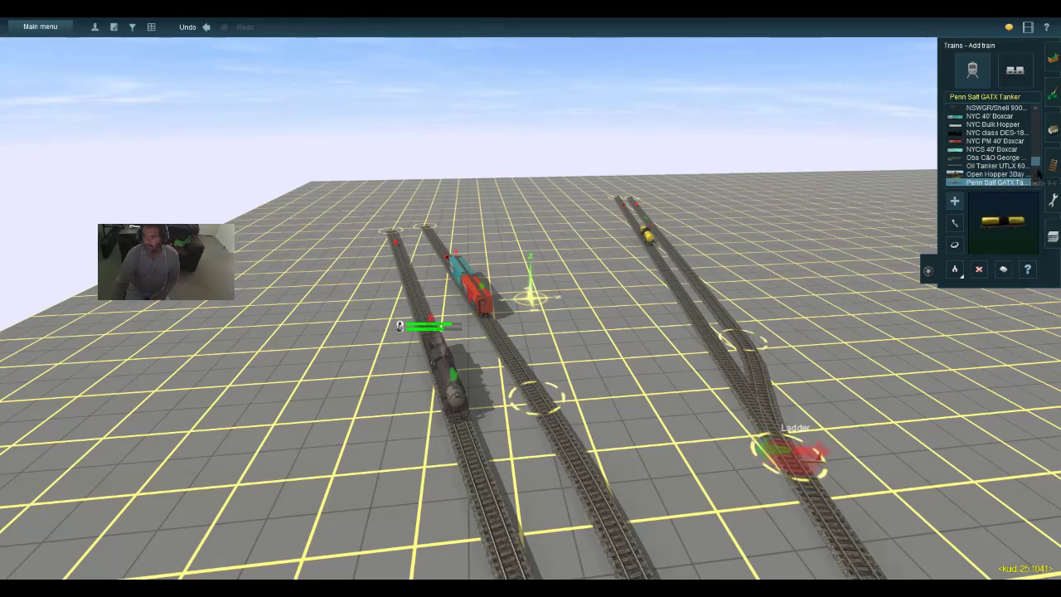
{"action": "scroll", "coordinate": [1032, 153], "scroll_direction": "down", "scroll_amount": 3}
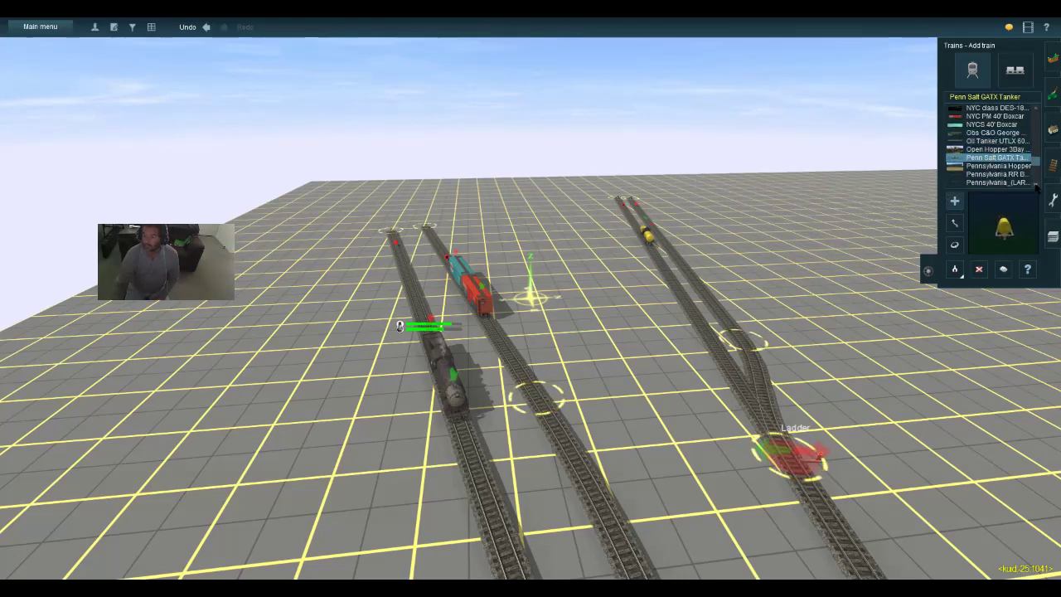
{"action": "left_click", "coordinate": [1026, 147]}
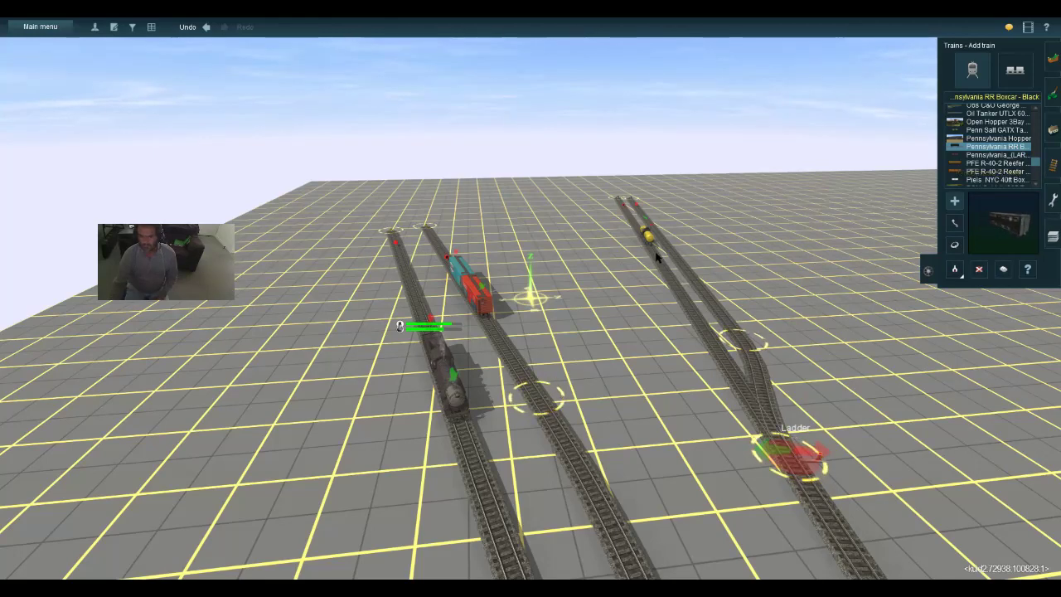
{"action": "left_click", "coordinate": [991, 155]}
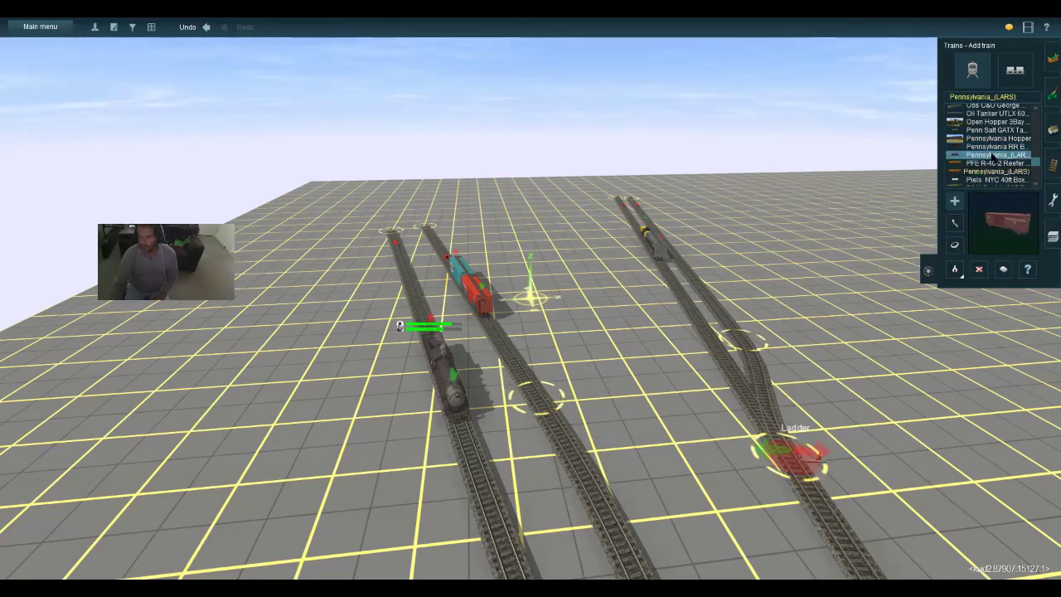
{"action": "left_click", "coordinate": [994, 179]}
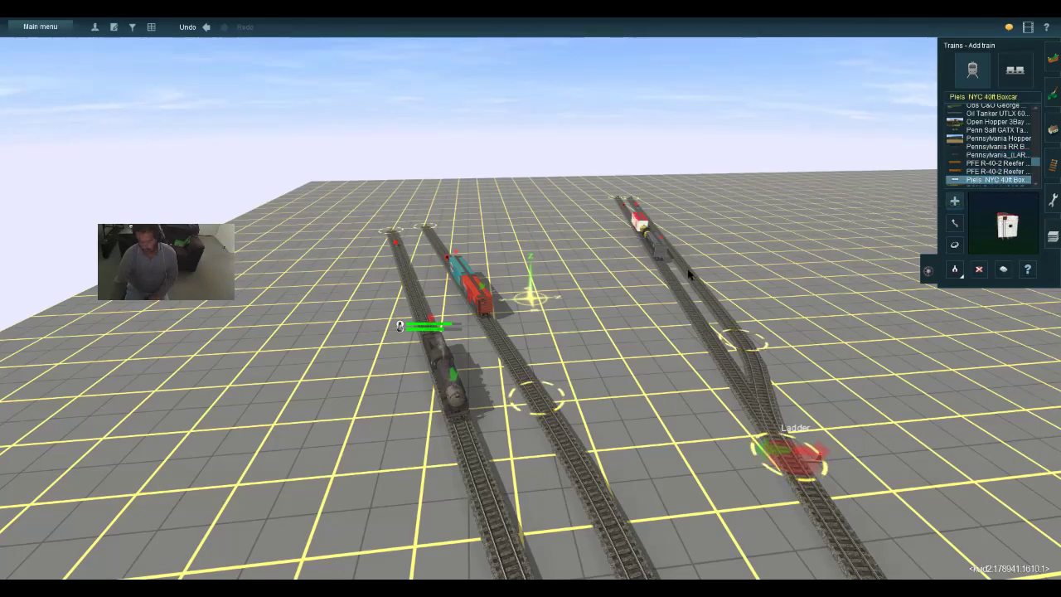
Examine the properties of the Piels NYC 40ft Boxcar, including its load and running number, and close them unchanged
{"action": "key", "text": "Up"}
{"action": "key", "text": "Right"}
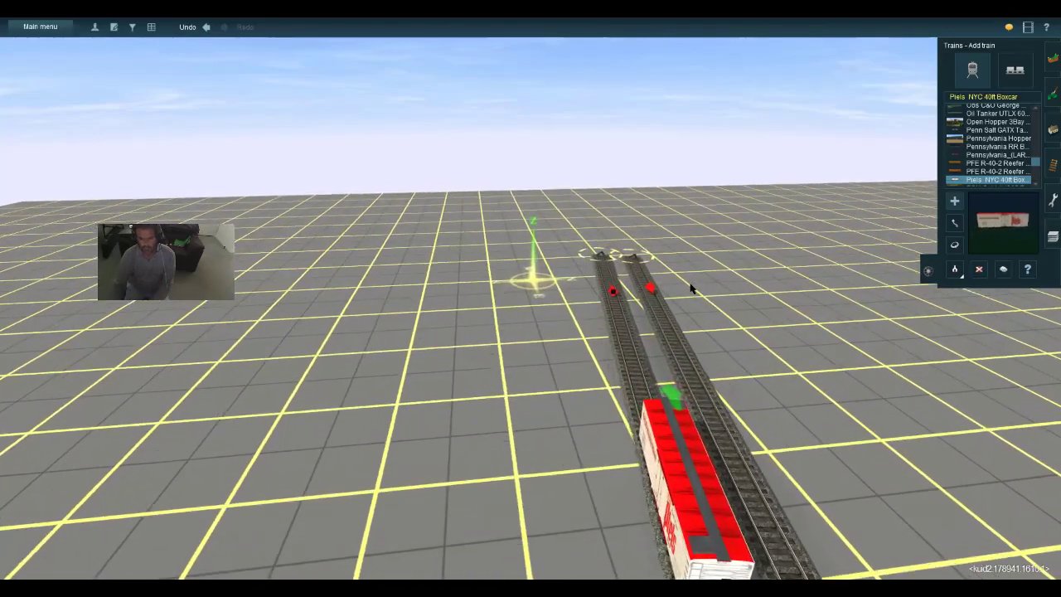
{"action": "key", "text": "Down"}
{"action": "left_click", "coordinate": [1028, 270]}
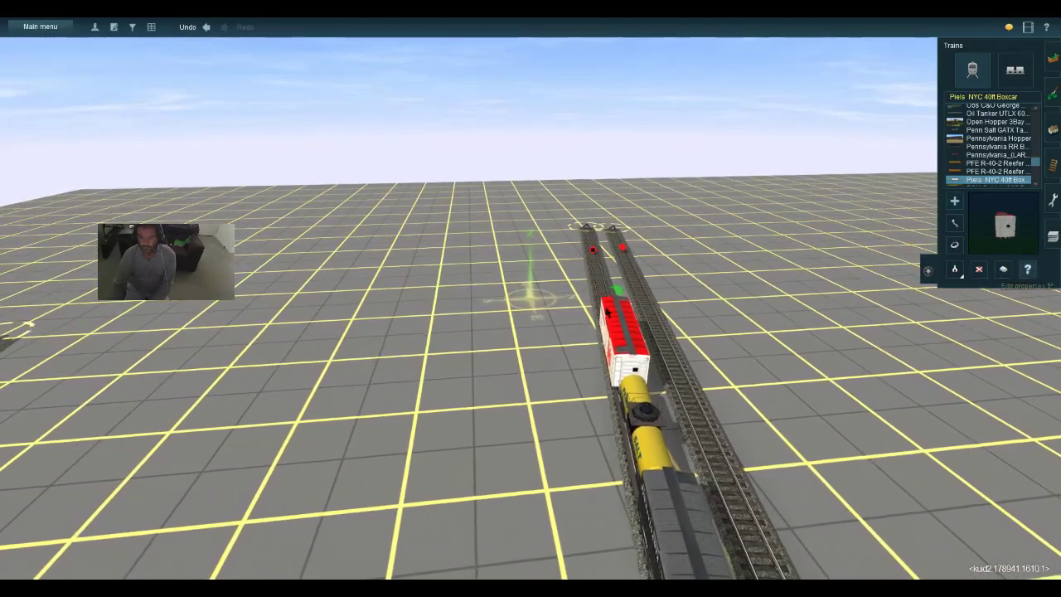
{"action": "left_click", "coordinate": [609, 337]}
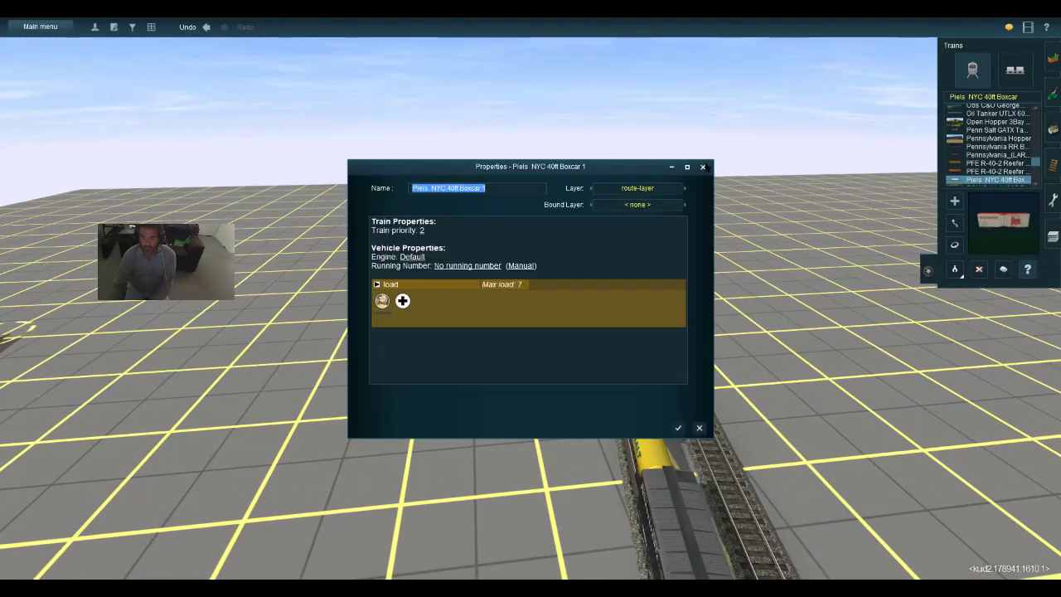
{"action": "left_click", "coordinate": [702, 166]}
Choose the PRR FM flat car and place it on one of the parallel tracks between Junction 4 and Junction 6
{"action": "key", "text": "Down"}
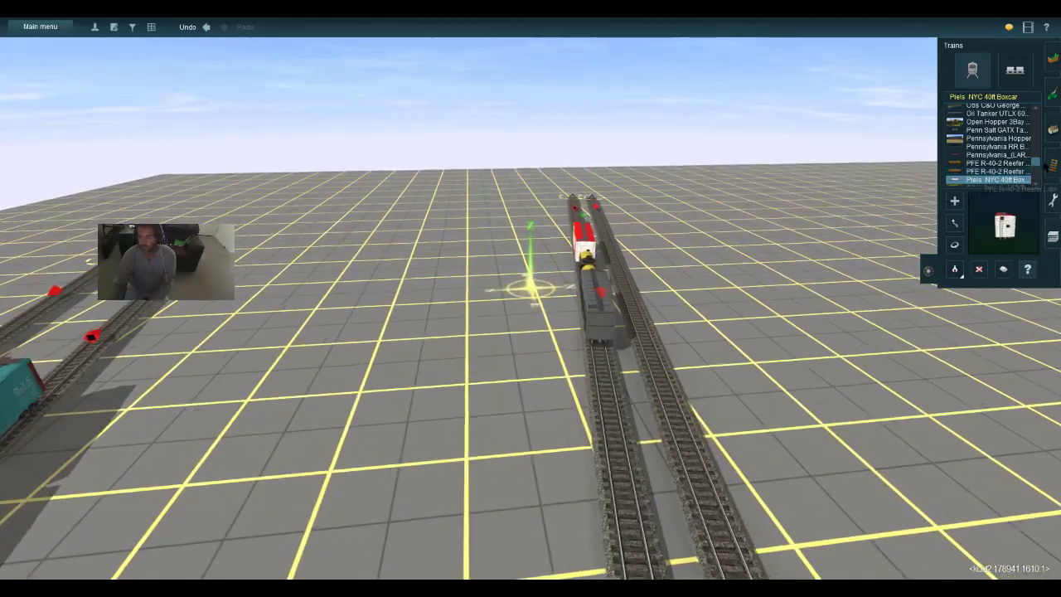
{"action": "scroll", "coordinate": [1035, 187], "scroll_direction": "down", "scroll_amount": 3}
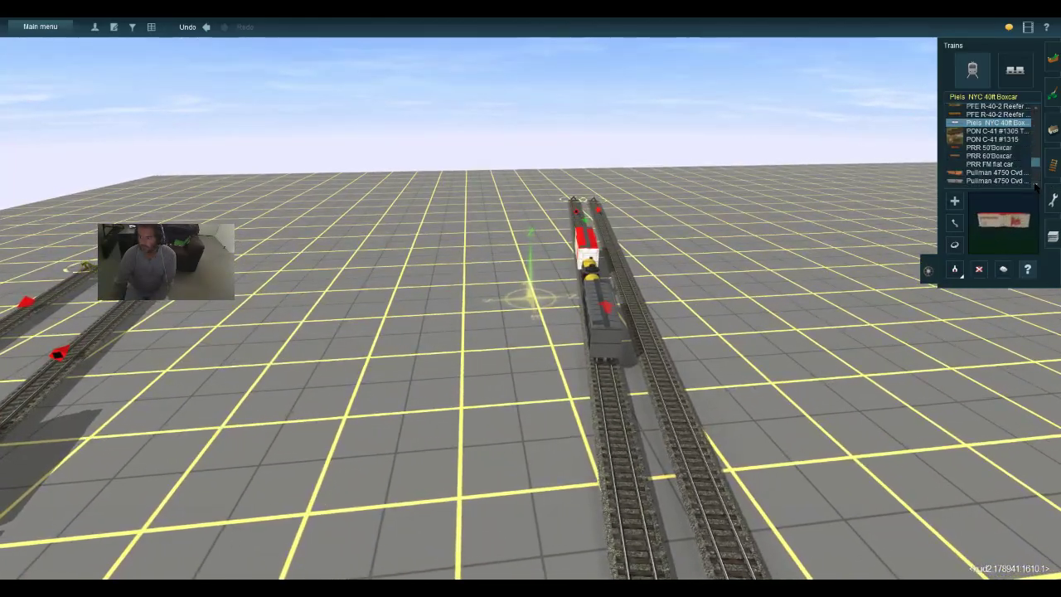
{"action": "key", "text": "s"}
{"action": "key", "text": "Left"}
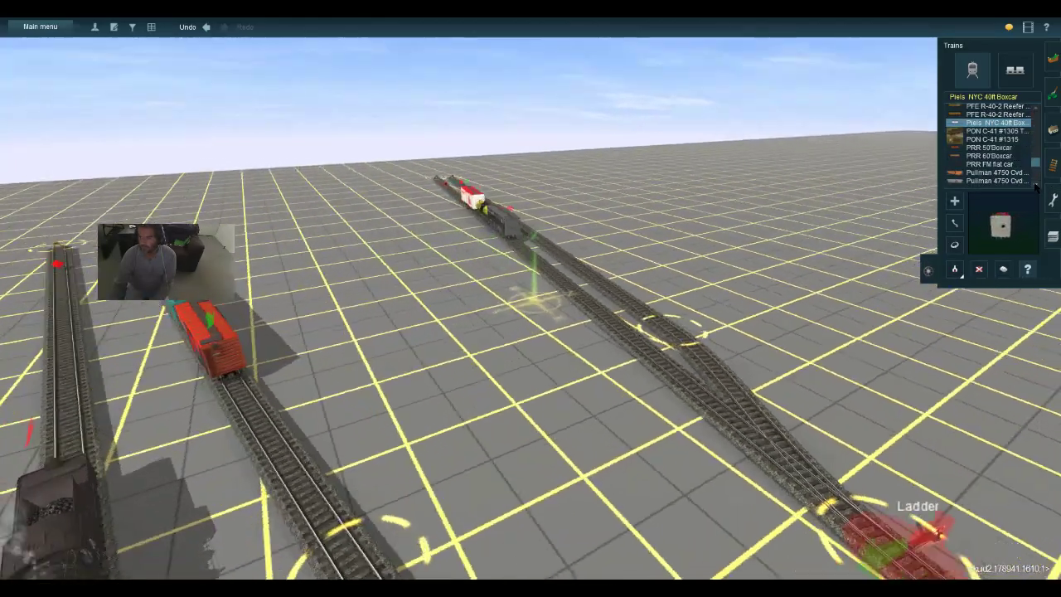
{"action": "key", "text": "Left"}
{"action": "key", "text": "w"}
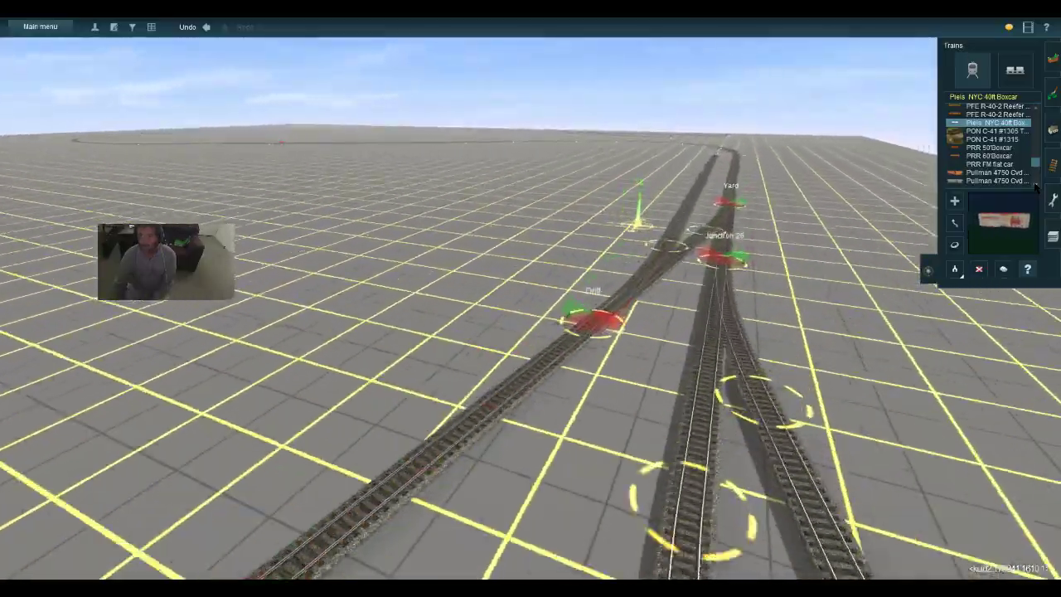
{"action": "key", "text": "Left"}
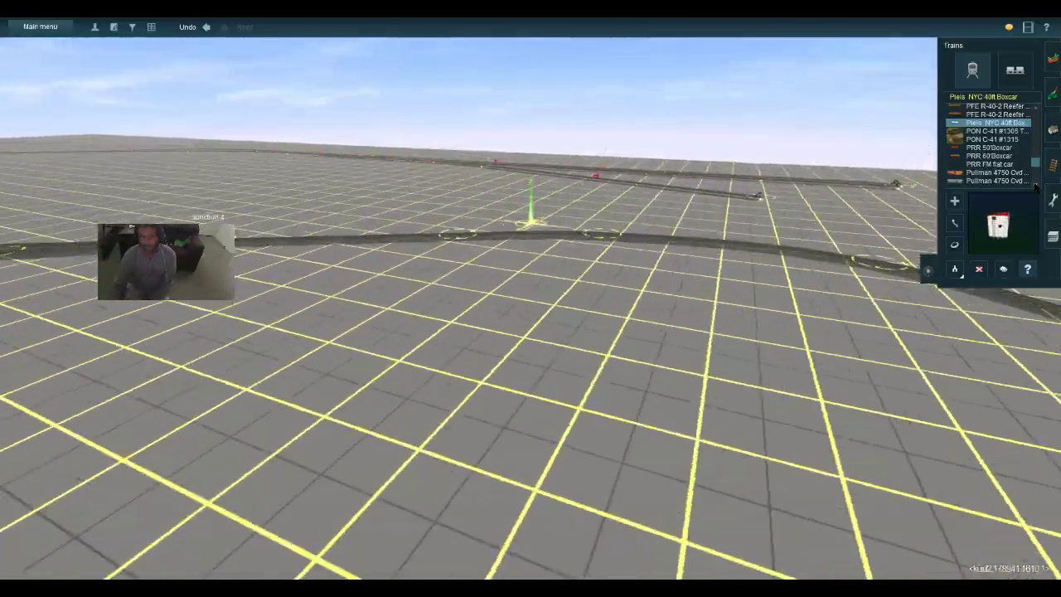
{"action": "key", "text": "Left"}
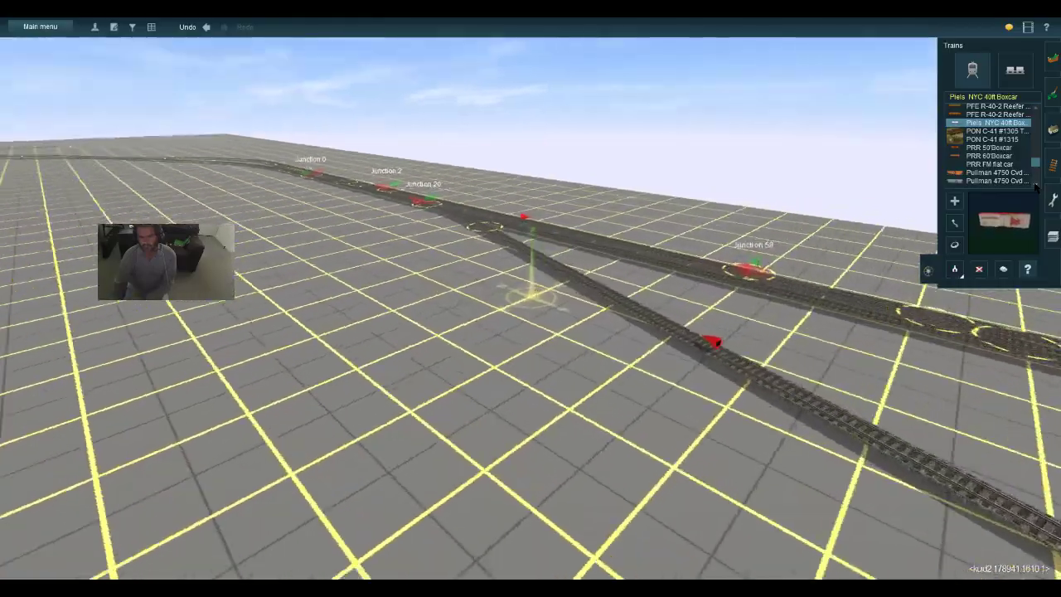
{"action": "key", "text": "Left"}
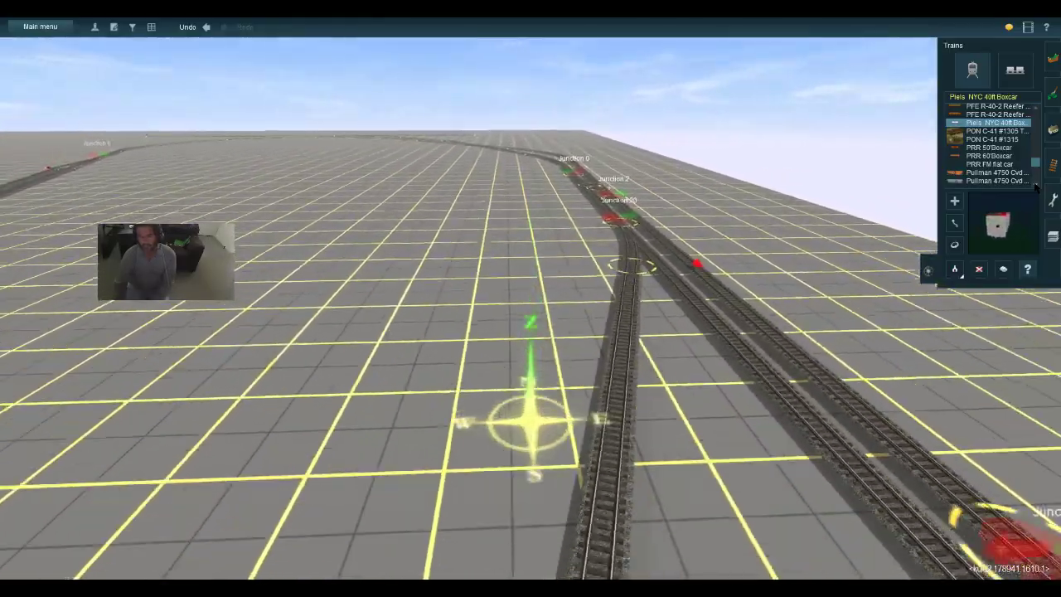
{"action": "key", "text": "Left"}
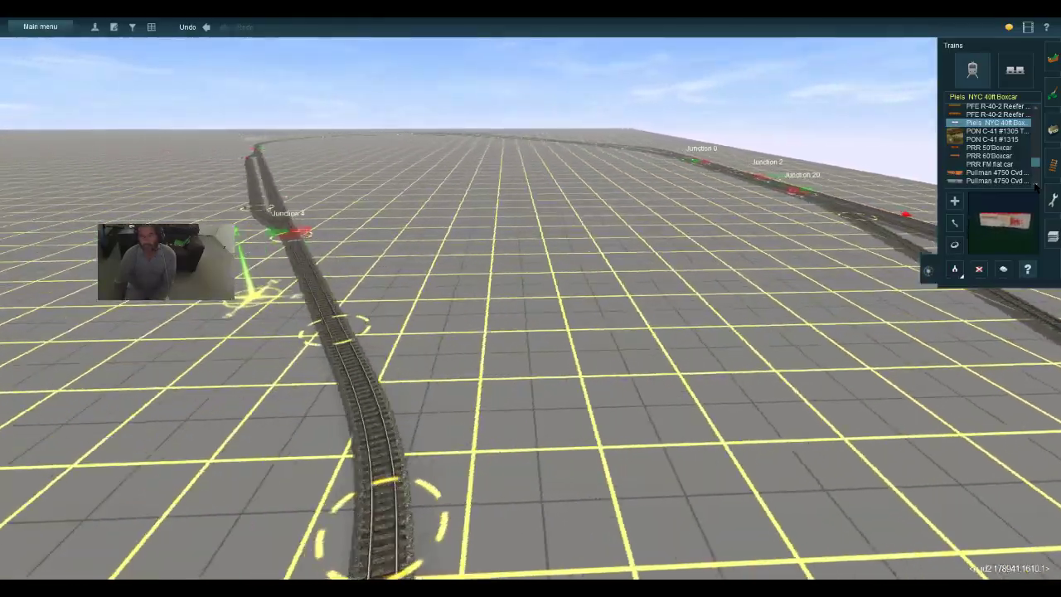
{"action": "key", "text": "Left"}
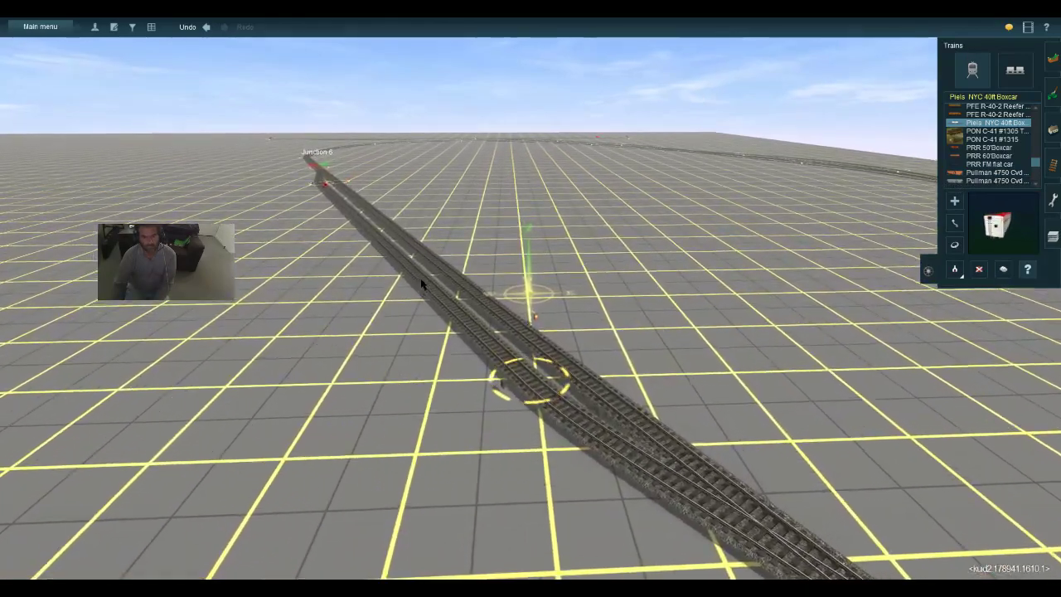
{"action": "key", "text": "Left"}
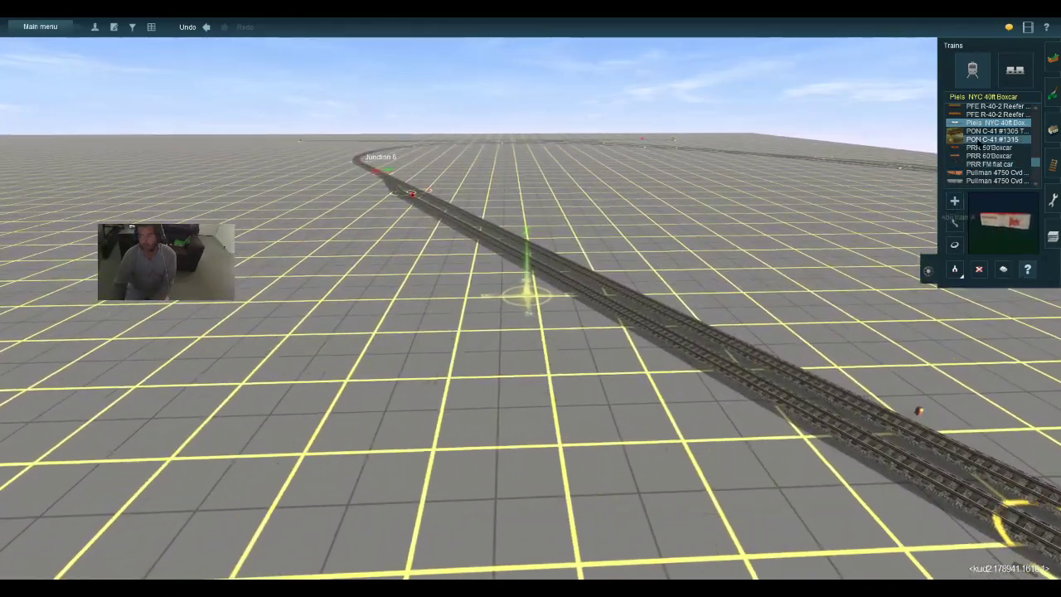
{"action": "key", "text": "Left"}
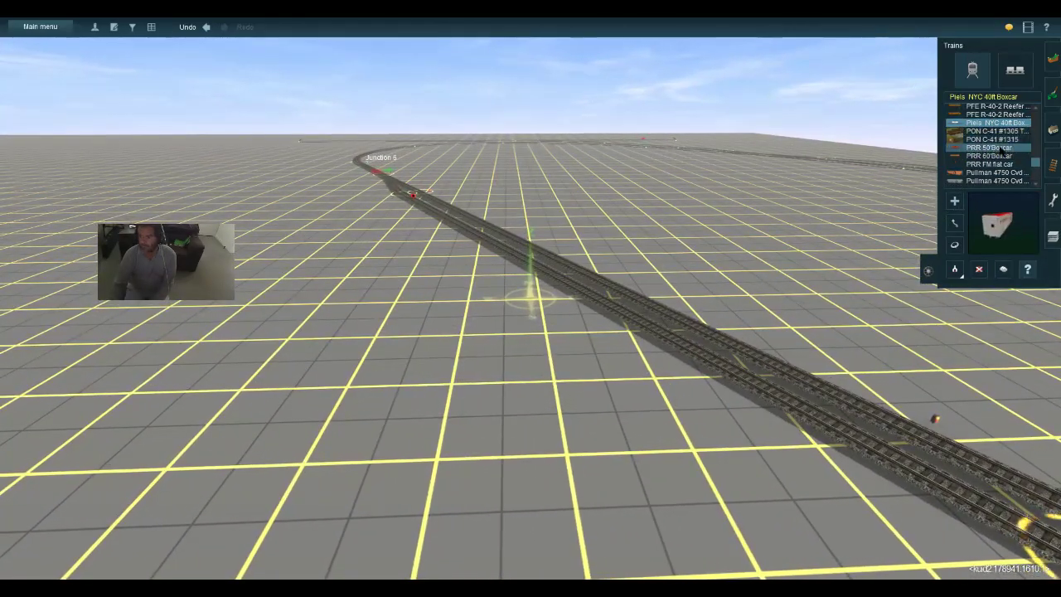
{"action": "left_click", "coordinate": [994, 164]}
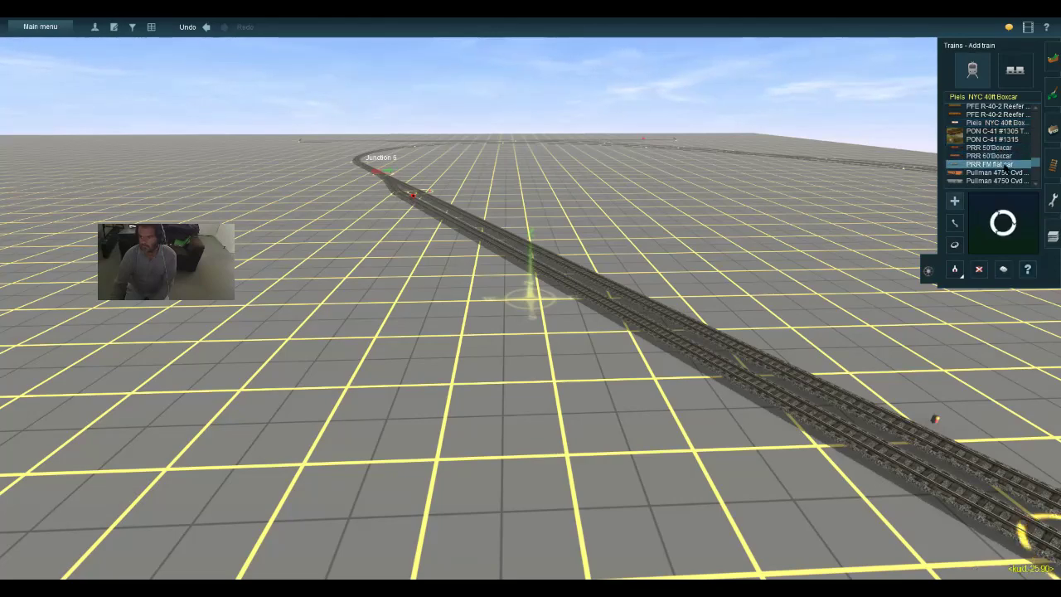
{"action": "left_click", "coordinate": [613, 301]}
Look through the rolling stock list and preview the RS&H 0-4-0ST - National Coal Board and S2 B&O 9019 Pinstripe locomotives
{"action": "key", "text": "s"}
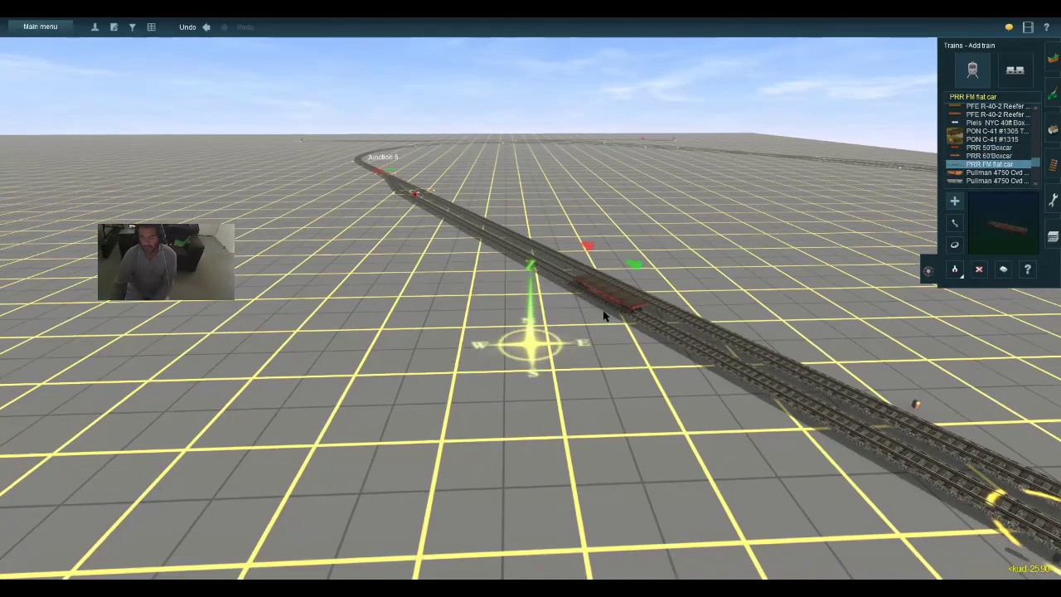
{"action": "key", "text": "d"}
{"action": "left_click", "coordinate": [1034, 185]}
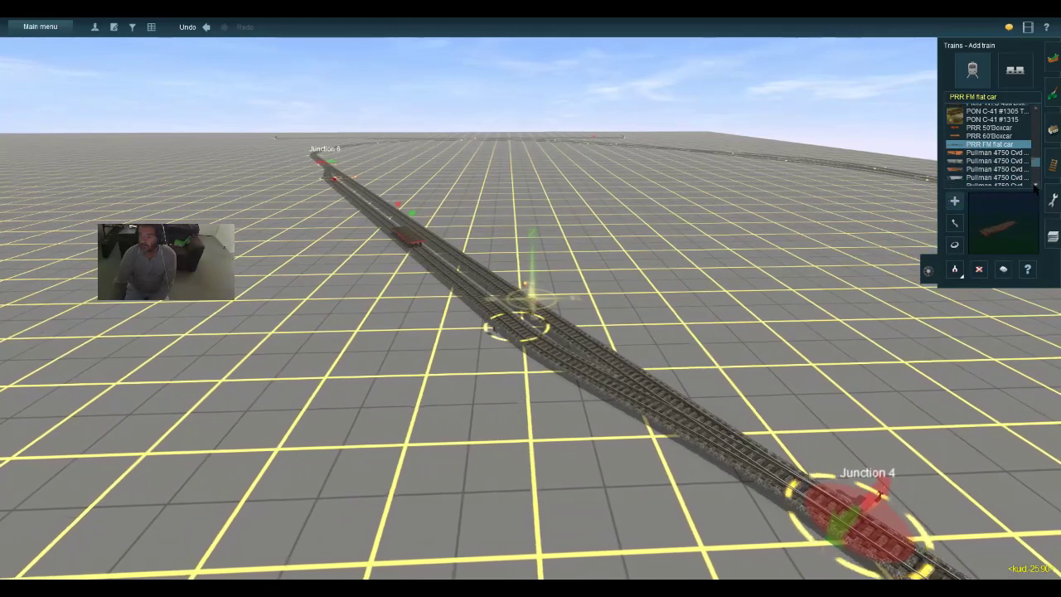
{"action": "scroll", "coordinate": [1033, 186], "scroll_direction": "down", "scroll_amount": 2}
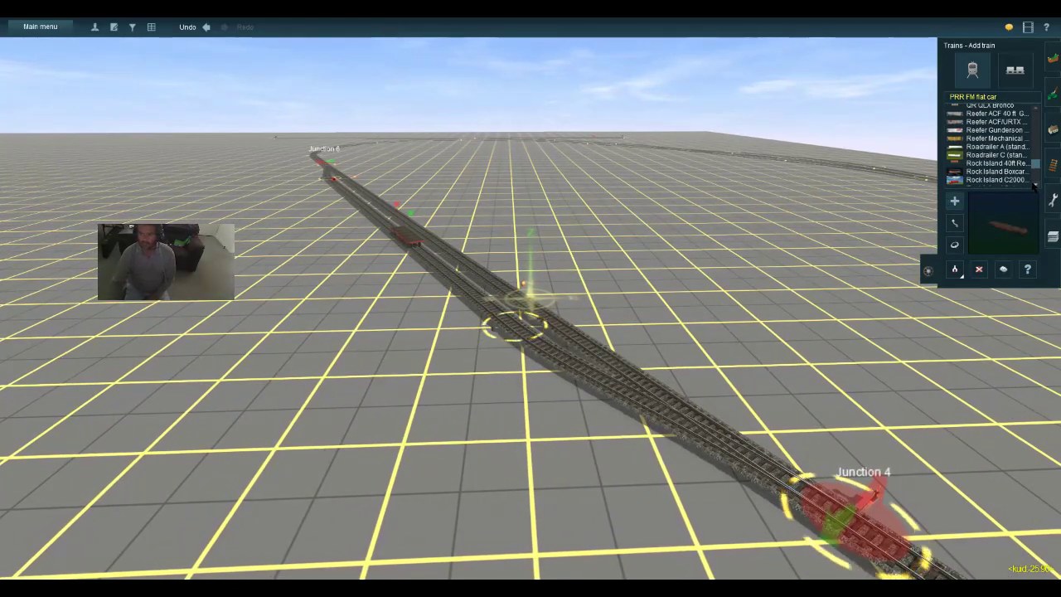
{"action": "scroll", "coordinate": [1034, 187], "scroll_direction": "down", "scroll_amount": 5}
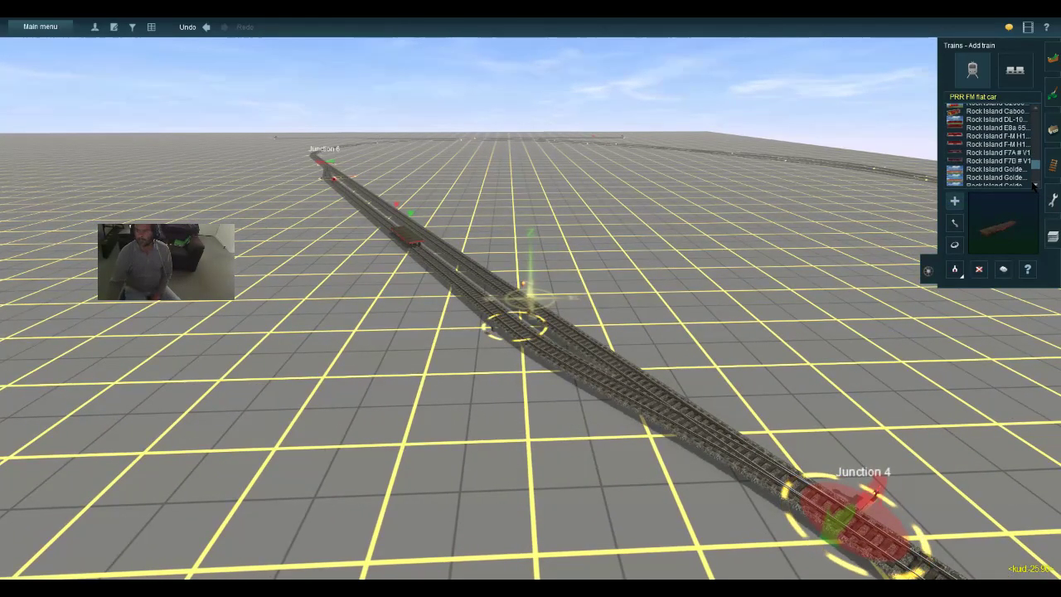
{"action": "scroll", "coordinate": [1033, 186], "scroll_direction": "down", "scroll_amount": 4}
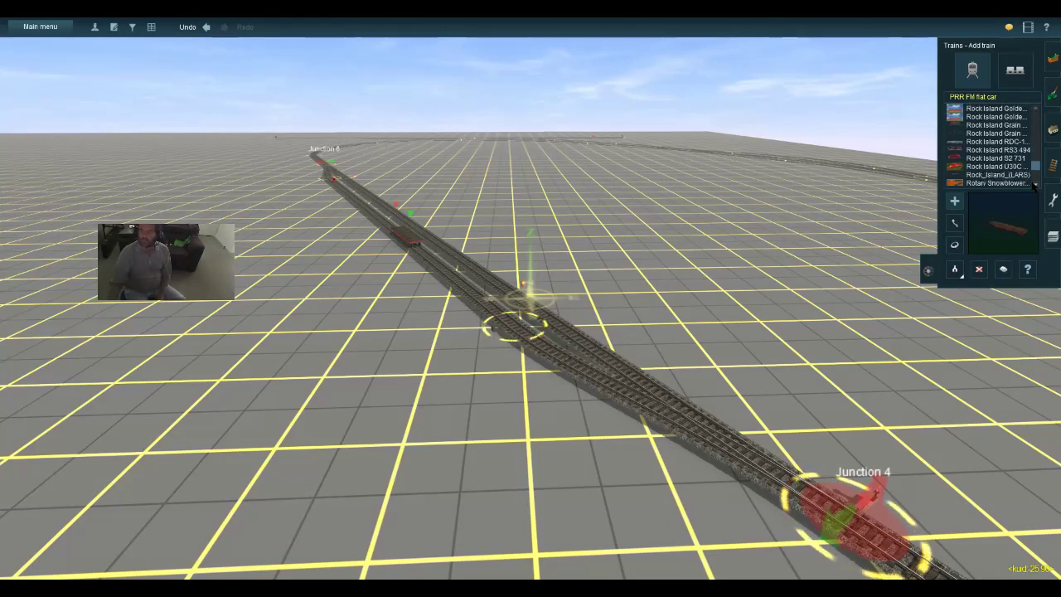
{"action": "scroll", "coordinate": [1033, 185], "scroll_direction": "down", "scroll_amount": 4}
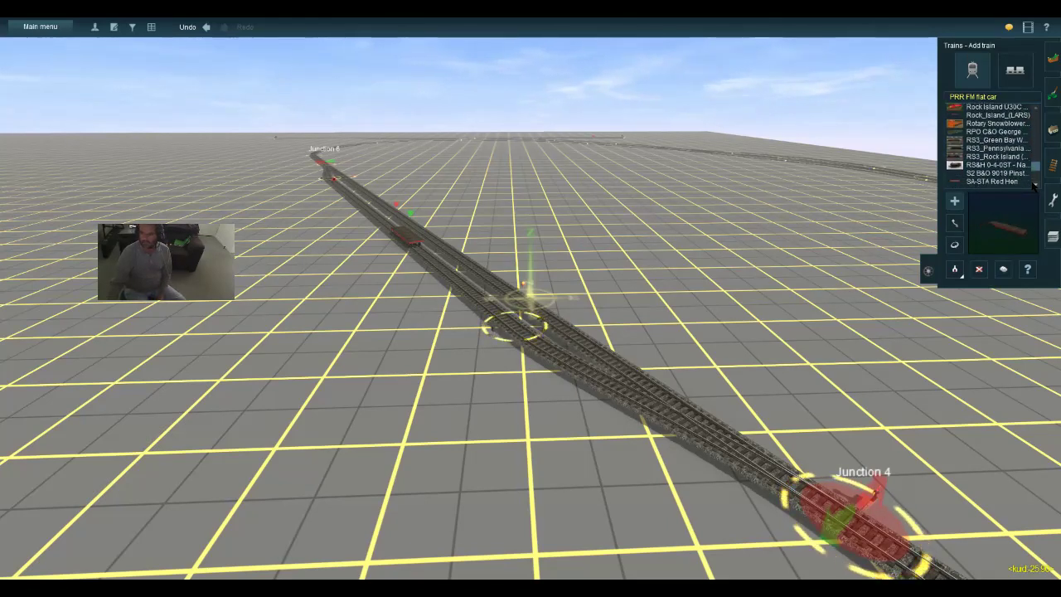
{"action": "left_click", "coordinate": [1023, 165]}
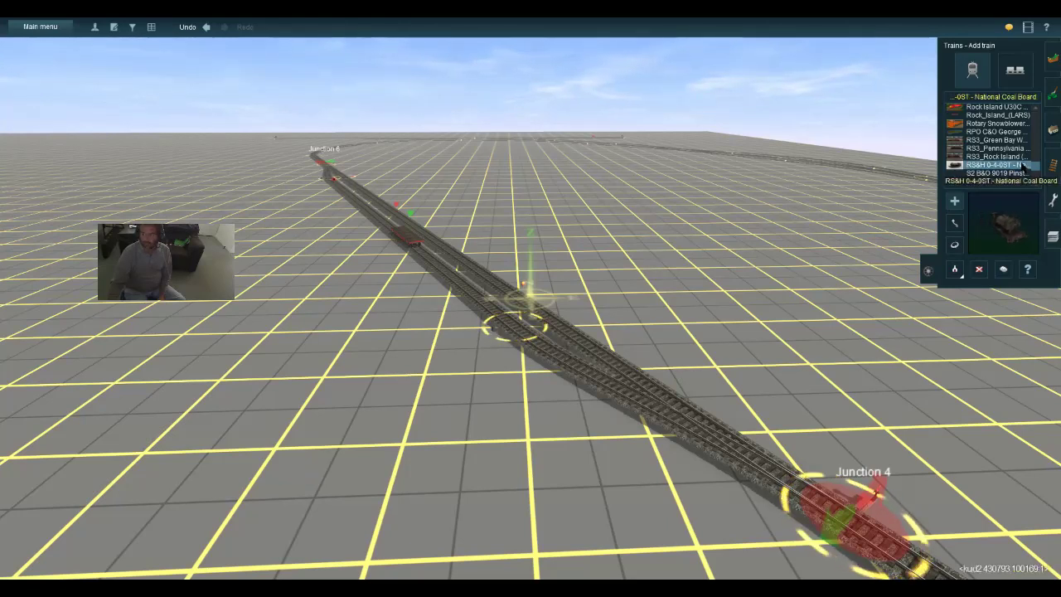
{"action": "left_click", "coordinate": [1020, 173]}
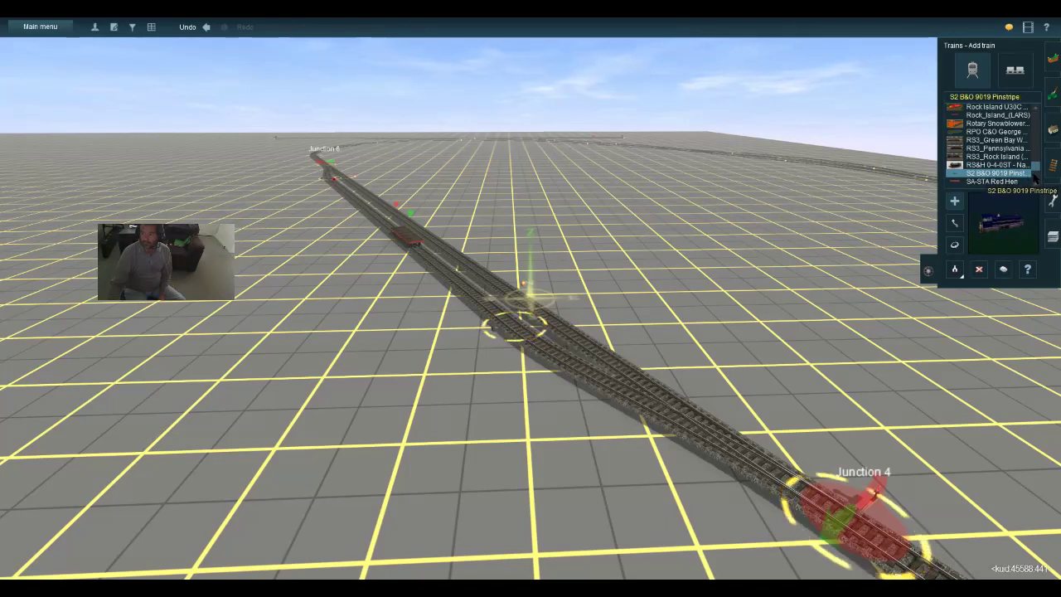
Choose the USRA 55T H B&O Mid car and place it against the Junction 4 end of the PRR FM flat car
{"action": "scroll", "coordinate": [1035, 186], "scroll_direction": "down", "scroll_amount": 1}
{"action": "scroll", "coordinate": [1036, 186], "scroll_direction": "down", "scroll_amount": 8}
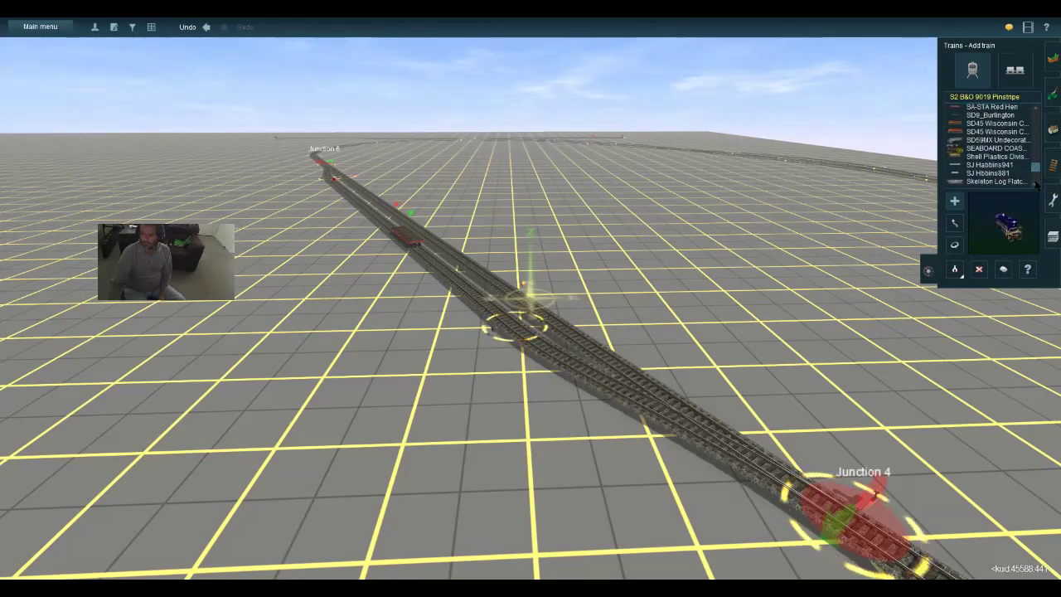
{"action": "scroll", "coordinate": [1036, 186], "scroll_direction": "down", "scroll_amount": 5}
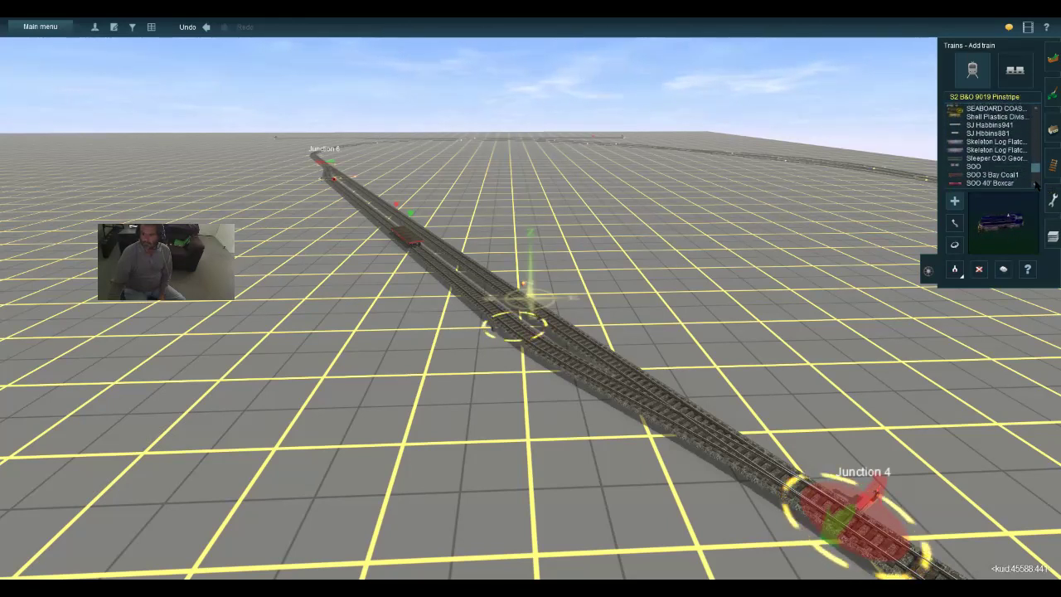
{"action": "scroll", "coordinate": [1036, 185], "scroll_direction": "down", "scroll_amount": 20}
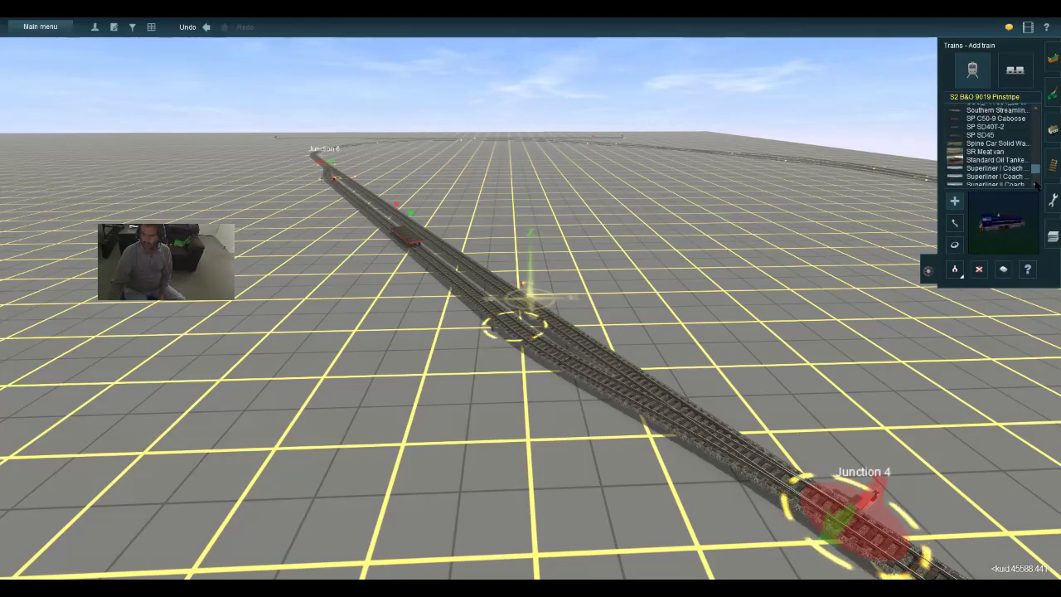
{"action": "scroll", "coordinate": [1036, 186], "scroll_direction": "down", "scroll_amount": 9}
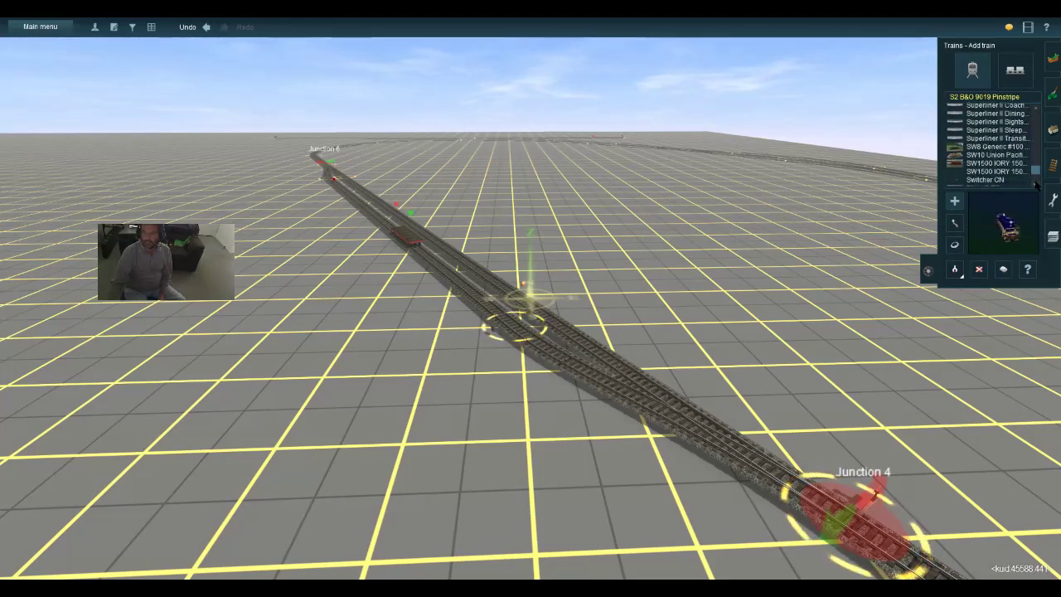
{"action": "scroll", "coordinate": [1036, 186], "scroll_direction": "down", "scroll_amount": 6}
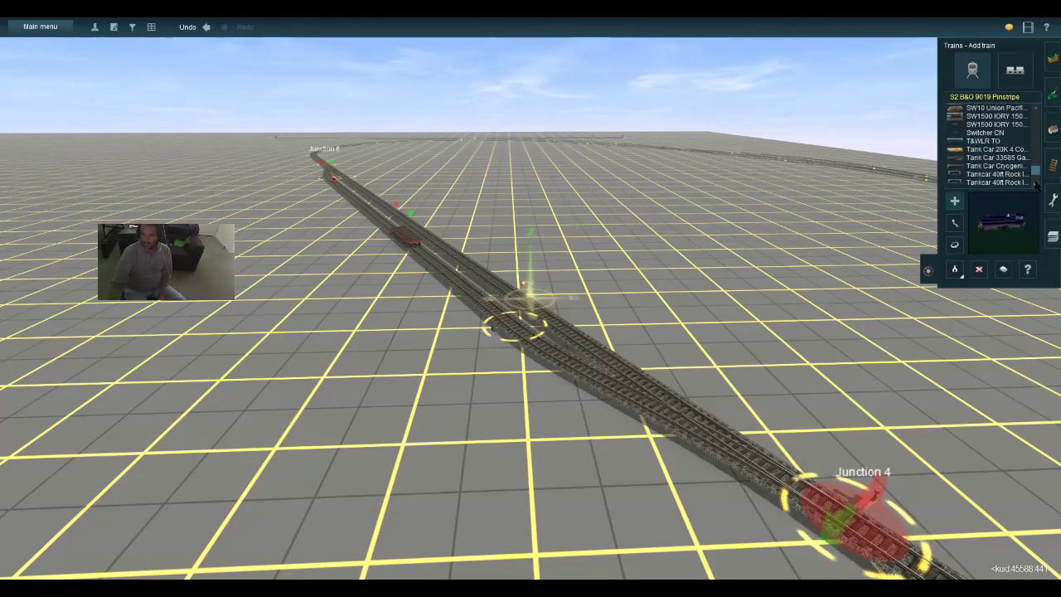
{"action": "scroll", "coordinate": [1036, 185], "scroll_direction": "down", "scroll_amount": 6}
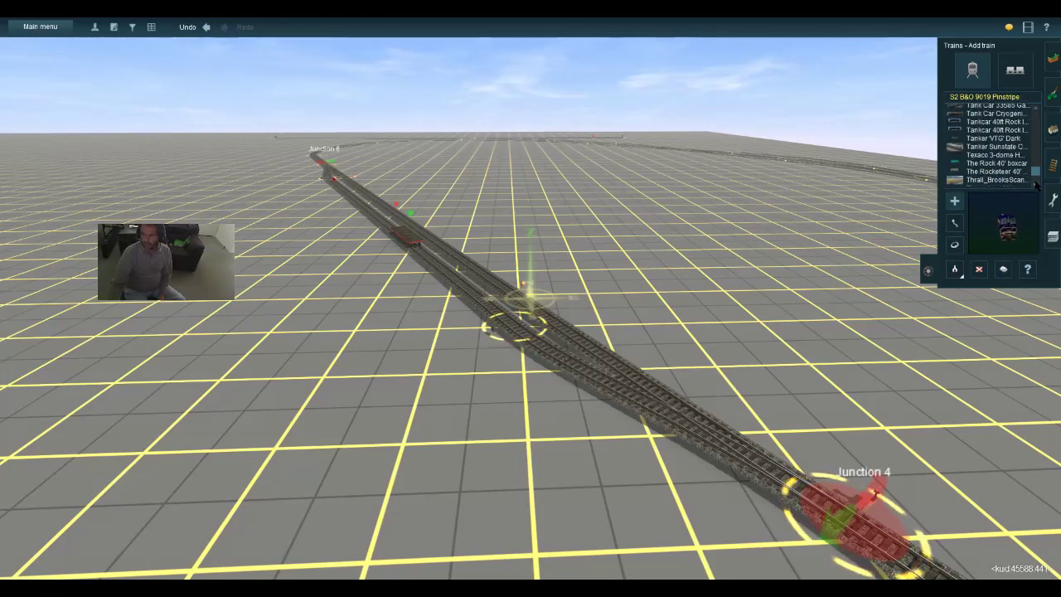
{"action": "scroll", "coordinate": [1036, 186], "scroll_direction": "down", "scroll_amount": 10}
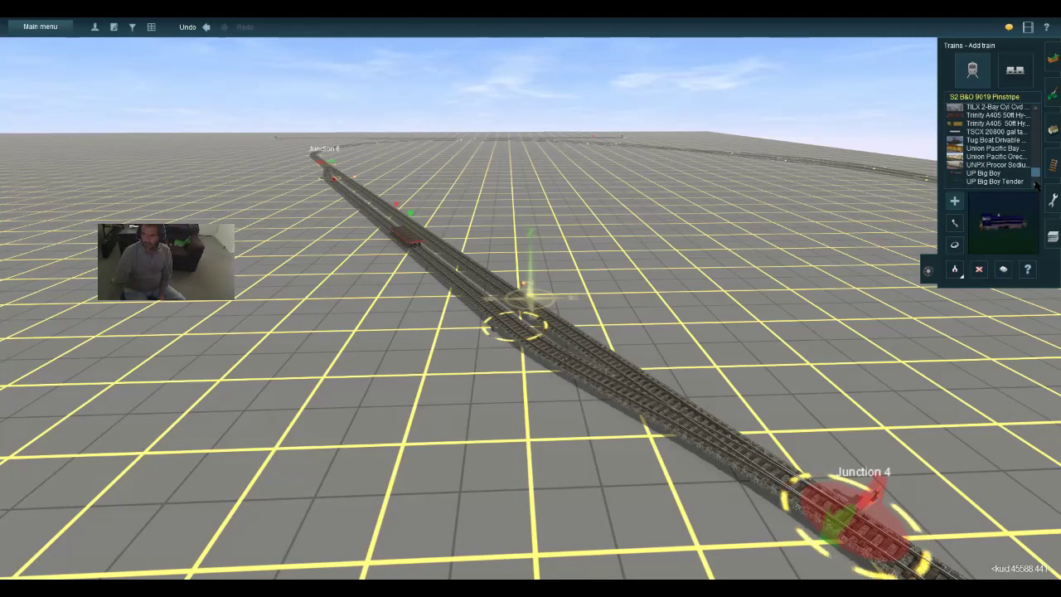
{"action": "scroll", "coordinate": [1036, 185], "scroll_direction": "down", "scroll_amount": 7}
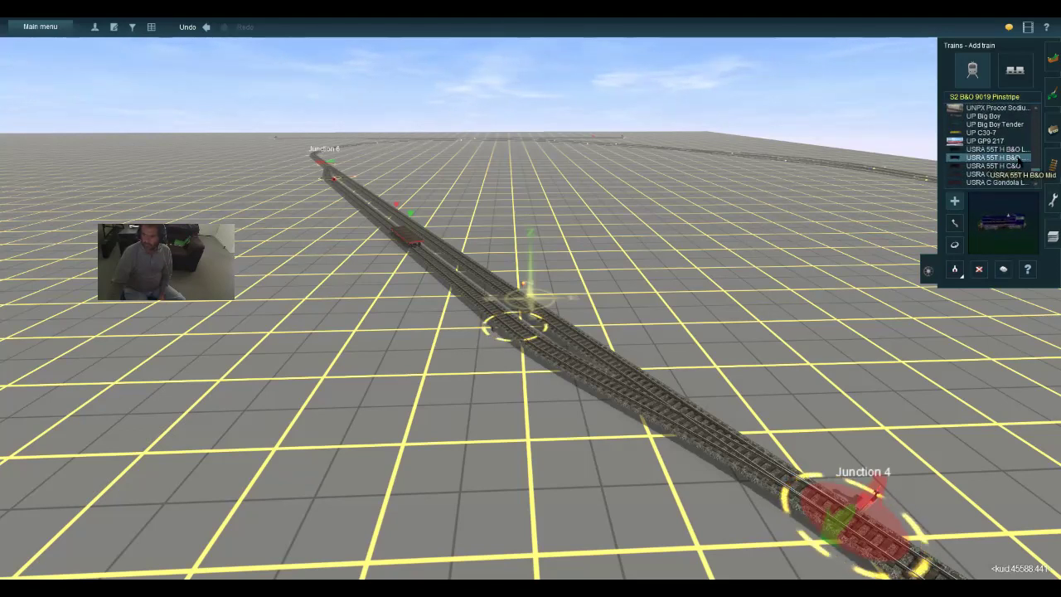
{"action": "left_click", "coordinate": [991, 157]}
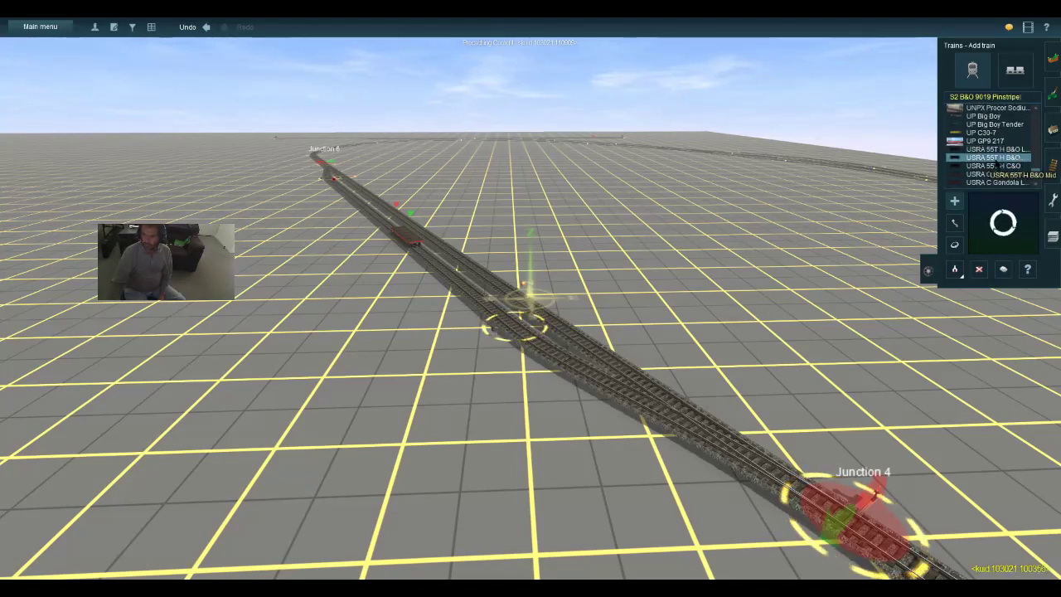
{"action": "left_click", "coordinate": [418, 262]}
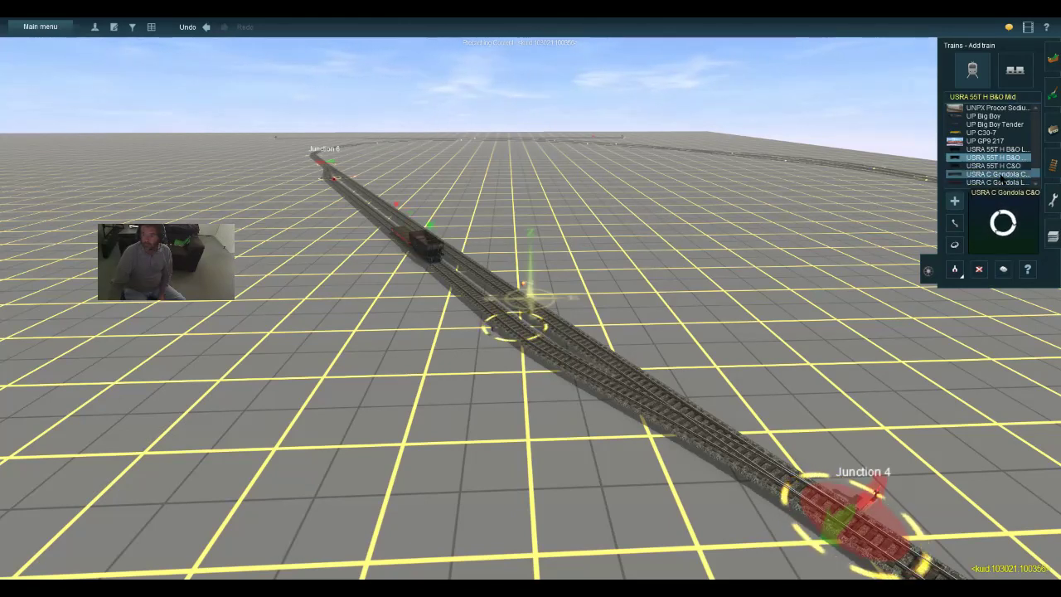
Extend the row of cars with a USRA C Gondola C&O on the Junction 6 end and a USRA C Gondola NYC on the Junction 4 end
{"action": "left_click", "coordinate": [994, 174]}
{"action": "left_click", "coordinate": [389, 236]}
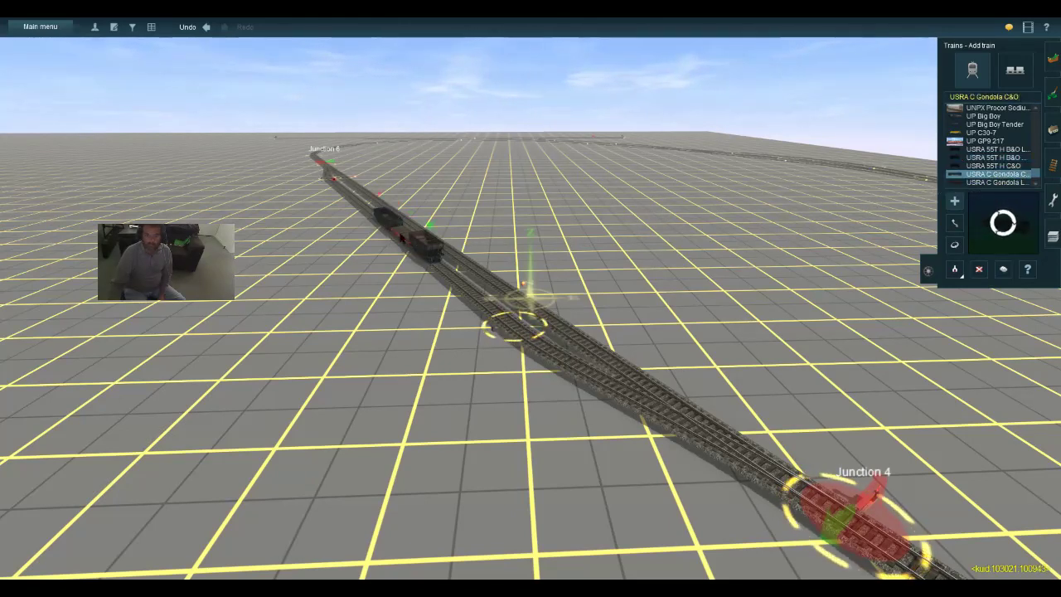
{"action": "scroll", "coordinate": [1035, 186], "scroll_direction": "down", "scroll_amount": 4}
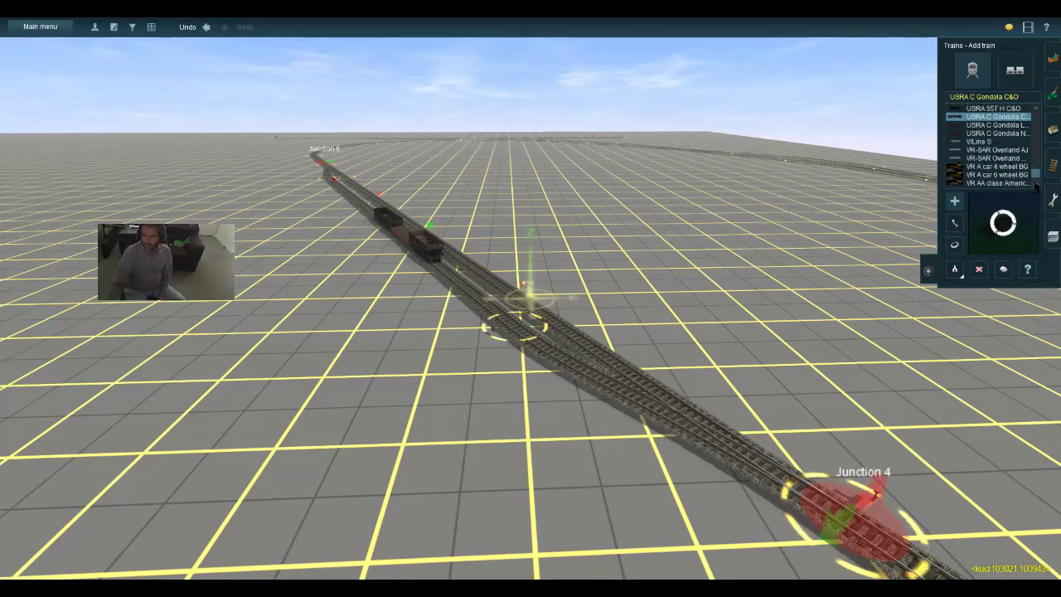
{"action": "left_click", "coordinate": [1017, 133]}
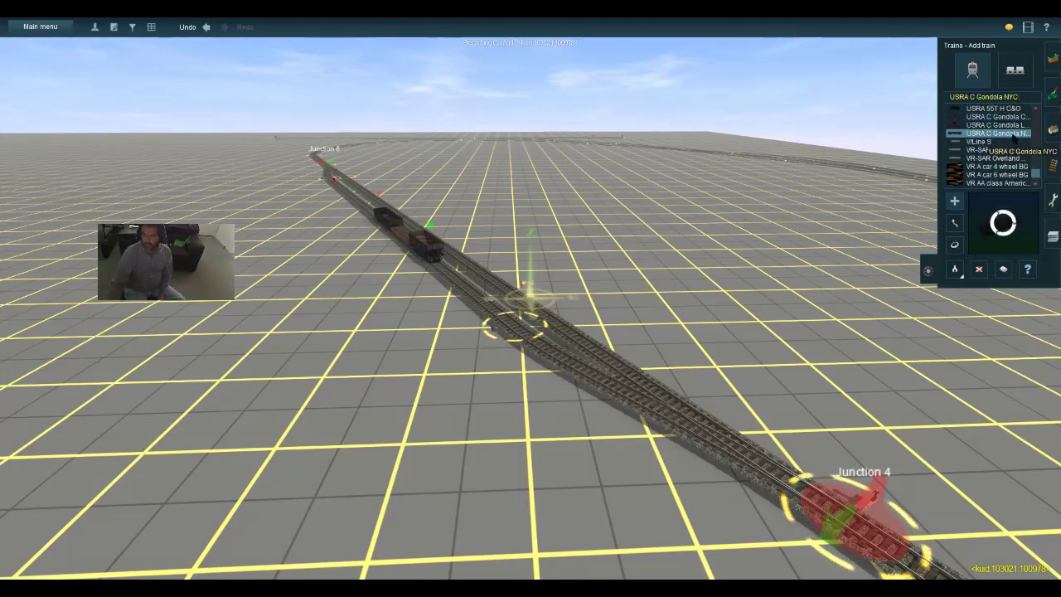
{"action": "left_click", "coordinate": [440, 271]}
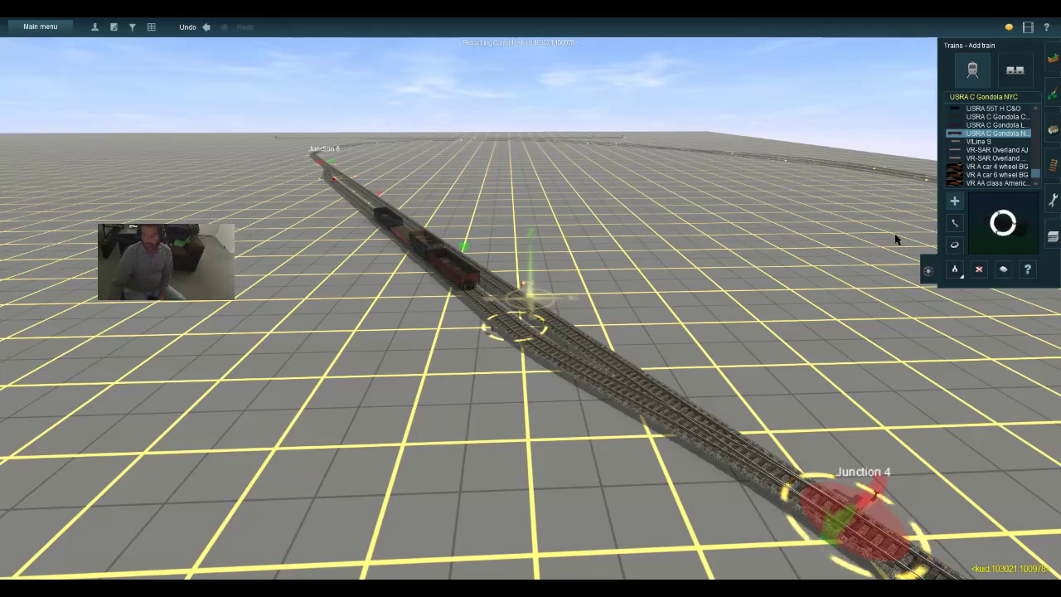
Choose the WM In. 40' Boxcar, place it beside the C&O gondola on the Junction 6 end of the row, and finish adding trains
{"action": "scroll", "coordinate": [1036, 185], "scroll_direction": "down", "scroll_amount": 6}
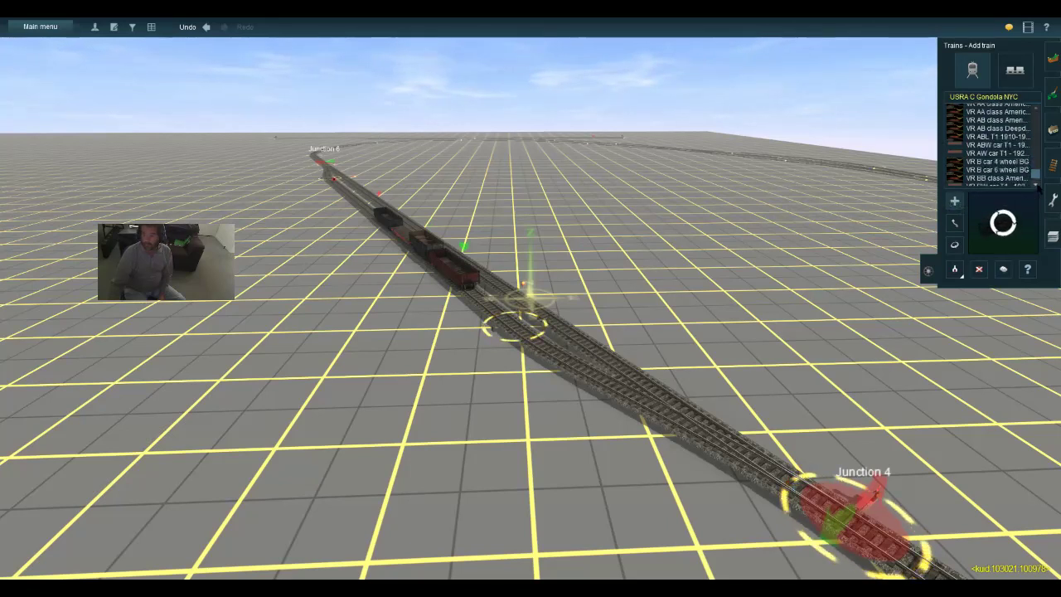
{"action": "scroll", "coordinate": [1037, 189], "scroll_direction": "down", "scroll_amount": 8}
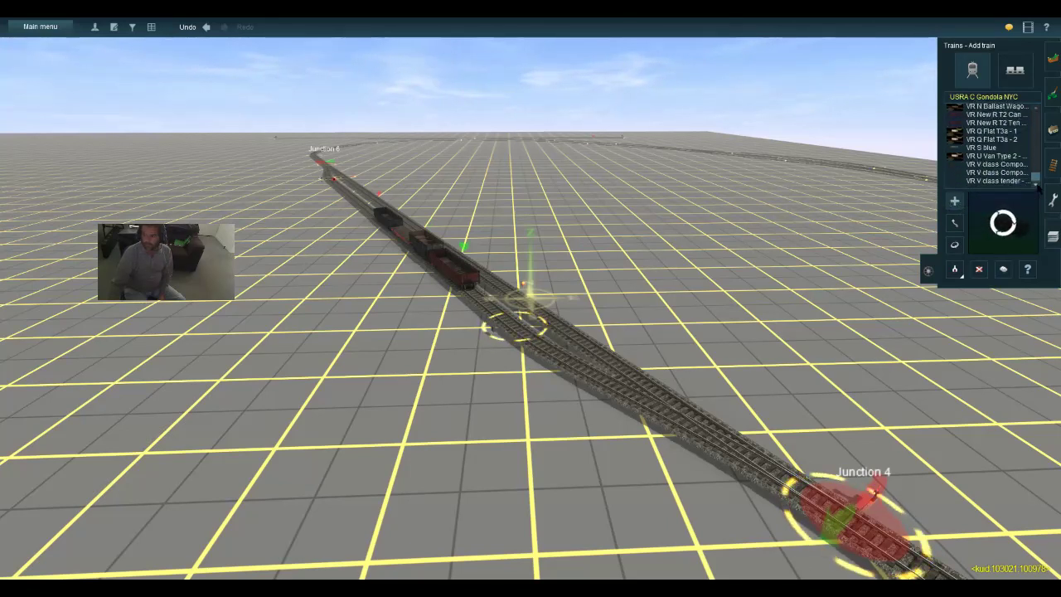
{"action": "scroll", "coordinate": [1038, 188], "scroll_direction": "down", "scroll_amount": 3}
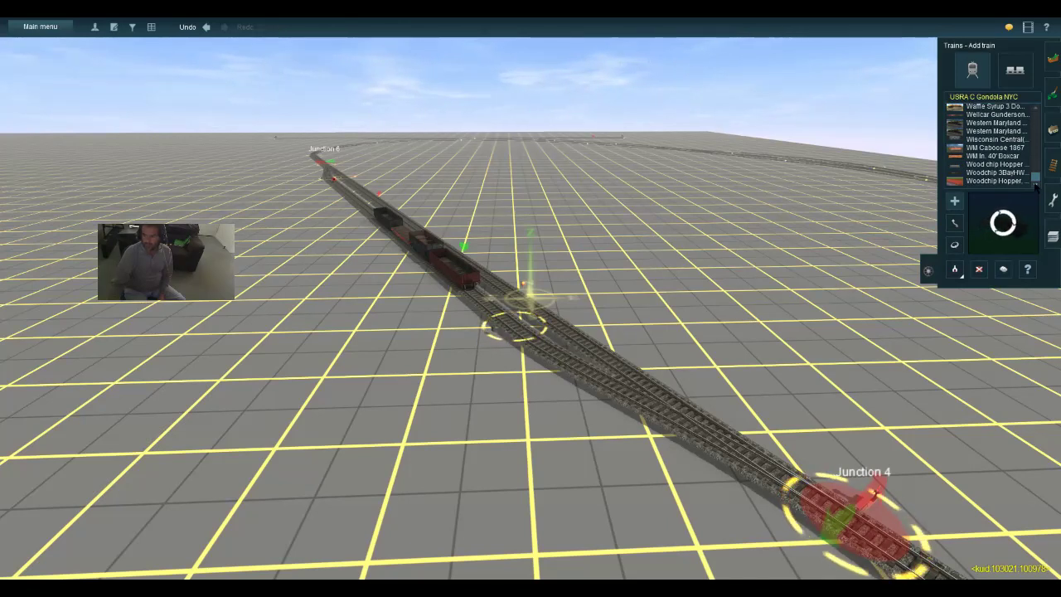
{"action": "scroll", "coordinate": [1035, 187], "scroll_direction": "down", "scroll_amount": 4}
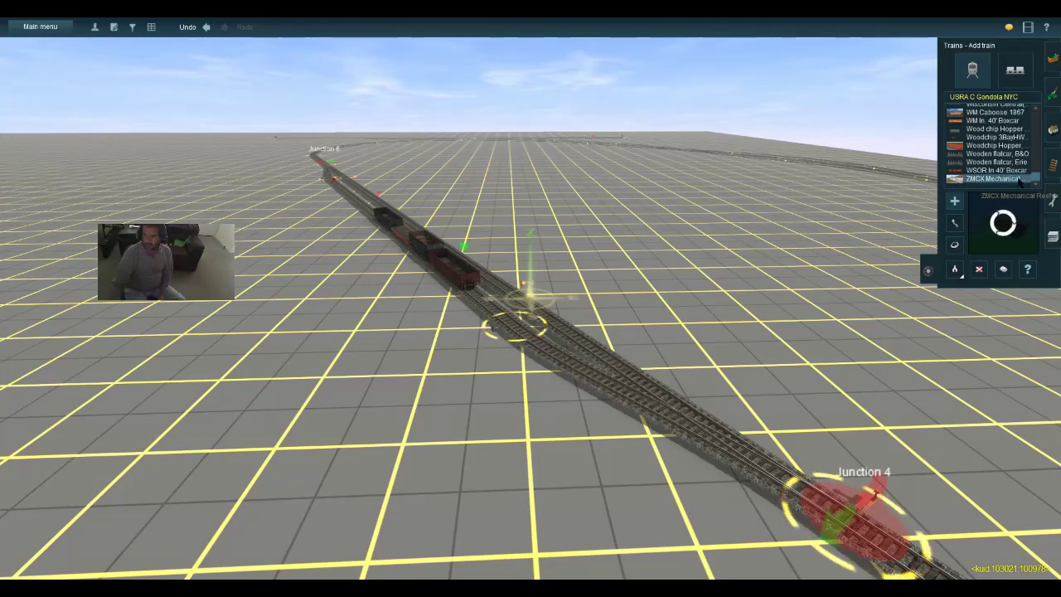
{"action": "left_click", "coordinate": [994, 178]}
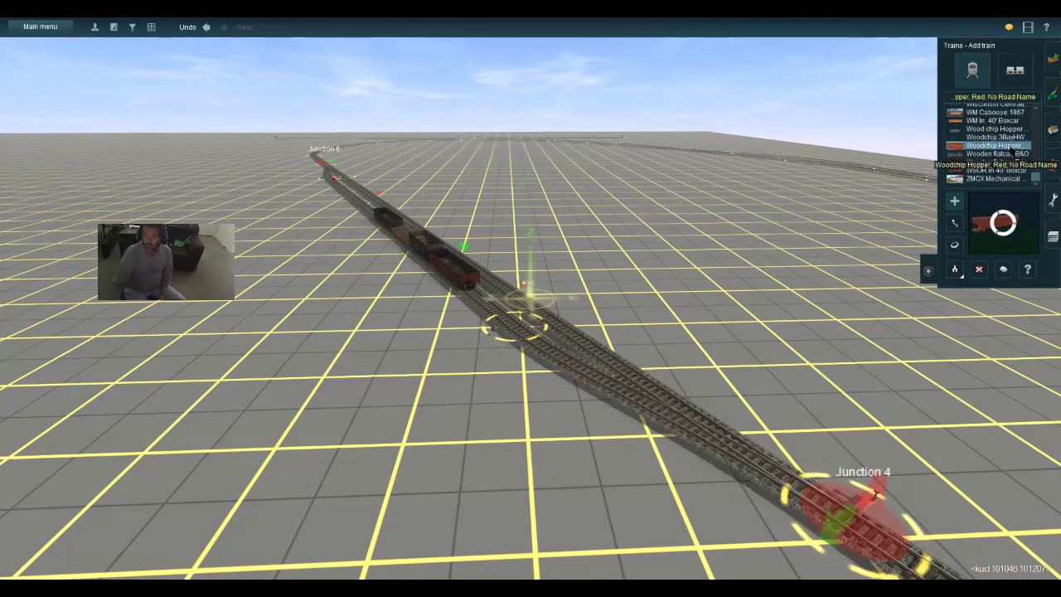
{"action": "left_click", "coordinate": [990, 137]}
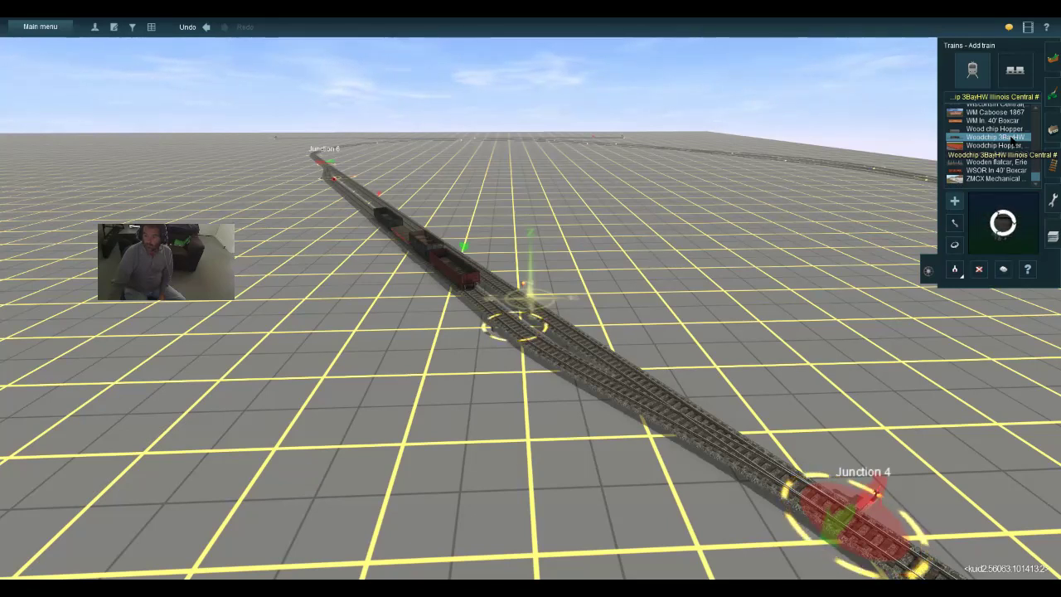
{"action": "left_click", "coordinate": [995, 129]}
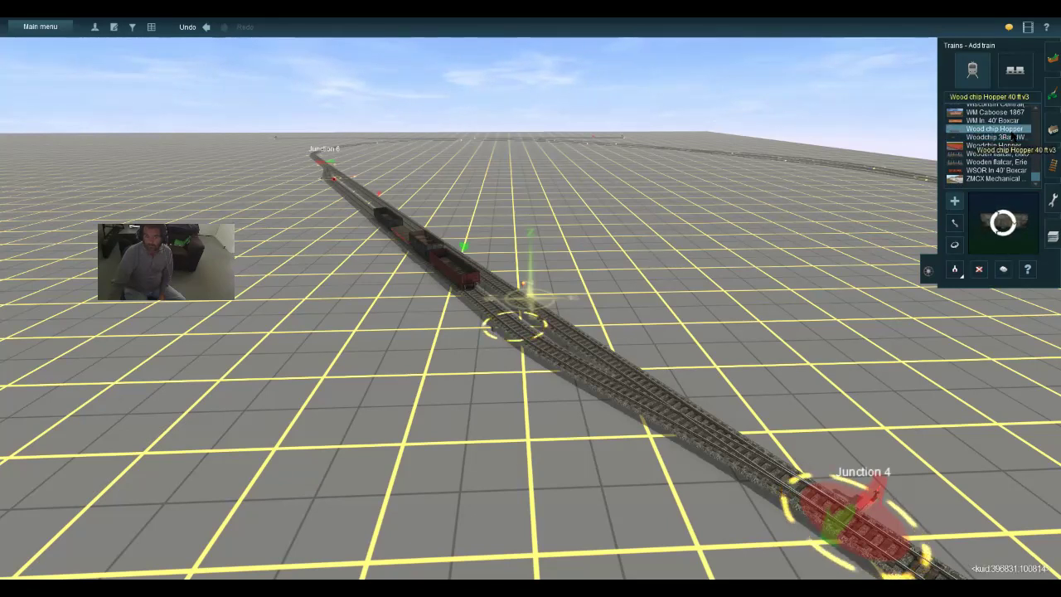
{"action": "left_click", "coordinate": [994, 120]}
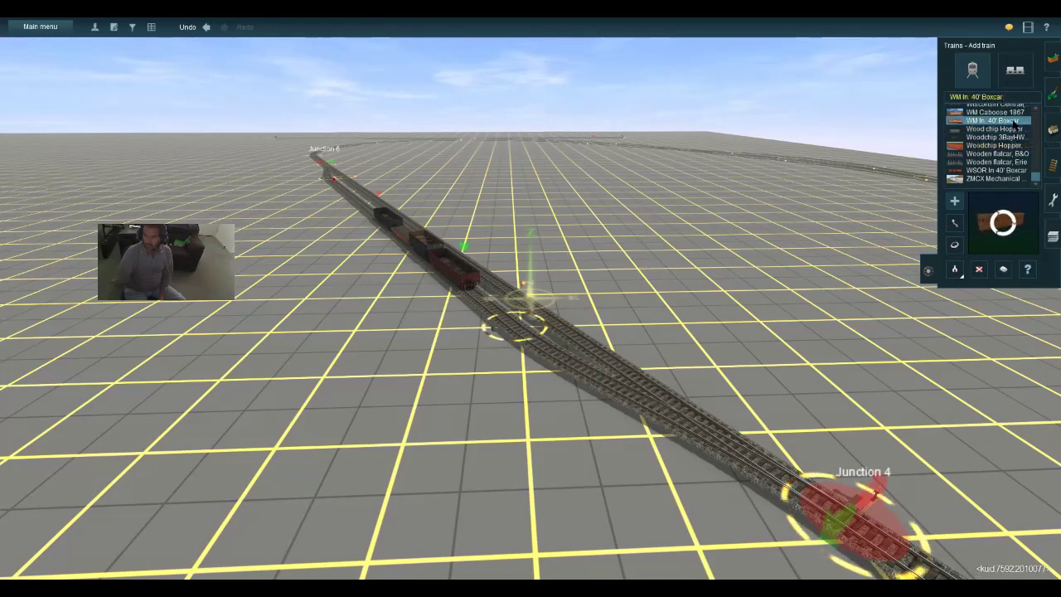
{"action": "left_click", "coordinate": [373, 218]}
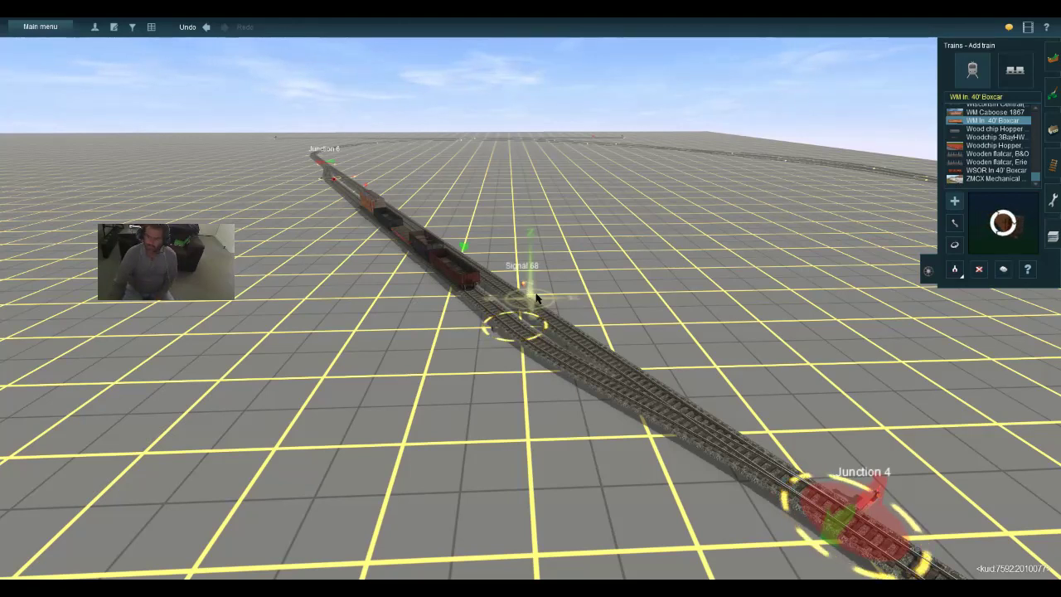
{"action": "left_click", "coordinate": [928, 271]}
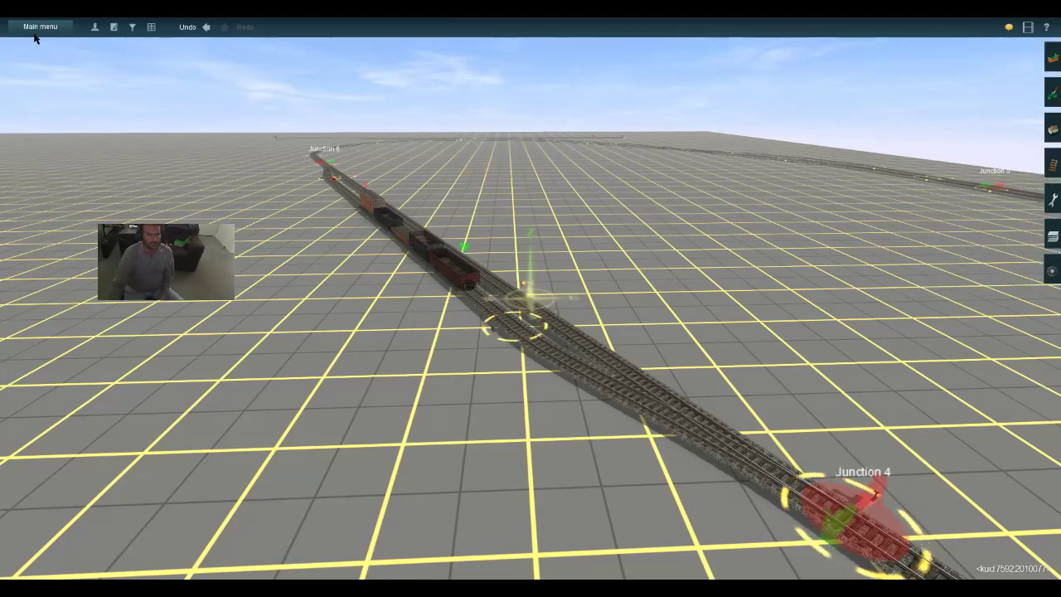
Edit the session and add the Unload at Trigger Rule to its list of rules
{"action": "left_click", "coordinate": [115, 28]}
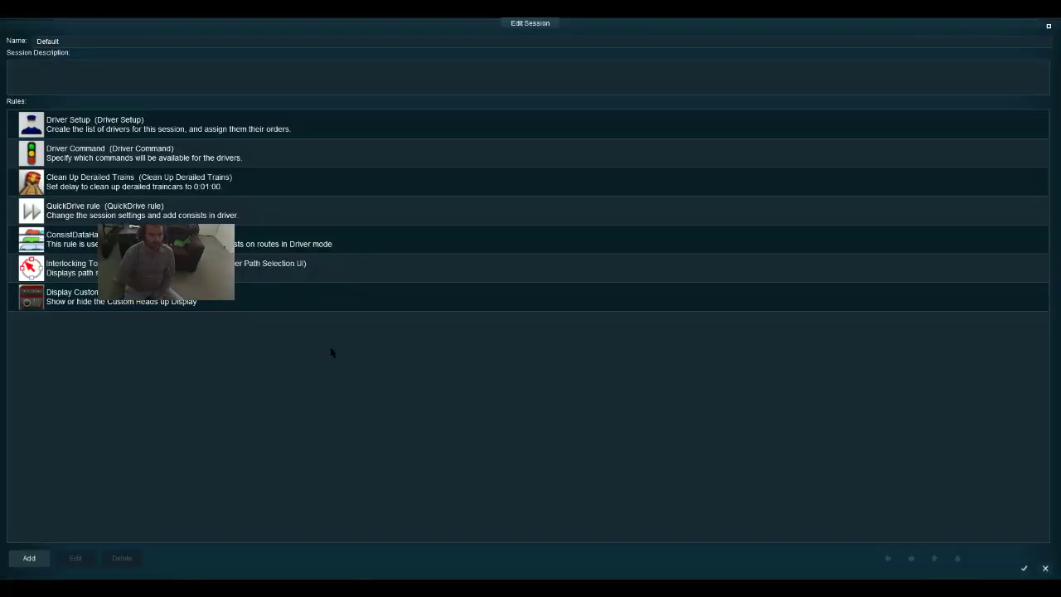
{"action": "left_click", "coordinate": [30, 557]}
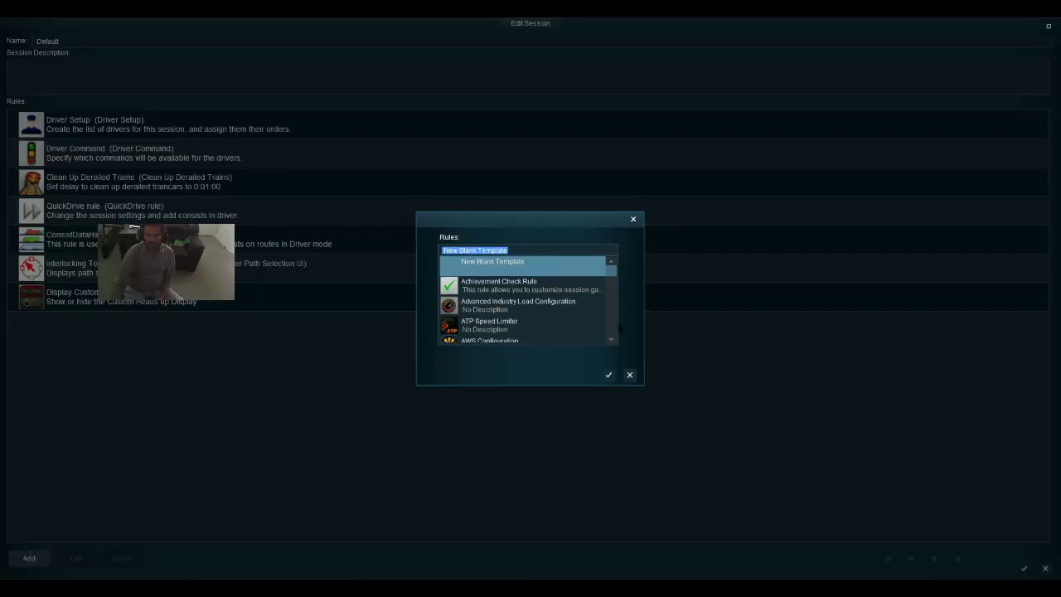
{"action": "left_click", "coordinate": [611, 340]}
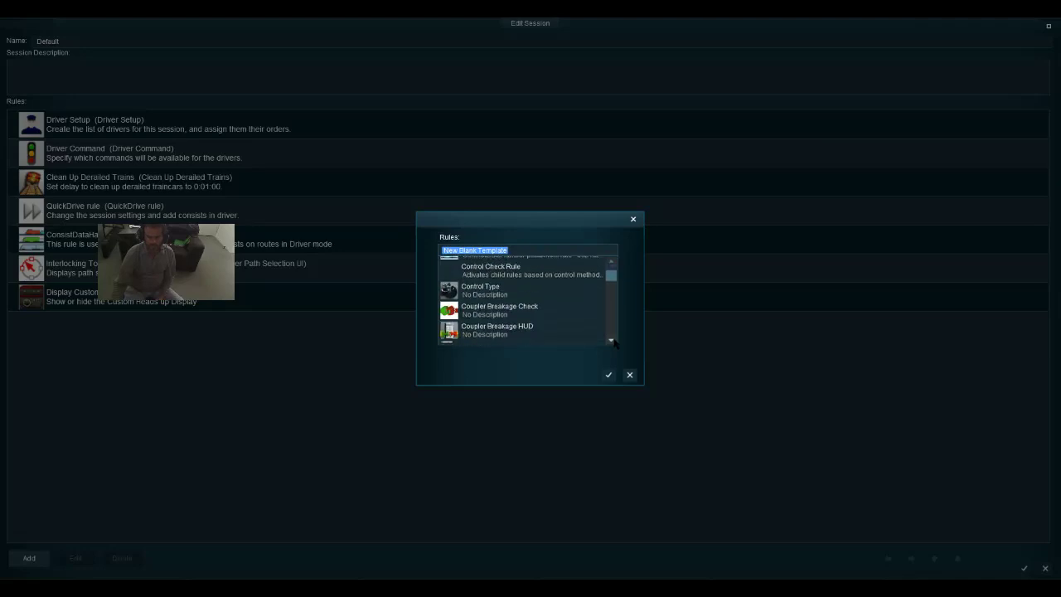
{"action": "left_click_drag", "start_coordinate": [610, 341], "coordinate": [611, 340]}
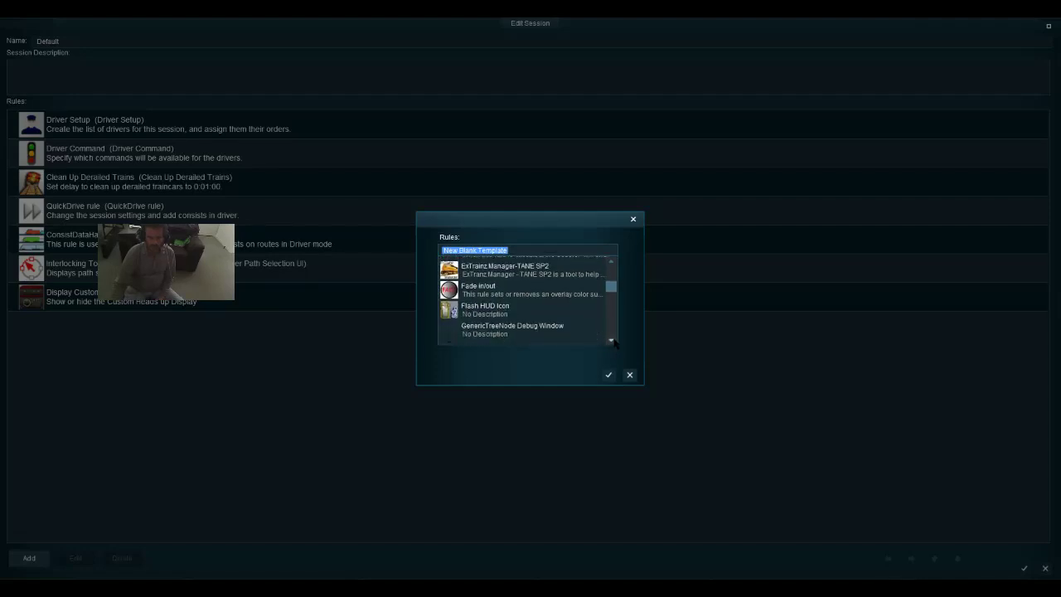
{"action": "left_click_drag", "start_coordinate": [610, 340], "coordinate": [611, 340]}
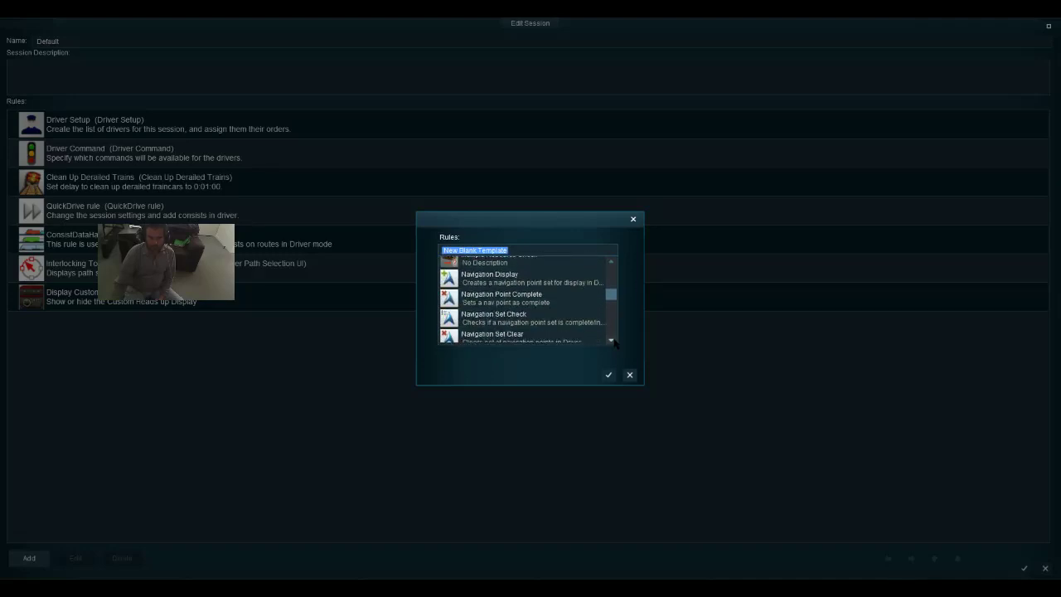
{"action": "left_click", "coordinate": [610, 340]}
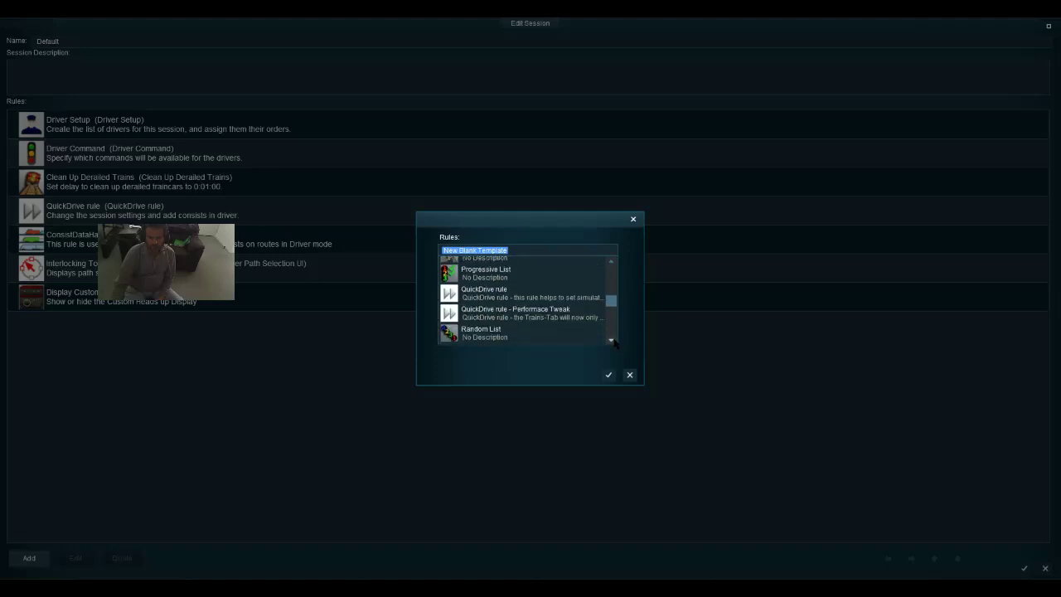
{"action": "left_click", "coordinate": [611, 340]}
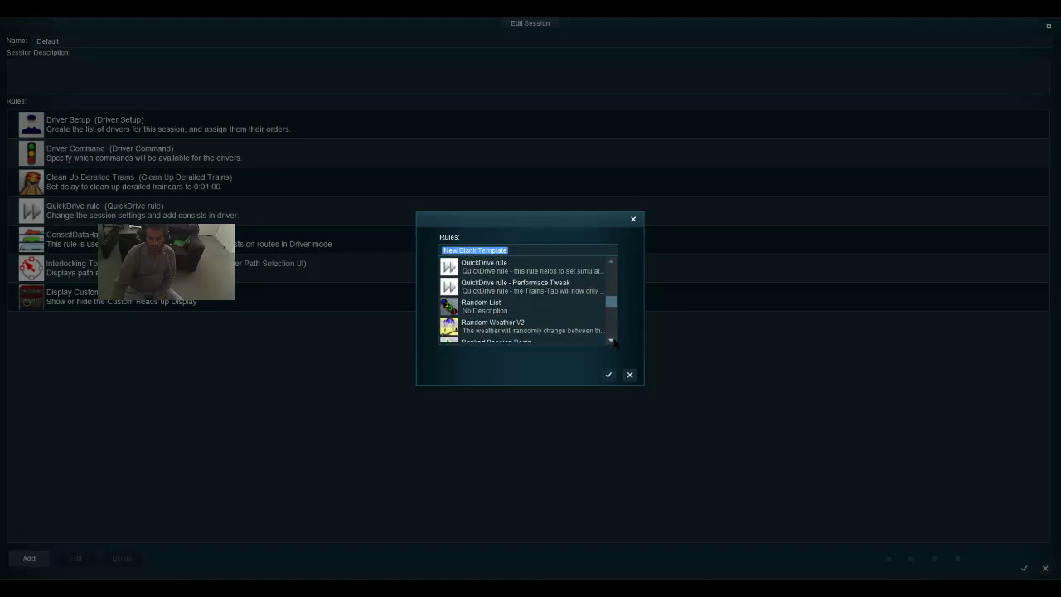
{"action": "left_click", "coordinate": [611, 340]}
{"action": "left_click", "coordinate": [611, 340]}
{"action": "left_click", "coordinate": [611, 339]}
{"action": "left_click", "coordinate": [611, 339]}
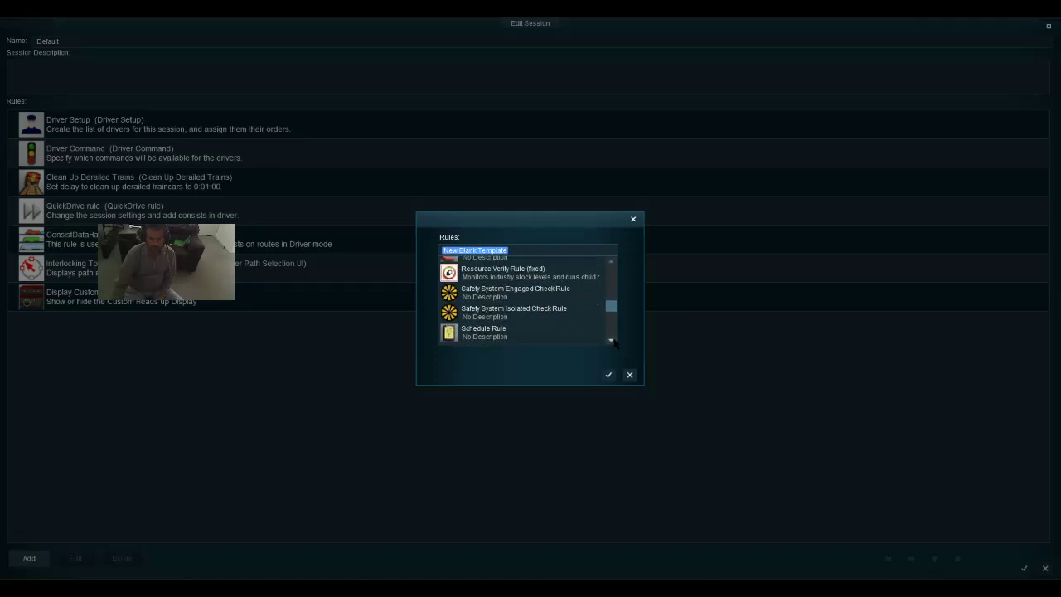
{"action": "left_click", "coordinate": [611, 339]}
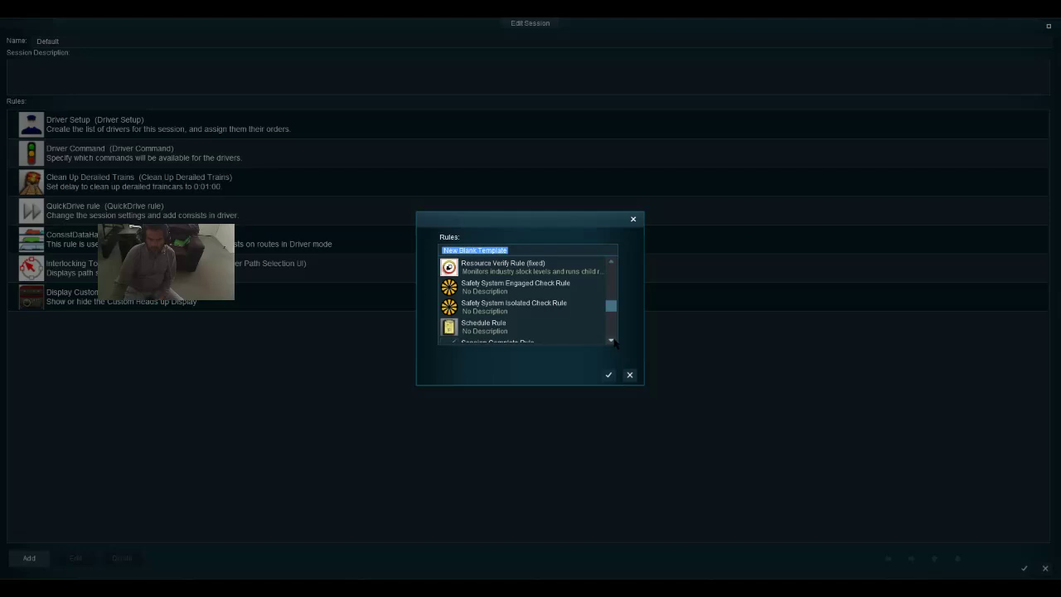
{"action": "scroll", "coordinate": [612, 342], "scroll_direction": "down", "scroll_amount": 10}
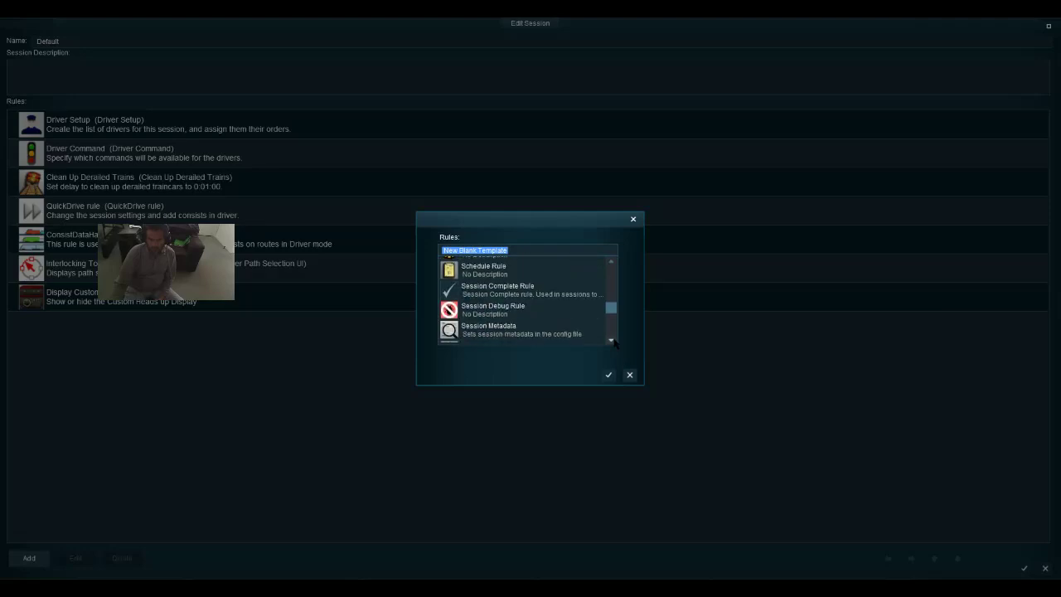
{"action": "scroll", "coordinate": [612, 343], "scroll_direction": "down", "scroll_amount": 5}
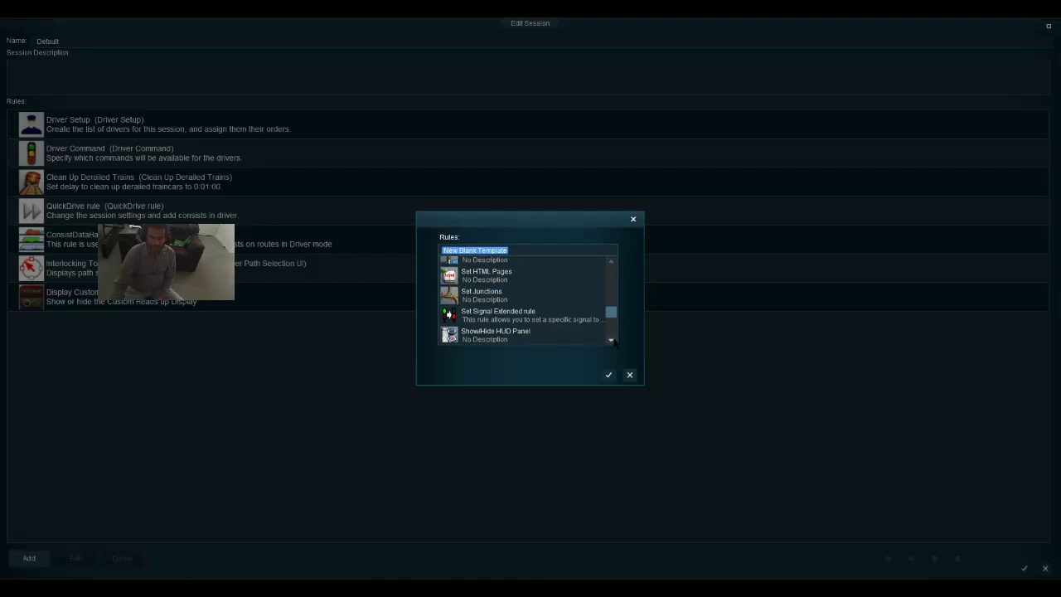
{"action": "scroll", "coordinate": [612, 342], "scroll_direction": "down", "scroll_amount": 8}
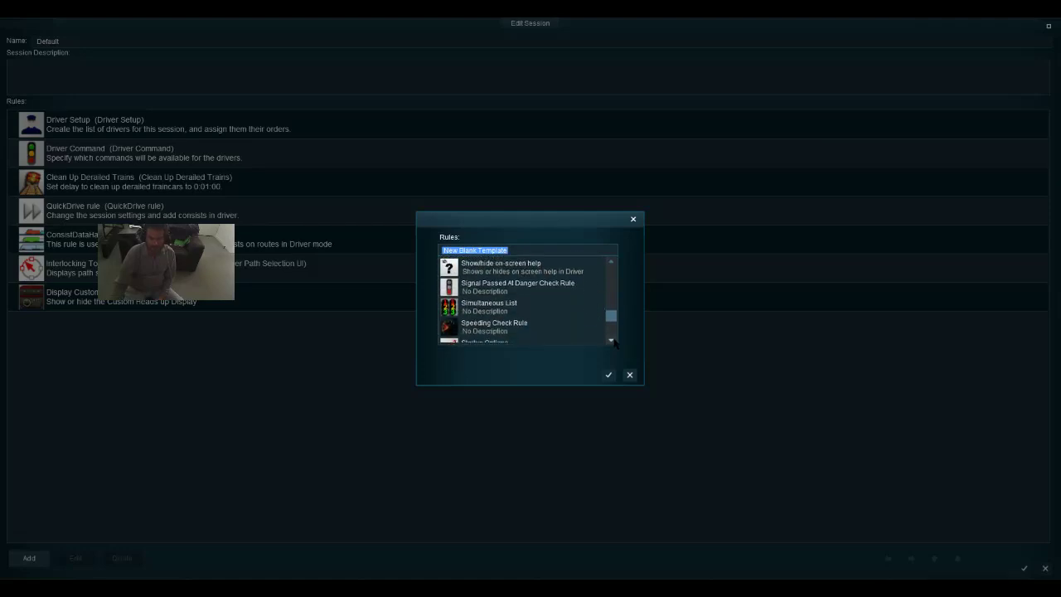
{"action": "scroll", "coordinate": [614, 344], "scroll_direction": "down", "scroll_amount": 3}
{"action": "scroll", "coordinate": [613, 343], "scroll_direction": "down", "scroll_amount": 5}
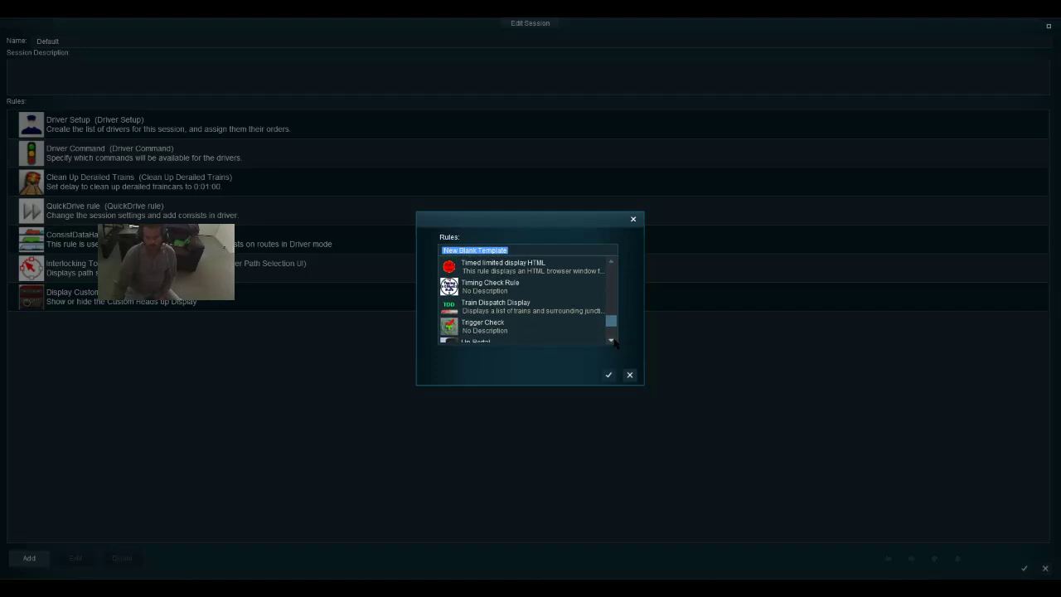
{"action": "scroll", "coordinate": [613, 343], "scroll_direction": "down", "scroll_amount": 2}
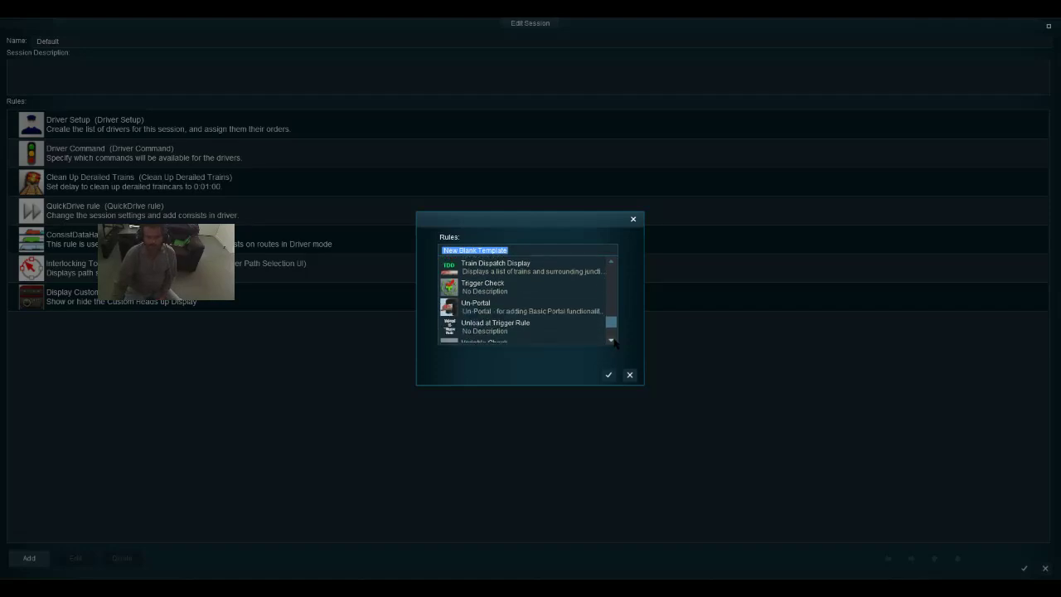
{"action": "scroll", "coordinate": [614, 342], "scroll_direction": "down", "scroll_amount": 1}
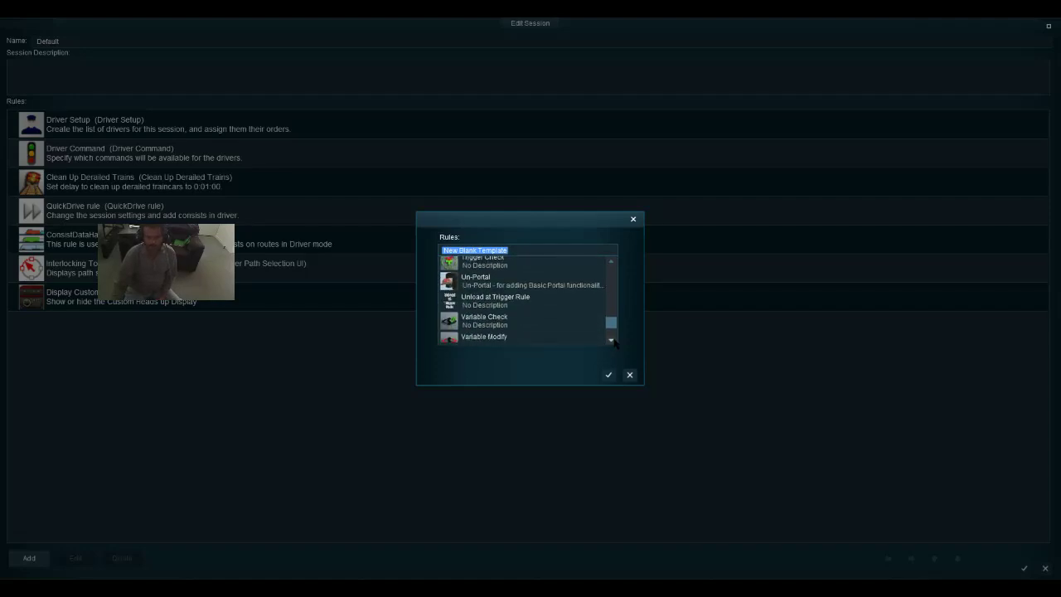
{"action": "left_click", "coordinate": [531, 300]}
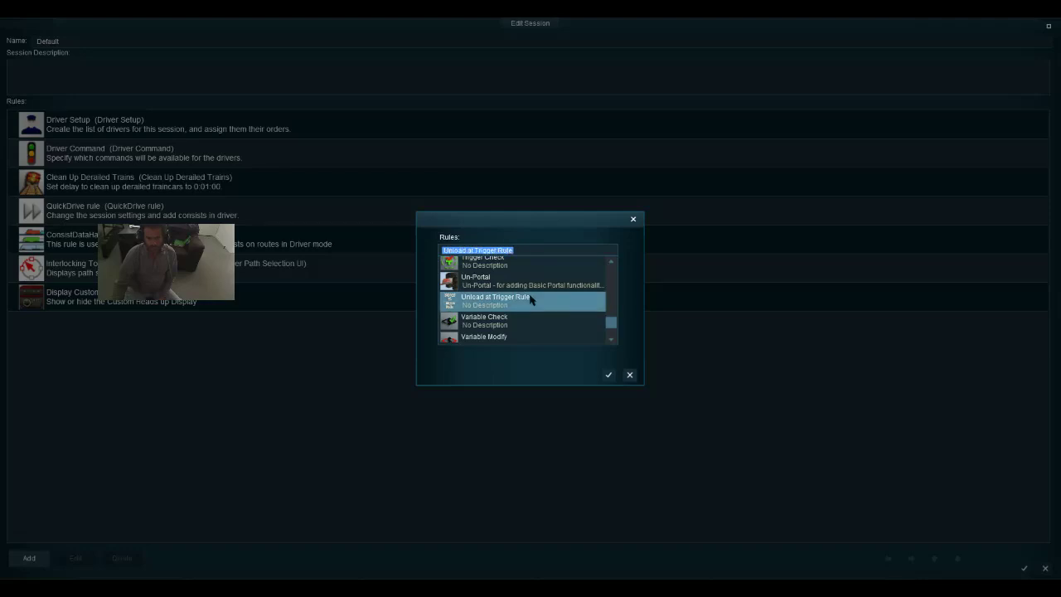
{"action": "left_click", "coordinate": [609, 375]}
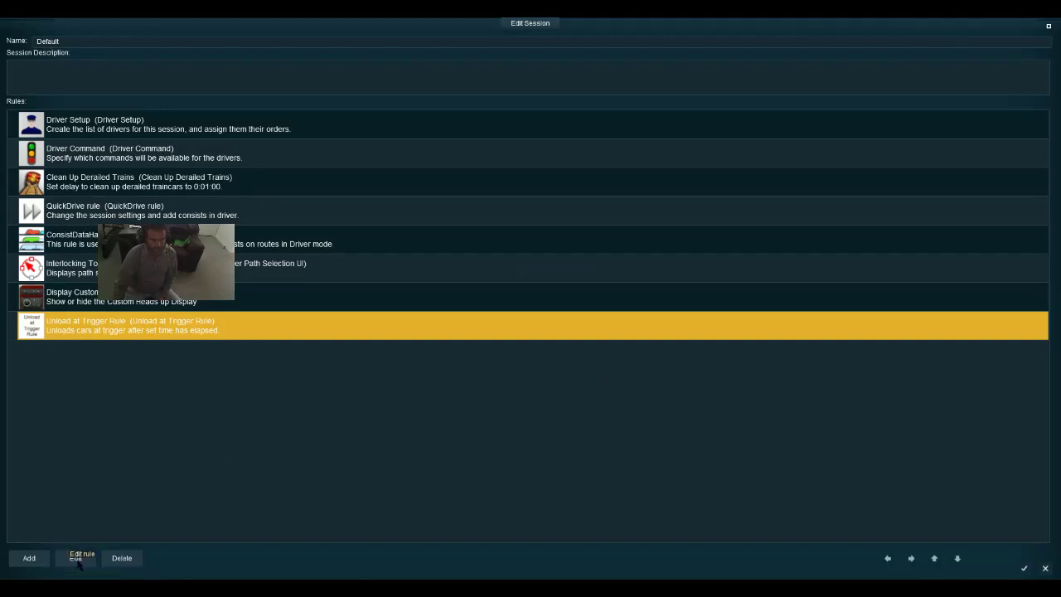
Check the Unload at Trigger Rule's properties and its available trigger objects, then close them without choosing a trigger
{"action": "left_click", "coordinate": [77, 558]}
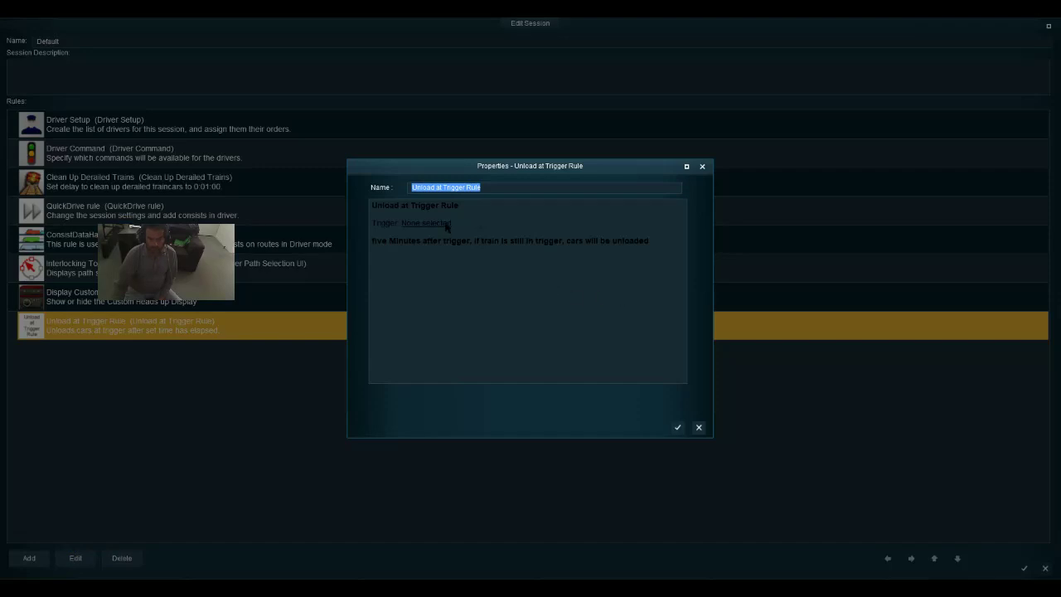
{"action": "left_click", "coordinate": [445, 225]}
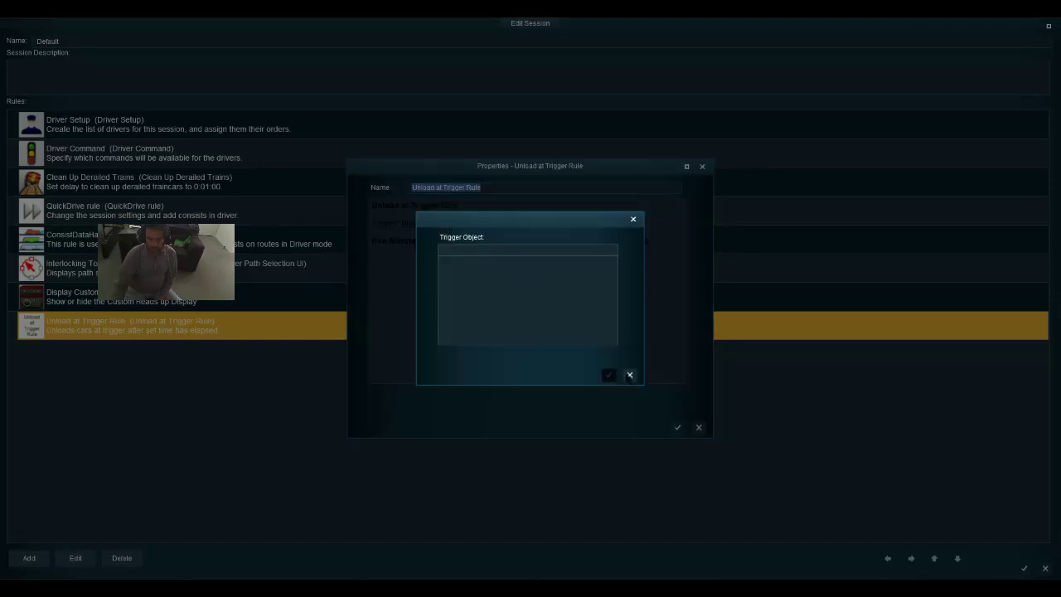
{"action": "left_click", "coordinate": [629, 375]}
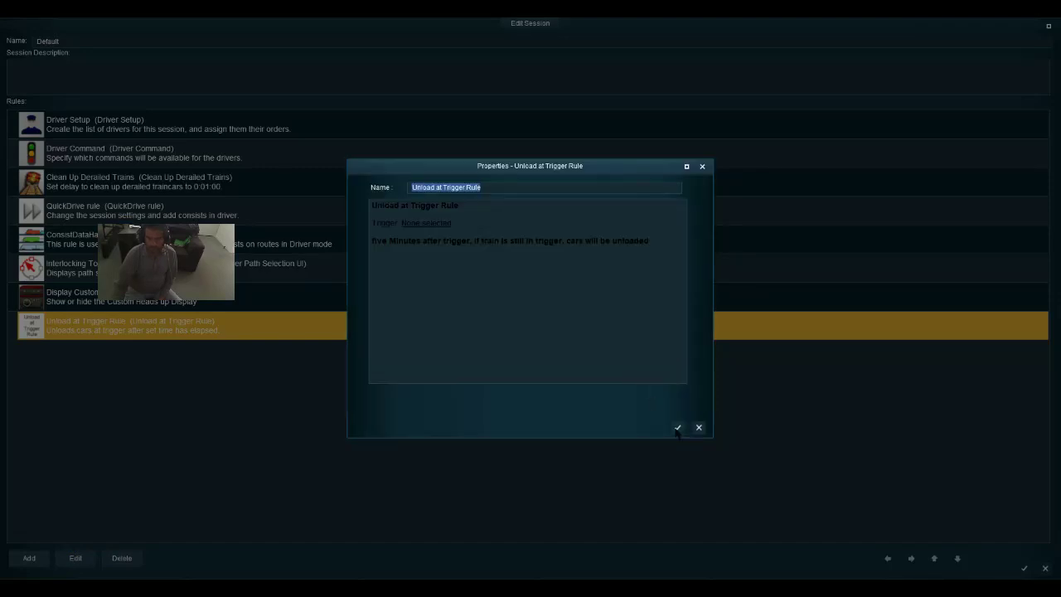
{"action": "left_click", "coordinate": [678, 429]}
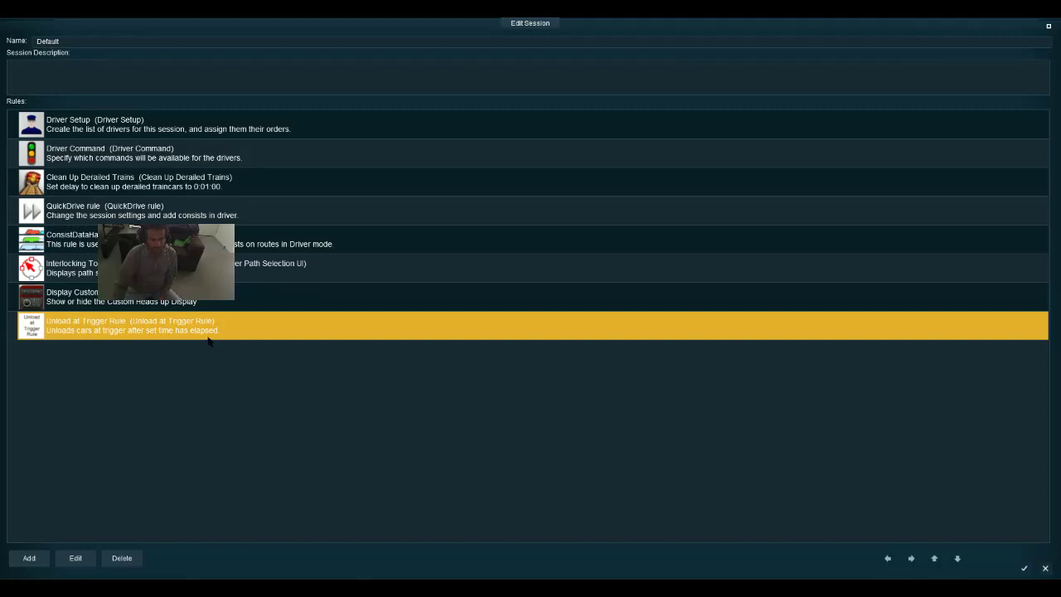
Start adding another session rule and search the available rules for "istant", looking through the nearby entries
{"action": "left_click", "coordinate": [29, 559]}
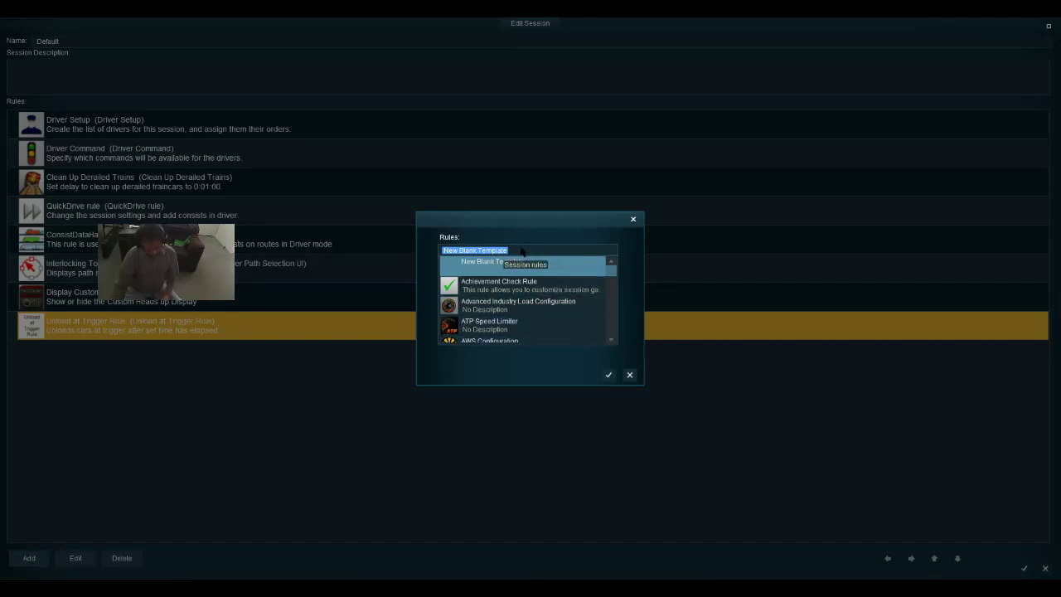
{"action": "type", "text": "ista"}
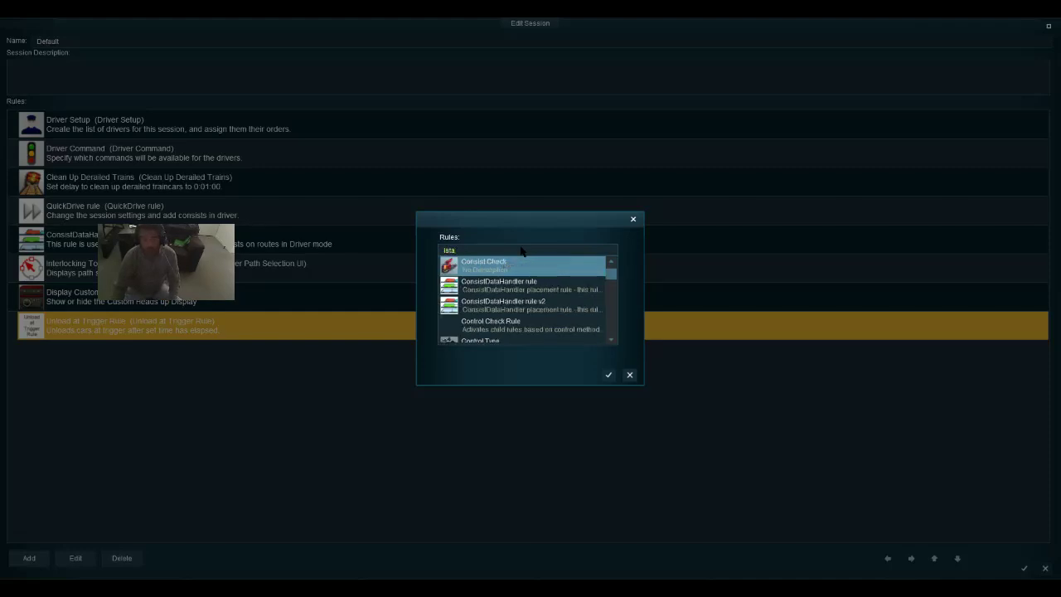
{"action": "type", "text": "nt"}
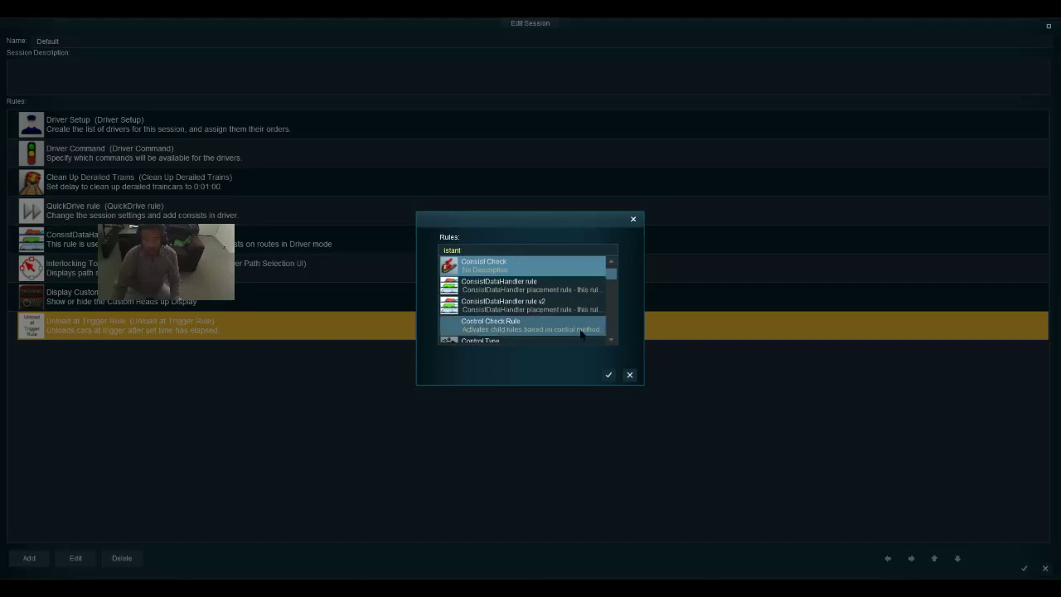
{"action": "scroll", "coordinate": [611, 341], "scroll_direction": "down", "scroll_amount": 3}
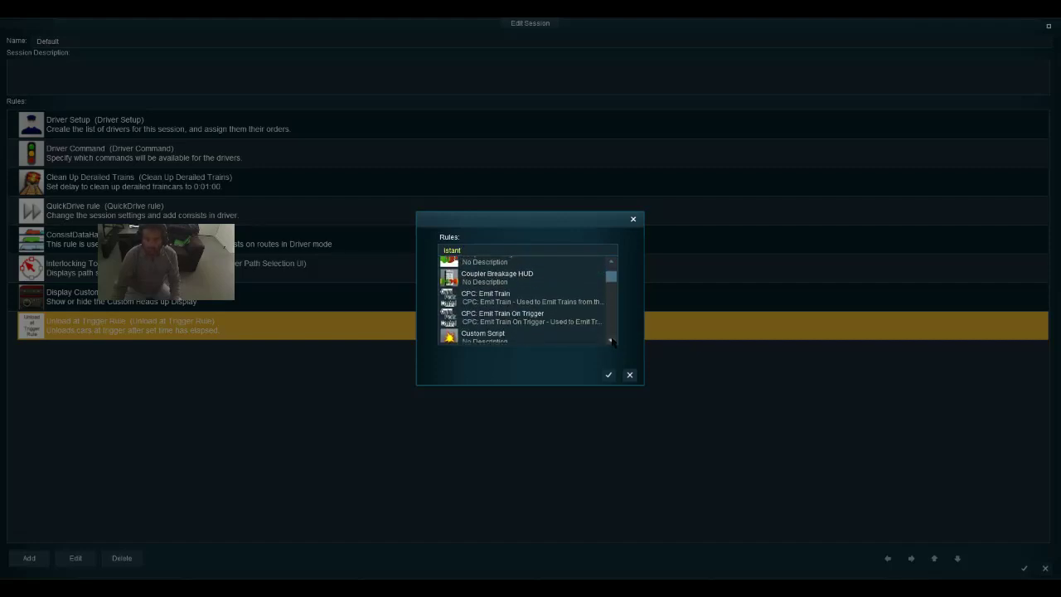
{"action": "scroll", "coordinate": [611, 340], "scroll_direction": "down", "scroll_amount": 3}
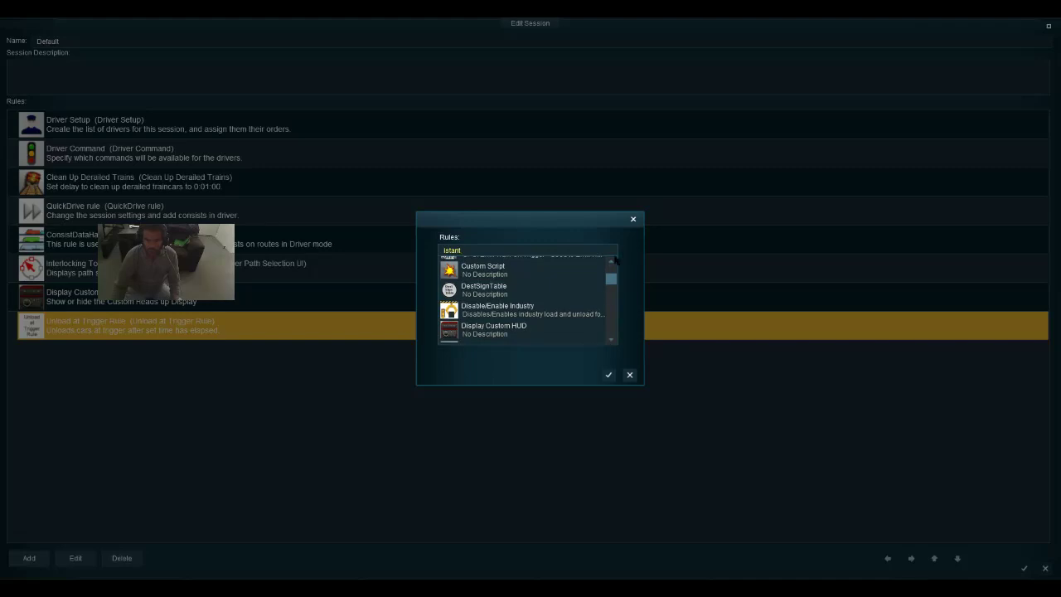
{"action": "scroll", "coordinate": [616, 261], "scroll_direction": "up", "scroll_amount": 3}
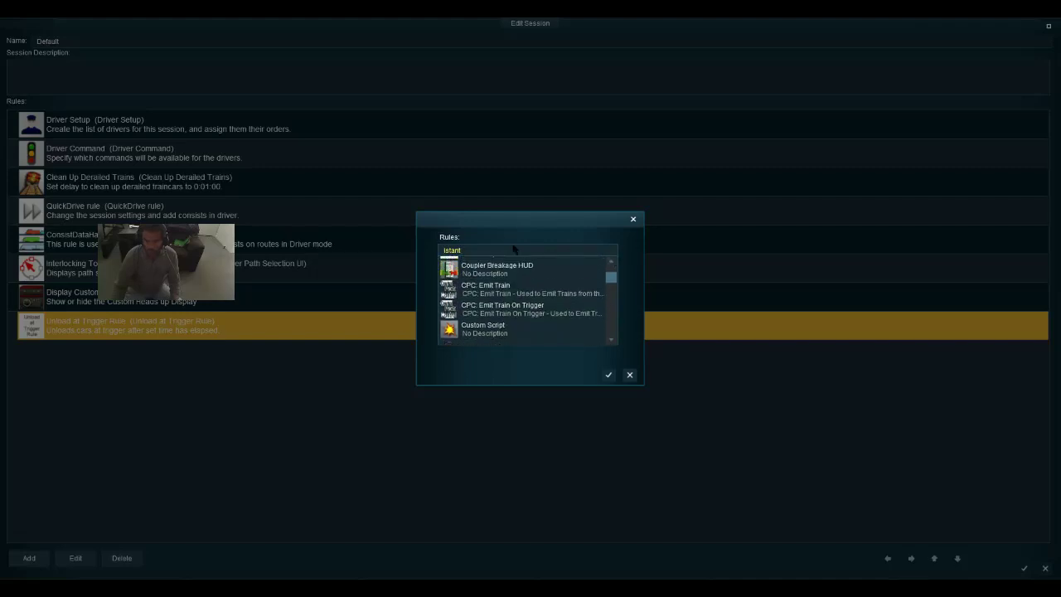
Search the available rules for "load", look through the whole rule list for a loading rule, and close it without adding one
{"action": "left_click_drag", "start_coordinate": [513, 249], "coordinate": [447, 256]}
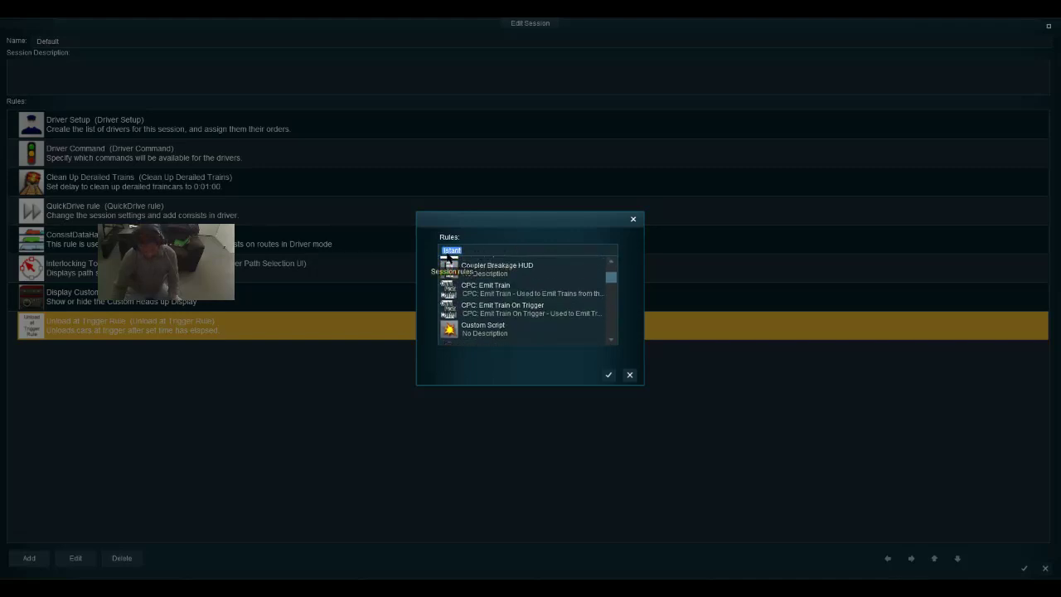
{"action": "type", "text": "load"}
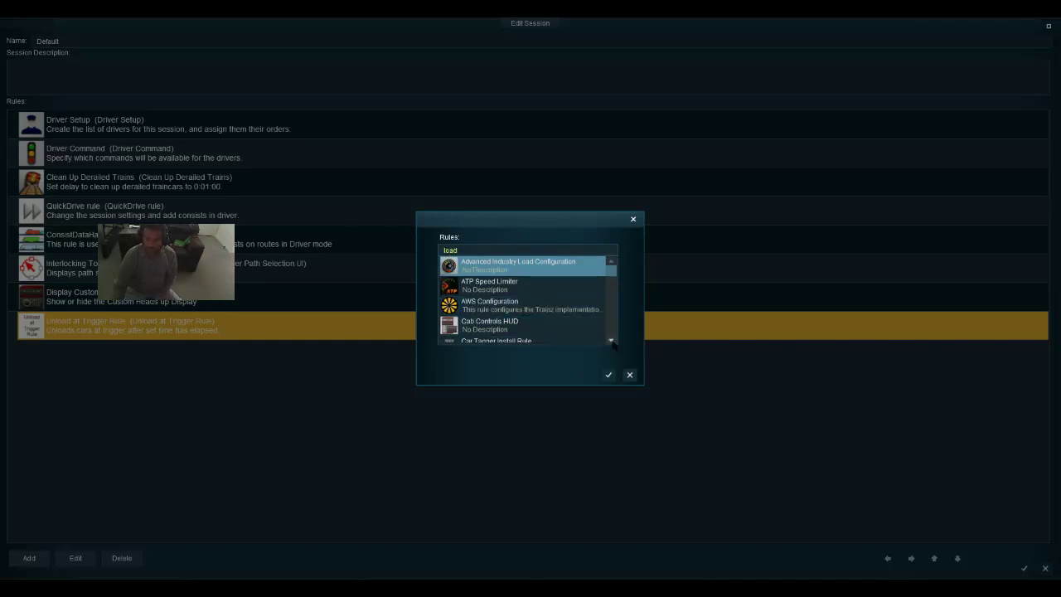
{"action": "scroll", "coordinate": [613, 345], "scroll_direction": "down", "scroll_amount": 3}
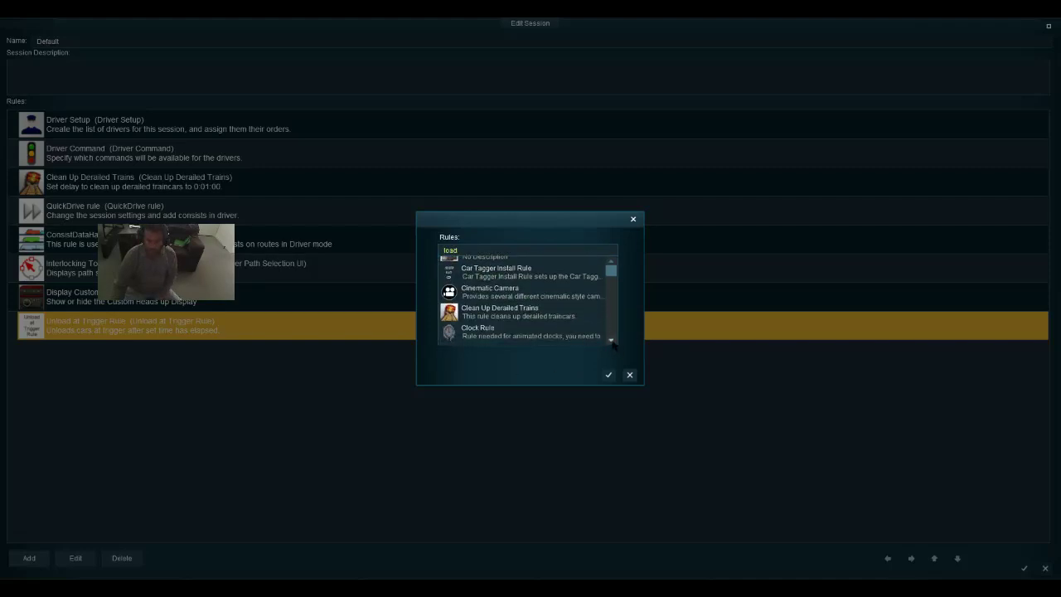
{"action": "scroll", "coordinate": [612, 346], "scroll_direction": "down", "scroll_amount": 8}
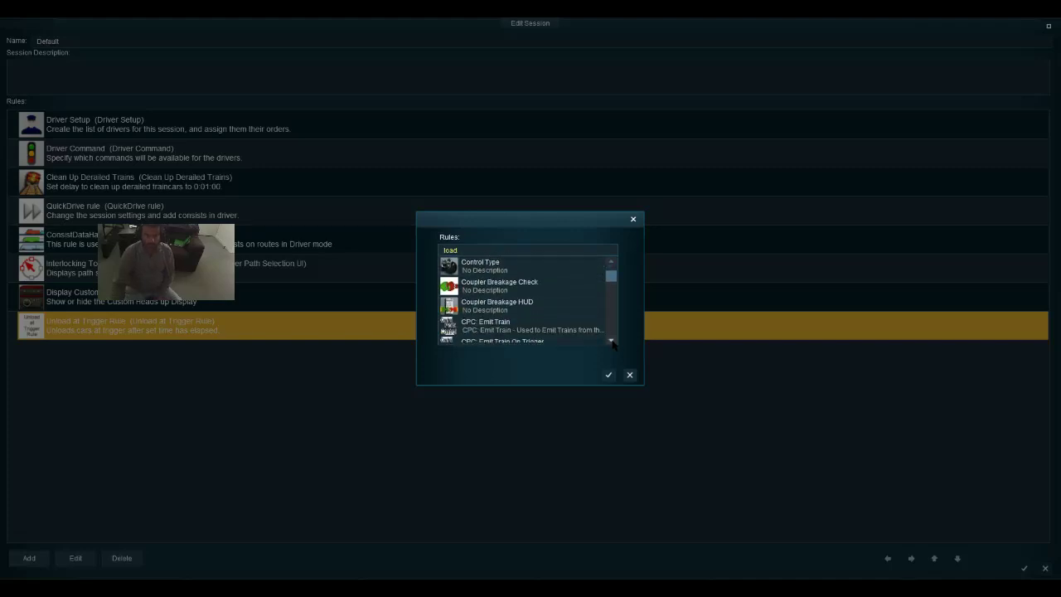
{"action": "scroll", "coordinate": [613, 344], "scroll_direction": "down", "scroll_amount": 5}
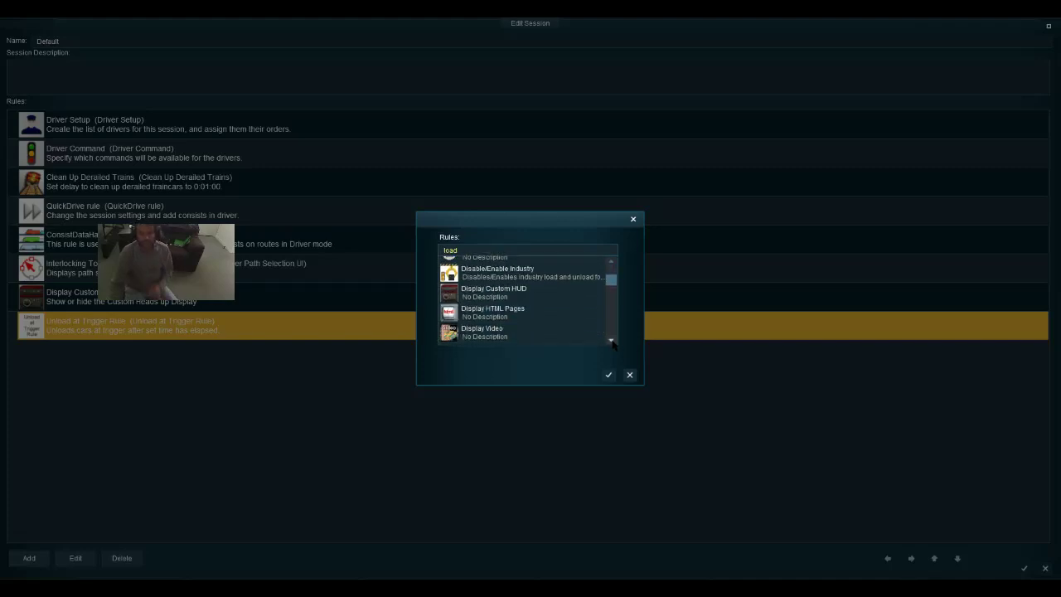
{"action": "scroll", "coordinate": [612, 345], "scroll_direction": "down", "scroll_amount": 5}
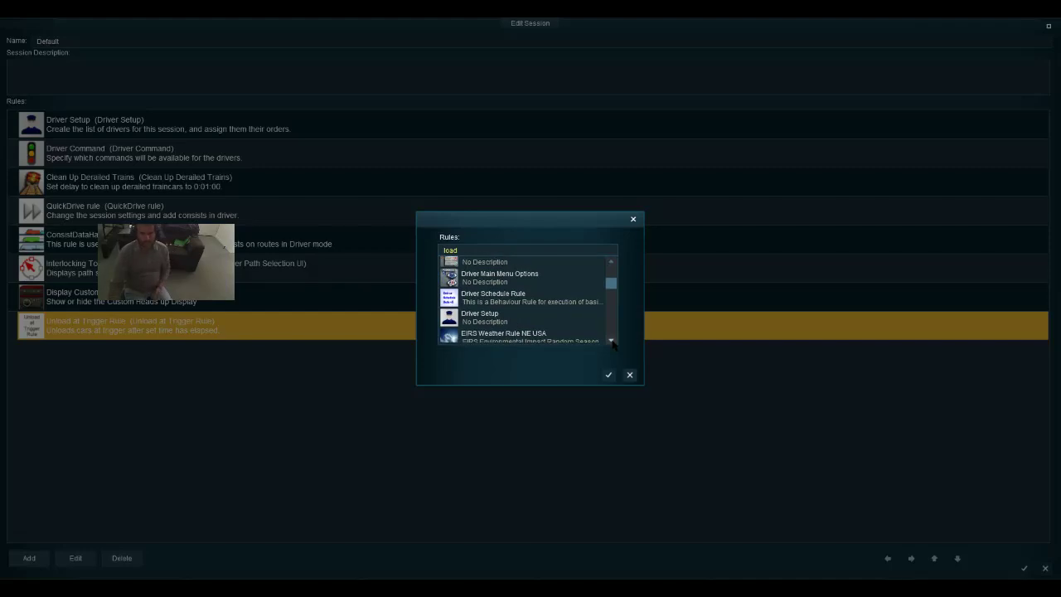
{"action": "scroll", "coordinate": [612, 345], "scroll_direction": "down", "scroll_amount": 5}
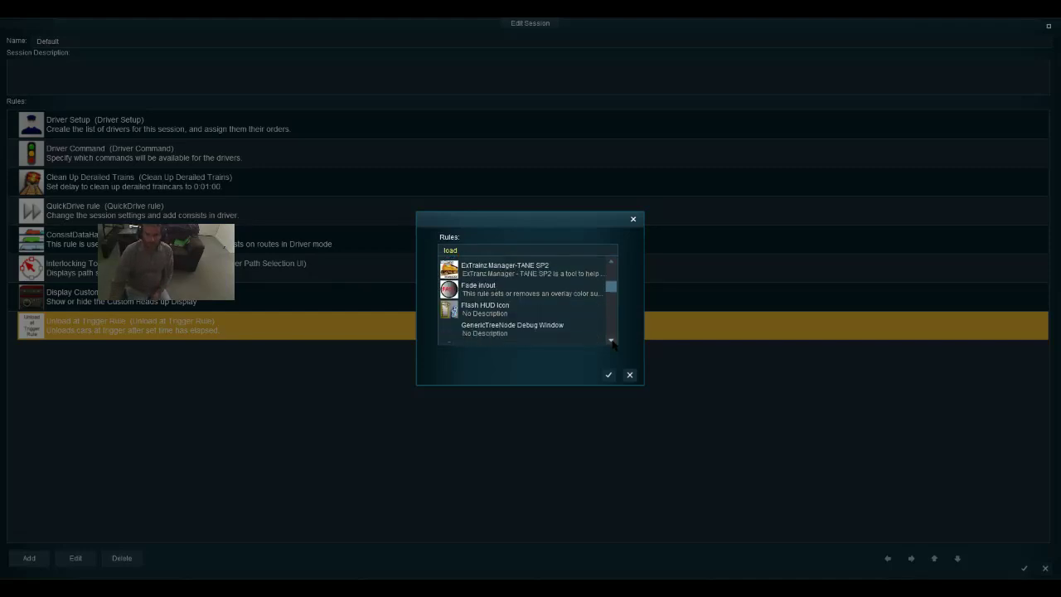
{"action": "scroll", "coordinate": [613, 345], "scroll_direction": "down", "scroll_amount": 4}
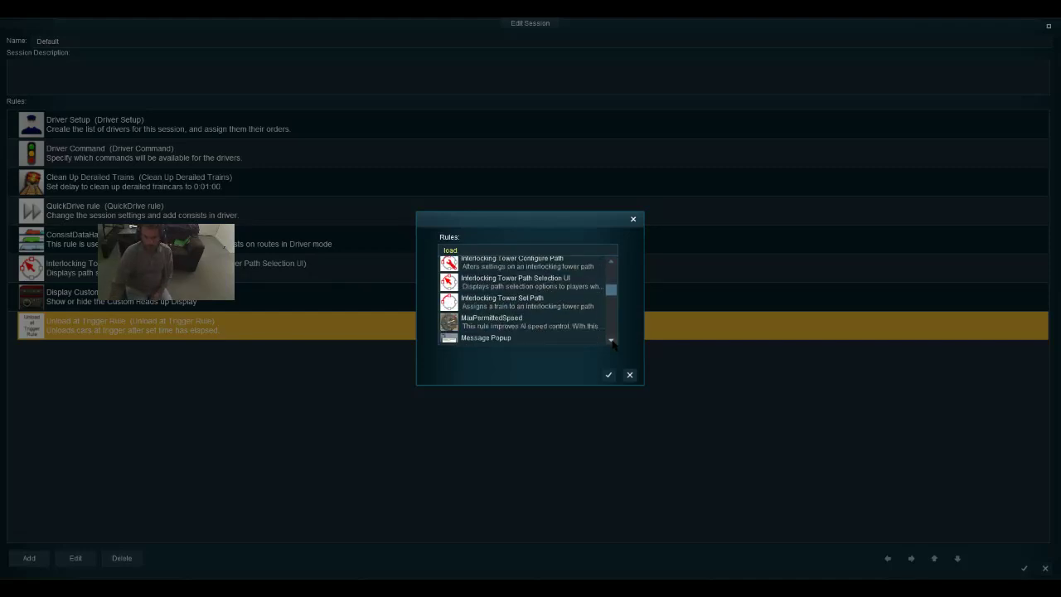
{"action": "scroll", "coordinate": [612, 344], "scroll_direction": "down", "scroll_amount": 5}
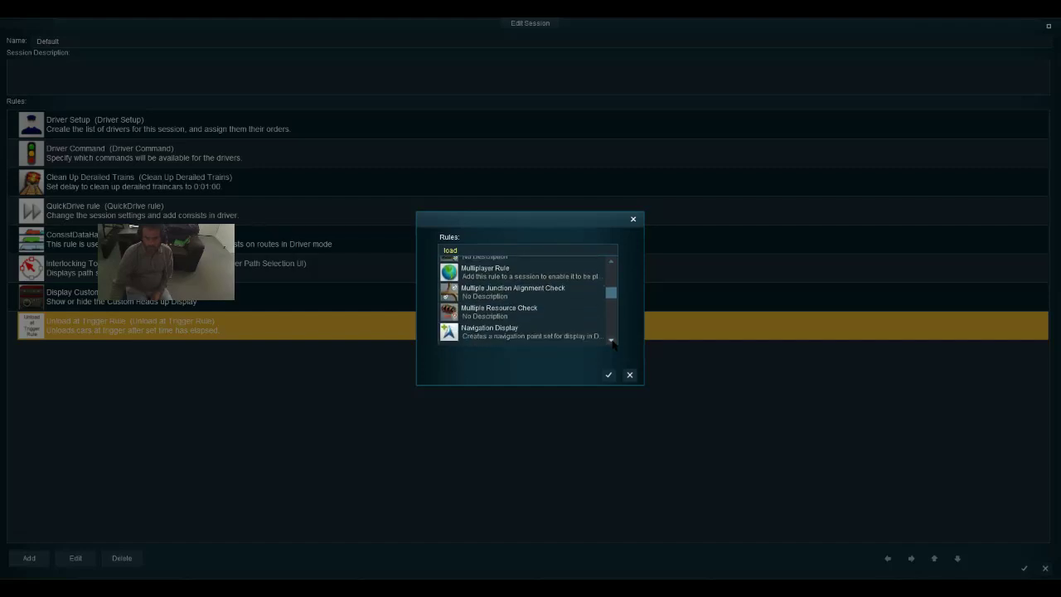
{"action": "scroll", "coordinate": [612, 343], "scroll_direction": "down", "scroll_amount": 5}
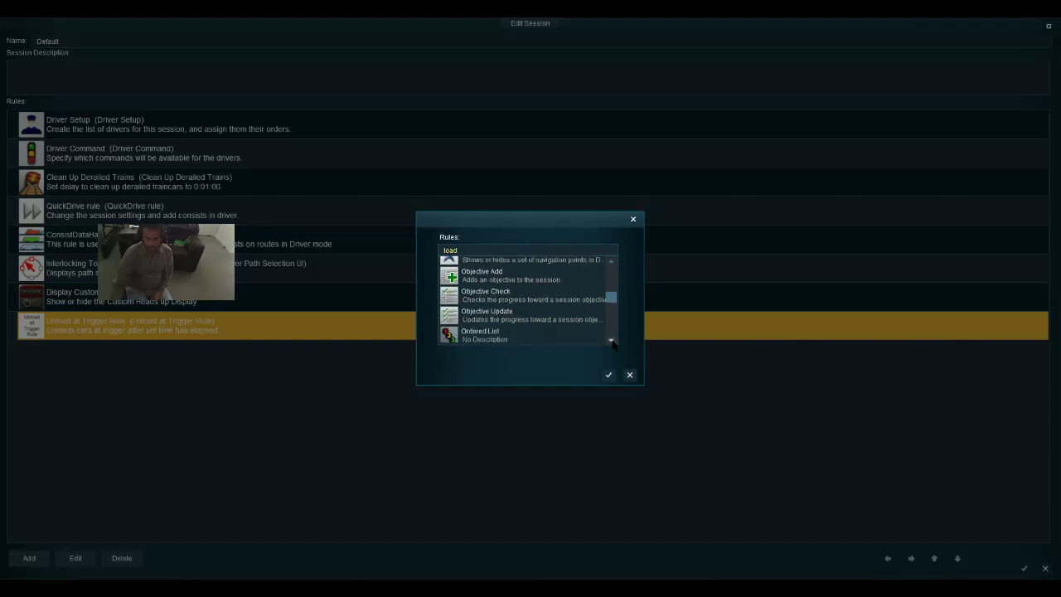
{"action": "scroll", "coordinate": [612, 345], "scroll_direction": "down", "scroll_amount": 5}
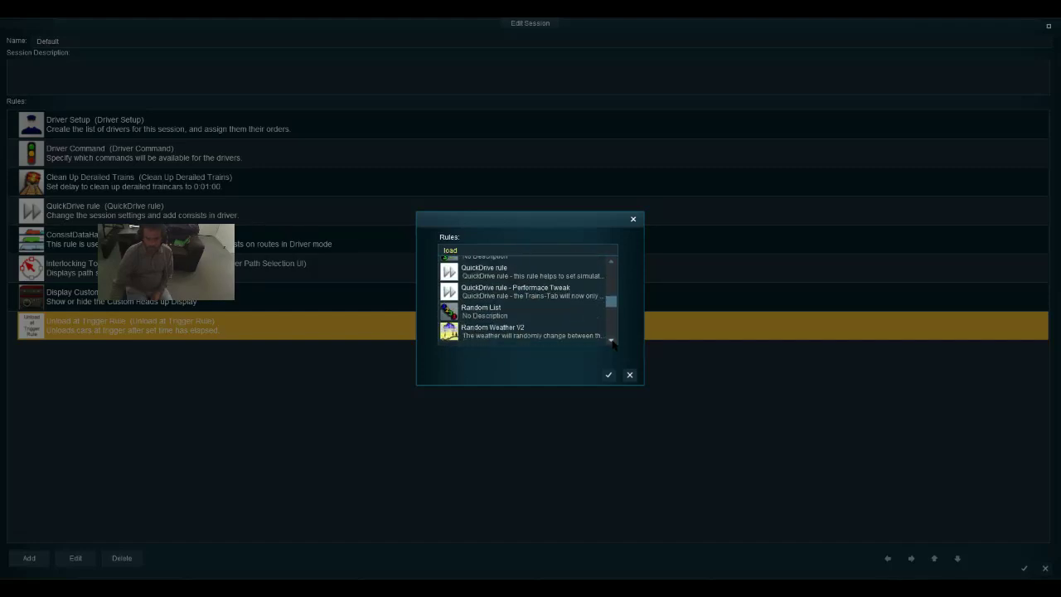
{"action": "scroll", "coordinate": [613, 344], "scroll_direction": "down", "scroll_amount": 2}
{"action": "scroll", "coordinate": [613, 343], "scroll_direction": "down", "scroll_amount": 5}
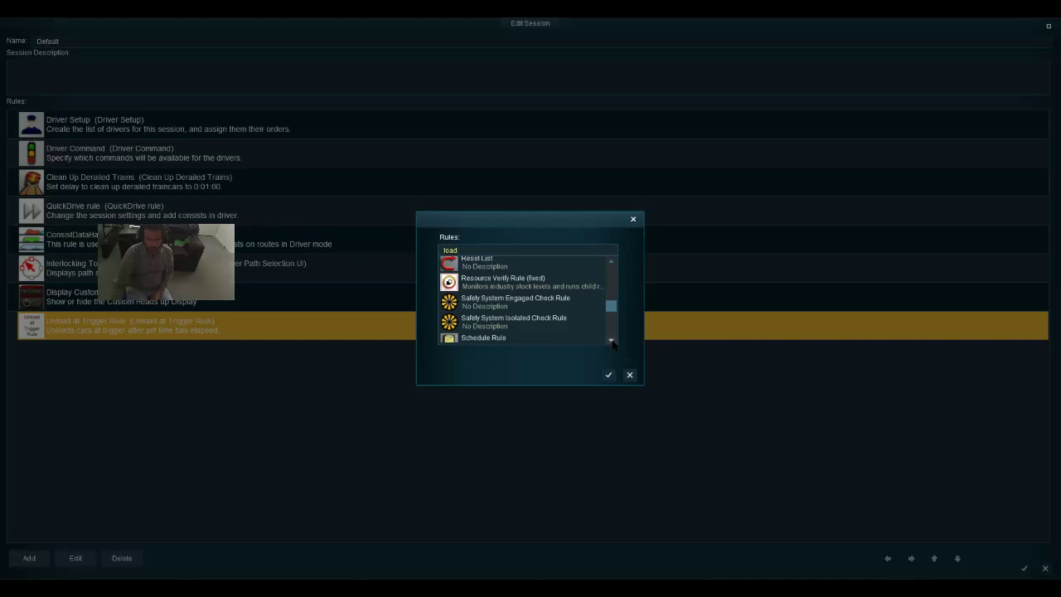
{"action": "scroll", "coordinate": [613, 344], "scroll_direction": "down", "scroll_amount": 8}
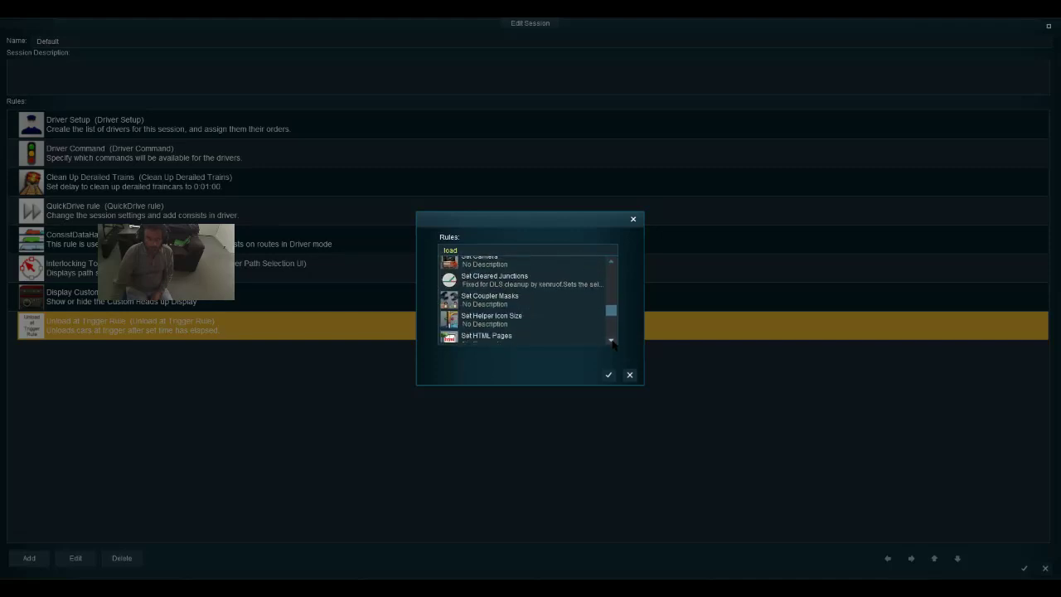
{"action": "scroll", "coordinate": [613, 345], "scroll_direction": "down", "scroll_amount": 6}
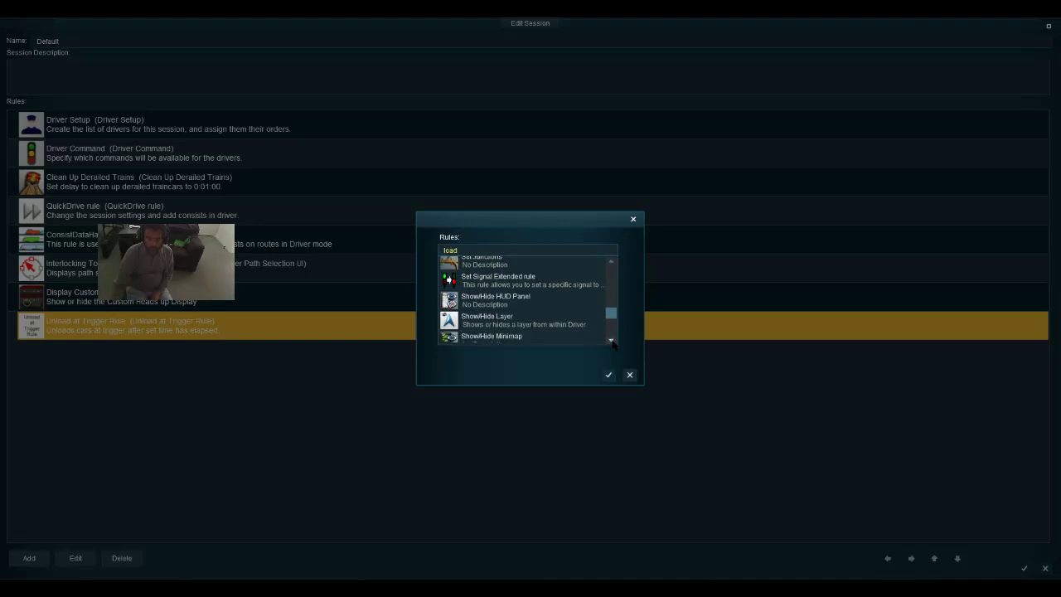
{"action": "scroll", "coordinate": [613, 344], "scroll_direction": "down", "scroll_amount": 2}
{"action": "scroll", "coordinate": [612, 345], "scroll_direction": "down", "scroll_amount": 5}
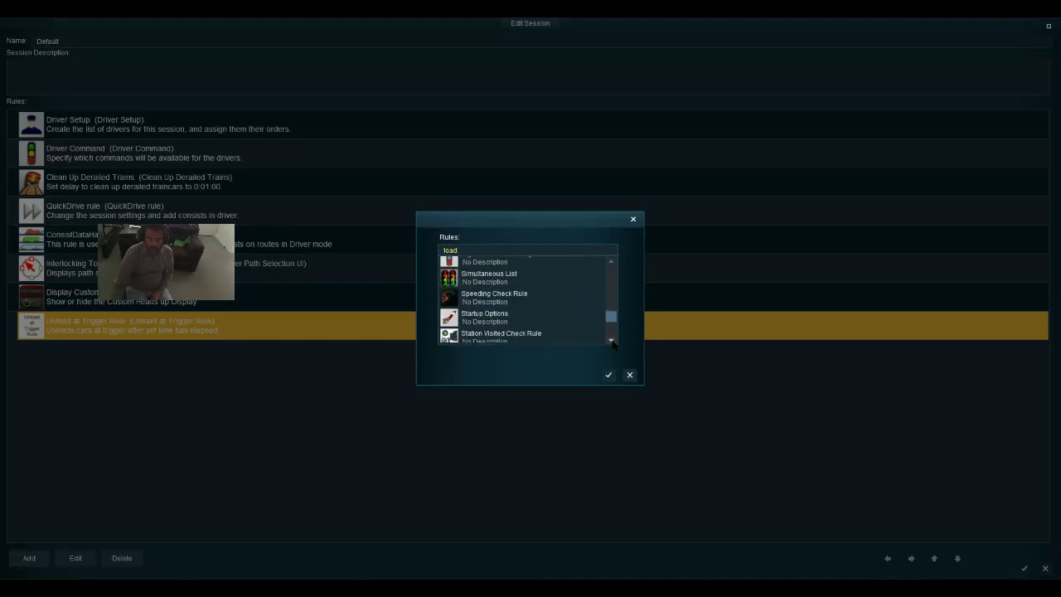
{"action": "scroll", "coordinate": [612, 344], "scroll_direction": "down", "scroll_amount": 2}
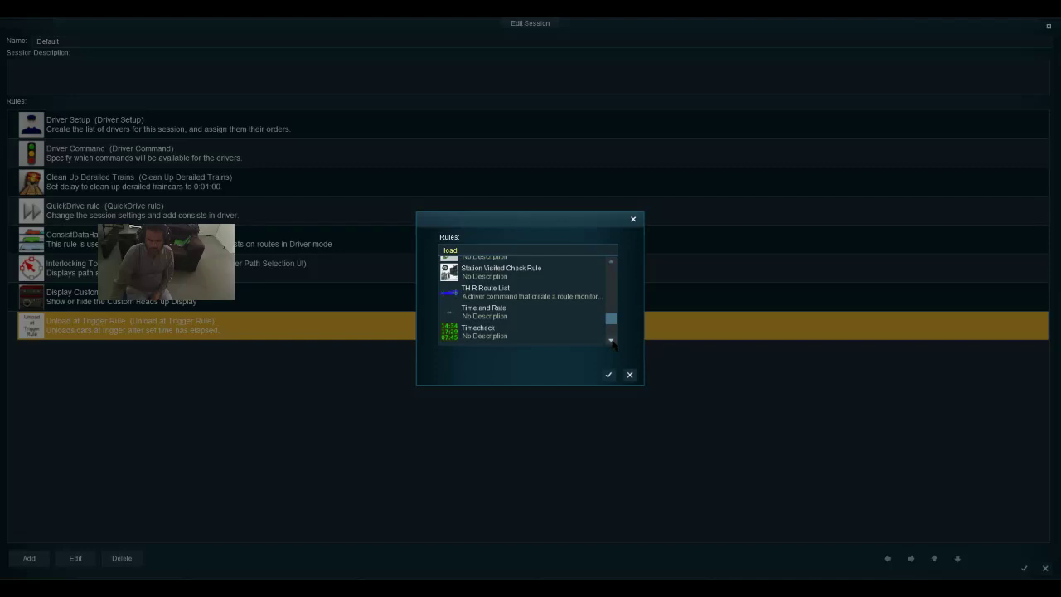
{"action": "scroll", "coordinate": [612, 345], "scroll_direction": "down", "scroll_amount": 2}
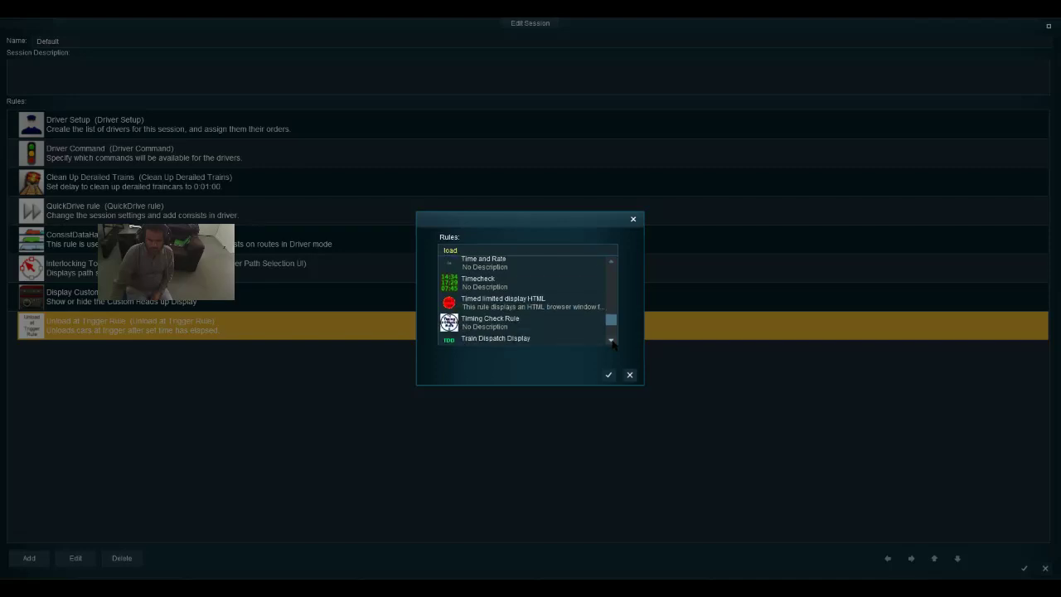
{"action": "scroll", "coordinate": [612, 345], "scroll_direction": "down", "scroll_amount": 3}
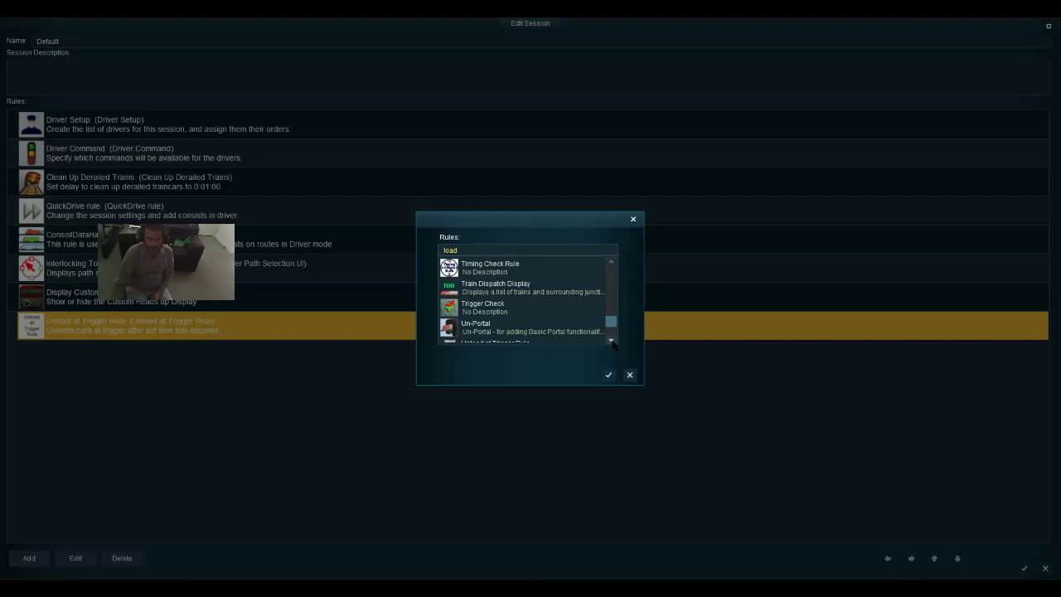
{"action": "scroll", "coordinate": [612, 345], "scroll_direction": "down", "scroll_amount": 2}
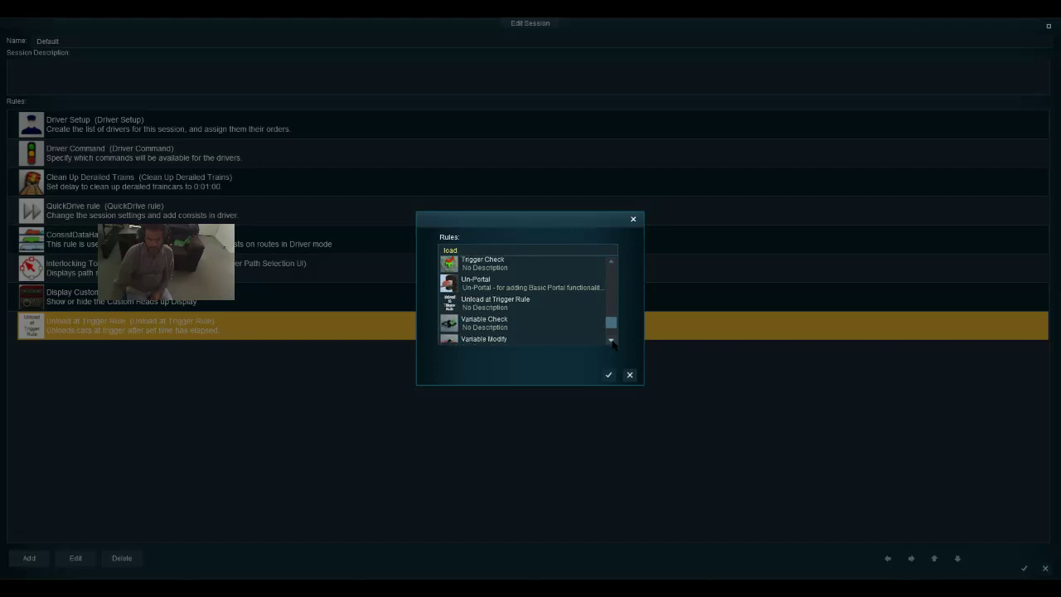
{"action": "scroll", "coordinate": [612, 345], "scroll_direction": "down", "scroll_amount": 10}
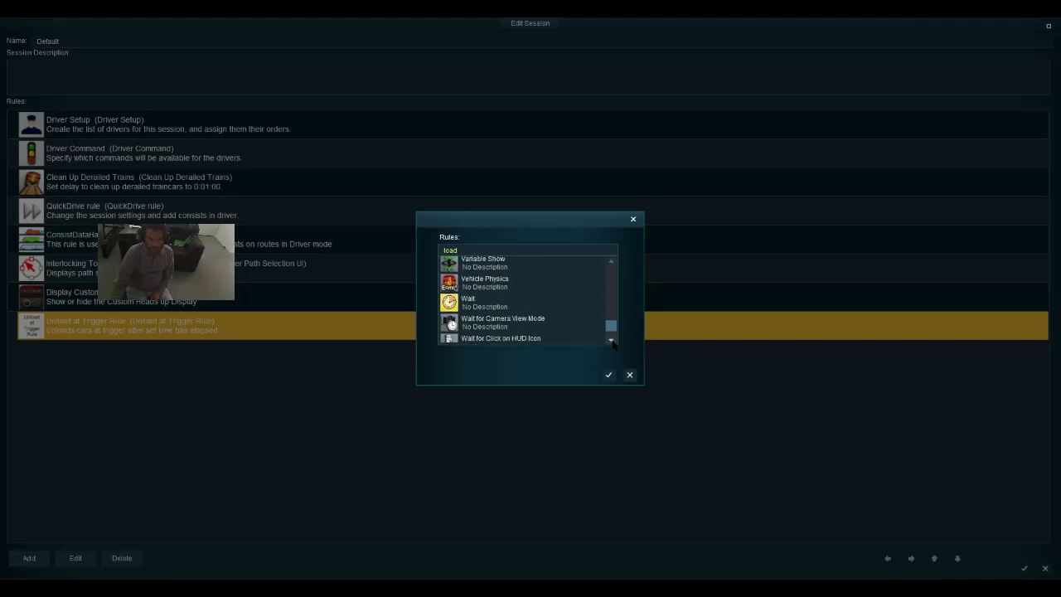
{"action": "scroll", "coordinate": [612, 344], "scroll_direction": "down", "scroll_amount": 4}
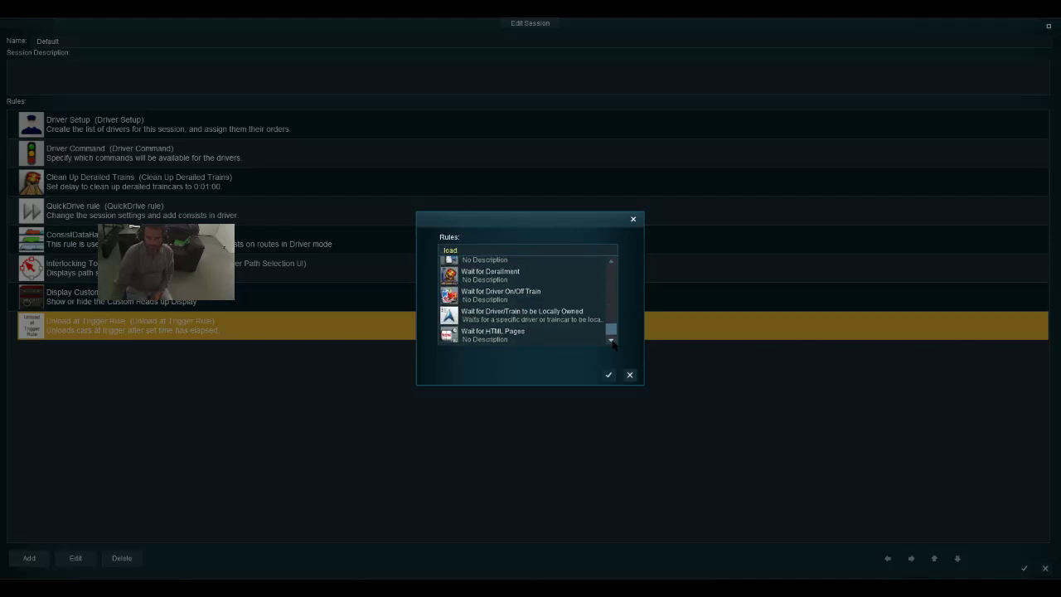
{"action": "scroll", "coordinate": [613, 344], "scroll_direction": "down", "scroll_amount": 2}
{"action": "scroll", "coordinate": [613, 344], "scroll_direction": "down", "scroll_amount": 5}
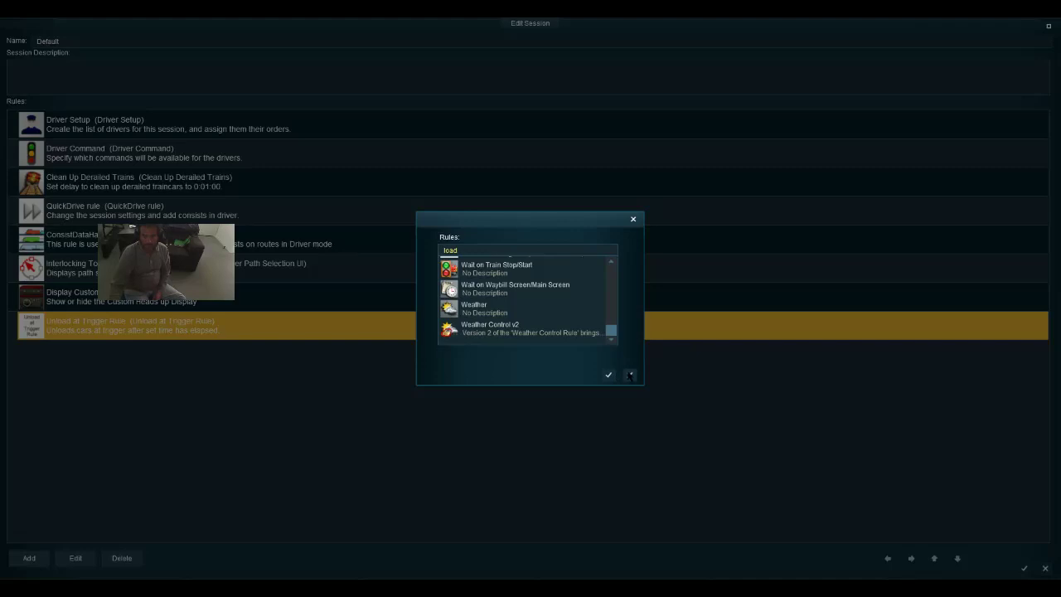
{"action": "left_click", "coordinate": [629, 375]}
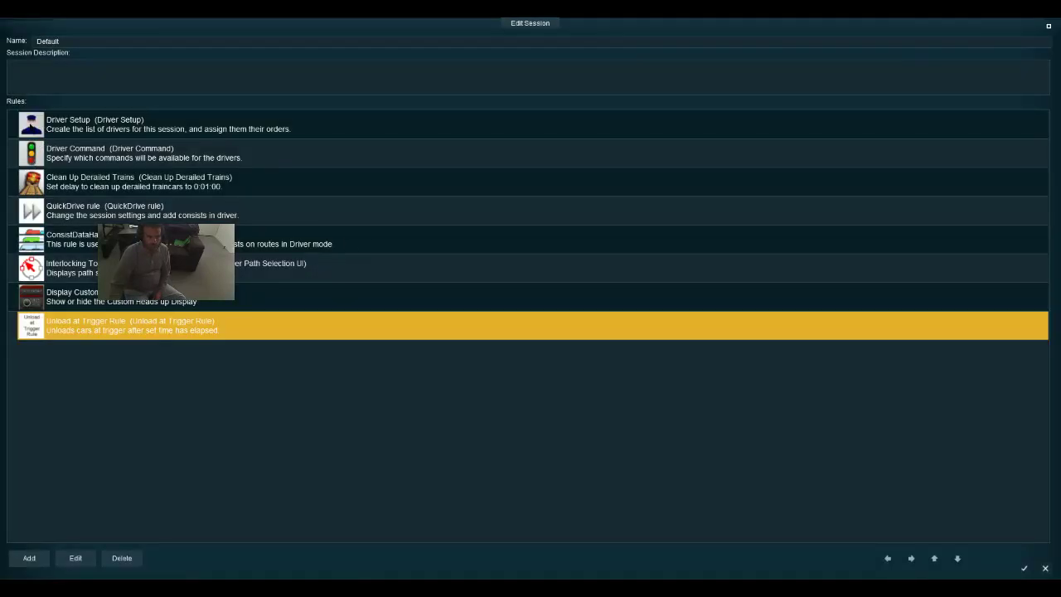
Edit the Driver Command rule and enable the Instant Load Command and InstantLoad driver commands
{"action": "left_click", "coordinate": [32, 158]}
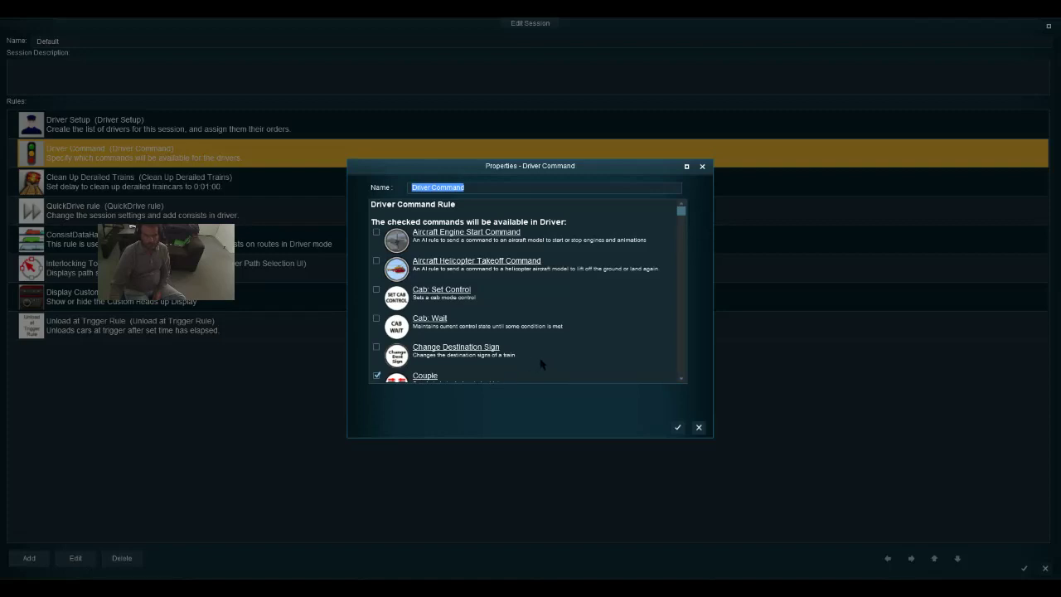
{"action": "scroll", "coordinate": [681, 381], "scroll_direction": "down", "scroll_amount": 5}
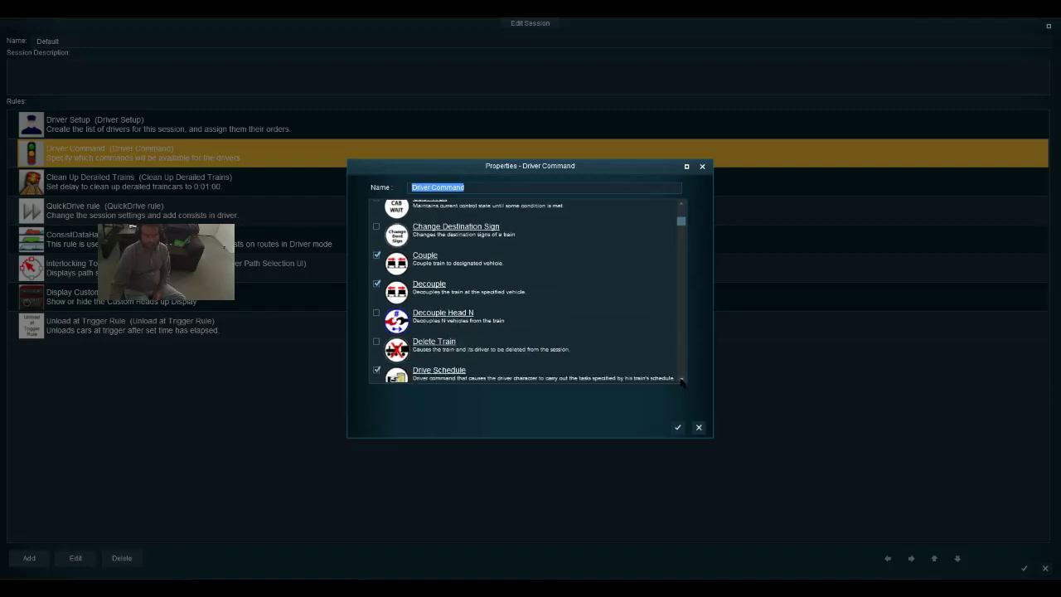
{"action": "scroll", "coordinate": [681, 380], "scroll_direction": "down", "scroll_amount": 5}
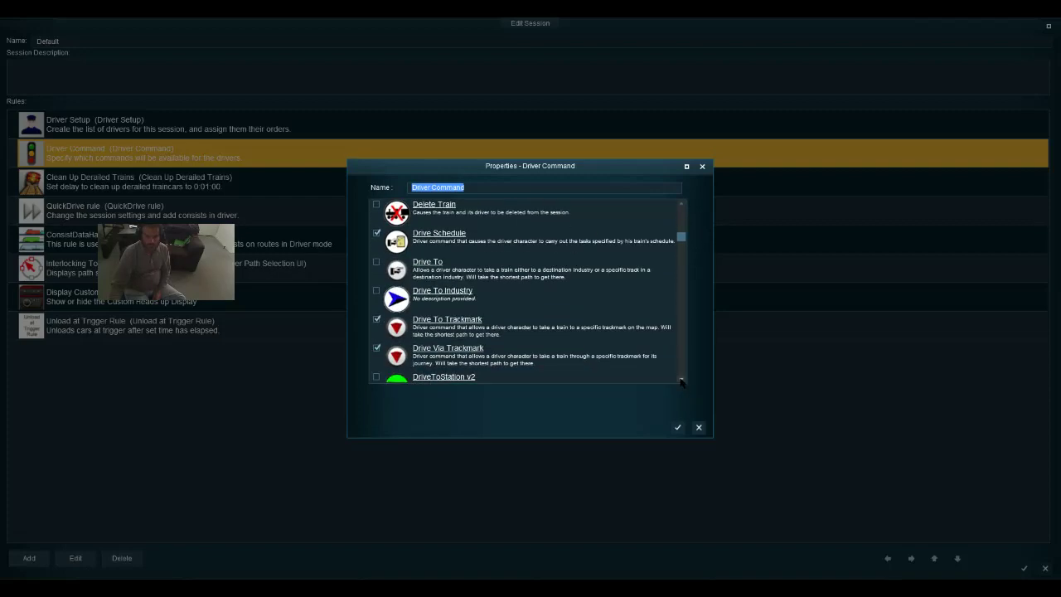
{"action": "scroll", "coordinate": [681, 380], "scroll_direction": "down", "scroll_amount": 5}
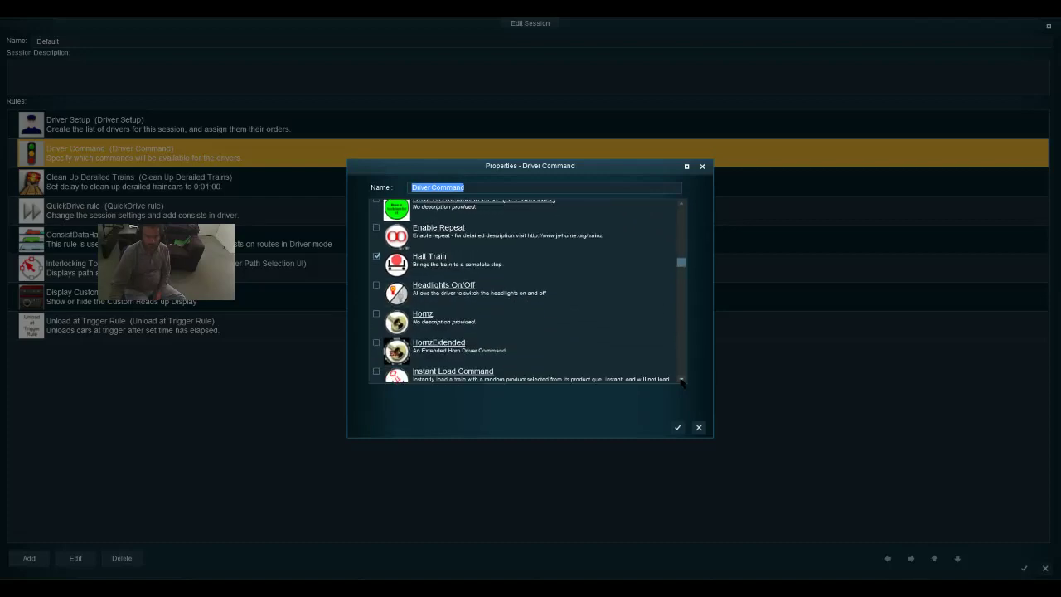
{"action": "scroll", "coordinate": [681, 380], "scroll_direction": "down", "scroll_amount": 1}
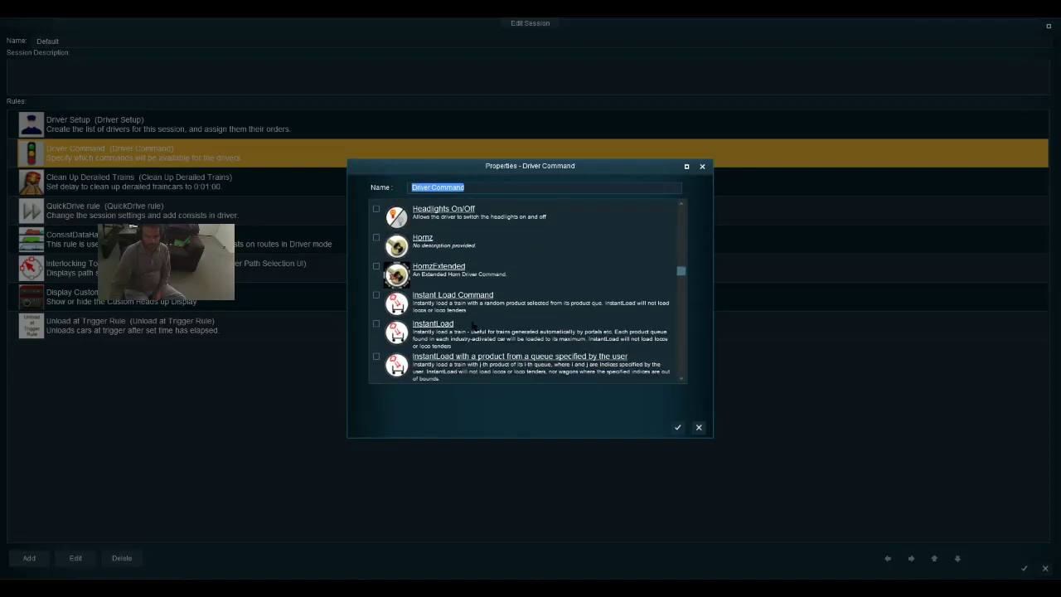
{"action": "left_click", "coordinate": [376, 295]}
{"action": "left_click", "coordinate": [377, 324]}
Enable the Load With driver command, check the remaining commands through WaitUntil, and accept the Driver Command rule's properties
{"action": "scroll", "coordinate": [682, 380], "scroll_direction": "down", "scroll_amount": 7}
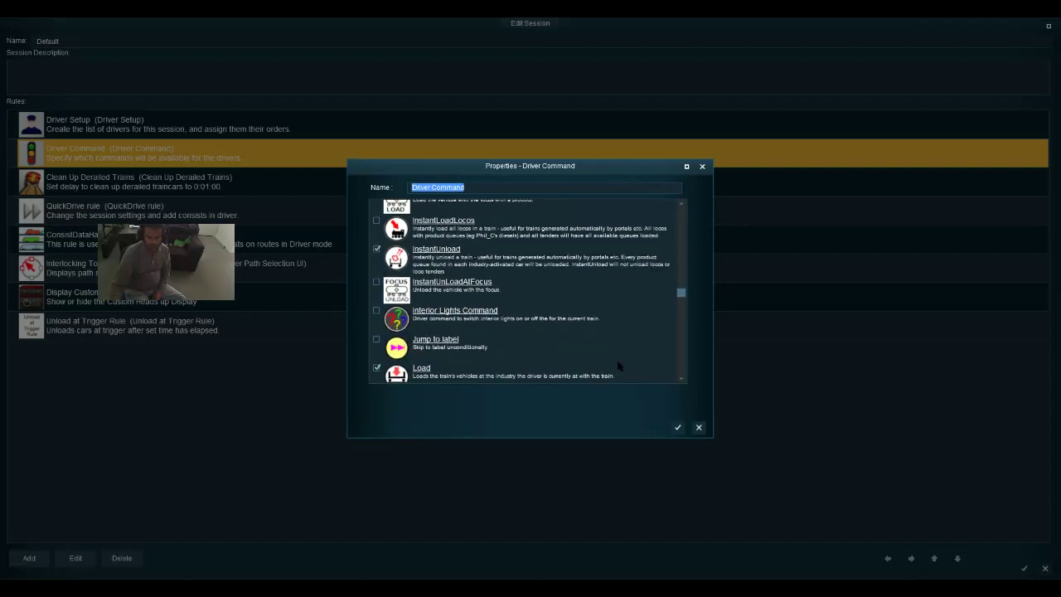
{"action": "scroll", "coordinate": [683, 380], "scroll_direction": "down", "scroll_amount": 5}
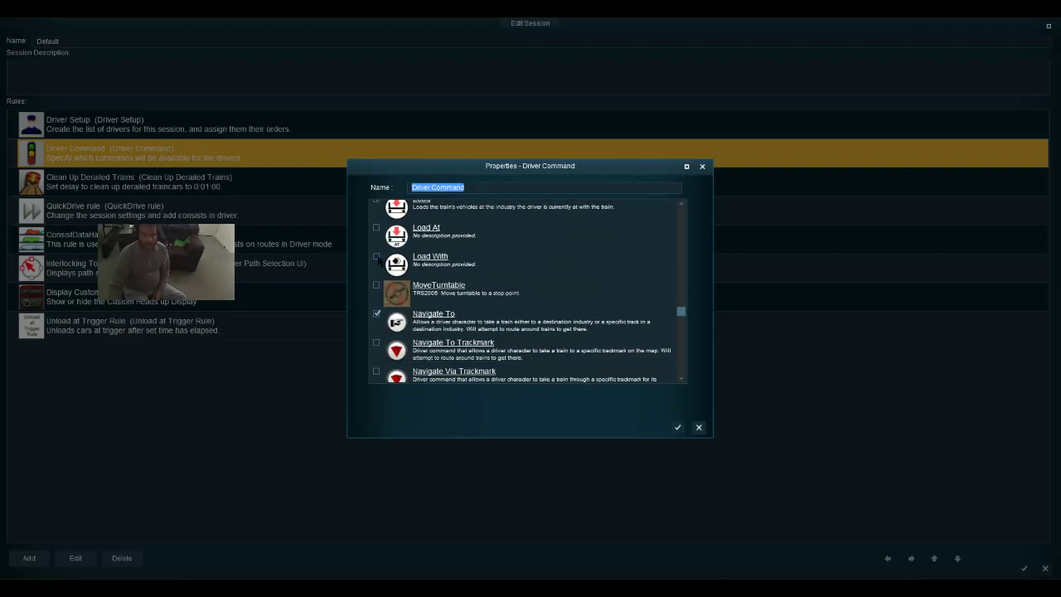
{"action": "left_click", "coordinate": [377, 257]}
{"action": "scroll", "coordinate": [685, 380], "scroll_direction": "down", "scroll_amount": 6}
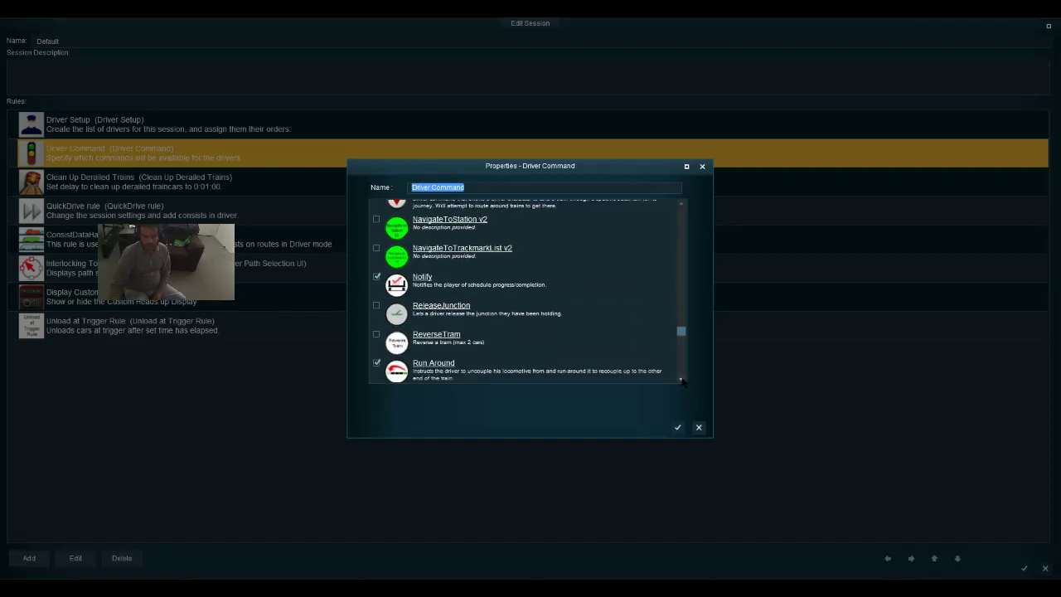
{"action": "scroll", "coordinate": [682, 380], "scroll_direction": "down", "scroll_amount": 2}
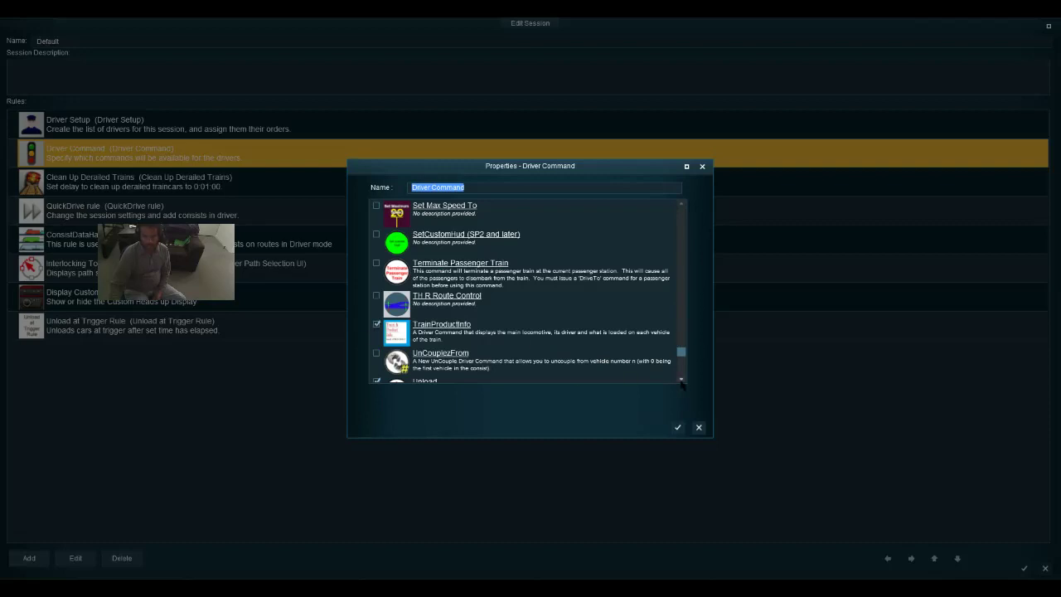
{"action": "scroll", "coordinate": [681, 381], "scroll_direction": "down", "scroll_amount": 3}
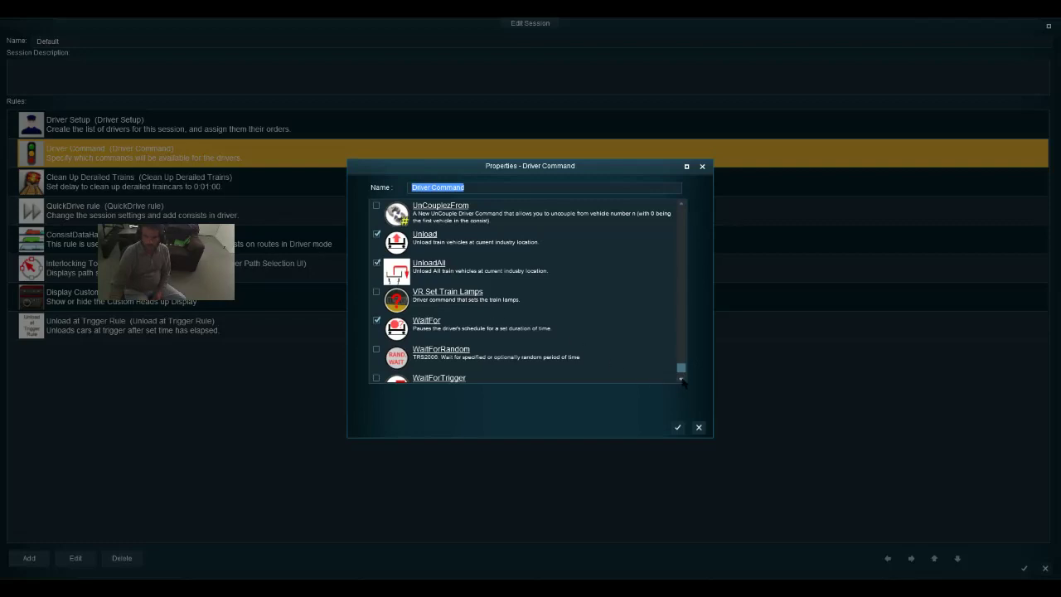
{"action": "scroll", "coordinate": [683, 381], "scroll_direction": "down", "scroll_amount": 2}
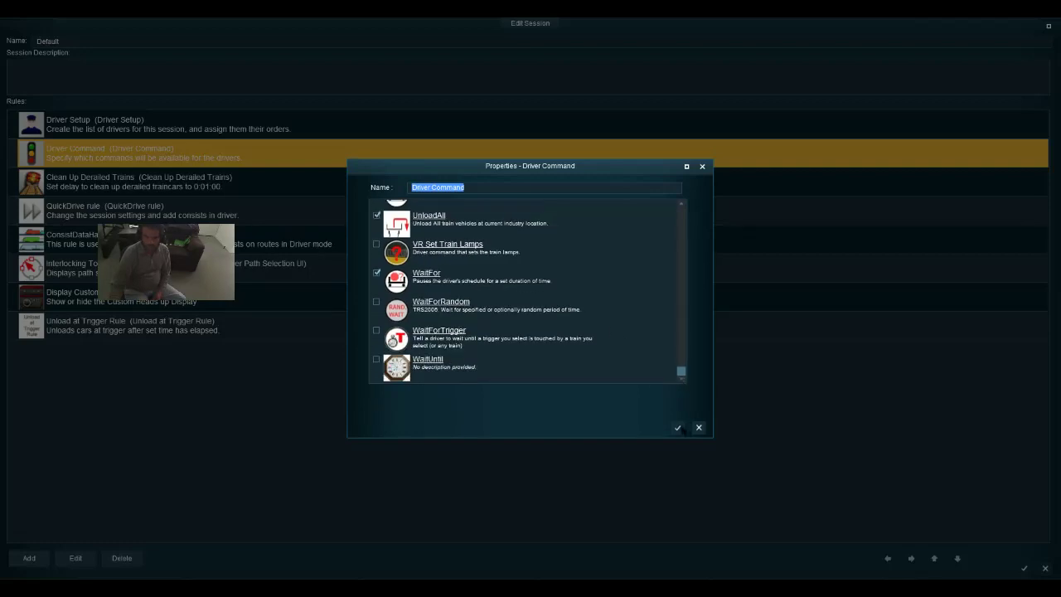
{"action": "left_click", "coordinate": [678, 428]}
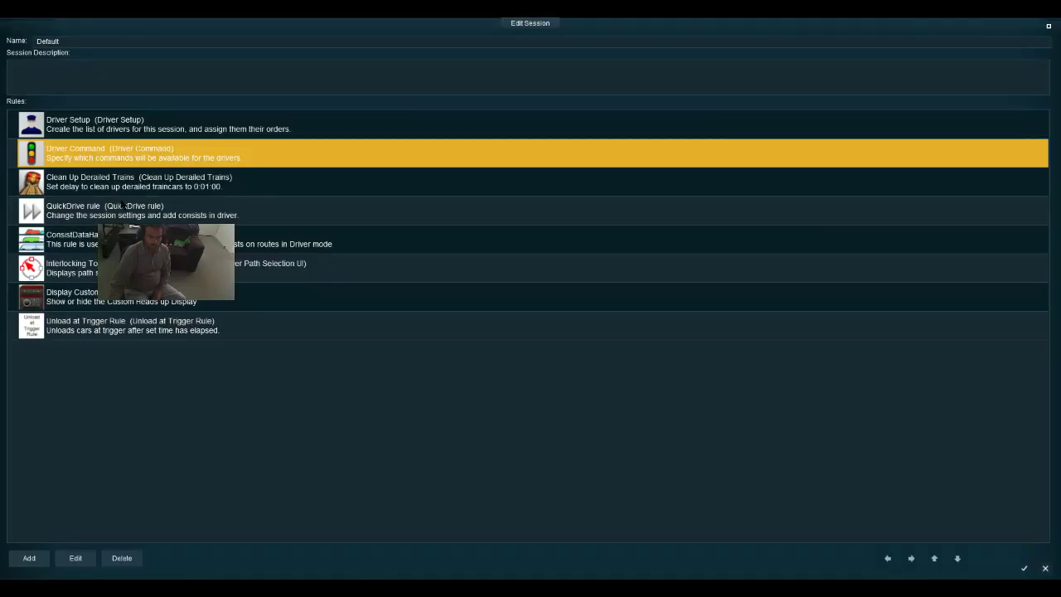
Edit the QuickDrive rule, set the startup hour to 06 and the default derailment realism level to Realistic, and accept its properties
{"action": "left_click", "coordinate": [125, 207]}
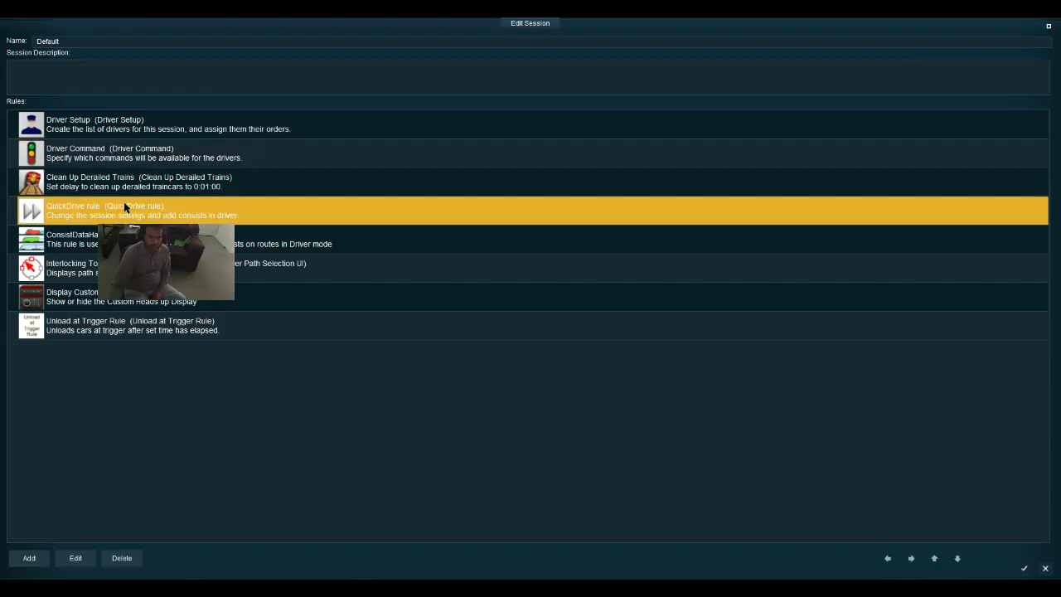
{"action": "left_click", "coordinate": [76, 558]}
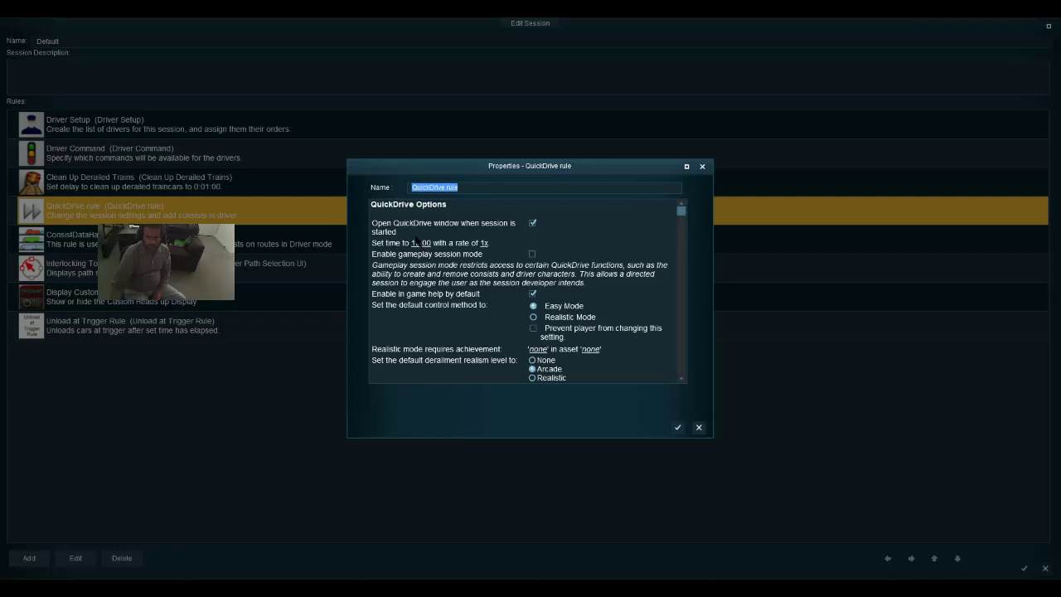
{"action": "left_click", "coordinate": [415, 242]}
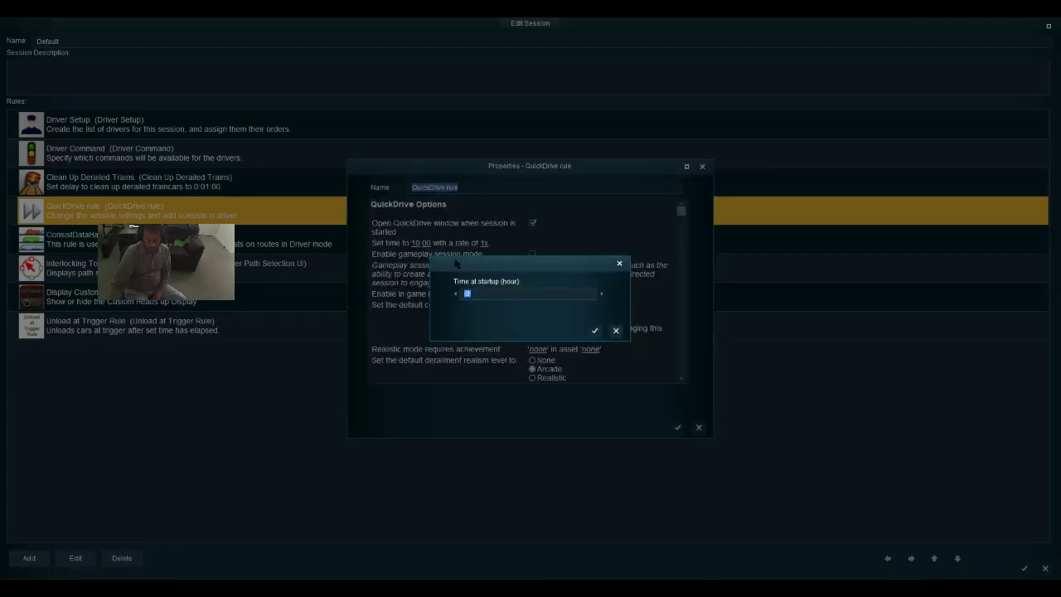
{"action": "type", "text": "0"}
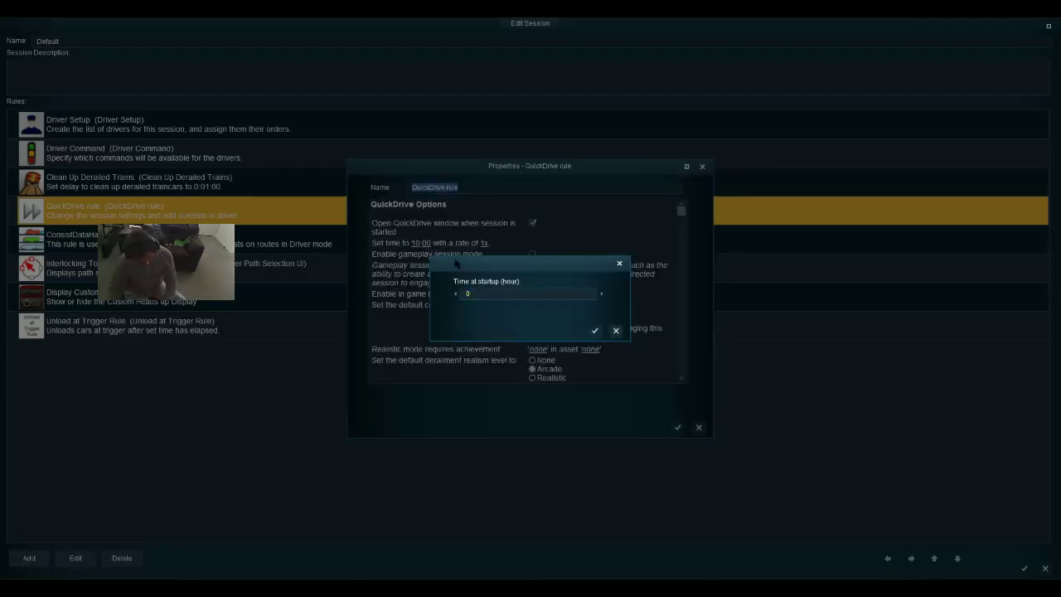
{"action": "type", "text": "6"}
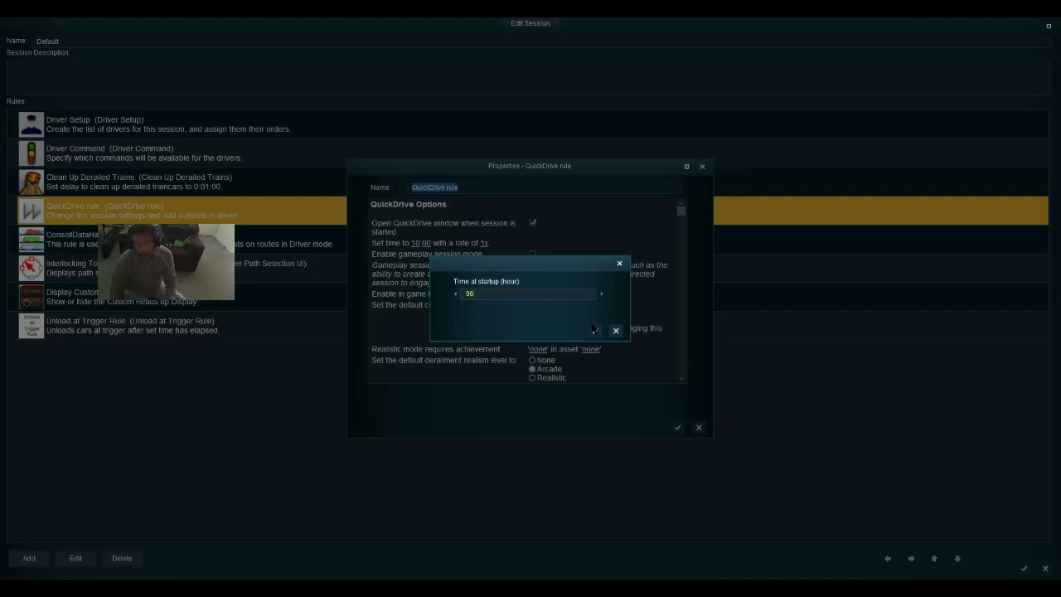
{"action": "left_click", "coordinate": [594, 331]}
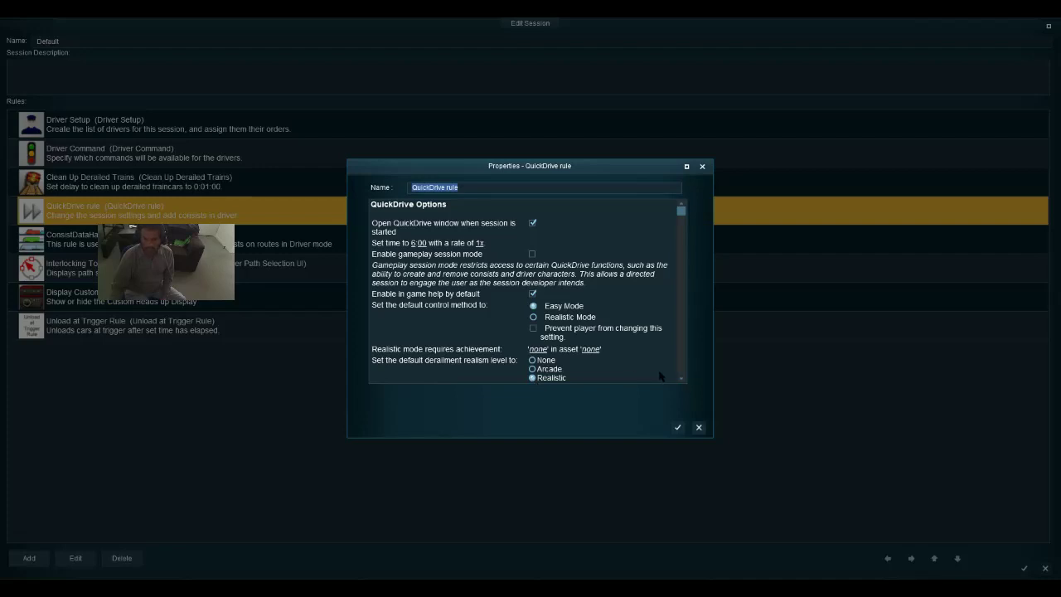
{"action": "left_click", "coordinate": [677, 428]}
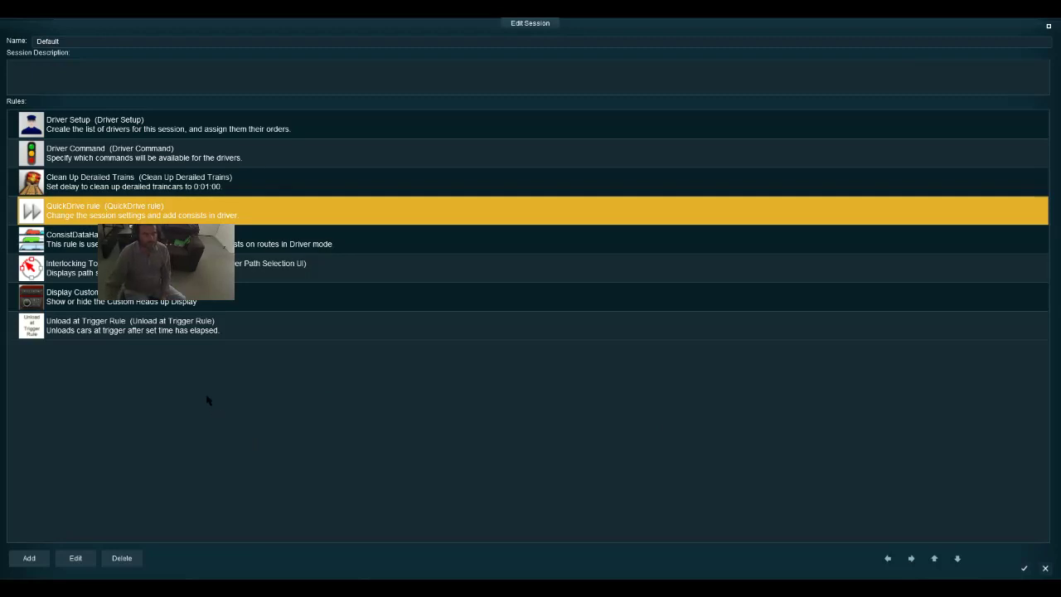
Rename the session from its default name to "One grid"
{"action": "left_click", "coordinate": [91, 44]}
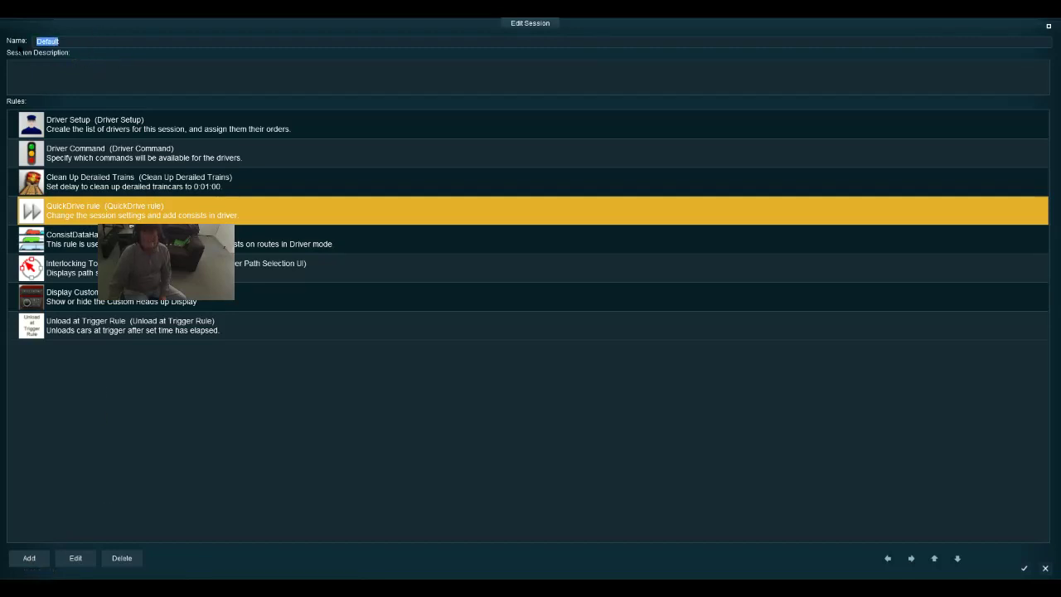
{"action": "key", "text": "Left"}
{"action": "type", "text": "O"}
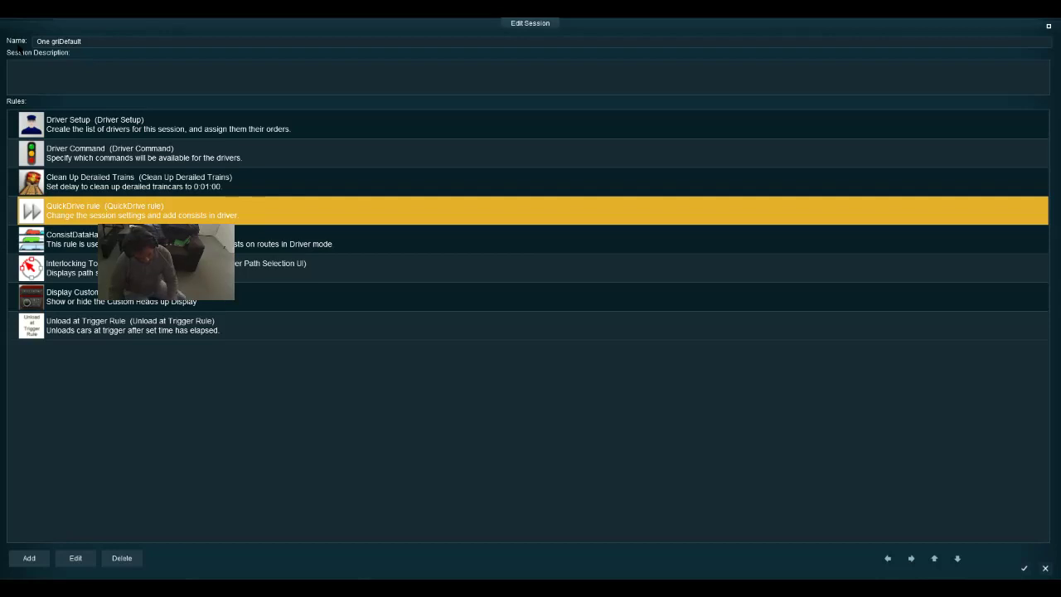
{"action": "left_click", "coordinate": [99, 40]}
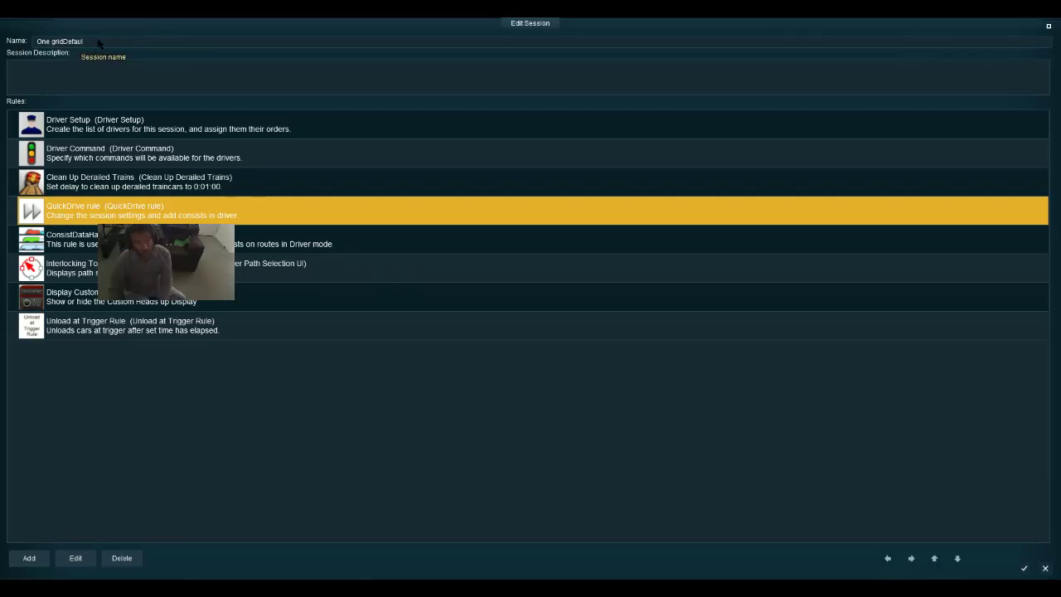
{"action": "key", "text": "BackSpace"}
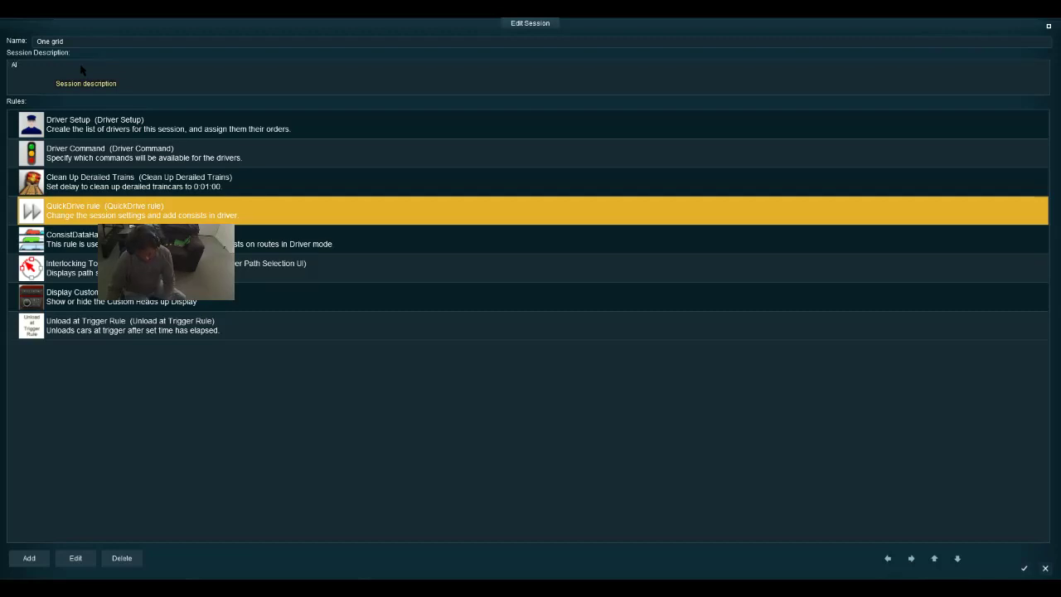
Enter "Alpa test01" as the session description and accept the session edits
{"action": "type", "text": "pa test"}
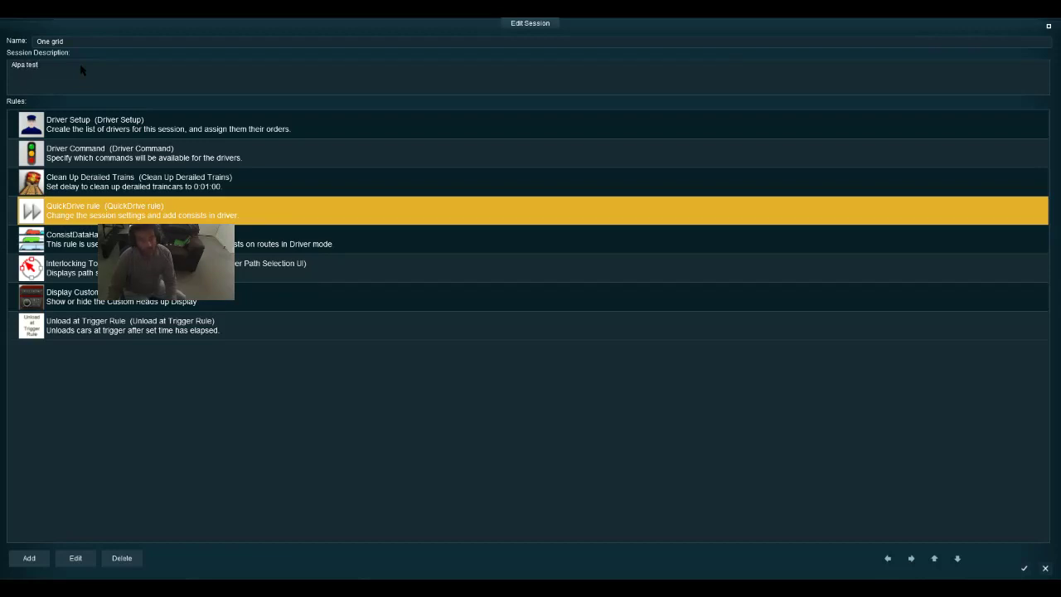
{"action": "type", "text": "01"}
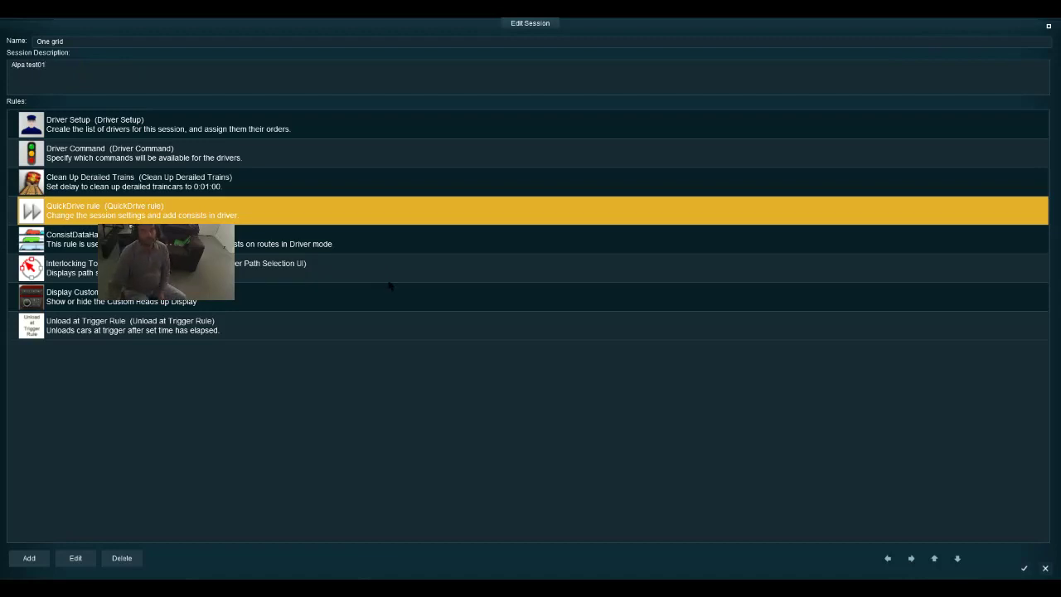
{"action": "left_click", "coordinate": [1025, 569]}
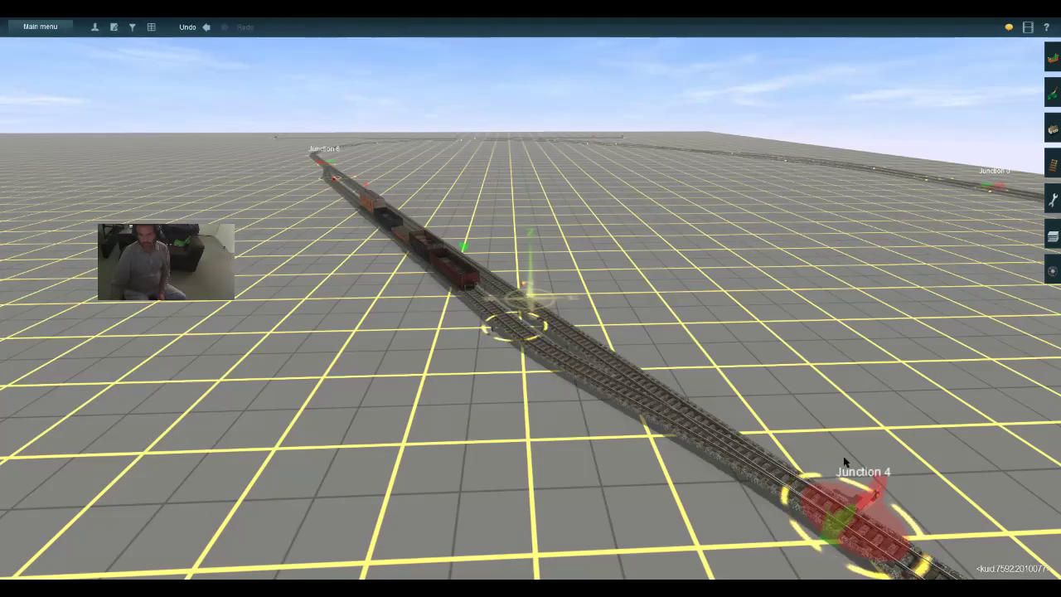
Go to the tracks around the Run around marker near Junction 20 and choose the Trigger trackmark
{"action": "key", "text": "Right"}
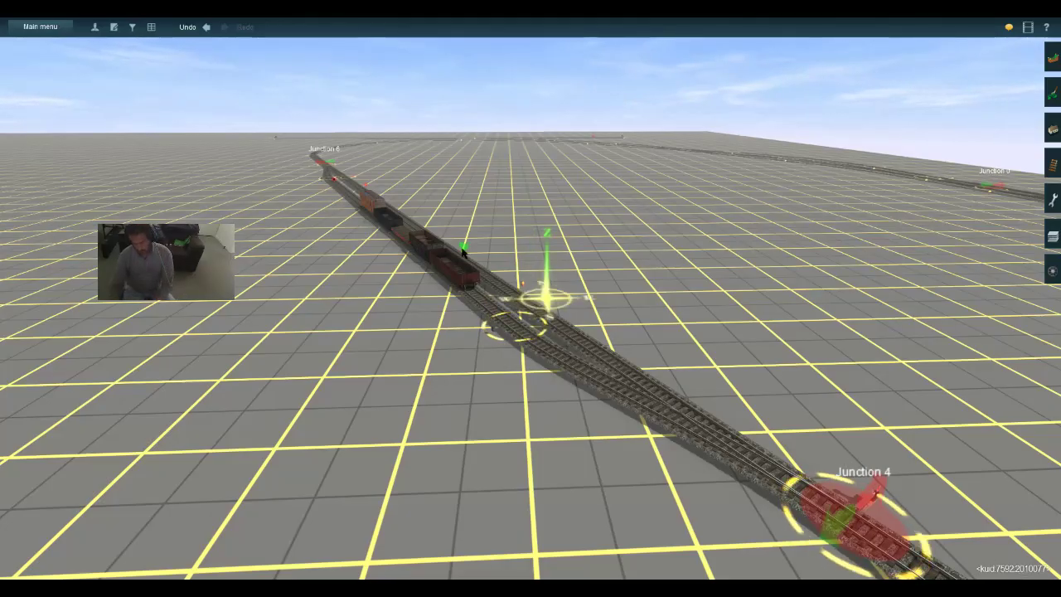
{"action": "key", "text": "Right"}
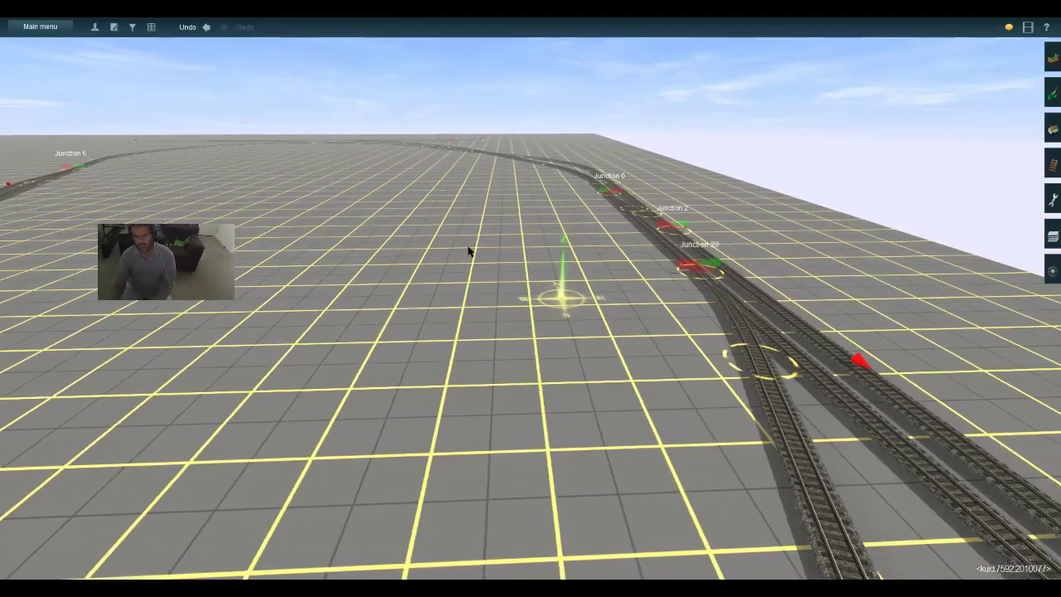
{"action": "key", "text": "Right"}
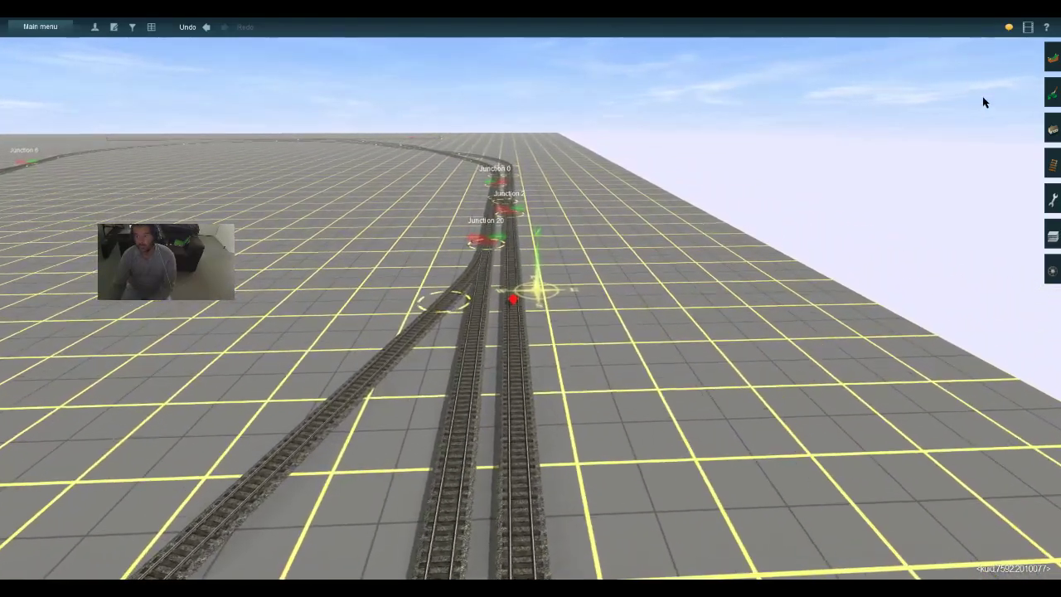
{"action": "left_click", "coordinate": [1051, 168]}
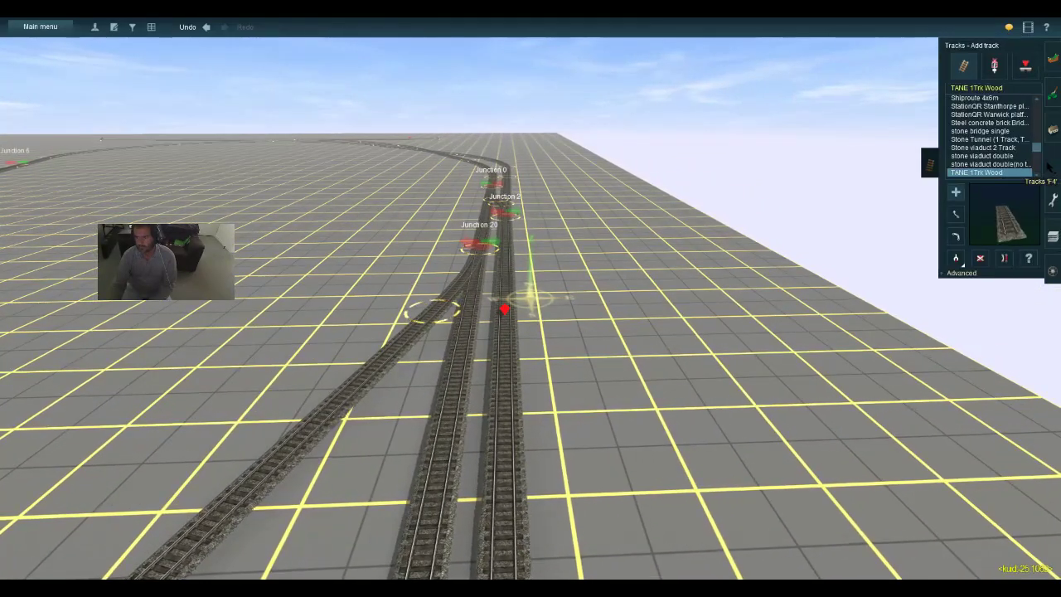
{"action": "left_click", "coordinate": [1023, 66]}
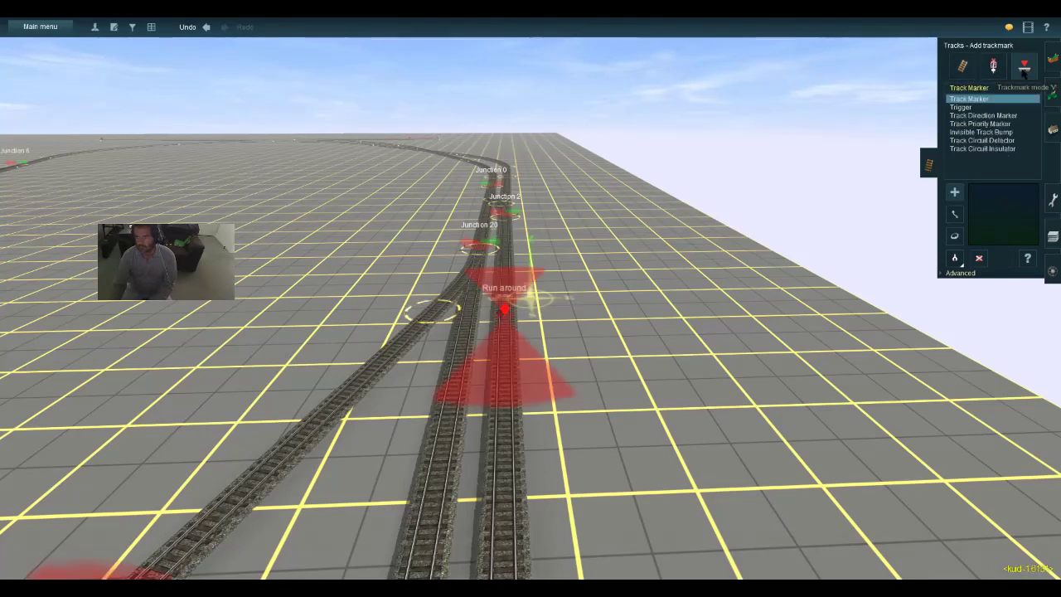
{"action": "left_click", "coordinate": [976, 108]}
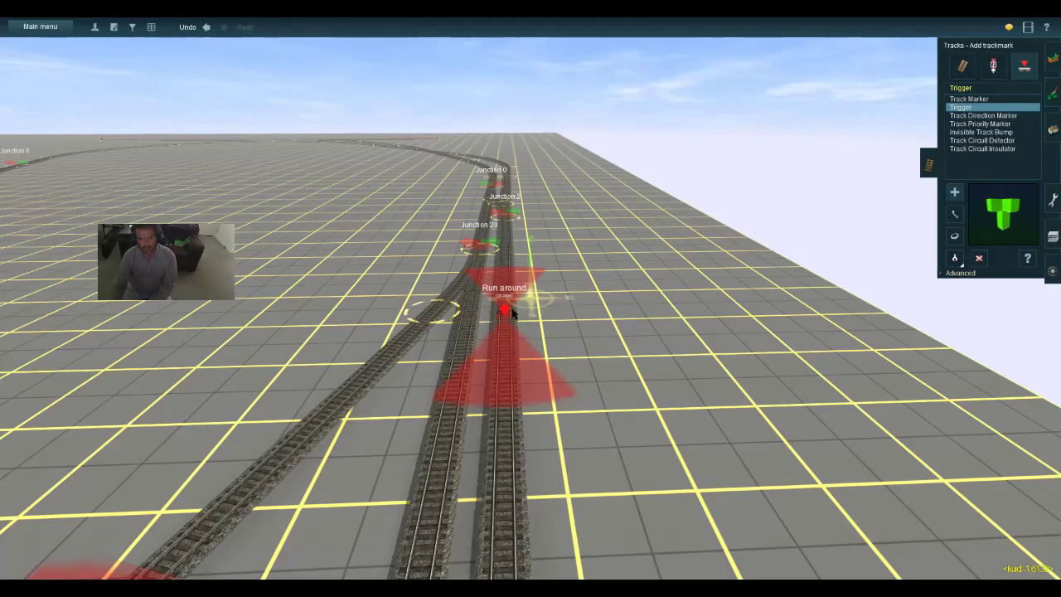
Open the trigger's properties, rename it "Industry :A", and accept the name even though it duplicates an existing one
{"action": "left_click", "coordinate": [411, 142]}
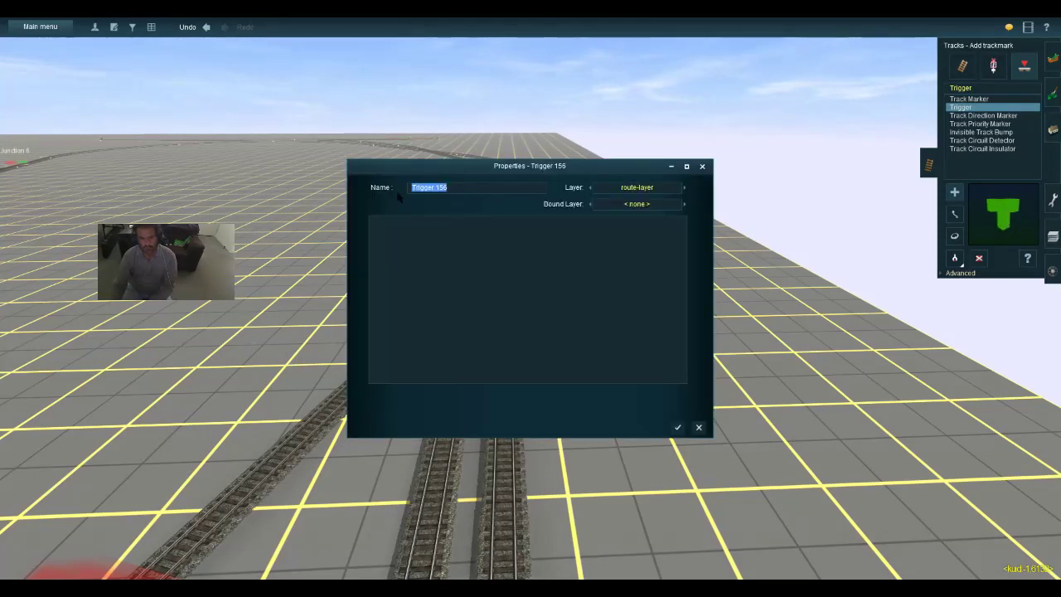
{"action": "key", "text": "End"}
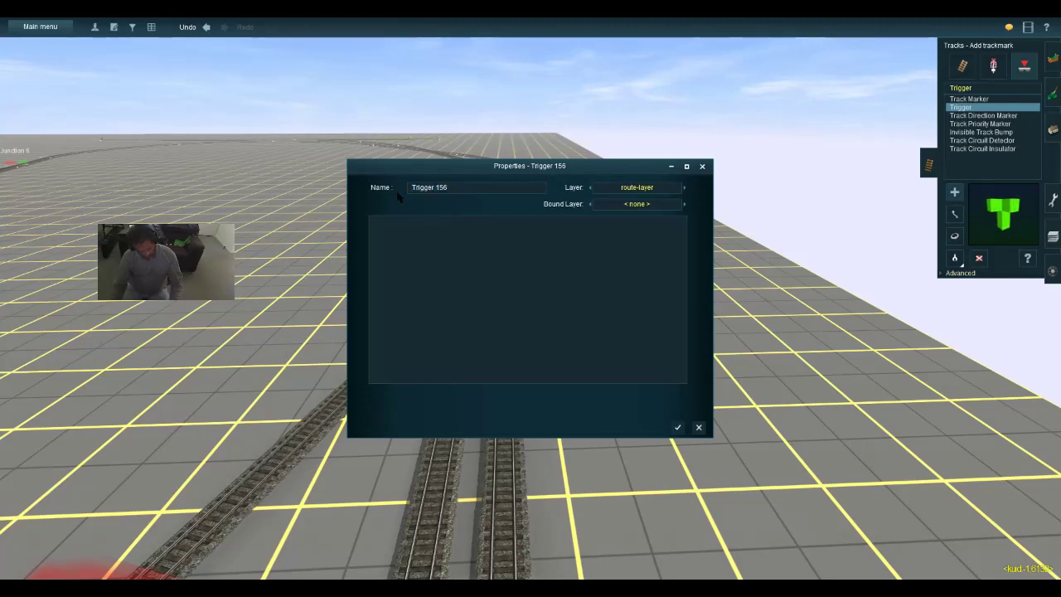
{"action": "type", "text": "Ind"}
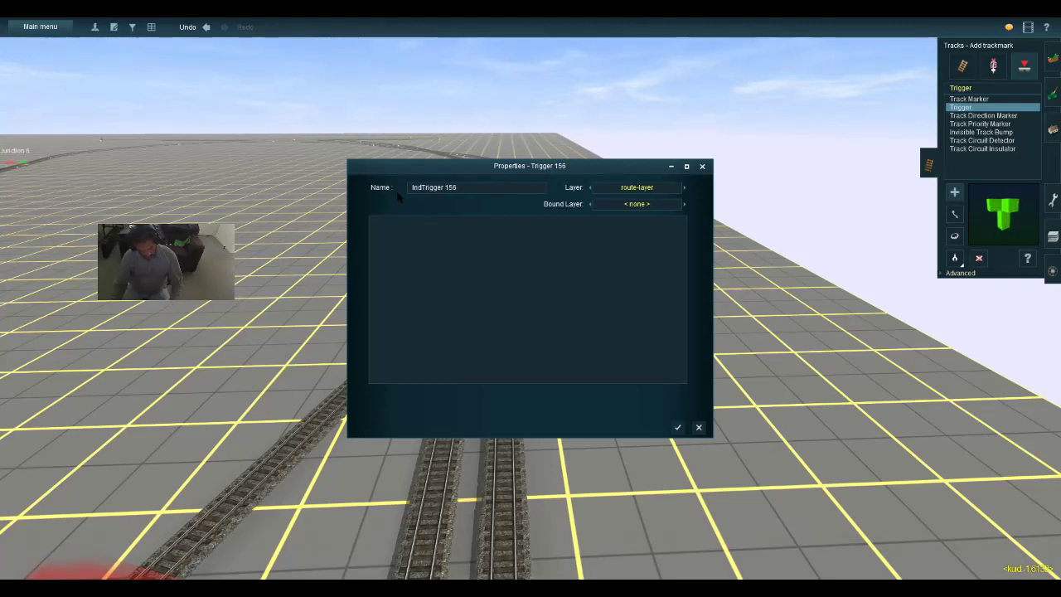
{"action": "type", "text": "u"}
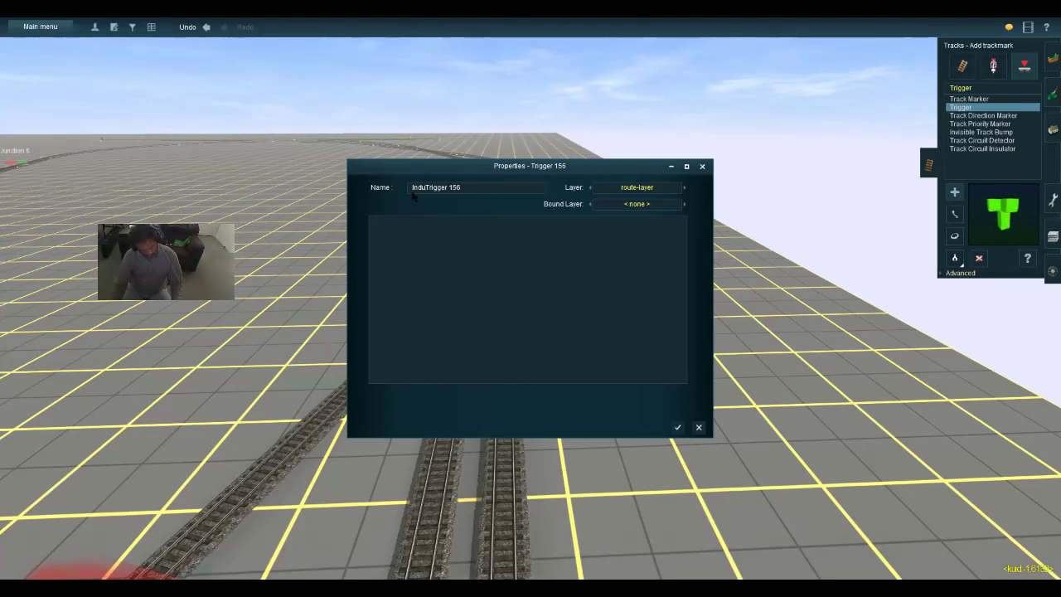
{"action": "type", "text": "st"}
{"action": "type", "text": "ry :"}
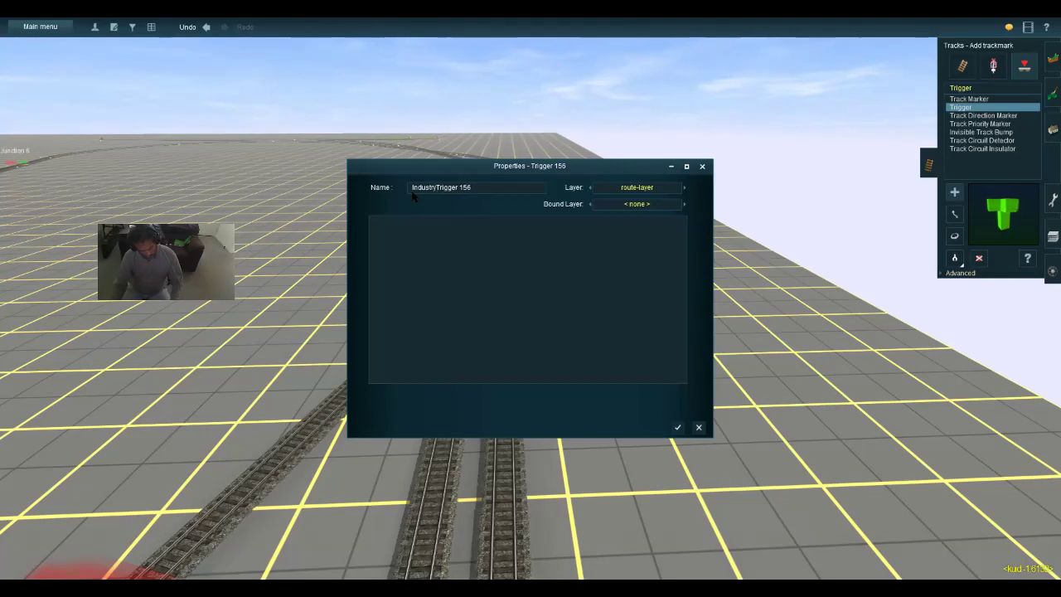
{"action": "type", "text": "A"}
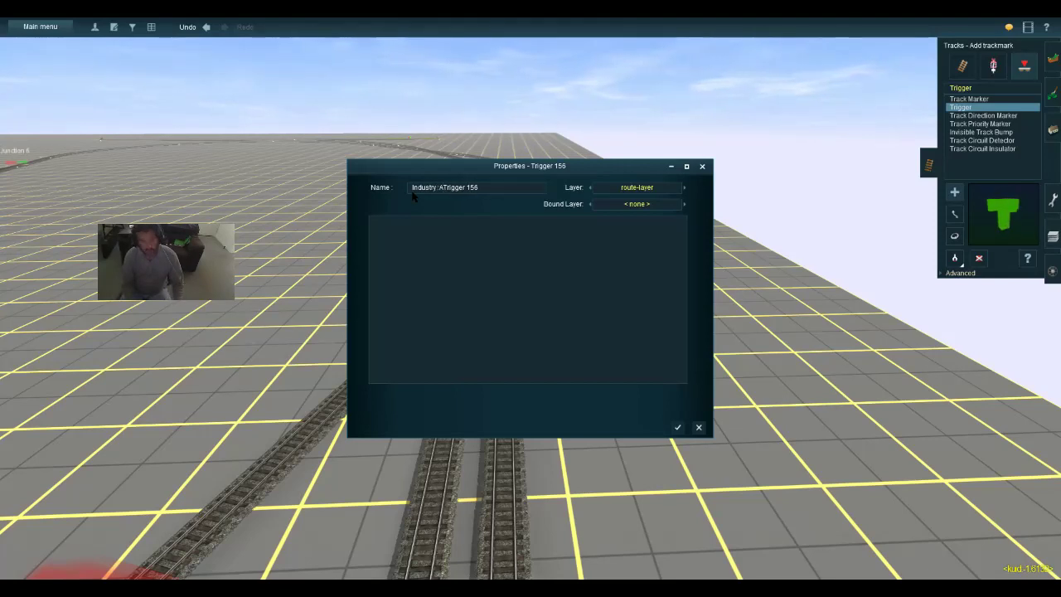
{"action": "left_click_drag", "start_coordinate": [489, 189], "coordinate": [440, 197]}
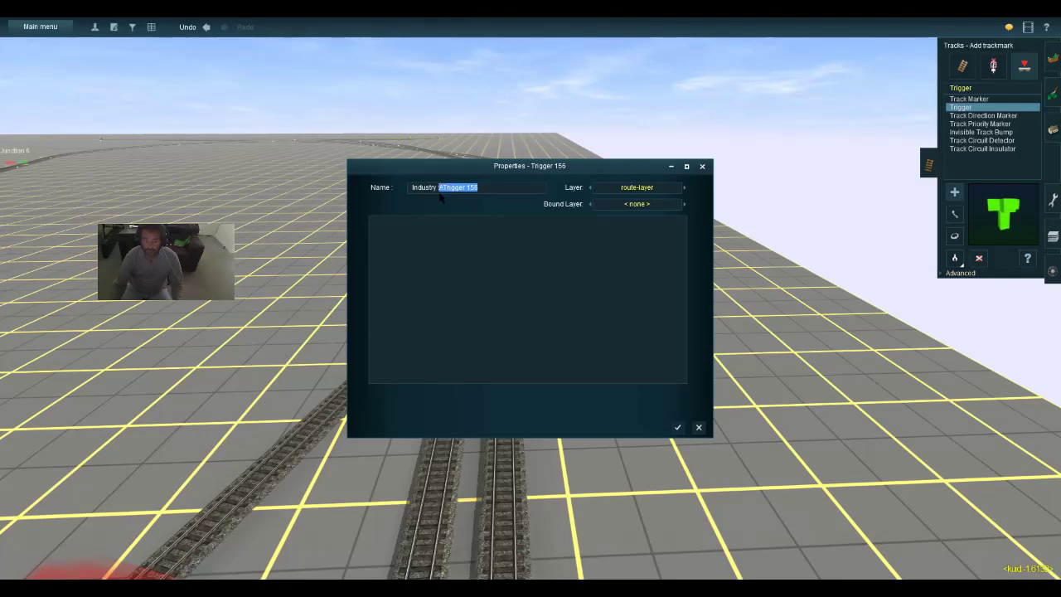
{"action": "key", "text": "BackSpace"}
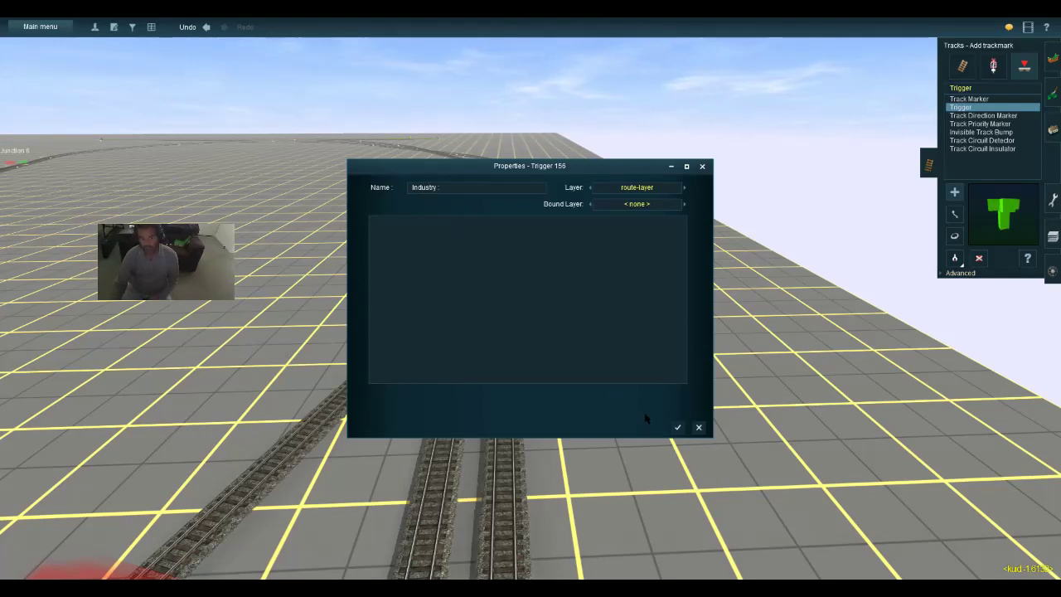
{"action": "type", "text": "A"}
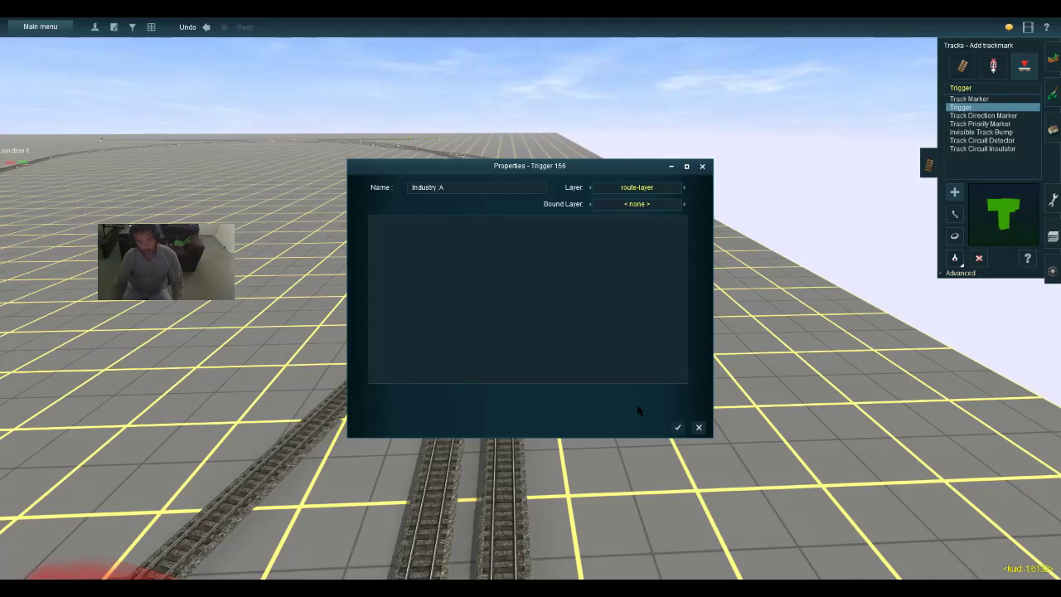
{"action": "left_click", "coordinate": [677, 427]}
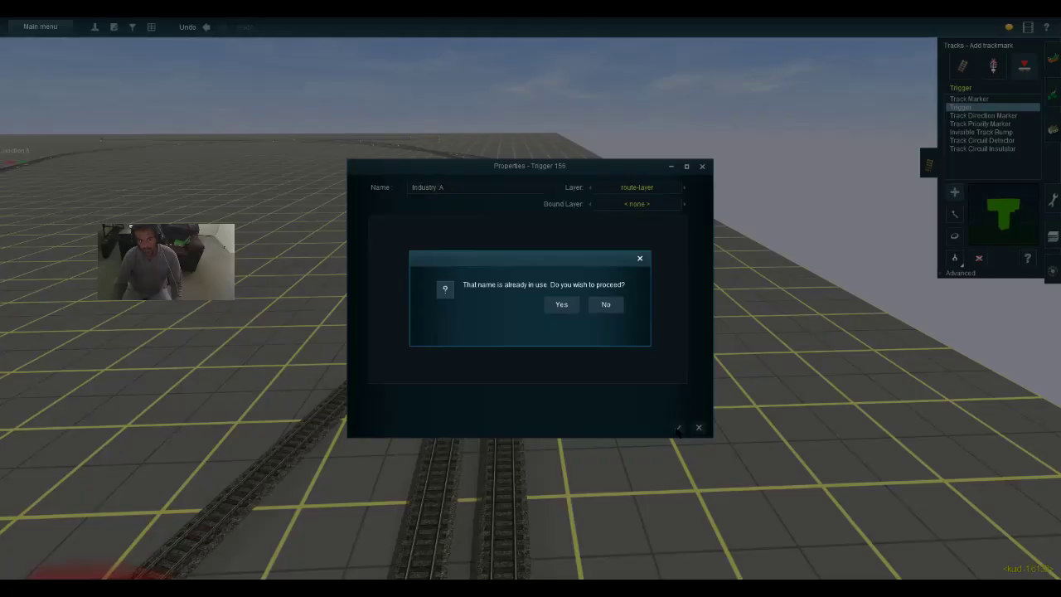
{"action": "left_click", "coordinate": [565, 308]}
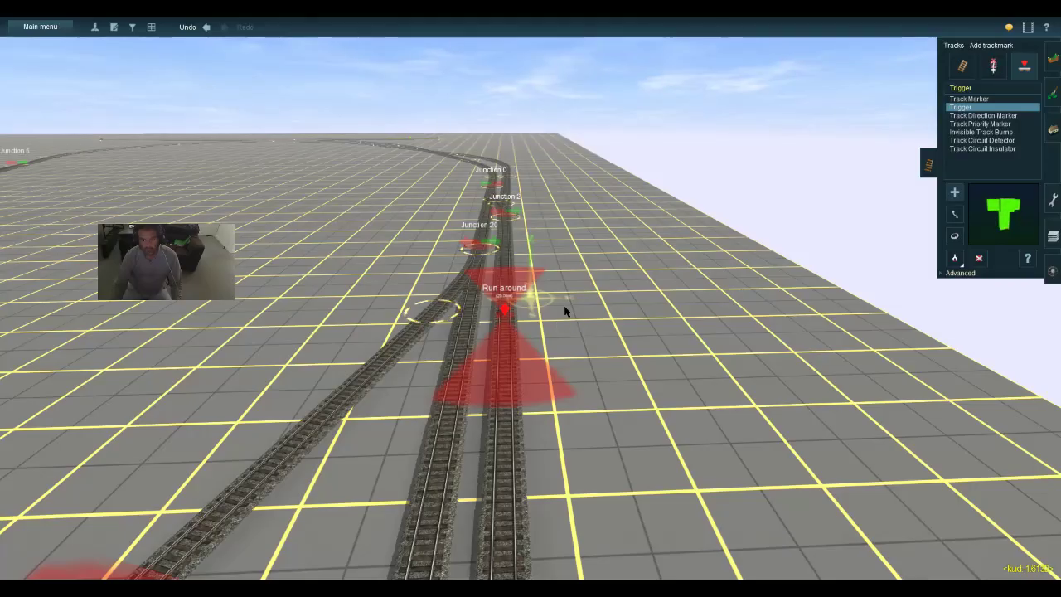
Place a Trigger trackmark on the siding beside the existing Industry:B marker near Junction 60 and open its properties
{"action": "key", "text": "Left"}
{"action": "key", "text": "Left"}
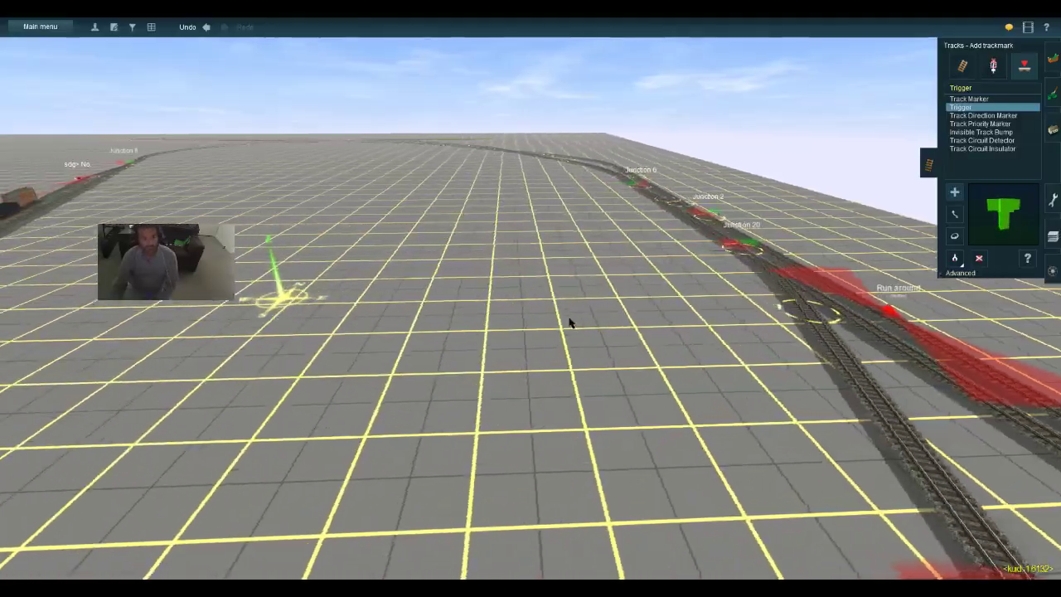
{"action": "key", "text": "Left"}
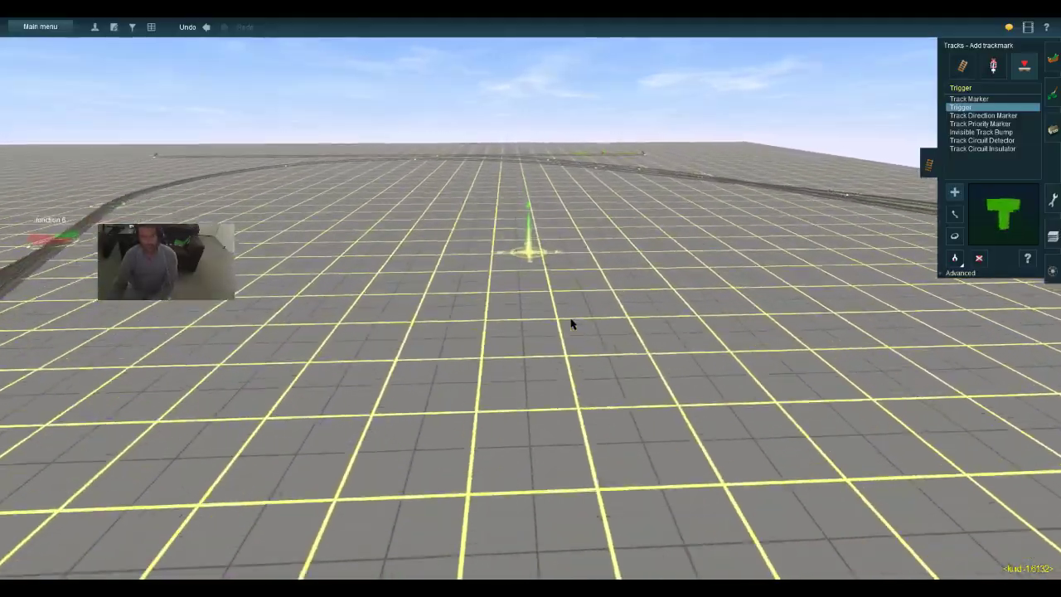
{"action": "key", "text": "Left"}
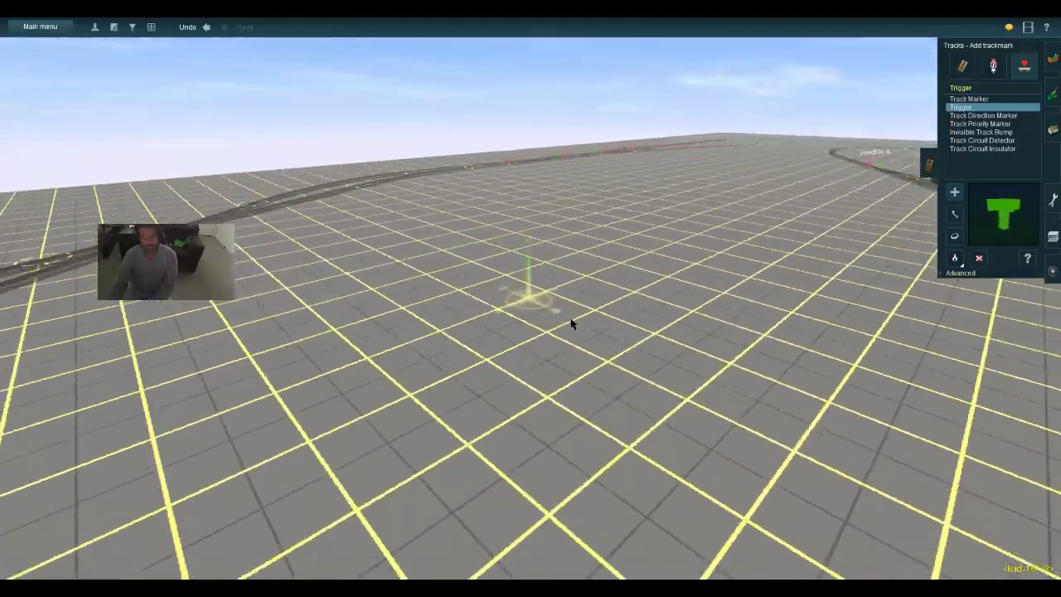
{"action": "key", "text": "d"}
{"action": "key", "text": "w"}
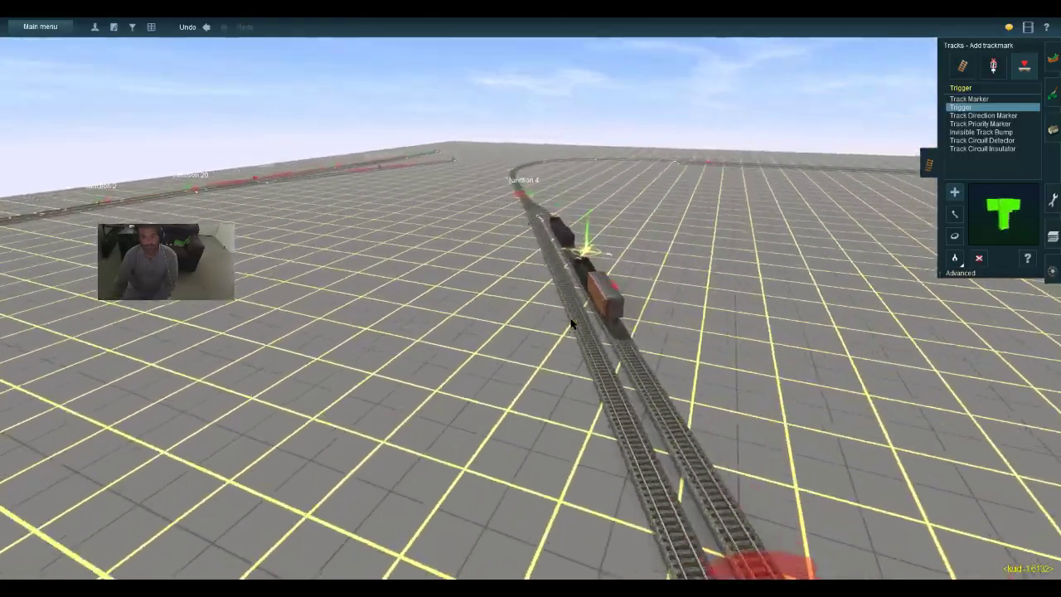
{"action": "key", "text": "a"}
{"action": "key", "text": "w"}
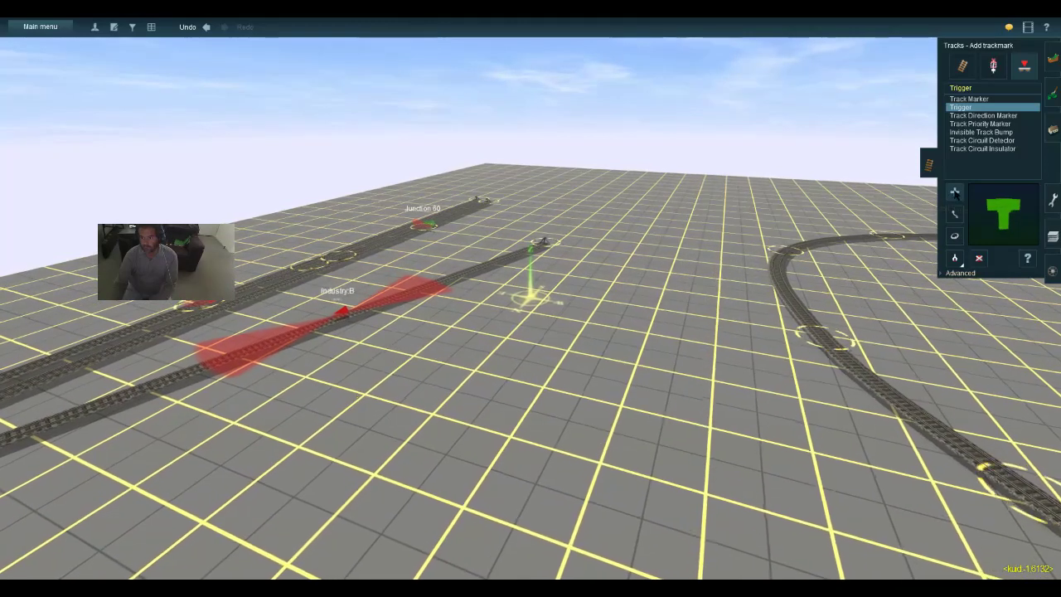
{"action": "left_click", "coordinate": [368, 308]}
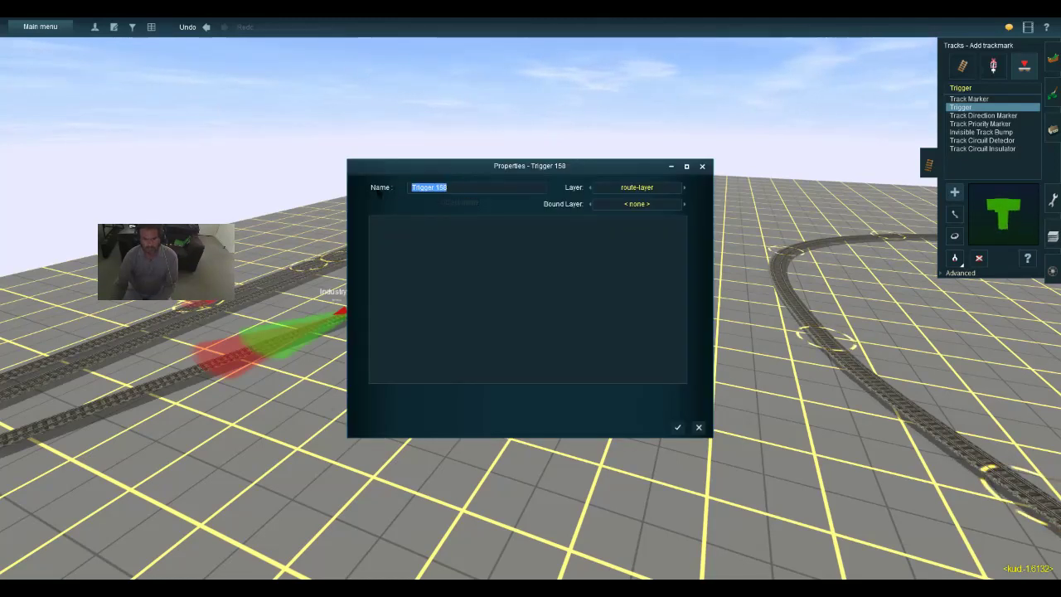
Name the new trigger "Industry :B" and accept its properties
{"action": "key", "text": "BackSpace"}
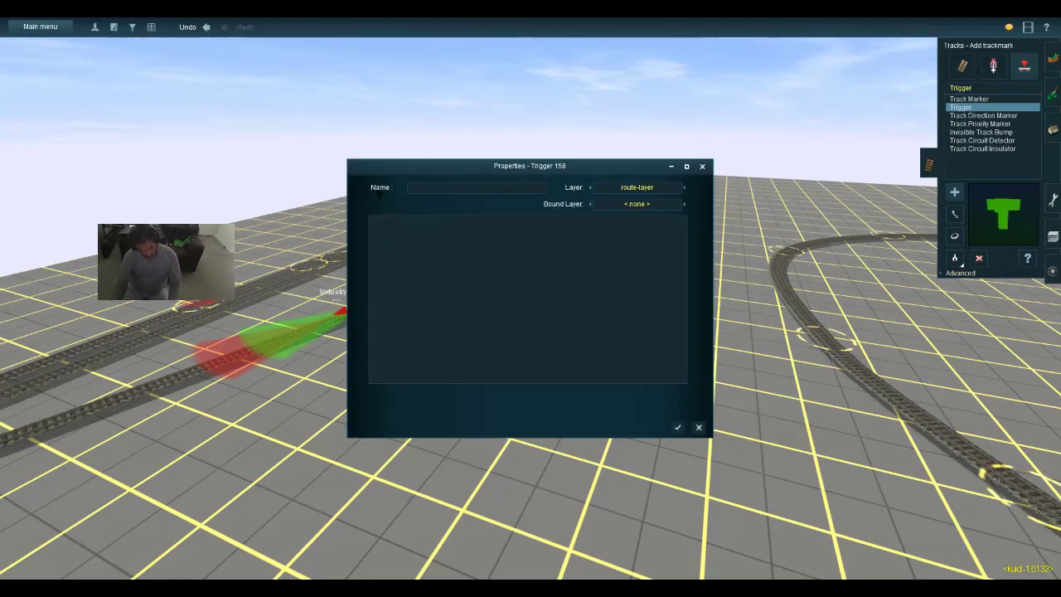
{"action": "type", "text": "Ind"}
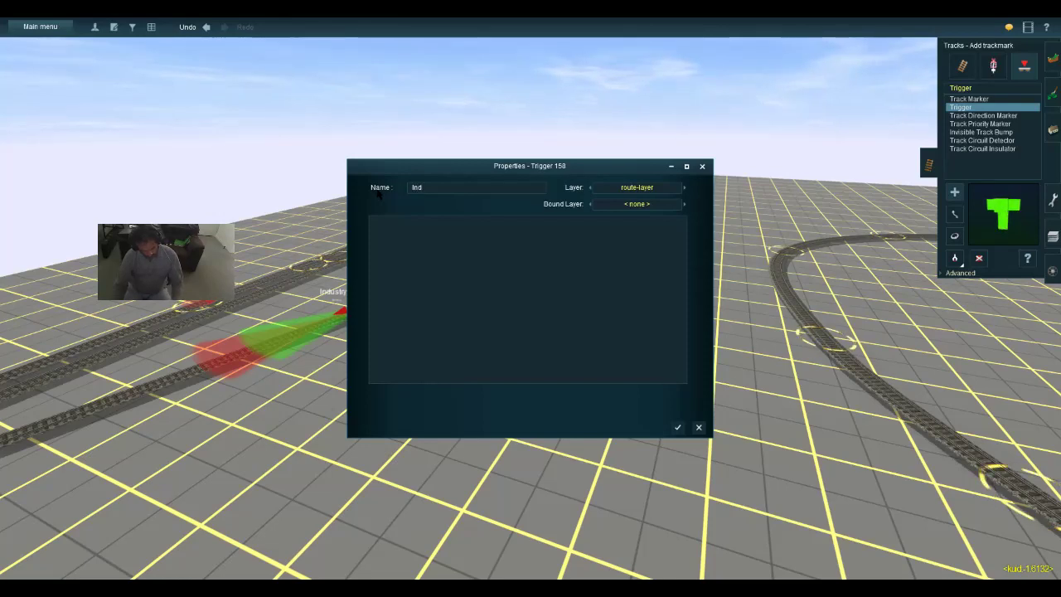
{"action": "type", "text": "ust"}
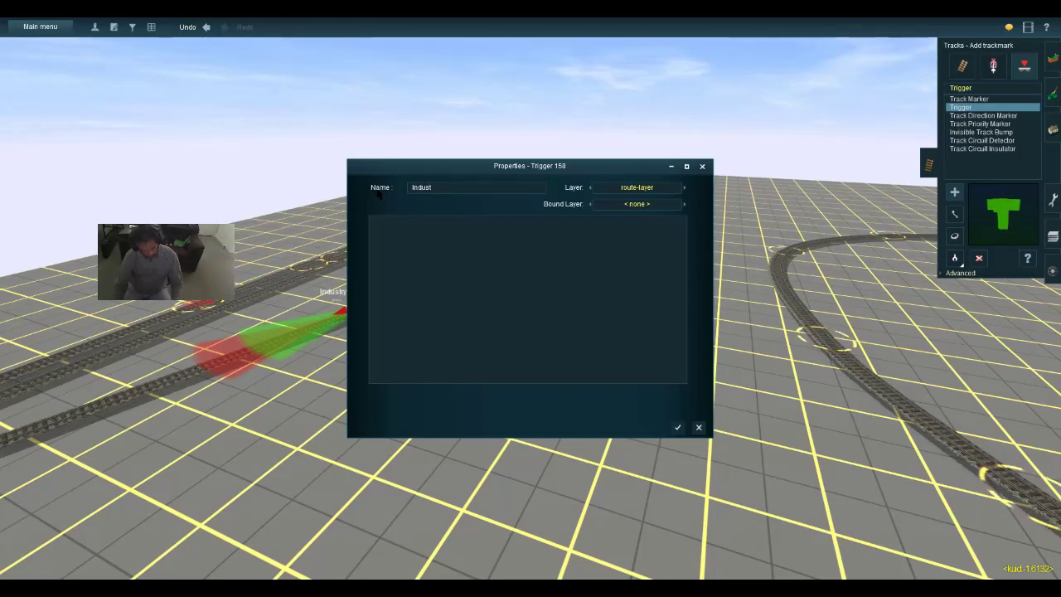
{"action": "type", "text": "ry "}
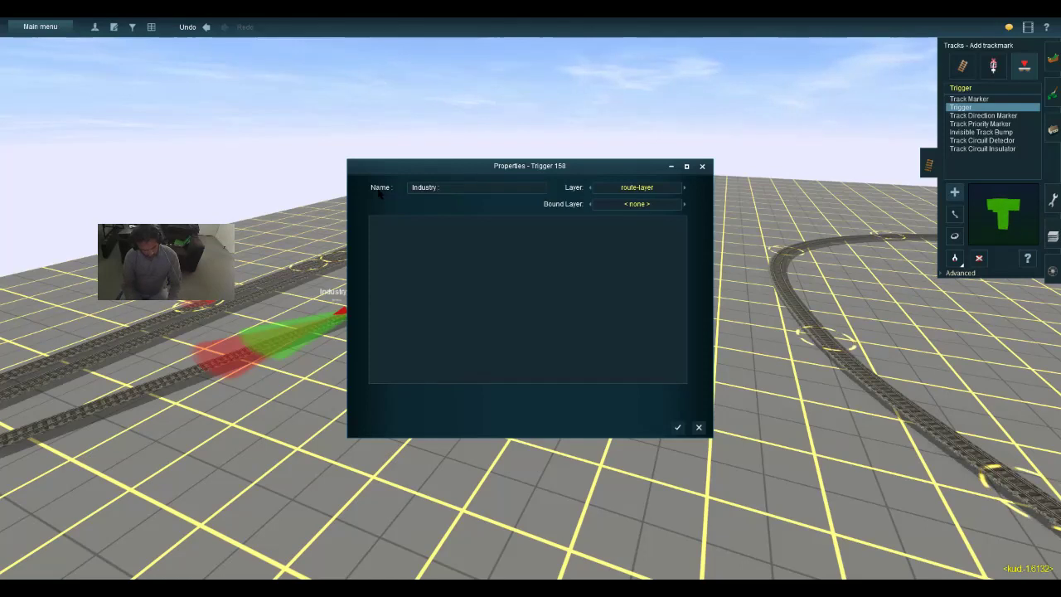
{"action": "type", "text": "3"}
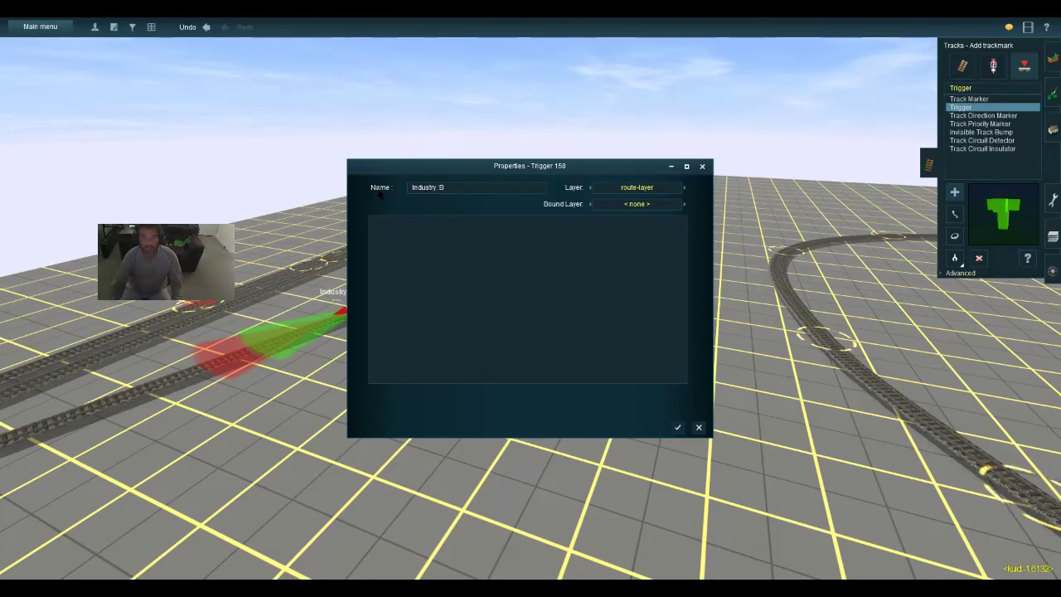
{"action": "left_click", "coordinate": [677, 428]}
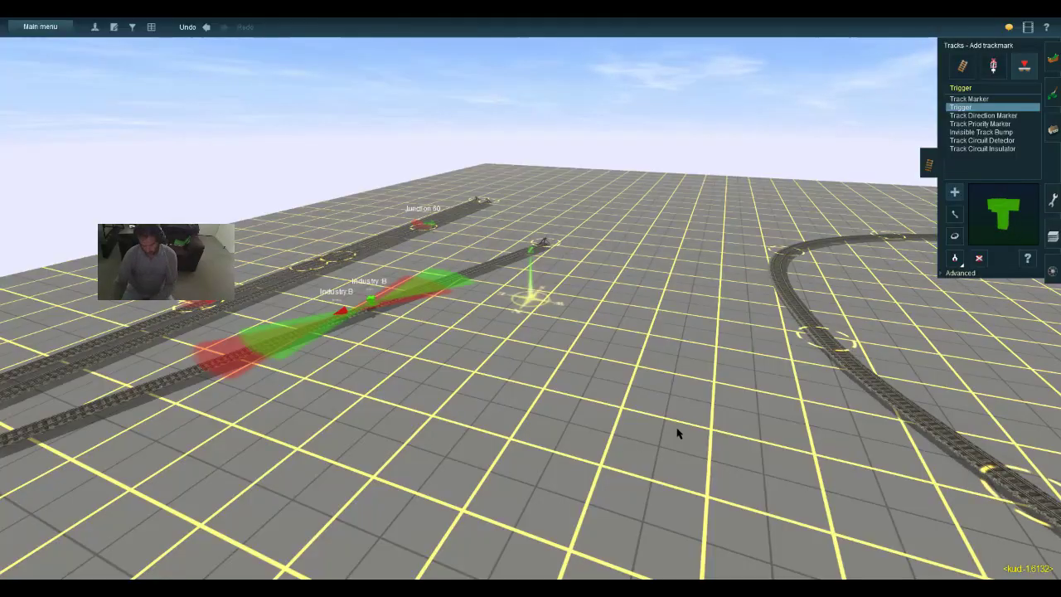
Place a Trigger trackmark beside the existing Industry:C marker behind the teal and red boxcars and open its properties
{"action": "key", "text": "Up"}
{"action": "key", "text": "Right"}
{"action": "key", "text": "Up"}
{"action": "key", "text": "Left"}
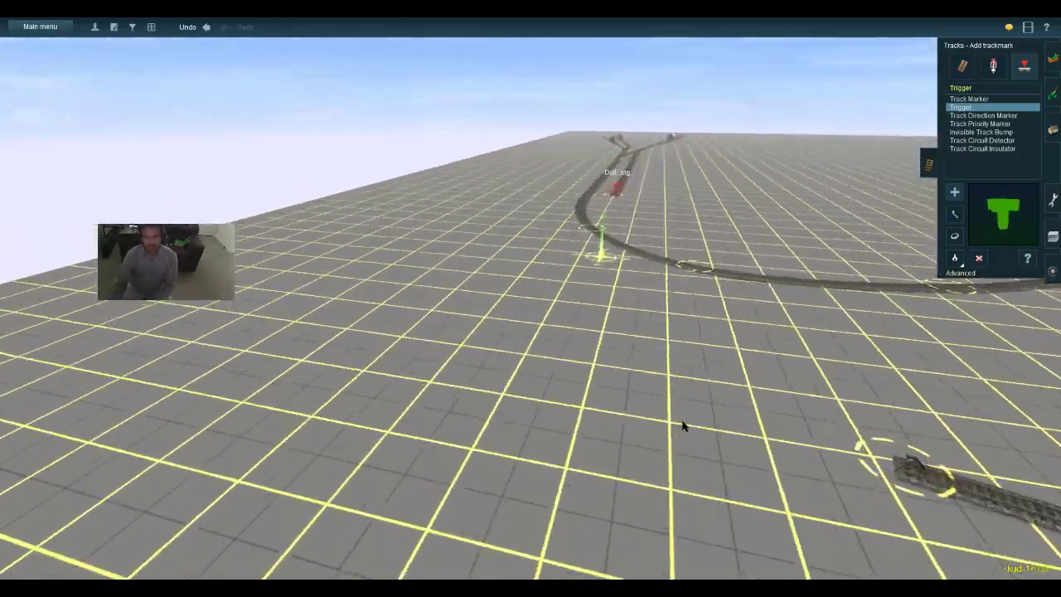
{"action": "key", "text": "Up"}
{"action": "key", "text": "Right"}
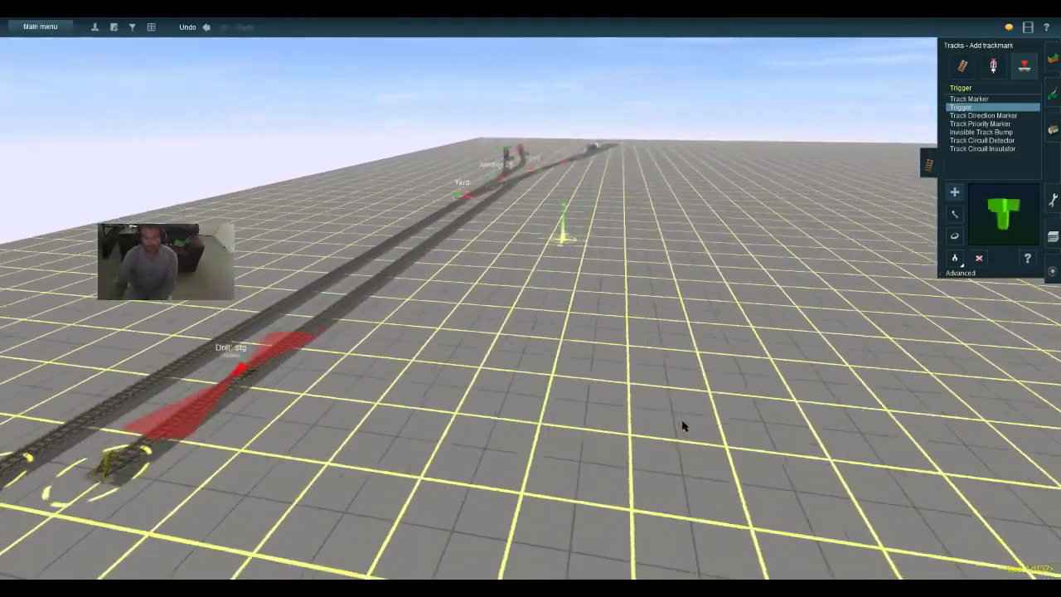
{"action": "key", "text": "Right"}
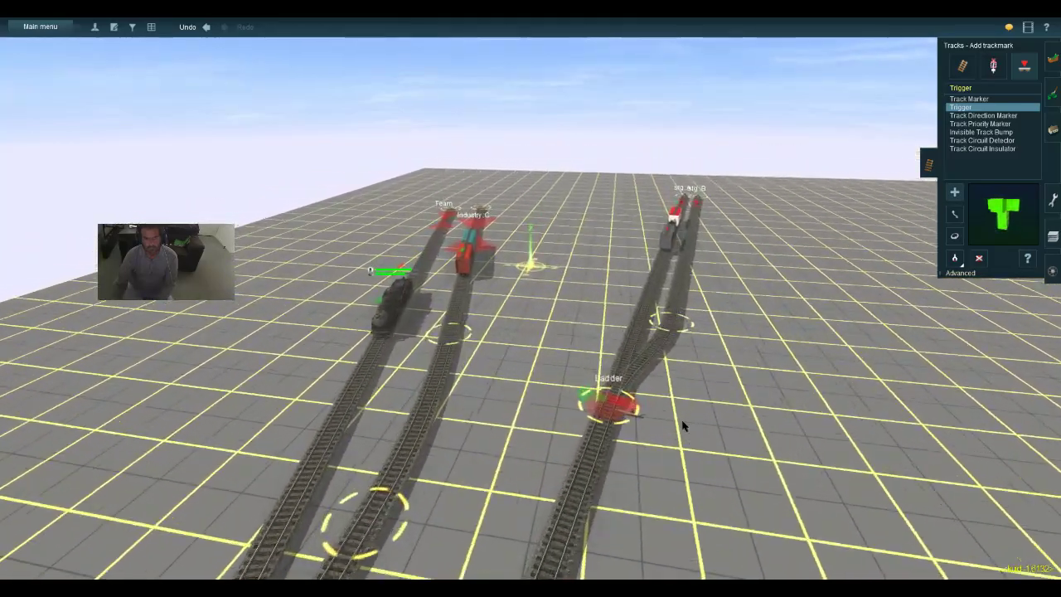
{"action": "key", "text": "Up"}
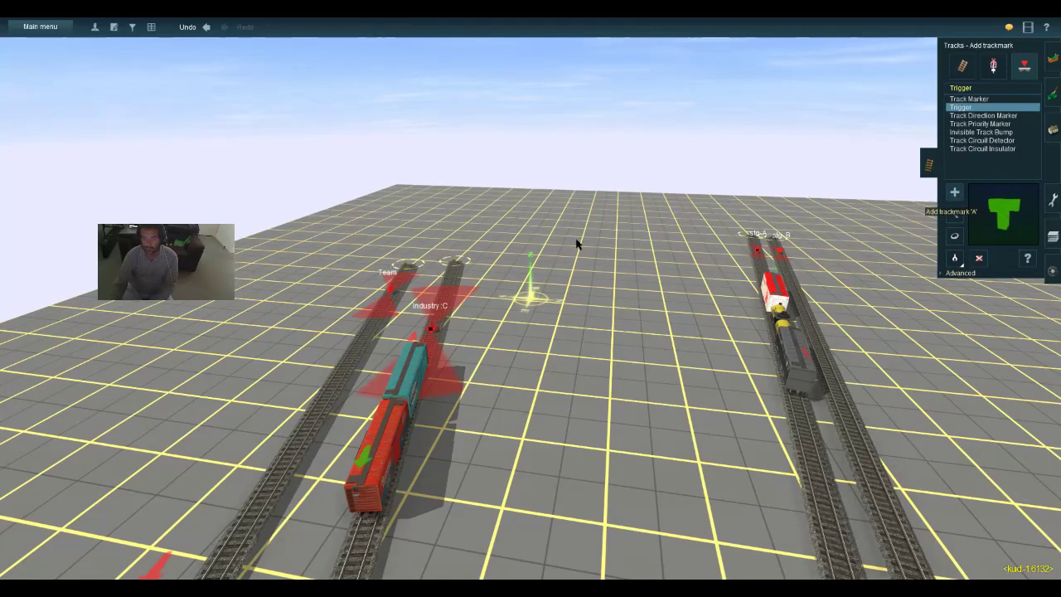
{"action": "left_click", "coordinate": [445, 330]}
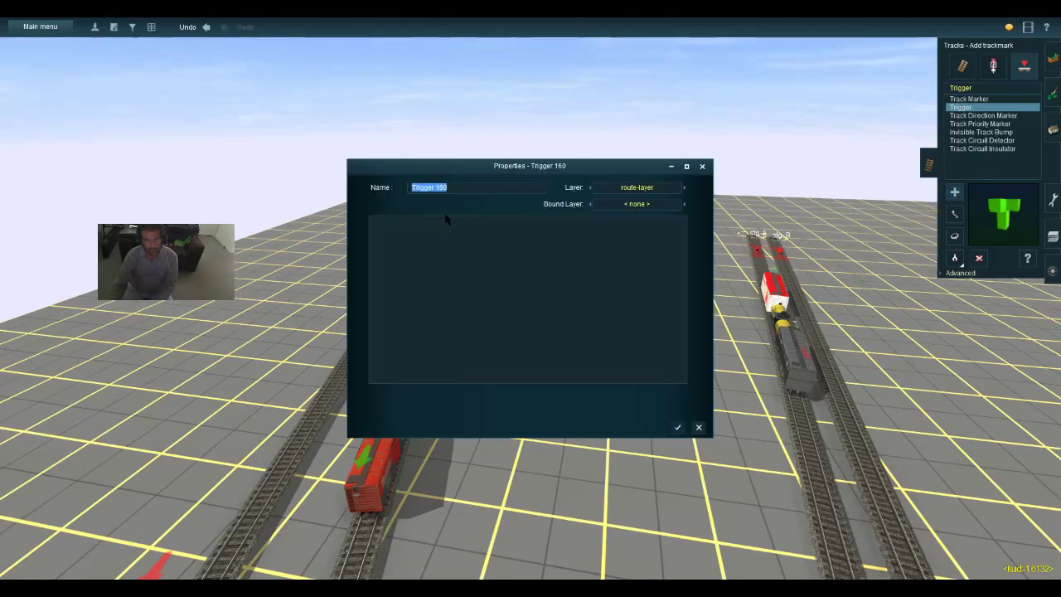
Name the new trigger "Industry:C" and accept its properties
{"action": "left_click_drag", "start_coordinate": [475, 188], "coordinate": [377, 203]}
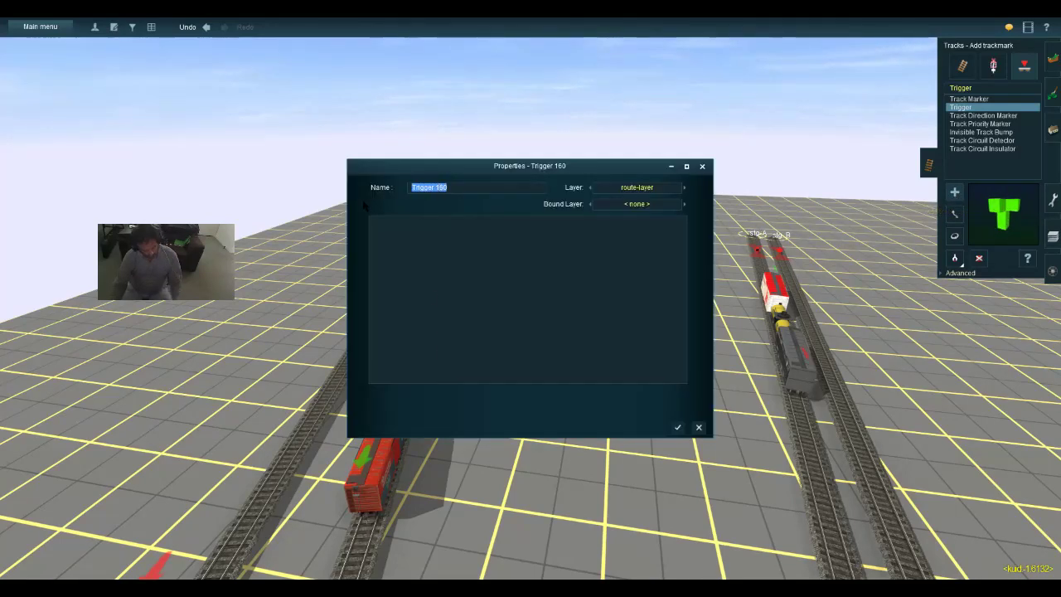
{"action": "type", "text": "In"}
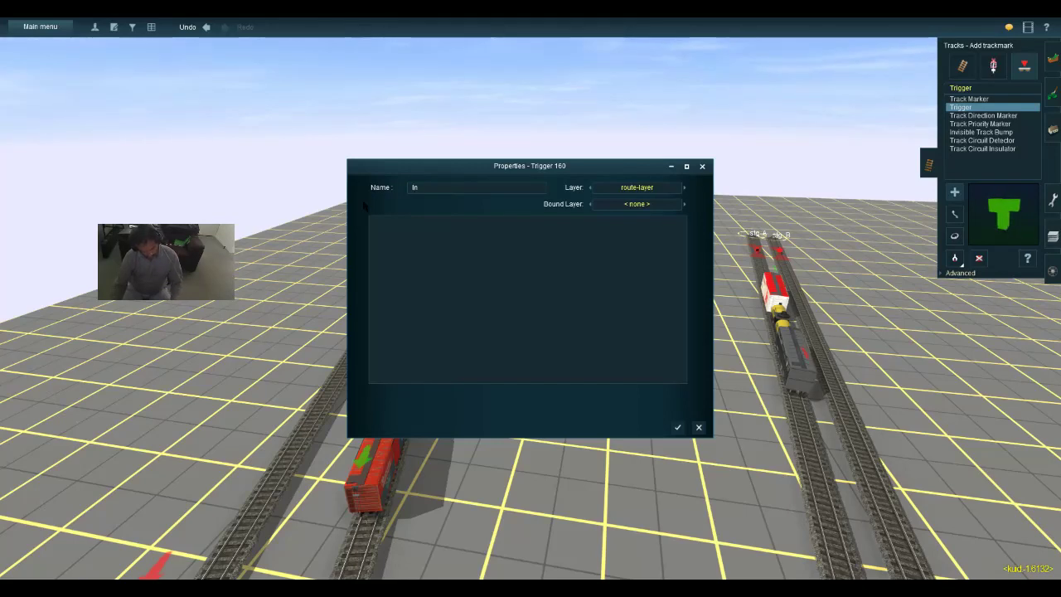
{"action": "type", "text": "dustry"}
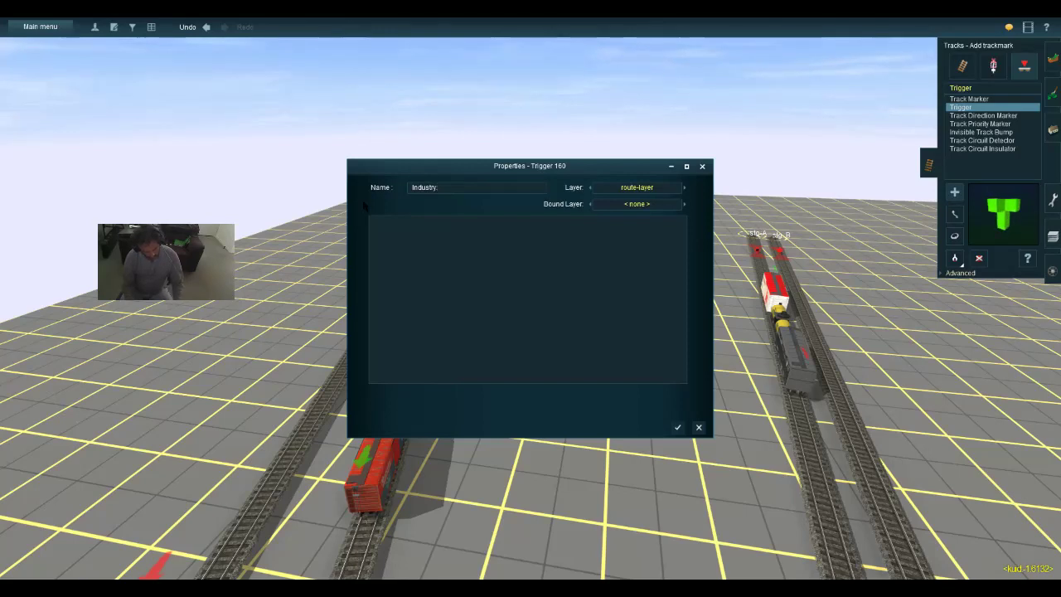
{"action": "type", "text": ":C"}
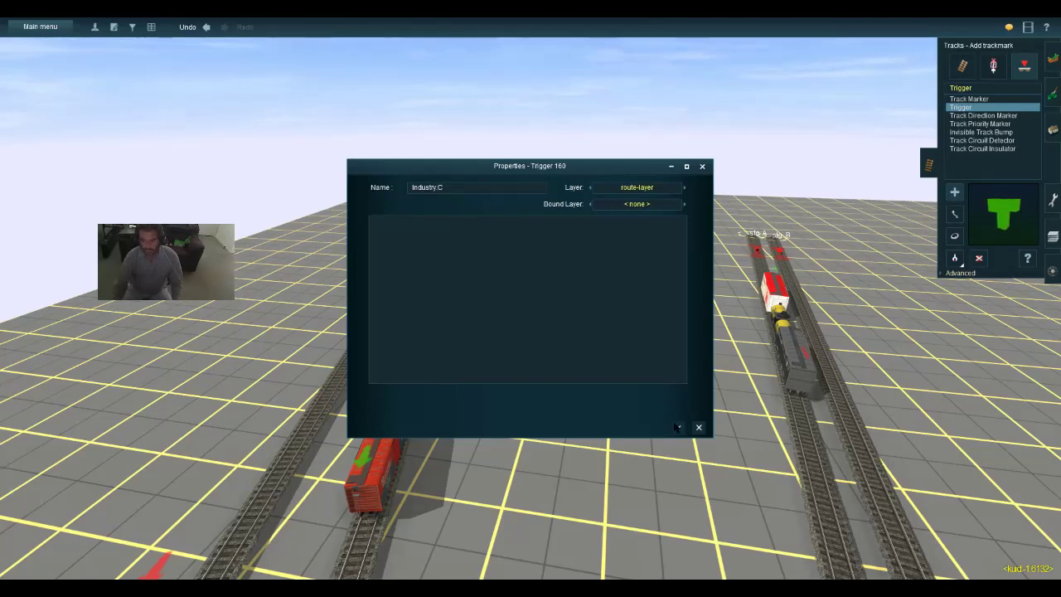
{"action": "left_click", "coordinate": [677, 426]}
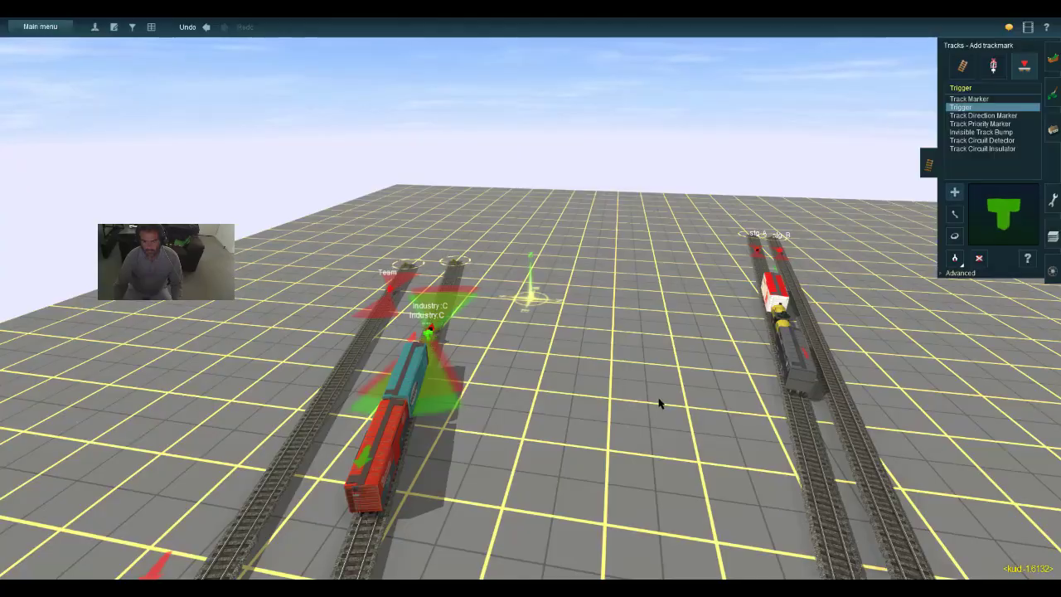
Go back toward the main loop and switch the track tools from placing trackmarks to adding track
{"action": "key", "text": "Down"}
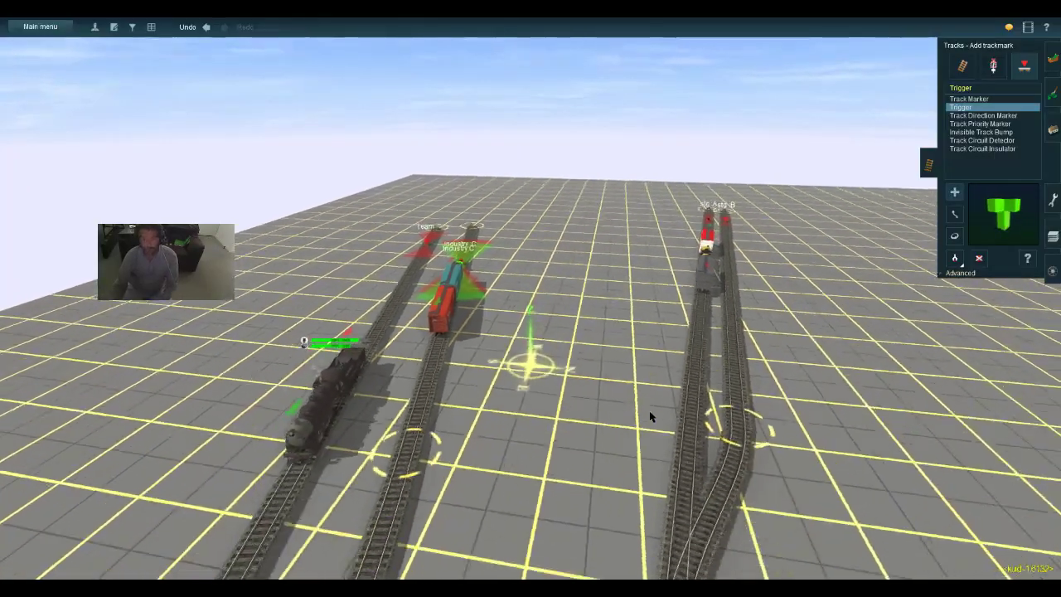
{"action": "key", "text": "Right"}
{"action": "key", "text": "Left"}
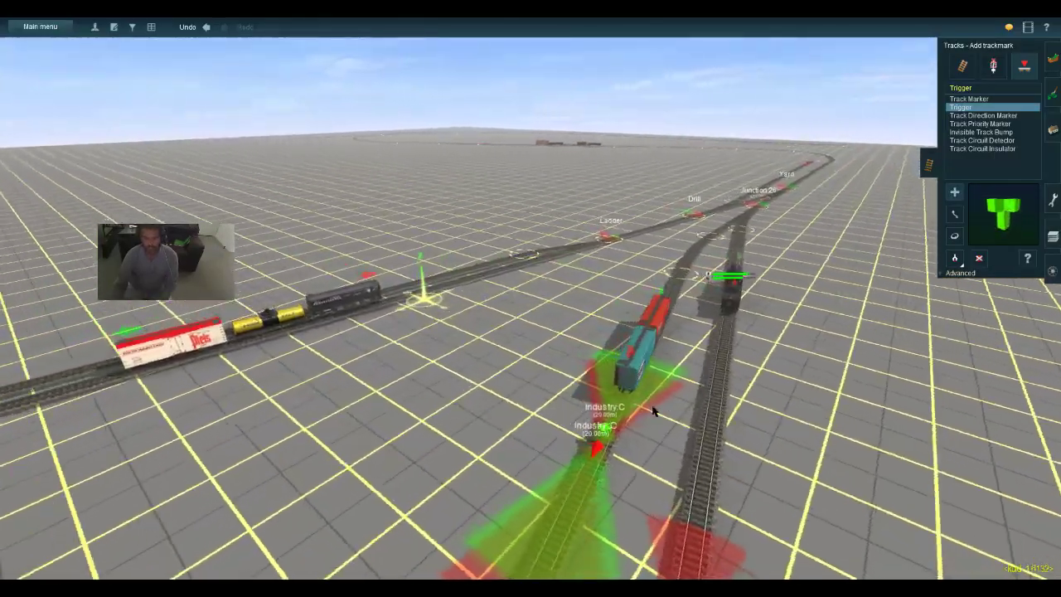
{"action": "key", "text": "Right"}
{"action": "key", "text": "Up"}
{"action": "key", "text": "Left"}
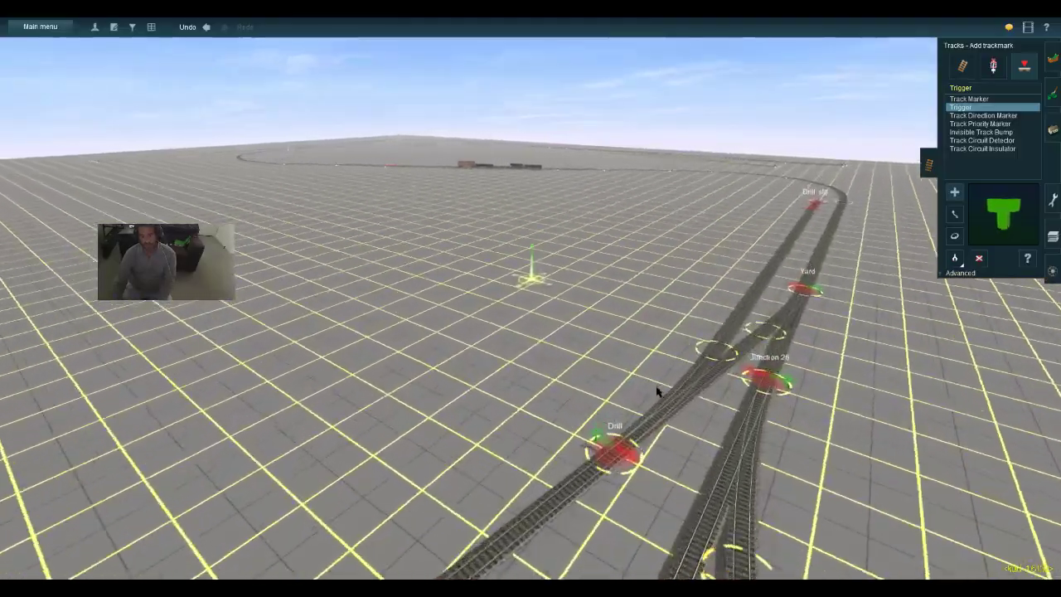
{"action": "key", "text": "Left"}
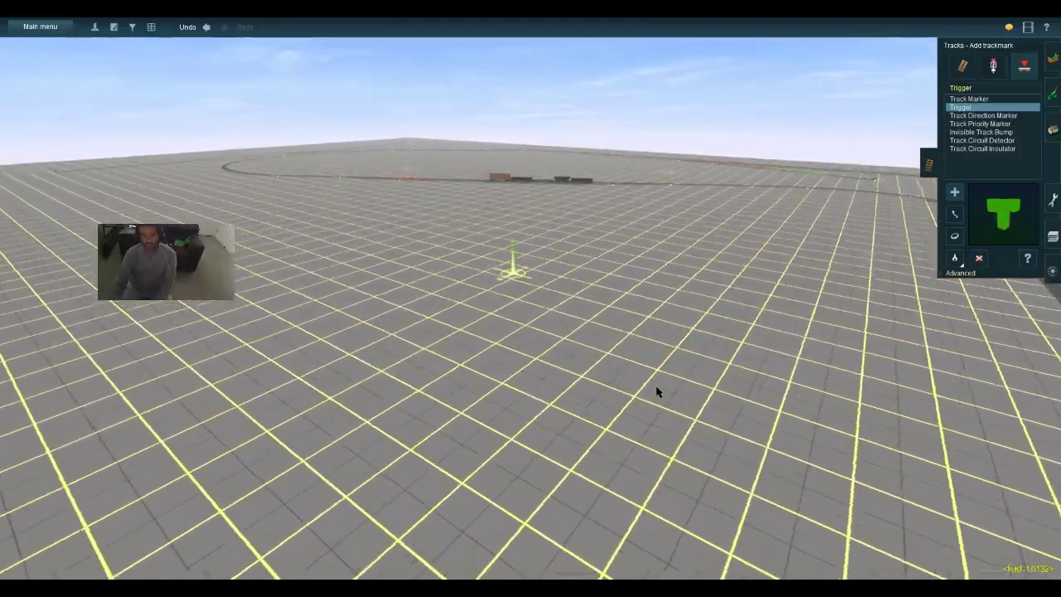
{"action": "key", "text": "Left"}
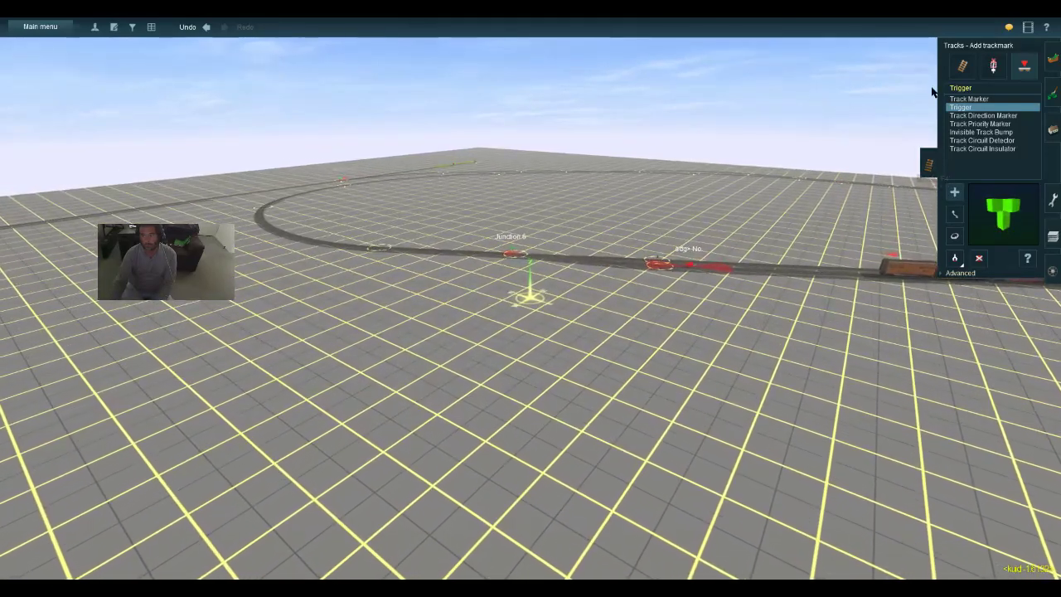
{"action": "left_click", "coordinate": [962, 68]}
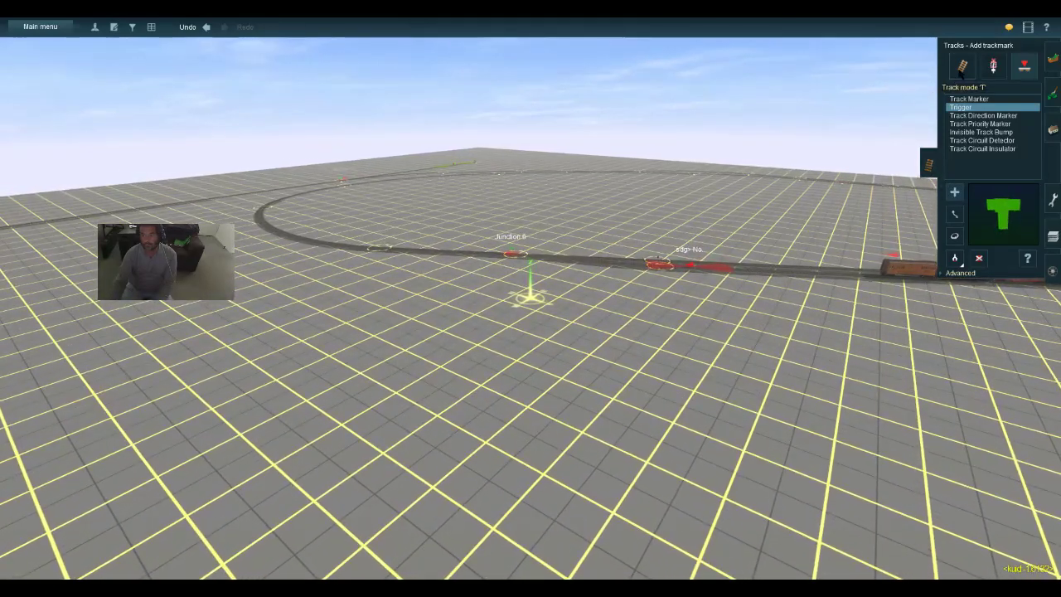
{"action": "left_click", "coordinate": [929, 165]}
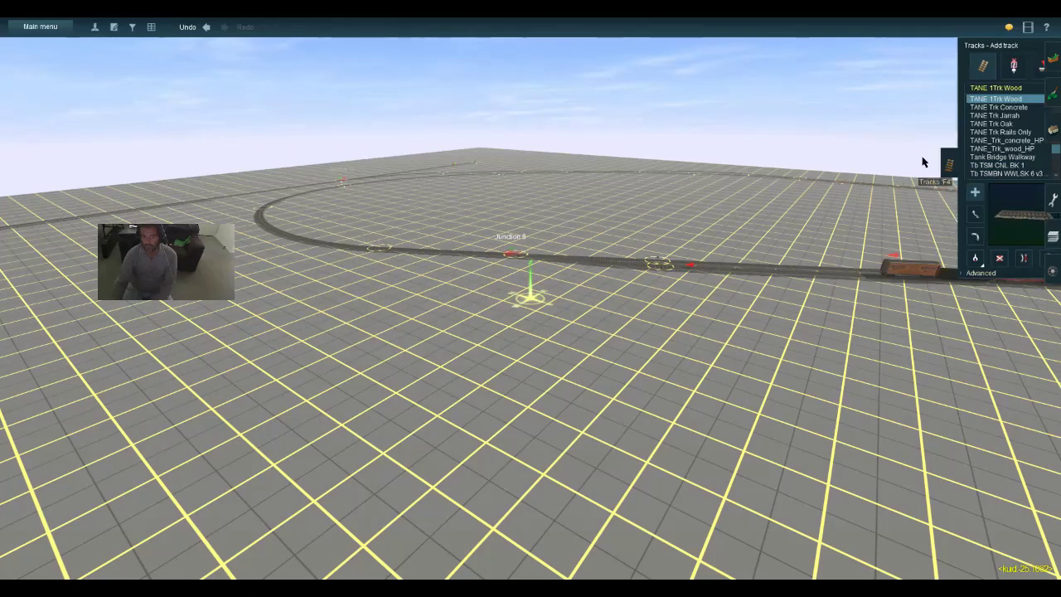
Edit the session's Unload at Trigger Rule to use the "Industry :A" trigger and accept the rule
{"action": "left_click", "coordinate": [113, 28]}
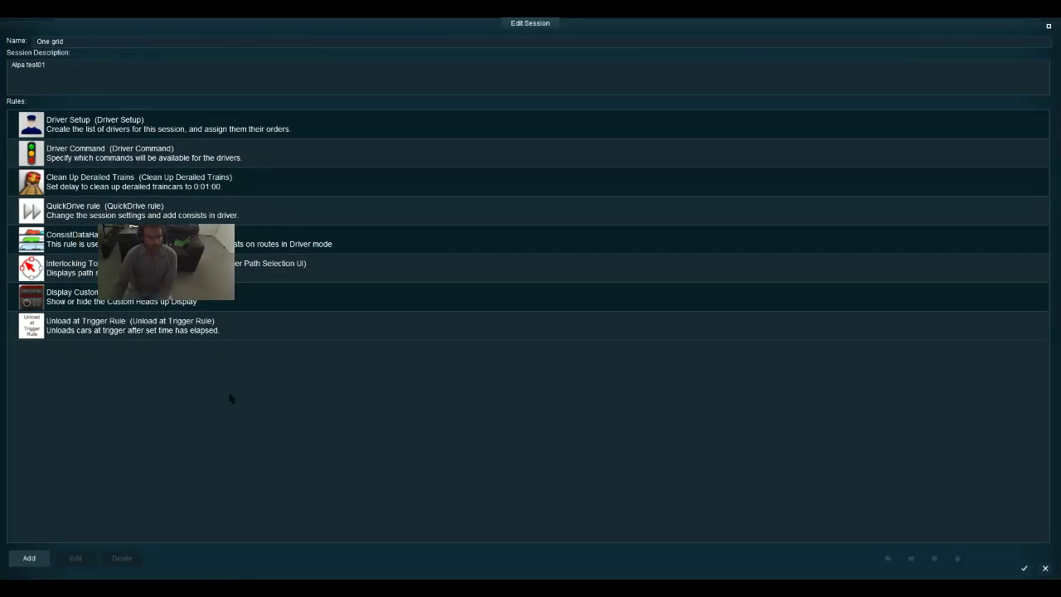
{"action": "left_click", "coordinate": [74, 331]}
{"action": "left_click", "coordinate": [75, 557]}
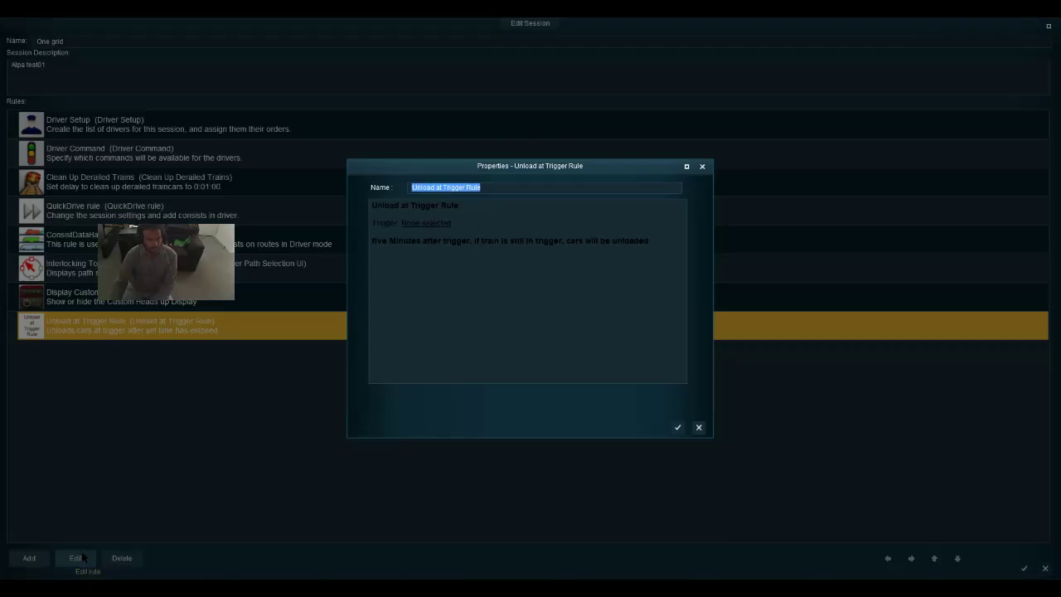
{"action": "left_click", "coordinate": [425, 223]}
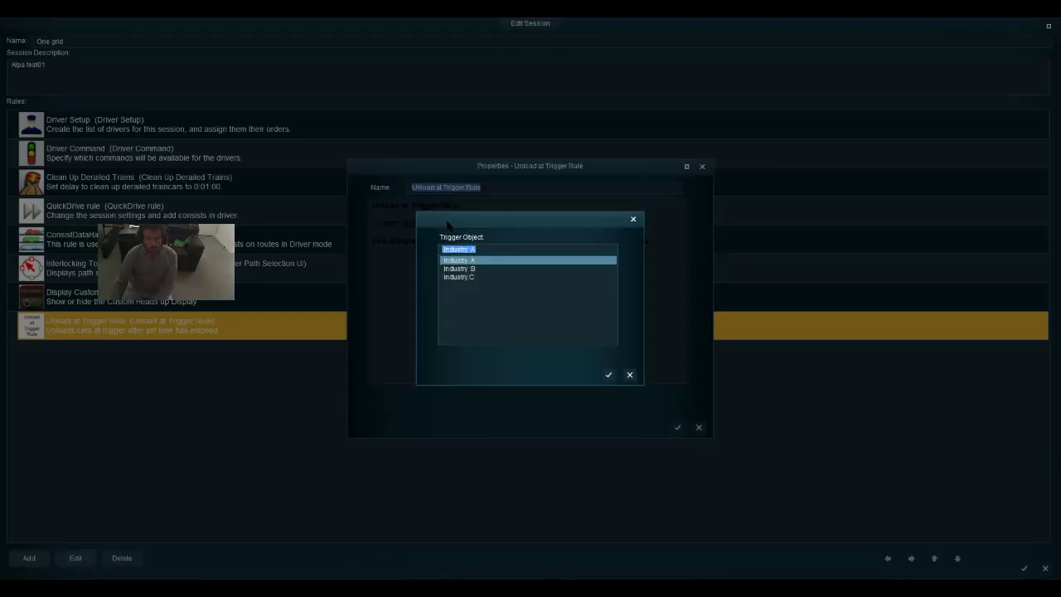
{"action": "left_click", "coordinate": [608, 375]}
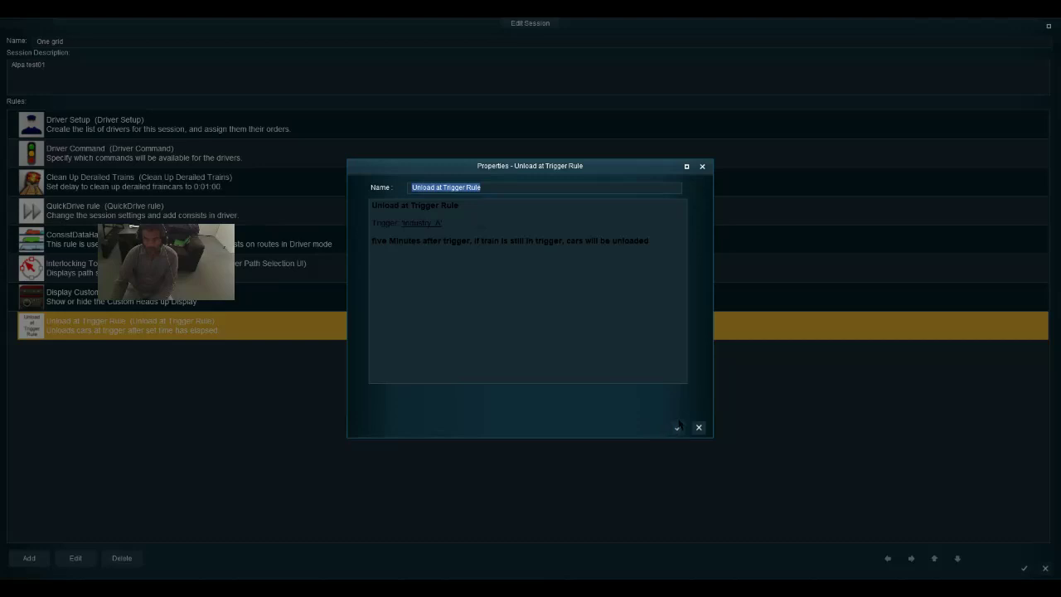
{"action": "left_click", "coordinate": [677, 428]}
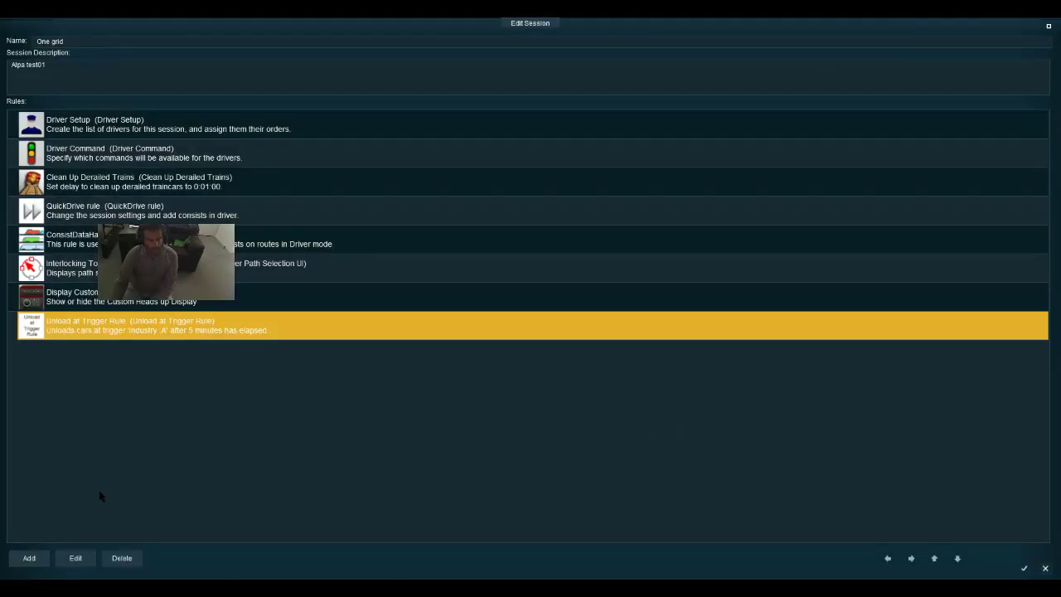
Look through the available session rules, filtering by "Load", and add a Trigger Check rule to the session
{"action": "left_click", "coordinate": [29, 558]}
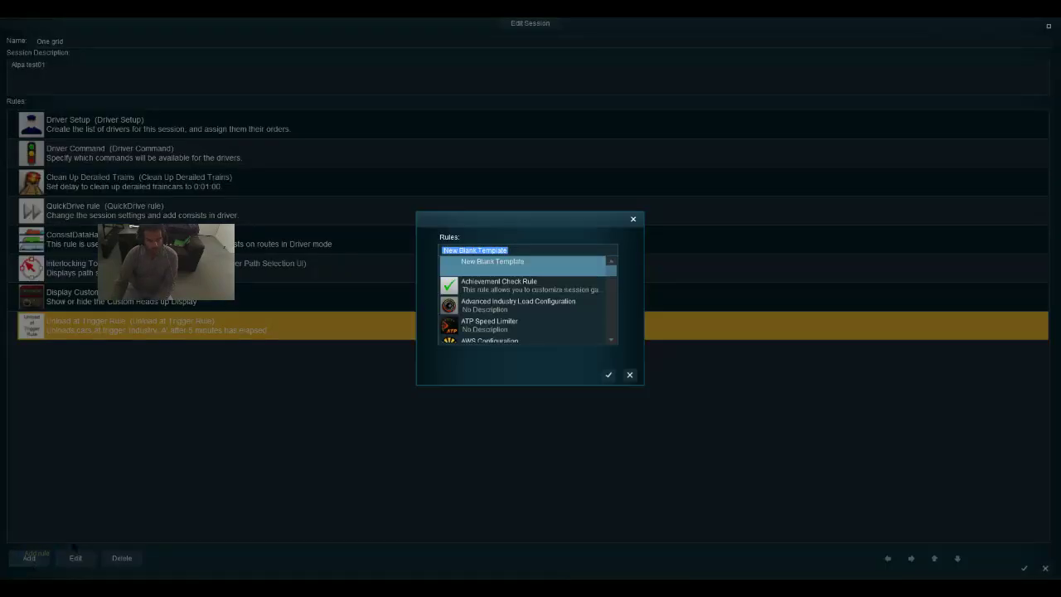
{"action": "scroll", "coordinate": [610, 340], "scroll_direction": "down", "scroll_amount": 7}
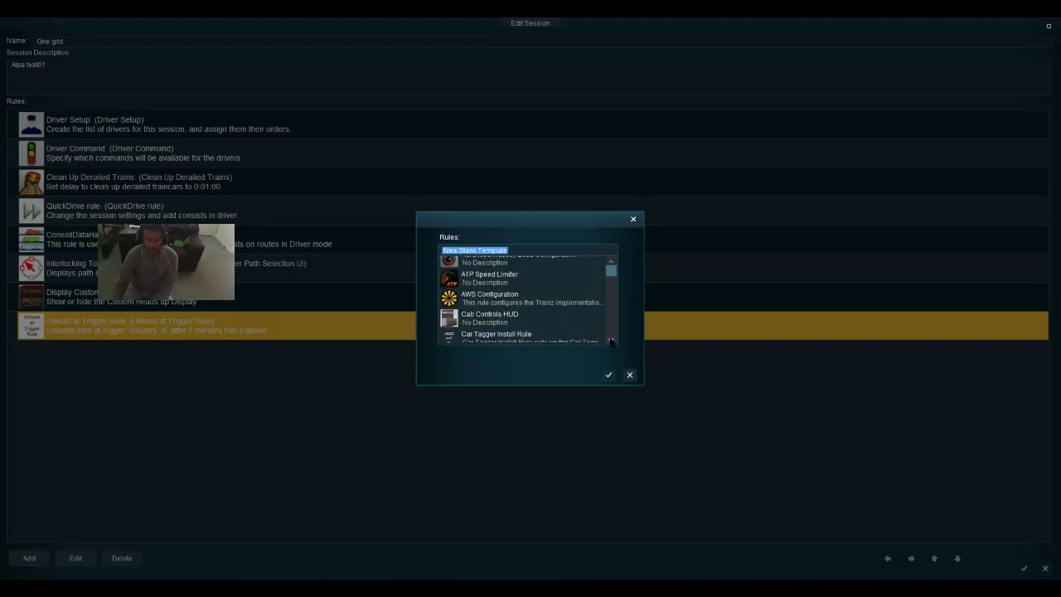
{"action": "scroll", "coordinate": [611, 340], "scroll_direction": "down", "scroll_amount": 5}
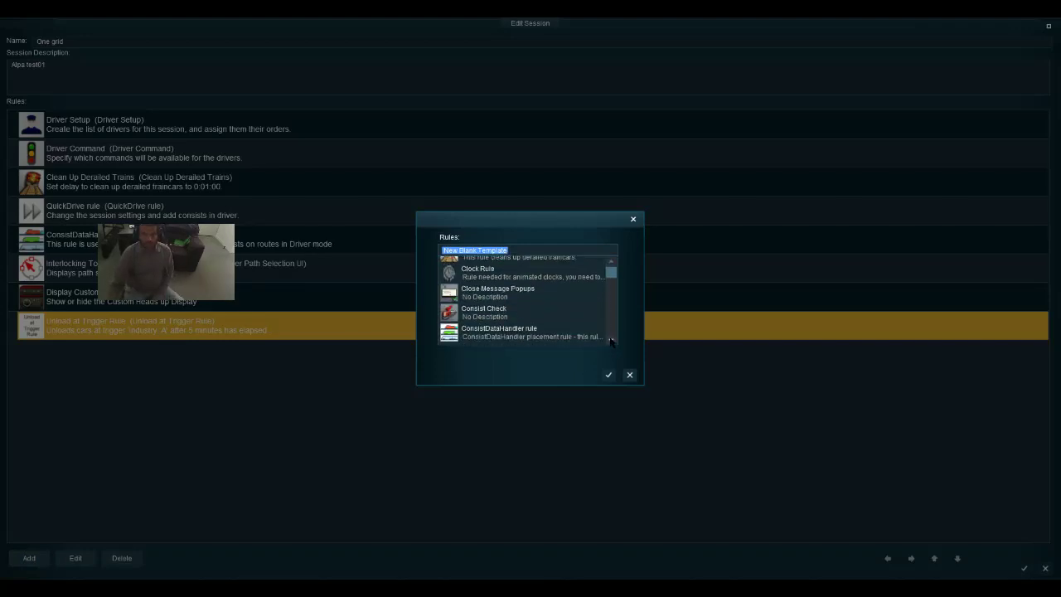
{"action": "scroll", "coordinate": [611, 340], "scroll_direction": "down", "scroll_amount": 3}
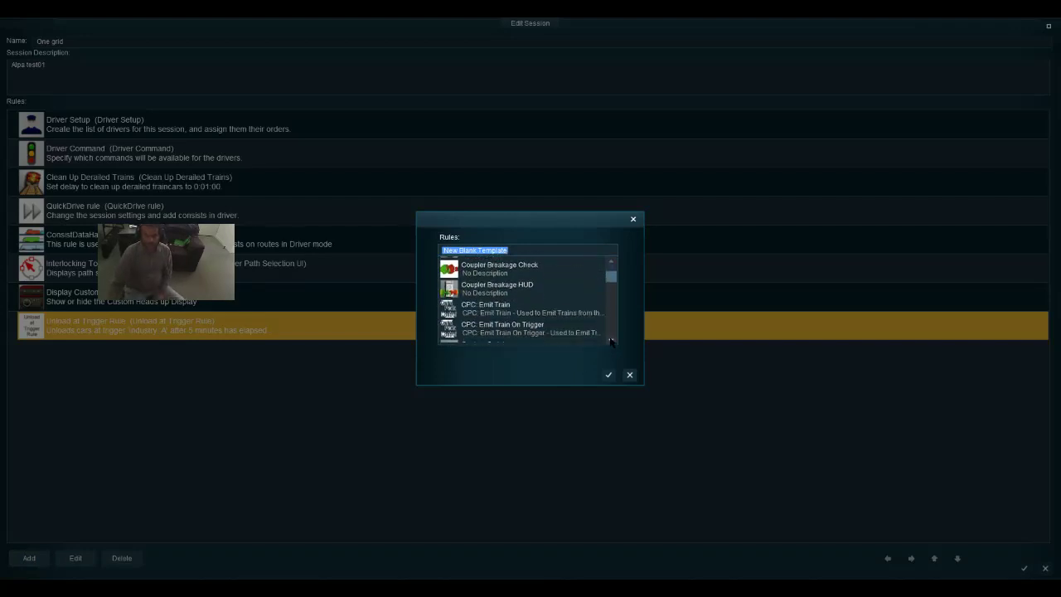
{"action": "scroll", "coordinate": [611, 341], "scroll_direction": "down", "scroll_amount": 8}
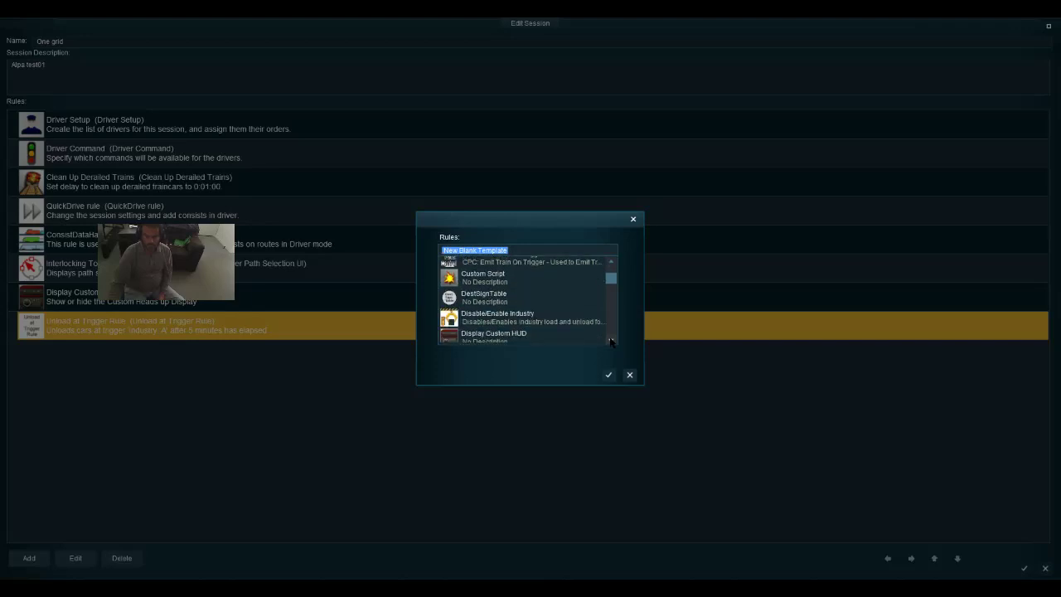
{"action": "scroll", "coordinate": [611, 340], "scroll_direction": "down", "scroll_amount": 2}
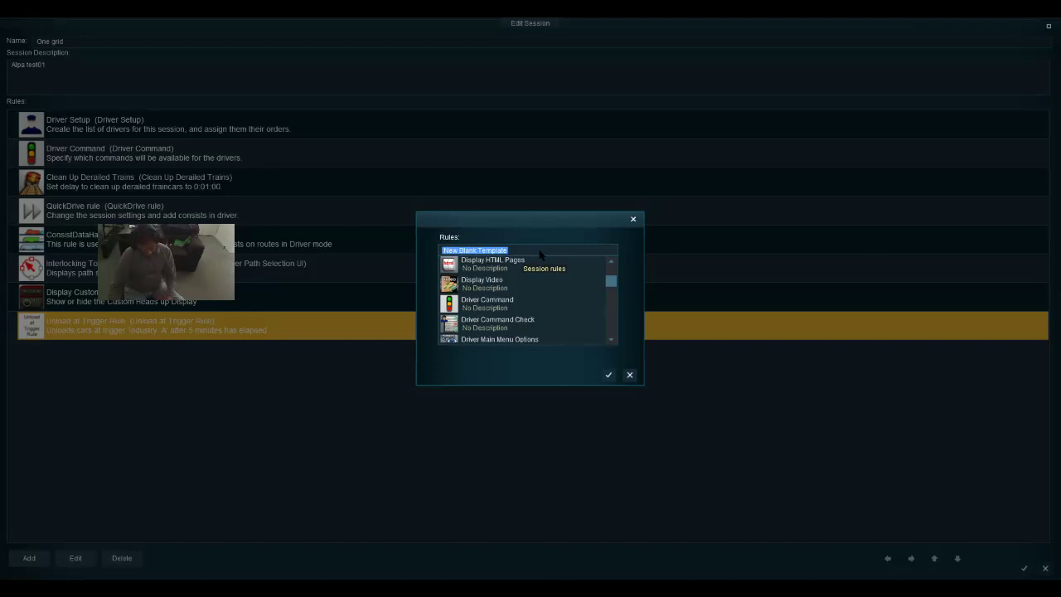
{"action": "type", "text": "Loa"}
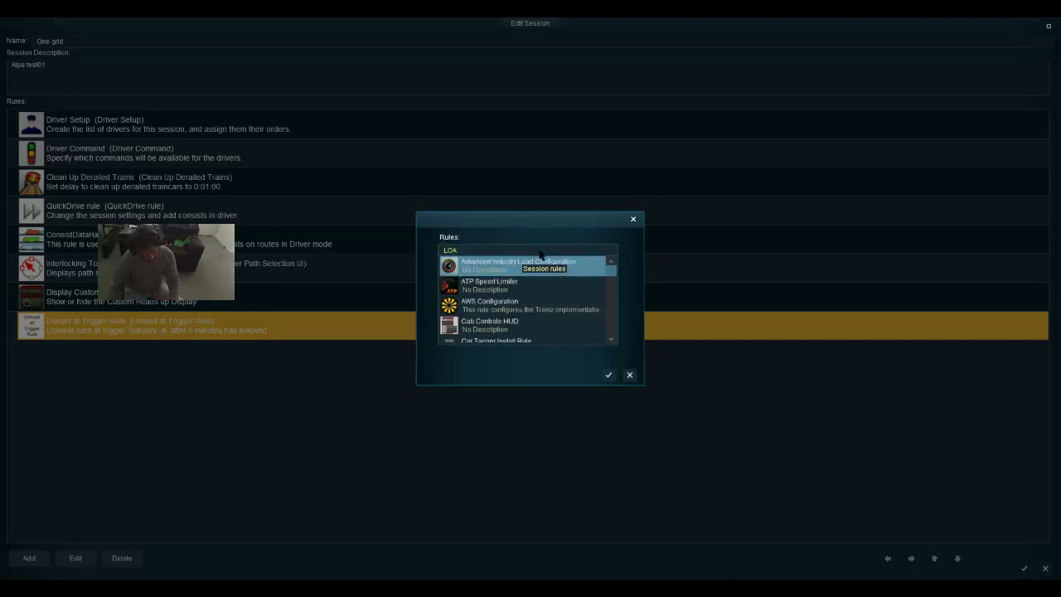
{"action": "type", "text": "d"}
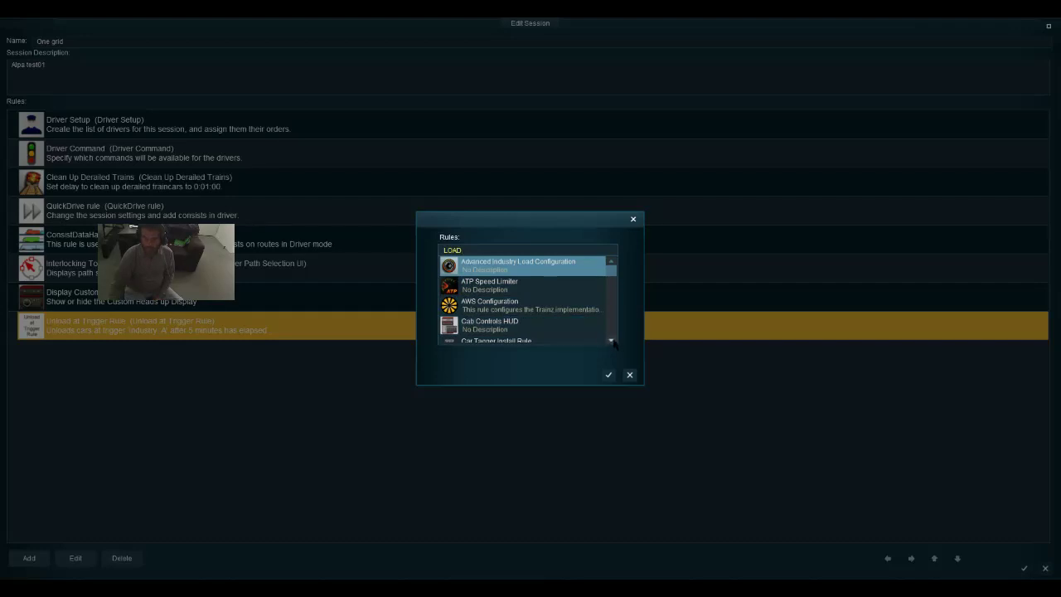
{"action": "scroll", "coordinate": [612, 344], "scroll_direction": "down", "scroll_amount": 3}
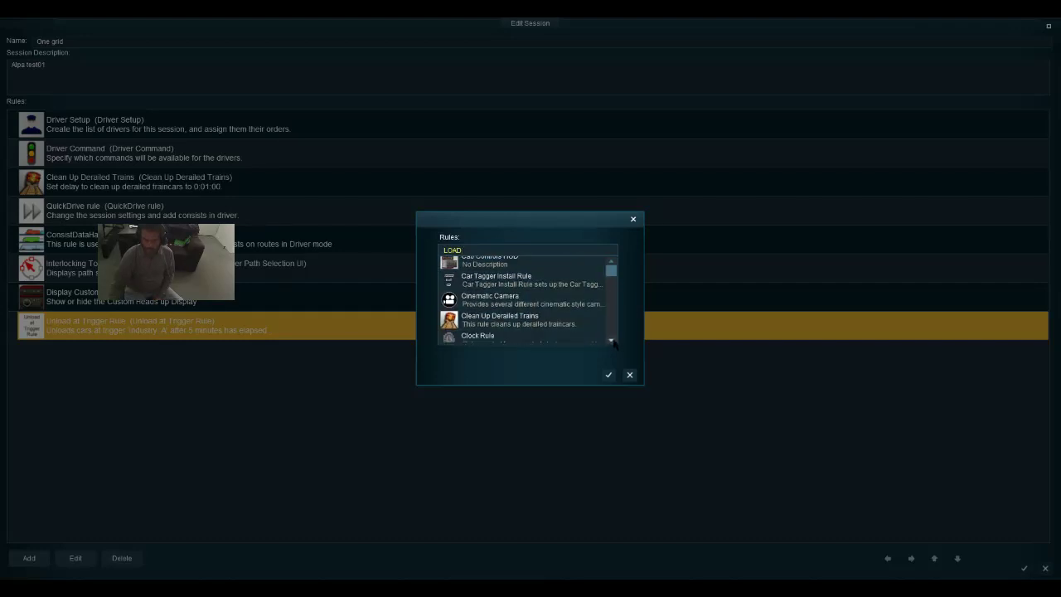
{"action": "scroll", "coordinate": [612, 344], "scroll_direction": "down", "scroll_amount": 5}
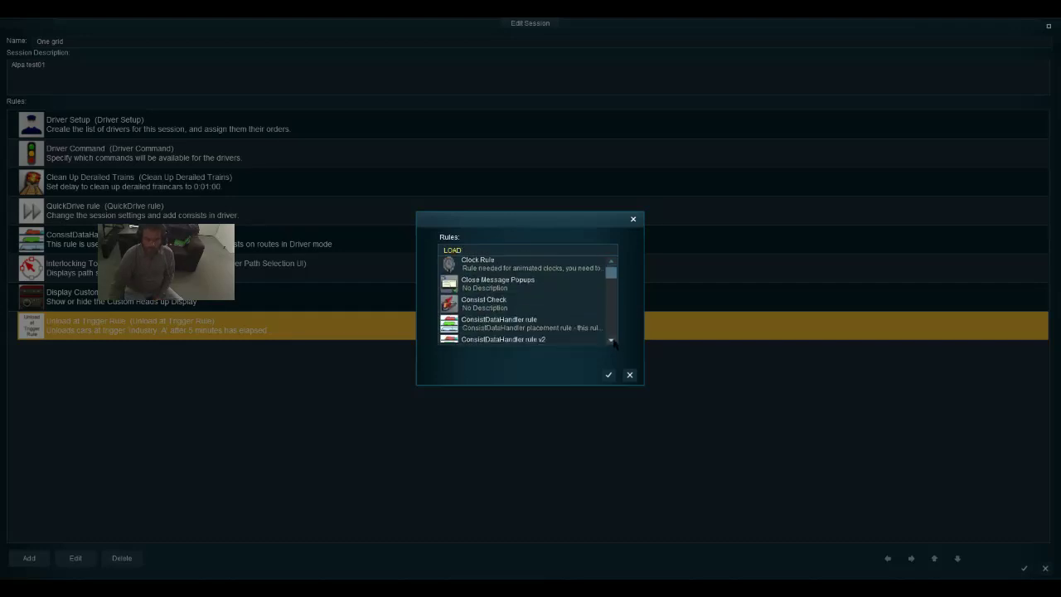
{"action": "scroll", "coordinate": [612, 344], "scroll_direction": "down", "scroll_amount": 6}
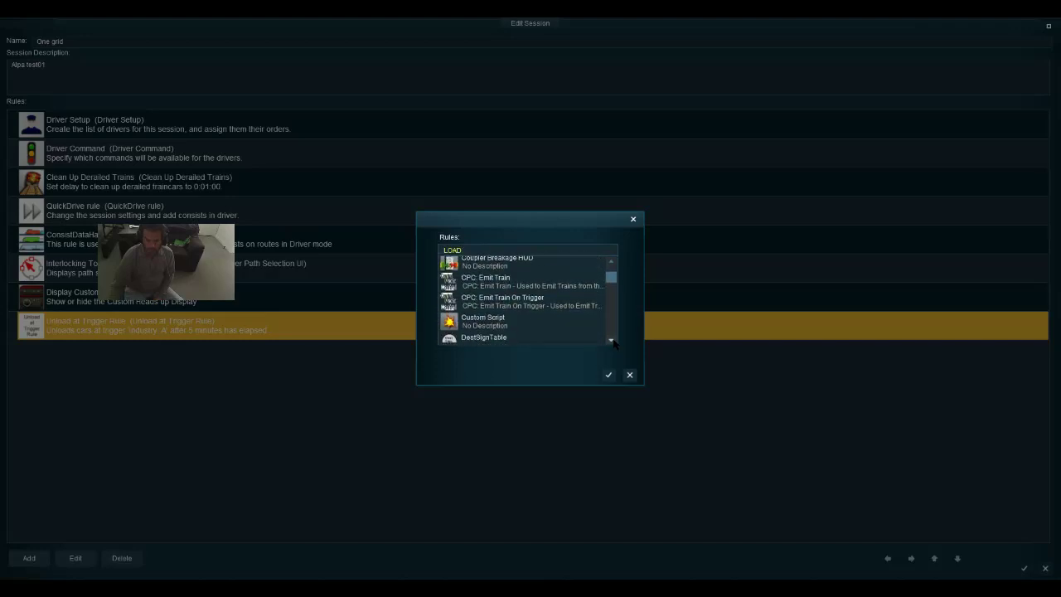
{"action": "scroll", "coordinate": [612, 343], "scroll_direction": "down", "scroll_amount": 6}
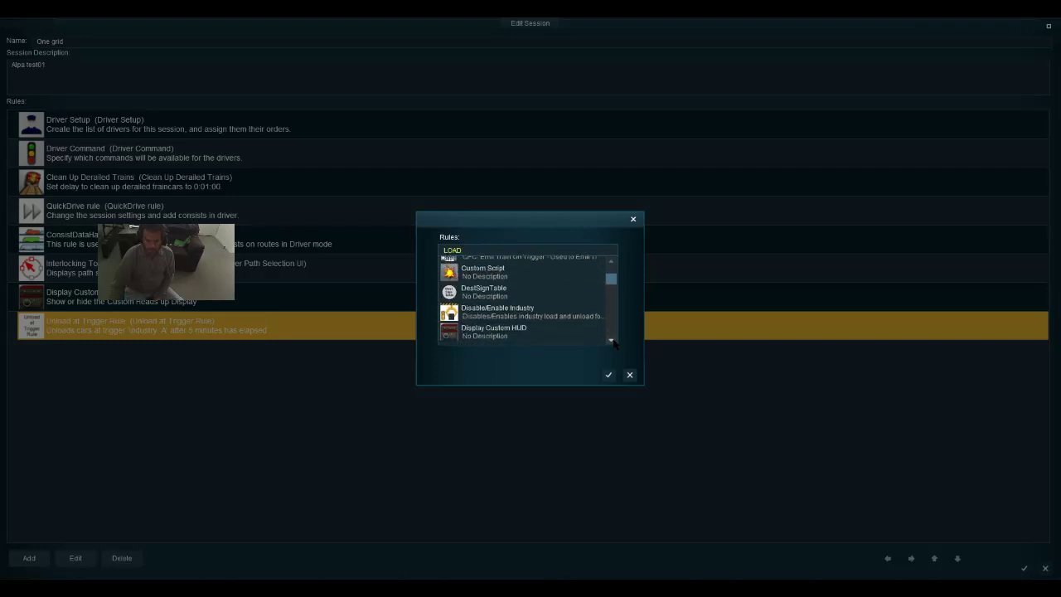
{"action": "scroll", "coordinate": [612, 343], "scroll_direction": "down", "scroll_amount": 6}
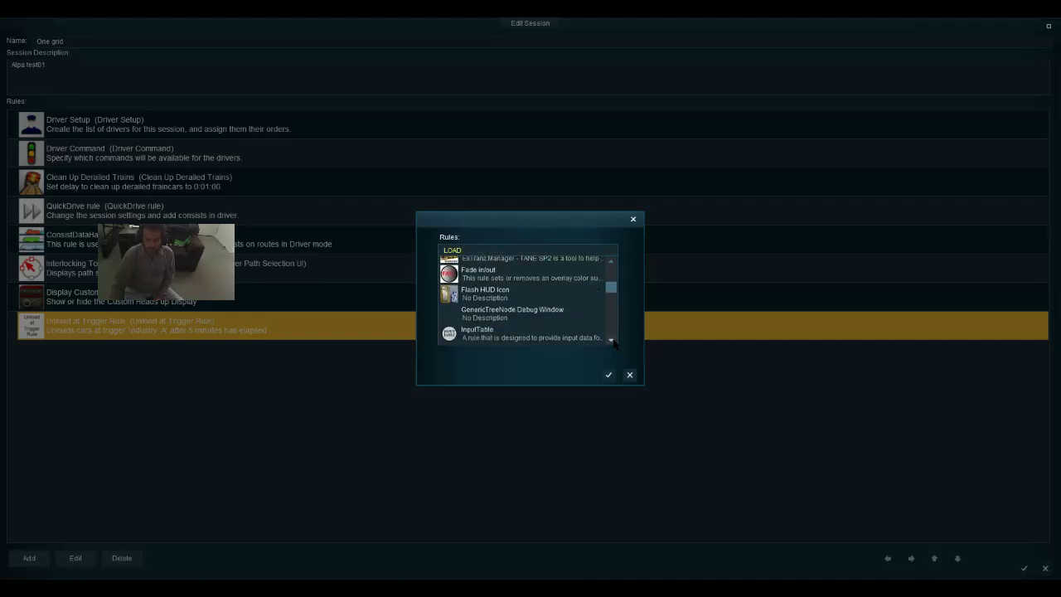
{"action": "scroll", "coordinate": [613, 343], "scroll_direction": "down", "scroll_amount": 3}
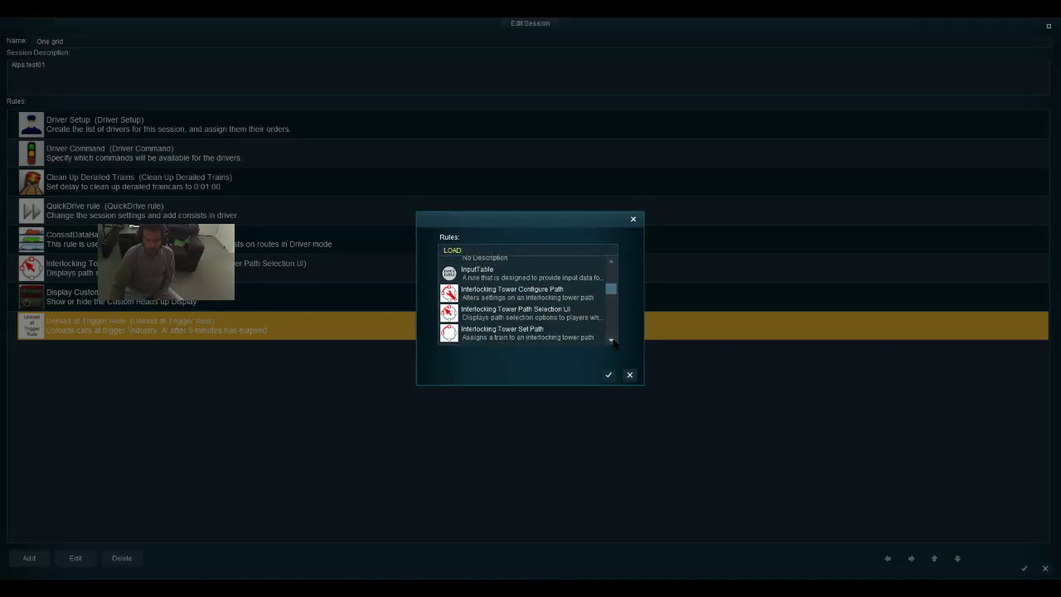
{"action": "scroll", "coordinate": [612, 343], "scroll_direction": "down", "scroll_amount": 6}
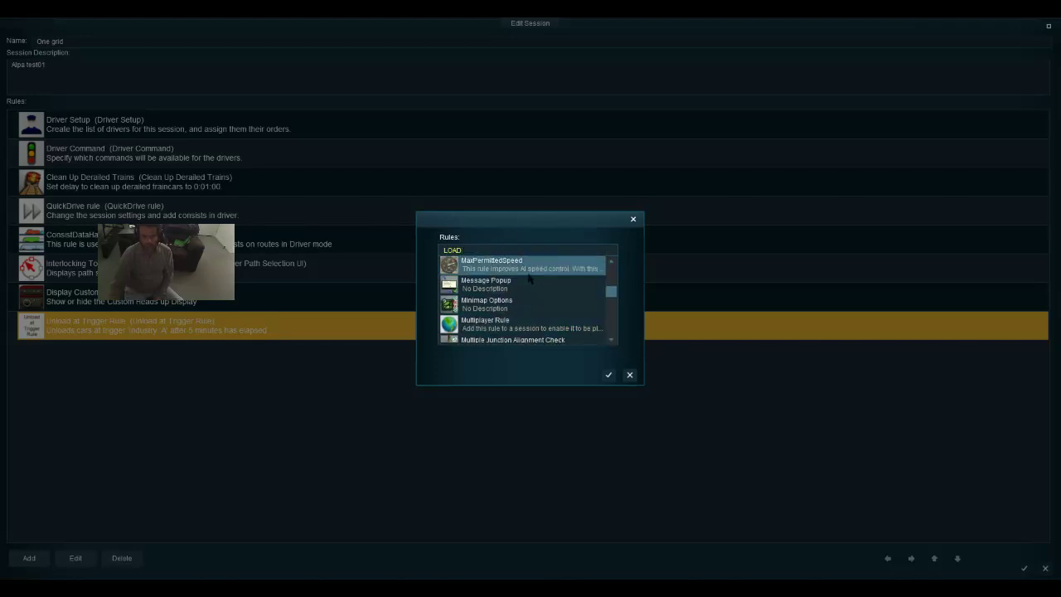
{"action": "scroll", "coordinate": [611, 344], "scroll_direction": "down", "scroll_amount": 3}
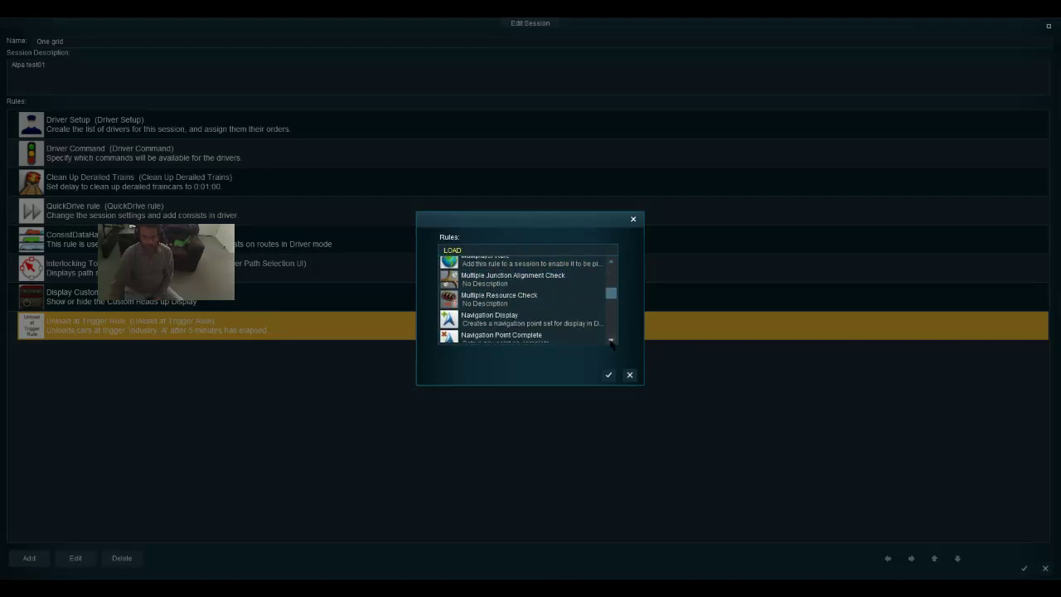
{"action": "scroll", "coordinate": [611, 344], "scroll_direction": "down", "scroll_amount": 7}
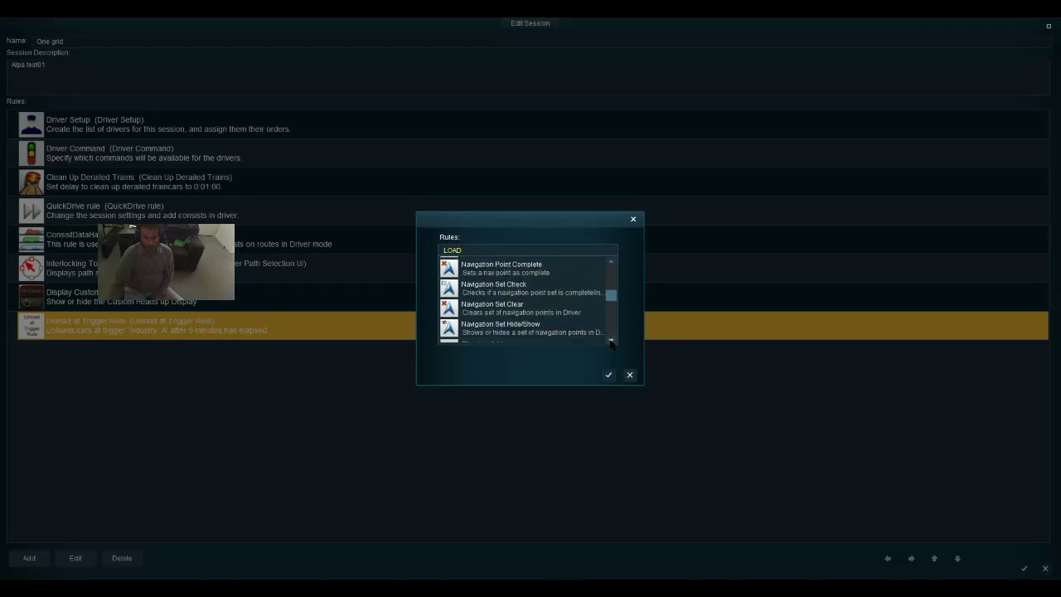
{"action": "scroll", "coordinate": [611, 344], "scroll_direction": "down", "scroll_amount": 6}
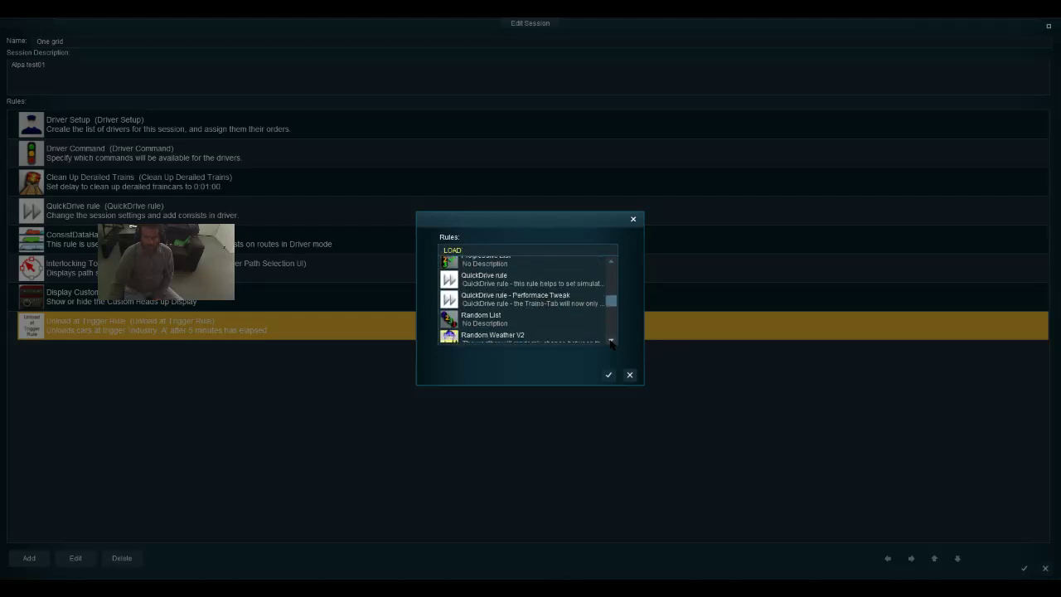
{"action": "scroll", "coordinate": [610, 344], "scroll_direction": "down", "scroll_amount": 5}
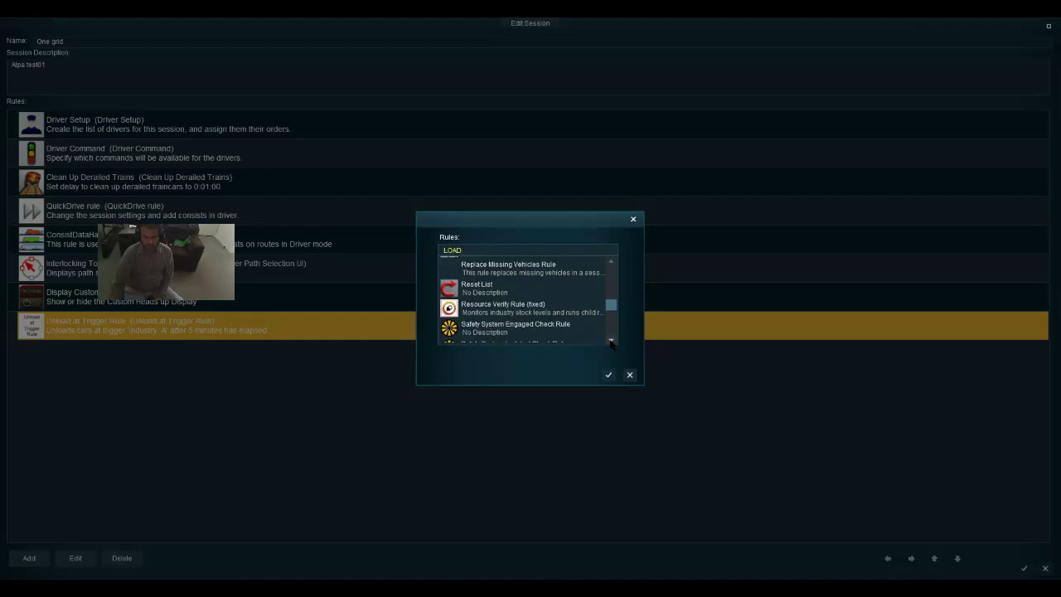
{"action": "scroll", "coordinate": [610, 344], "scroll_direction": "down", "scroll_amount": 7}
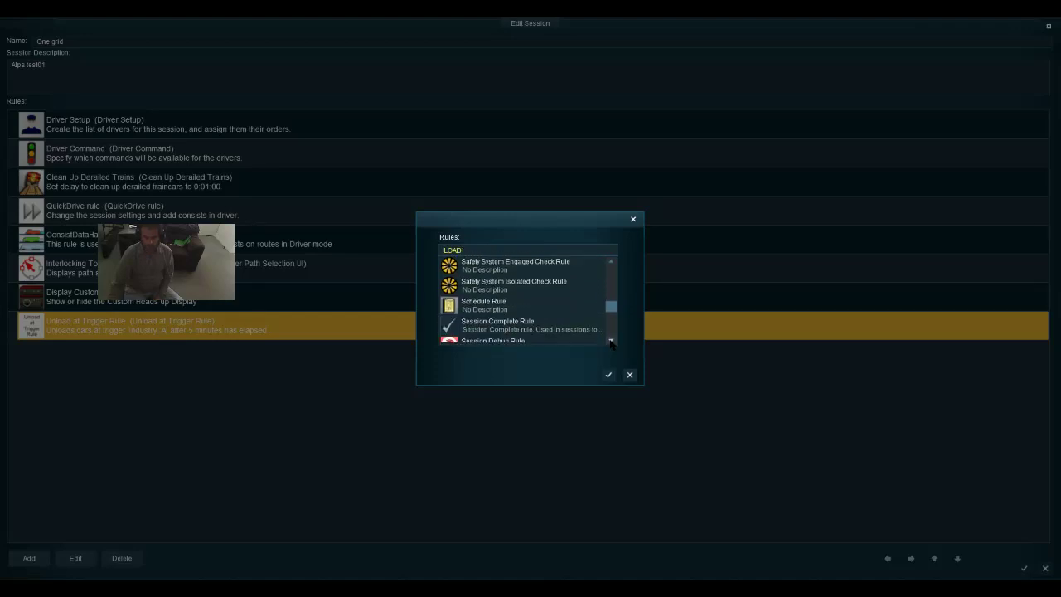
{"action": "scroll", "coordinate": [610, 344], "scroll_direction": "down", "scroll_amount": 8}
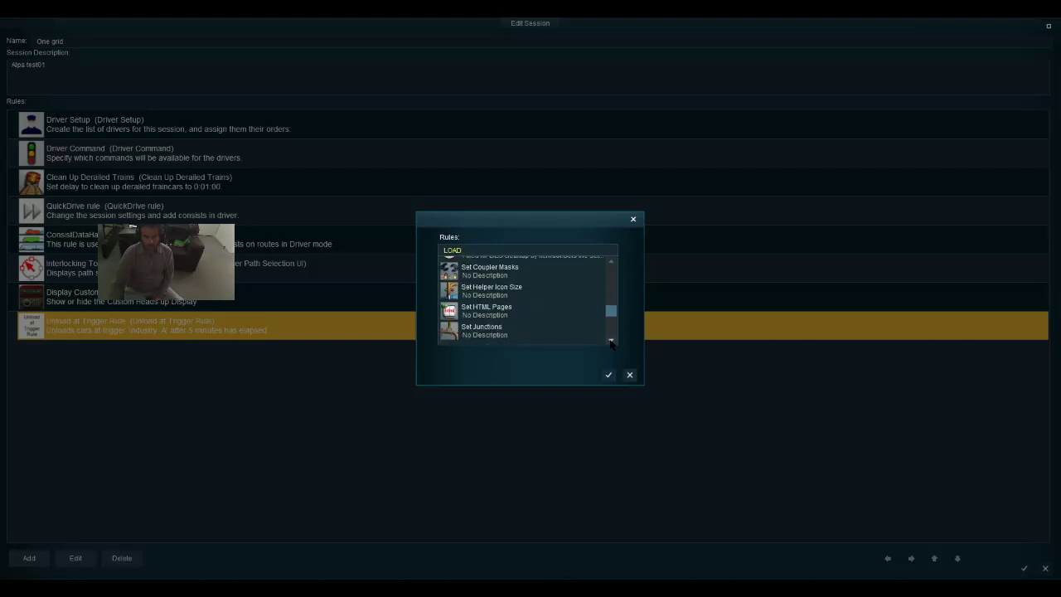
{"action": "scroll", "coordinate": [611, 344], "scroll_direction": "down", "scroll_amount": 10}
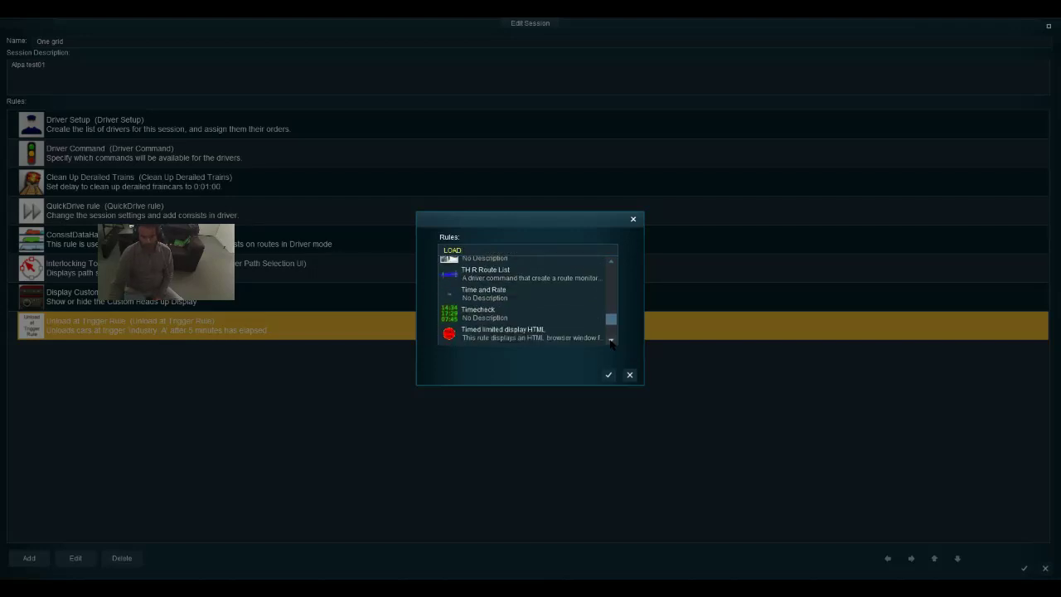
{"action": "scroll", "coordinate": [610, 344], "scroll_direction": "down", "scroll_amount": 4}
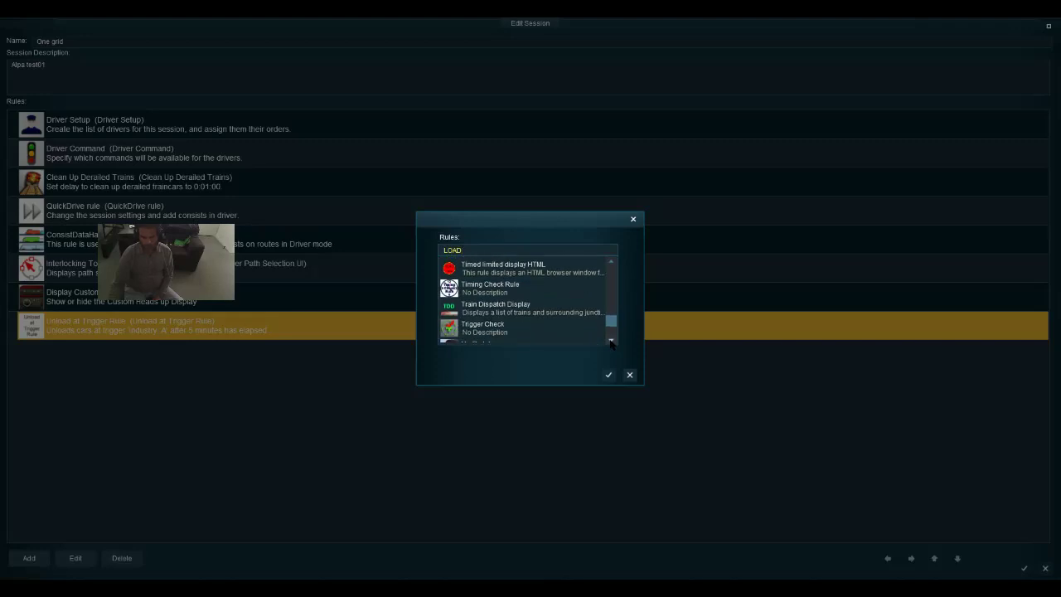
{"action": "scroll", "coordinate": [611, 343], "scroll_direction": "down", "scroll_amount": 3}
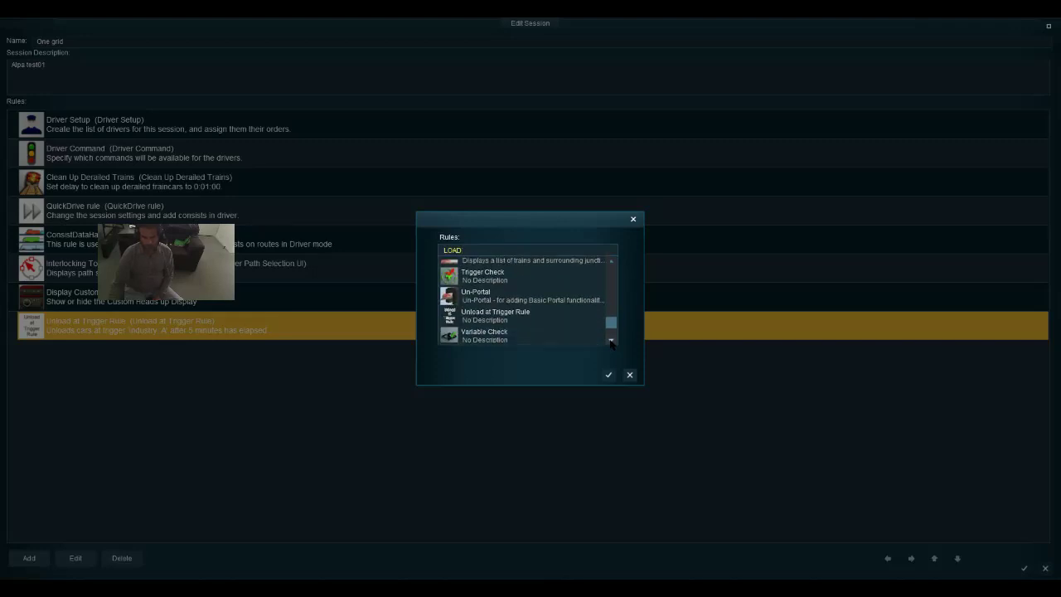
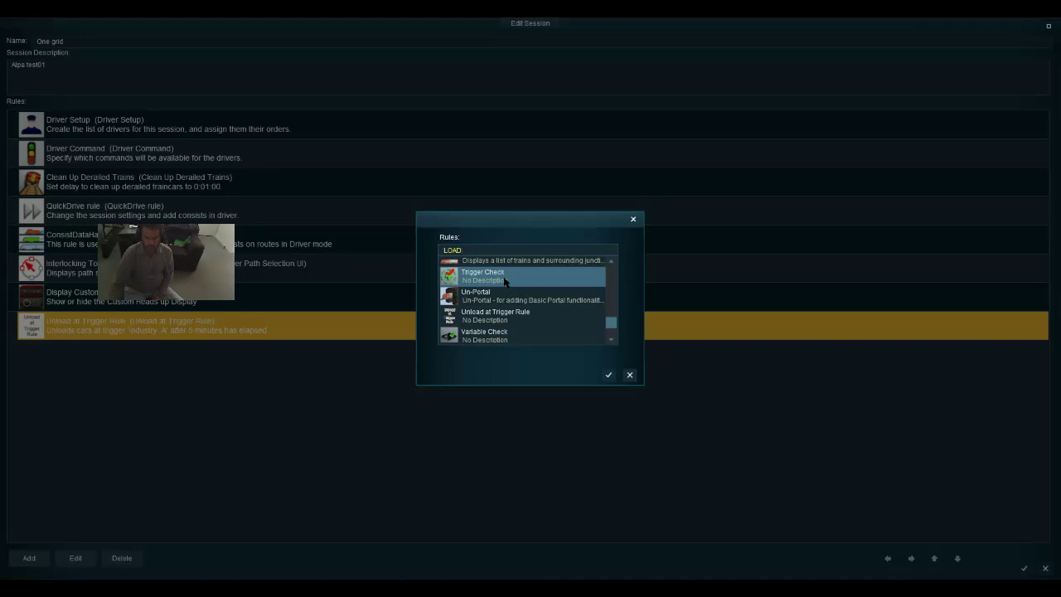
{"action": "left_click", "coordinate": [505, 278]}
{"action": "left_click", "coordinate": [608, 375]}
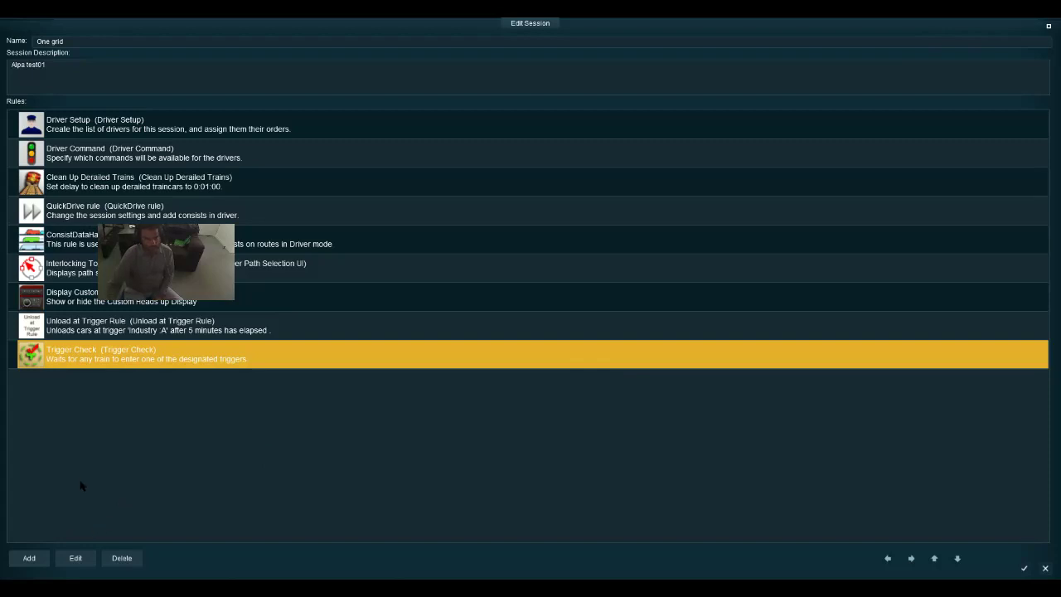
Add the triggers Industry :A, Industry :B and Industry:C to the Trigger Check rule and accept its properties
{"action": "left_click", "coordinate": [75, 558]}
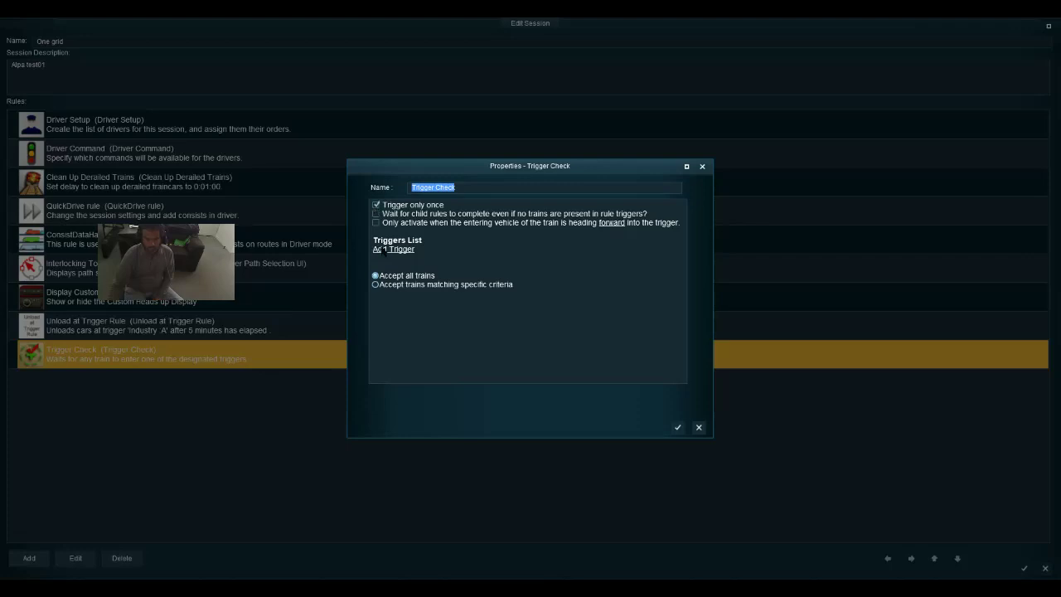
{"action": "left_click", "coordinate": [384, 249]}
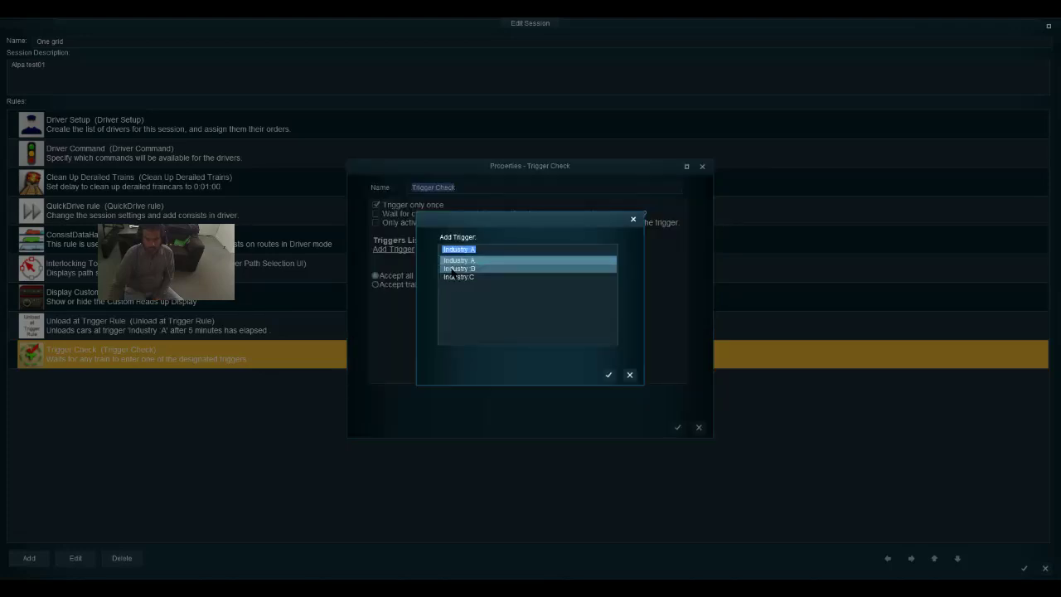
{"action": "left_click", "coordinate": [608, 376]}
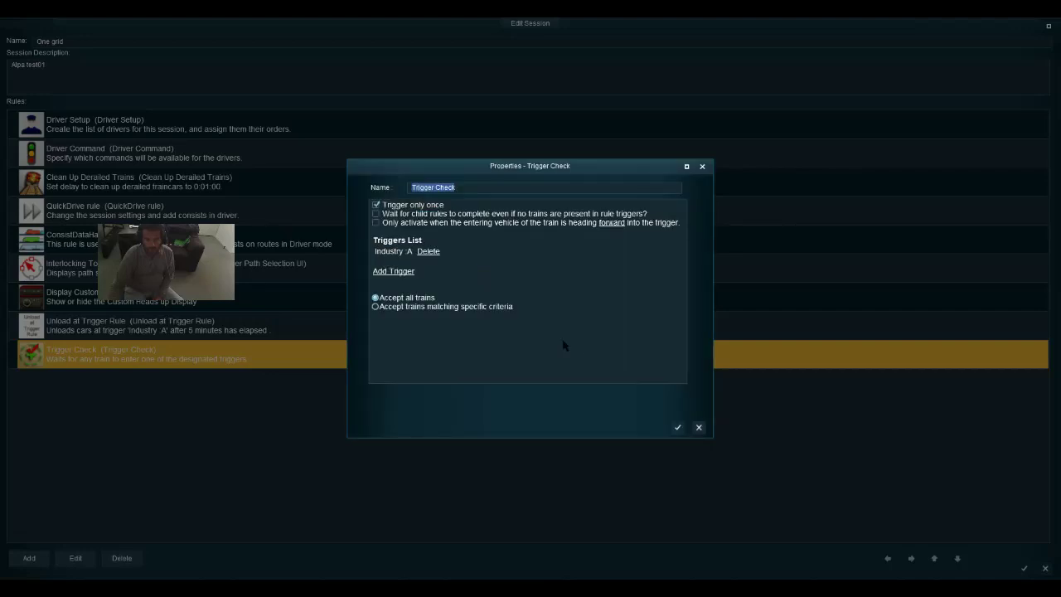
{"action": "left_click", "coordinate": [393, 271]}
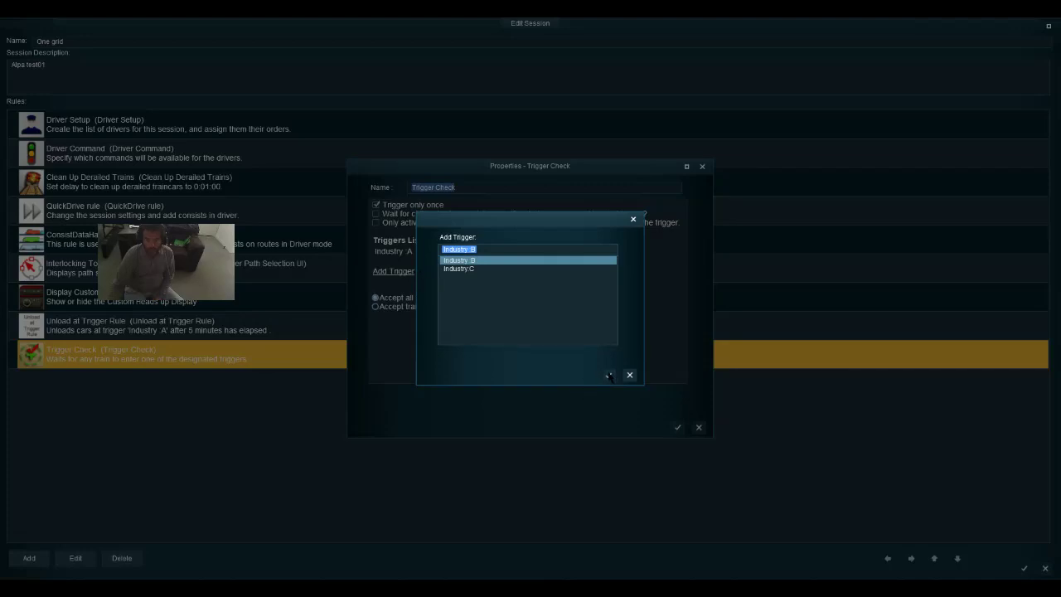
{"action": "left_click", "coordinate": [608, 375]}
{"action": "left_click", "coordinate": [397, 285]}
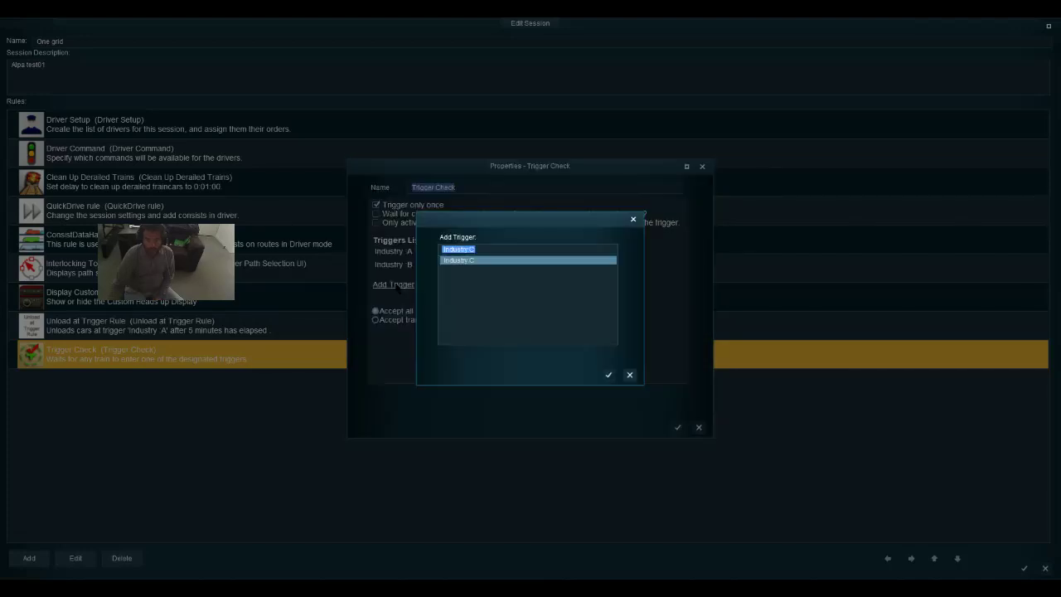
{"action": "left_click", "coordinate": [609, 375]}
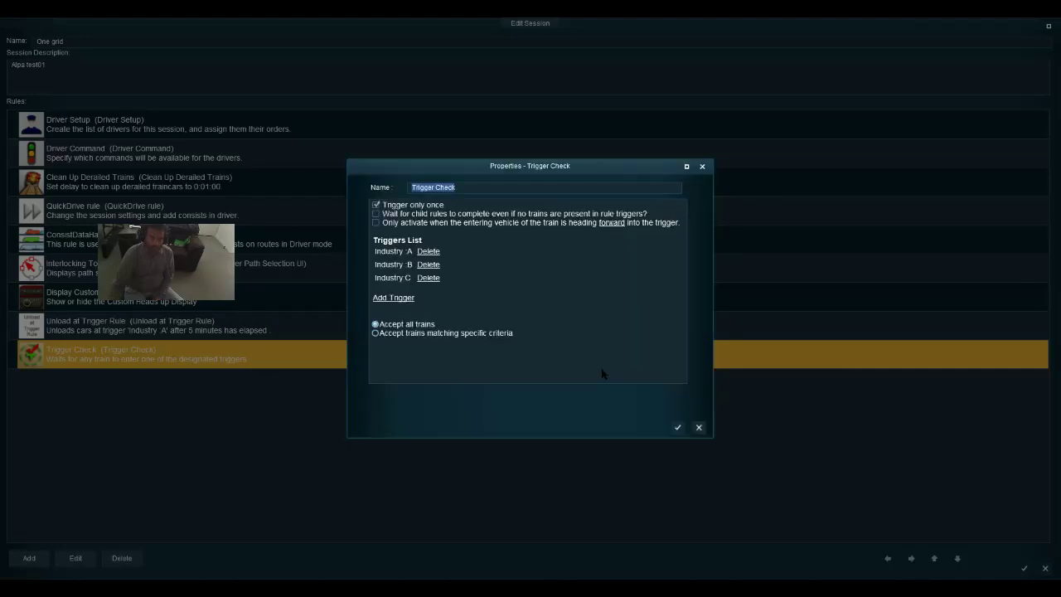
{"action": "left_click", "coordinate": [677, 428]}
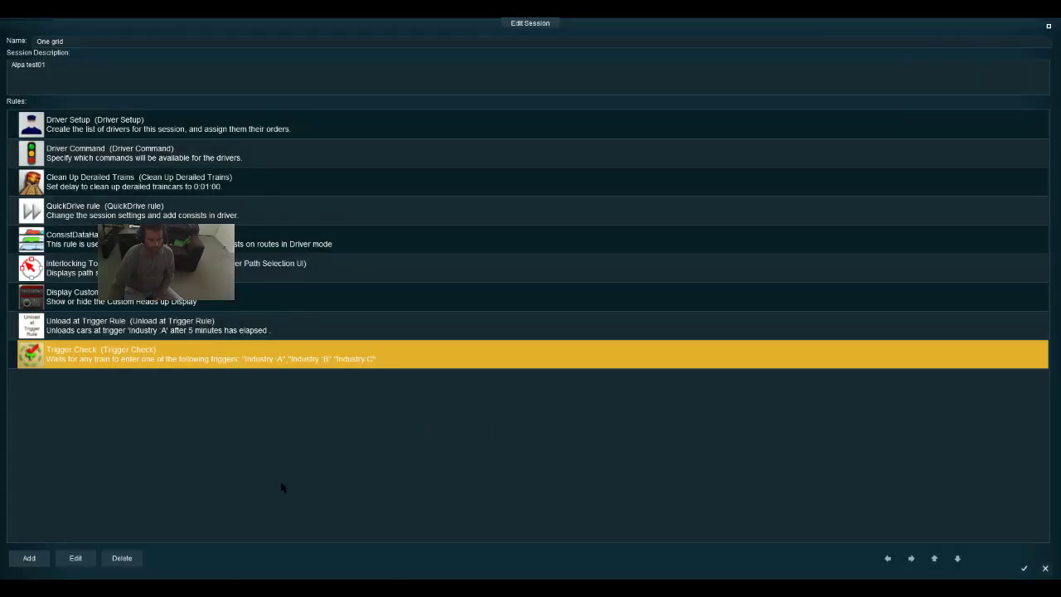
Look through the available session rules, from the start of the list past the Interlocking Tower rules
{"action": "left_click", "coordinate": [40, 560]}
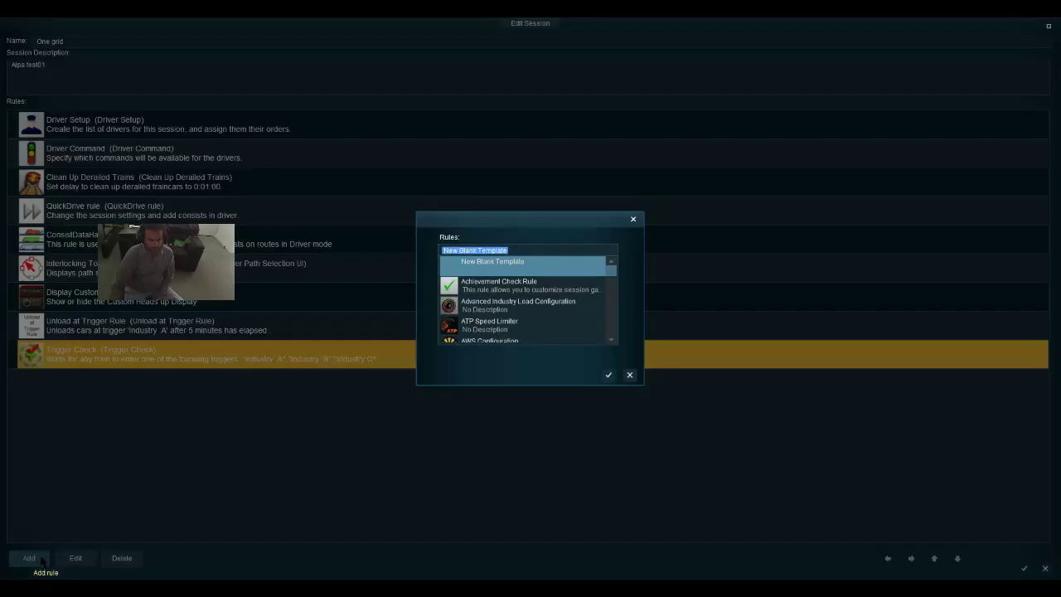
{"action": "left_click", "coordinate": [611, 340]}
{"action": "left_click", "coordinate": [611, 340]}
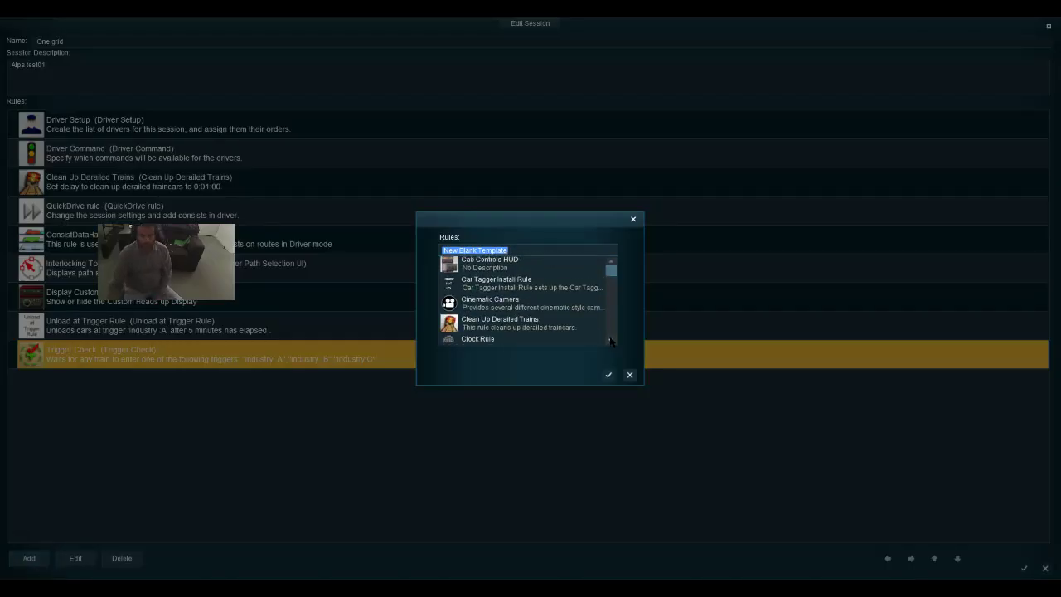
{"action": "left_click", "coordinate": [610, 339]}
{"action": "left_click", "coordinate": [611, 340]}
{"action": "left_click", "coordinate": [611, 339]}
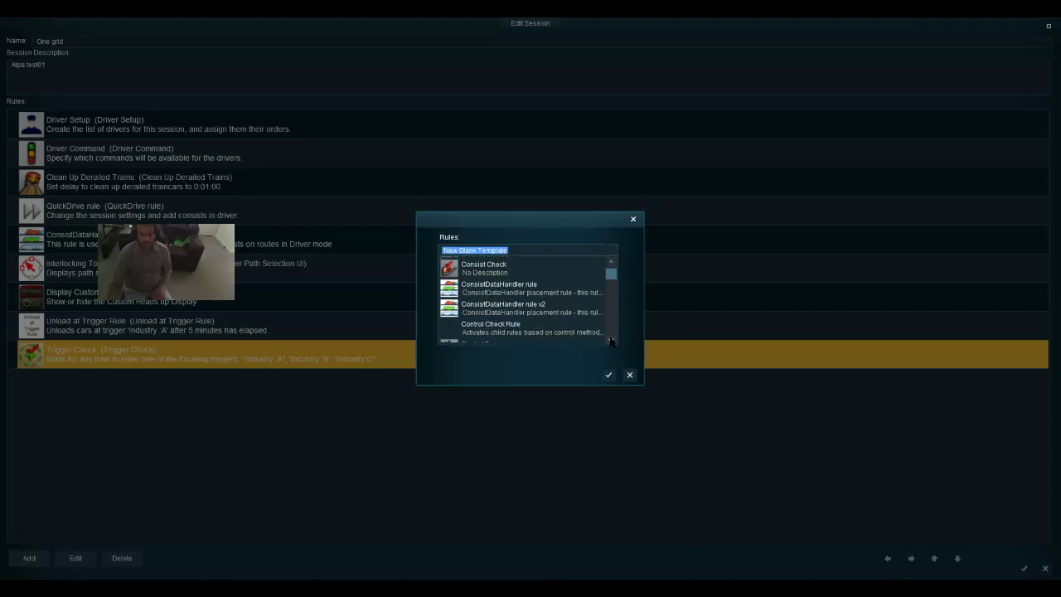
{"action": "left_click", "coordinate": [611, 340]}
{"action": "left_click", "coordinate": [611, 340]}
{"action": "left_click", "coordinate": [611, 340]}
{"action": "left_click", "coordinate": [611, 340]}
{"action": "left_click", "coordinate": [610, 340]}
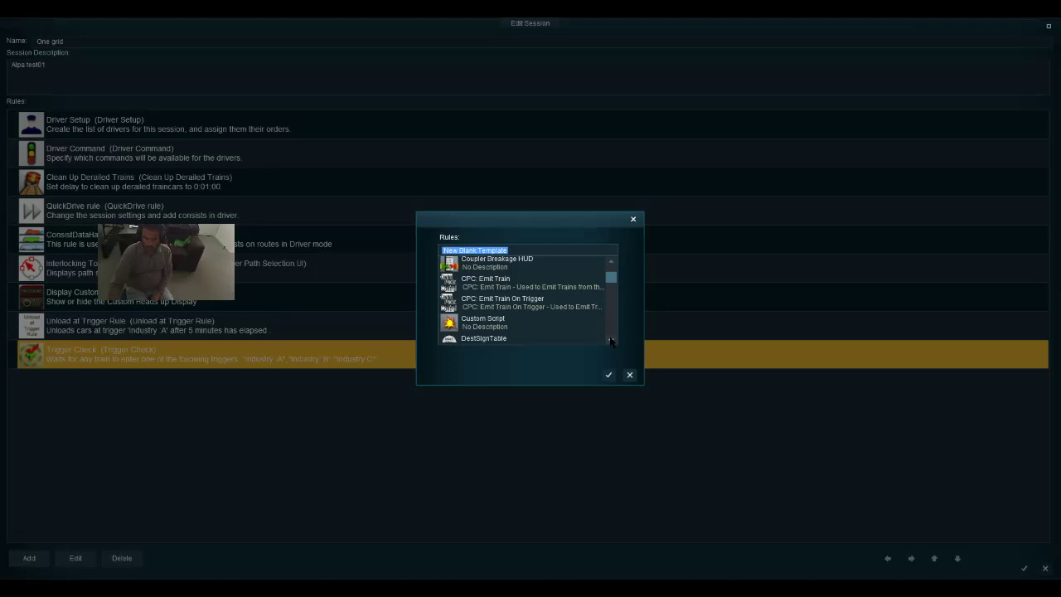
{"action": "left_click", "coordinate": [611, 340]}
{"action": "left_click", "coordinate": [611, 340]}
{"action": "left_click", "coordinate": [611, 340]}
{"action": "left_click", "coordinate": [610, 340]}
{"action": "left_click", "coordinate": [610, 340]}
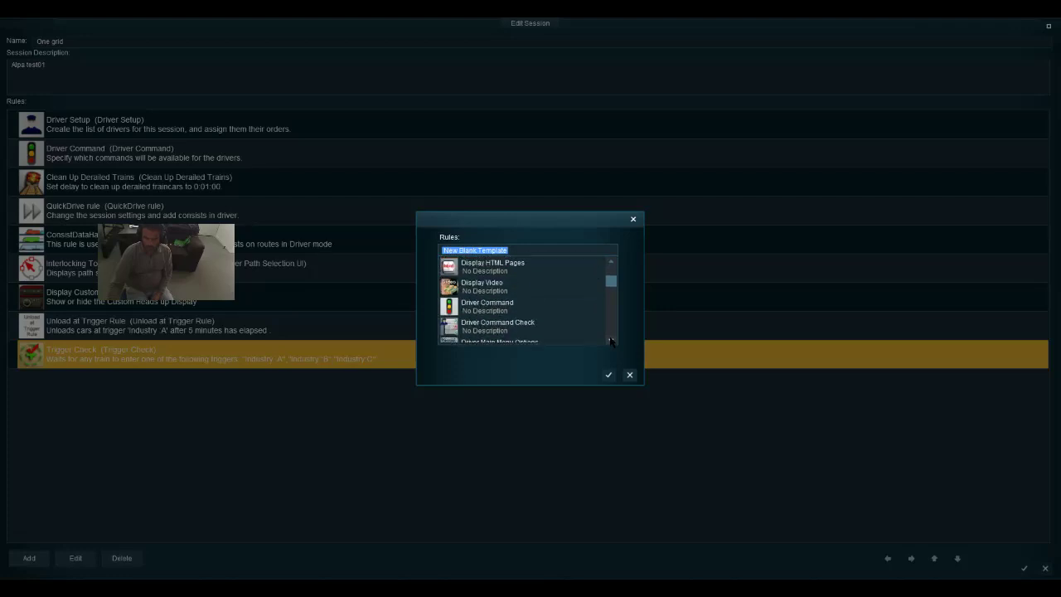
{"action": "left_click", "coordinate": [610, 339]}
{"action": "left_click", "coordinate": [610, 339]}
{"action": "left_click", "coordinate": [611, 340]}
{"action": "left_click", "coordinate": [611, 340]}
{"action": "left_click", "coordinate": [611, 339]}
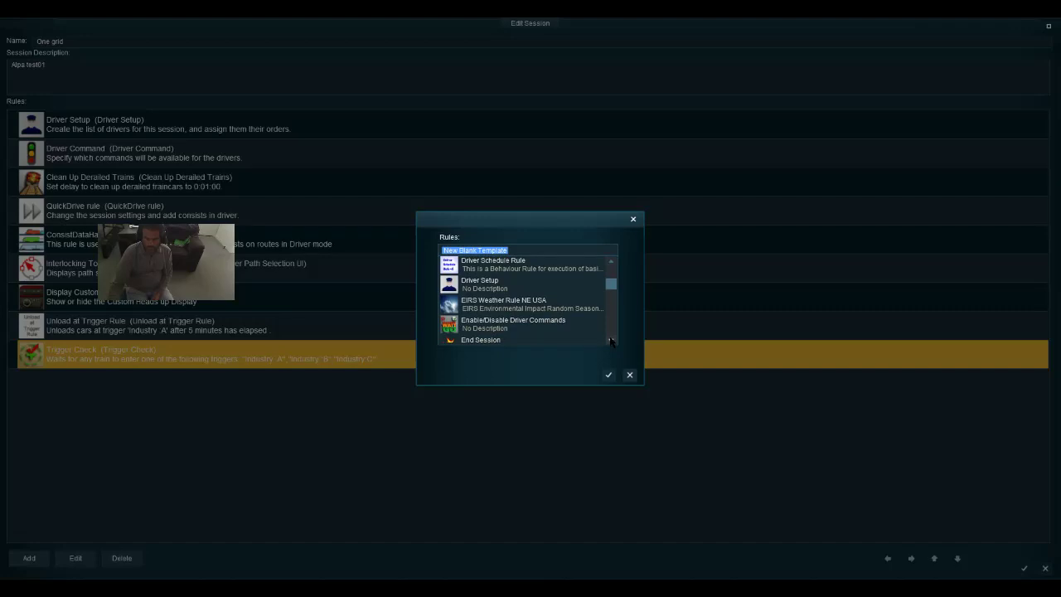
{"action": "left_click", "coordinate": [610, 340]}
{"action": "left_click", "coordinate": [611, 339]}
{"action": "left_click", "coordinate": [611, 340]}
{"action": "left_click", "coordinate": [611, 340]}
{"action": "left_click", "coordinate": [610, 339]}
{"action": "left_click", "coordinate": [610, 340]}
{"action": "left_click", "coordinate": [611, 340]}
{"action": "left_click", "coordinate": [611, 340]}
{"action": "left_click", "coordinate": [610, 340]}
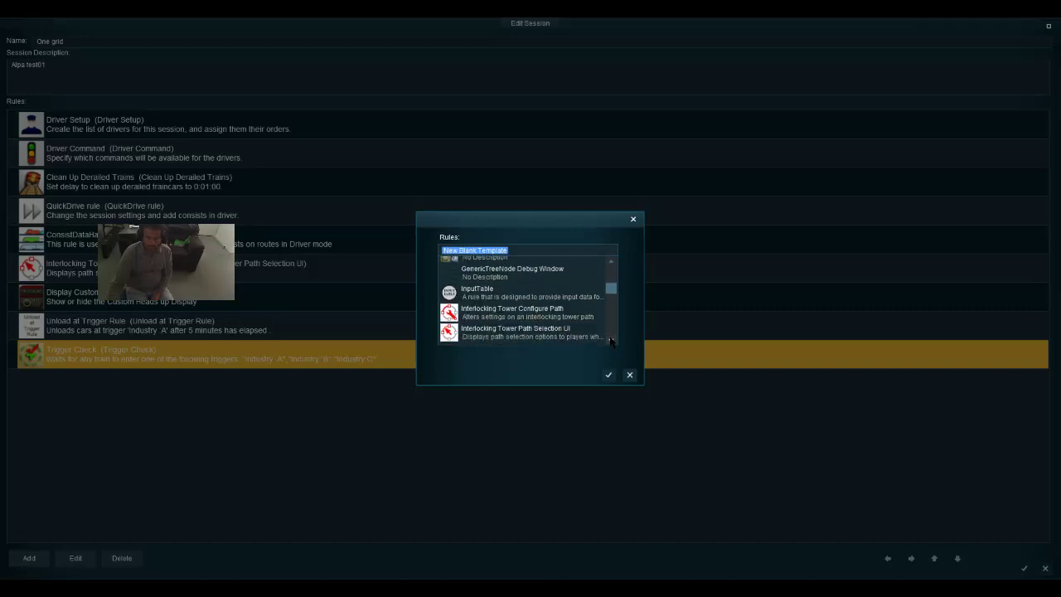
{"action": "left_click", "coordinate": [611, 339]}
{"action": "left_click", "coordinate": [610, 340]}
{"action": "left_click", "coordinate": [611, 339]}
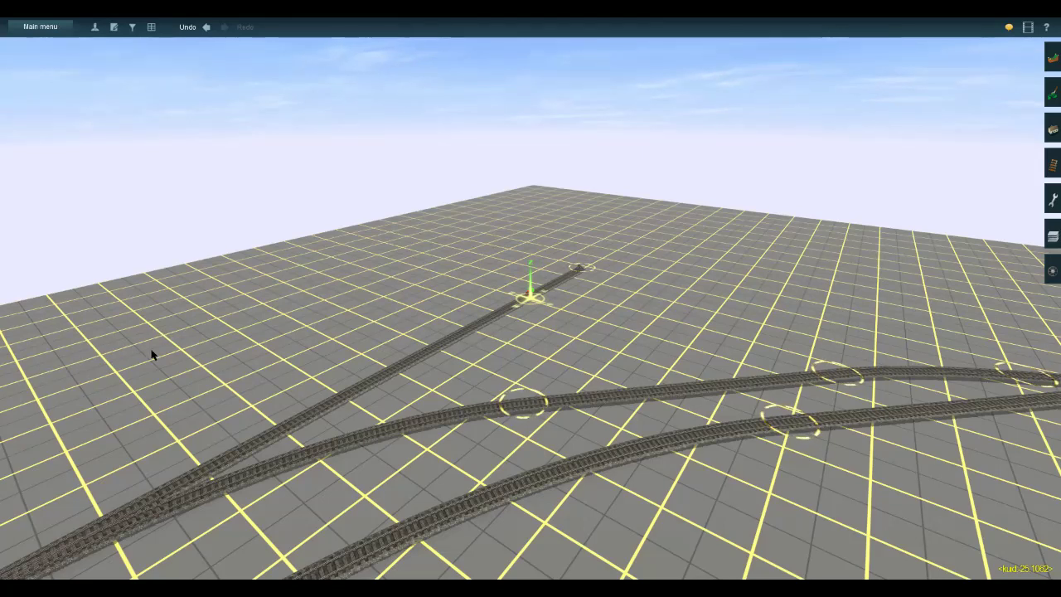
Start Quick Drive, saving the changes as a new route and session named One grid Route
{"action": "left_click", "coordinate": [95, 27]}
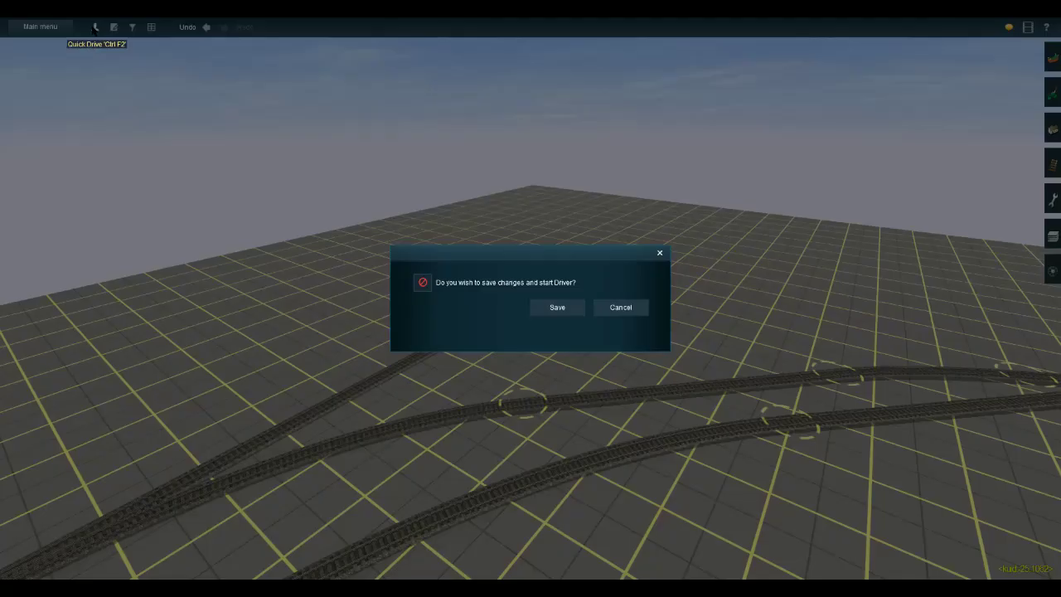
{"action": "left_click", "coordinate": [567, 307]}
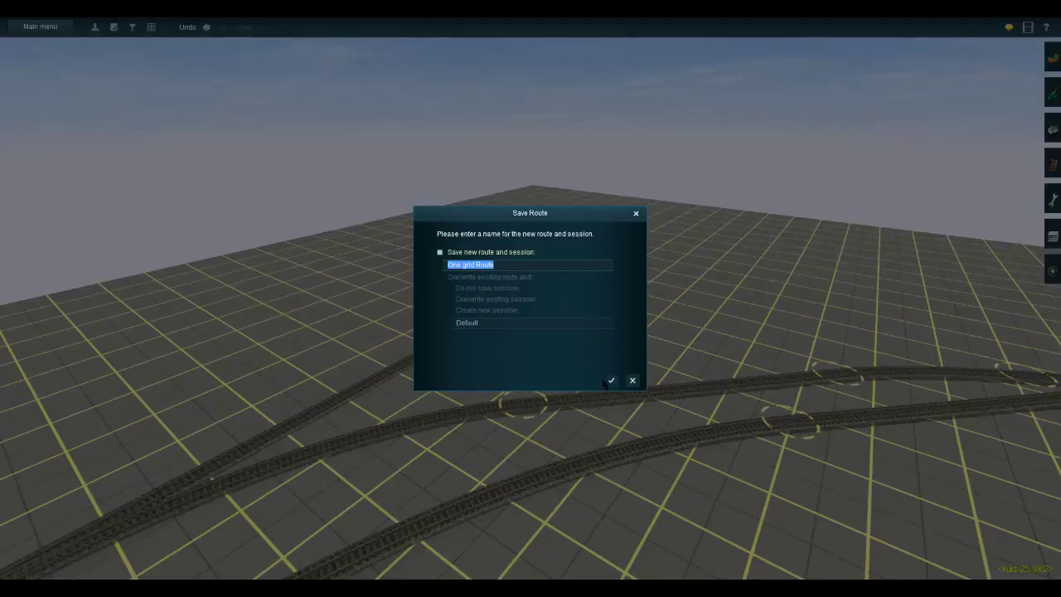
{"action": "left_click", "coordinate": [612, 382]}
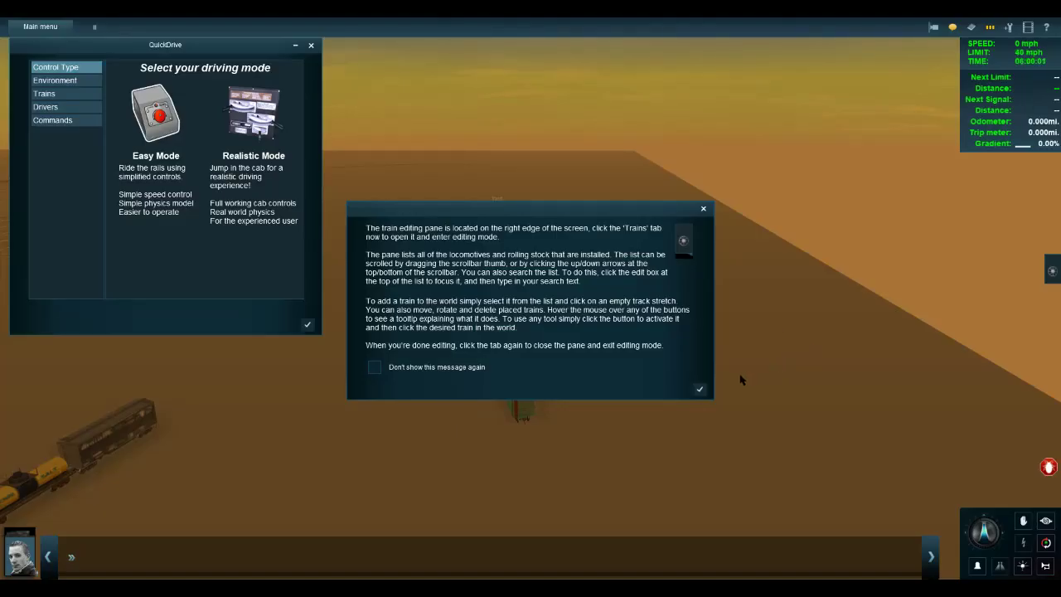
Dismiss the QuickDrive tips and settings window, and check the list of game errors and warnings
{"action": "left_click", "coordinate": [701, 389]}
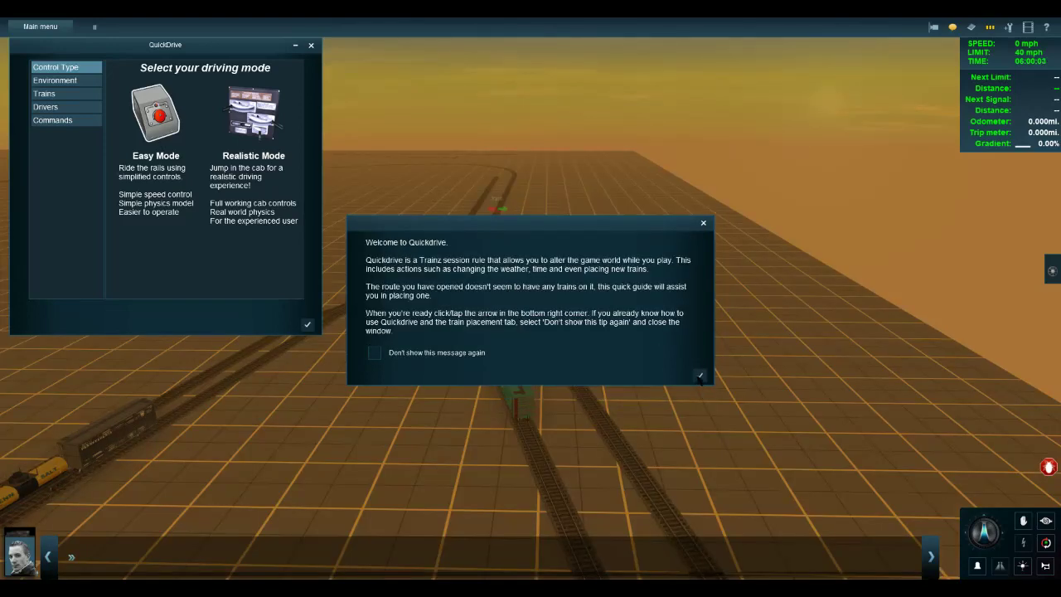
{"action": "left_click", "coordinate": [700, 373]}
{"action": "left_click", "coordinate": [1048, 467]}
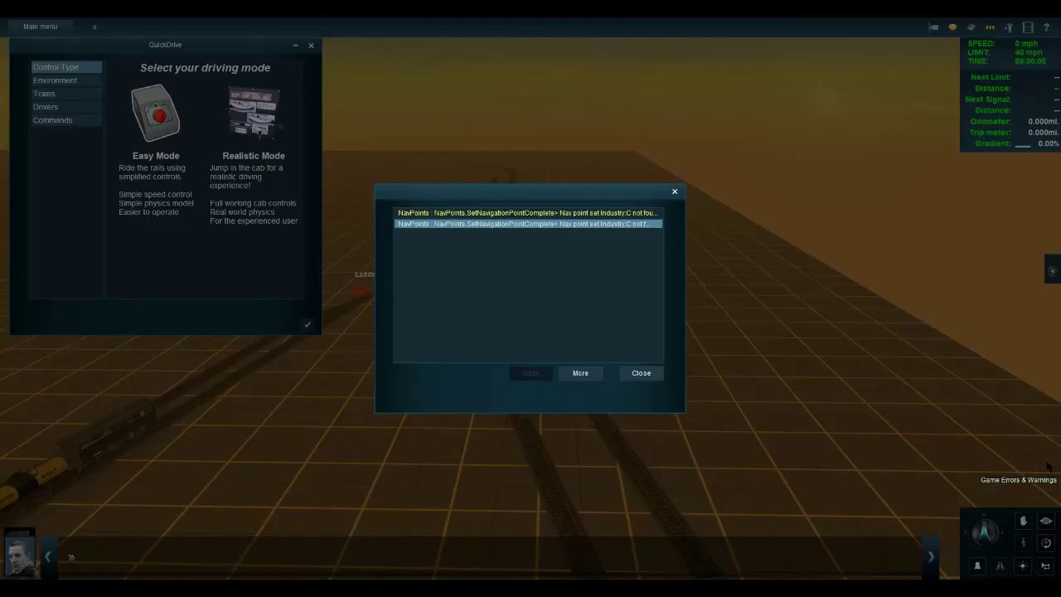
{"action": "left_click", "coordinate": [580, 372]}
{"action": "left_click", "coordinate": [638, 374]}
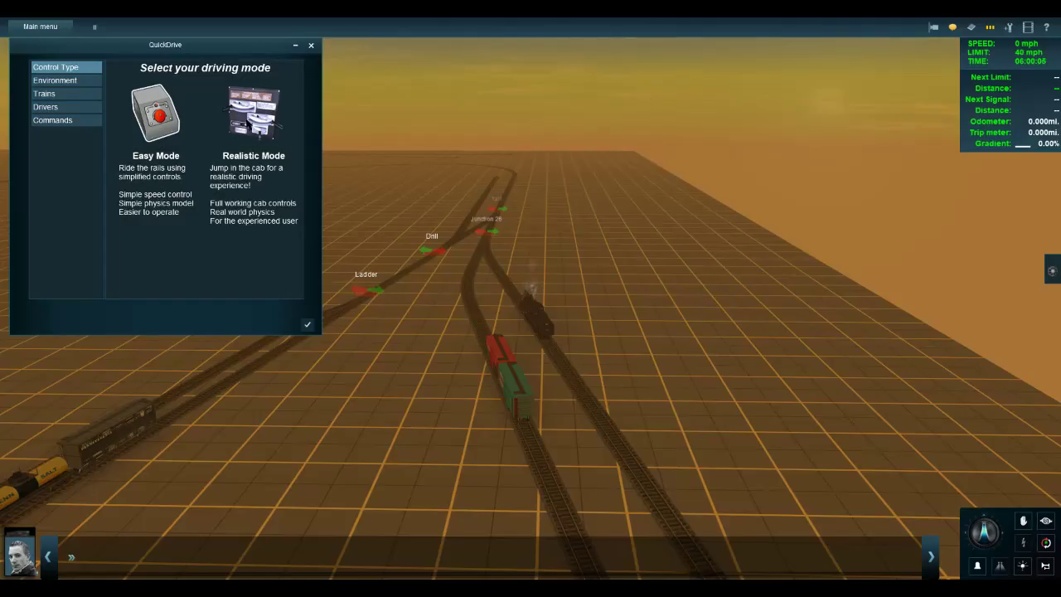
{"action": "left_click", "coordinate": [311, 44]}
{"action": "left_click", "coordinate": [699, 368]}
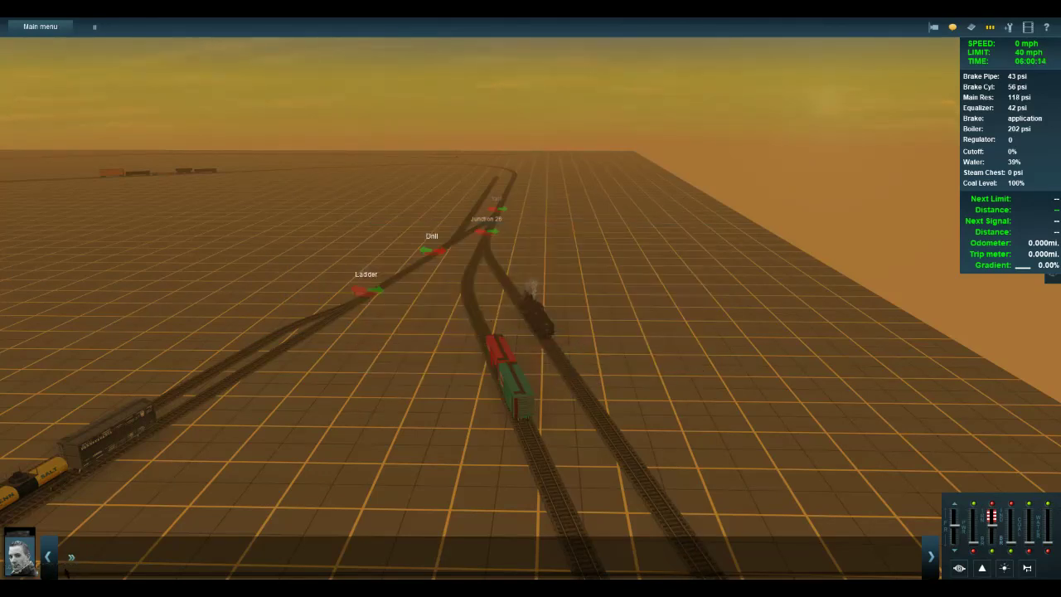
Order the steam locomotive's driver to couple to WM In. 40' Boxcar 1 and follow the locomotive as it departs
{"action": "left_click", "coordinate": [72, 557]}
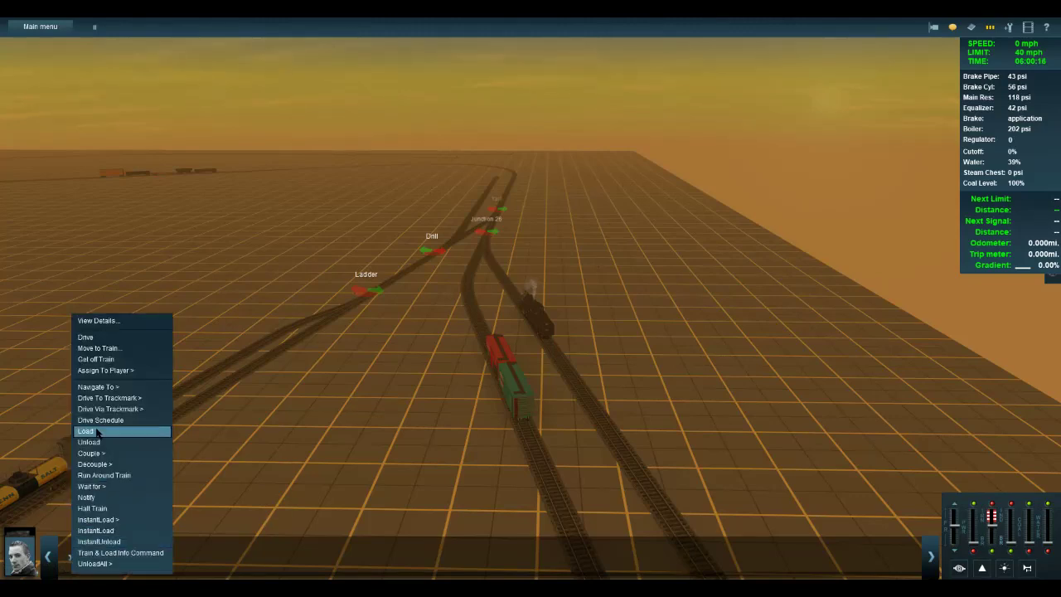
{"action": "mouse_move", "coordinate": [123, 454]}
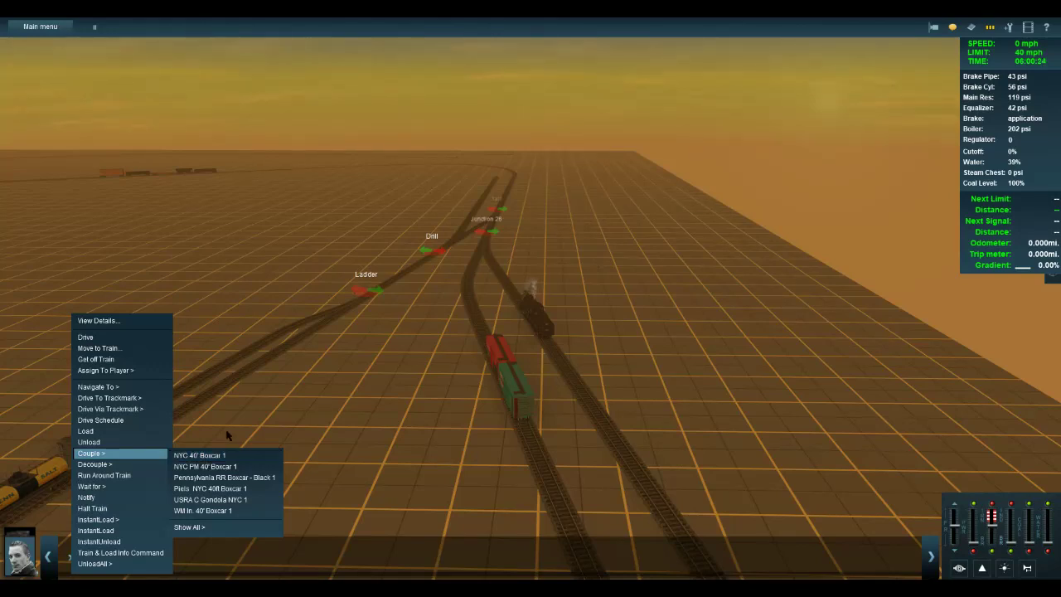
{"action": "right_click_drag", "start_coordinate": [238, 284], "coordinate": [4, 322]}
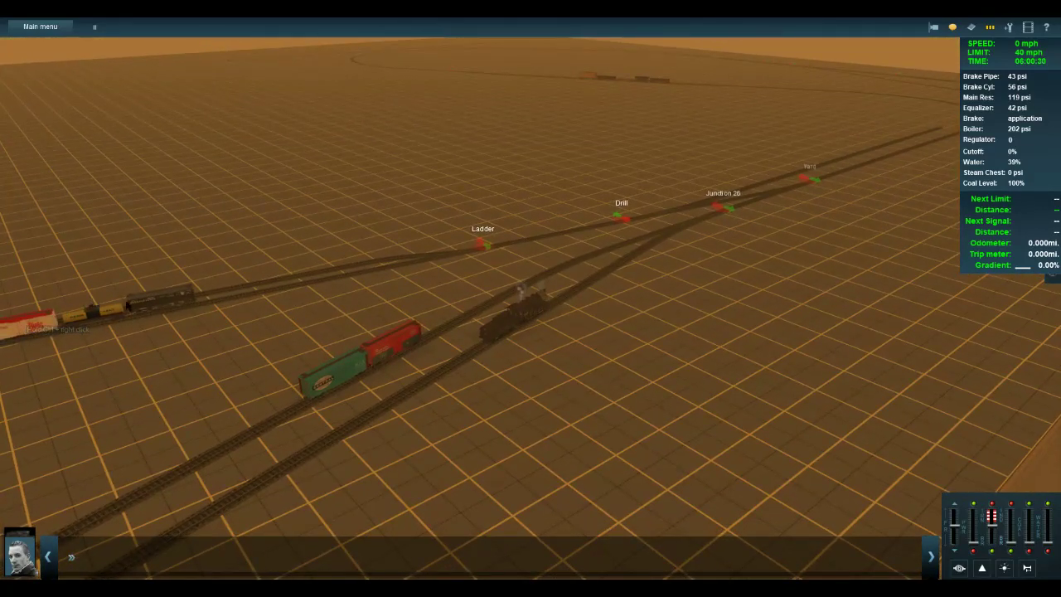
{"action": "left_click", "coordinate": [73, 555]}
{"action": "mouse_move", "coordinate": [145, 414]}
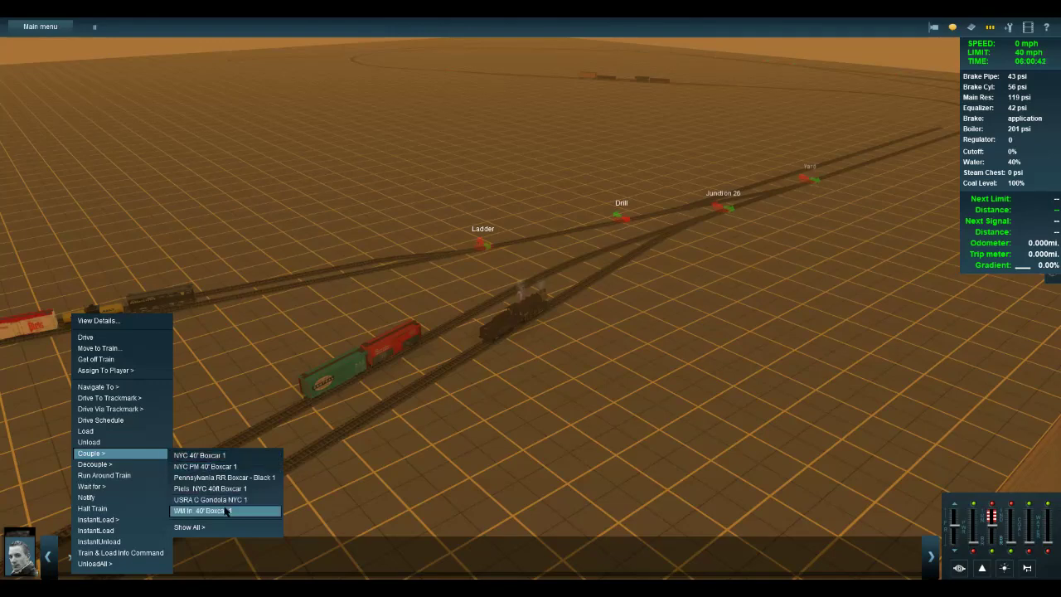
{"action": "key", "text": "ctrl+x"}
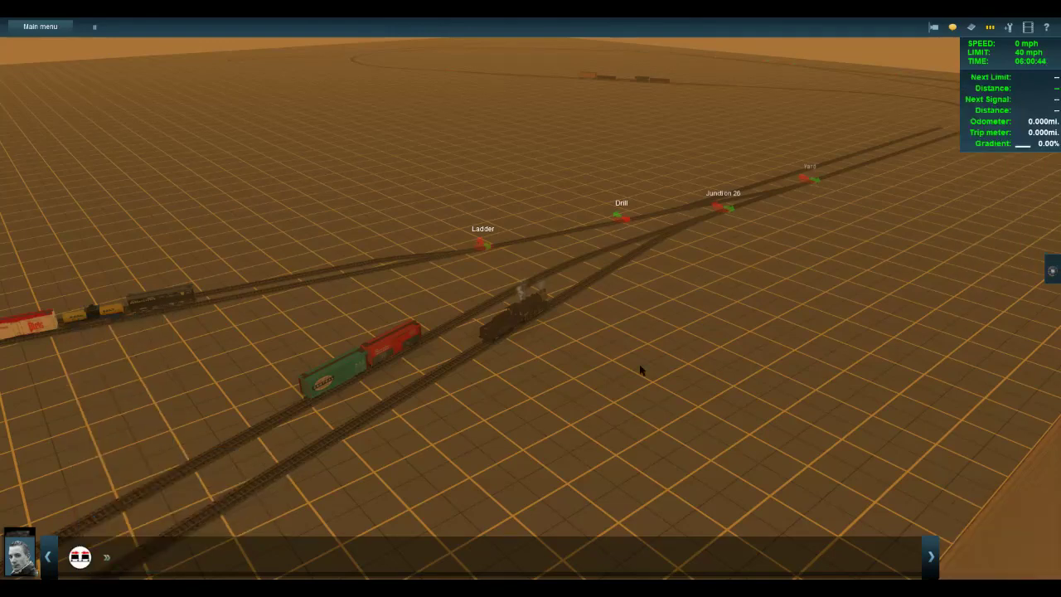
{"action": "key", "text": "ctrl+x"}
{"action": "key", "text": "ctrl+x"}
{"action": "scroll", "coordinate": [679, 400], "scroll_direction": "up", "scroll_amount": 2}
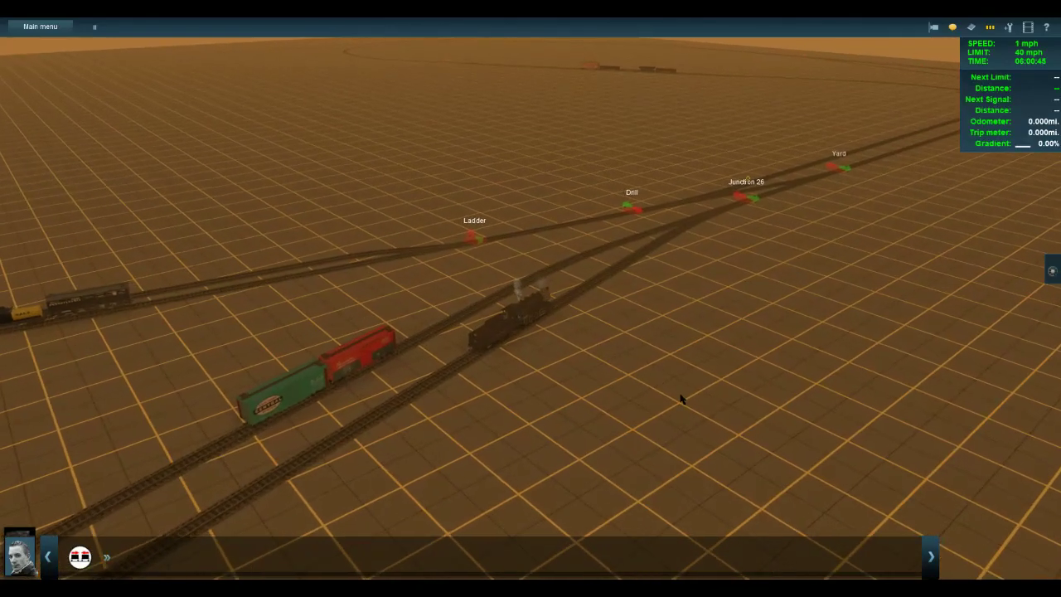
{"action": "right_click_drag", "start_coordinate": [680, 399], "coordinate": [839, 372]}
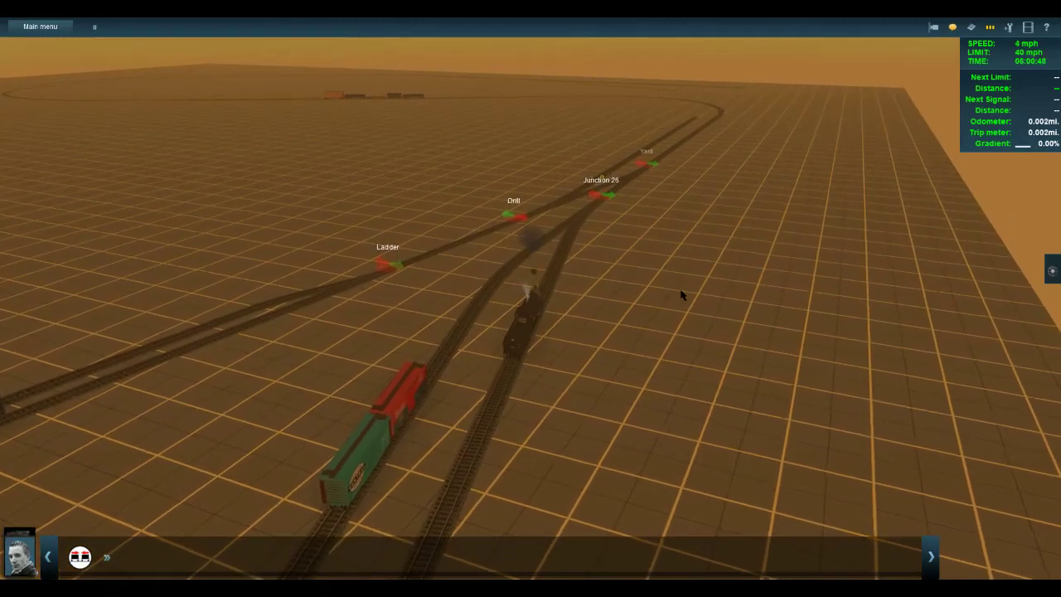